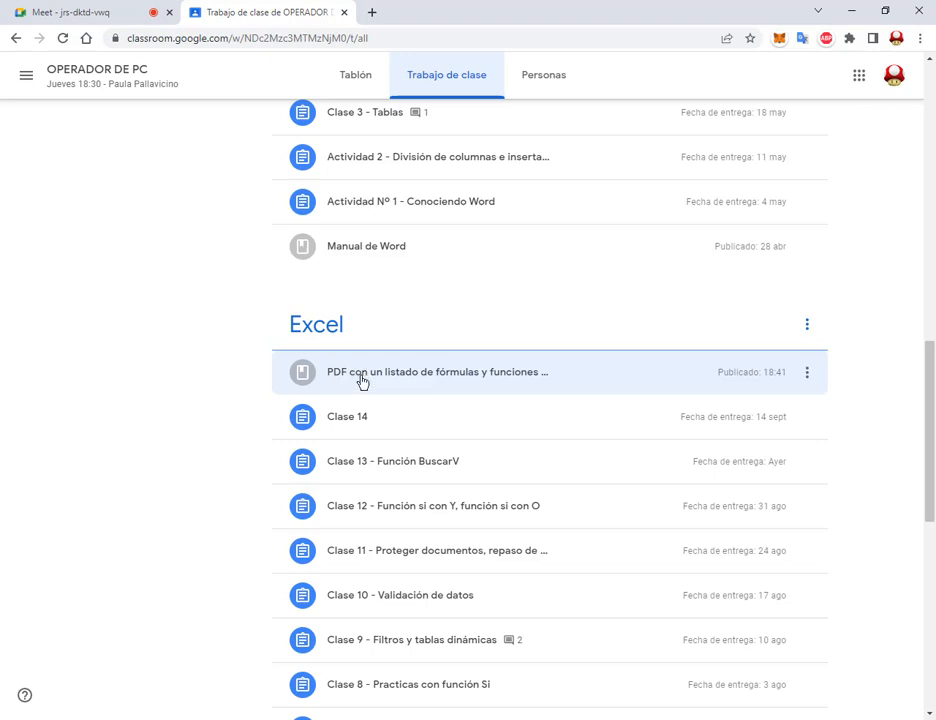
# Open Formulas y funciones de Excel.pdf from the Excel topic and look through it as far as the Matriciales section
pyautogui.click(362, 382)
pyautogui.click(433, 458)
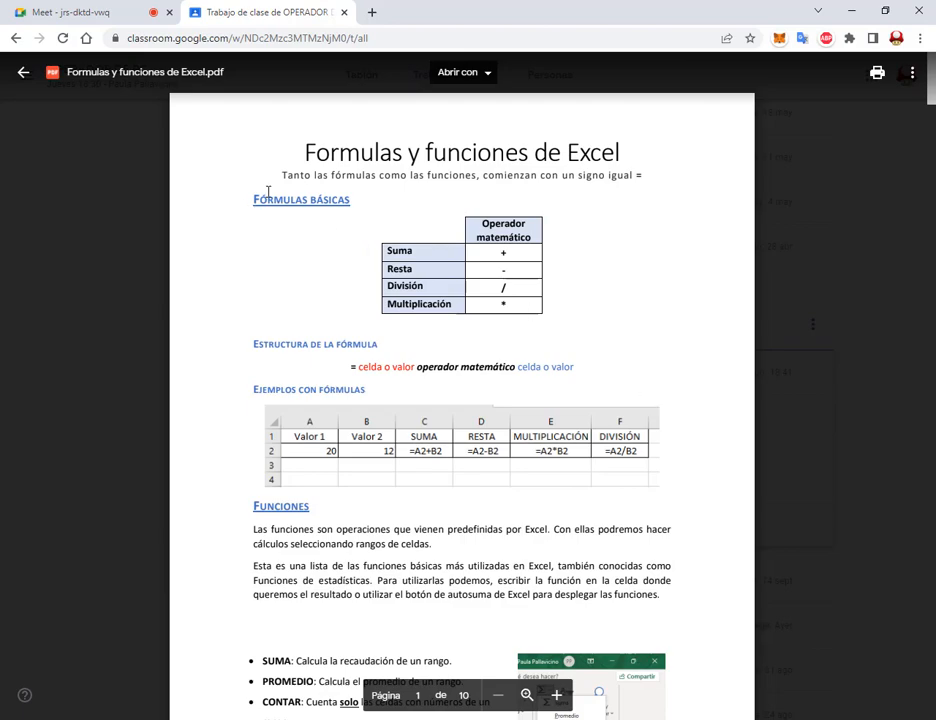
pyautogui.scroll(-15, 537, 228)
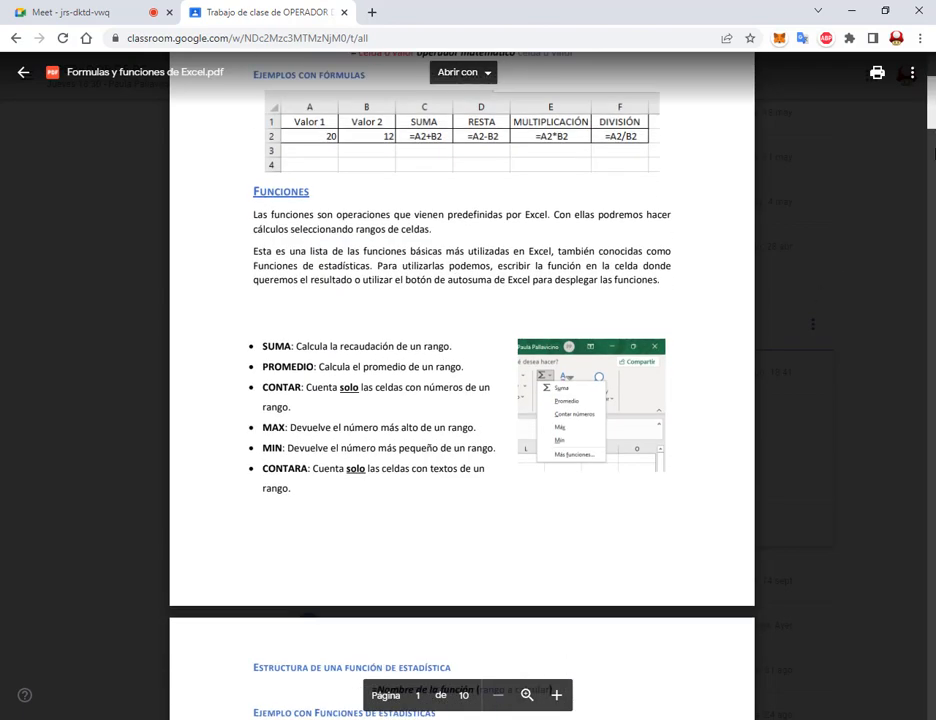
pyautogui.scroll(-10, 462, 400)
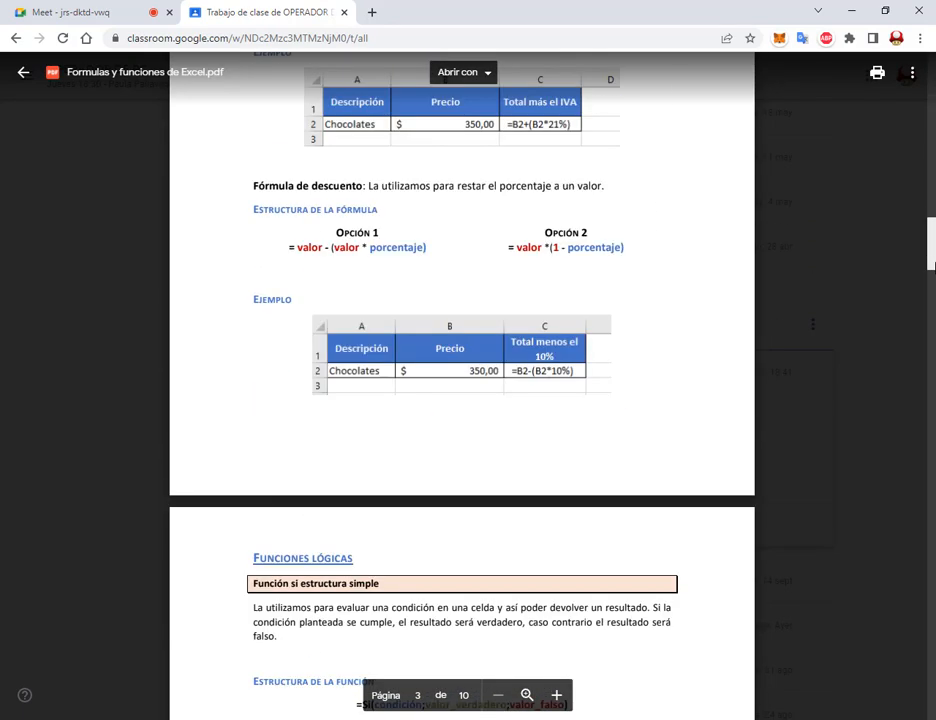
pyautogui.scroll(-20, 462, 380)
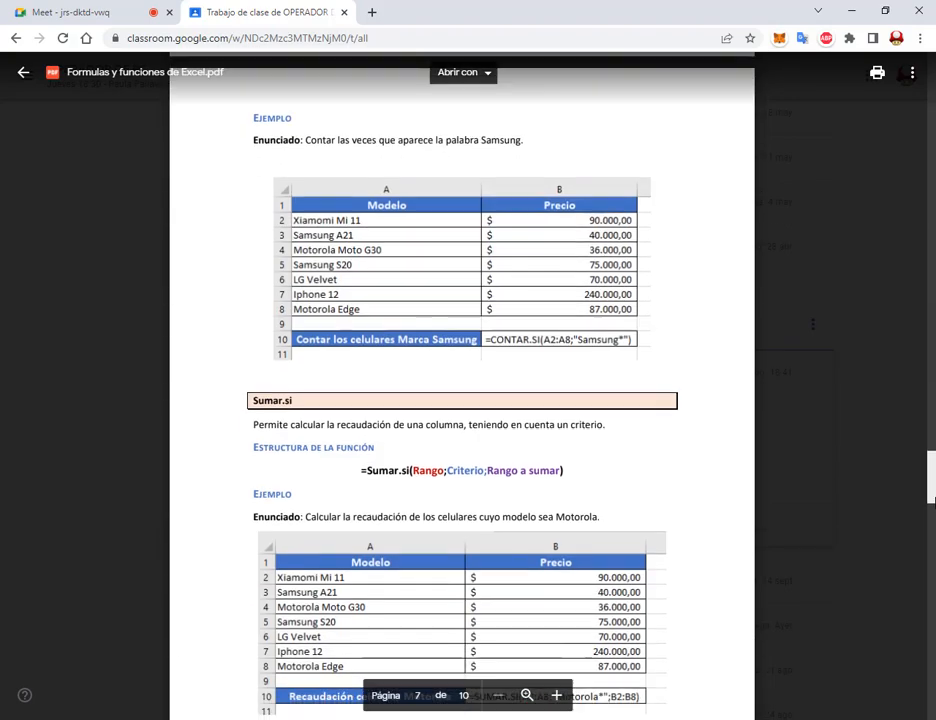
pyautogui.scroll(-7, 364, 253)
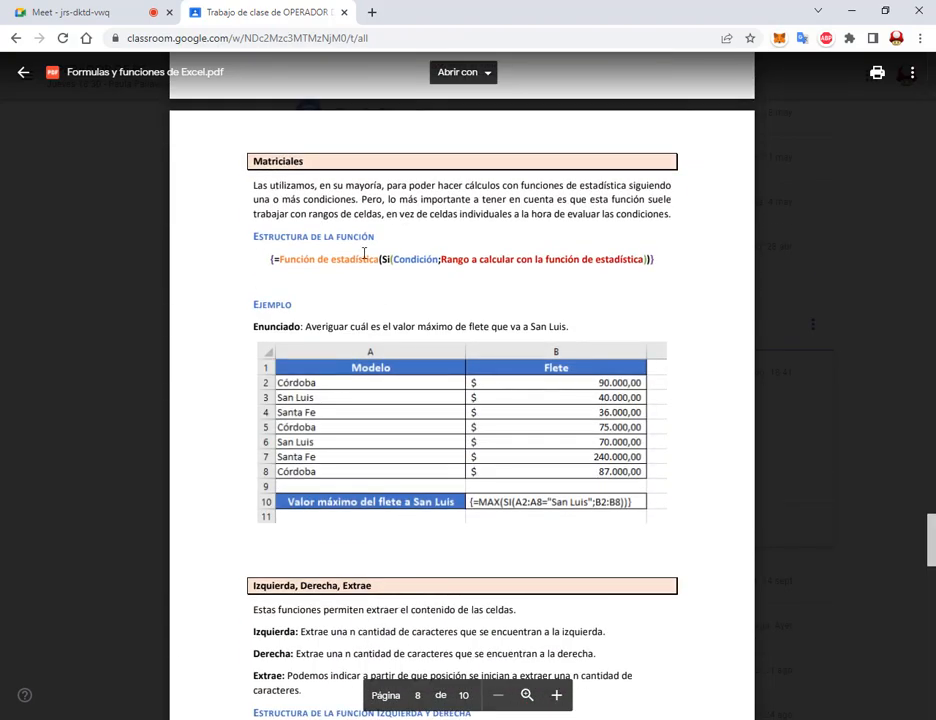
# Review the Matriciales, Izquierda/Derecha/Extrae and BuscarV sections of the PDF, and return to its first page
pyautogui.doubleClick(254, 163)
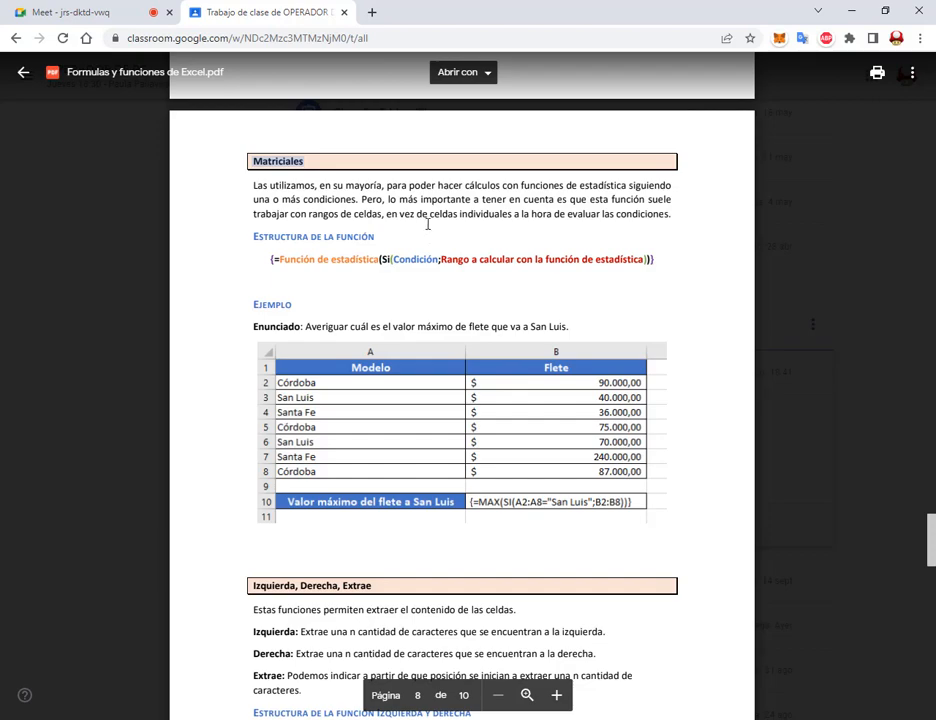
pyautogui.scroll(-4, 430, 245)
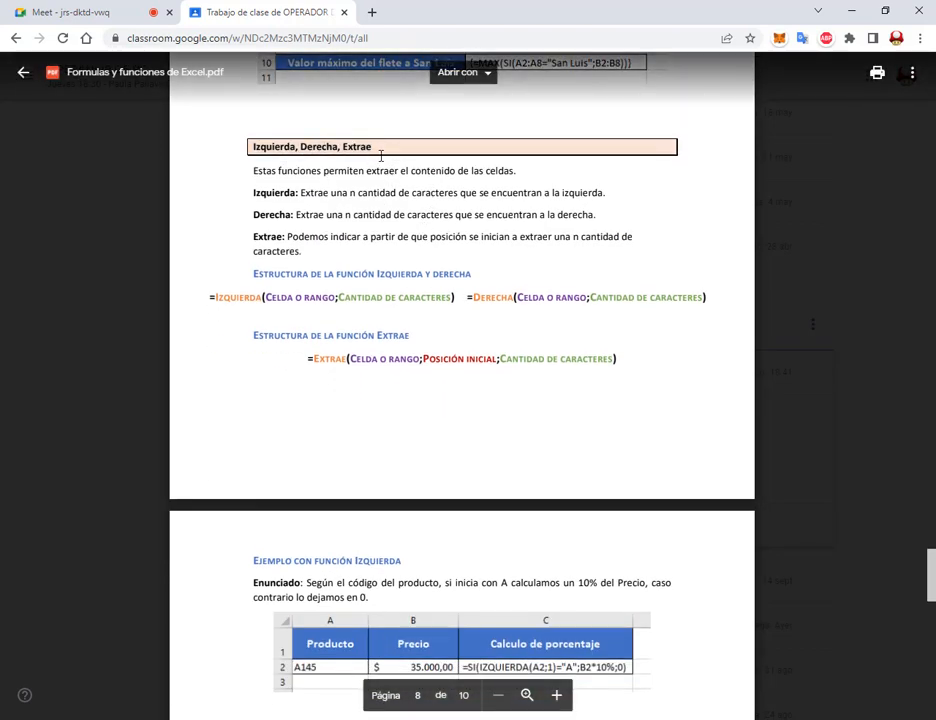
pyautogui.scroll(-4, 598, 411)
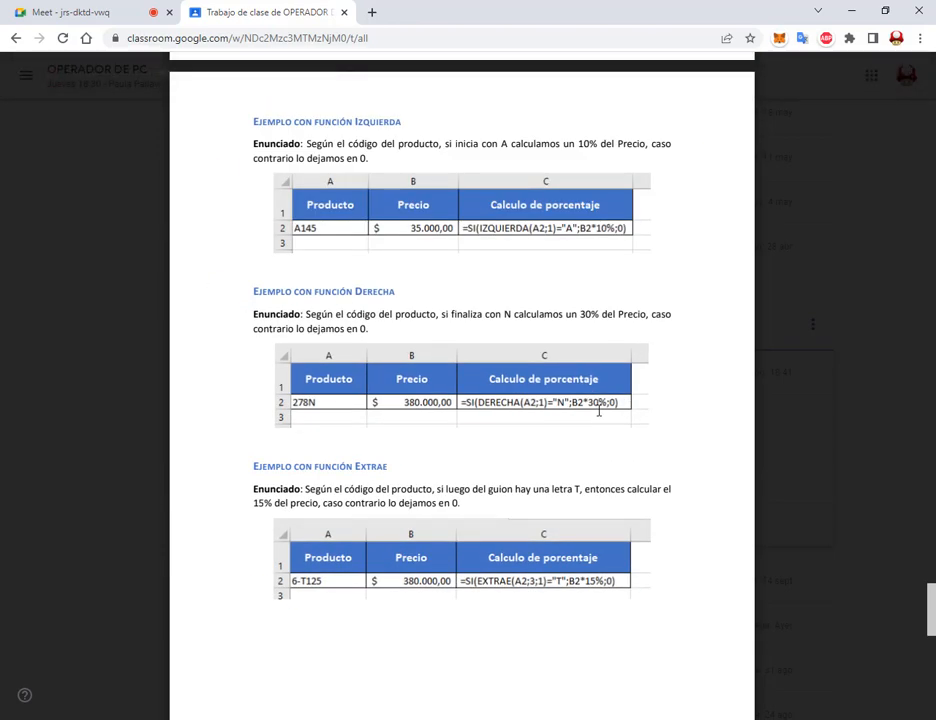
pyautogui.scroll(-4, 599, 410)
pyautogui.scroll(-4, 599, 410)
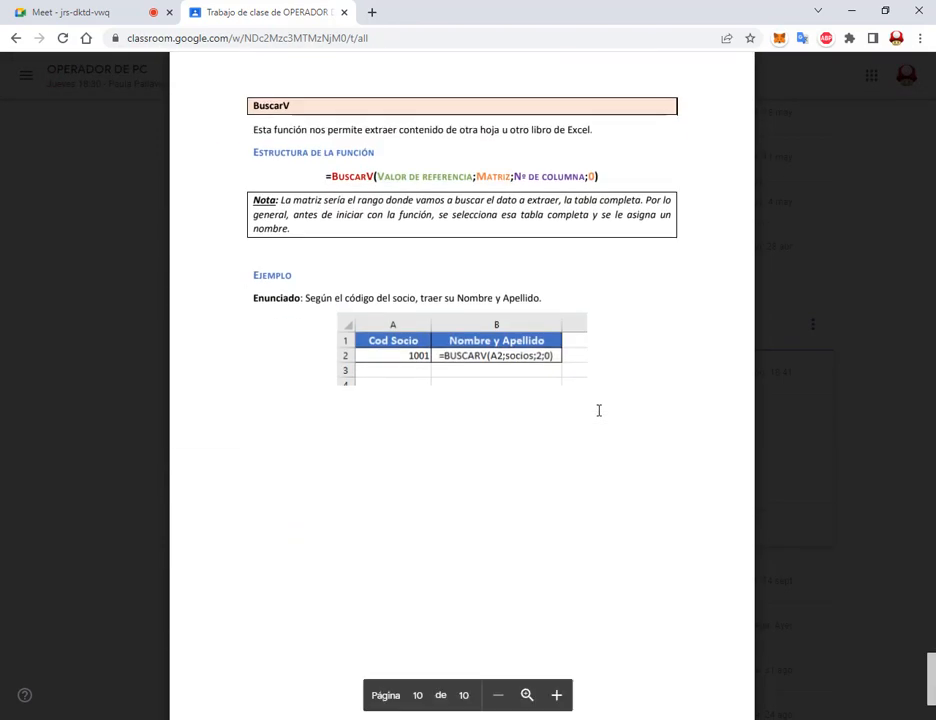
pyautogui.scroll(5, 599, 410)
pyautogui.scroll(4, 599, 410)
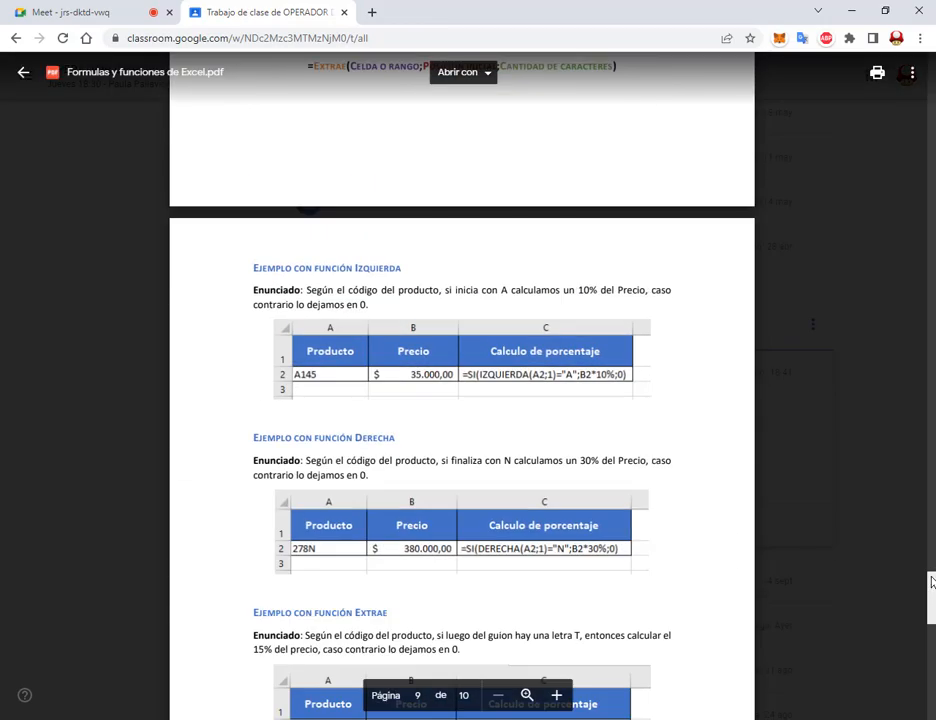
pyautogui.moveTo(932, 582); pyautogui.dragTo(932, 76)
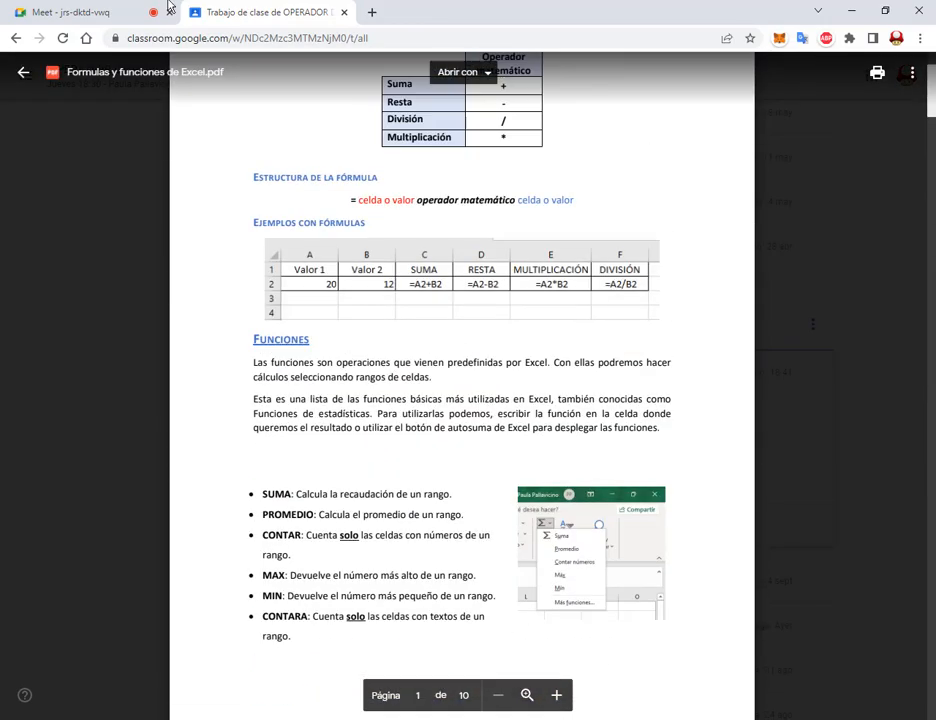
# Close the PDF preview, collapse its material entry and return to the beginning of the class work list
pyautogui.click(118, 20)
pyautogui.click(236, 10)
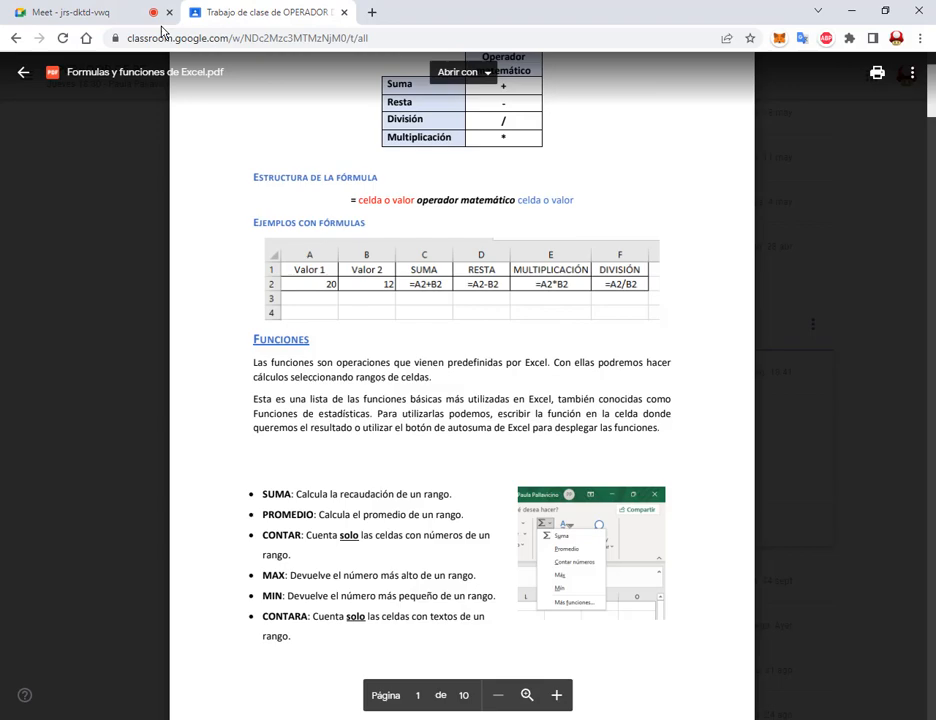
pyautogui.click(23, 74)
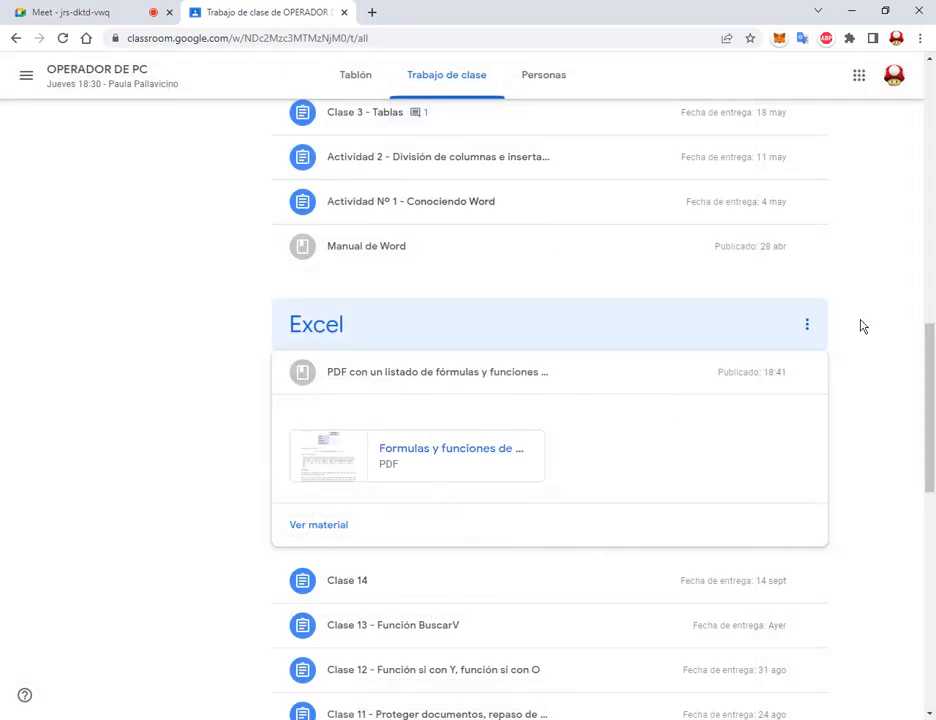
pyautogui.click(615, 389)
pyautogui.moveTo(930, 422); pyautogui.dragTo(930, 140)
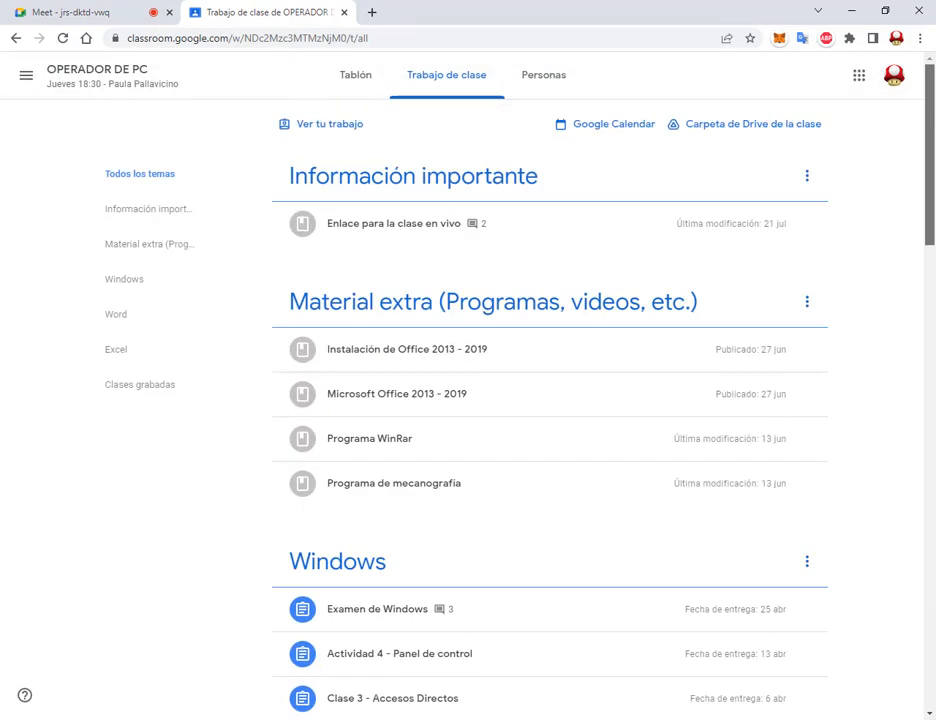
# Switch to File Explorer and open Practica 48 -Buscarv extra3.xlsx from the folder Documentos > 2. Curso Operador de PC > 3. Excel
pyautogui.click(150, 10)
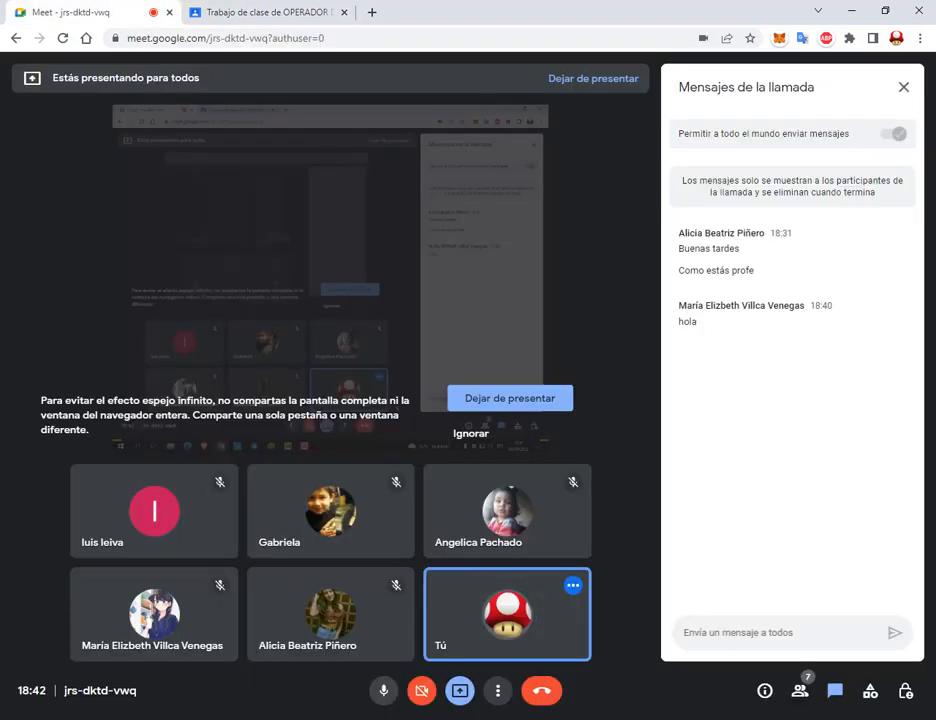
pyautogui.click(127, 719)
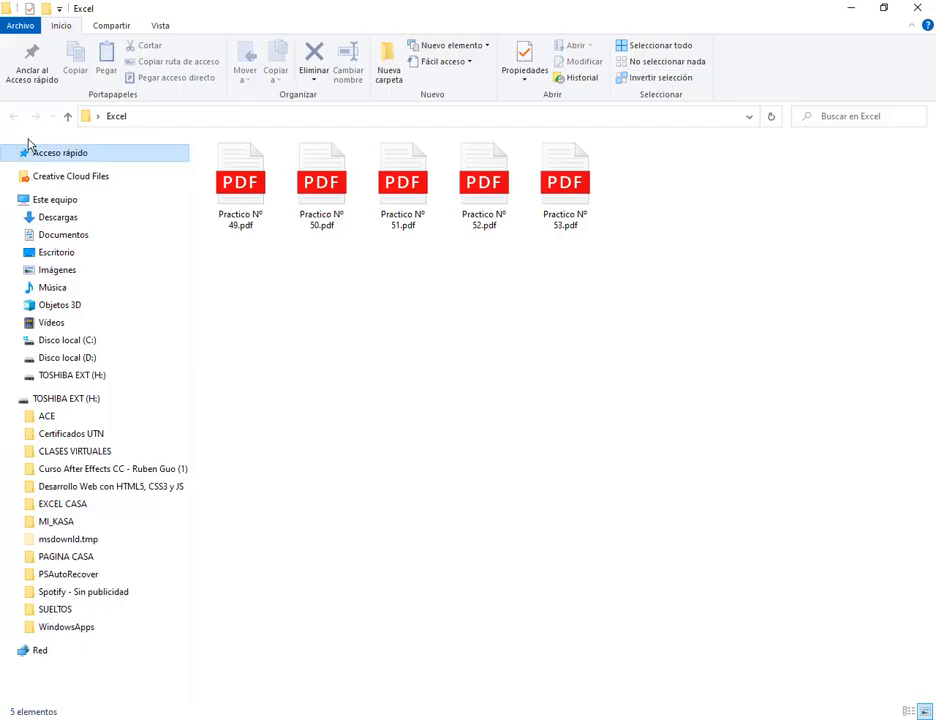
pyautogui.click(64, 235)
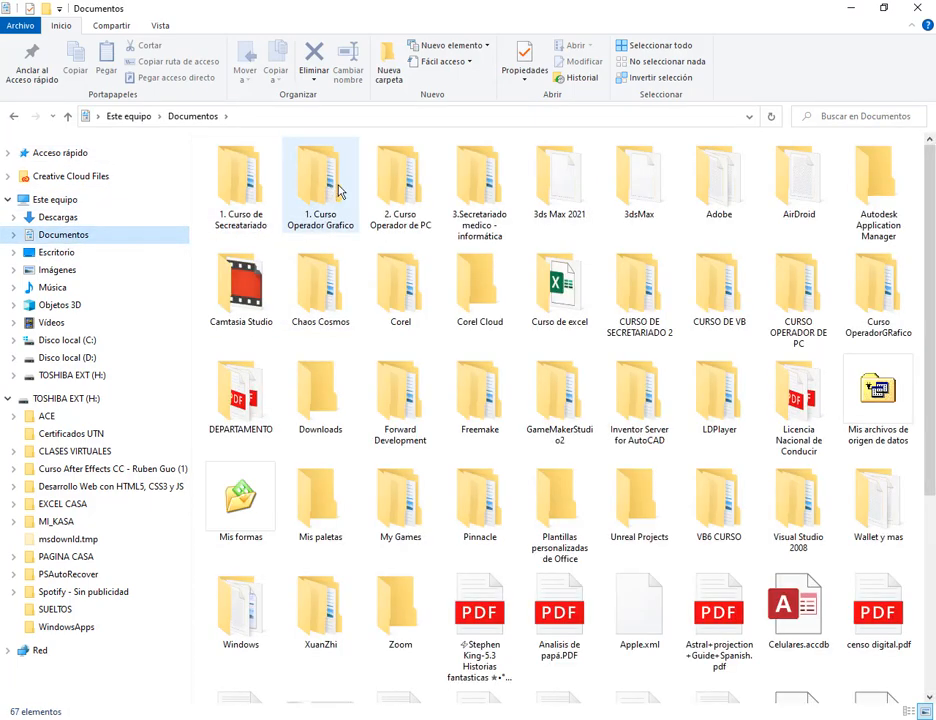
pyautogui.click(406, 177)
pyautogui.doubleClick(406, 177)
pyautogui.doubleClick(263, 196)
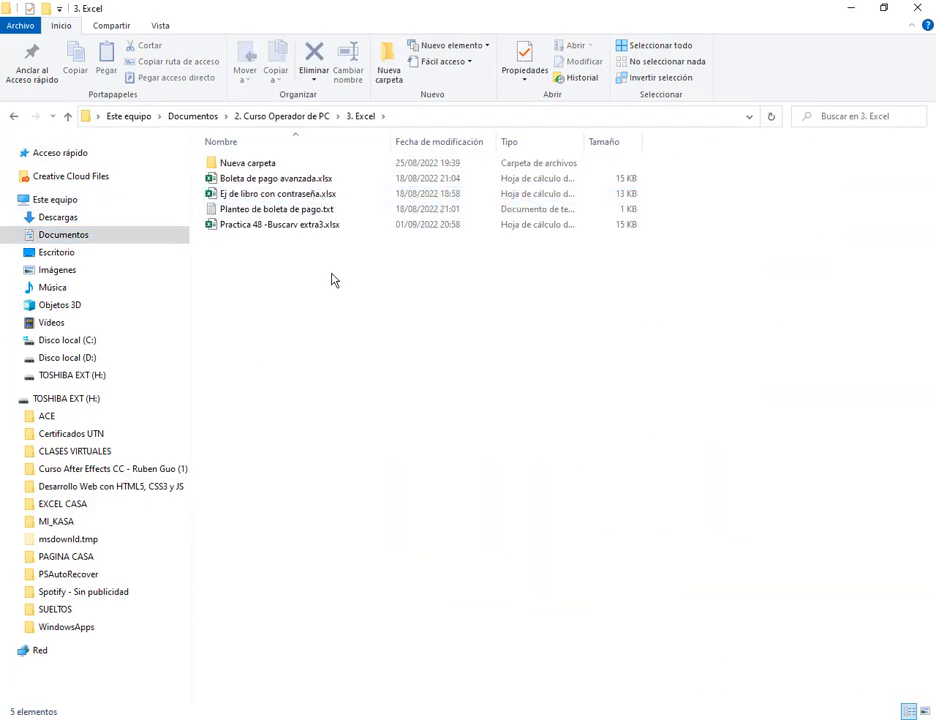
pyautogui.click(420, 142)
pyautogui.doubleClick(290, 165)
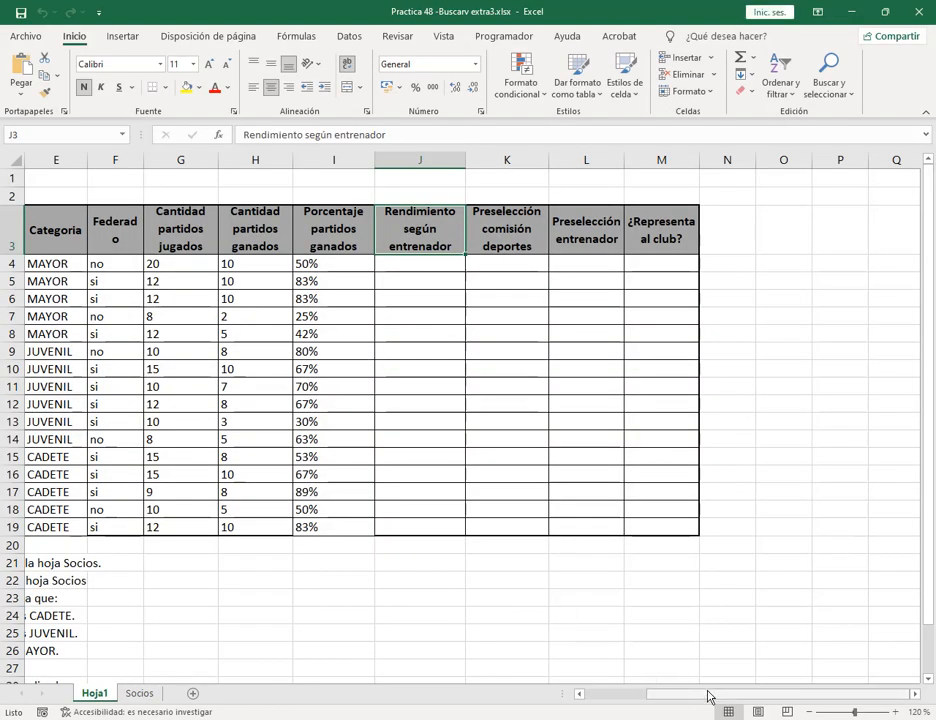
# Autofit column C on Hoja1 and review the exercise instructions below the table
pyautogui.moveTo(711, 694); pyautogui.dragTo(581, 697)
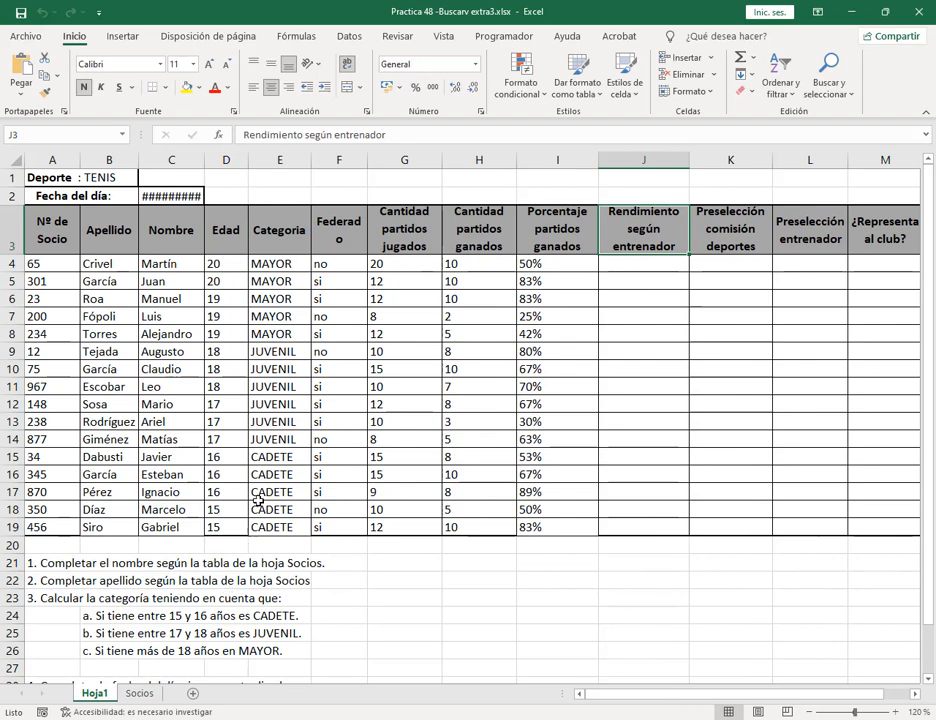
pyautogui.doubleClick(205, 160)
pyautogui.click(340, 598)
pyautogui.scroll(-3, 348, 421)
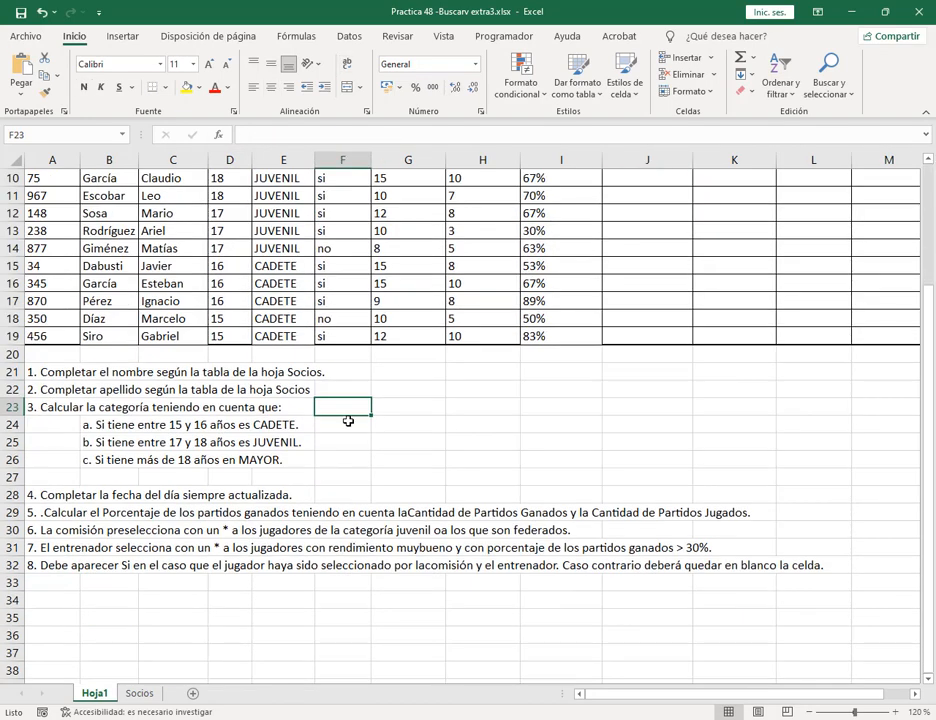
# Switch to the Descargas folder in File Explorer and try to open its copy of Practica 48 -Buscarv extra3.xlsx
pyautogui.hotkey('alt', 'Tab')
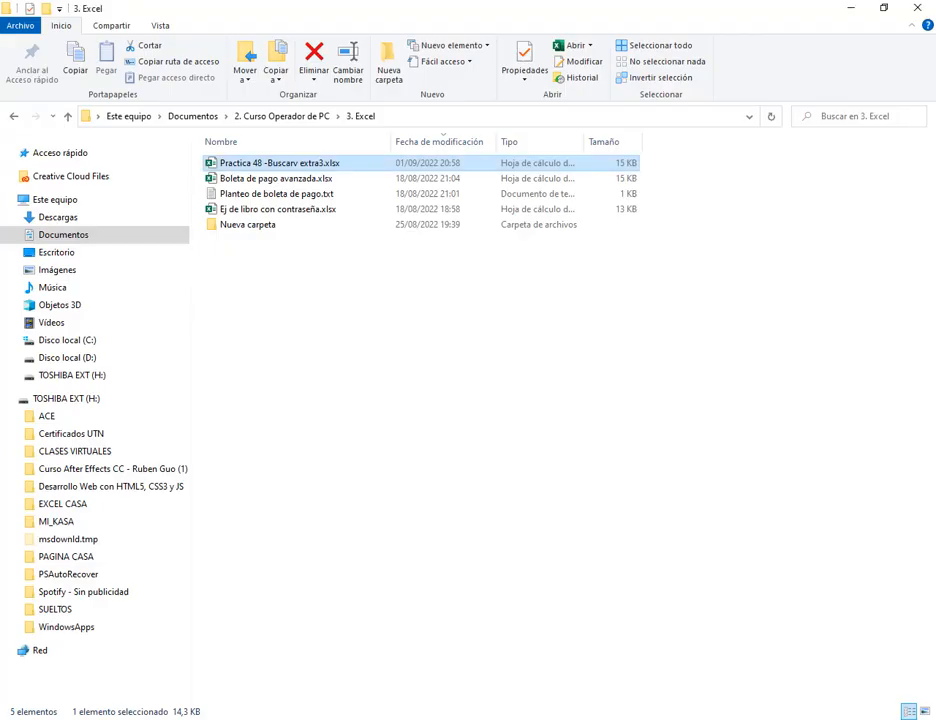
pyautogui.click(142, 218)
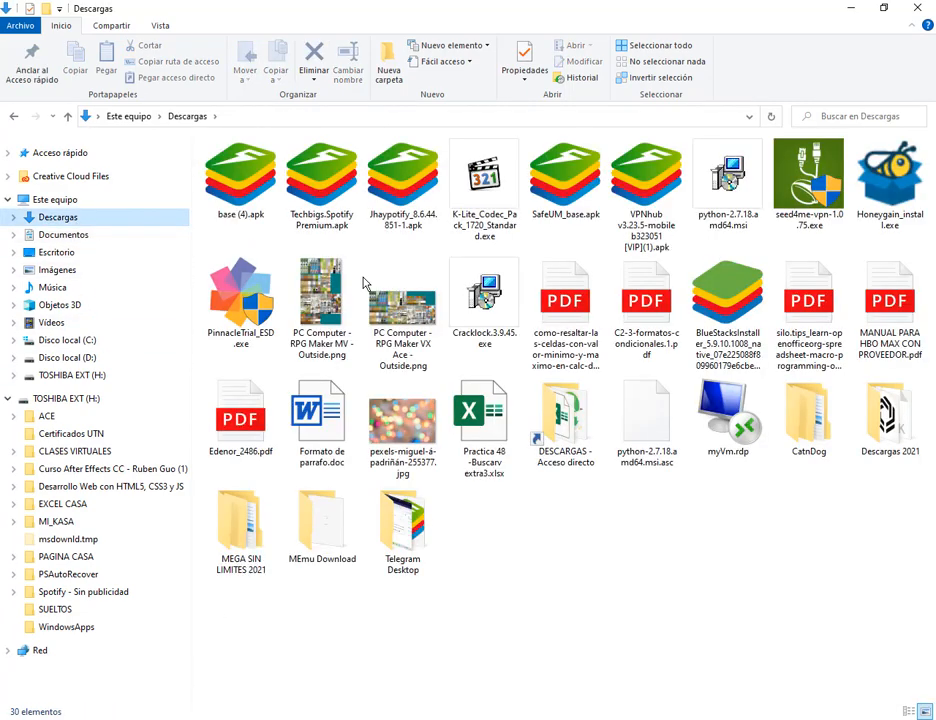
pyautogui.doubleClick(484, 412)
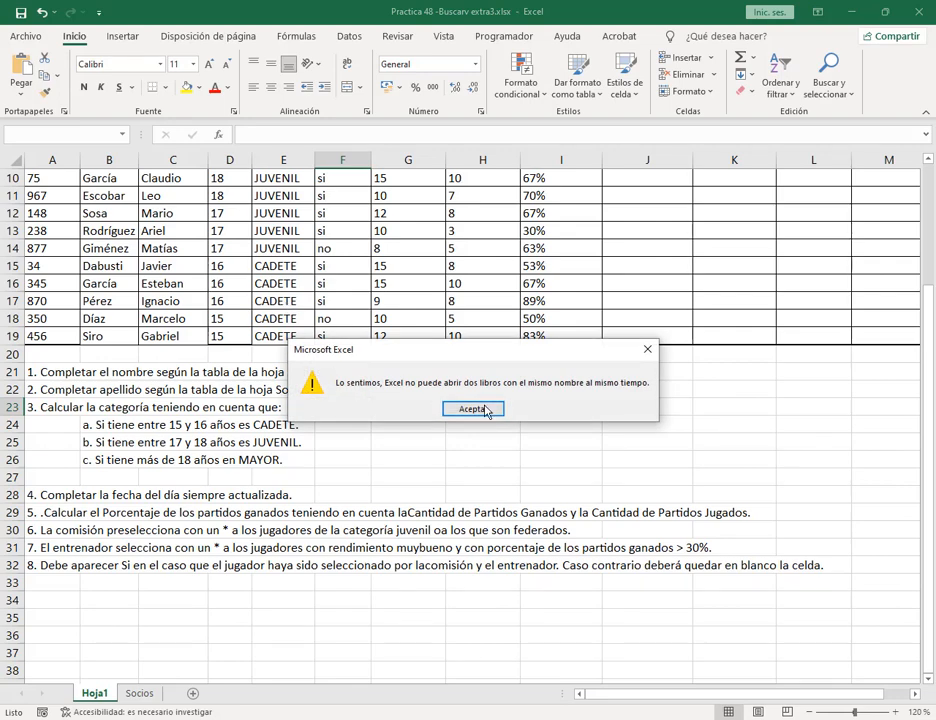
pyautogui.click(637, 347)
pyautogui.click(919, 12)
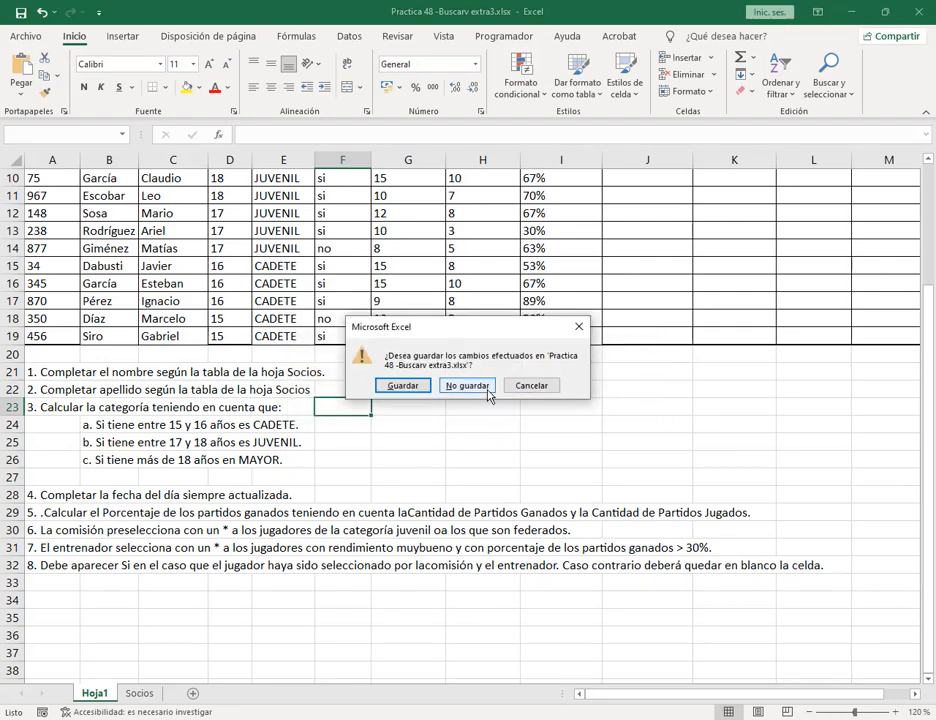
pyautogui.click(535, 388)
pyautogui.click(931, 4)
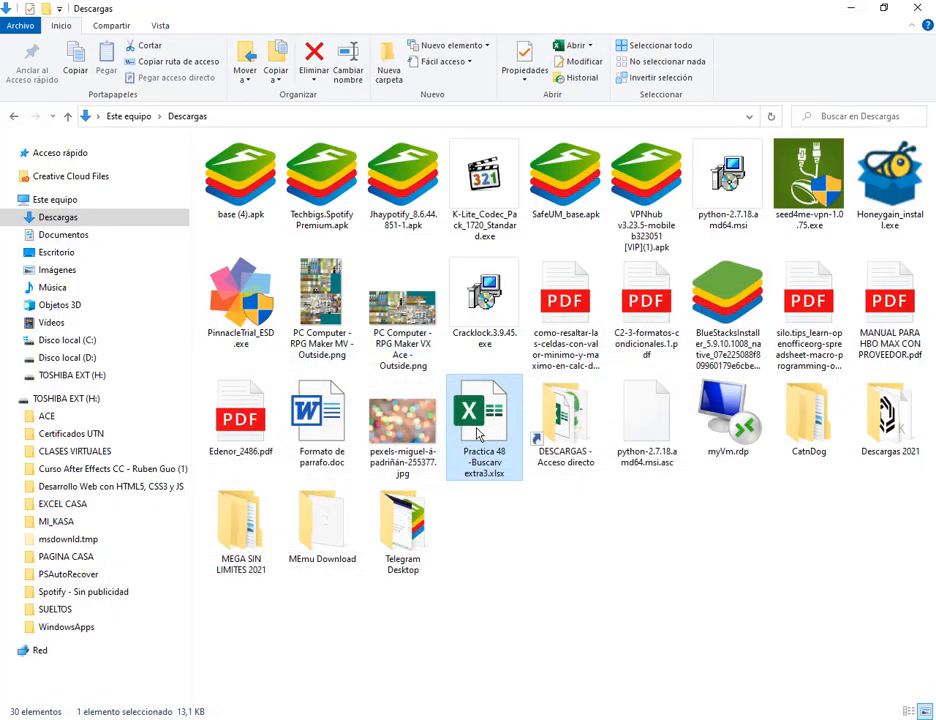
# Rename the workbook copy in Descargas as Practica 48 -Buscarv extra3333.xlsx and open it
pyautogui.click(482, 473)
pyautogui.click(510, 458)
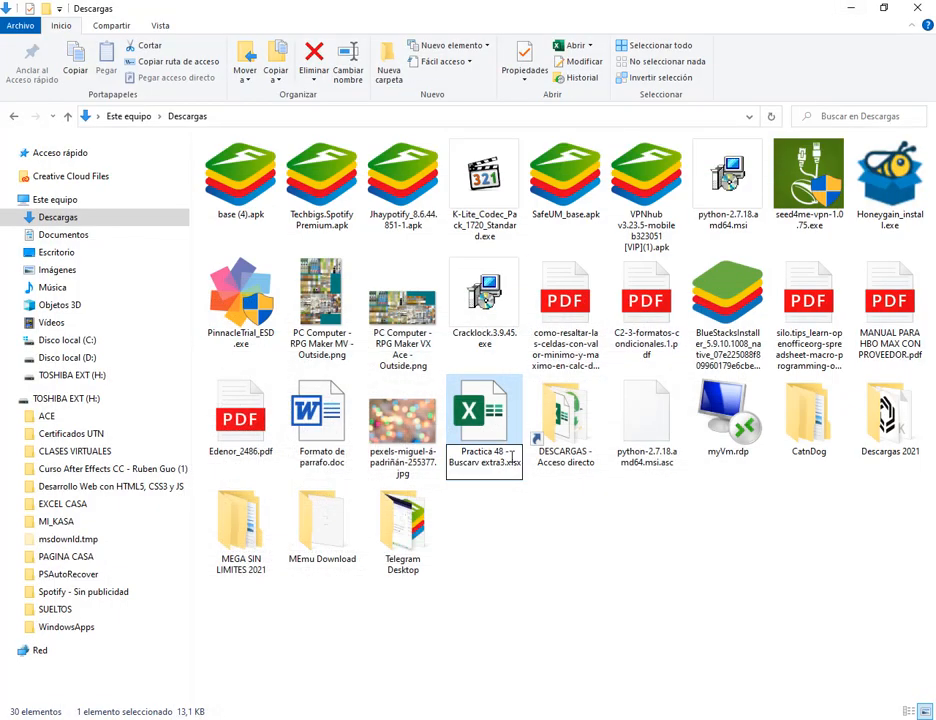
pyautogui.write('333')
pyautogui.press('Return')
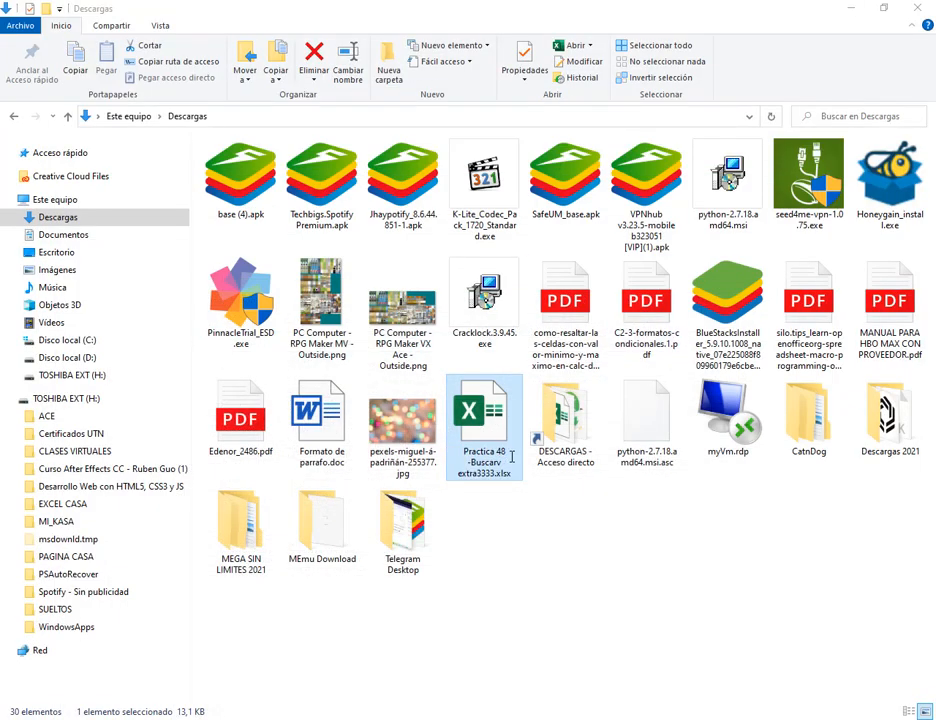
pyautogui.doubleClick(479, 413)
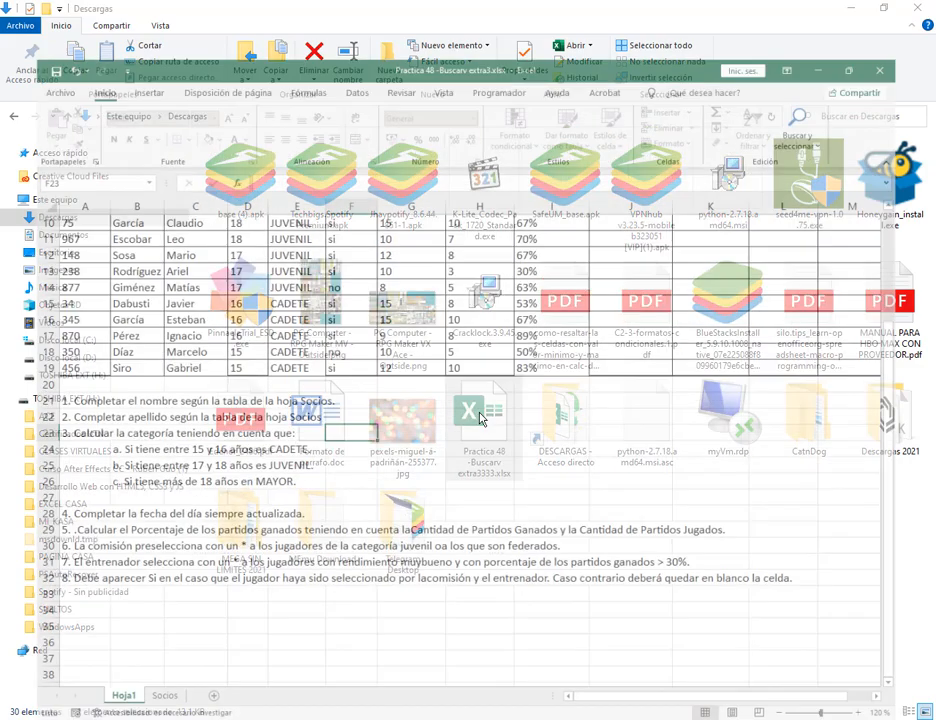
# Enable editing in Practica 48 -Buscarv extra3333.xlsx and copy rows 21 to 38 with the instructions on Hoja1
pyautogui.scroll(-5, 140, 330)
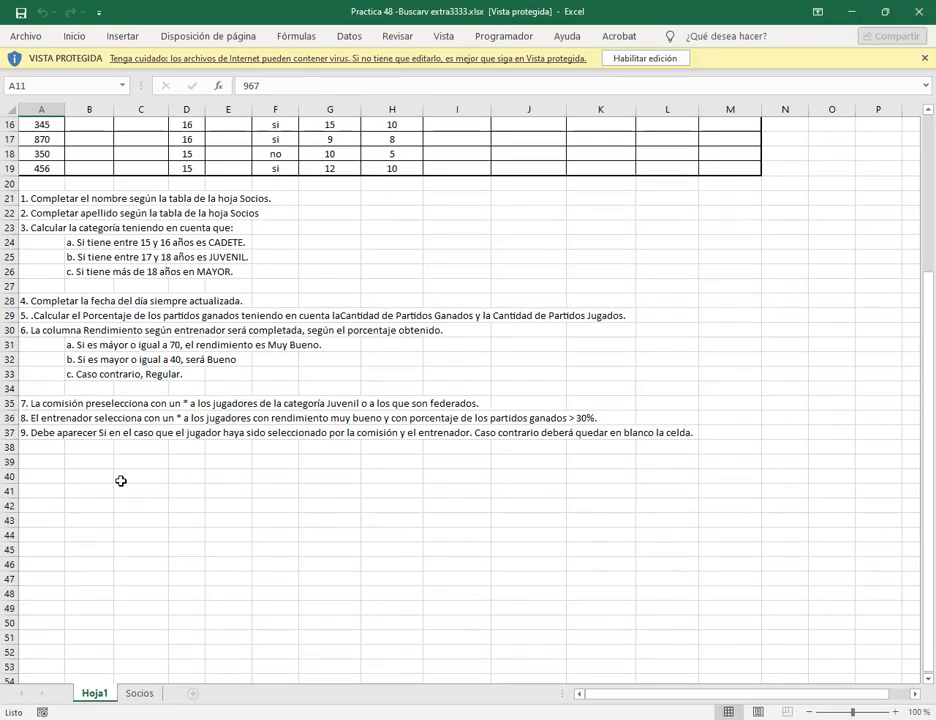
pyautogui.moveTo(8, 198); pyautogui.dragTo(8, 432)
pyautogui.rightClick(8, 433)
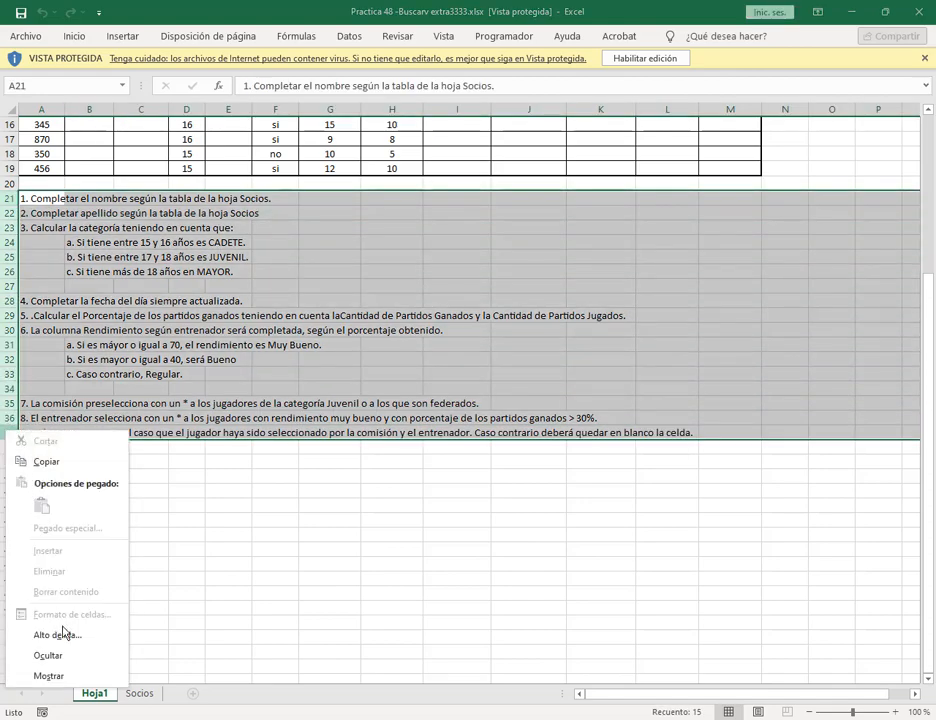
pyautogui.click(632, 58)
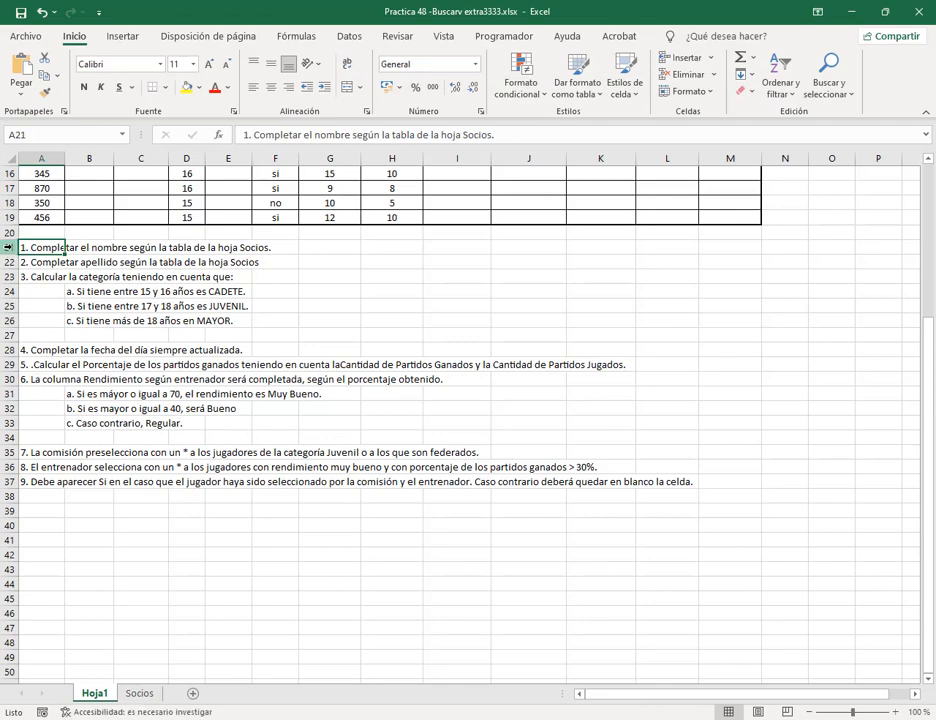
pyautogui.moveTo(8, 247); pyautogui.dragTo(7, 497)
pyautogui.rightClick(7, 469)
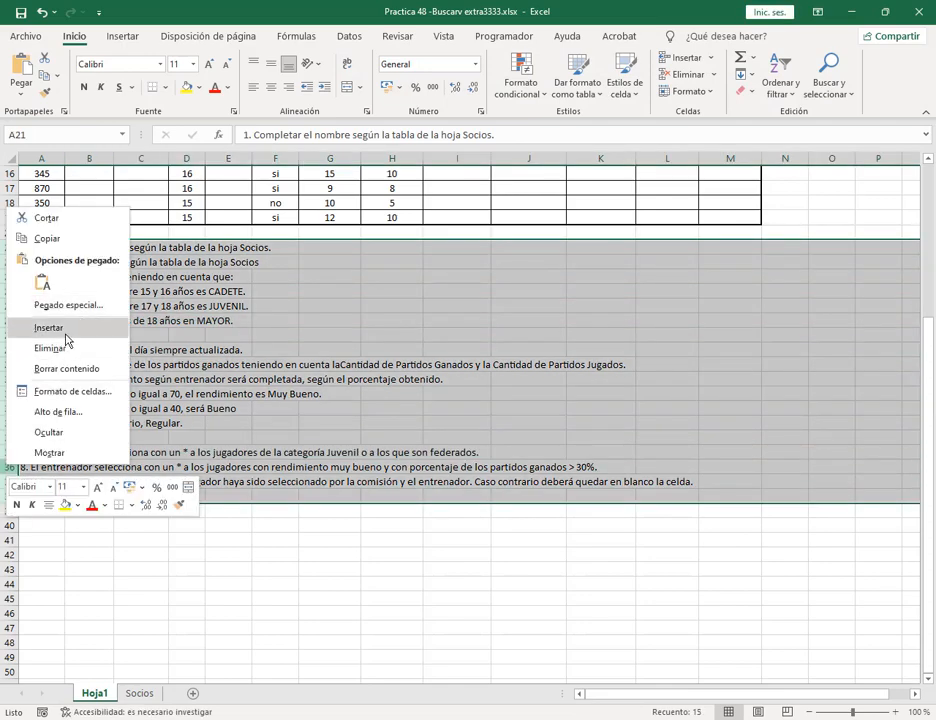
pyautogui.click(67, 240)
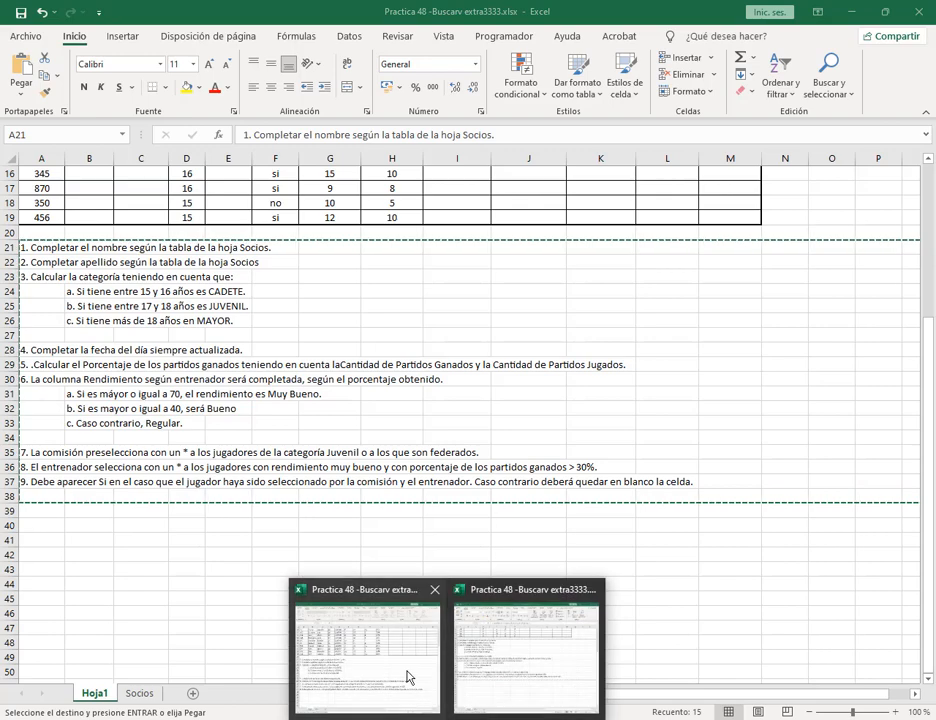
# Switch to Practica 48 -Buscarv extra3.xlsx and delete the old instruction rows 21 to 32 on Hoja1
pyautogui.click(407, 677)
pyautogui.moveTo(4, 372); pyautogui.dragTo(10, 565)
pyautogui.rightClick(10, 565)
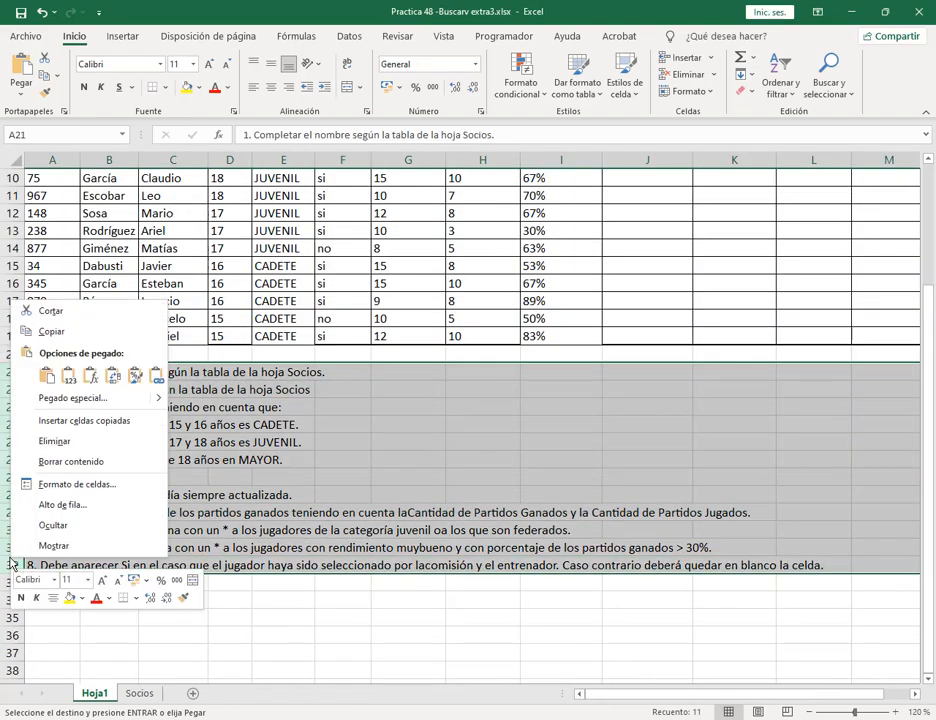
pyautogui.click(60, 441)
pyautogui.click(51, 373)
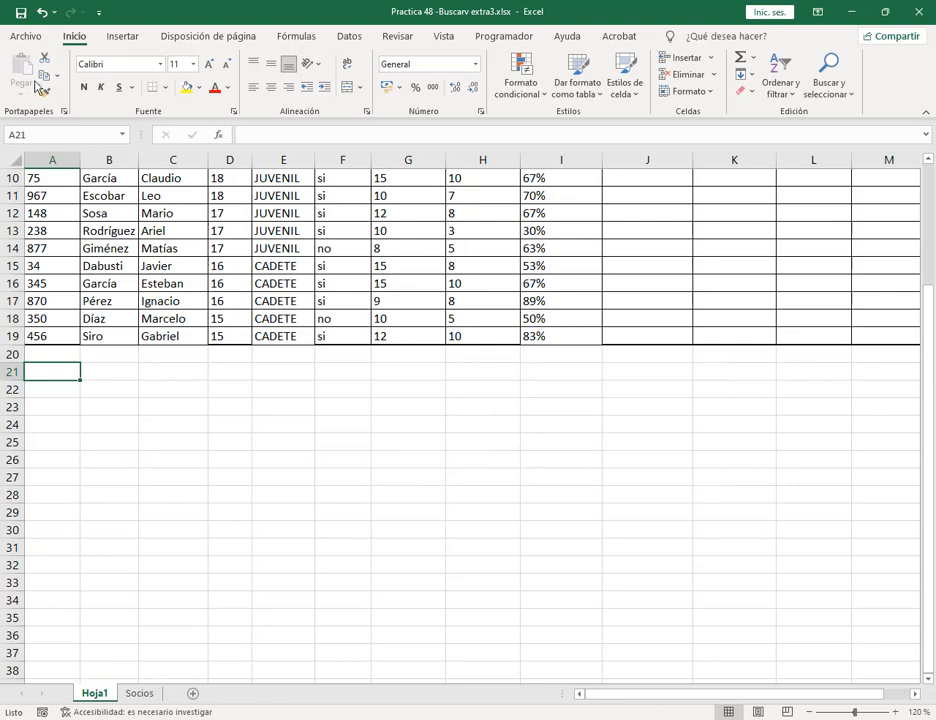
# Copy rows 21 to 38 again from Practica 48 -Buscarv extra3333.xlsx and paste them at A21 in Practica 48 -Buscarv extra3.xlsx
pyautogui.click(526, 683)
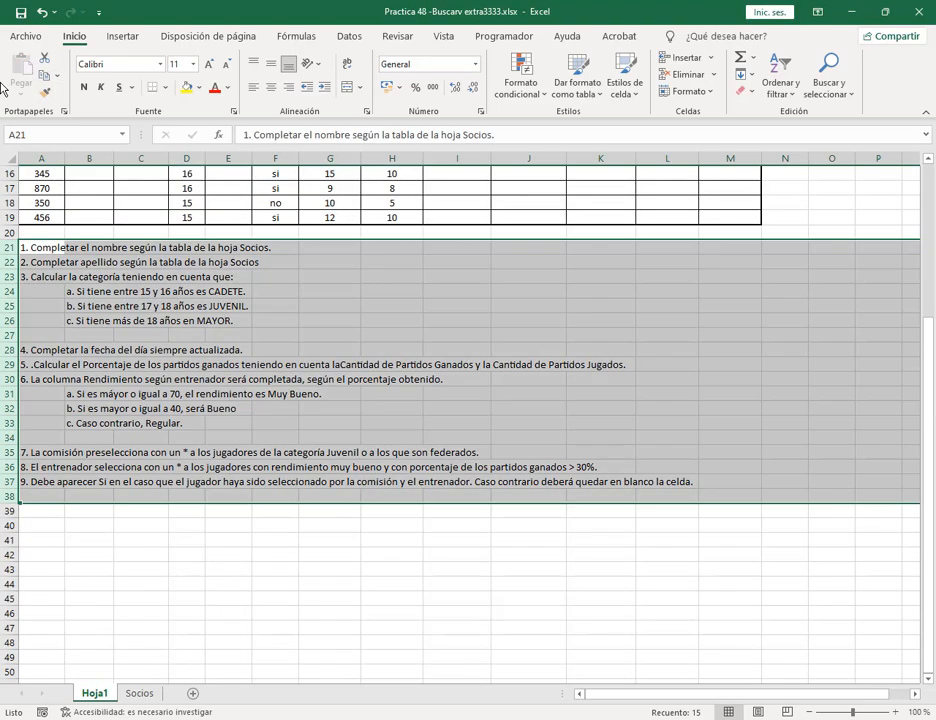
pyautogui.click(44, 79)
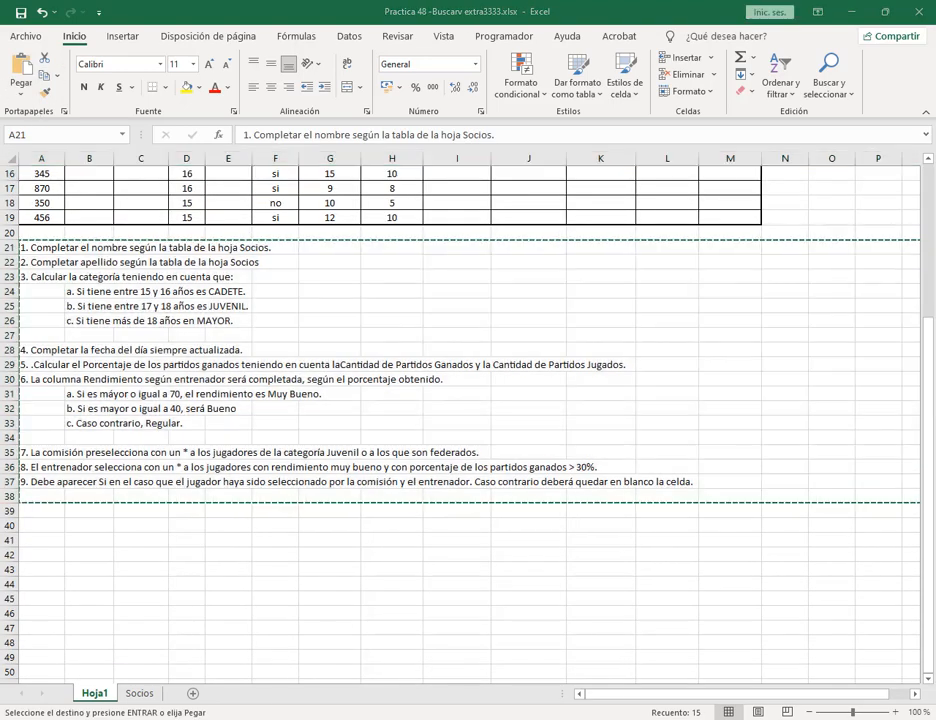
pyautogui.click(387, 683)
pyautogui.click(22, 70)
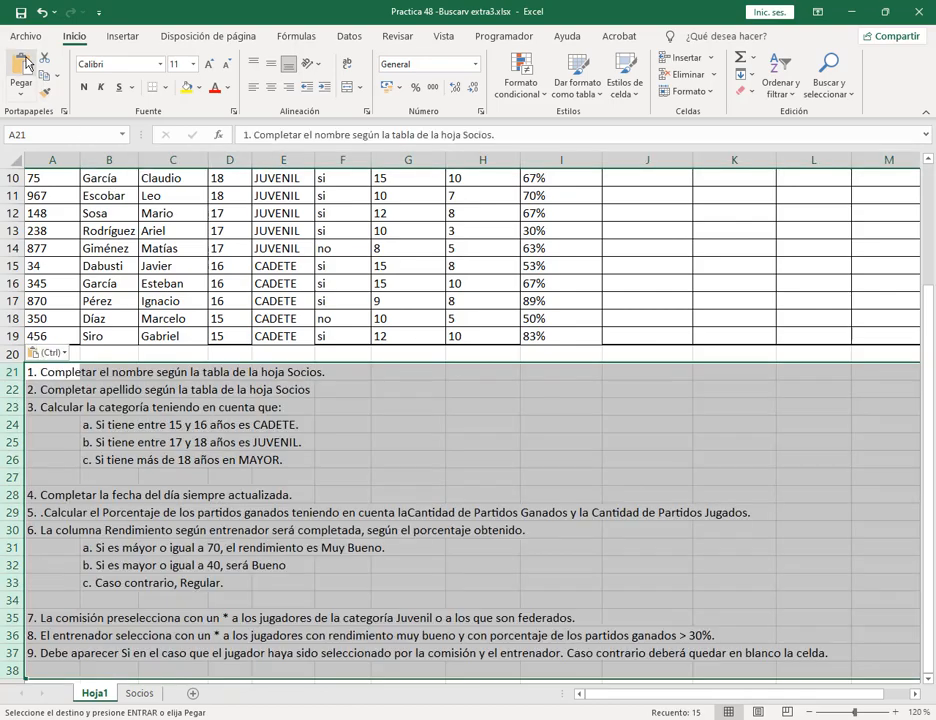
# Save Practica 48 -Buscarv extra3.xlsx and close the Practica 48 -Buscarv extra3333.xlsx copy
pyautogui.click(408, 494)
pyautogui.click(21, 13)
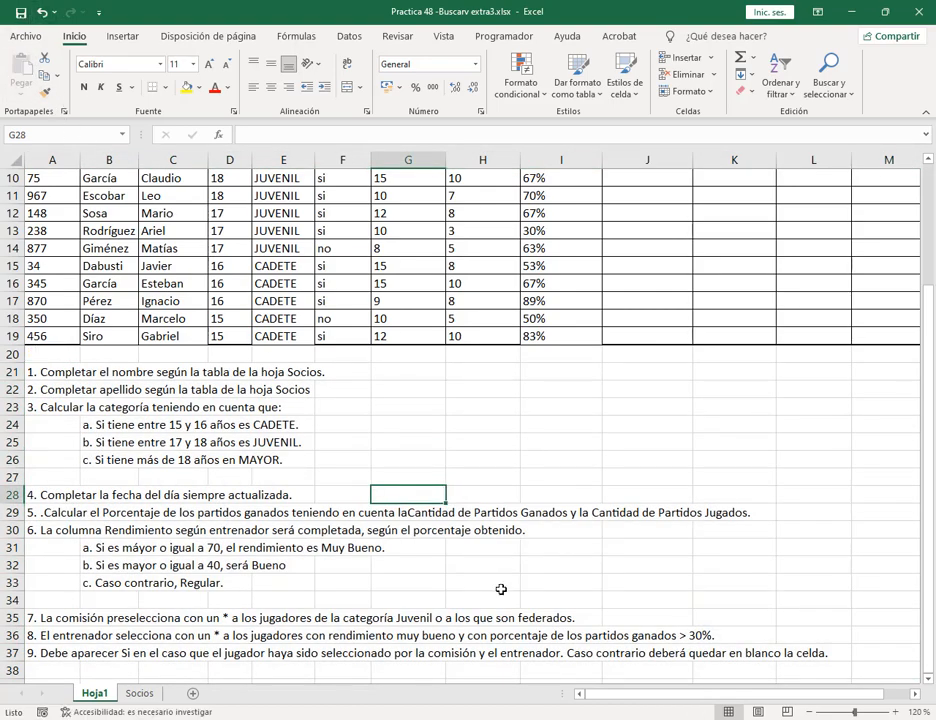
pyautogui.click(448, 719)
pyautogui.click(500, 676)
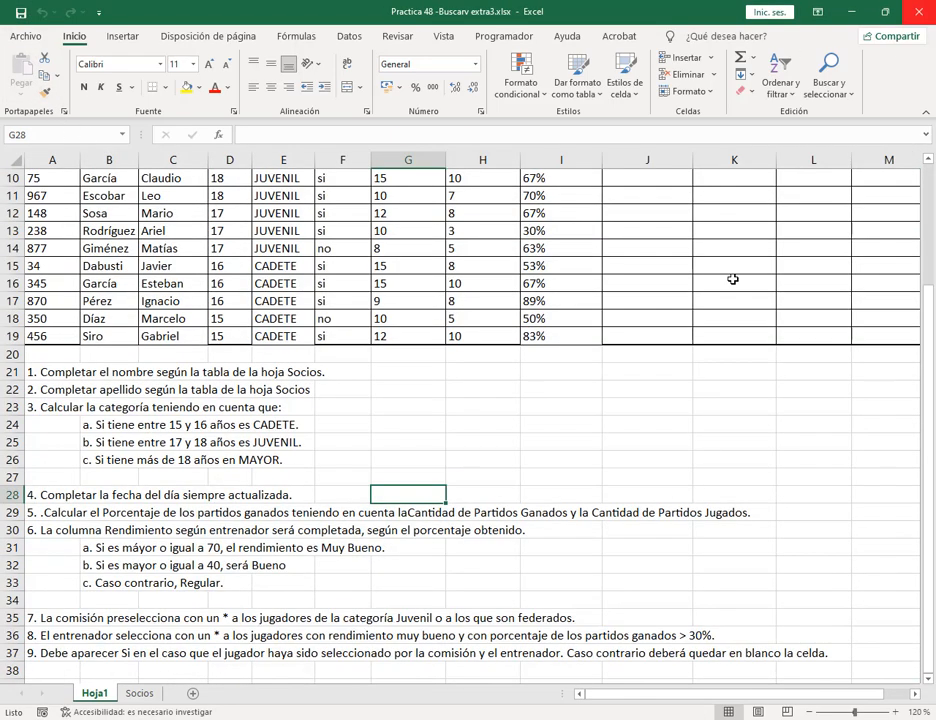
# Reduce the sheet zoom to 100 % and review instruction 5 against the Porcentaje partidos ganados column
pyautogui.click(560, 600)
pyautogui.scroll(3, 683, 359)
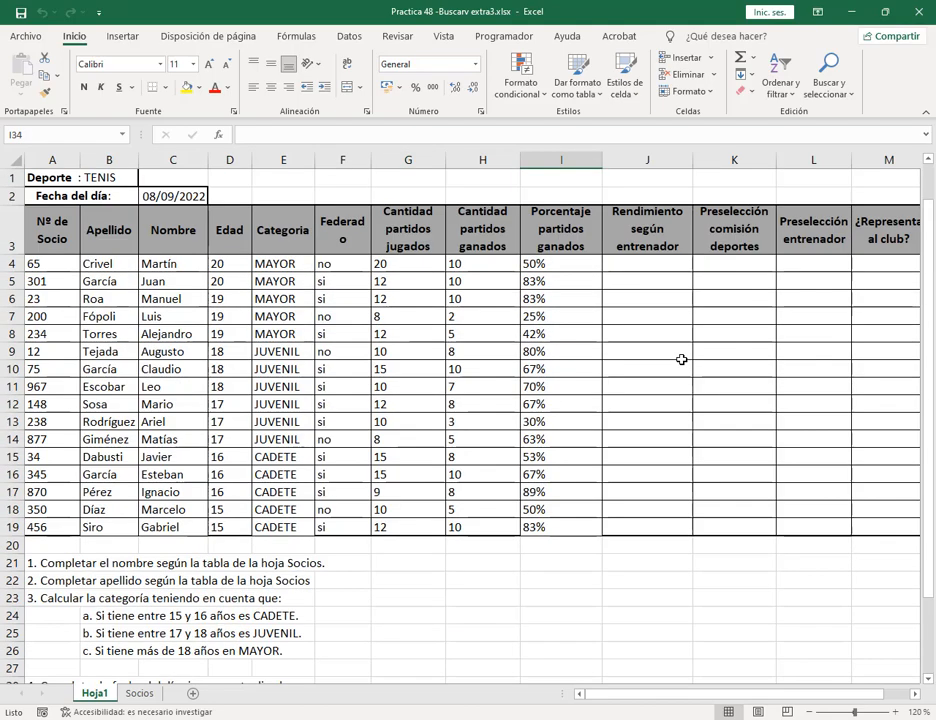
pyautogui.scroll(-3, 242, 413)
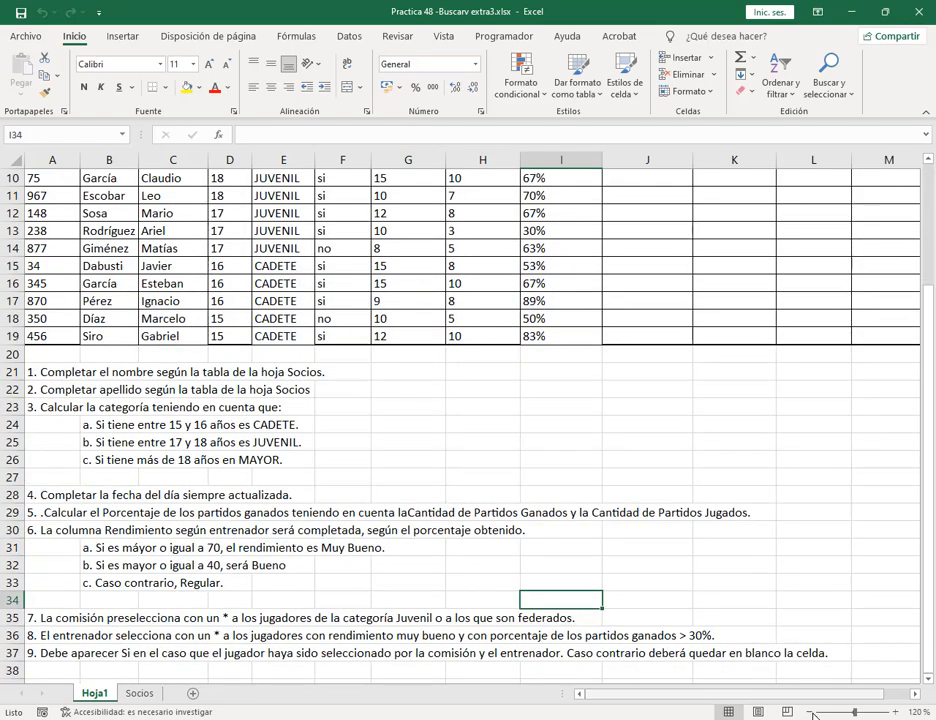
pyautogui.keyDown('ctrl'); pyautogui.scroll(-2, 593, 520); pyautogui.keyUp('ctrl')
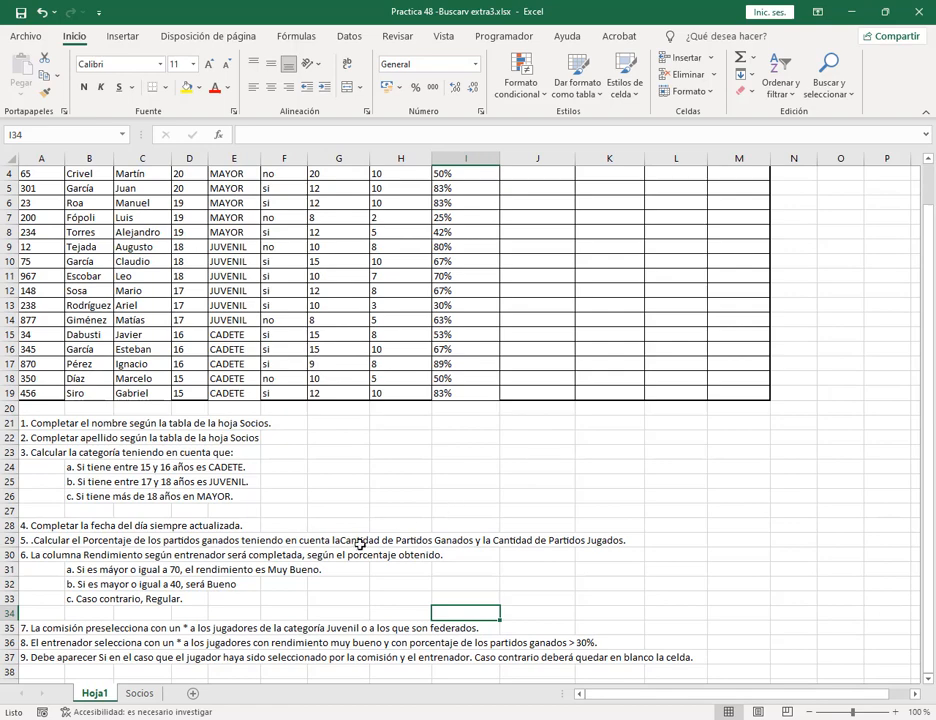
pyautogui.click(37, 540)
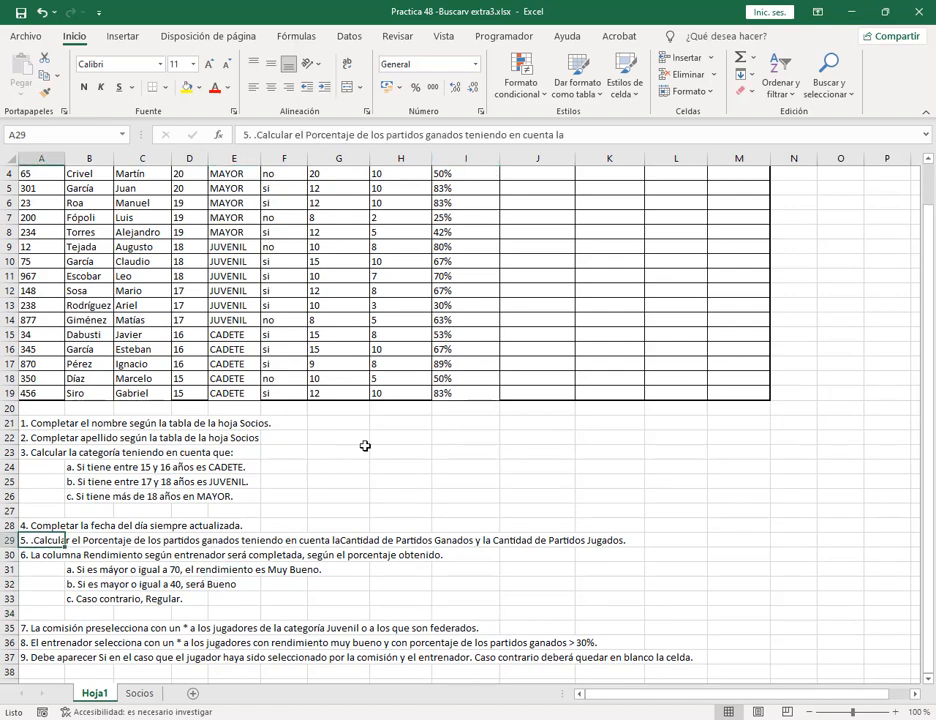
pyautogui.scroll(1, 387, 411)
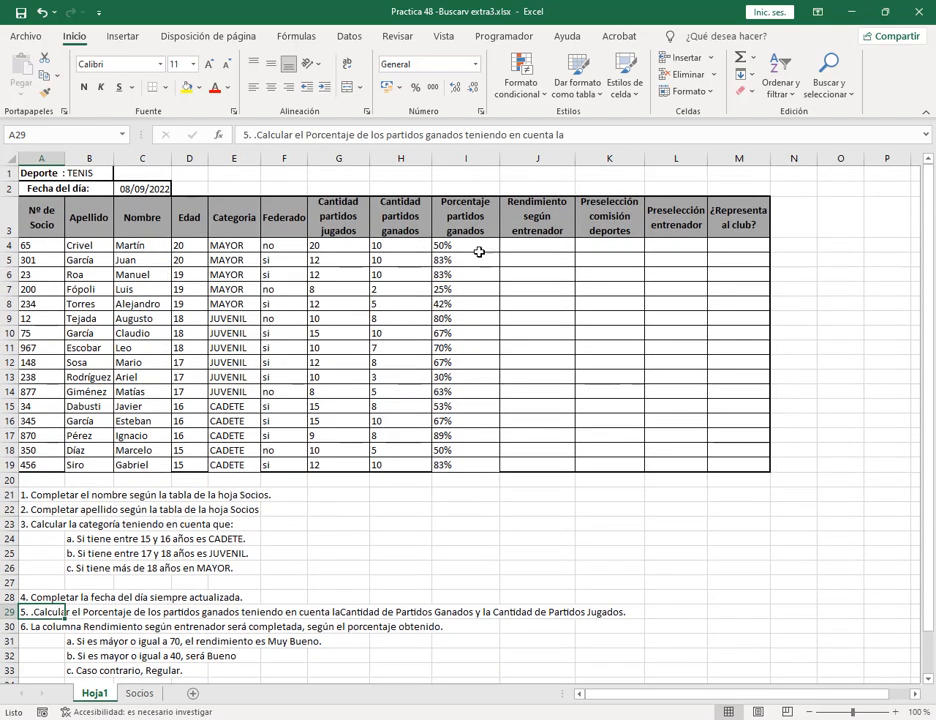
pyautogui.scroll(-1, 475, 485)
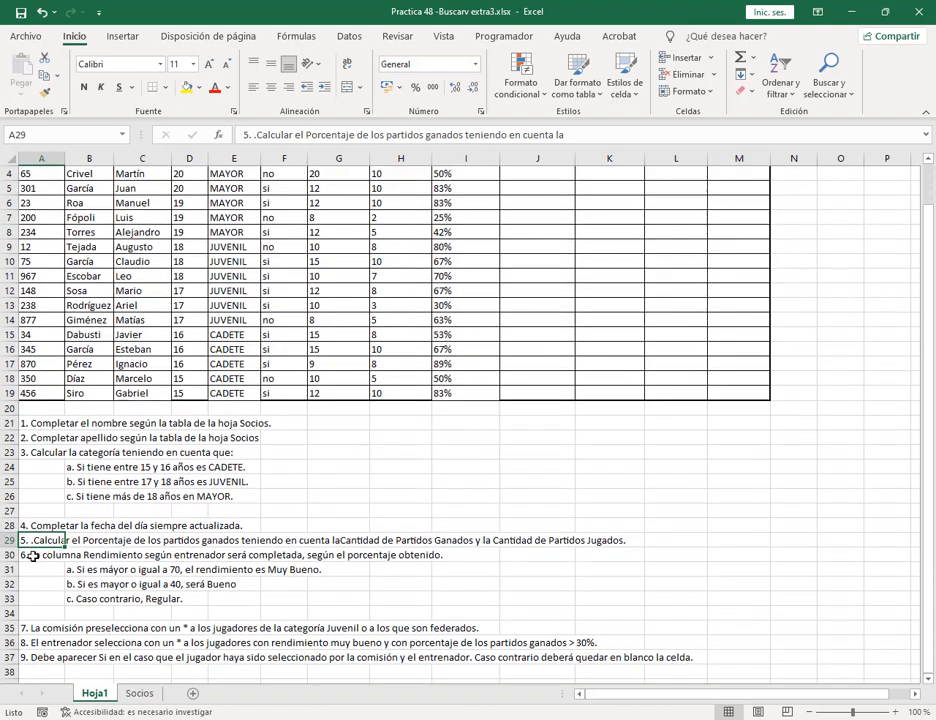
# Check the Google Meet chat, return to Excel and review instruction 6 for the Rendimiento según entrenador column, starting at J4
pyautogui.click(33, 555)
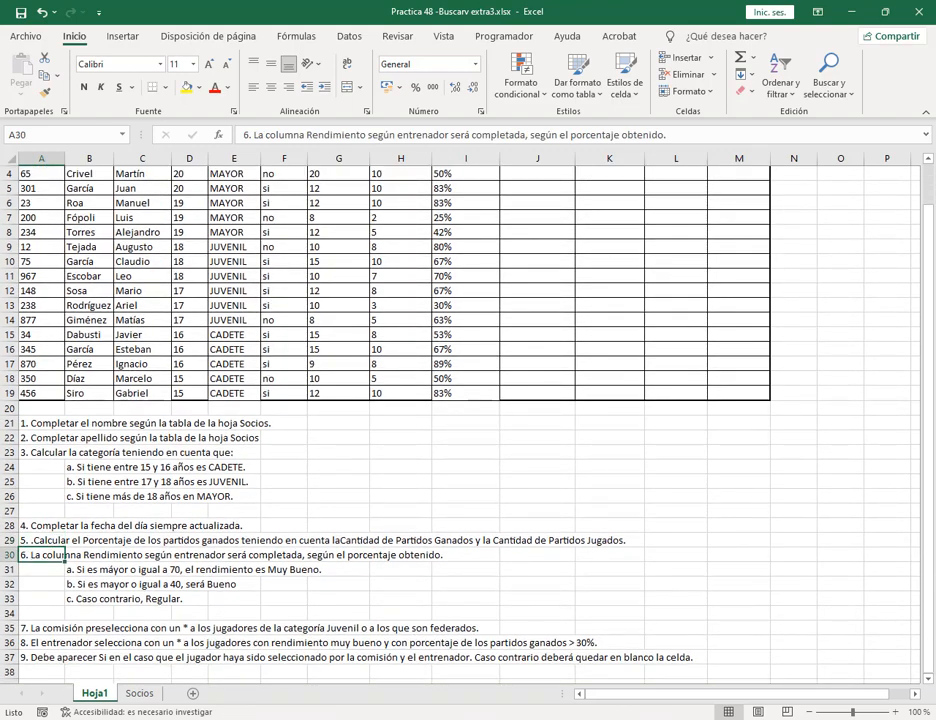
pyautogui.click(125, 655)
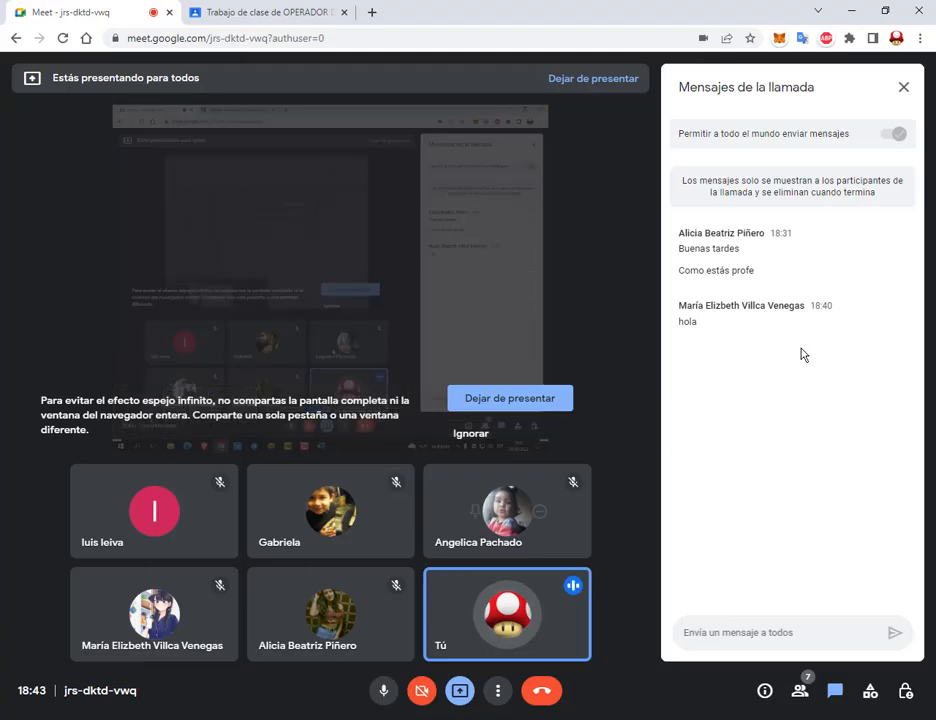
pyautogui.click(853, 13)
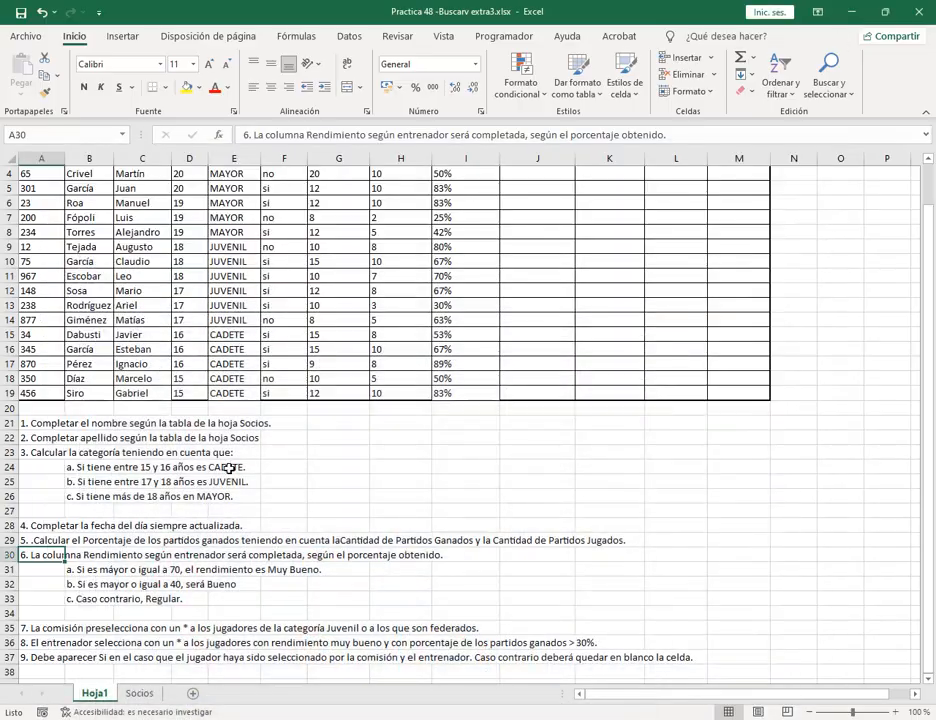
pyautogui.scroll(1, 561, 266)
pyautogui.click(556, 243)
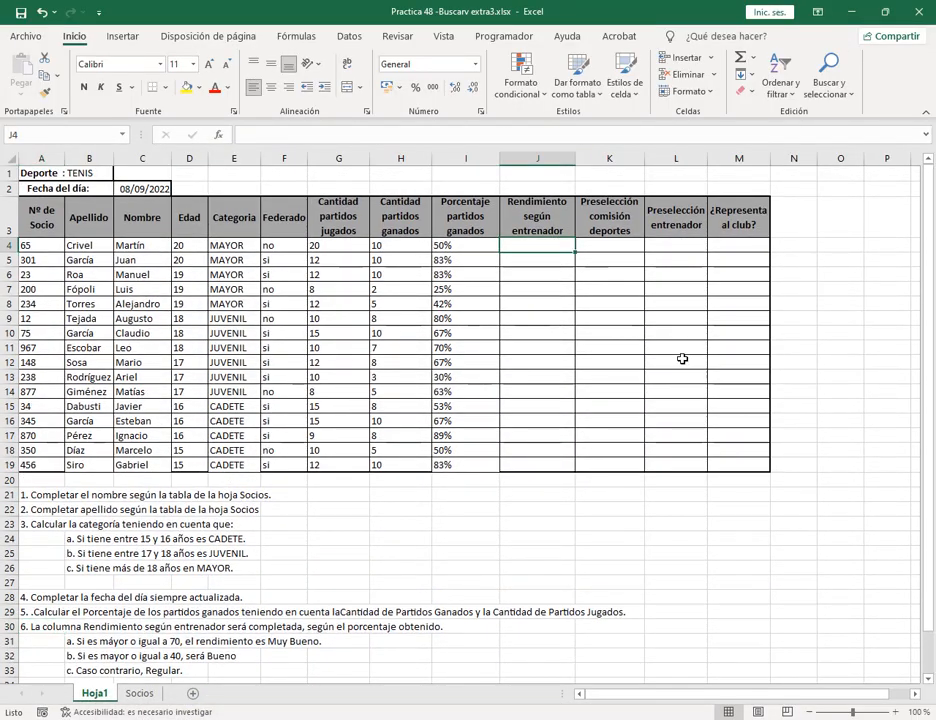
pyautogui.scroll(-1, 518, 399)
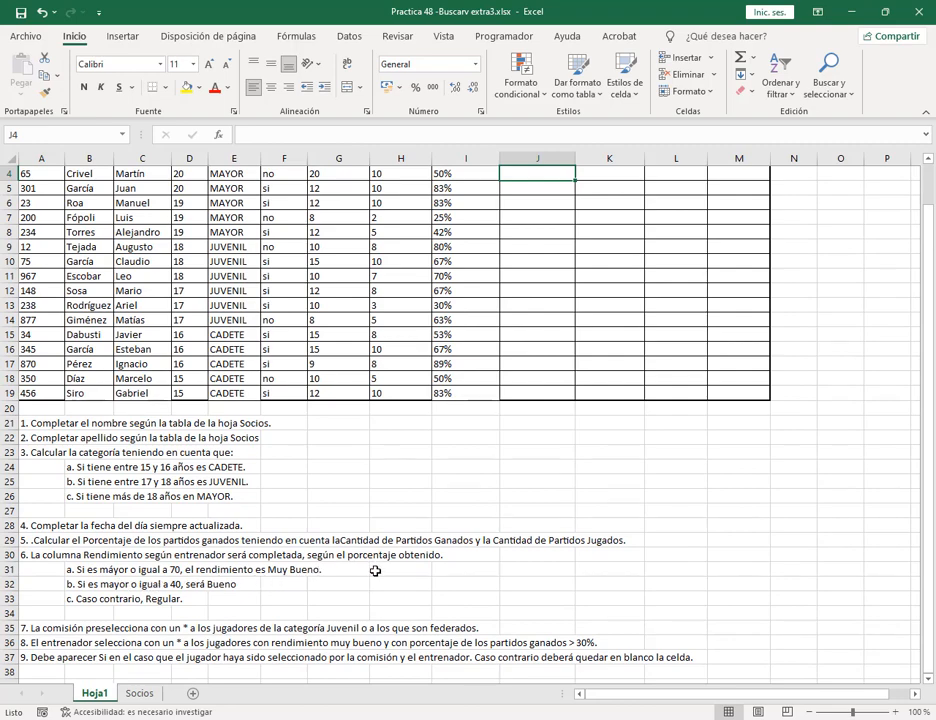
pyautogui.scroll(1, 433, 443)
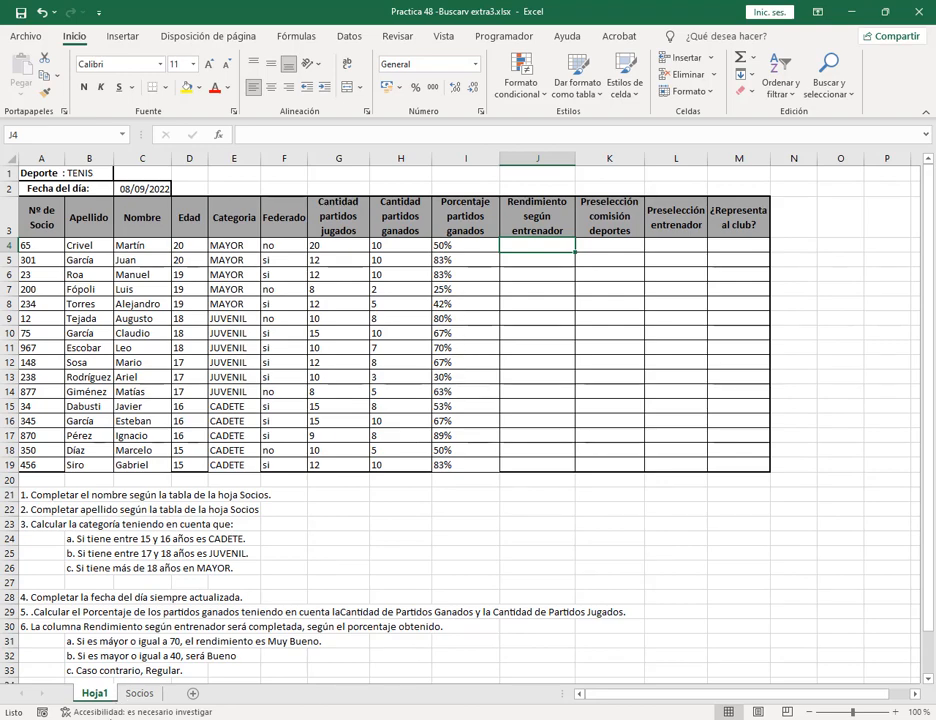
# Open Notepad (Bloc de notas) and set its font size to 26
pyautogui.press('super')
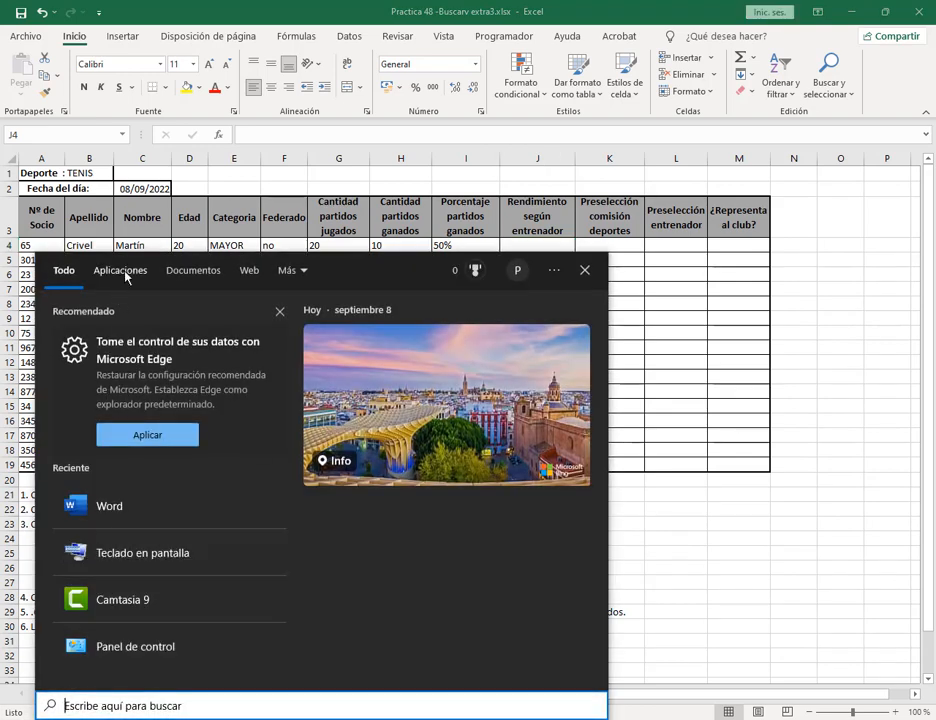
pyautogui.click(120, 270)
pyautogui.click(321, 360)
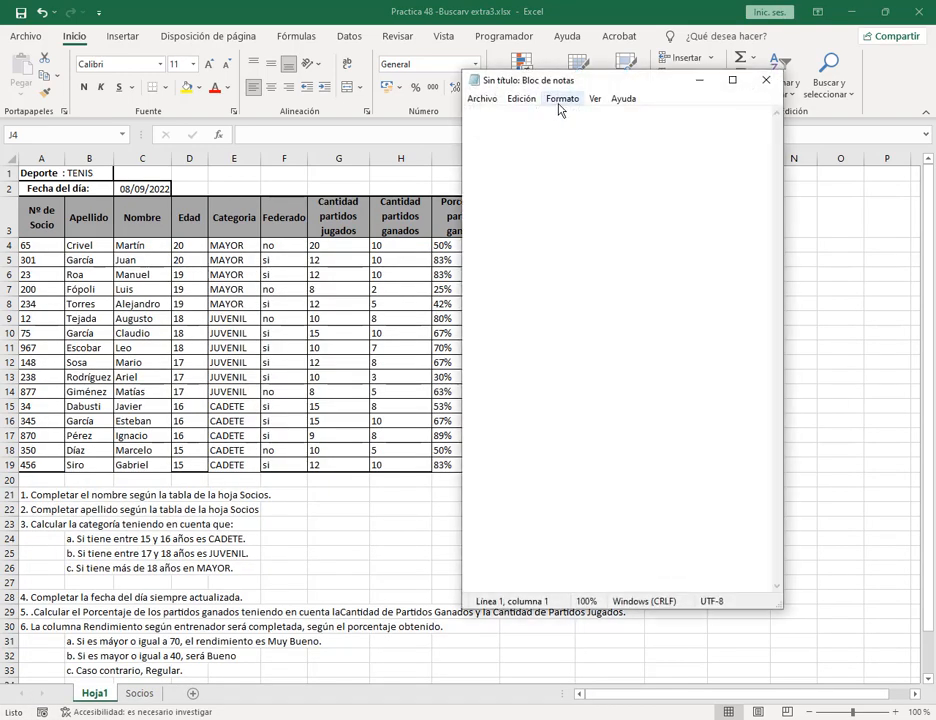
pyautogui.click(562, 98)
pyautogui.click(586, 132)
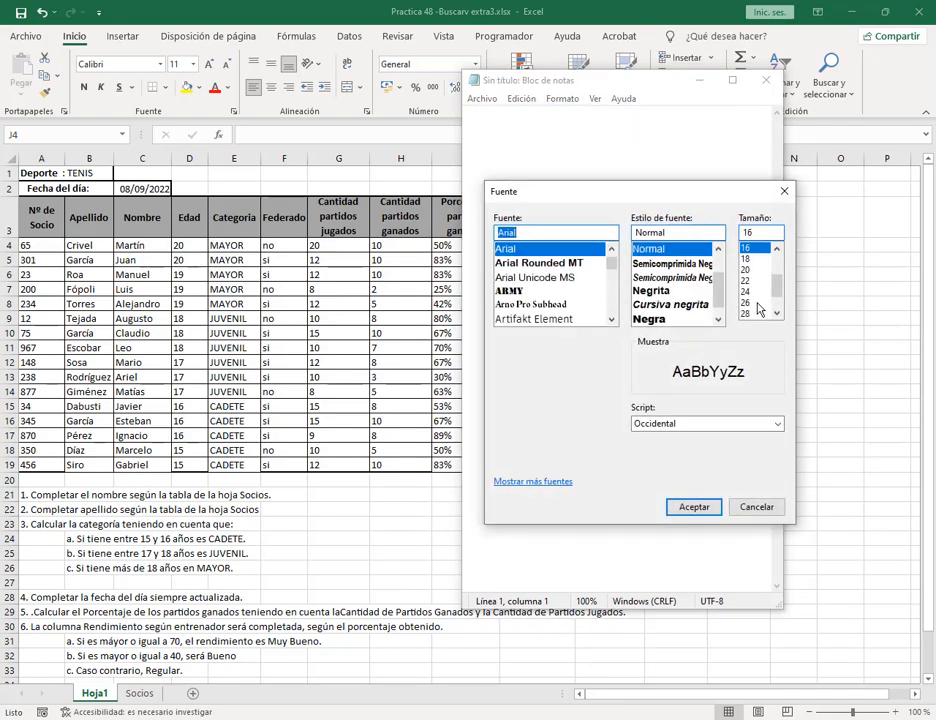
pyautogui.click(748, 302)
pyautogui.click(694, 507)
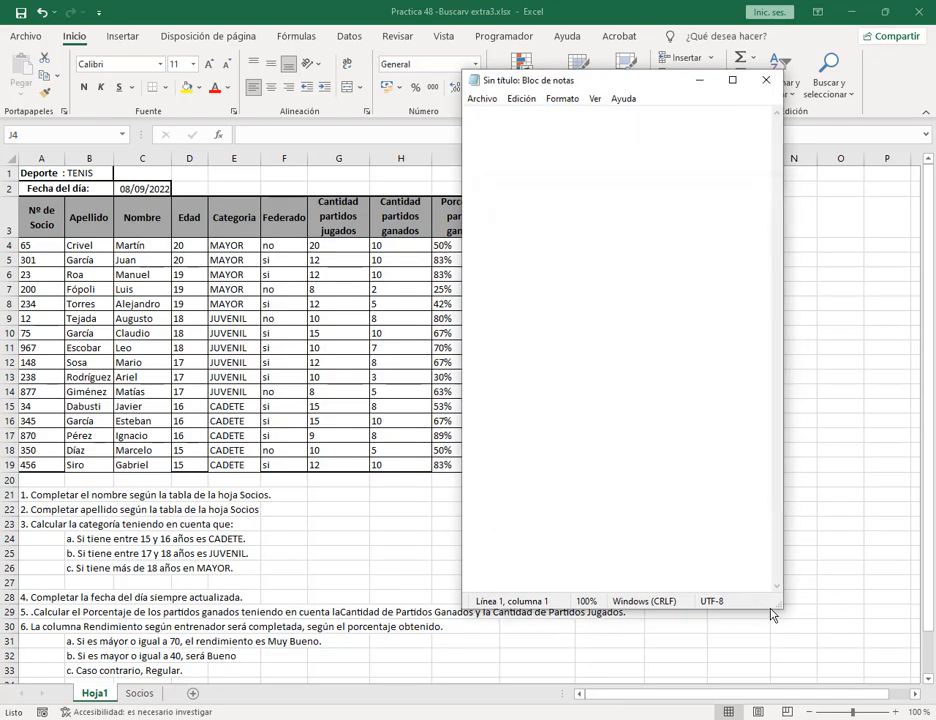
# Resize the Notepad window to a wide, low shape and place it over the table, leaving the instructions below visible
pyautogui.moveTo(771, 614); pyautogui.dragTo(920, 314)
pyautogui.moveTo(735, 90); pyautogui.dragTo(268, 117)
pyautogui.moveTo(459, 336); pyautogui.dragTo(841, 400)
pyautogui.moveTo(320, 118); pyautogui.dragTo(390, 106)
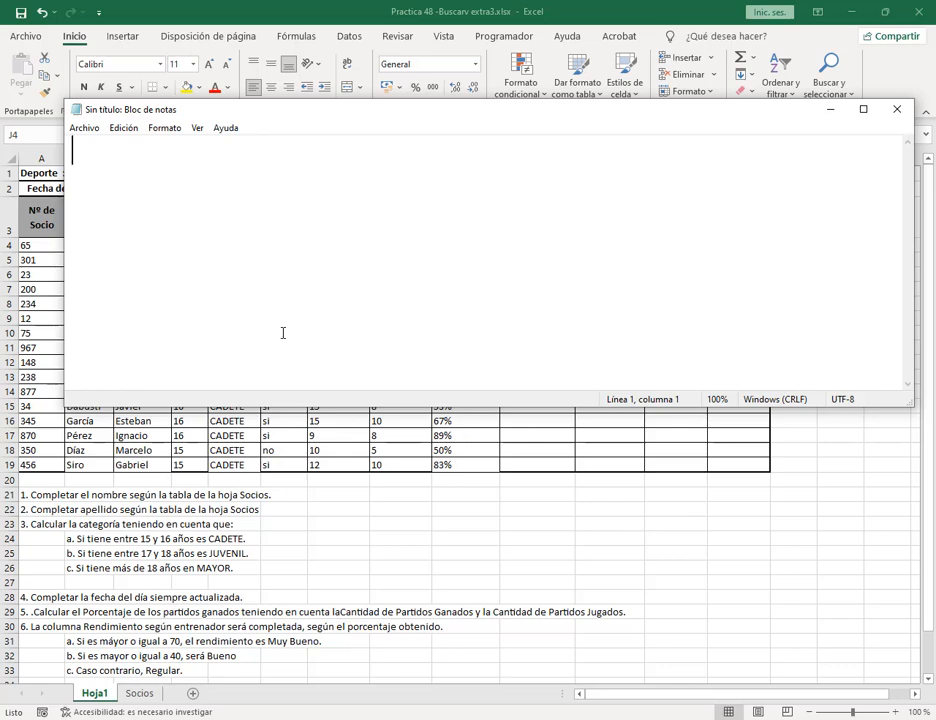
# Write the first condition in Notepad: Si es mayor o igual a 70%, entonces es "Muy bueno"
pyautogui.write('Si es mayor ')
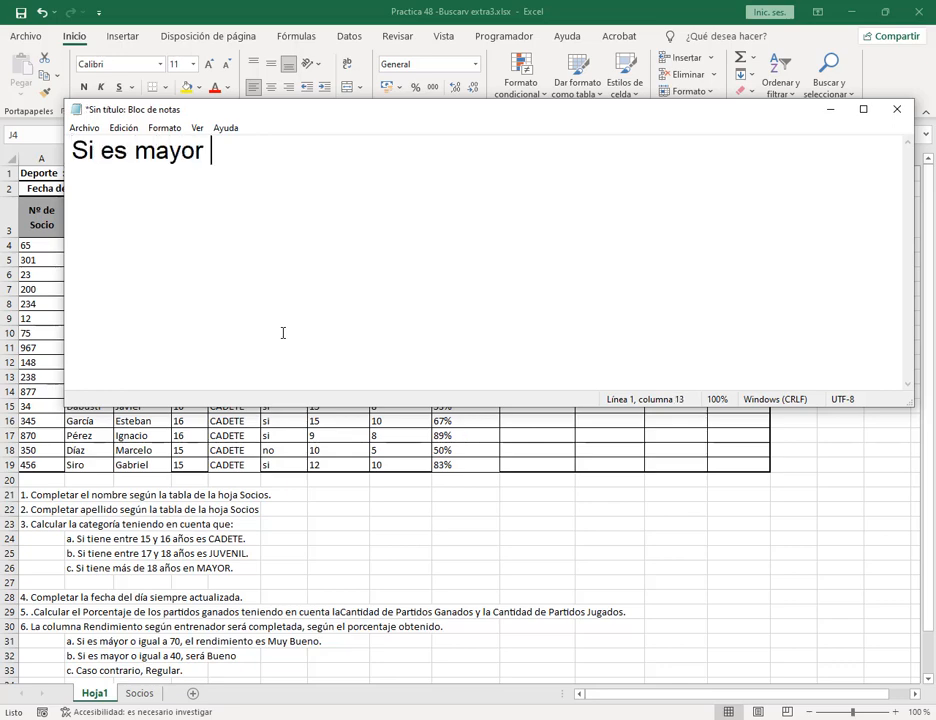
pyautogui.write('o igual a')
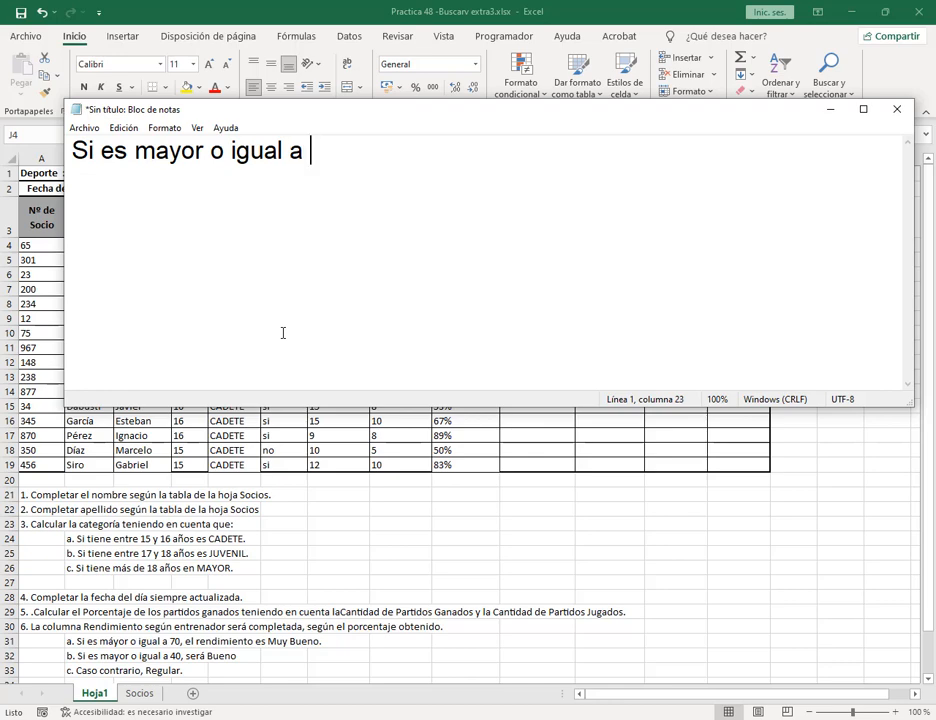
pyautogui.write(' 70%,')
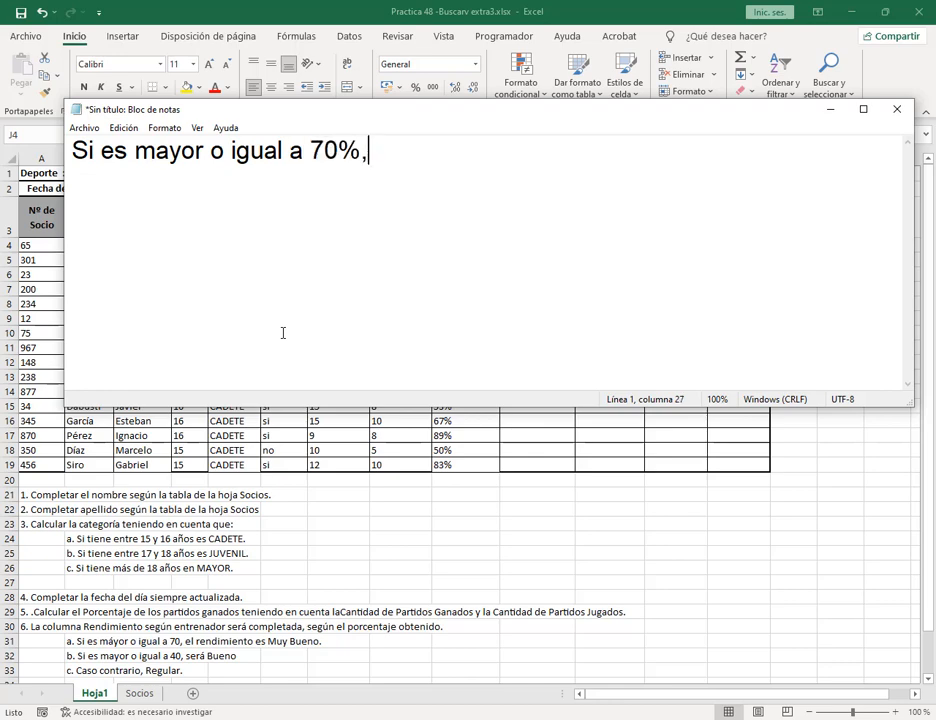
pyautogui.write(' el')
pyautogui.press('BackSpace')
pyautogui.write('ntonces')
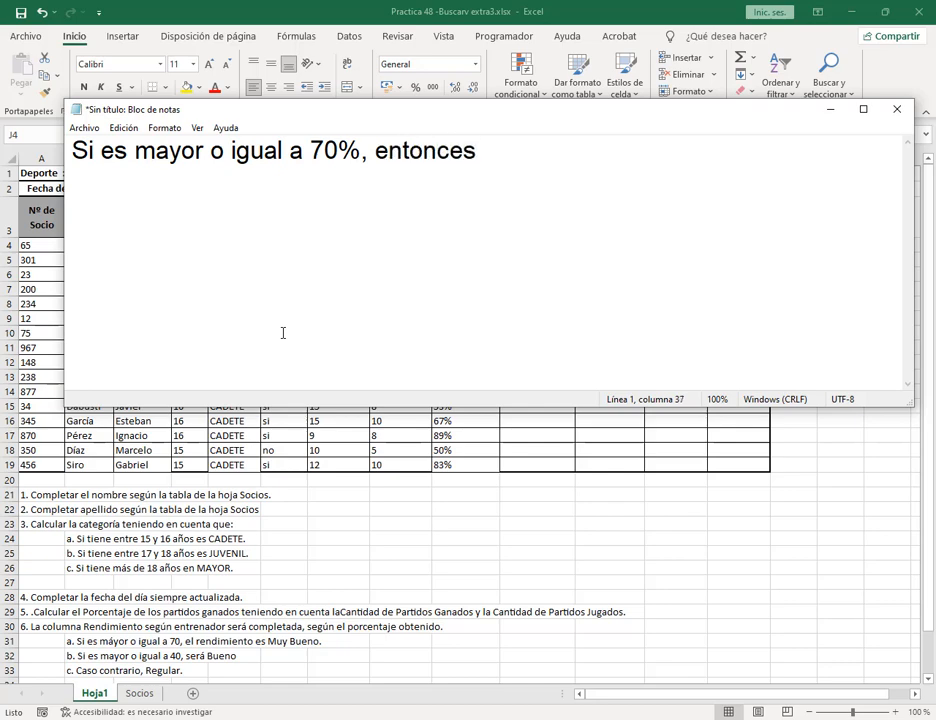
pyautogui.write(' es "Muy')
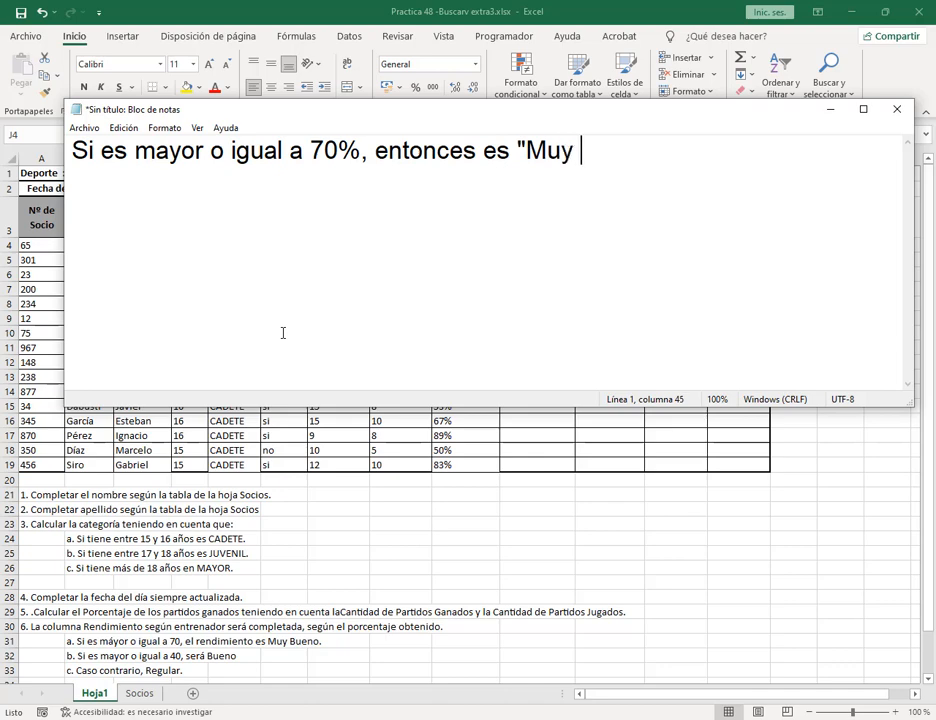
pyautogui.write(' bueno')
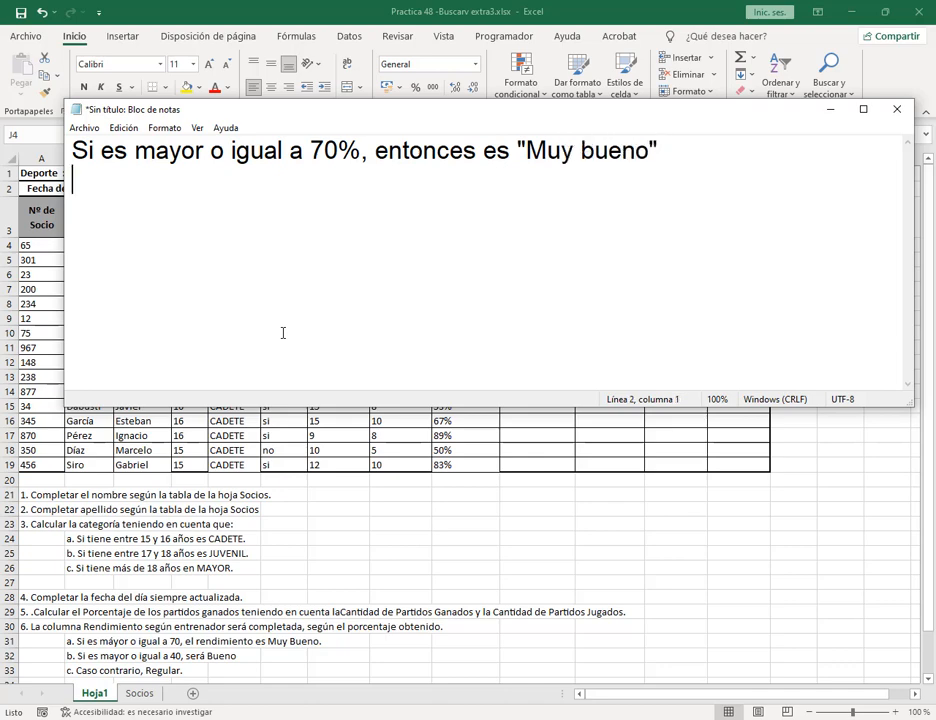
pyautogui.write('"')
pyautogui.press('Return')
# Add the remaining conditions in Notepad: Si es mayor o igual a 40%, entonces será "Bueno", and on a third line Caso contrario, "Regular"
pyautogui.write('Si es mayor')
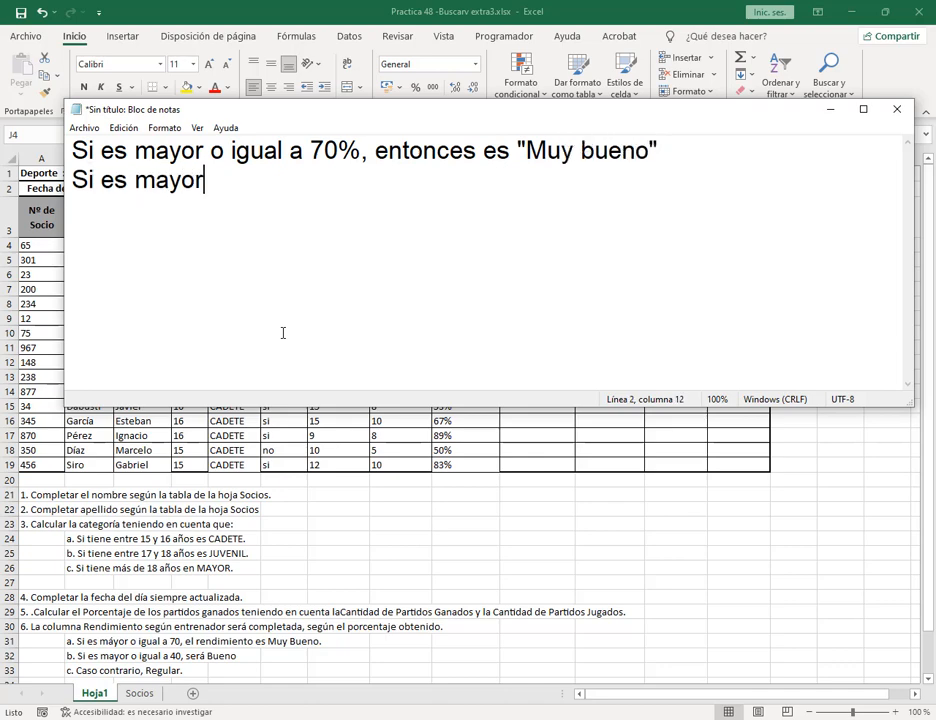
pyautogui.write(' o igual a')
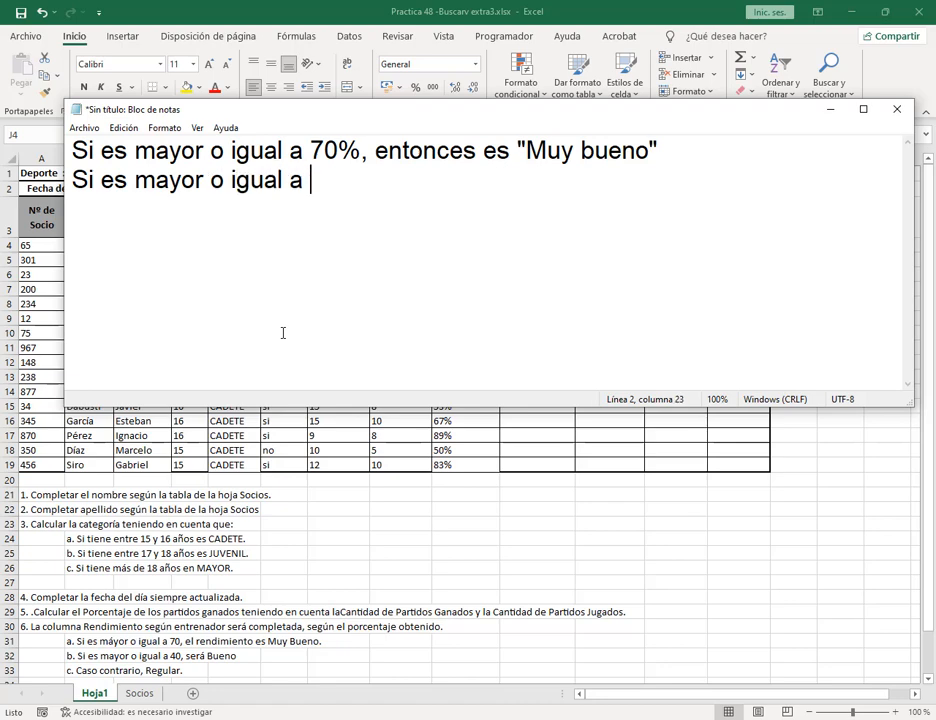
pyautogui.write(' 40%, e')
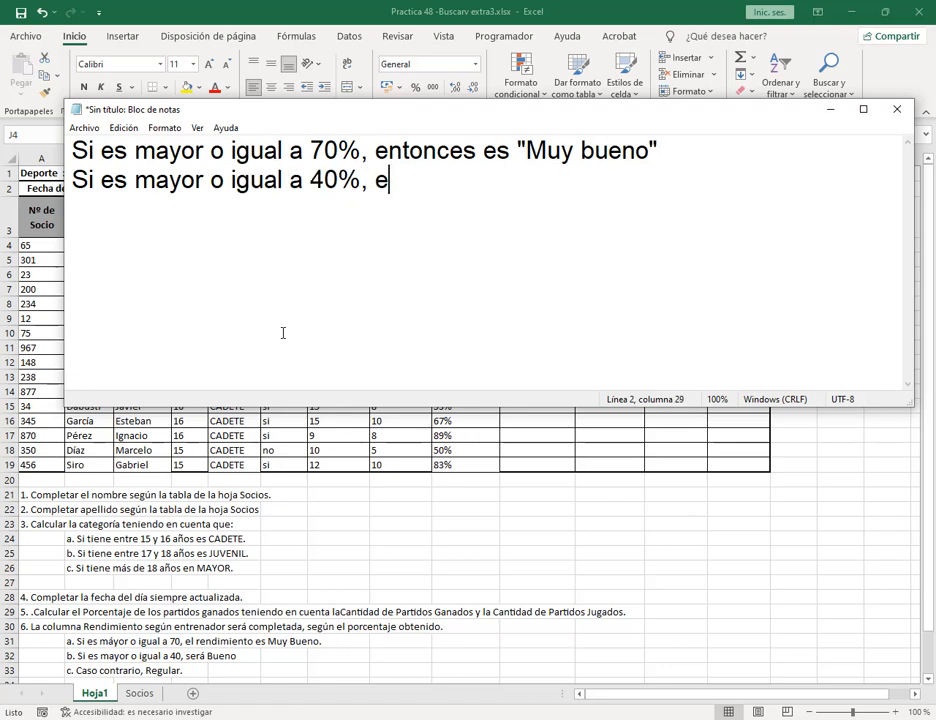
pyautogui.write('ntonces será')
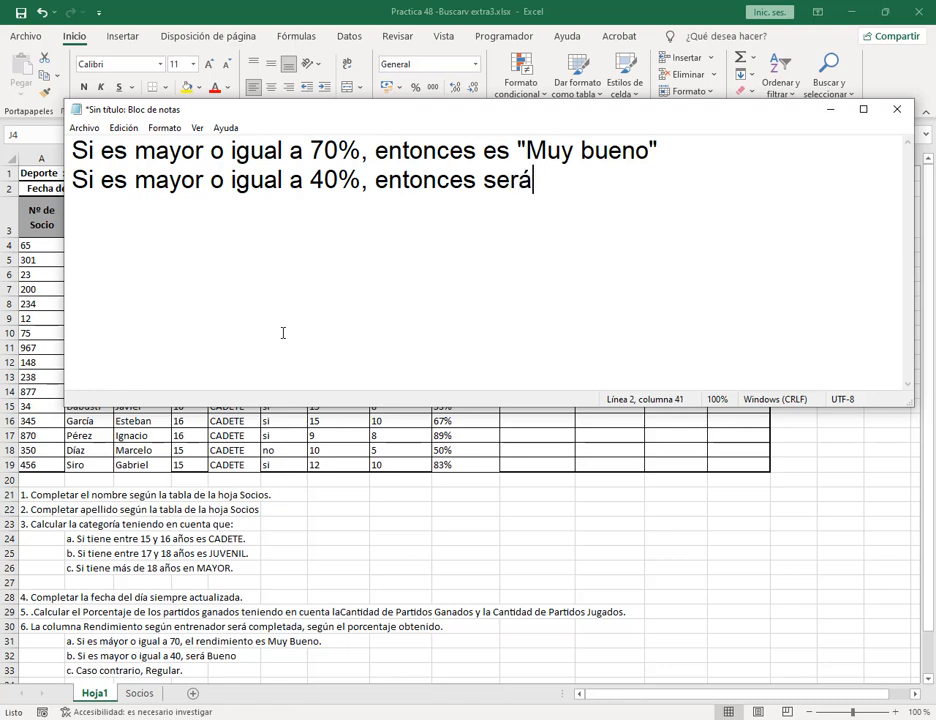
pyautogui.write(' "Bueno" C')
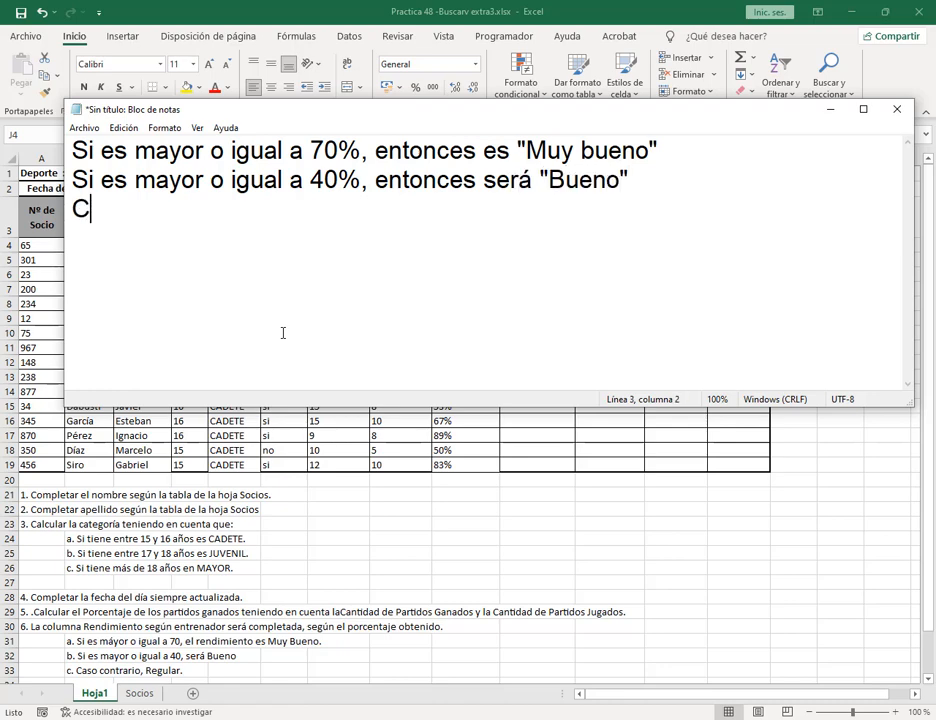
pyautogui.write('aso contrario')
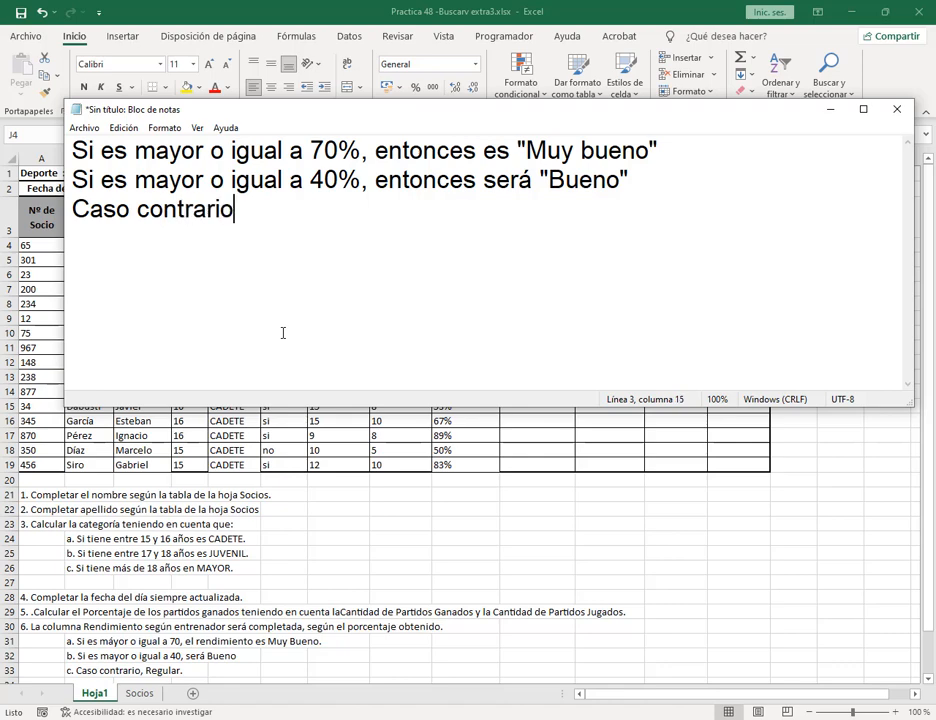
pyautogui.write(', "Regular')
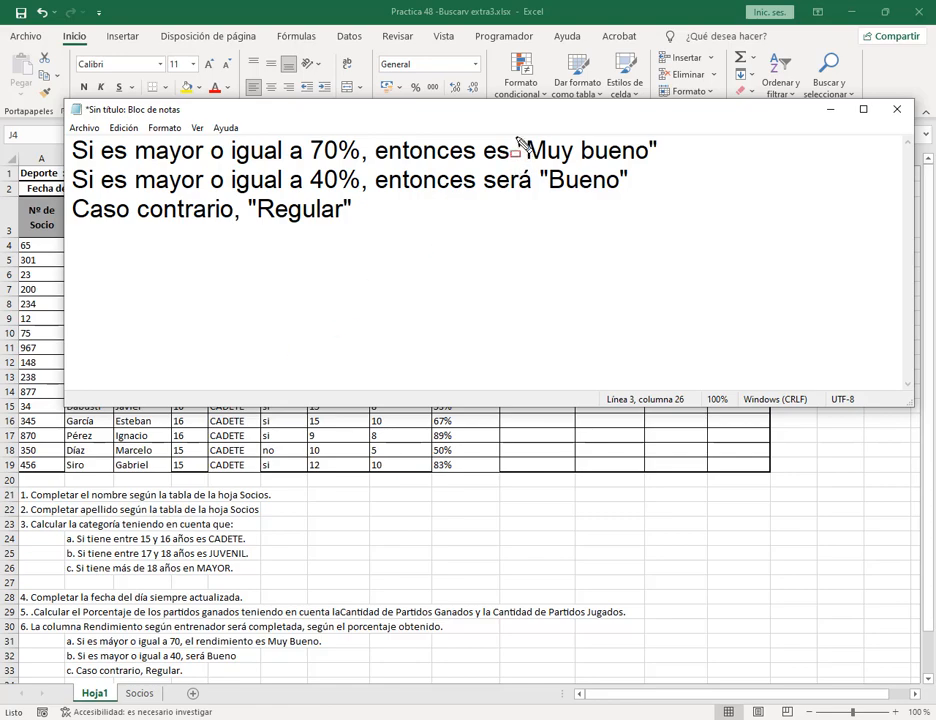
# Mark the results "Muy bueno", "Bueno" and "Regular" in the Notepad conditions with red rectangles, moving the window slightly lower
pyautogui.moveTo(516, 138); pyautogui.dragTo(675, 167)
pyautogui.press('Escape')
pyautogui.moveTo(606, 111)
pyautogui.mouseDown()
pyautogui.moveTo(597, 401)
pyautogui.moveTo(585, 171)
pyautogui.mouseUp()
pyautogui.moveTo(521, 190)
pyautogui.mouseDown()
pyautogui.moveTo(571, 234)
pyautogui.moveTo(676, 218)
pyautogui.mouseUp()
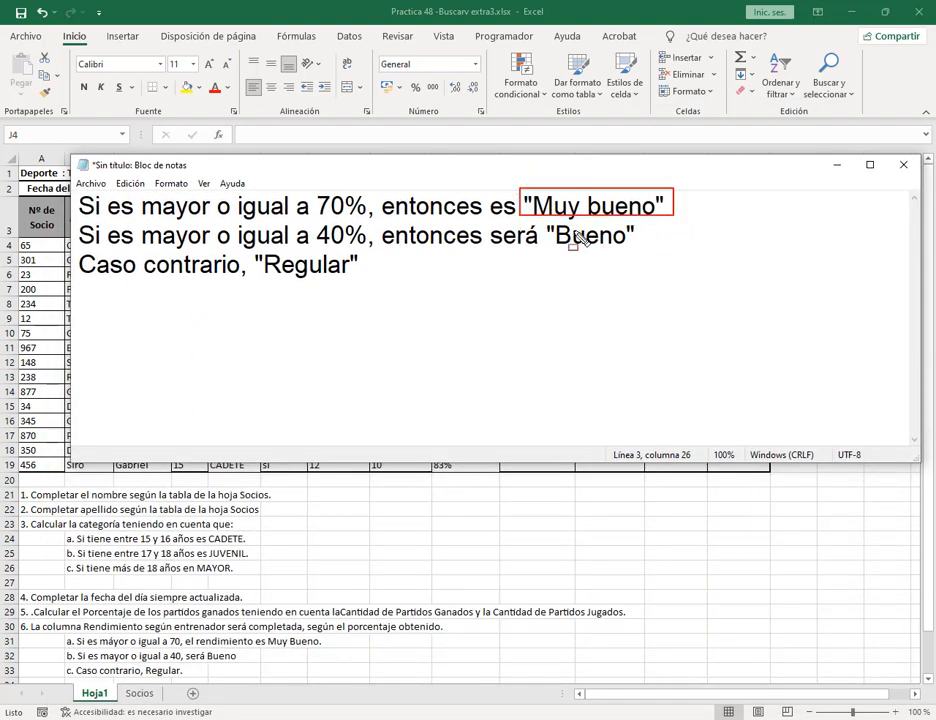
pyautogui.moveTo(546, 222); pyautogui.dragTo(652, 256)
pyautogui.moveTo(256, 258); pyautogui.dragTo(384, 297)
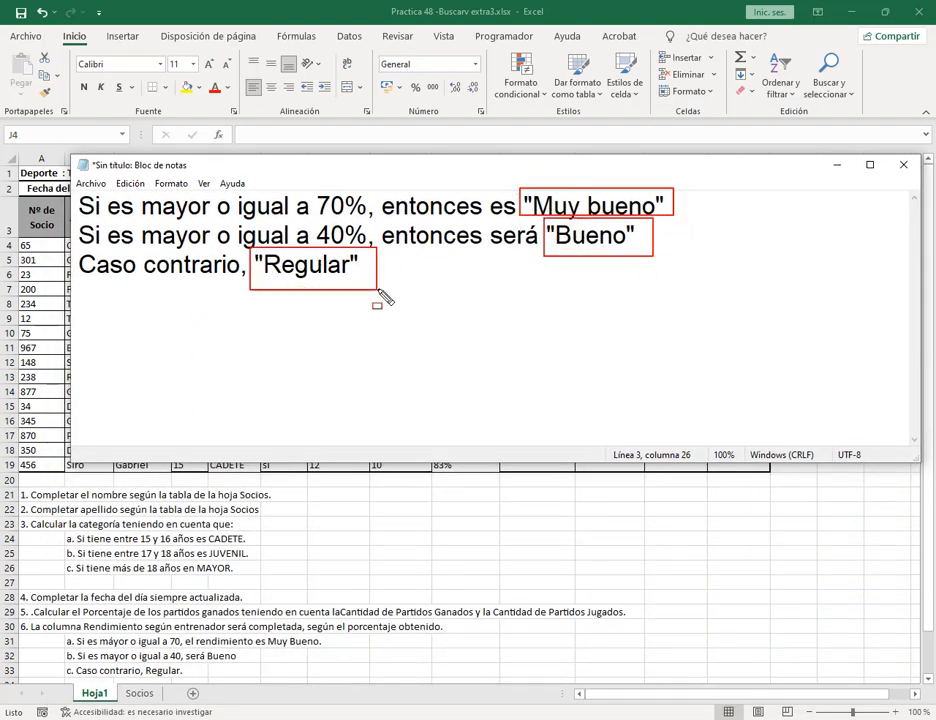
pyautogui.press('Escape')
# Move Notepad down to uncover the table, outline the Porcentaje partidos ganados header in red, and return to cell J4 in Excel
pyautogui.moveTo(487, 172)
pyautogui.mouseDown()
pyautogui.moveTo(546, 308)
pyautogui.moveTo(562, 404)
pyautogui.mouseUp()
pyautogui.moveTo(433, 203); pyautogui.dragTo(437, 190)
pyautogui.moveTo(485, 252); pyautogui.dragTo(505, 263)
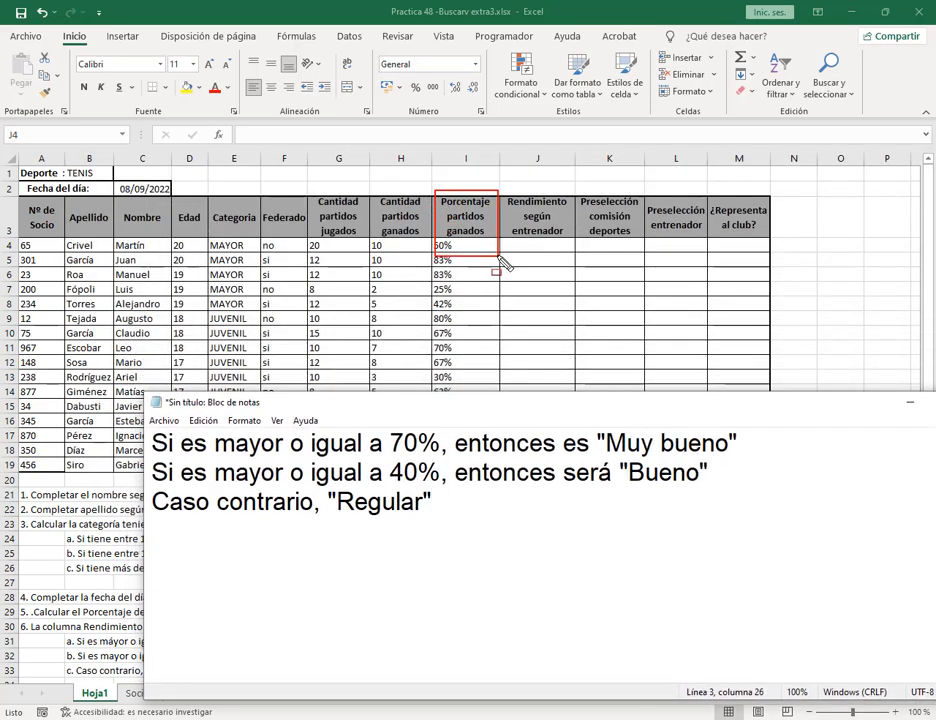
pyautogui.press('Escape')
pyautogui.click(513, 247)
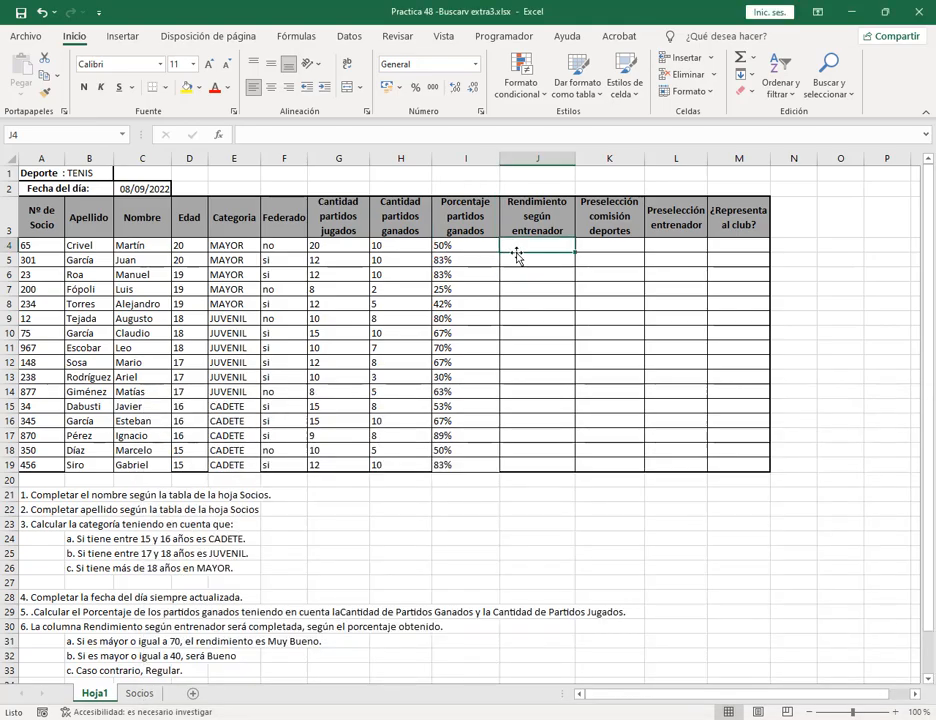
# Zoom the worksheet to 110% and set the Windows display scale for text and apps to 125%
pyautogui.keyDown('ctrl'); pyautogui.scroll(2, 656, 520); pyautogui.keyUp('ctrl')
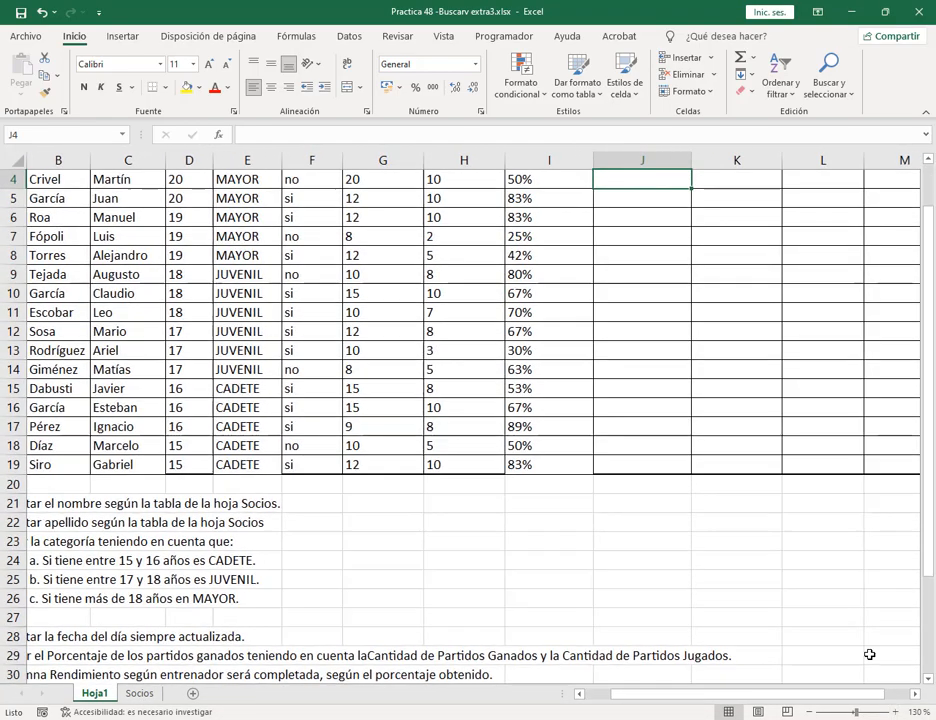
pyautogui.keyDown('ctrl'); pyautogui.scroll(-2, 869, 654); pyautogui.keyUp('ctrl')
pyautogui.press('super')
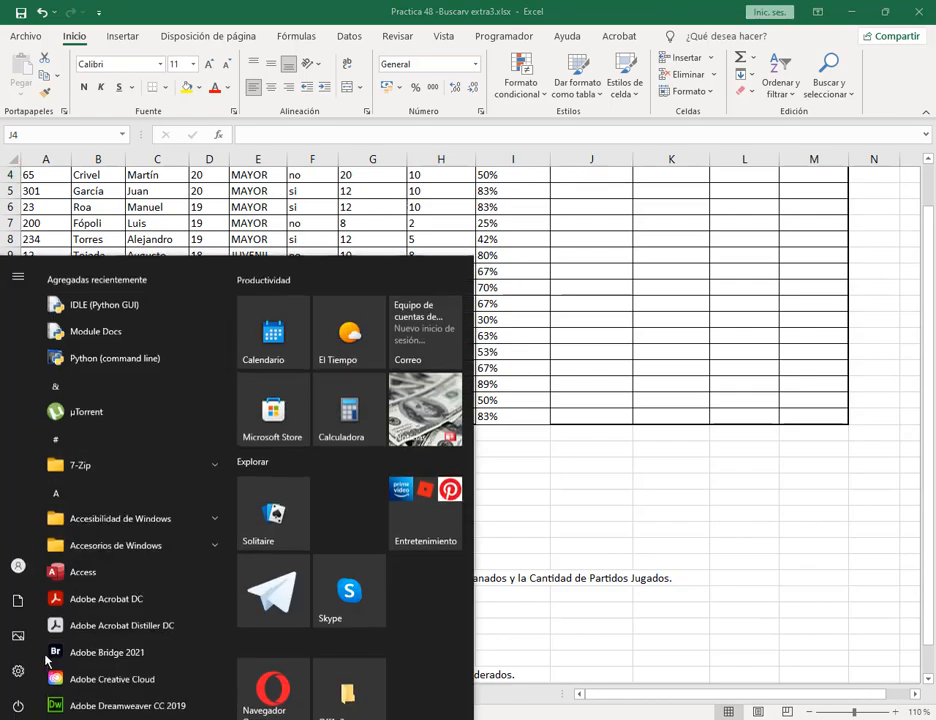
pyautogui.click(18, 668)
pyautogui.click(201, 270)
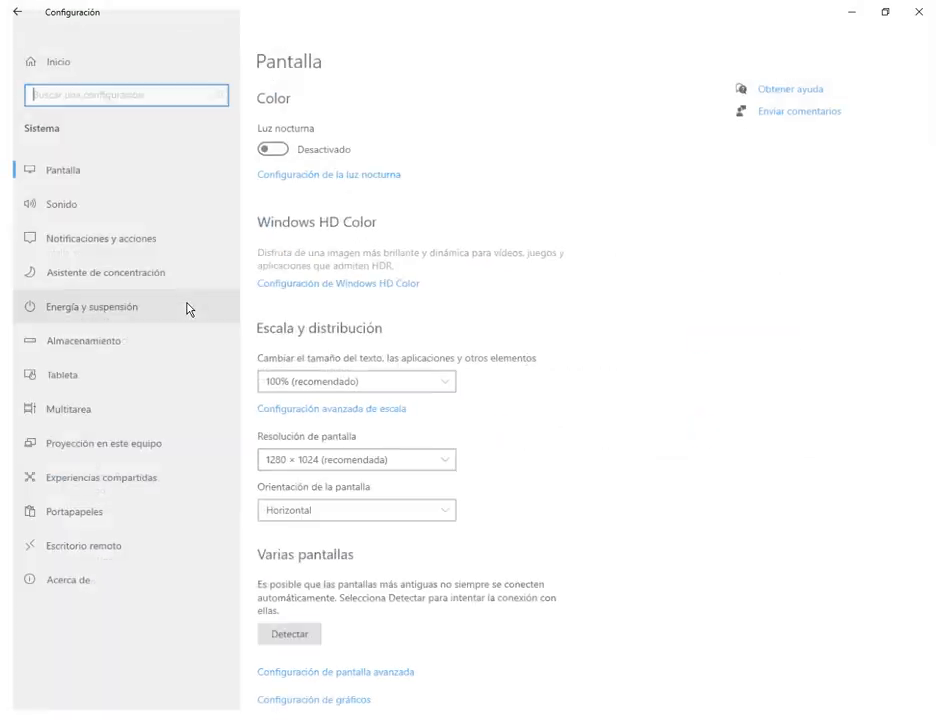
pyautogui.click(325, 386)
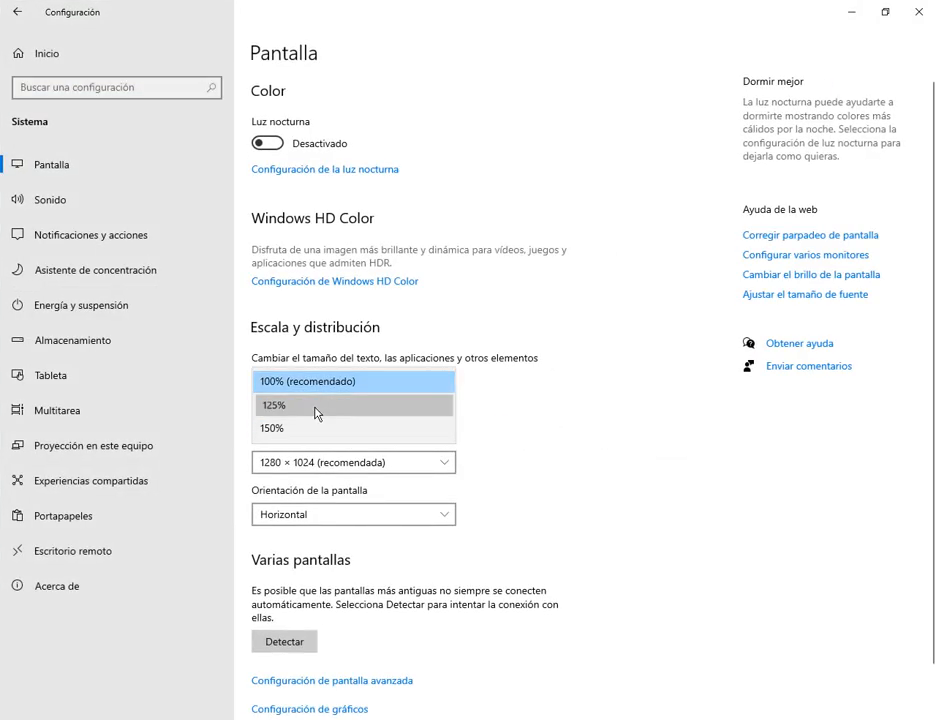
pyautogui.click(315, 408)
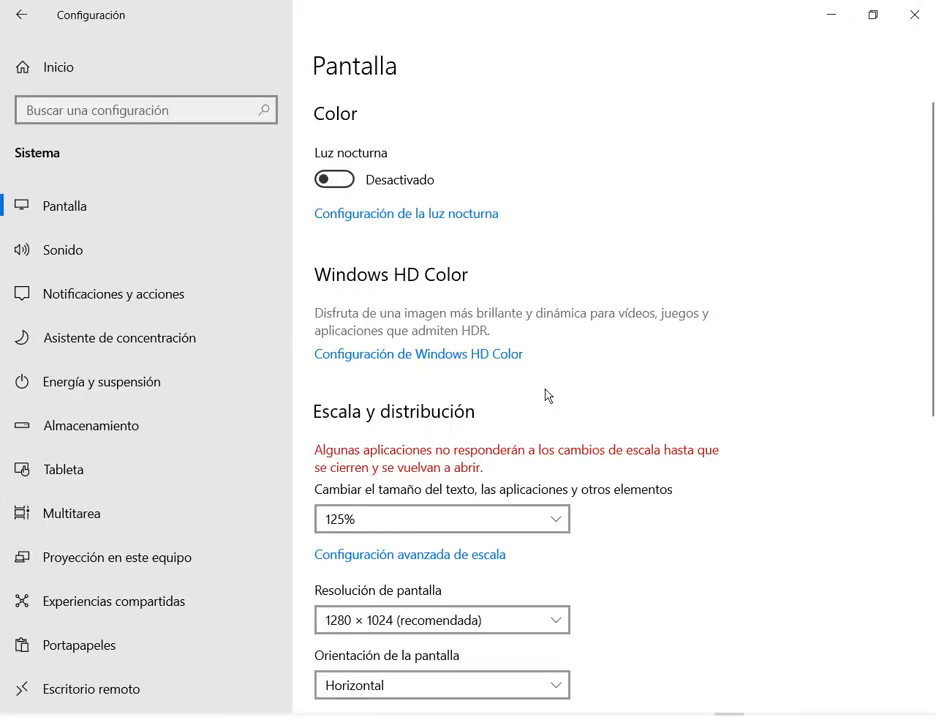
pyautogui.click(913, 15)
pyautogui.scroll(1, 760, 389)
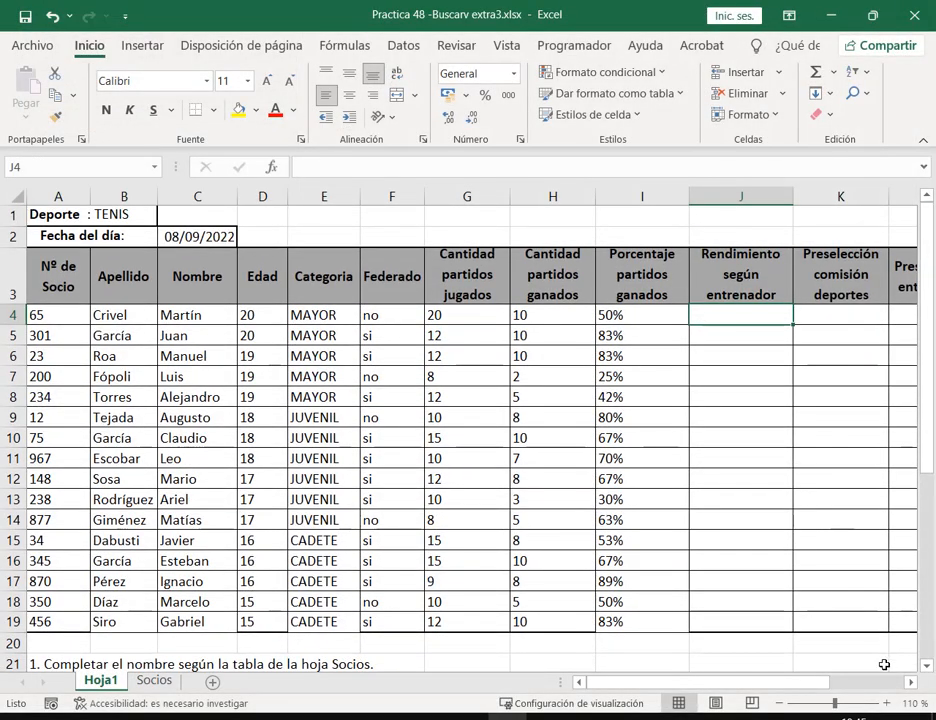
pyautogui.moveTo(912, 684); pyautogui.dragTo(912, 688)
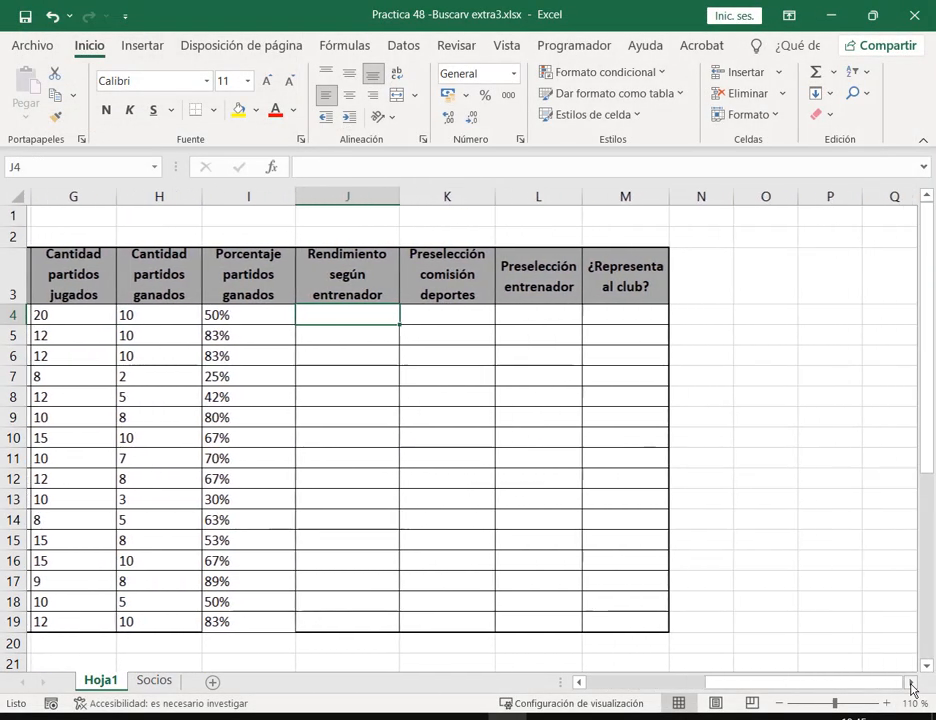
pyautogui.write('=')
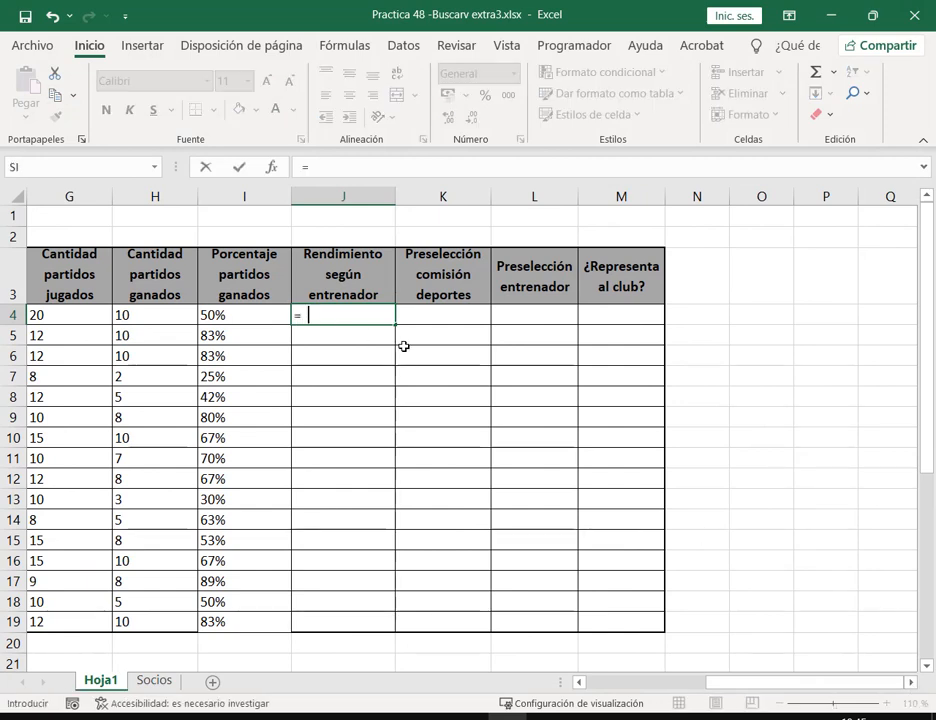
pyautogui.write('SI(')
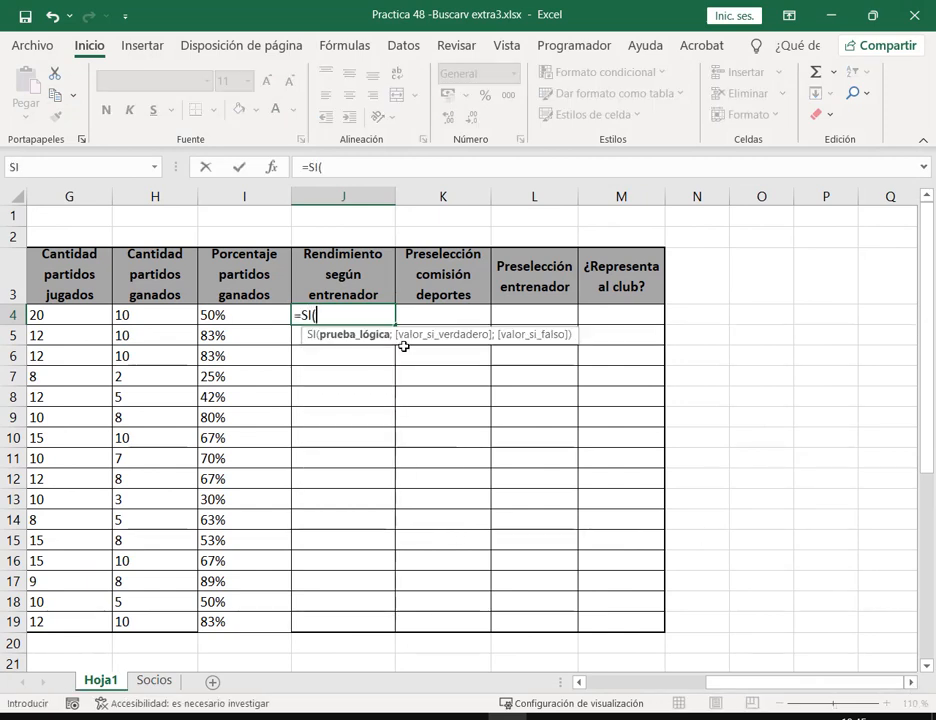
pyautogui.click(246, 316)
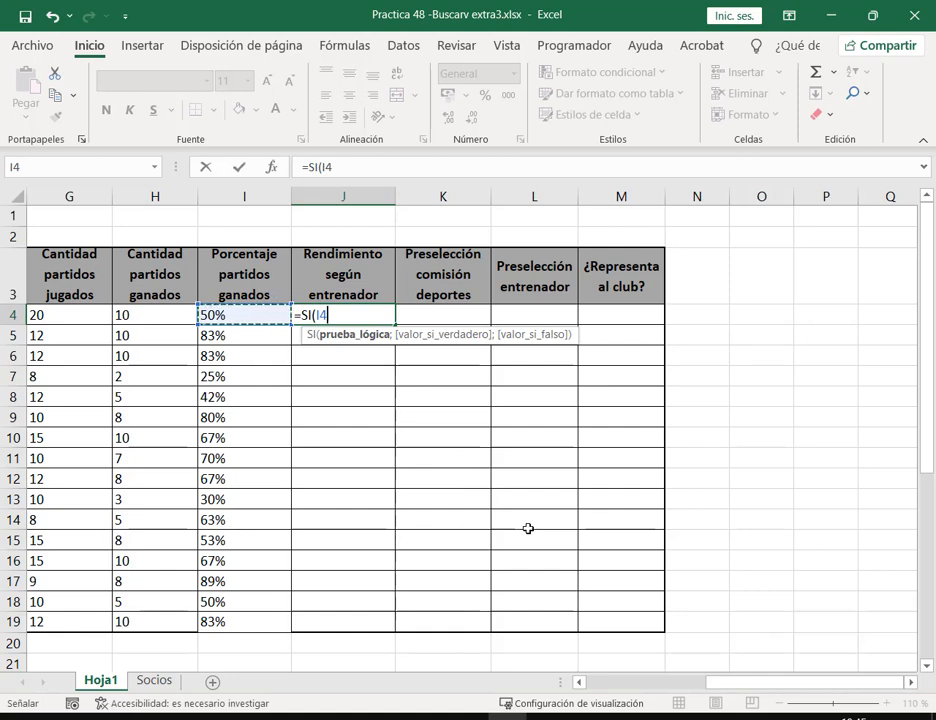
pyautogui.write('>=')
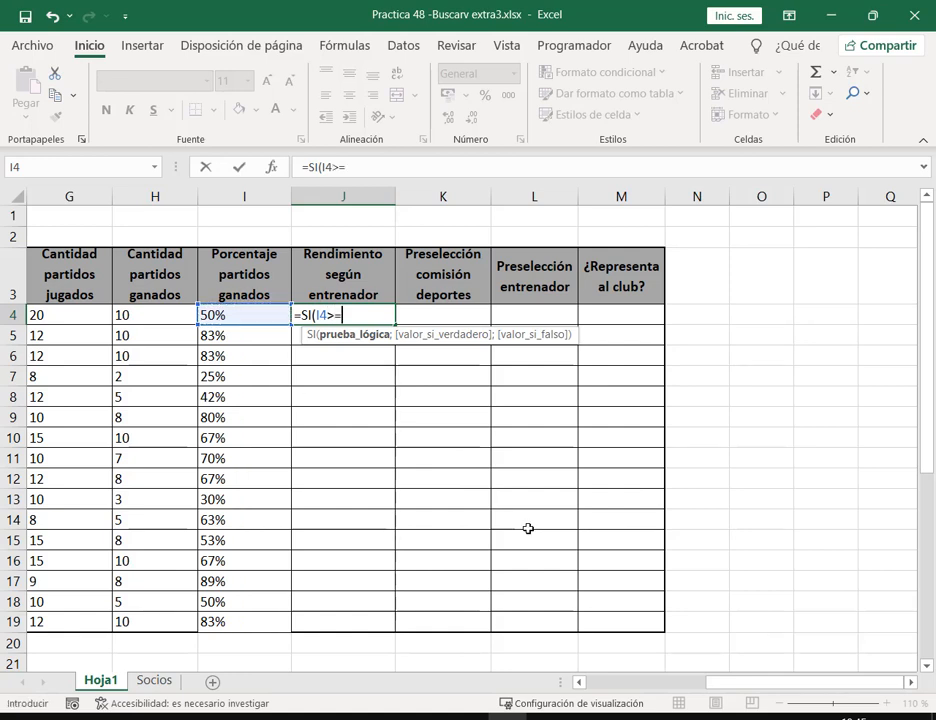
pyautogui.write('70%;')
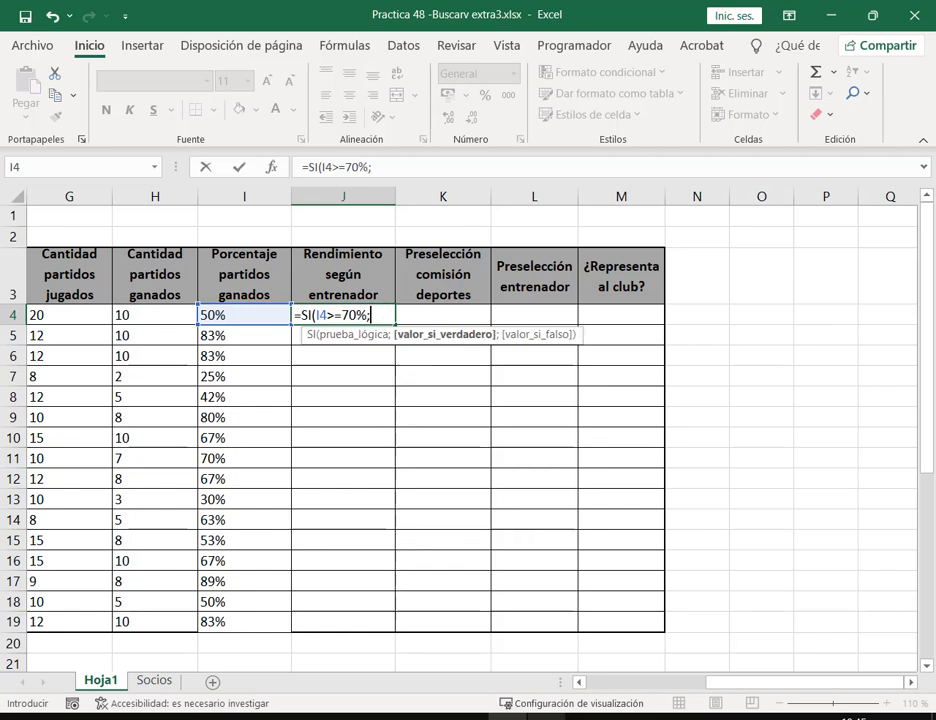
pyautogui.click(546, 716)
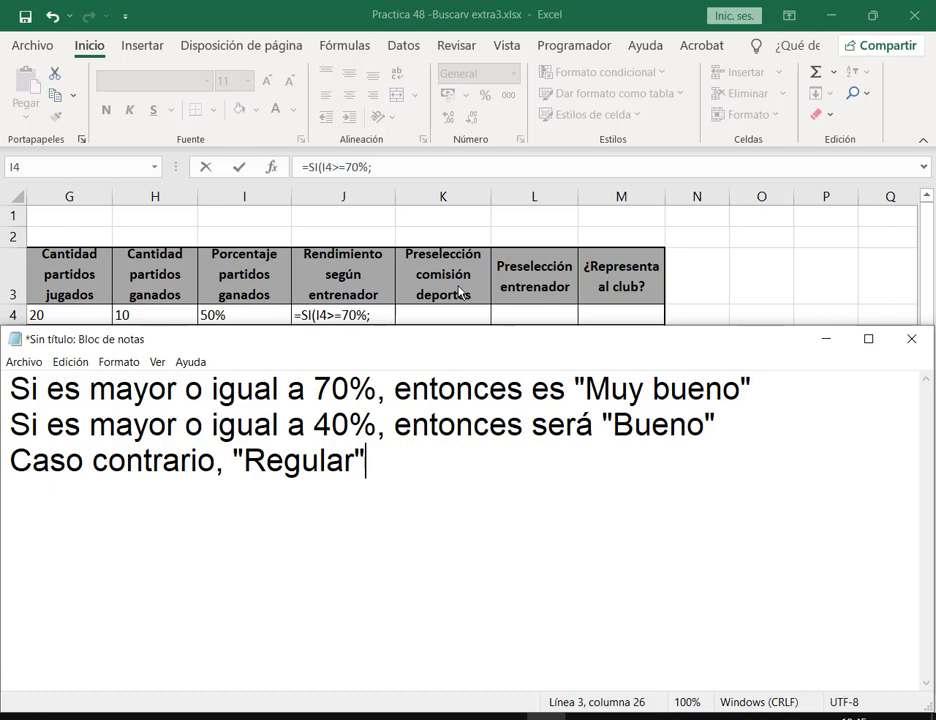
pyautogui.click(600, 6)
pyautogui.press('Escape')
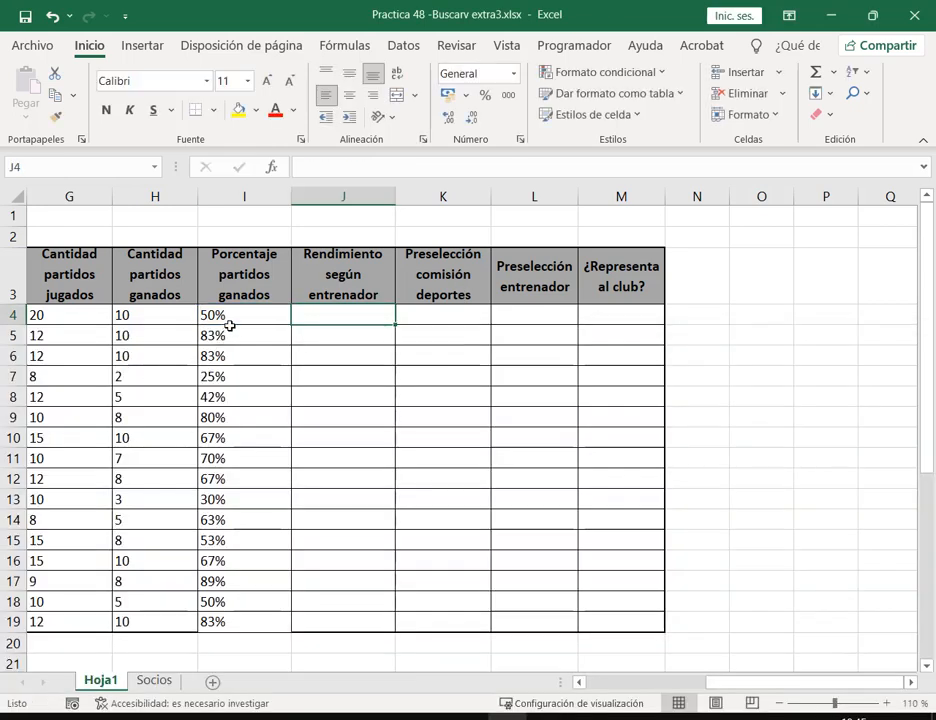
# Review the Porcentaje partidos ganados formula in cell I4 and the cells it refers to
pyautogui.click(233, 313)
pyautogui.doubleClick(233, 313)
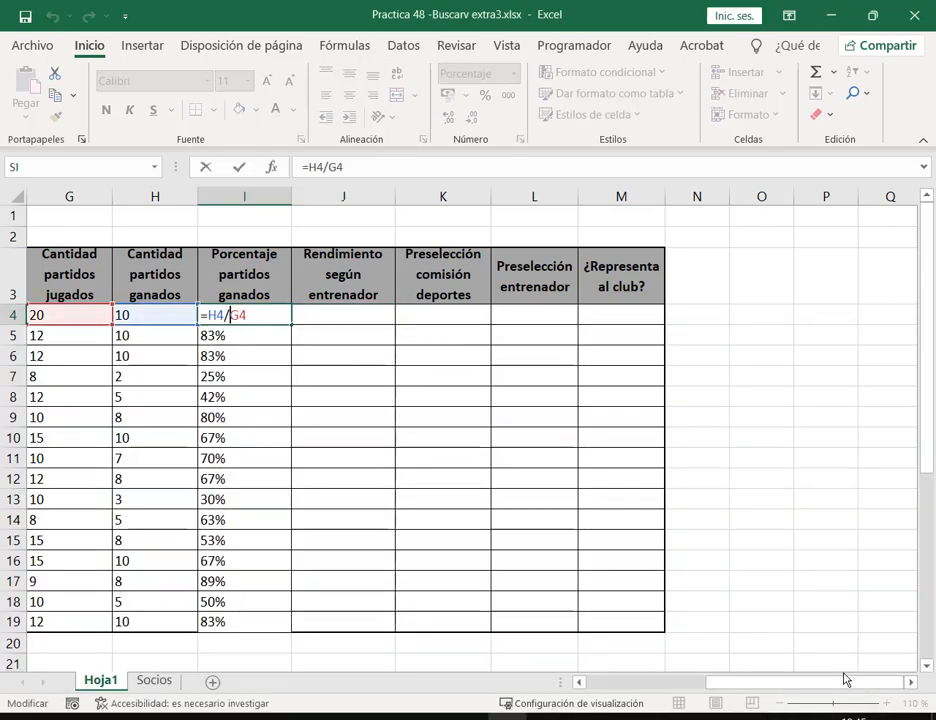
pyautogui.moveTo(847, 684); pyautogui.dragTo(819, 679)
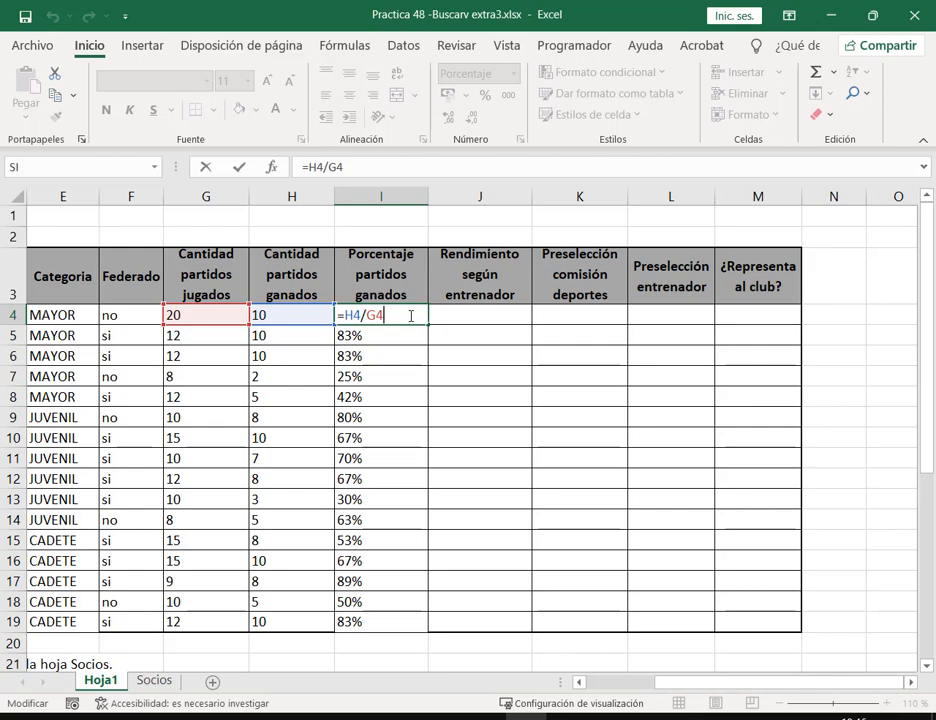
pyautogui.hotkey('ctrl', 'Return')
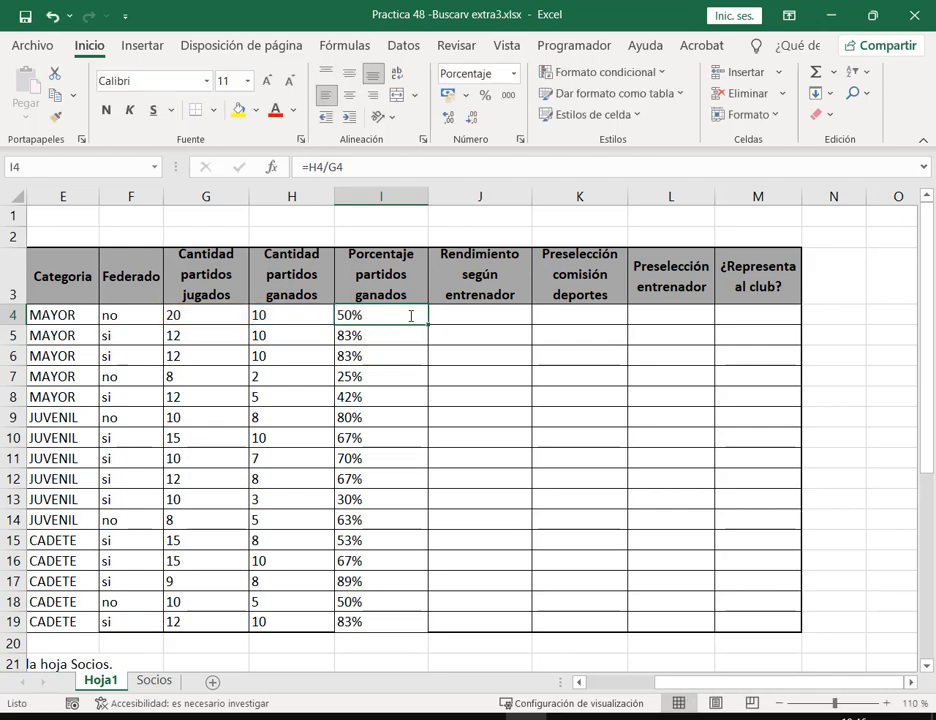
# Start a SI formula in J4 that tests whether I4>=70% and returns "Muy bueno" when true
pyautogui.press('Right')
pyautogui.write('=')
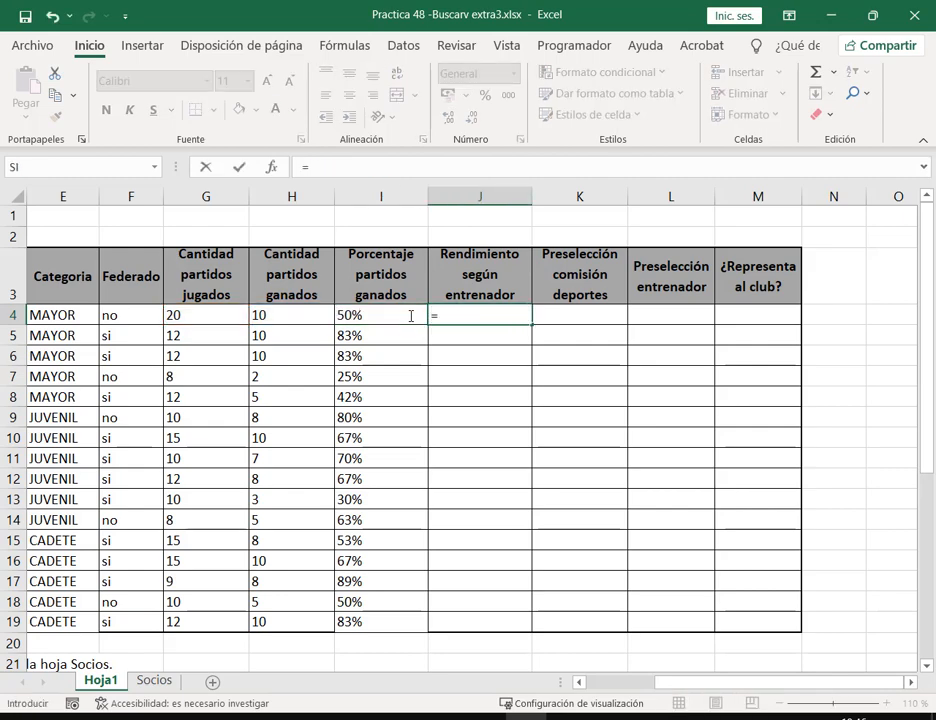
pyautogui.write('SI')
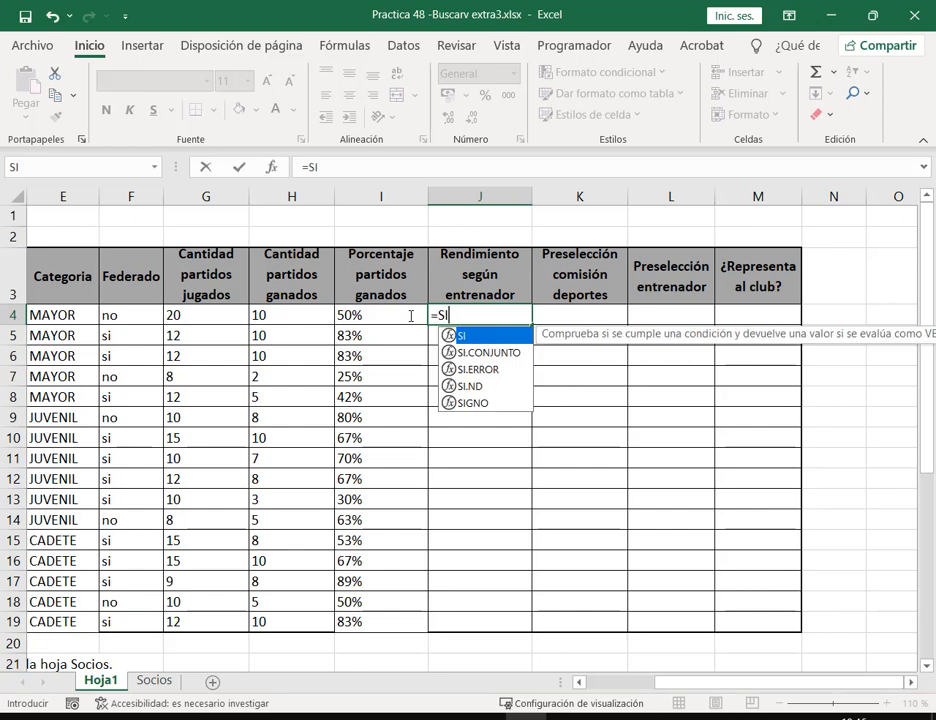
pyautogui.write('(')
pyautogui.click(410, 315)
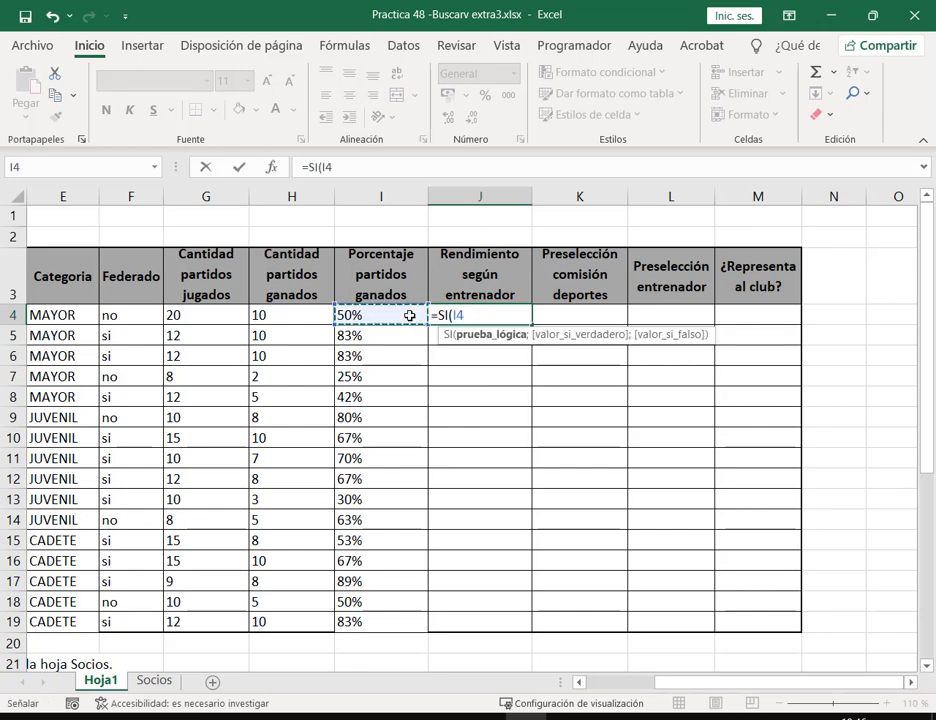
pyautogui.write('>')
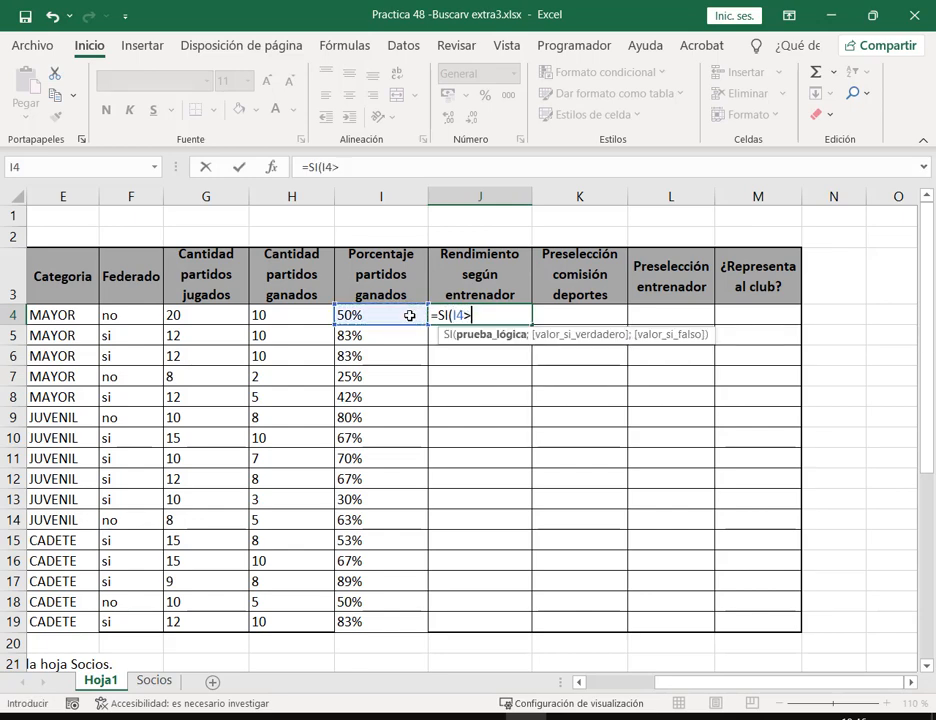
pyautogui.write('=70%;')
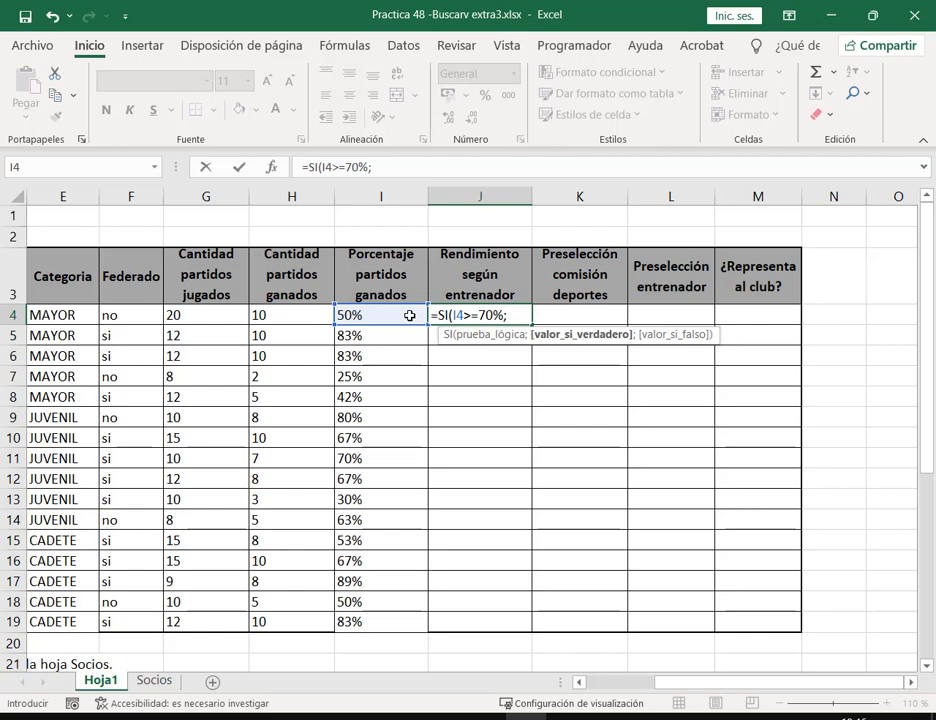
pyautogui.write('"Muy b')
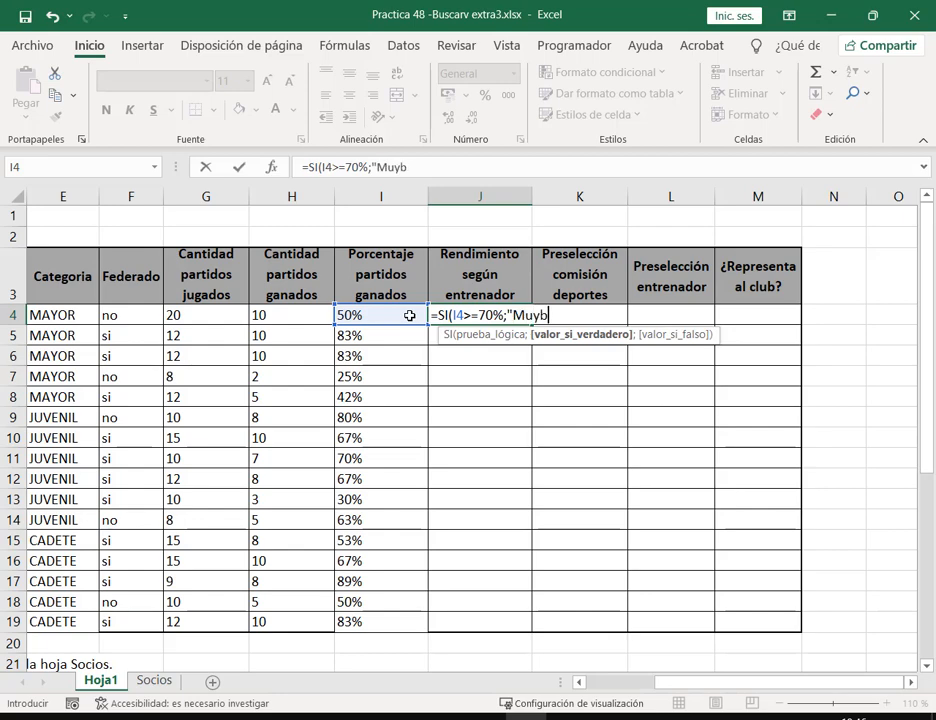
pyautogui.press('BackSpace')
pyautogui.write('bueno")')
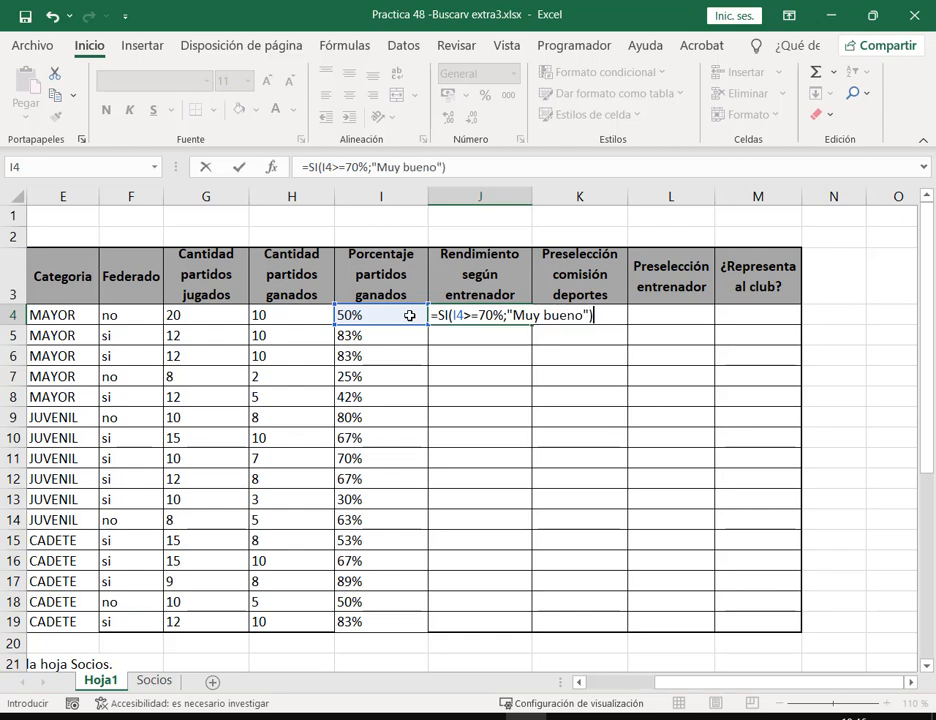
pyautogui.press('BackSpace')
pyautogui.write(';')
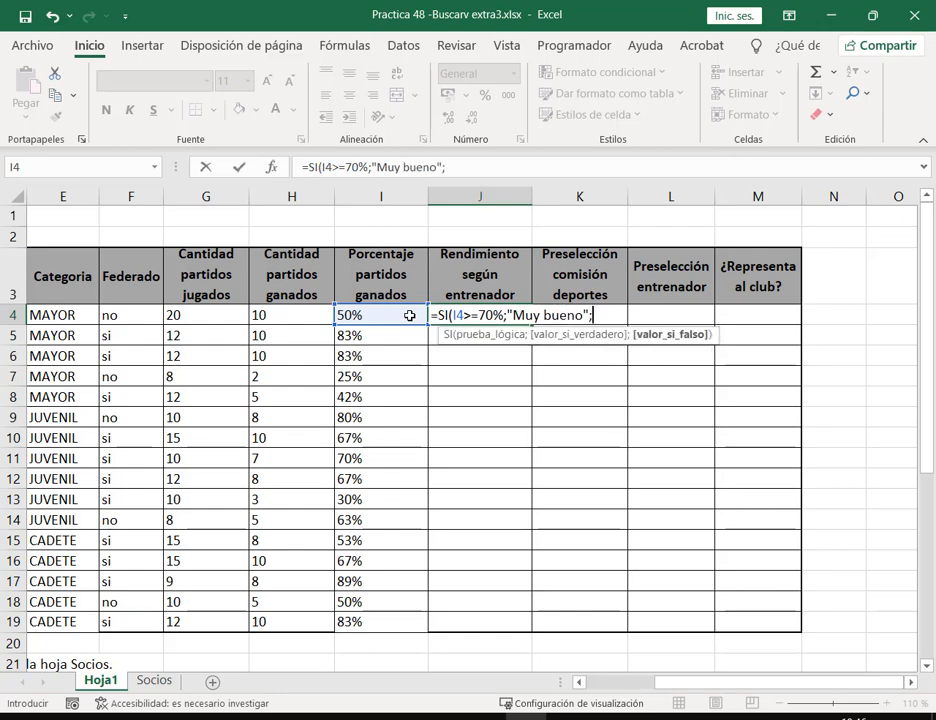
# Nest a second SI as the false value, testing I4>=40% to return "Bueno", otherwise "Regular", after checking the Notepad conditions
pyautogui.write('Si')
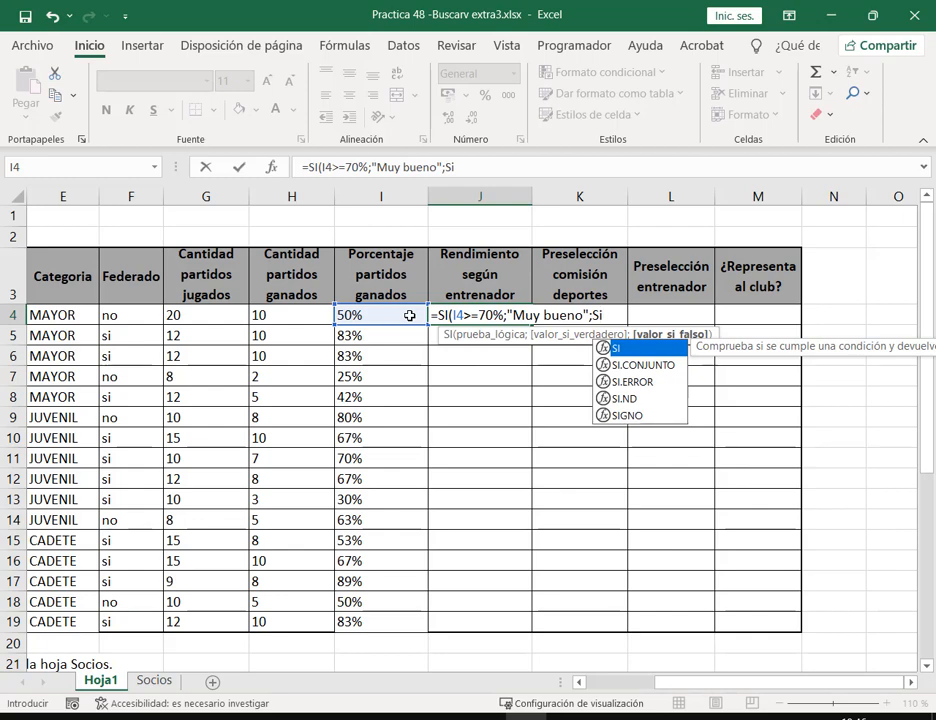
pyautogui.hotkey('alt', 'Tab')
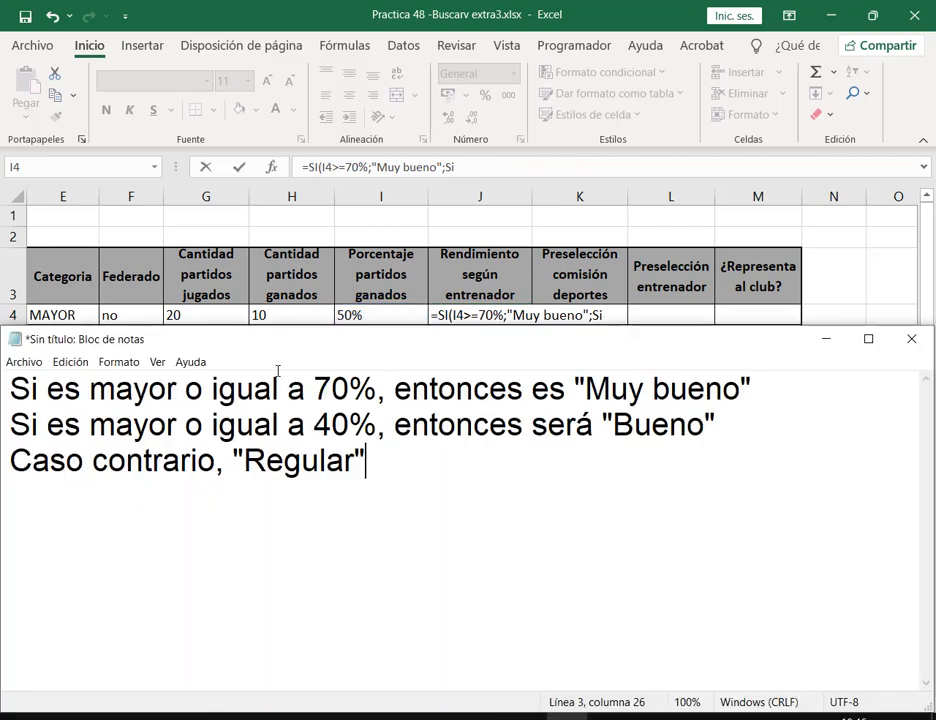
pyautogui.hotkey('alt', 'Tab')
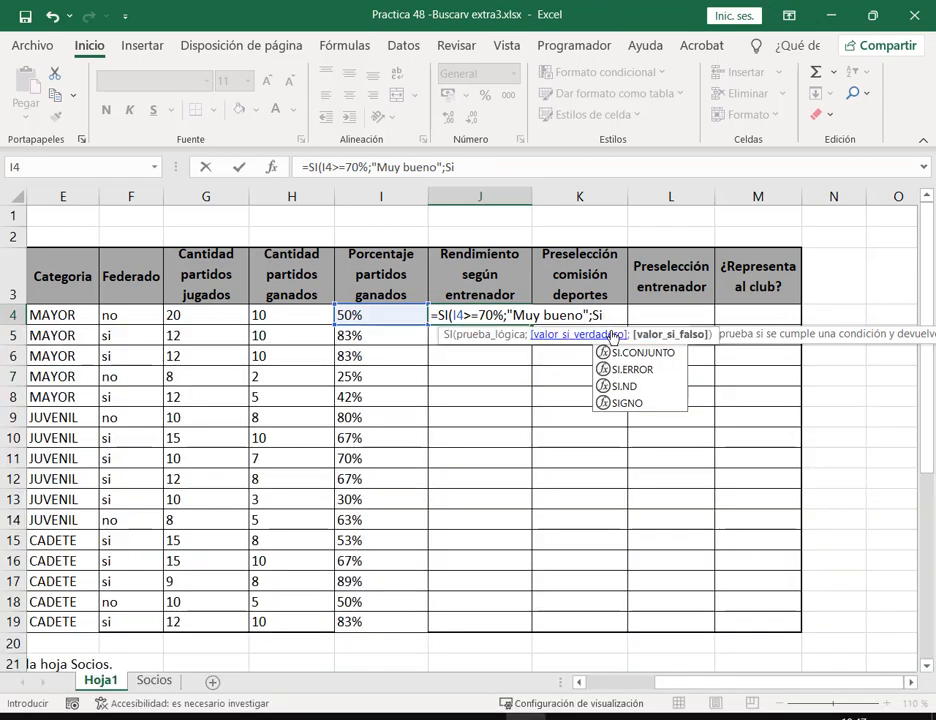
pyautogui.write('(')
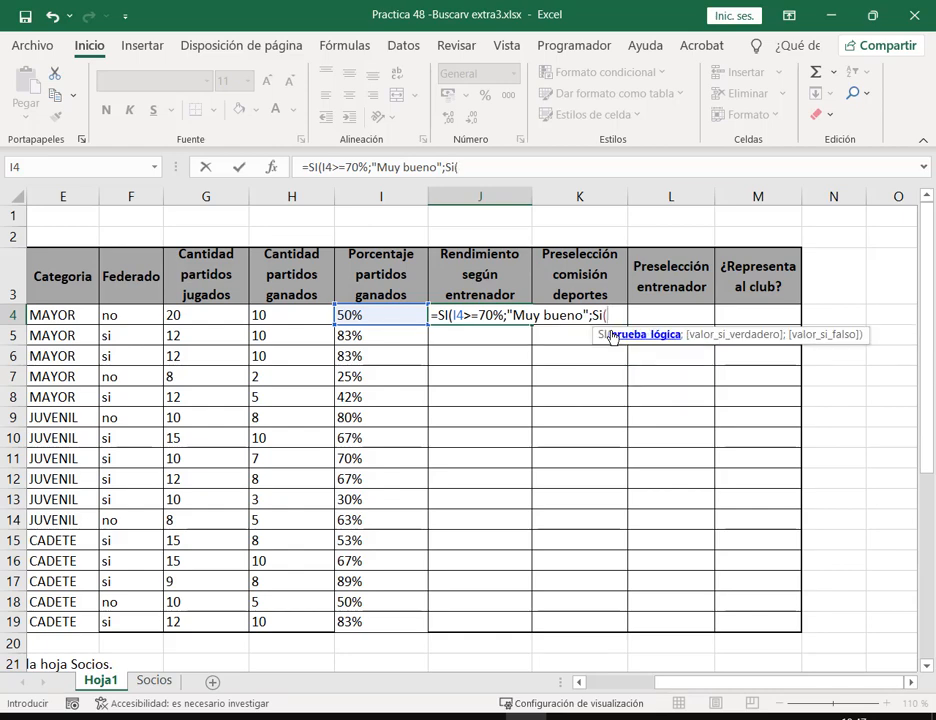
pyautogui.click(372, 320)
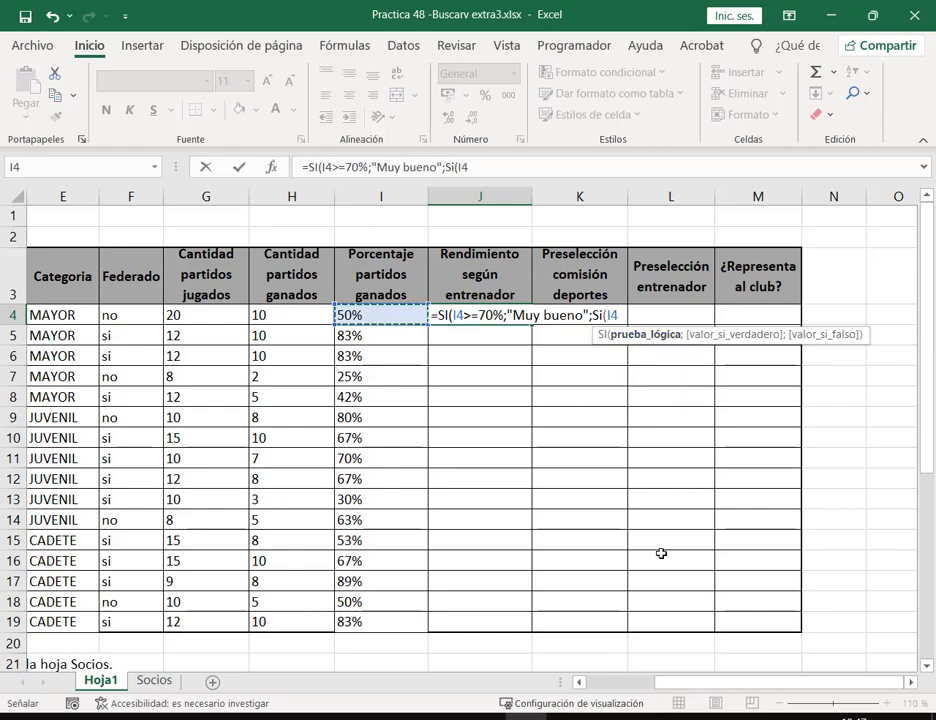
pyautogui.write('>=')
pyautogui.write('40')
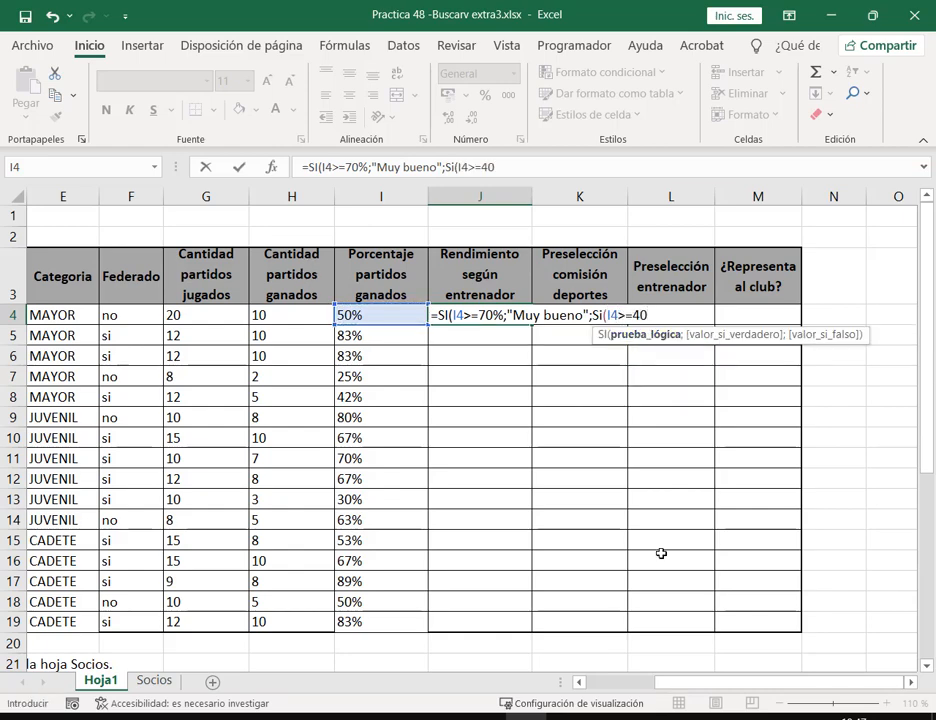
pyautogui.write('%;"BU')
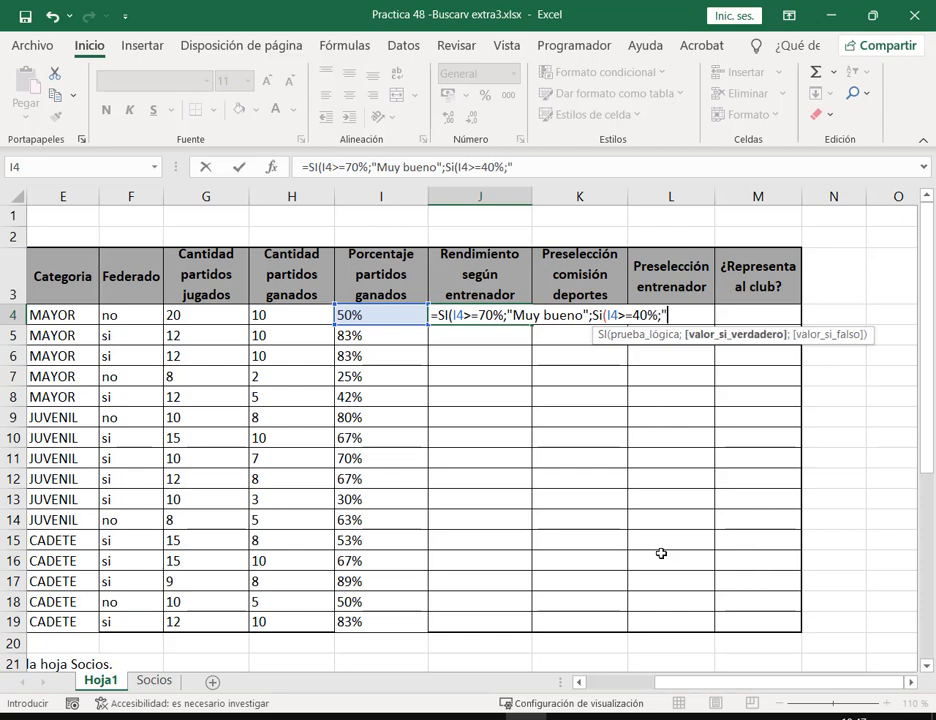
pyautogui.press('BackSpace')
pyautogui.write('ueno";')
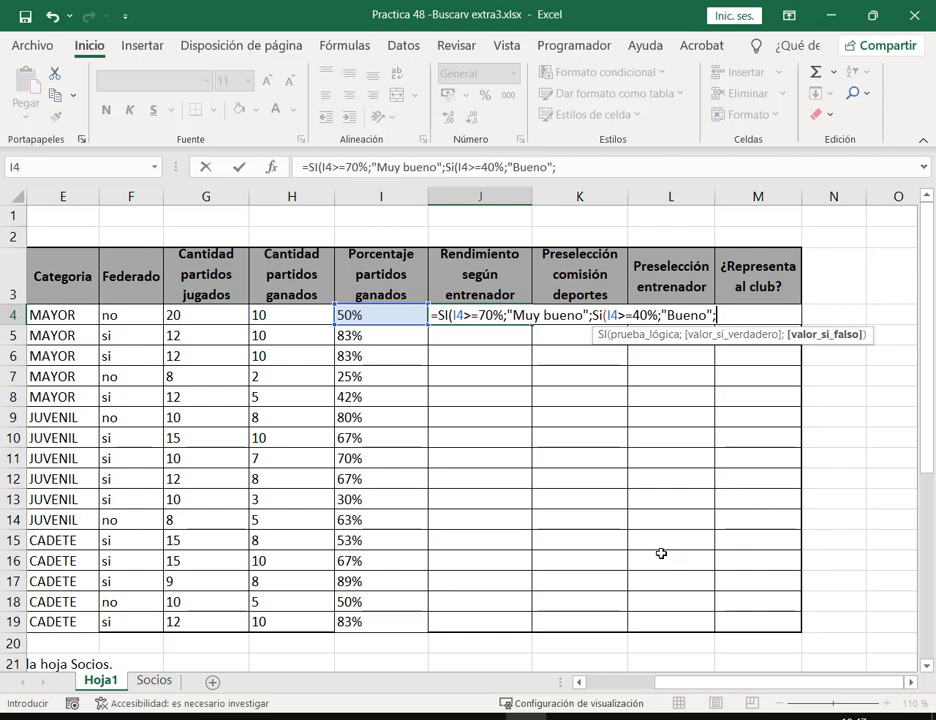
pyautogui.write('"Regular')
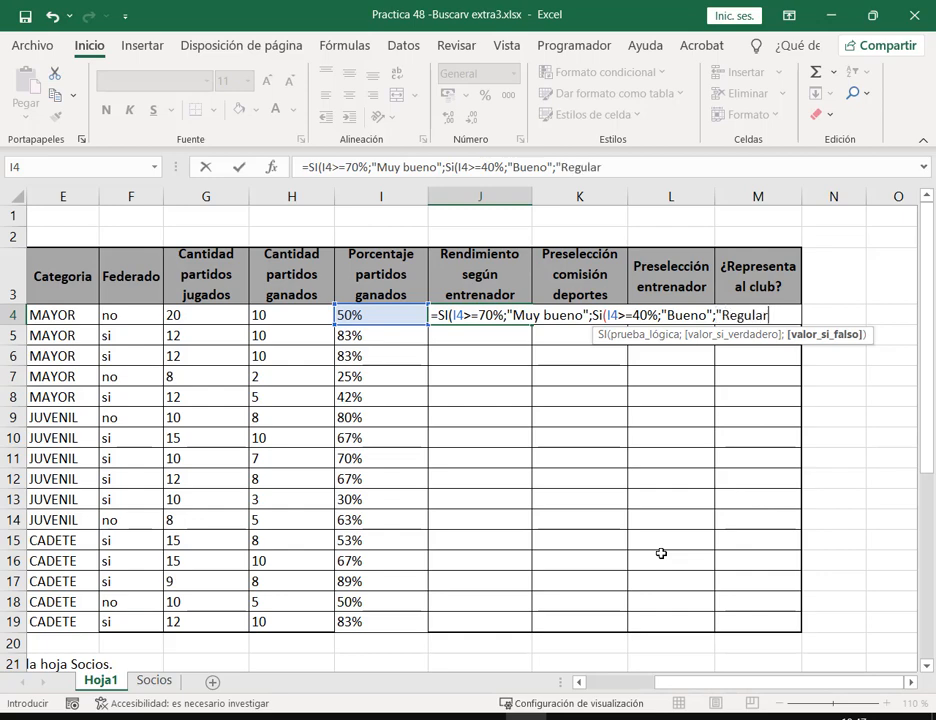
pyautogui.write('"')
# Mark both SI functions in the J4 formula with red rectangles, and clear the marks
pyautogui.moveTo(433, 306); pyautogui.dragTo(459, 331)
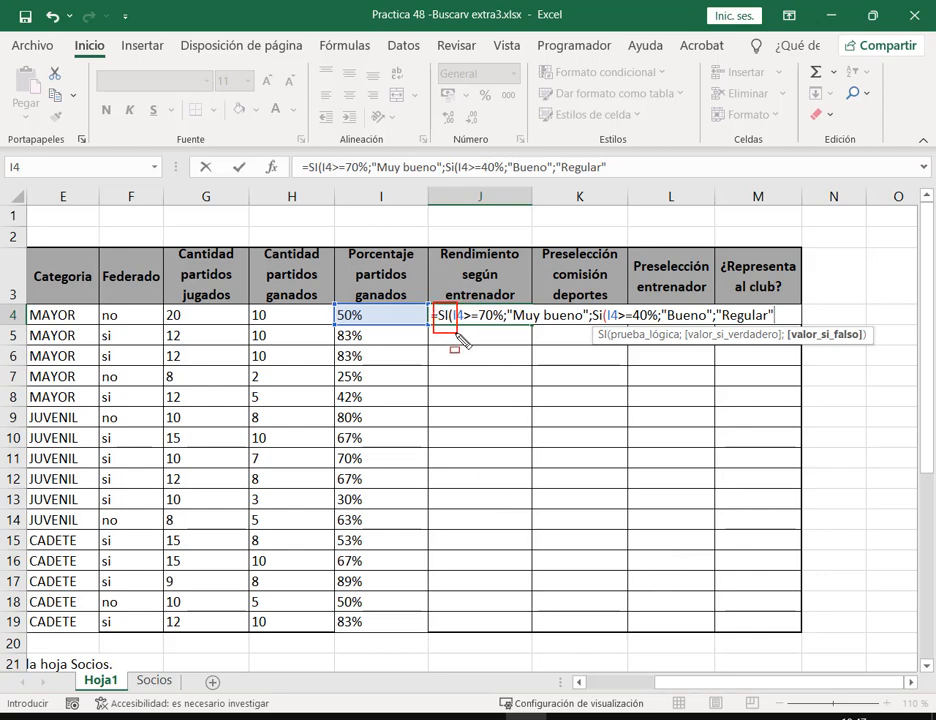
pyautogui.moveTo(590, 302); pyautogui.dragTo(605, 331)
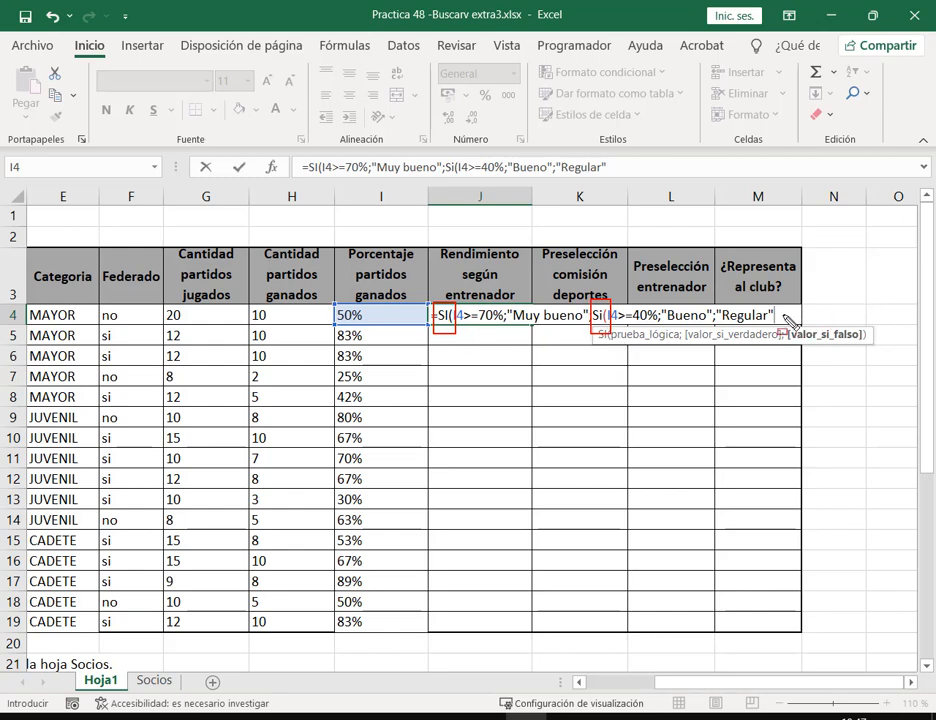
pyautogui.press('Escape')
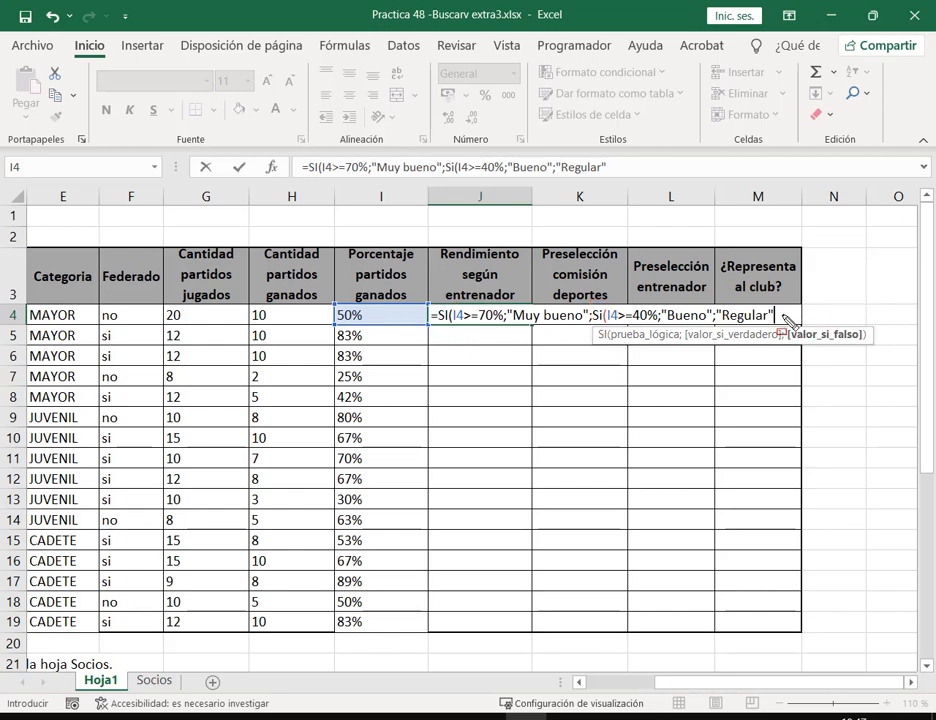
# Close both SI functions, enter the formula in J4 and copy it down to J19
pyautogui.write('))')
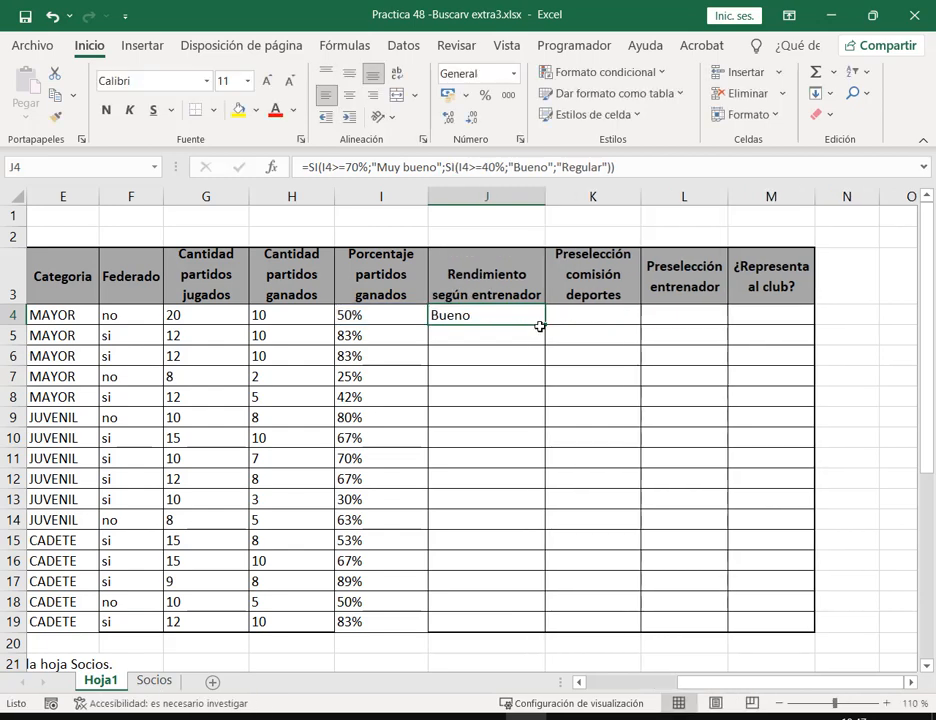
pyautogui.moveTo(541, 324); pyautogui.dragTo(512, 635)
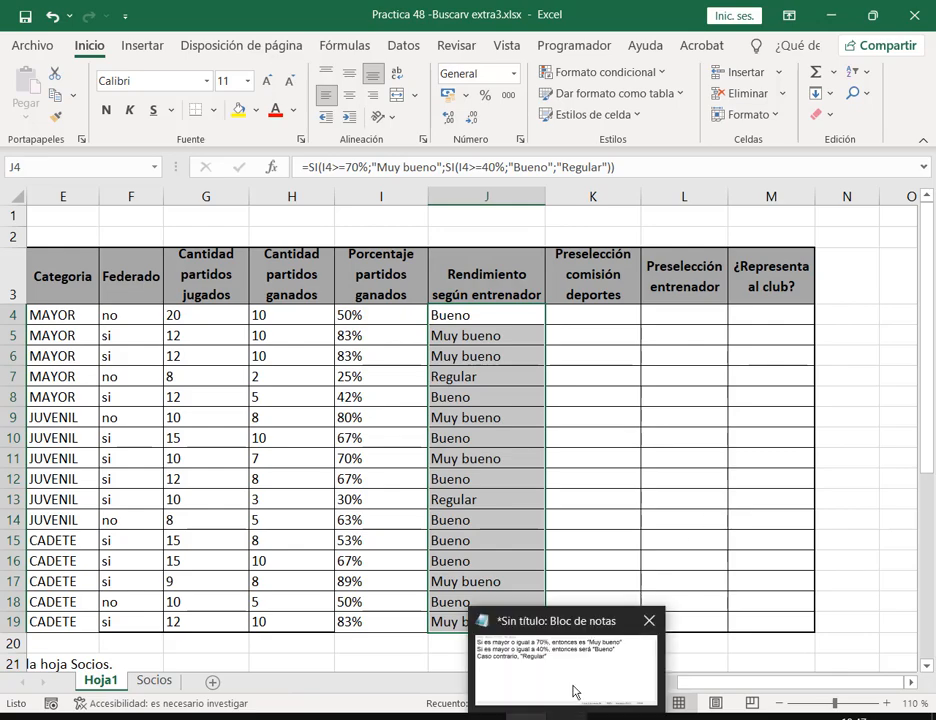
# Check the conditions written in Notepad against the filled Rendimiento según entrenador column back in Excel
pyautogui.click(567, 718)
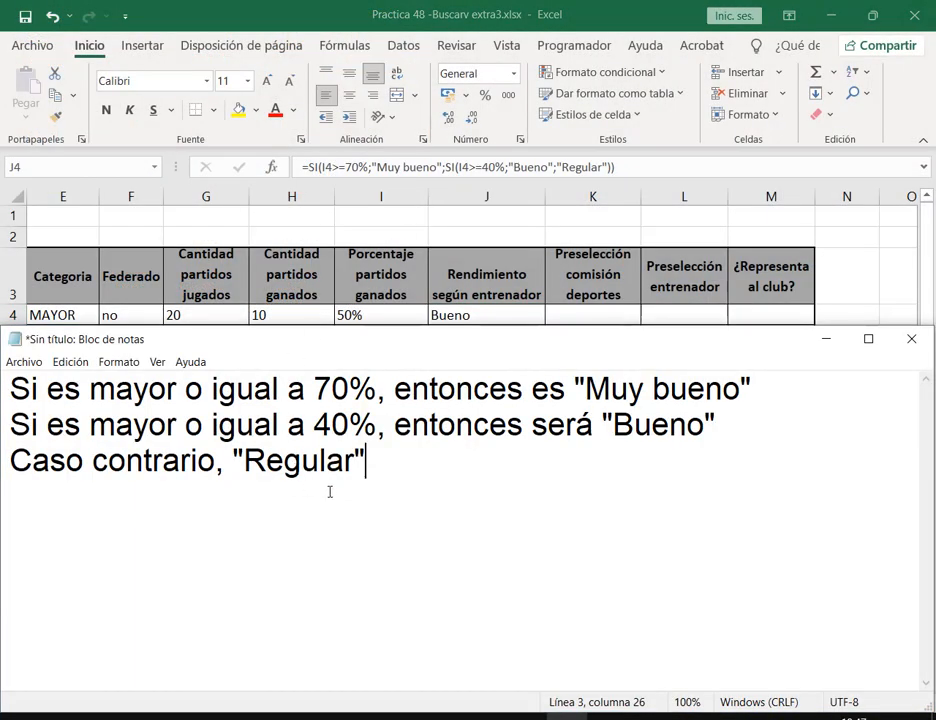
pyautogui.click(564, 12)
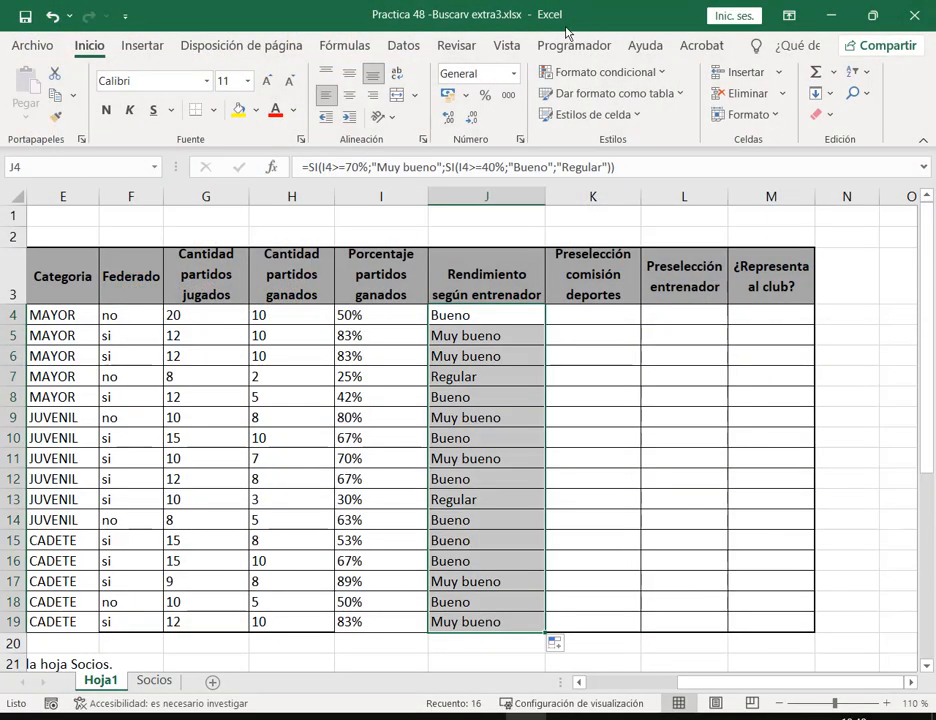
pyautogui.click(572, 376)
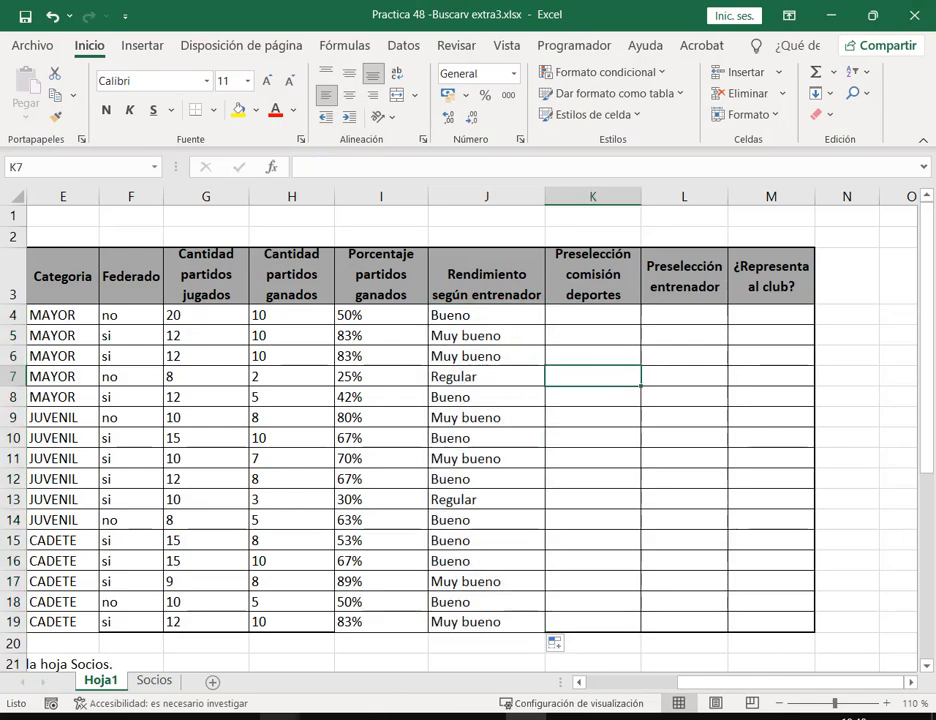
# Read the chat of the Google Meet call, return to Excel and show the full formula inside cell J4
pyautogui.moveTo(290, 712)
pyautogui.click(176, 652)
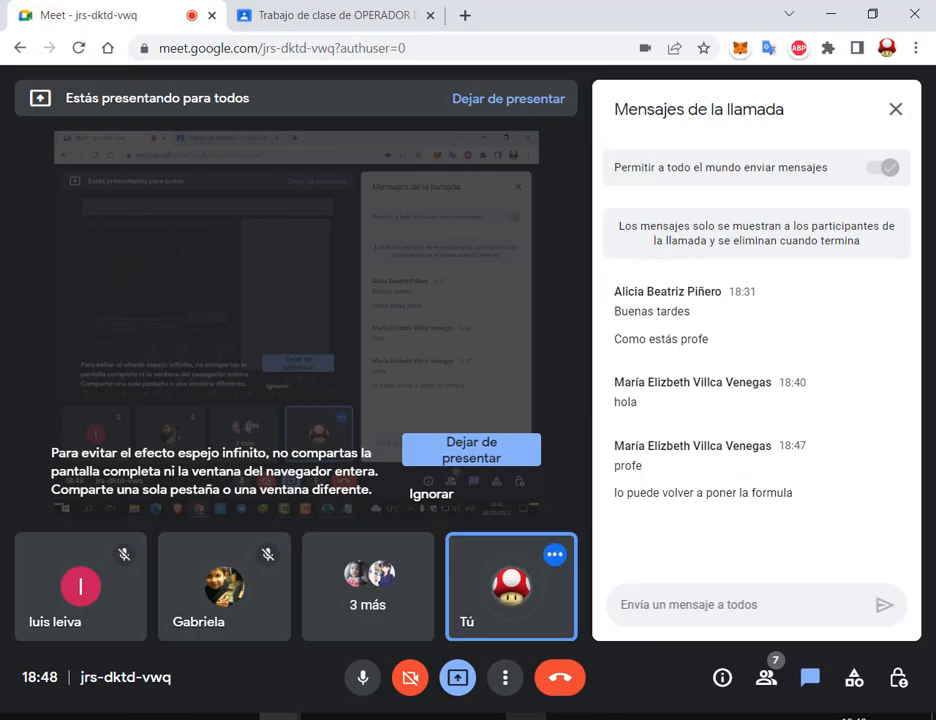
pyautogui.click(623, 716)
pyautogui.click(498, 317)
pyautogui.doubleClick(498, 317)
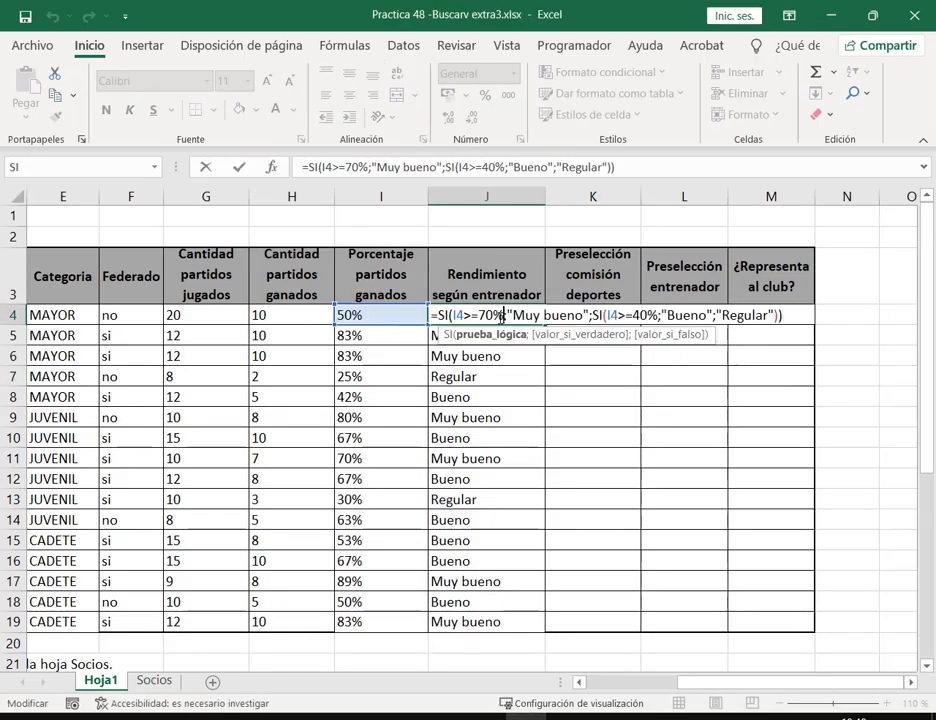
pyautogui.click(801, 313)
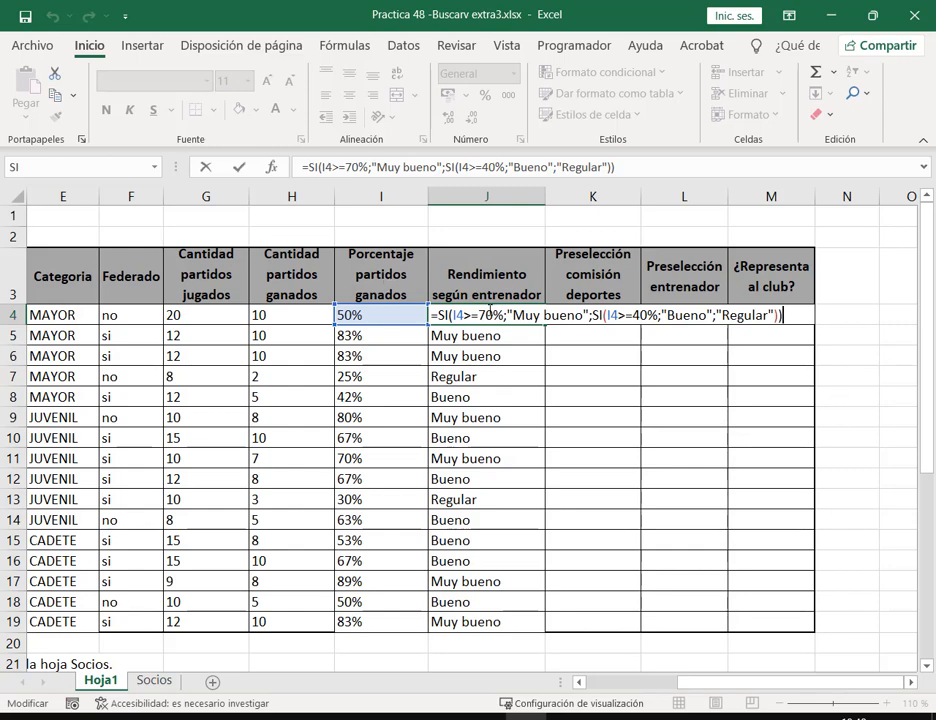
pyautogui.hotkey('ctrl', 'Return')
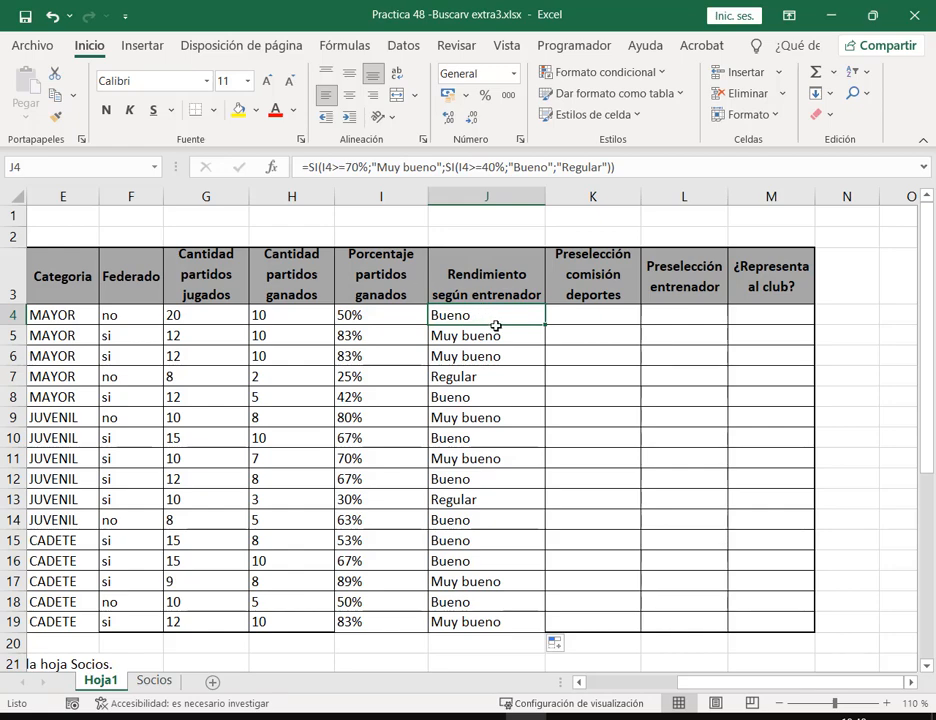
# Select J4:M19, mark the left-alignment option in red, and illustrate centred text with a vertical line and outward arrows in column J before clearing the marks
pyautogui.moveTo(497, 324); pyautogui.dragTo(778, 622)
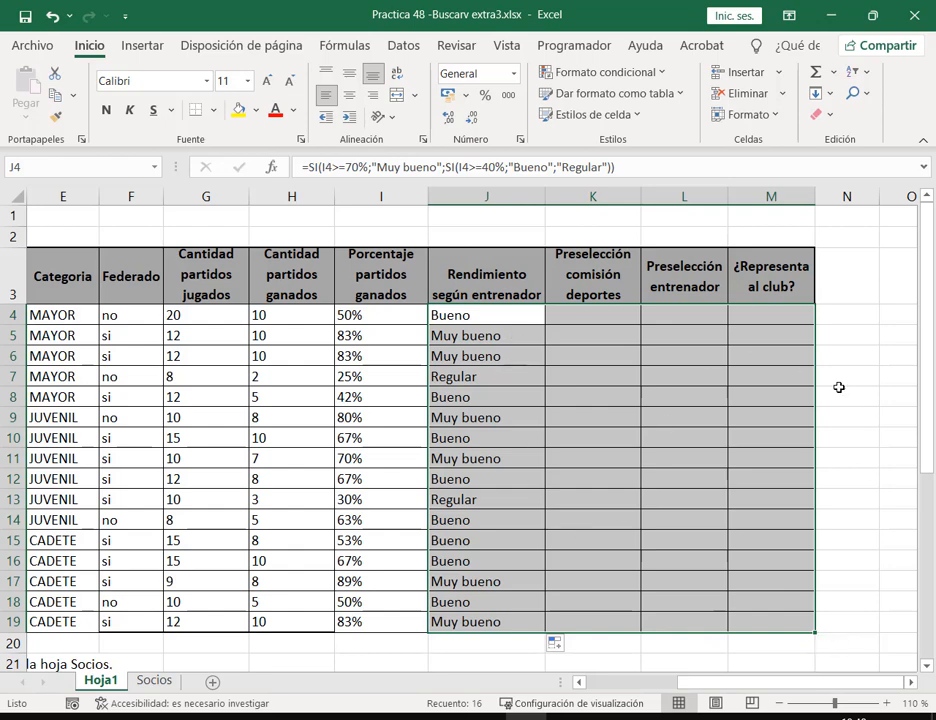
pyautogui.click(324, 95)
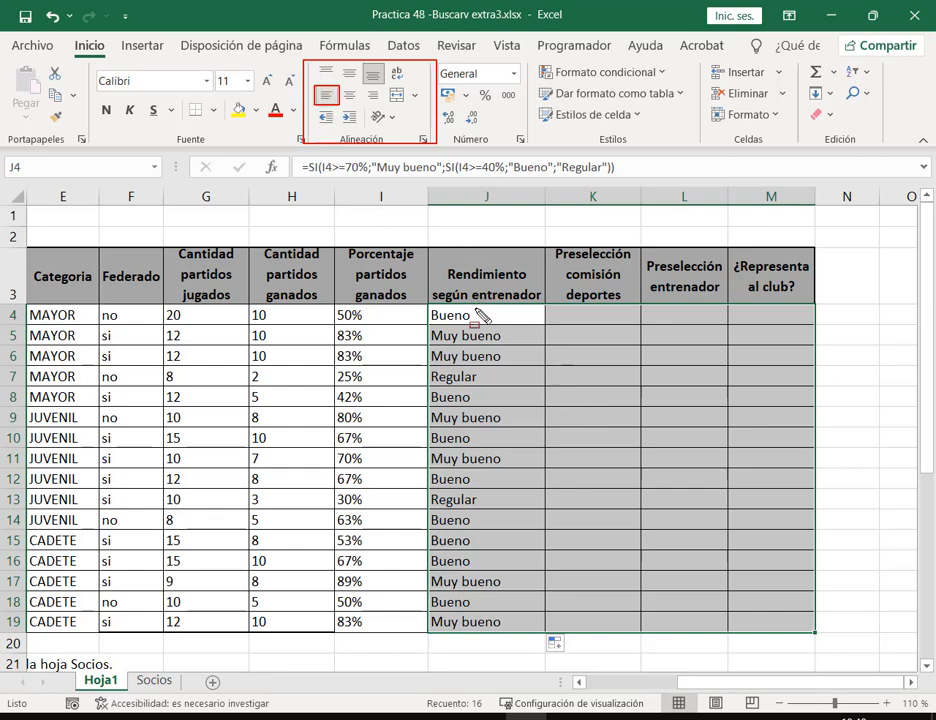
pyautogui.moveTo(485, 305)
pyautogui.mouseDown()
pyautogui.moveTo(478, 595)
pyautogui.moveTo(495, 630)
pyautogui.moveTo(487, 627)
pyautogui.mouseUp()
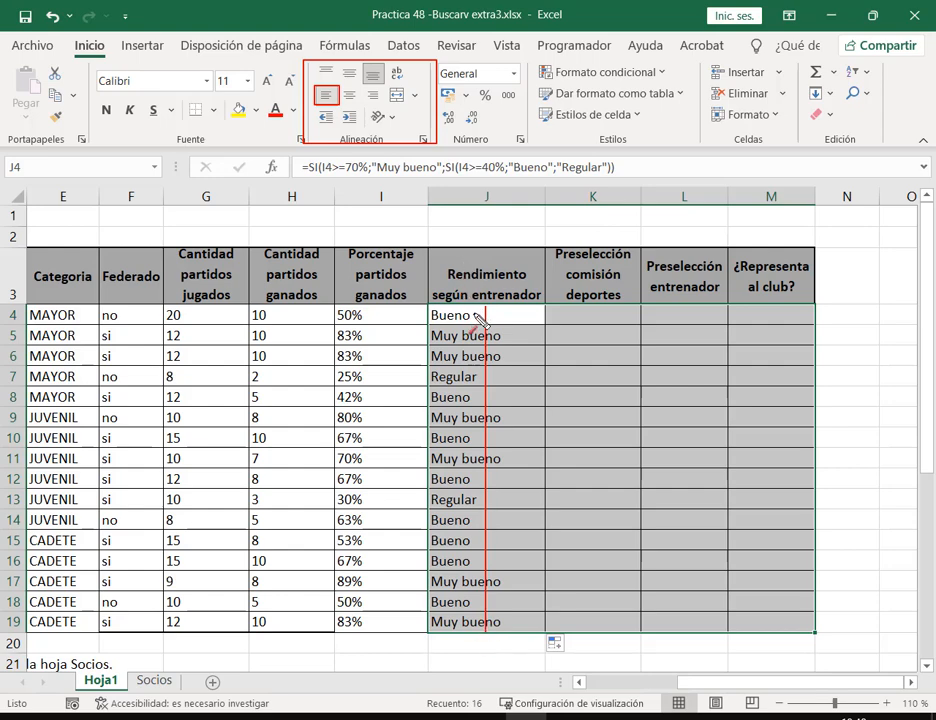
pyautogui.moveTo(470, 314); pyautogui.dragTo(403, 315)
pyautogui.moveTo(499, 339); pyautogui.dragTo(597, 315)
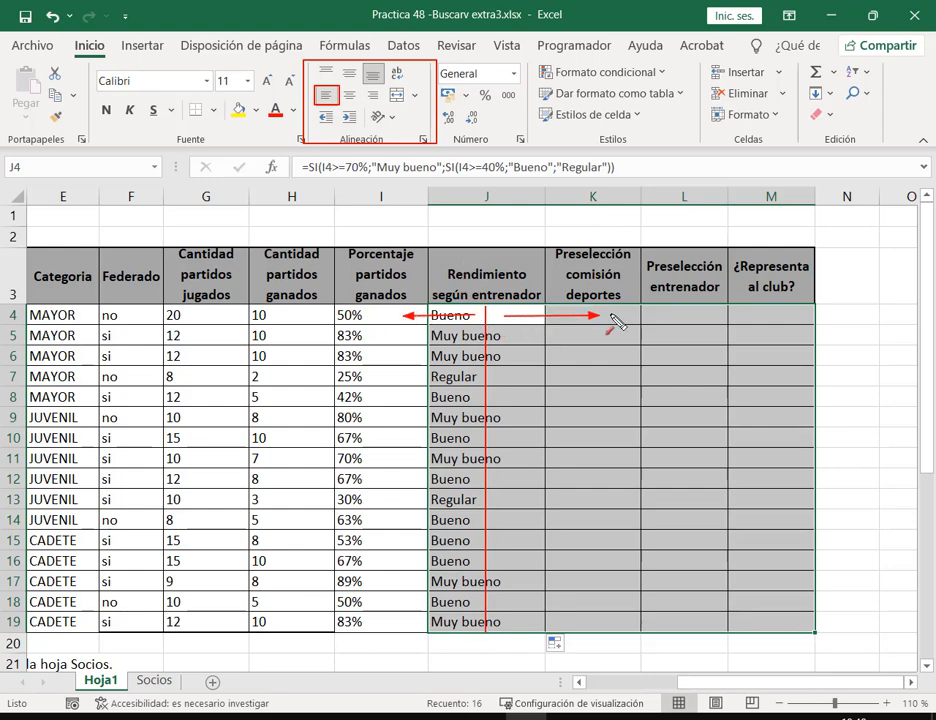
pyautogui.press('Escape')
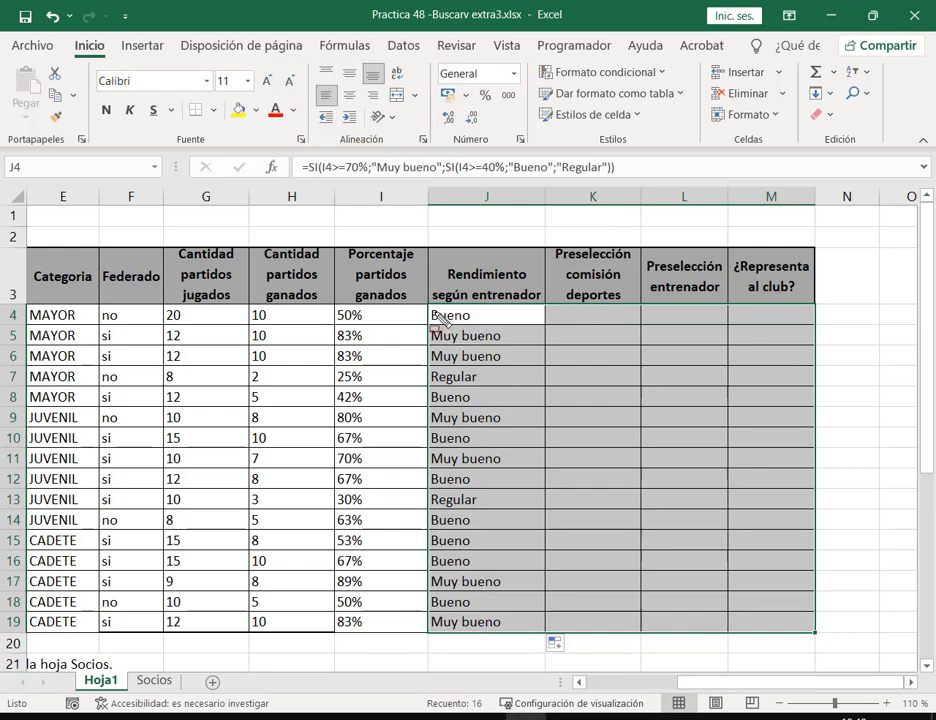
# Illustrate left-aligned text with a red arrow from J4 to column M, clear it, and show the left-aligned formula inside J4
pyautogui.moveTo(432, 314); pyautogui.dragTo(740, 316)
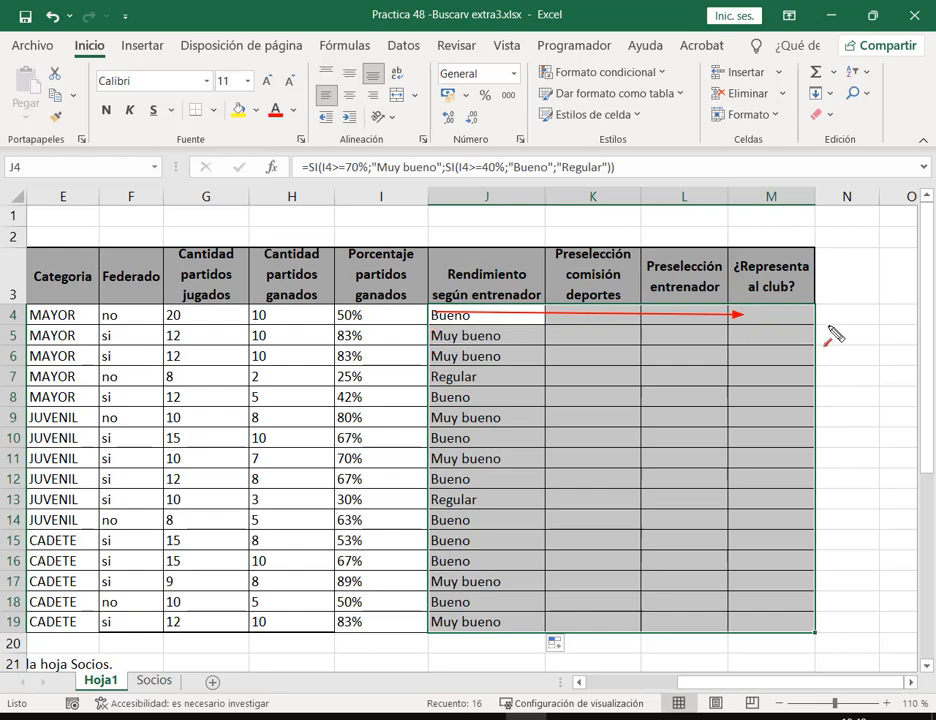
pyautogui.press('Escape')
pyautogui.click(481, 317)
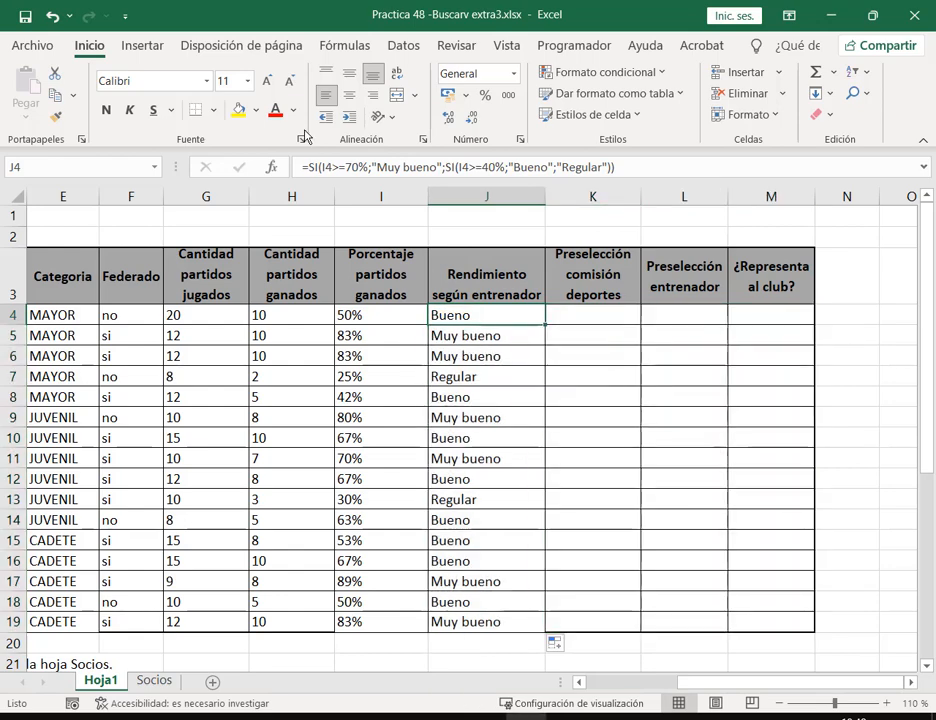
pyautogui.click(327, 95)
pyautogui.press('F2')
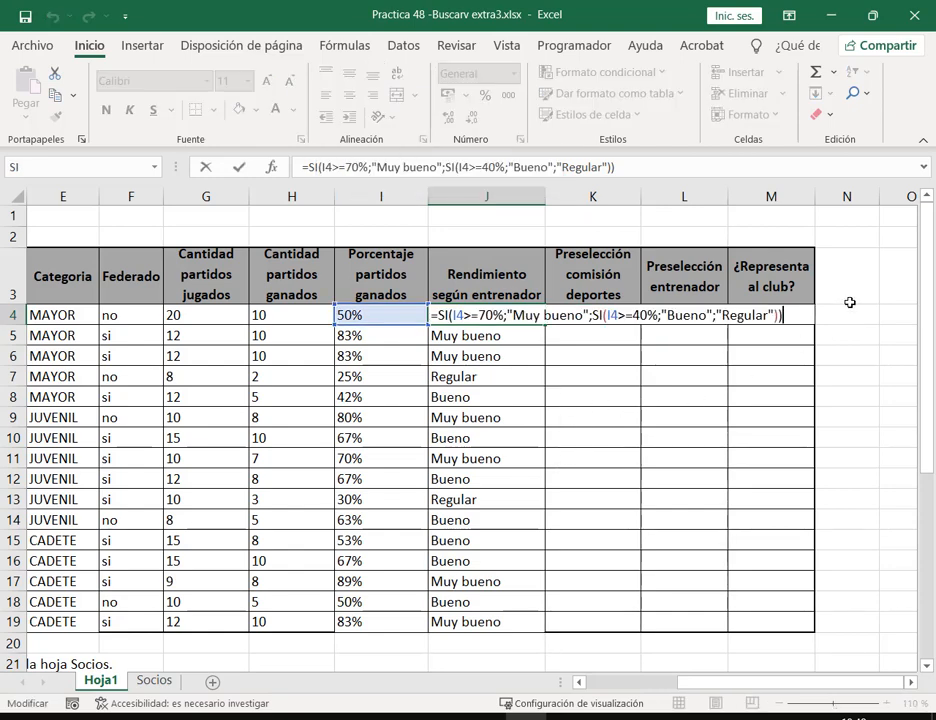
pyautogui.press('Tab')
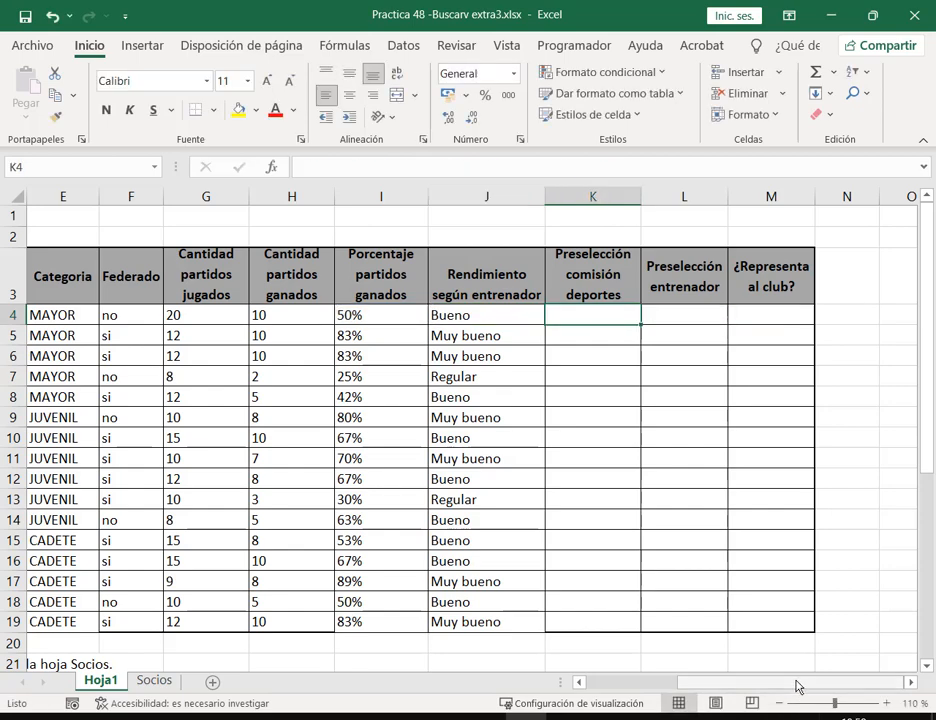
# In instruction 7 below the table, mark the asterisk, "Juvenil", the connector "o" and "son federados" in red, and clear the marks
pyautogui.moveTo(797, 686); pyautogui.dragTo(786, 687)
pyautogui.scroll(-5, 850, 442)
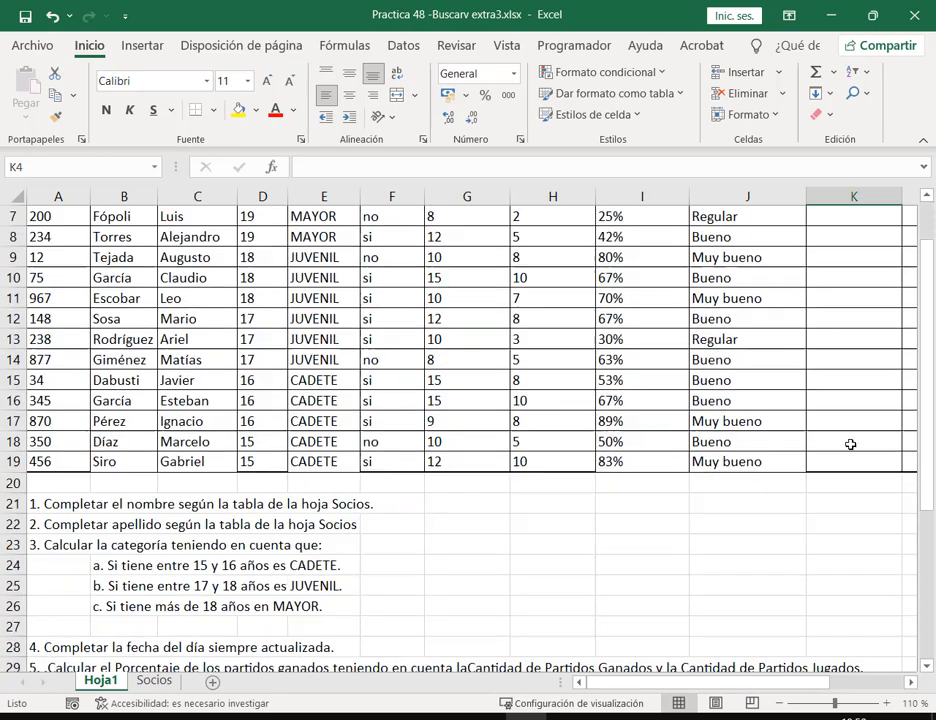
pyautogui.scroll(-1, 846, 442)
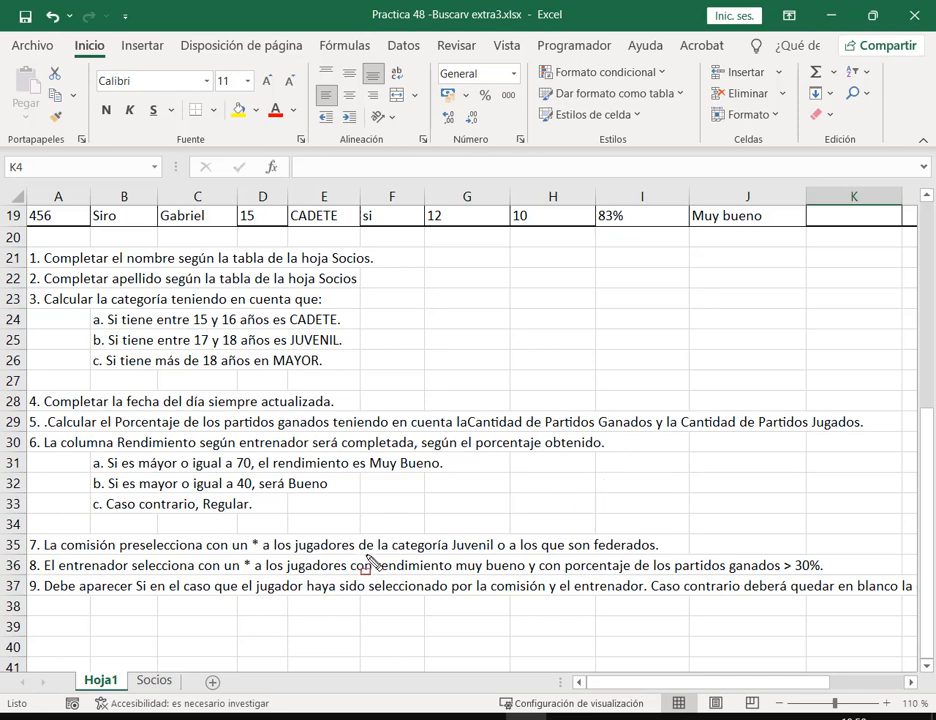
pyautogui.moveTo(246, 536); pyautogui.dragTo(262, 552)
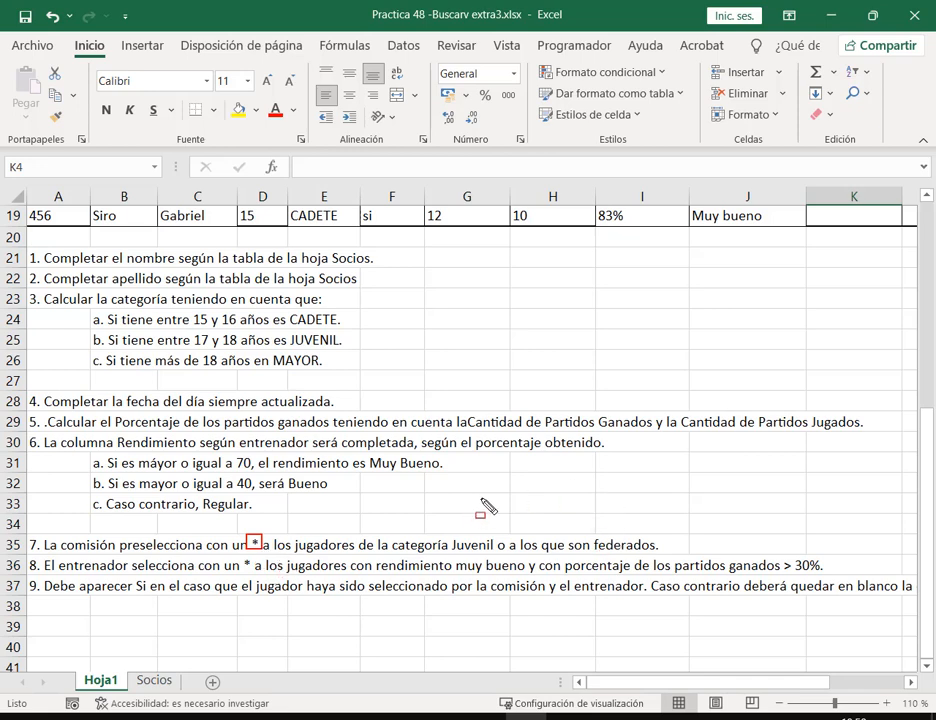
pyautogui.moveTo(447, 534); pyautogui.dragTo(495, 558)
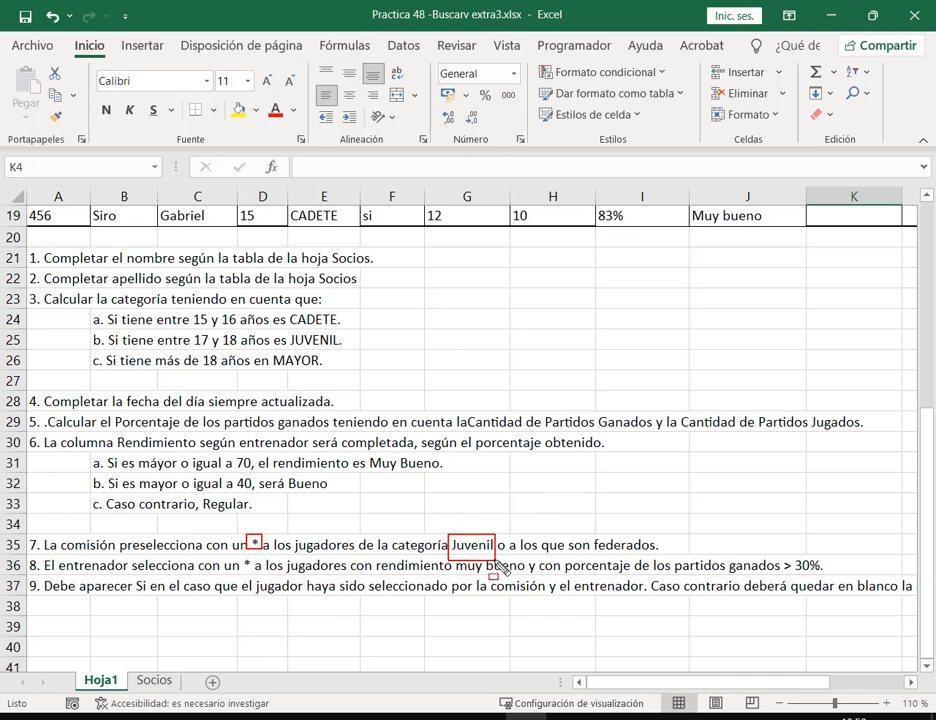
pyautogui.moveTo(503, 497); pyautogui.dragTo(500, 540)
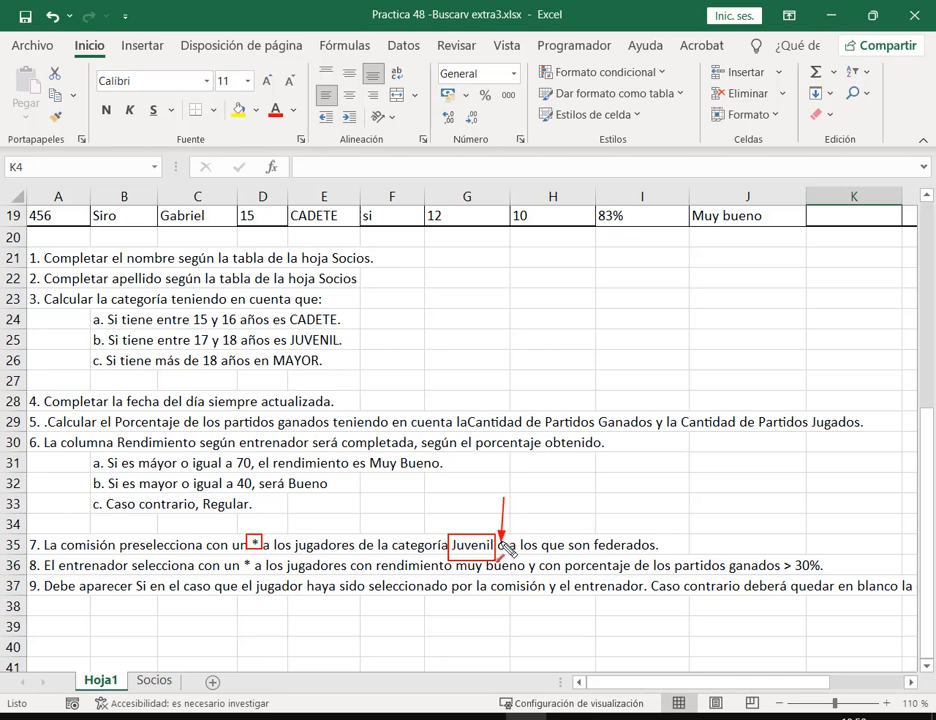
pyautogui.moveTo(566, 534); pyautogui.dragTo(662, 559)
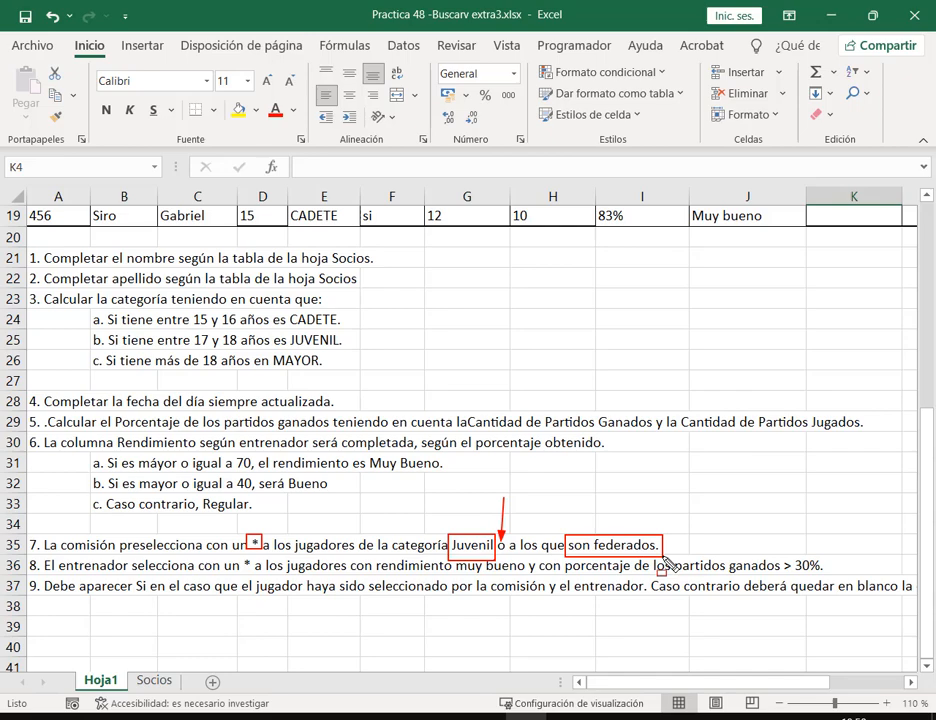
pyautogui.press('Escape')
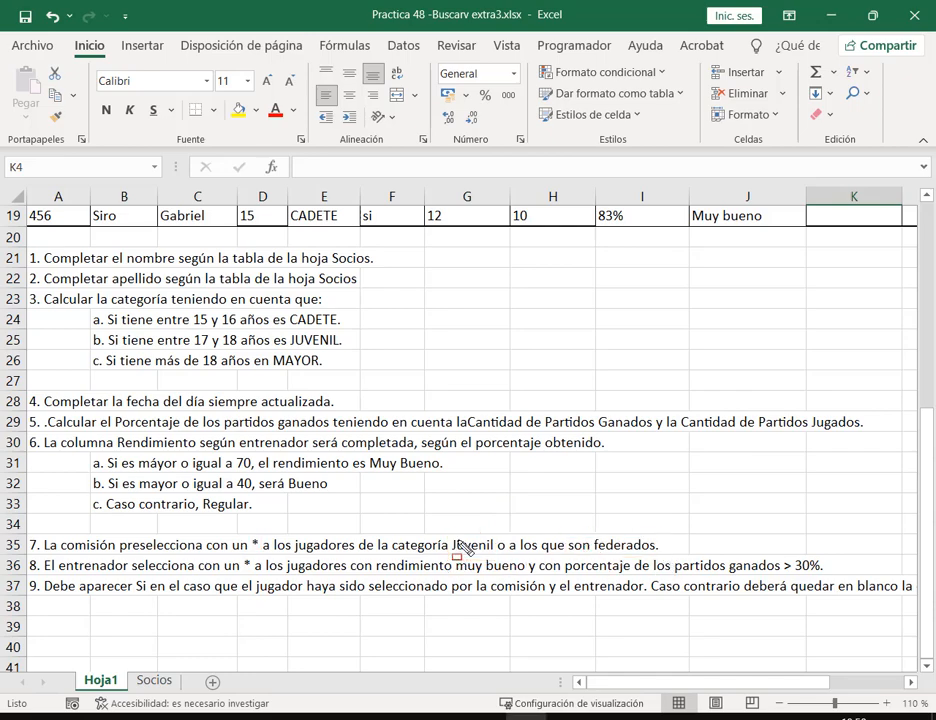
pyautogui.hotkey('ctrl', '2')
pyautogui.moveTo(496, 539); pyautogui.dragTo(509, 556)
pyautogui.press('Escape')
# Switch to Notepad and replace all the text with "Si la categoría es Juvenil o Son Federados, *"
pyautogui.click(566, 716)
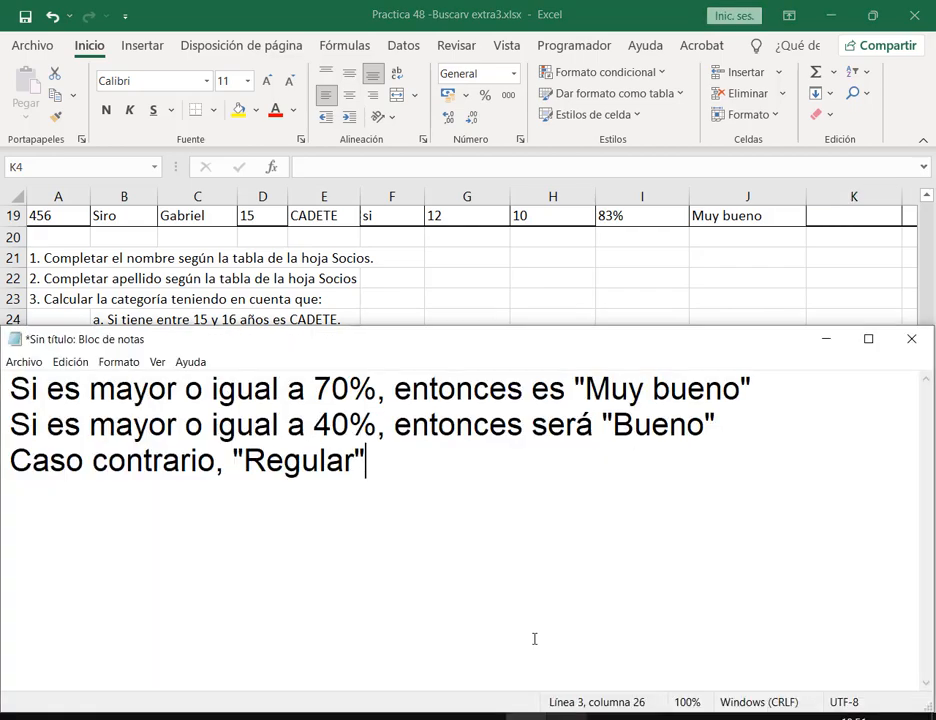
pyautogui.moveTo(430, 469); pyautogui.dragTo(6, 390)
pyautogui.moveTo(303, 338); pyautogui.dragTo(377, 146)
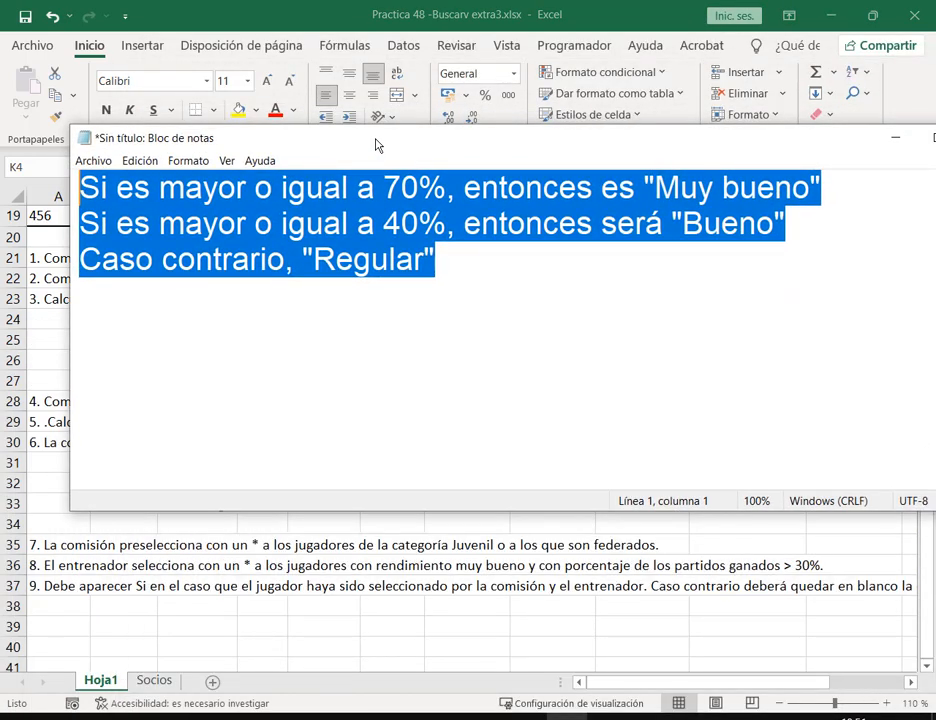
pyautogui.write('S')
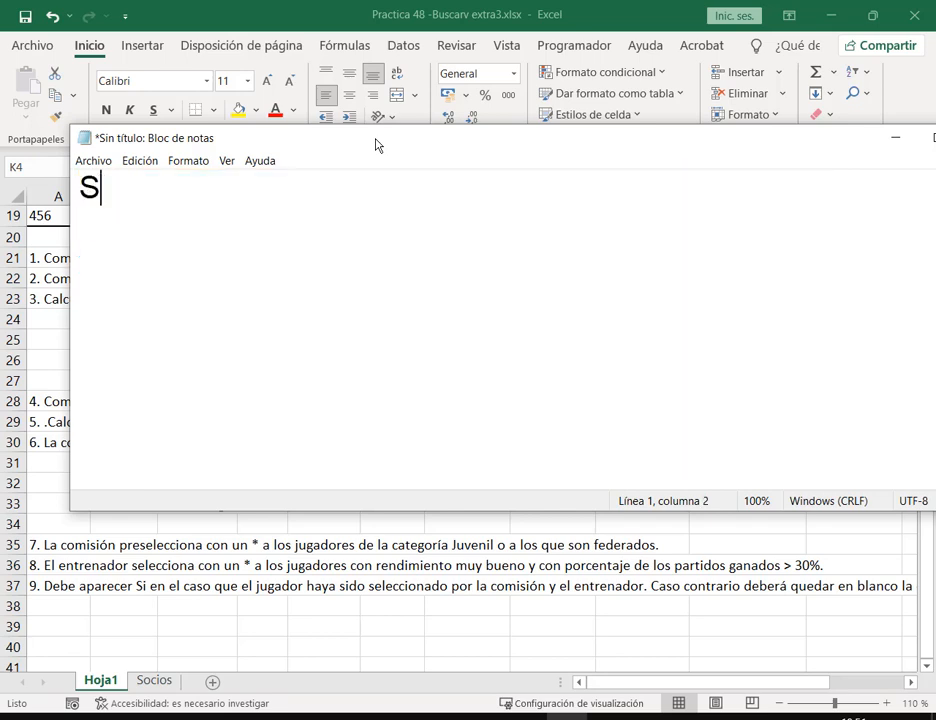
pyautogui.write('i la ')
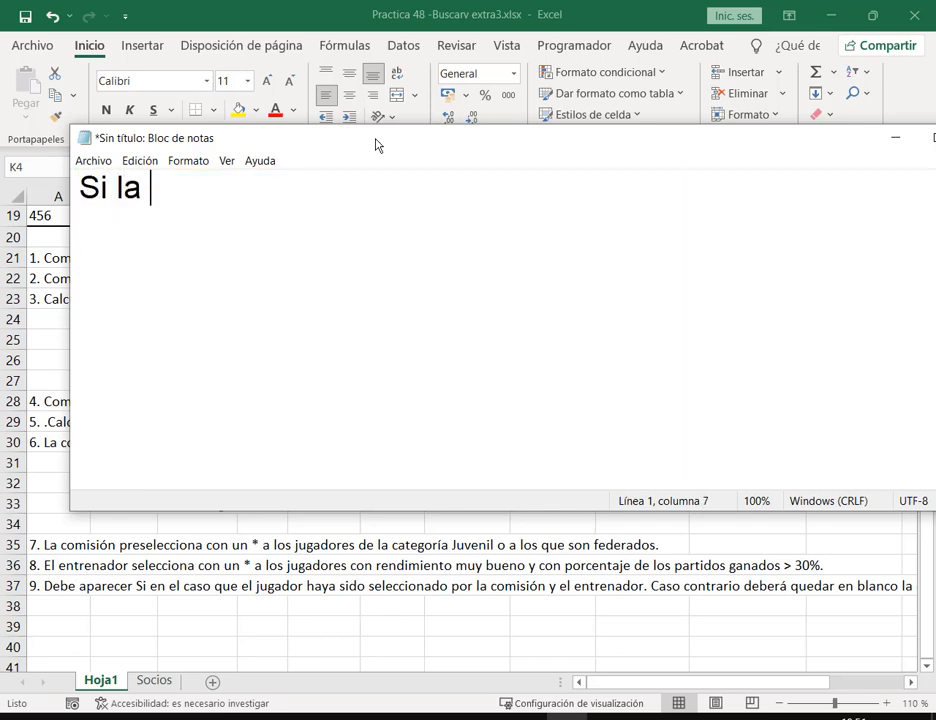
pyautogui.write('catego')
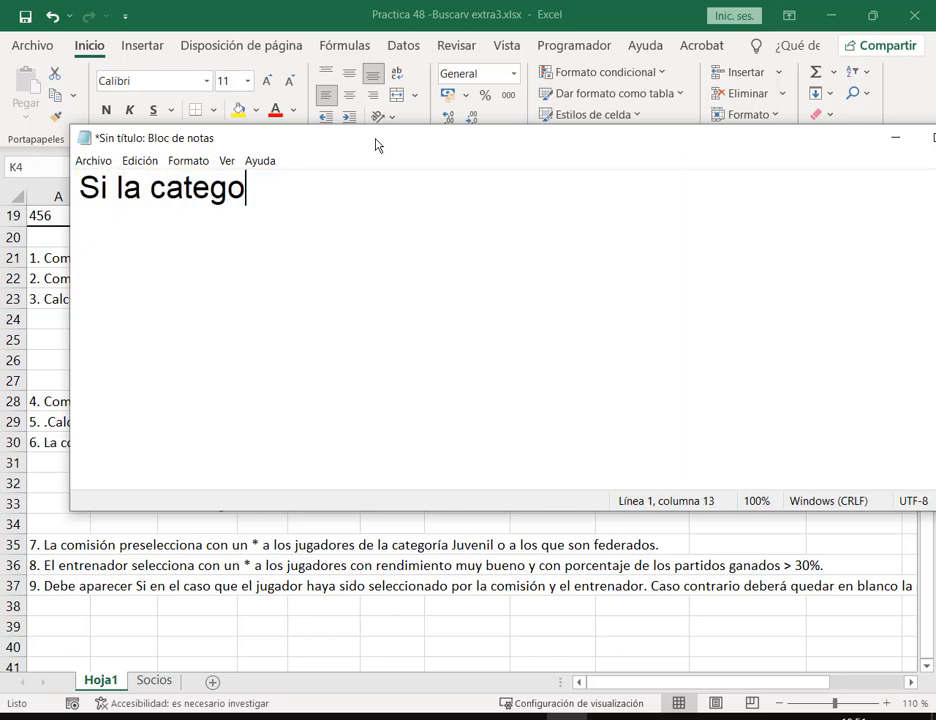
pyautogui.write('ría es Juvenil o ')
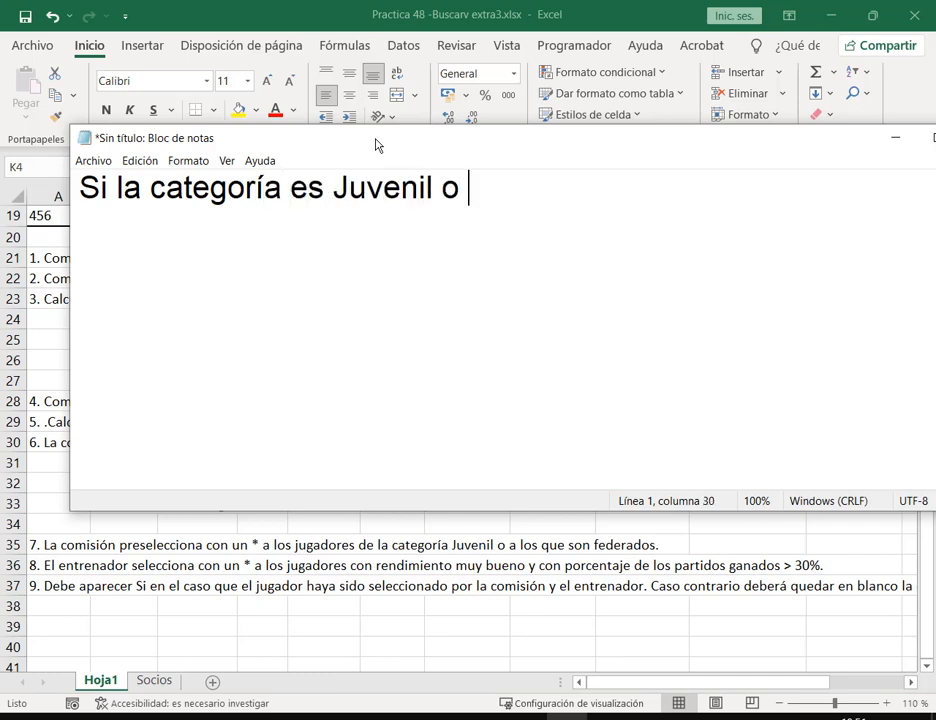
pyautogui.write('Son Federados')
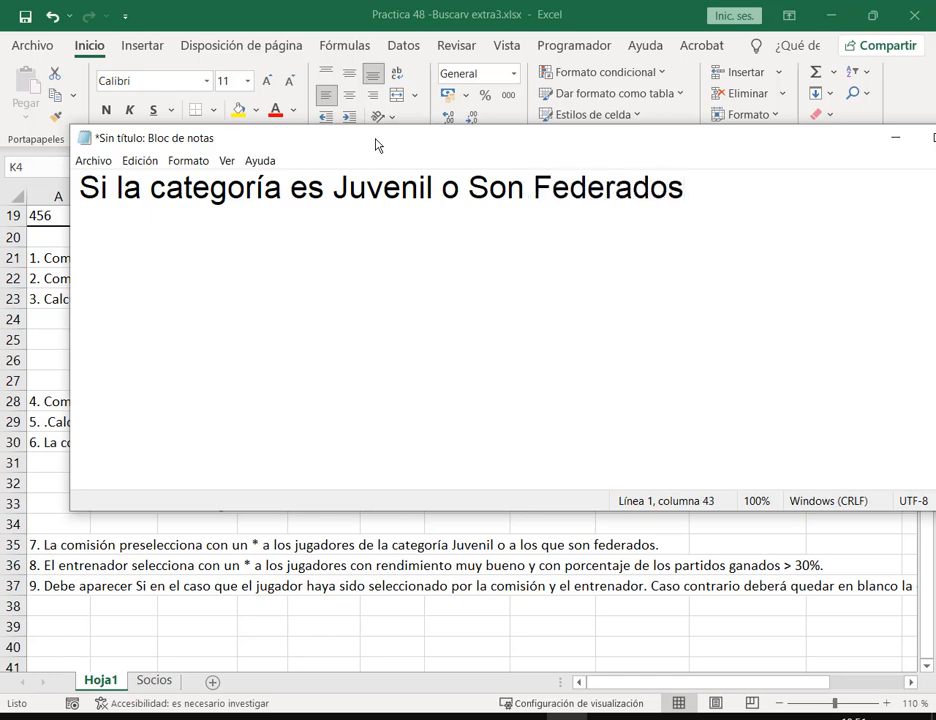
pyautogui.write(', *')
# Add a second line to the note reading "Caso contrario, dejar celda en blanco."
pyautogui.press('Return')
pyautogui.write('Caso ')
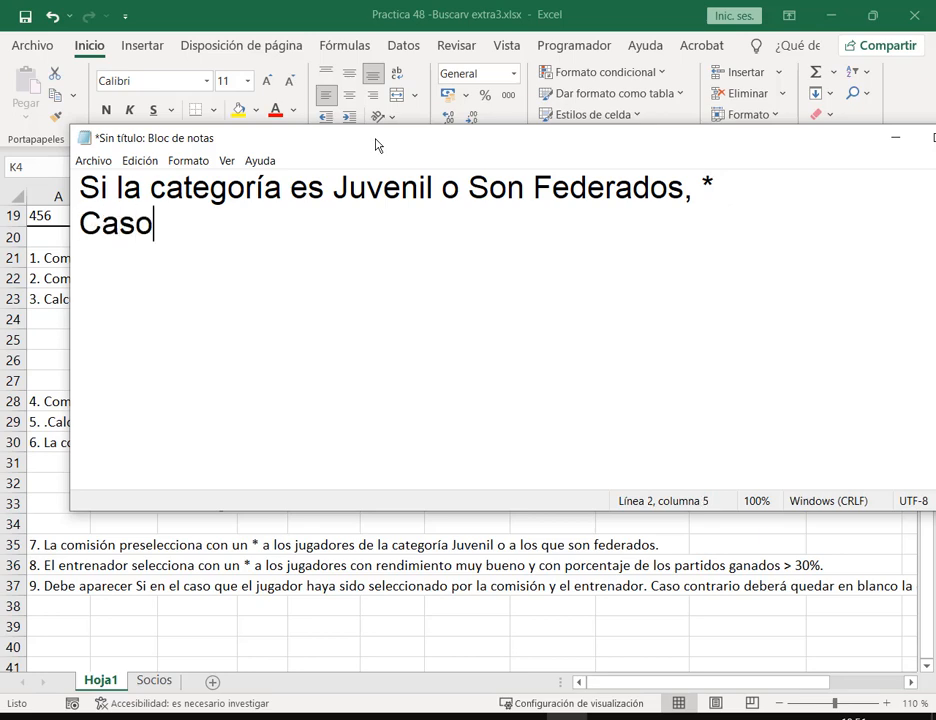
pyautogui.write('contrario, de')
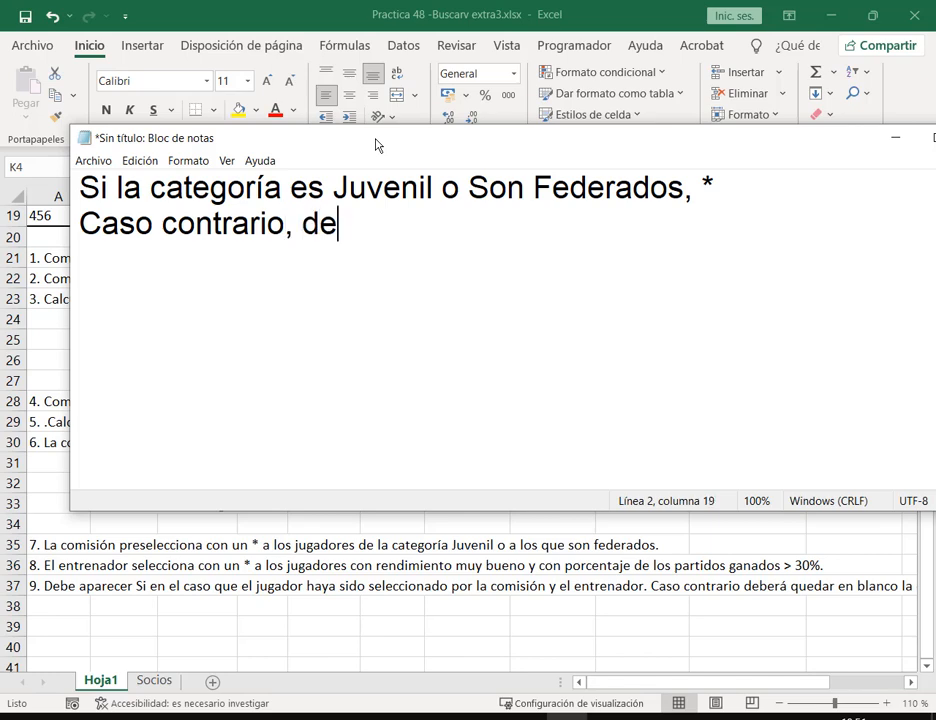
pyautogui.write('jar celda vac')
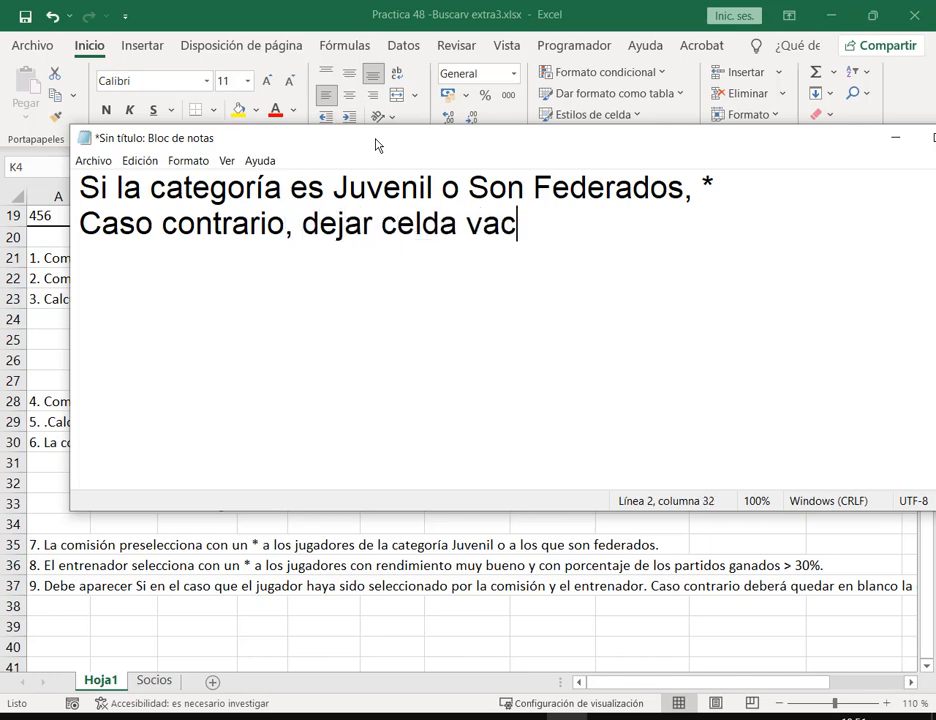
pyautogui.press('BackSpace')
pyautogui.press('BackSpace')
pyautogui.press('BackSpace')
pyautogui.press('BackSpace')
pyautogui.write('en blan')
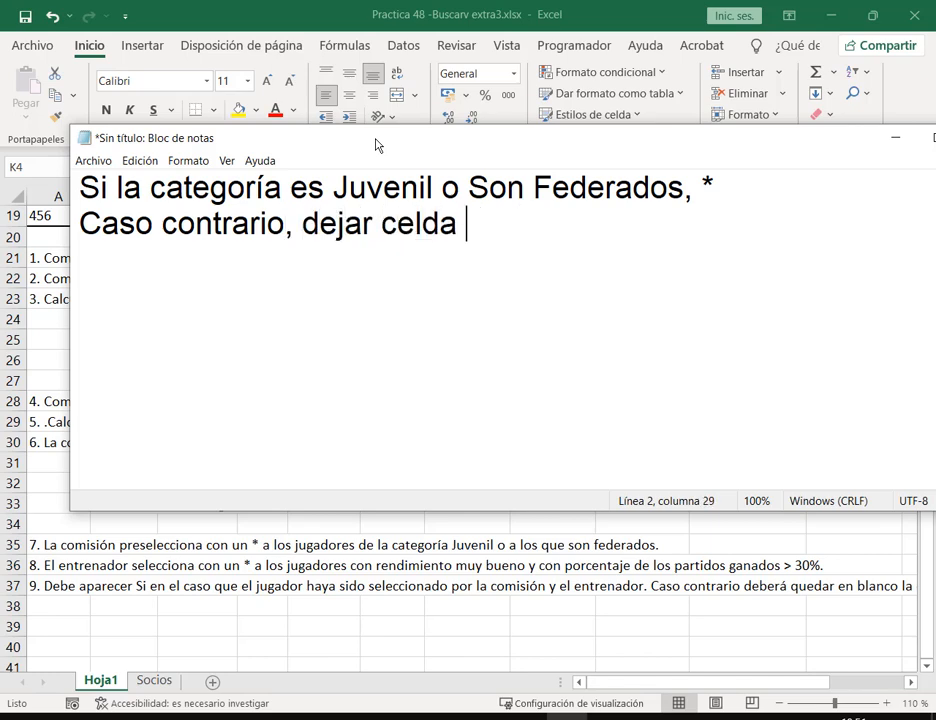
pyautogui.write('co.')
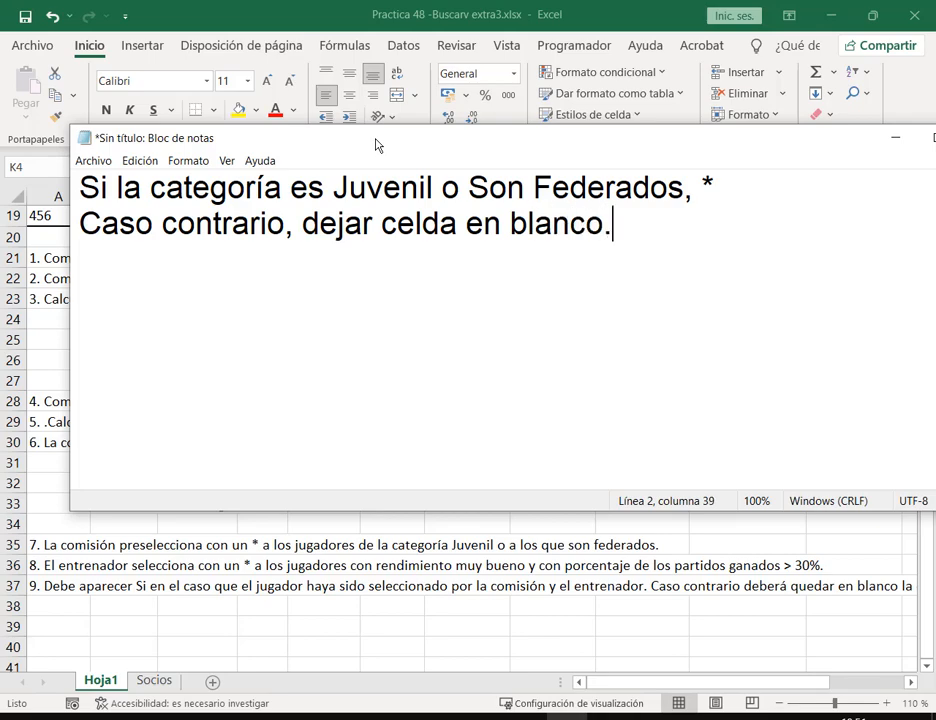
# Return to the table in Excel, mark the Categoria and Federado columns with red rectangles, and clear the marks
pyautogui.moveTo(583, 141); pyautogui.dragTo(606, 362)
pyautogui.click(588, 6)
pyautogui.scroll(6, 555, 364)
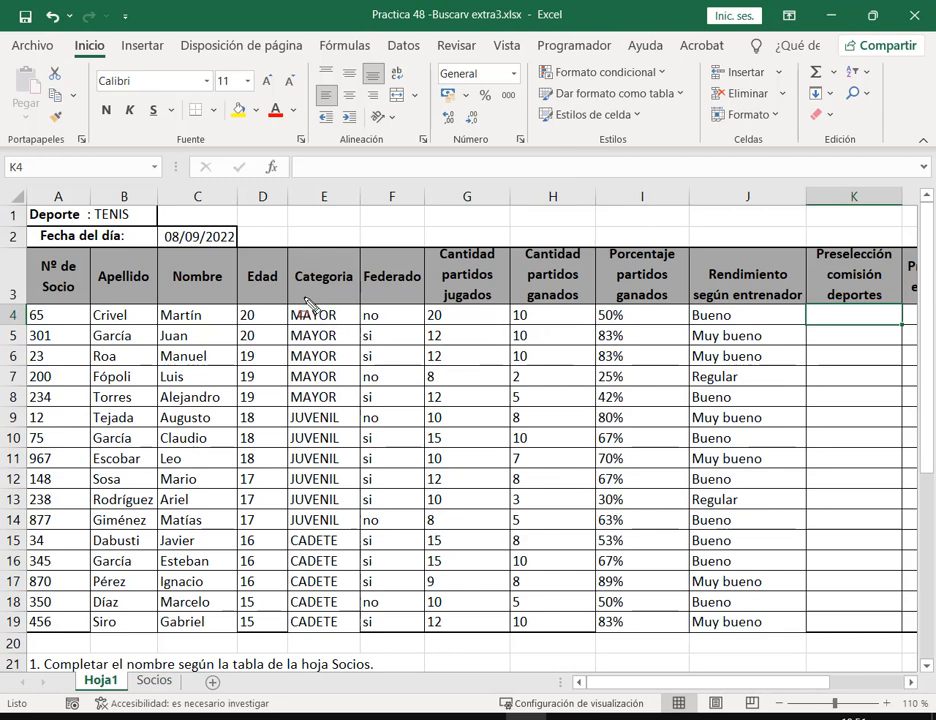
pyautogui.moveTo(291, 264)
pyautogui.mouseDown()
pyautogui.moveTo(384, 628)
pyautogui.moveTo(354, 637)
pyautogui.mouseUp()
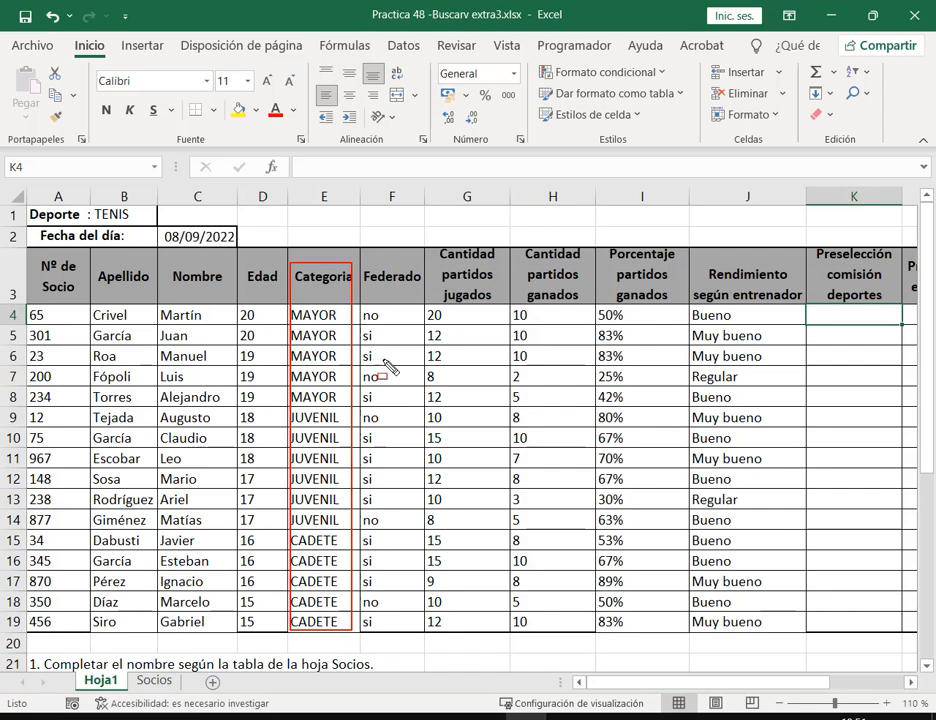
pyautogui.moveTo(362, 265)
pyautogui.mouseDown()
pyautogui.moveTo(434, 590)
pyautogui.moveTo(433, 645)
pyautogui.mouseUp()
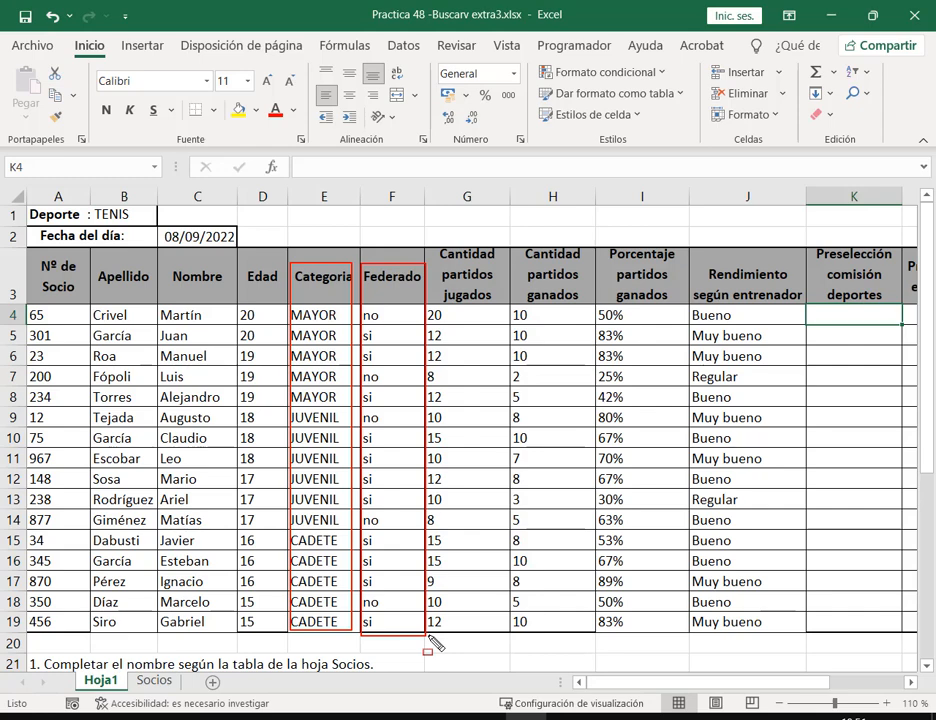
pyautogui.press('Delete')
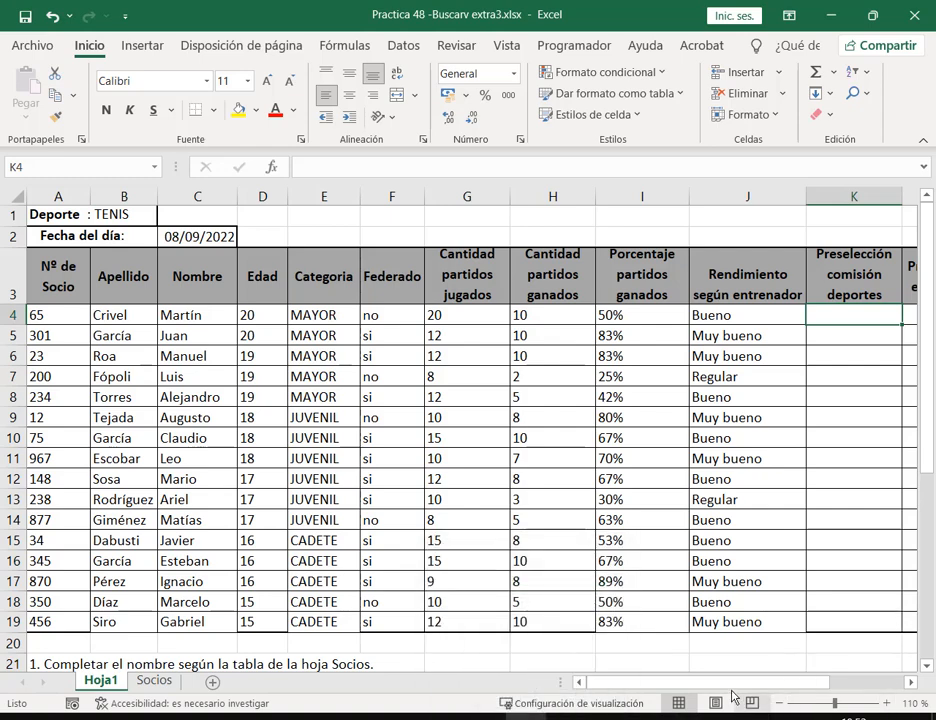
# In K4, start the formula =SI(O(E4="Juvenil"; with the Categoria cell as the first condition
pyautogui.moveTo(813, 684); pyautogui.dragTo(883, 686)
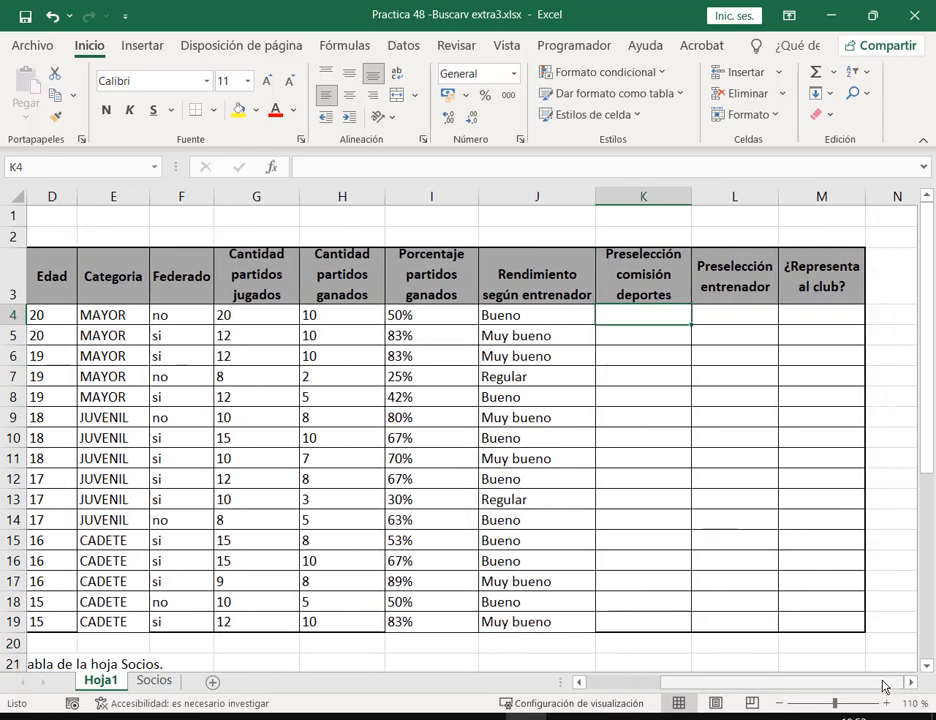
pyautogui.write('=')
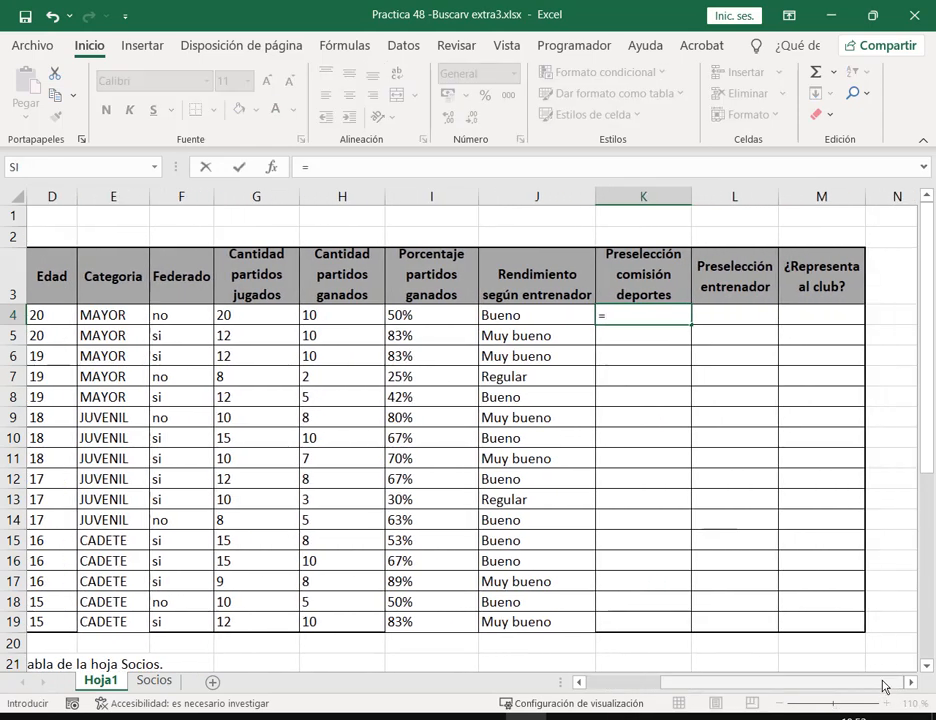
pyautogui.write('SI(')
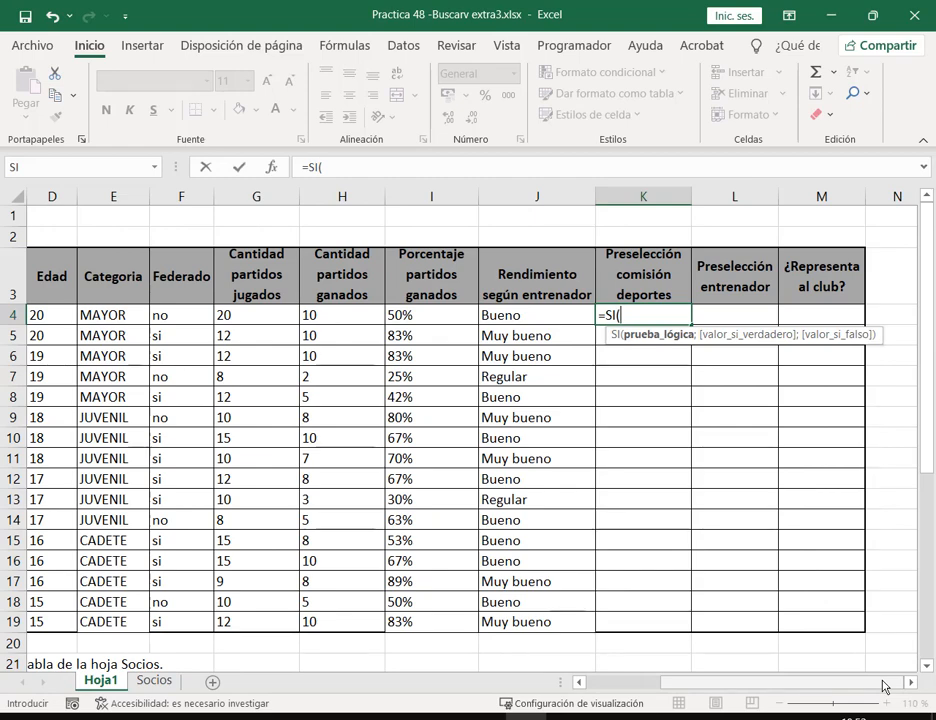
pyautogui.write('O')
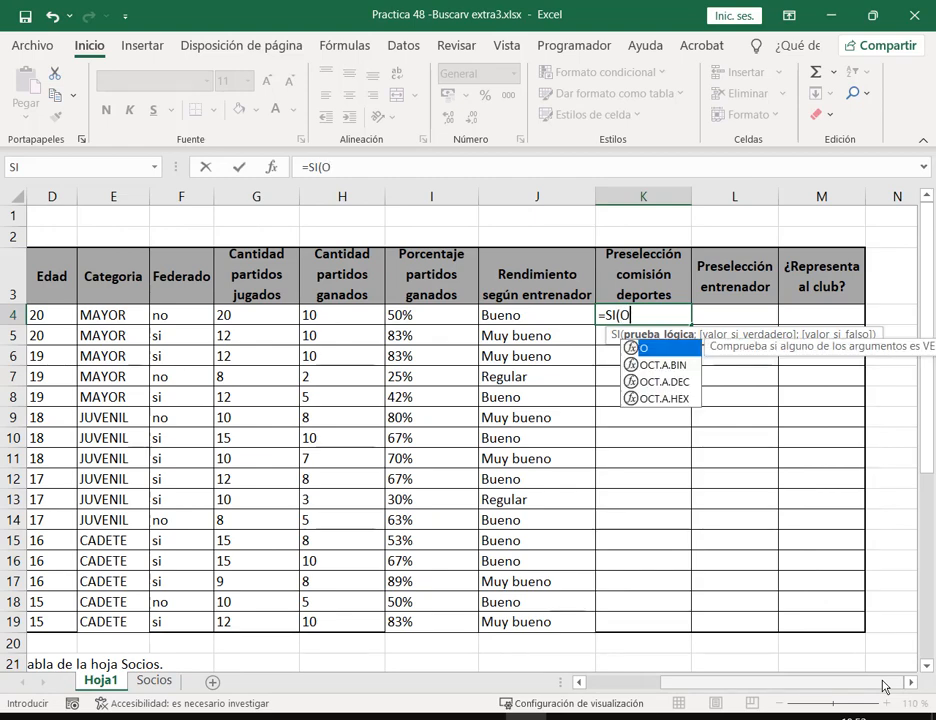
pyautogui.write('(')
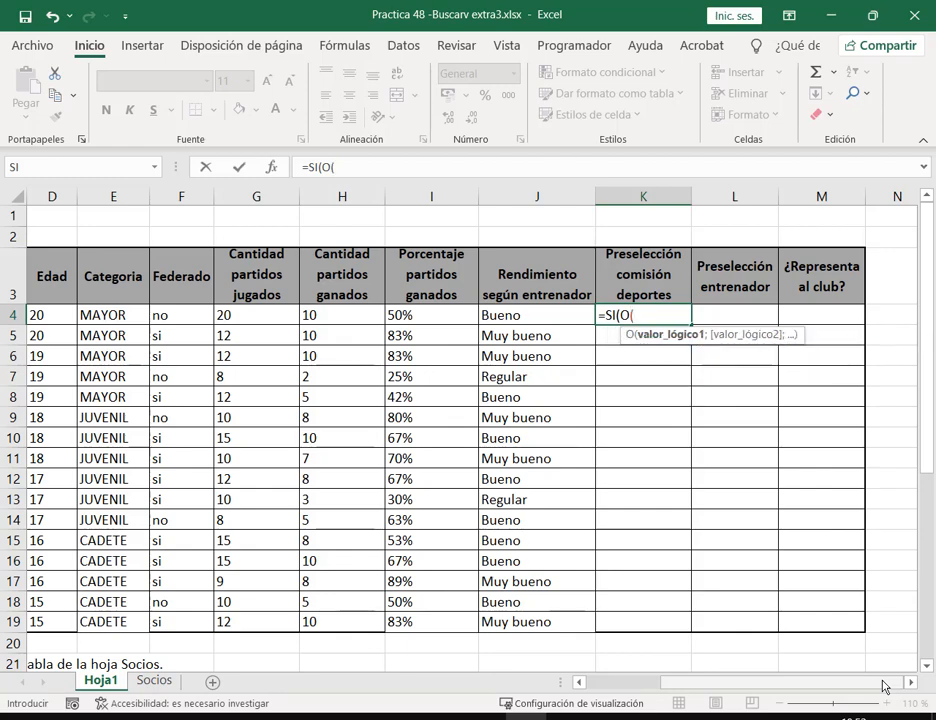
pyautogui.click(90, 314)
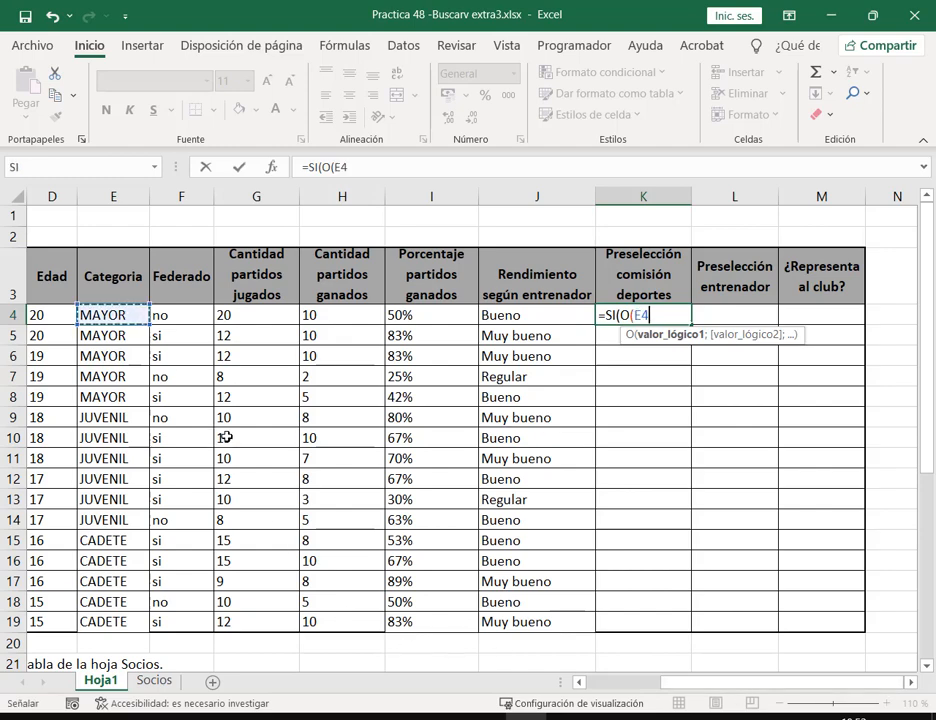
pyautogui.write('="')
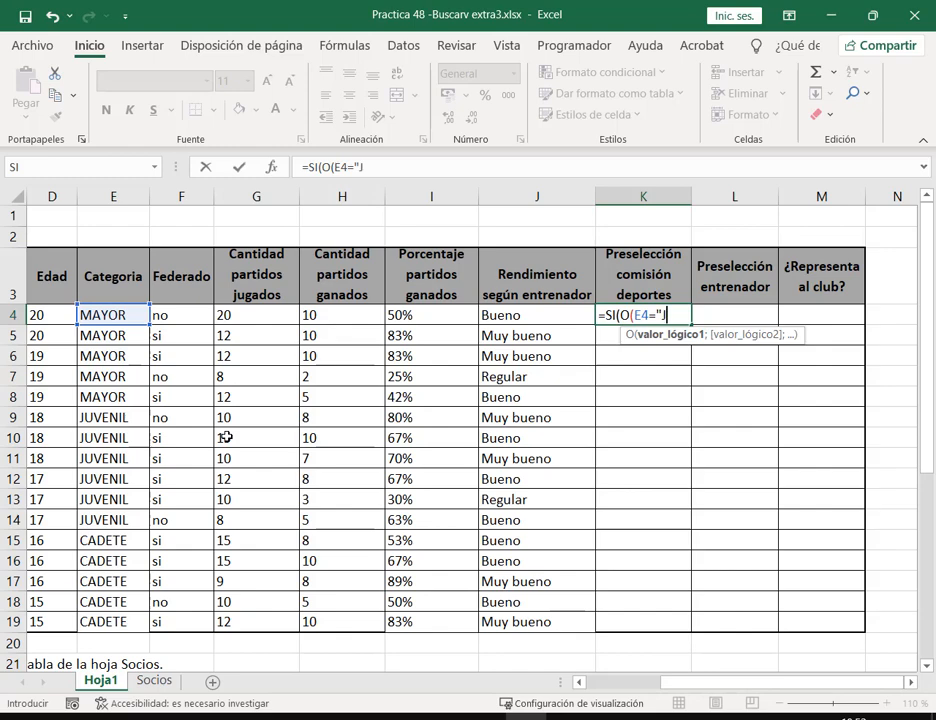
pyautogui.write('Juvenil"')
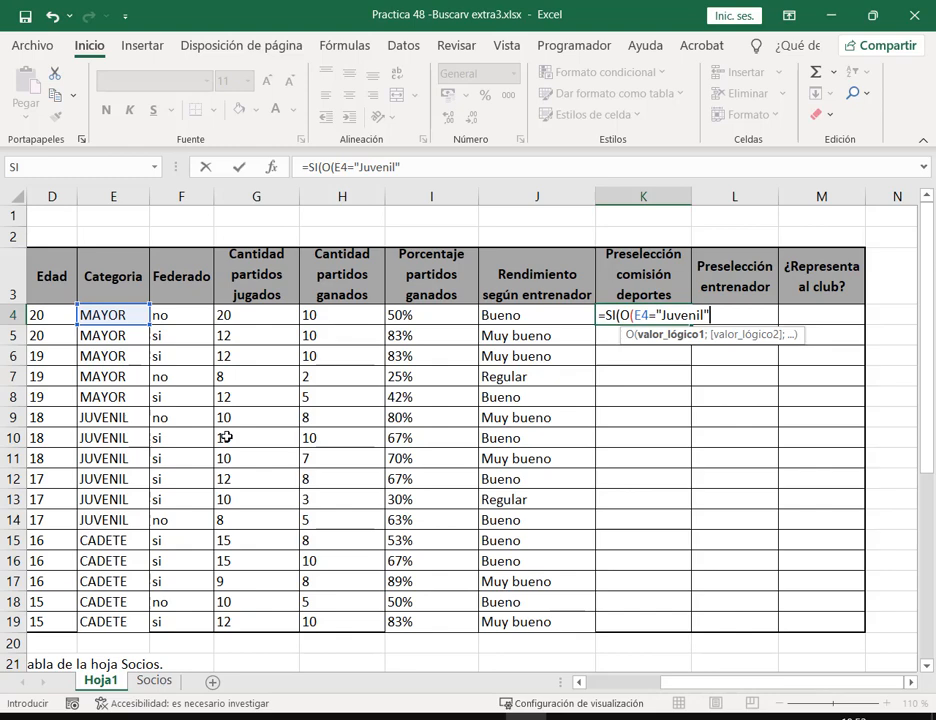
pyautogui.write(';')
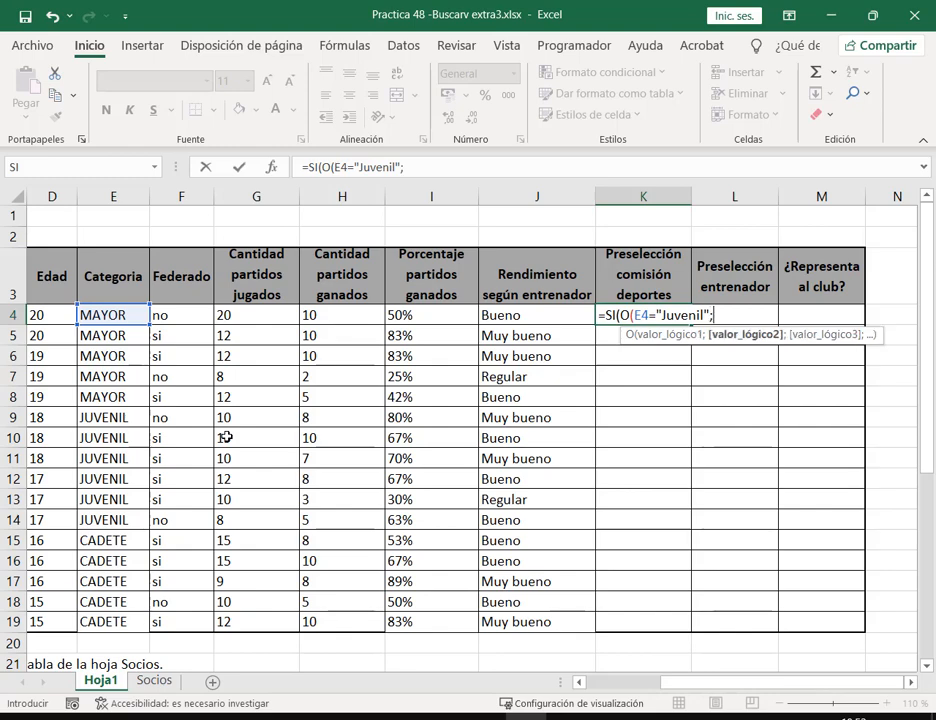
# Switch to the Google Meet call, admit the participant waiting to join, and return to Excel
pyautogui.moveTo(281, 717)
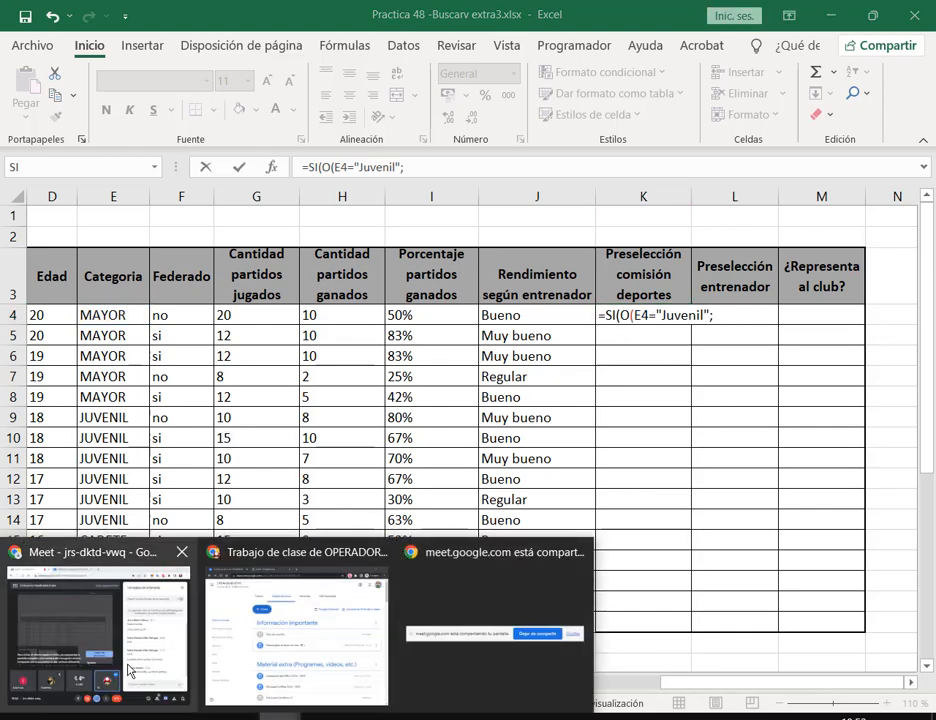
pyautogui.click(130, 670)
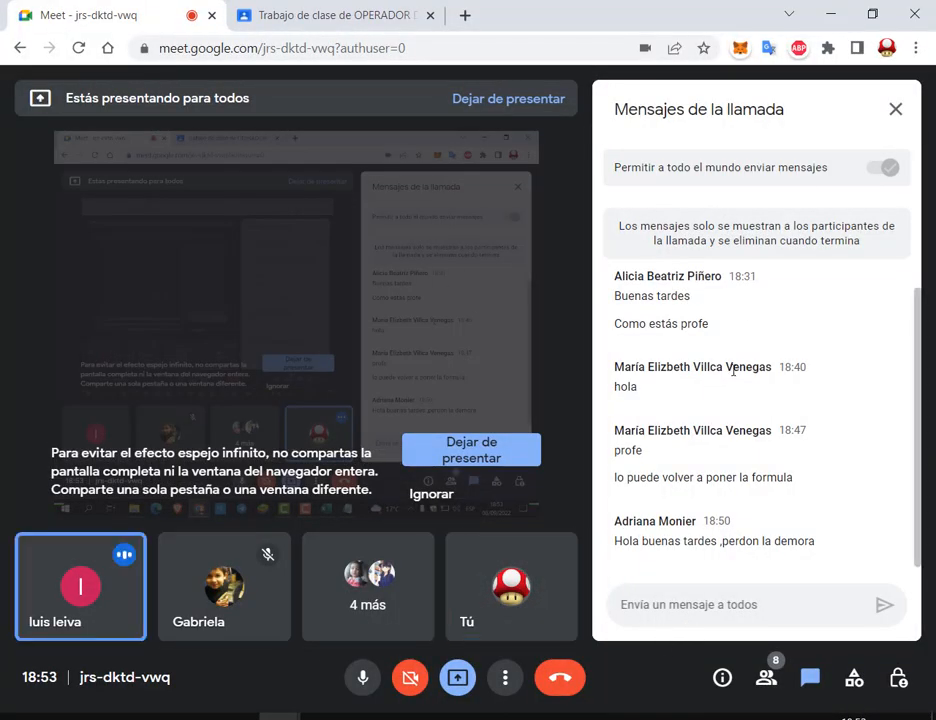
pyautogui.click(837, 13)
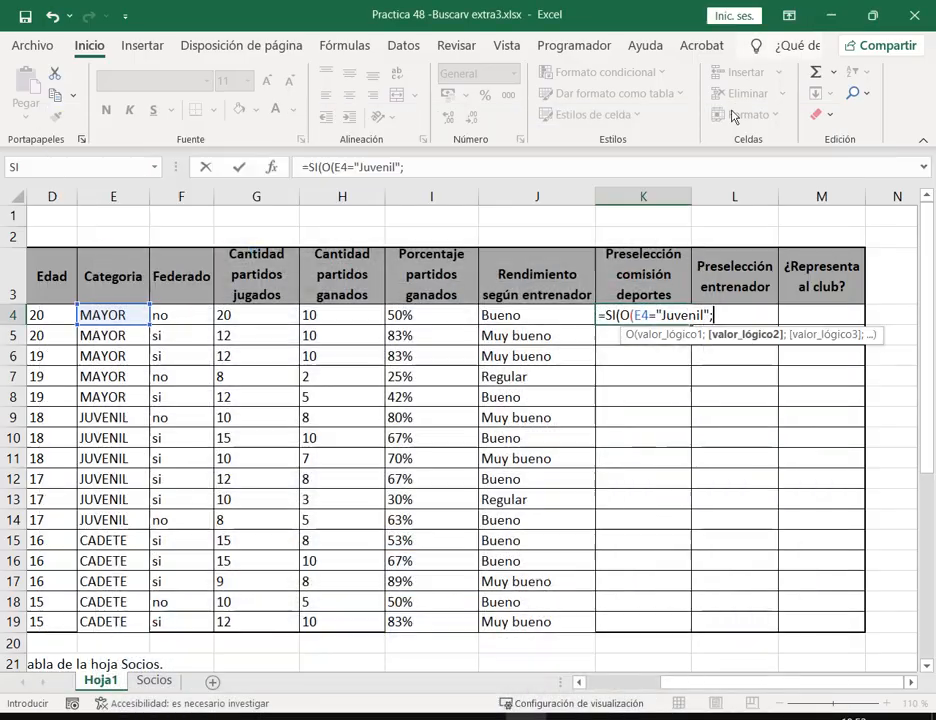
pyautogui.moveTo(281, 717)
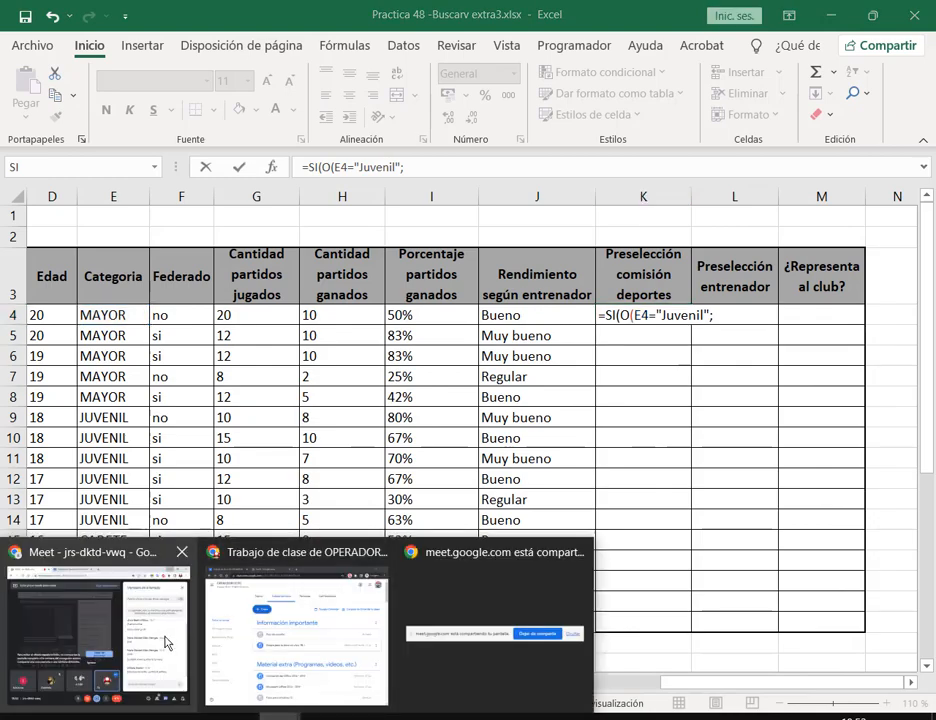
pyautogui.click(120, 660)
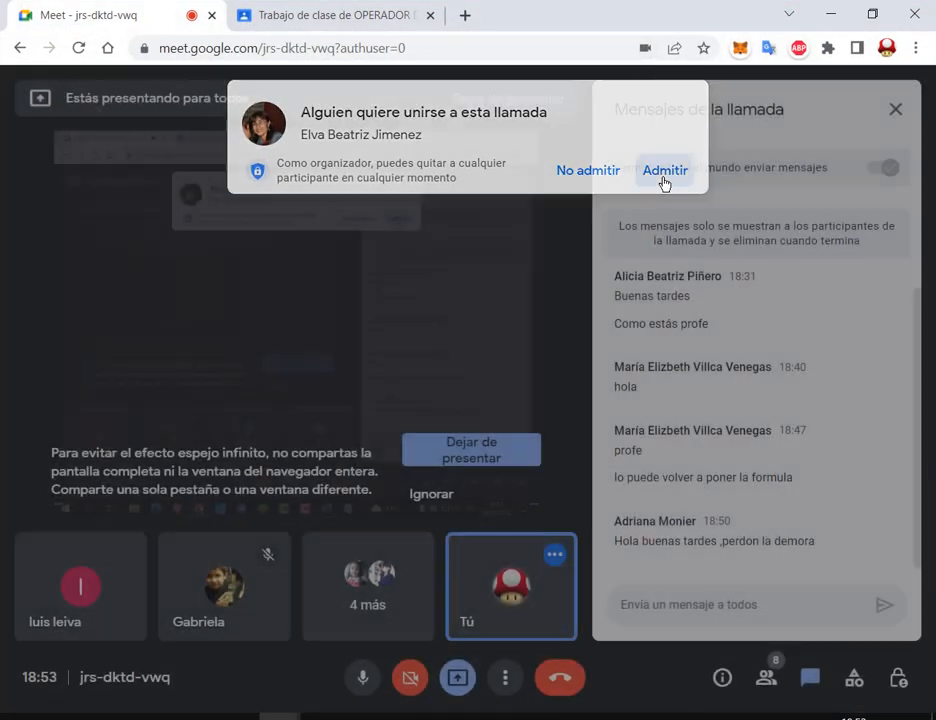
pyautogui.click(664, 170)
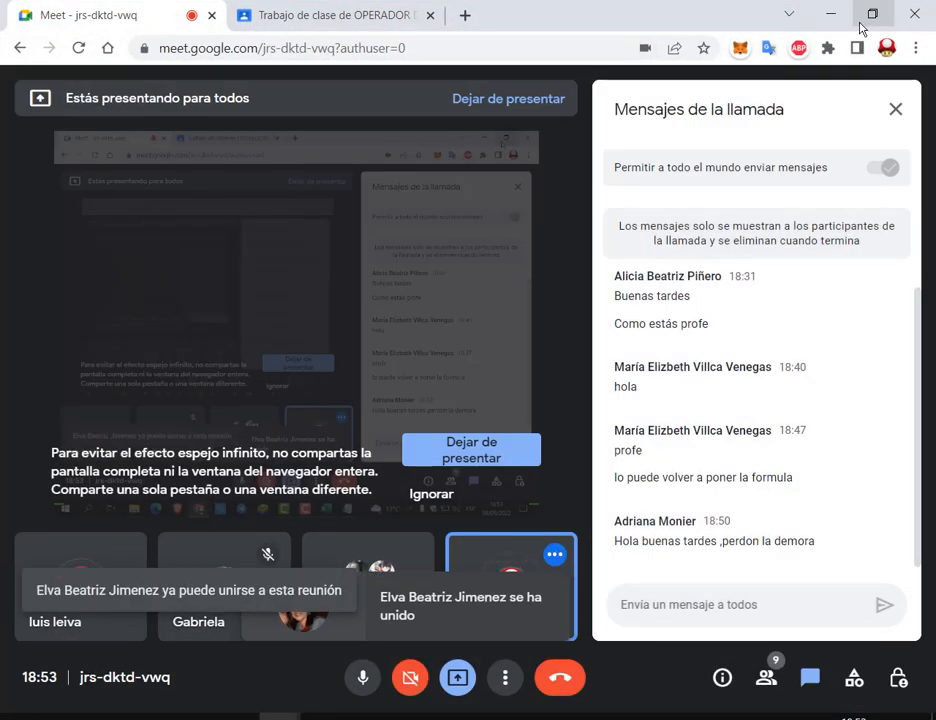
pyautogui.click(838, 20)
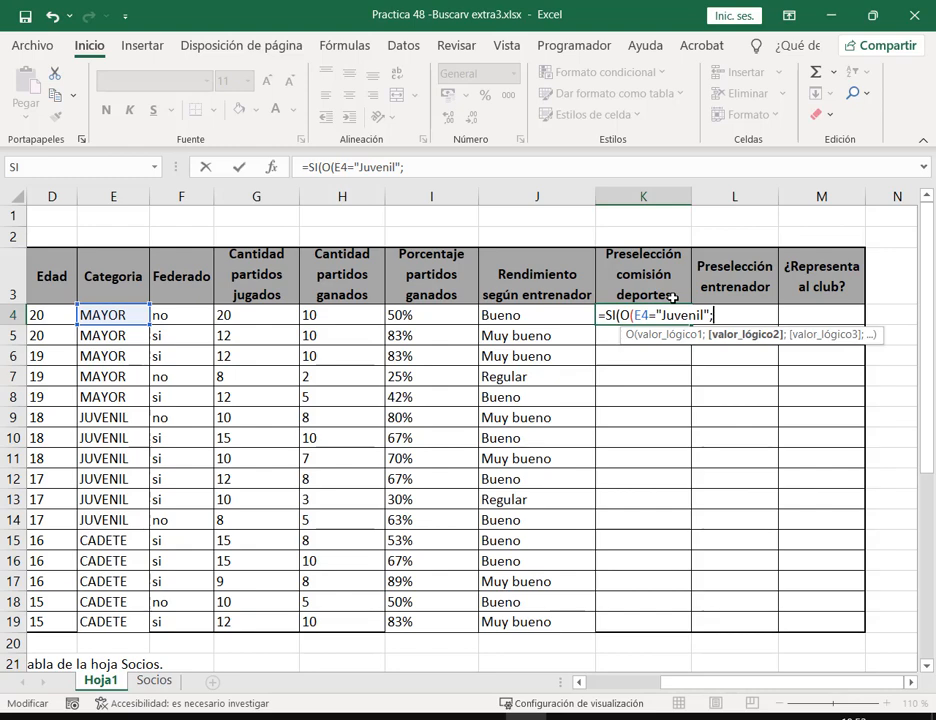
# Add F4="Si" as the second condition of the O function in K4
pyautogui.click(163, 314)
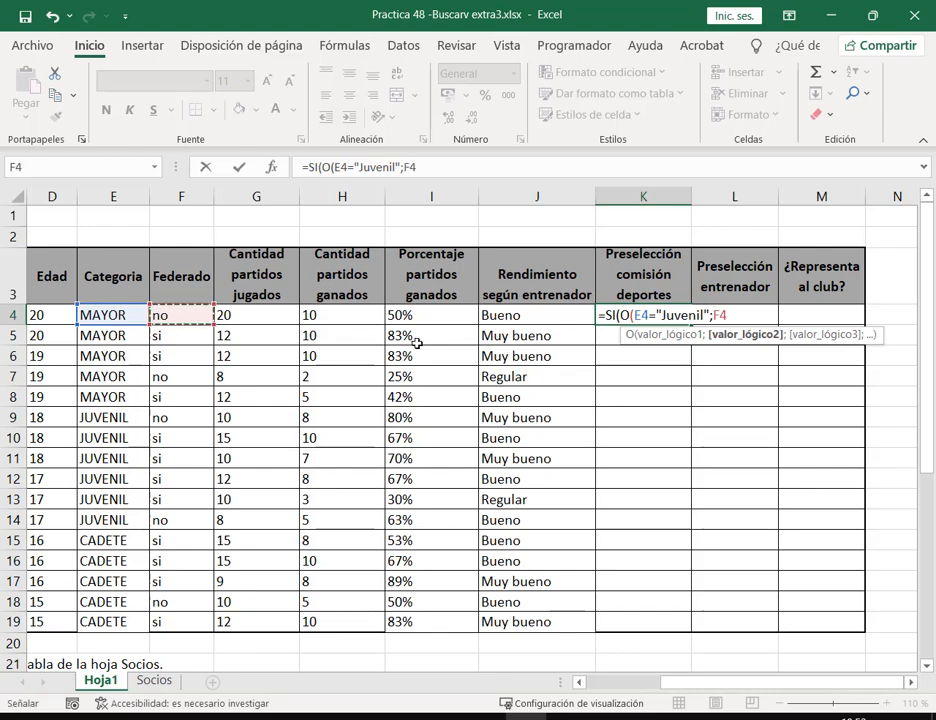
pyautogui.write('="Si')
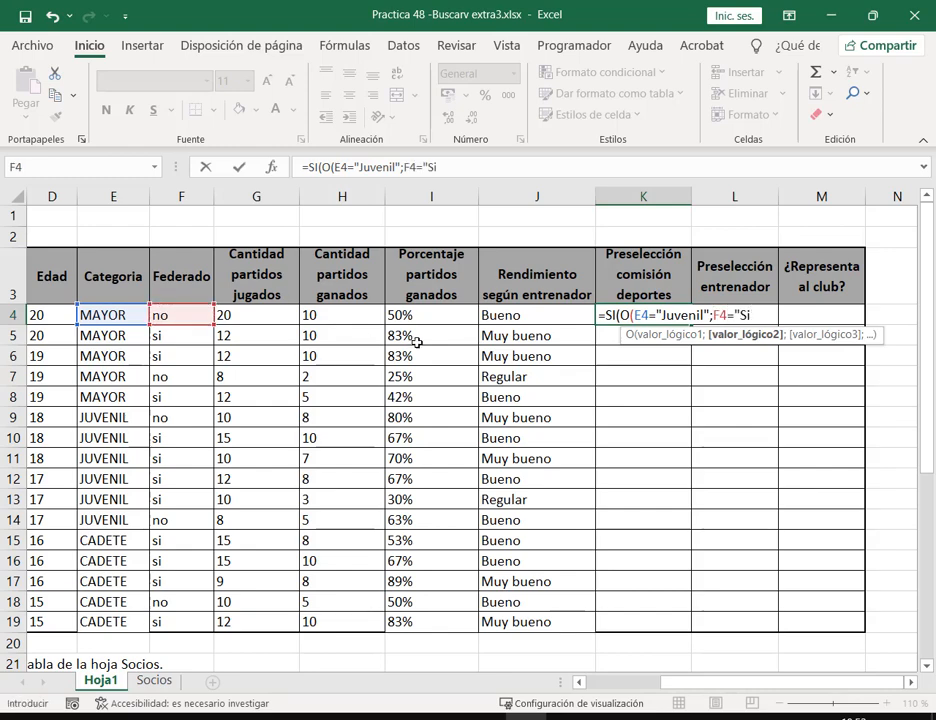
pyautogui.write('"')
# Switch to the Notepad note, highlight its Juvenil and Federados conditions and the asterisk result, and return to Excel
pyautogui.click(566, 717)
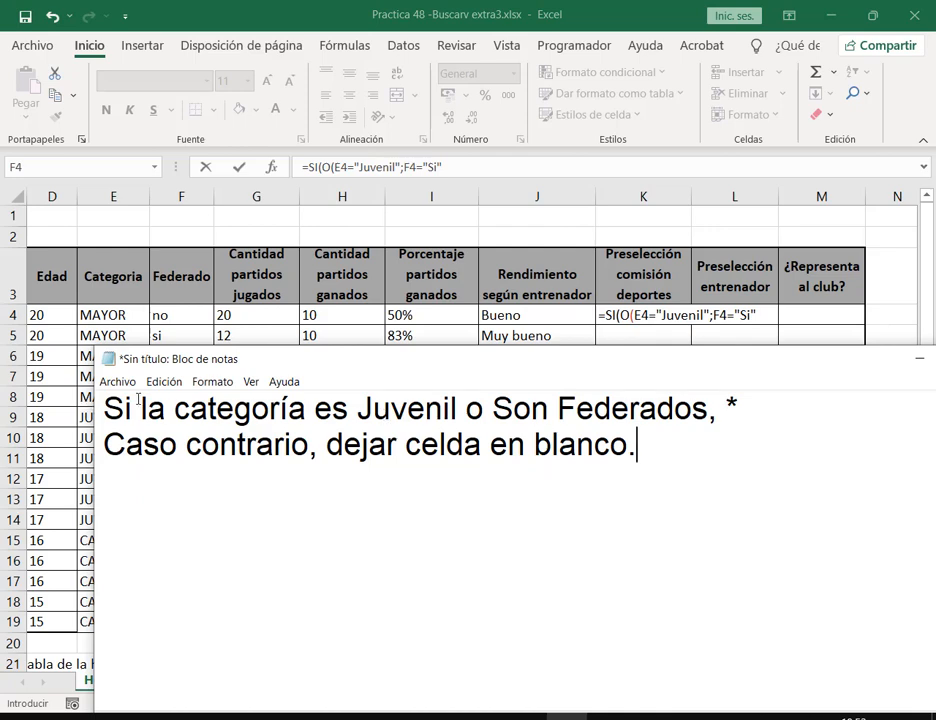
pyautogui.moveTo(174, 408); pyautogui.dragTo(786, 403)
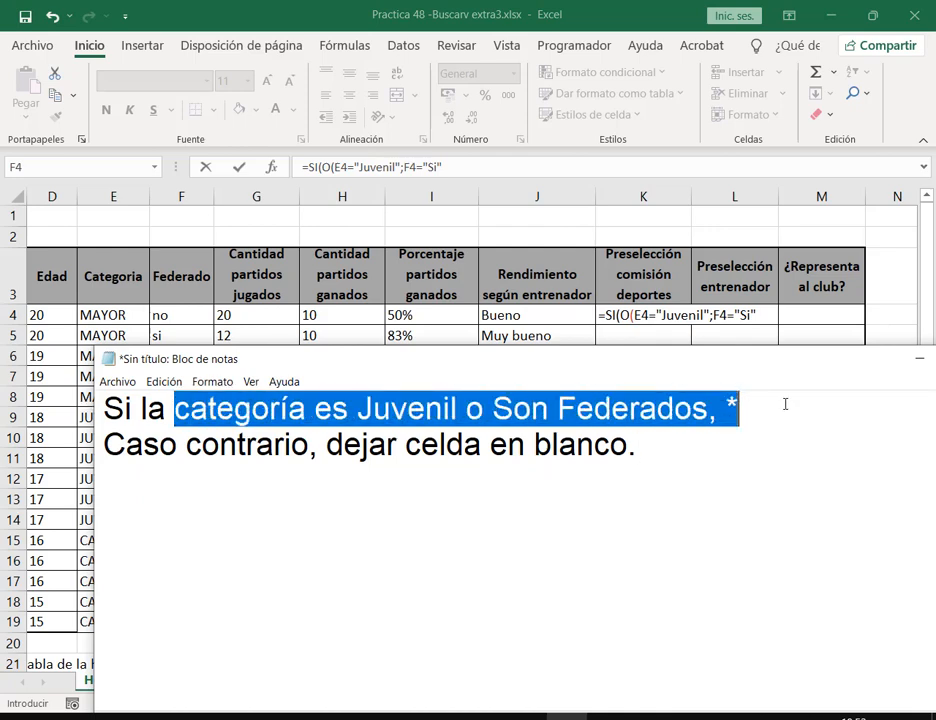
pyautogui.click(786, 403)
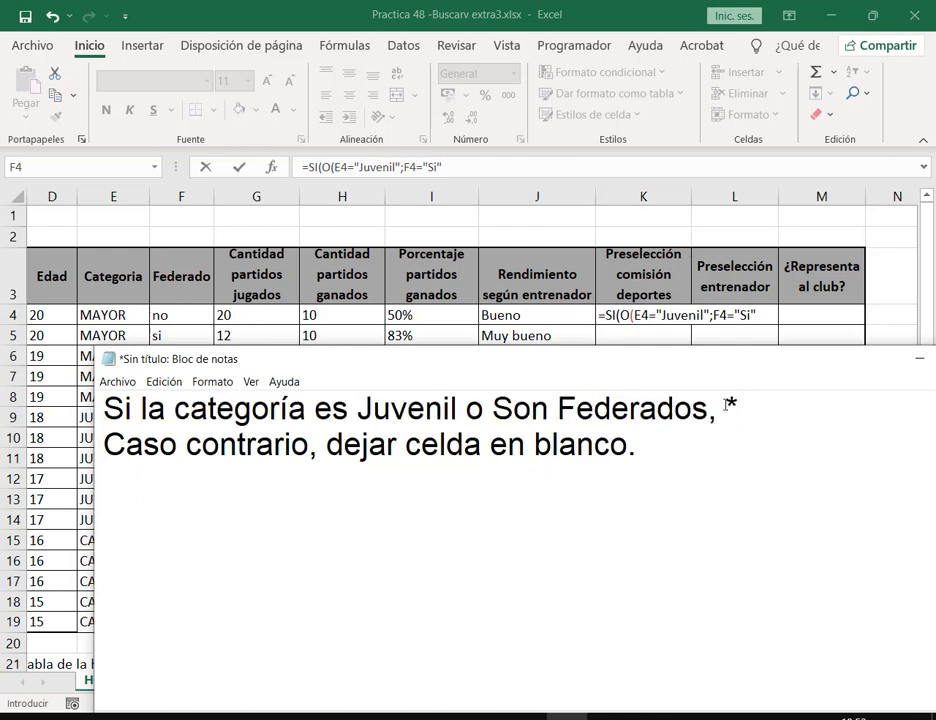
pyautogui.moveTo(725, 405); pyautogui.dragTo(745, 410)
pyautogui.click(464, 406)
pyautogui.moveTo(466, 408); pyautogui.dragTo(318, 408)
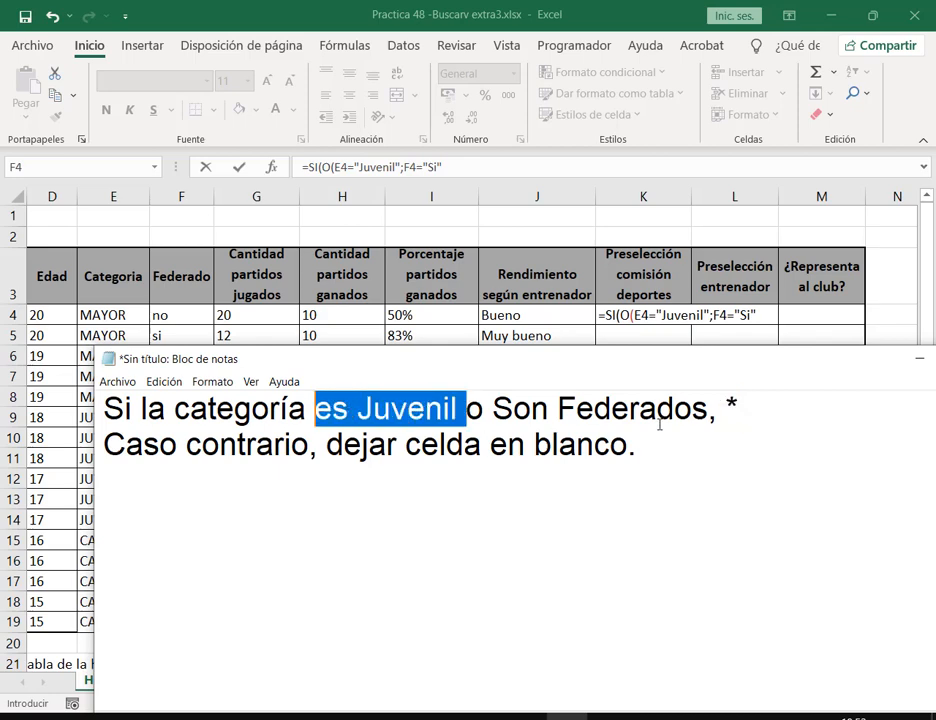
pyautogui.moveTo(645, 410); pyautogui.dragTo(556, 410)
pyautogui.click(888, 453)
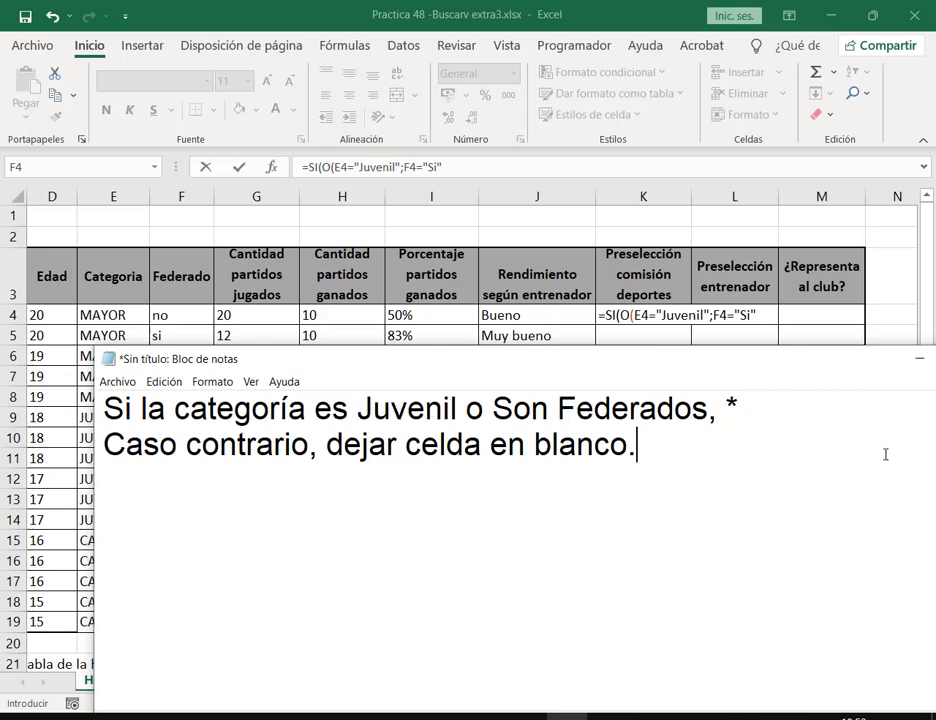
pyautogui.moveTo(728, 400); pyautogui.dragTo(743, 398)
pyautogui.click(747, 395)
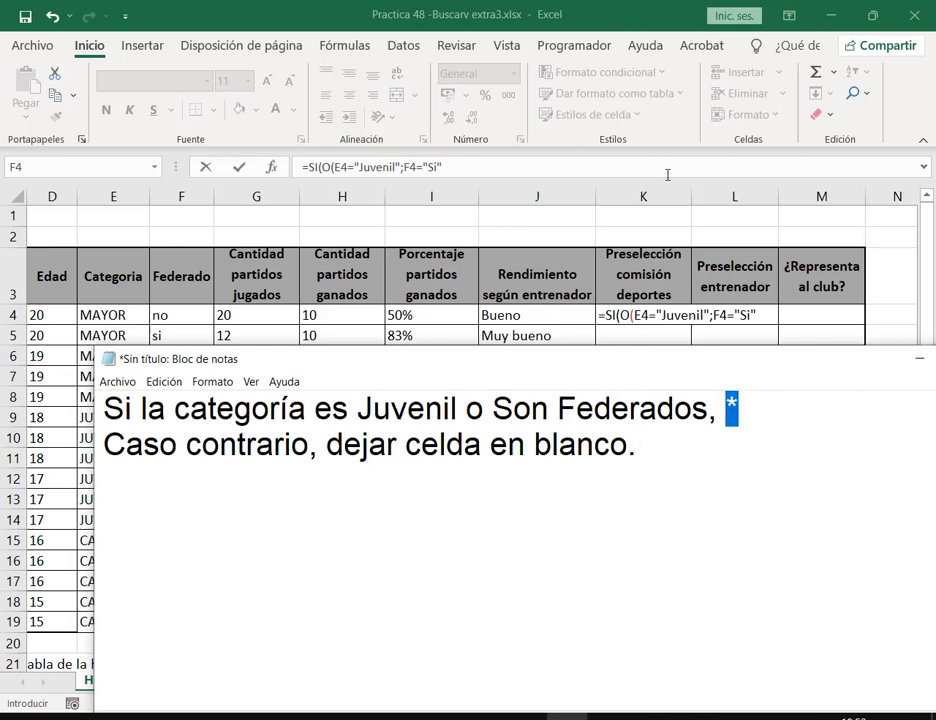
pyautogui.click(651, 13)
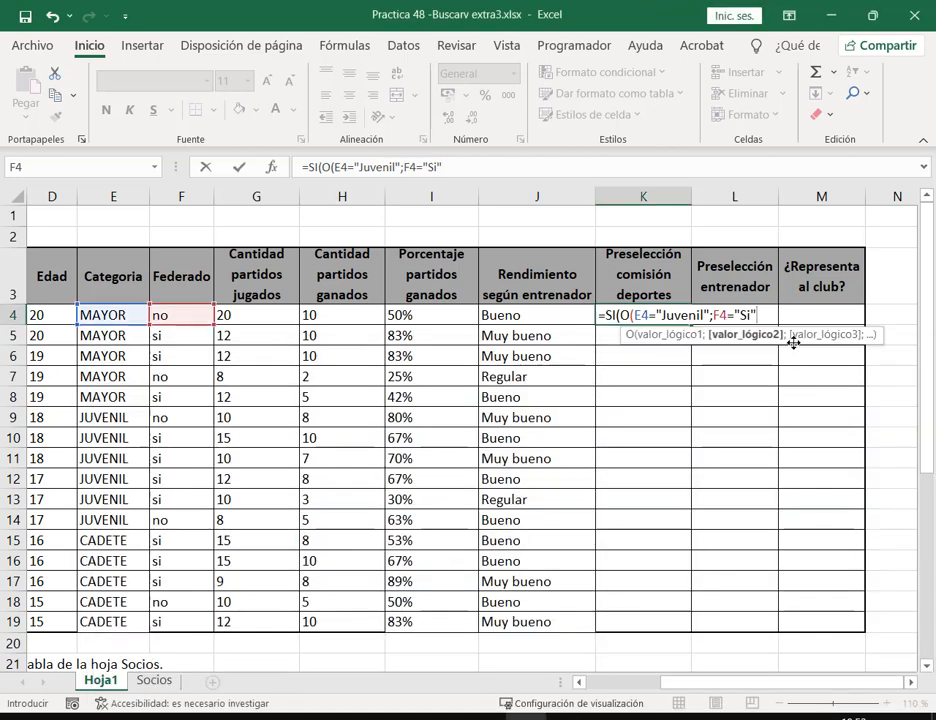
# Close the O function, add a semicolon after it, and store the unfinished formula in K4 as text without its equals sign
pyautogui.write(')')
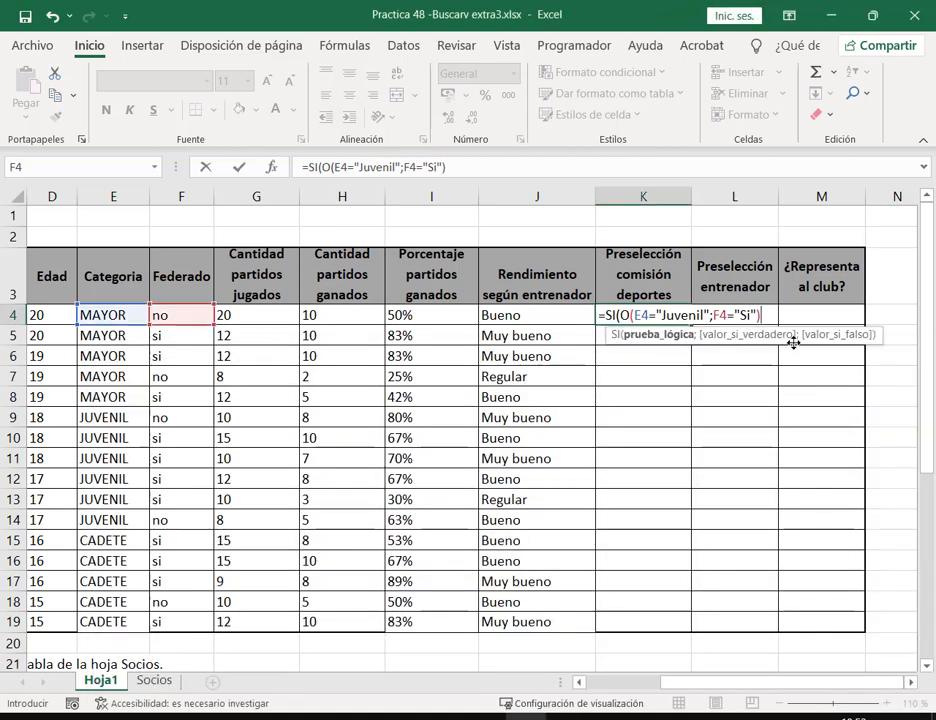
pyautogui.write(';')
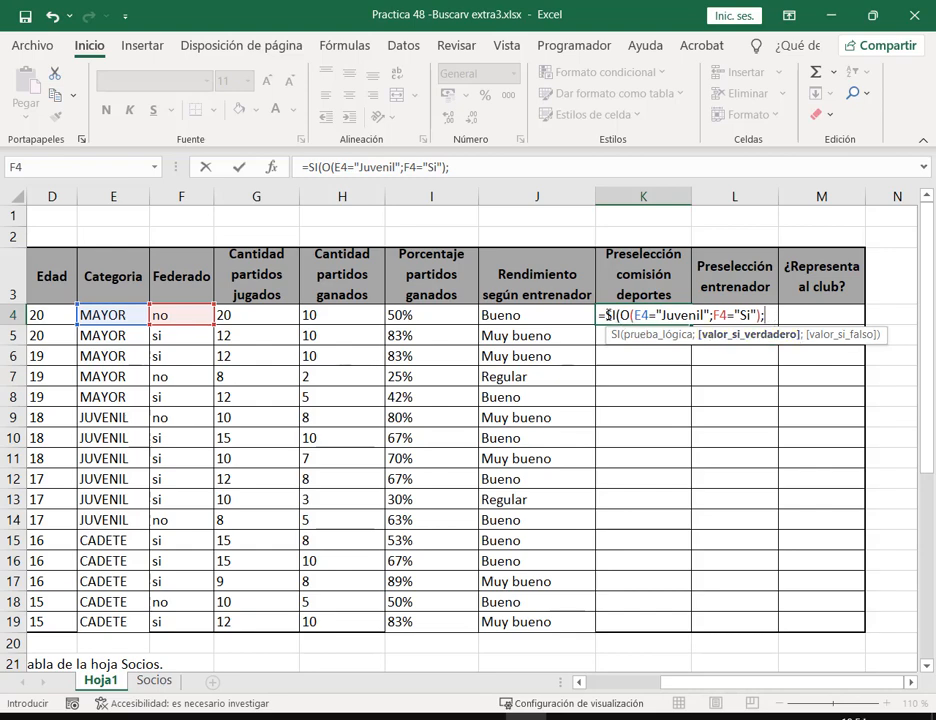
pyautogui.moveTo(607, 315); pyautogui.dragTo(597, 315)
pyautogui.press('BackSpace')
pyautogui.press('Return')
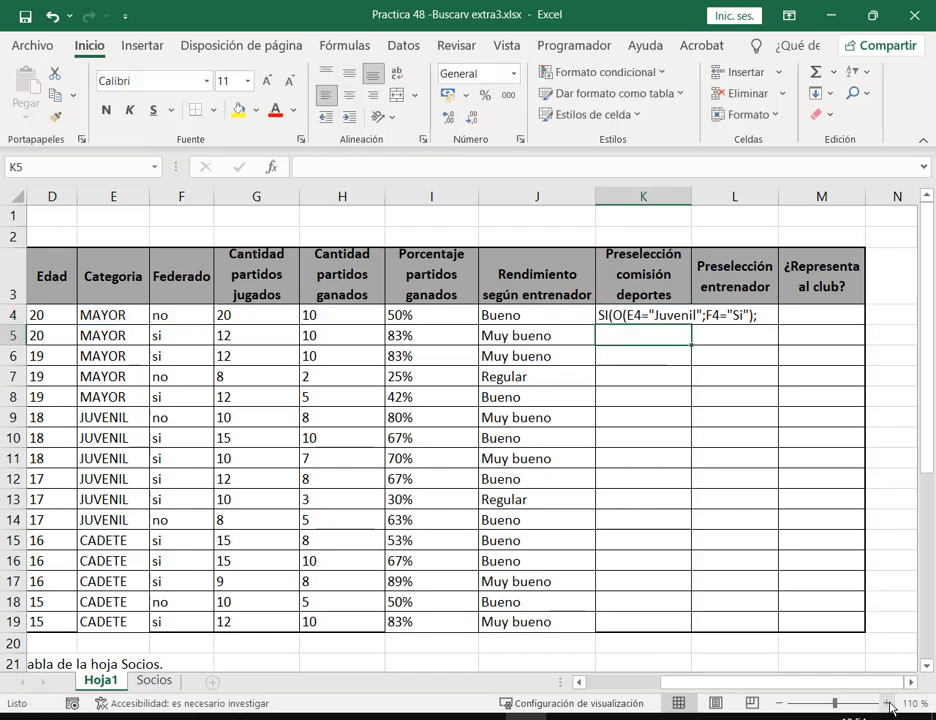
# Reopen K4 for editing and restore the equals sign at the start of the formula
pyautogui.click(886, 703)
pyautogui.click(886, 703)
pyautogui.click(886, 703)
pyautogui.moveTo(872, 686); pyautogui.dragTo(904, 686)
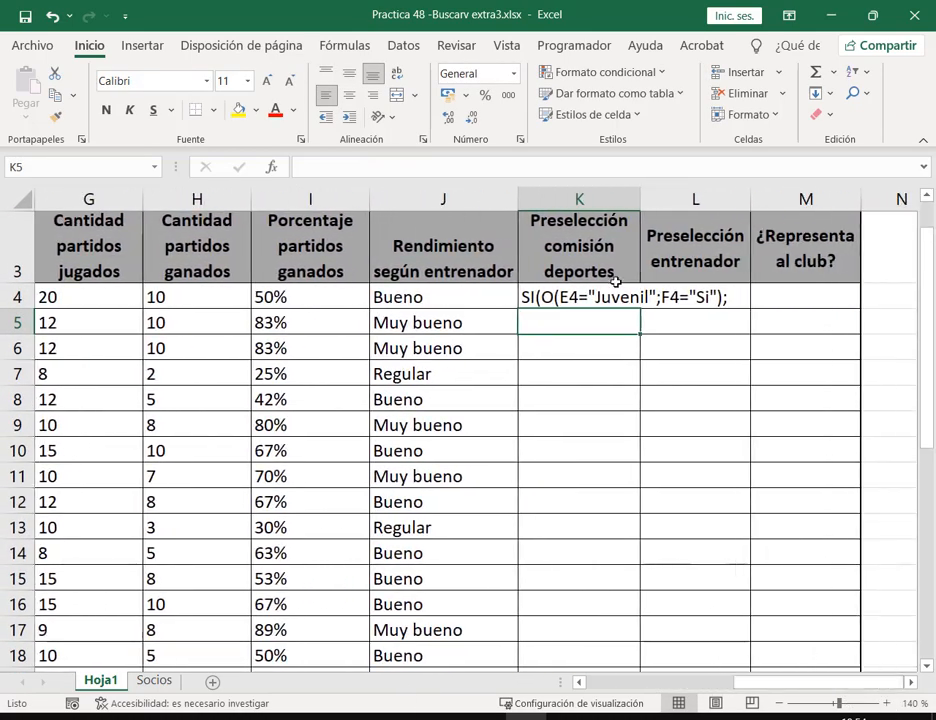
pyautogui.doubleClick(529, 299)
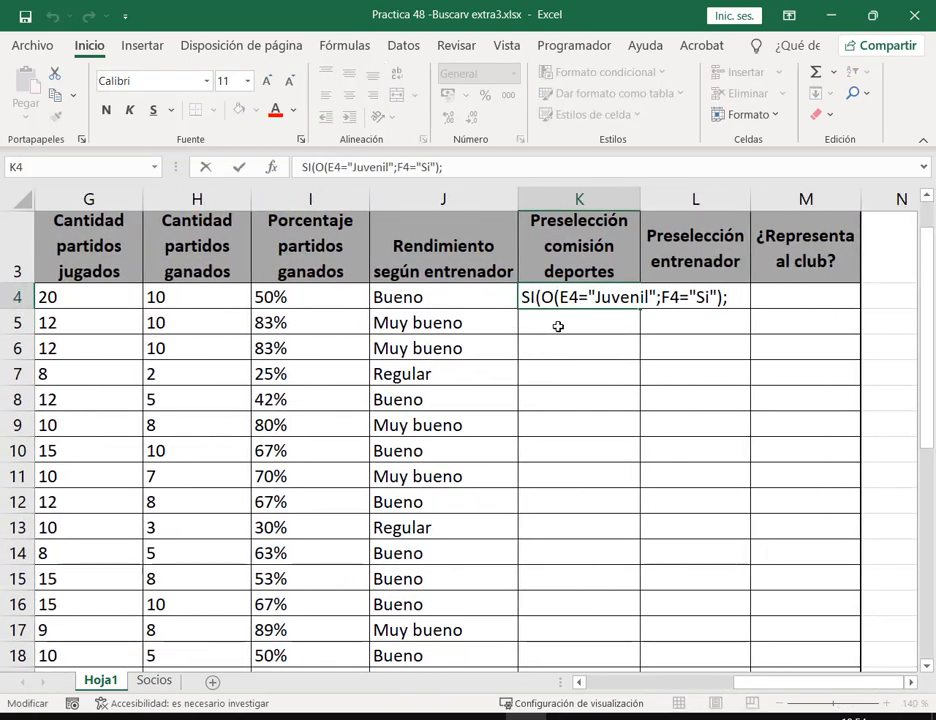
pyautogui.write('=')
pyautogui.press('End')
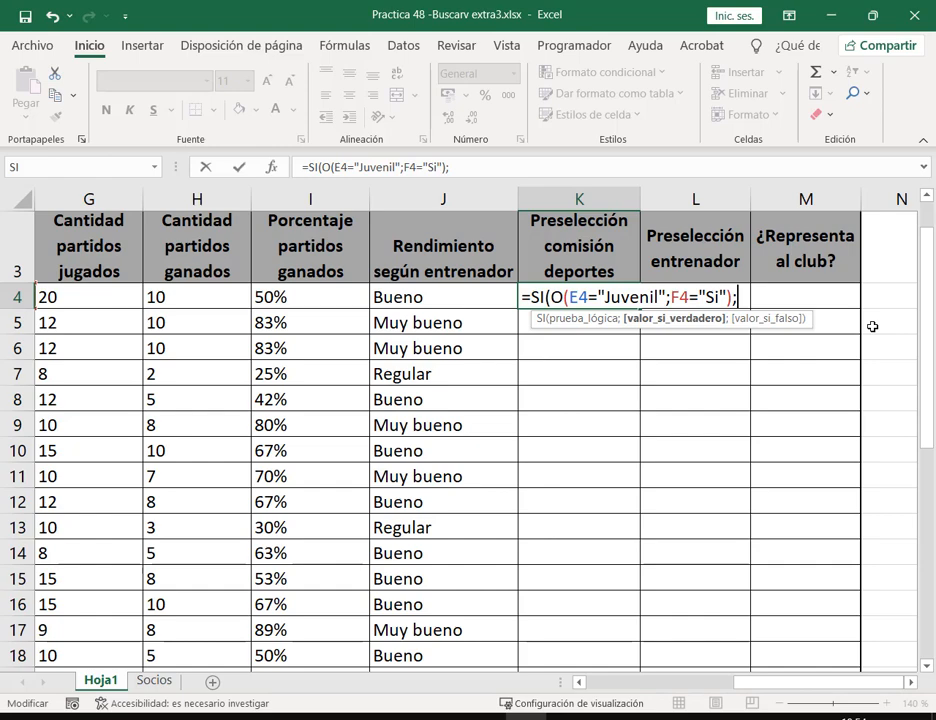
# Set "*" in quotation marks as the SI formula's value if true, followed by a semicolon
pyautogui.write('*')
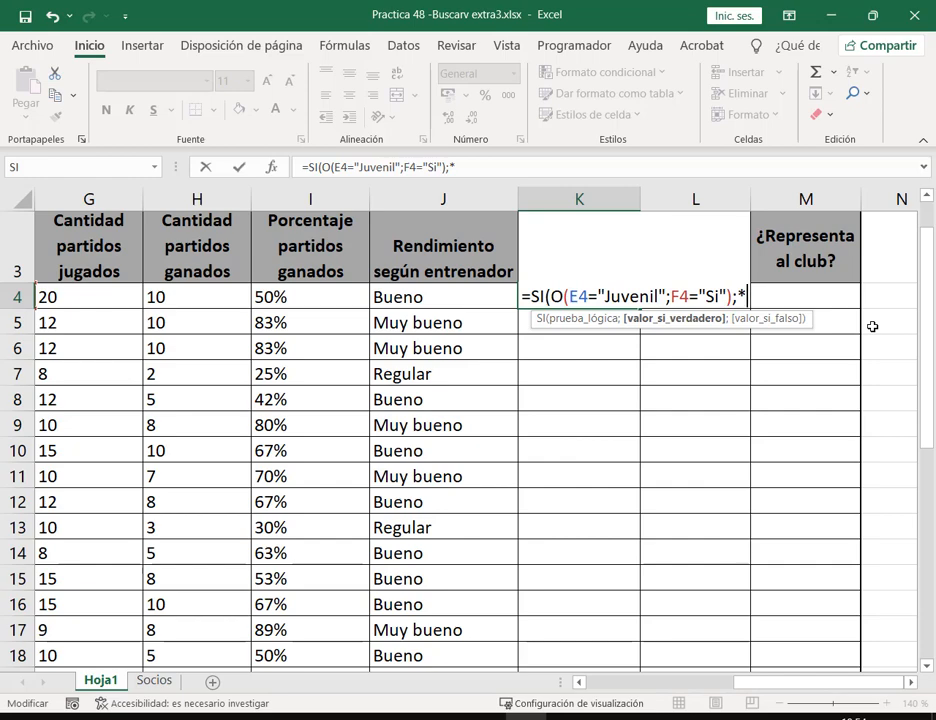
pyautogui.press('BackSpace')
pyautogui.write('"*')
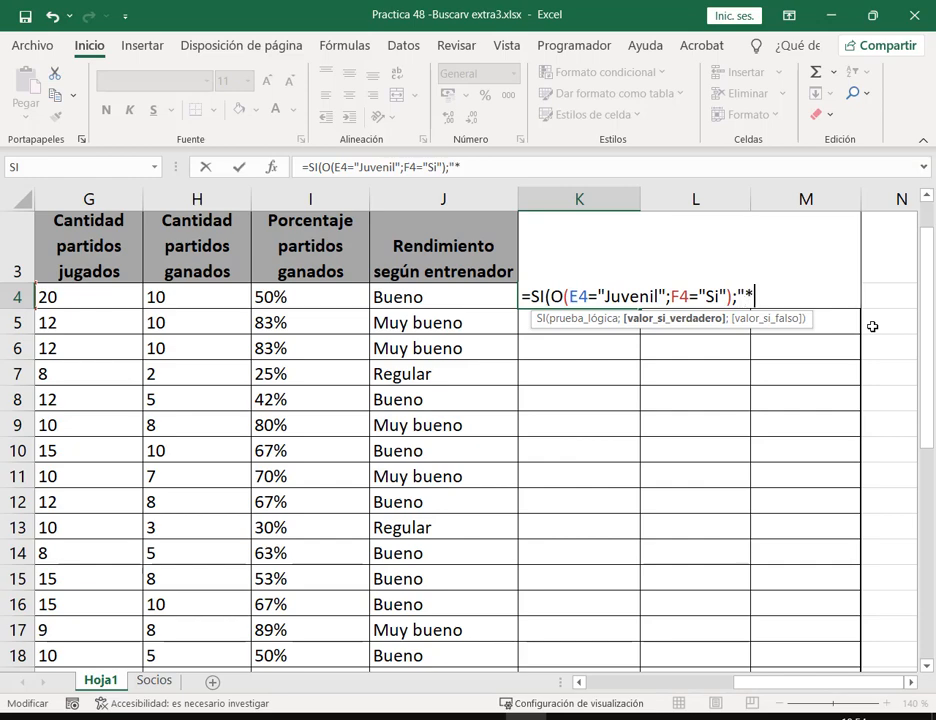
pyautogui.write('"')
pyautogui.write(';')
# Switch to the Notepad note and highlight "dejar celda en blanco." in its second line
pyautogui.hotkey('alt', 'Tab')
pyautogui.click(800, 448)
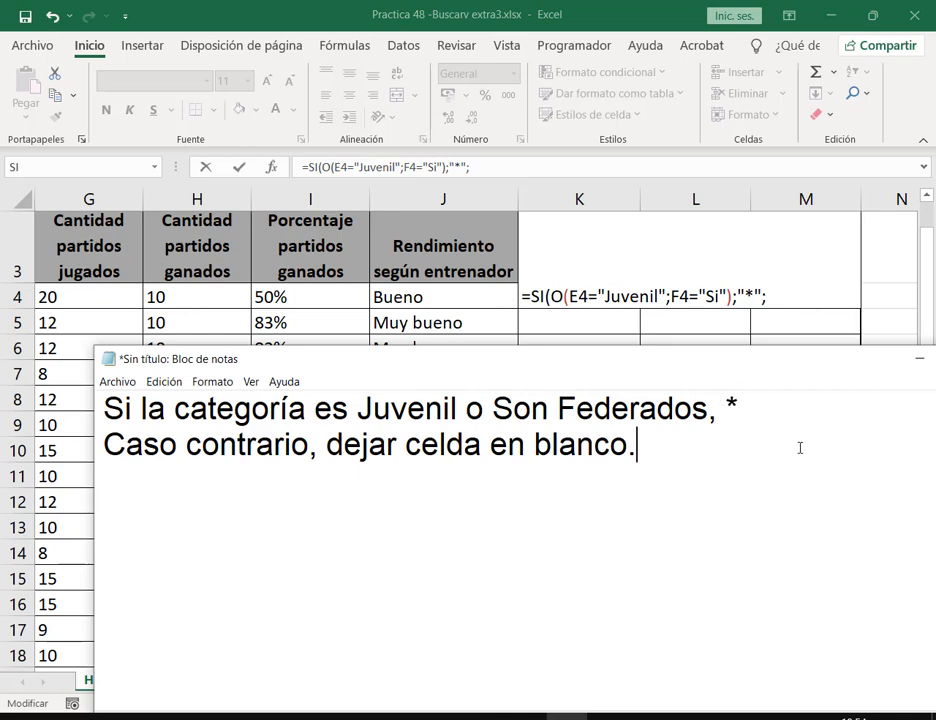
pyautogui.moveTo(327, 444); pyautogui.dragTo(666, 464)
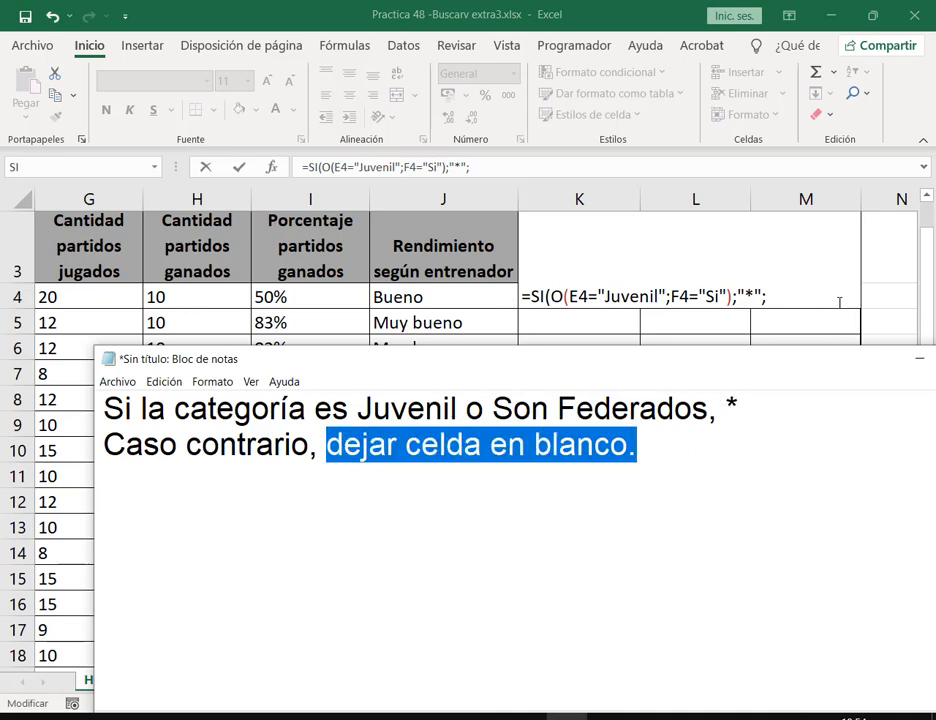
# Return to Excel, finish the K4 formula with "" as the value if false, and fill it down the Preselección comisión deportes column
pyautogui.hotkey('alt', 'Tab')
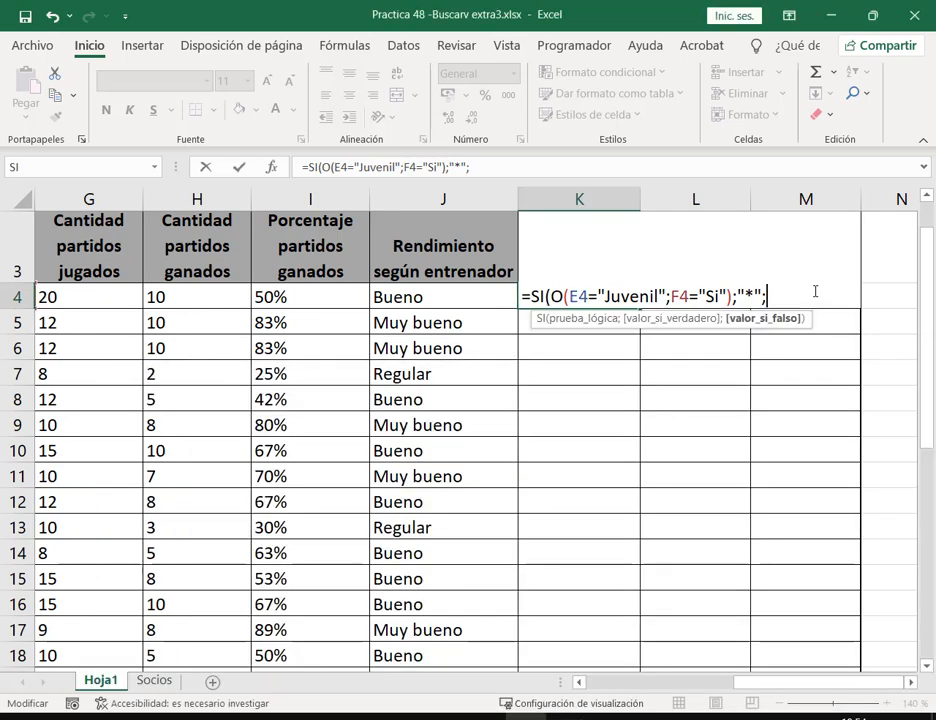
pyautogui.write('""')
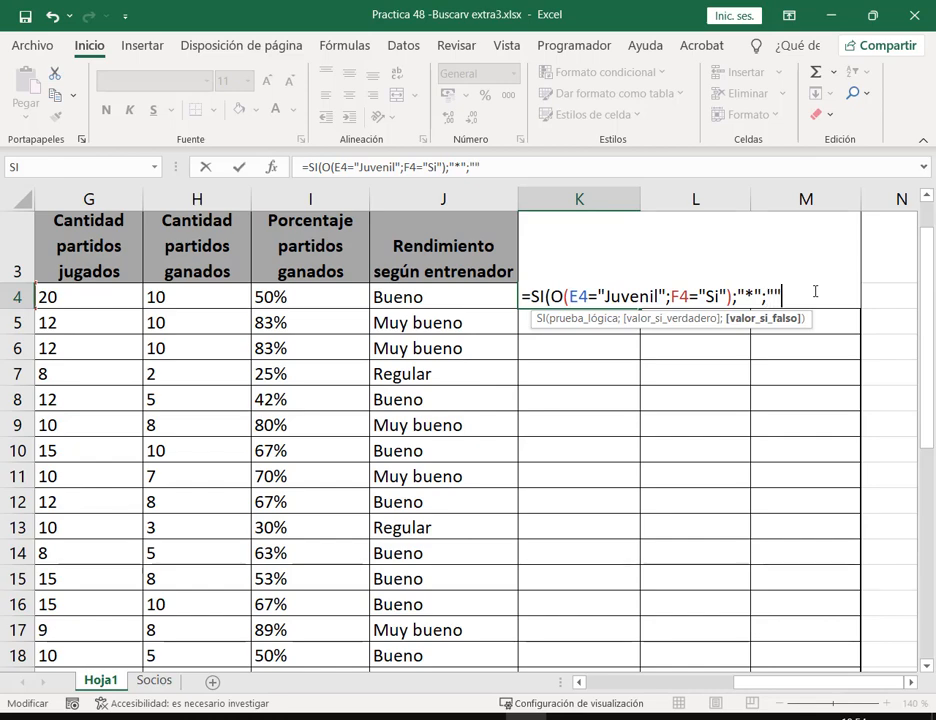
pyautogui.write(')')
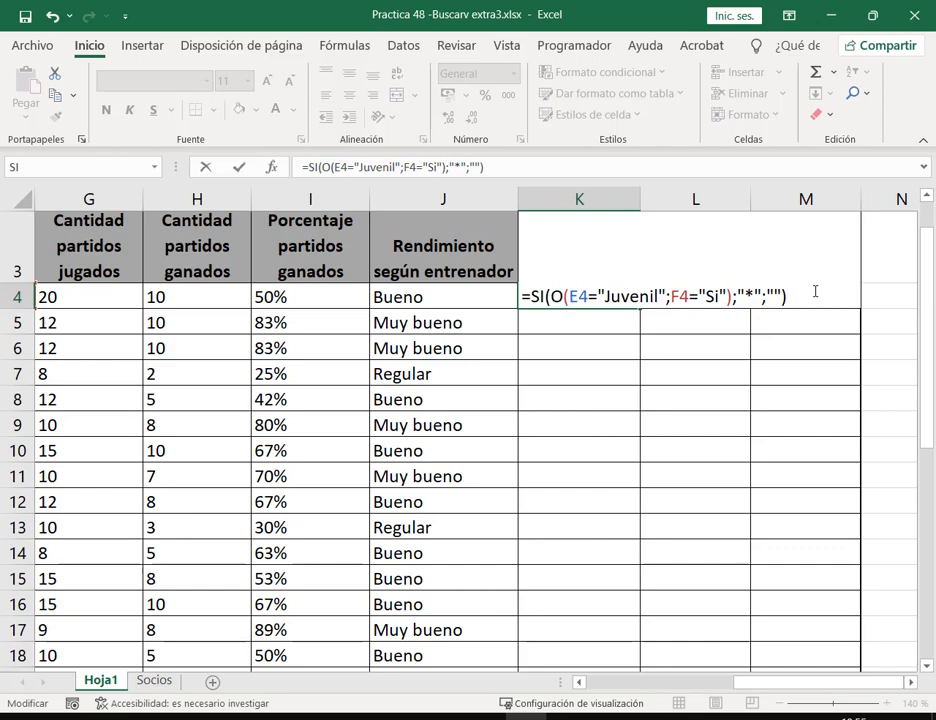
pyautogui.press('Return')
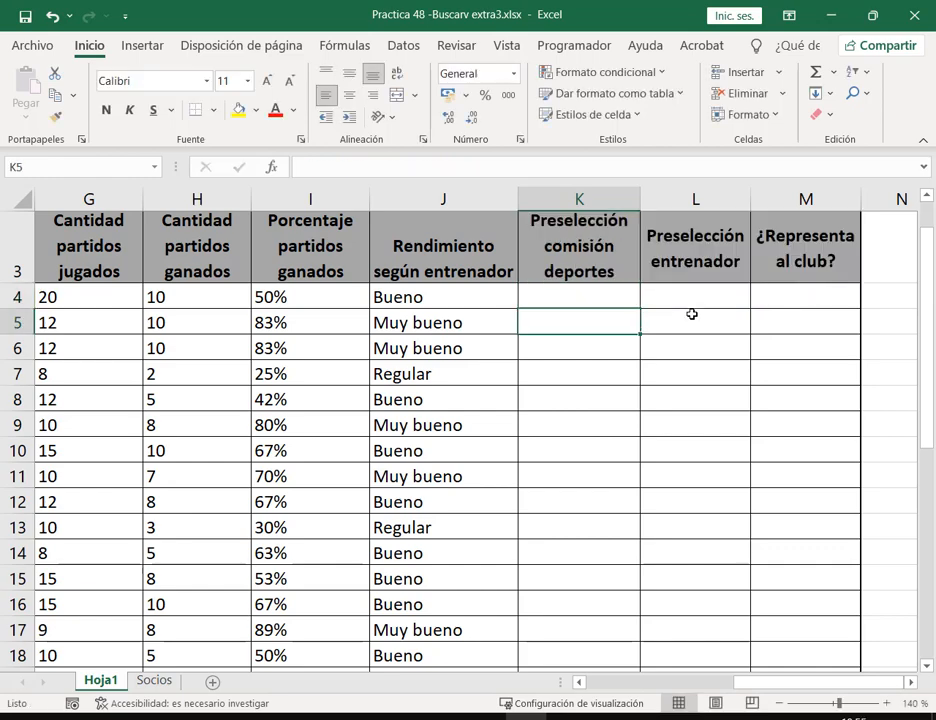
pyautogui.click(628, 303)
pyautogui.doubleClick(640, 311)
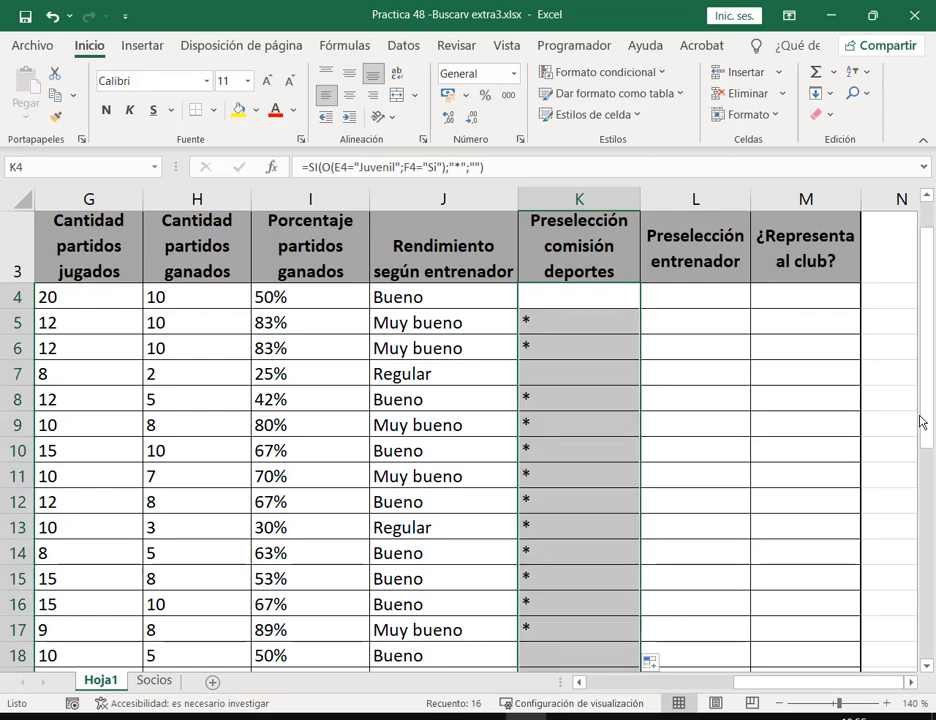
# Reopen the K4 formula to review its O conditions and both results, and close it without changes
pyautogui.click(539, 301)
pyautogui.doubleClick(579, 297)
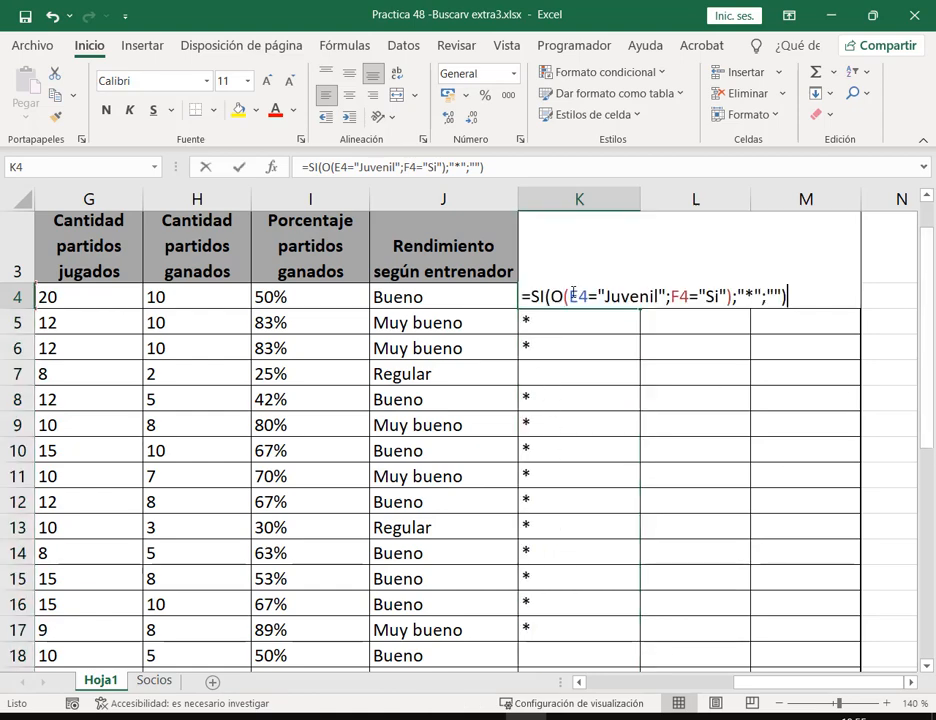
pyautogui.click(913, 682)
pyautogui.click(913, 682)
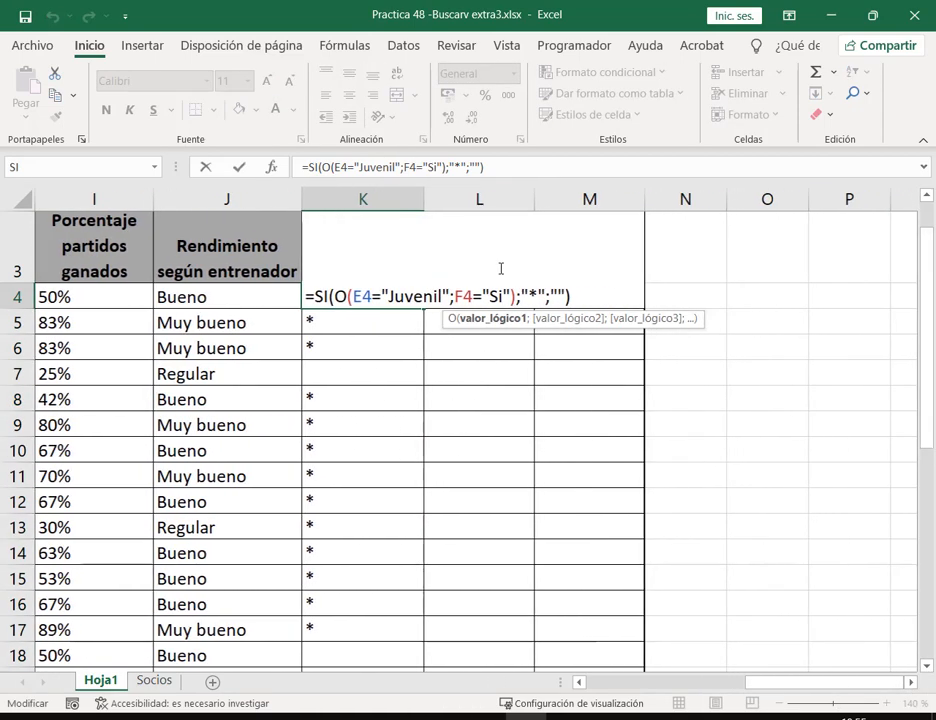
pyautogui.click(606, 297)
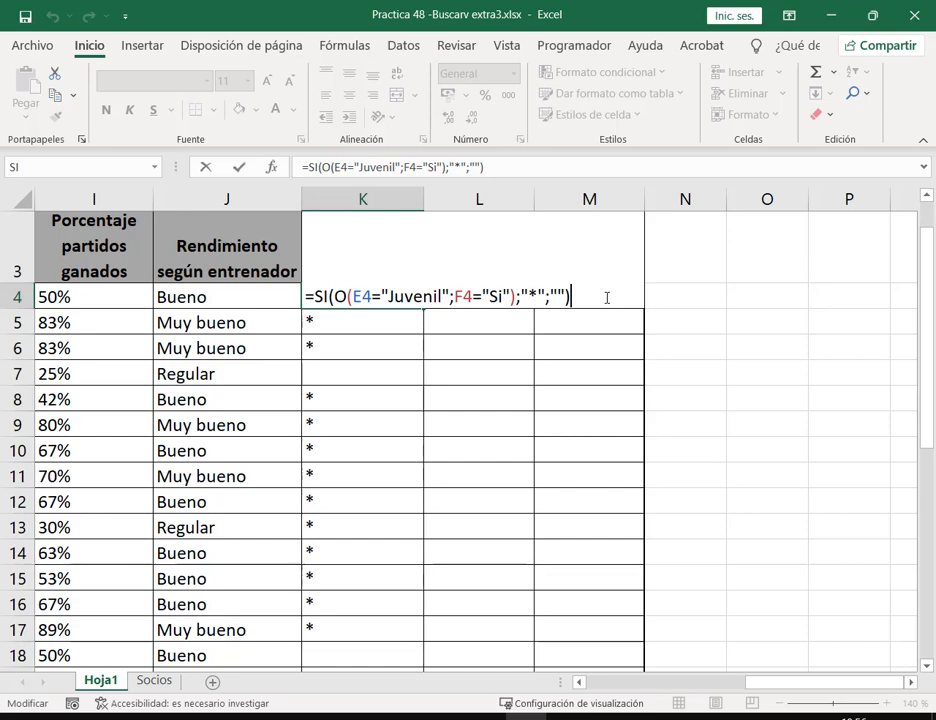
pyautogui.press('Return')
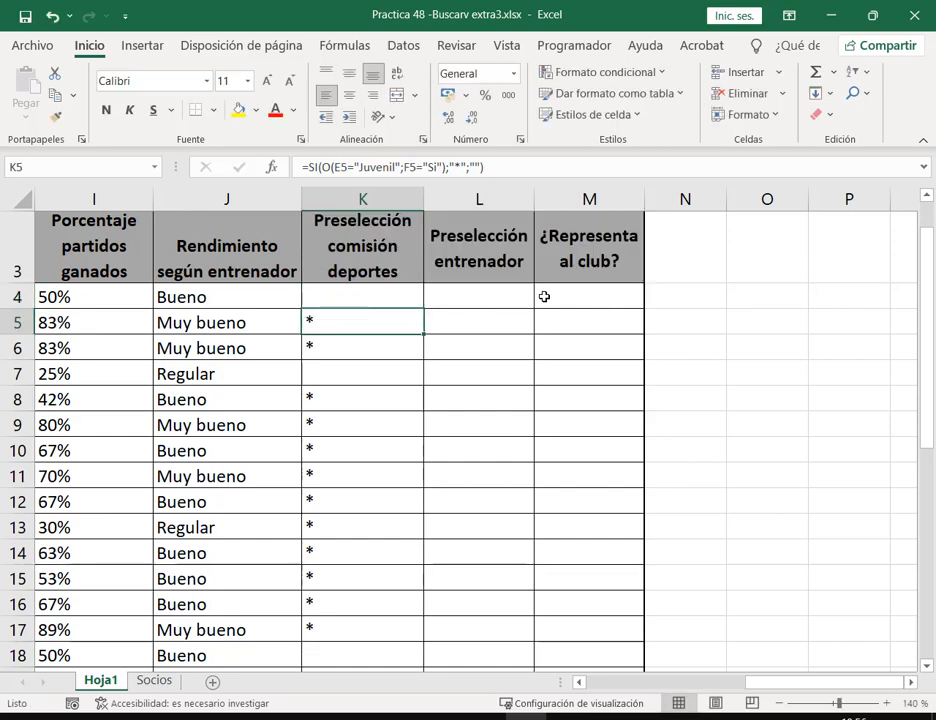
# Select L4 and reduce the sheet zoom to 110% to read instruction 8 below the table
pyautogui.click(430, 296)
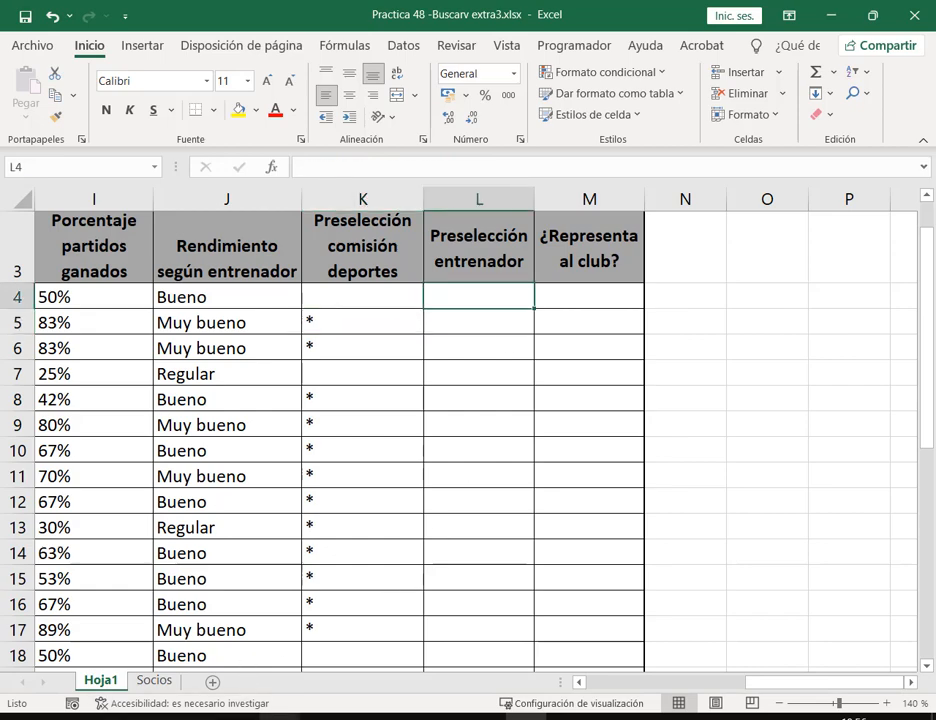
pyautogui.moveTo(280, 717)
pyautogui.click(163, 644)
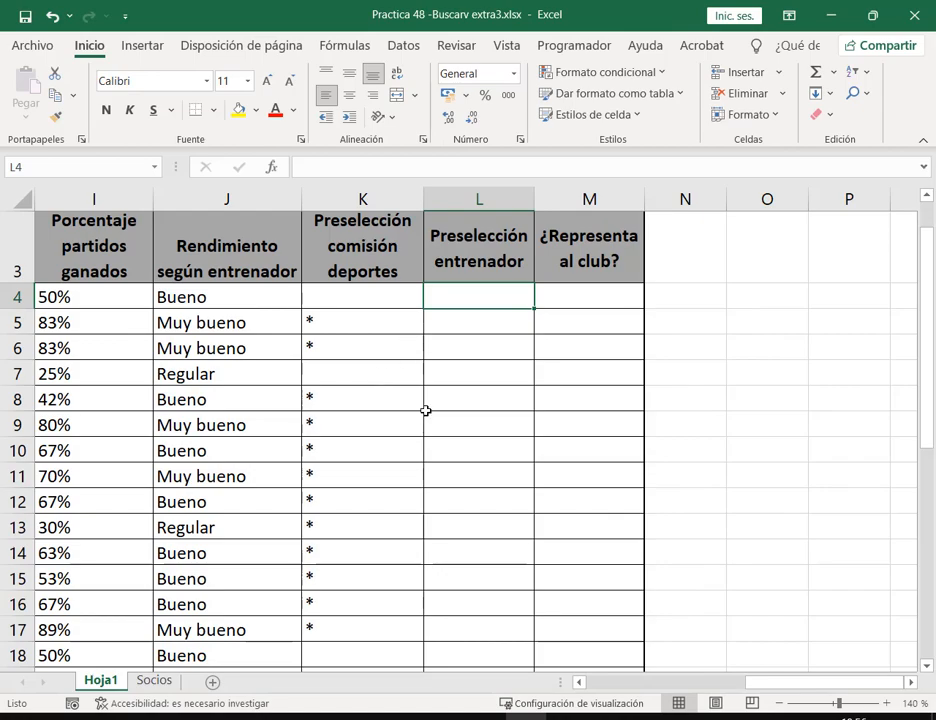
pyautogui.moveTo(736, 683); pyautogui.dragTo(600, 682)
pyautogui.scroll(-7, 215, 360)
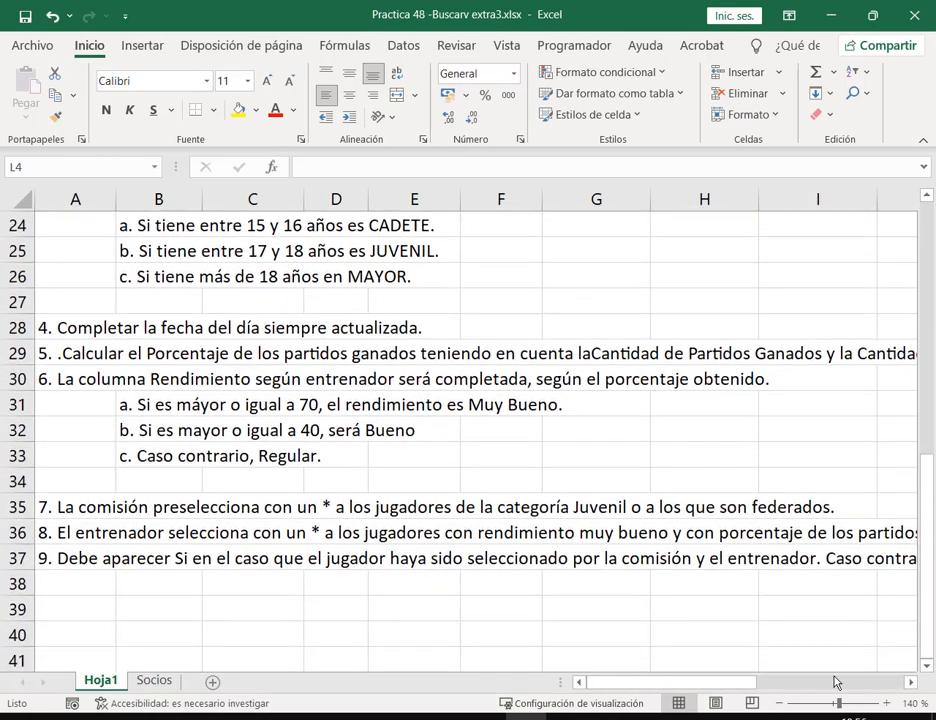
pyautogui.click(784, 704)
pyautogui.click(784, 704)
pyautogui.click(784, 704)
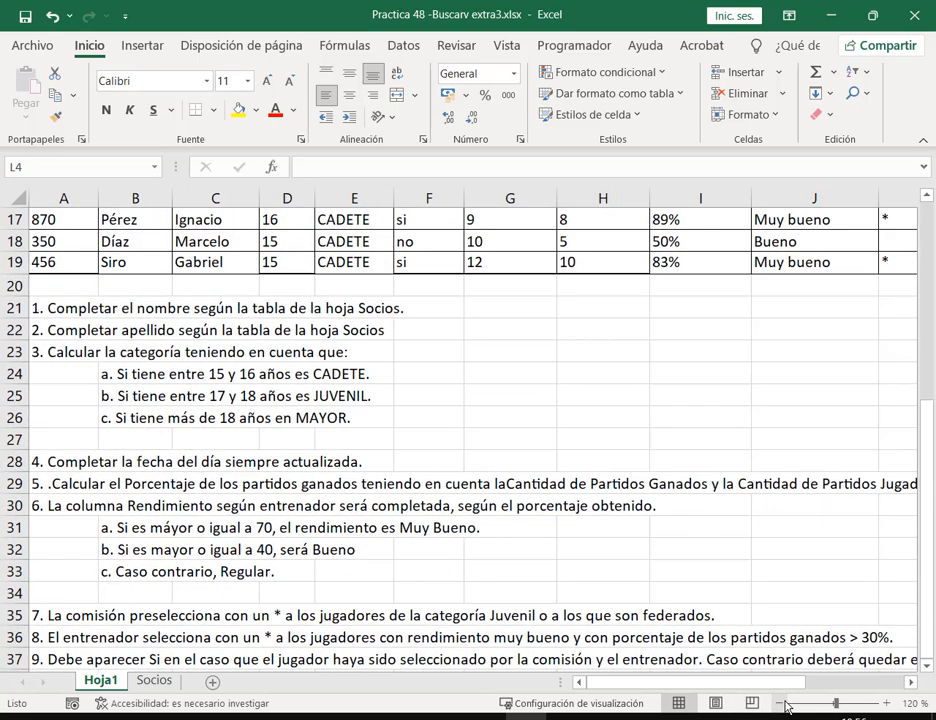
pyautogui.scroll(-1, 600, 600)
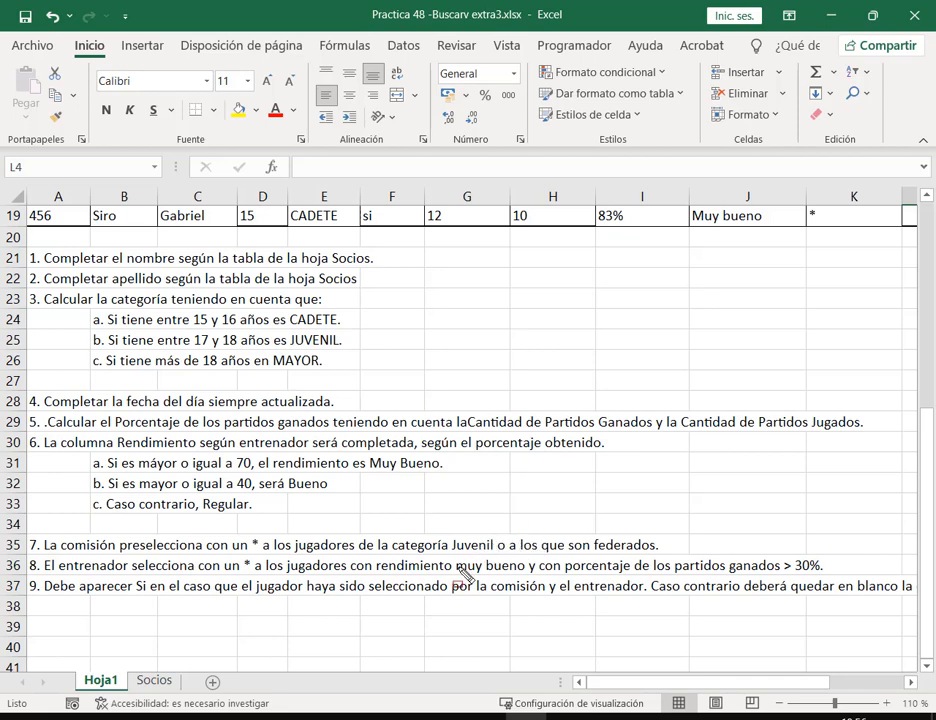
# Mark "muy bueno", the connecting "y" and "partidos ganados > 30%" in instruction 8 with temporary red annotations, and clear them
pyautogui.moveTo(456, 559); pyautogui.dragTo(526, 576)
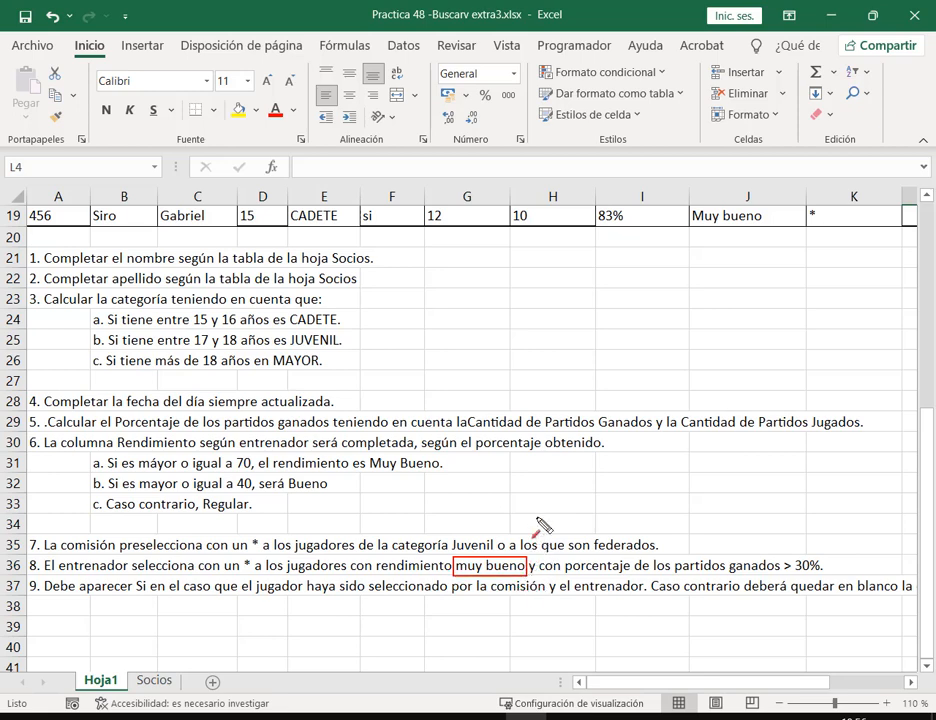
pyautogui.moveTo(537, 516); pyautogui.dragTo(532, 560)
pyautogui.moveTo(680, 556); pyautogui.dragTo(826, 579)
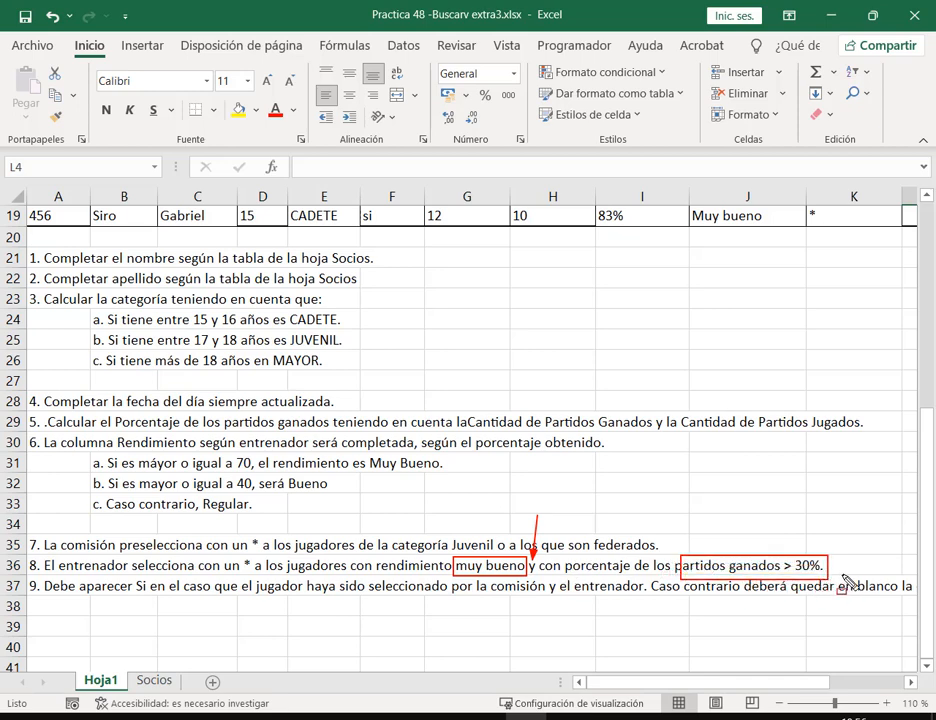
pyautogui.press('Escape')
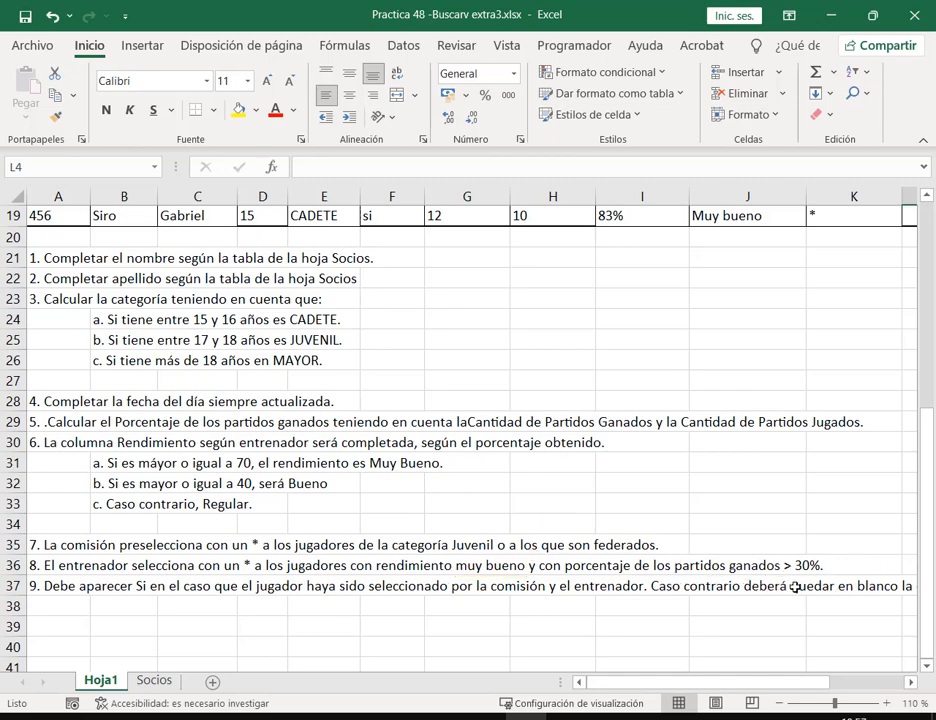
# Compare the "y" in instruction 8 with the "o" in instruction 7, marking "Juvenil o a los que son federados" with temporary annotations
pyautogui.scroll(1, 798, 587)
pyautogui.scroll(-1, 800, 530)
pyautogui.moveTo(522, 558); pyautogui.dragTo(539, 575)
pyautogui.moveTo(493, 537)
pyautogui.mouseDown()
pyautogui.moveTo(518, 560)
pyautogui.moveTo(508, 554)
pyautogui.mouseUp()
pyautogui.moveTo(447, 535)
pyautogui.mouseDown()
pyautogui.moveTo(604, 560)
pyautogui.moveTo(660, 556)
pyautogui.mouseUp()
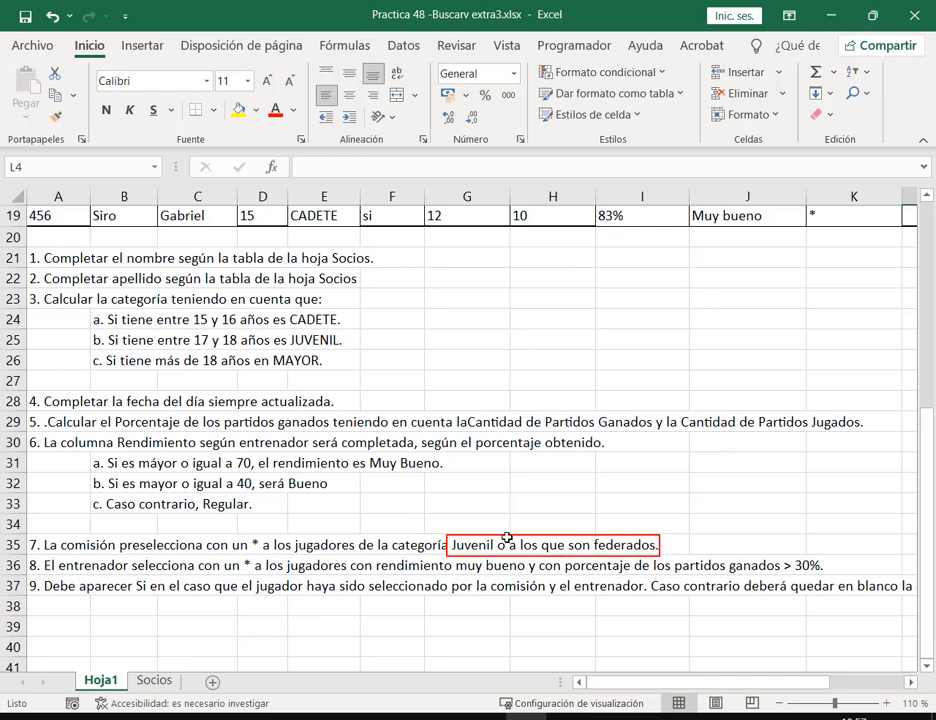
pyautogui.moveTo(507, 500)
pyautogui.mouseDown()
pyautogui.moveTo(507, 549)
pyautogui.moveTo(502, 540)
pyautogui.mouseUp()
pyautogui.press('Escape')
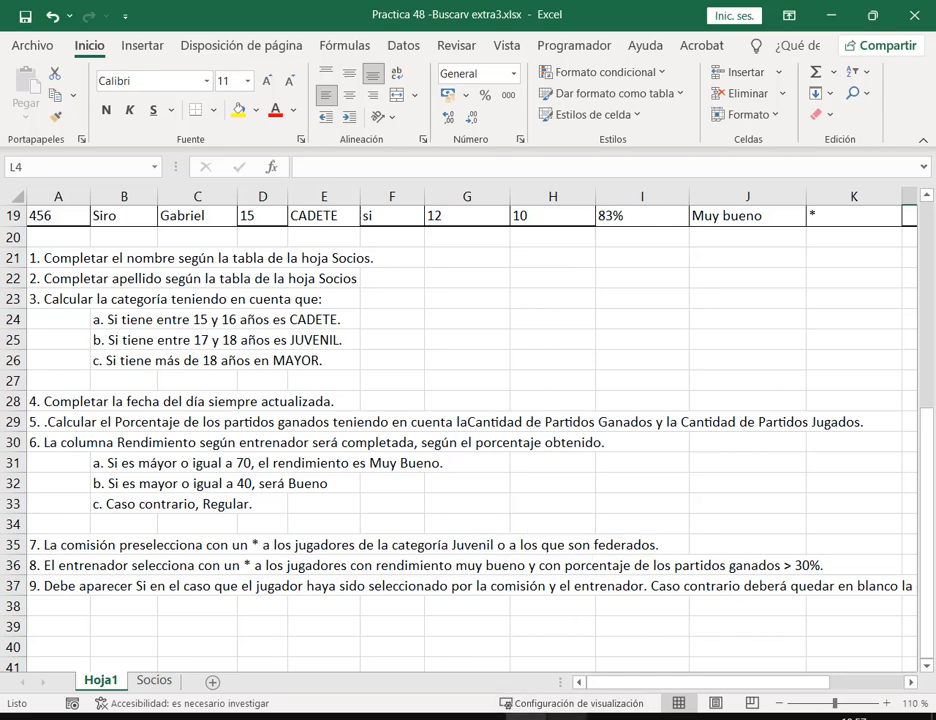
# Switch to Notepad and replace the note with "Si el rendimiento es muy bueno y el porcentaje es mayor que 30%, entonces *"
pyautogui.hotkey('alt', 'Tab')
pyautogui.hotkey('ctrl', 'a')
pyautogui.moveTo(353, 355); pyautogui.dragTo(313, 110)
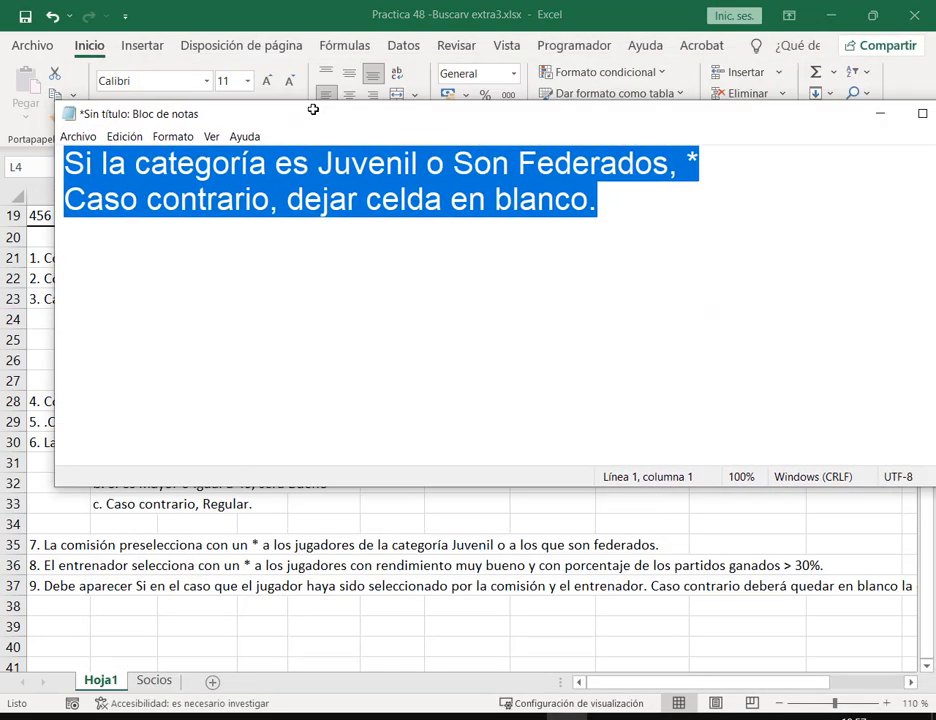
pyautogui.write('S')
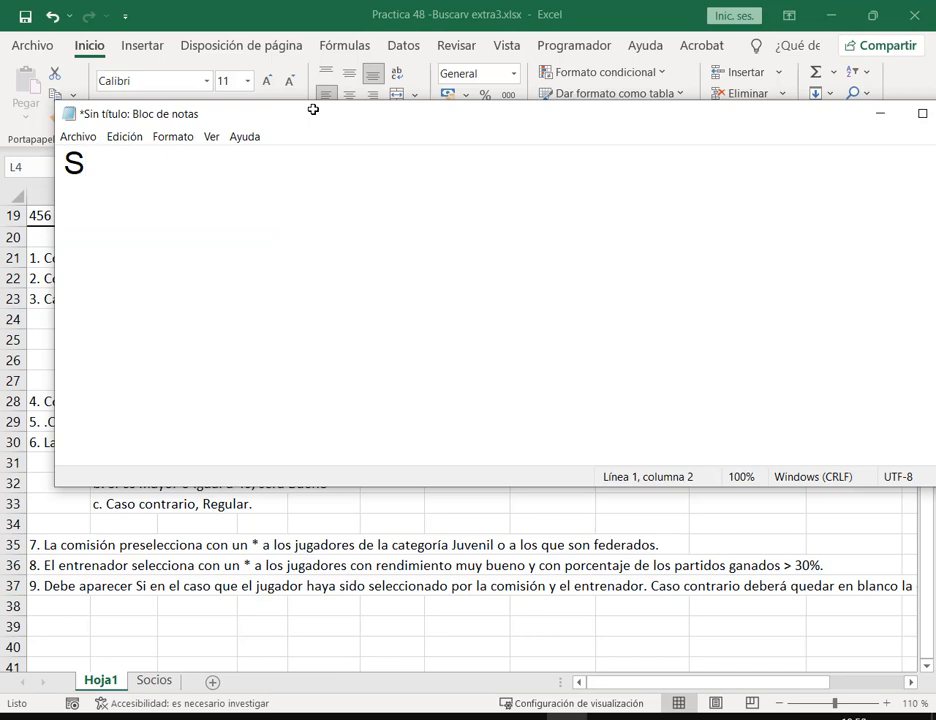
pyautogui.write('i el re')
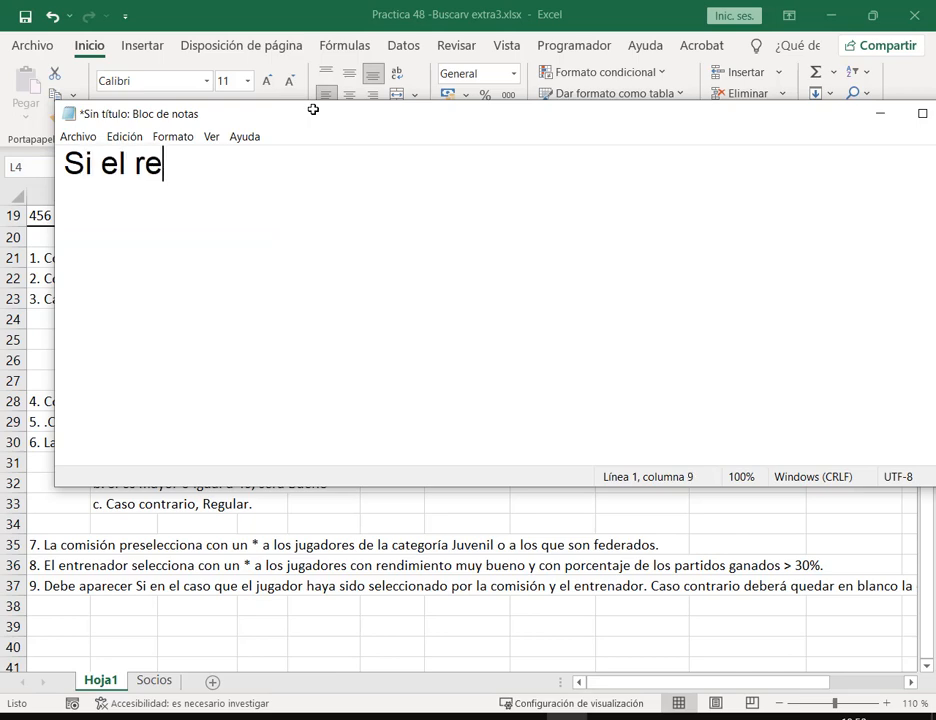
pyautogui.write('ndimiento es m')
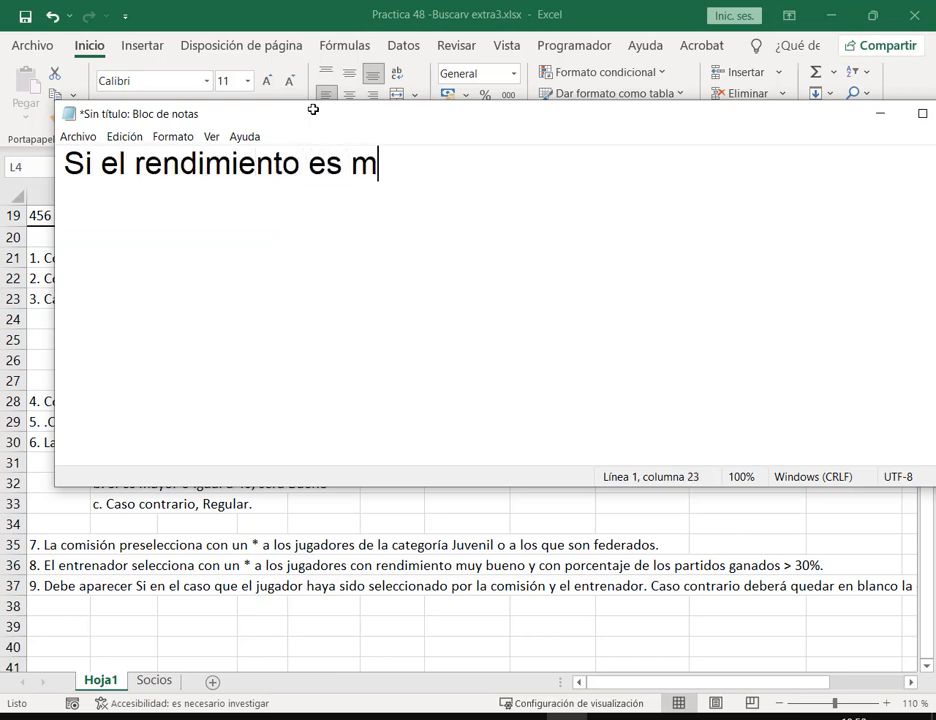
pyautogui.write('uy bueno y e')
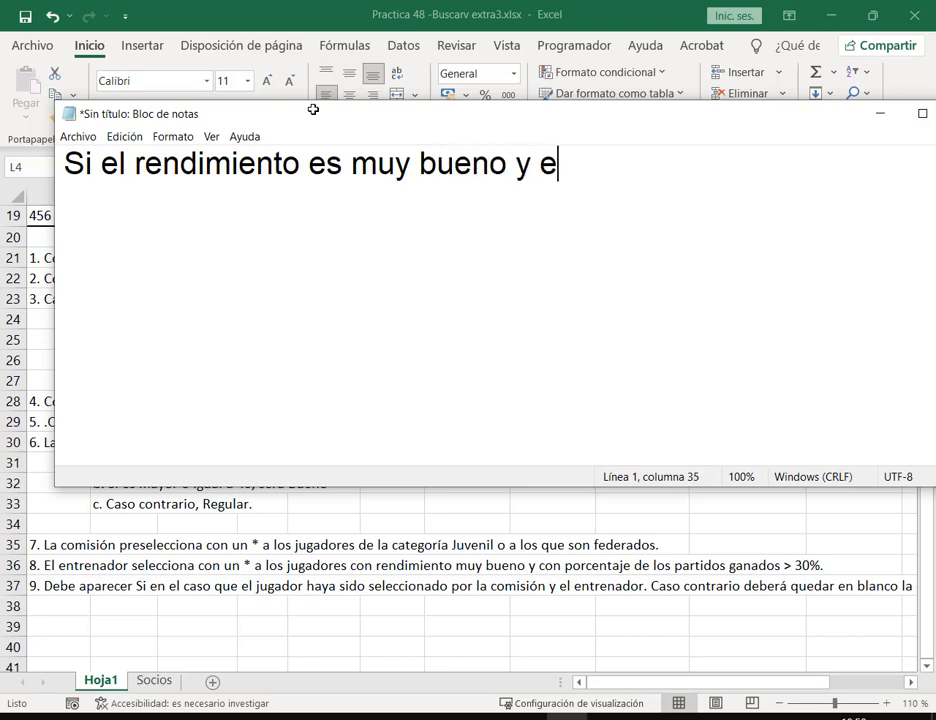
pyautogui.write('l porcentaj')
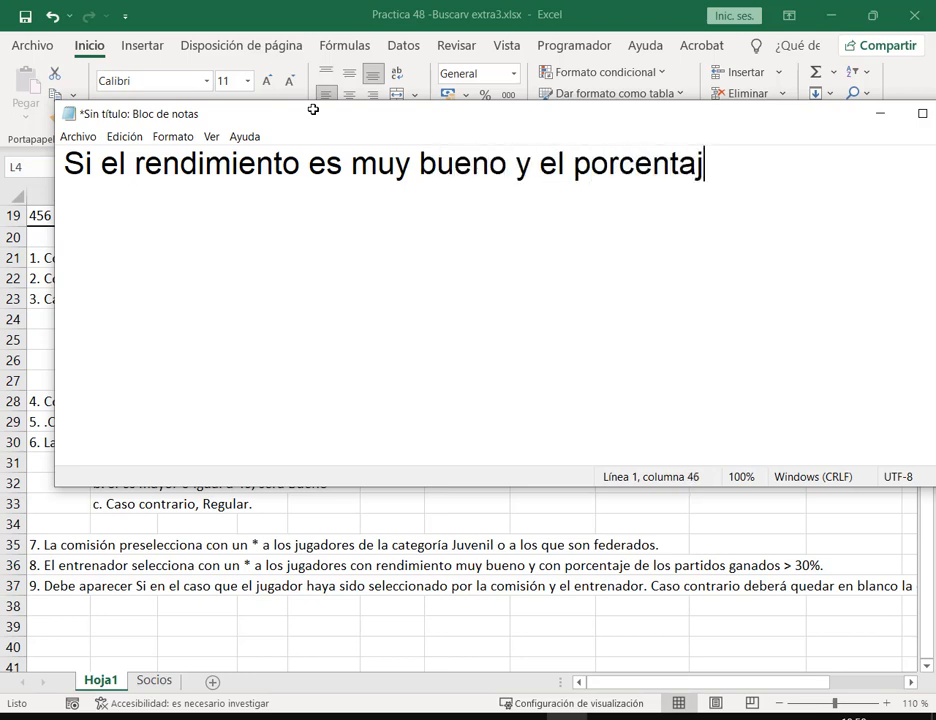
pyautogui.write('e es may')
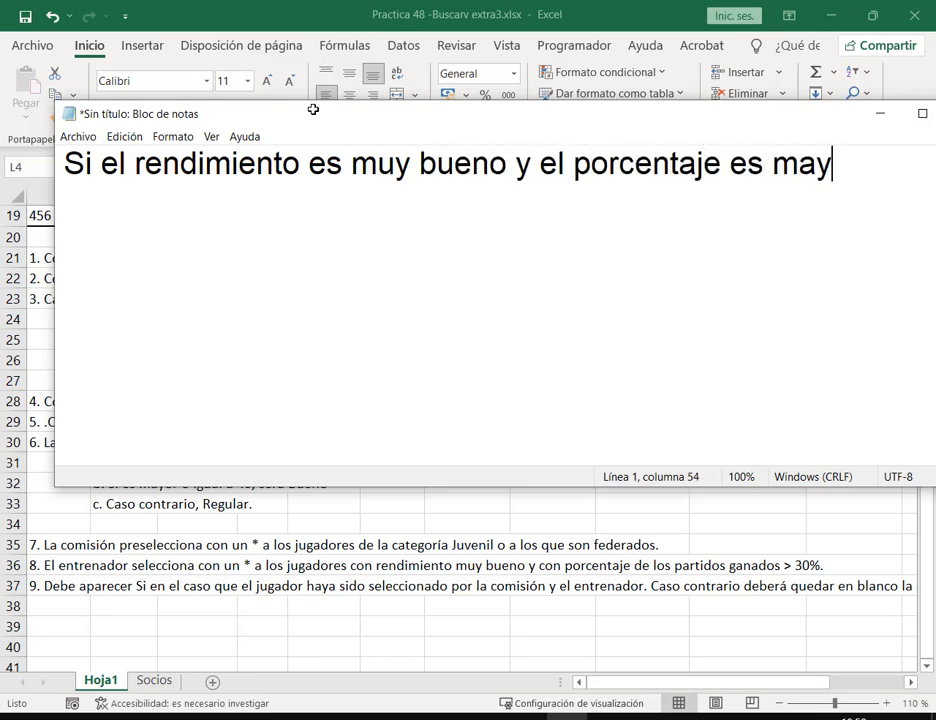
pyautogui.write('or que ')
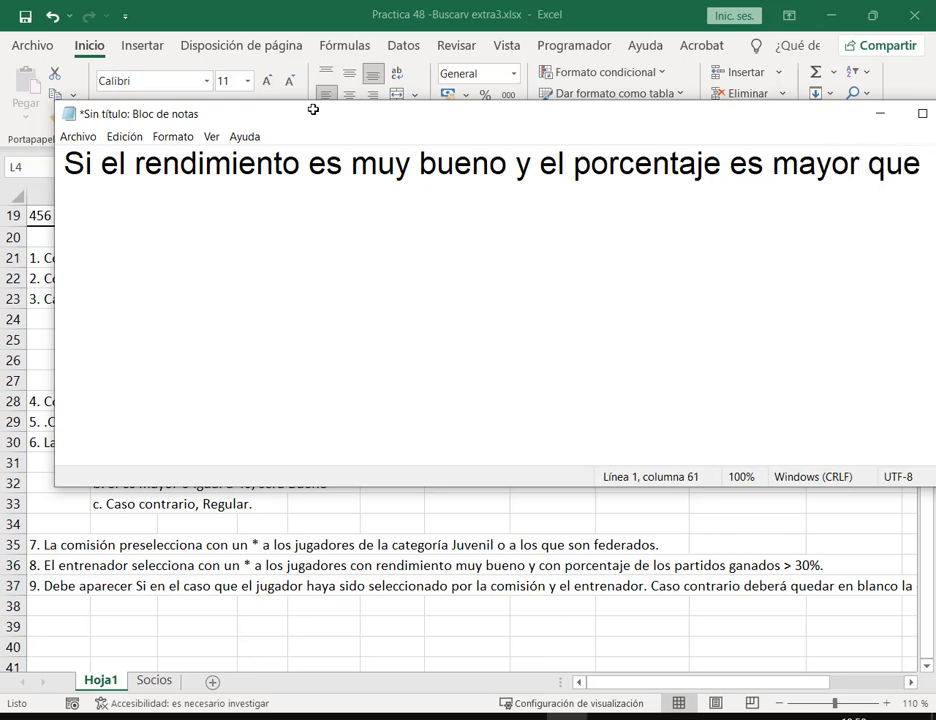
pyautogui.write('30%')
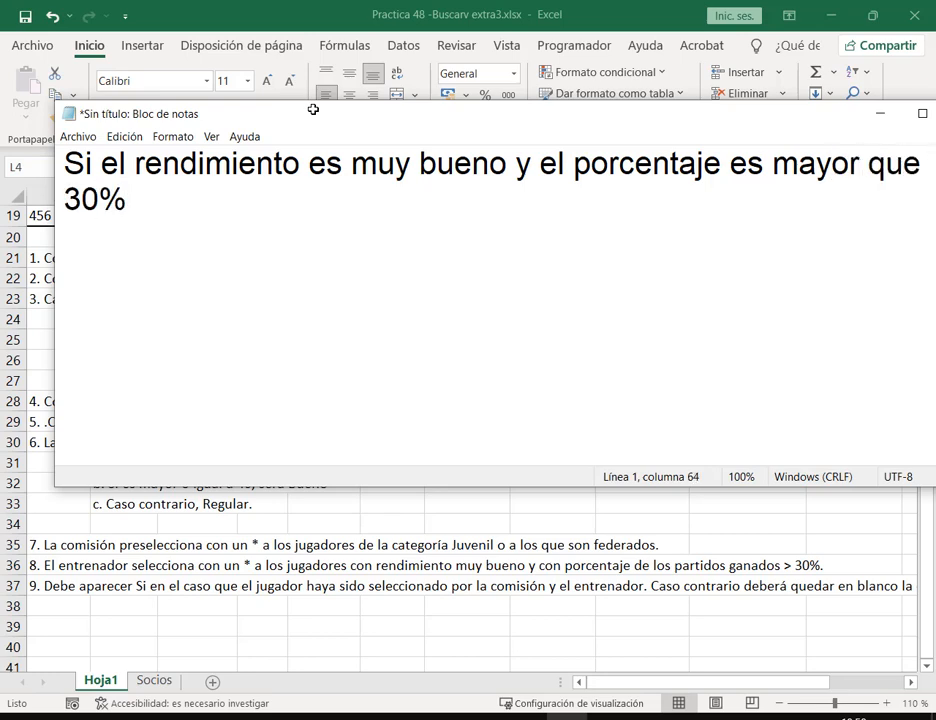
pyautogui.write(', entonces *')
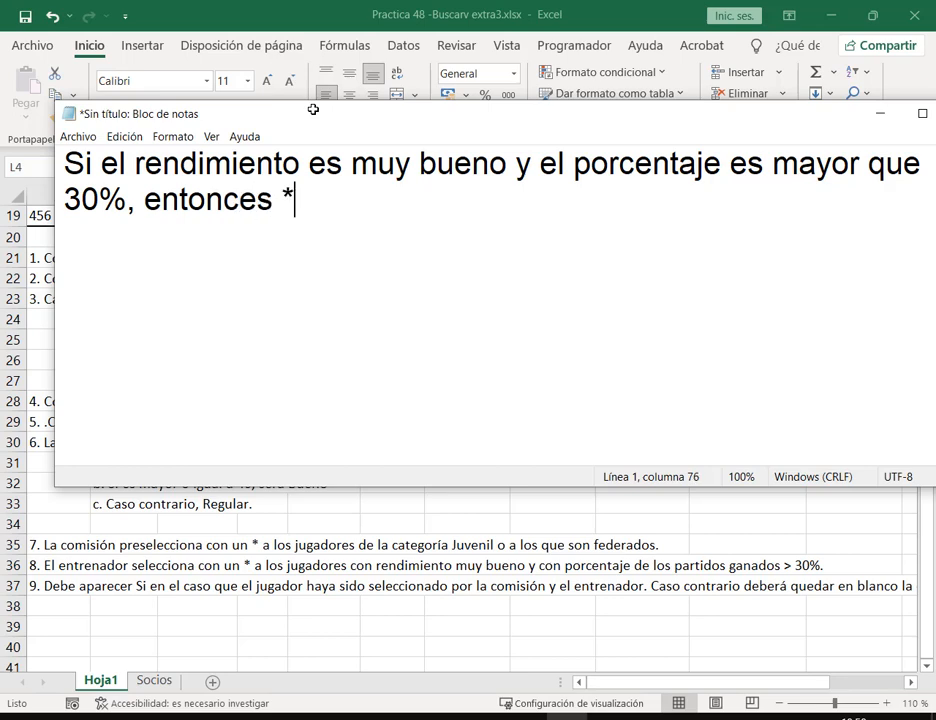
# Add a second line to the note reading "Caso contrario, dejamos la celda en blanco"
pyautogui.press('Return')
pyautogui.write('C')
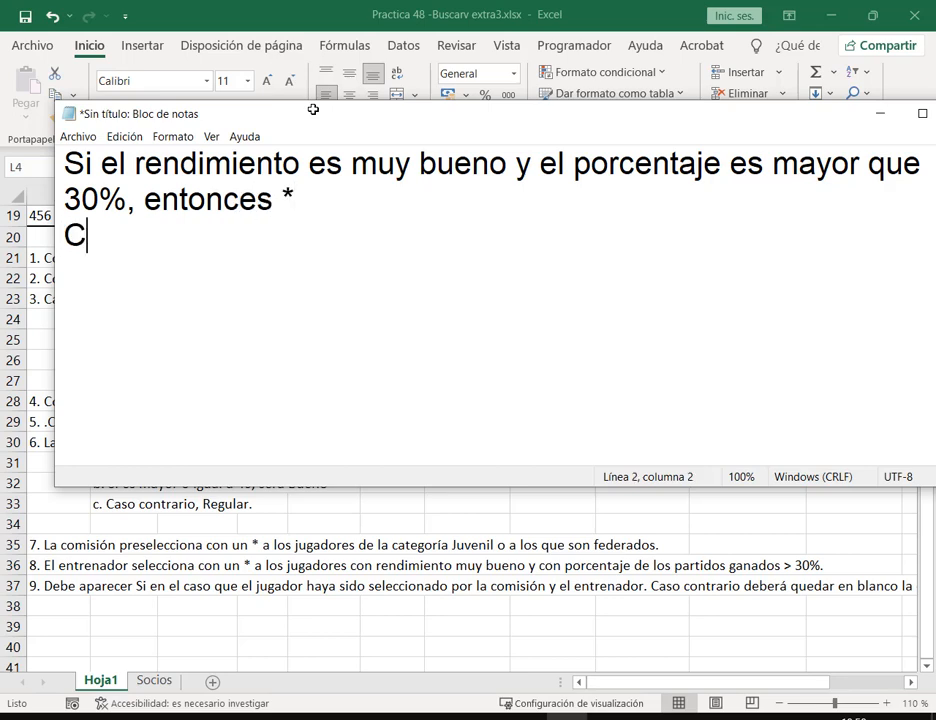
pyautogui.write('aso contrario, ')
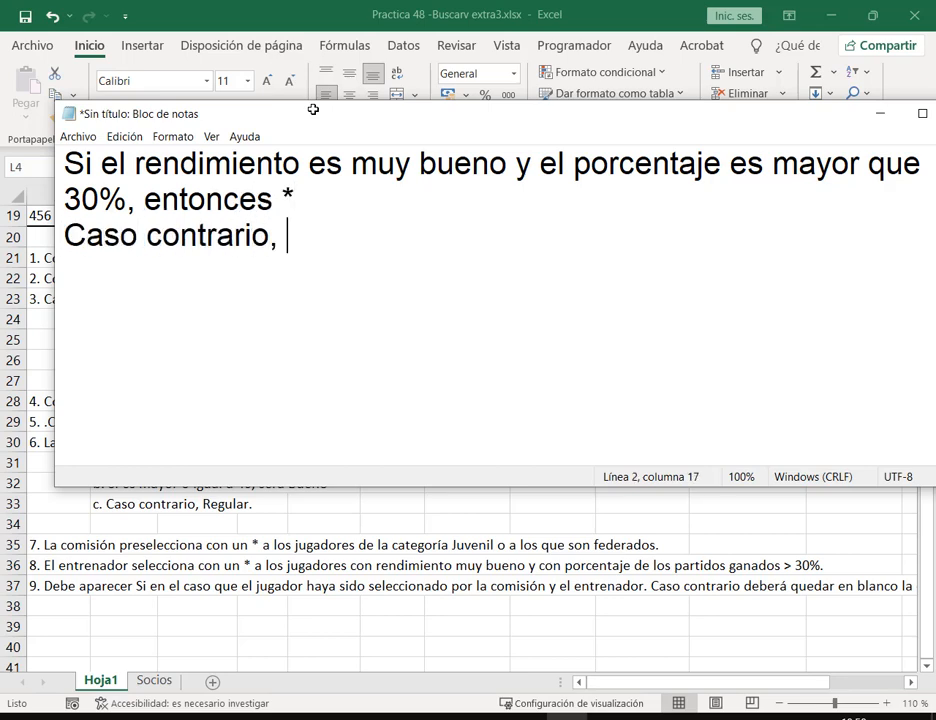
pyautogui.write('de')
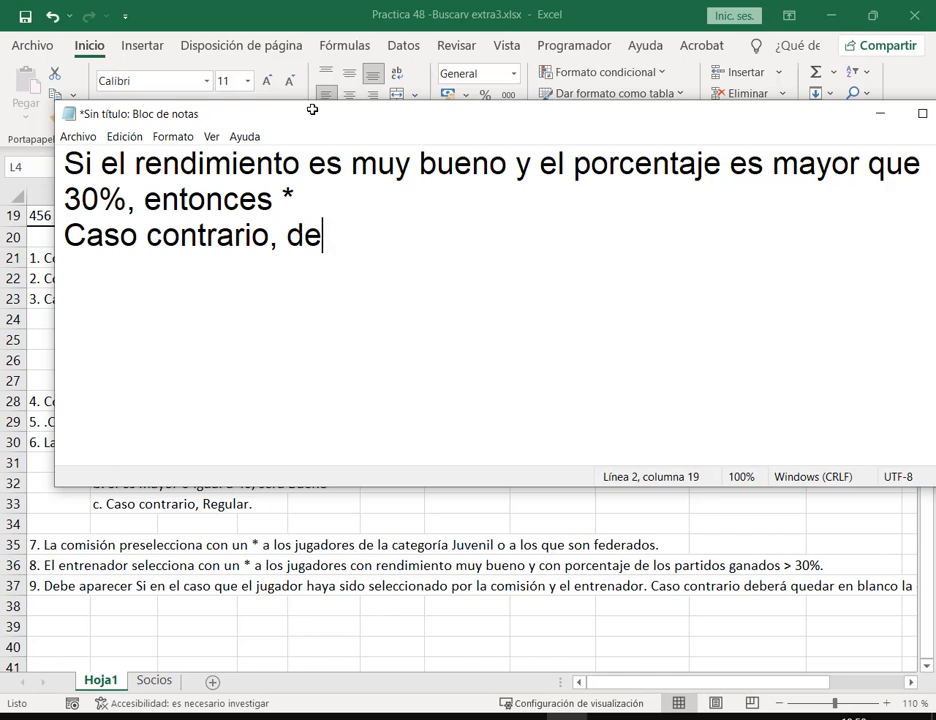
pyautogui.write('jamos la celda en blanco')
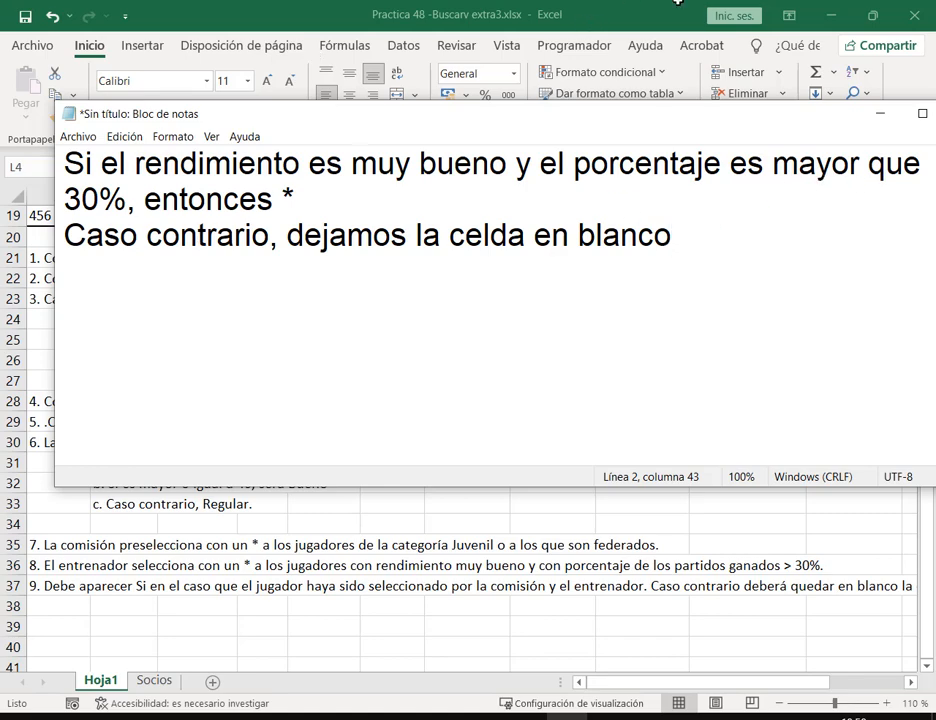
# Switch to Excel and start the L4 formula with the performance condition =SI(Y(J4="Muy bueno"; under Preselección entrenador
pyautogui.hotkey('alt', 'Tab')
pyautogui.scroll(6, 771, 579)
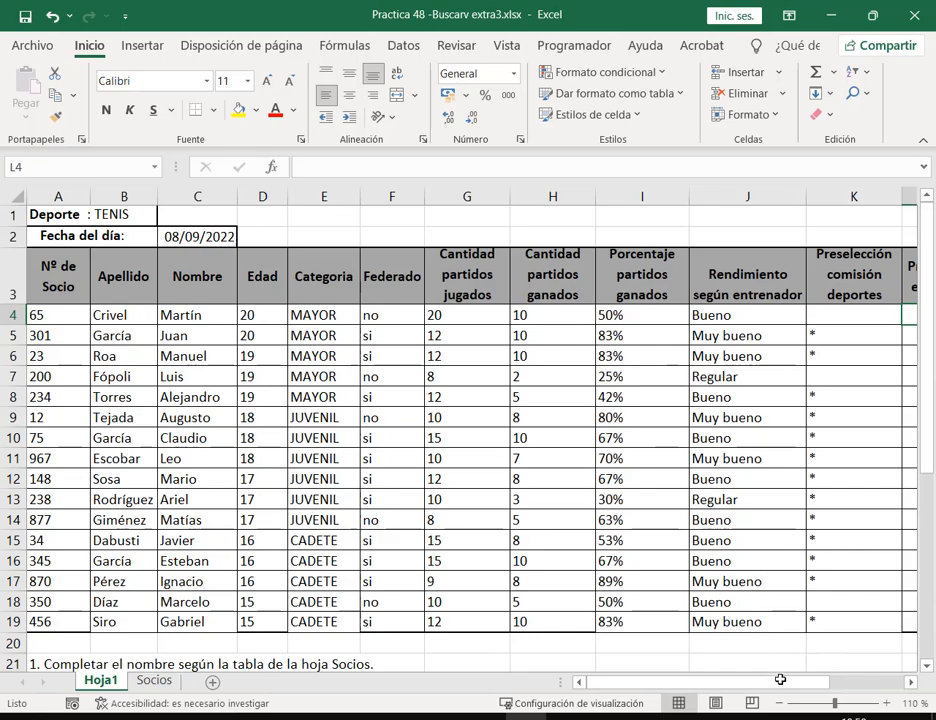
pyautogui.moveTo(780, 682); pyautogui.dragTo(904, 688)
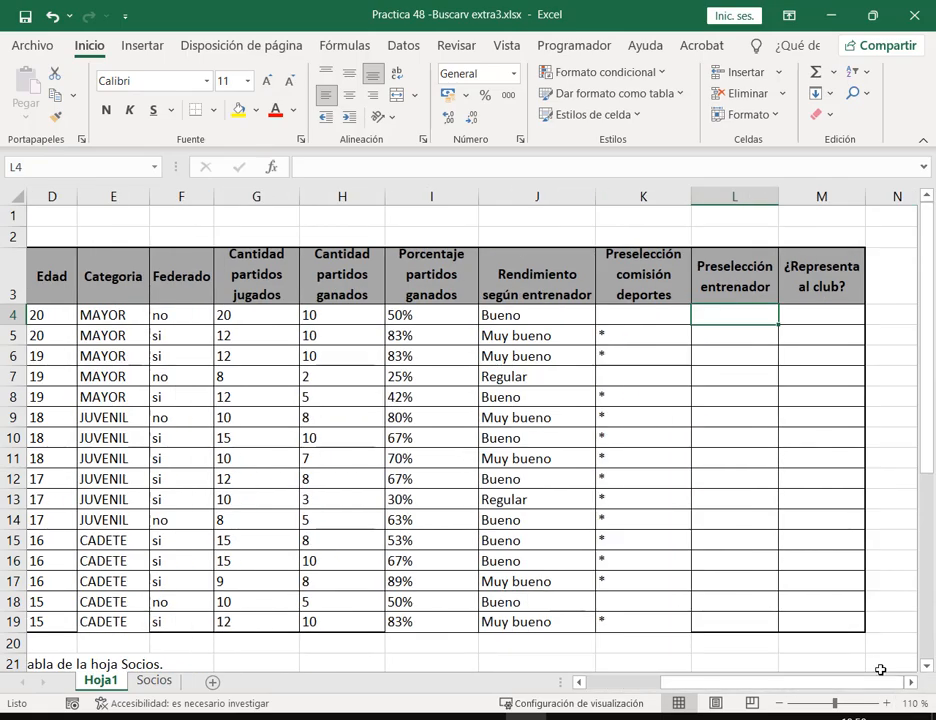
pyautogui.click(887, 703)
pyautogui.click(887, 703)
pyautogui.click(887, 703)
pyautogui.click(887, 703)
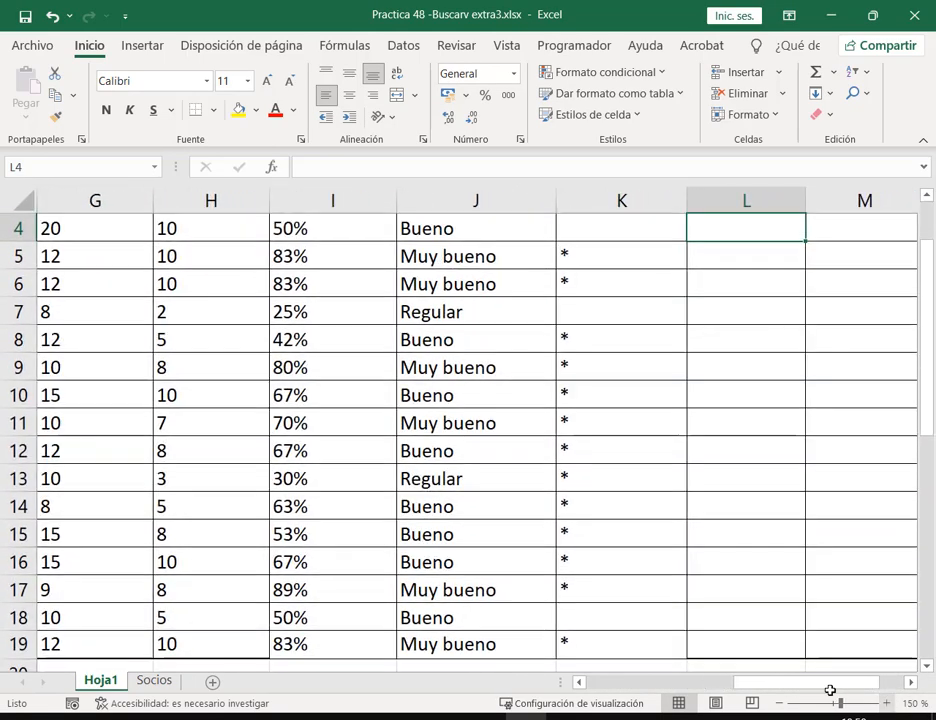
pyautogui.moveTo(830, 682); pyautogui.dragTo(859, 681)
pyautogui.scroll(1, 659, 533)
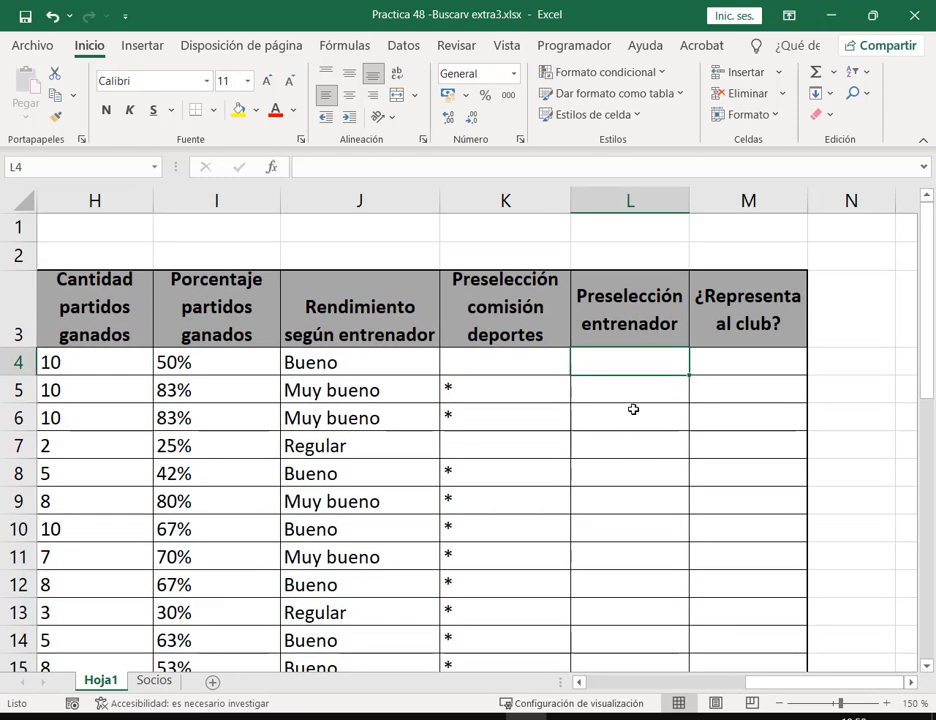
pyautogui.write('=SI')
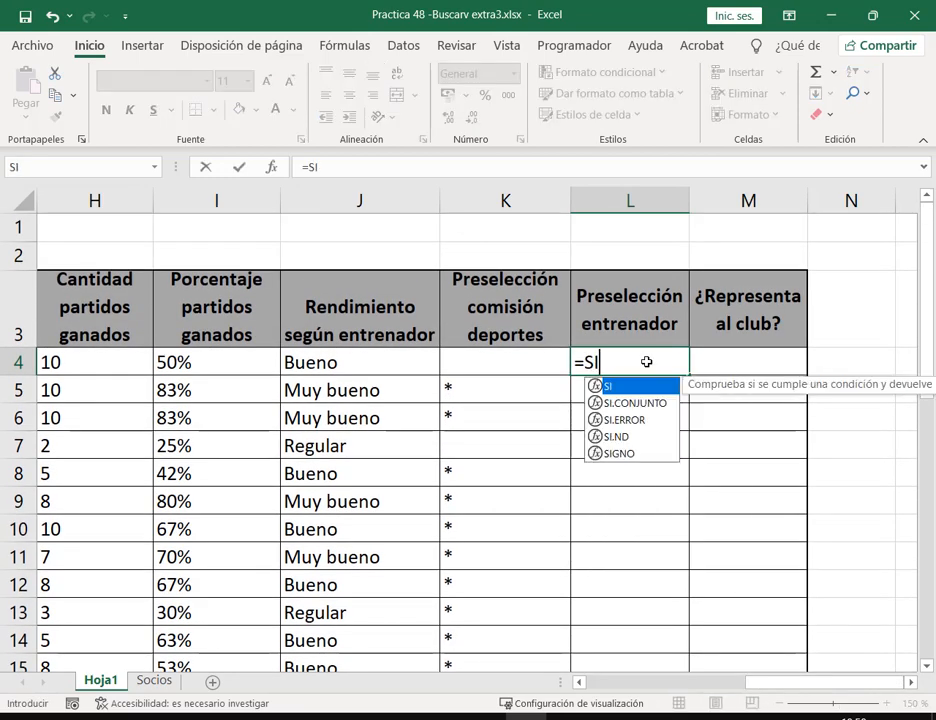
pyautogui.write('(Y(')
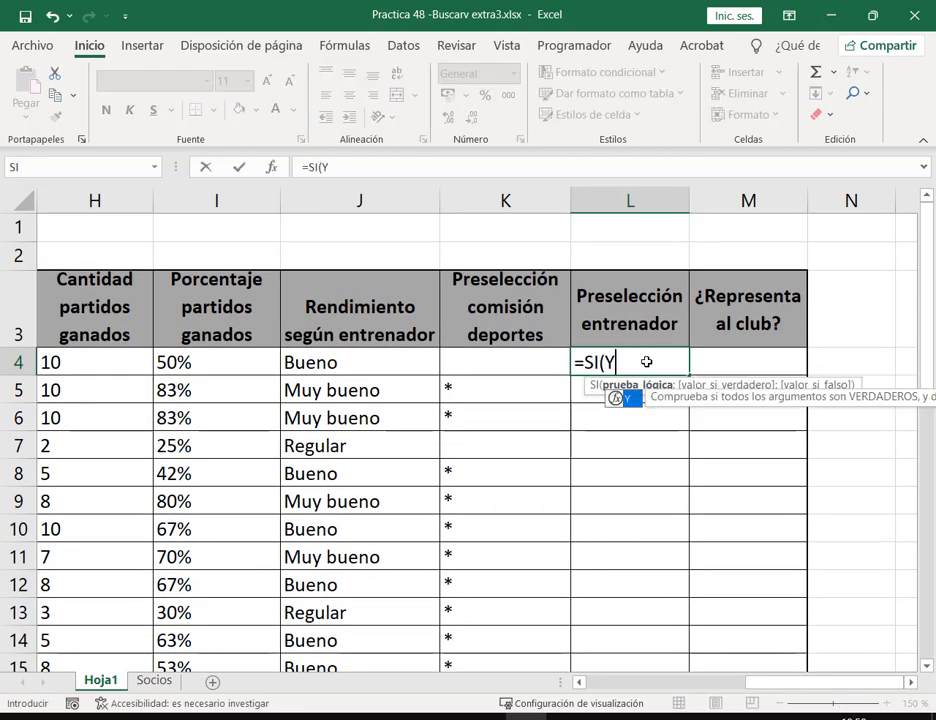
pyautogui.click(292, 361)
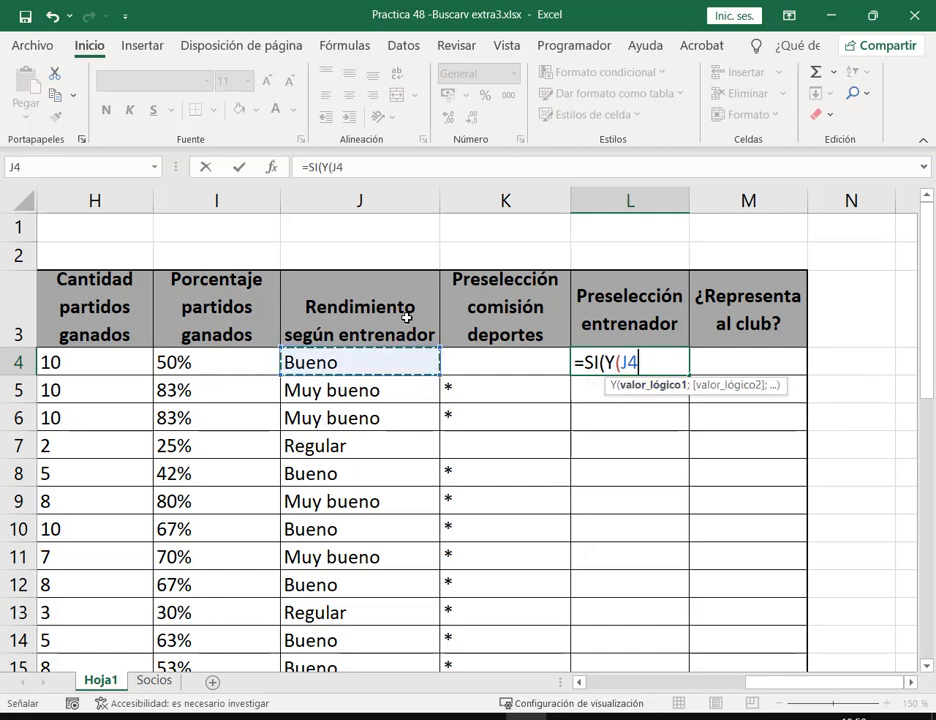
pyautogui.write('="M')
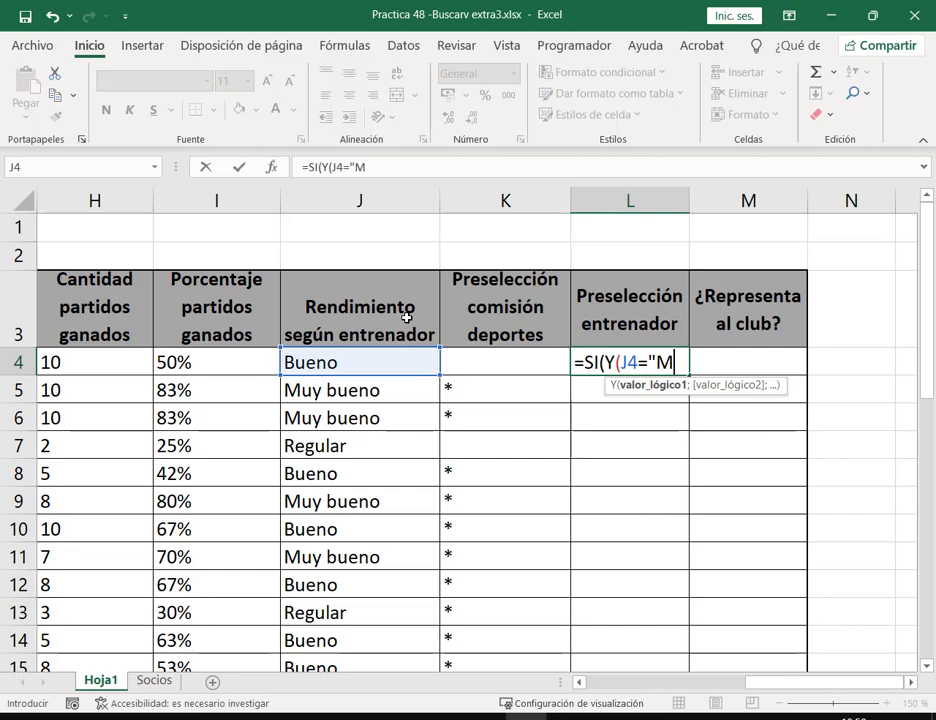
pyautogui.write('uy bueno";')
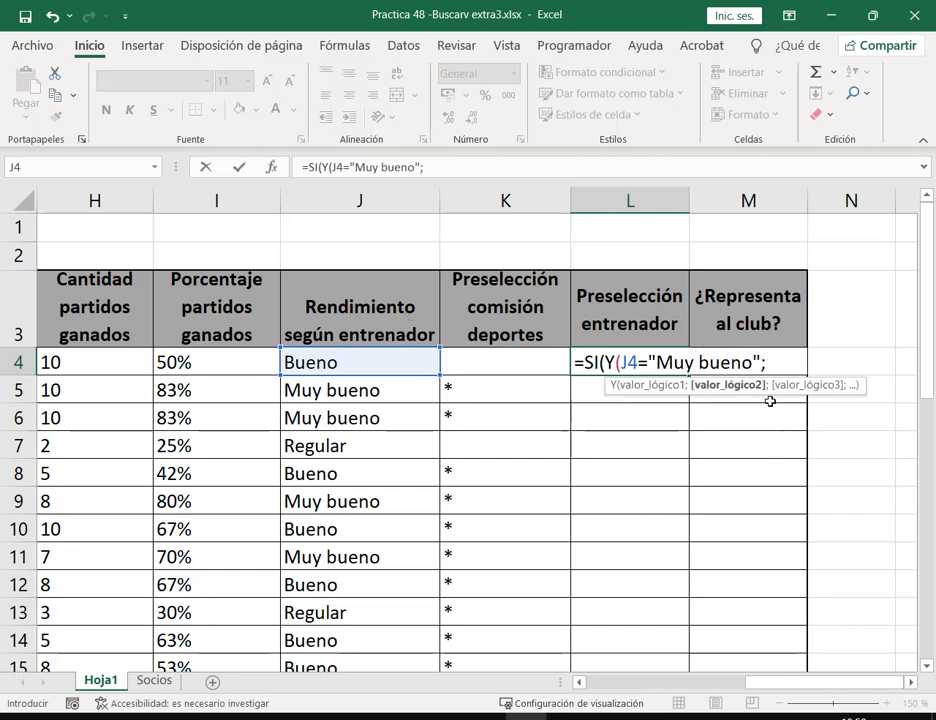
# Complete the L4 formula with the condition I4>30%, an "*" as the true result and an empty text "" as the false result
pyautogui.click(175, 364)
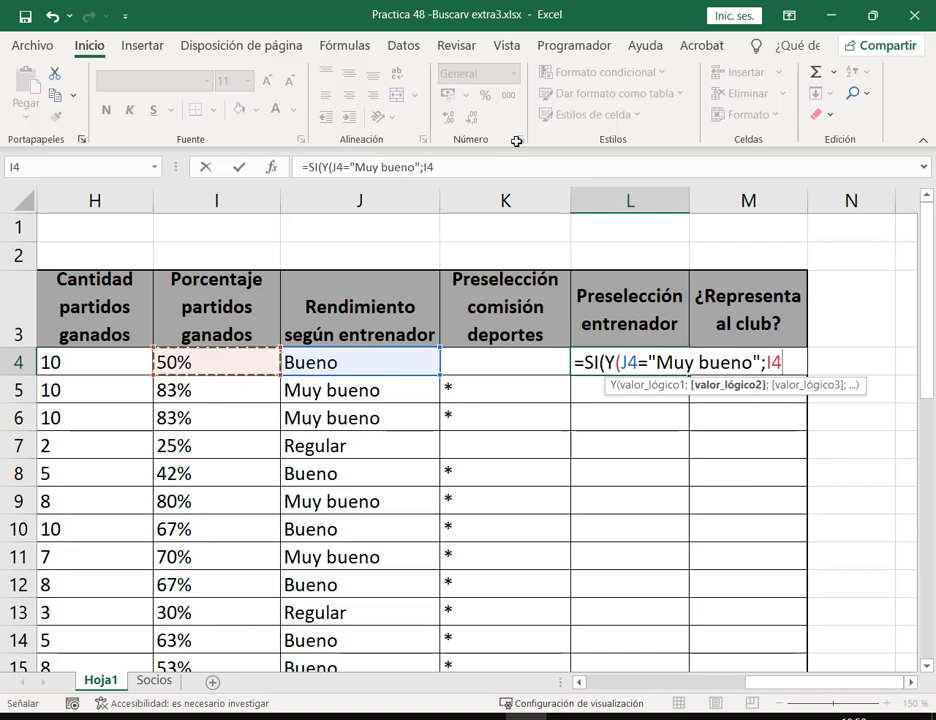
pyautogui.write('>')
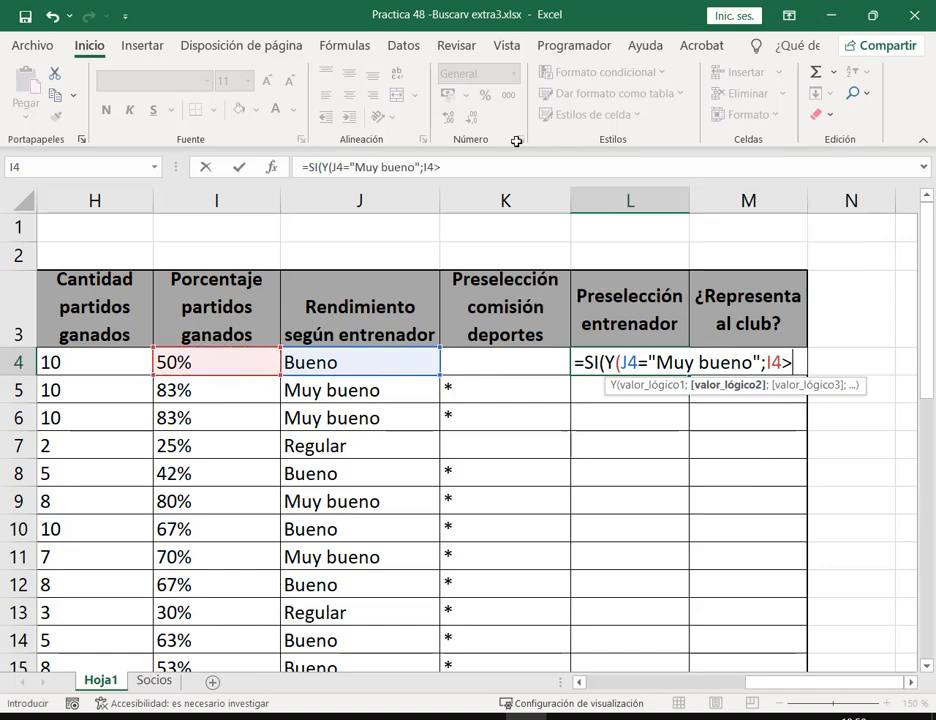
pyautogui.write('30%')
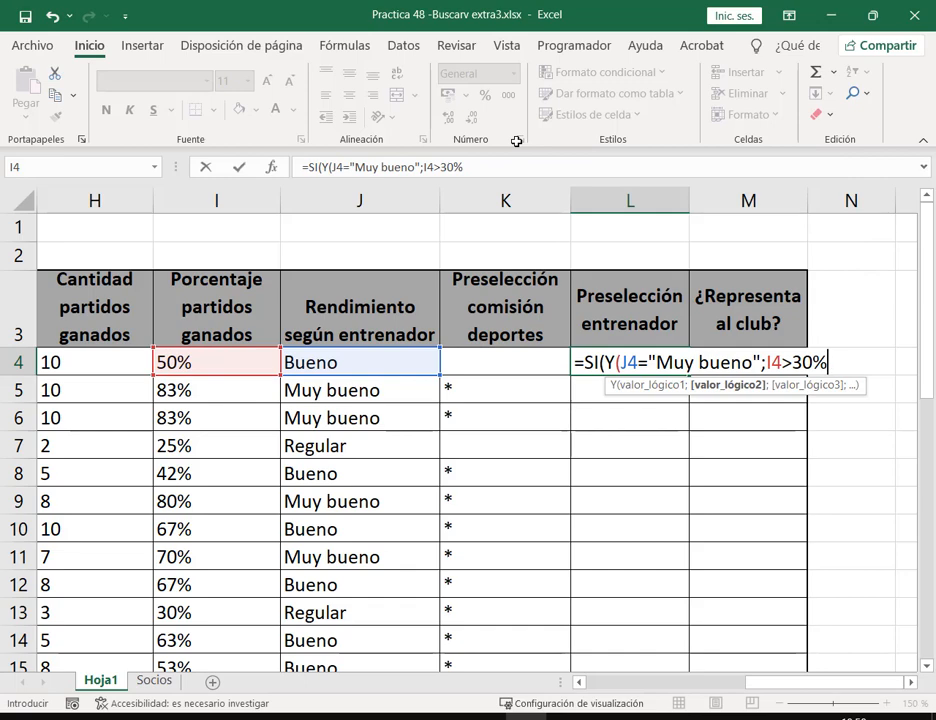
pyautogui.write(');')
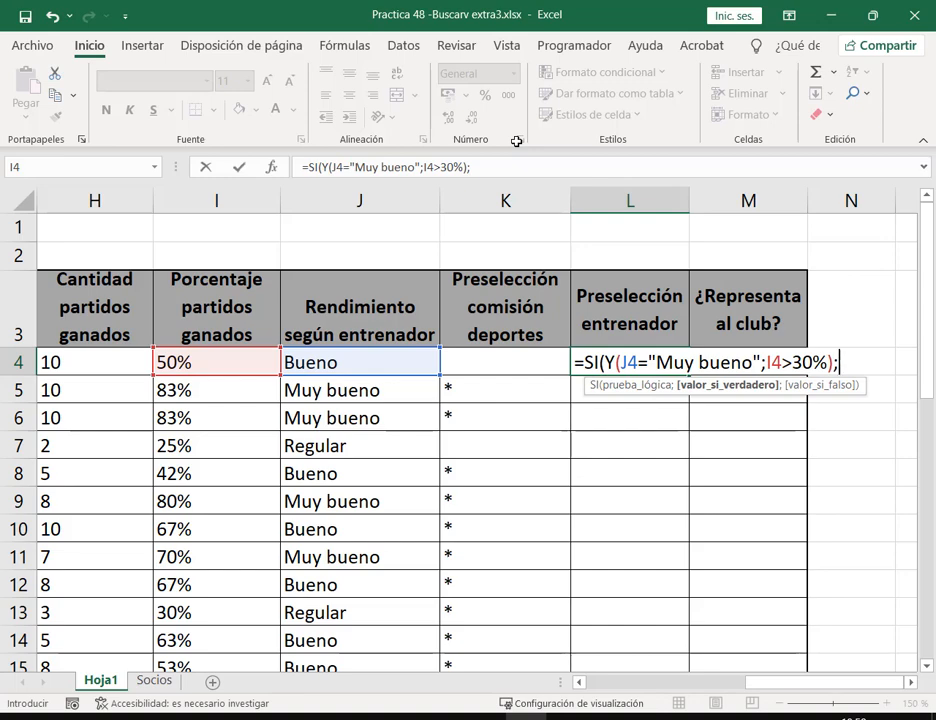
pyautogui.write('"*";')
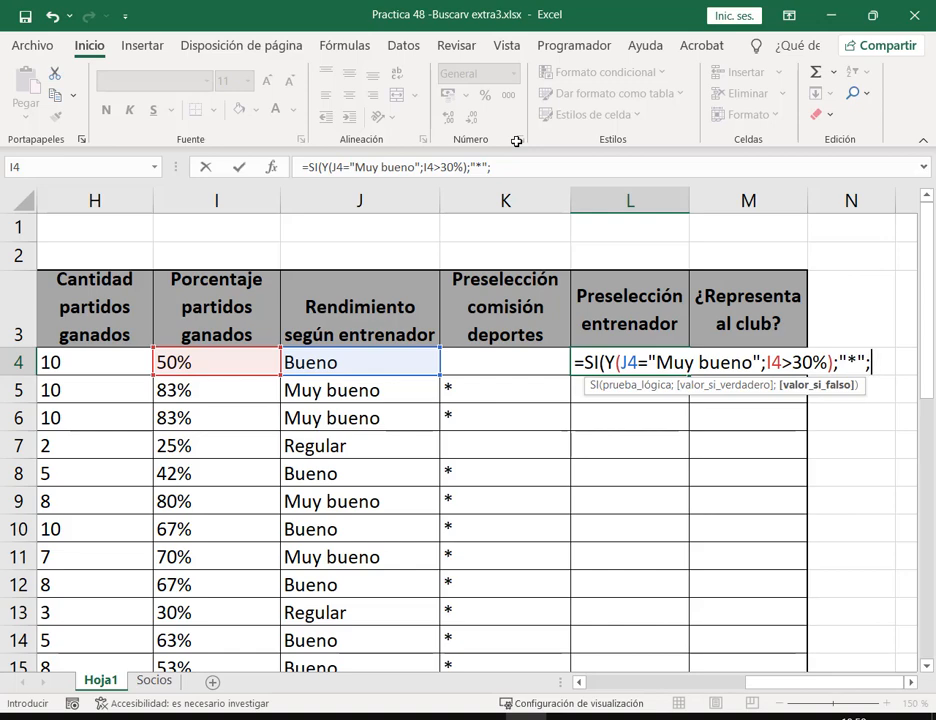
pyautogui.write('"")')
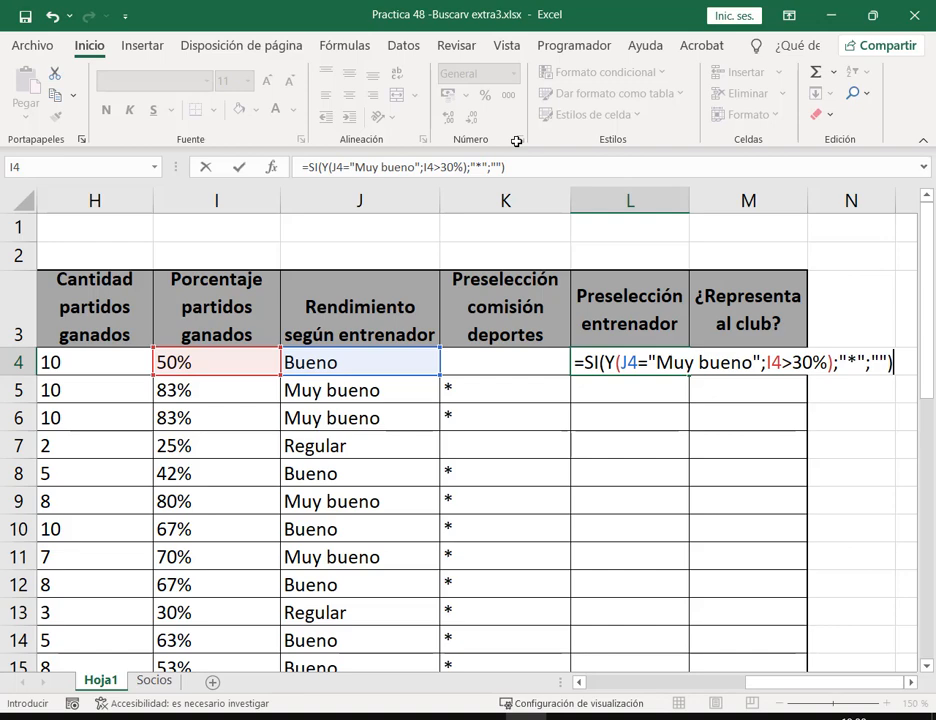
pyautogui.press('Return')
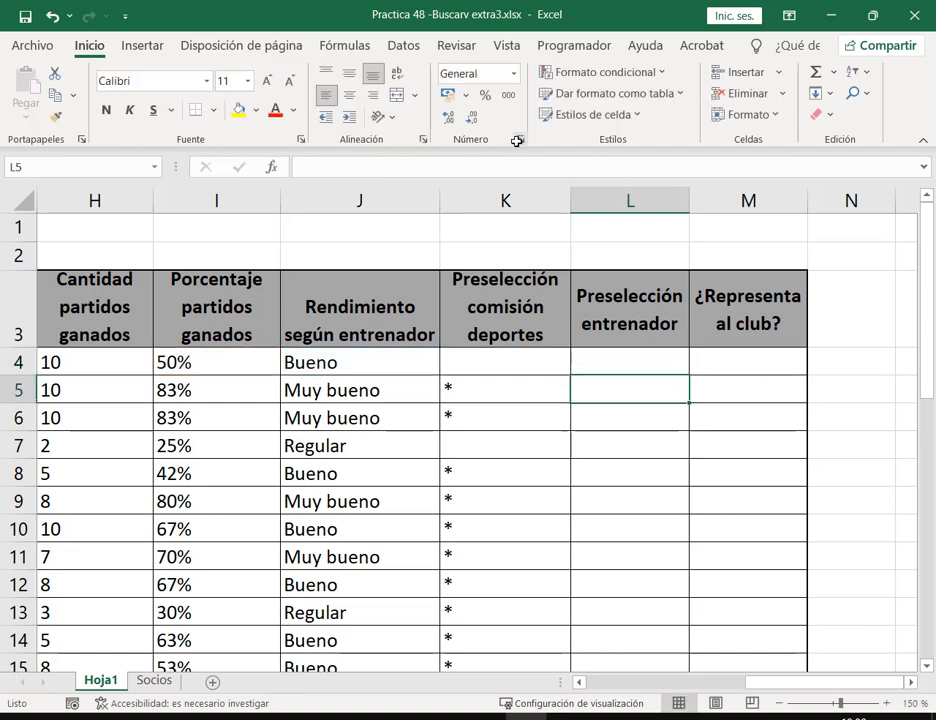
# Fill the L4 formula down the Preselección entrenador column and review the formula in L4
pyautogui.click(664, 366)
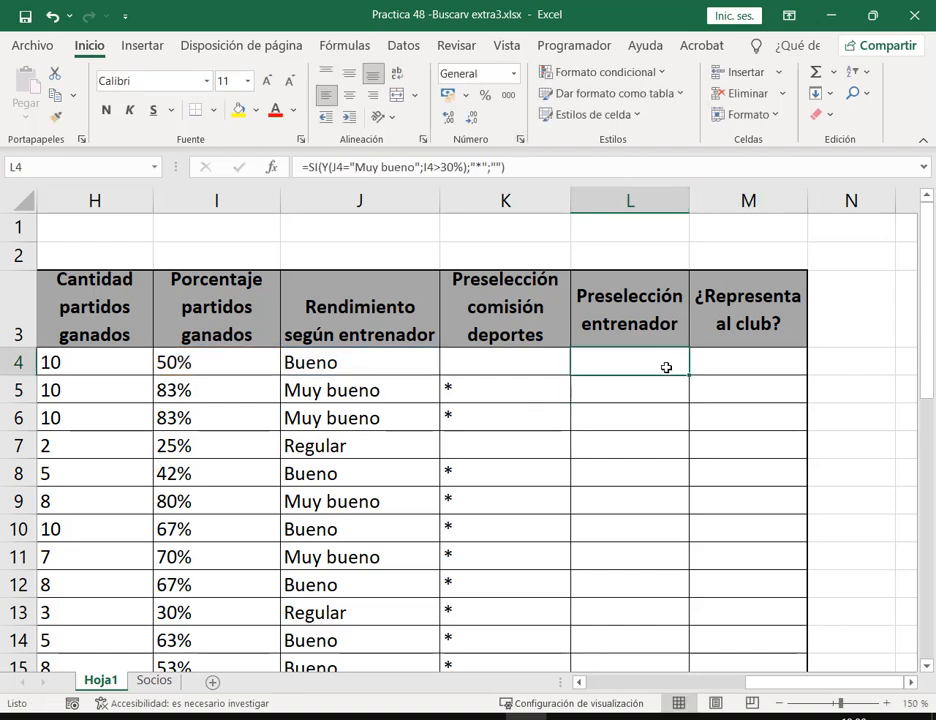
pyautogui.doubleClick(690, 374)
pyautogui.doubleClick(657, 364)
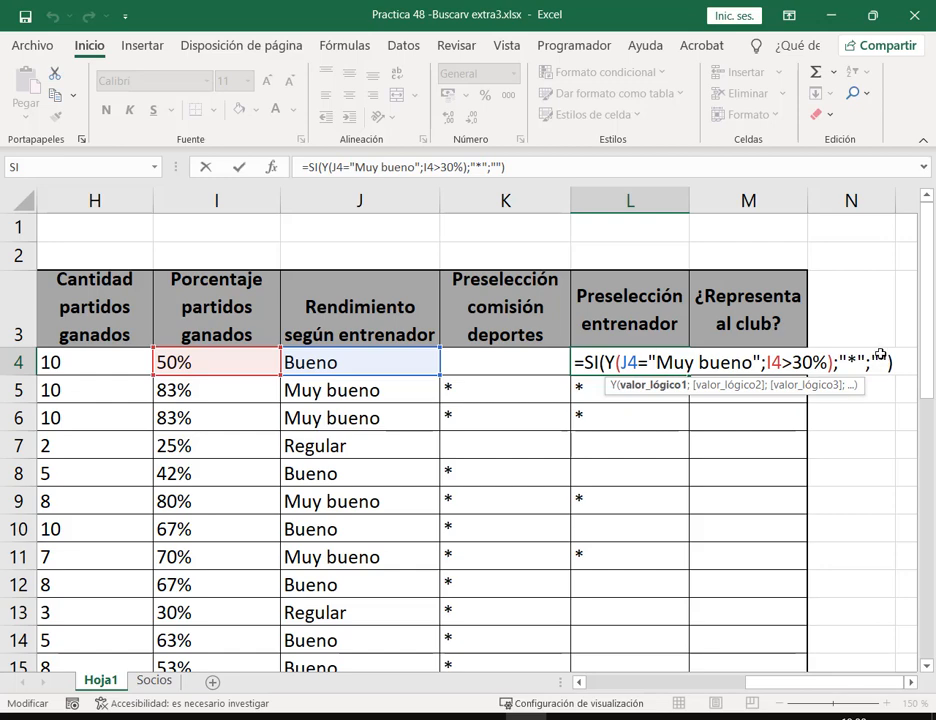
pyautogui.press('Escape')
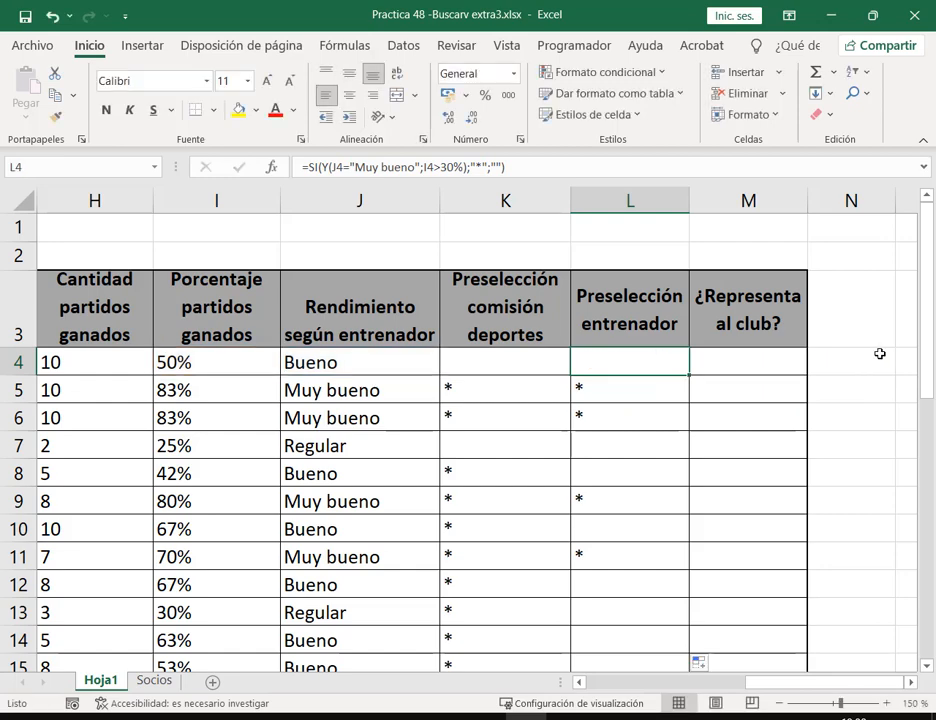
# Select M4 under ¿Representa al club? and read instruction 9 below the table
pyautogui.click(764, 363)
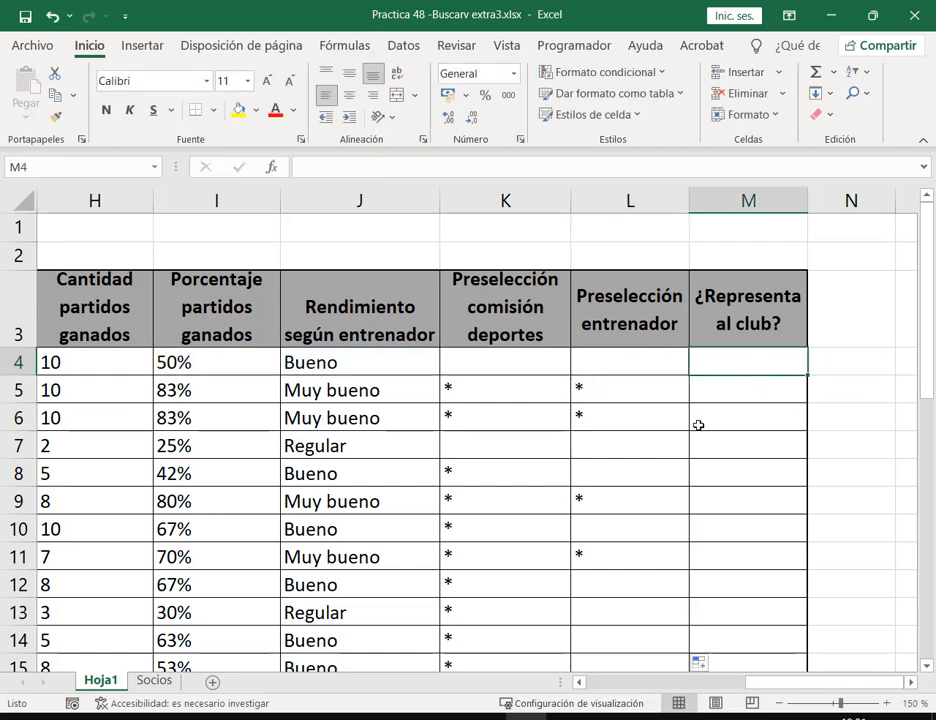
pyautogui.scroll(-8, 672, 416)
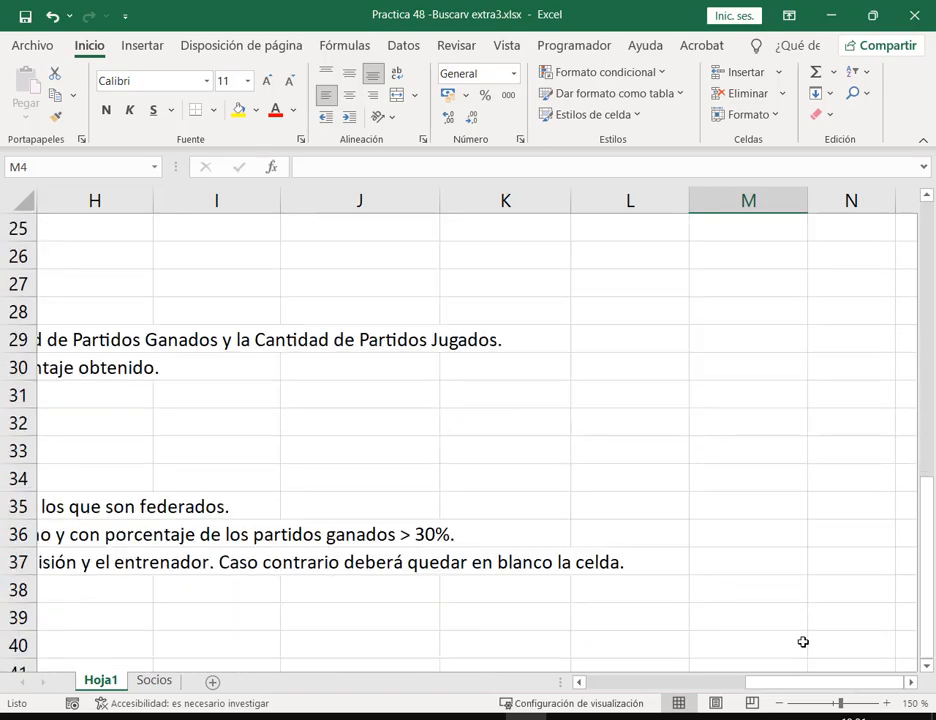
pyautogui.keyDown('ctrl'); pyautogui.scroll(-4, 769, 687); pyautogui.keyUp('ctrl')
pyautogui.scroll(-3, 355, 506)
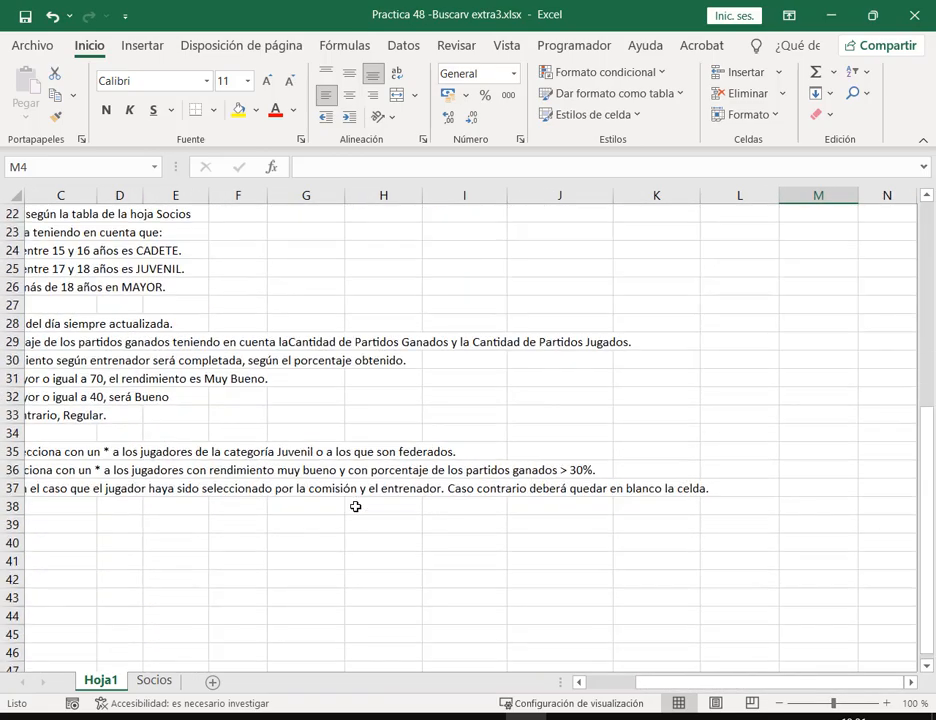
pyautogui.moveTo(843, 685); pyautogui.dragTo(782, 686)
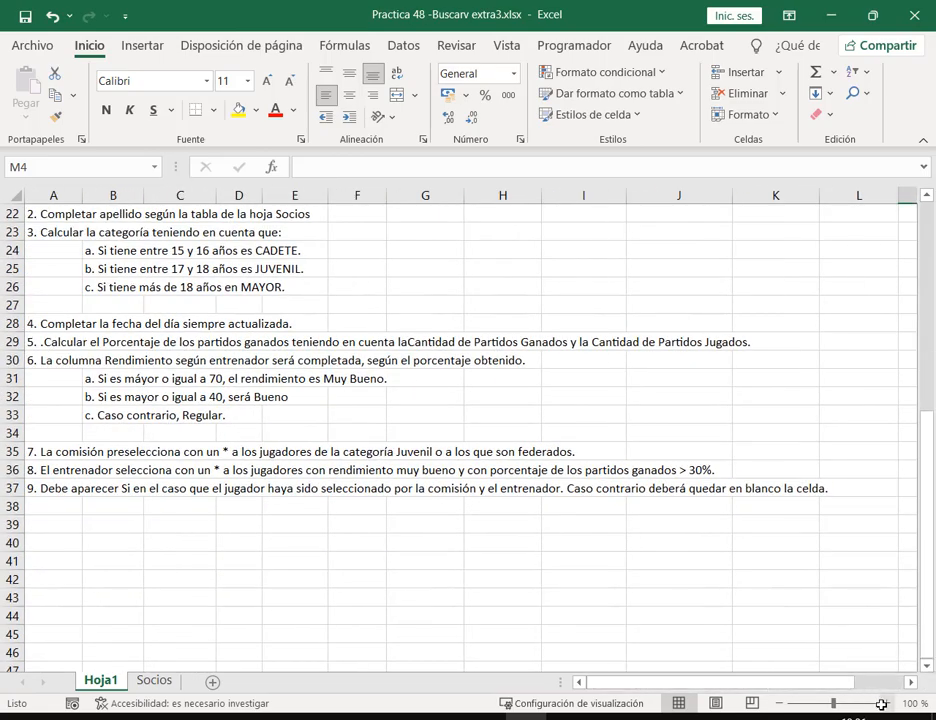
pyautogui.click(886, 703)
pyautogui.moveTo(842, 686); pyautogui.dragTo(798, 686)
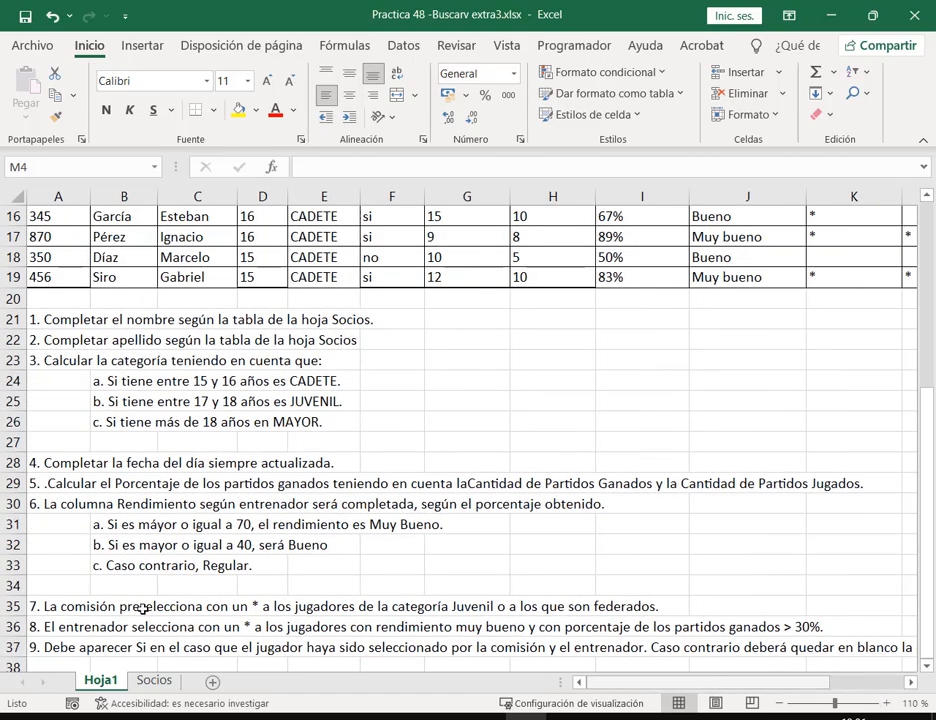
# Switch to Google Meet to check the call's chat messages, and return to the Excel workbook
pyautogui.click(281, 719)
pyautogui.click(113, 630)
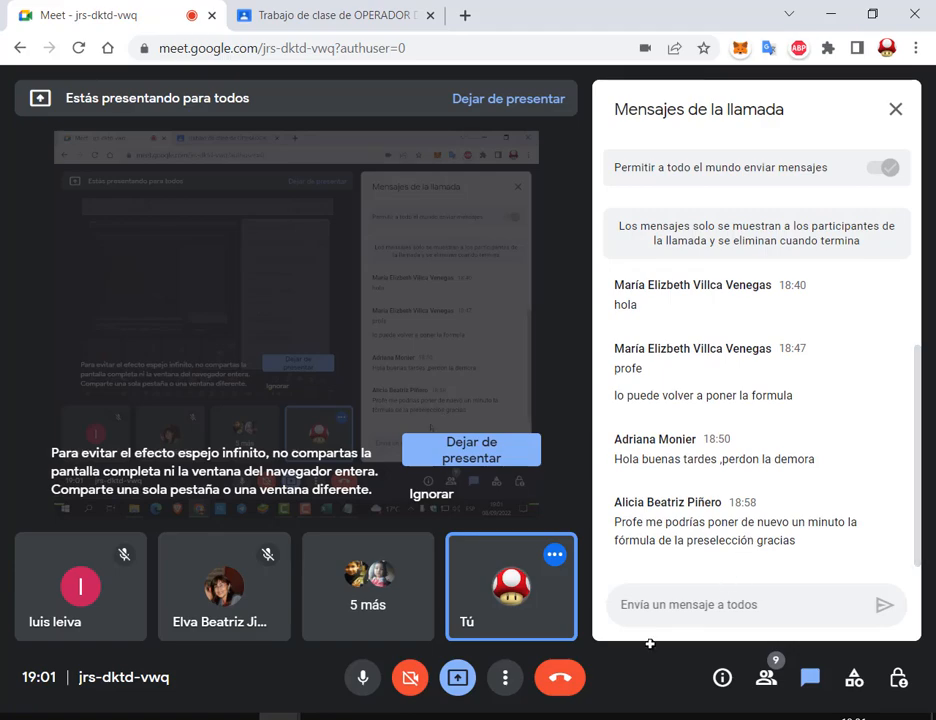
pyautogui.moveTo(526, 718)
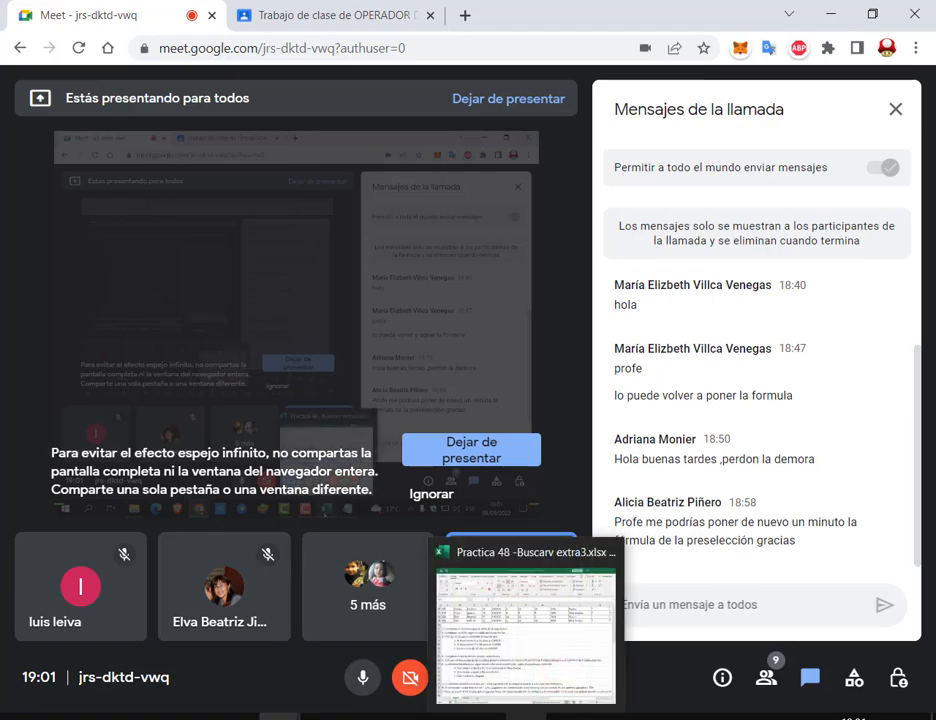
pyautogui.click(500, 580)
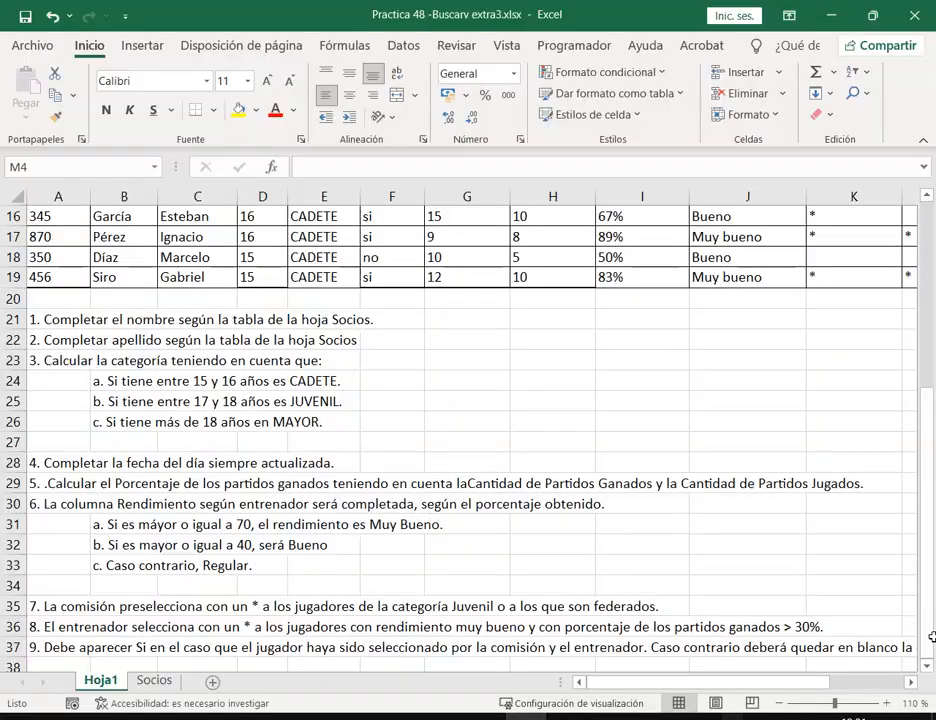
# Enlarge the preselection columns to 160% and display the full formula in L4 for review, leaving it as it is
pyautogui.click(911, 683)
pyautogui.click(911, 683)
pyautogui.click(911, 683)
pyautogui.click(911, 683)
pyautogui.scroll(1, 879, 465)
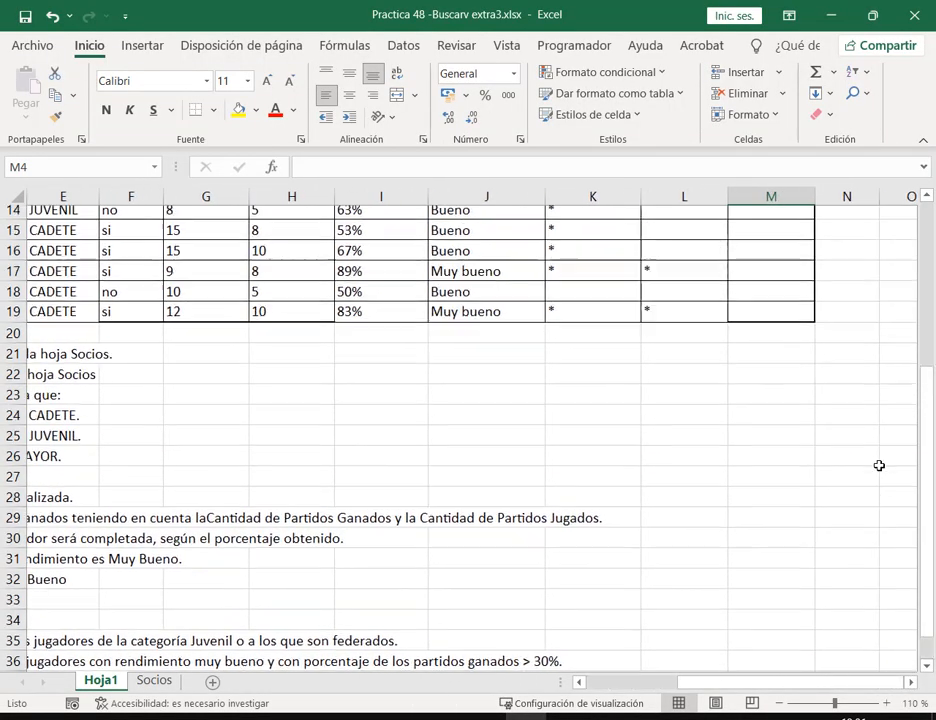
pyautogui.scroll(5, 879, 465)
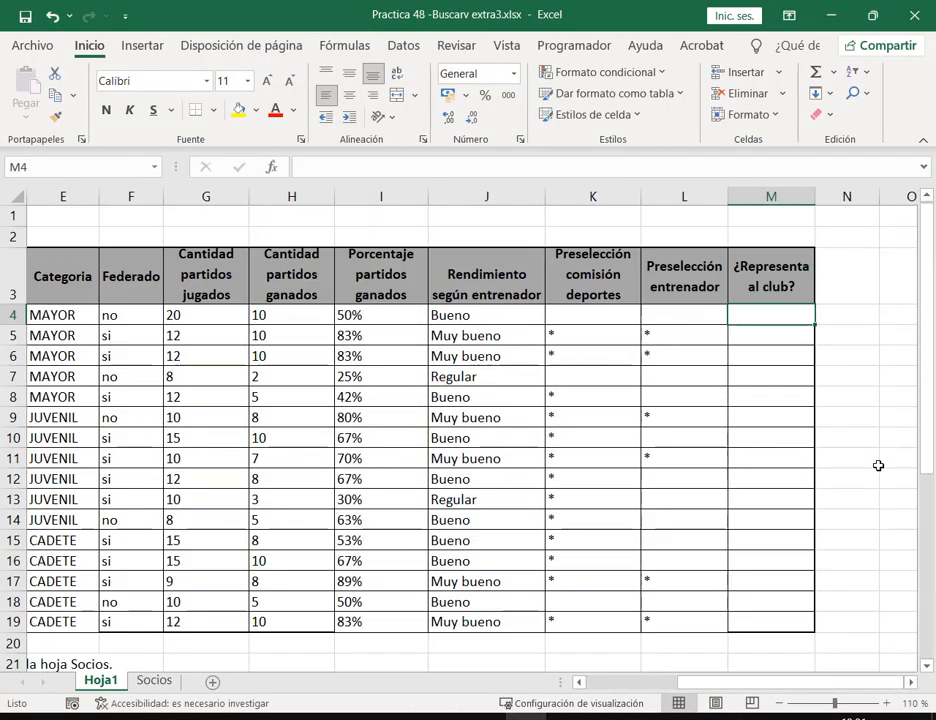
pyautogui.click(886, 703)
pyautogui.click(886, 703)
pyautogui.click(886, 703)
pyautogui.click(886, 703)
pyautogui.click(886, 703)
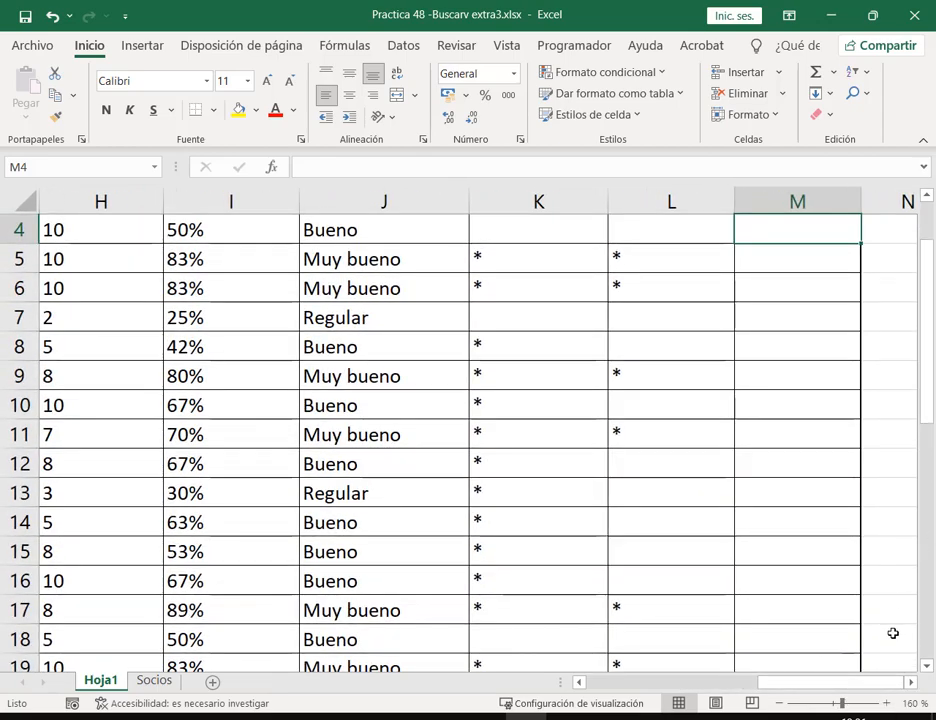
pyautogui.hscroll(1, 587, 292)
pyautogui.scroll(1, 568, 380)
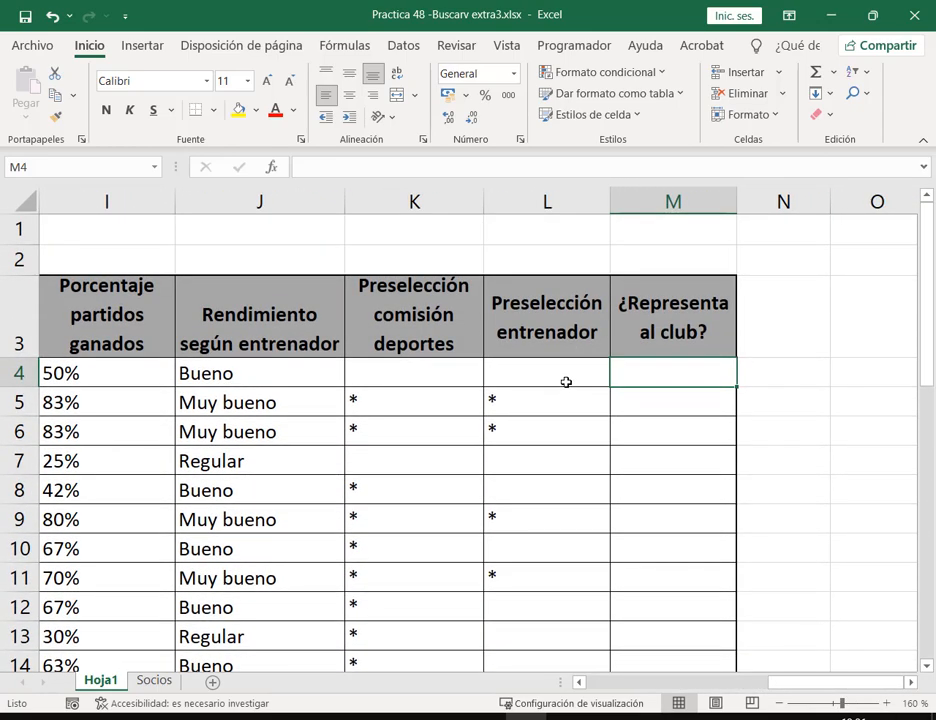
pyautogui.doubleClick(566, 382)
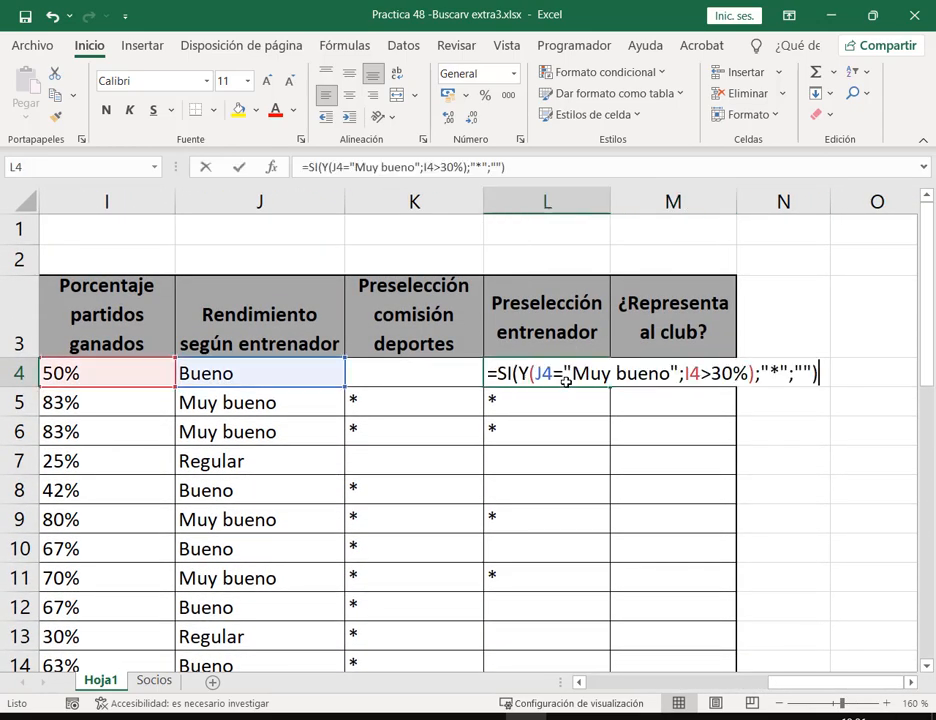
pyautogui.click(829, 371)
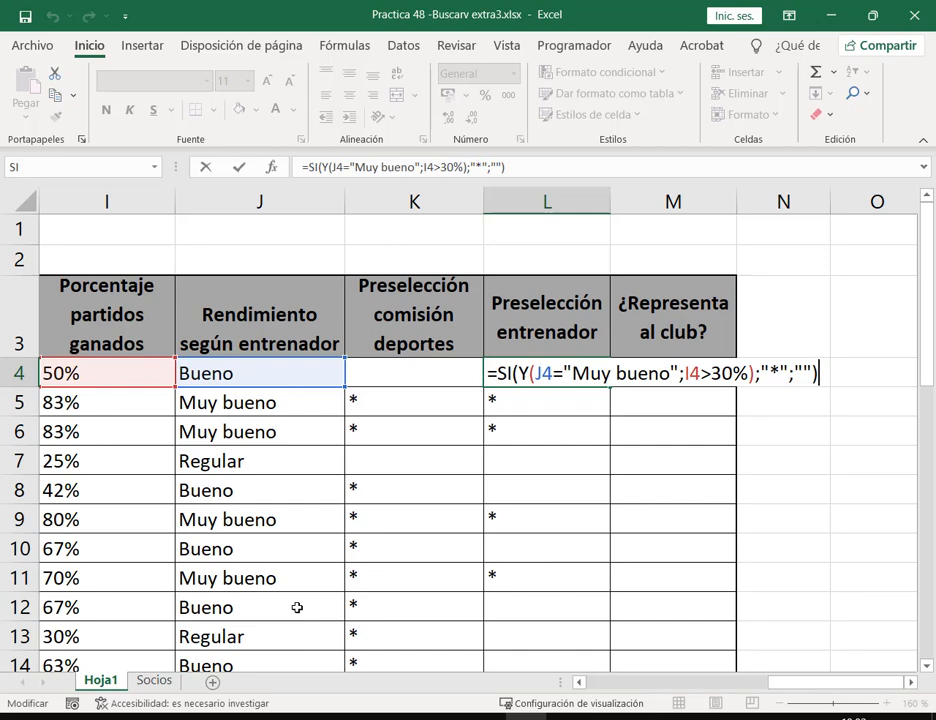
pyautogui.hotkey('ctrl', 'Return')
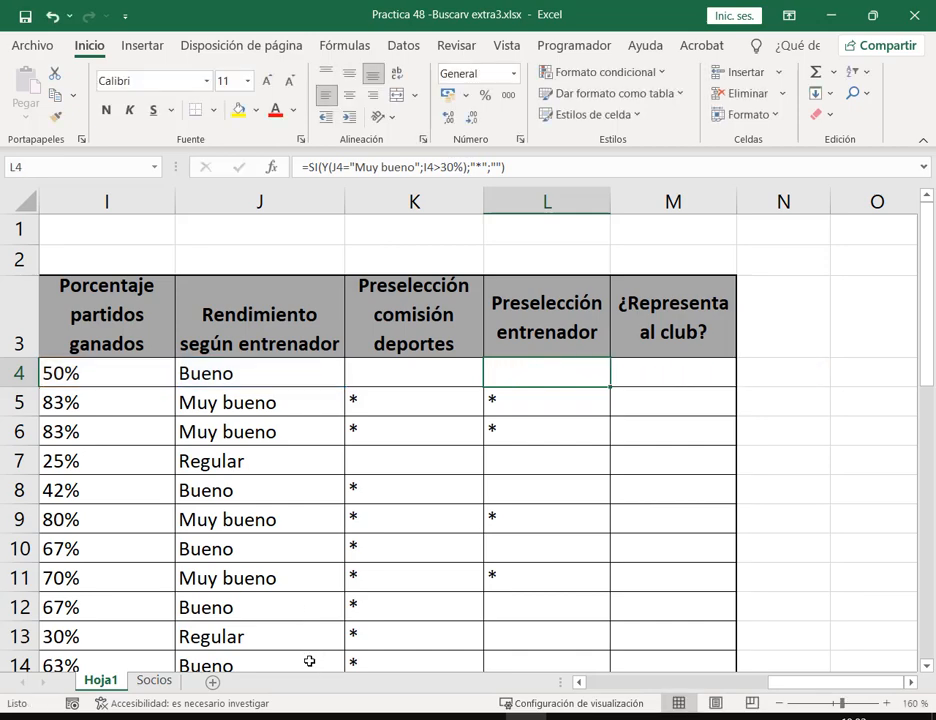
# Switch to Google Meet to read the students' newest questions in the call chat
pyautogui.click(280, 717)
pyautogui.click(182, 640)
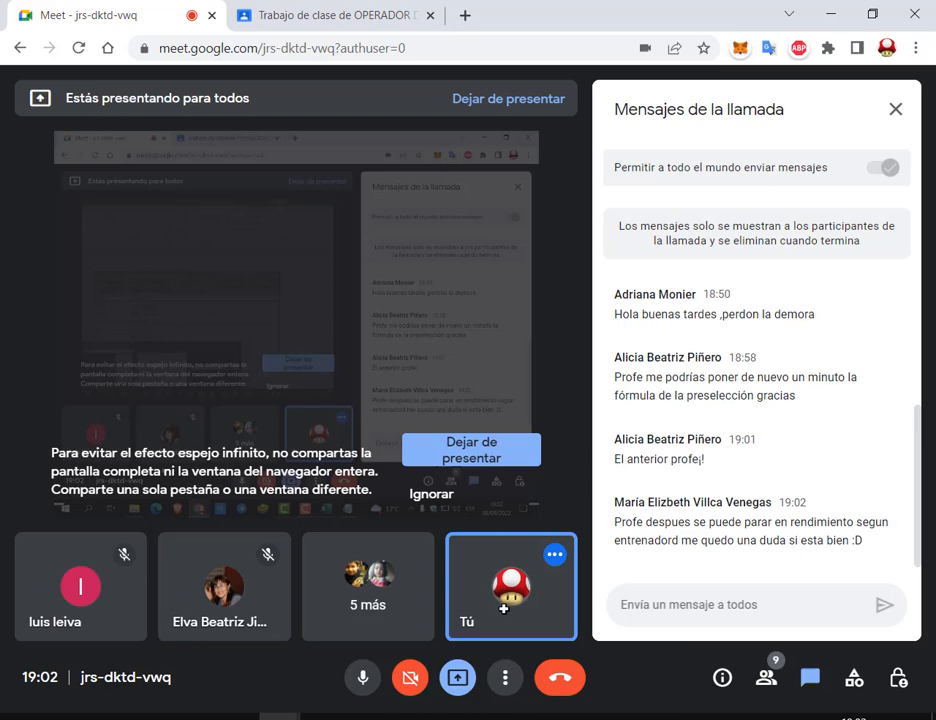
# Return to the Excel workbook and display the full Rendimiento según entrenador formula in J4 for review, leaving it as it is
pyautogui.click(838, 8)
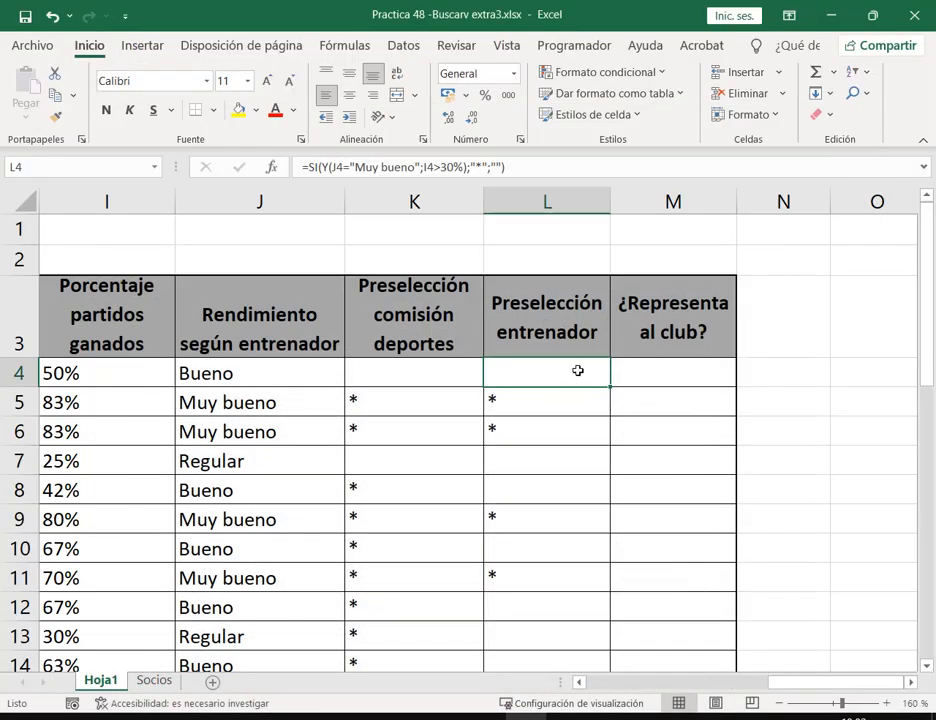
pyautogui.click(224, 378)
pyautogui.doubleClick(212, 376)
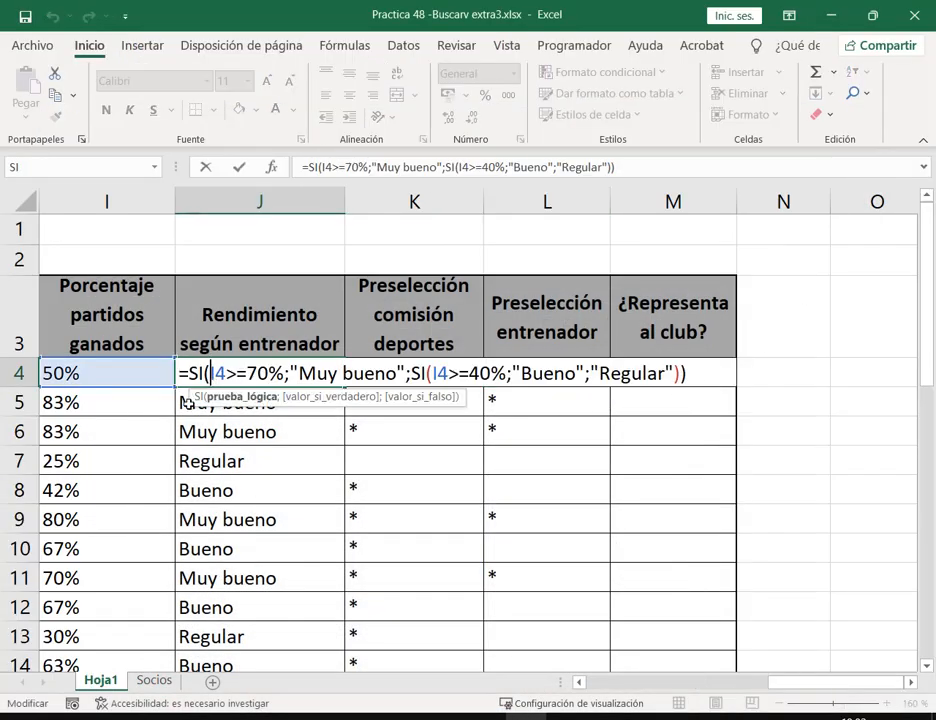
pyautogui.click(718, 376)
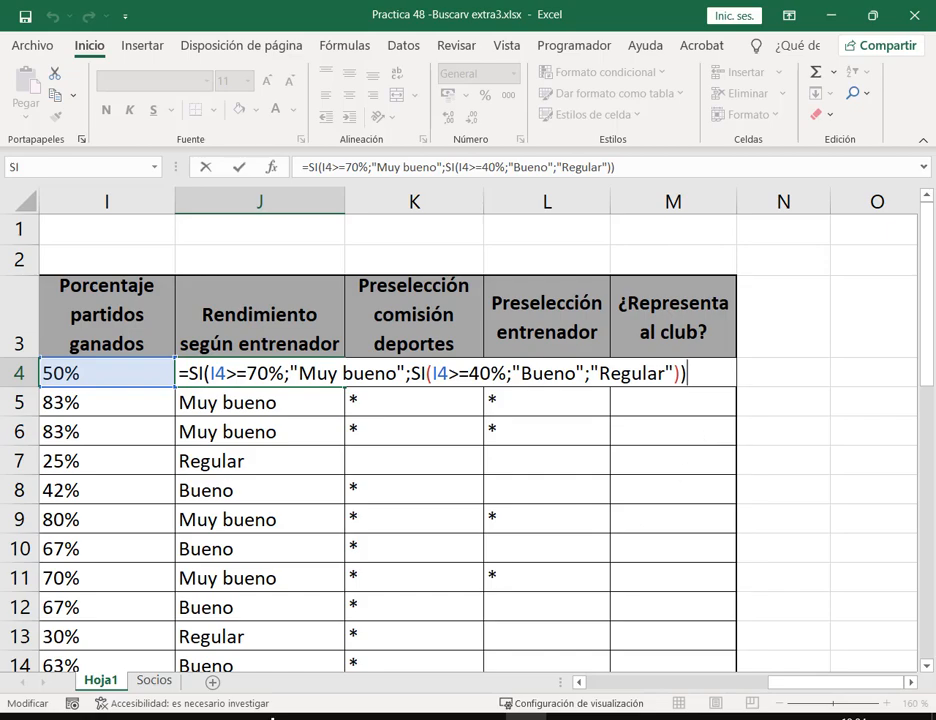
pyautogui.hotkey('ctrl', 'Return')
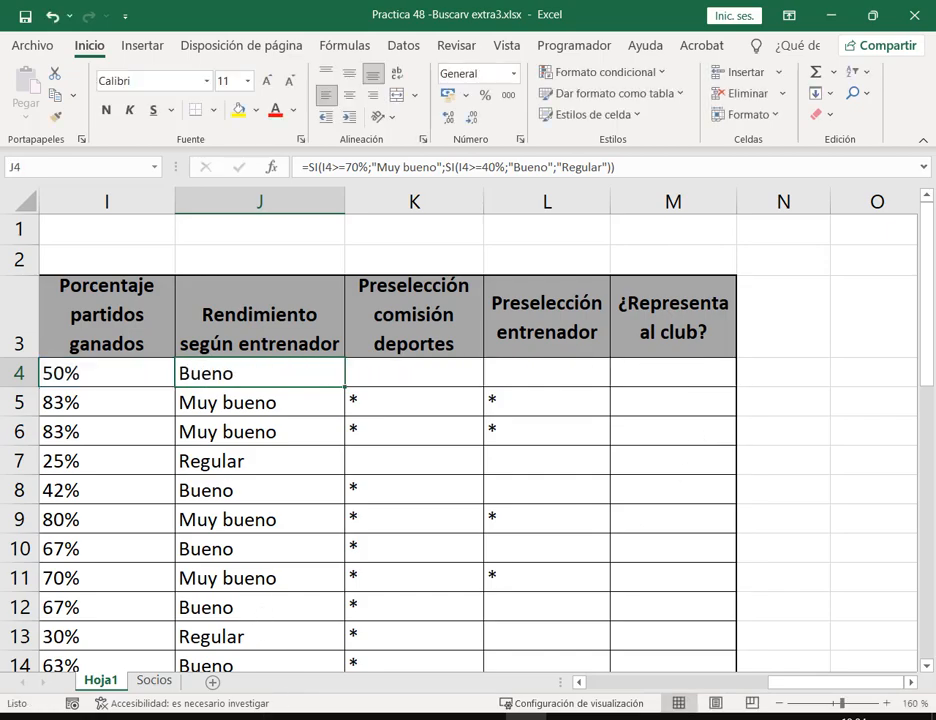
# Check the Google Meet call chat for new replies, and go back to the Excel workbook
pyautogui.click(90, 600)
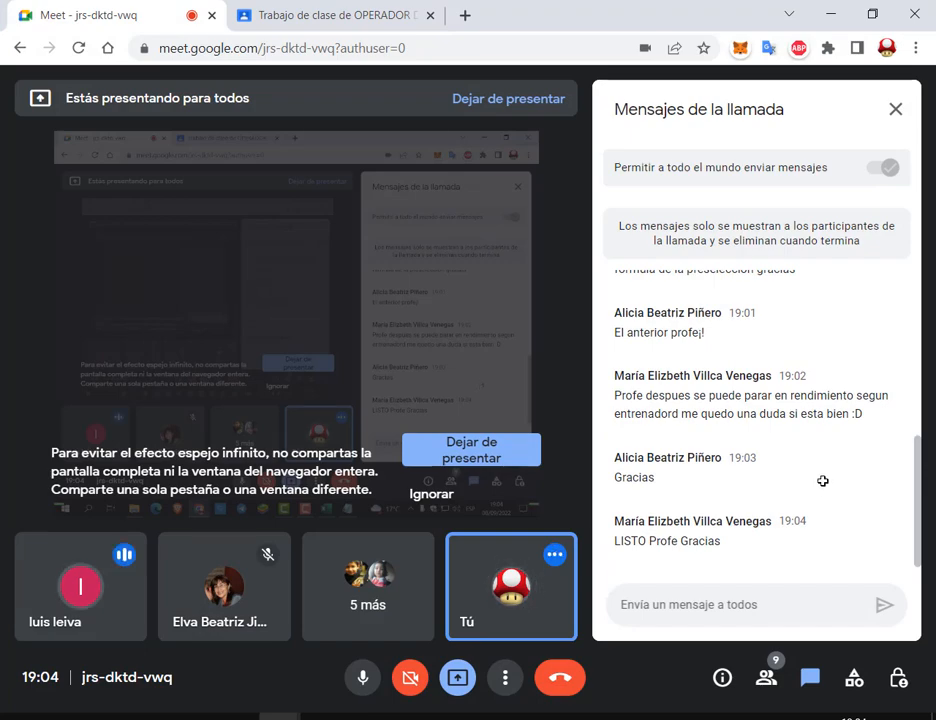
pyautogui.click(832, 12)
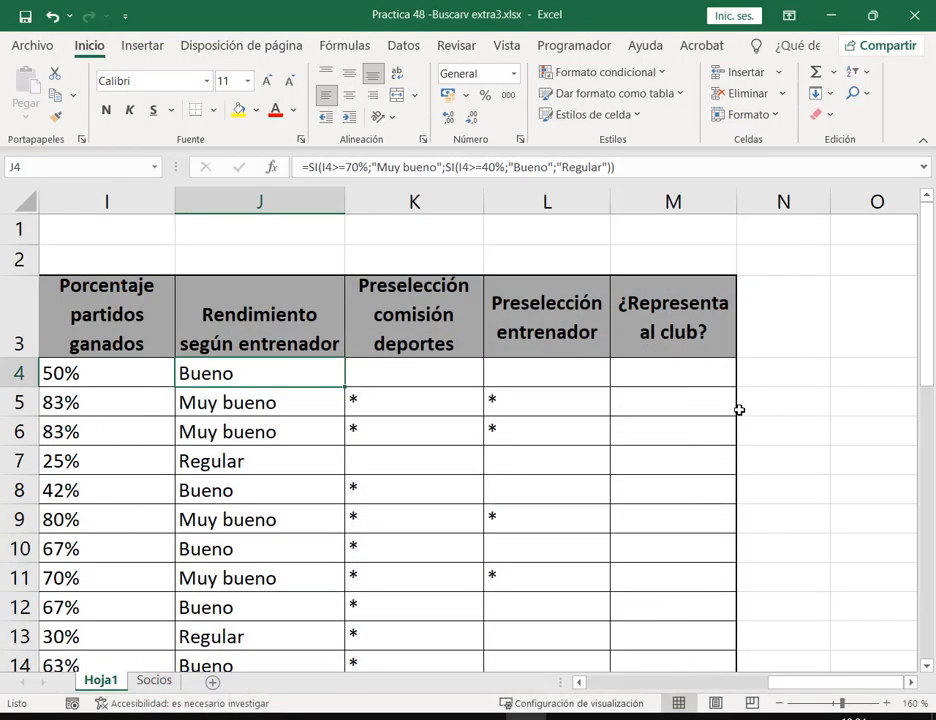
# Zoom the sheet out to 100% and display the Categoria formula in E4, leaving the formula as it is
pyautogui.moveTo(827, 681); pyautogui.dragTo(798, 682)
pyautogui.click(780, 703)
pyautogui.click(780, 703)
pyautogui.click(780, 703)
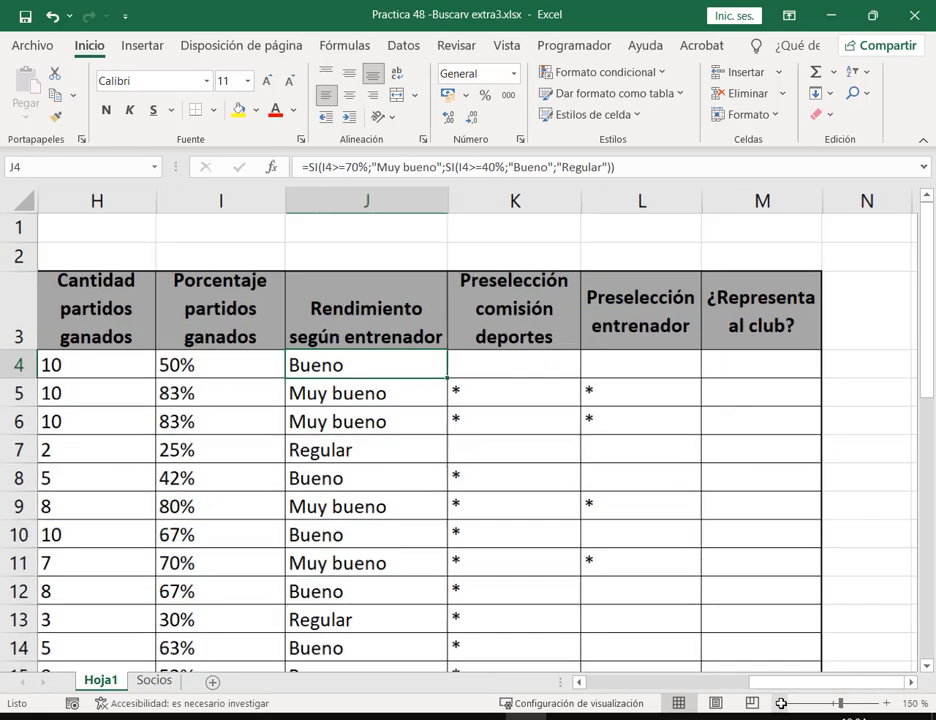
pyautogui.click(780, 703)
pyautogui.click(780, 703)
pyautogui.click(780, 703)
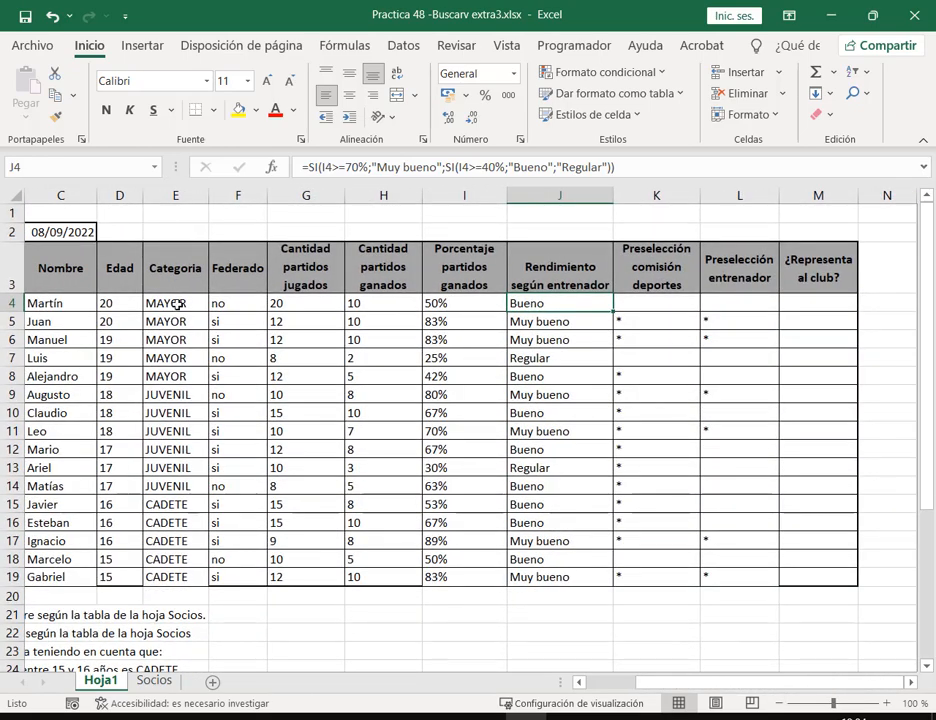
pyautogui.click(178, 303)
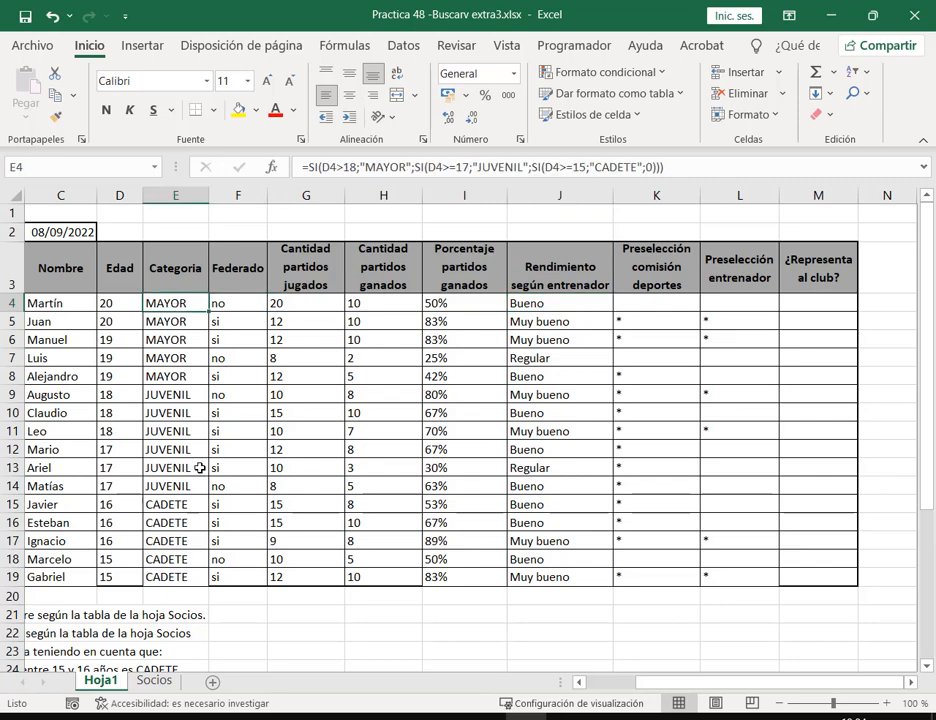
pyautogui.doubleClick(182, 302)
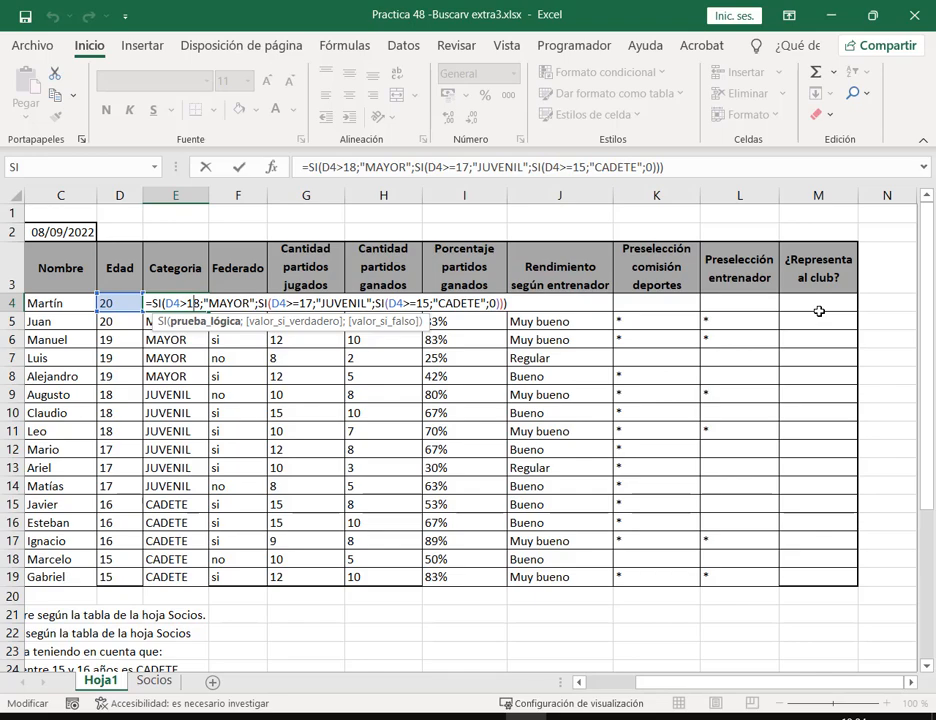
pyautogui.press('Escape')
# Reread instruction 9 below the table at 130% zoom, marking "comisión", "y" and "el entrenador" in red, and clear the marks
pyautogui.scroll(-3, 685, 440)
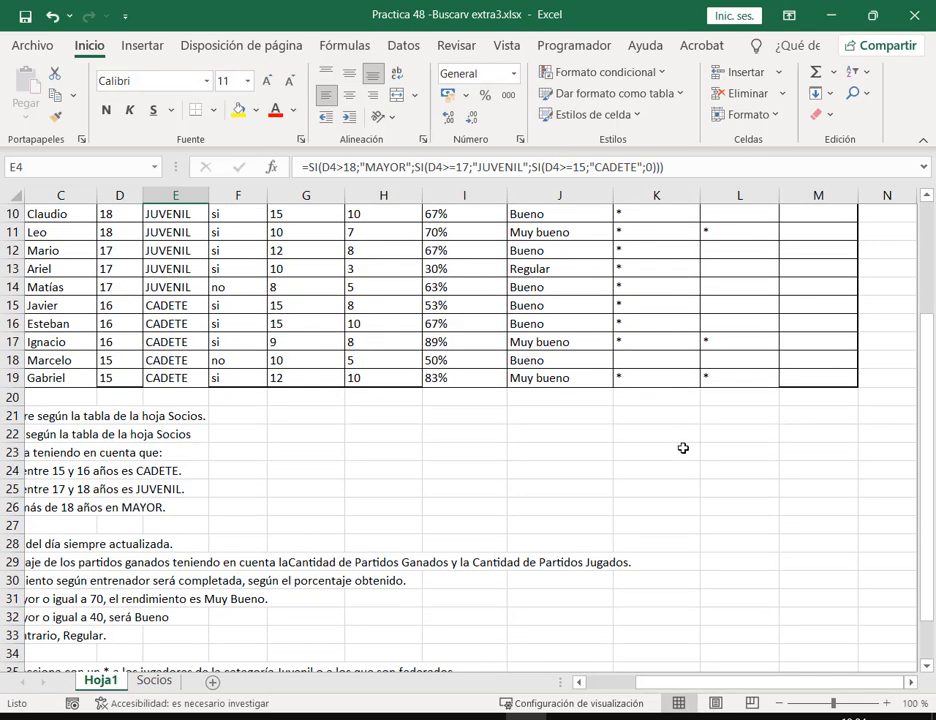
pyautogui.scroll(-3, 683, 448)
pyautogui.moveTo(675, 681); pyautogui.dragTo(573, 683)
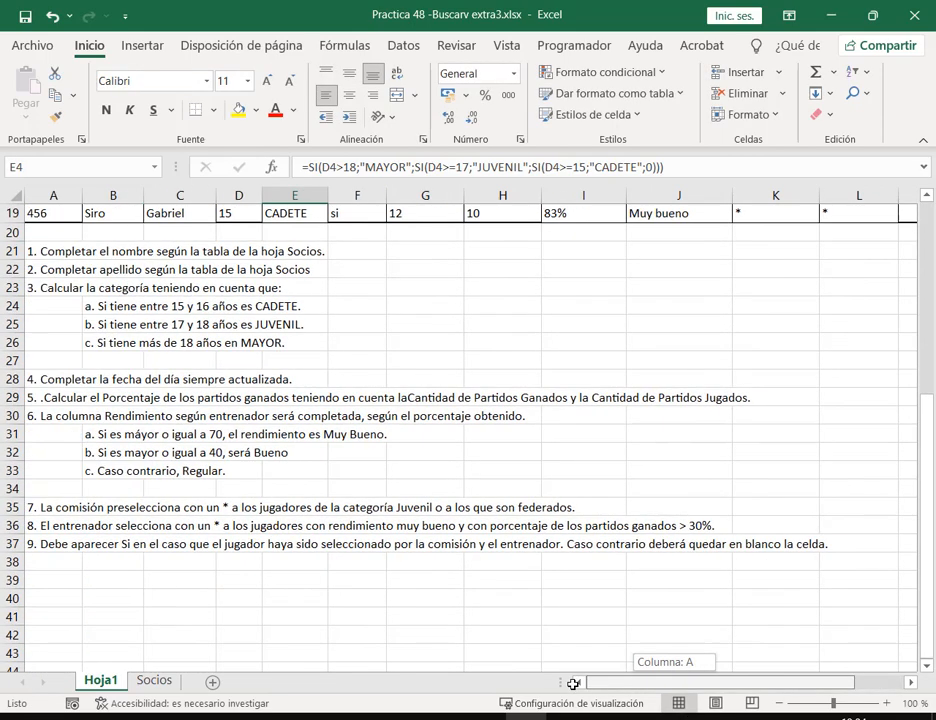
pyautogui.click(318, 615)
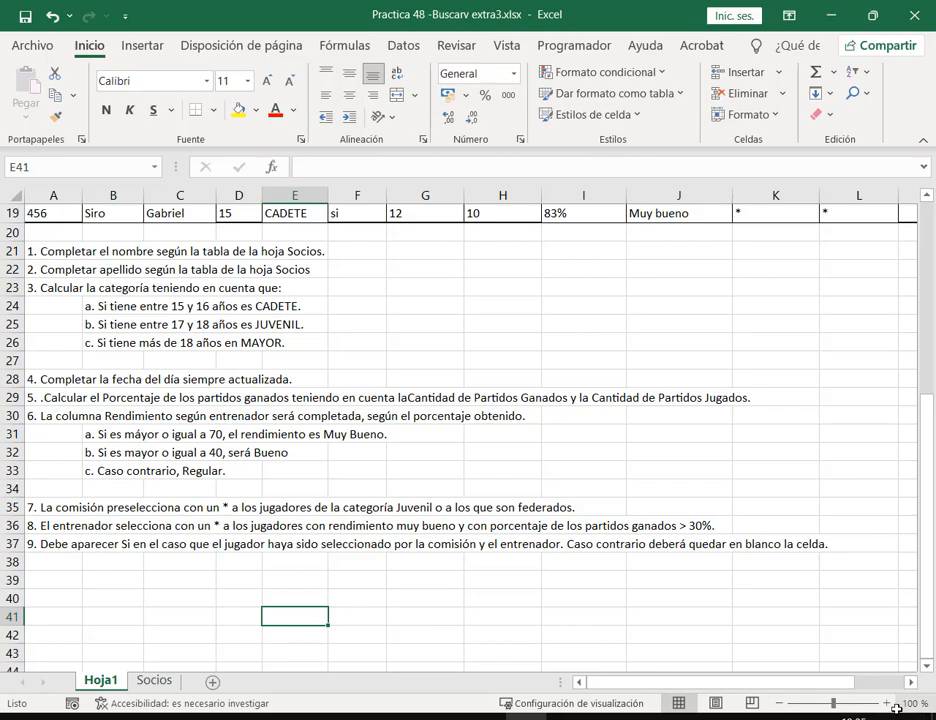
pyautogui.scroll(2, 650, 515)
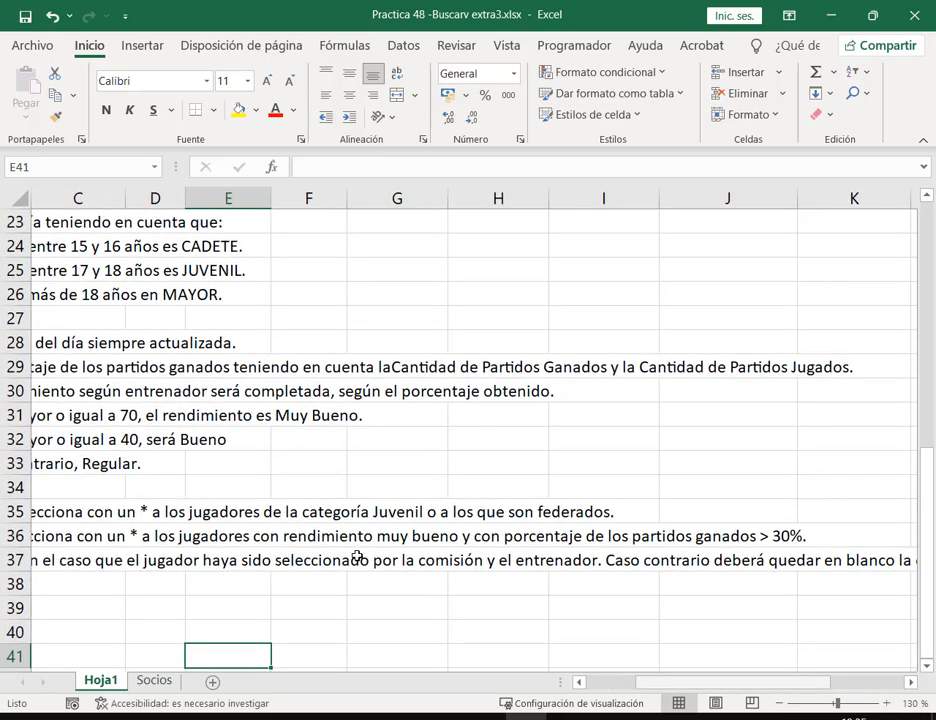
pyautogui.moveTo(420, 551)
pyautogui.mouseDown()
pyautogui.moveTo(508, 577)
pyautogui.moveTo(482, 574)
pyautogui.mouseUp()
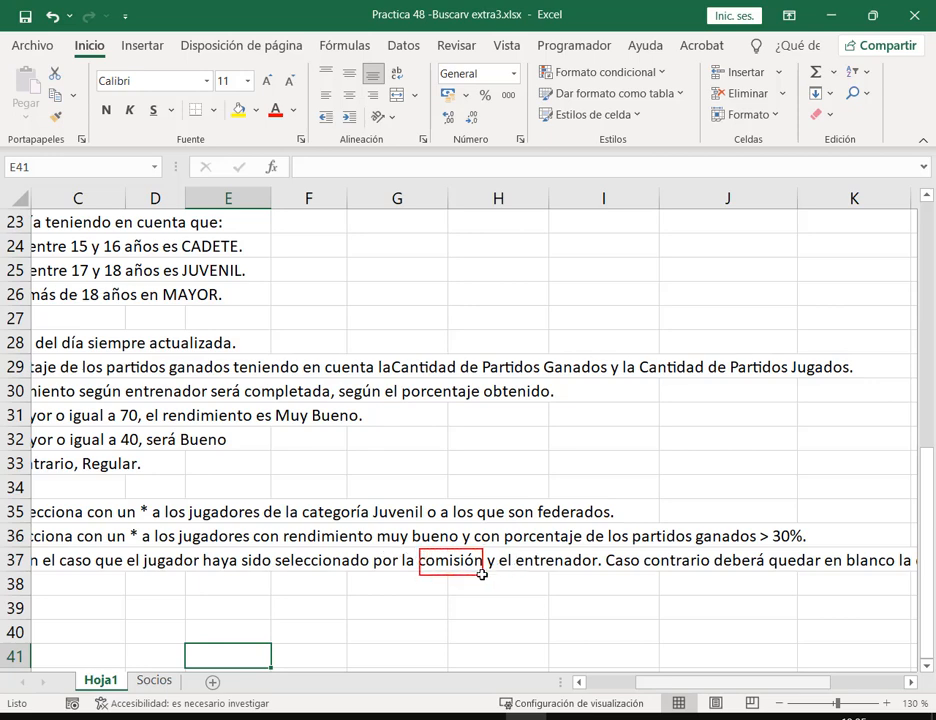
pyautogui.moveTo(488, 617)
pyautogui.mouseDown()
pyautogui.moveTo(490, 571)
pyautogui.moveTo(597, 574)
pyautogui.mouseUp()
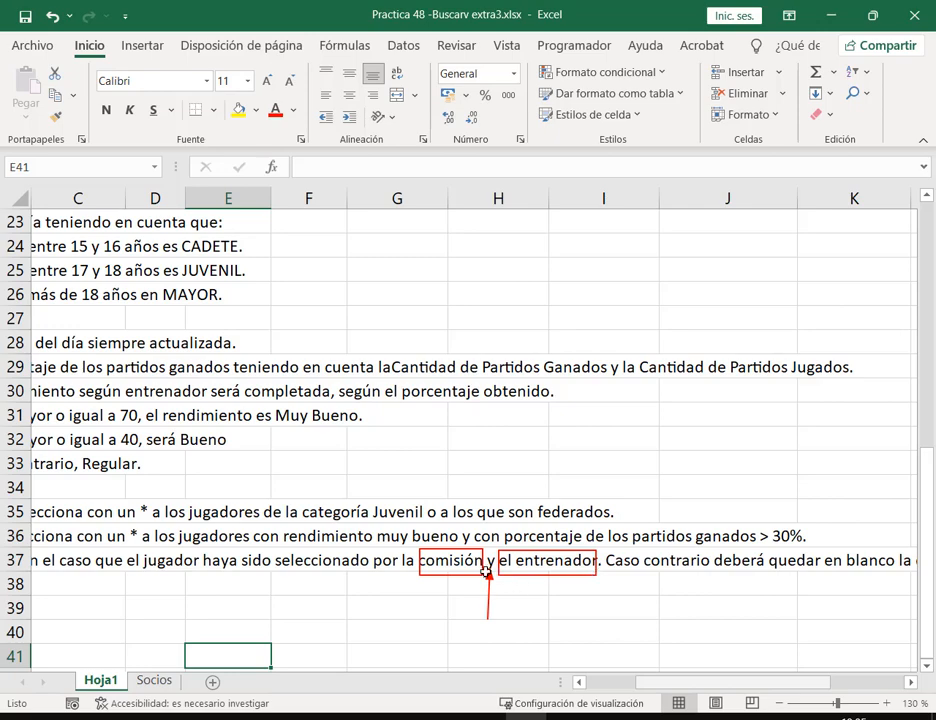
pyautogui.press('Escape')
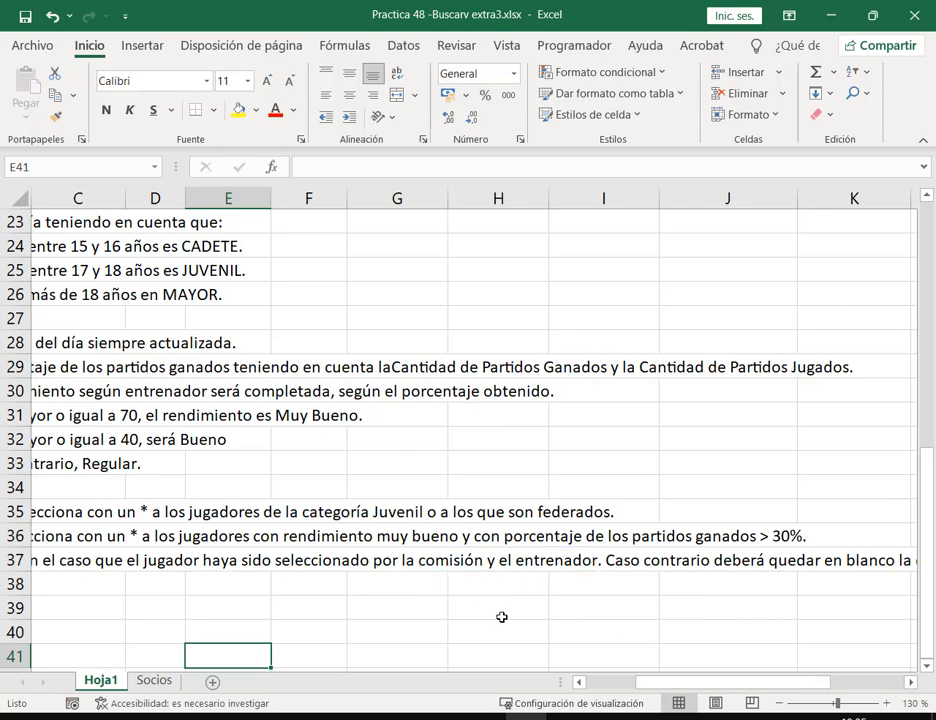
# In M4 under ¿Representa al club?, start a SI formula with the condition Y(K4="*";L4="*")
pyautogui.moveTo(806, 681); pyautogui.dragTo(815, 680)
pyautogui.scroll(6, 781, 309)
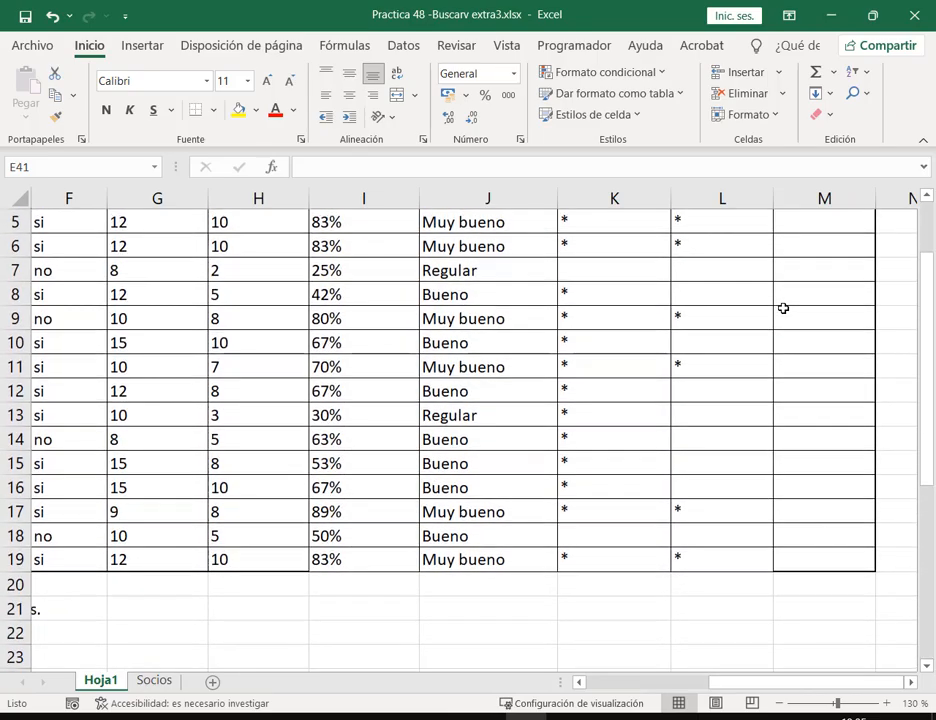
pyautogui.scroll(2, 783, 309)
pyautogui.click(885, 703)
pyautogui.click(885, 703)
pyautogui.click(885, 703)
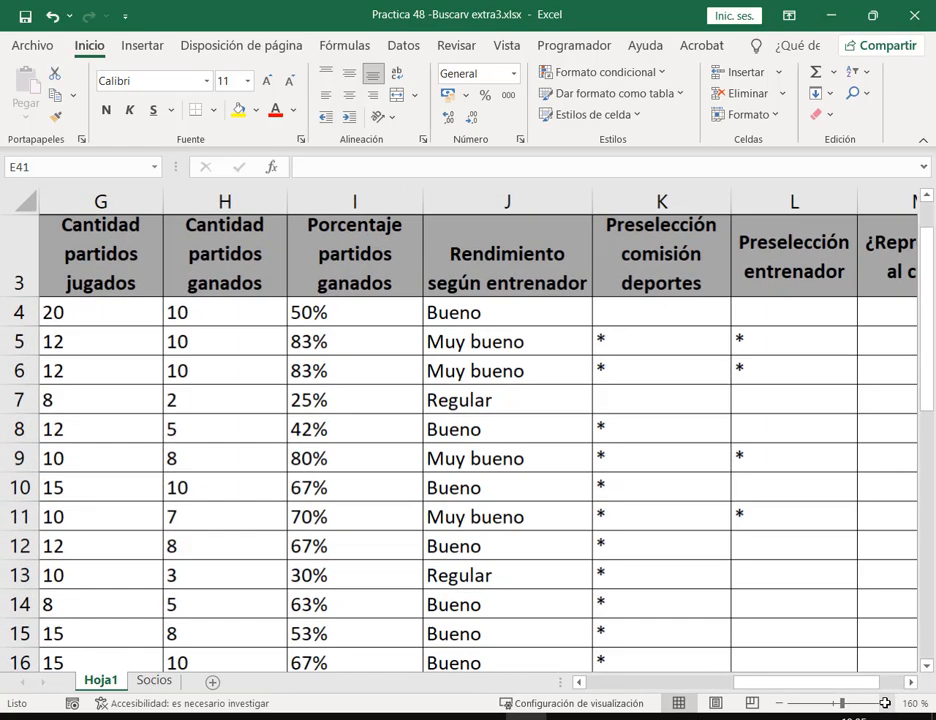
pyautogui.moveTo(811, 683); pyautogui.dragTo(815, 683)
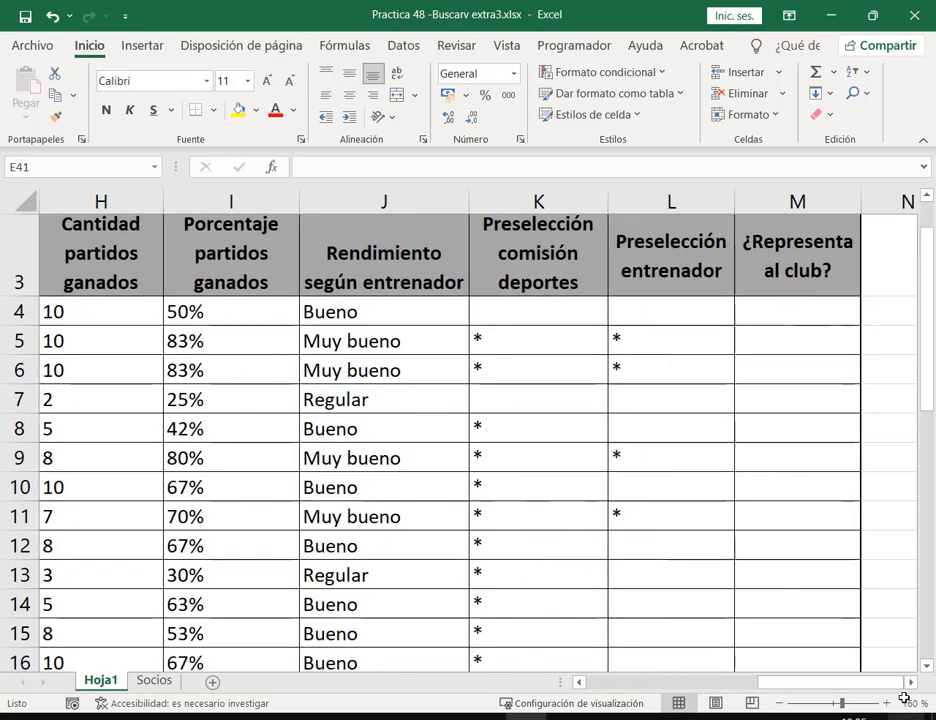
pyautogui.hscroll(2, 898, 670)
pyautogui.click(488, 317)
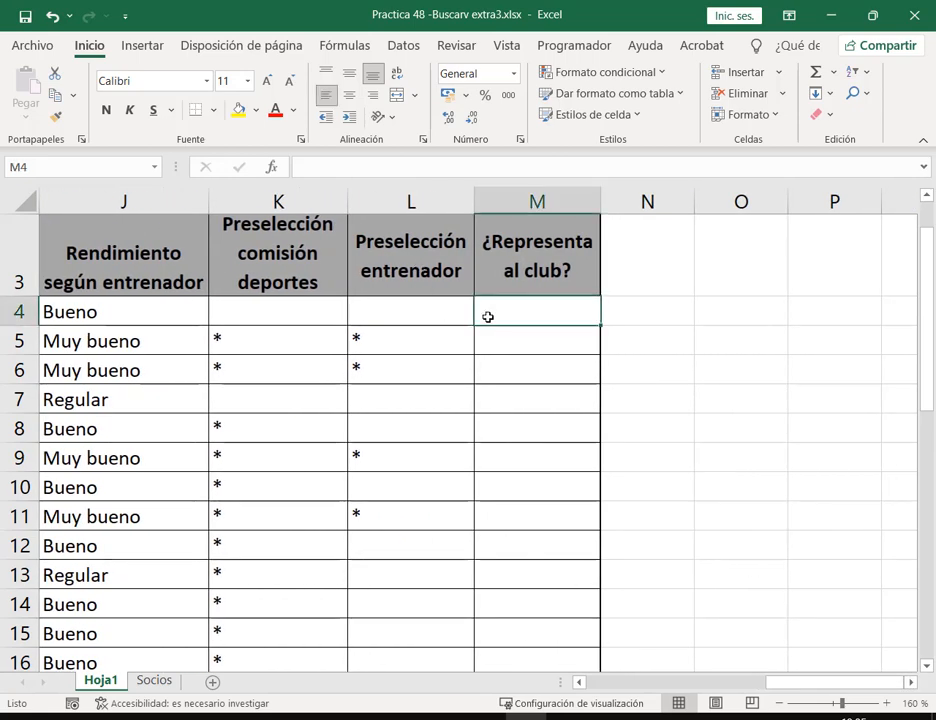
pyautogui.write('=SI(')
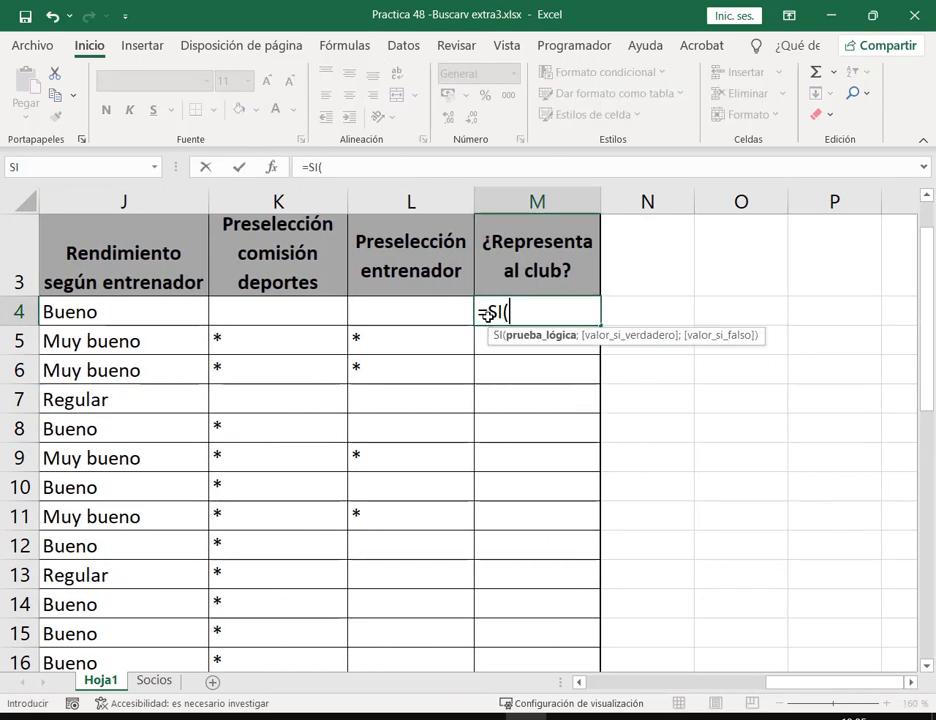
pyautogui.write('Y(')
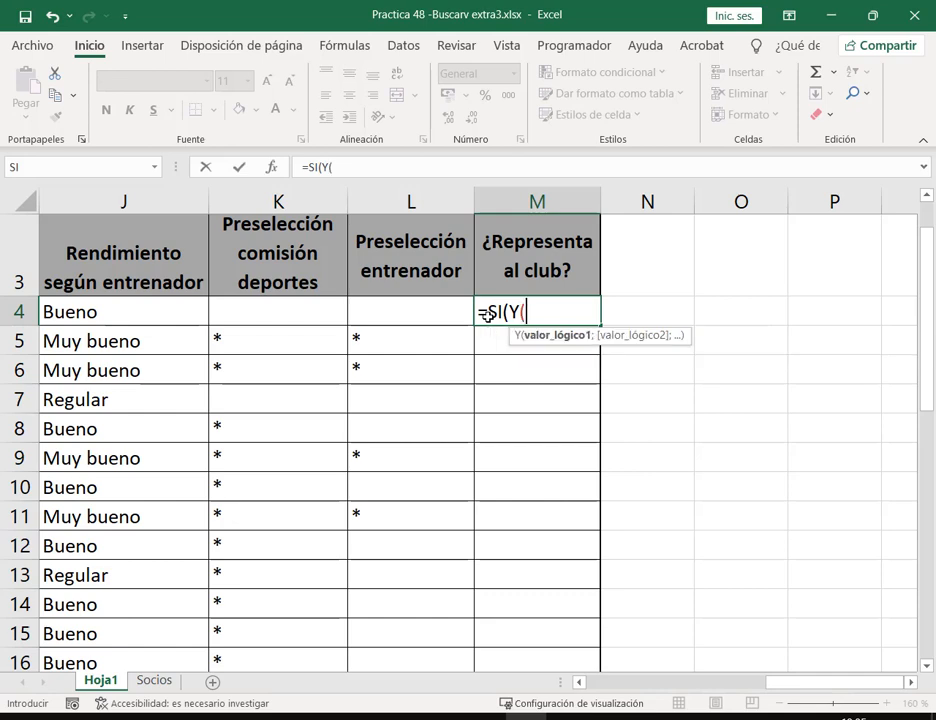
pyautogui.click(282, 311)
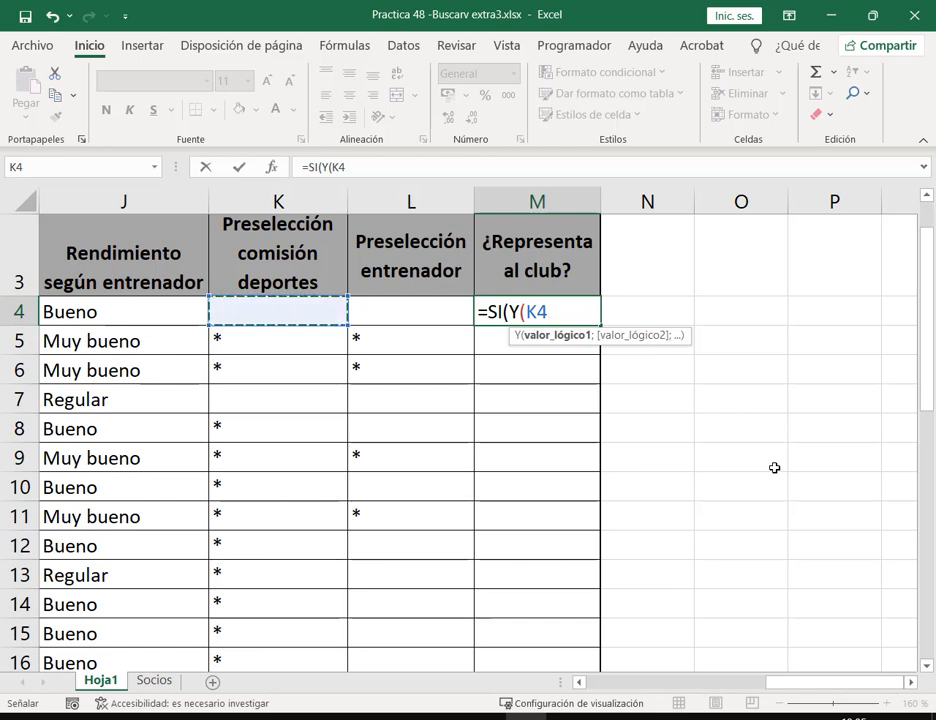
pyautogui.write('="*"')
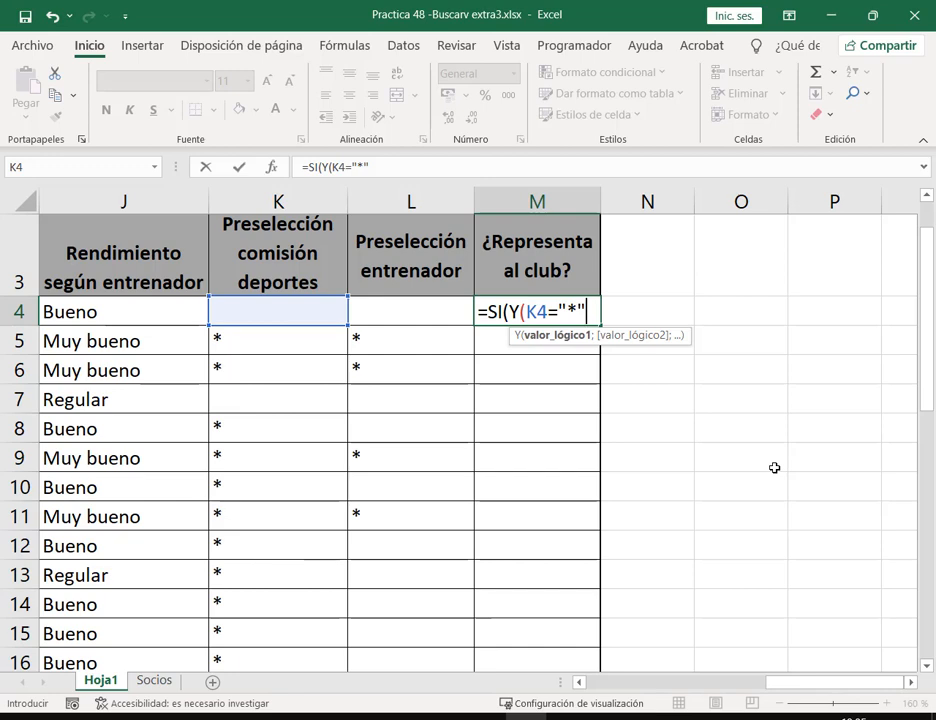
pyautogui.write(';')
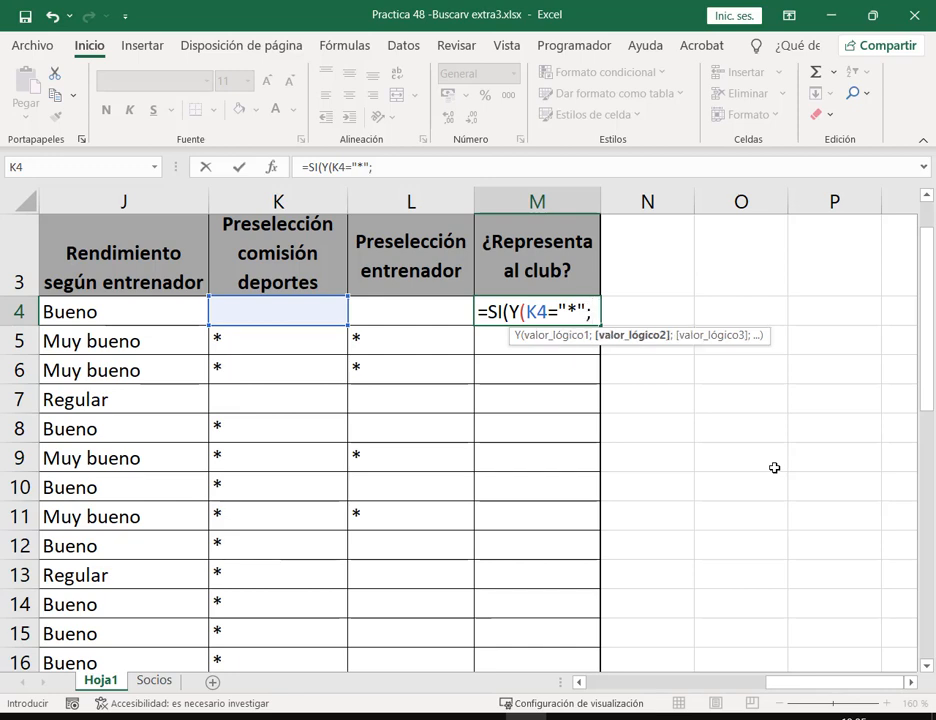
pyautogui.click(443, 319)
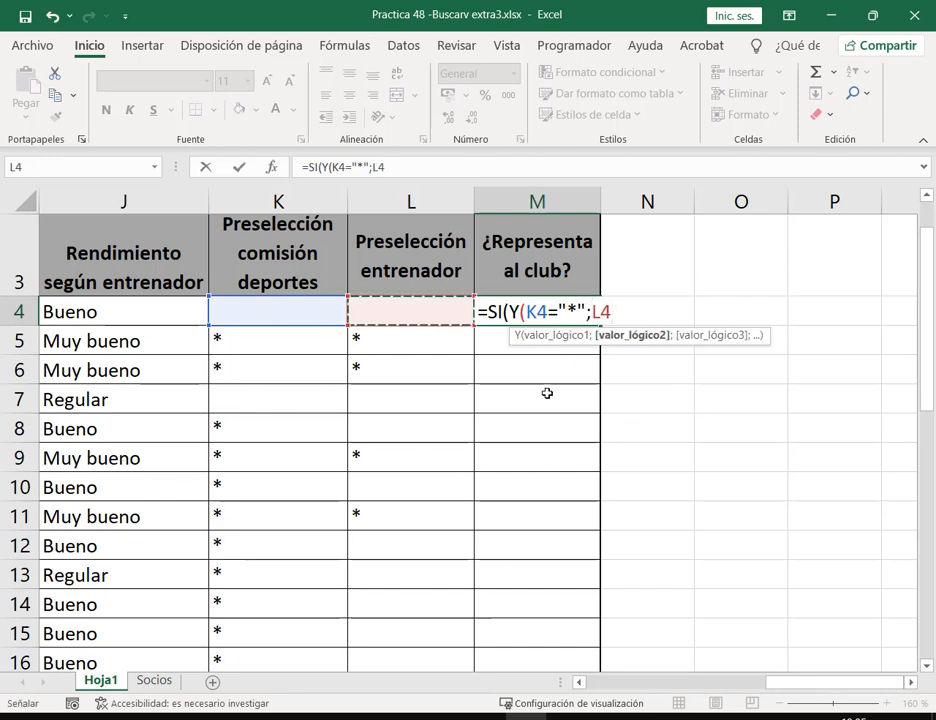
pyautogui.write('="*')
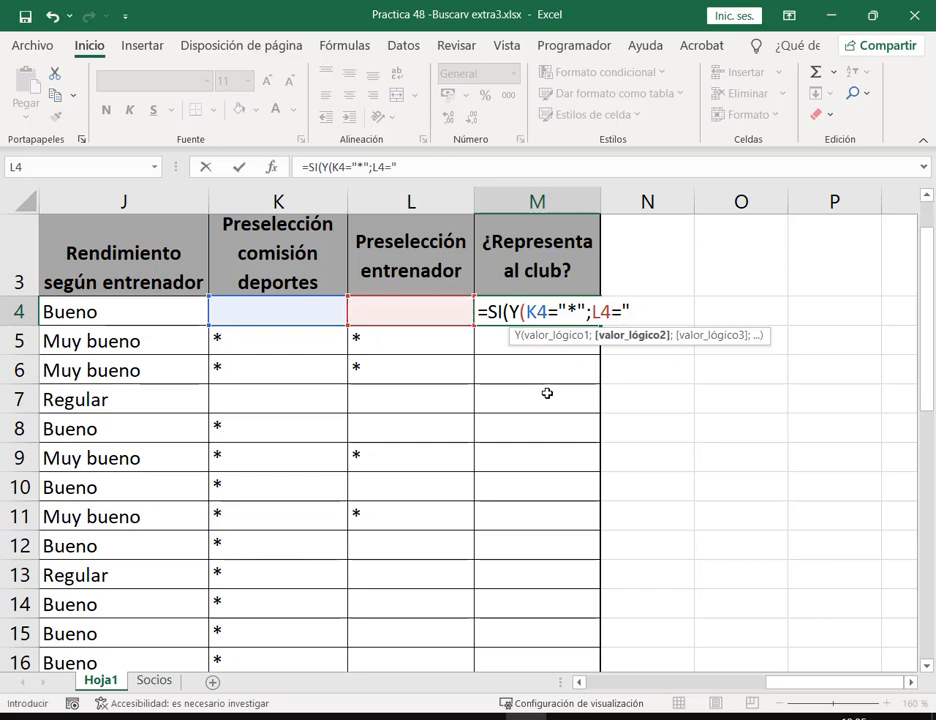
pyautogui.write('")')
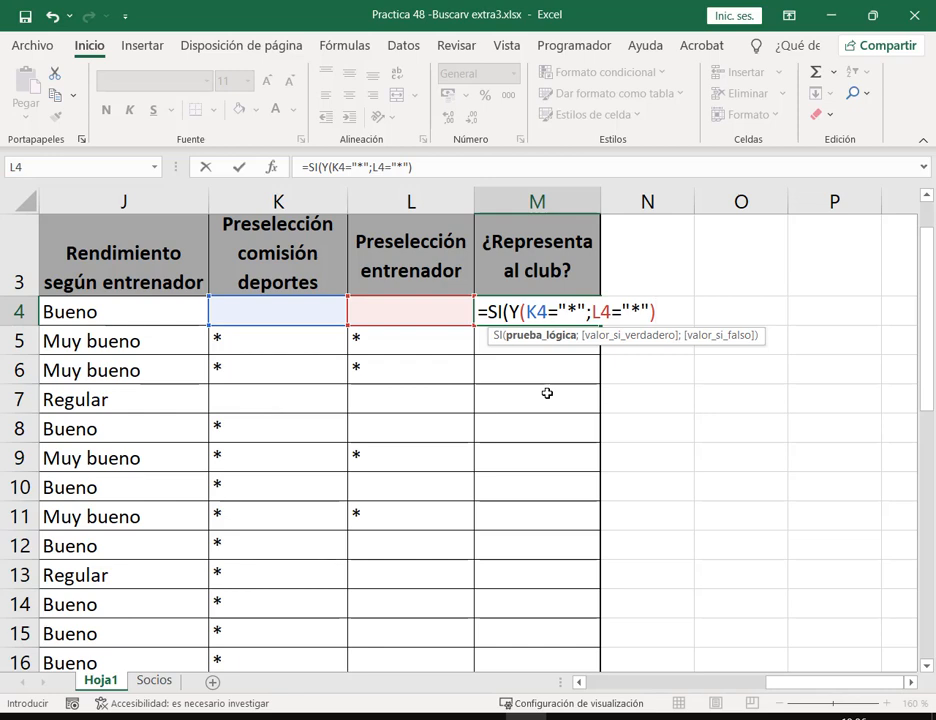
# Complete the M4 formula with "Si" as the true value and empty text "" as the false value, keeping M4 selected
pyautogui.write(';')
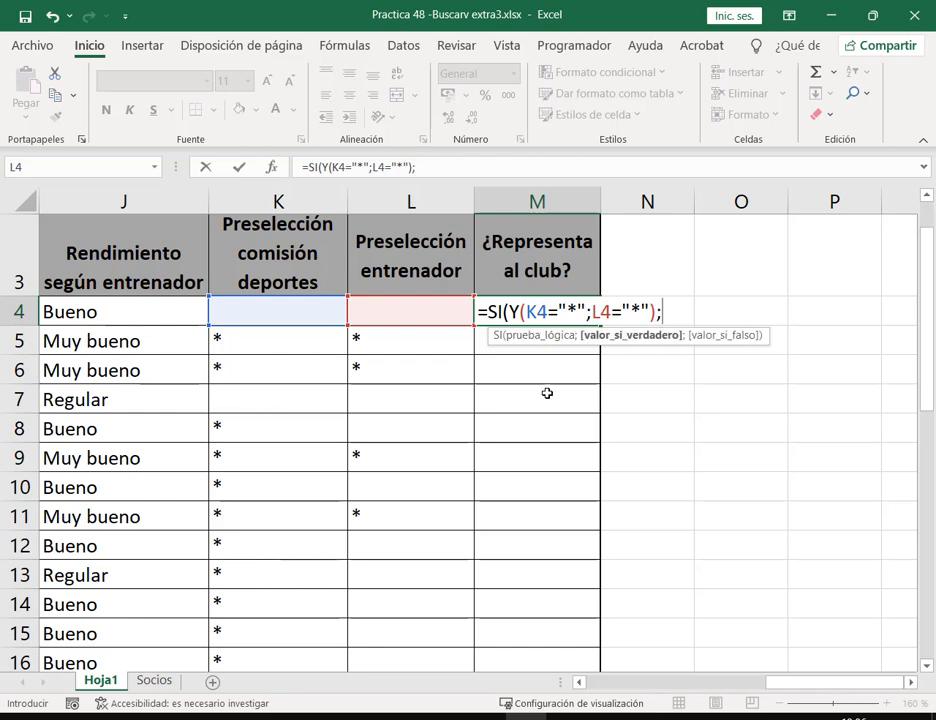
pyautogui.write('"Si"')
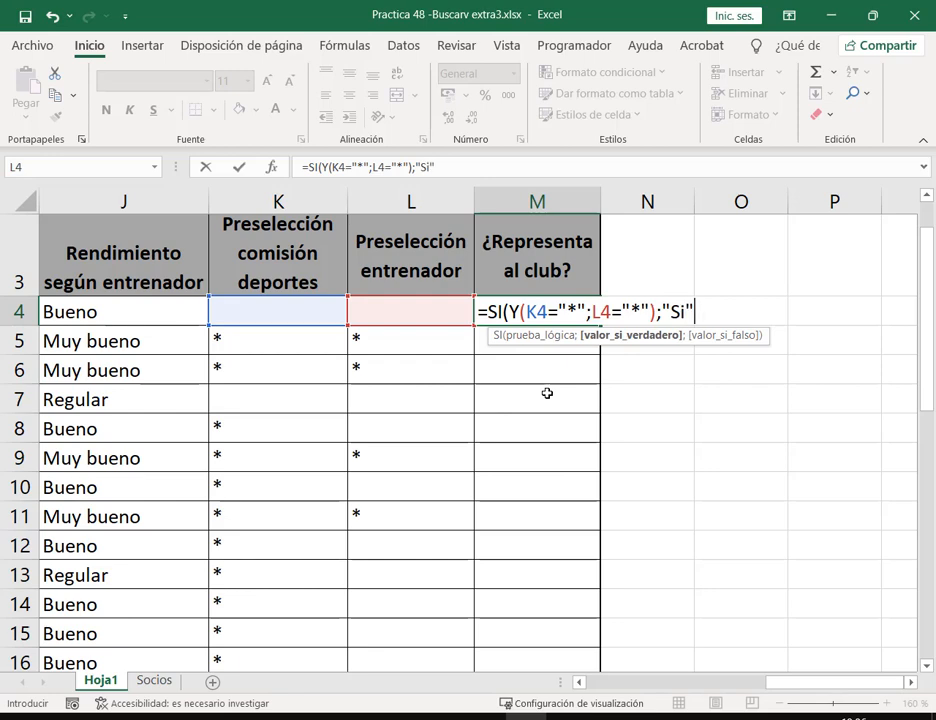
pyautogui.write(';')
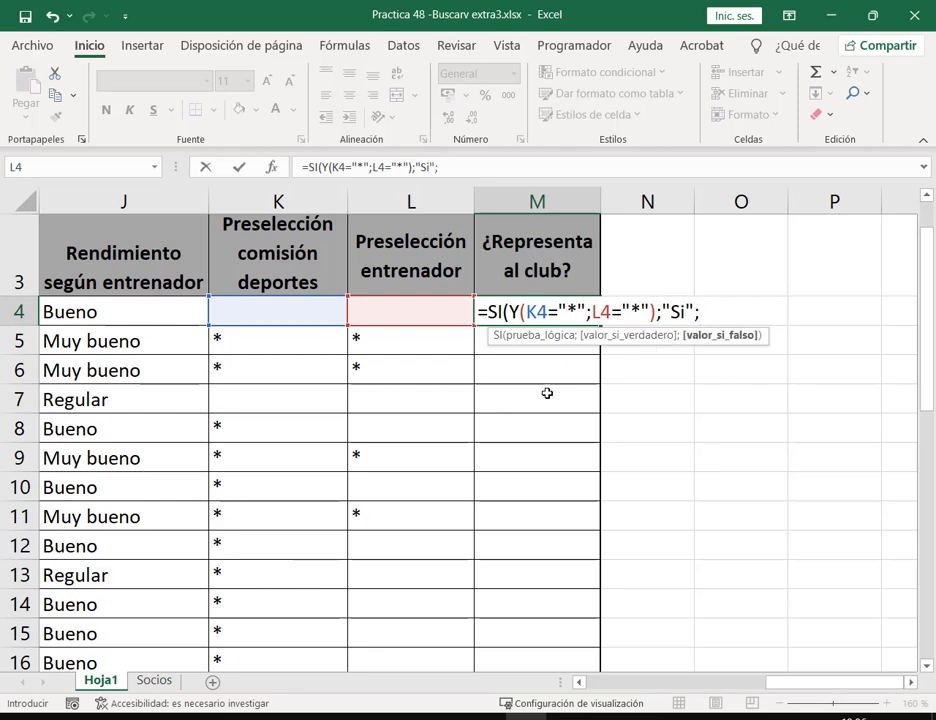
pyautogui.write('"")')
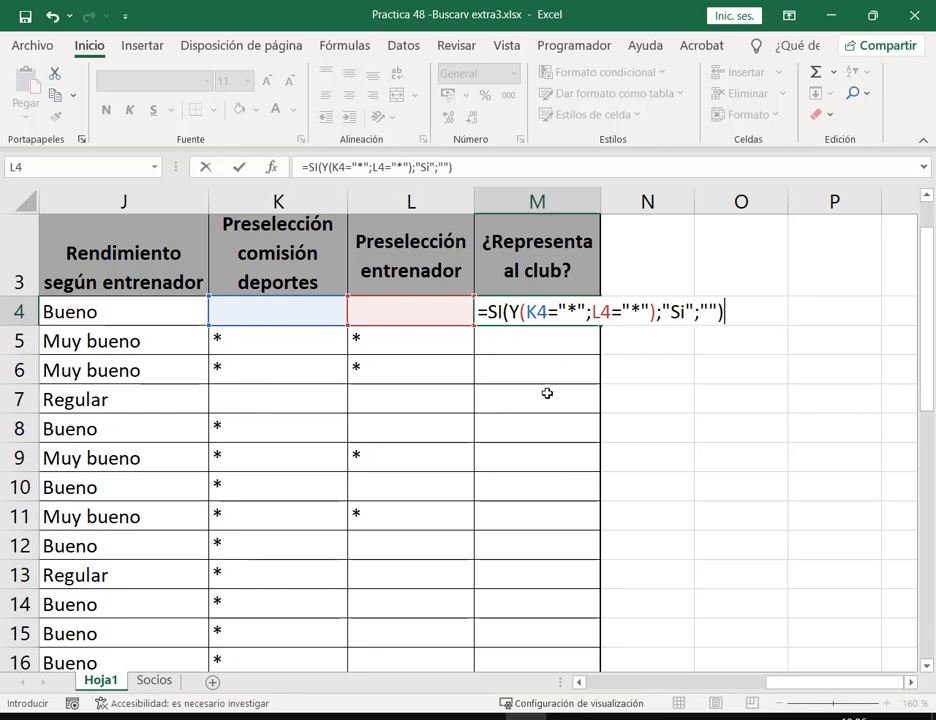
pyautogui.hotkey('ctrl', 'Return')
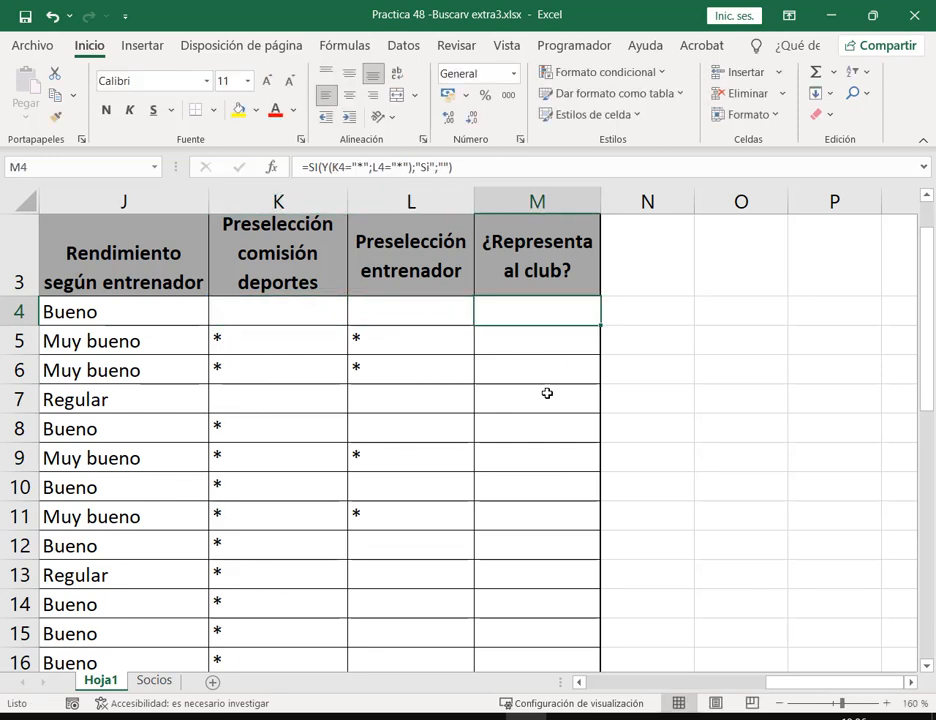
# In the M4 formula, demonstrate a space inside the false-value quotes and remove it, restoring the empty text ""
pyautogui.press('F2')
pyautogui.press('Left')
pyautogui.press('Left')
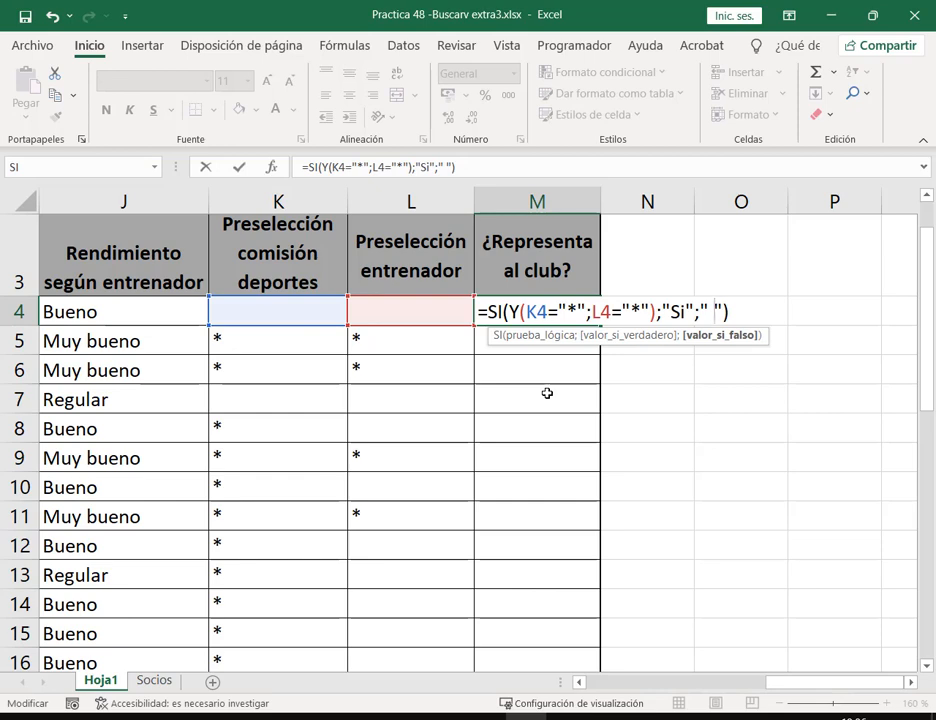
pyautogui.press('BackSpace')
pyautogui.press('Right')
pyautogui.press('Right')
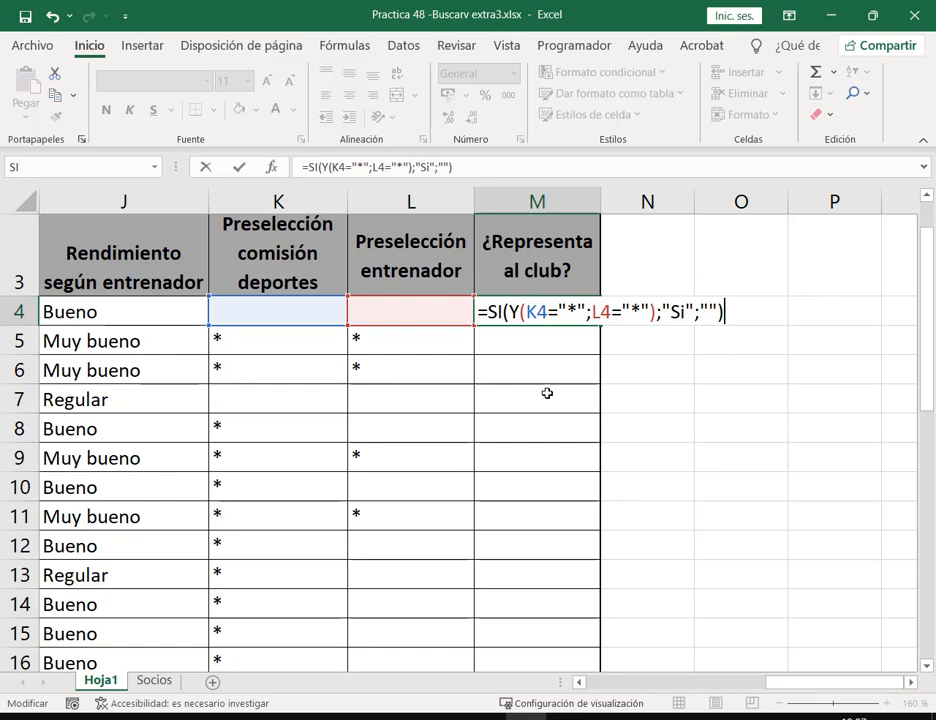
# Check the Google Meet call chat, and return to Excel to display the Categoria formula in E4
pyautogui.hotkey('alt', 'Tab')
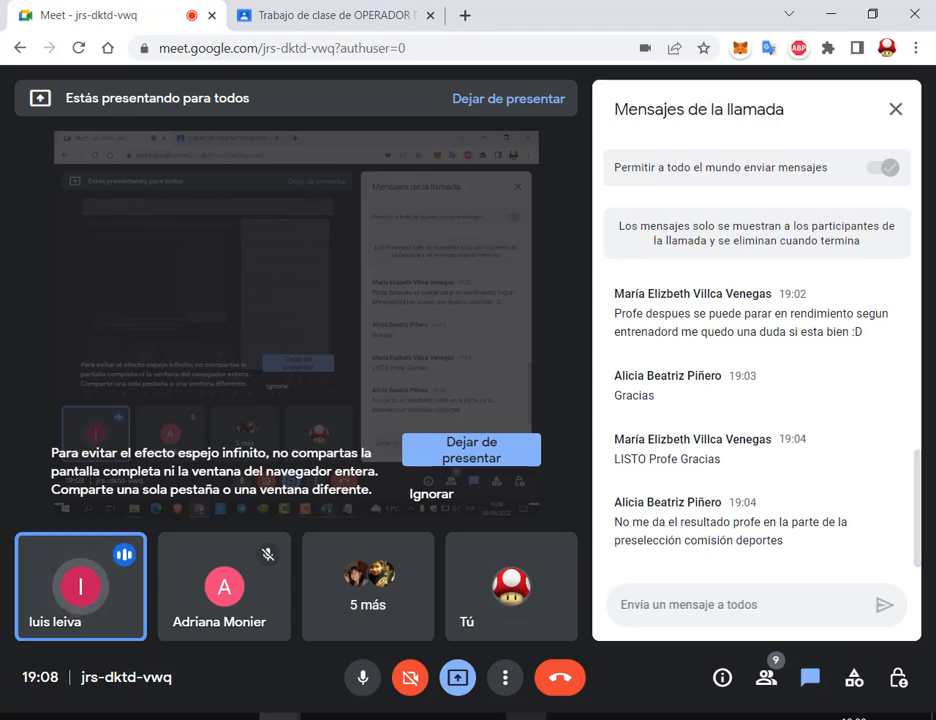
pyautogui.hotkey('alt', 'Tab')
pyautogui.moveTo(794, 682); pyautogui.dragTo(600, 687)
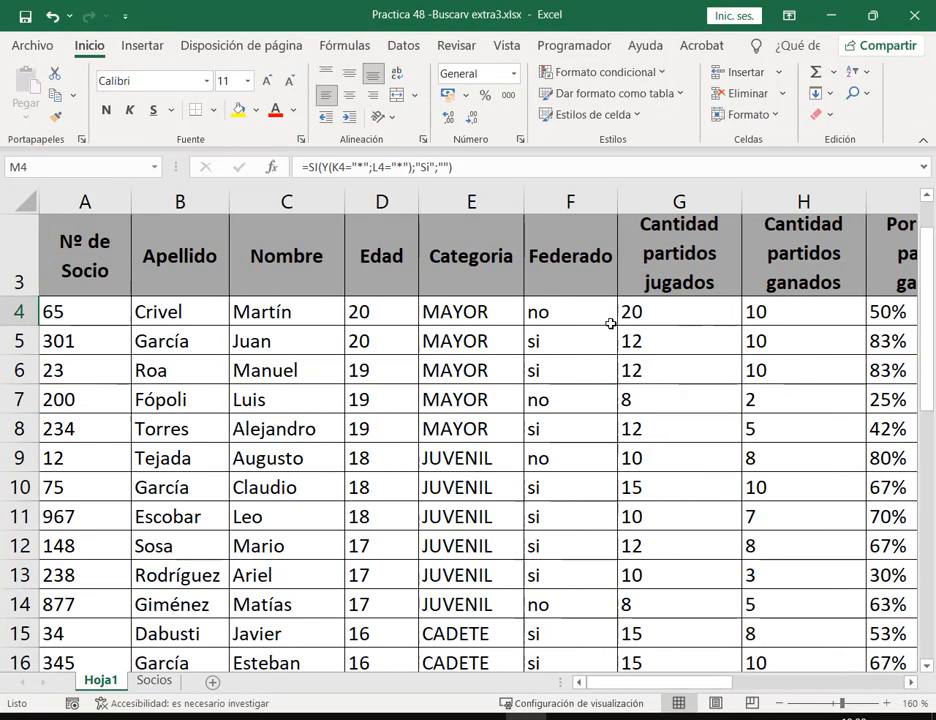
pyautogui.click(482, 315)
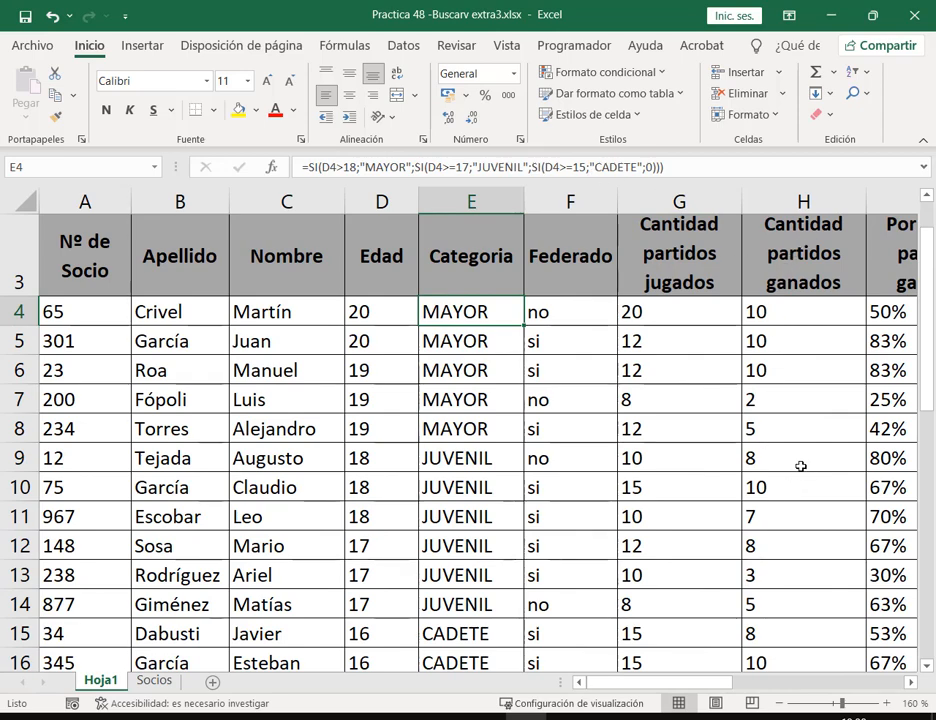
pyautogui.click(776, 574)
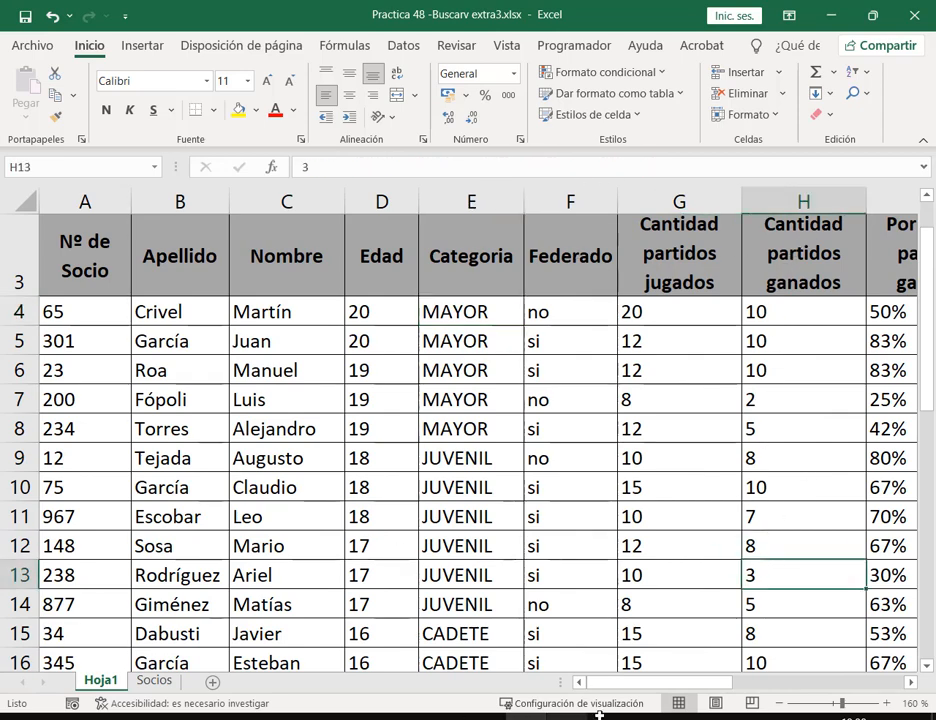
# Reread the age ranges for the category in instruction 3 below the table, marking the limits and clearing the mark
pyautogui.scroll(-6, 640, 563)
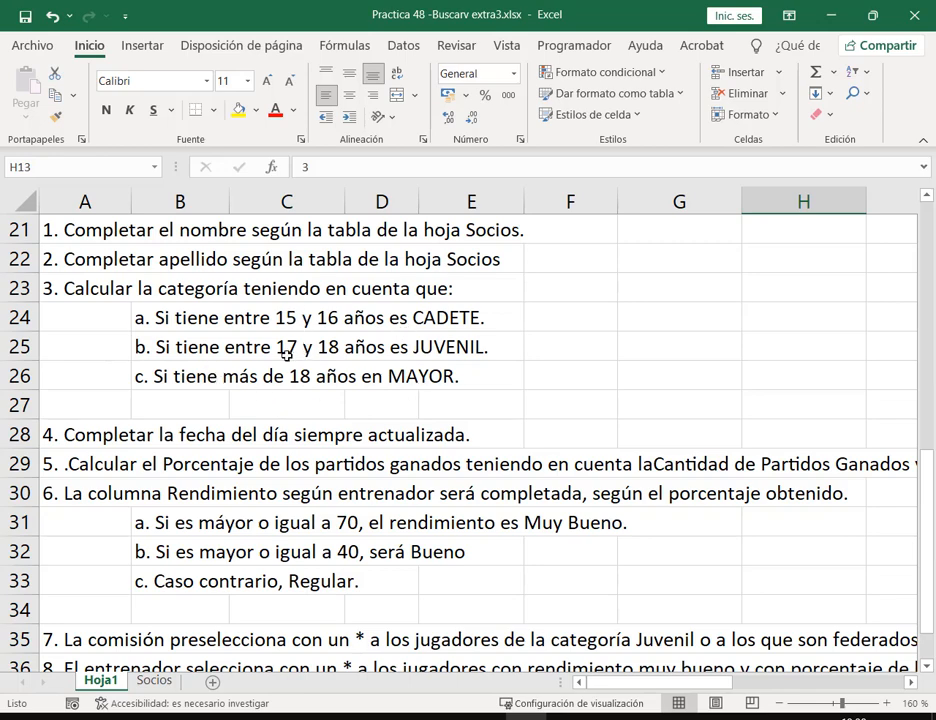
pyautogui.moveTo(287, 365); pyautogui.dragTo(314, 388)
pyautogui.press('Escape')
# Switch to the Notepad note and replace its text with the lines "SI es menor e igual a 16" and "Si es menor e igual a 18"
pyautogui.click(562, 718)
pyautogui.hotkey('ctrl', 'a')
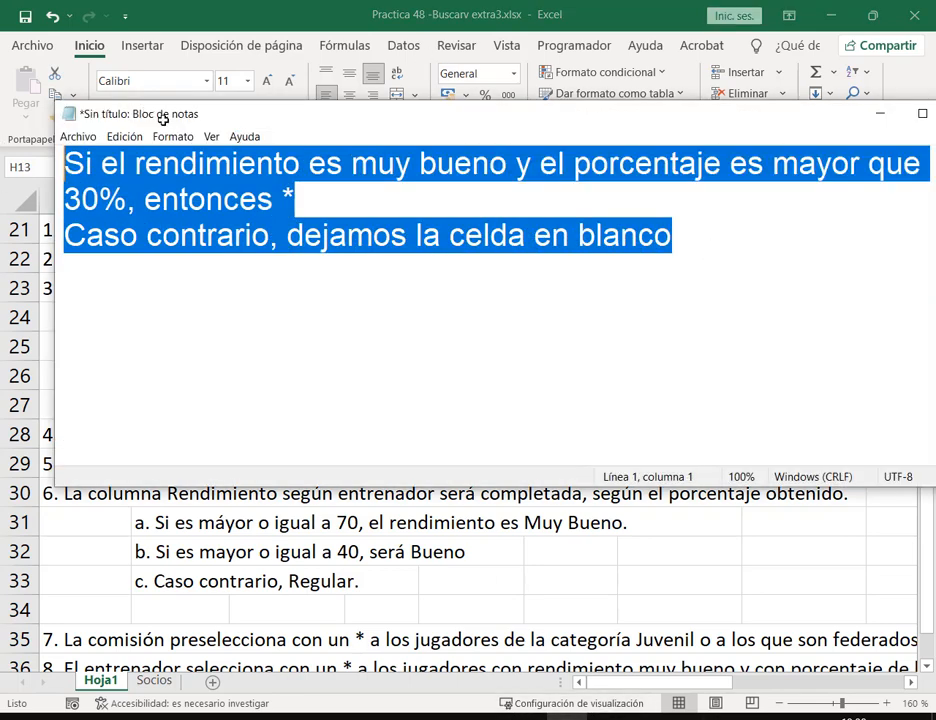
pyautogui.moveTo(167, 117); pyautogui.dragTo(606, 135)
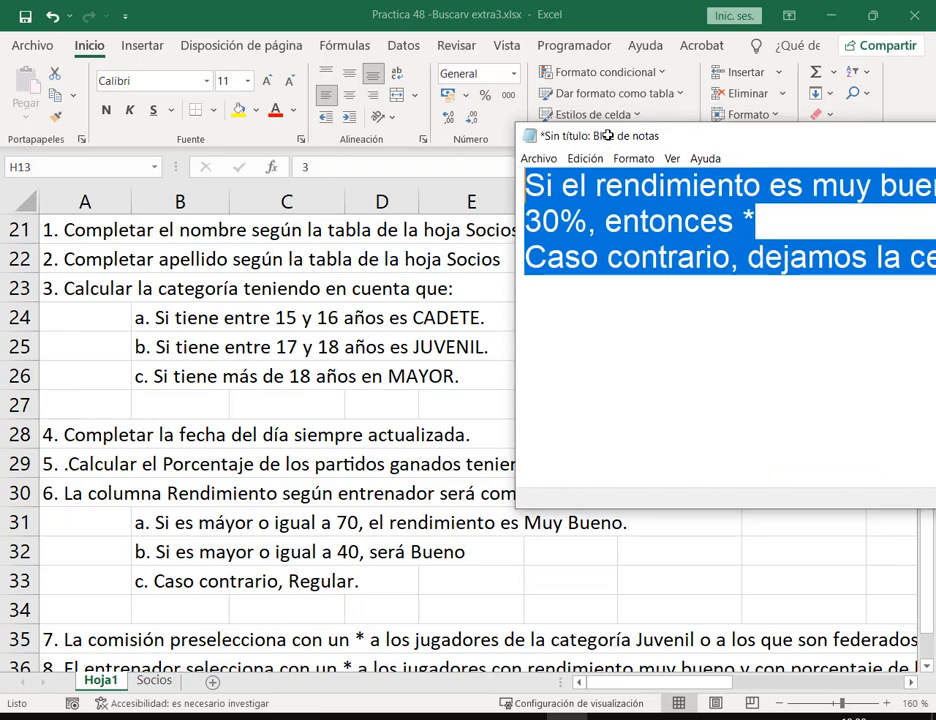
pyautogui.write('SI')
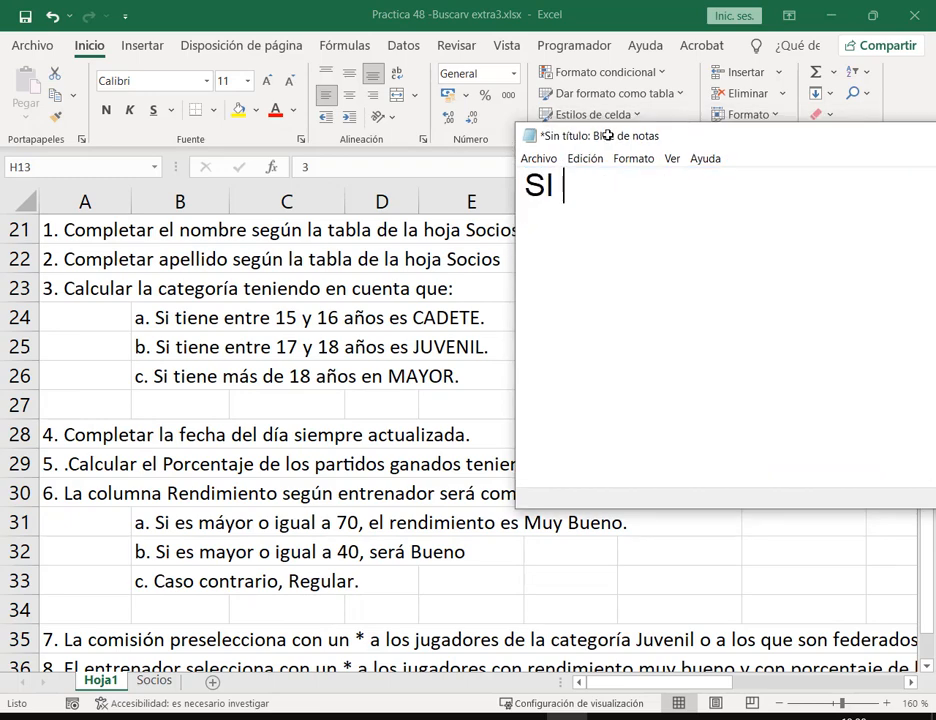
pyautogui.write(' es menor e iau')
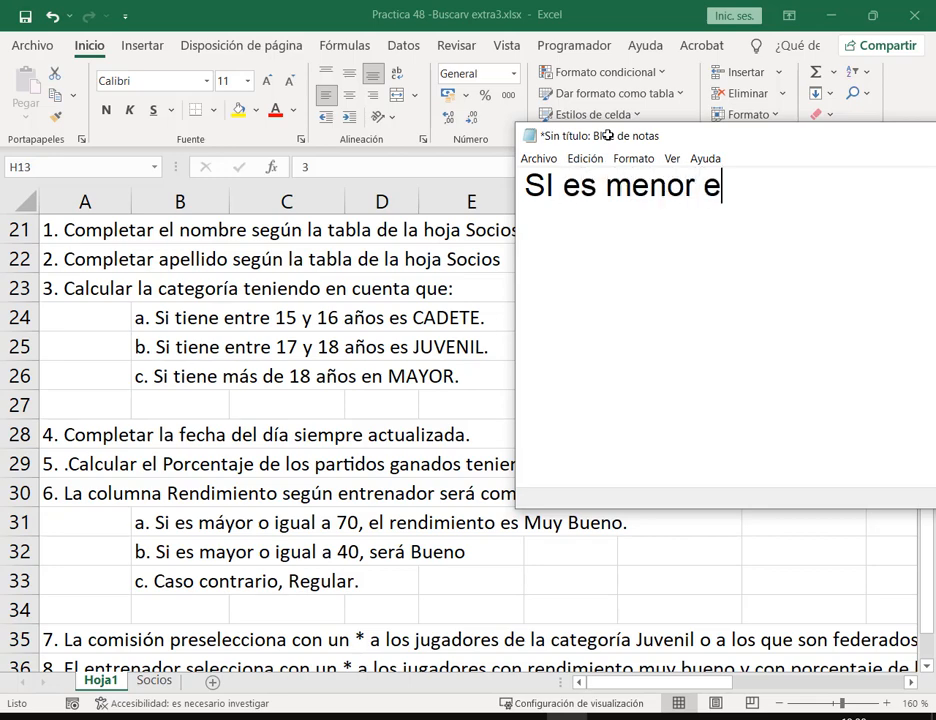
pyautogui.press('BackSpace')
pyautogui.press('BackSpace')
pyautogui.write('gual a 16')
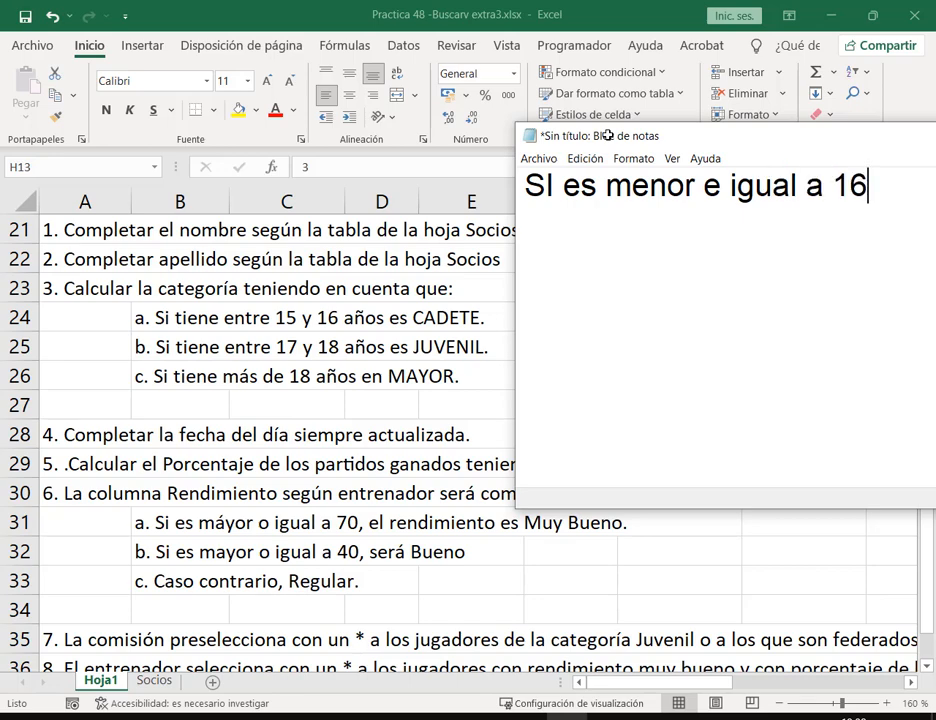
pyautogui.press('Return')
pyautogui.write('Si es menor e')
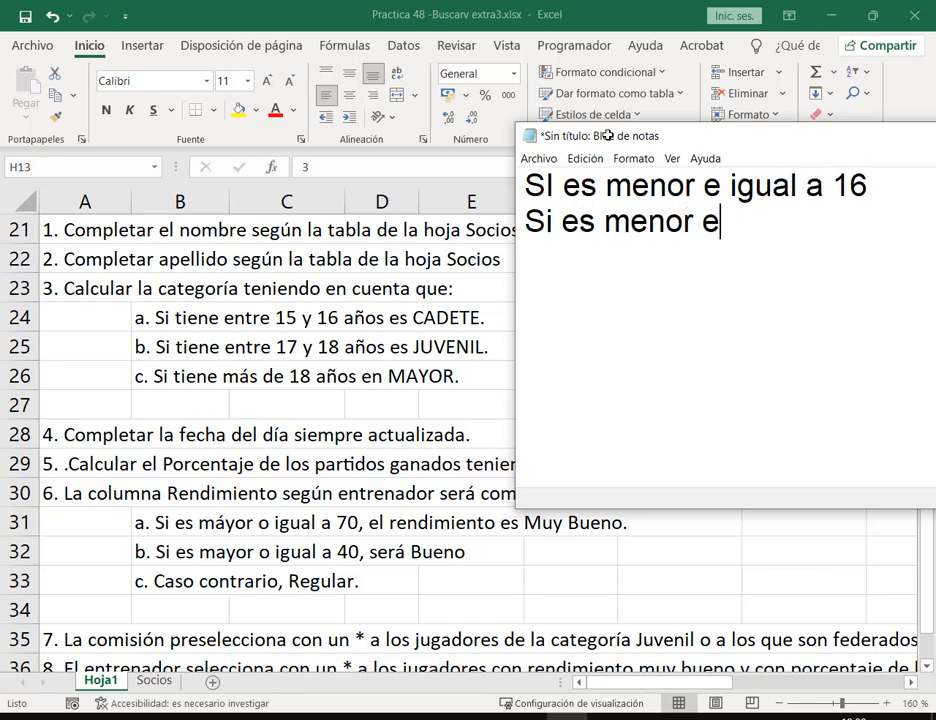
pyautogui.write(' igual a 18')
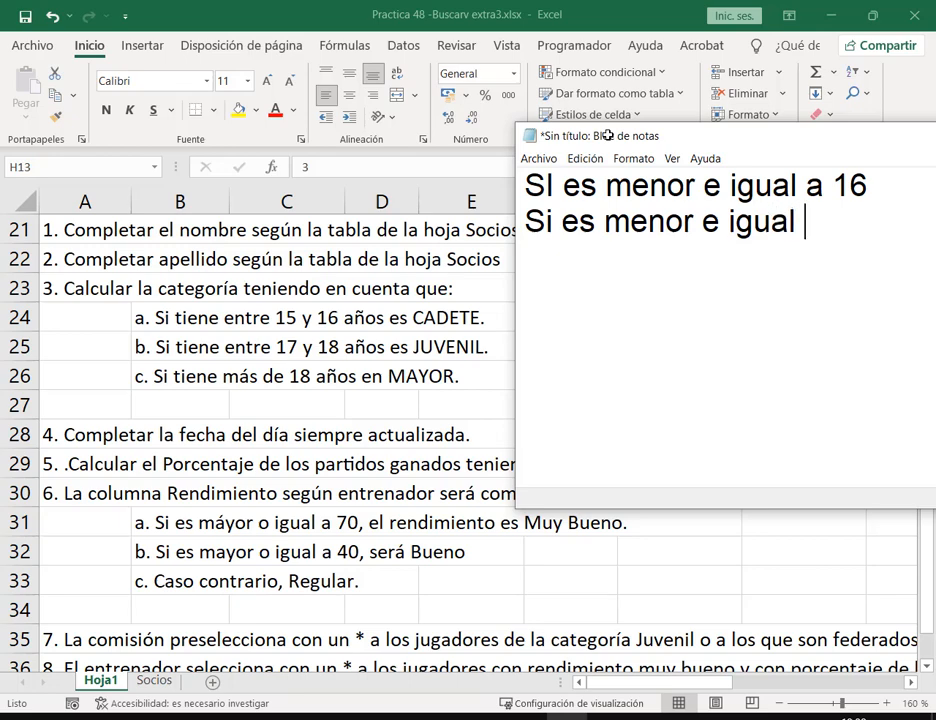
# Finish the rules in the note with a third line reading "Caso contrario, 18"
pyautogui.press('Return')
pyautogui.write('Si es ma')
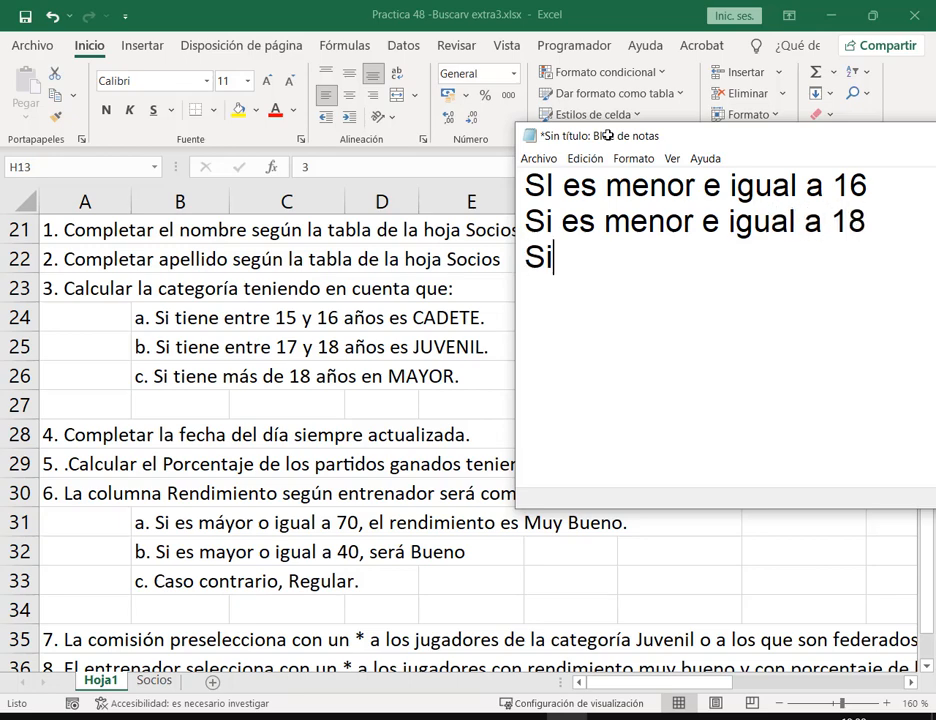
pyautogui.press('BackSpace')
pyautogui.press('BackSpace')
pyautogui.press('BackSpace')
pyautogui.press('BackSpace')
pyautogui.press('BackSpace')
pyautogui.press('BackSpace')
pyautogui.press('BackSpace')
pyautogui.press('BackSpace')
pyautogui.write('Caso contrario')
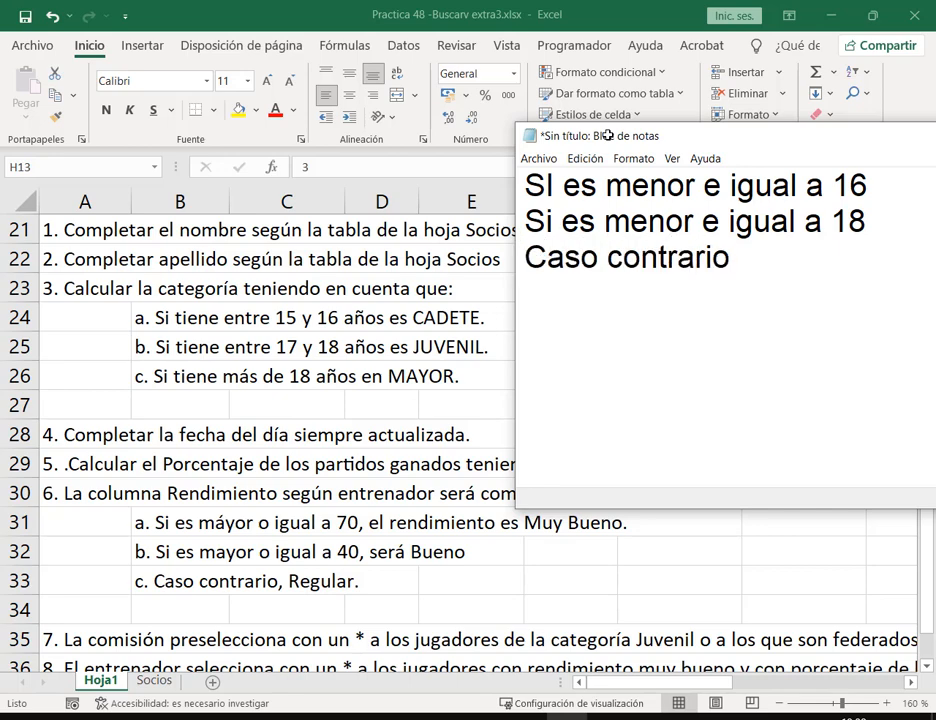
pyautogui.write(', 18')
pyautogui.press('Return')
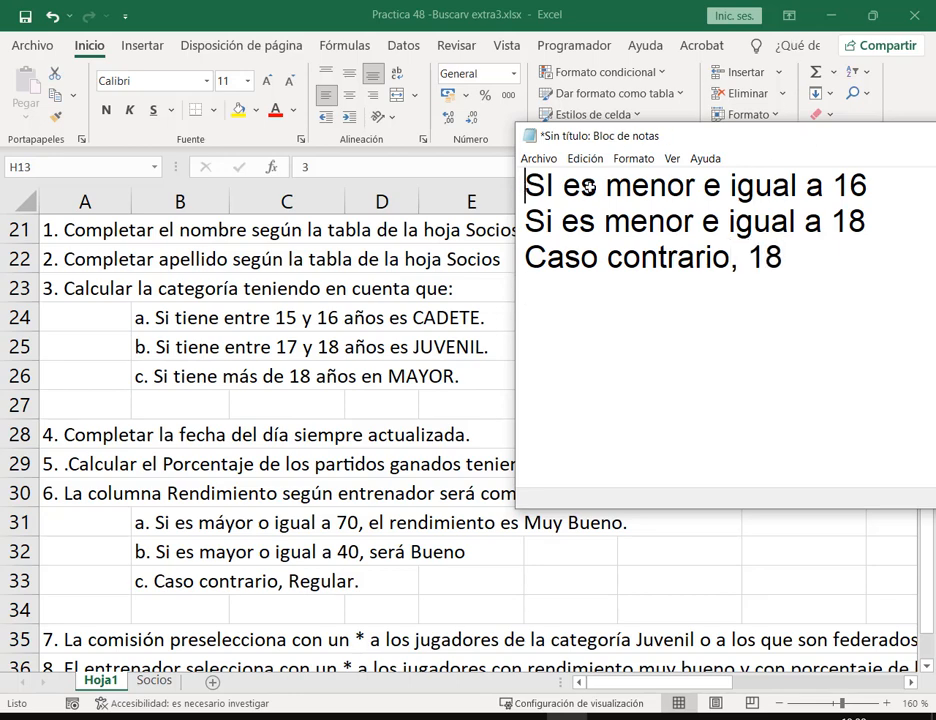
# Highlight the first rule of the note and its limit 16 while explaining the condition, leaving the text as it is
pyautogui.moveTo(527, 186); pyautogui.dragTo(907, 188)
pyautogui.click(907, 188)
pyautogui.moveTo(516, 182); pyautogui.dragTo(860, 188)
pyautogui.click(886, 182)
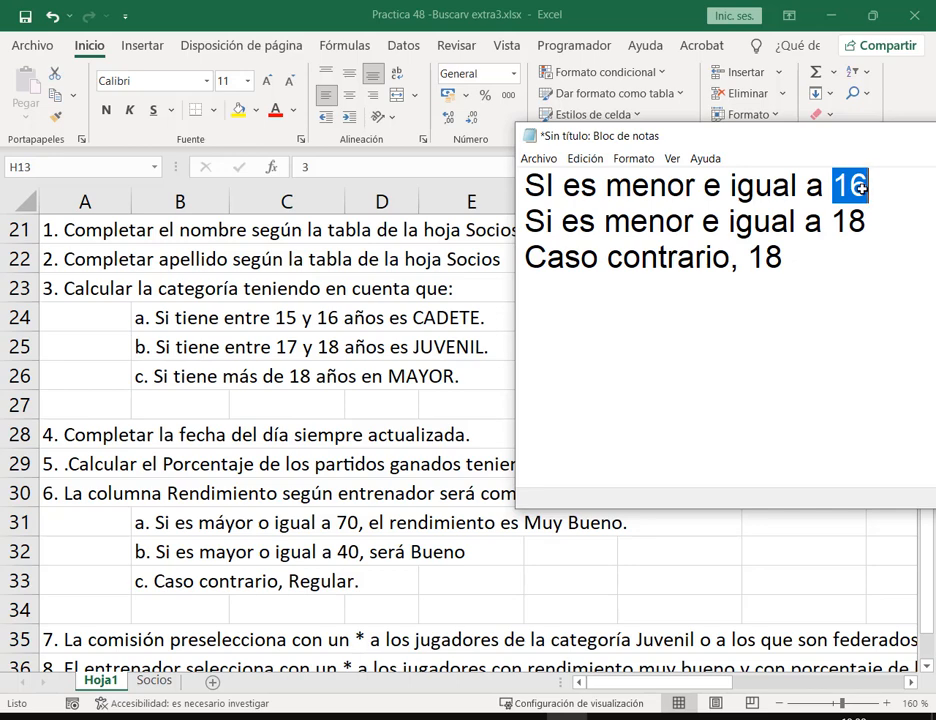
# Insert the line "Si es menor a 15, entonces 0" above the first rule of the note
pyautogui.click(539, 184)
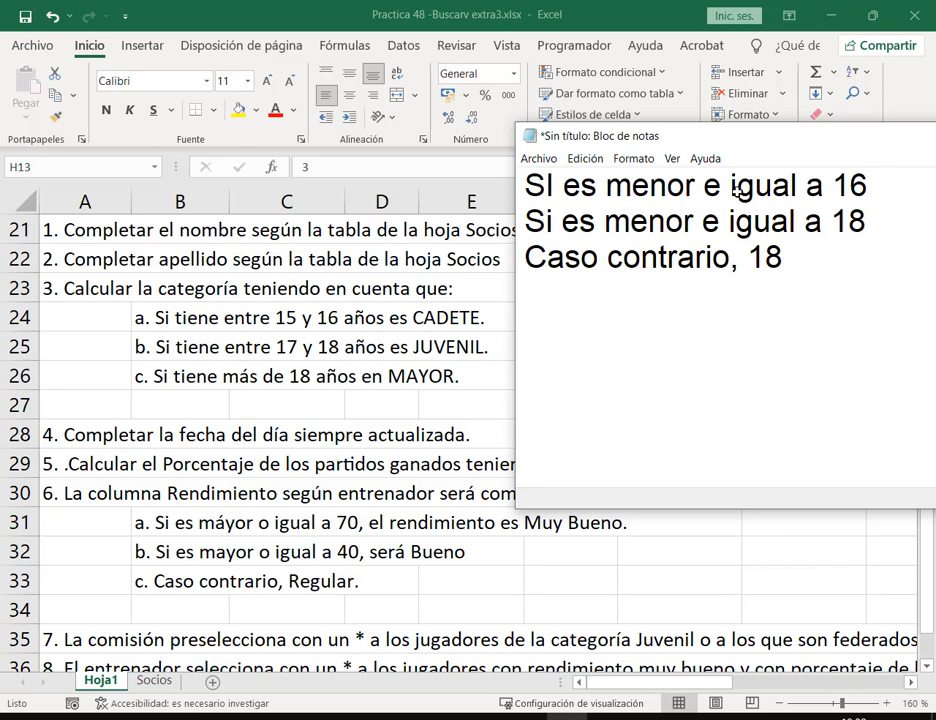
pyautogui.press('Return')
pyautogui.press('Up')
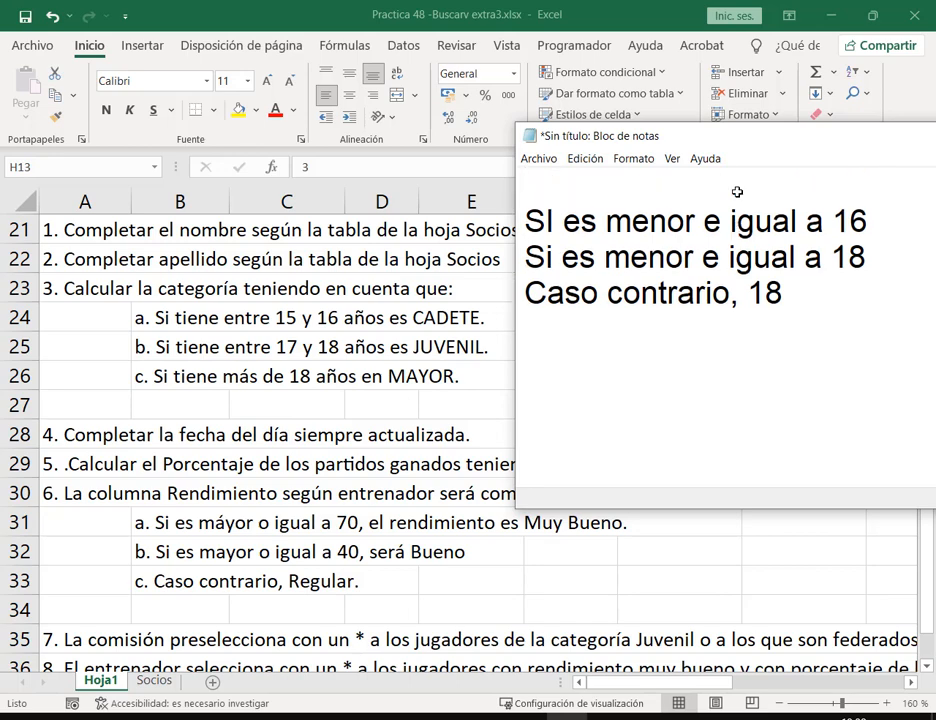
pyautogui.write('Si es menor a')
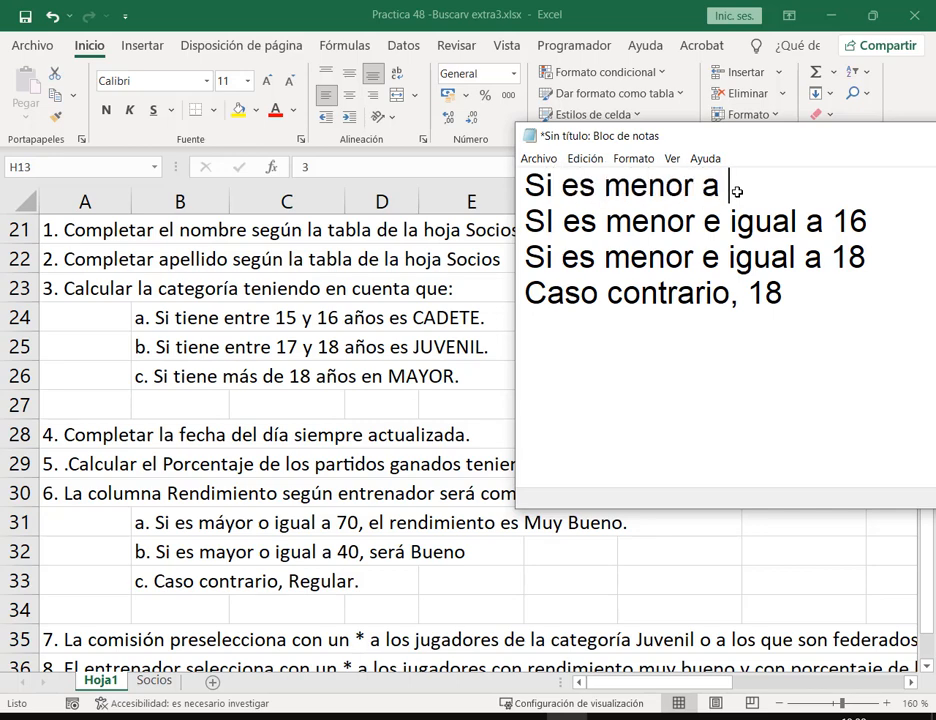
pyautogui.write(' 16')
pyautogui.press('BackSpace')
pyautogui.write('5,')
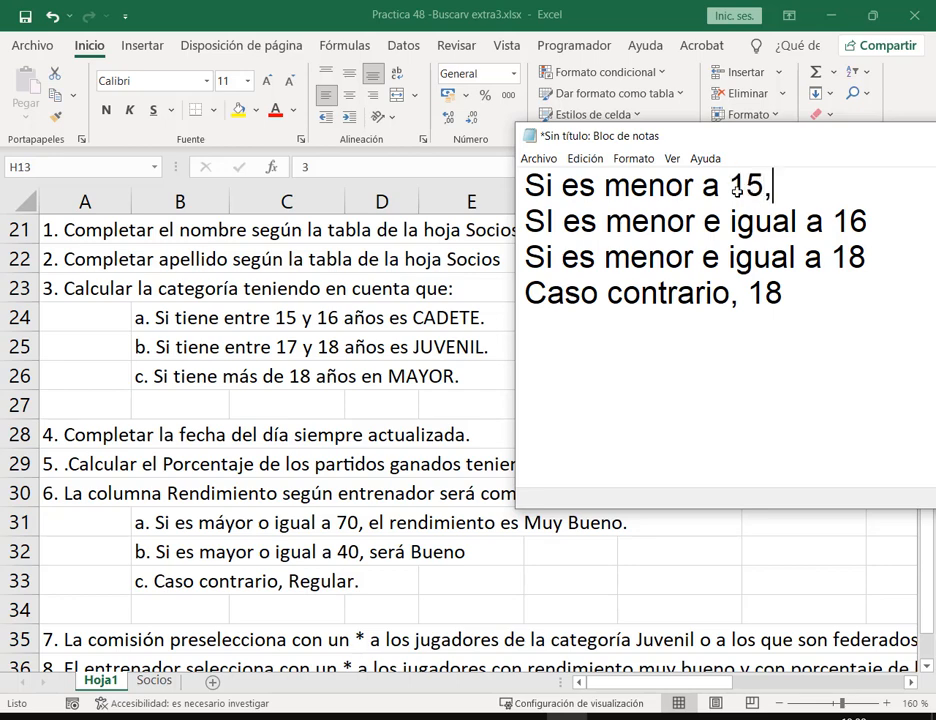
pyautogui.write(' entonces')
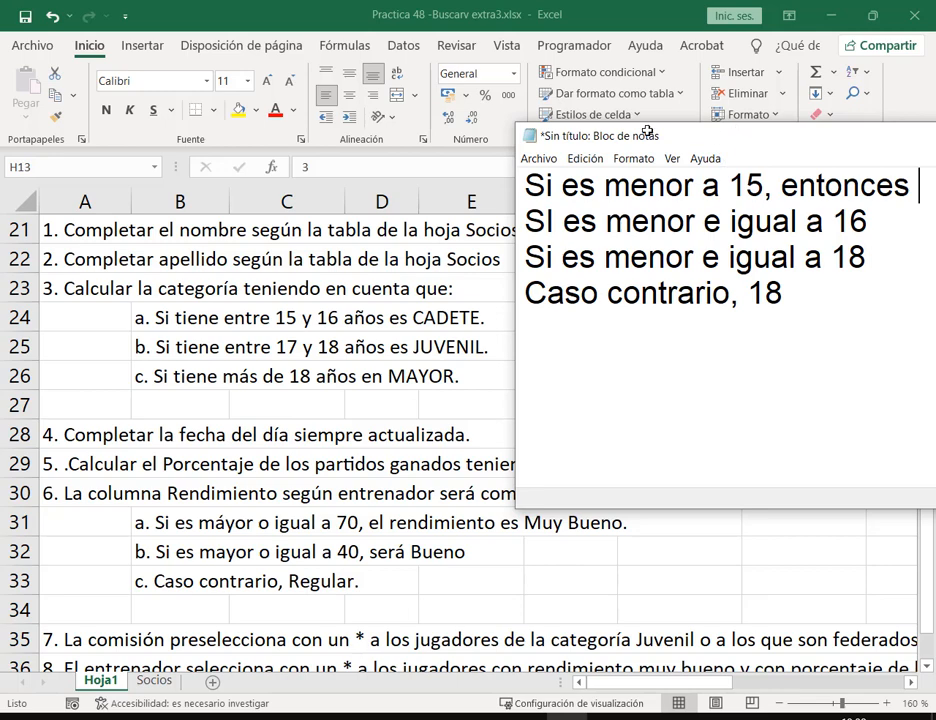
pyautogui.moveTo(736, 131); pyautogui.dragTo(556, 133)
pyautogui.write('0')
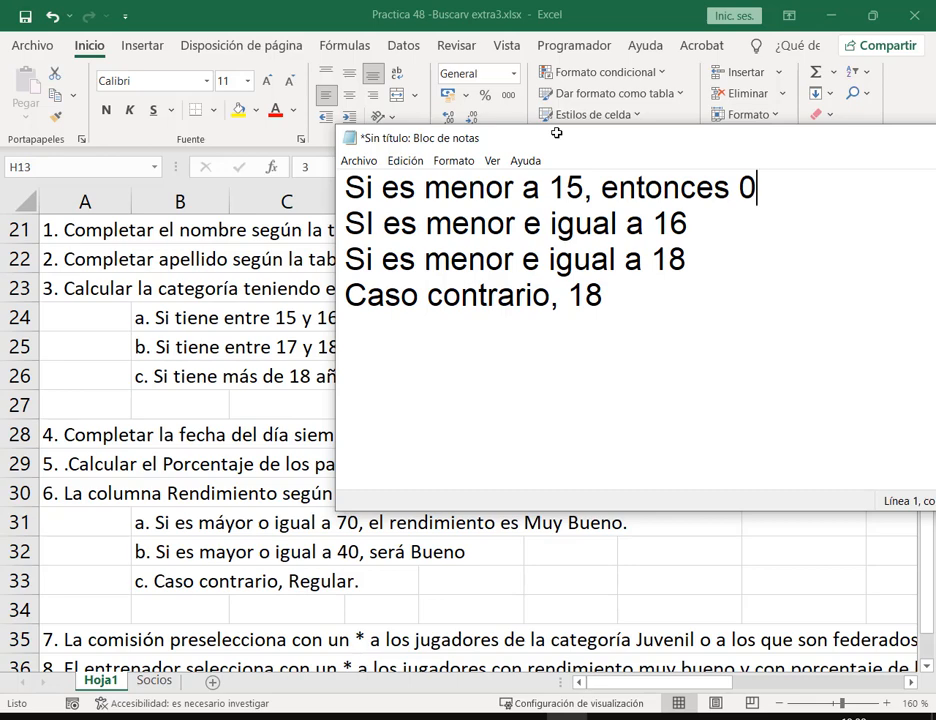
# Below the rules, leave a blank line and start a second set with "Si tiene mas de 18,..", keeping the note clear of the instructions
pyautogui.click(629, 293)
pyautogui.press('Return')
pyautogui.press('Return')
pyautogui.moveTo(506, 146); pyautogui.dragTo(614, 56)
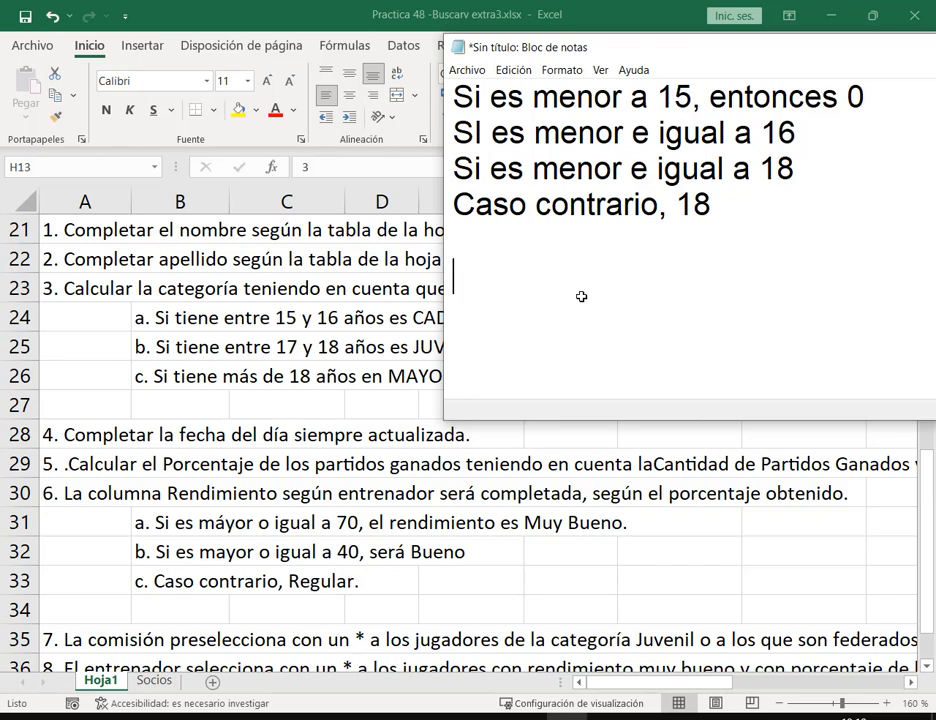
pyautogui.write('Si tiene ')
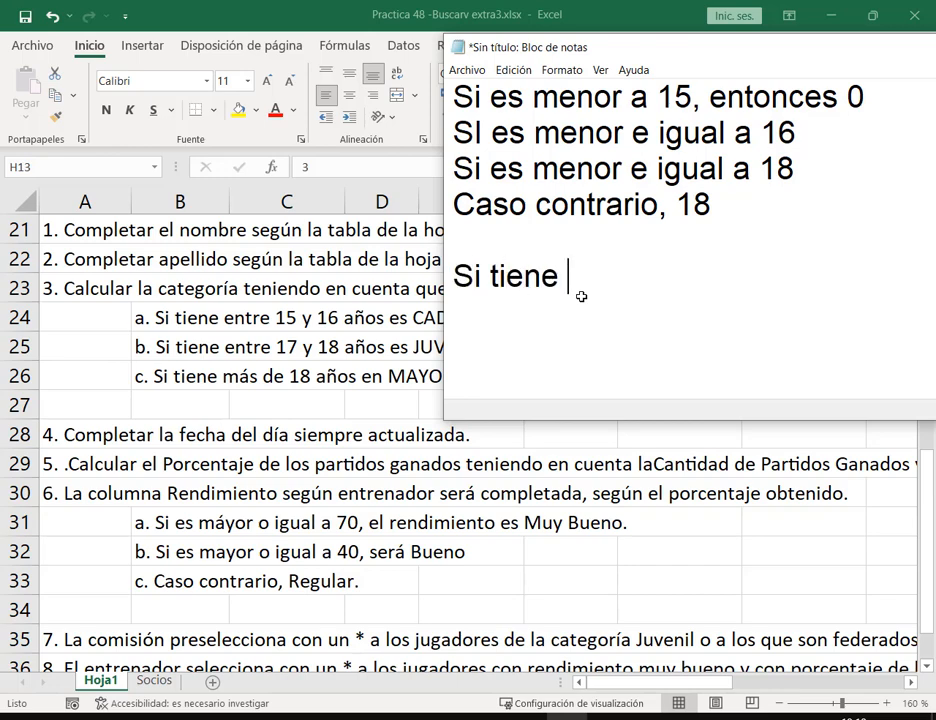
pyautogui.write('mas de 18')
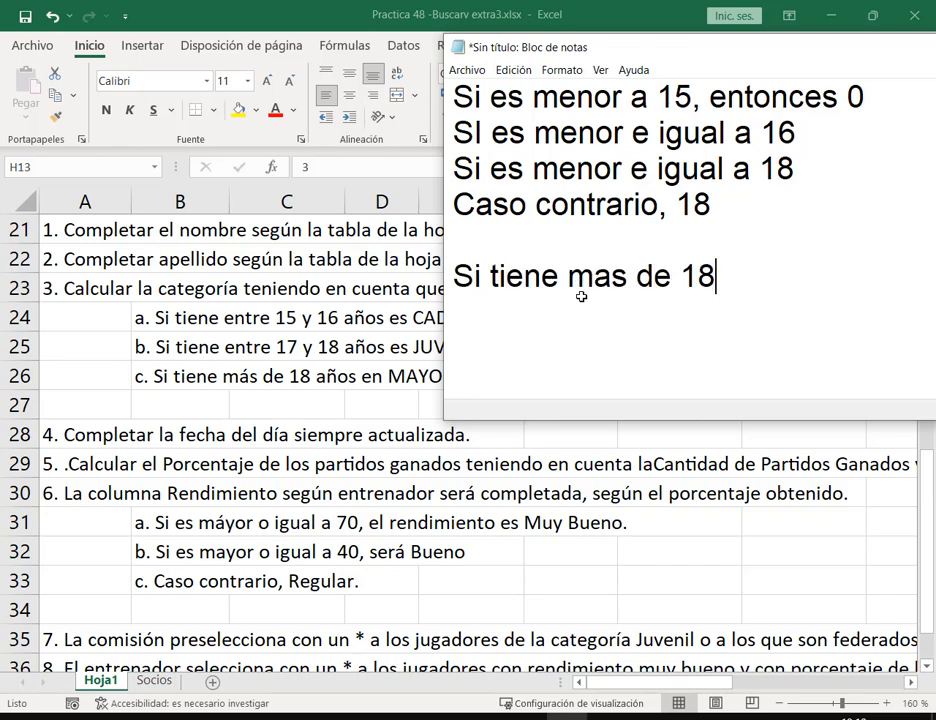
pyautogui.write(',..')
# Add the lines "Si tiene 17 o mas, ..." and "Si tiene 15 o mas,..." to the second set of rules
pyautogui.press('Return')
pyautogui.write('Si tie')
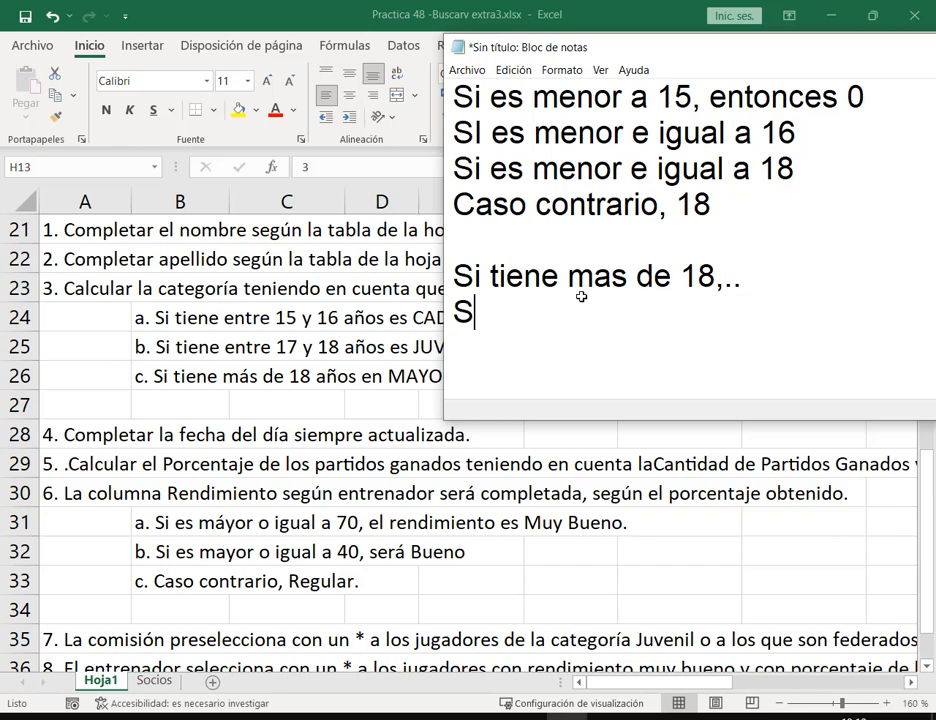
pyautogui.write('ne mas')
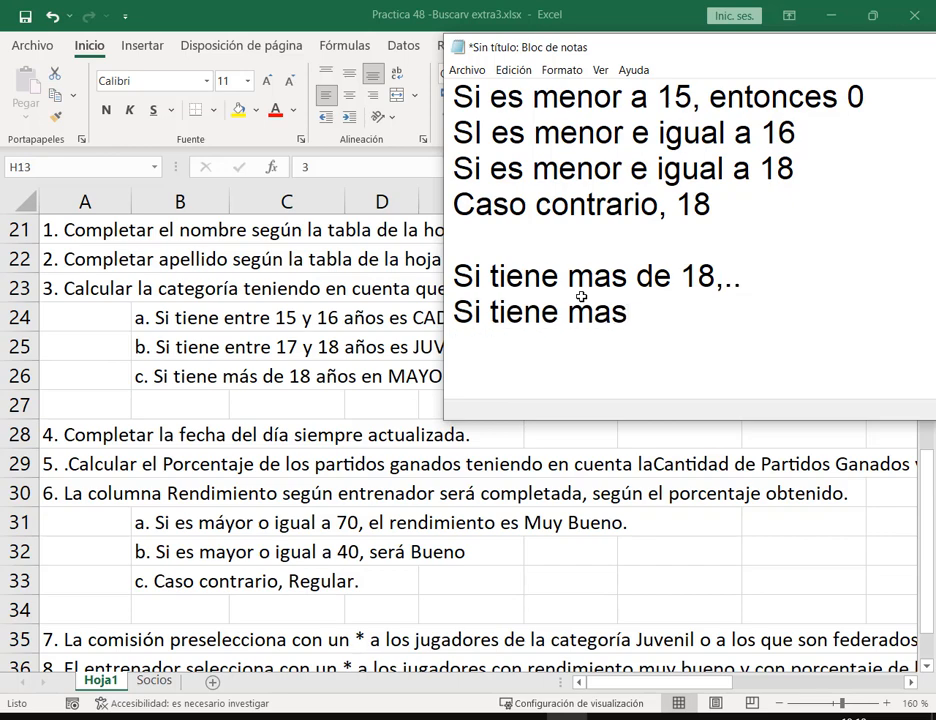
pyautogui.press('BackSpace')
pyautogui.press('BackSpace')
pyautogui.press('BackSpace')
pyautogui.write('17 o mas, ...')
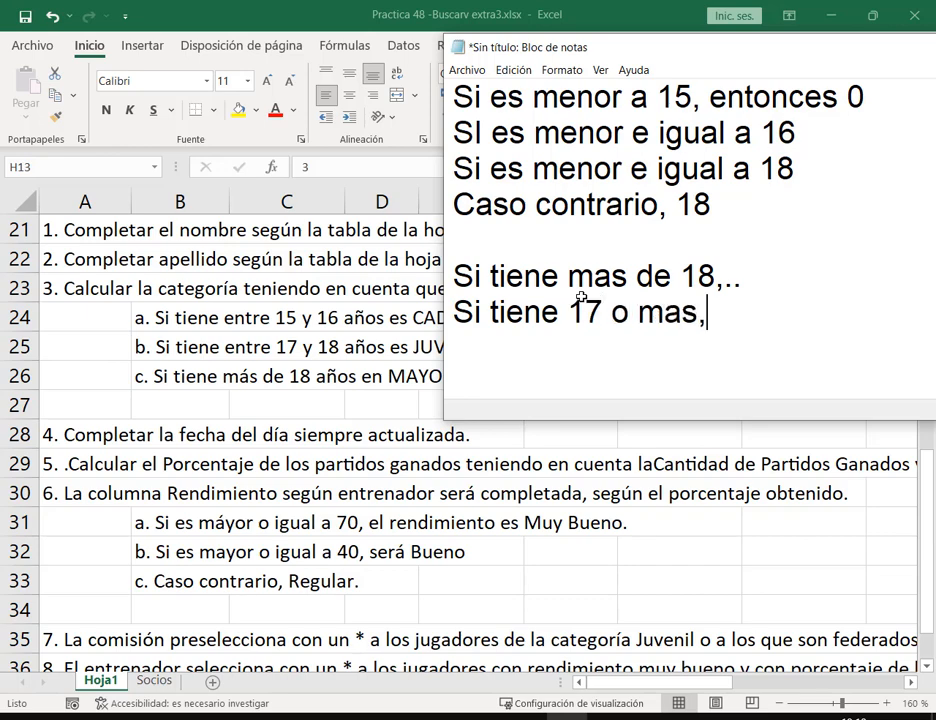
pyautogui.press('Return')
pyautogui.write('Si ti')
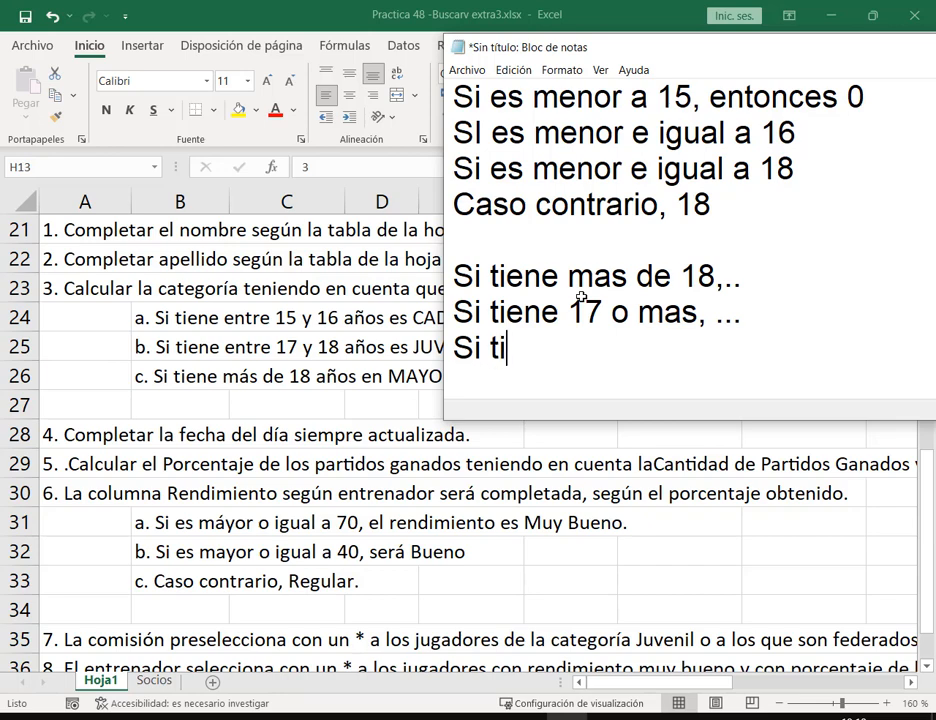
pyautogui.write('ene 15 o')
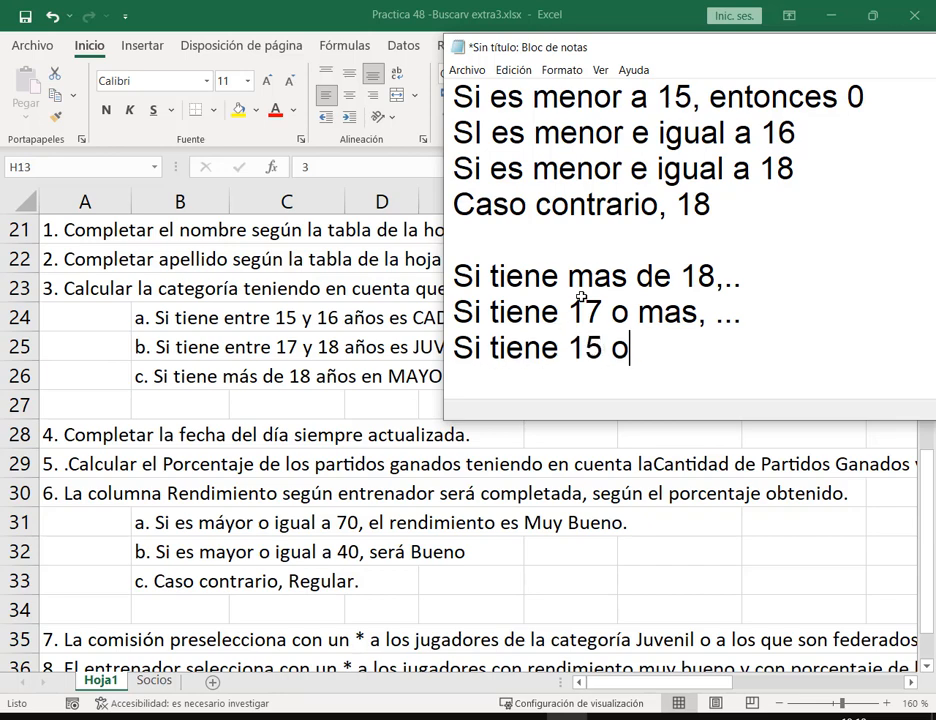
pyautogui.write(' mas,...')
# End the second set with "Caso contrario, 0" and select the four lines of the first set of rules
pyautogui.press('Return')
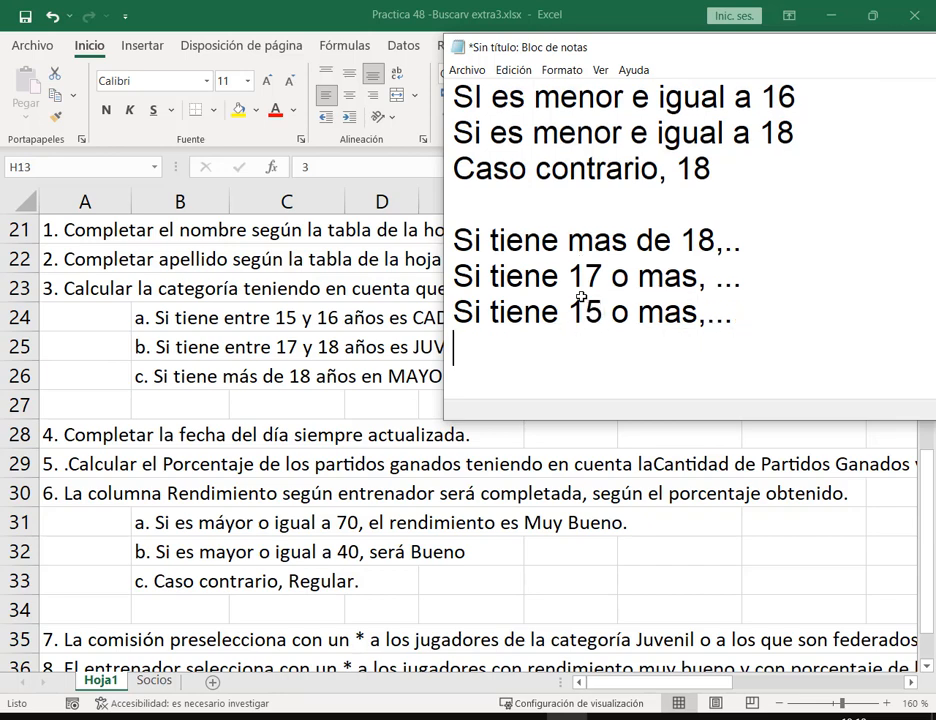
pyautogui.write('Caso contrario')
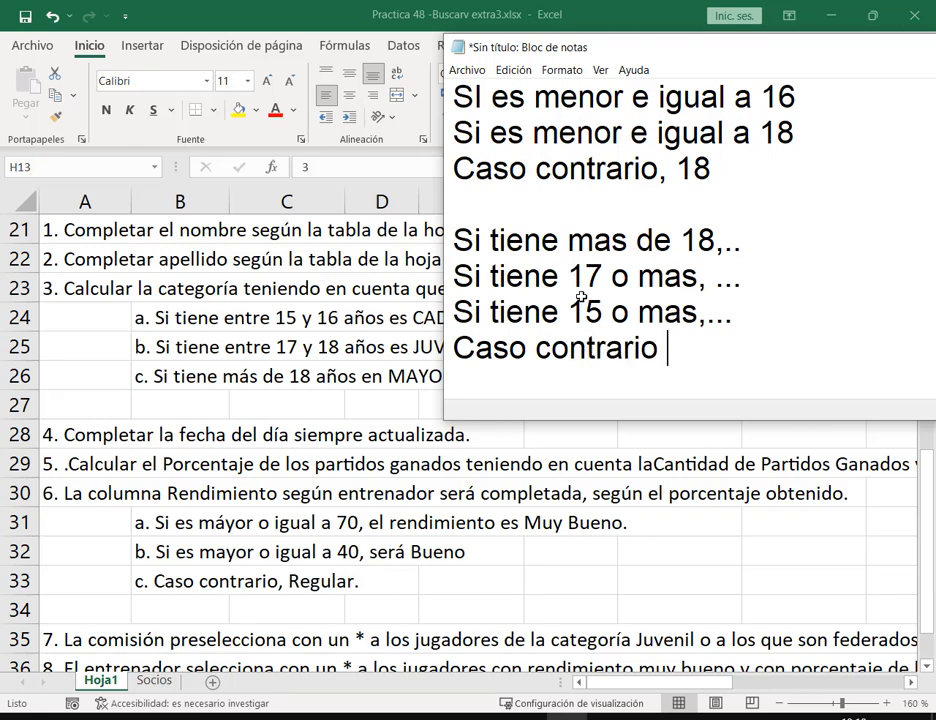
pyautogui.write(', 0')
pyautogui.scroll(1, 733, 285)
pyautogui.moveTo(710, 204); pyautogui.dragTo(453, 96)
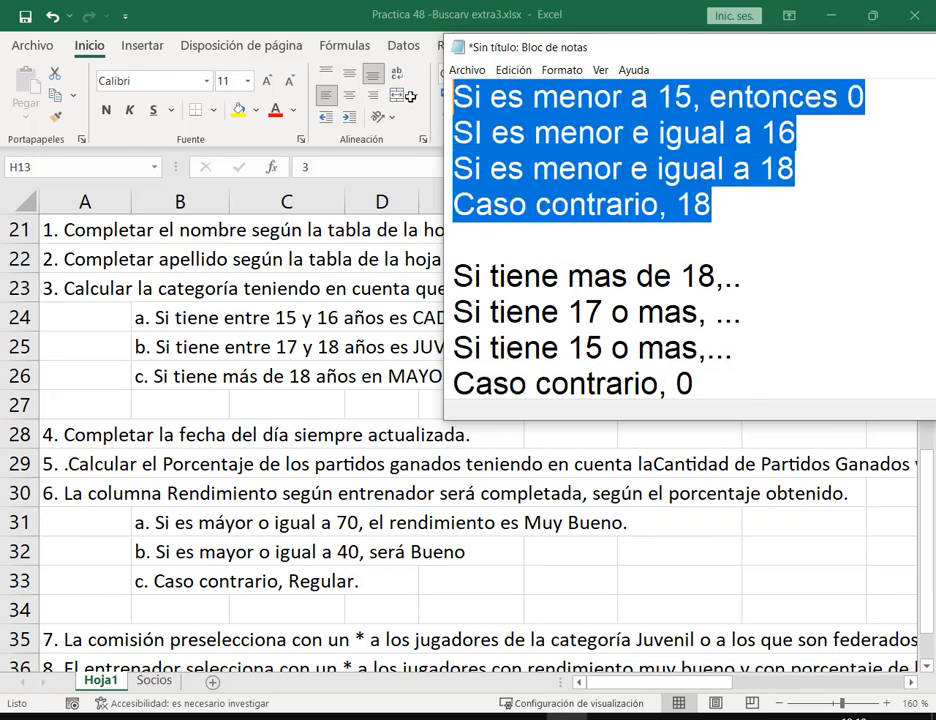
# Clear the text selection, extend the note window downwards and place the caret after "Caso contrario, 0"
pyautogui.click(790, 218)
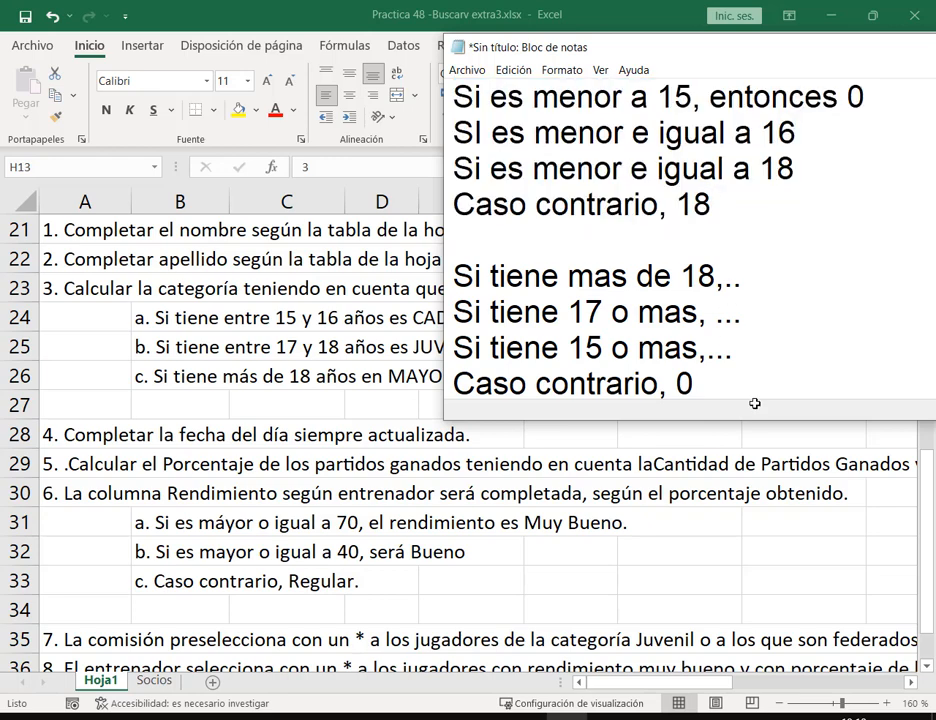
pyautogui.moveTo(758, 421); pyautogui.dragTo(766, 497)
pyautogui.moveTo(770, 542); pyautogui.dragTo(765, 668)
pyautogui.click(734, 373)
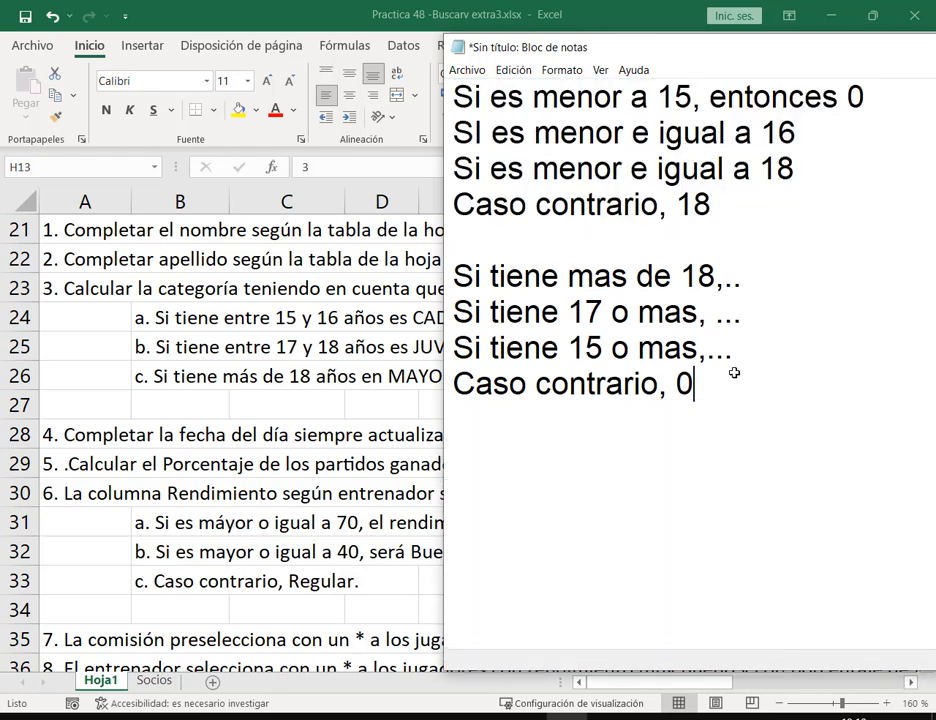
# Below the second set of rules, leave two blank lines and begin a formula with "=SI(Y("
pyautogui.press('Return')
pyautogui.press('Return')
pyautogui.press('Return')
pyautogui.write('Si')
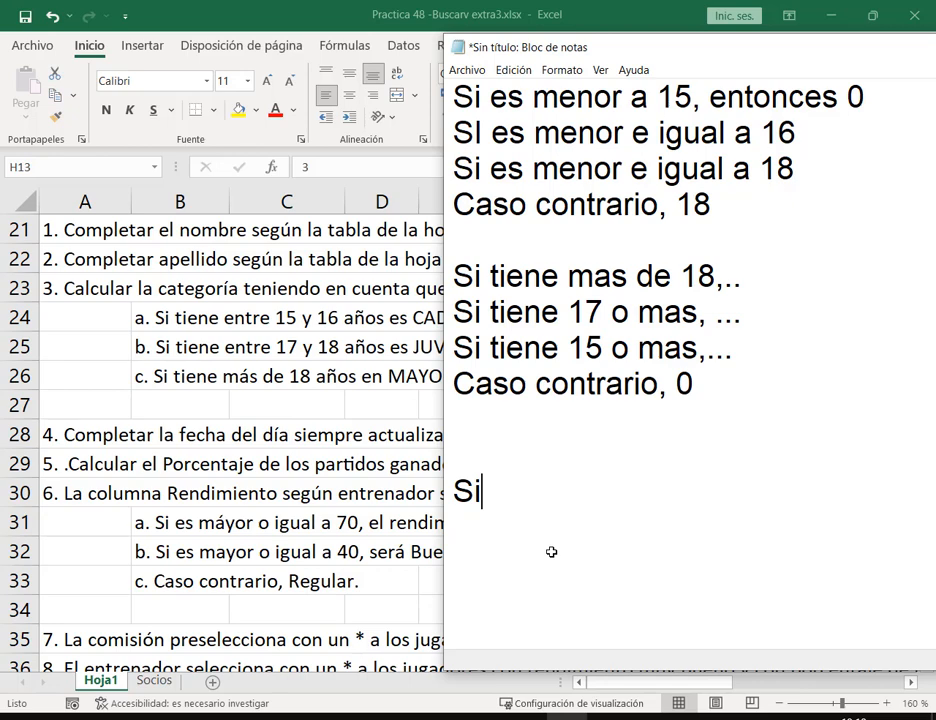
pyautogui.press('BackSpace')
pyautogui.press('BackSpace')
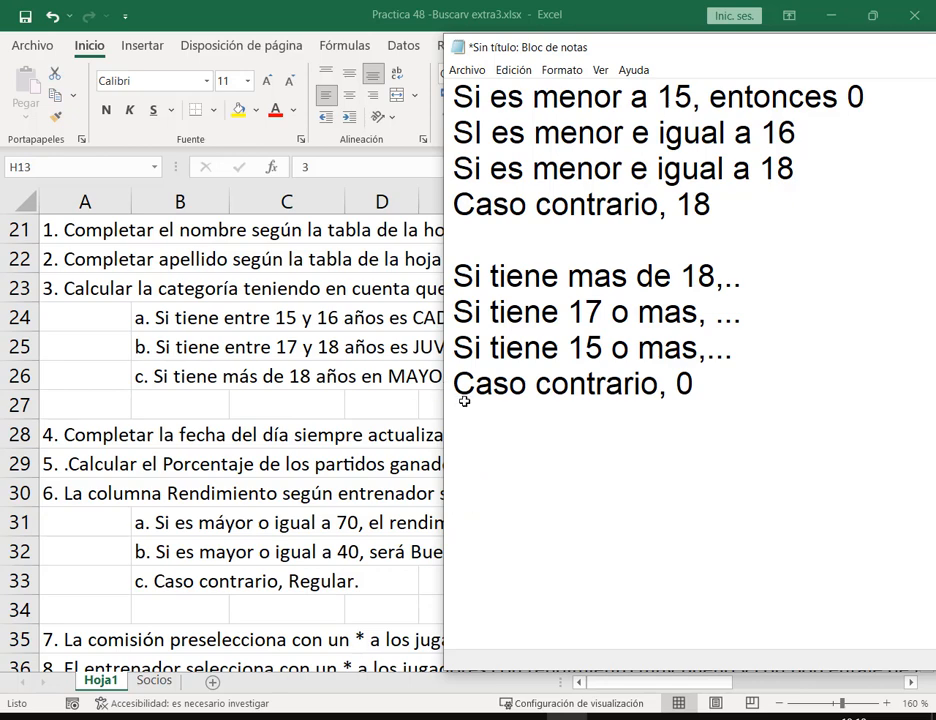
pyautogui.write('=SI')
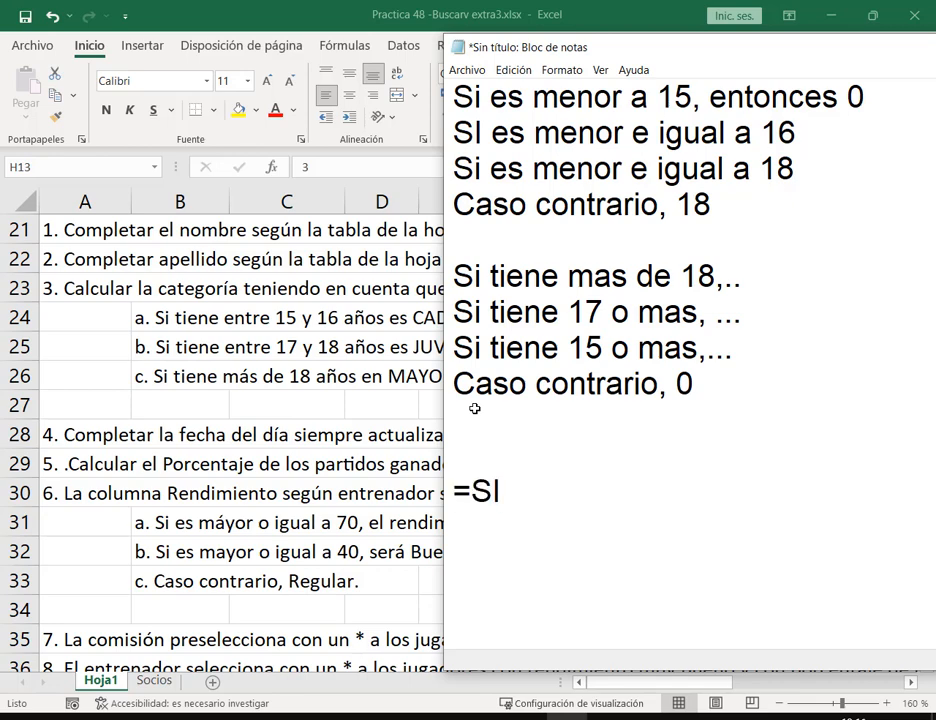
pyautogui.write('(Y(')
# Write the heading "EDAD ENTRE 15 Y 18" on the line above the formula
pyautogui.press('Up')
pyautogui.write('ENTRE ')
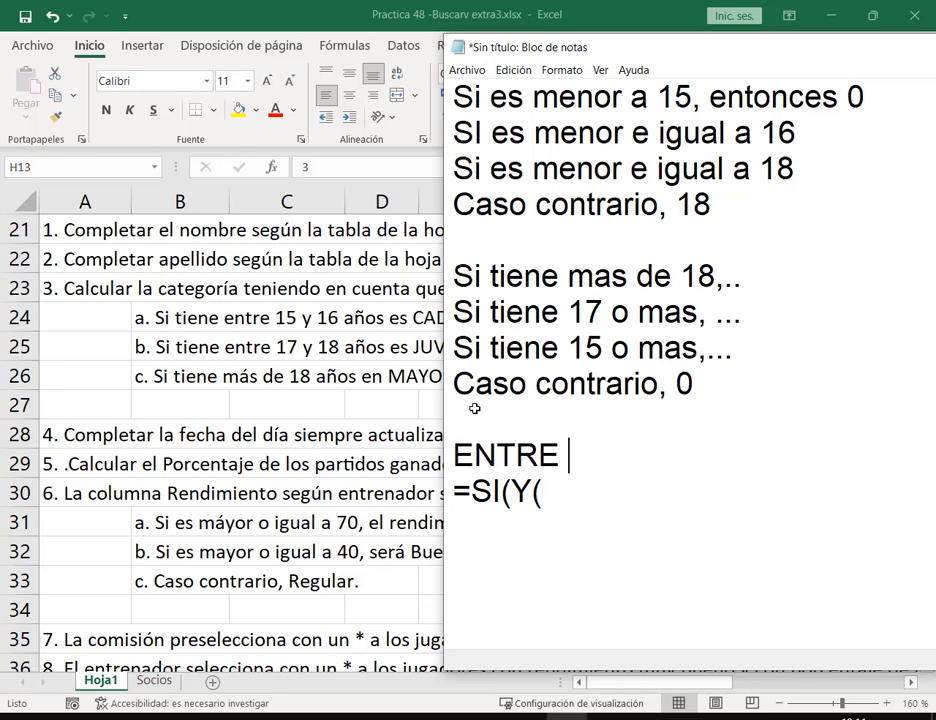
pyautogui.write('15 Y 18')
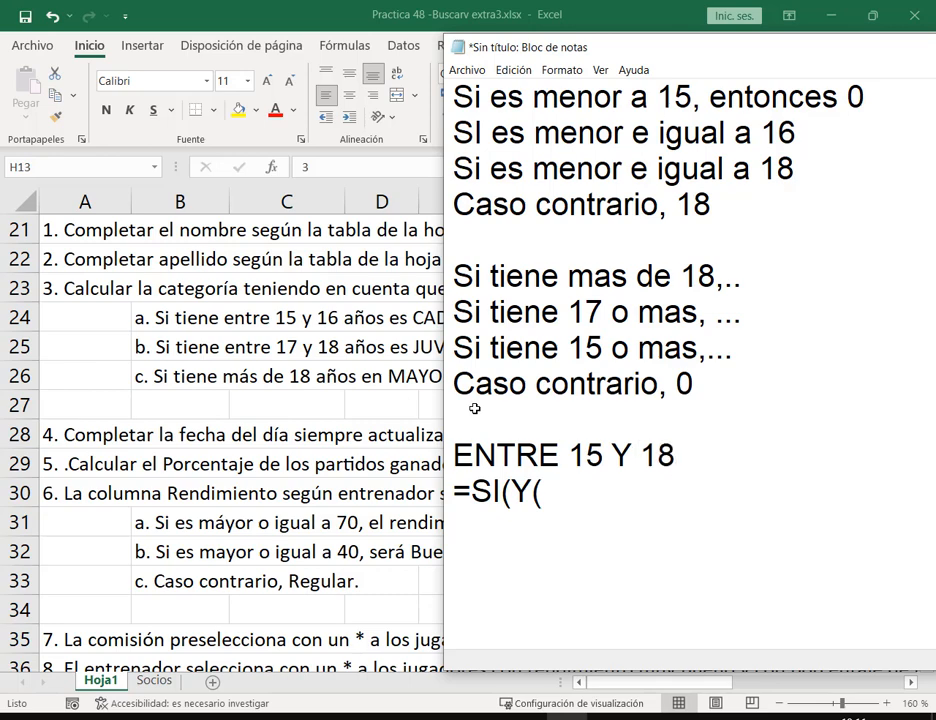
pyautogui.press('Down')
pyautogui.press('Up')
pyautogui.press('Home')
pyautogui.write('EDAD ')
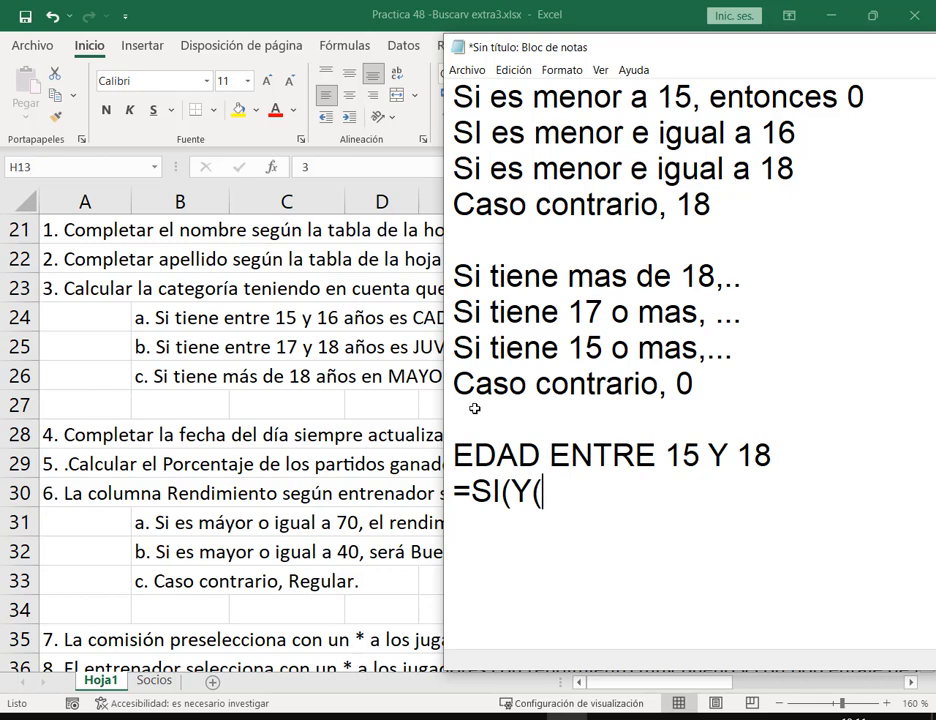
# Continue the formula in the note with the two conditions "edad >=15;edad<=18);"
pyautogui.write('edad')
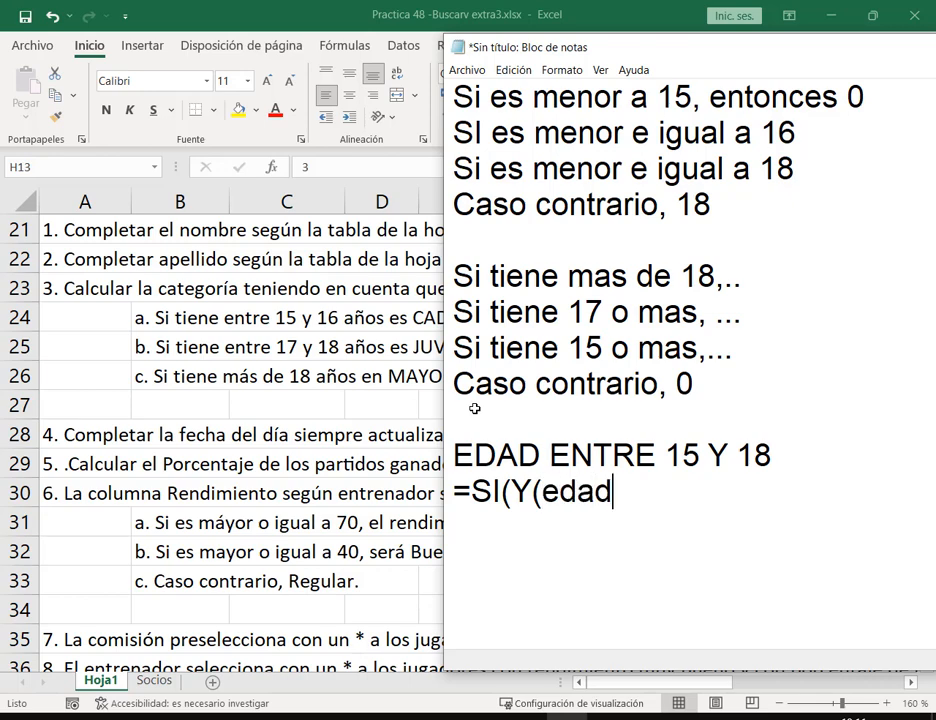
pyautogui.write(' >=15;')
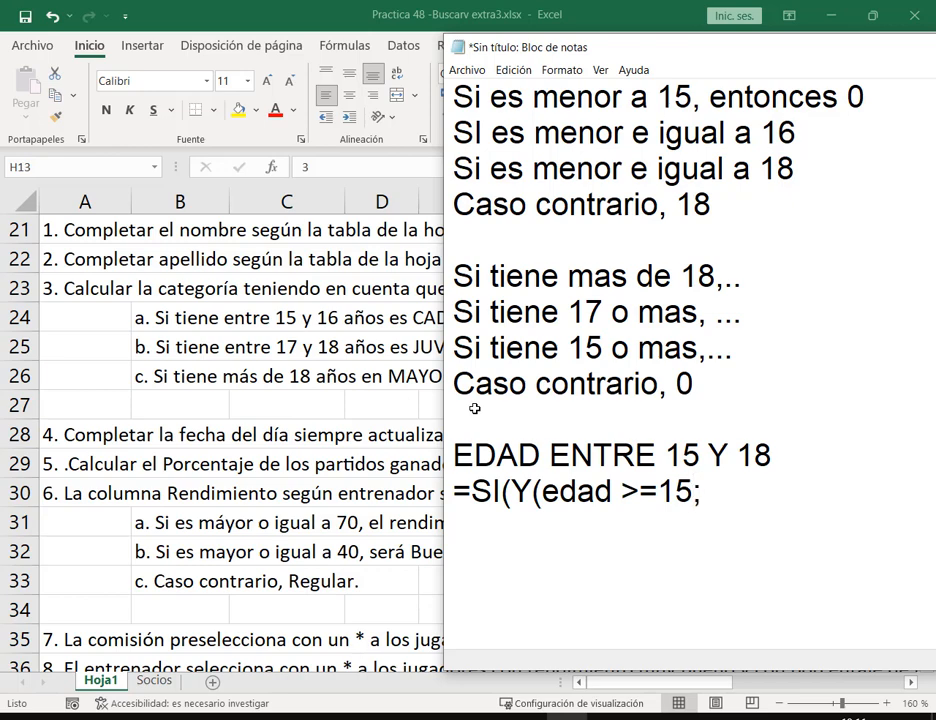
pyautogui.write('edad')
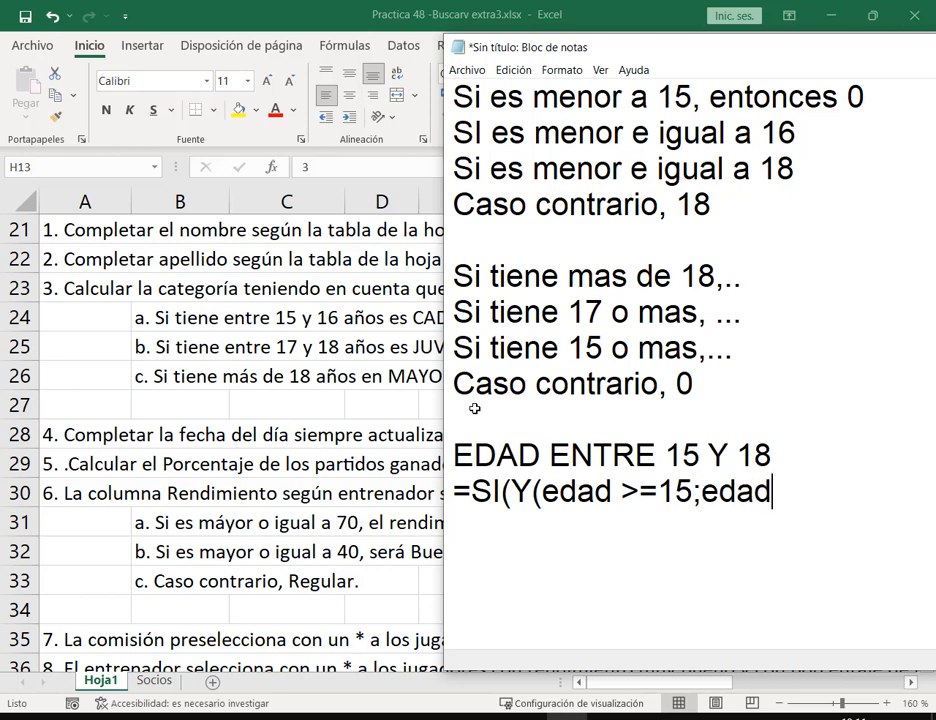
pyautogui.write('<=18)')
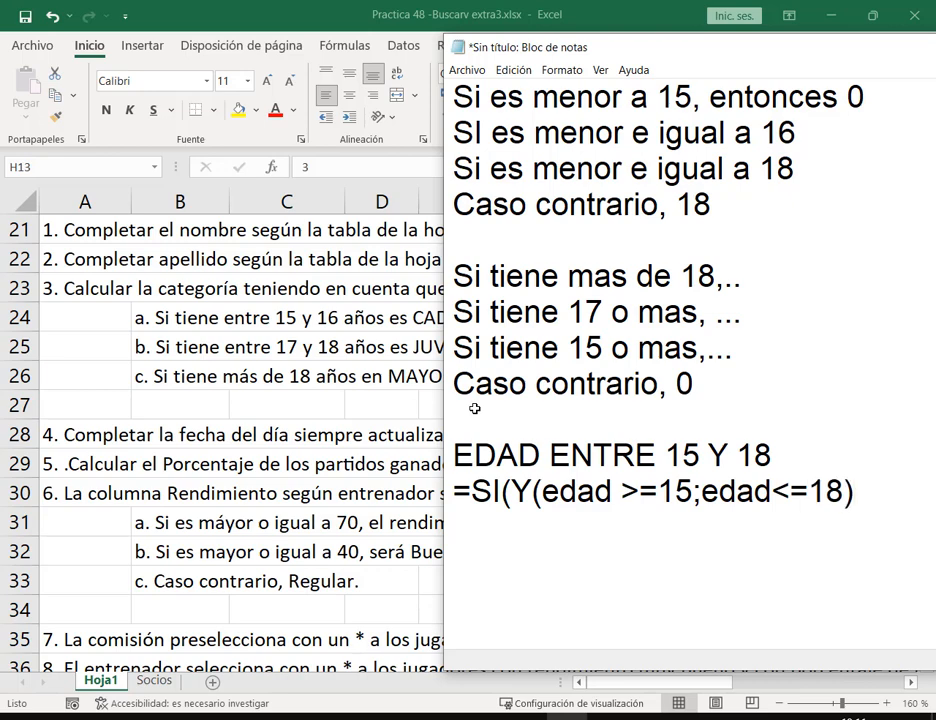
pyautogui.write(';')
# Insert a blank line between the heading and the formula in the note
pyautogui.press('Up')
pyautogui.press('Return')
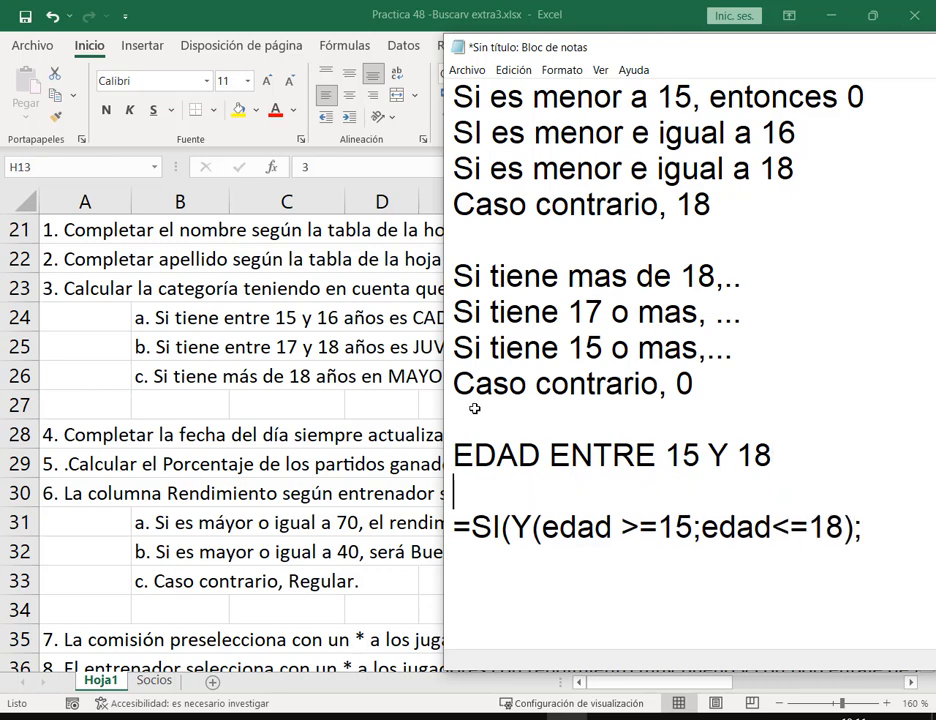
pyautogui.moveTo(542, 504)
pyautogui.mouseDown()
pyautogui.moveTo(865, 553)
pyautogui.moveTo(848, 551)
pyautogui.mouseUp()
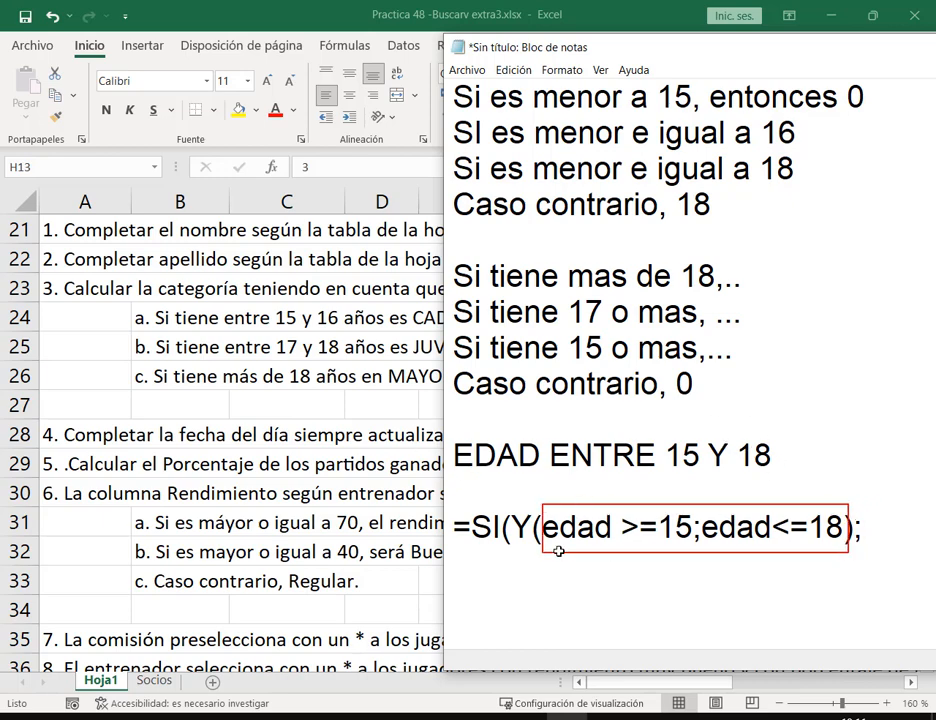
pyautogui.moveTo(562, 592); pyautogui.dragTo(565, 541)
# Prefix the formula's first "edad" with "Celda_", shifting the note window to make room for the longer formula
pyautogui.click(545, 524)
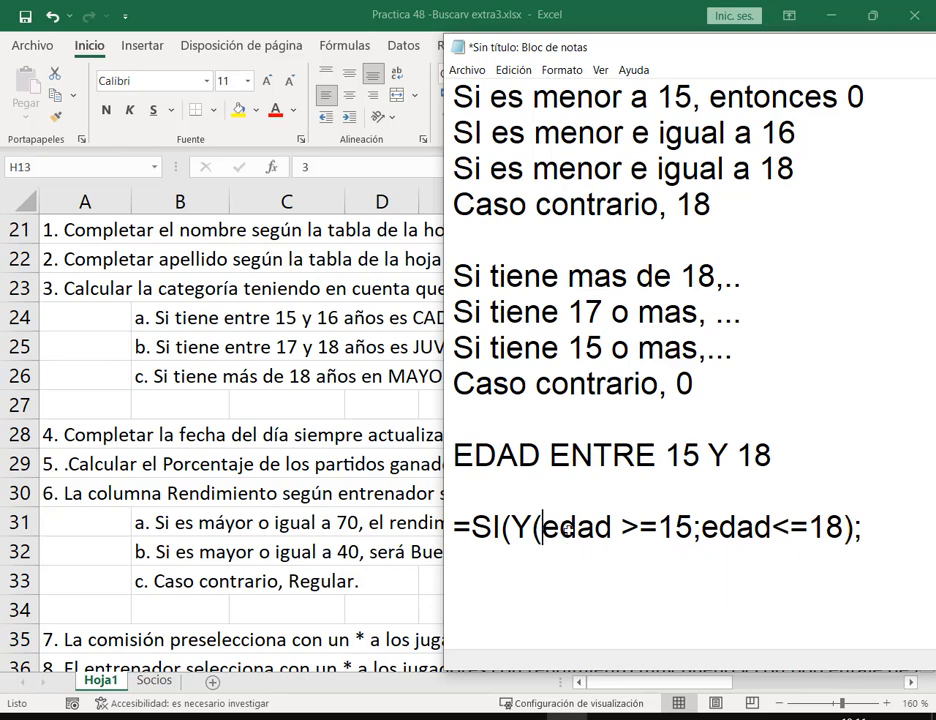
pyautogui.write('Celda')
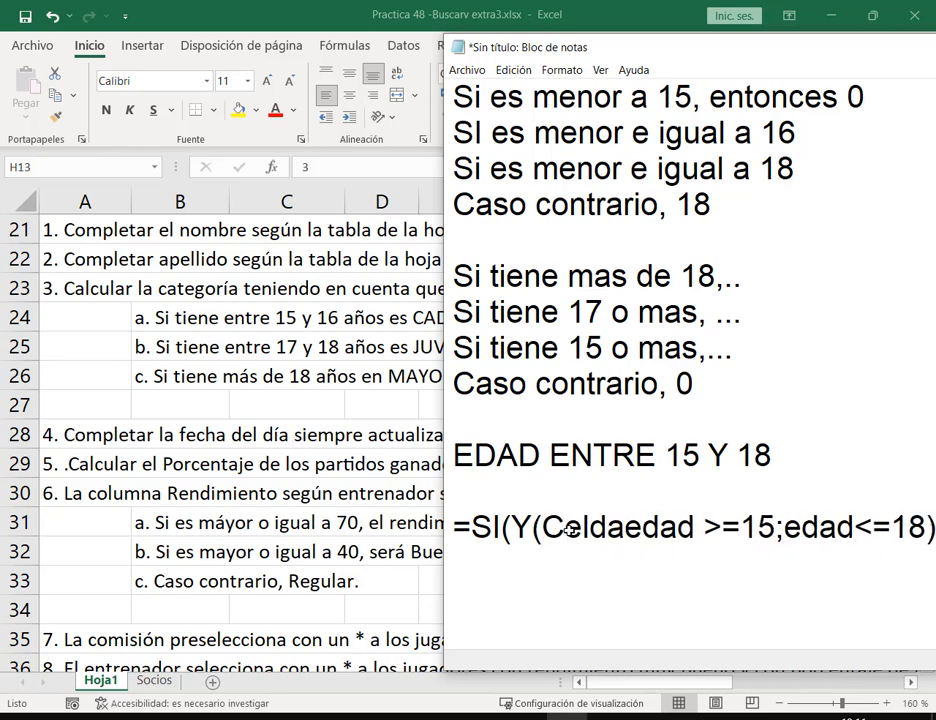
pyautogui.moveTo(737, 52); pyautogui.dragTo(350, 50)
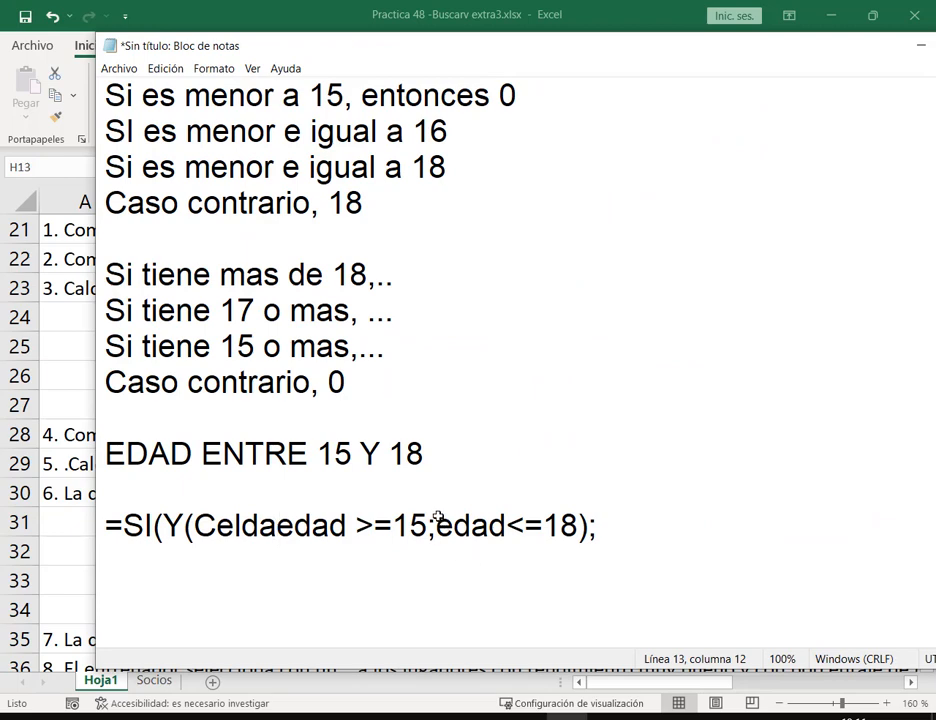
pyautogui.write('_')
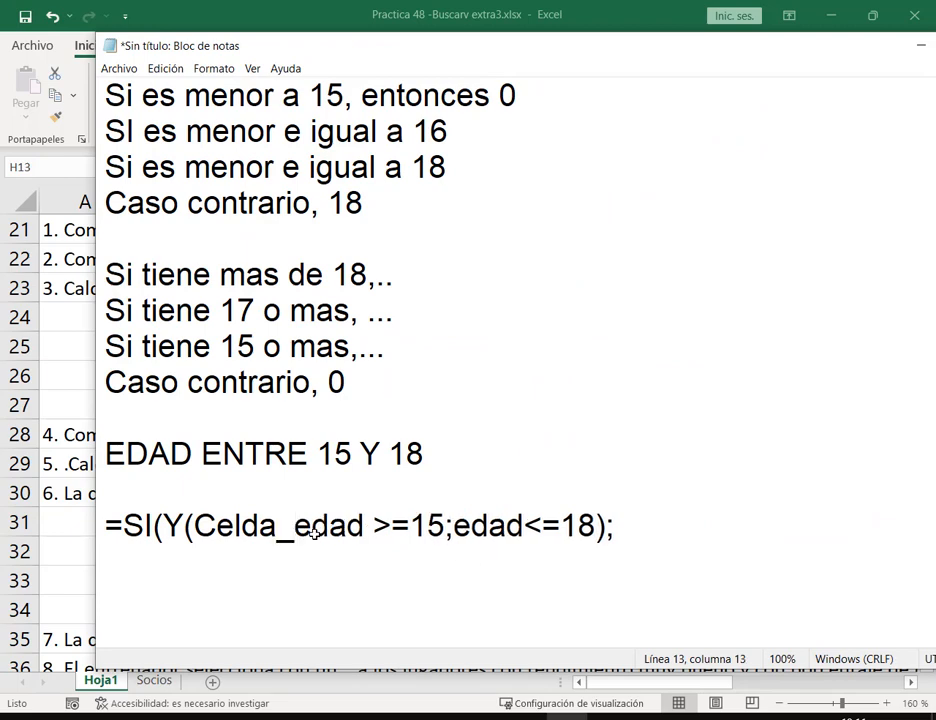
# Prefix the second "edad" in the formula with "Celda_" as well
pyautogui.press('Right')
pyautogui.press('Left')
pyautogui.press('Right')
pyautogui.press('Right')
pyautogui.press('Right')
pyautogui.press('Right')
pyautogui.press('Right')
pyautogui.press('Right')
pyautogui.press('Right')
pyautogui.press('Right')
pyautogui.press('Right')
pyautogui.press('Right')
pyautogui.write('Celda_')
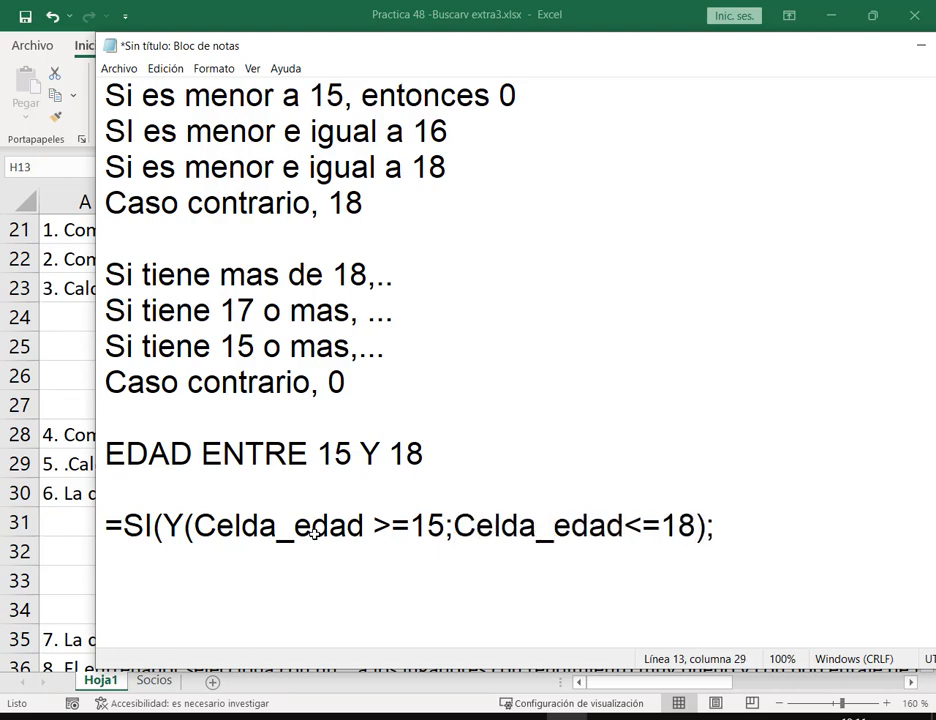
# Compare the heading's "ENTRE 15 Y 18" with the two conditions inside the Y function
pyautogui.moveTo(199, 502)
pyautogui.mouseDown()
pyautogui.moveTo(714, 558)
pyautogui.moveTo(697, 555)
pyautogui.mouseUp()
pyautogui.moveTo(200, 430); pyautogui.dragTo(443, 473)
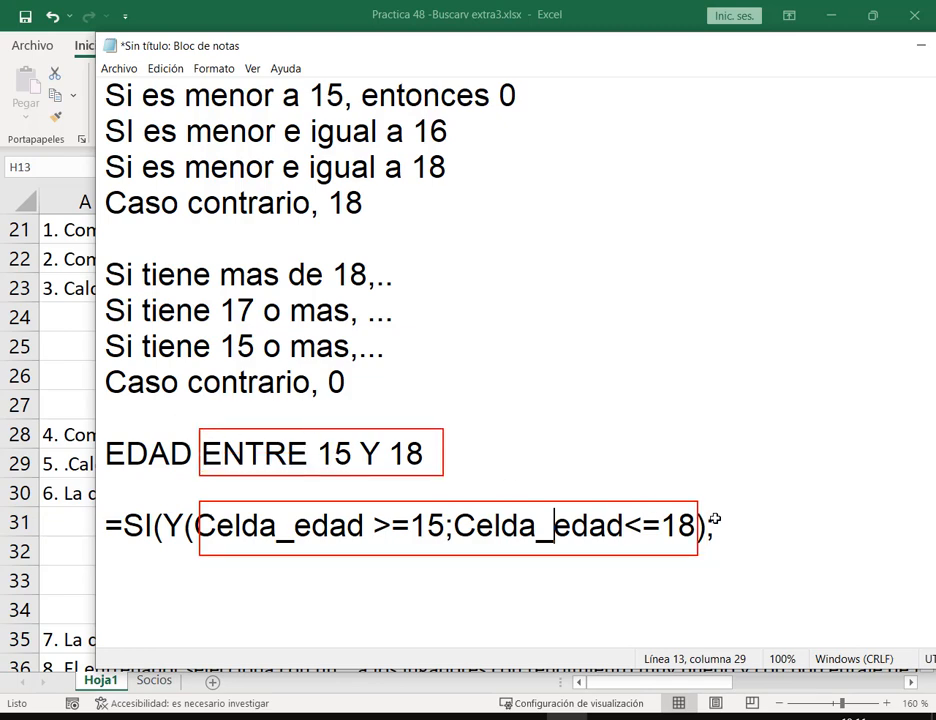
pyautogui.press('Escape')
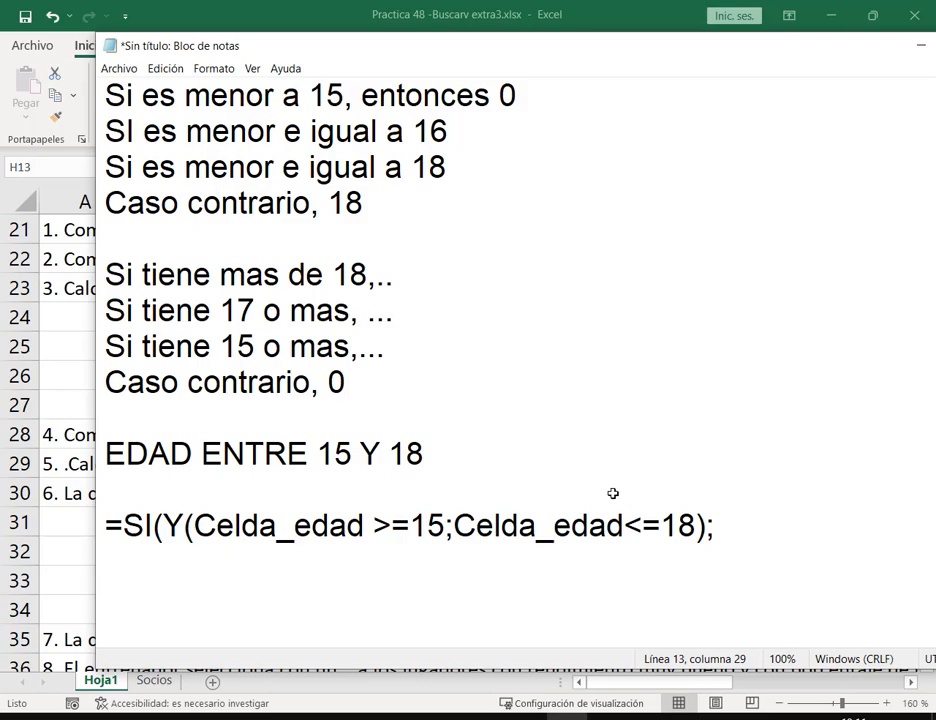
# Switch to the Excel workbook and clear the Categoria formulas in E4:E19
pyautogui.click(672, 8)
pyautogui.scroll(4, 508, 299)
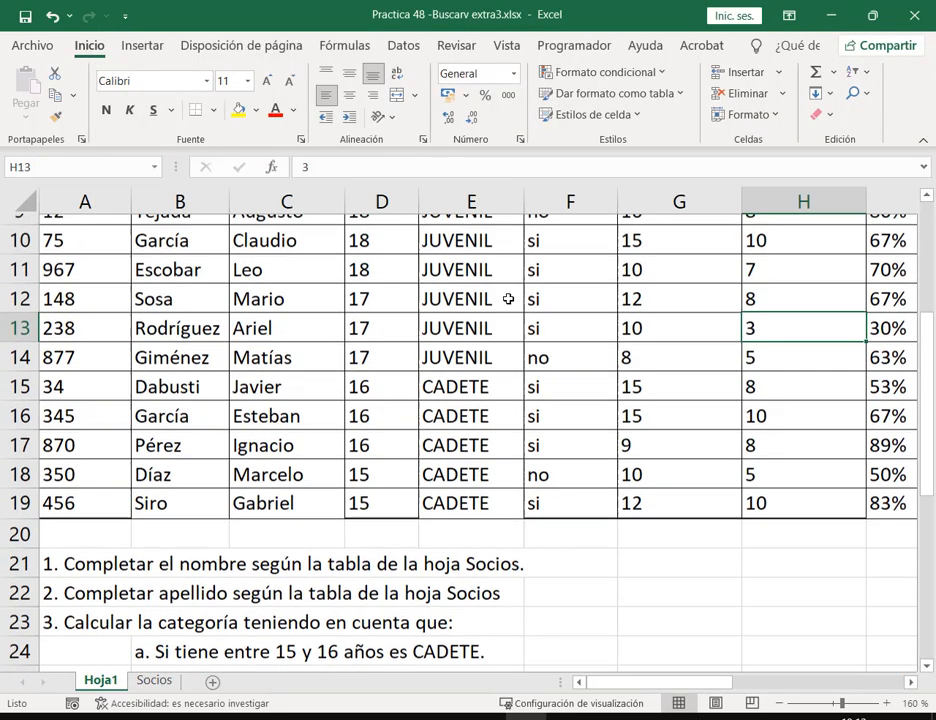
pyautogui.scroll(2, 508, 299)
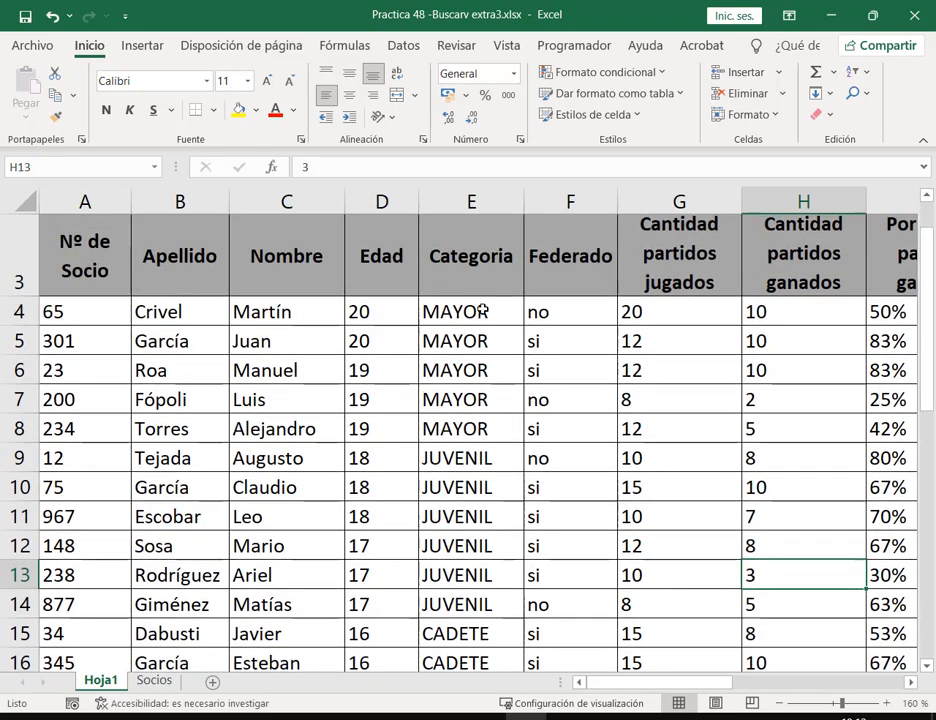
pyautogui.moveTo(482, 311); pyautogui.dragTo(480, 615)
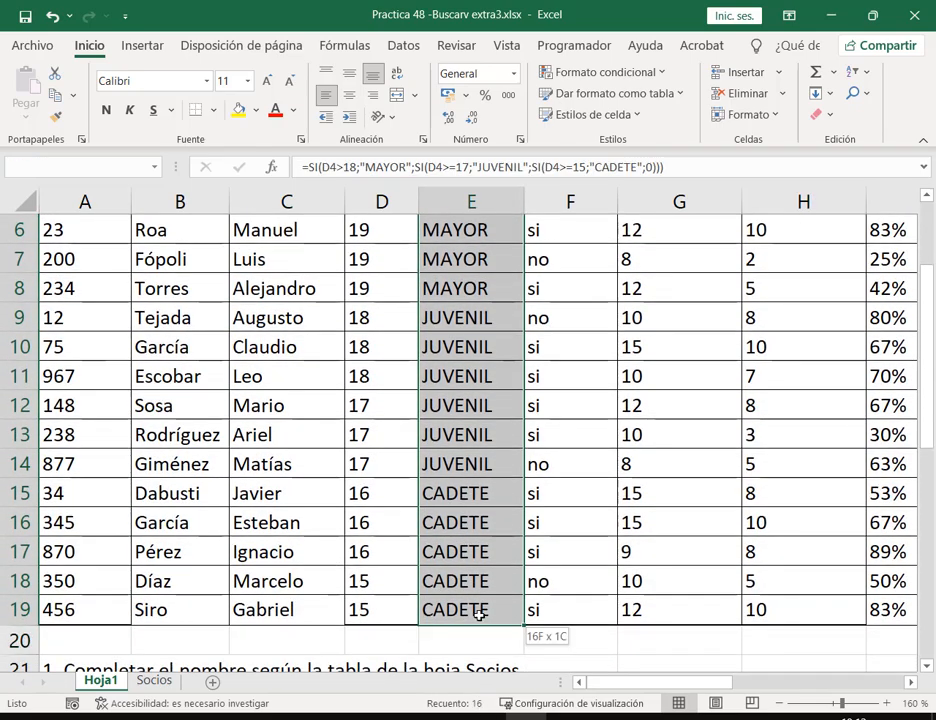
pyautogui.press('Delete')
# Start a new Categoria formula in E4 with =SI(Y(D4>=15; as its first age condition
pyautogui.click(495, 360)
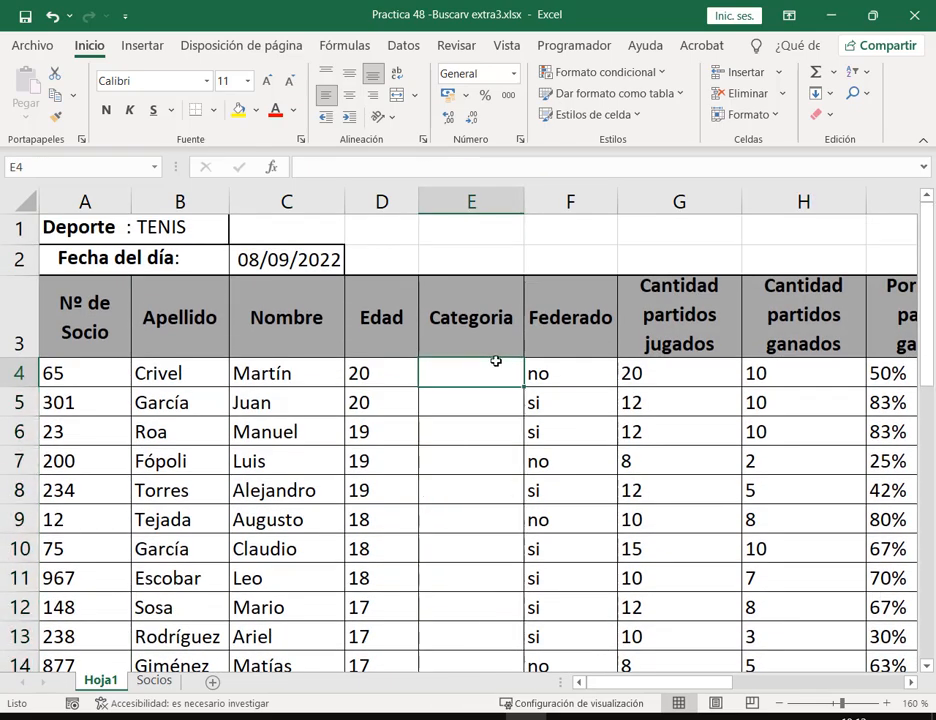
pyautogui.write('=si')
pyautogui.press('BackSpace')
pyautogui.press('BackSpace')
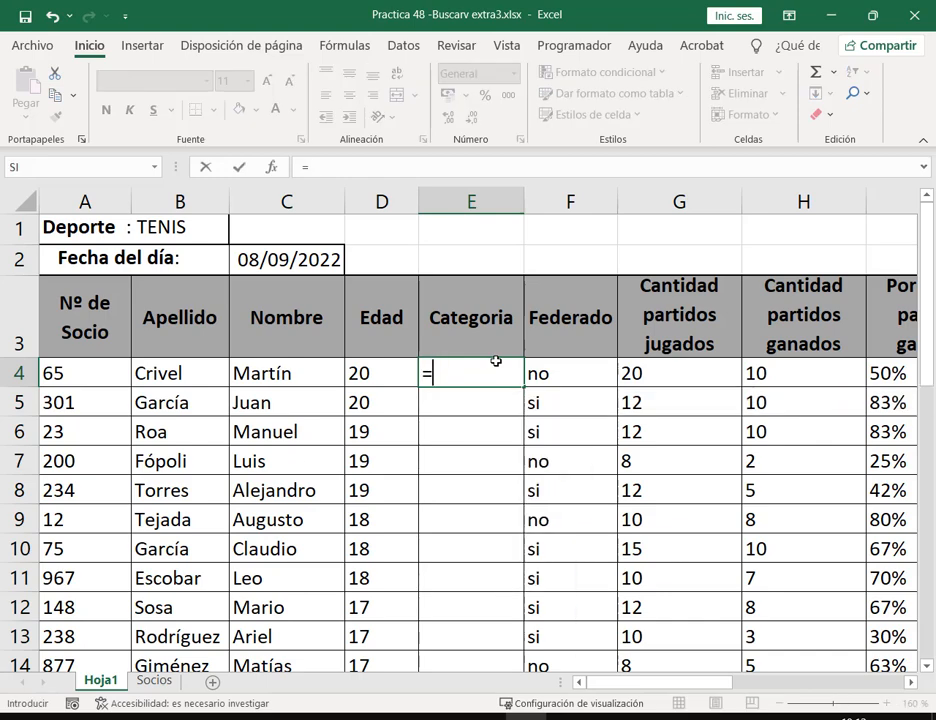
pyautogui.write('SI(')
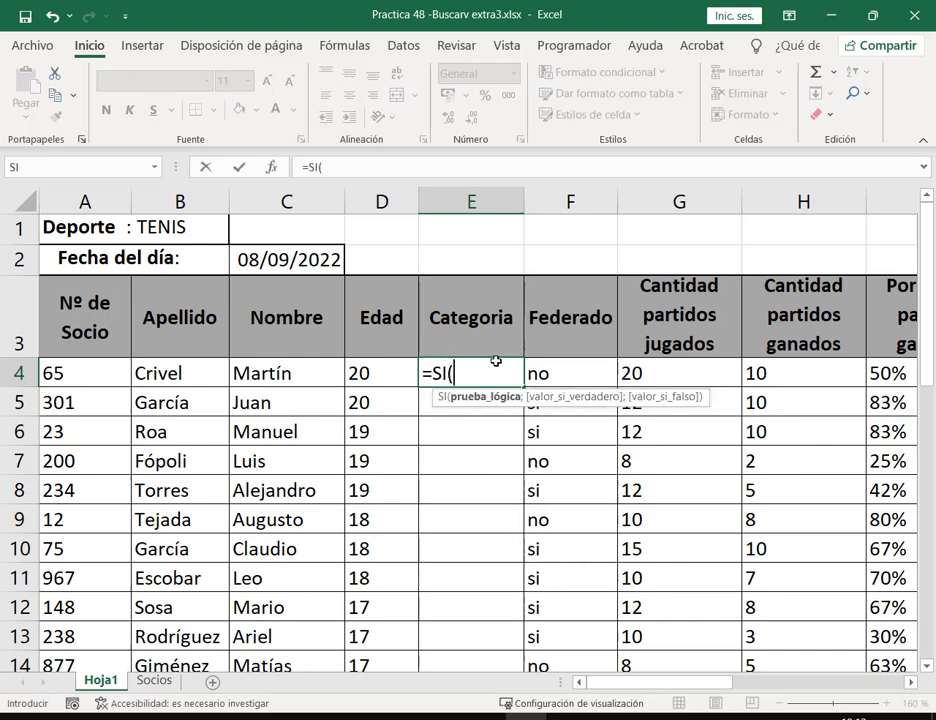
pyautogui.write('Y(')
pyautogui.click(381, 373)
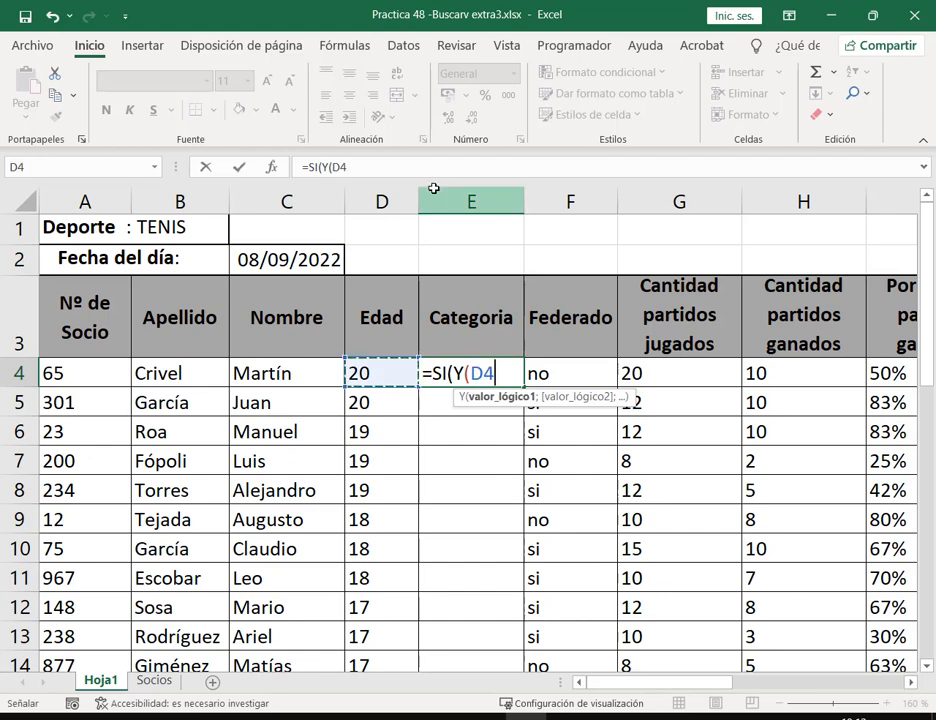
pyautogui.write('>')
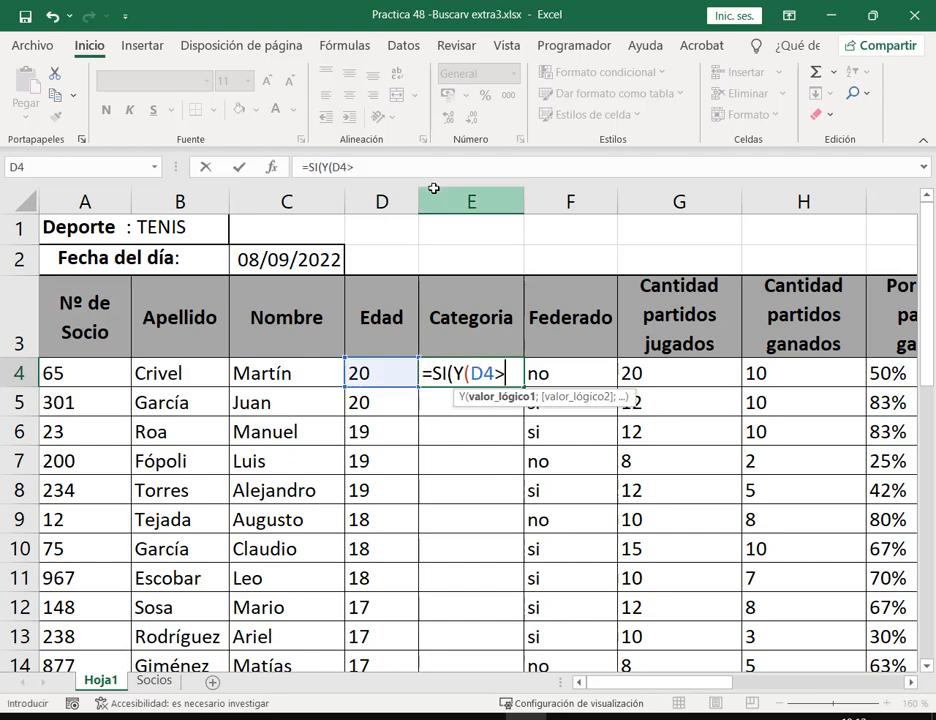
pyautogui.write('=5;')
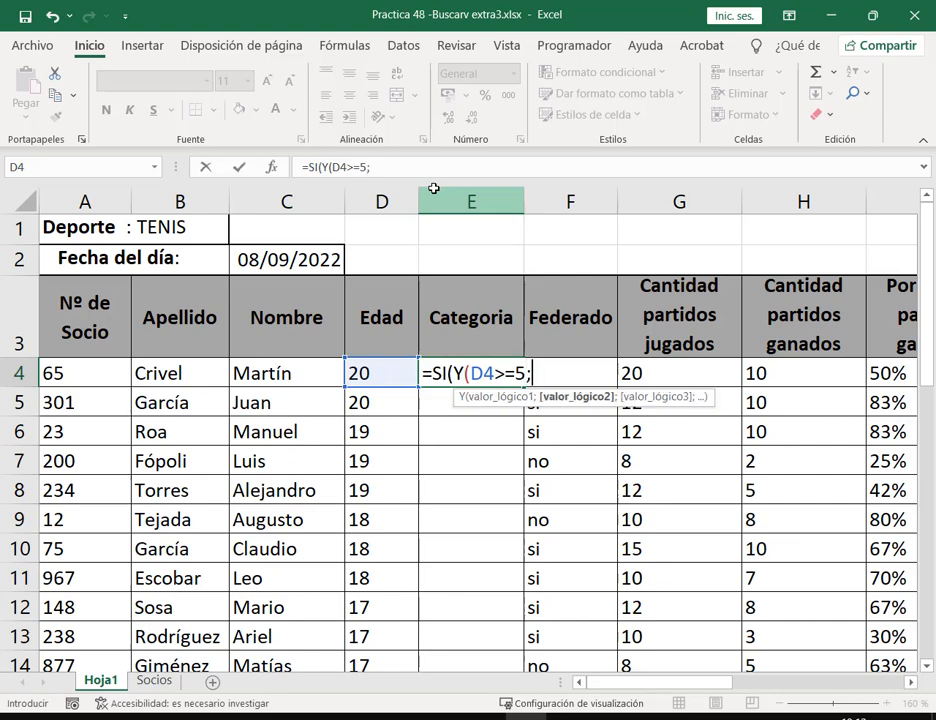
pyautogui.click(517, 371)
pyautogui.write('1')
pyautogui.click(540, 377)
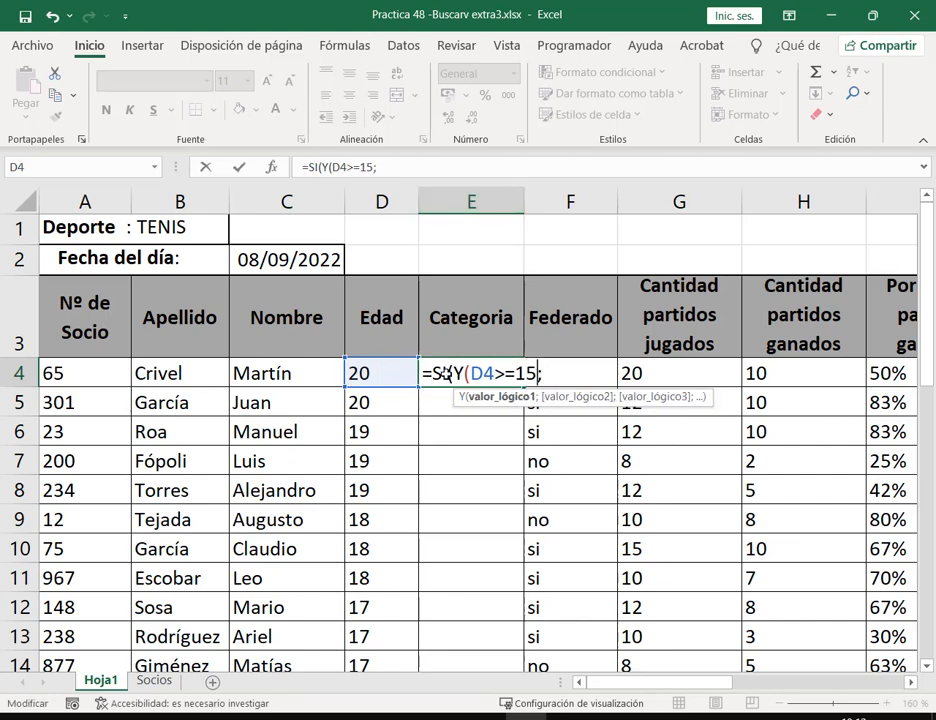
# Complete the first Y test in E4's formula with D4<=16 and return "JUVENIL" when it is true
pyautogui.press('Right')
pyautogui.click(397, 368)
pyautogui.write('<')
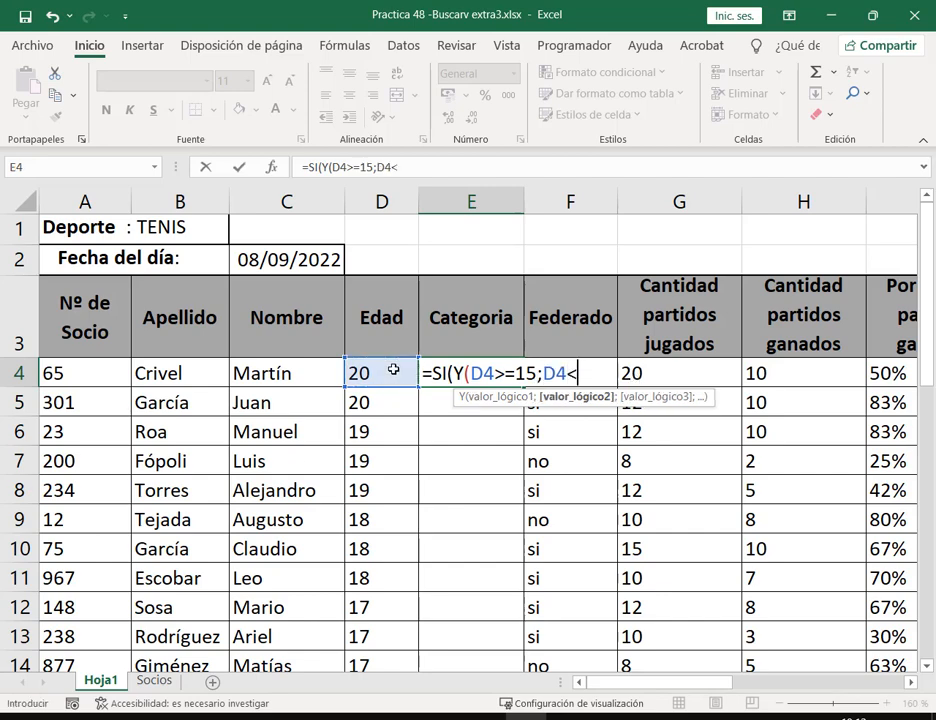
pyautogui.write('=16);"j')
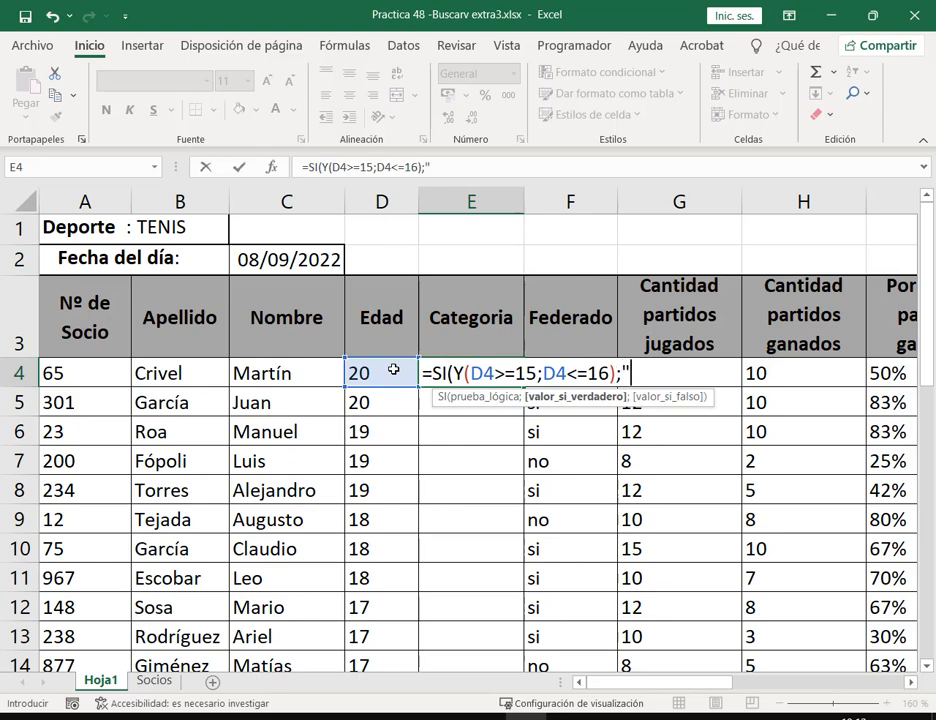
pyautogui.press('BackSpace')
pyautogui.write('JUVENIL";')
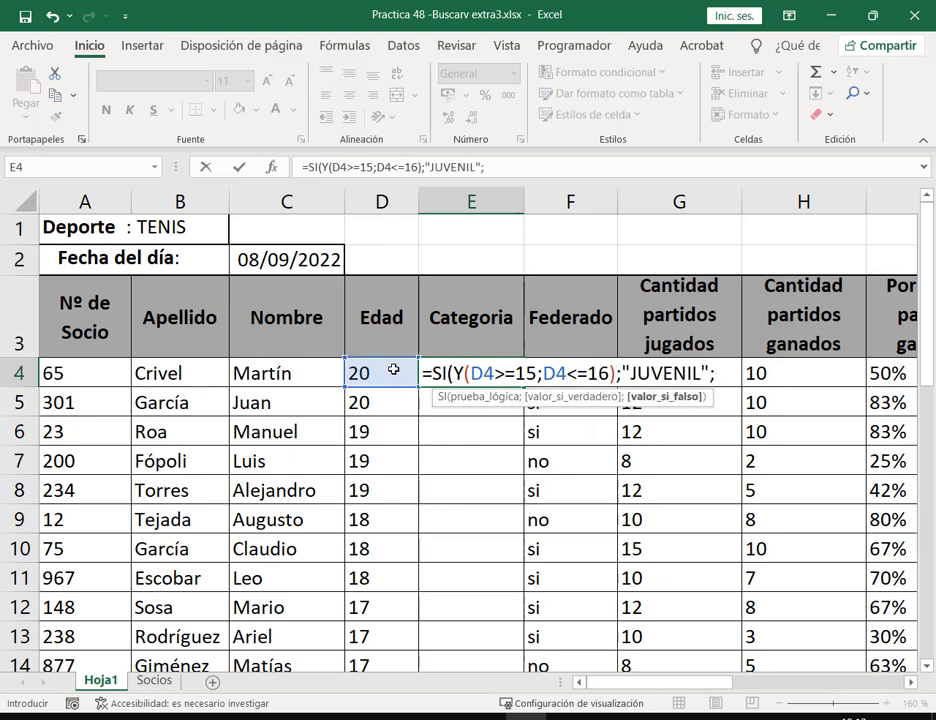
# Nest a second SI in the formula with Y(D4>=17;D4<=18), returning "CADETE" when true
pyautogui.write('SI(')
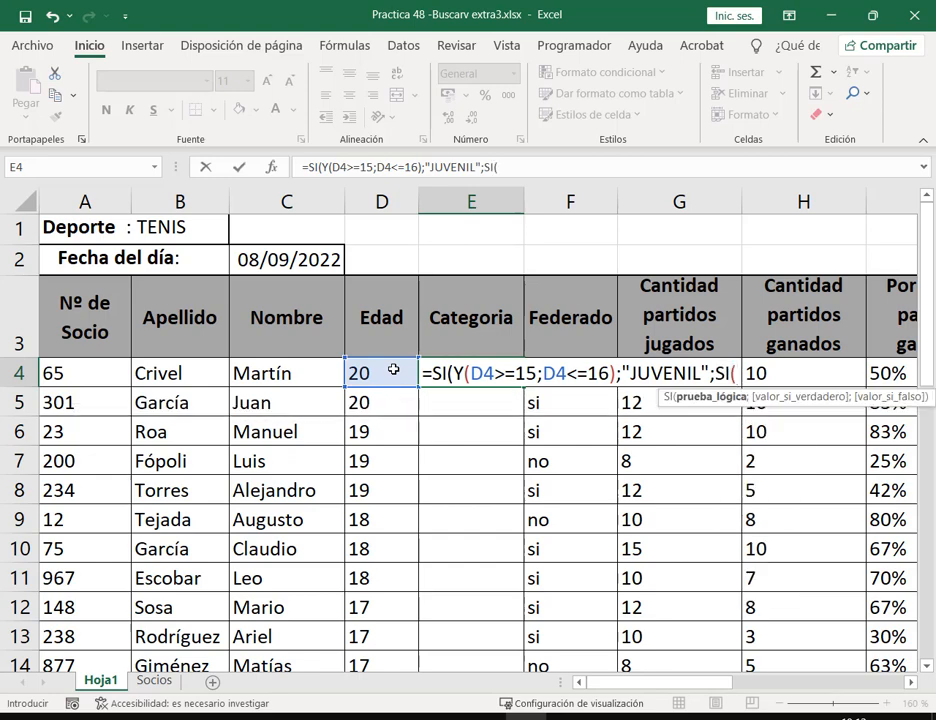
pyautogui.write('Y(')
pyautogui.click(393, 370)
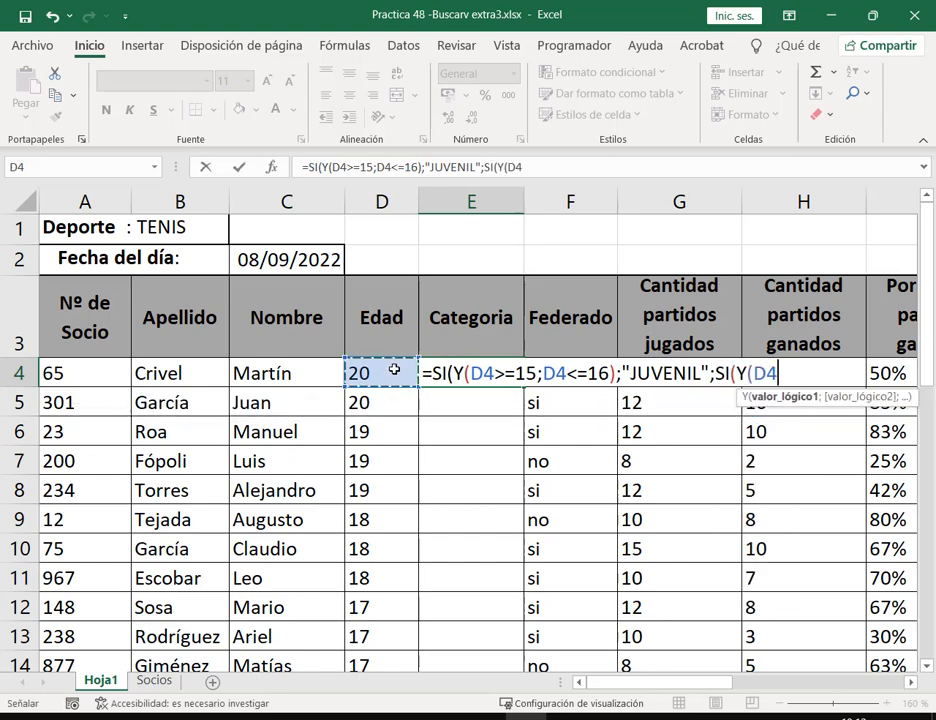
pyautogui.write('>=')
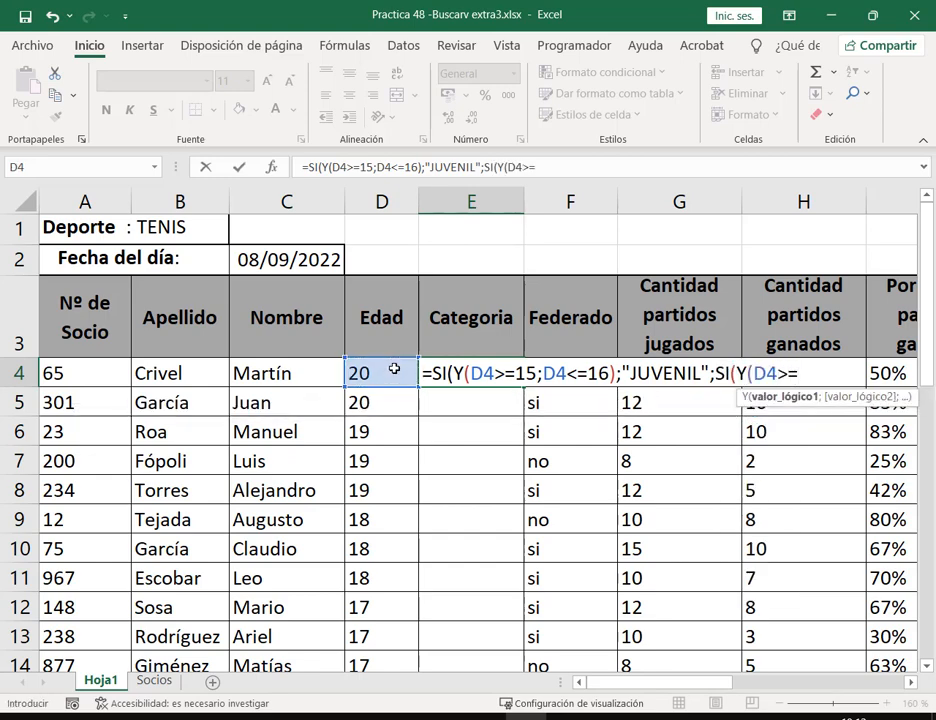
pyautogui.write('17;')
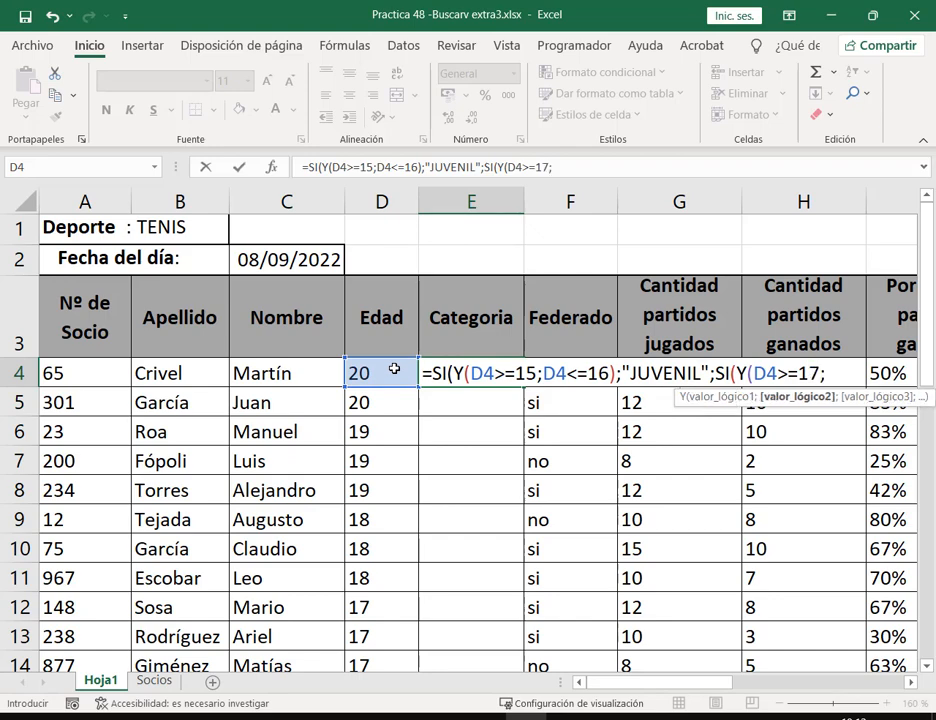
pyautogui.click(394, 369)
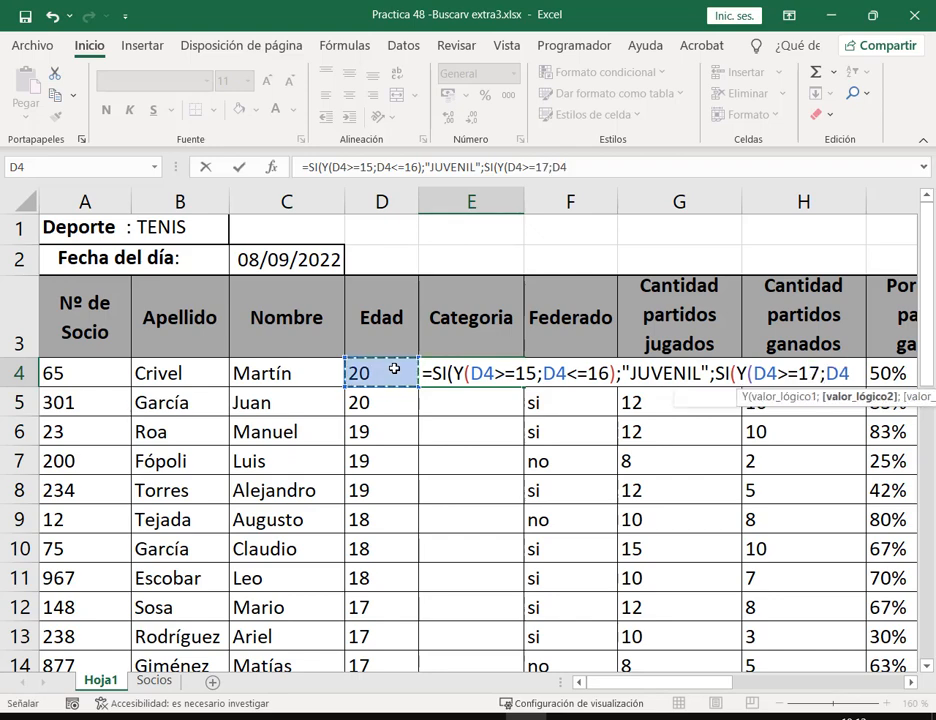
pyautogui.write('<=18')
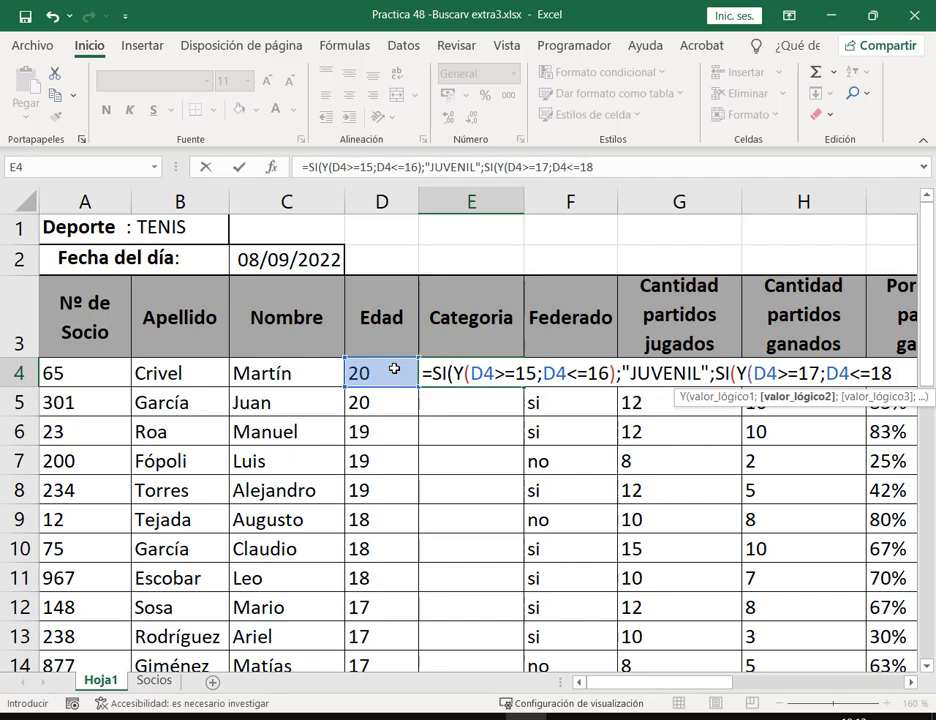
pyautogui.write(');')
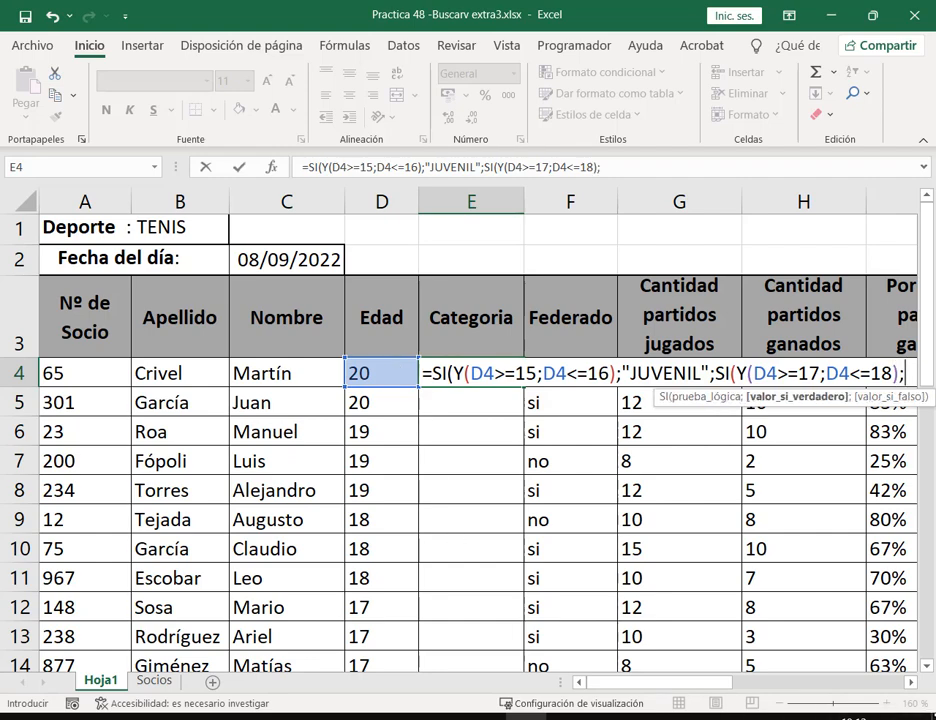
pyautogui.click(910, 682)
pyautogui.write('"')
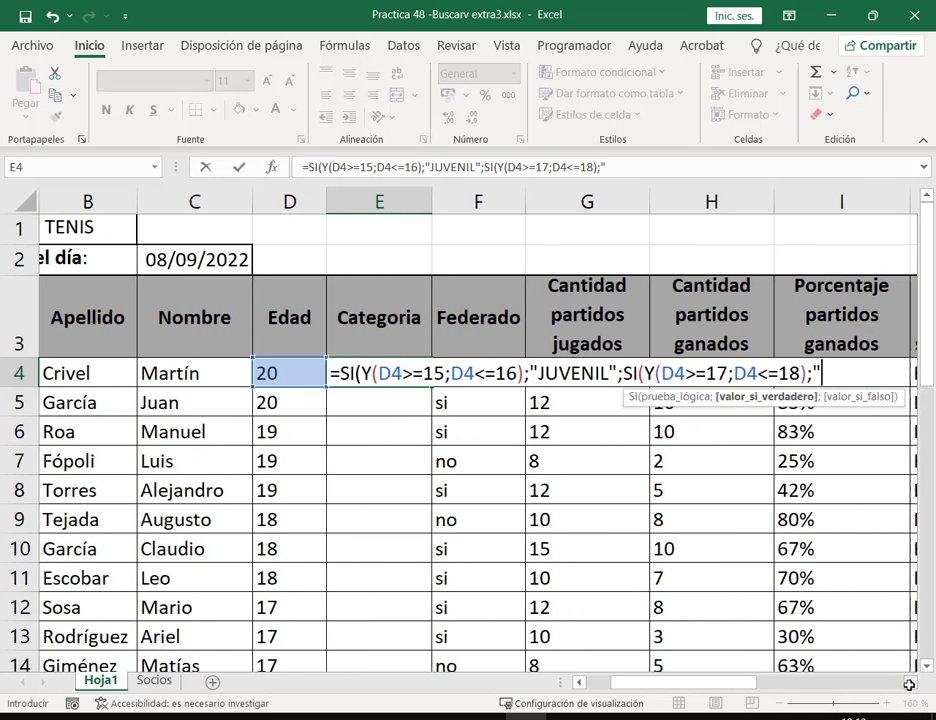
pyautogui.write('CADETE";')
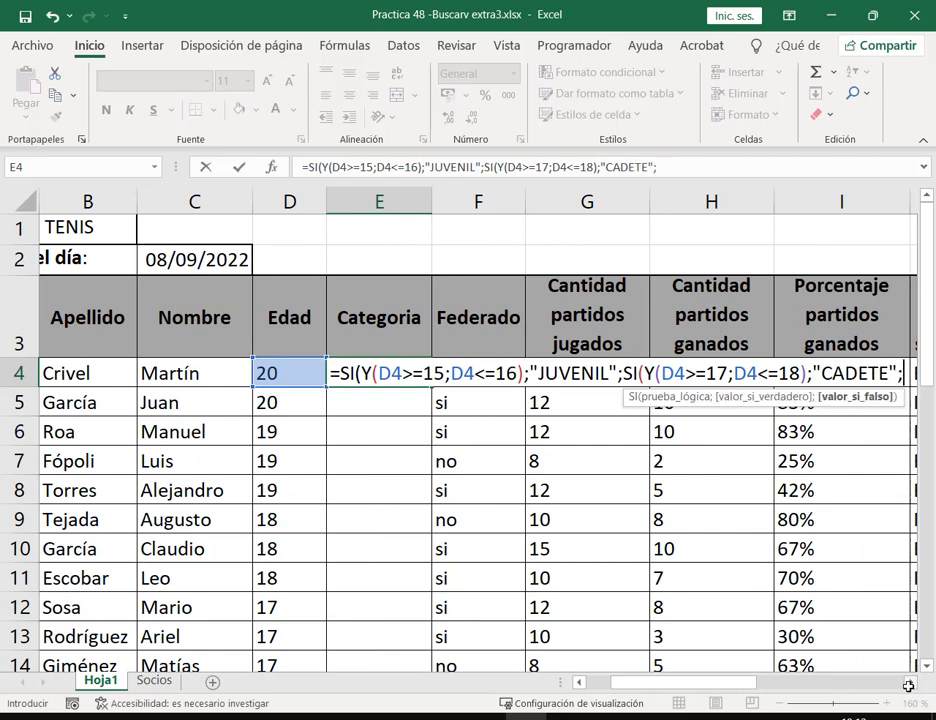
# Try "MAYOR" directly as the second SI's value if false, and remove it again
pyautogui.write('MAYOR"')
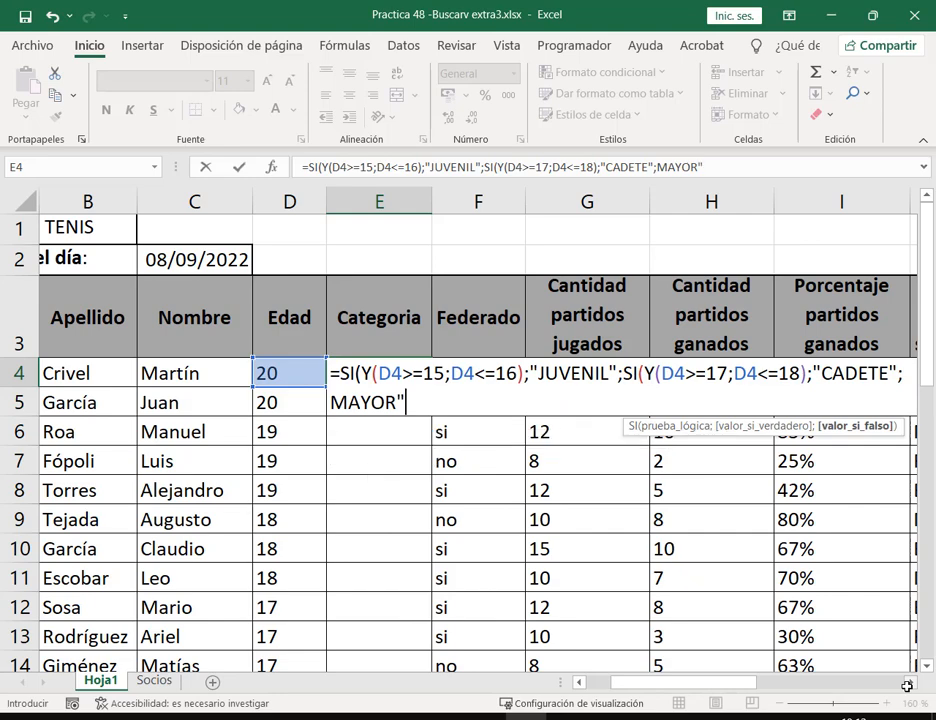
pyautogui.press('Return')
pyautogui.press('n')
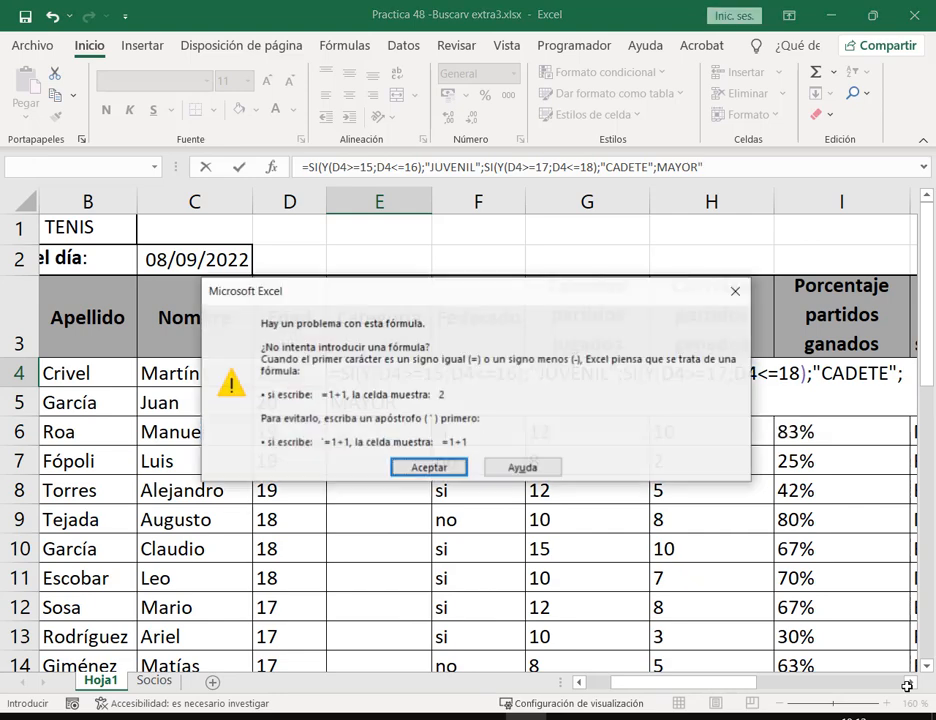
pyautogui.press('Return')
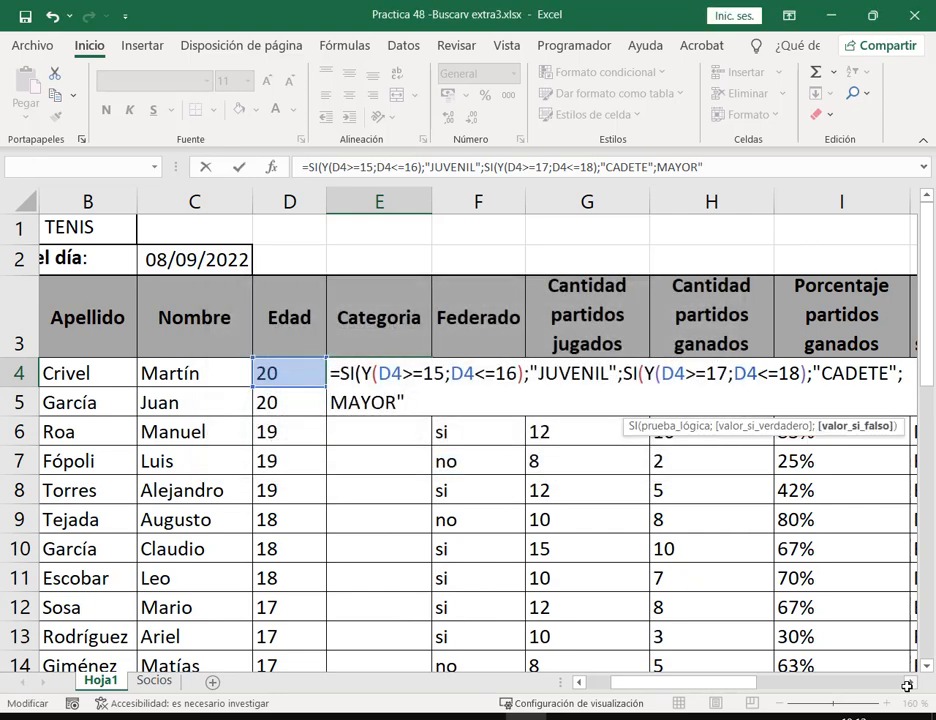
pyautogui.write('"')
pyautogui.press('End')
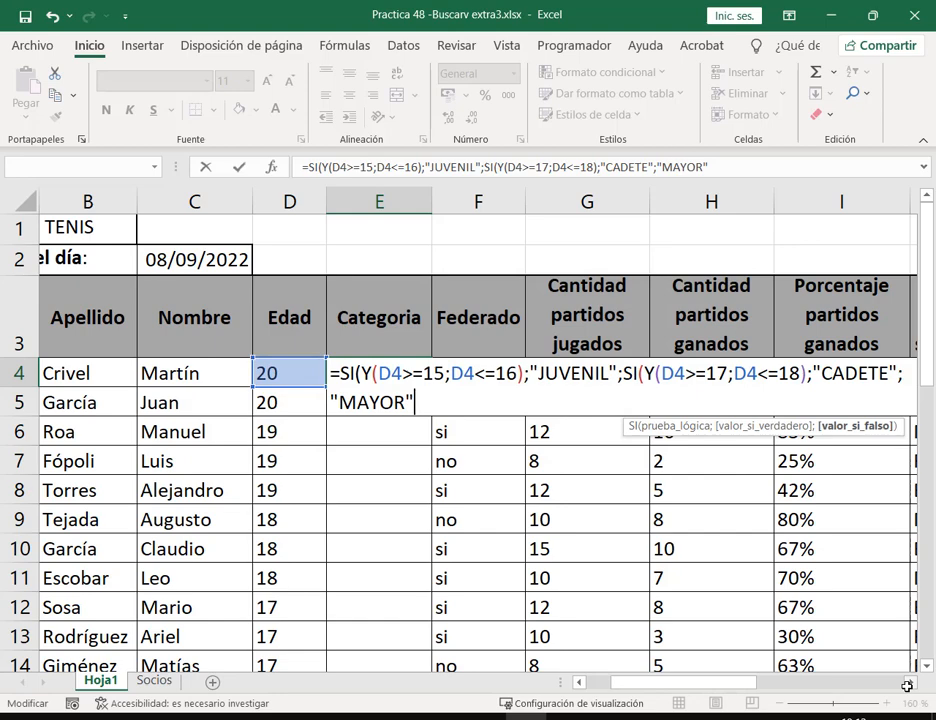
pyautogui.press('BackSpace')
pyautogui.press('BackSpace')
pyautogui.press('BackSpace')
pyautogui.press('BackSpace')
pyautogui.press('BackSpace')
pyautogui.press('BackSpace')
pyautogui.press('BackSpace')
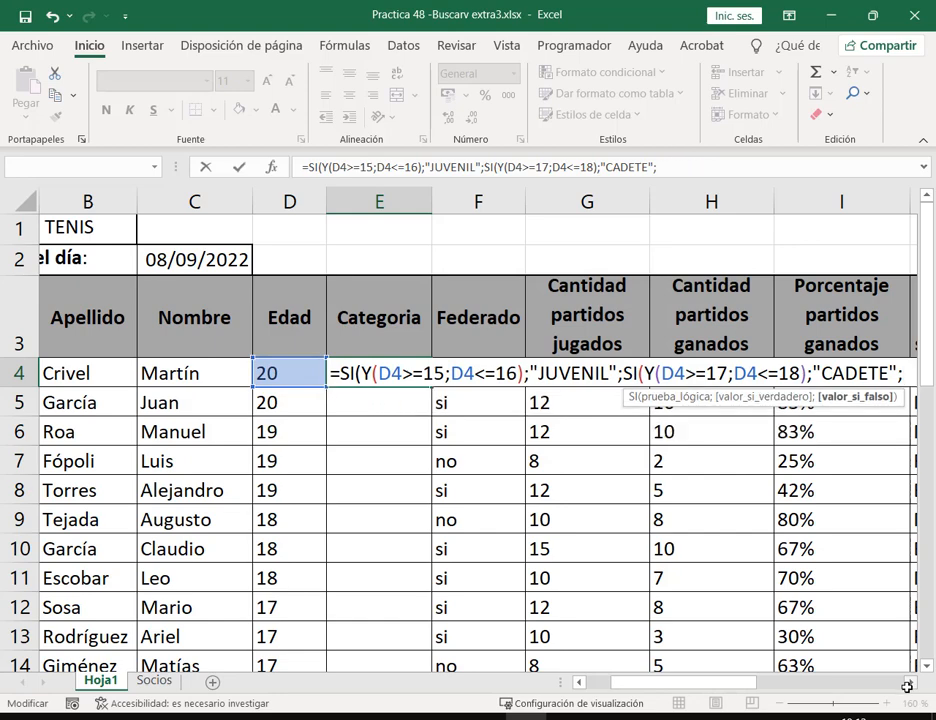
# Nest a third SI in the formula that tests D4>18, returning "MAYOR" when true and 0 otherwise
pyautogui.write('SI(')
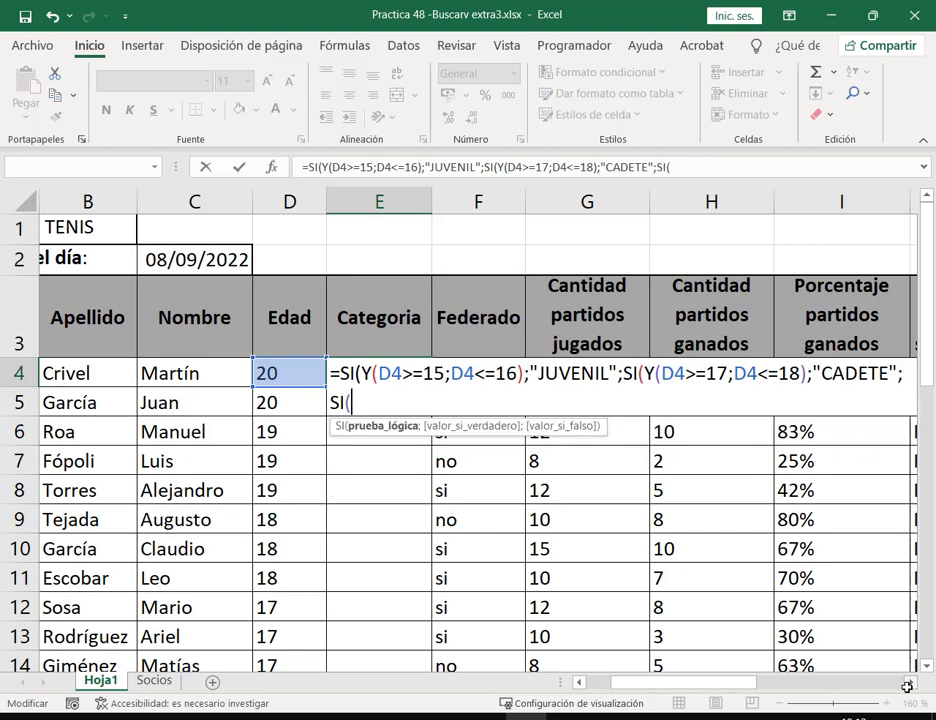
pyautogui.click(266, 372)
pyautogui.write('>')
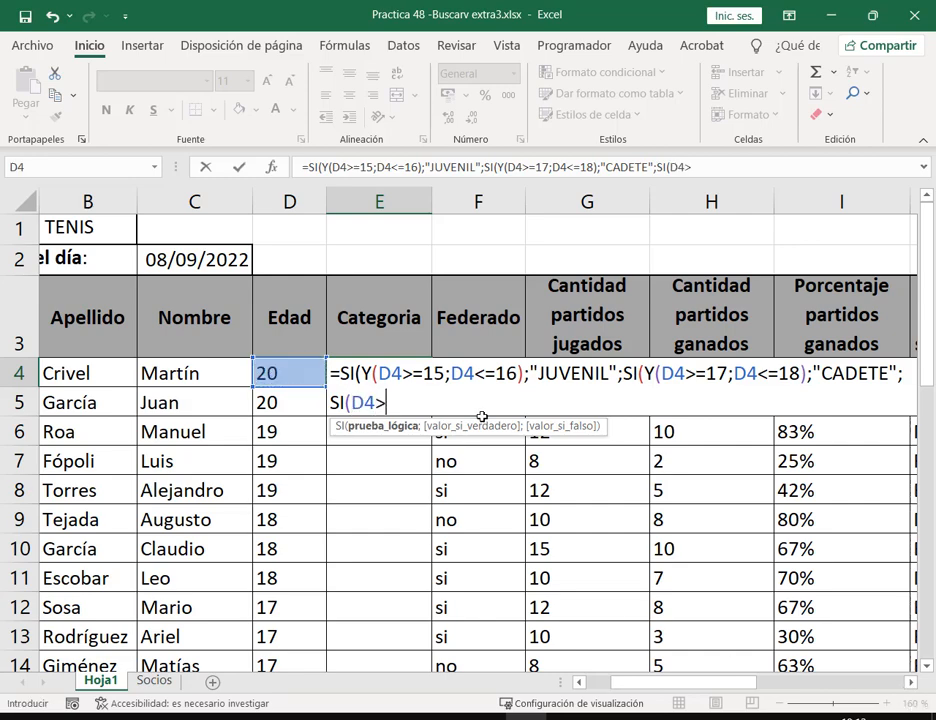
pyautogui.write('18;')
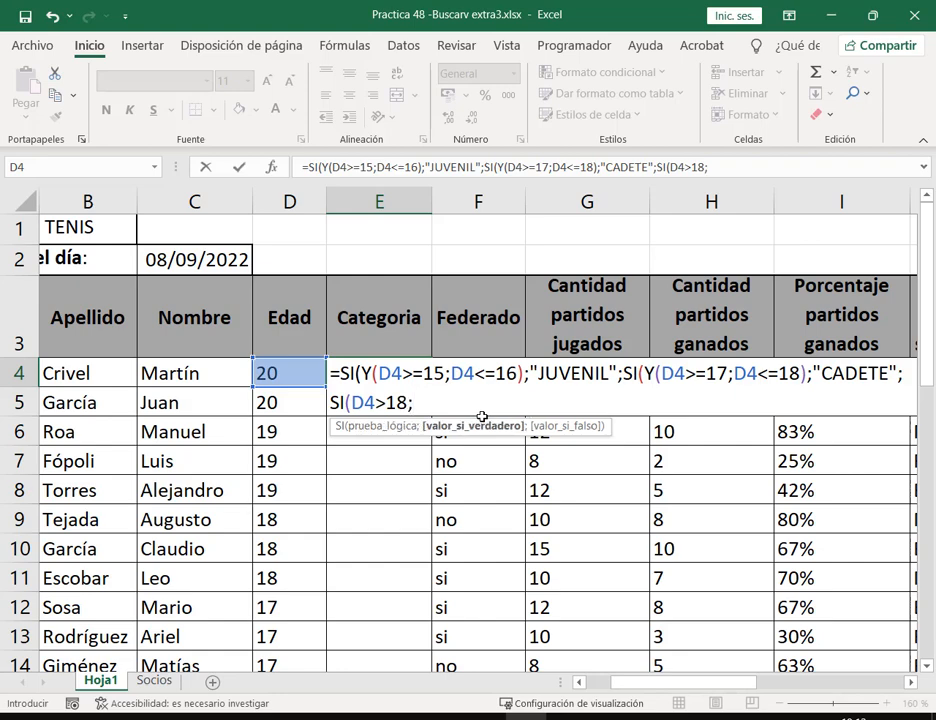
pyautogui.write('"MAYOR"')
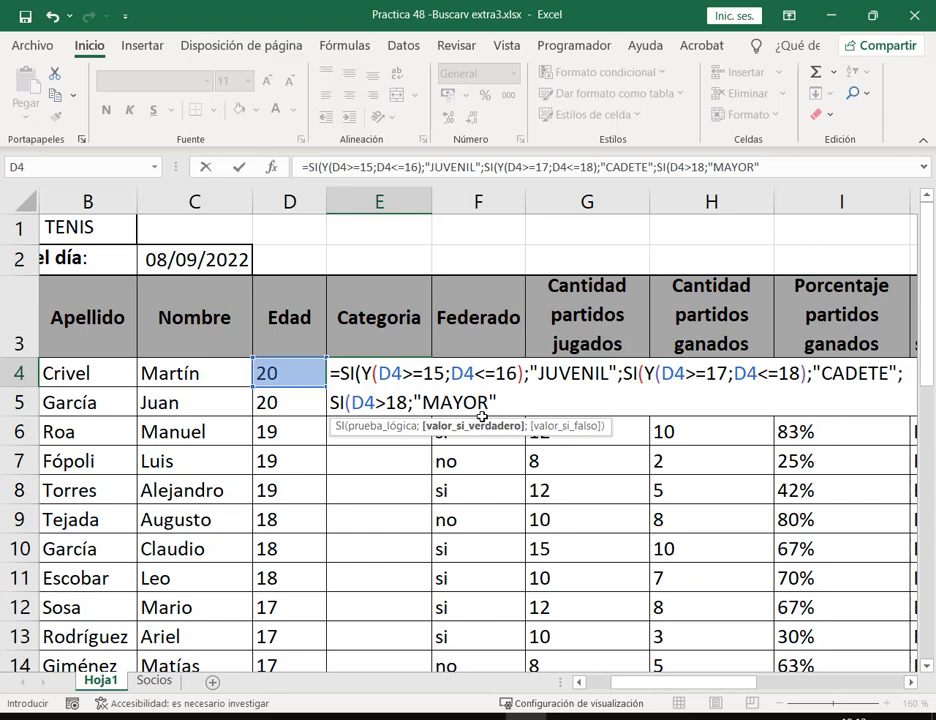
pyautogui.write(';0')
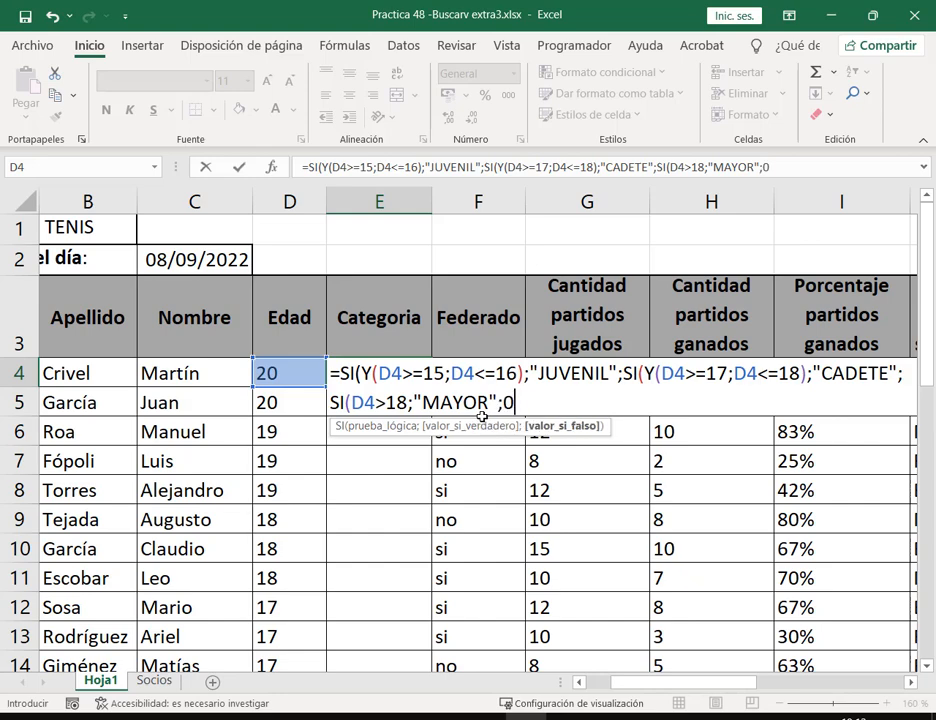
# Complete the nested SI with Y formula in E4 by closing all three SI functions
pyautogui.write(')))')
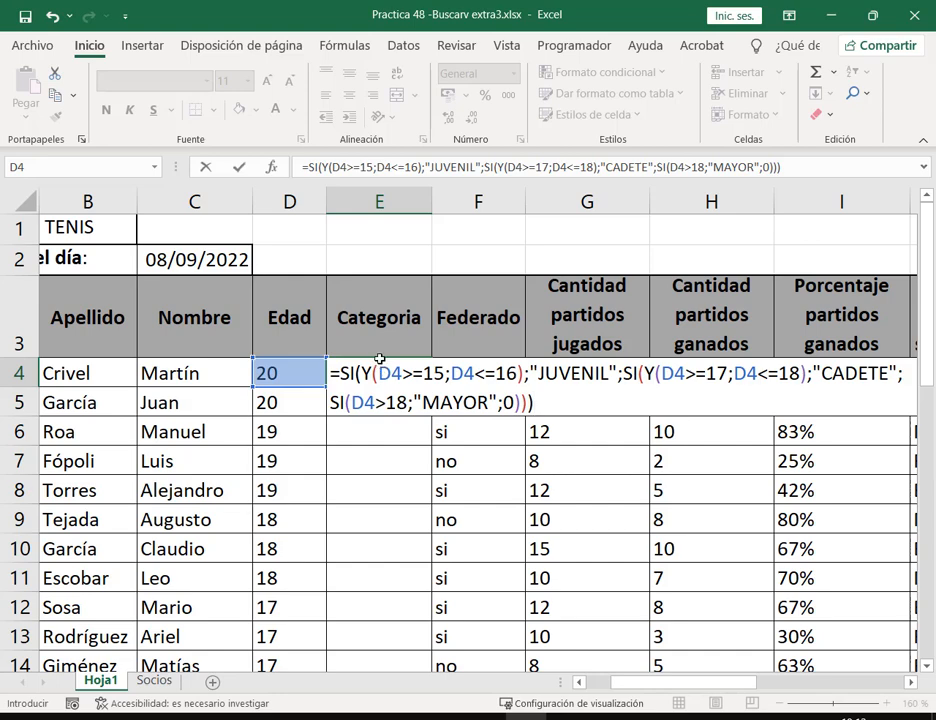
pyautogui.moveTo(378, 358); pyautogui.dragTo(520, 388)
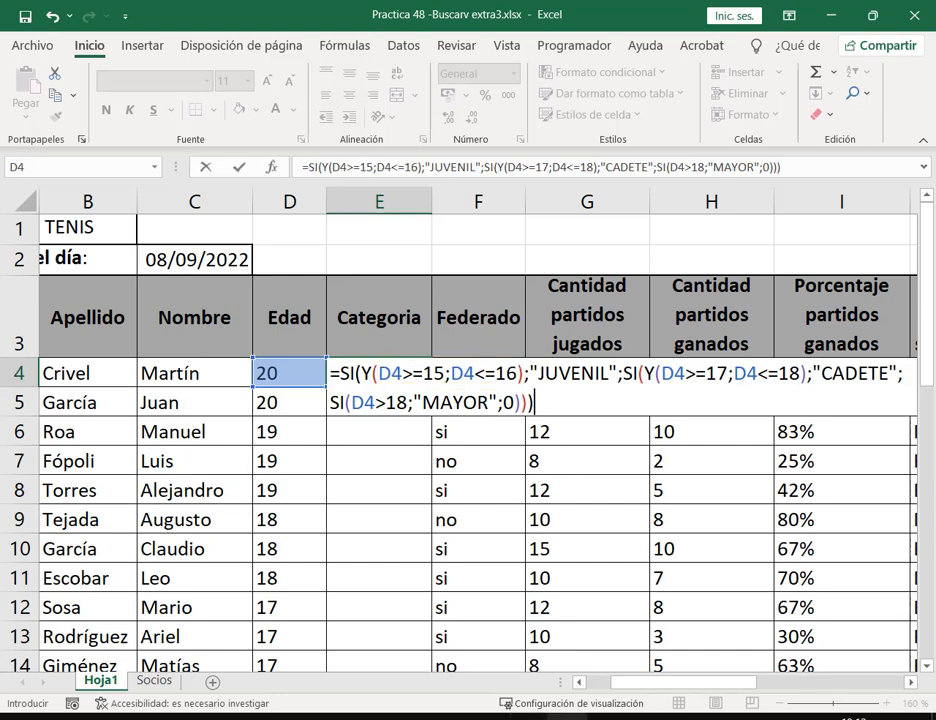
# Switch to Notepad and review the age conditions: over 18, 17 or more, 15 or more, and otherwise 0
pyautogui.click(545, 718)
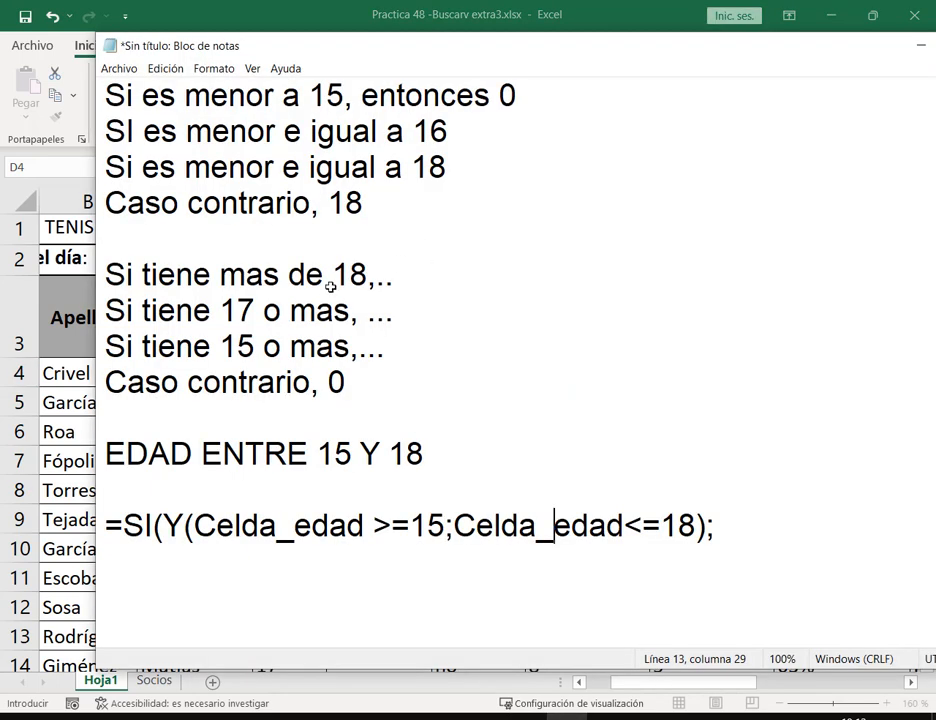
pyautogui.moveTo(439, 276); pyautogui.dragTo(94, 274)
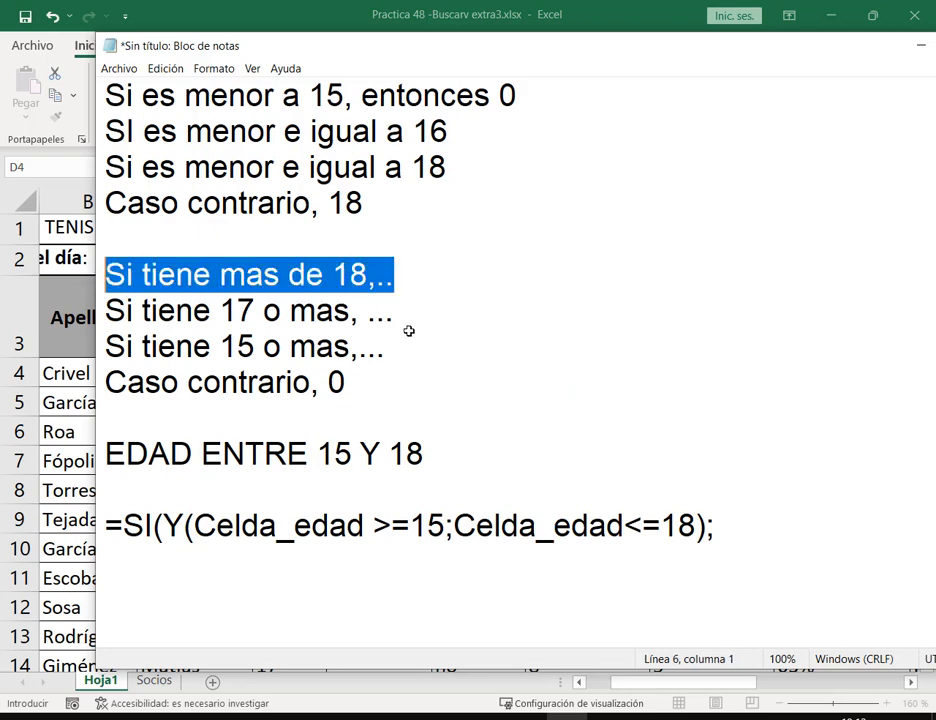
pyautogui.moveTo(400, 312); pyautogui.dragTo(47, 312)
pyautogui.click(377, 275)
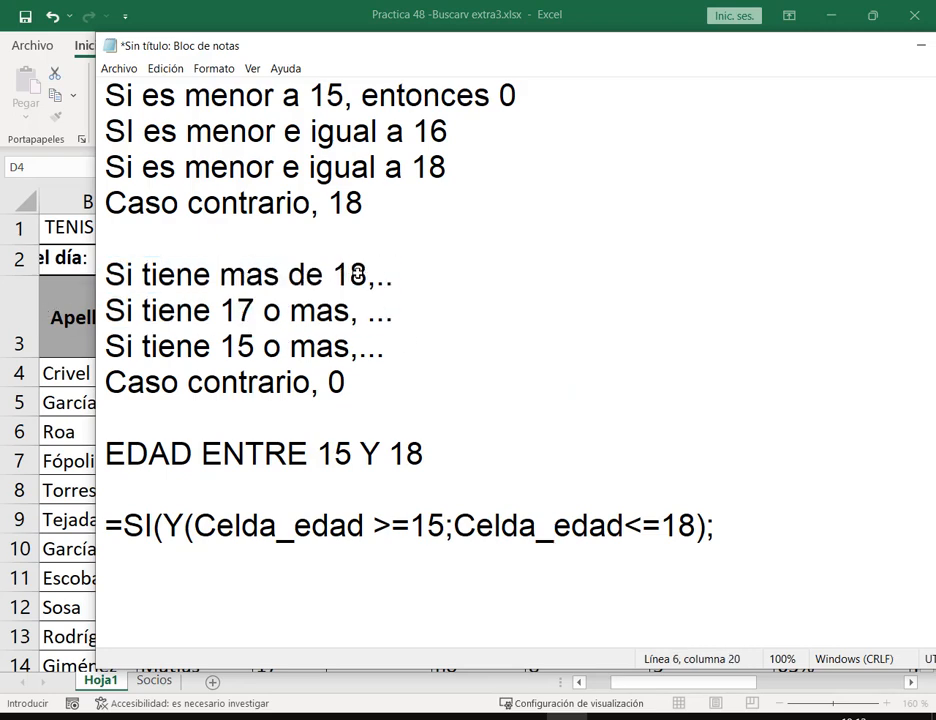
pyautogui.click(361, 273)
pyautogui.click(534, 265)
pyautogui.moveTo(221, 311); pyautogui.dragTo(272, 316)
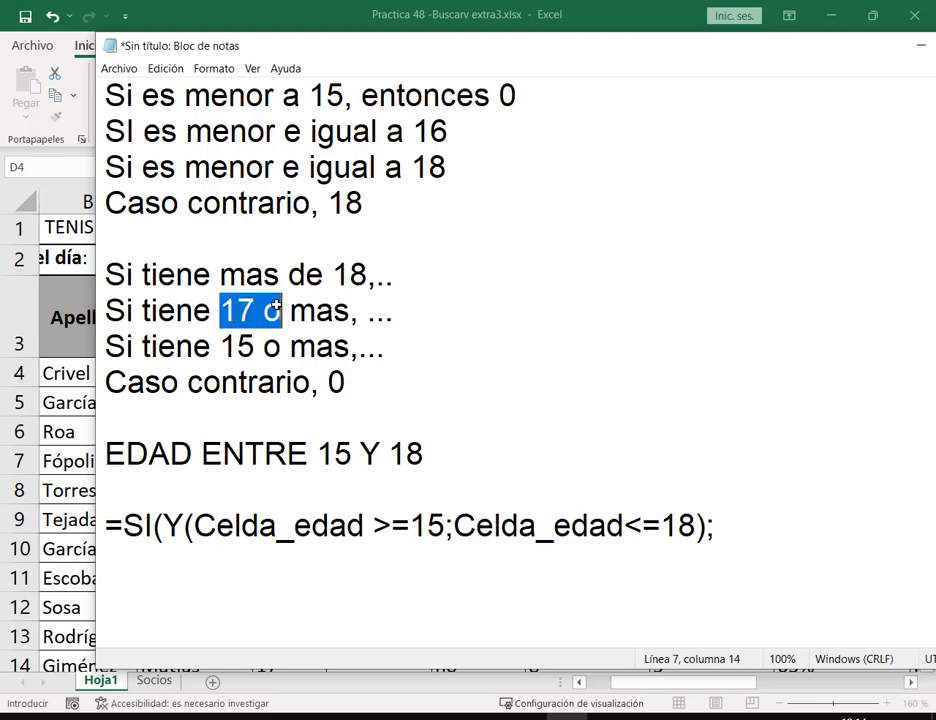
pyautogui.click(221, 346)
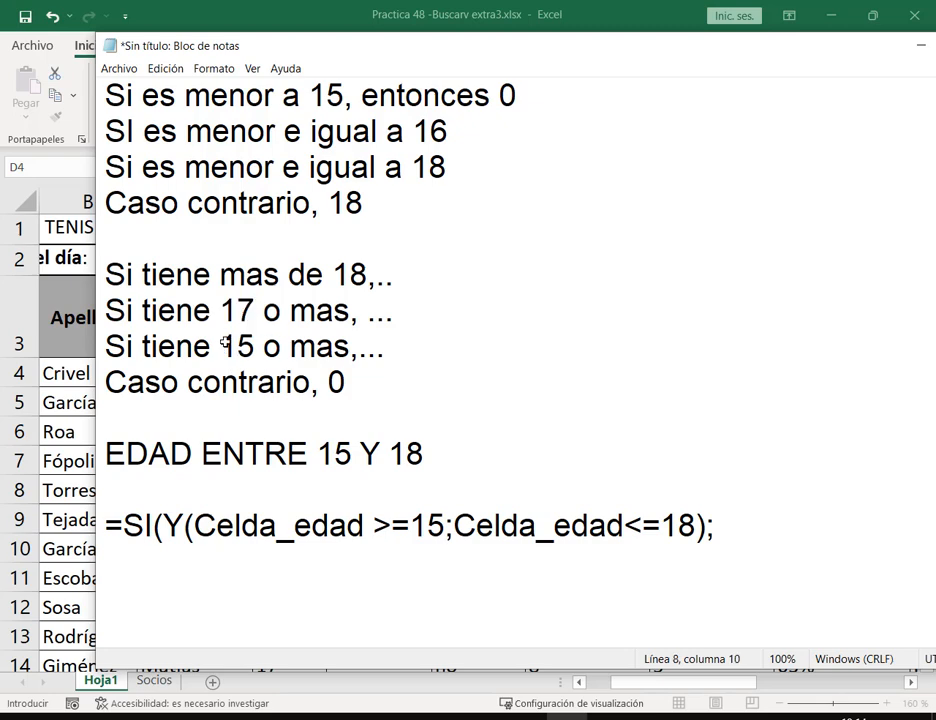
pyautogui.moveTo(221, 346); pyautogui.dragTo(282, 343)
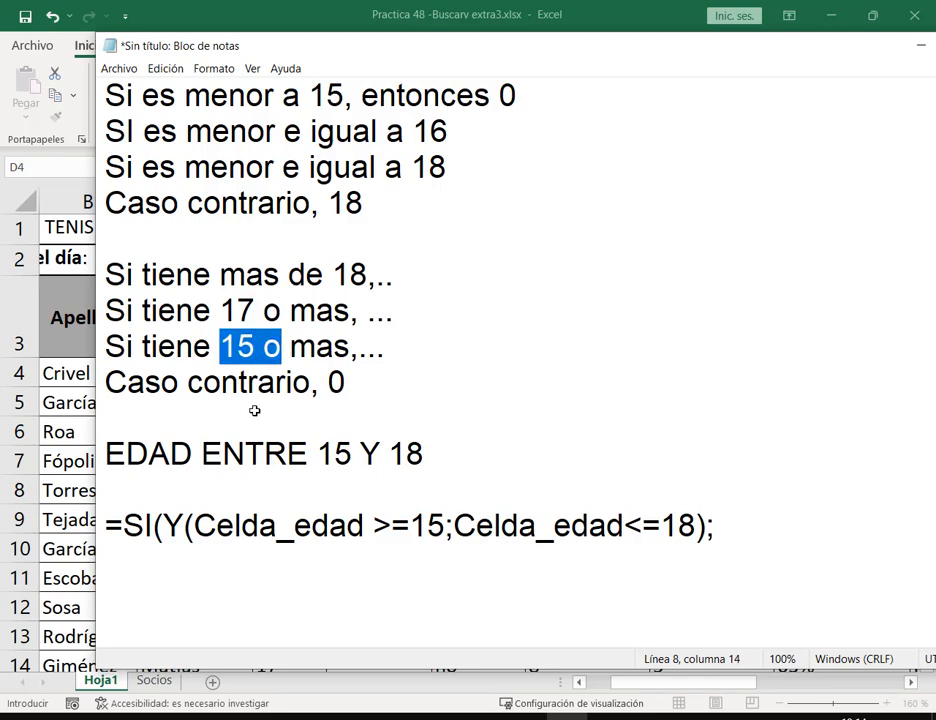
pyautogui.doubleClick(336, 382)
pyautogui.click(513, 4)
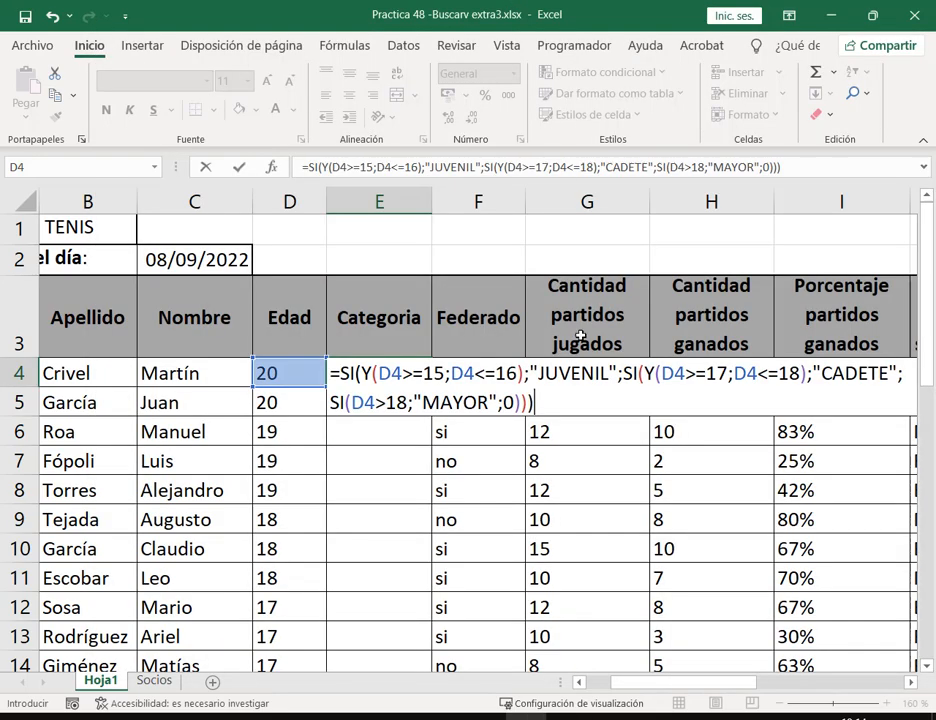
# Return to Excel and review the age ranges inside the SI with Y formula in E4
pyautogui.click(560, 411)
pyautogui.click(433, 373)
pyautogui.click(508, 375)
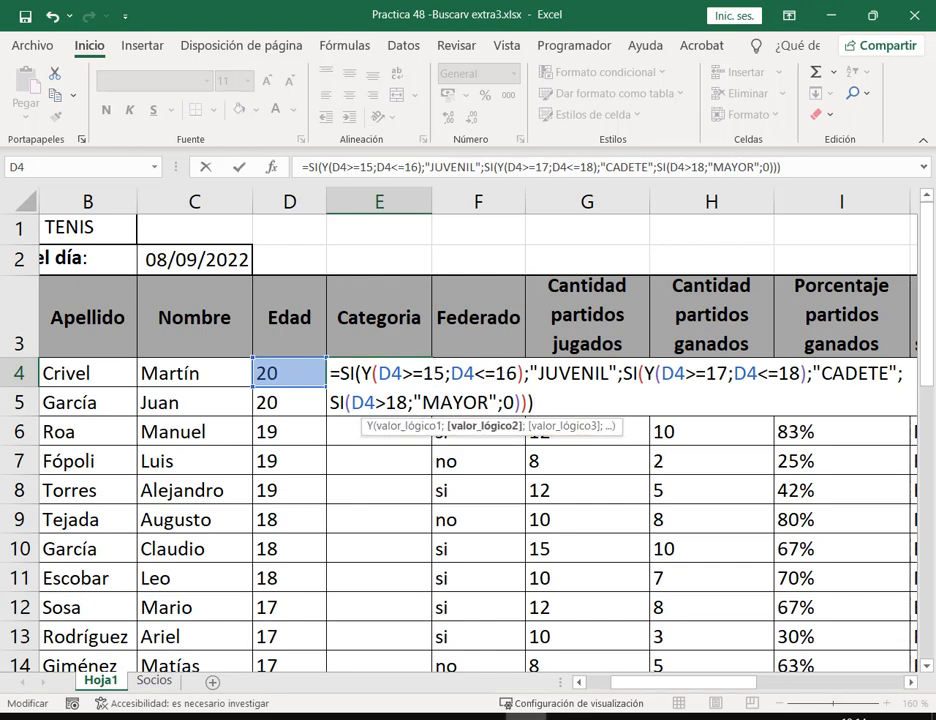
pyautogui.hotkey('alt', 'Tab')
pyautogui.hotkey('alt', 'Tab')
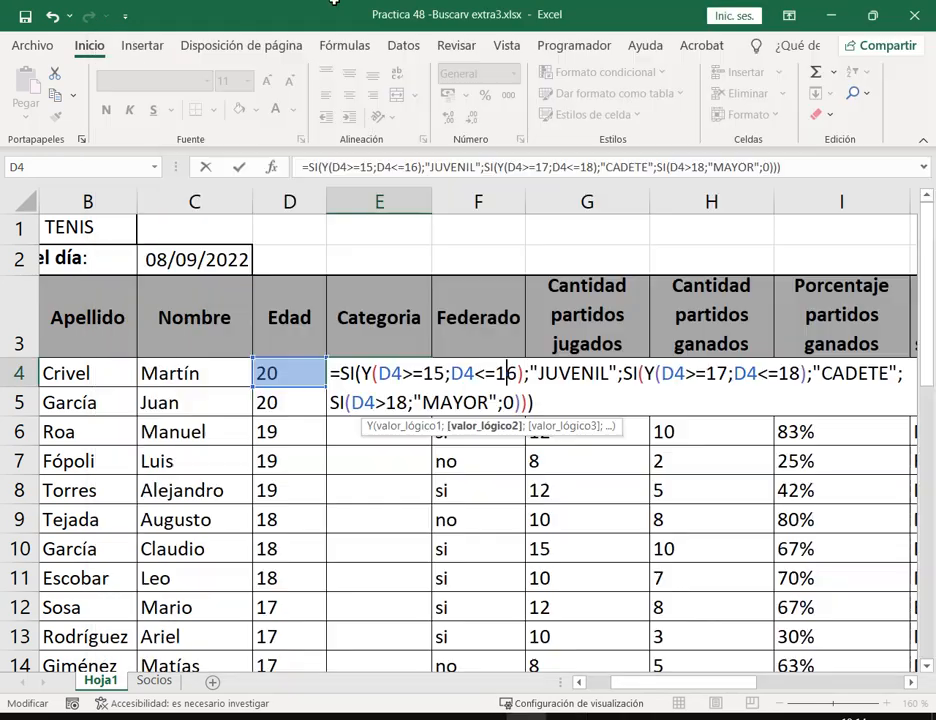
pyautogui.click(586, 399)
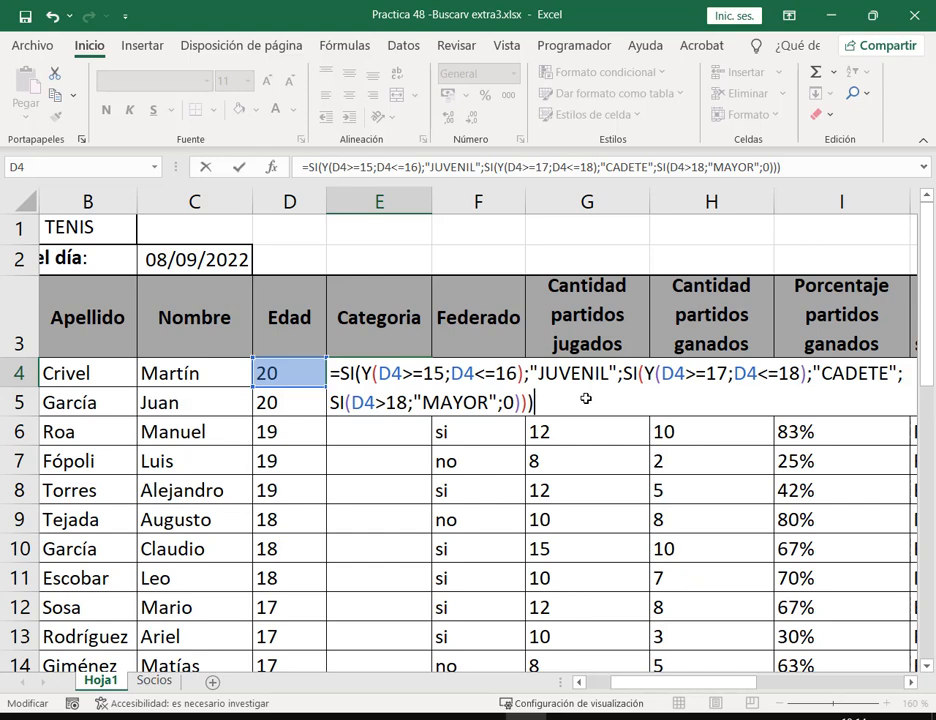
# Restore the earlier Categoria formulas in place of the SI with Y version and inspect the formula in E4
pyautogui.hotkey('ctrl', 'Return')
pyautogui.press('Escape')
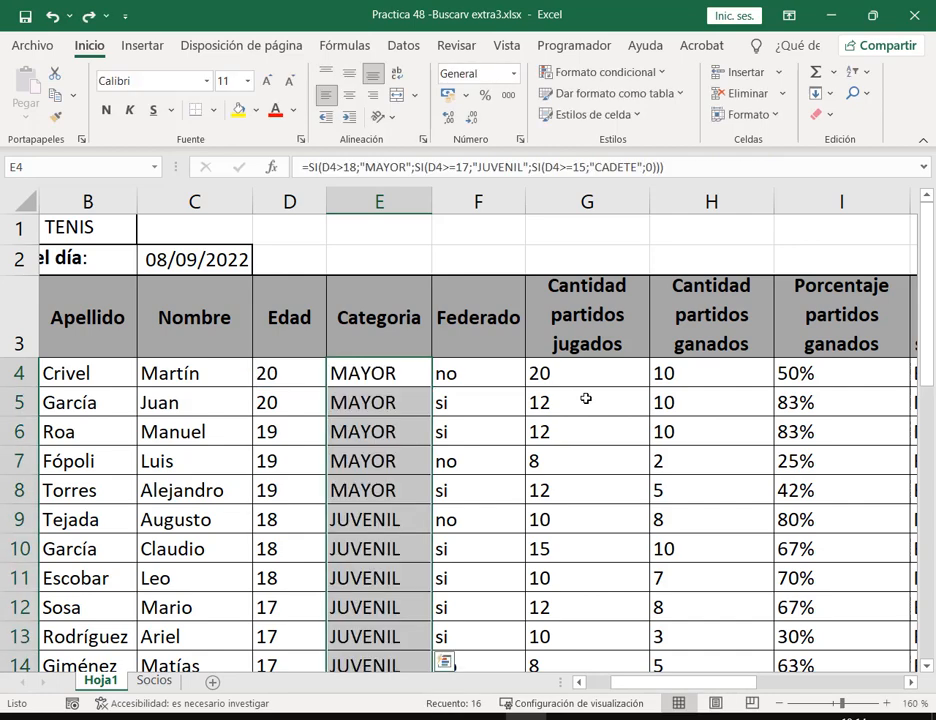
pyautogui.doubleClick(380, 377)
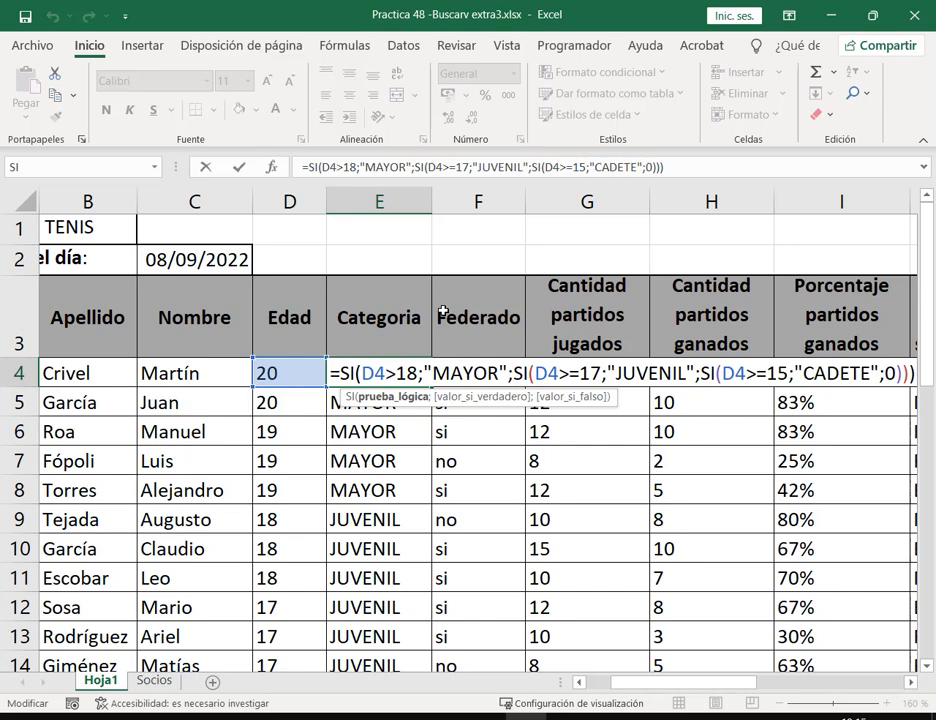
pyautogui.press('Escape')
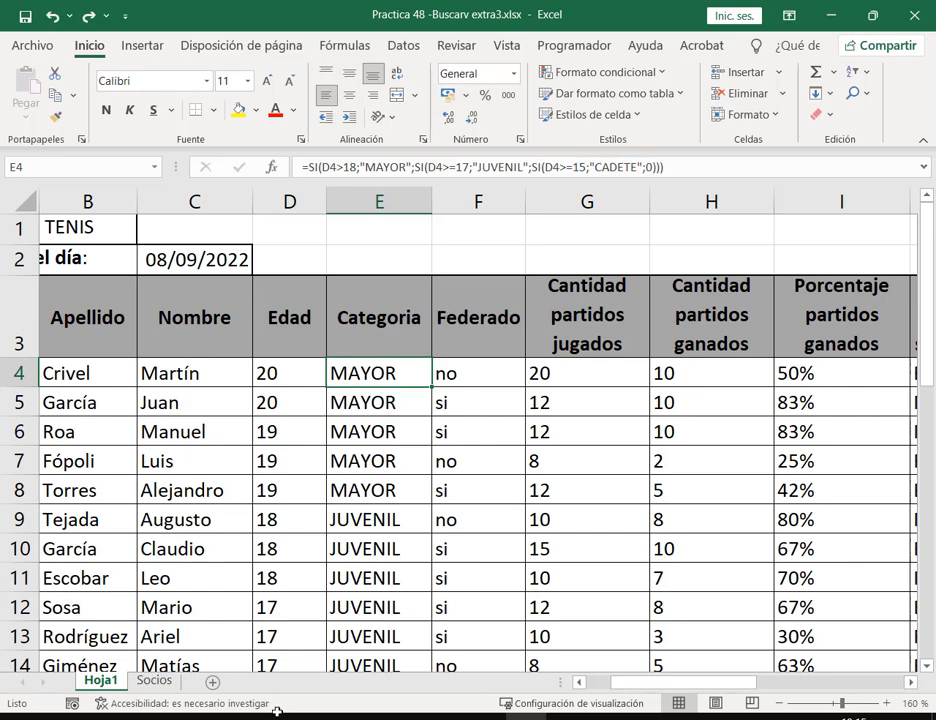
# Open "Formulas y funciones de Excel.pdf" from the Escritorio folder, examine its pages on the SI function, and close it
pyautogui.click(155, 718)
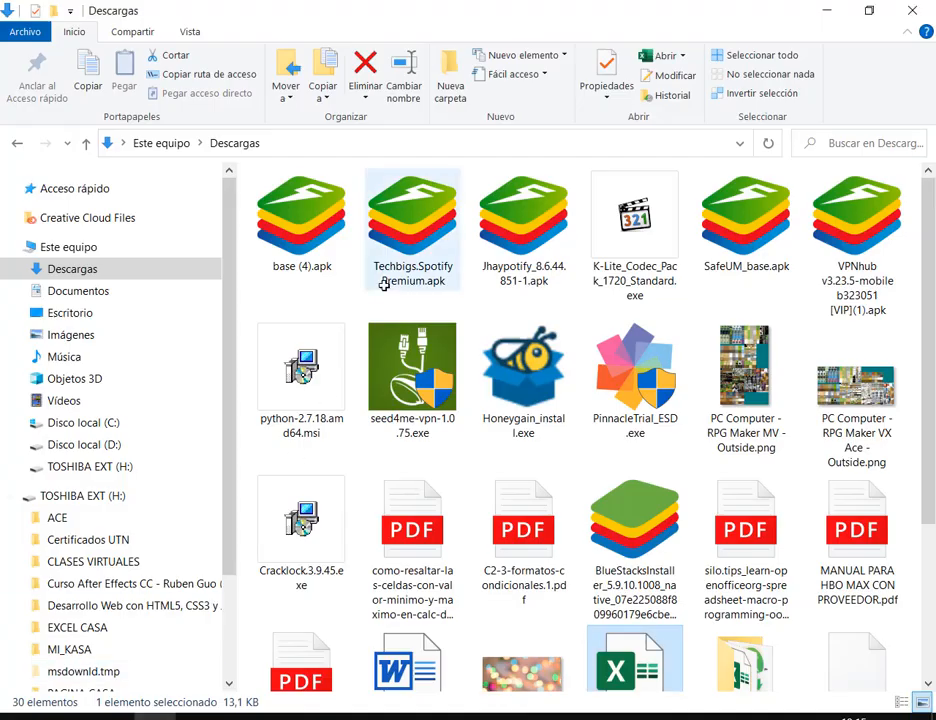
pyautogui.click(65, 312)
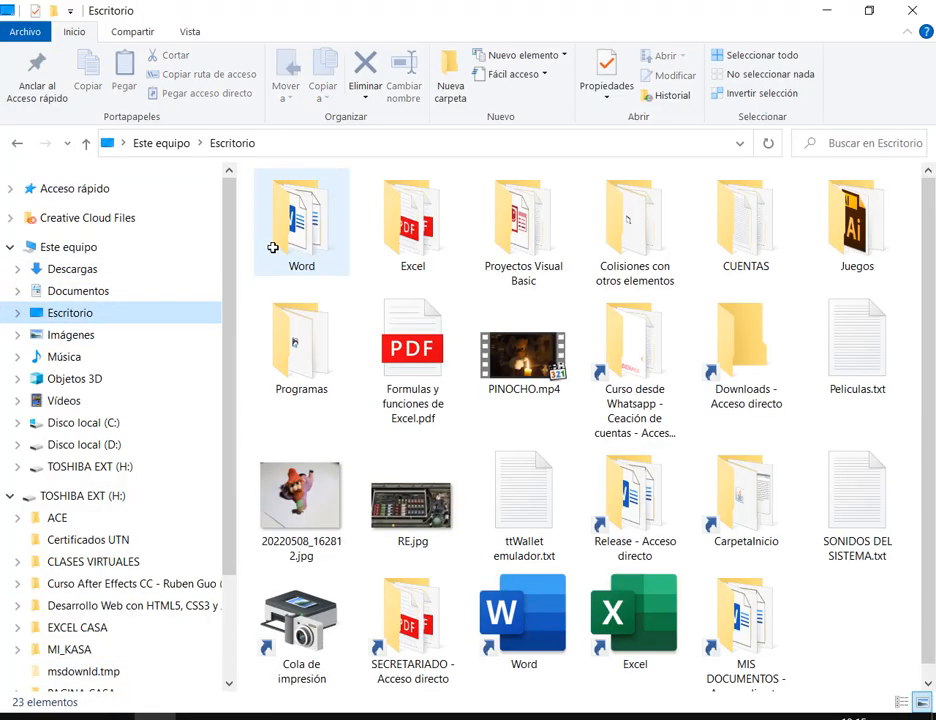
pyautogui.doubleClick(386, 372)
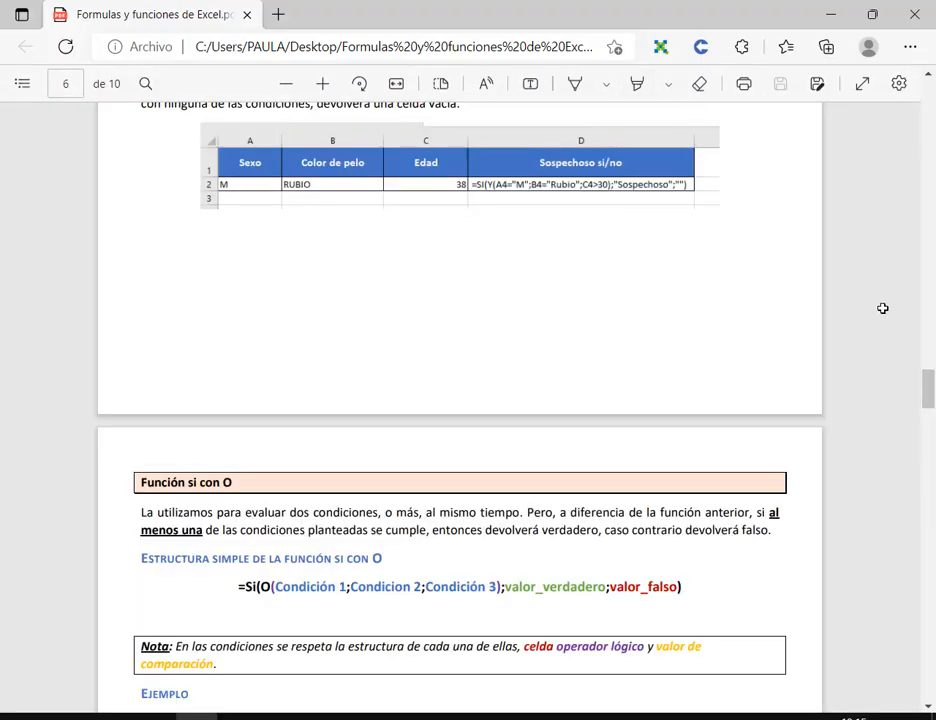
pyautogui.scroll(1, 927, 367)
pyautogui.moveTo(927, 367); pyautogui.dragTo(928, 334)
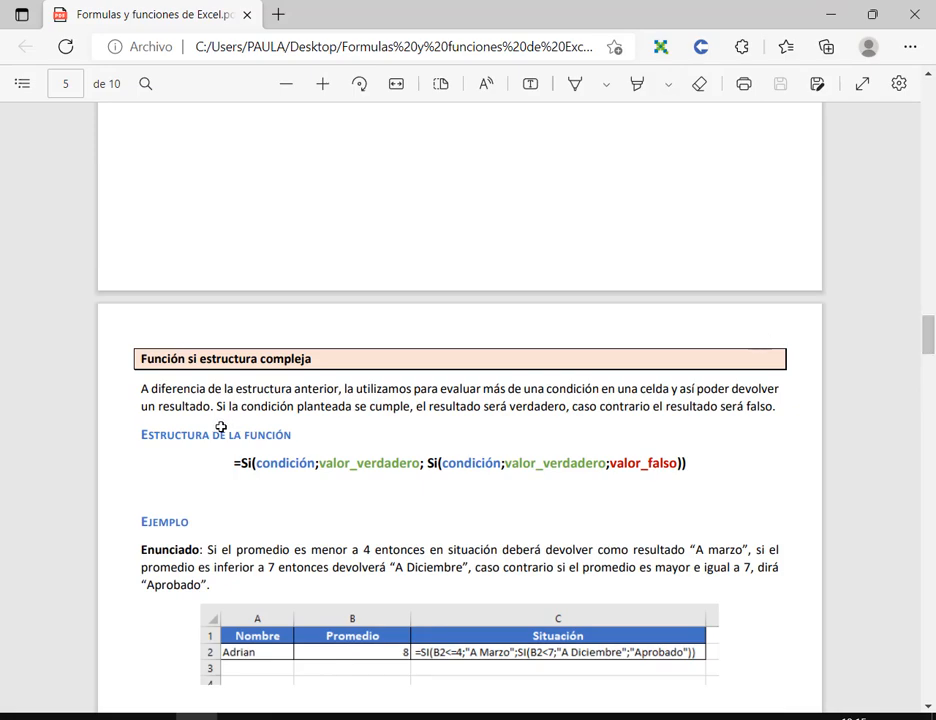
pyautogui.moveTo(141, 389); pyautogui.dragTo(346, 407)
pyautogui.moveTo(918, 329); pyautogui.dragTo(927, 307)
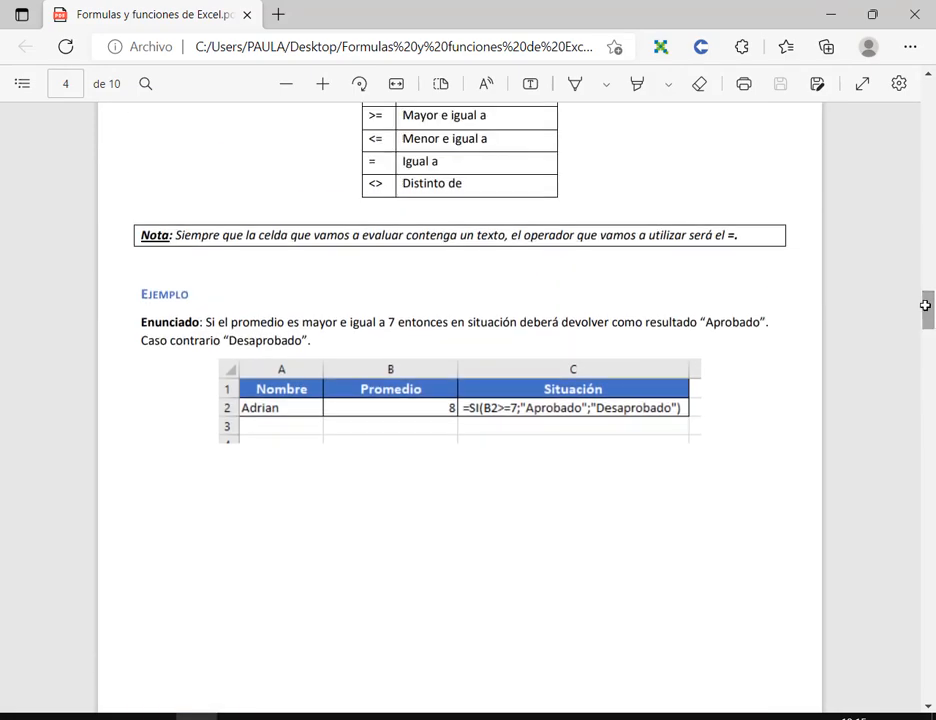
pyautogui.click(915, 14)
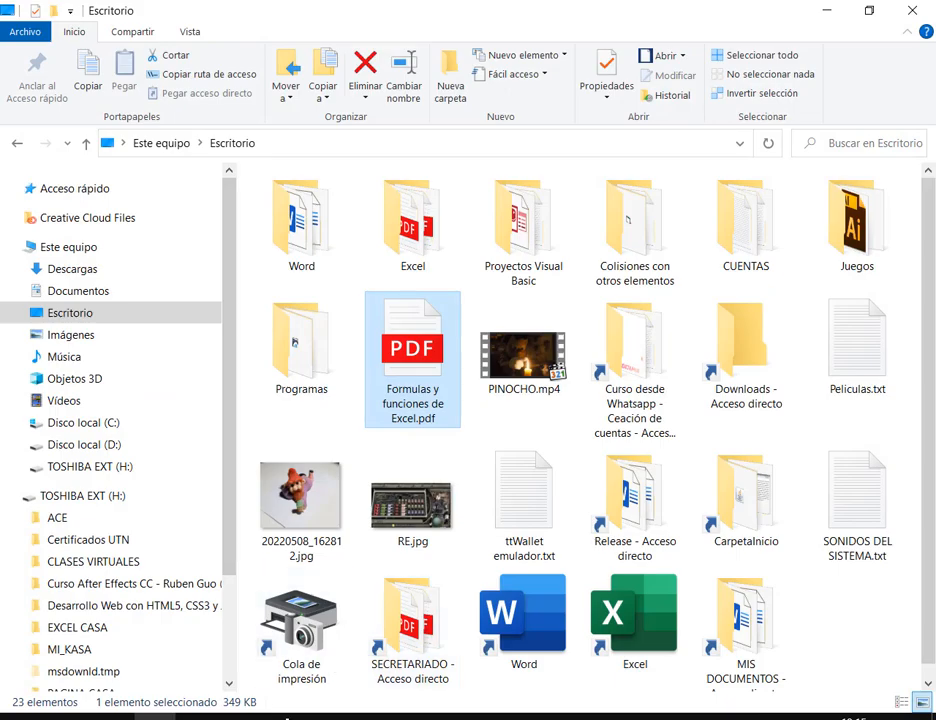
# Switch to the Google Meet call and read the chat question about the preselección comisión deportes result
pyautogui.moveTo(199, 689)
pyautogui.click(168, 651)
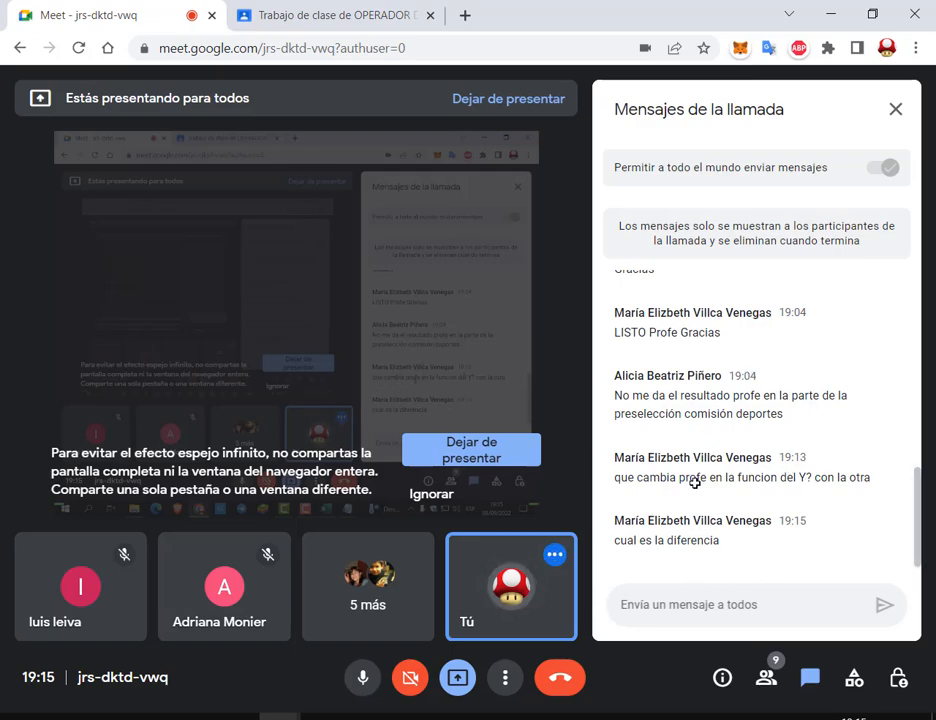
pyautogui.moveTo(729, 395); pyautogui.dragTo(850, 395)
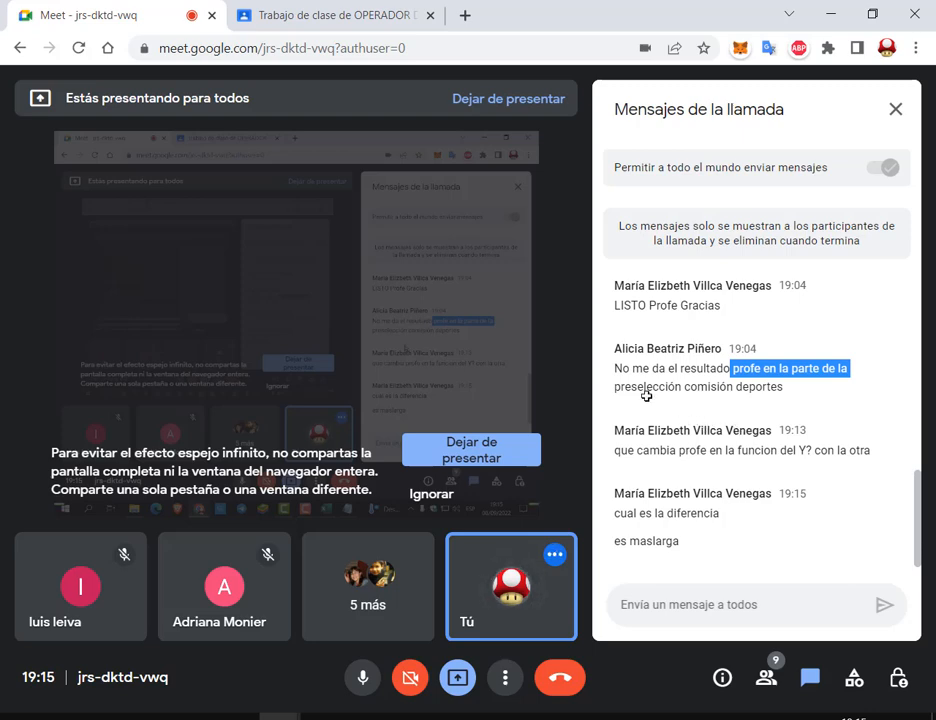
# Switch back to Excel and inspect the SI with O formula in K4 under Preselección comisión deportes
pyautogui.click(528, 717)
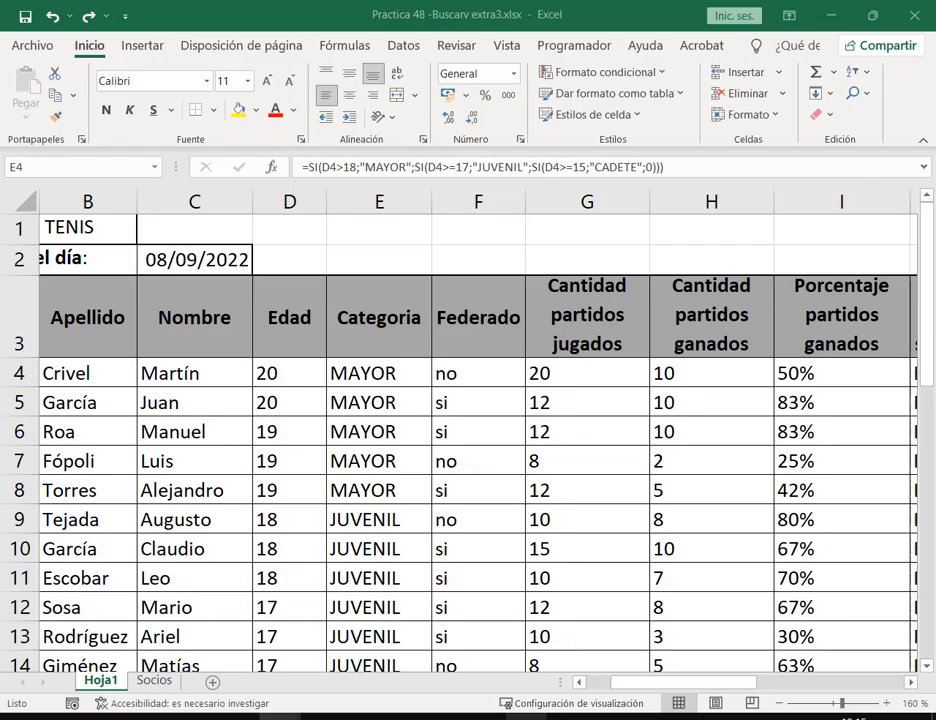
pyautogui.moveTo(742, 684); pyautogui.dragTo(884, 688)
pyautogui.click(572, 378)
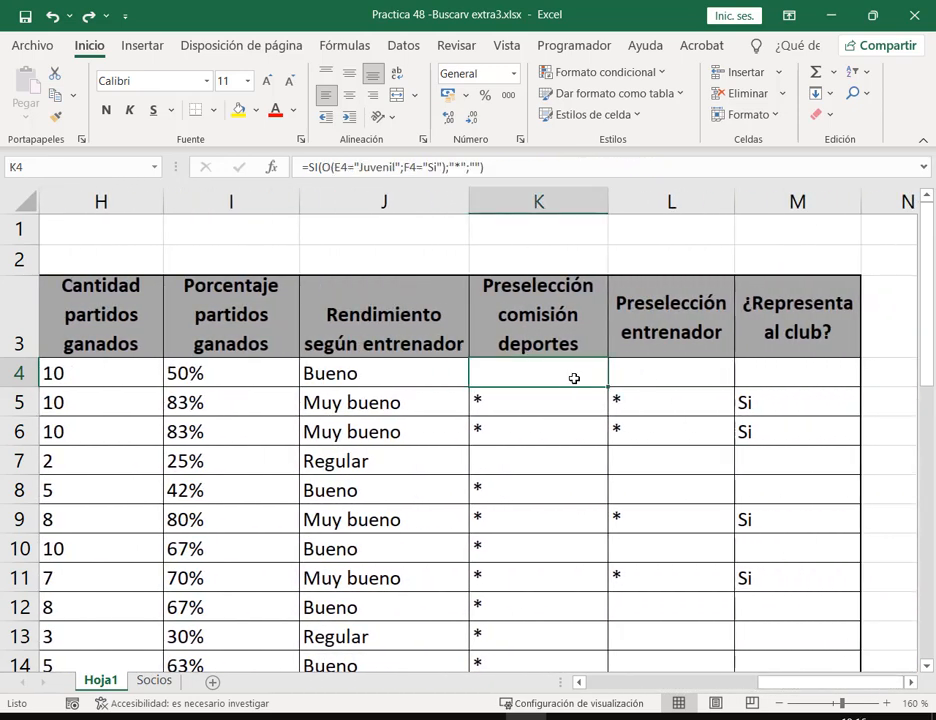
pyautogui.doubleClick(572, 376)
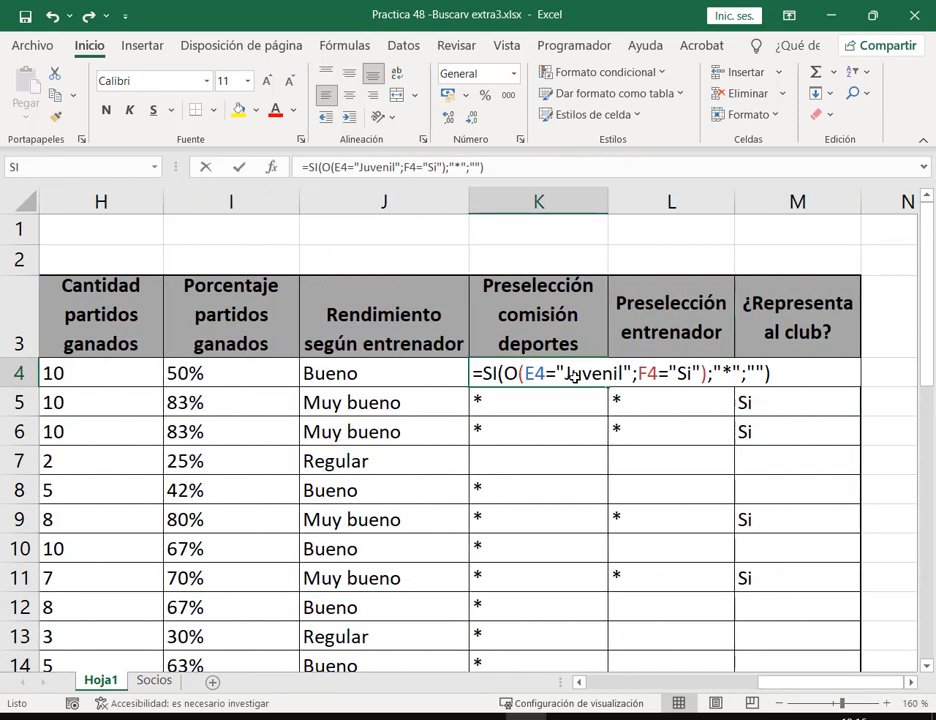
pyautogui.doubleClick(511, 373)
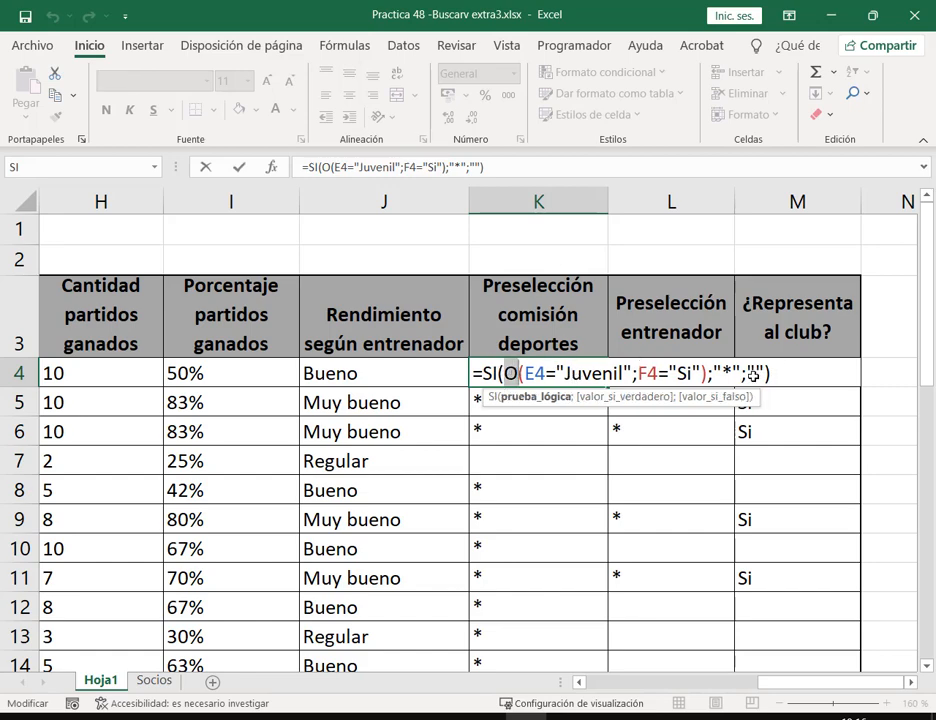
pyautogui.click(754, 373)
pyautogui.click(778, 375)
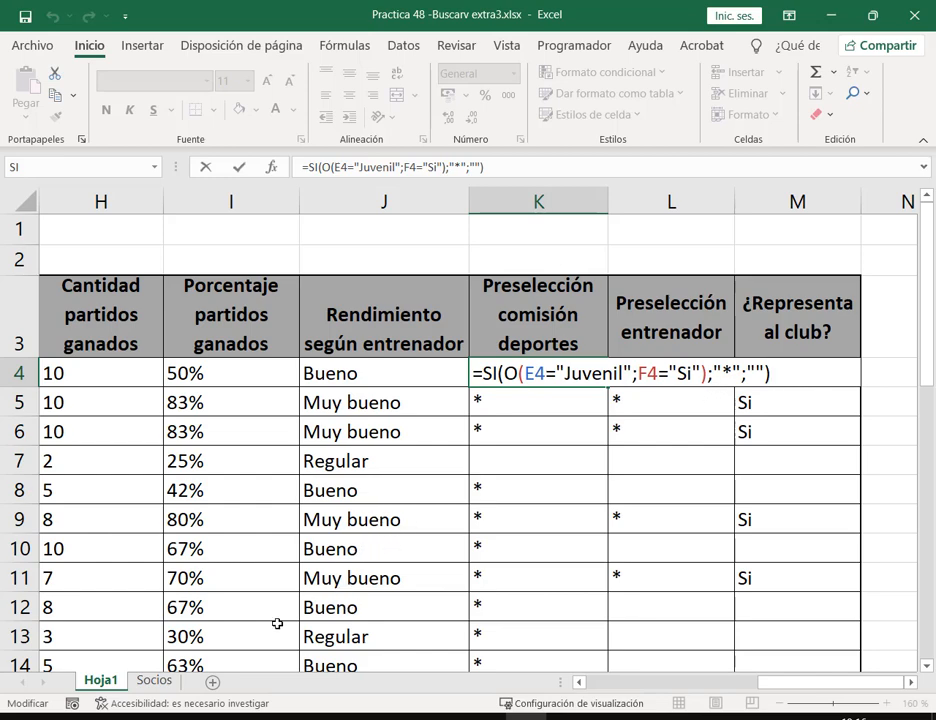
pyautogui.press('Return')
# Return to the Google Meet chat, reread the questions about the Y function, and put the Notepad window away
pyautogui.moveTo(265, 706)
pyautogui.click(165, 640)
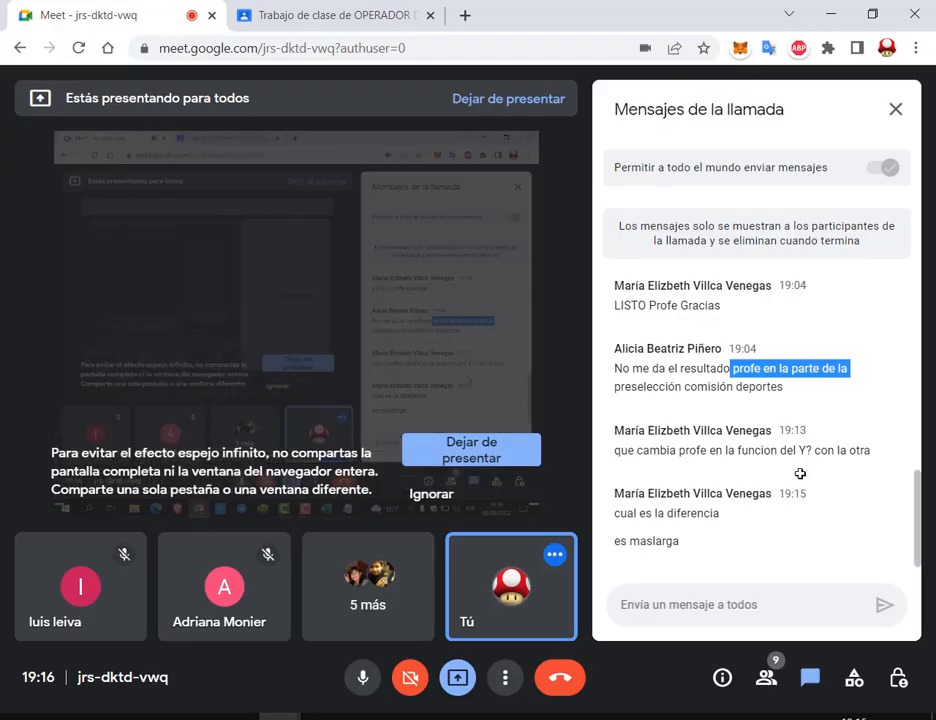
pyautogui.click(752, 386)
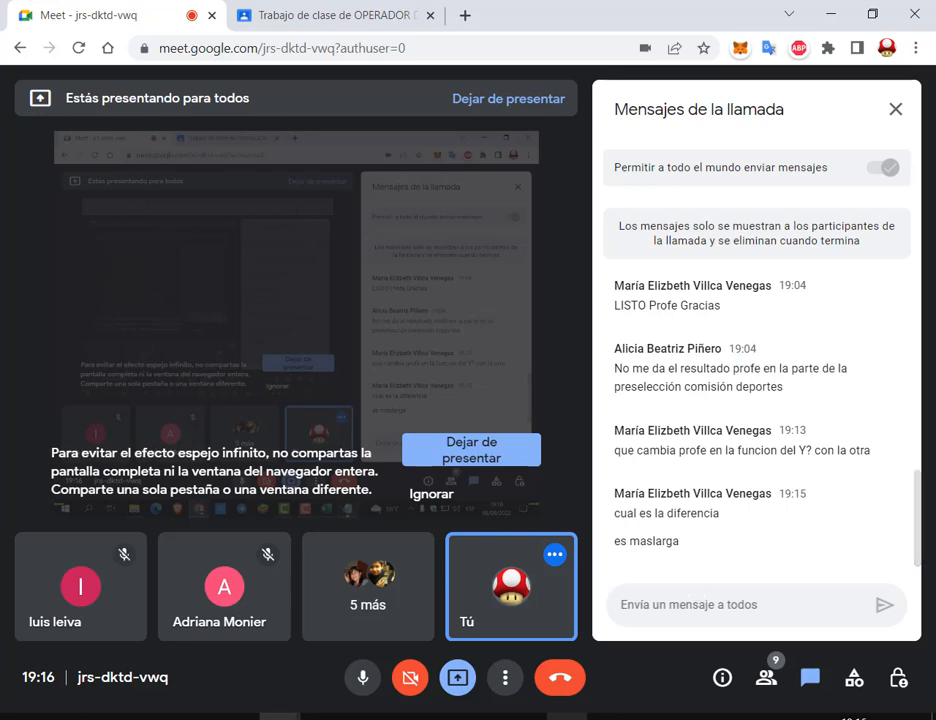
pyautogui.click(567, 717)
pyautogui.click(911, 46)
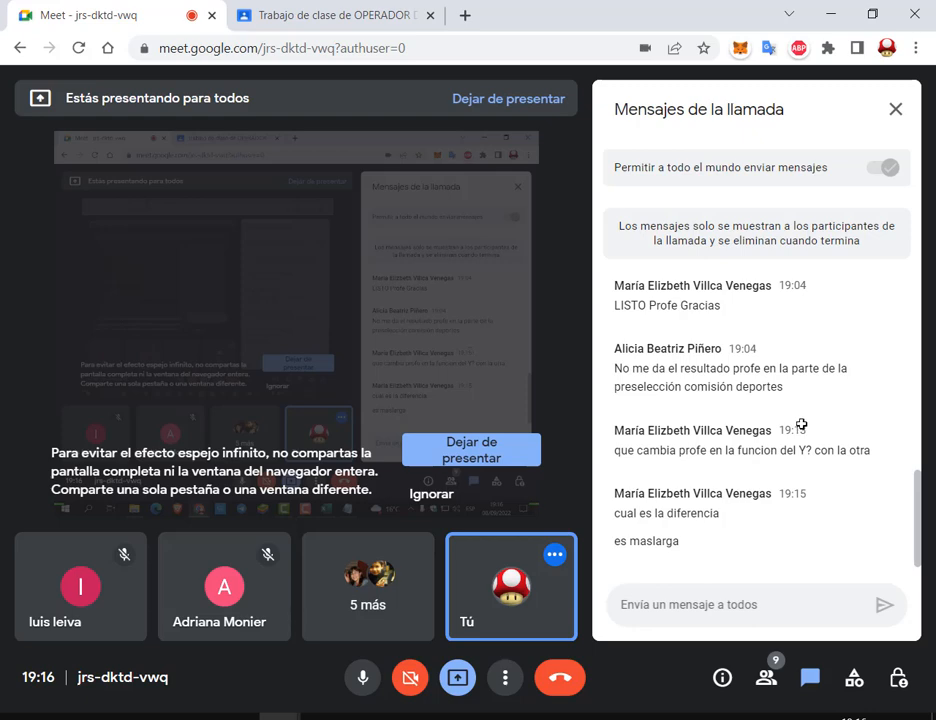
pyautogui.click(527, 717)
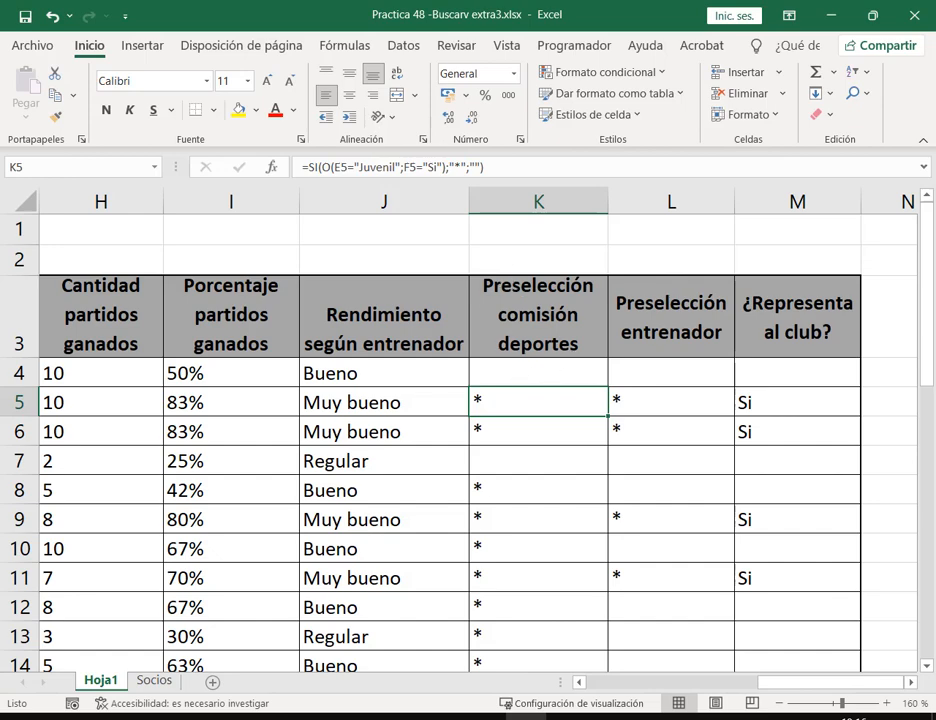
pyautogui.click(280, 717)
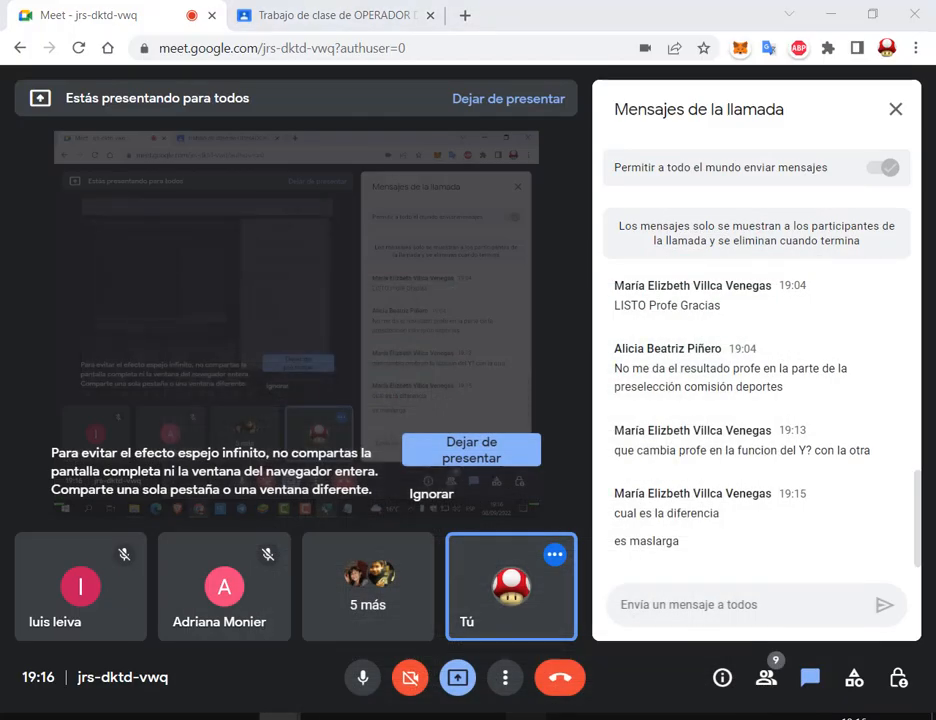
# Switch to Excel and reopen the first Preselección comisión deportes formula for review, leaving its conditions as they are
pyautogui.click(527, 717)
pyautogui.click(543, 380)
pyautogui.press('F2')
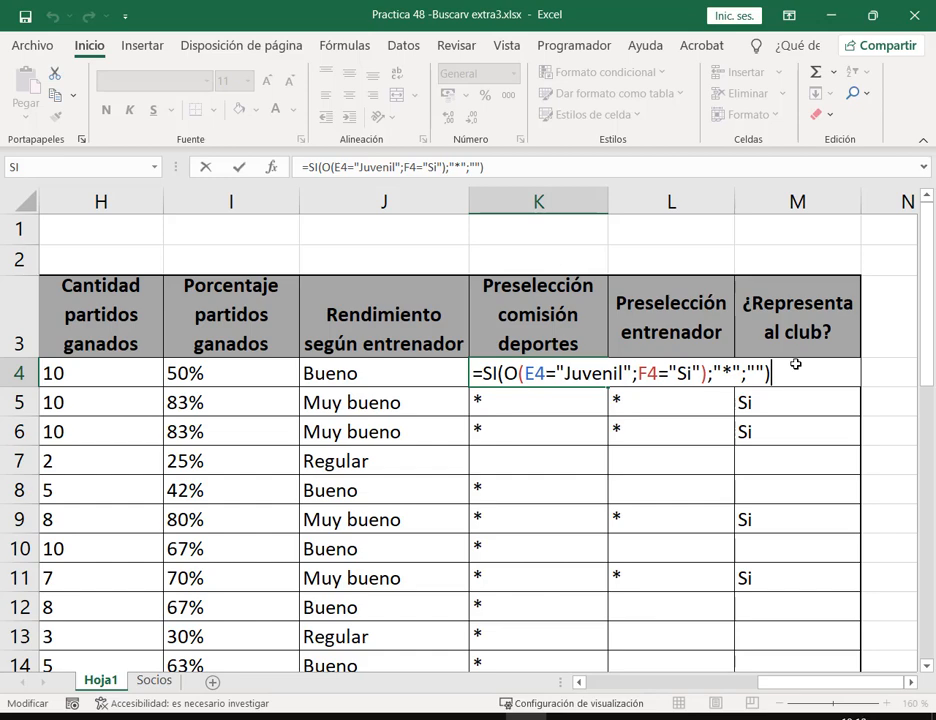
pyautogui.press('Return')
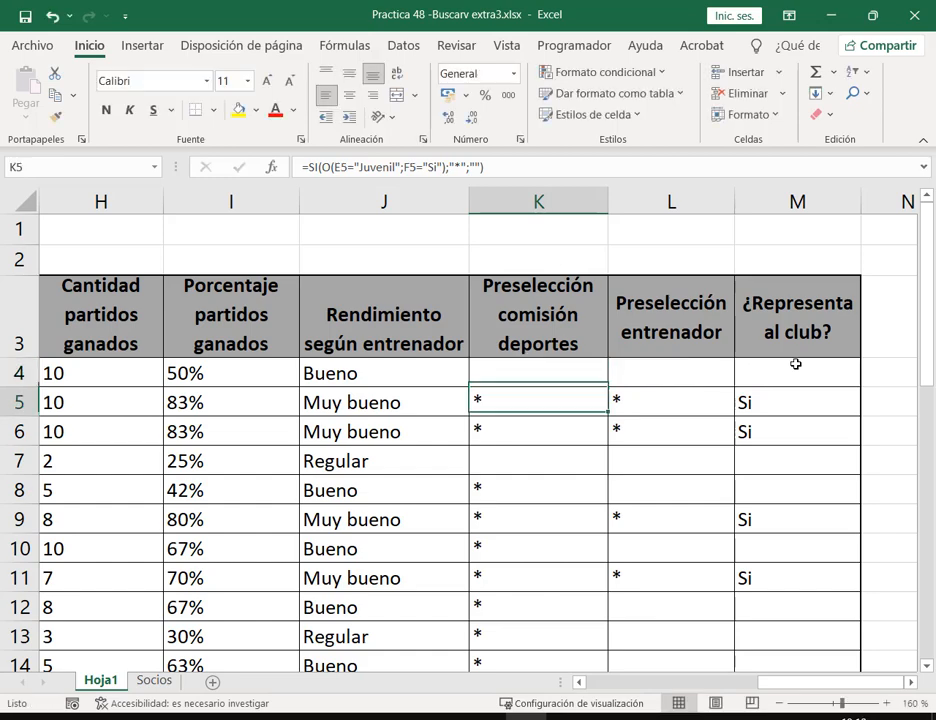
# Switch to the Google Meet call, read the chat question about the ¿Representa al club? column, and return to Excel
pyautogui.moveTo(280, 717)
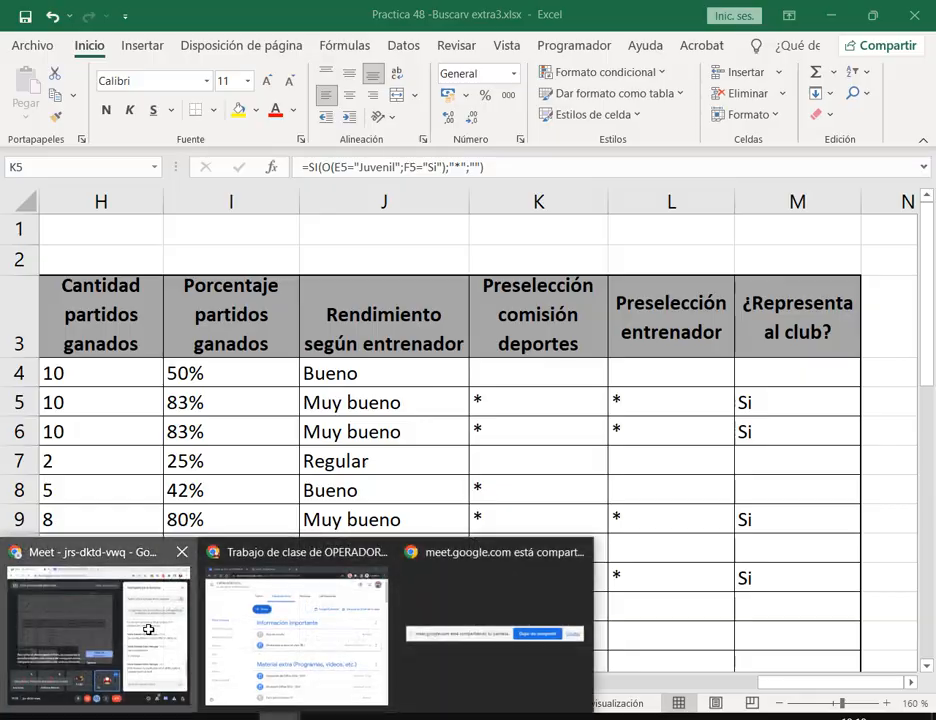
pyautogui.click(148, 629)
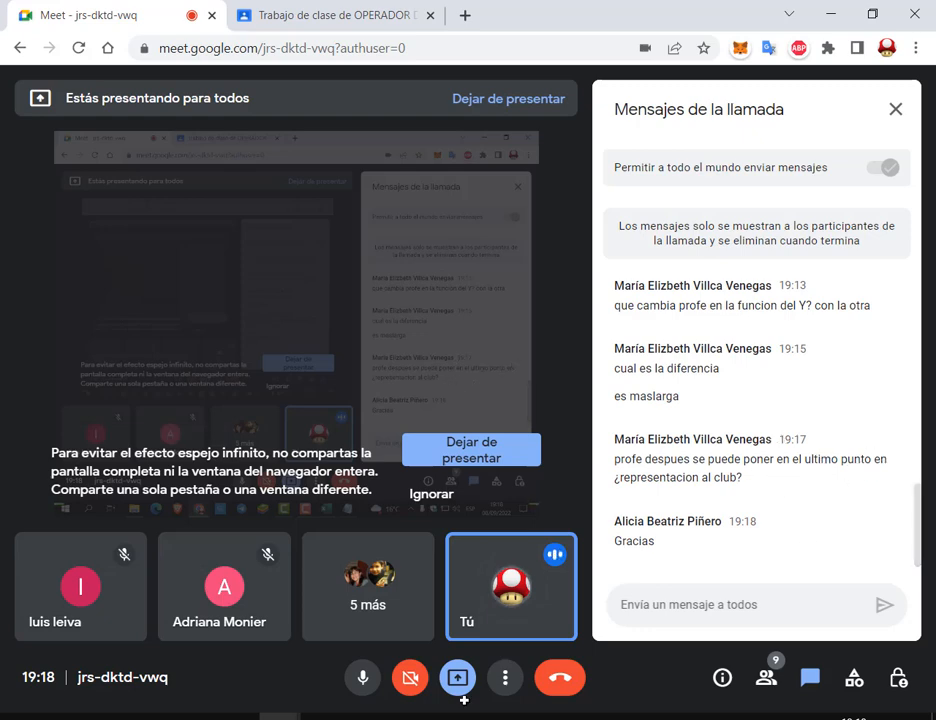
pyautogui.click(526, 717)
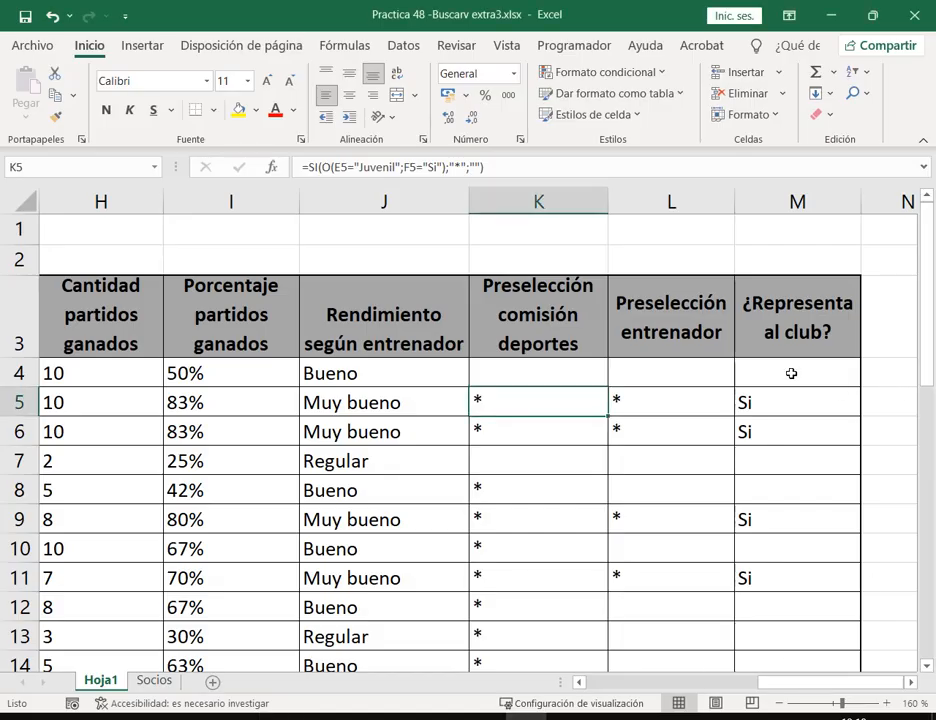
# Open the SI with Y formula in M4 under ¿Representa al club? for review, leaving its conditions as they are
pyautogui.hscroll(4, 906, 685)
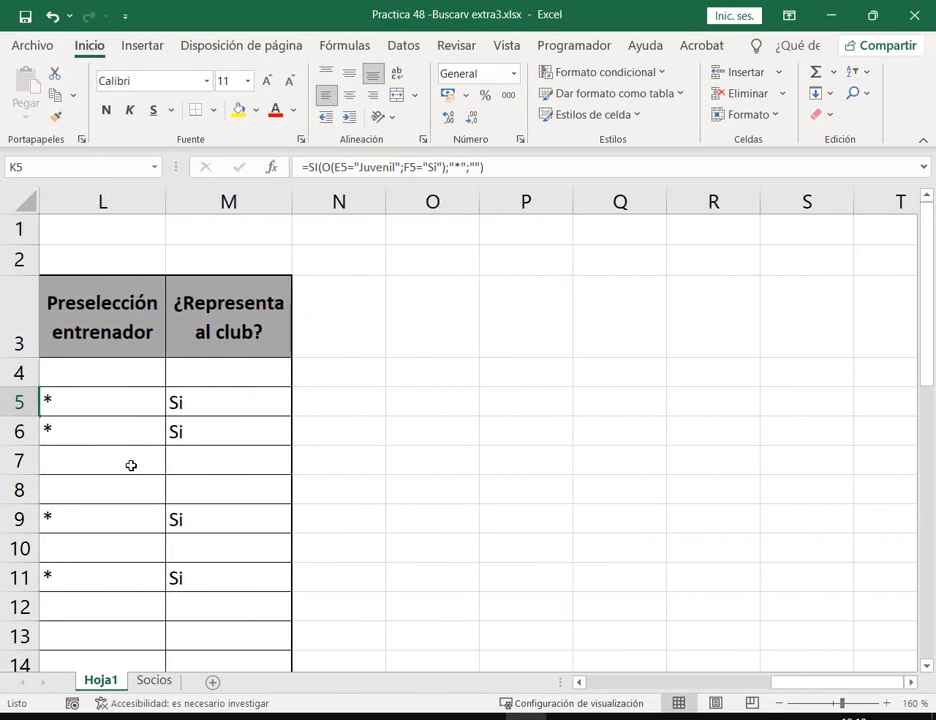
pyautogui.hscroll(-1, 428, 439)
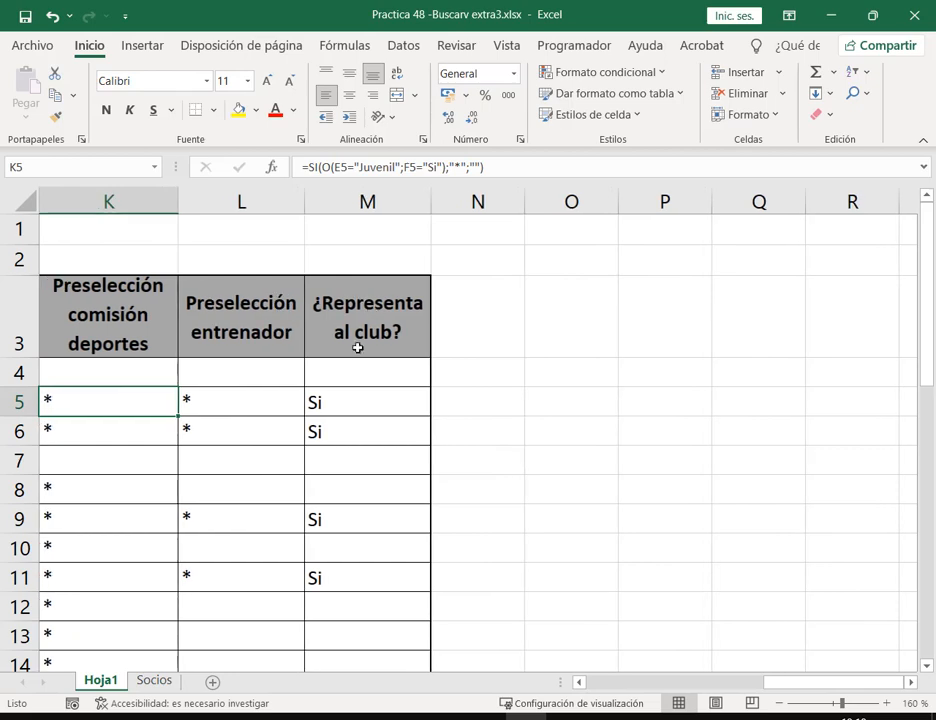
pyautogui.click(355, 378)
pyautogui.doubleClick(356, 376)
pyautogui.press('End')
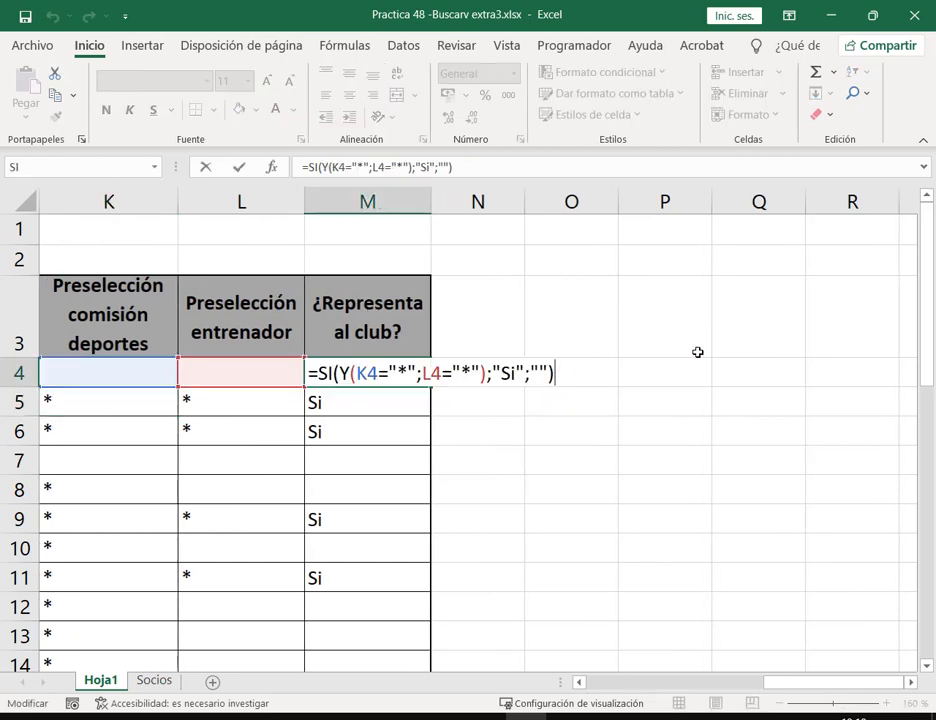
pyautogui.click(578, 685)
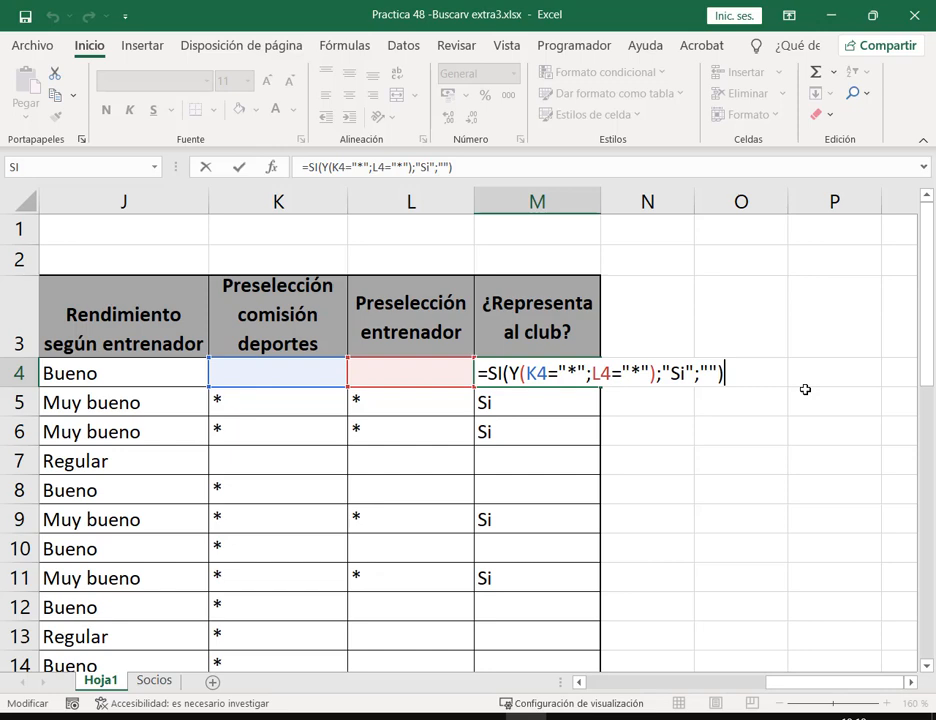
pyautogui.press('Return')
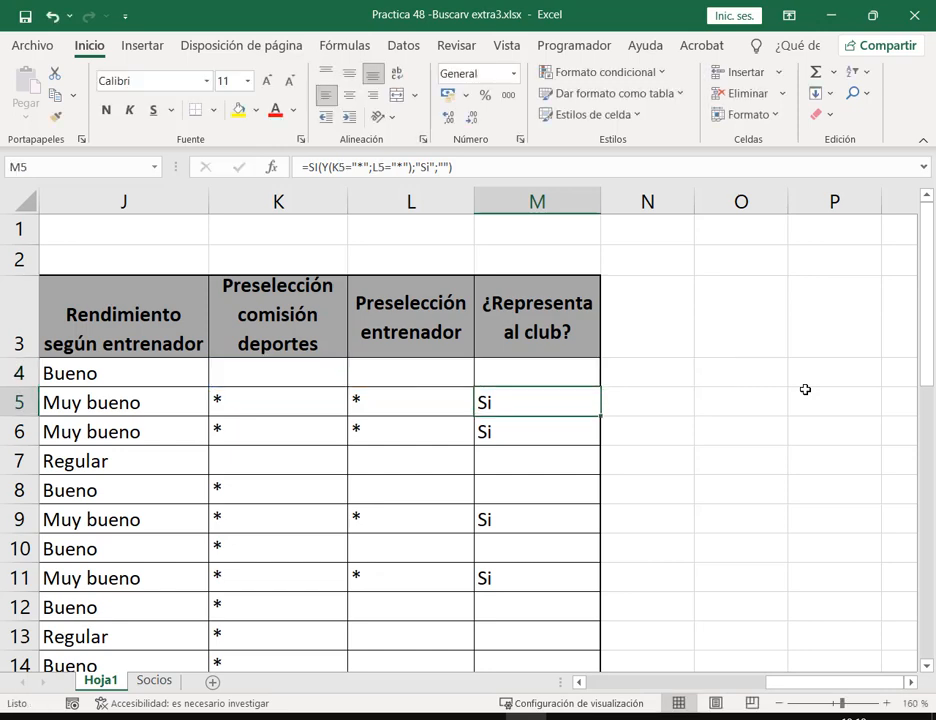
# Check the Google Meet chat for replies and reopen the M4 formula in Excel for another review without editing it
pyautogui.click(280, 716)
pyautogui.click(171, 660)
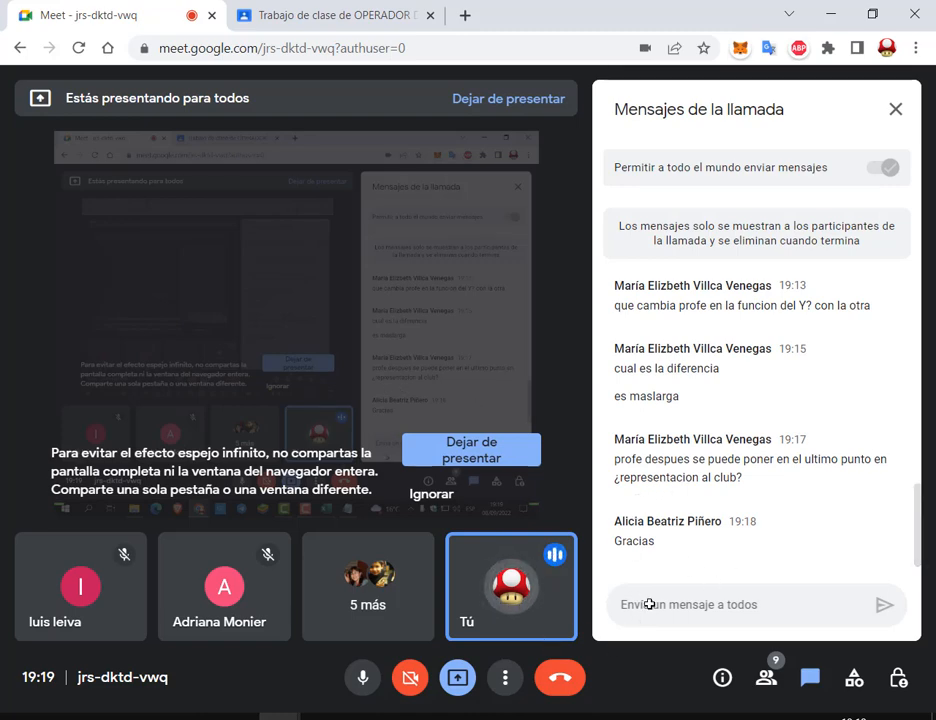
pyautogui.click(527, 716)
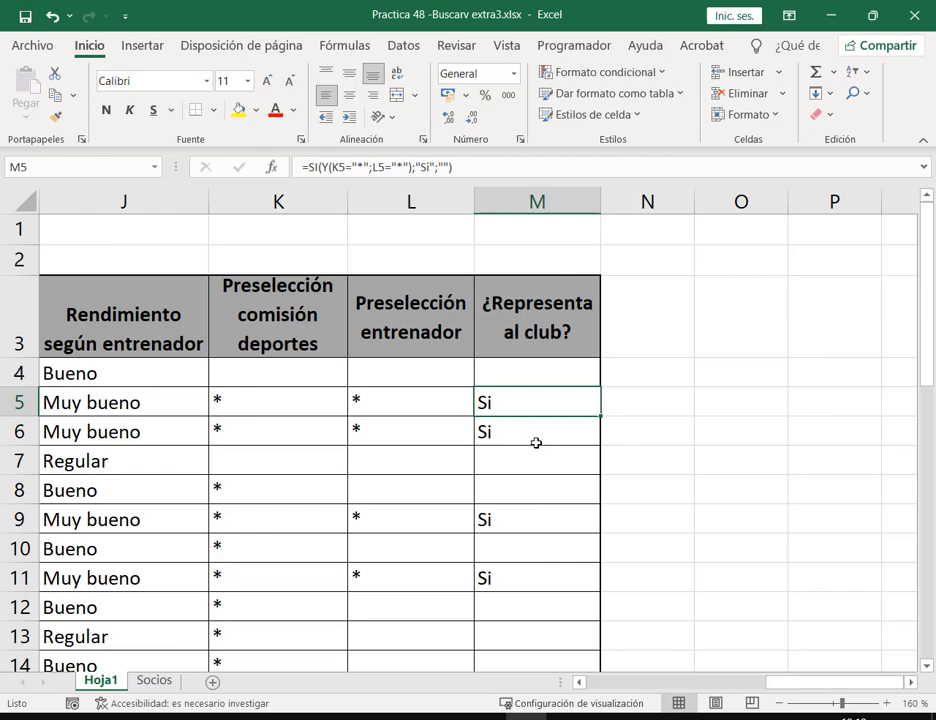
pyautogui.doubleClick(541, 367)
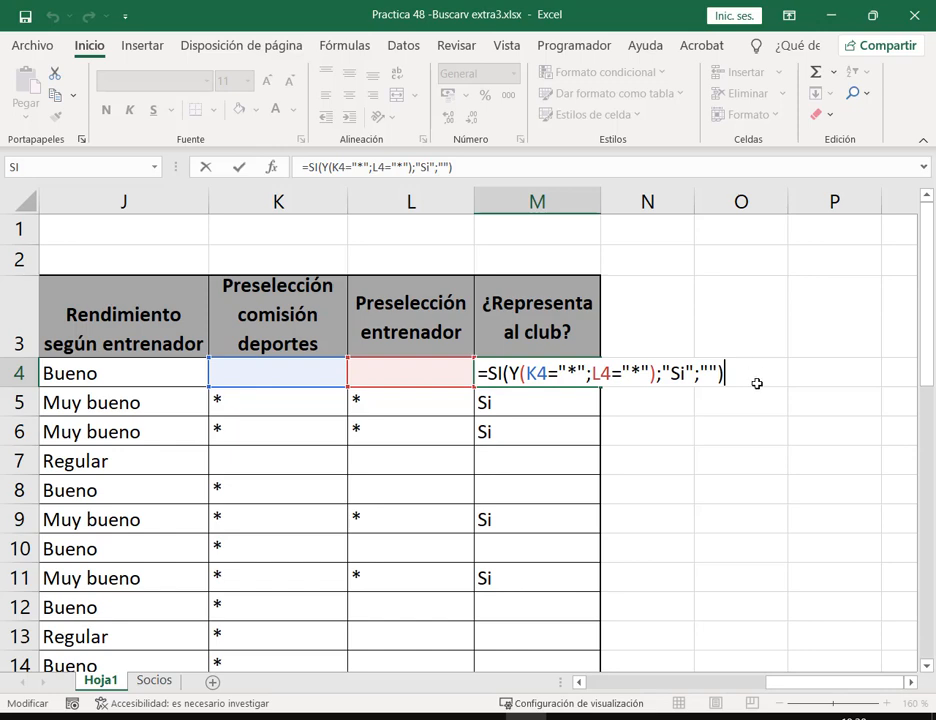
pyautogui.press('Return')
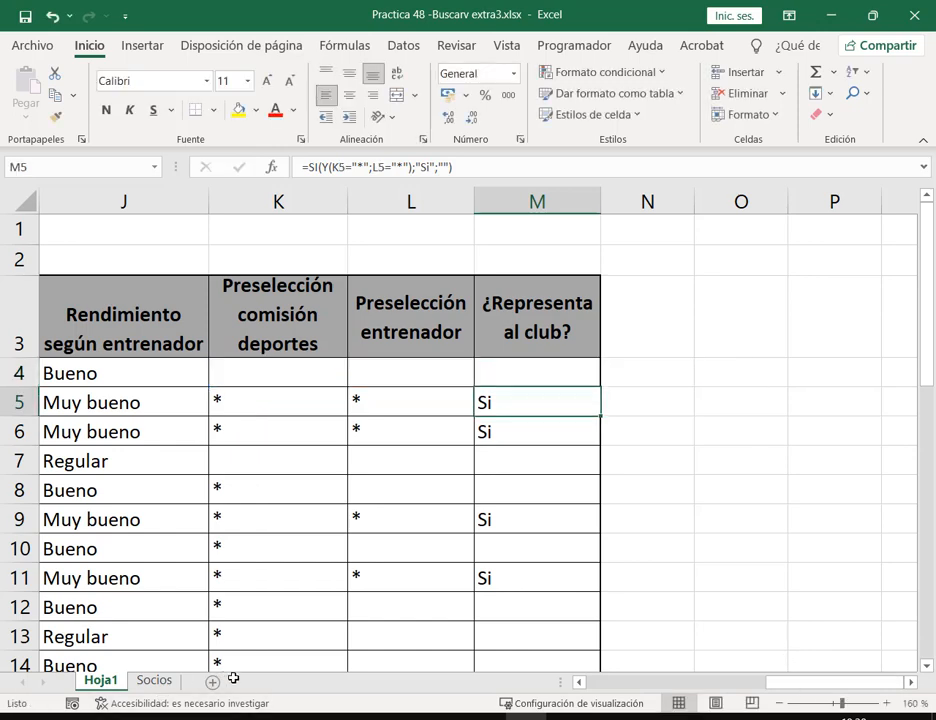
# Check the Google Meet chat once more and review the numbered exercise instructions below the table on Hoja1 in Excel
pyautogui.click(98, 627)
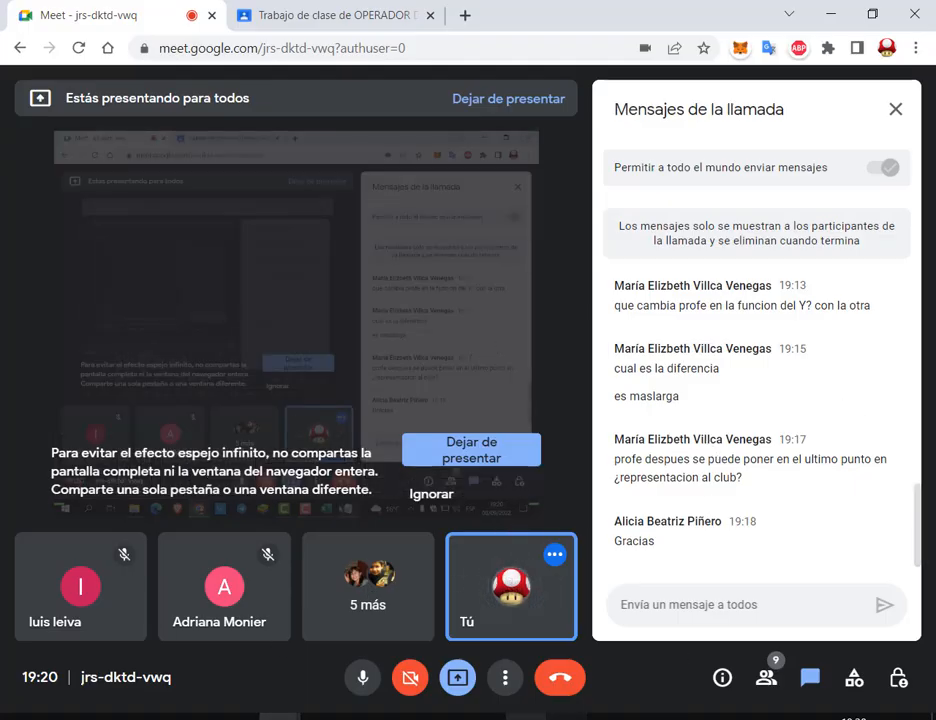
pyautogui.click(525, 717)
pyautogui.moveTo(823, 679); pyautogui.dragTo(613, 680)
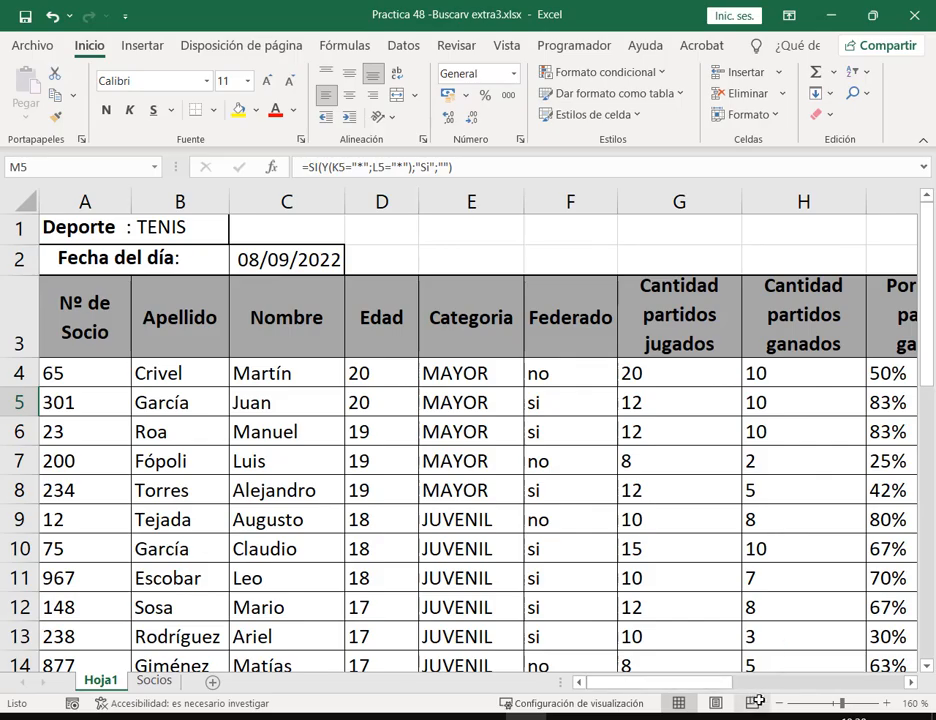
pyautogui.scroll(-5, 620, 530)
pyautogui.scroll(-7, 625, 551)
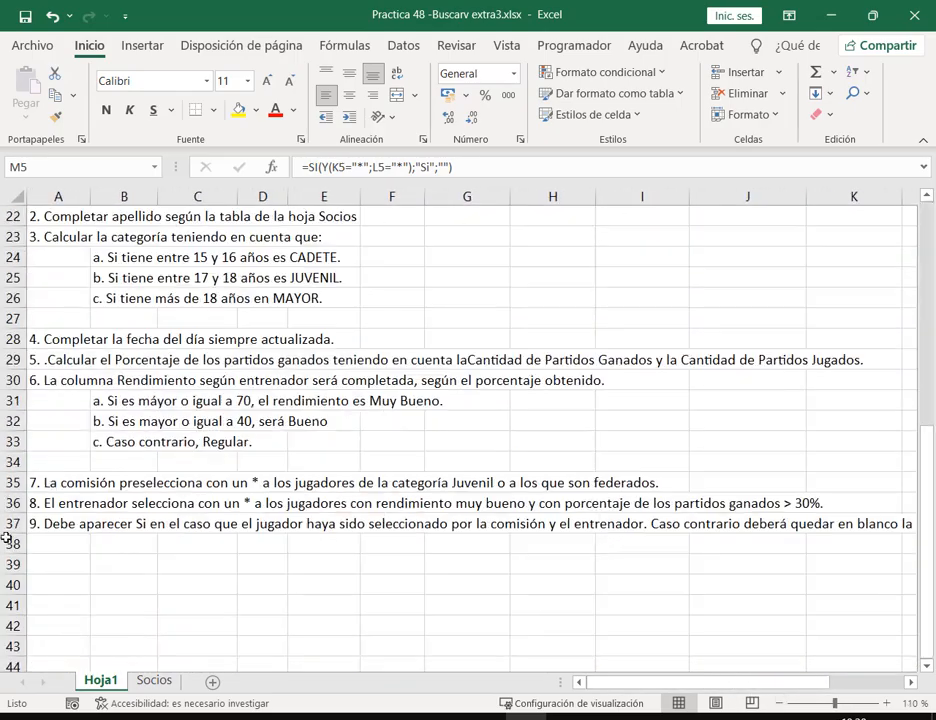
pyautogui.click(698, 528)
pyautogui.scroll(2, 673, 518)
pyautogui.scroll(5, 673, 518)
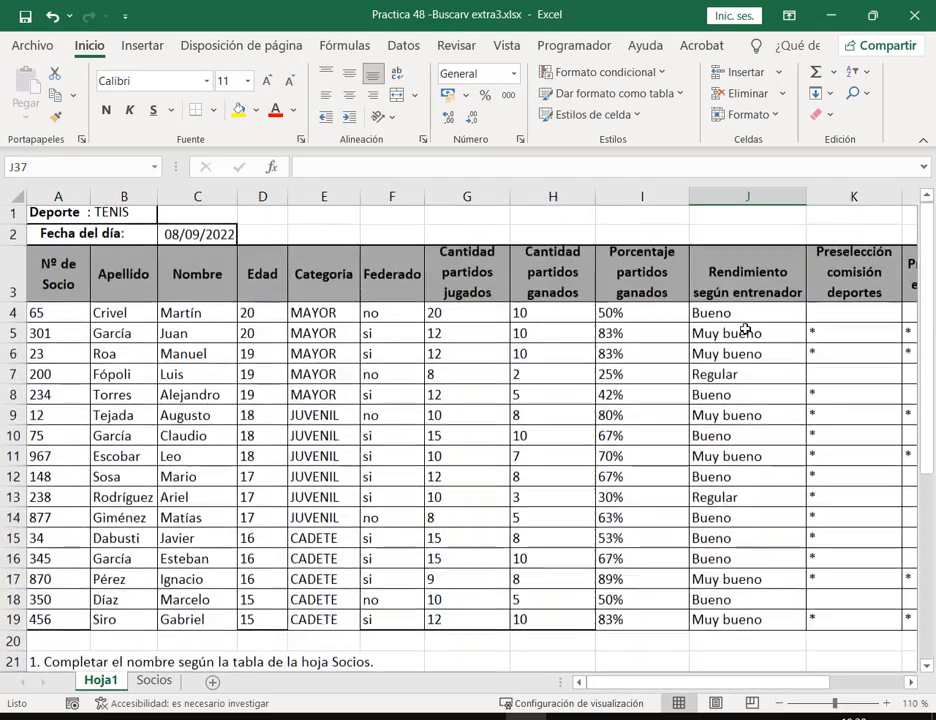
# Close the workbook Practica 48 -Buscarv extra3.xlsx, saving its changes
pyautogui.hotkey('ctrl', 'w')
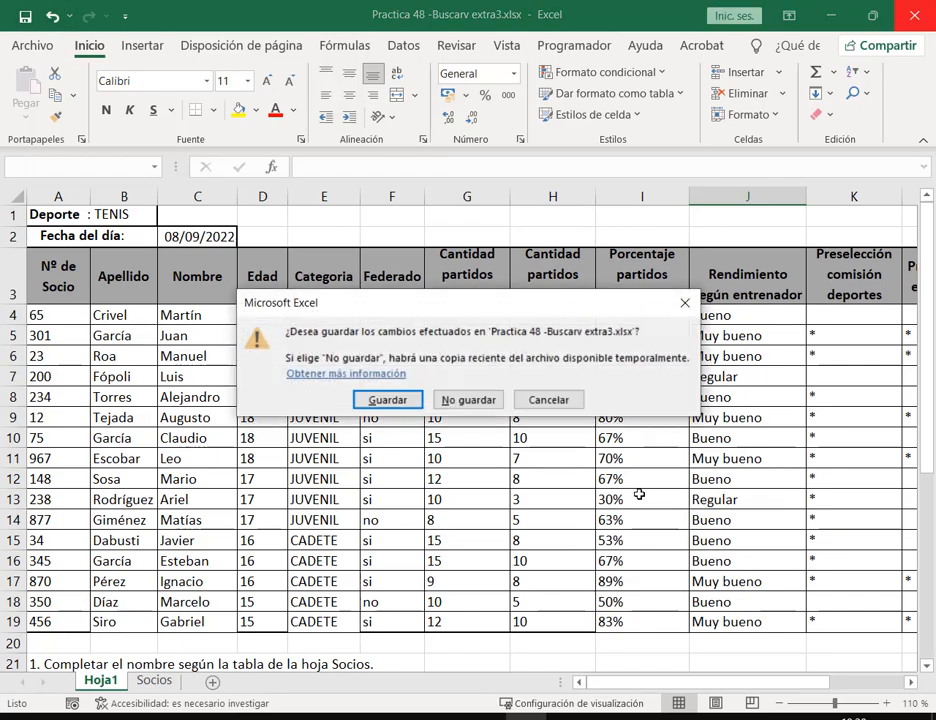
pyautogui.click(385, 397)
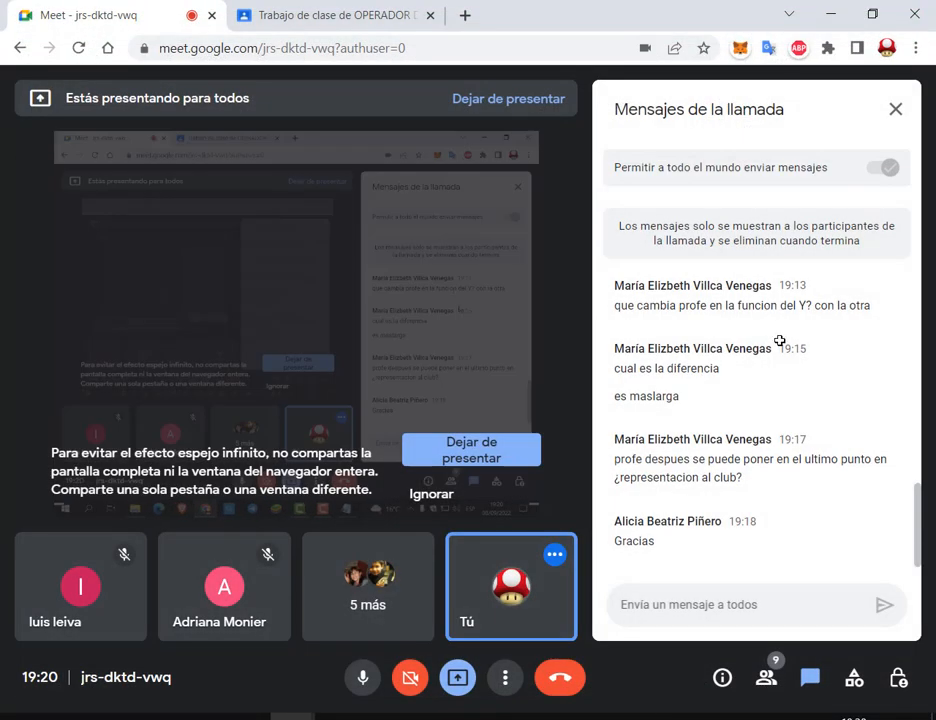
# Open Practico Nº 49.pdf from the Excel folder on the desktop in File Explorer and look through its instructions
pyautogui.click(157, 716)
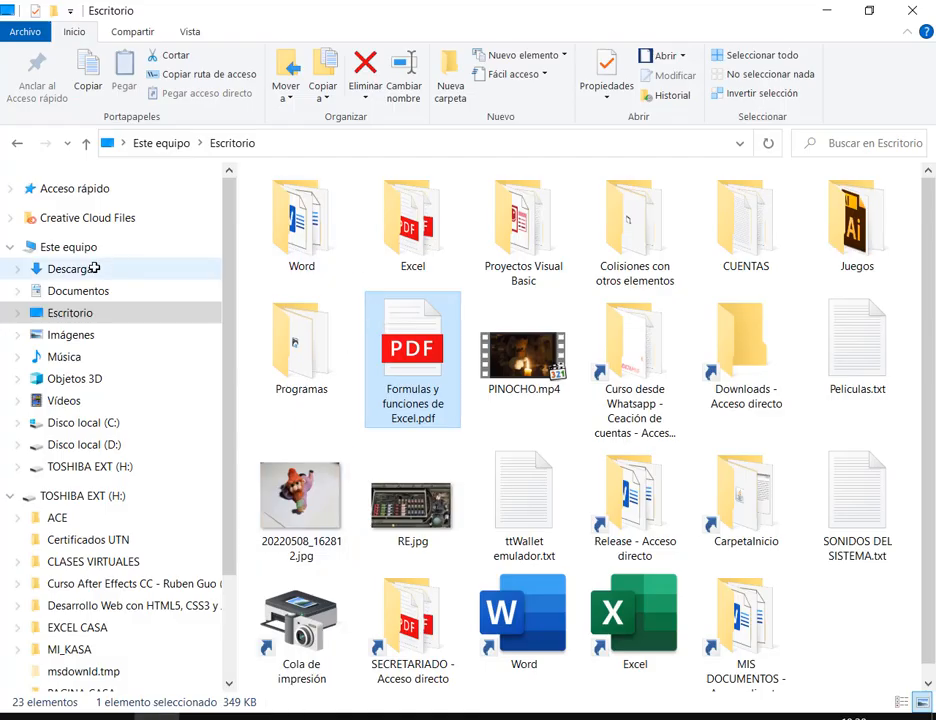
pyautogui.click(436, 233)
pyautogui.doubleClick(436, 233)
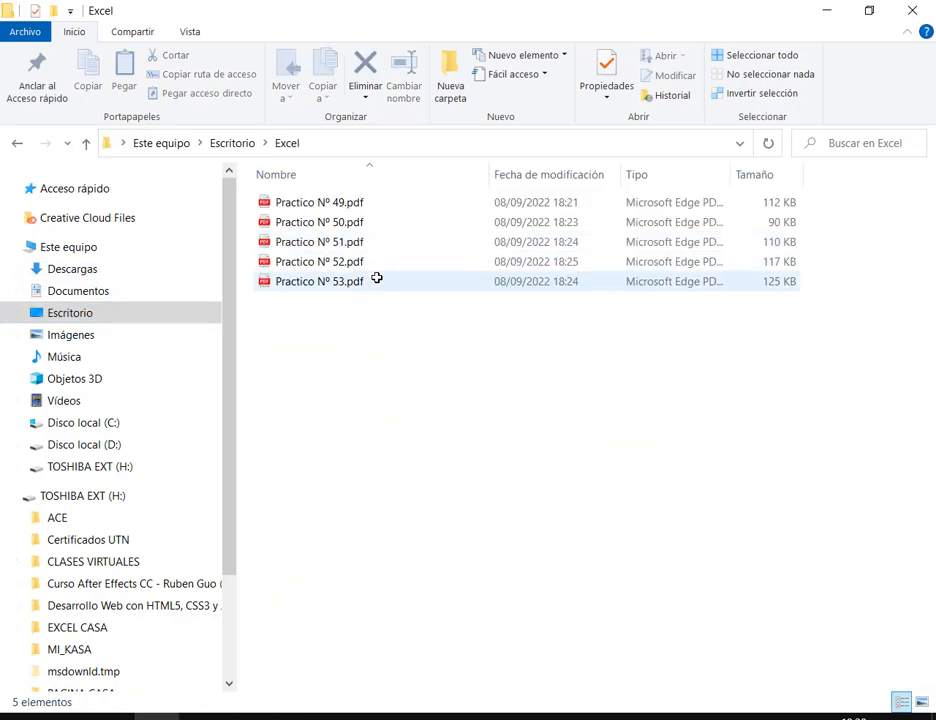
pyautogui.doubleClick(357, 201)
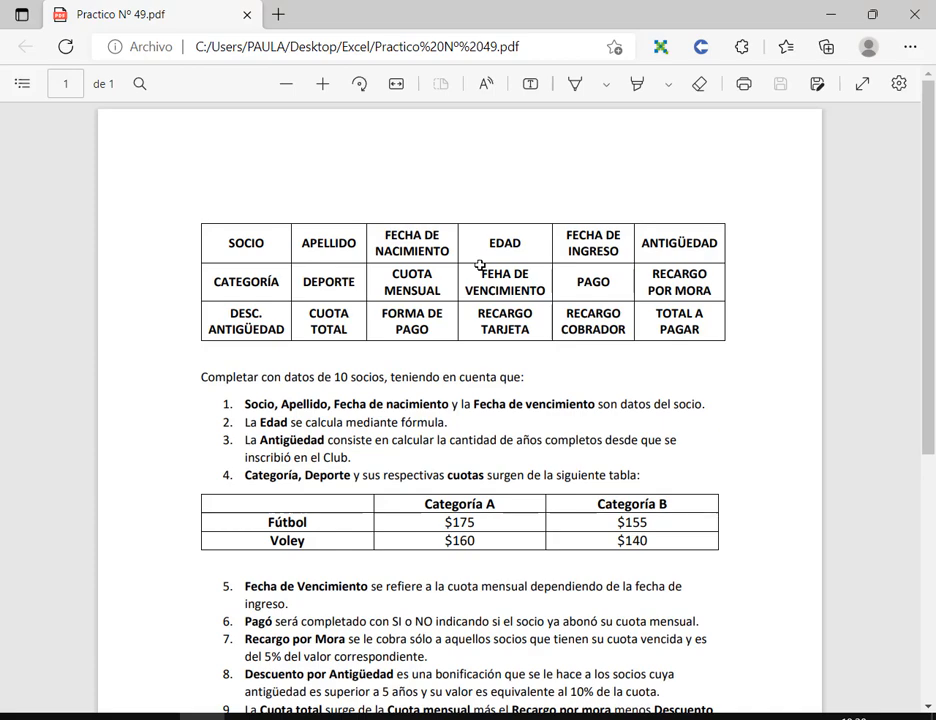
pyautogui.scroll(-4, 480, 265)
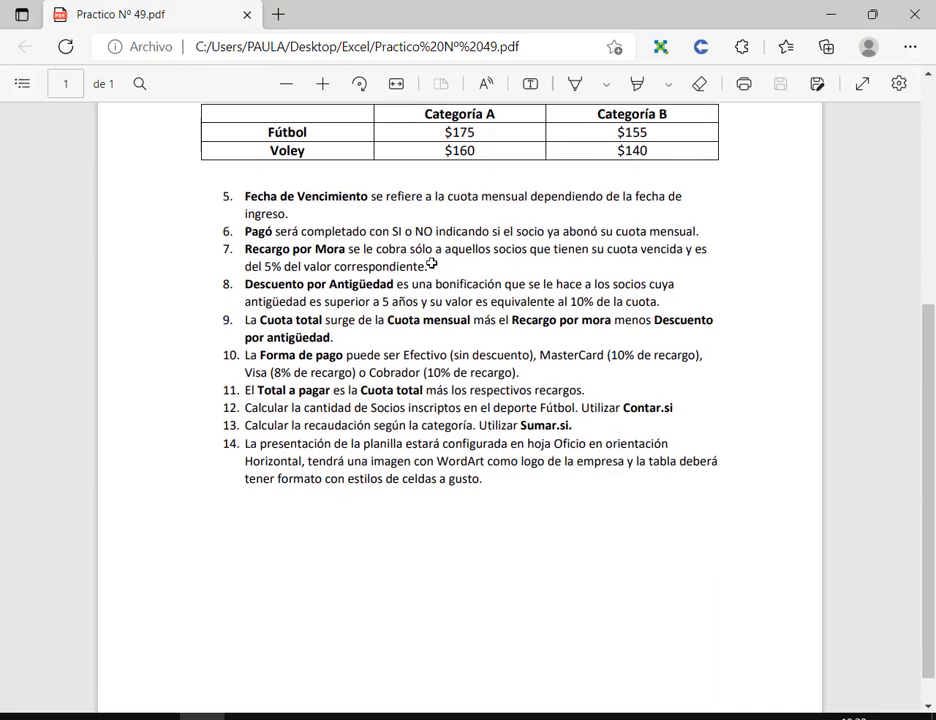
pyautogui.scroll(2, 485, 349)
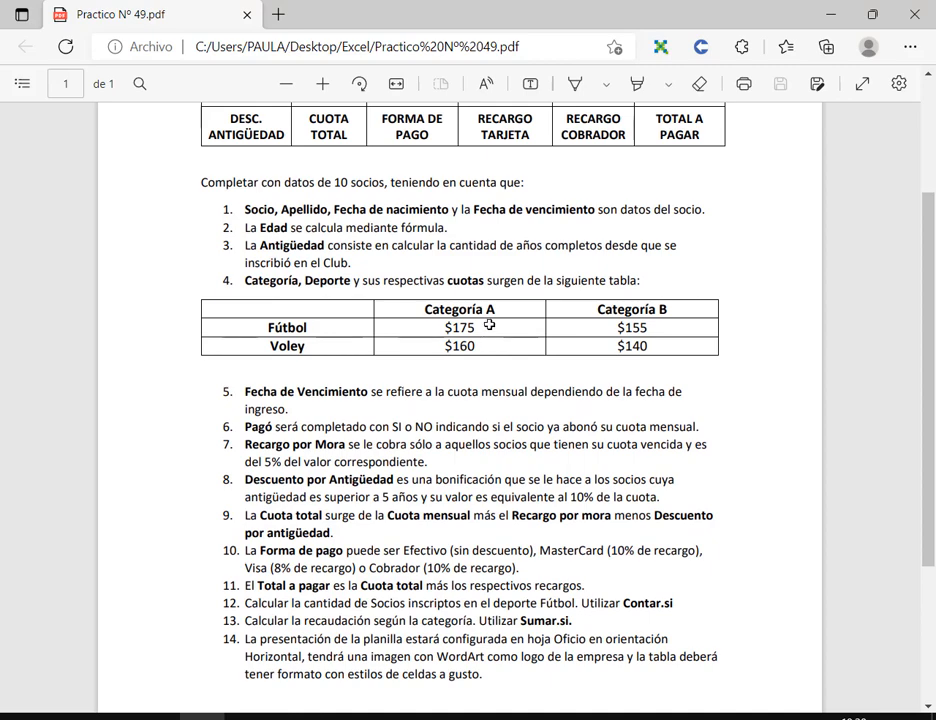
pyautogui.scroll(1, 492, 328)
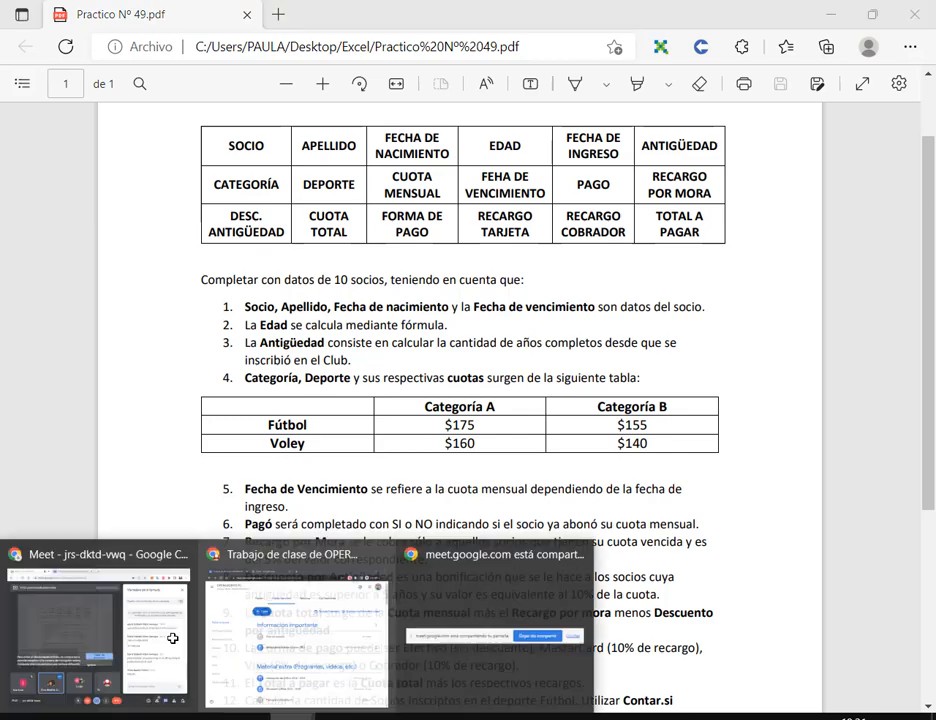
# Switch to the Google Meet call to attend to participants and minimize it to return to the PDF
pyautogui.click(94, 647)
pyautogui.click(836, 10)
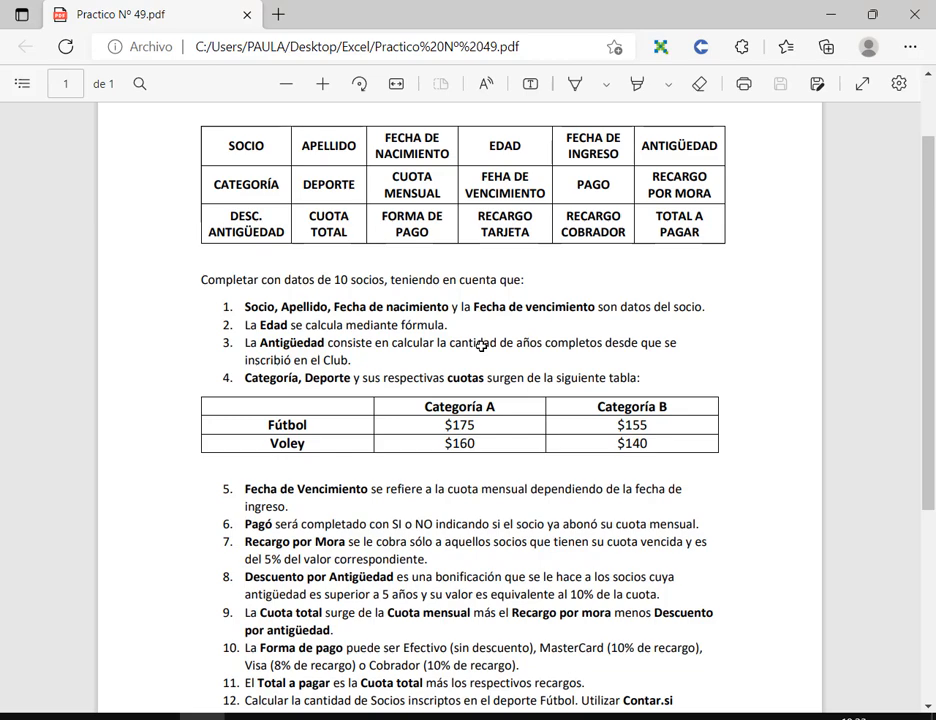
# Examine the Practico Nº 49 column headings, fee table and numbered points, including the Contar.si and Sumar.si tasks
pyautogui.scroll(1, 428, 476)
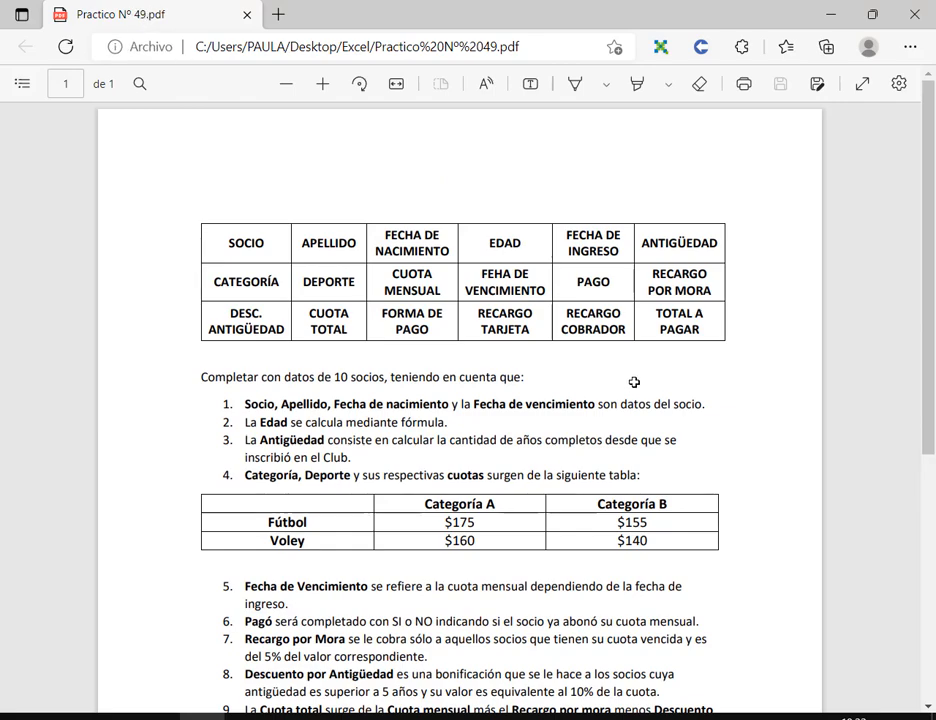
pyautogui.scroll(-2, 632, 383)
pyautogui.scroll(2, 623, 392)
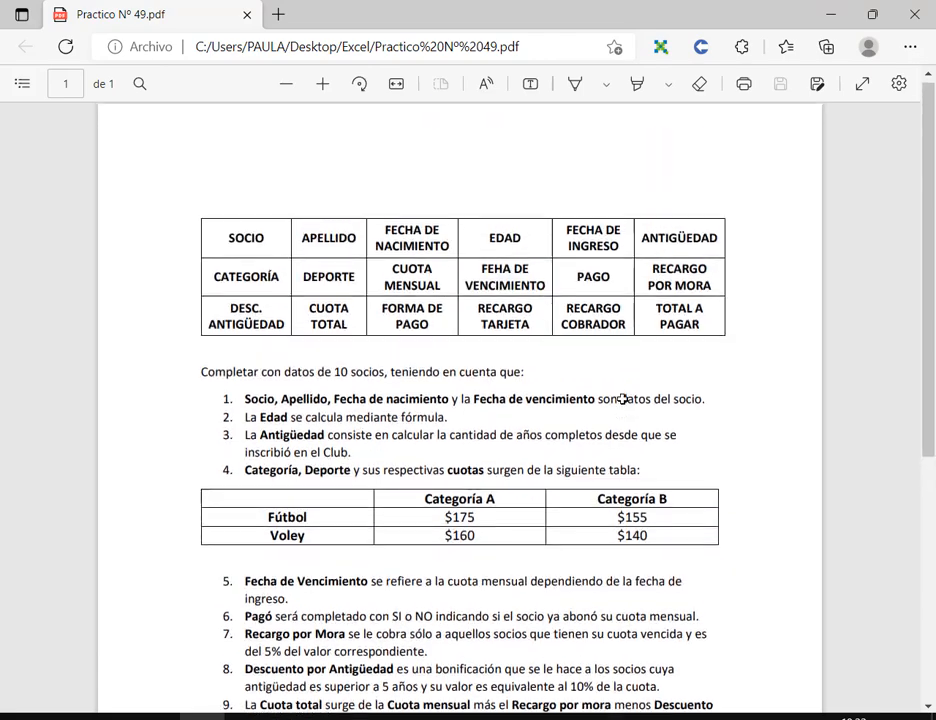
pyautogui.scroll(-4, 679, 451)
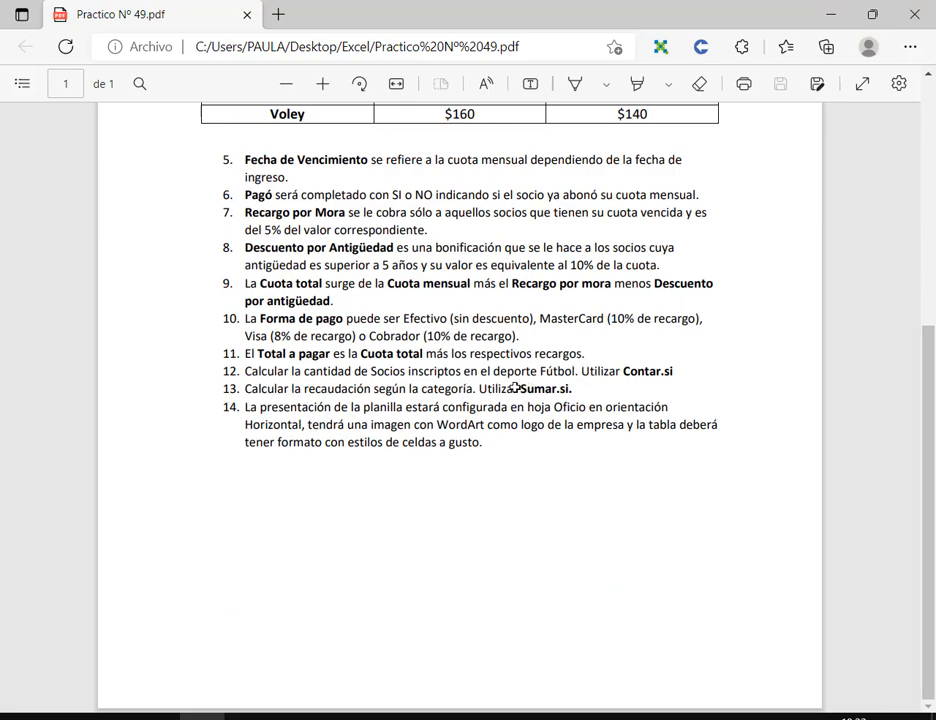
pyautogui.moveTo(509, 389); pyautogui.dragTo(681, 372)
pyautogui.moveTo(536, 393); pyautogui.dragTo(543, 394)
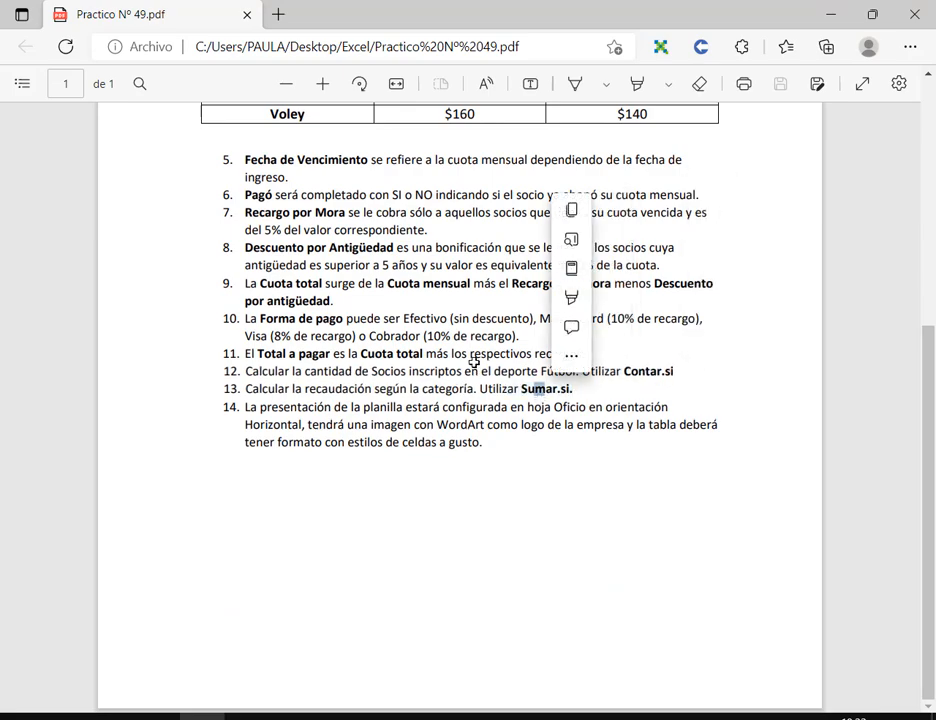
pyautogui.scroll(1, 480, 362)
pyautogui.scroll(3, 482, 362)
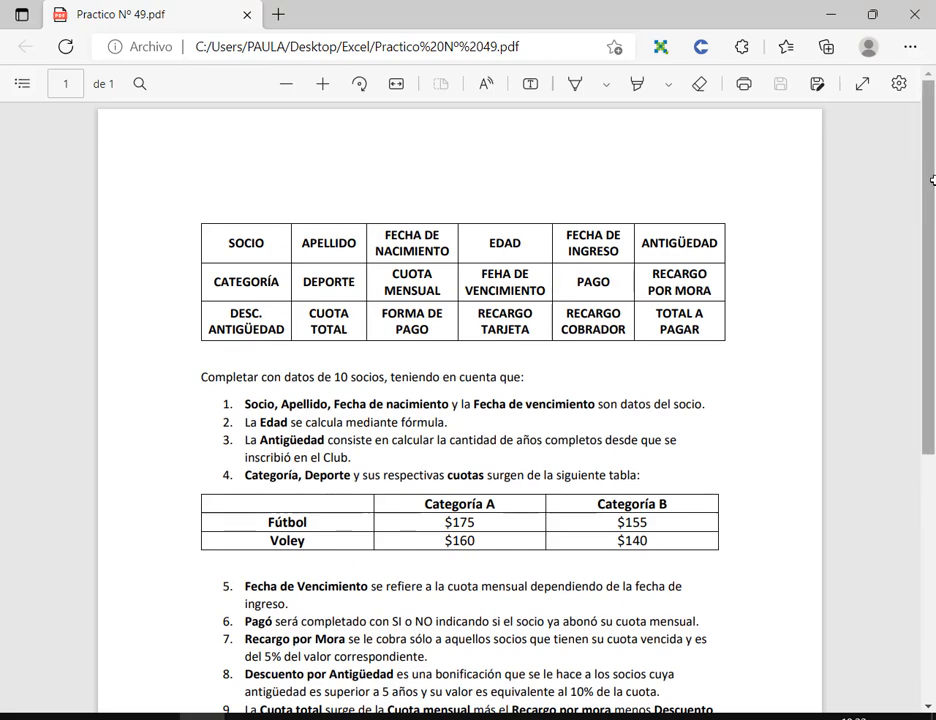
pyautogui.scroll(-1, 932, 233)
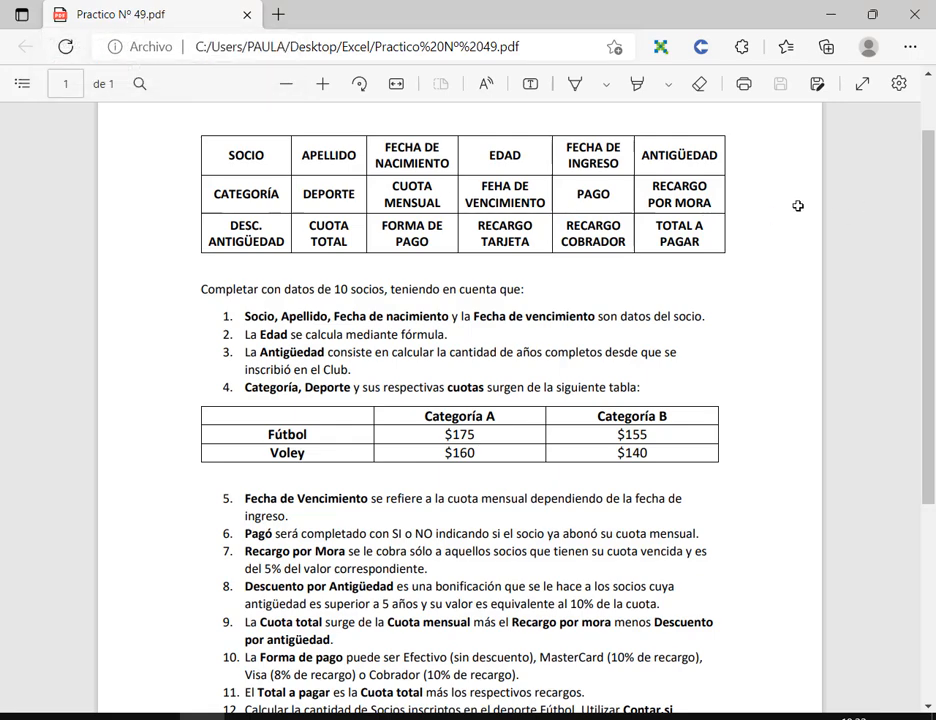
# Find and launch Excel from the Windows application search and create a blank workbook
pyautogui.click(71, 717)
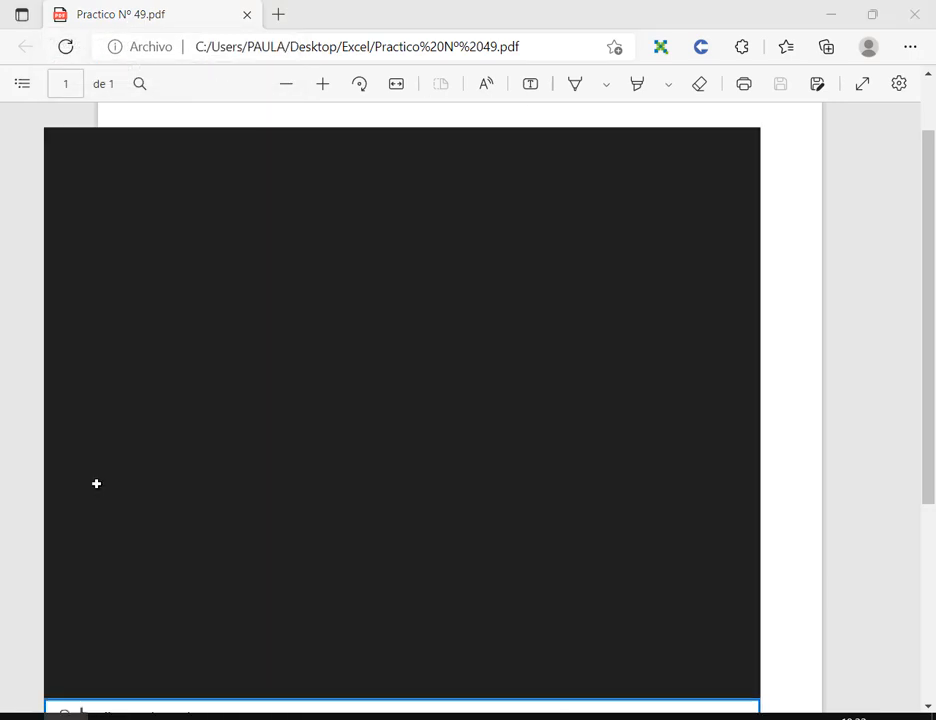
pyautogui.click(146, 155)
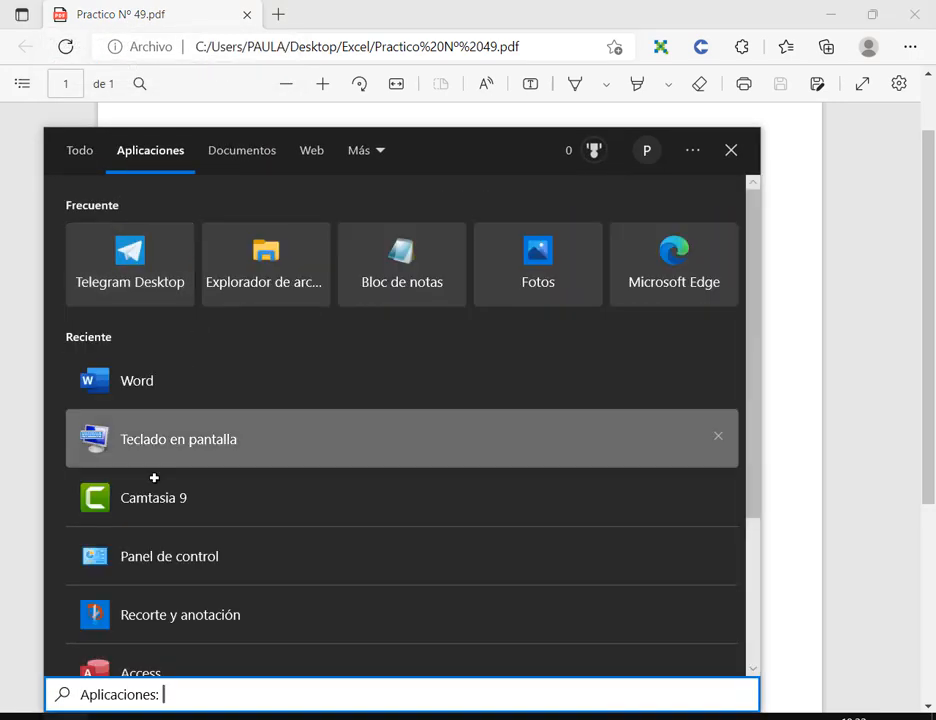
pyautogui.write('EX')
pyautogui.press('Return')
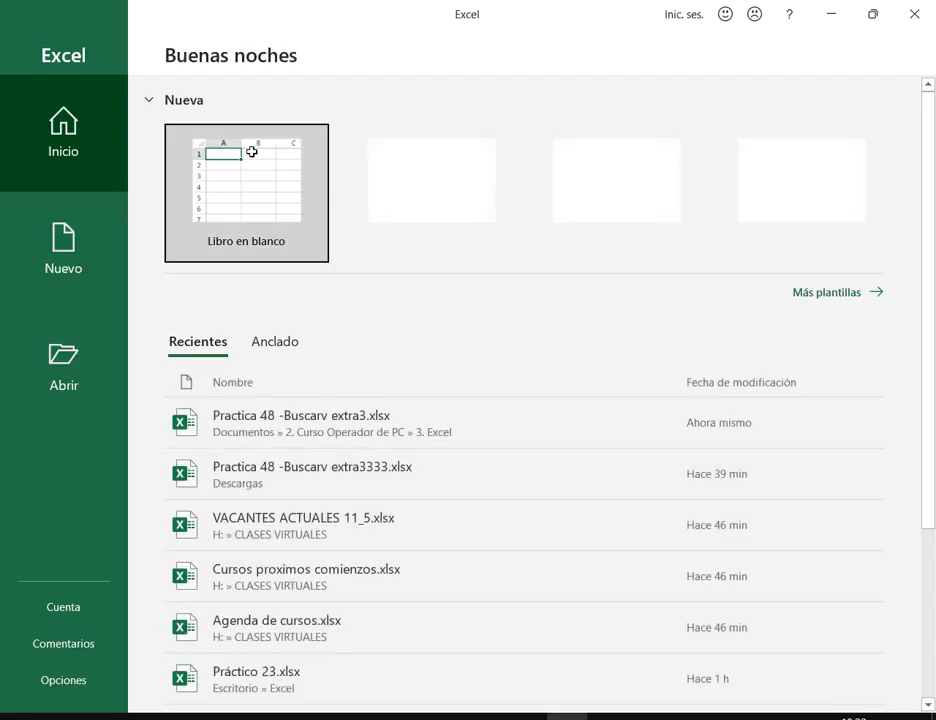
pyautogui.click(251, 150)
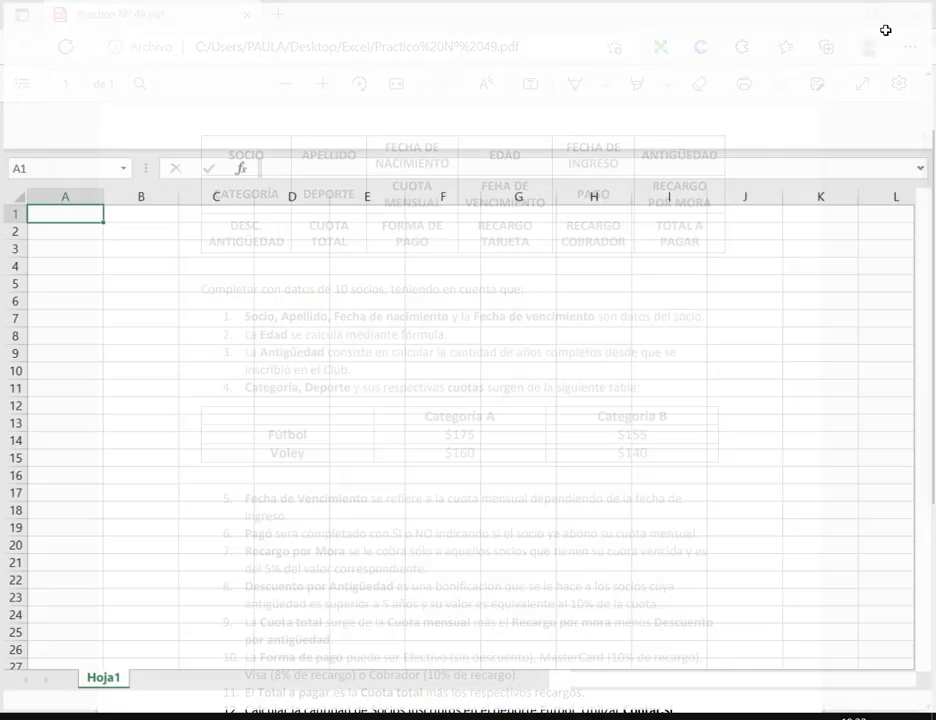
# Shrink the blank workbook window and place it below the Practico Nº 49 heading table so both stay in view
pyautogui.click(875, 15)
pyautogui.moveTo(604, 194); pyautogui.dragTo(480, 312)
pyautogui.moveTo(762, 480); pyautogui.dragTo(930, 480)
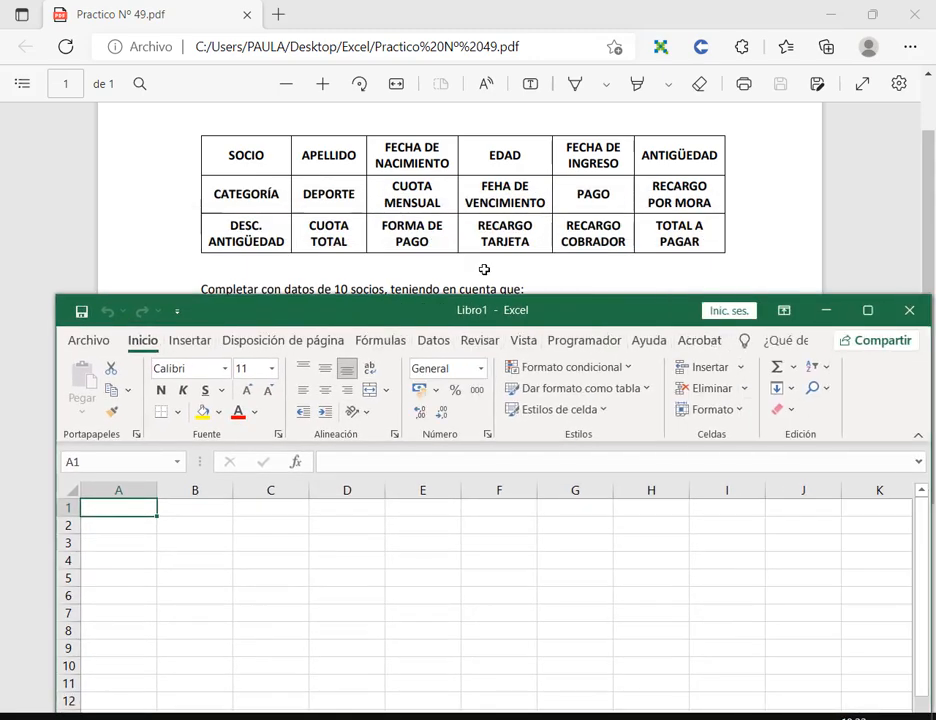
pyautogui.moveTo(221, 146)
pyautogui.mouseDown()
pyautogui.moveTo(281, 175)
pyautogui.moveTo(347, 157)
pyautogui.moveTo(441, 159)
pyautogui.moveTo(456, 172)
pyautogui.moveTo(530, 162)
pyautogui.moveTo(721, 167)
pyautogui.mouseUp()
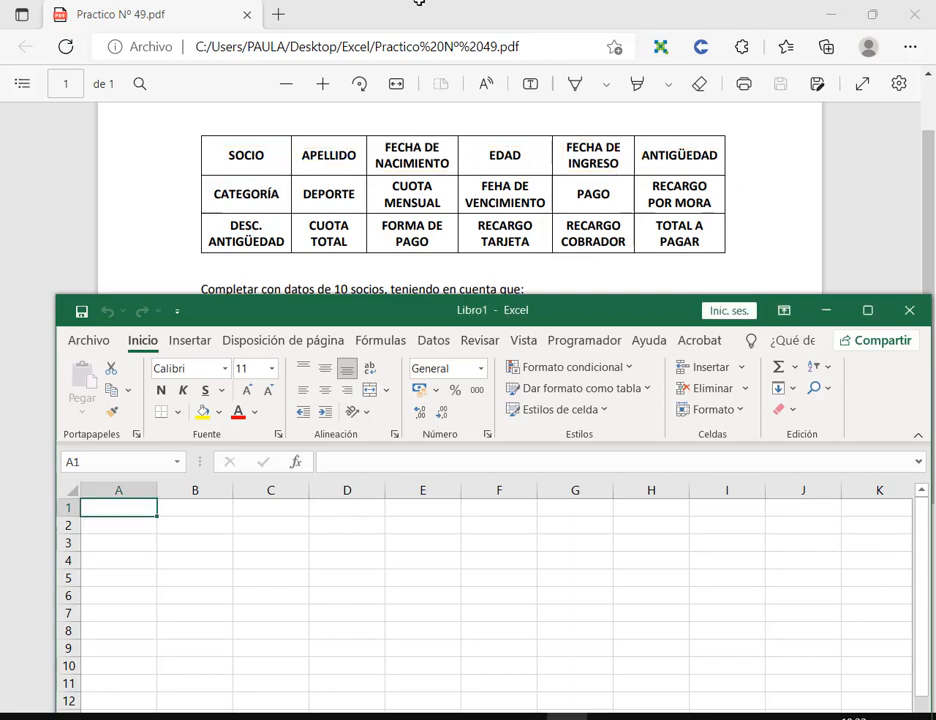
pyautogui.click(306, 4)
pyautogui.moveTo(198, 128); pyautogui.dragTo(746, 271)
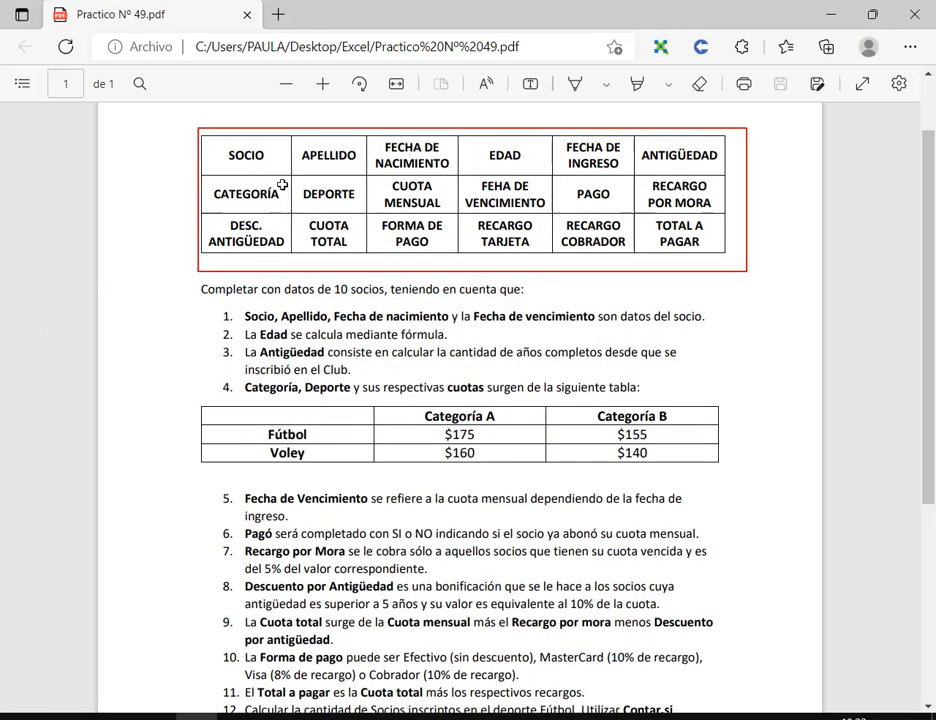
pyautogui.hotkey('alt', 'Tab')
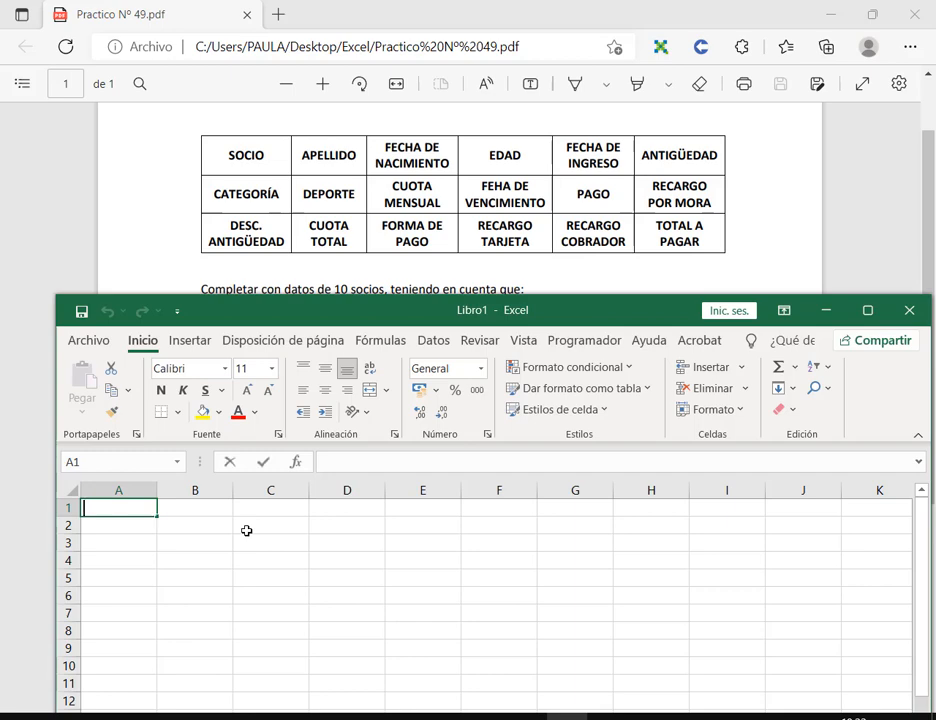
# Enter the headings SOCIO, APELLIDO and FECHA DE NACIMIENTO in cells A1 to C1
pyautogui.write('socio')
pyautogui.press('BackSpace')
pyautogui.press('BackSpace')
pyautogui.press('BackSpace')
pyautogui.press('BackSpace')
pyautogui.press('BackSpace')
pyautogui.write('SOCIO')
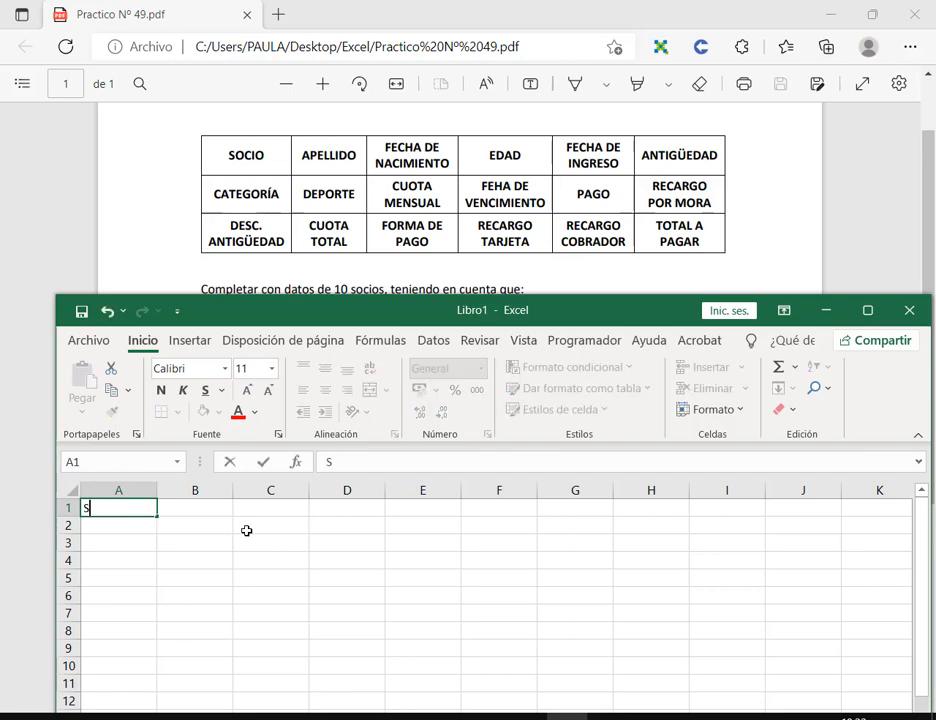
pyautogui.press('Tab')
pyautogui.write('APELLIDO')
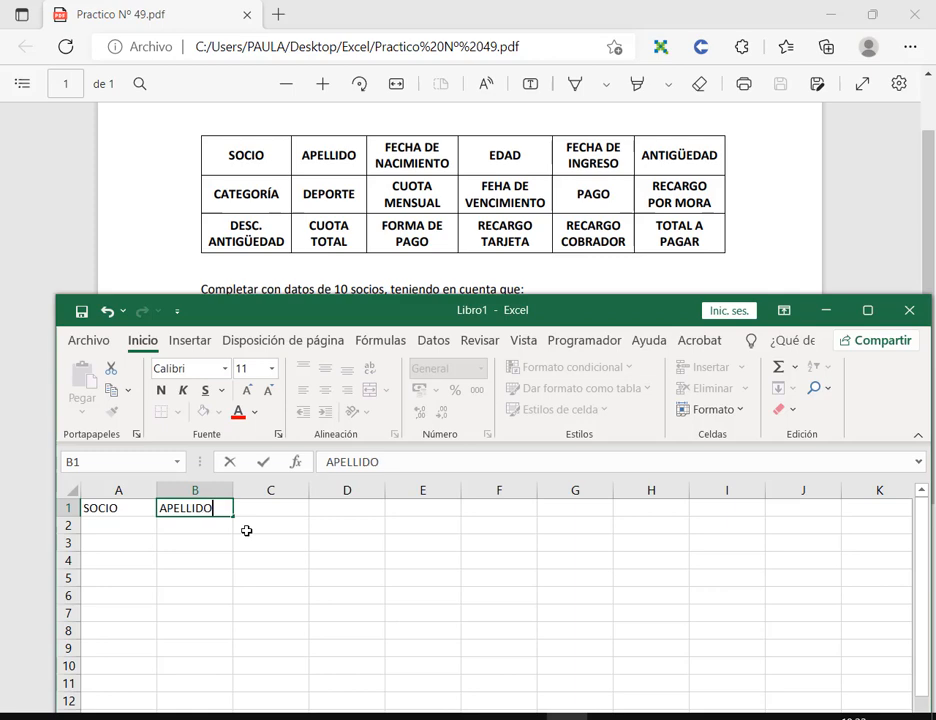
pyautogui.press('Tab')
pyautogui.write('FECHA DE NACIMIENTO')
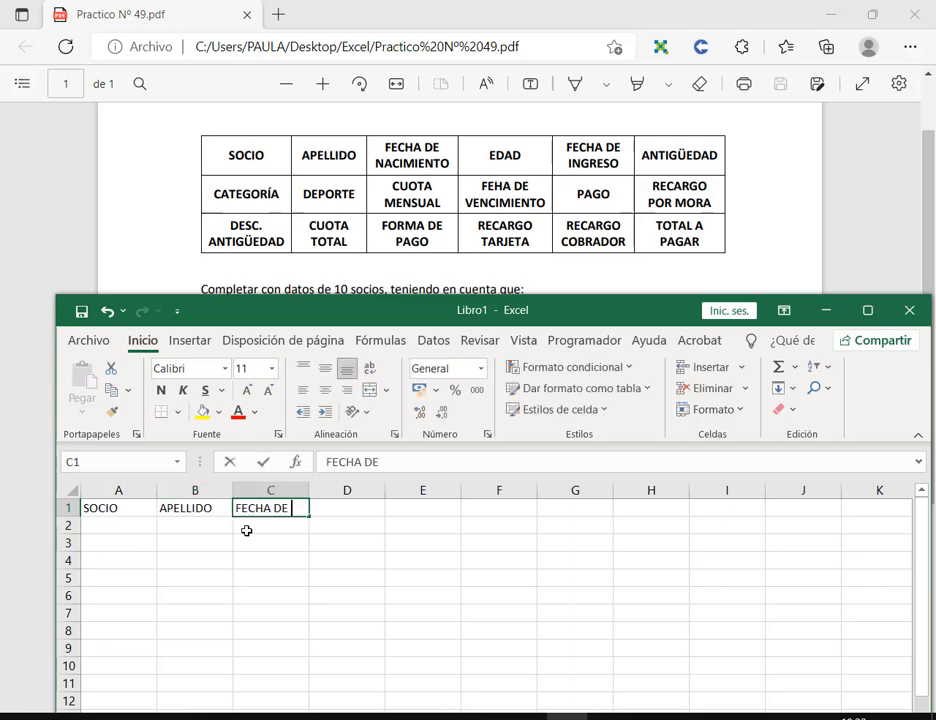
# Enter the headings EDAD, FECHA DE INGRESO, ANTIGÜEDAD and CATEGORÍA in cells D1 to G1
pyautogui.press('Tab')
pyautogui.write('EDAD')
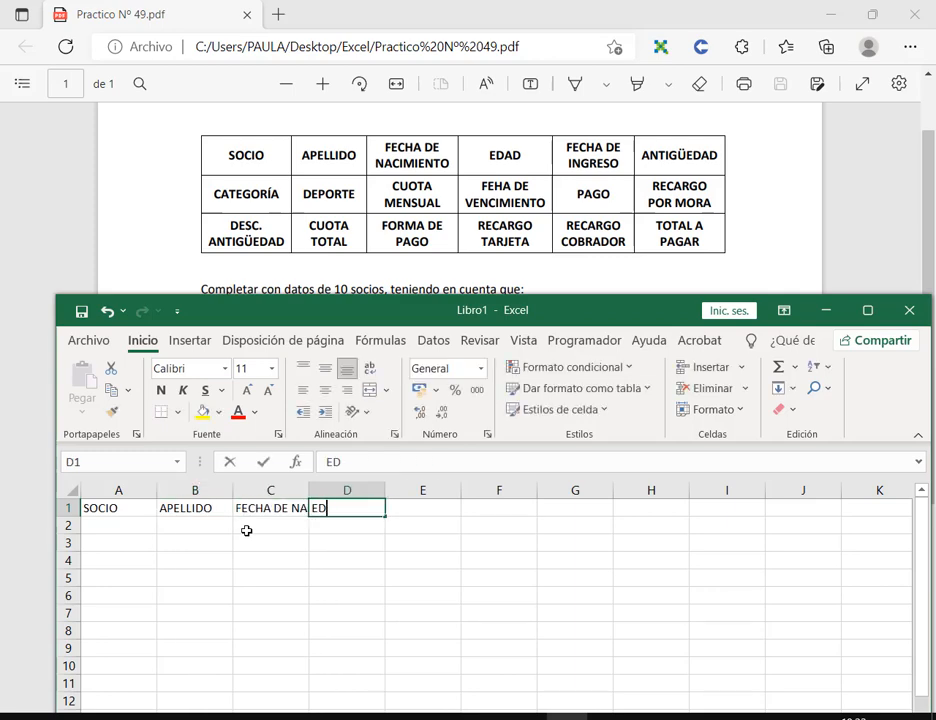
pyautogui.press('Tab')
pyautogui.write('FECHA DE INGRESO')
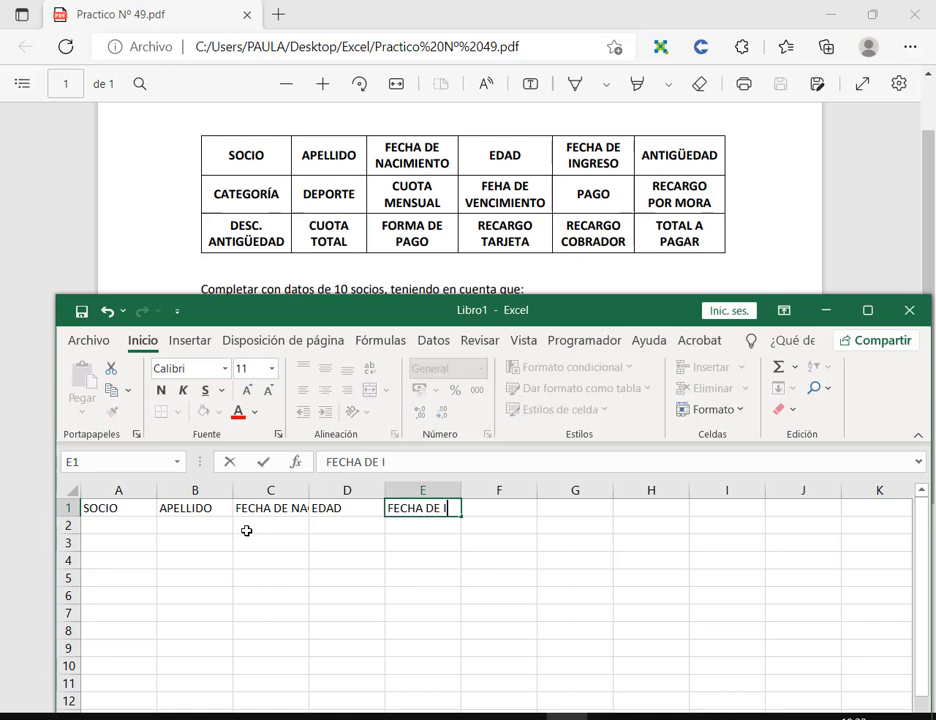
pyautogui.press('Tab')
pyautogui.write('ANT')
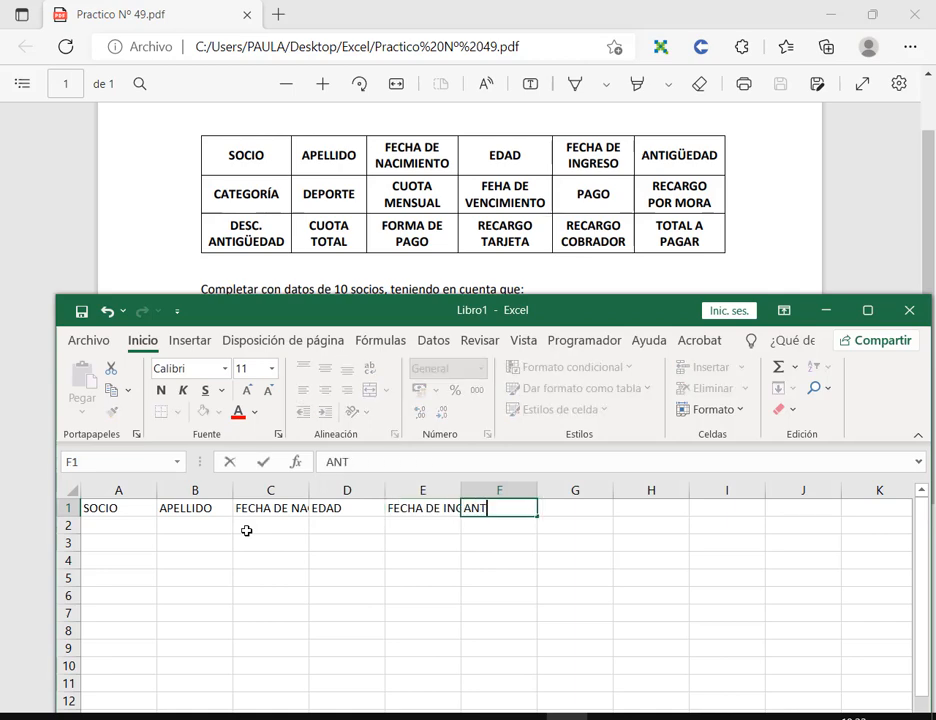
pyautogui.write('IGÜEDAD')
pyautogui.press('Tab')
pyautogui.write('CATEGORÍA')
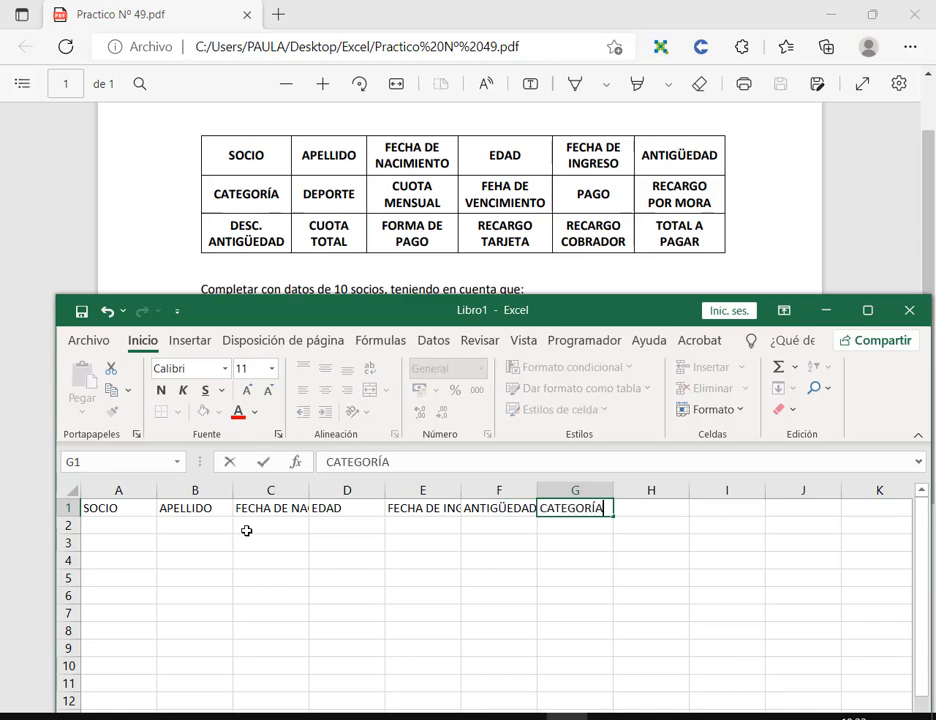
# Enter the headings DEPORTE, CUOTA MENSUAL and FECHA DE VENCIMIENTO in cells H1 to J1
pyautogui.press('Tab')
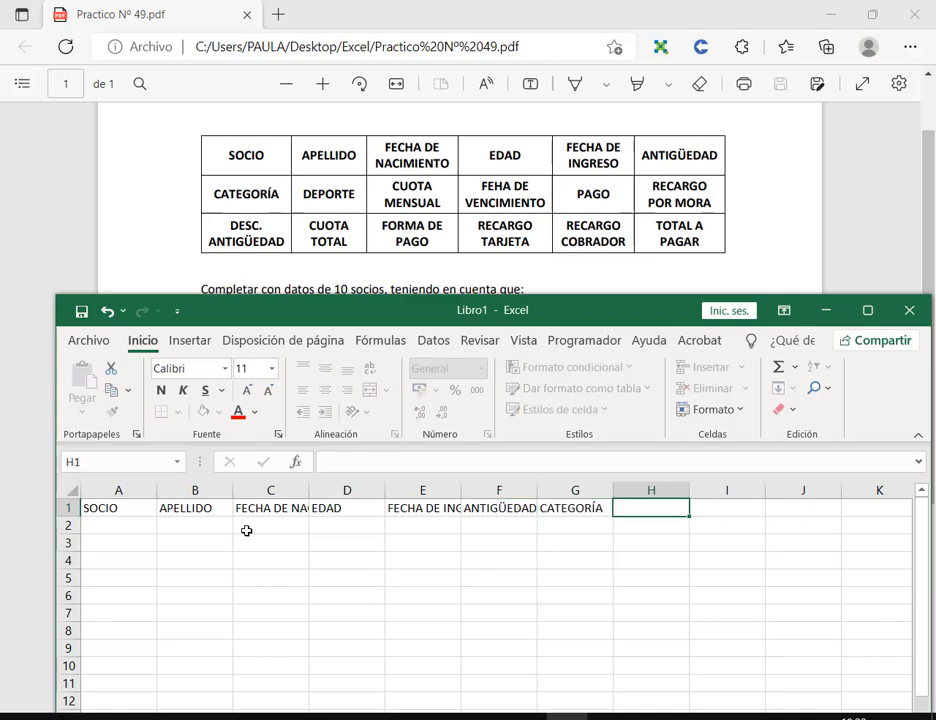
pyautogui.write('DEPORTE')
pyautogui.press('Tab')
pyautogui.write('CU')
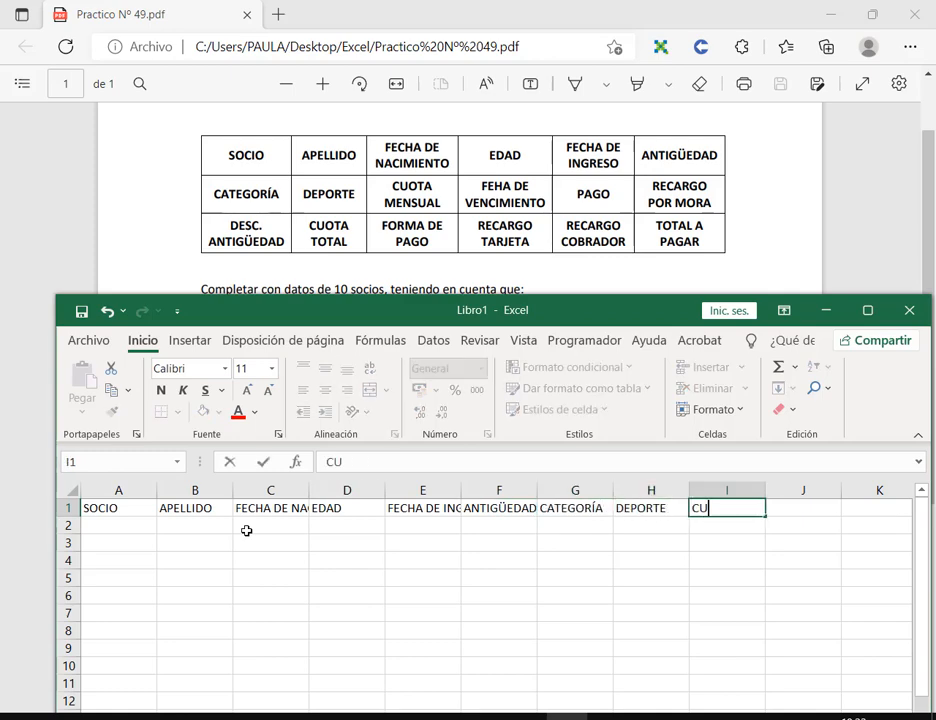
pyautogui.write('OTA MENSUA')
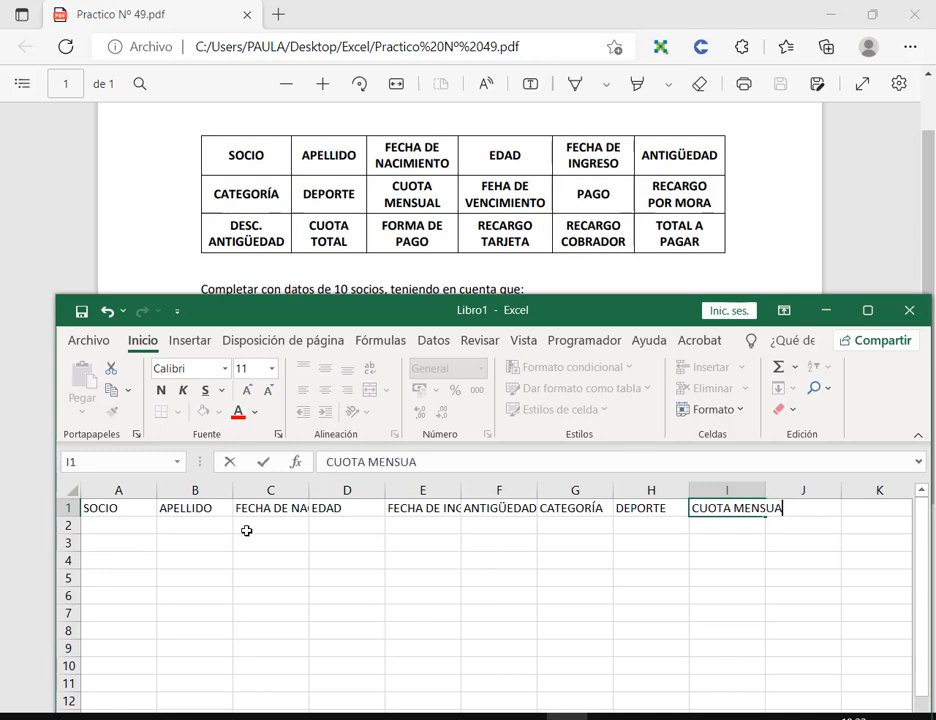
pyautogui.write('L')
pyautogui.press('Tab')
pyautogui.write('FECHA DE VENCIMIEN')
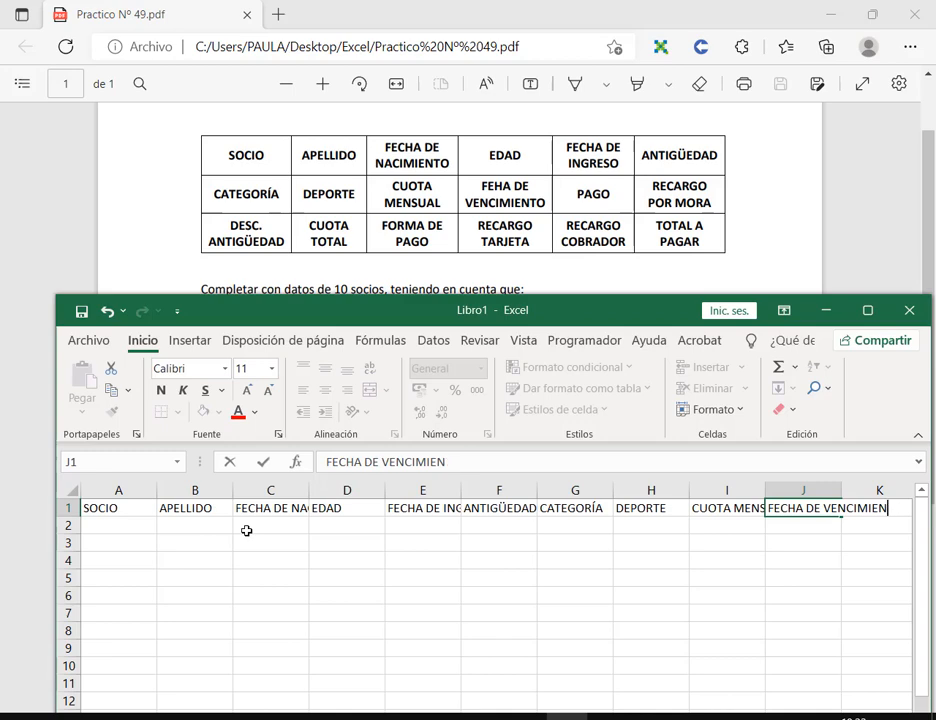
pyautogui.write('TO')
pyautogui.press('Tab')
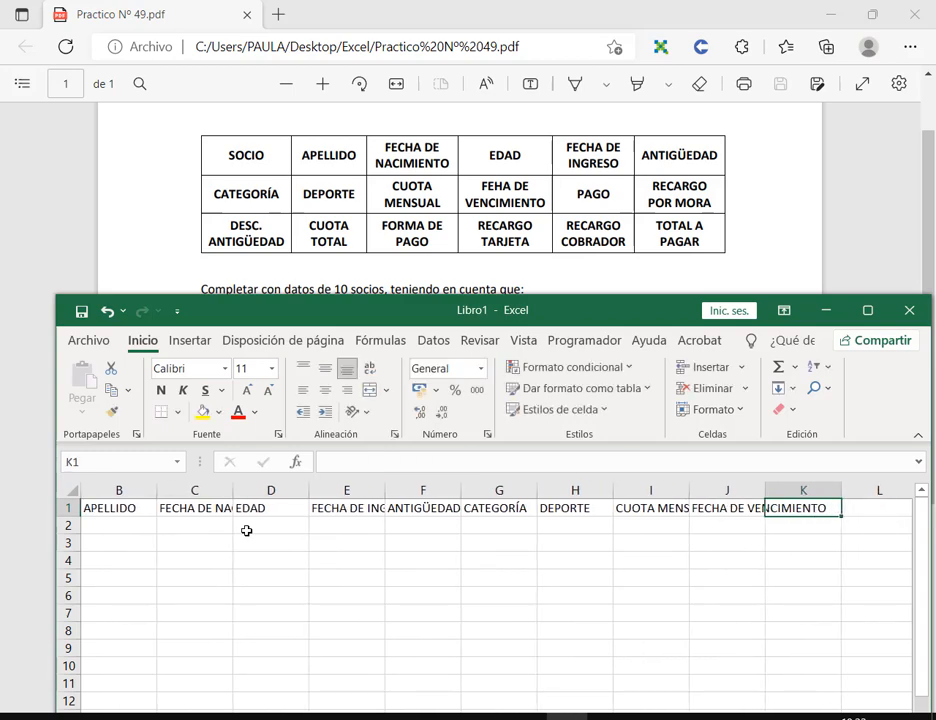
# Enter the headings PAGO, RECARGO POR MORA and DESC ANTIGÜEDAD in cells K1 to M1
pyautogui.write('PAGO')
pyautogui.press('Tab')
pyautogui.write('RECA')
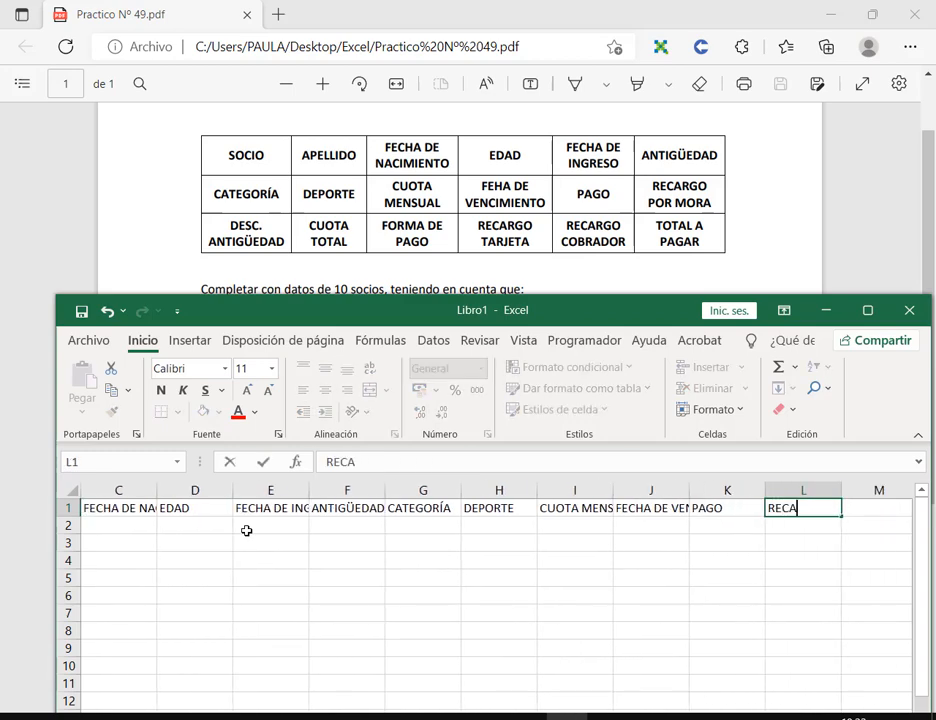
pyautogui.write('RGO POR MORA')
pyautogui.press('Tab')
pyautogui.write('D')
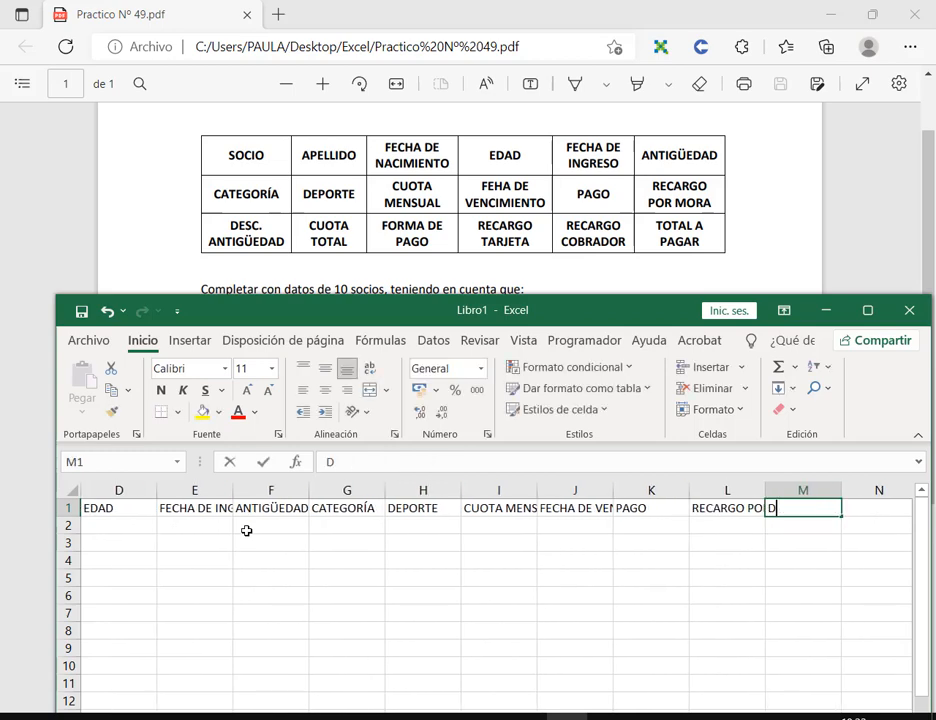
pyautogui.write('ESC ANTI')
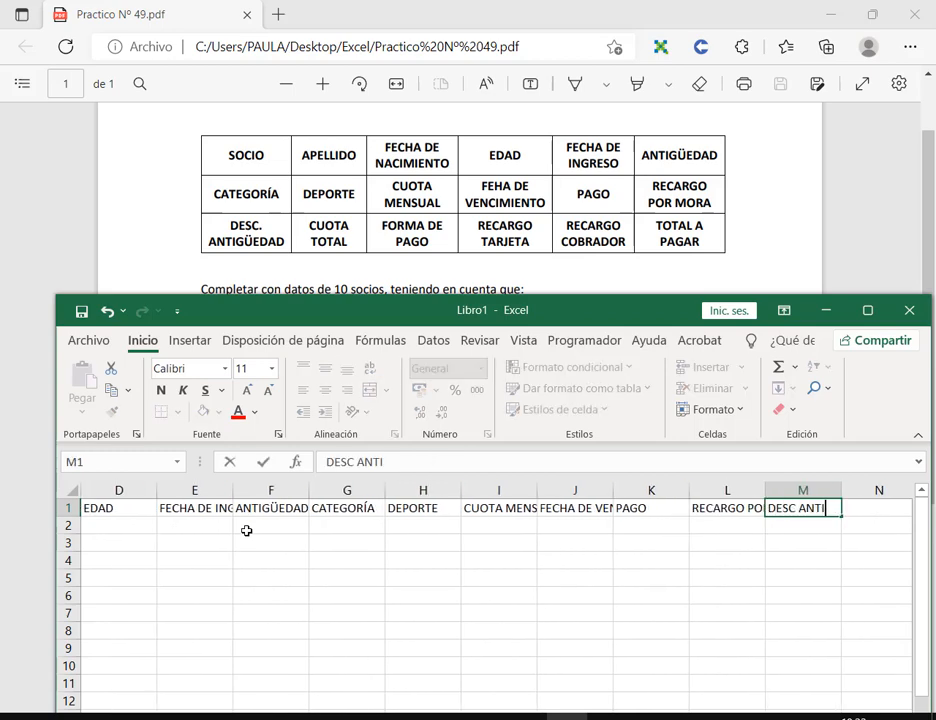
pyautogui.write('GÜEDAD')
pyautogui.press('Tab')
# Enter the heading CUOTA TOTAL in cell N1, correcting any misspelling
pyautogui.write('TUPT')
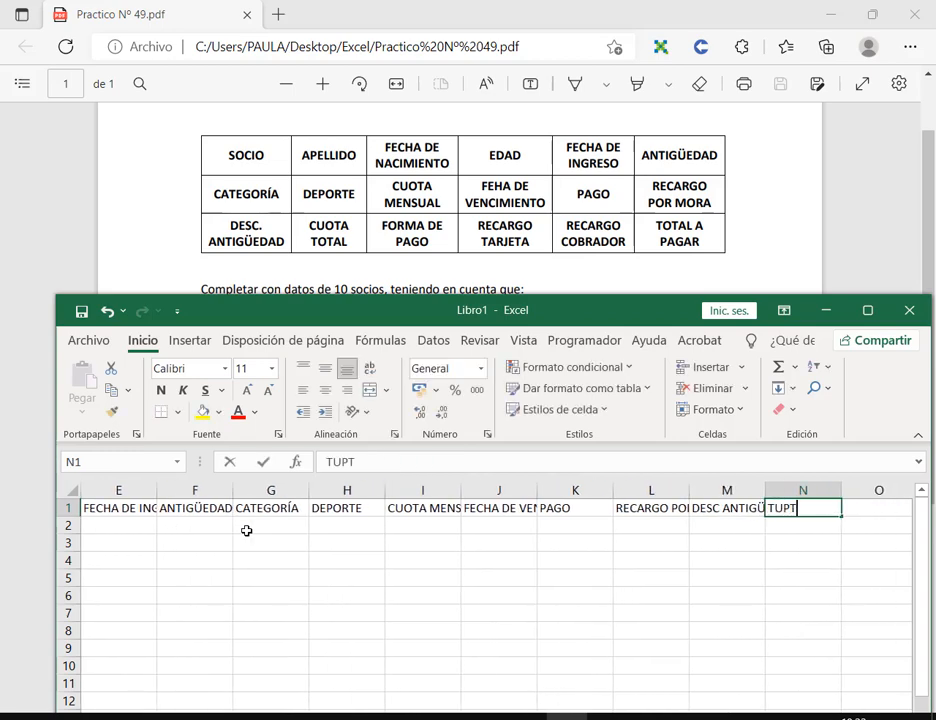
pyautogui.press('BackSpace')
pyautogui.press('BackSpace')
pyautogui.press('BackSpace')
pyautogui.press('BackSpace')
pyautogui.write('CUOTA TOLA')
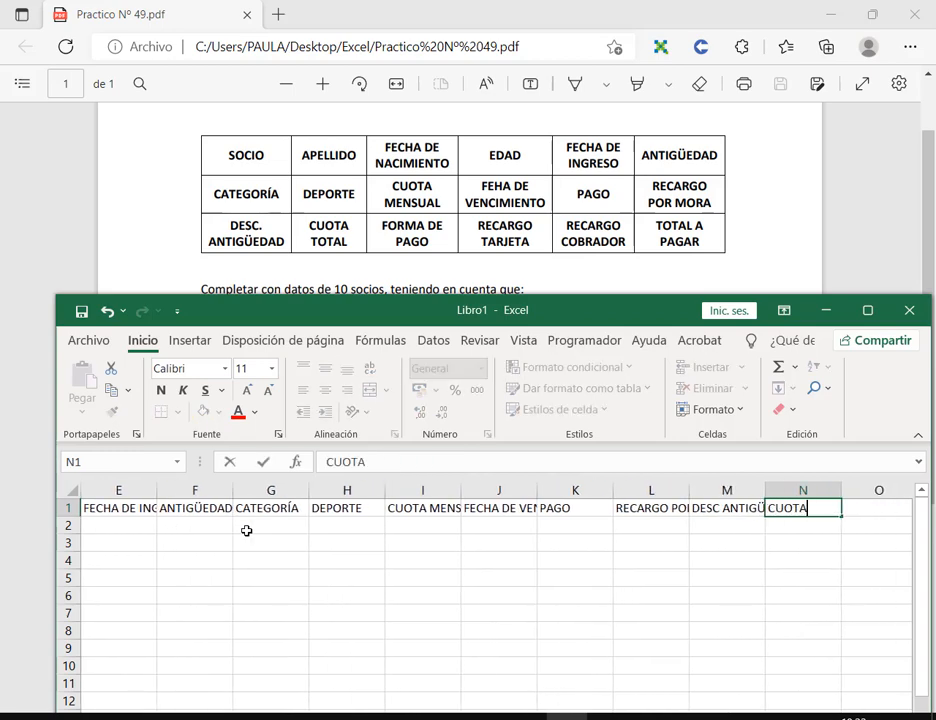
pyautogui.press('Tab')
pyautogui.write('F')
pyautogui.press('BackSpace')
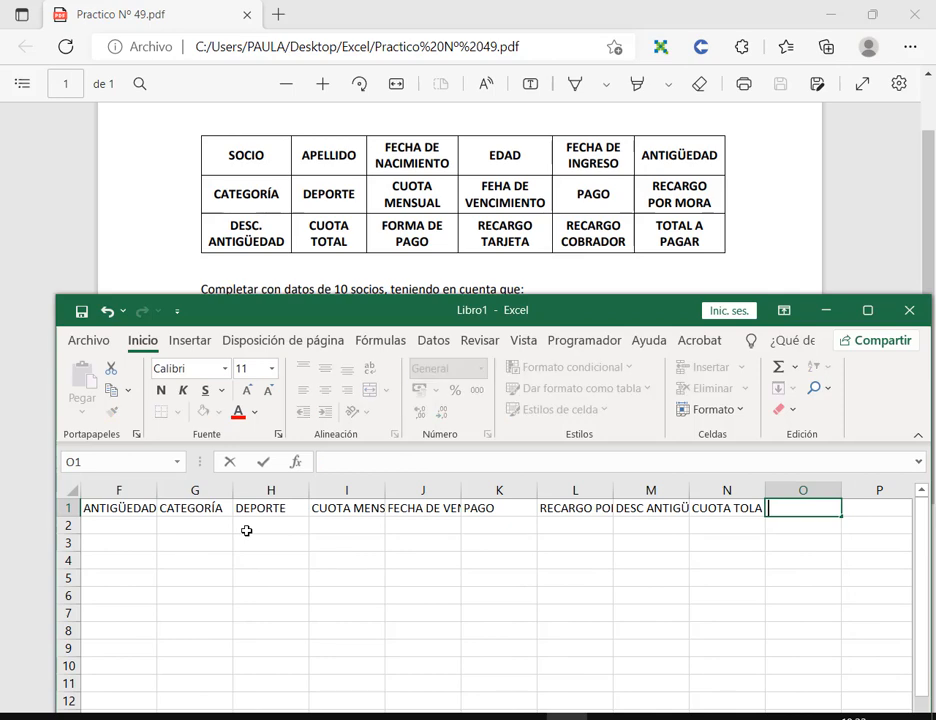
pyautogui.press('Left')
pyautogui.write('CUO')
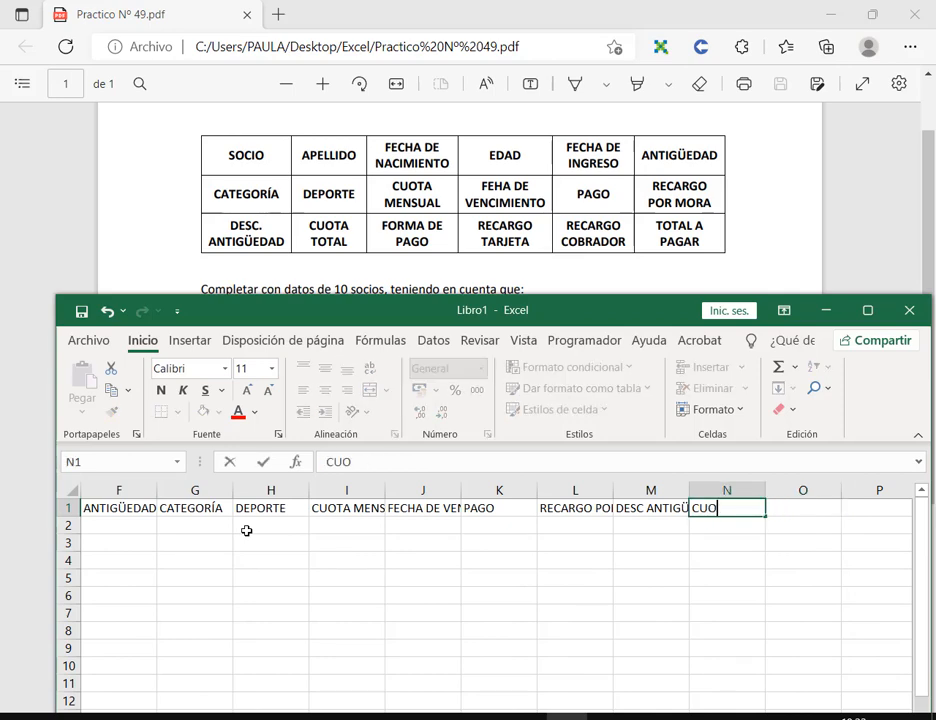
pyautogui.write('TA TOTAL')
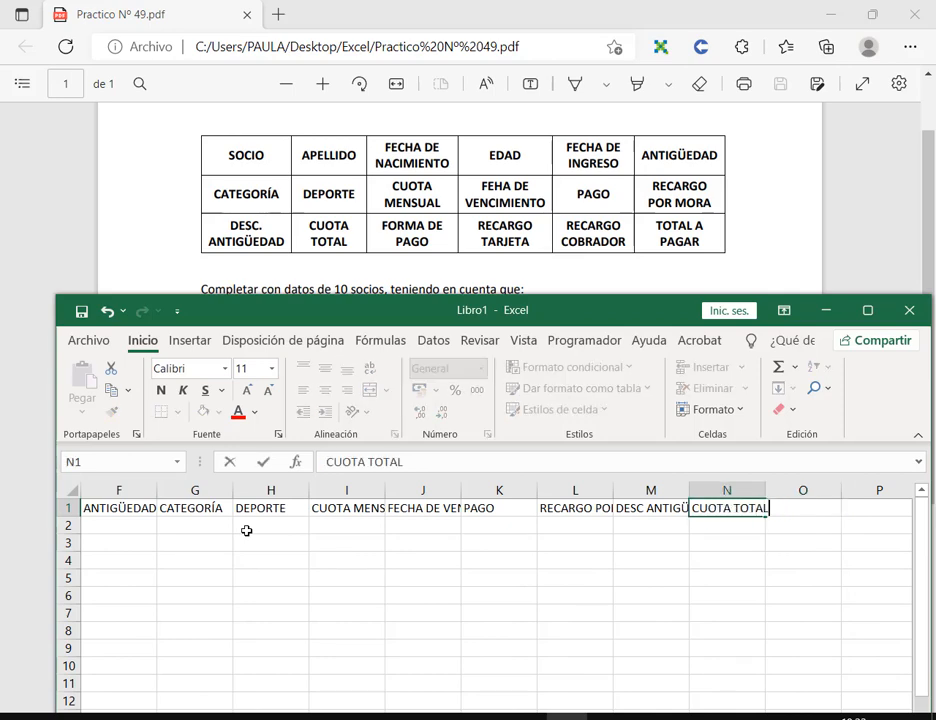
# Enter the headings FORMA DE PAGO, RECARGO TARJETA, RECARGO COBRADOR and TOTAL A PAGAR in cells O1 to R1
pyautogui.press('Tab')
pyautogui.write('FOR')
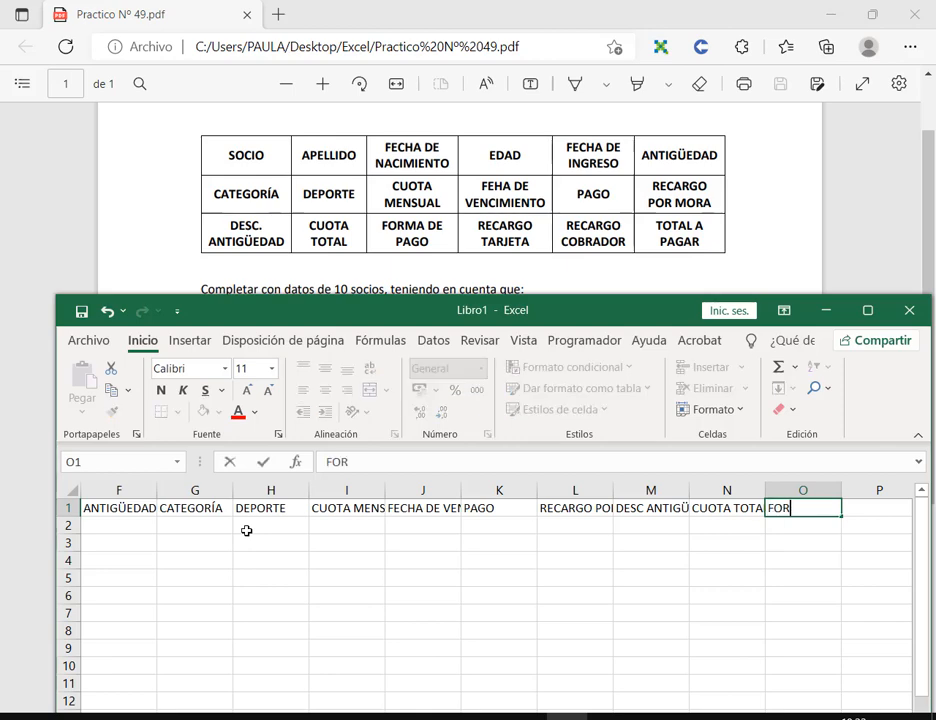
pyautogui.write('MA DE PAGO')
pyautogui.press('Tab')
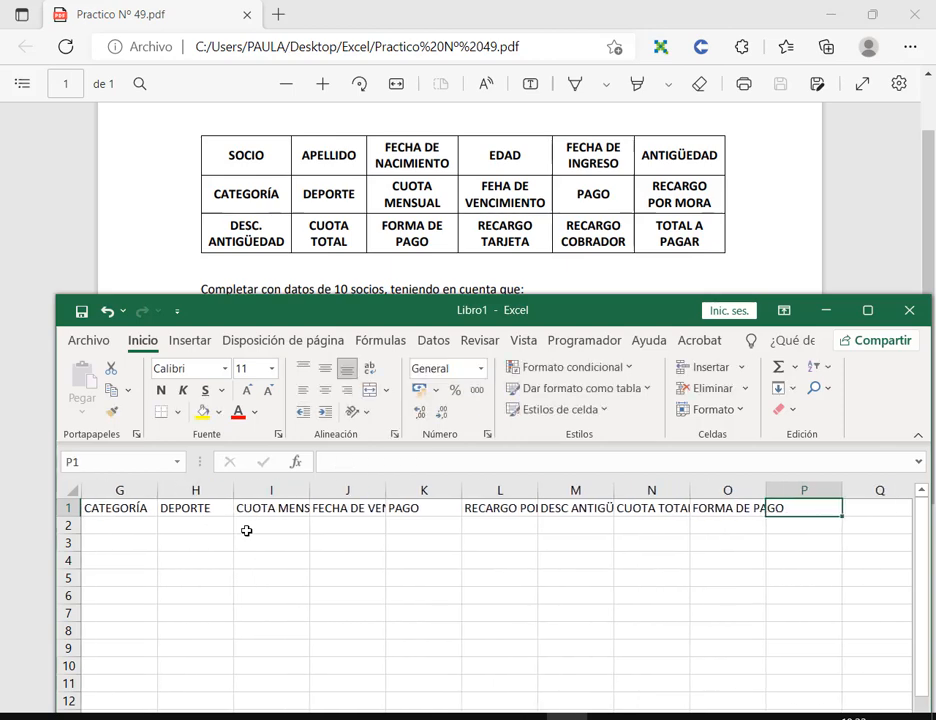
pyautogui.write('RECARGO TARJETA')
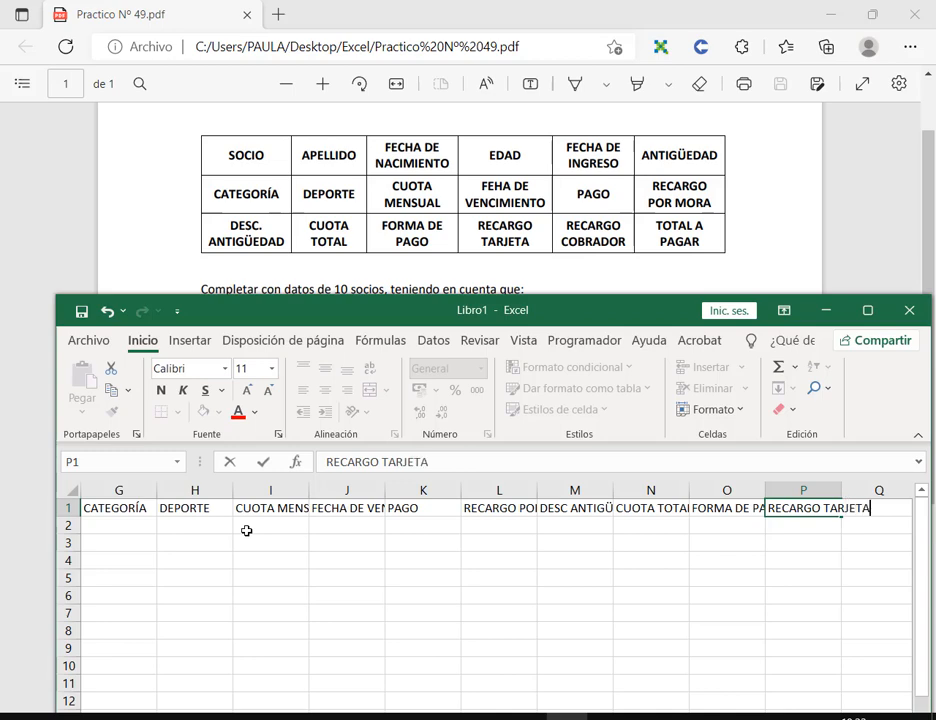
pyautogui.press('Tab')
pyautogui.write('RECAR')
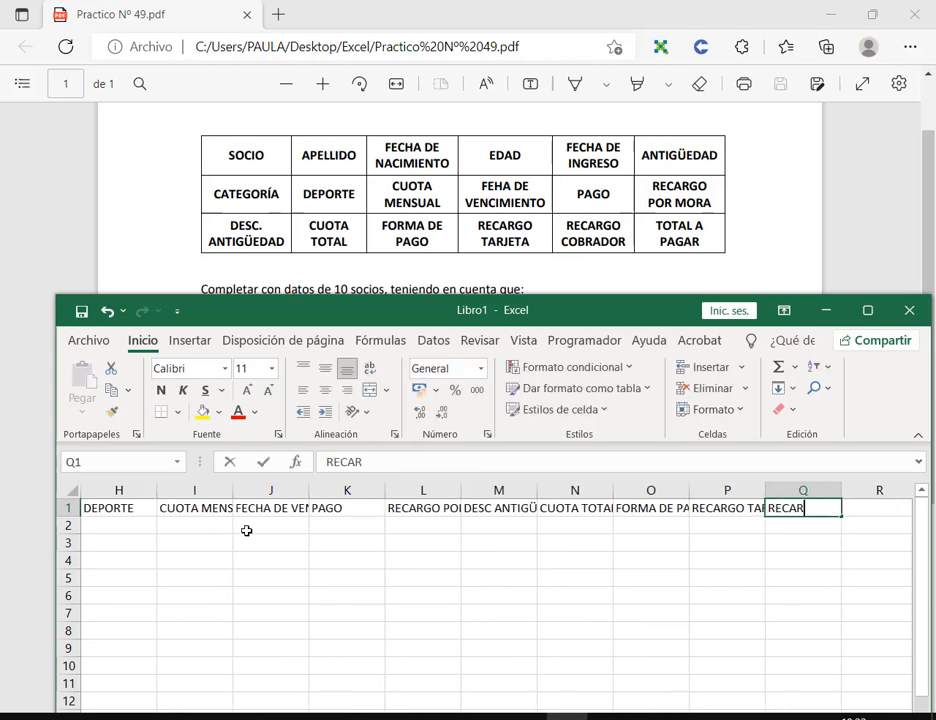
pyautogui.write('GO COBRADOR')
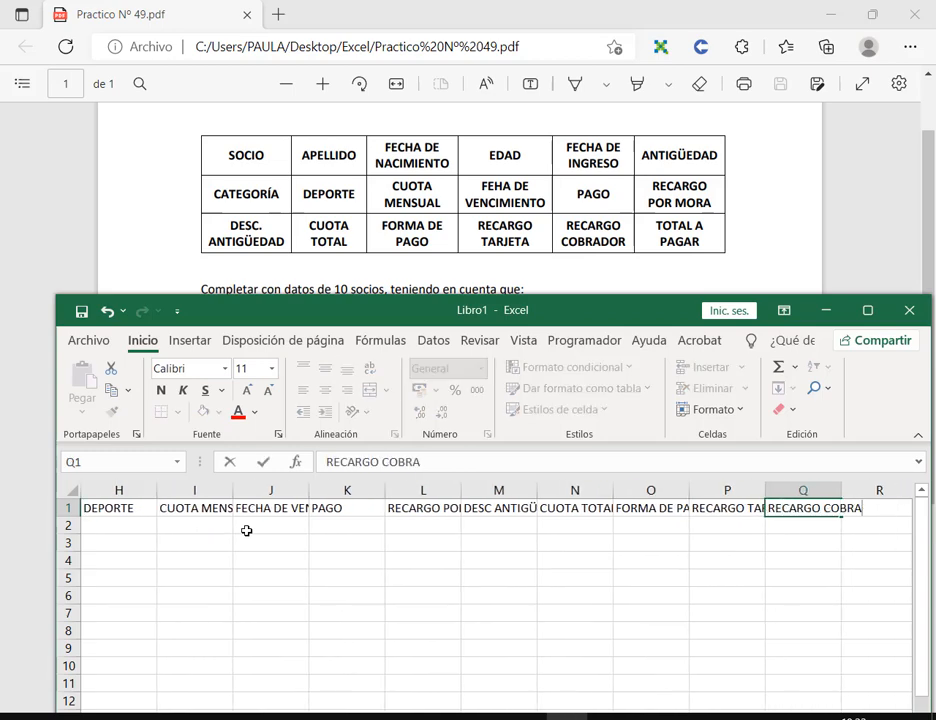
pyautogui.press('Tab')
pyautogui.write('AL A PAGAR')
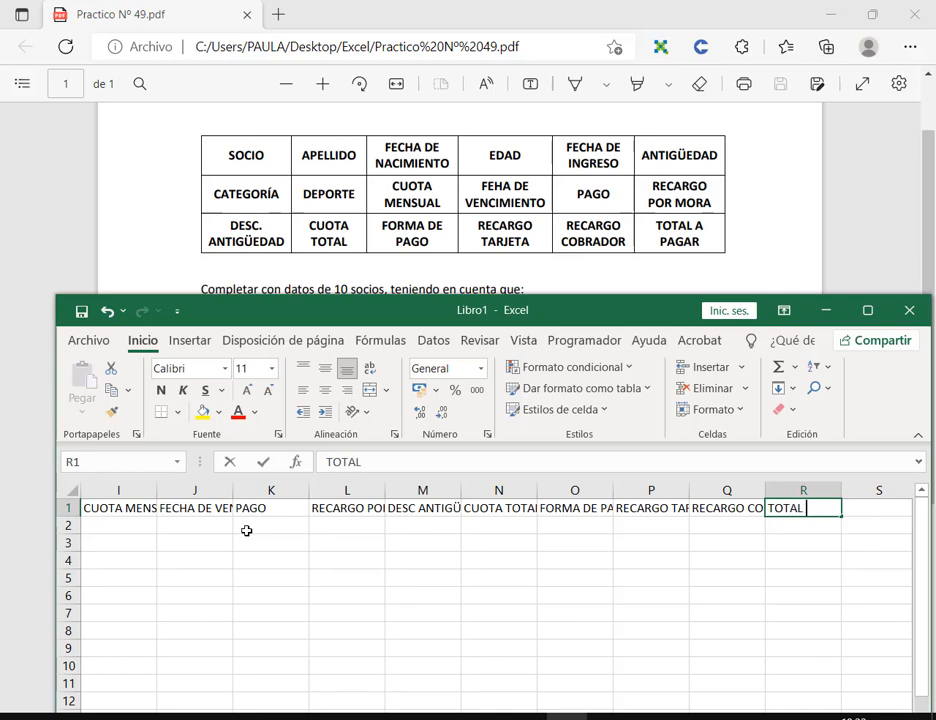
pyautogui.press('Return')
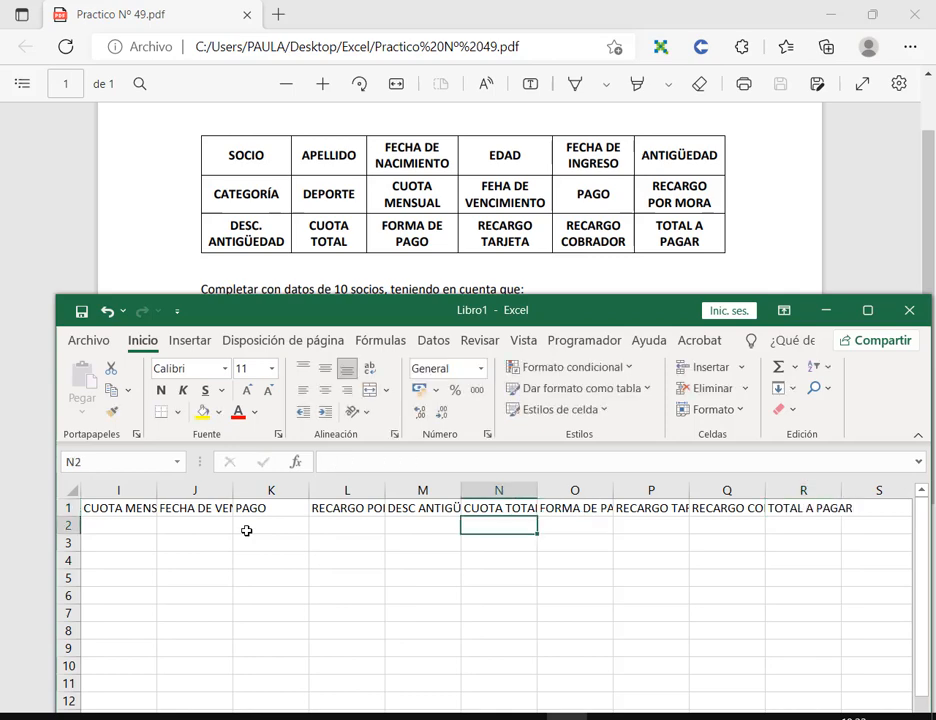
# Wrap the text of the headings in A1:R1, moving the workbook window up over the PDF
pyautogui.moveTo(820, 509); pyautogui.dragTo(4, 497)
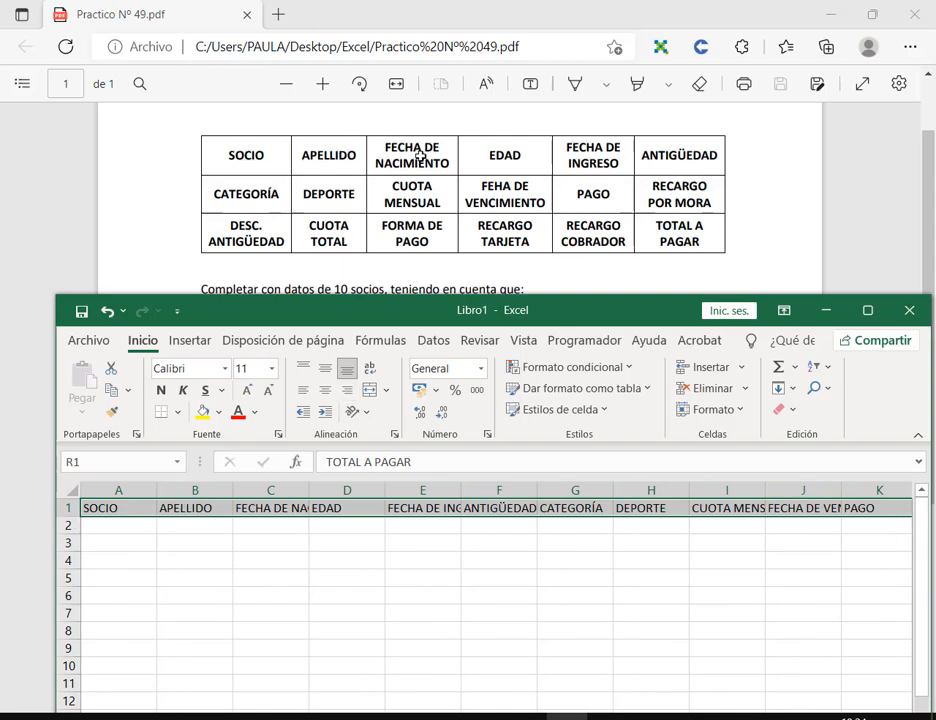
pyautogui.moveTo(447, 314); pyautogui.dragTo(456, 159)
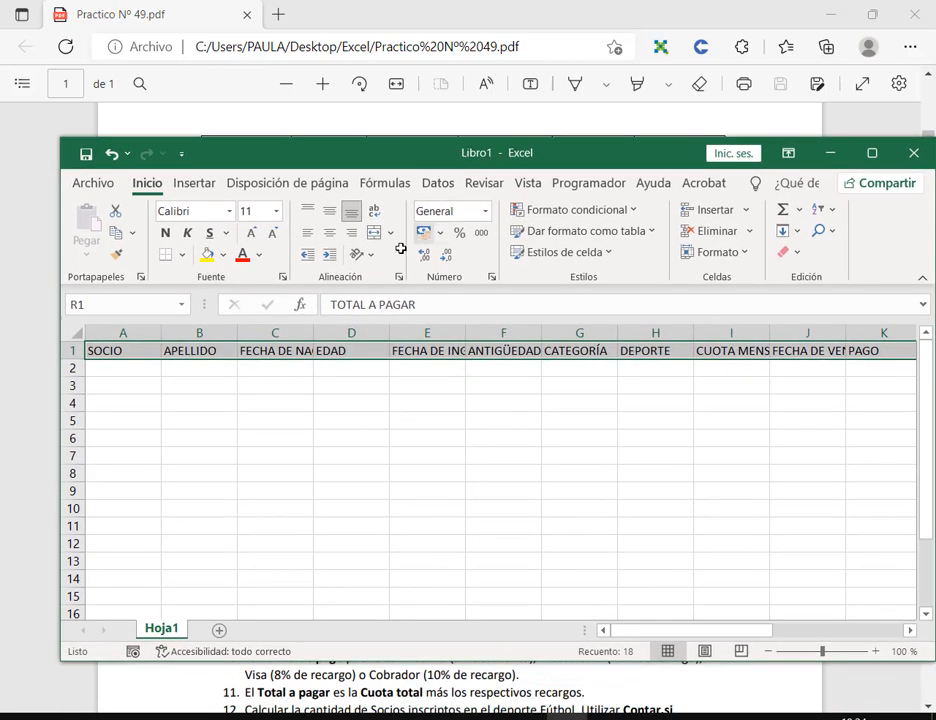
pyautogui.moveTo(289, 198); pyautogui.dragTo(414, 286)
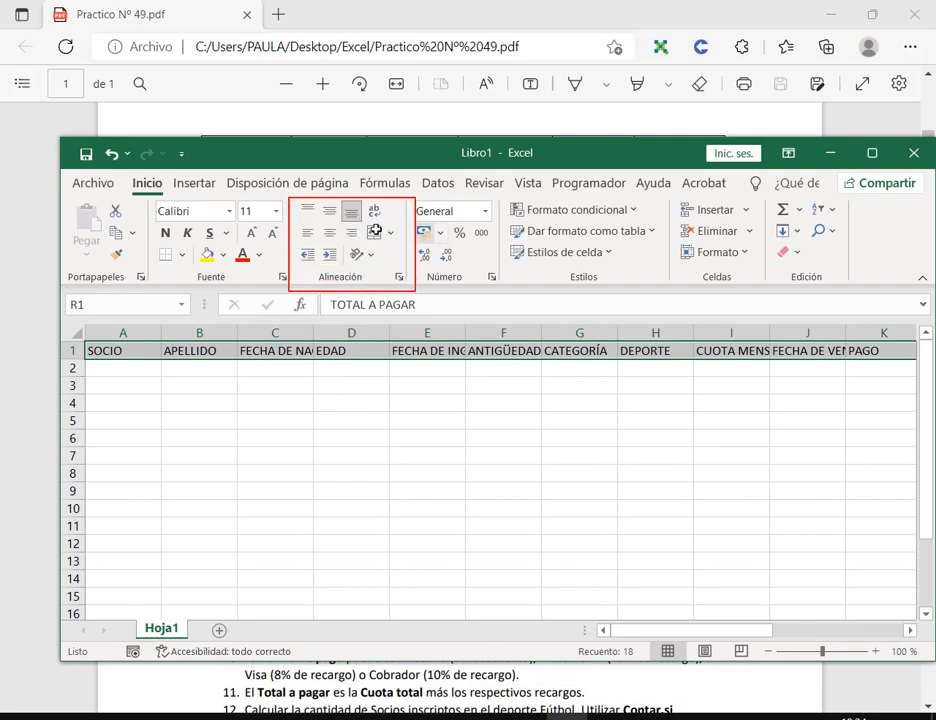
pyautogui.moveTo(366, 201); pyautogui.dragTo(385, 221)
pyautogui.press('Escape')
pyautogui.click(375, 212)
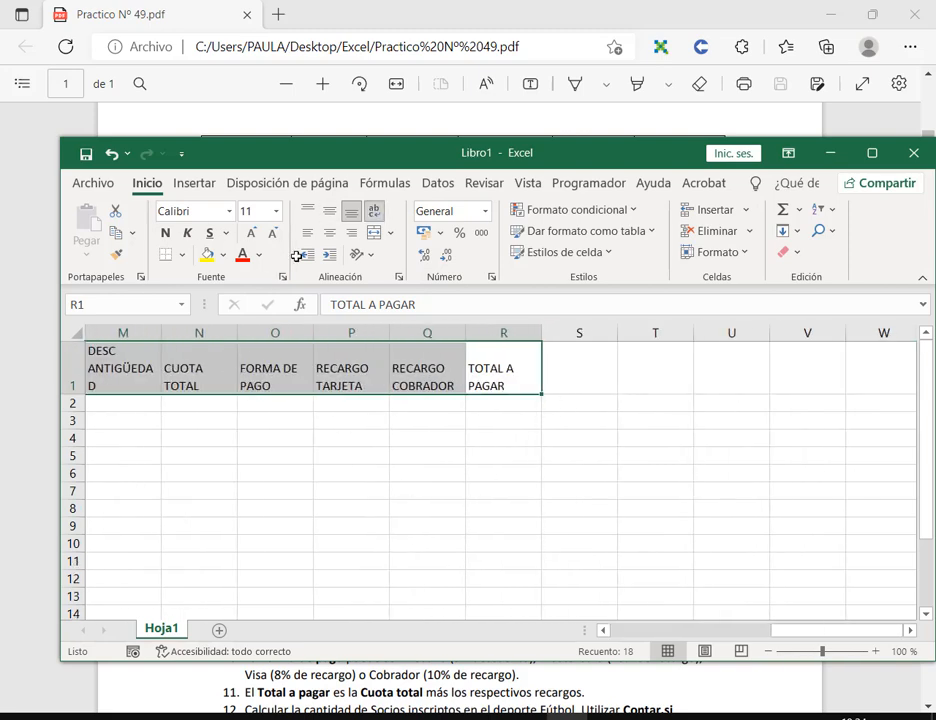
# Center the headings in A1:R1 both vertically and horizontally within their cells
pyautogui.click(330, 212)
pyautogui.click(330, 234)
pyautogui.click(427, 456)
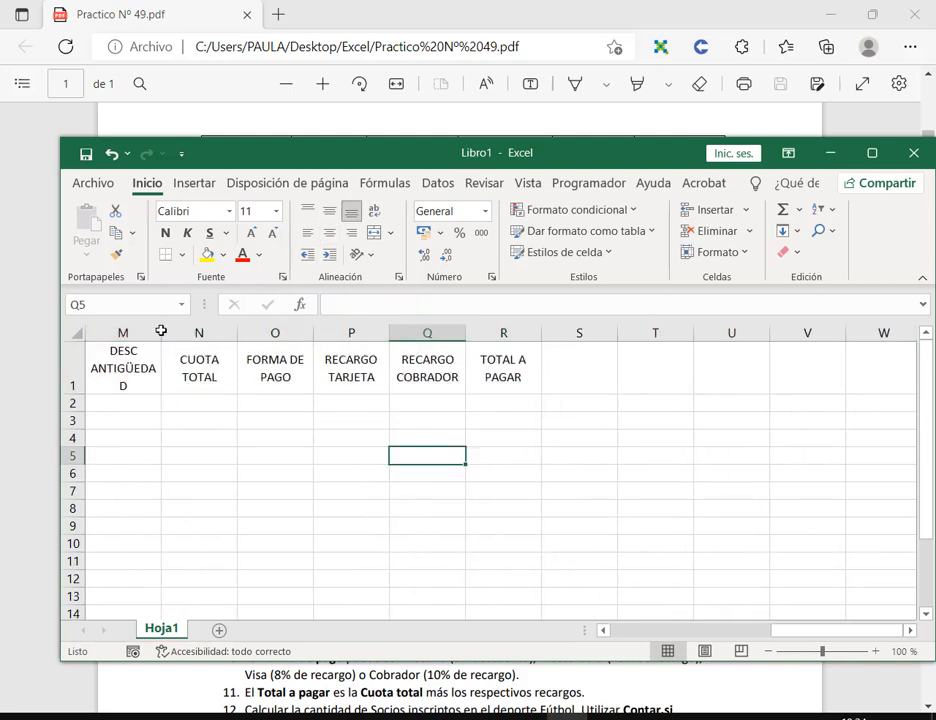
# Widen columns M and J so DESC ANTIGÜEDAD and FECHA DE VENCIMIENTO wrap without splitting a word
pyautogui.moveTo(158, 335)
pyautogui.mouseDown()
pyautogui.moveTo(180, 336)
pyautogui.moveTo(168, 335)
pyautogui.mouseUp()
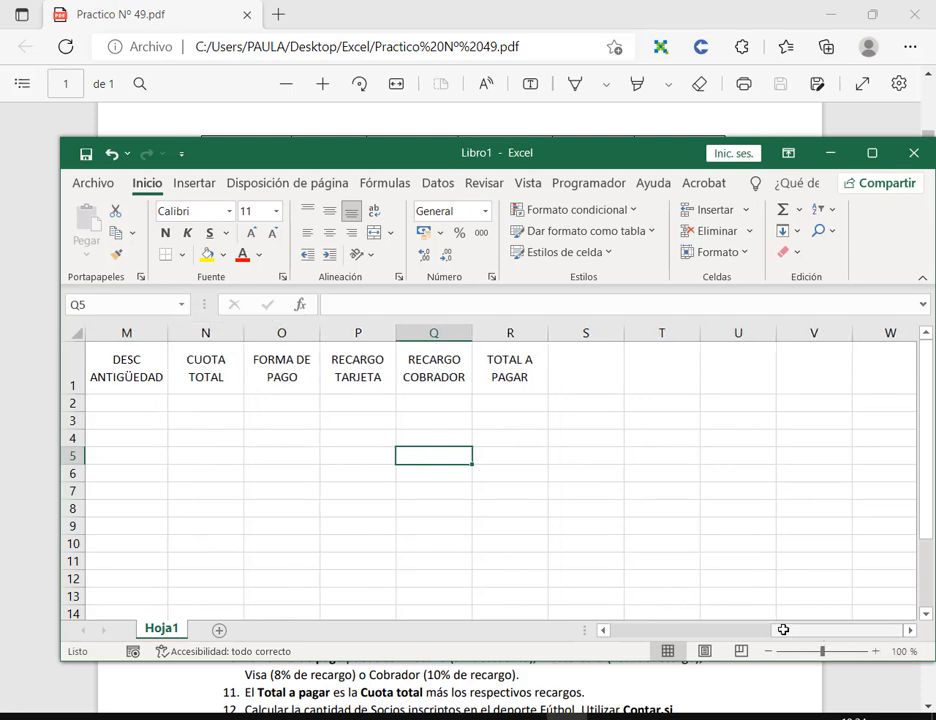
pyautogui.moveTo(783, 631); pyautogui.dragTo(728, 630)
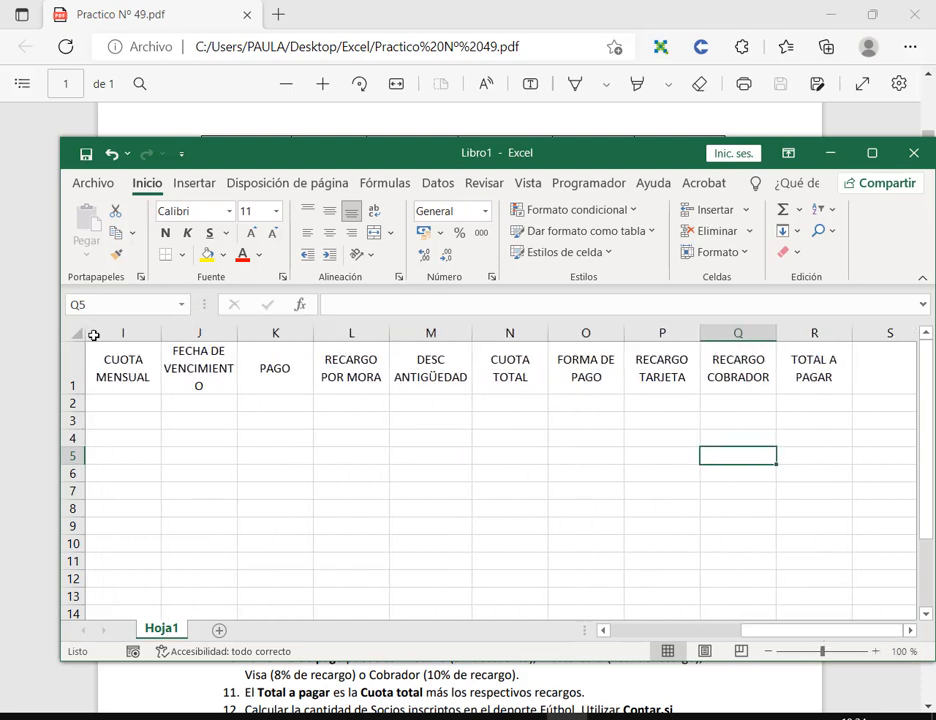
pyautogui.moveTo(474, 328); pyautogui.dragTo(465, 329)
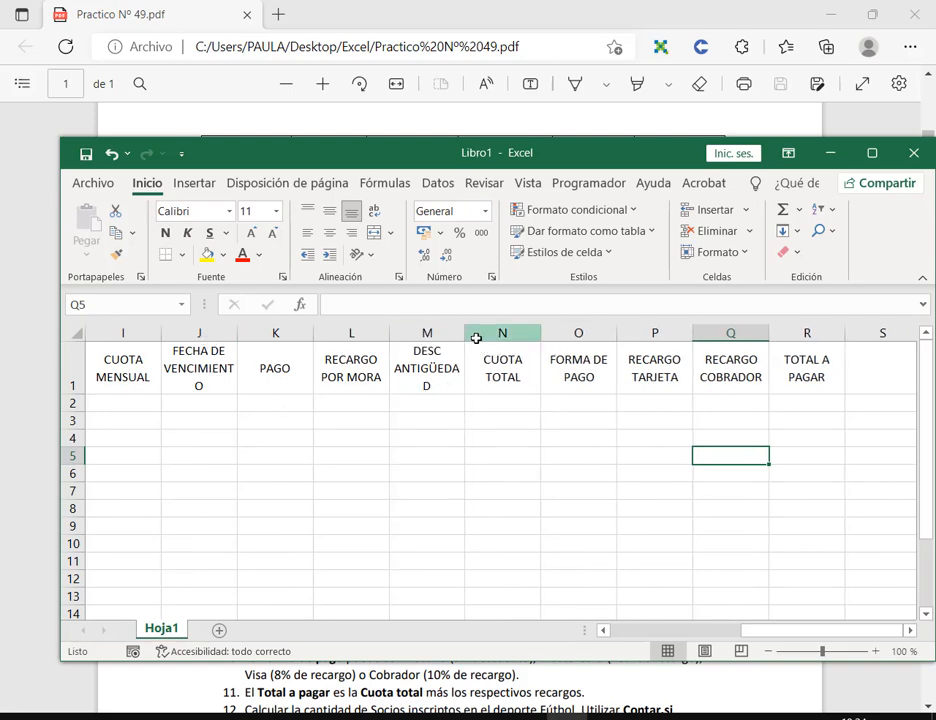
pyautogui.moveTo(467, 332); pyautogui.dragTo(477, 335)
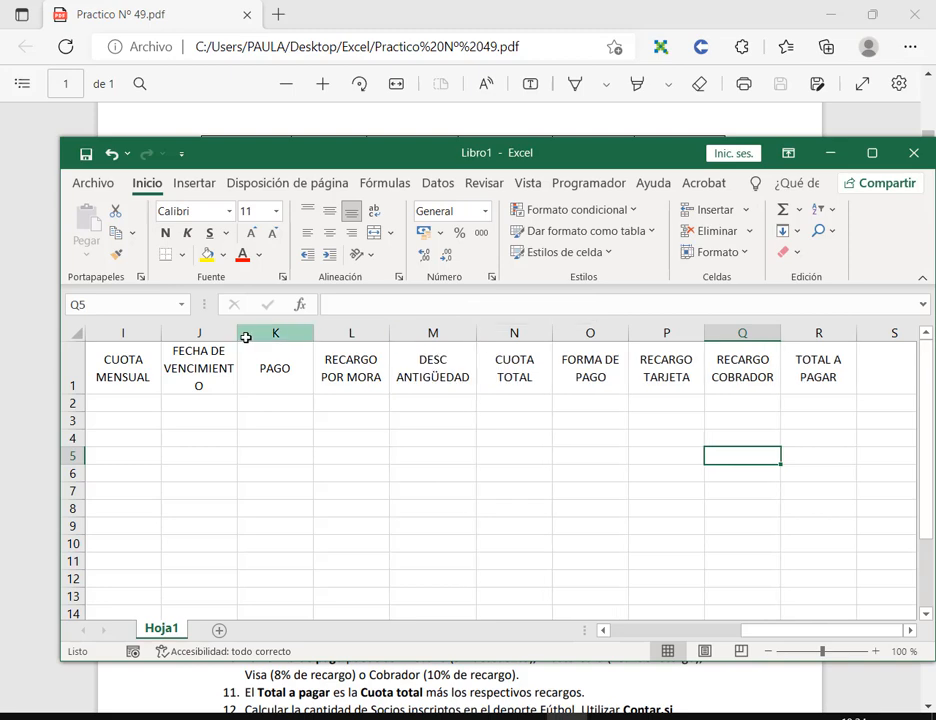
pyautogui.moveTo(238, 334); pyautogui.dragTo(249, 342)
pyautogui.click(645, 529)
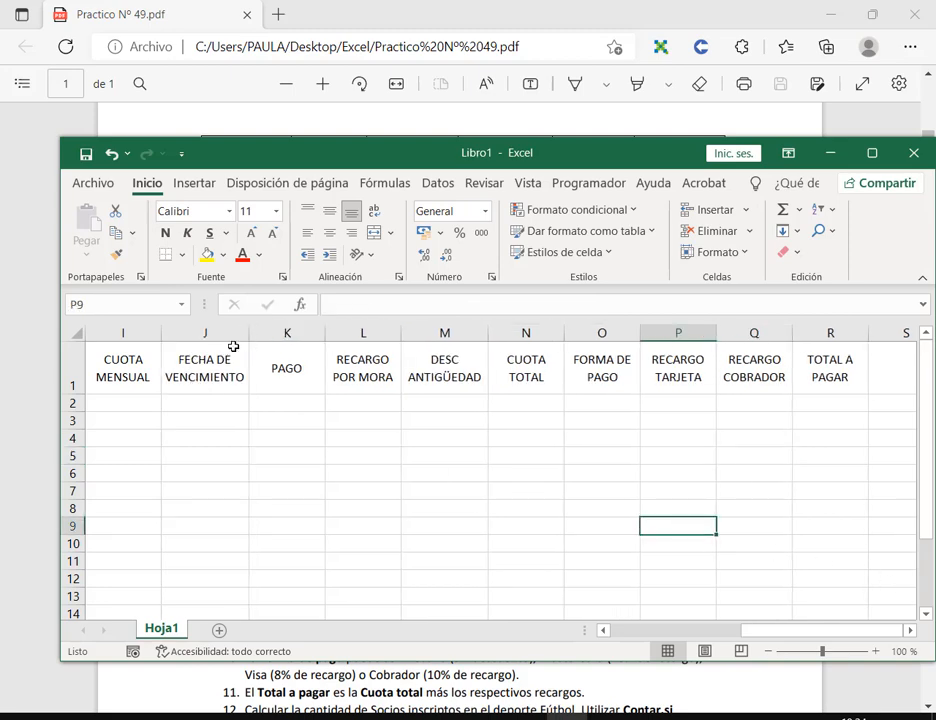
# Widen columns F and C so the headings ANTIGÜEDAD and FECHA DE NACIMIENTO fit without splitting, and maximize the workbook window
pyautogui.moveTo(796, 632); pyautogui.dragTo(700, 628)
pyautogui.moveTo(388, 333); pyautogui.dragTo(400, 333)
pyautogui.moveTo(162, 333); pyautogui.dragTo(175, 333)
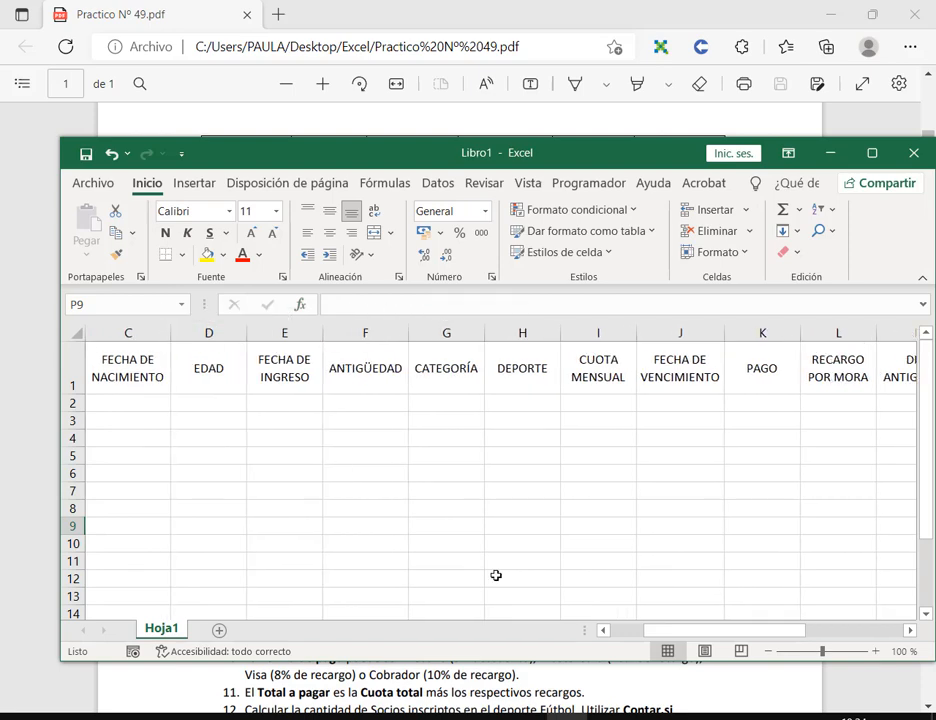
pyautogui.moveTo(755, 631); pyautogui.dragTo(670, 625)
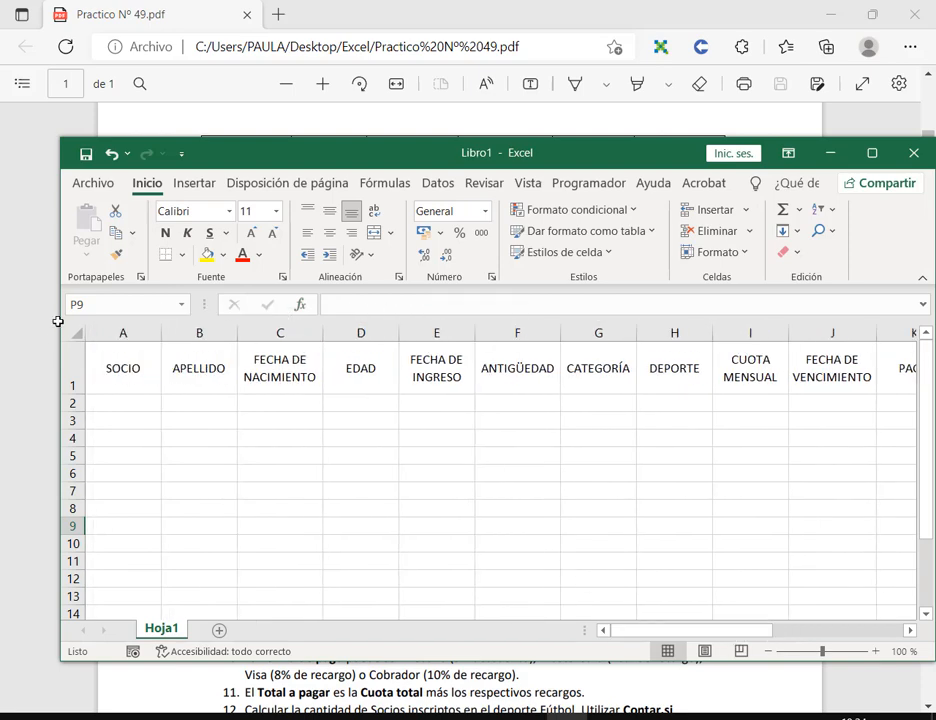
pyautogui.click(871, 152)
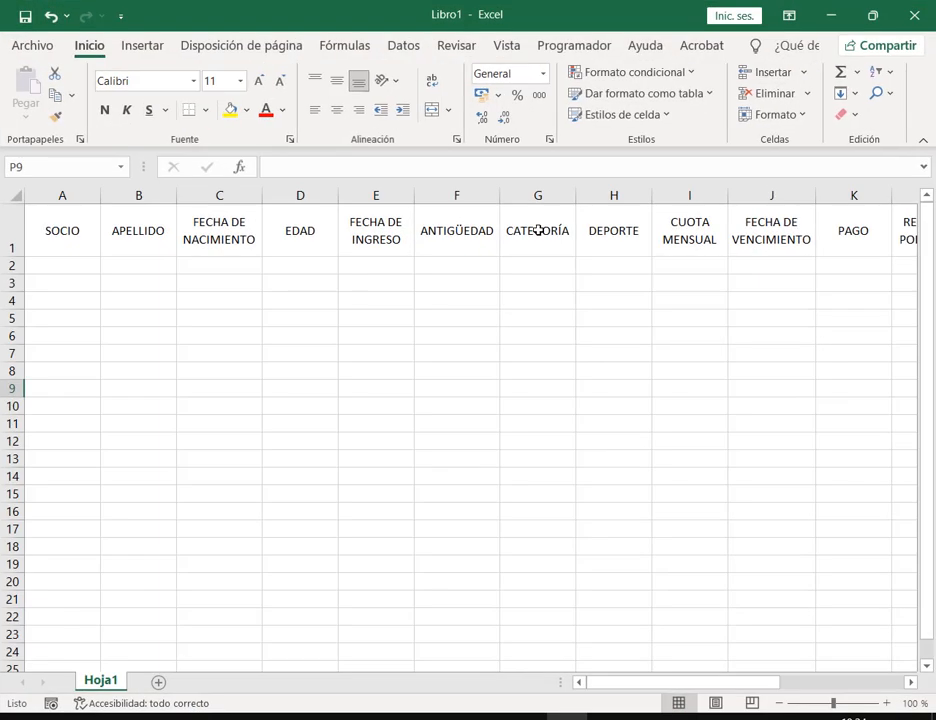
# Review the whole heading row A1:R1 at 80 % zoom, then restore the zoom to 100 %
pyautogui.click(69, 220)
pyautogui.click(780, 702)
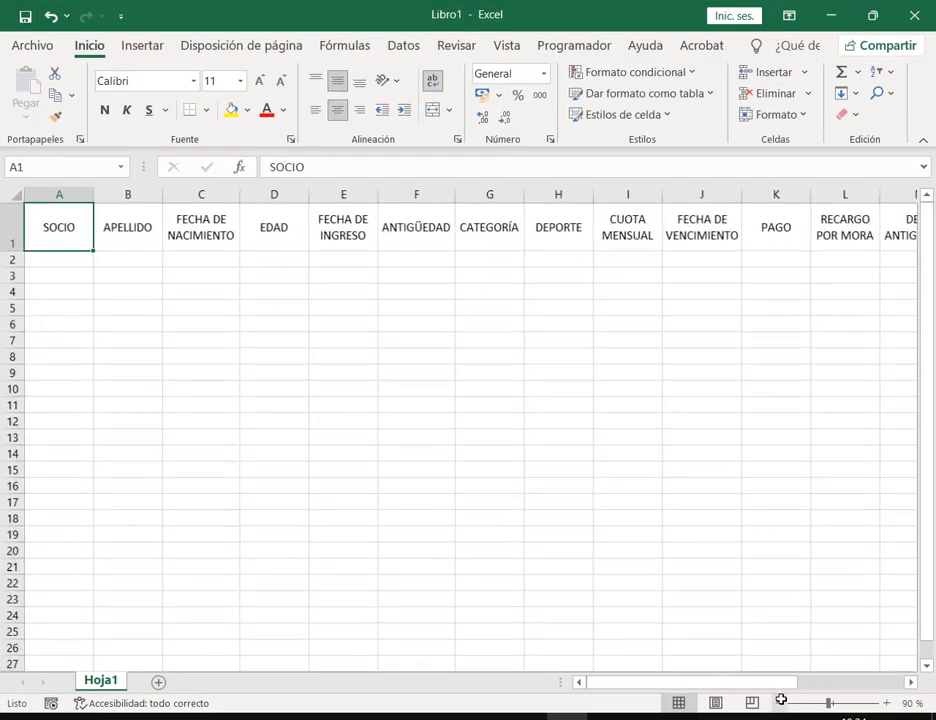
pyautogui.click(780, 702)
pyautogui.hotkey('ctrl', 'shift', 'Right')
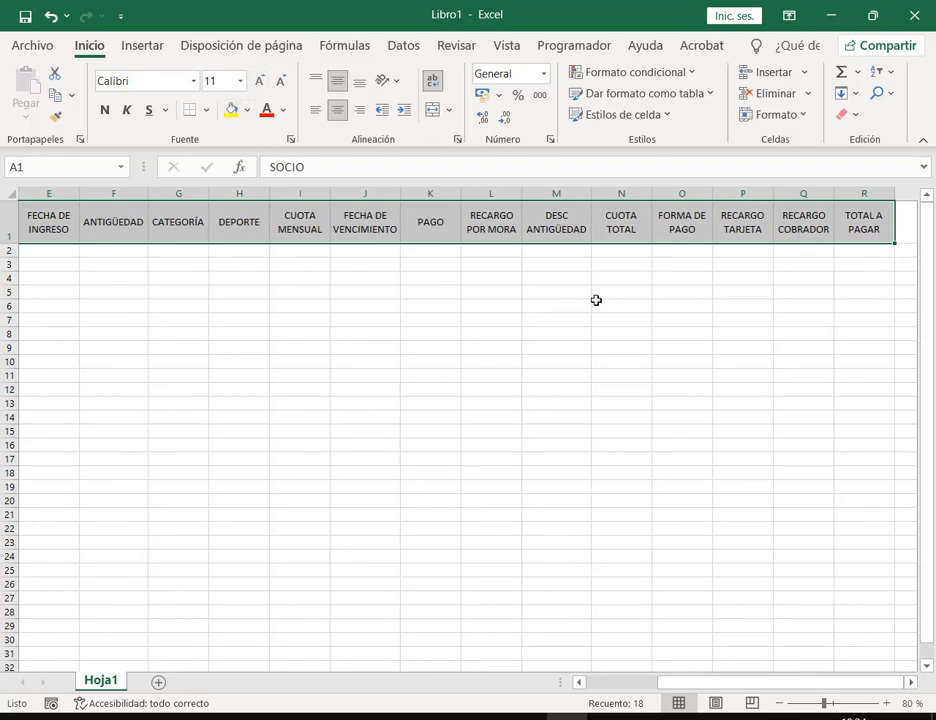
pyautogui.click(681, 333)
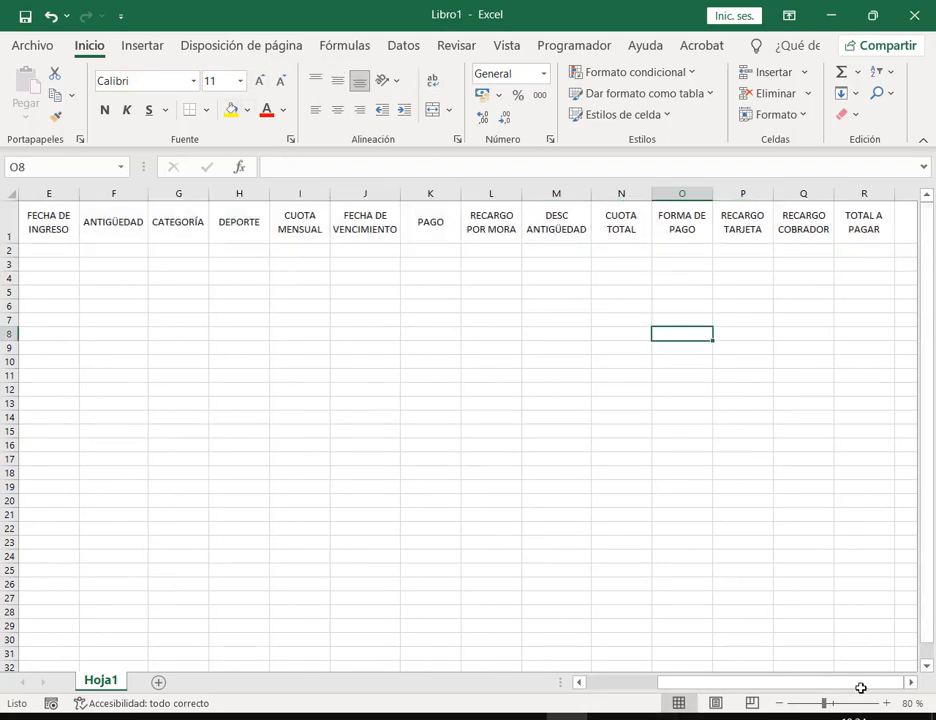
pyautogui.moveTo(859, 682); pyautogui.dragTo(675, 680)
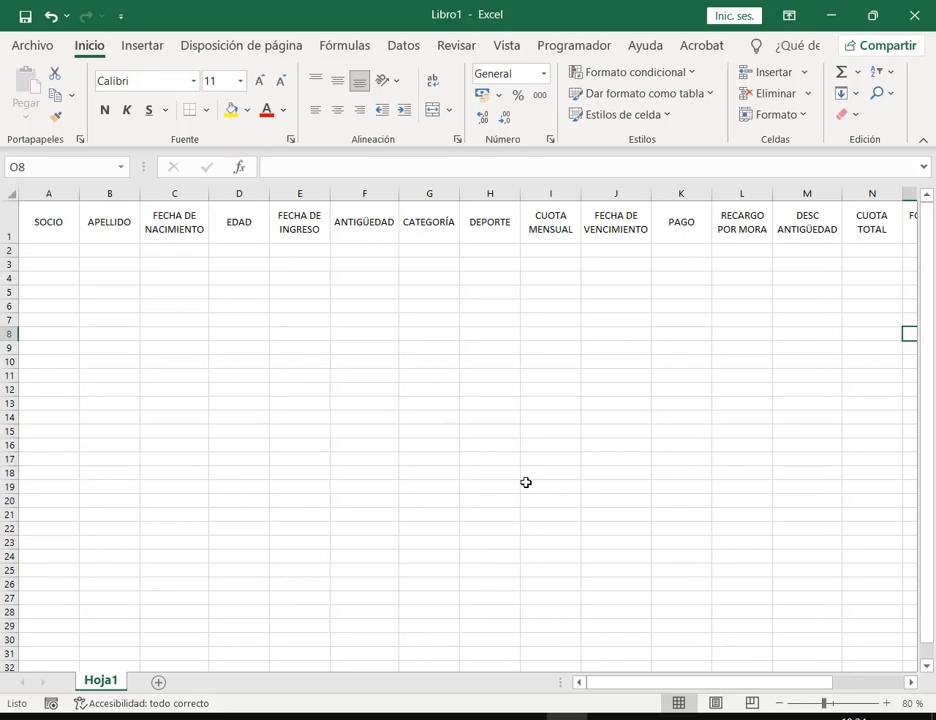
pyautogui.click(887, 703)
pyautogui.click(887, 703)
pyautogui.moveTo(777, 679); pyautogui.dragTo(395, 434)
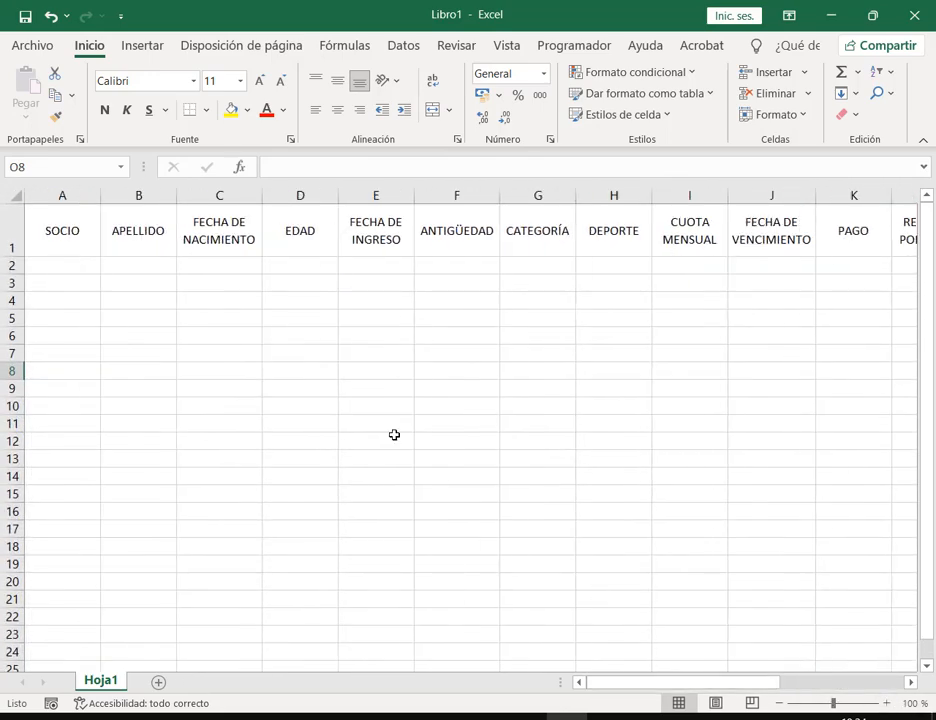
# Start saving the workbook and choose the Excel folder on the Escritorio as its location
pyautogui.click(61, 266)
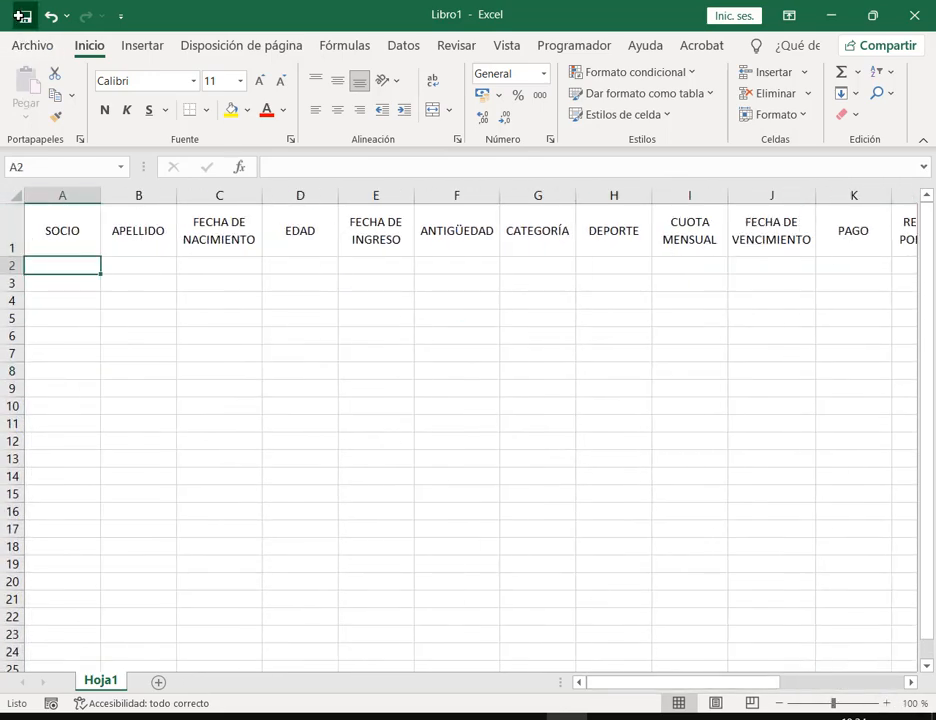
pyautogui.click(25, 16)
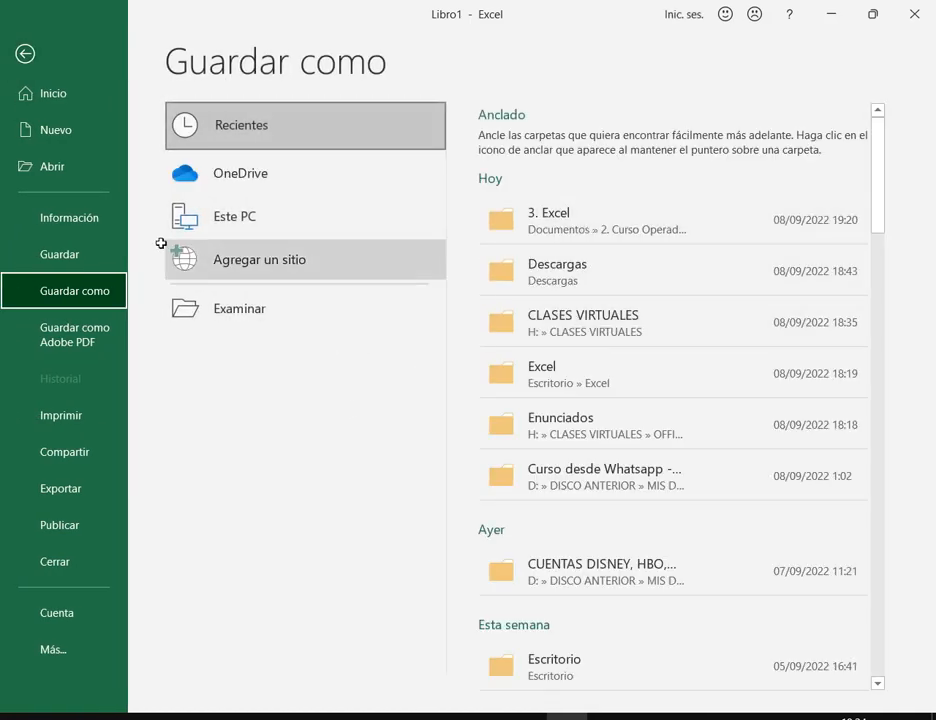
pyautogui.click(267, 322)
pyautogui.click(98, 273)
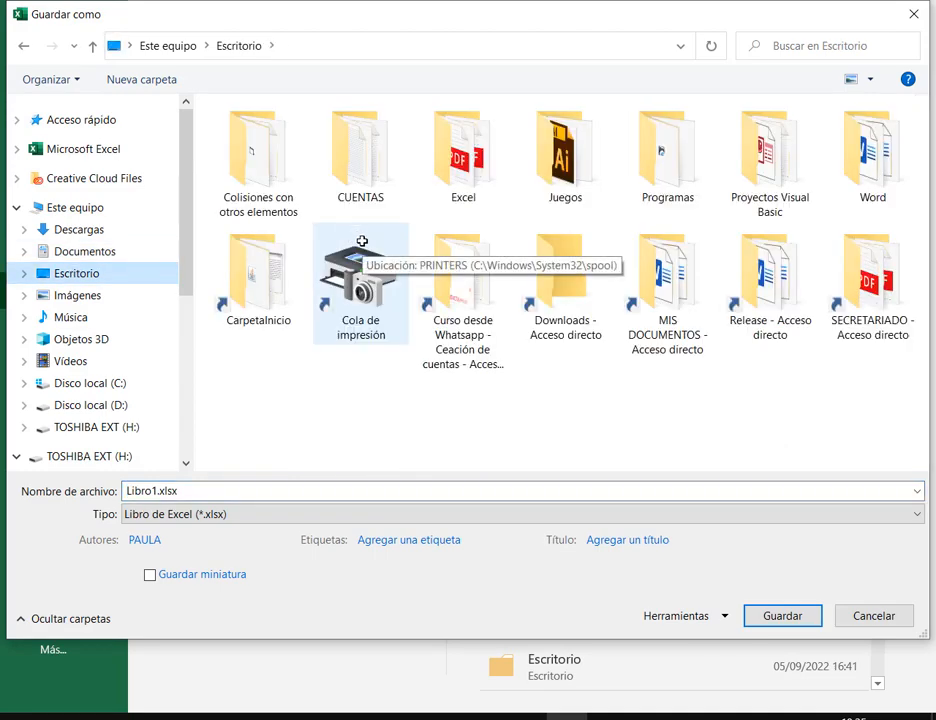
pyautogui.click(732, 415)
pyautogui.doubleClick(424, 152)
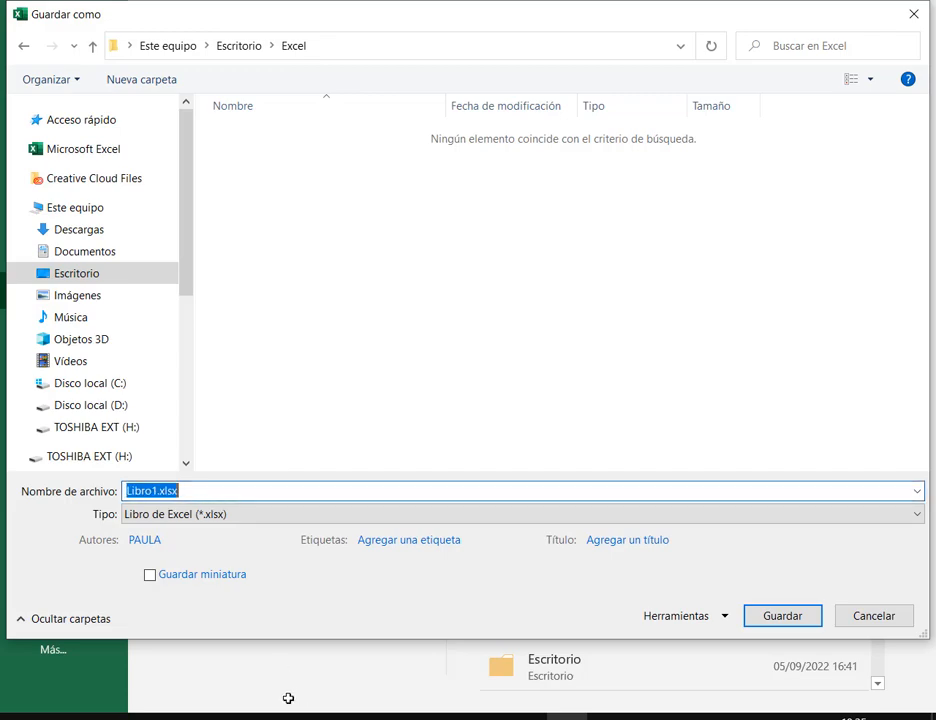
# Check the exercise name in the PDF and save the workbook as Practico 49
pyautogui.click(215, 714)
pyautogui.scroll(2, 480, 530)
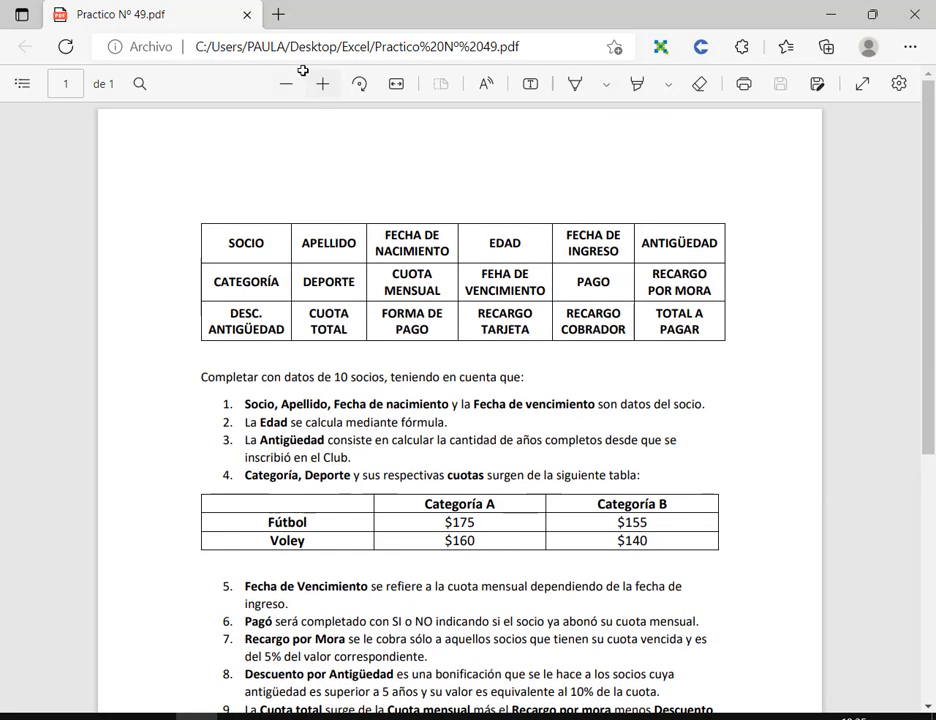
pyautogui.click(843, 4)
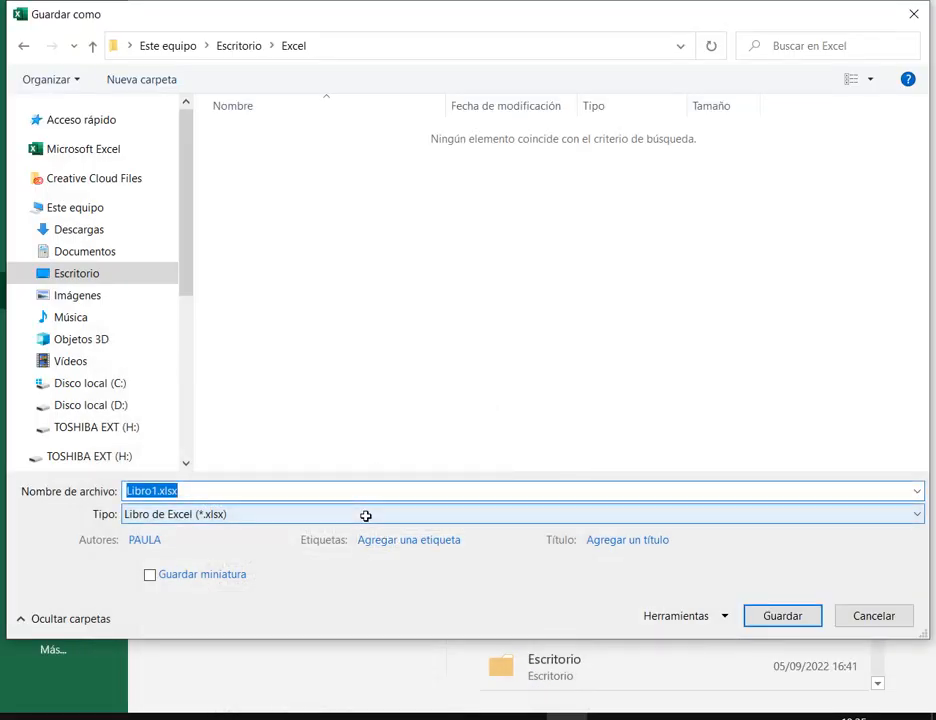
pyautogui.write('pRAC')
pyautogui.press('BackSpace')
pyautogui.press('BackSpace')
pyautogui.press('BackSpace')
pyautogui.press('BackSpace')
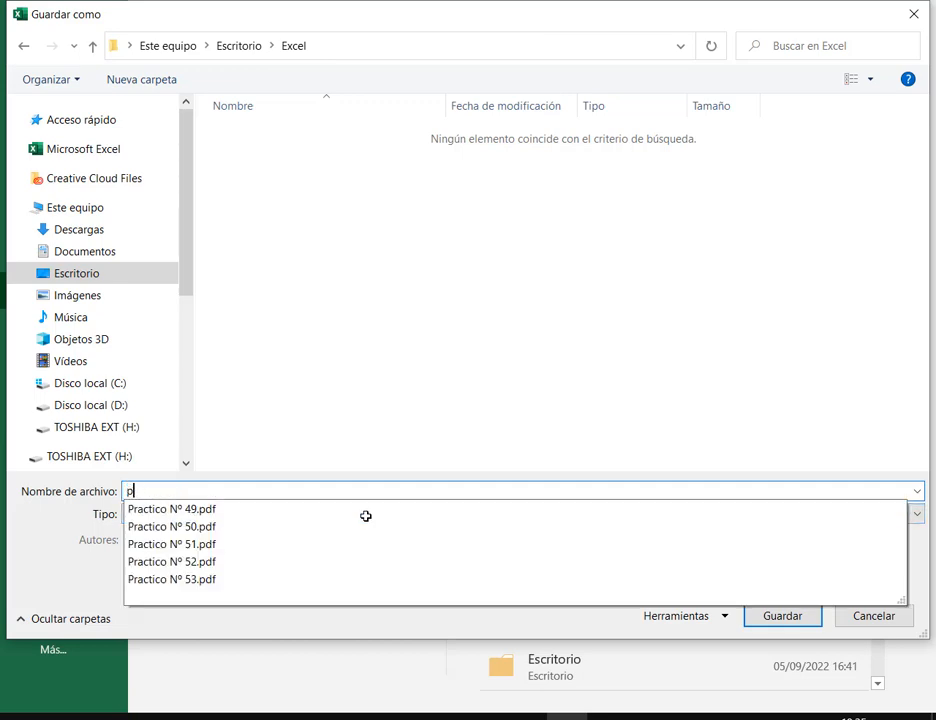
pyautogui.write('Practico 49')
pyautogui.press('Return')
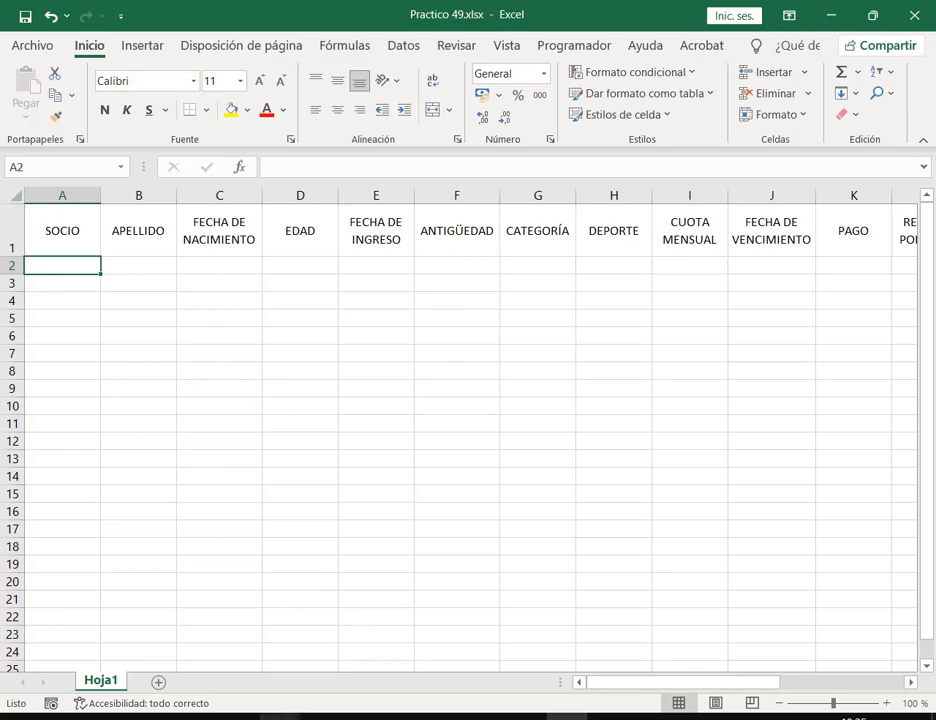
# Select cell C2, check the call messages in Google Meet and return to the Excel workbook
pyautogui.click(240, 263)
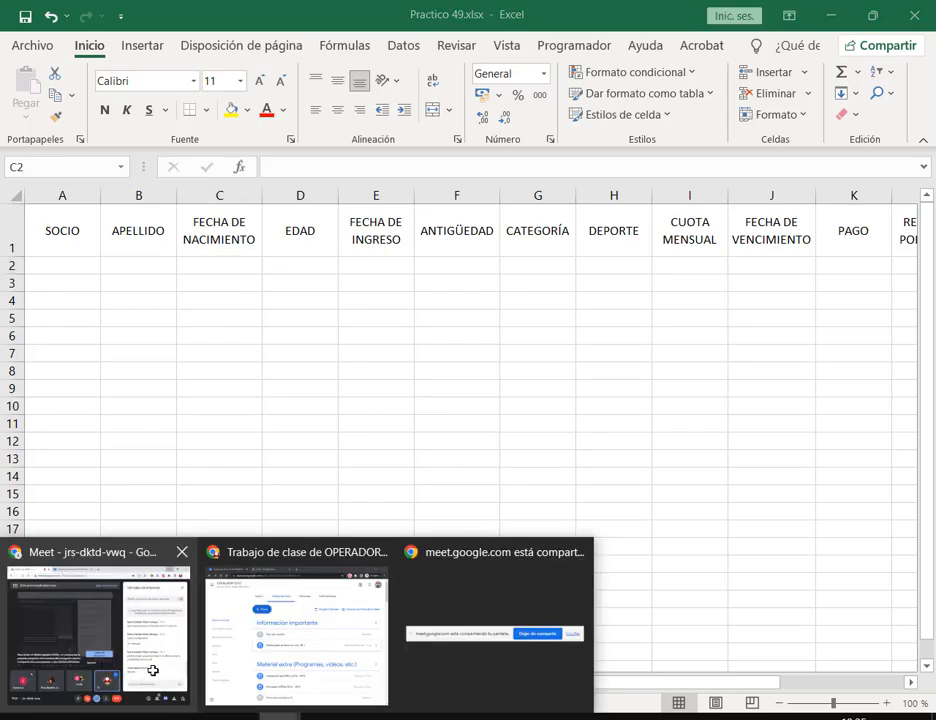
pyautogui.click(155, 670)
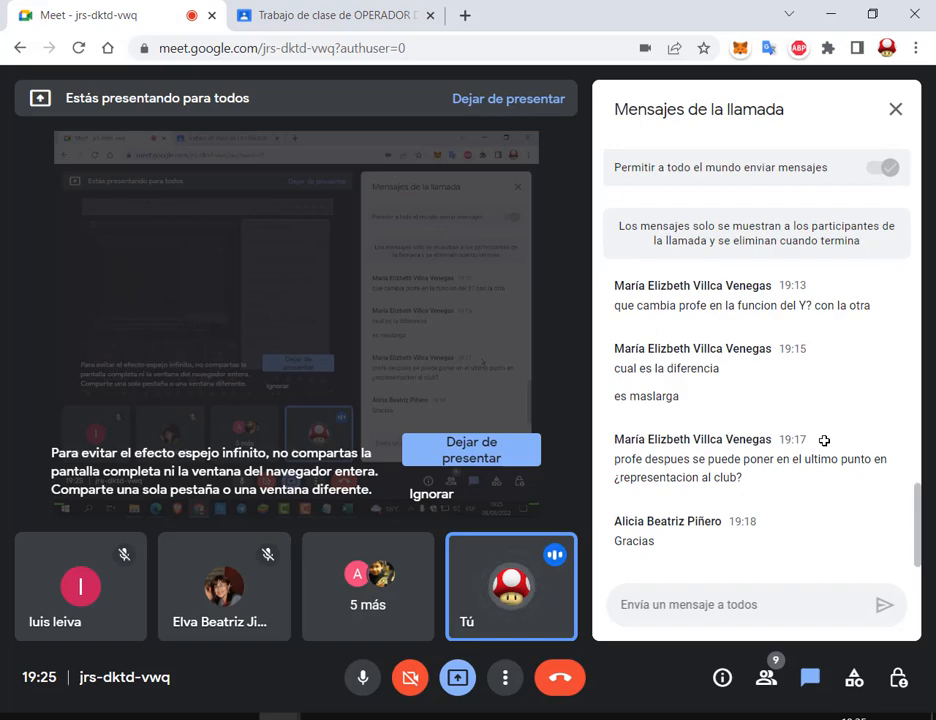
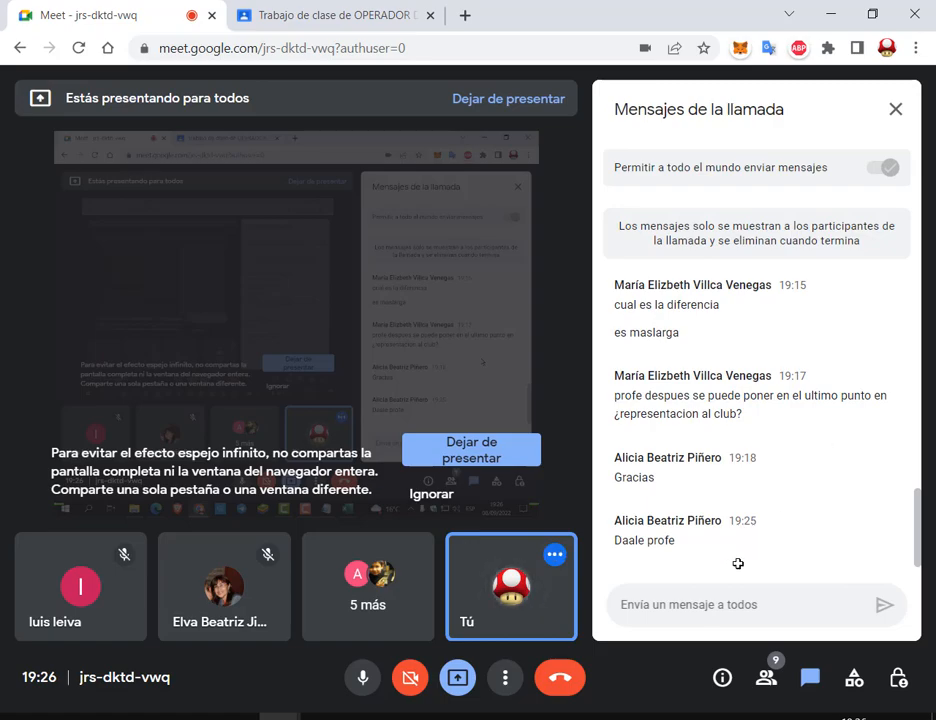
pyautogui.click(567, 718)
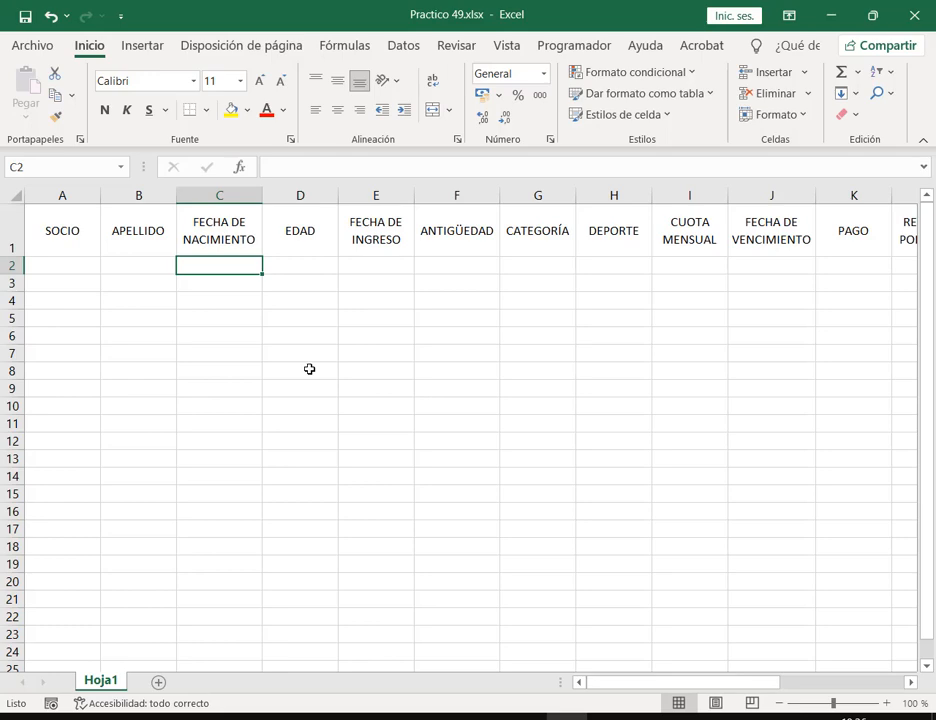
# Enter birth dates for the first three members in cells C2 to C4
pyautogui.write('3/')
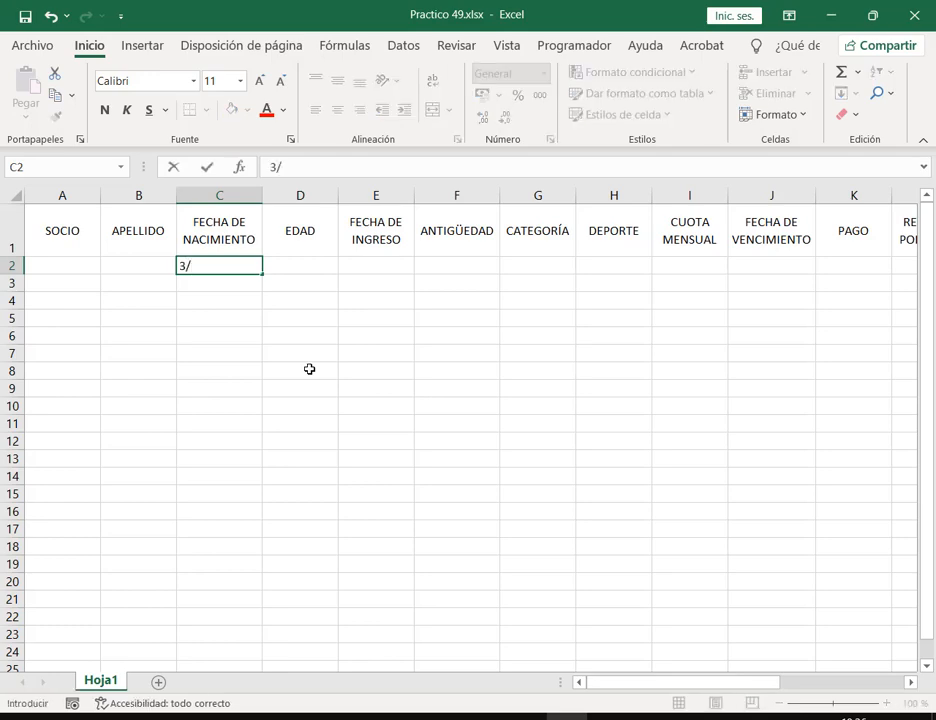
pyautogui.write('06/1986')
pyautogui.press('Return')
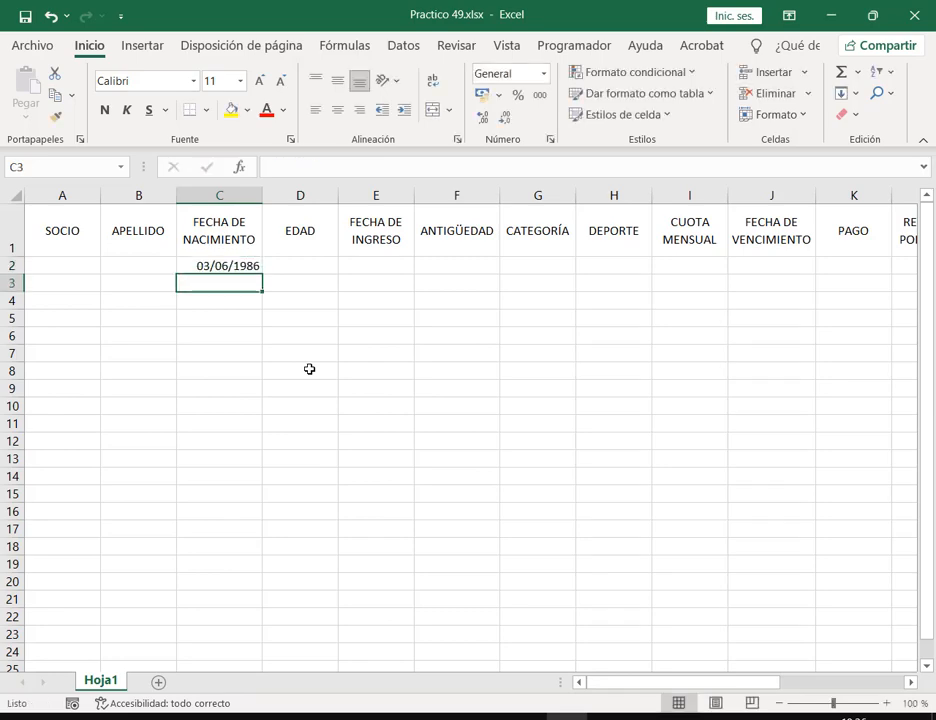
pyautogui.write('21/03/199')
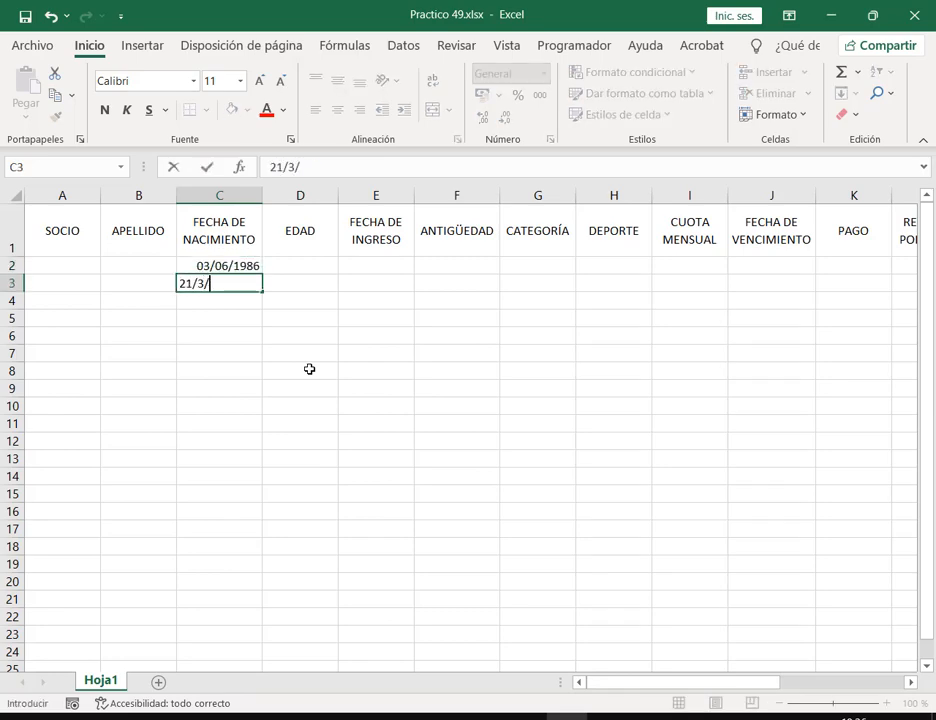
pyautogui.write('0')
pyautogui.press('Return')
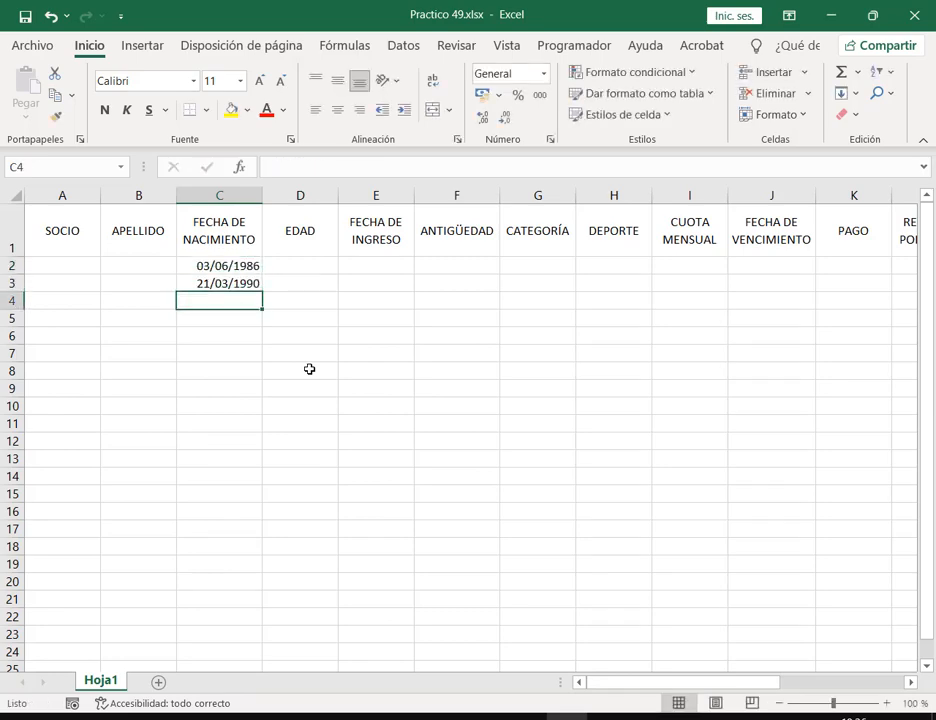
pyautogui.write('30/07/')
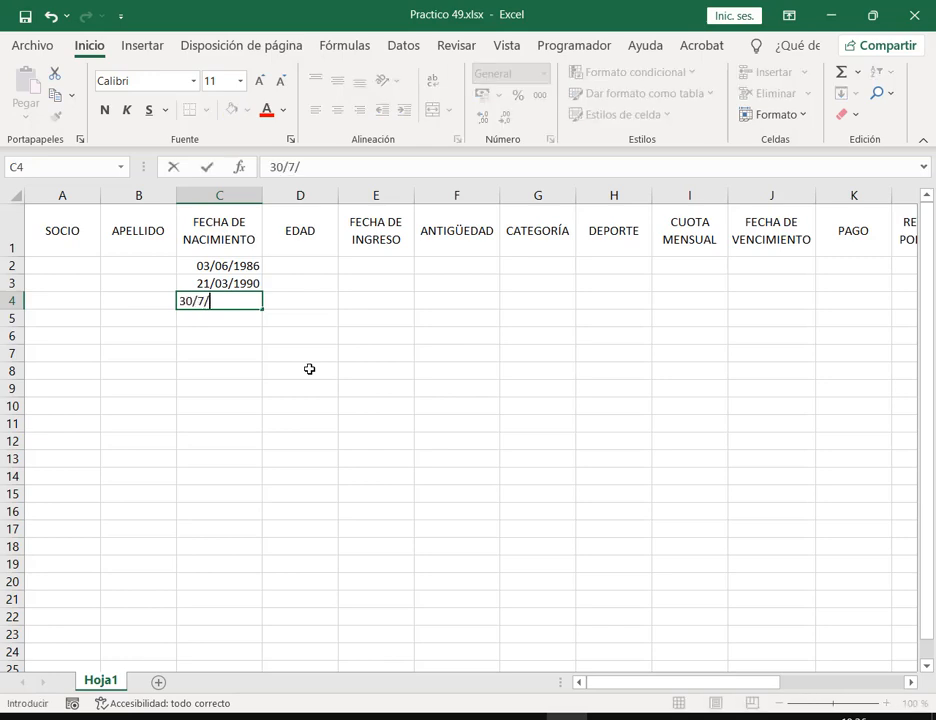
pyautogui.write('1992')
pyautogui.press('Return')
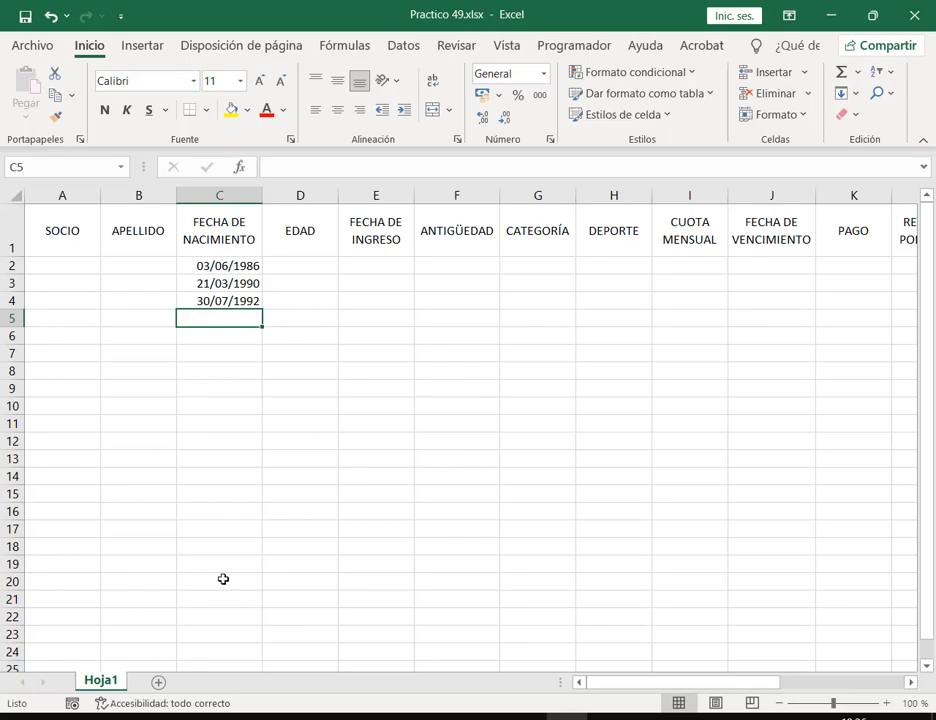
# Check the instruction about completing the member data in the Practico Nº 49 PDF and return to the workbook
pyautogui.click(199, 717)
pyautogui.moveTo(326, 375); pyautogui.dragTo(371, 378)
pyautogui.click(662, 389)
pyautogui.click(831, 12)
# Enter the birth dates of the fourth and fifth members in cells C5 and C6
pyautogui.write('27/10/')
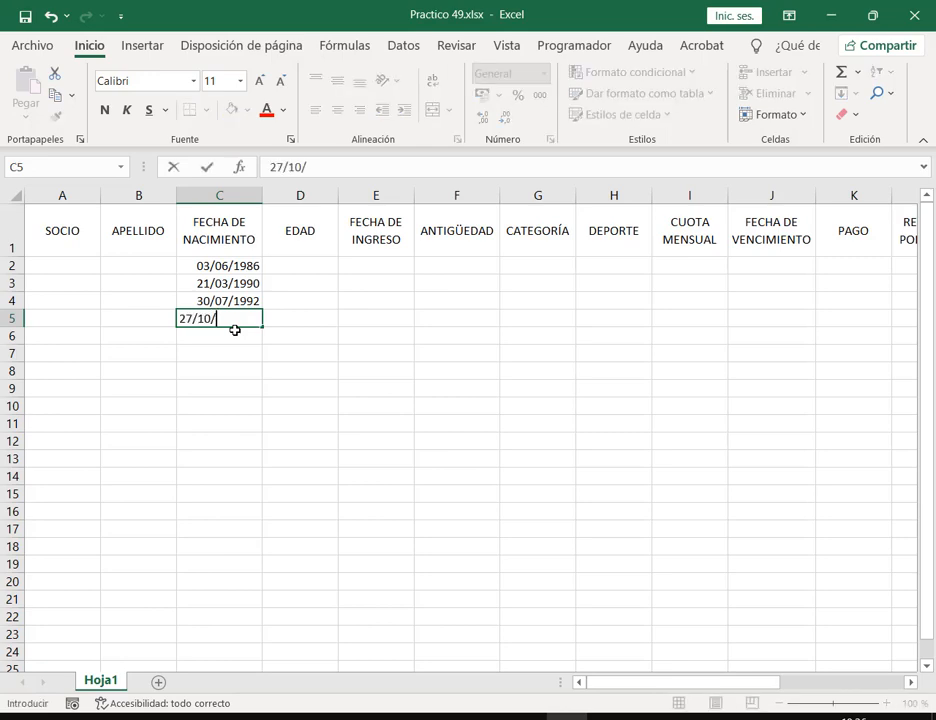
pyautogui.write('1983')
pyautogui.press('Return')
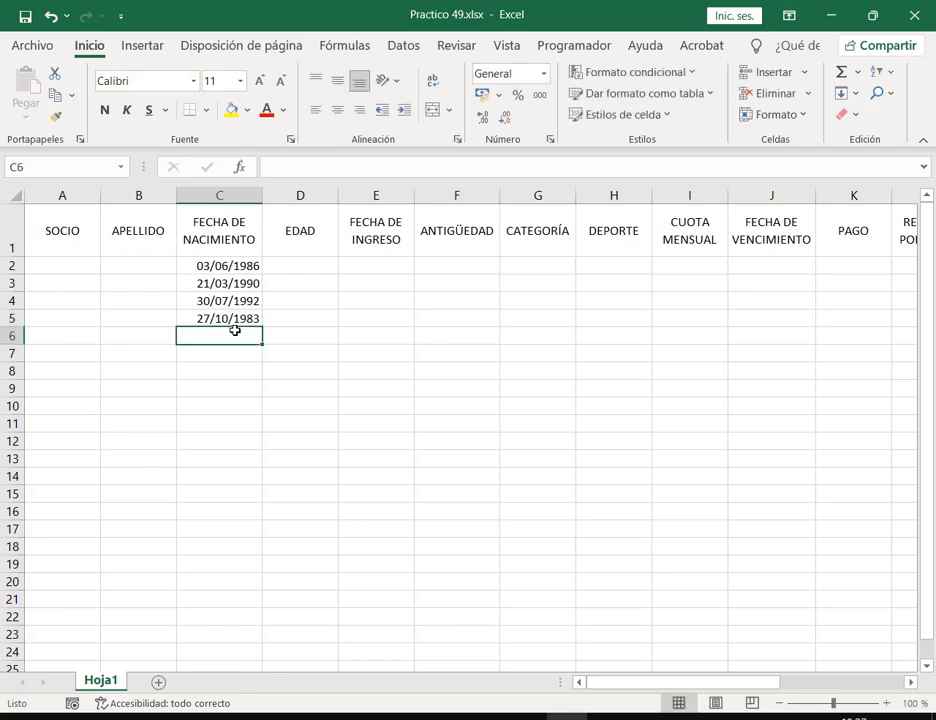
pyautogui.write('28/')
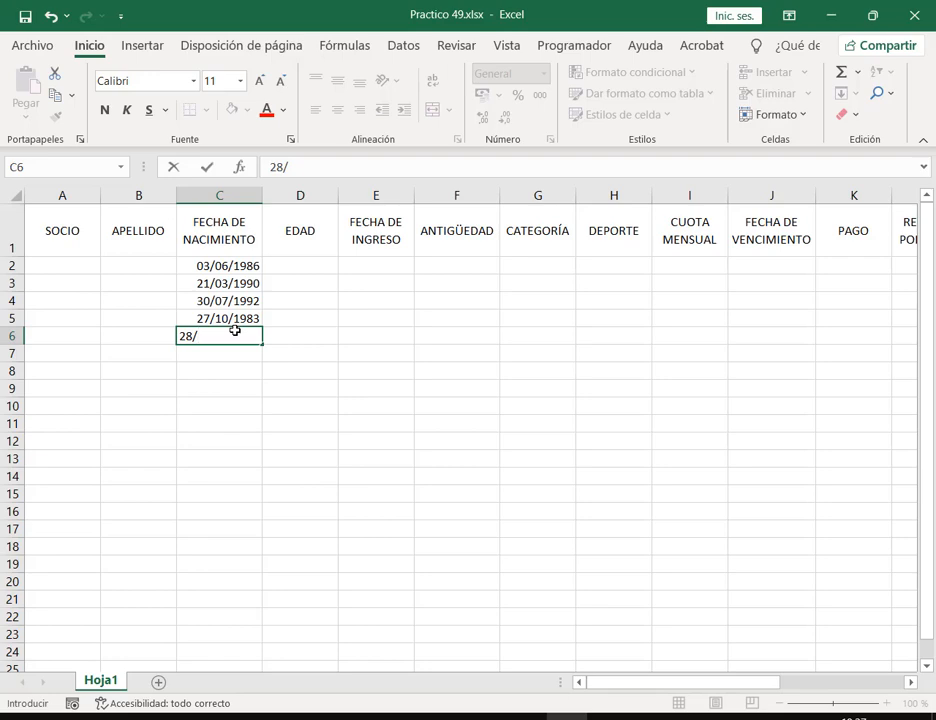
pyautogui.write('04/1991')
pyautogui.press('Return')
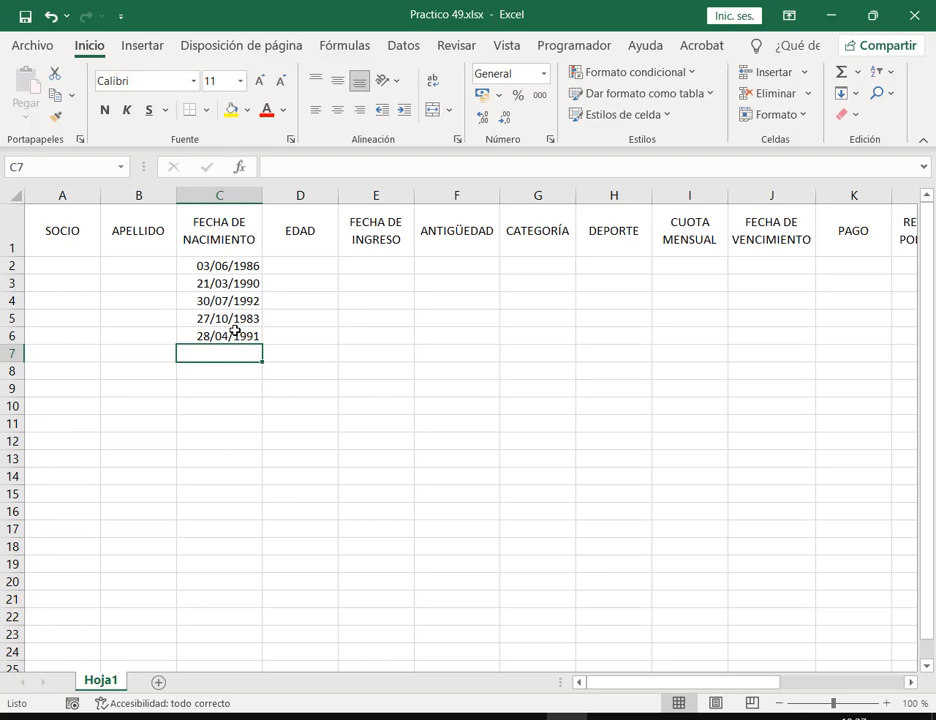
# Enter the birth dates of the sixth and seventh members in cells C7 and C8
pyautogui.write('13/')
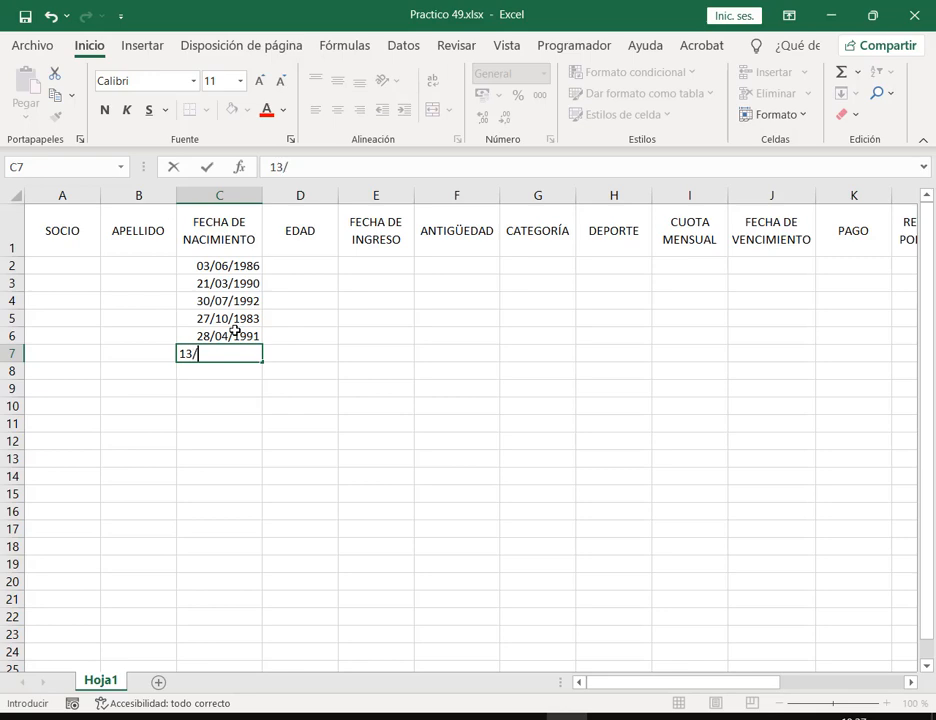
pyautogui.write('02/1985')
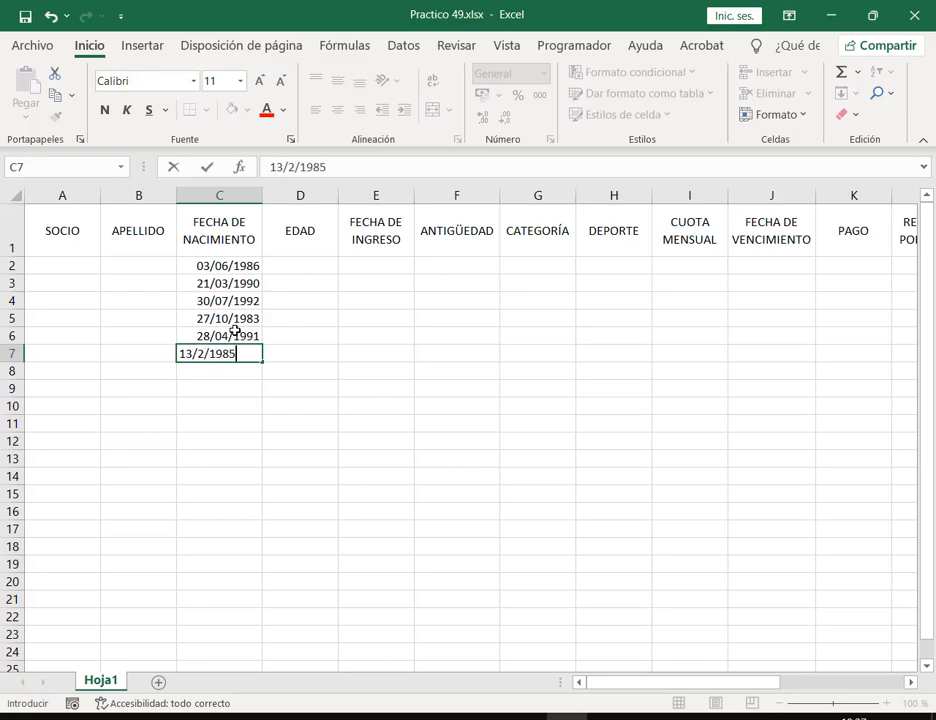
pyautogui.press('Return')
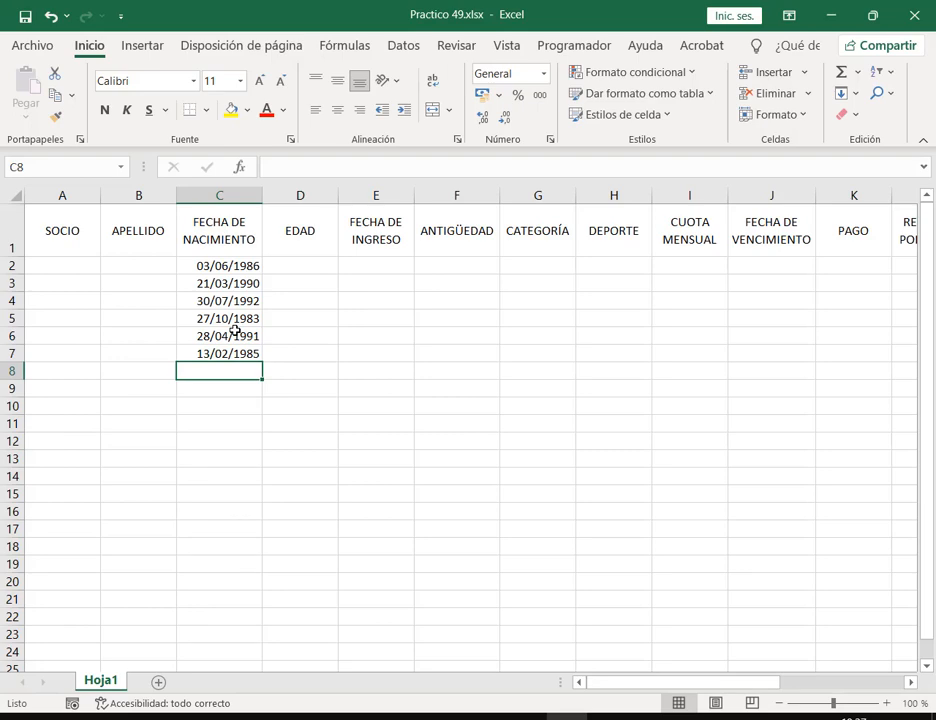
pyautogui.write('25/7/')
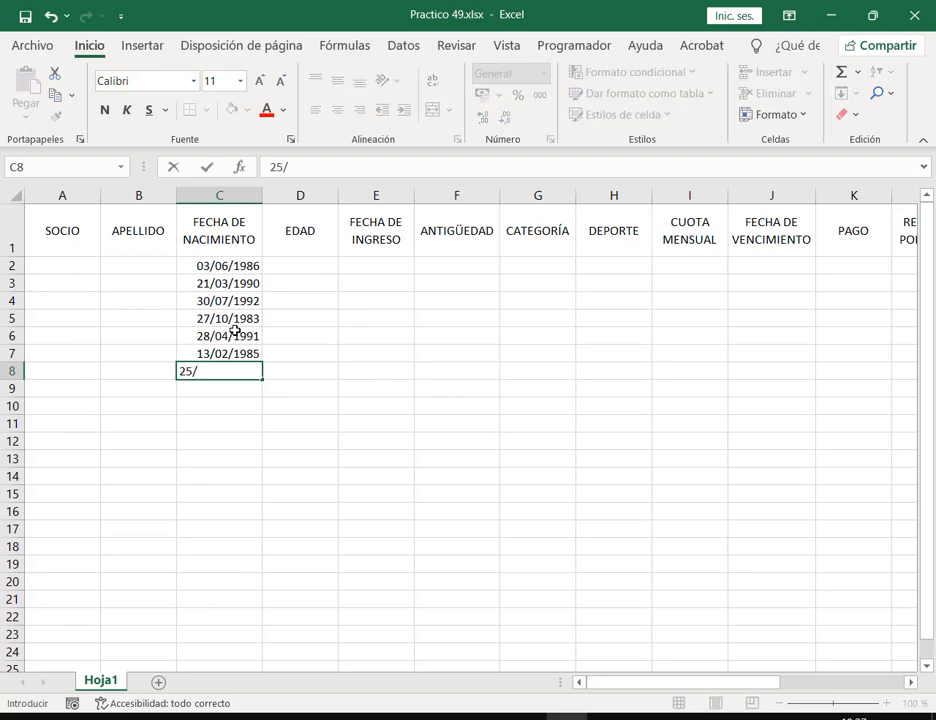
pyautogui.press('BackSpace')
pyautogui.press('BackSpace')
pyautogui.write('8/1989')
pyautogui.press('Return')
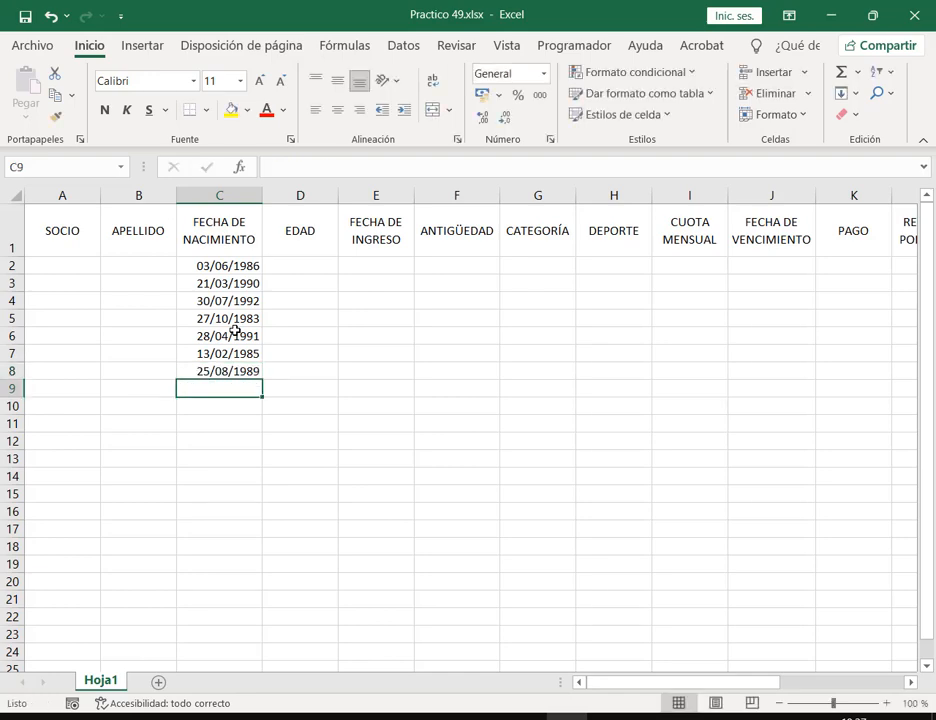
# Enter the birth dates of the eighth and ninth members in cells C9 and C10
pyautogui.write('6/')
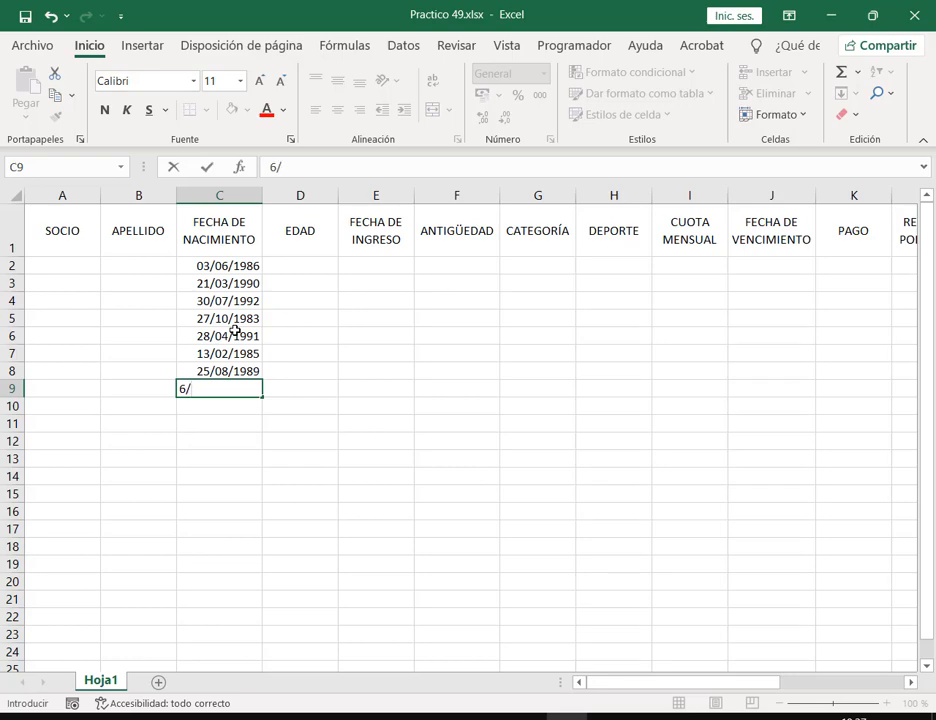
pyautogui.write('03/1988')
pyautogui.press('Return')
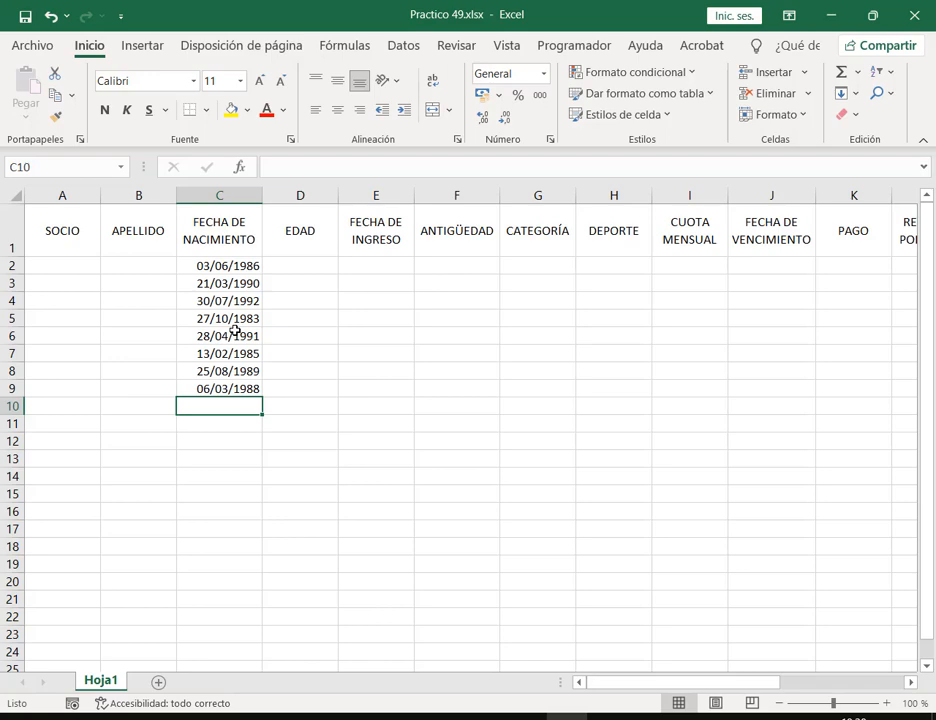
pyautogui.write('11/')
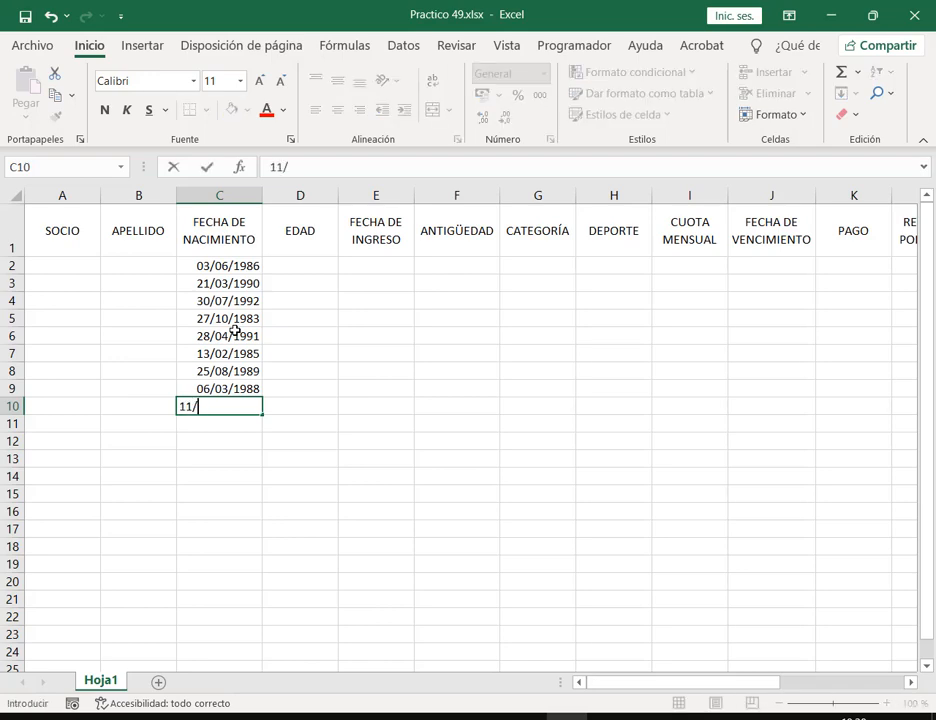
pyautogui.write('08/1993')
pyautogui.press('Return')
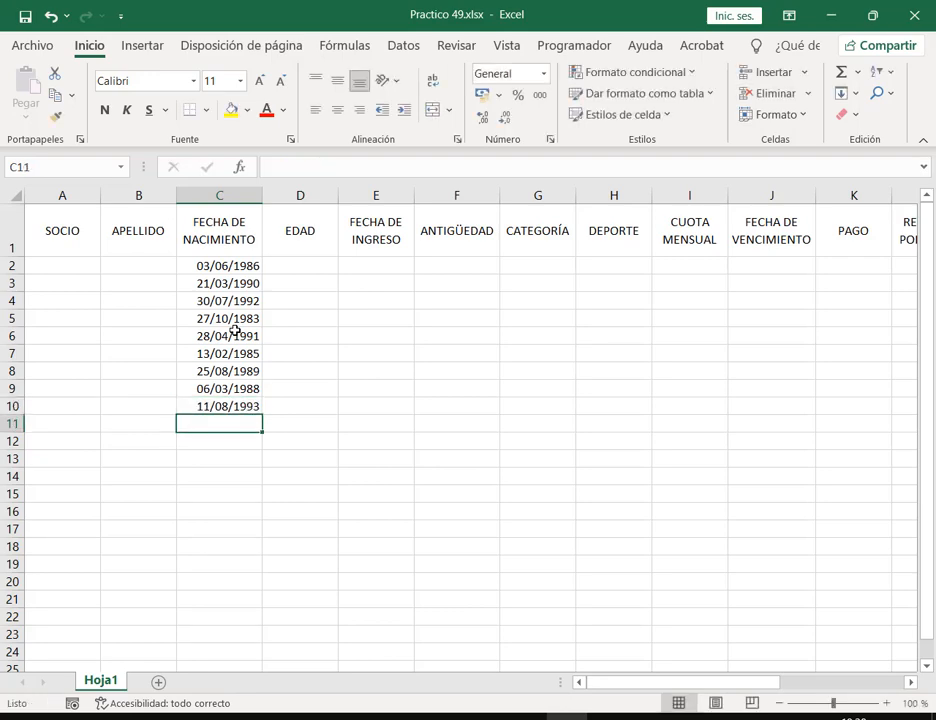
# Enter the tenth member's birth date in cell C11, reviewing the row 1 headings from SOCIO to TOTAL A PAGAR before completing it
pyautogui.write('23/5/')
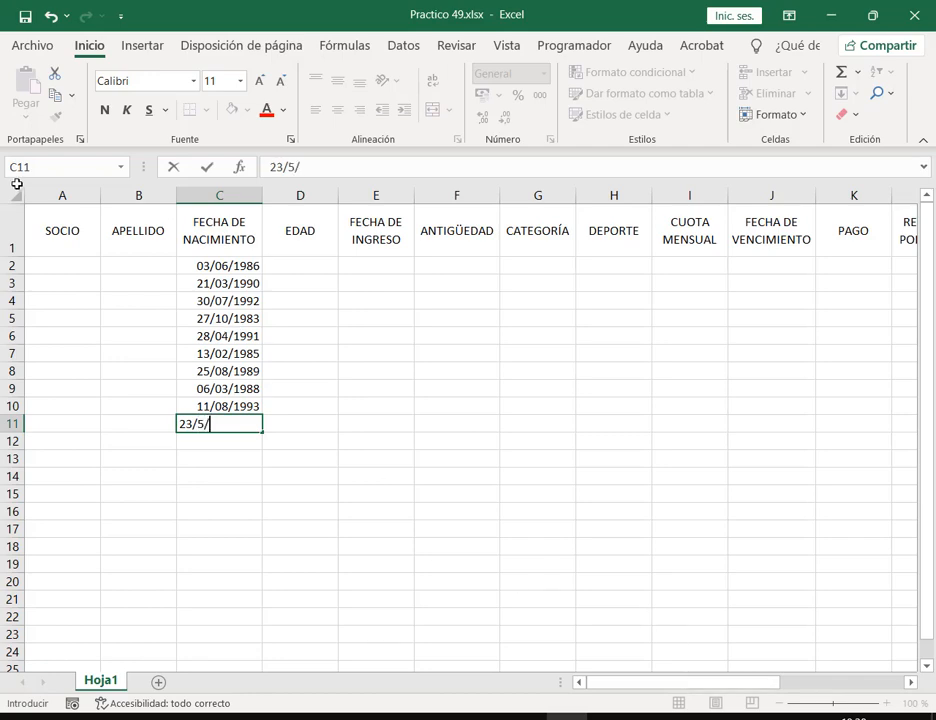
pyautogui.moveTo(40, 230); pyautogui.dragTo(840, 235)
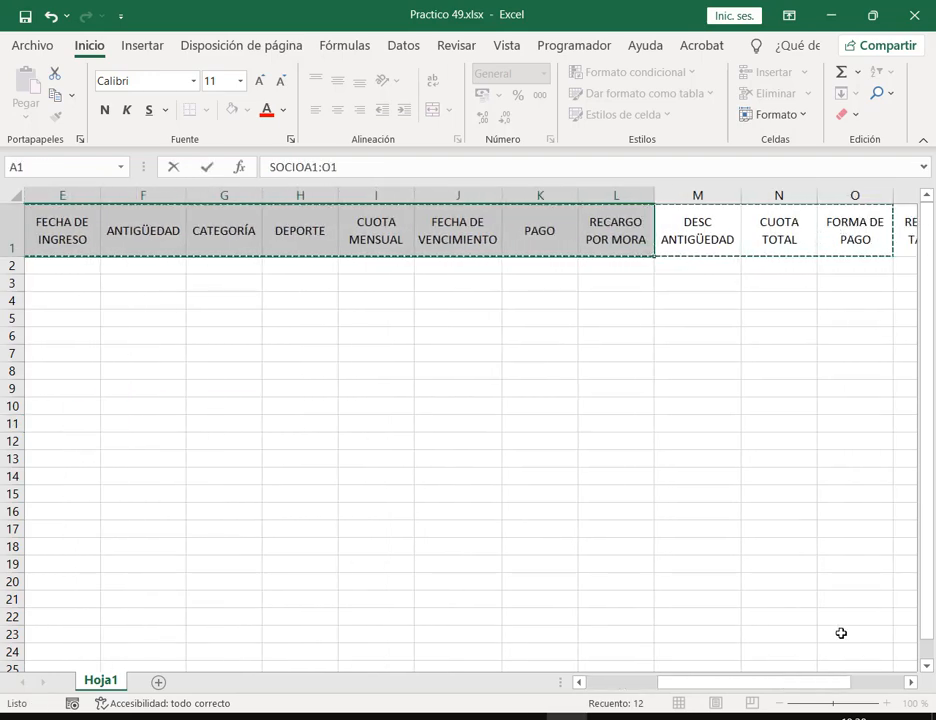
pyautogui.press('Escape')
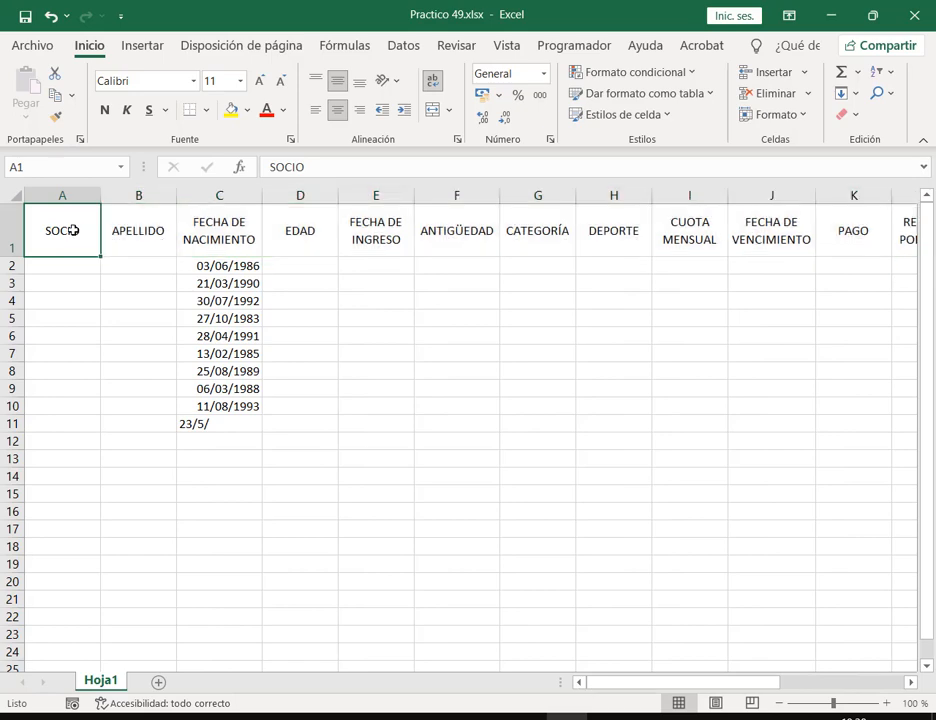
pyautogui.moveTo(73, 230); pyautogui.dragTo(764, 225)
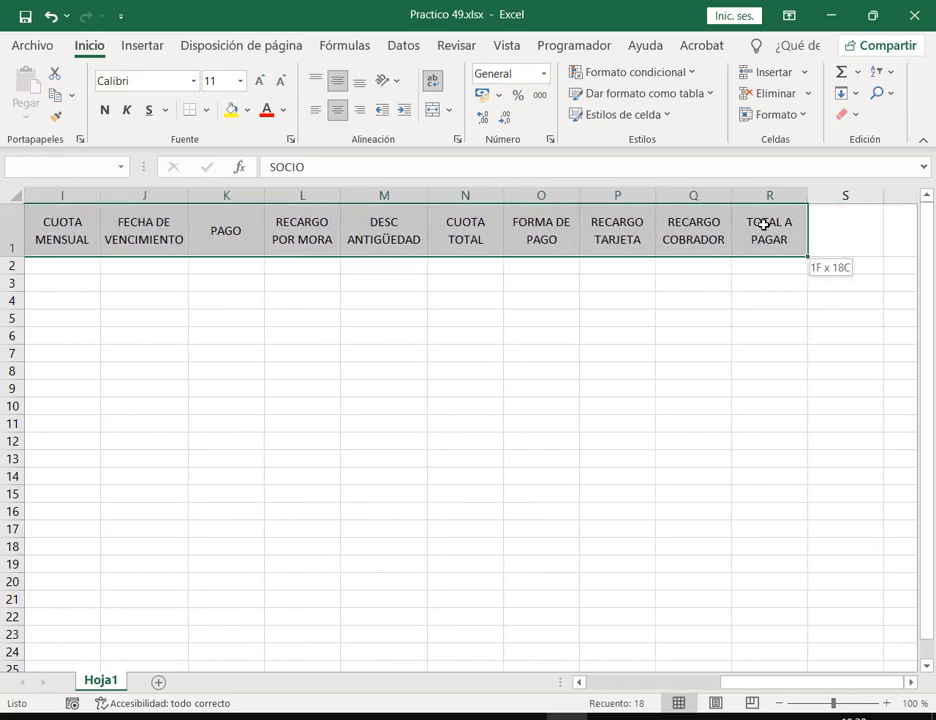
pyautogui.click(764, 225)
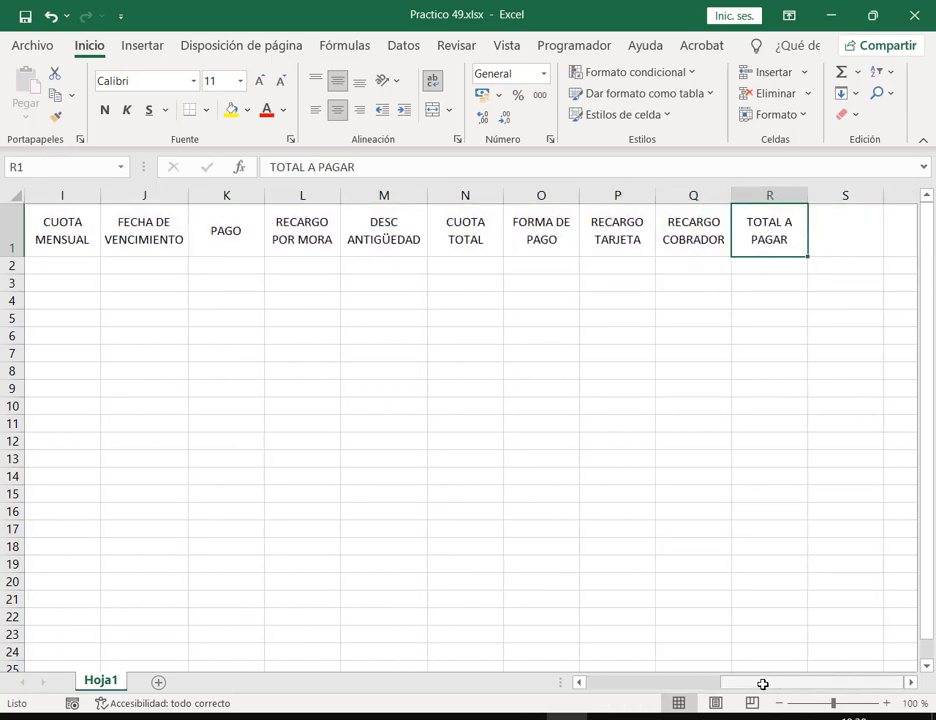
pyautogui.moveTo(763, 683); pyautogui.dragTo(630, 683)
pyautogui.doubleClick(210, 424)
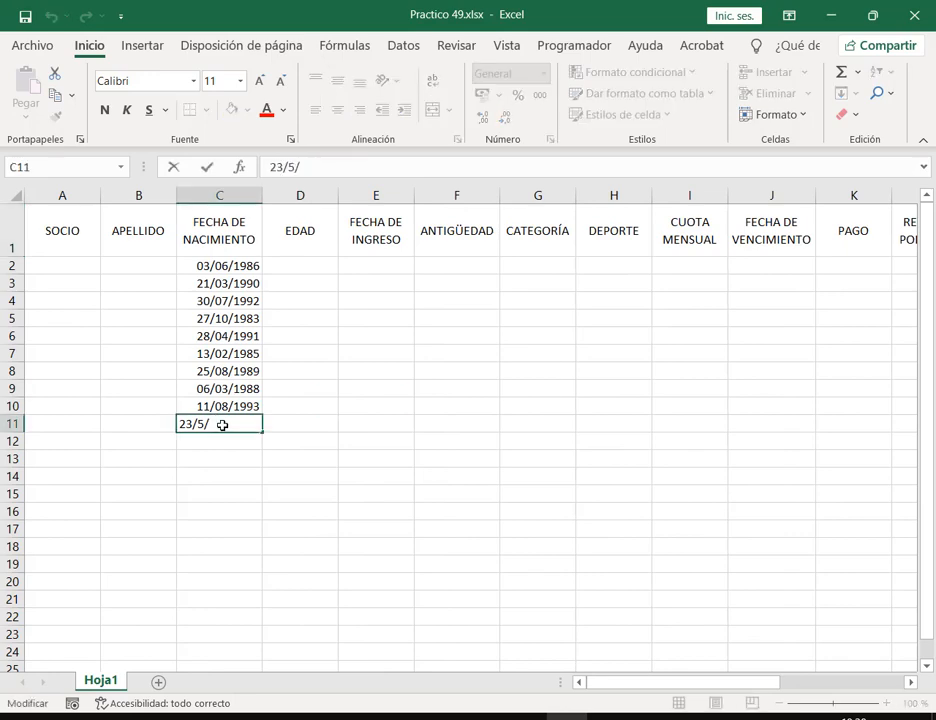
pyautogui.write('1990')
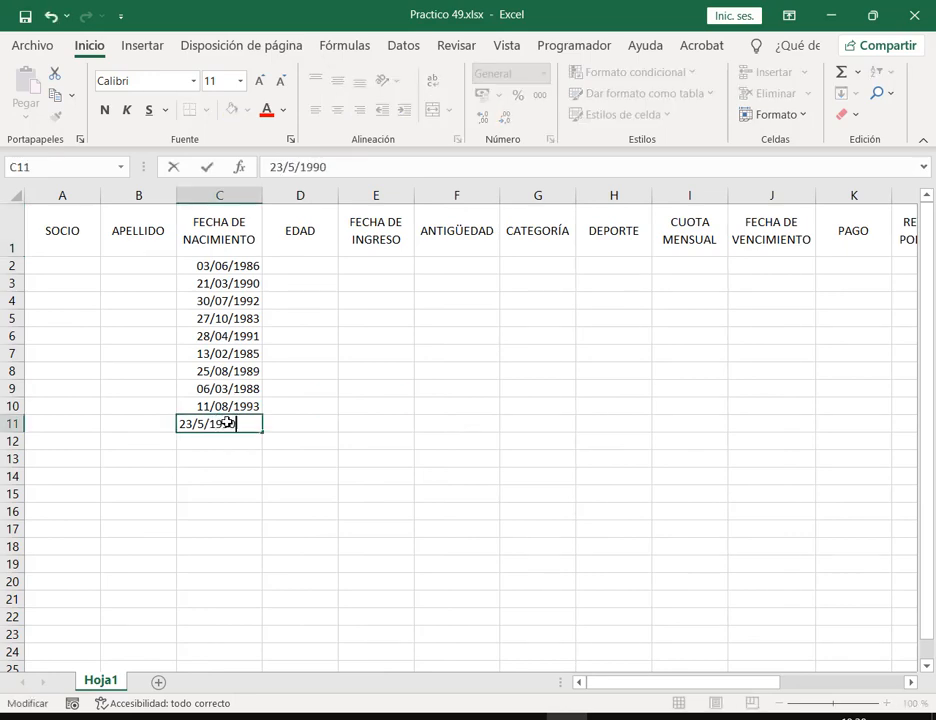
pyautogui.press('Return')
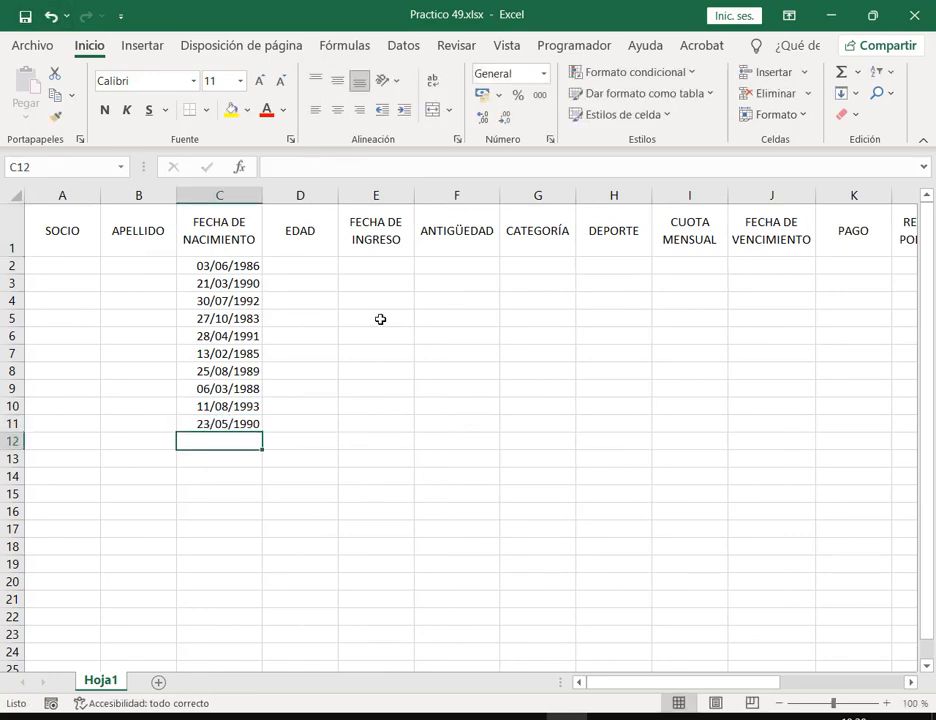
# Enter 11/05/2020 as the first member's FECHA DE INGRESO in cell E2
pyautogui.click(268, 262)
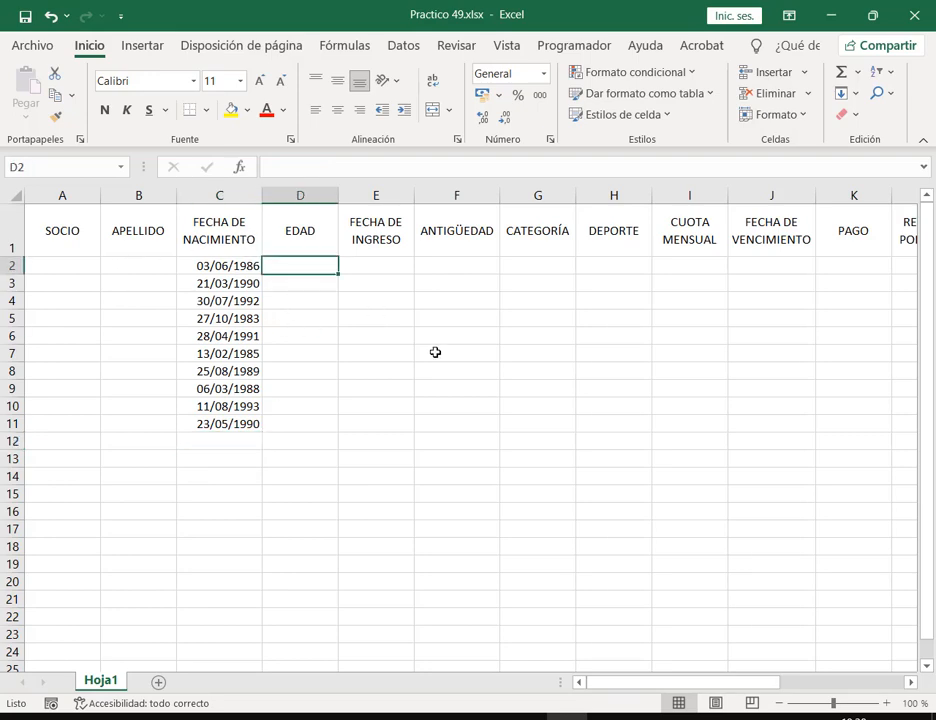
pyautogui.press('Tab')
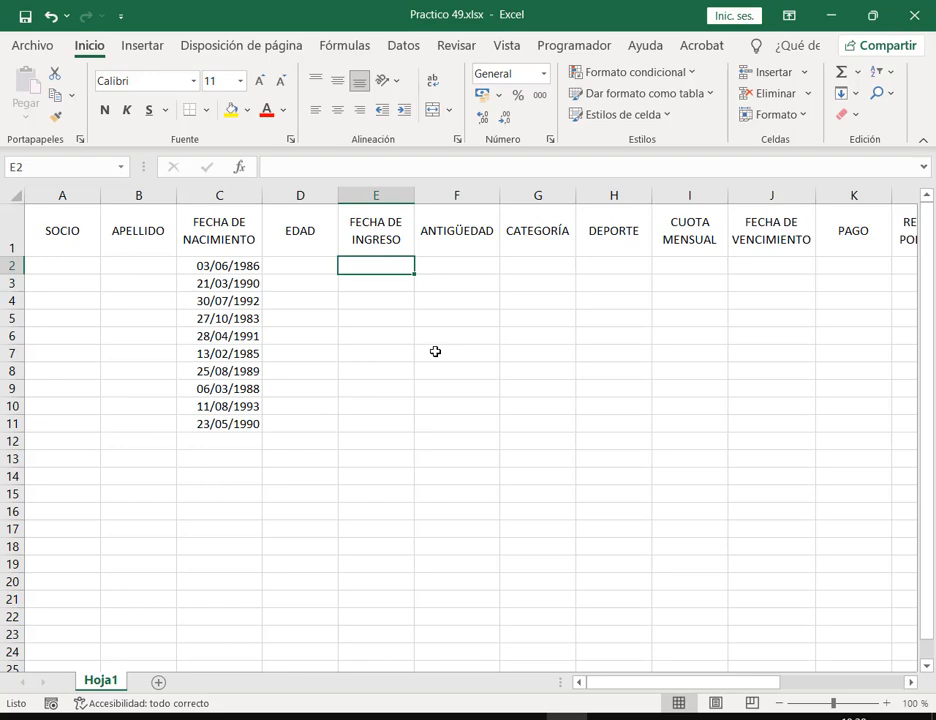
pyautogui.write('11/')
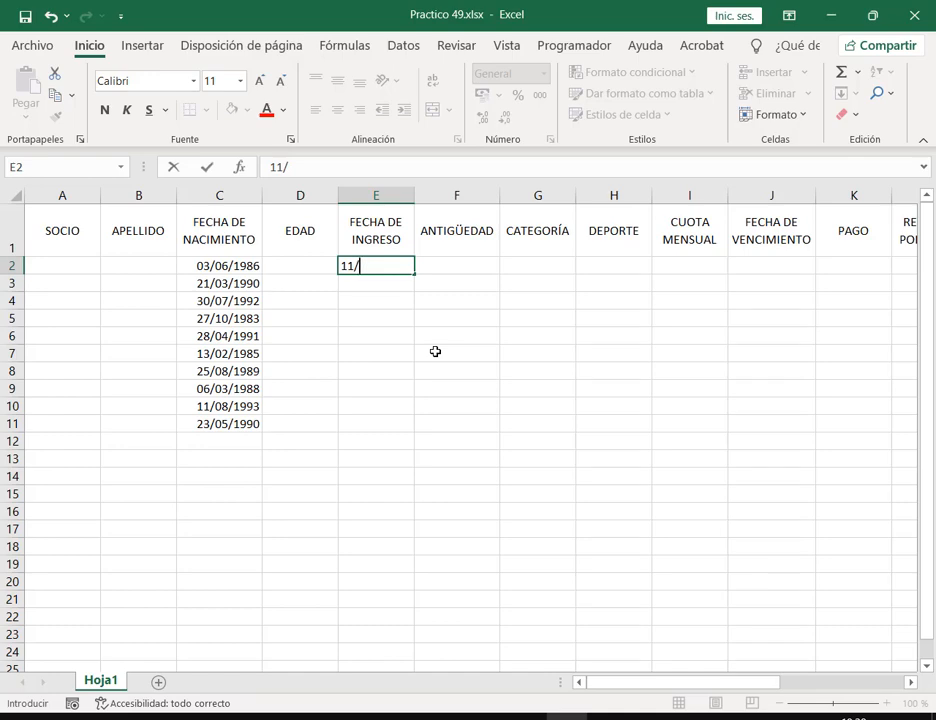
pyautogui.write('05/')
pyautogui.write('2020')
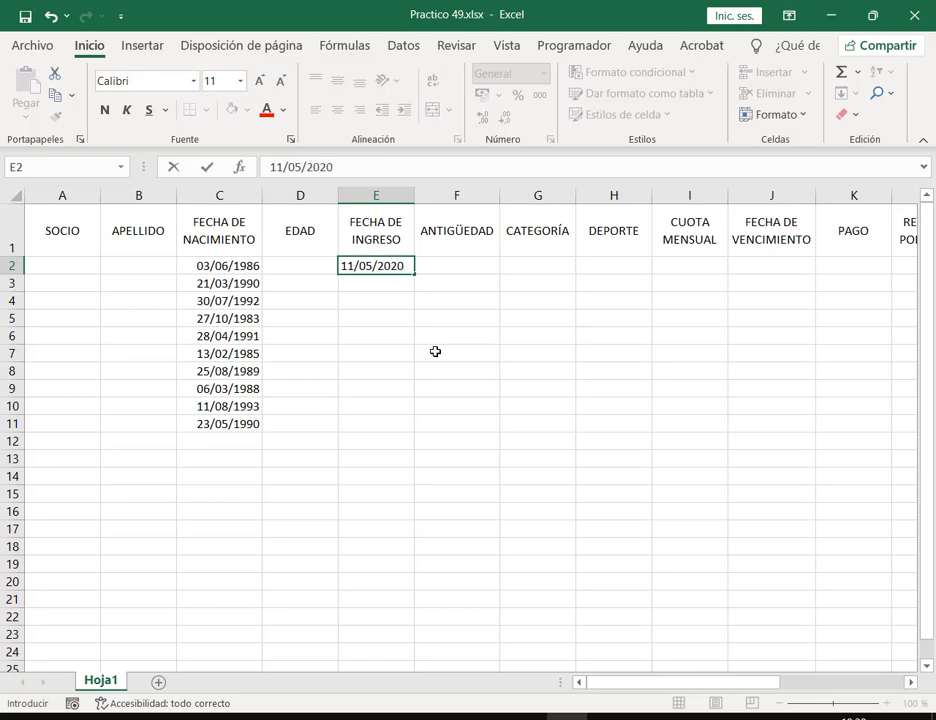
pyautogui.press('Return')
# Enter 3/8/2002 as the second member's FECHA DE INGRESO in cell E3
pyautogui.write('3')
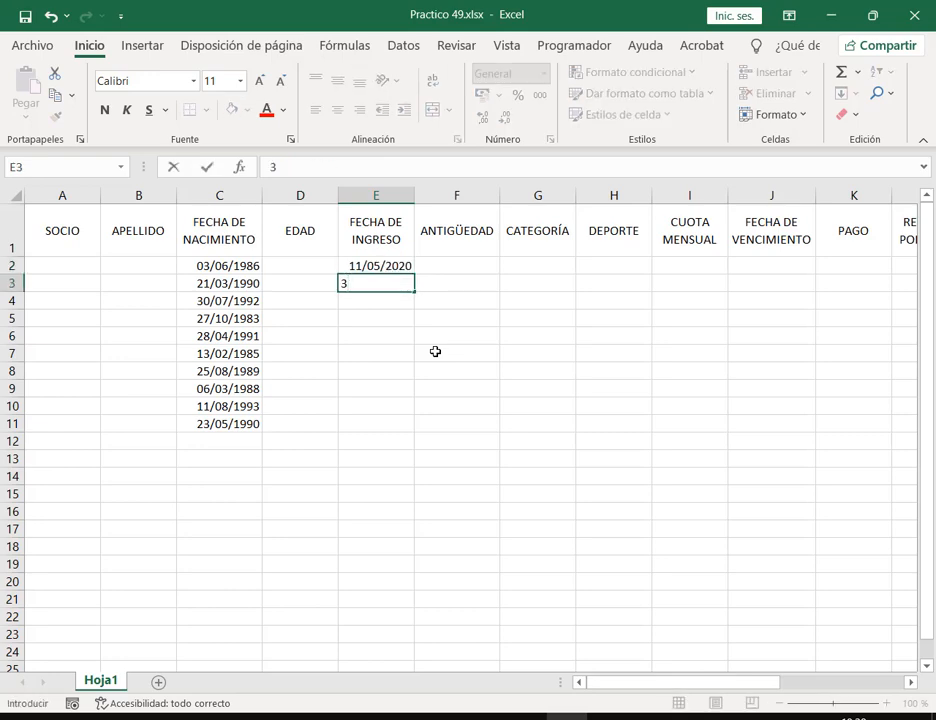
pyautogui.write('/8/199')
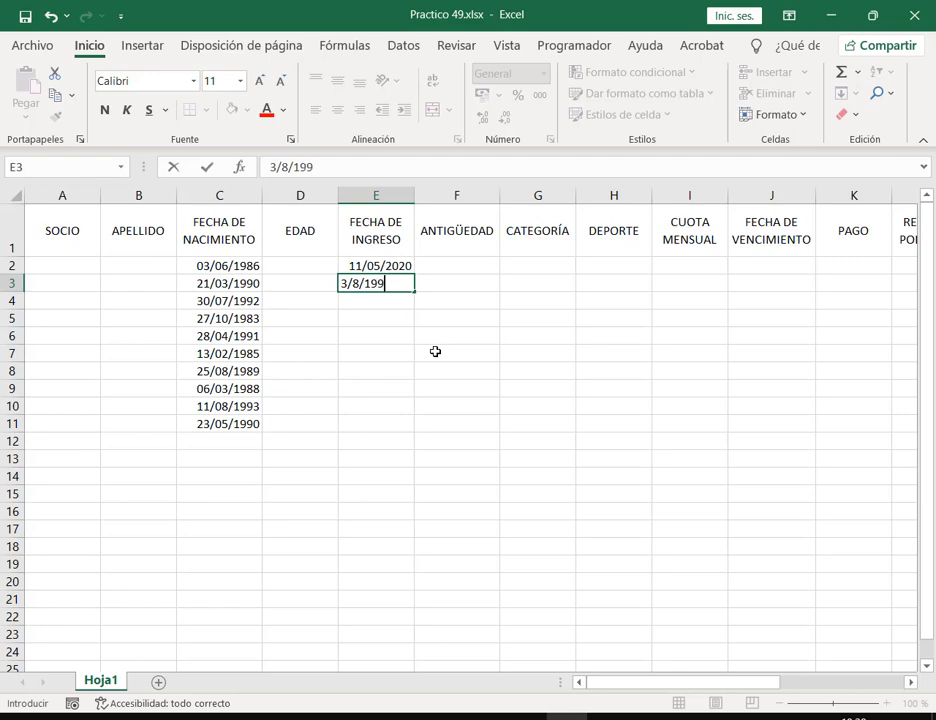
pyautogui.press('BackSpace')
pyautogui.press('BackSpace')
pyautogui.press('BackSpace')
pyautogui.write('2002')
pyautogui.press('Return')
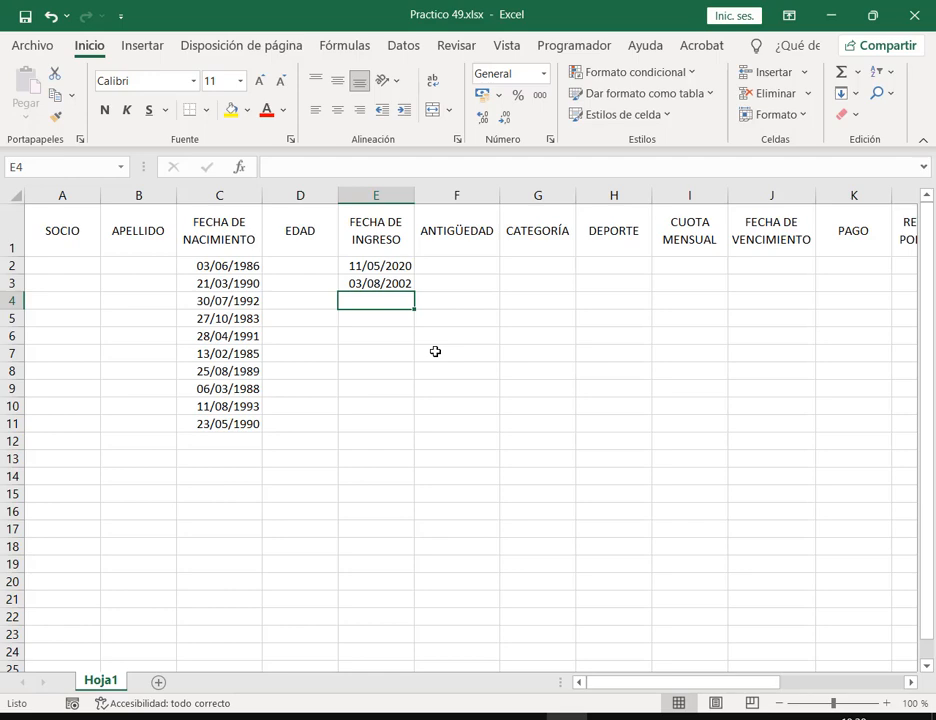
# Change the year of the entry date in cell E3 to 2012
pyautogui.press('Up')
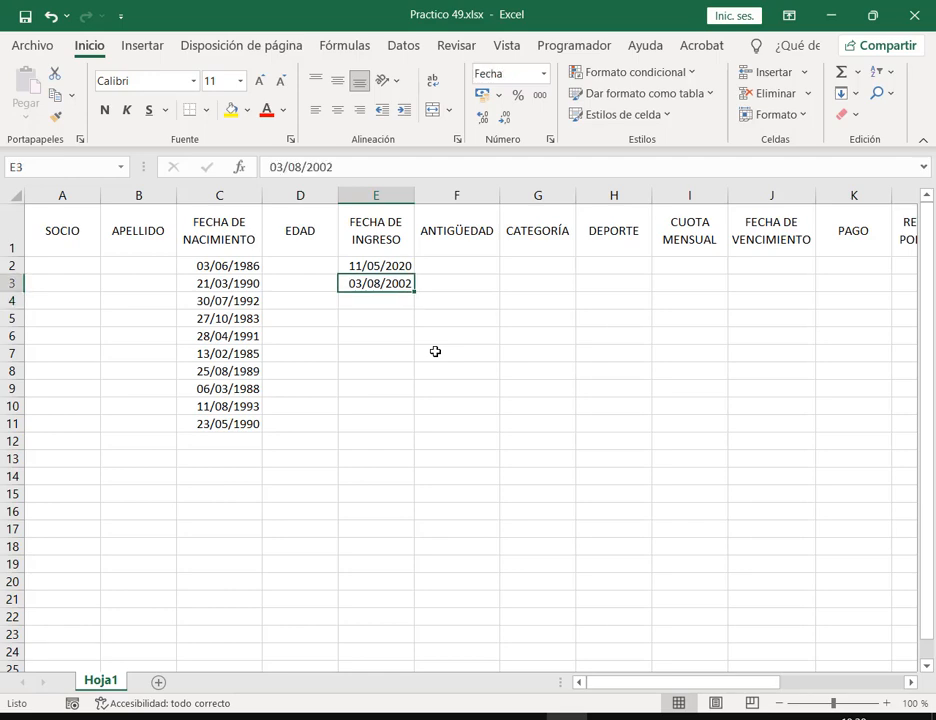
pyautogui.press('F2')
pyautogui.press('BackSpace')
pyautogui.press('BackSpace')
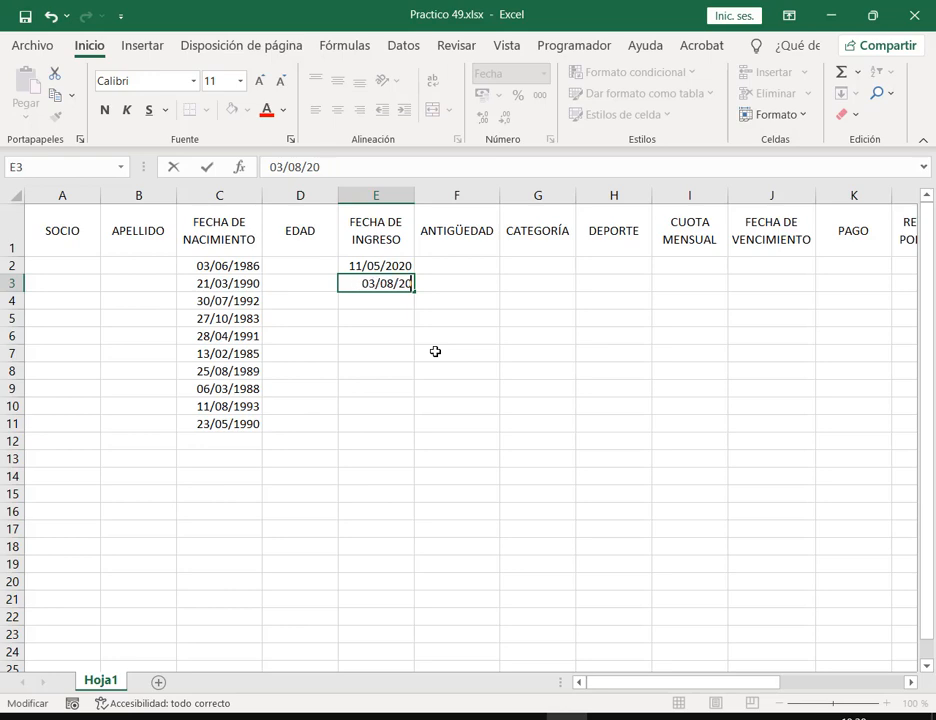
pyautogui.write('12')
pyautogui.press('Return')
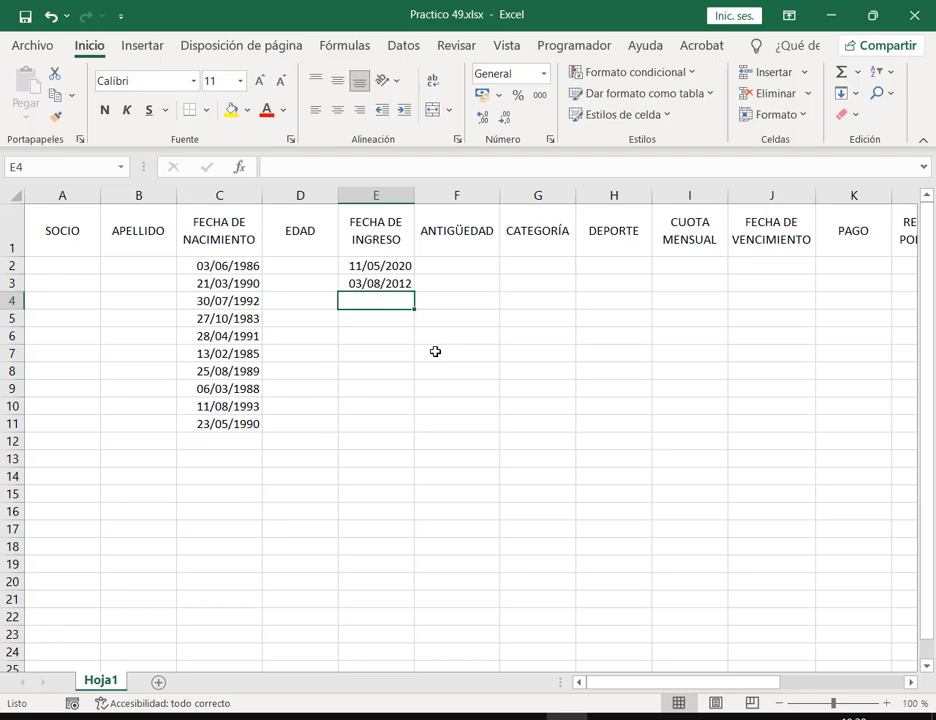
# Enter 5/10/2001 as the third member's FECHA DE INGRESO in cell E4
pyautogui.write('5/6')
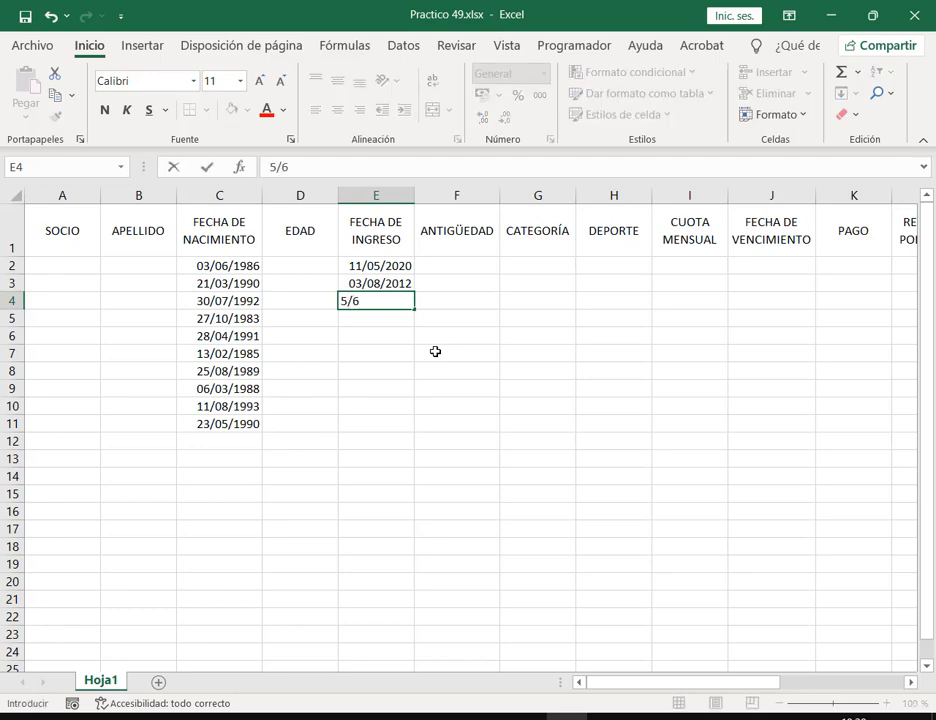
pyautogui.press('BackSpace')
pyautogui.write('11')
pyautogui.press('BackSpace')
pyautogui.write('0/2001')
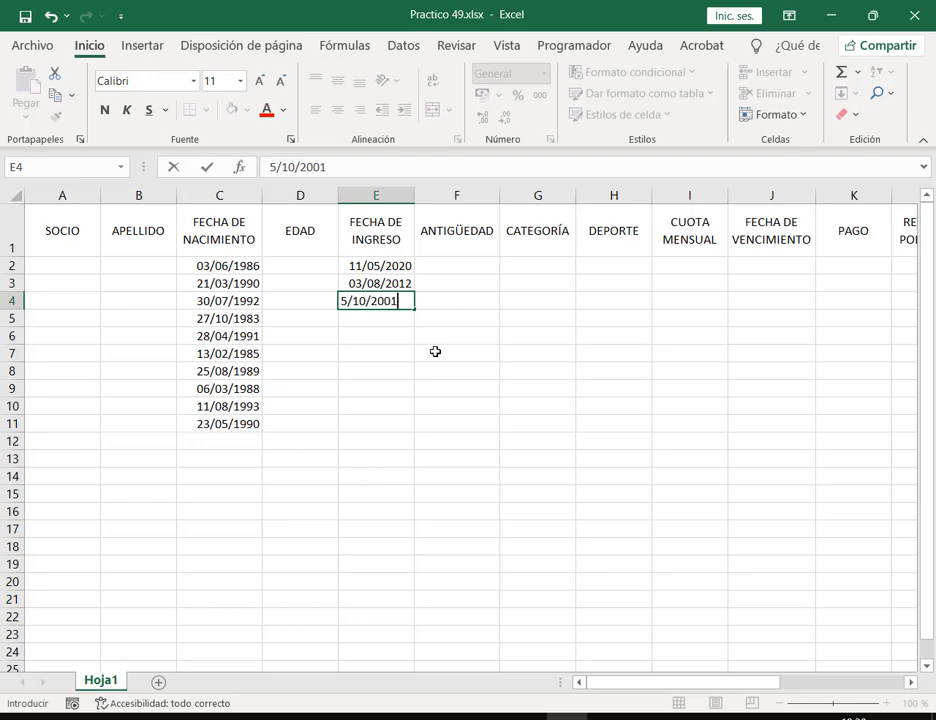
pyautogui.press('Return')
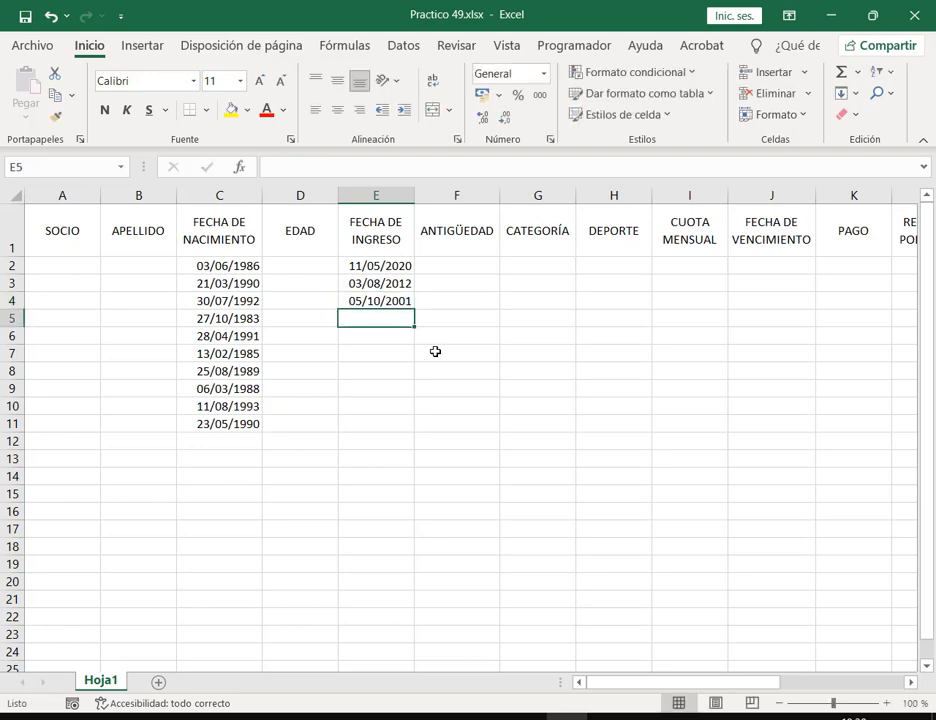
# Enter 12/3/2008 as the fourth member's FECHA DE INGRESO in cell E5
pyautogui.write('3')
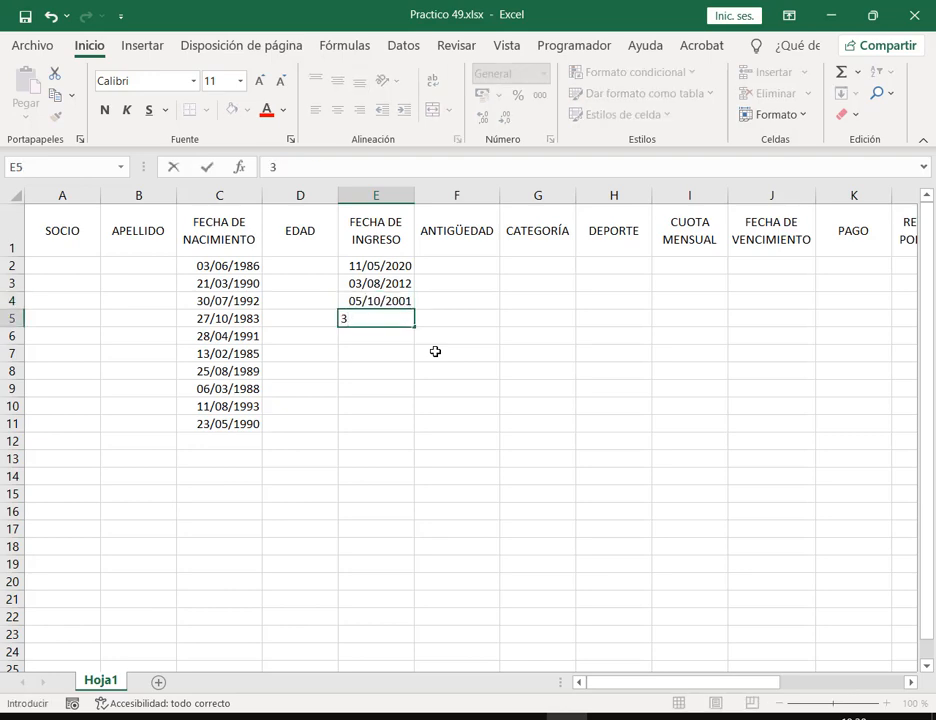
pyautogui.press('BackSpace')
pyautogui.write('12/3/1')
pyautogui.press('BackSpace')
pyautogui.write('2008')
pyautogui.press('Return')
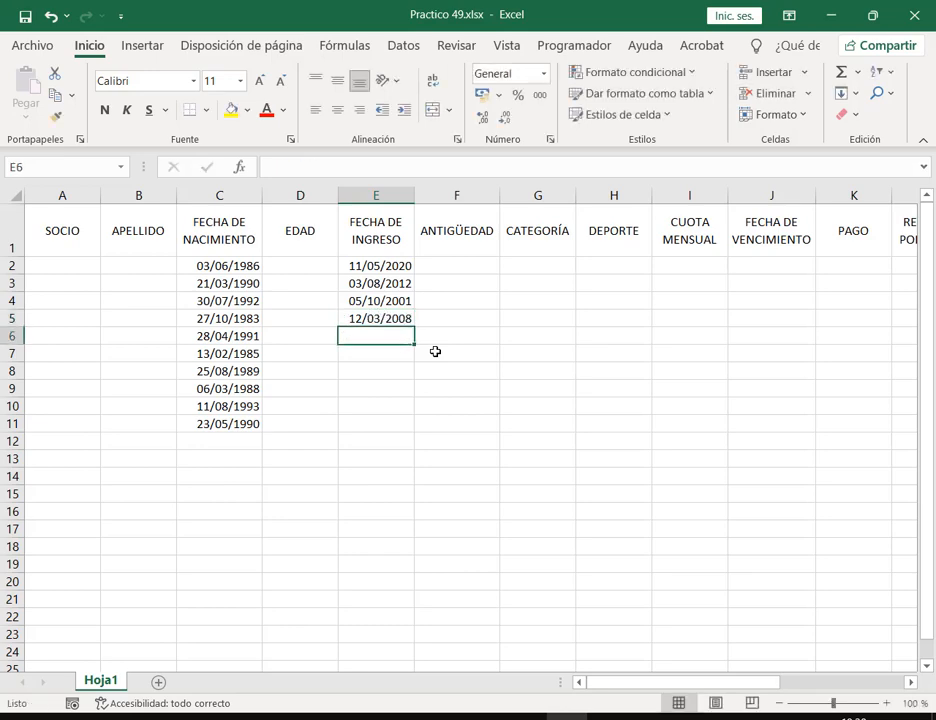
# Enter 3/7/2015 as the fifth member's FECHA DE INGRESO in cell E6
pyautogui.write('3/')
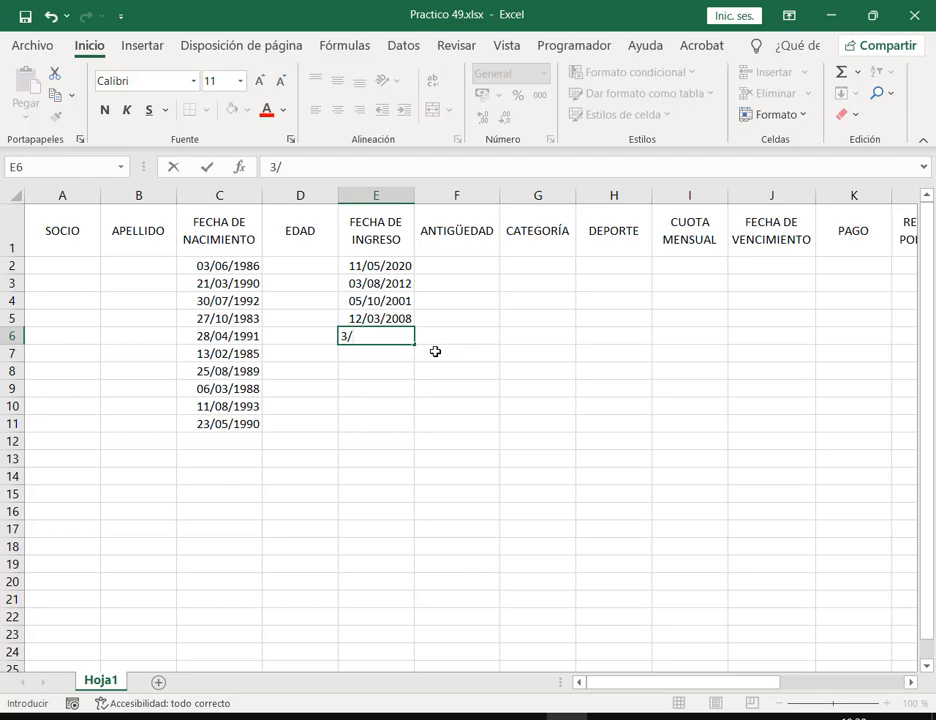
pyautogui.write('7/200')
pyautogui.press('BackSpace')
pyautogui.write('15')
pyautogui.press('Return')
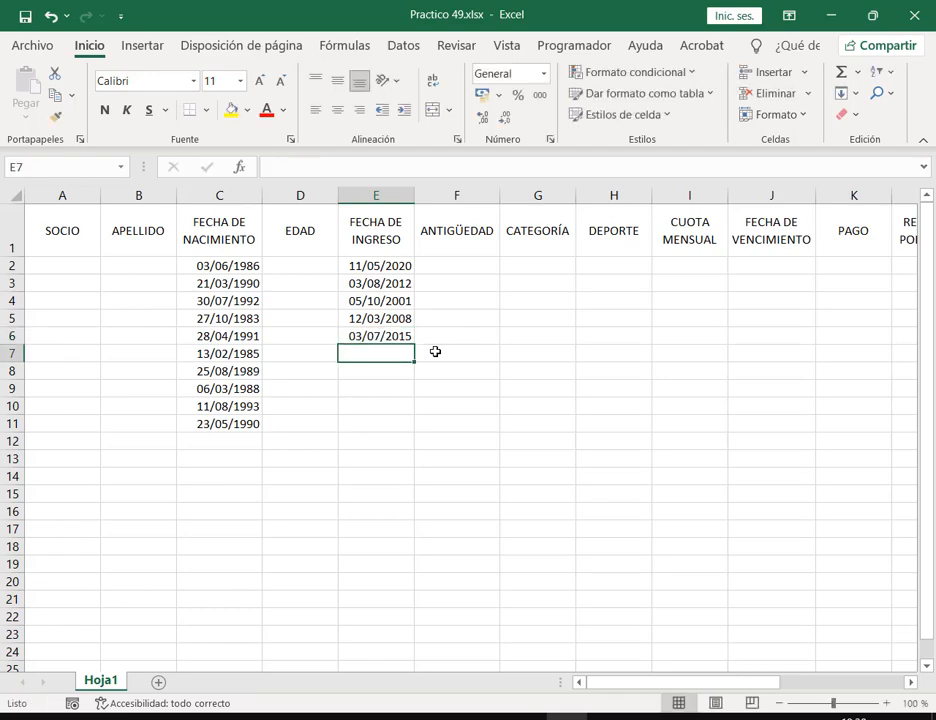
# Enter the sixth and seventh members' FECHA DE INGRESO: 11/4/2006 in cell E7 and 8/1/2013 in cell E8
pyautogui.write('11/')
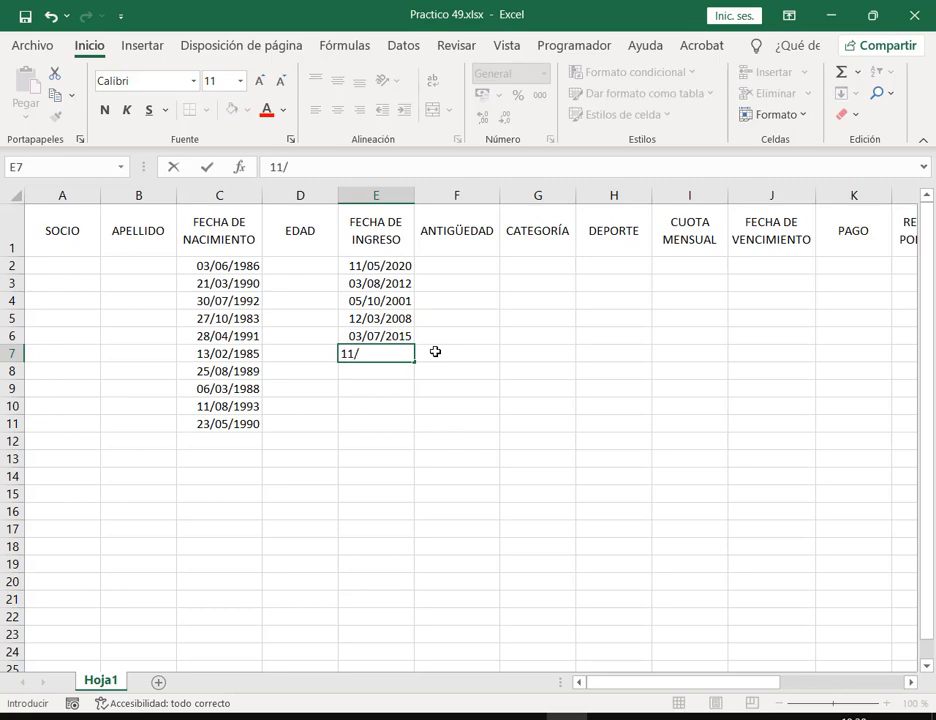
pyautogui.write('4/20')
pyautogui.write('06')
pyautogui.press('Return')
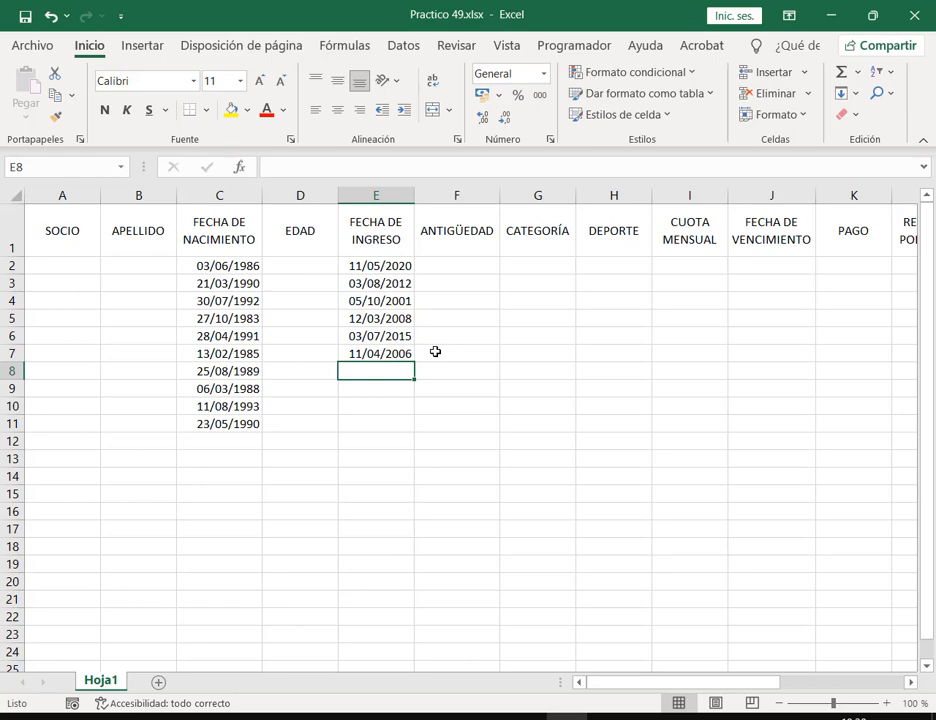
pyautogui.write('8')
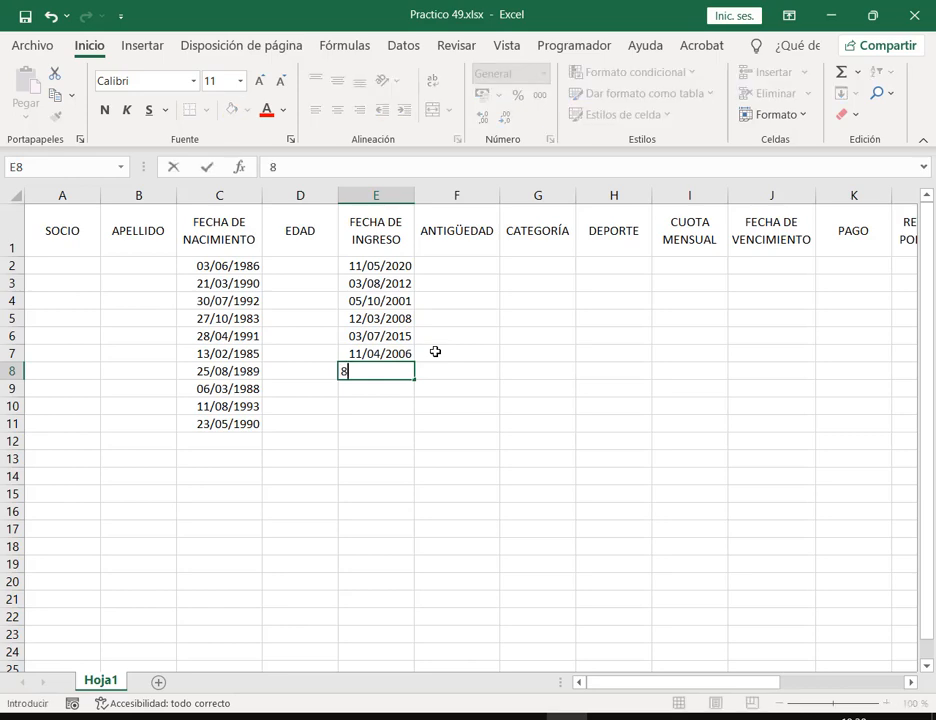
pyautogui.write('/1/20')
pyautogui.write('13')
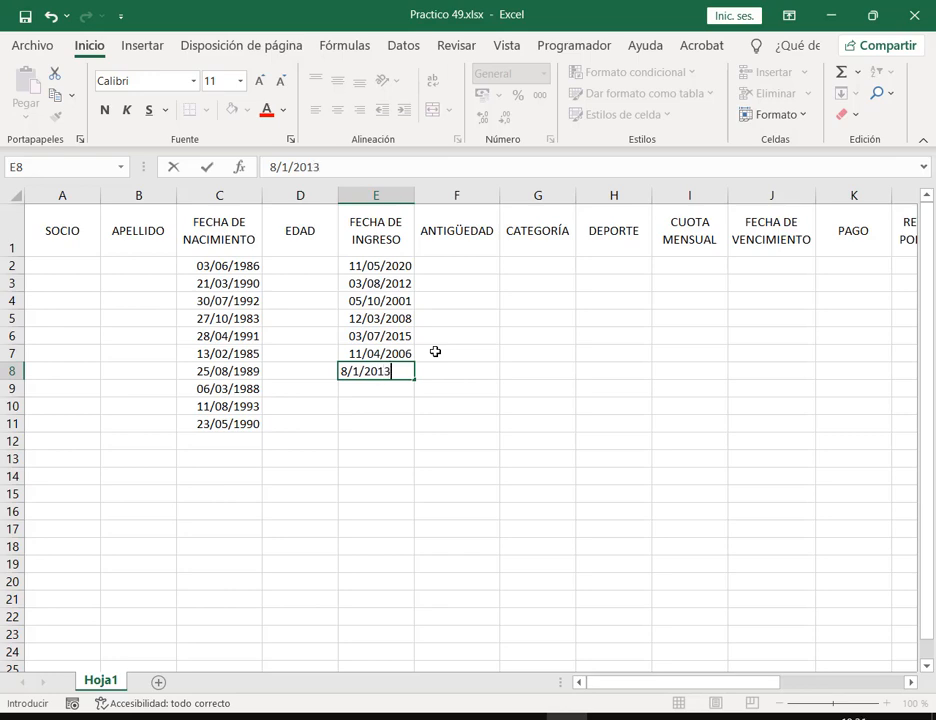
pyautogui.press('Return')
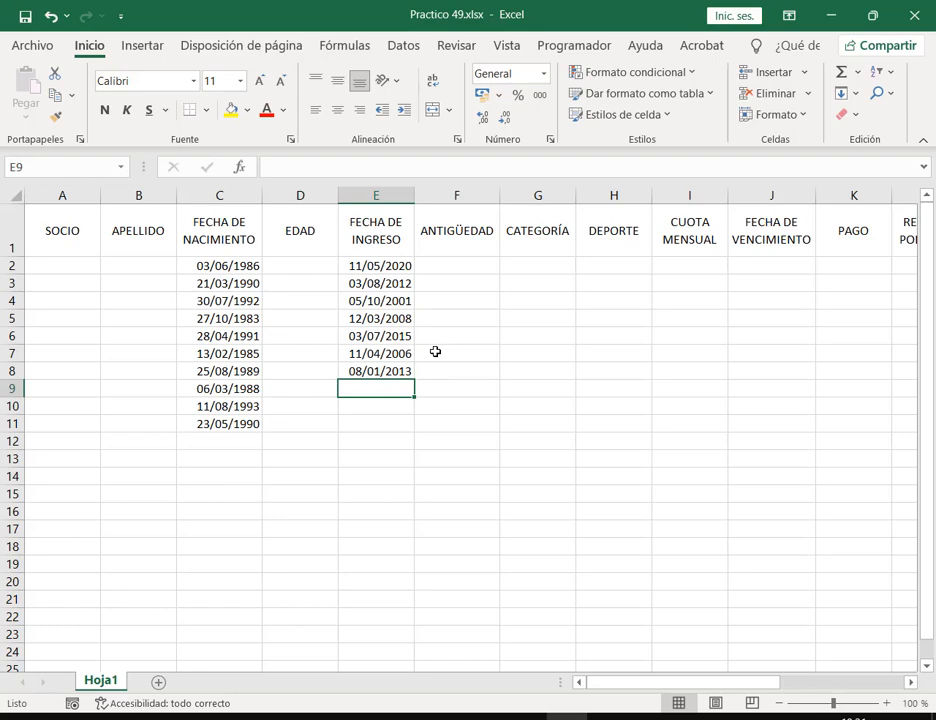
# Enter the eighth and ninth members' FECHA DE INGRESO: 15/02/2005 in cell E9 and 14/06/2021 in cell E10
pyautogui.write('15/')
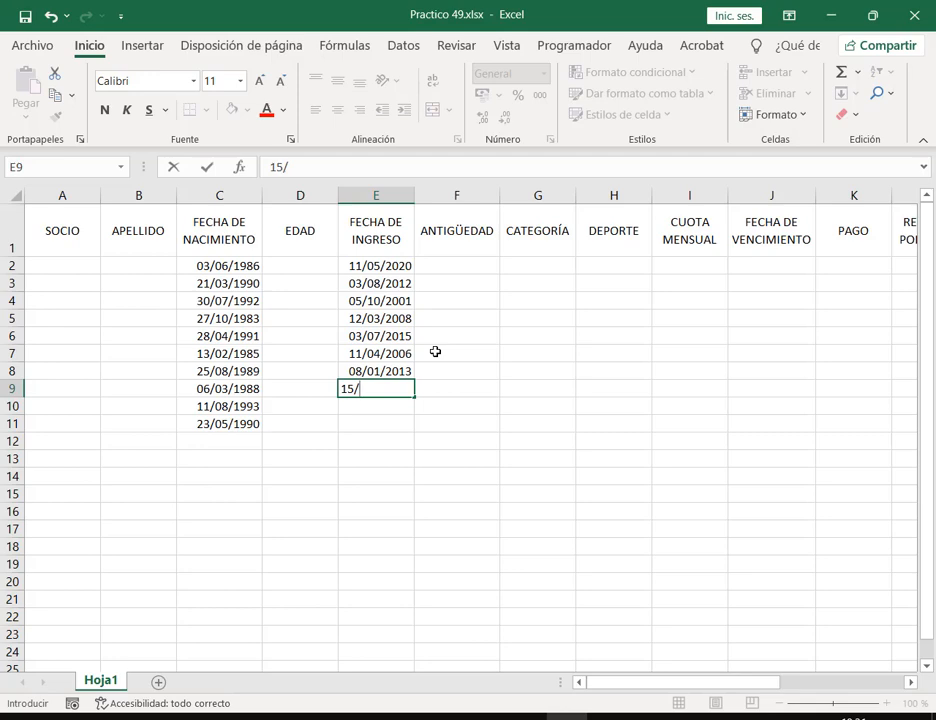
pyautogui.write('02/2005')
pyautogui.press('Return')
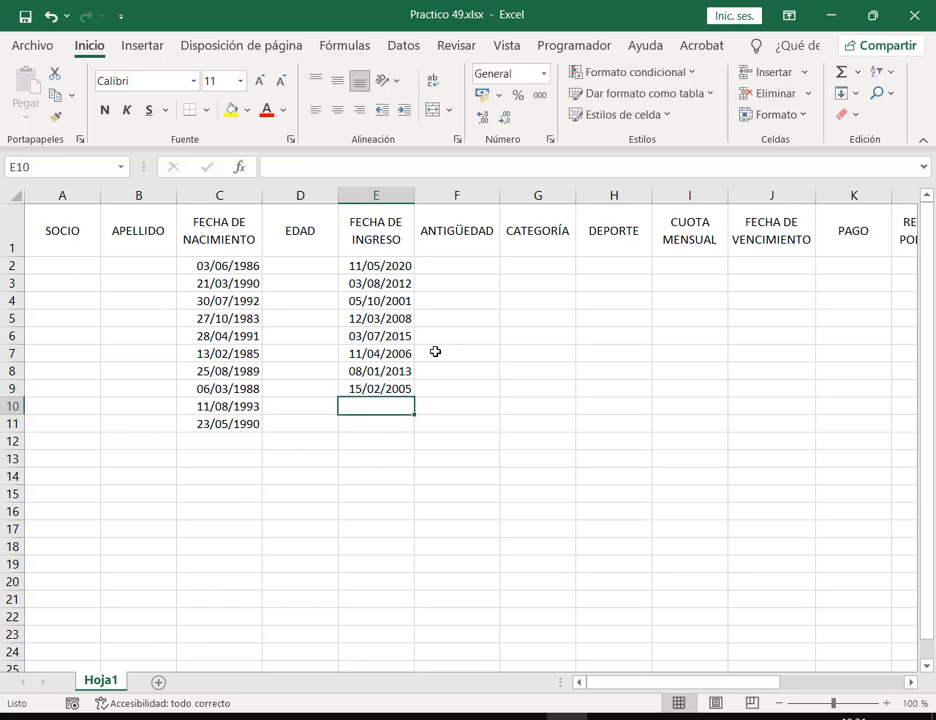
pyautogui.write('30')
pyautogui.press('BackSpace')
pyautogui.press('BackSpace')
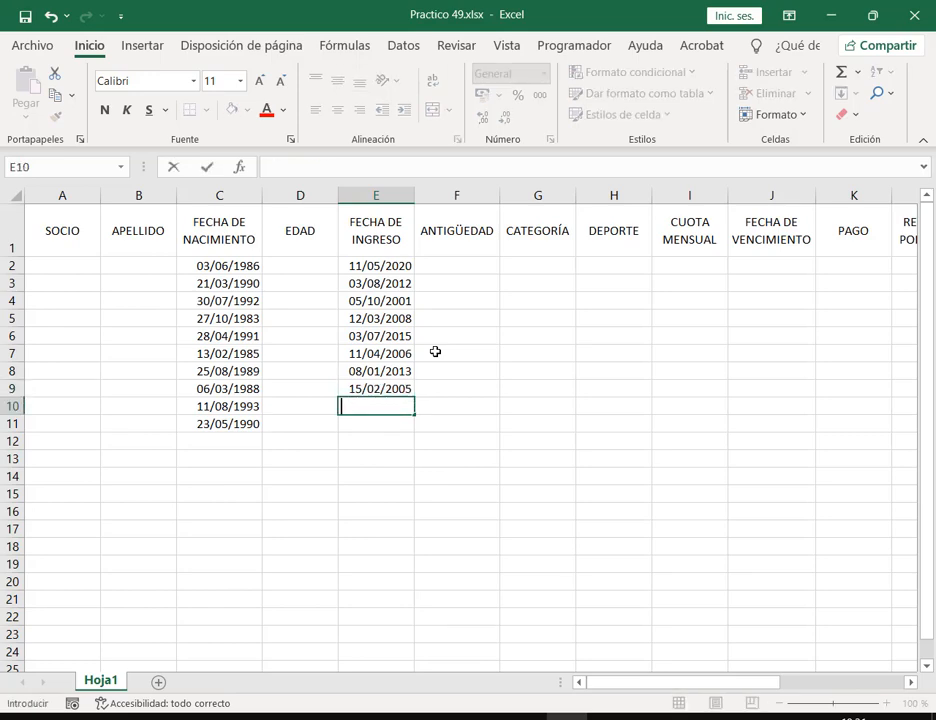
pyautogui.write('14/06/')
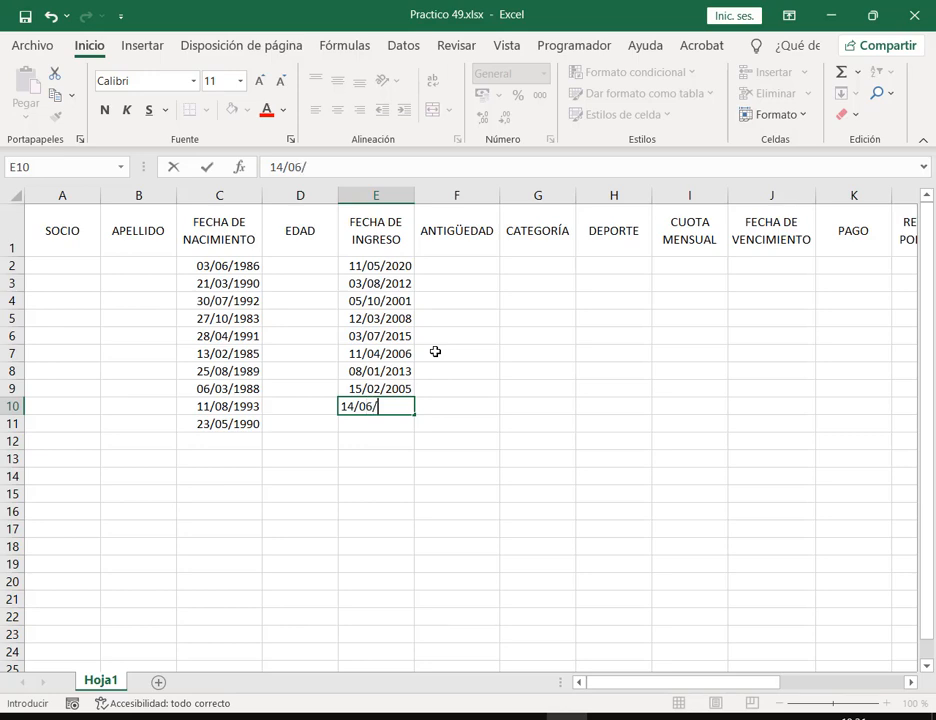
pyautogui.write('202')
pyautogui.write('1')
pyautogui.press('Return')
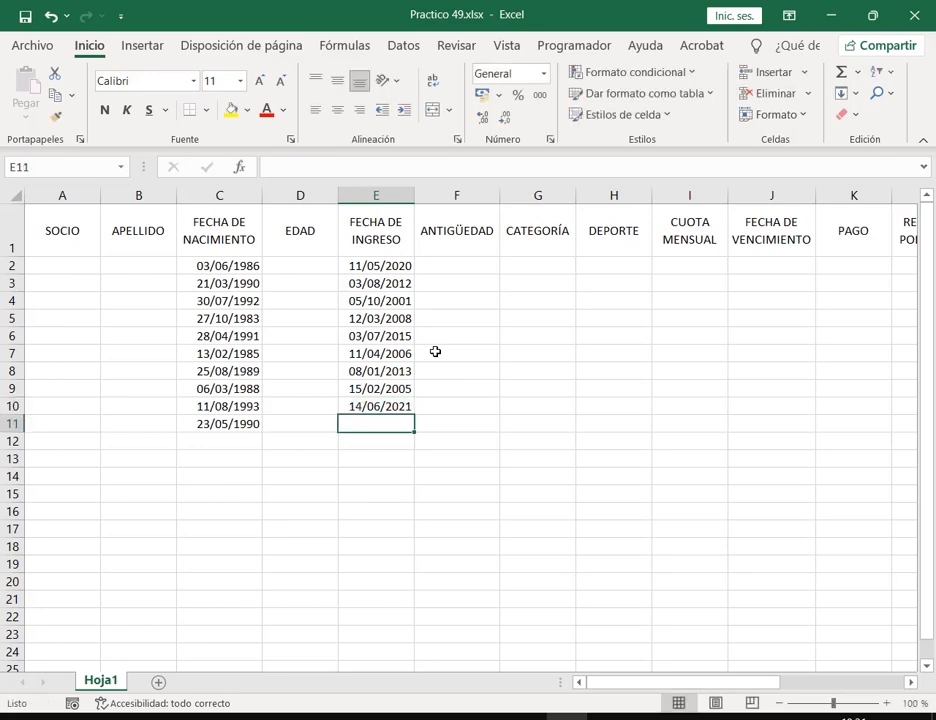
# Enter 18/7/2019 as the tenth member's FECHA DE INGRESO in cell E11
pyautogui.write('18/')
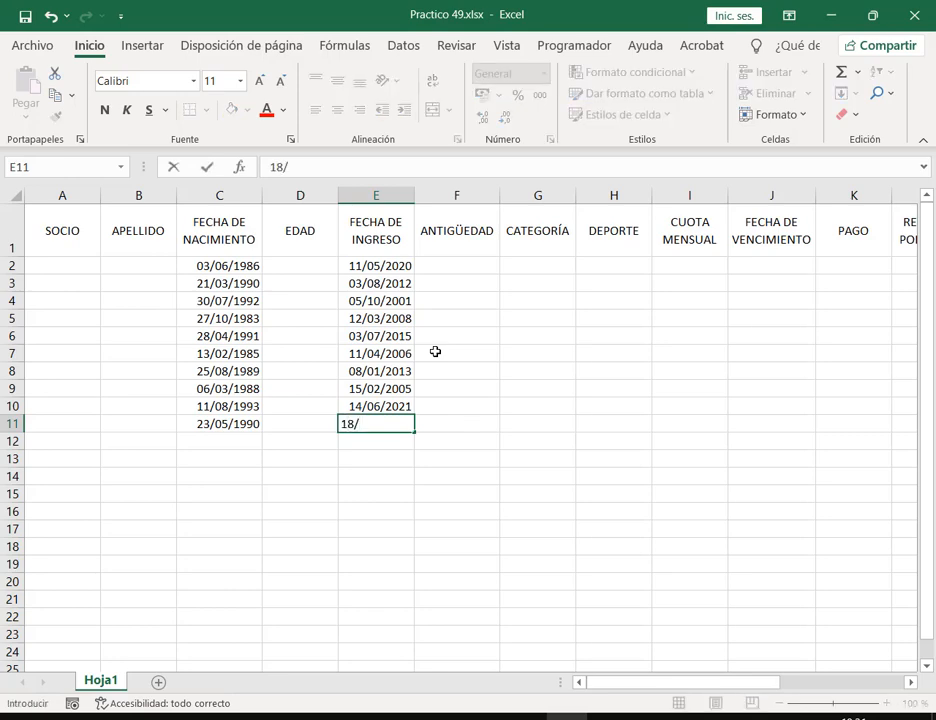
pyautogui.write('7/200')
pyautogui.press('BackSpace')
pyautogui.write('19')
pyautogui.press('Return')
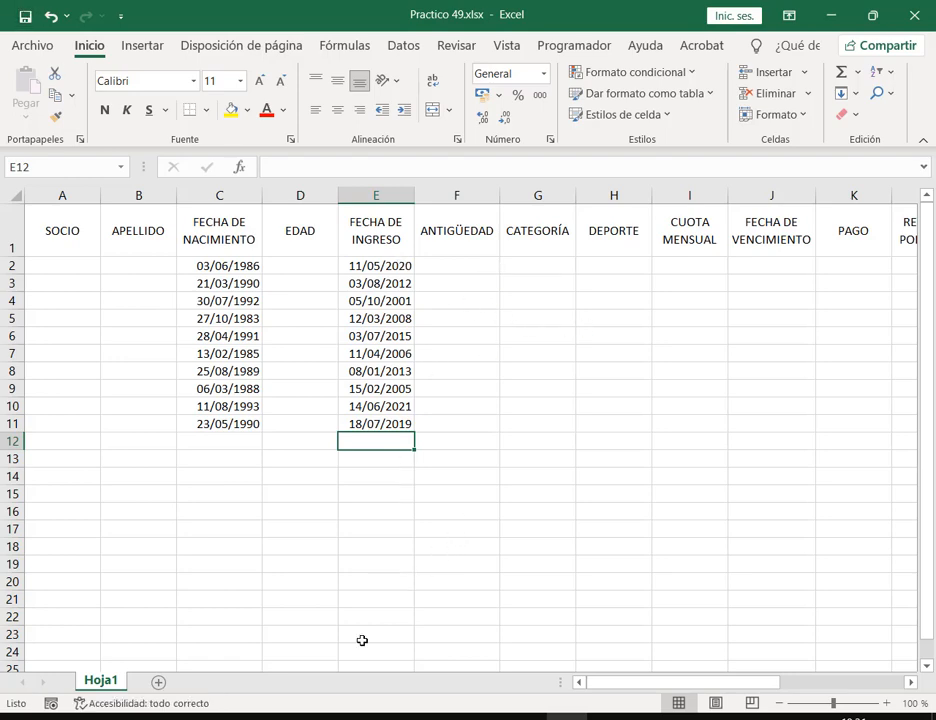
# Switch to the Google Meet call to check its chat messages, and return to the Excel workbook
pyautogui.click(279, 717)
pyautogui.click(77, 656)
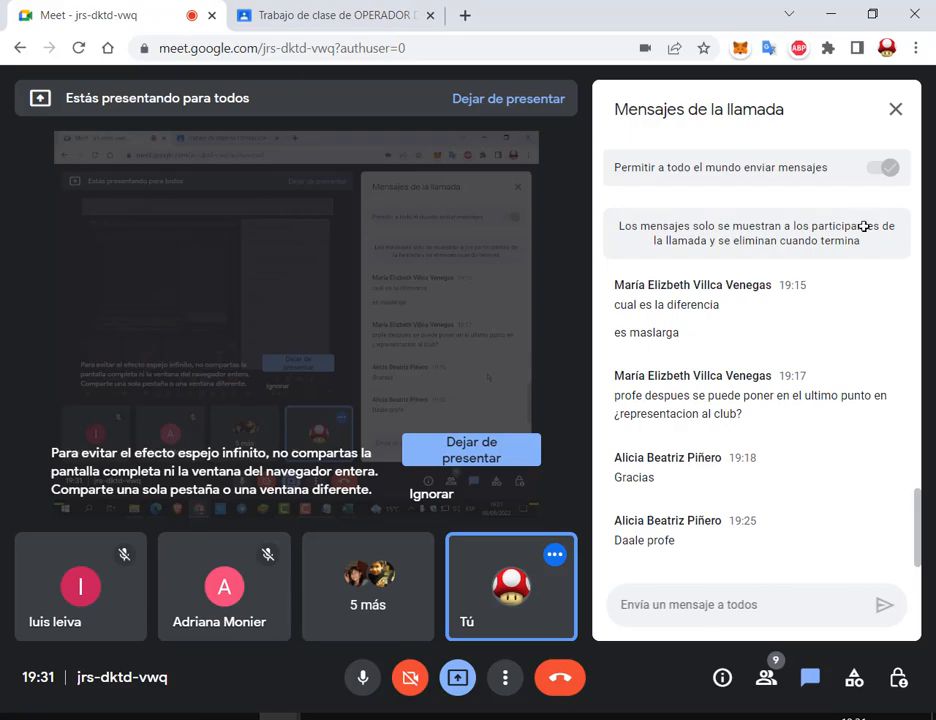
pyautogui.click(831, 14)
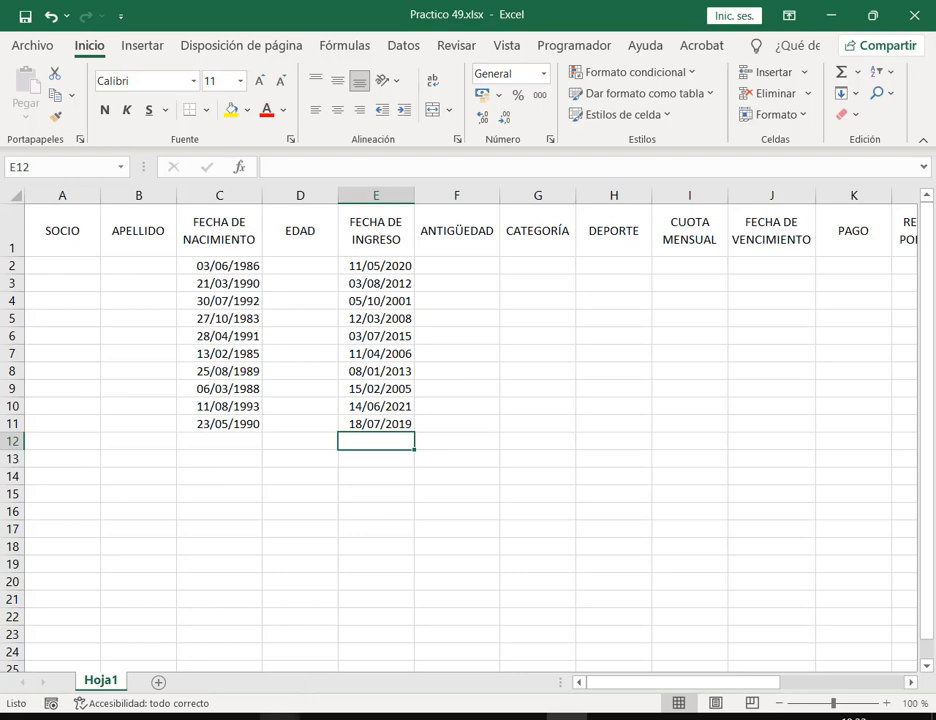
pyautogui.moveTo(280, 716)
pyautogui.click(110, 640)
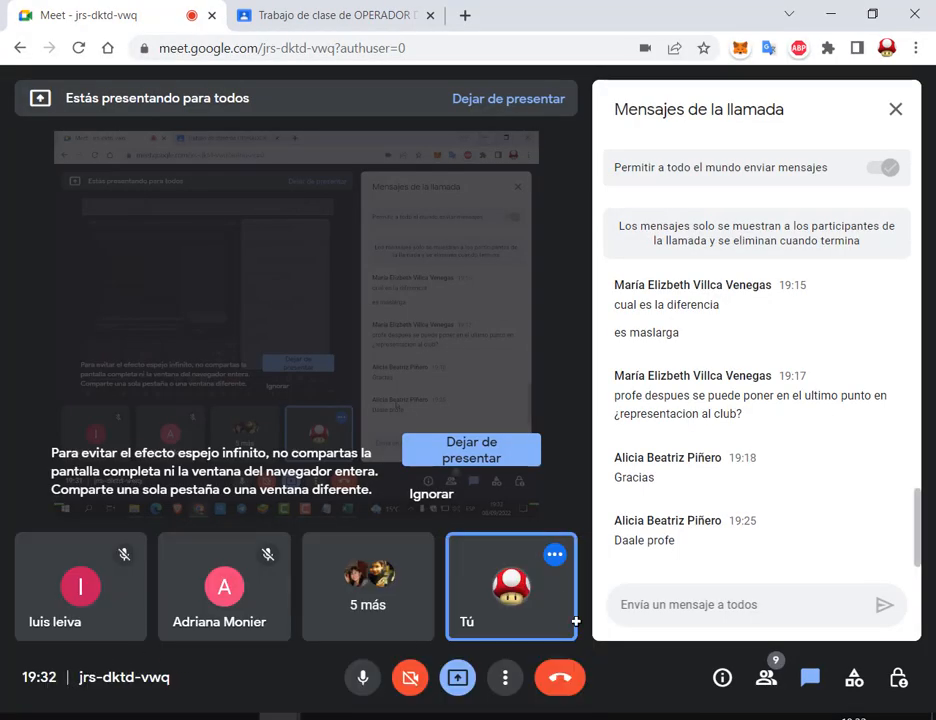
pyautogui.click(830, 14)
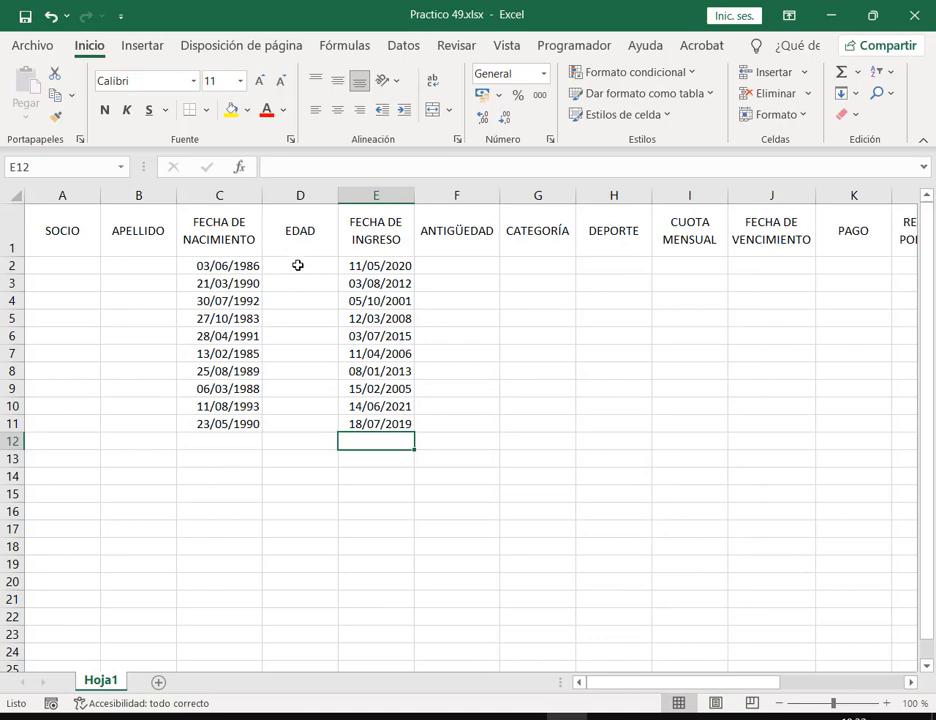
# Select the first member's EDAD cell D2 and check the Google Meet chat again before returning to Excel
pyautogui.click(299, 265)
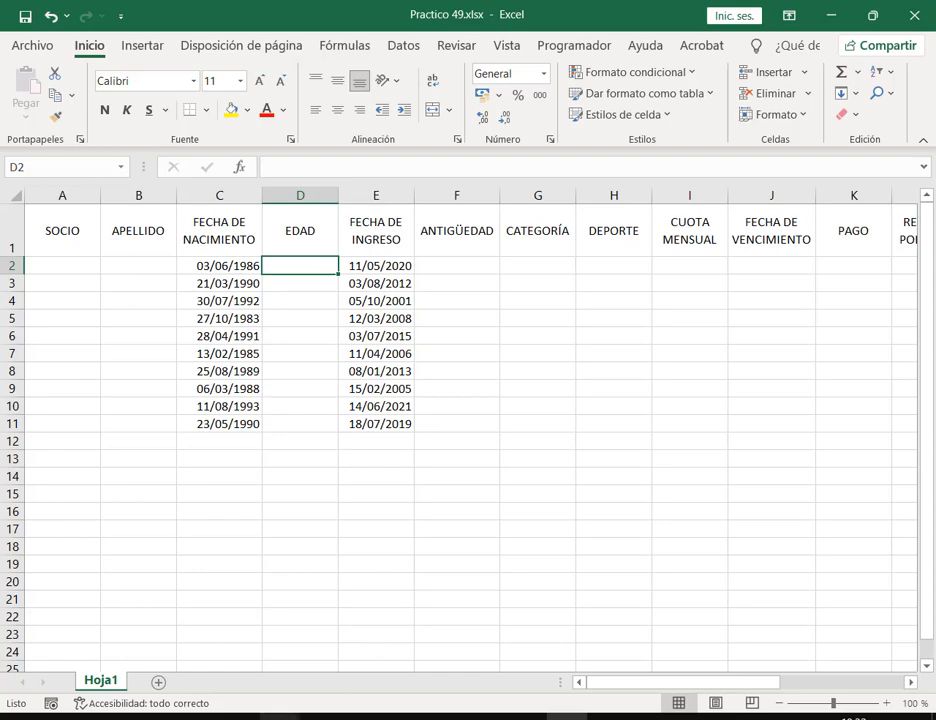
pyautogui.click(280, 718)
pyautogui.click(146, 640)
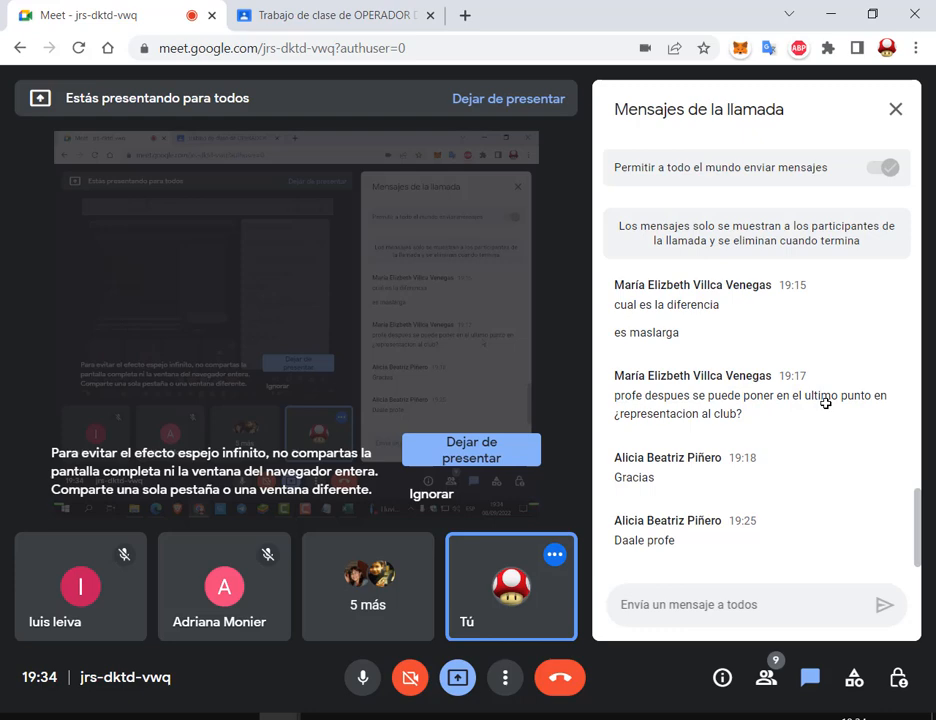
pyautogui.click(581, 715)
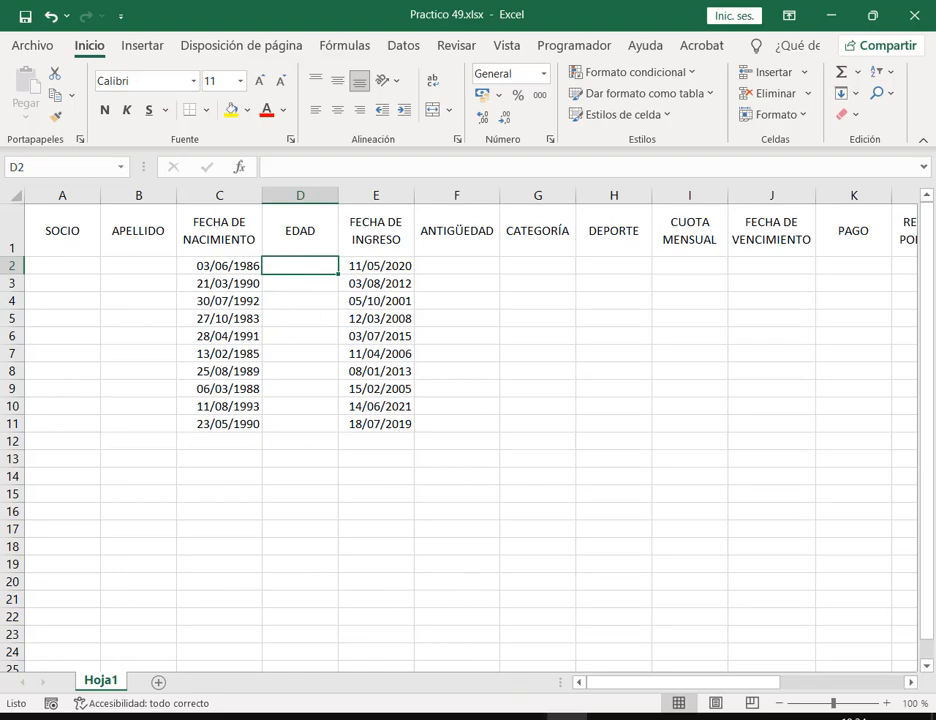
# Switch to Notepad and replace all the existing notes with the formula start =SIFECHA(
pyautogui.click(526, 716)
pyautogui.moveTo(710, 522); pyautogui.dragTo(78, 70)
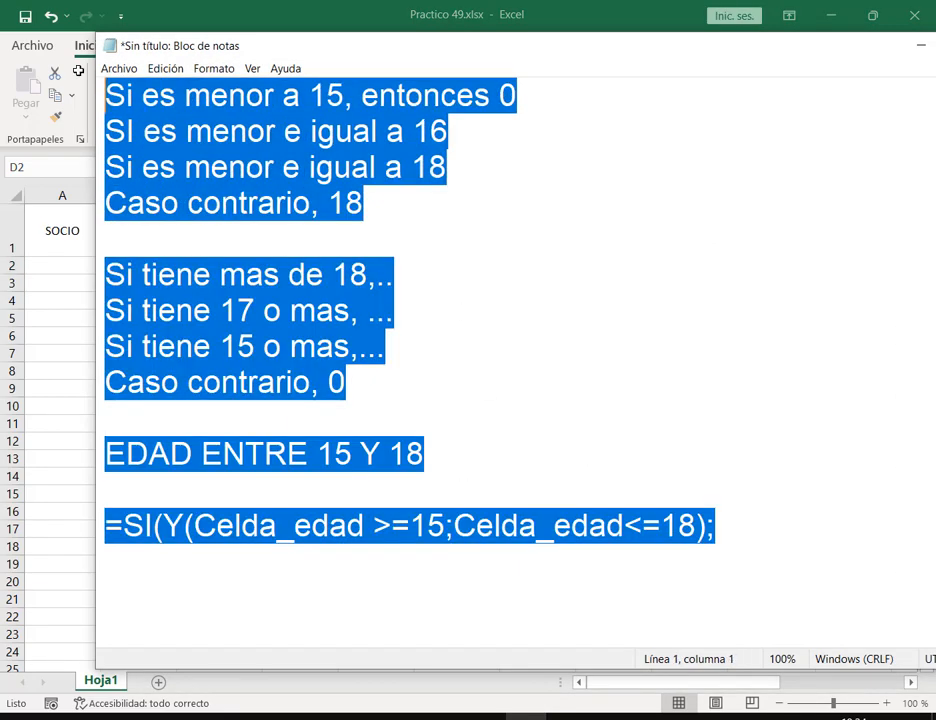
pyautogui.write('=')
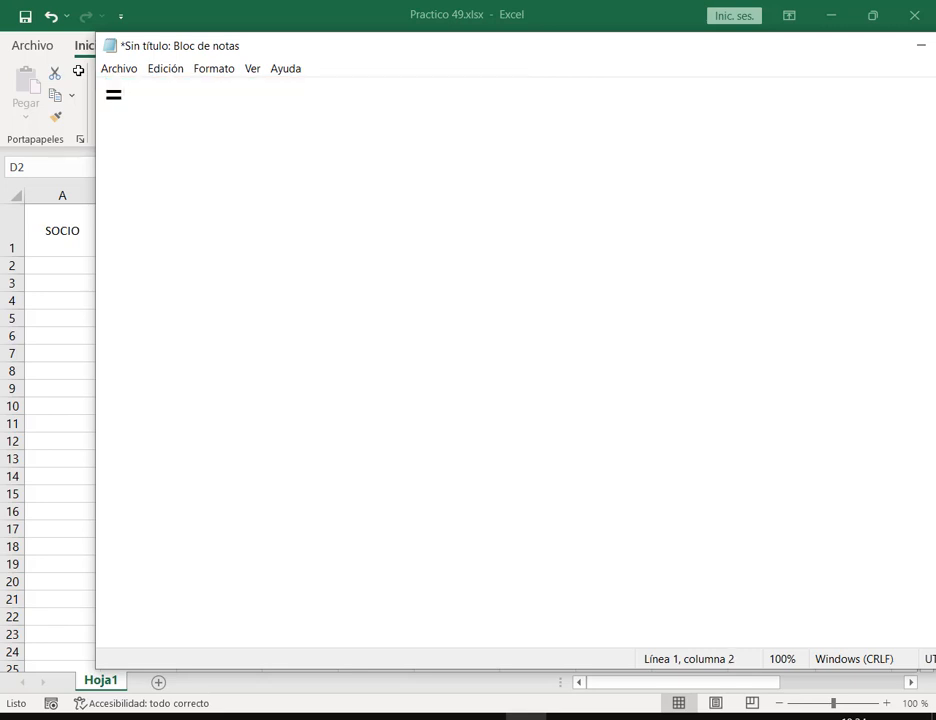
pyautogui.write('SIFHE')
pyautogui.press('BackSpace')
pyautogui.press('BackSpace')
pyautogui.write('E')
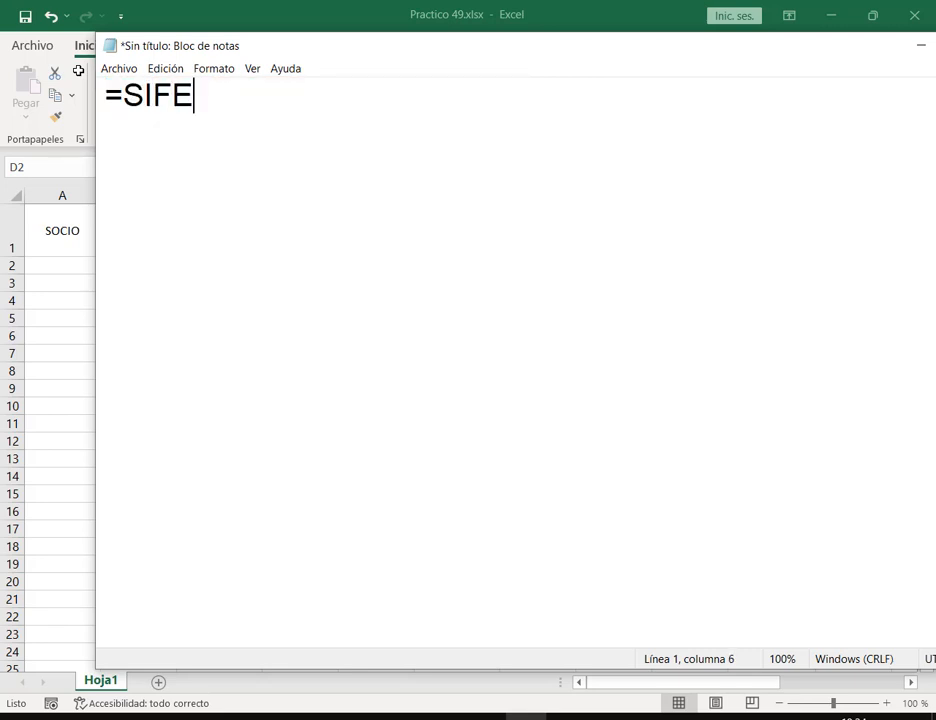
pyautogui.write('CHA(')
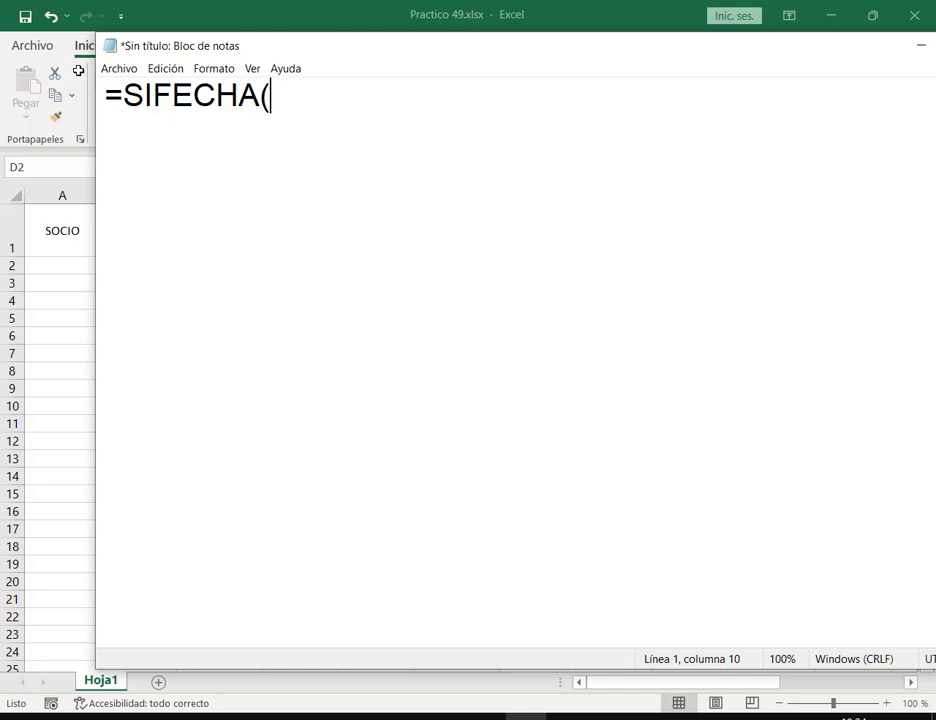
# Complete the note as =SIFECHA(Fecha1;Fecha2;" ") and move the Notepad window down to uncover the table's first rows
pyautogui.write('Fecha')
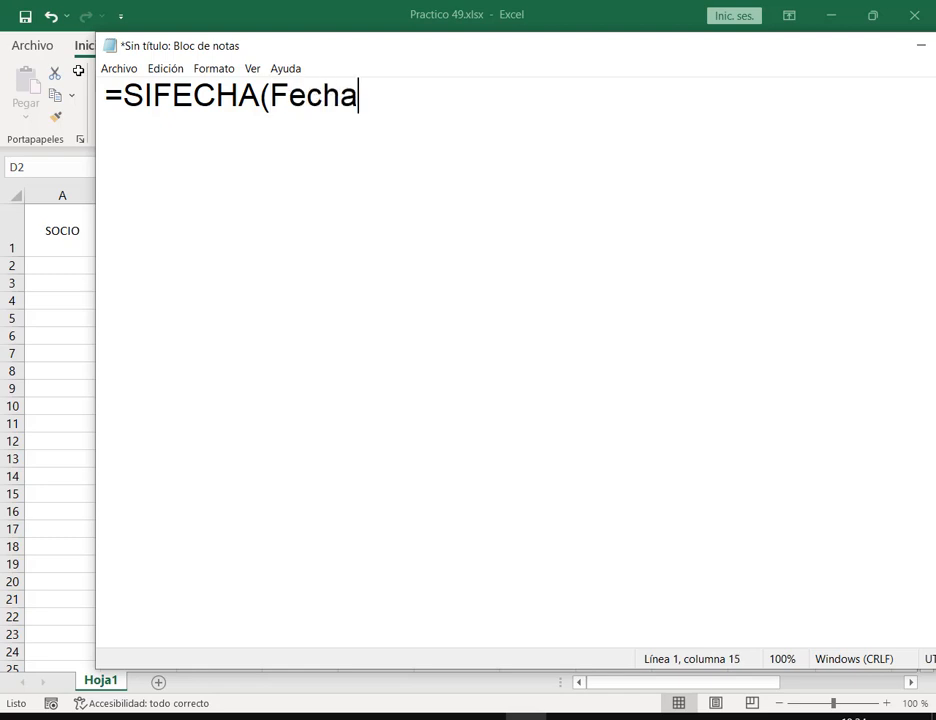
pyautogui.write('_')
pyautogui.moveTo(279, 32); pyautogui.dragTo(213, 356)
pyautogui.moveTo(328, 351)
pyautogui.mouseDown()
pyautogui.moveTo(313, 324)
pyautogui.moveTo(324, 356)
pyautogui.mouseUp()
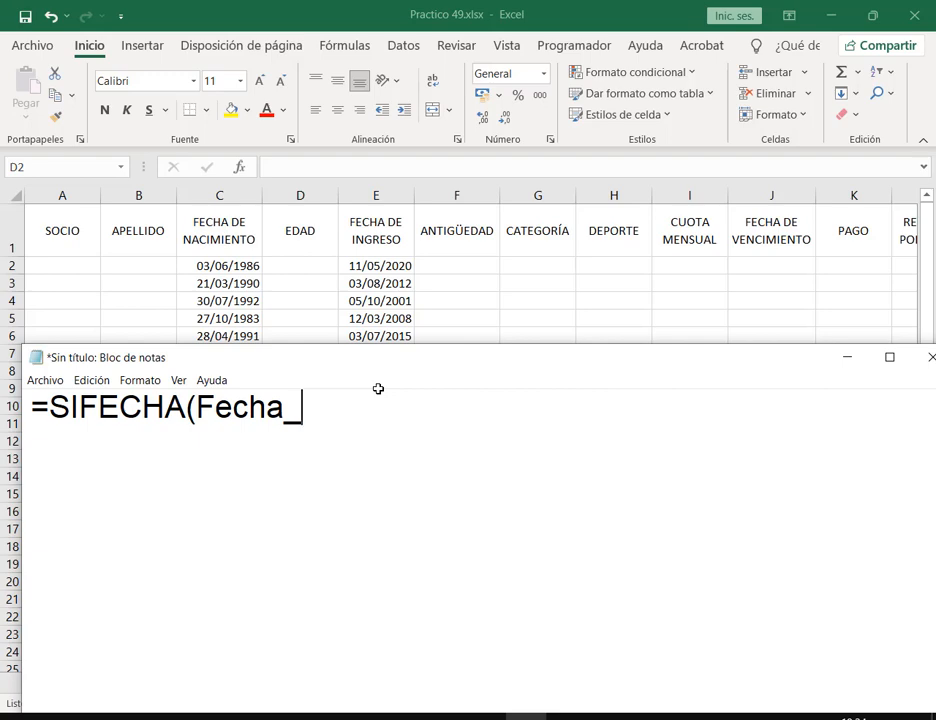
pyautogui.press('BackSpace')
pyautogui.write('1;F')
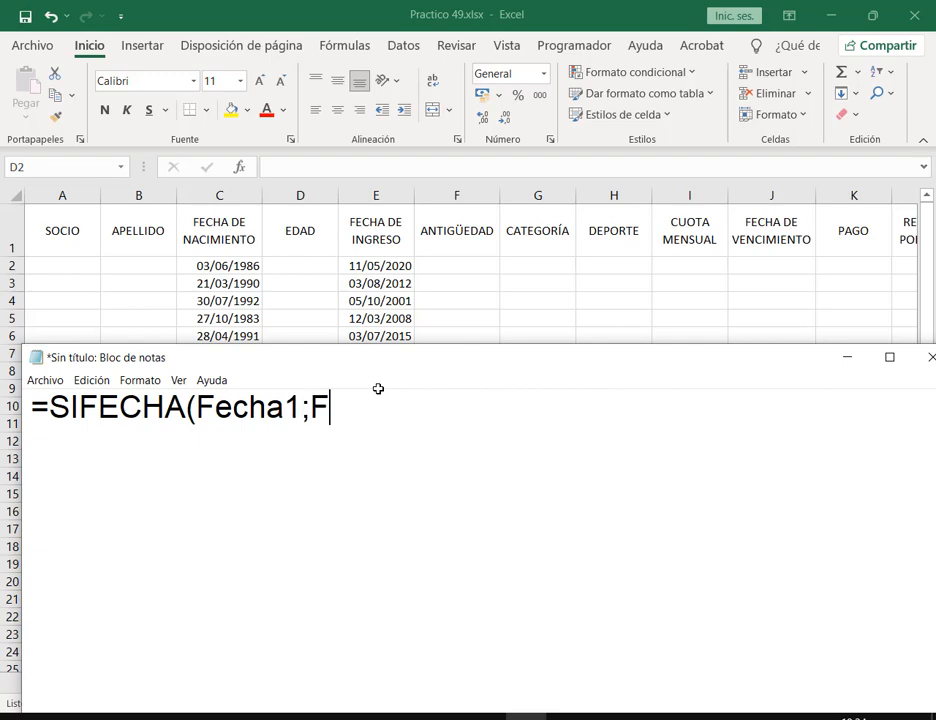
pyautogui.write('echa')
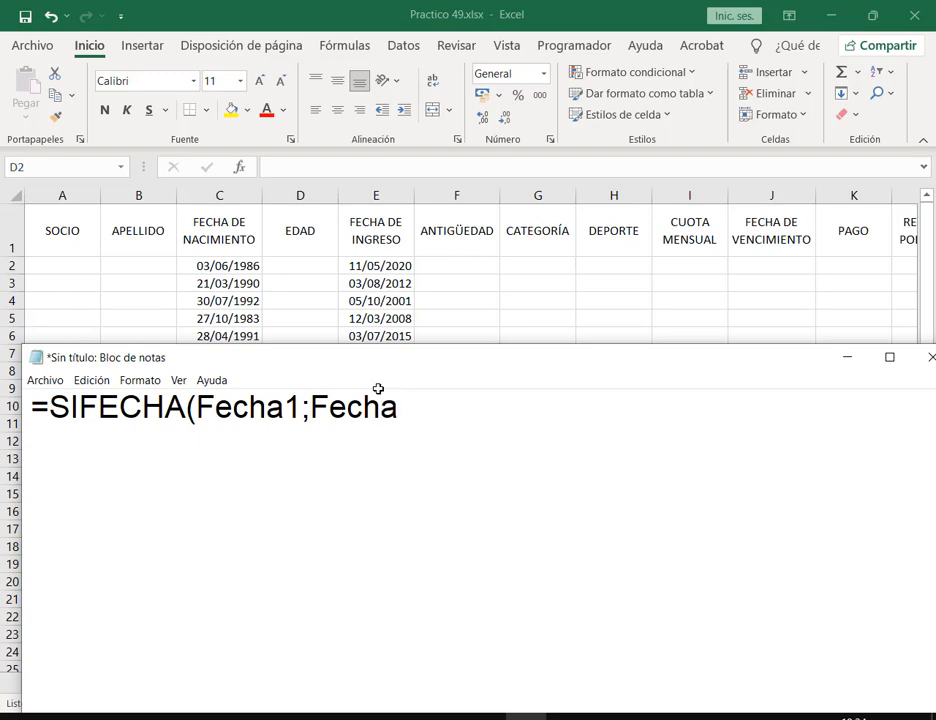
pyautogui.write('2;" ")')
# Fill the quoted interval argument of the SIFECHA note with D, replace it with M, and finally set it to Y
pyautogui.press('Left')
pyautogui.press('Left')
pyautogui.press('Left')
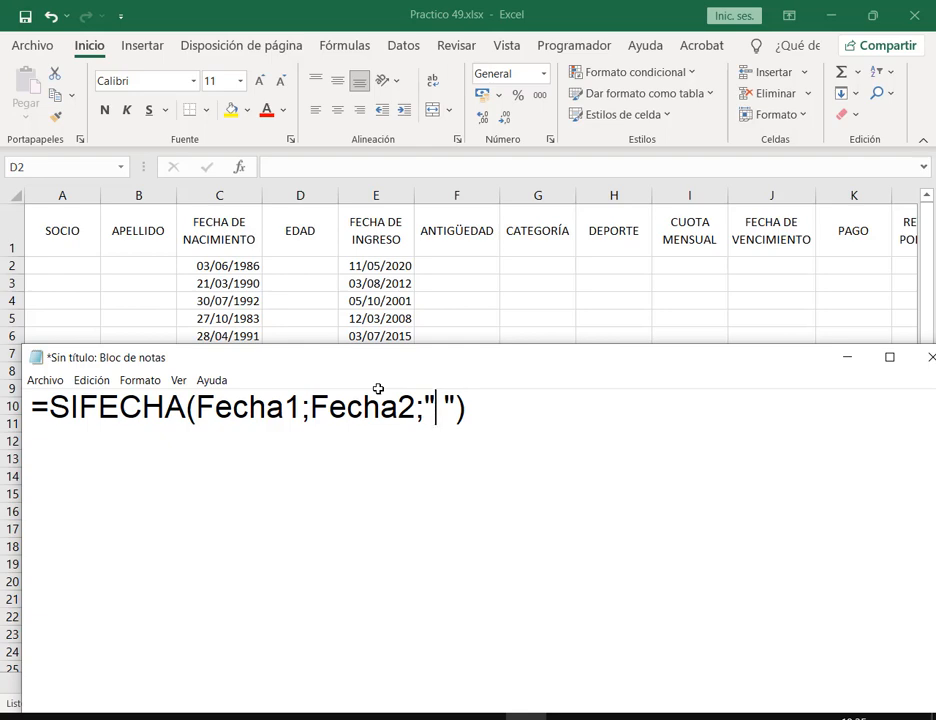
pyautogui.press('Delete')
pyautogui.write('D')
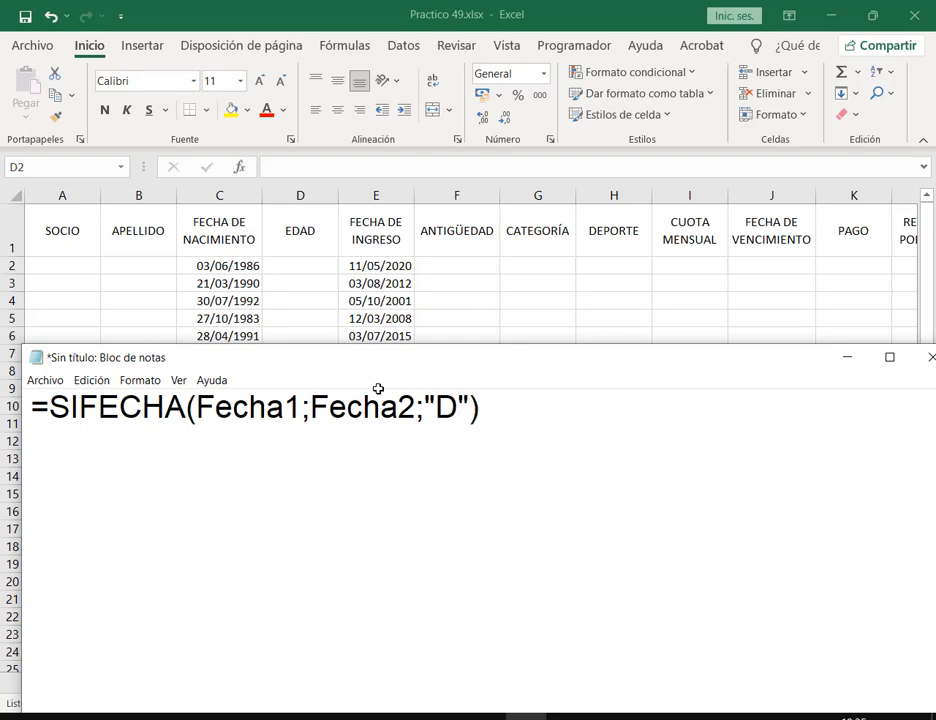
pyautogui.press('BackSpace')
pyautogui.write('M')
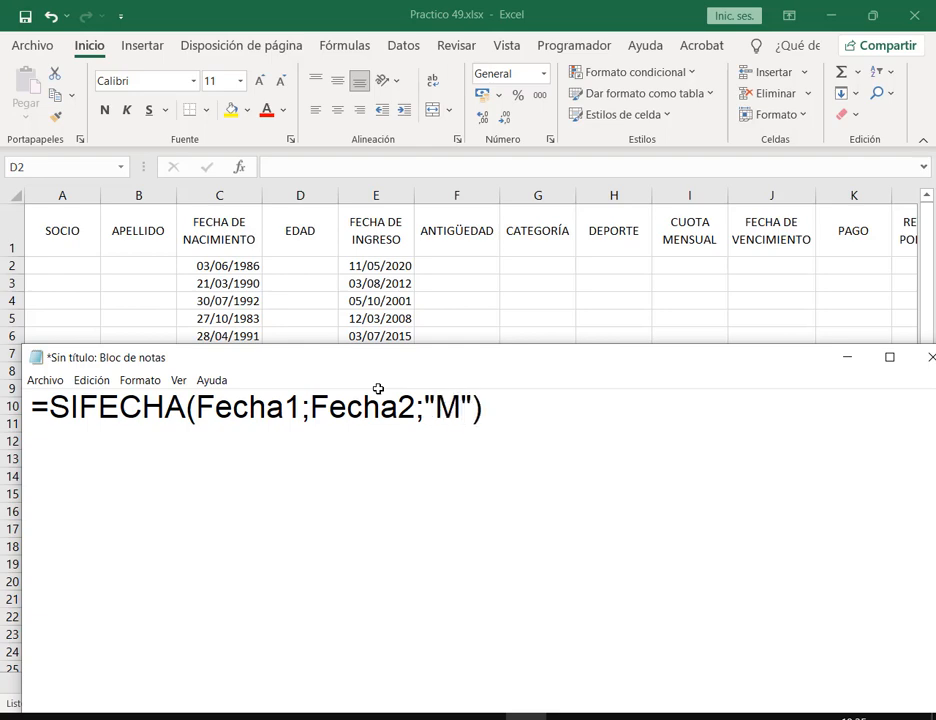
pyautogui.press('BackSpace')
pyautogui.write('Y')
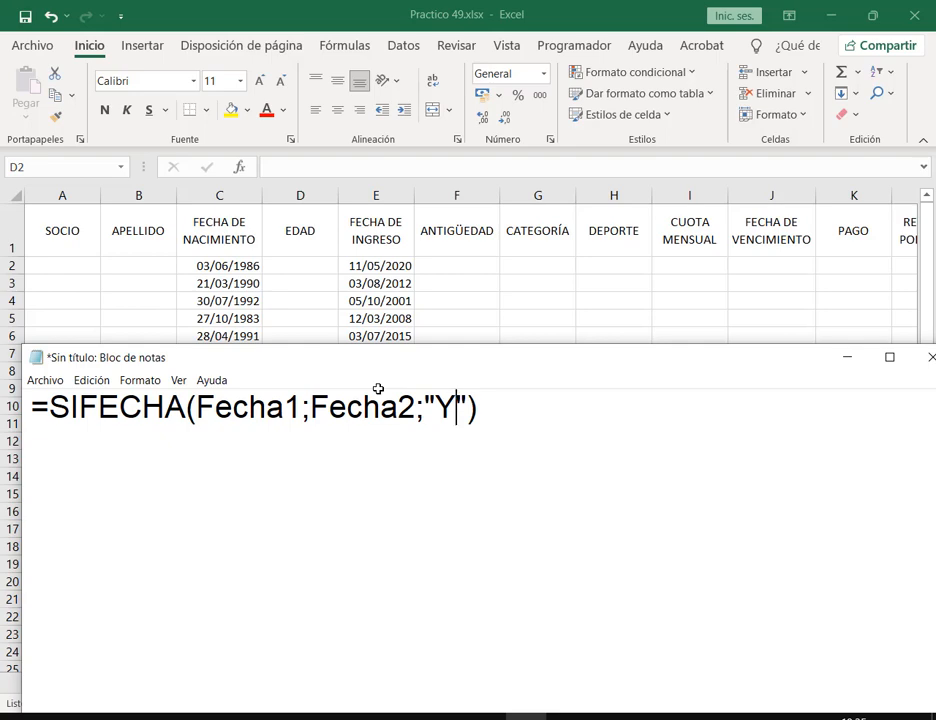
# Switch back to the Excel workbook at the first member's EDAD cell D2 and enlarge the sheet view to 140%
pyautogui.click(295, 263)
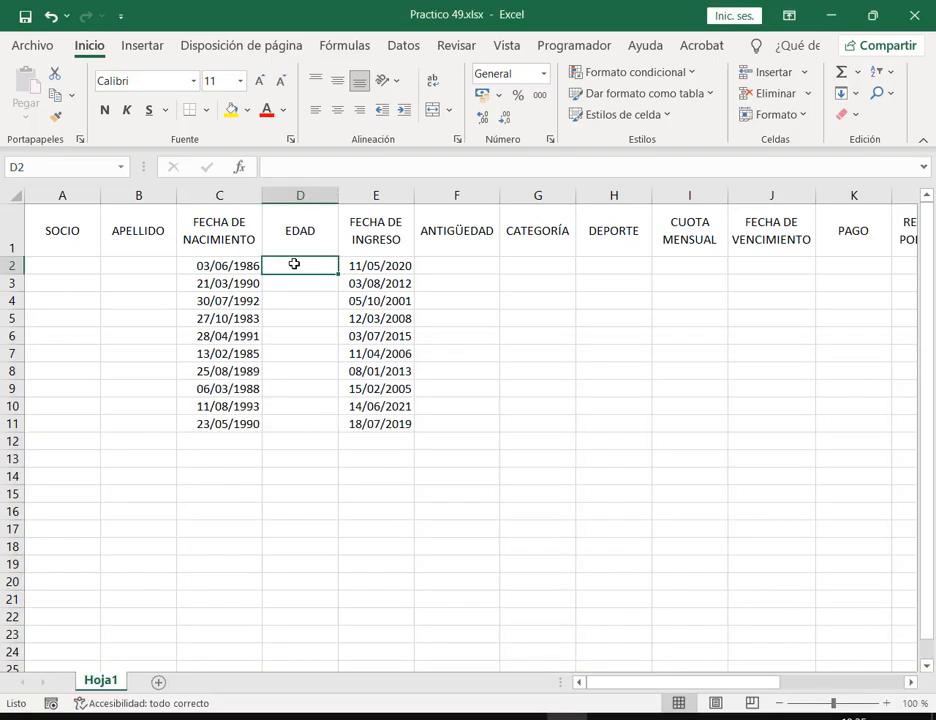
pyautogui.write('=SI')
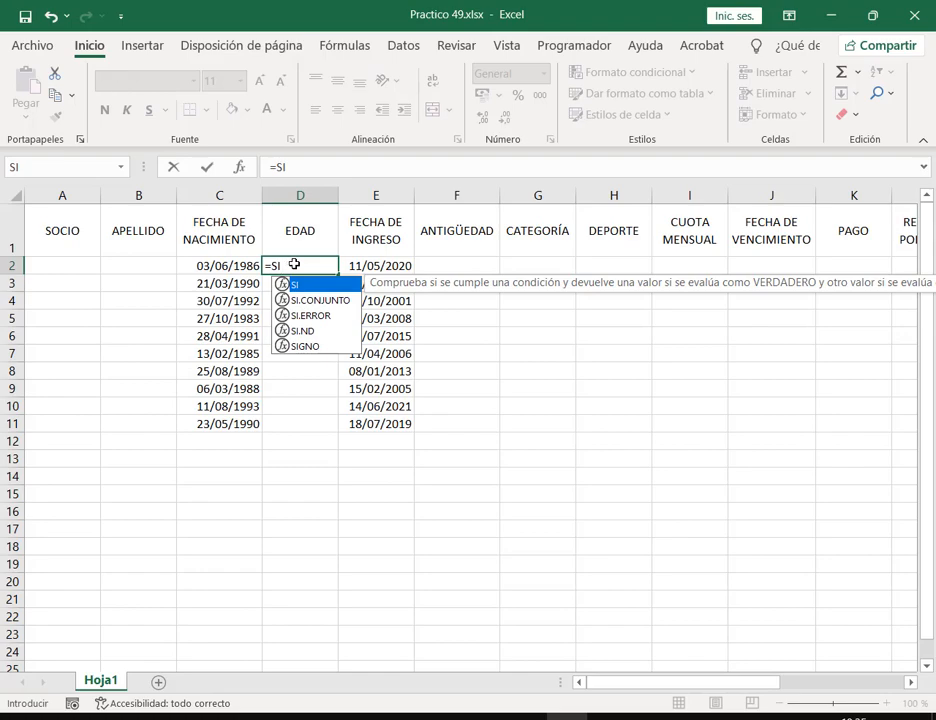
pyautogui.press('Escape')
pyautogui.press('Escape')
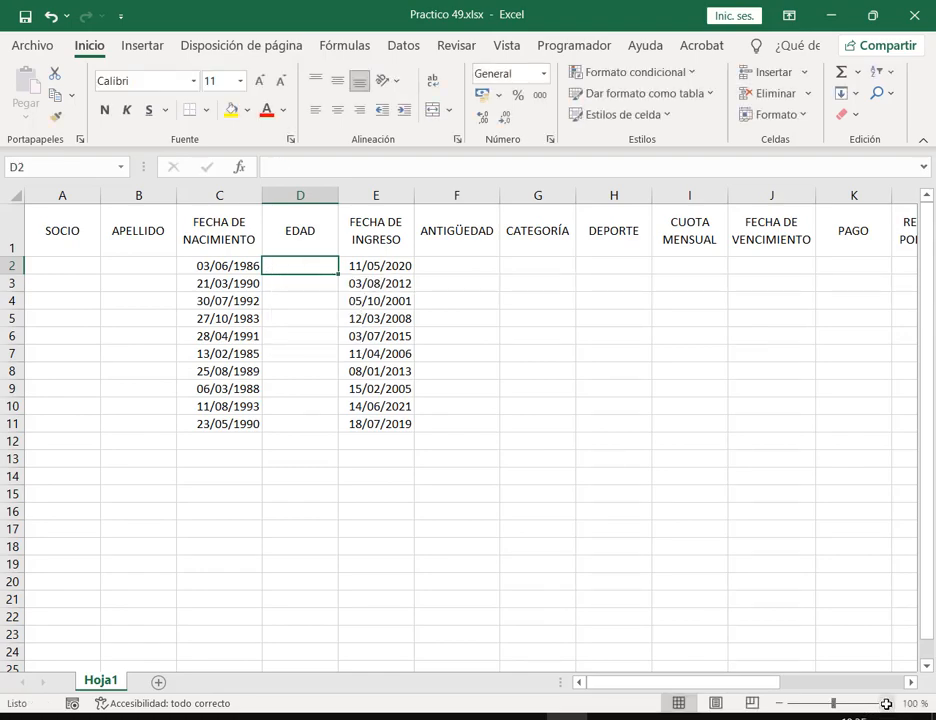
pyautogui.click(886, 704)
pyautogui.click(886, 704)
pyautogui.click(886, 704)
pyautogui.click(886, 704)
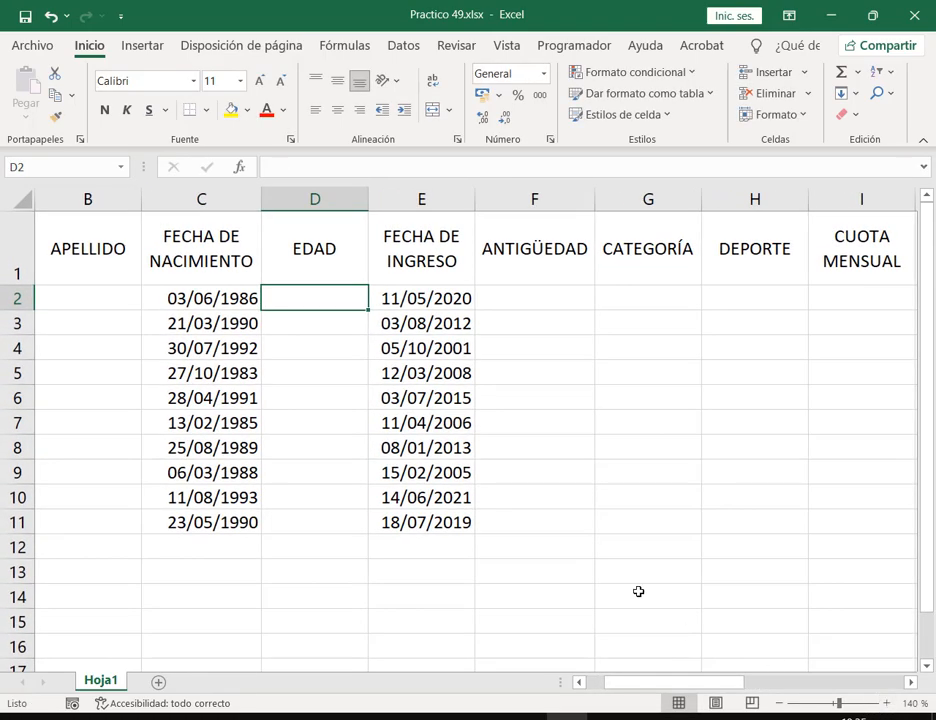
# Enter the formula =SIFECHA(C2;HOY();"Y") in the first member's EDAD cell D2
pyautogui.write('=SI')
pyautogui.press('Escape')
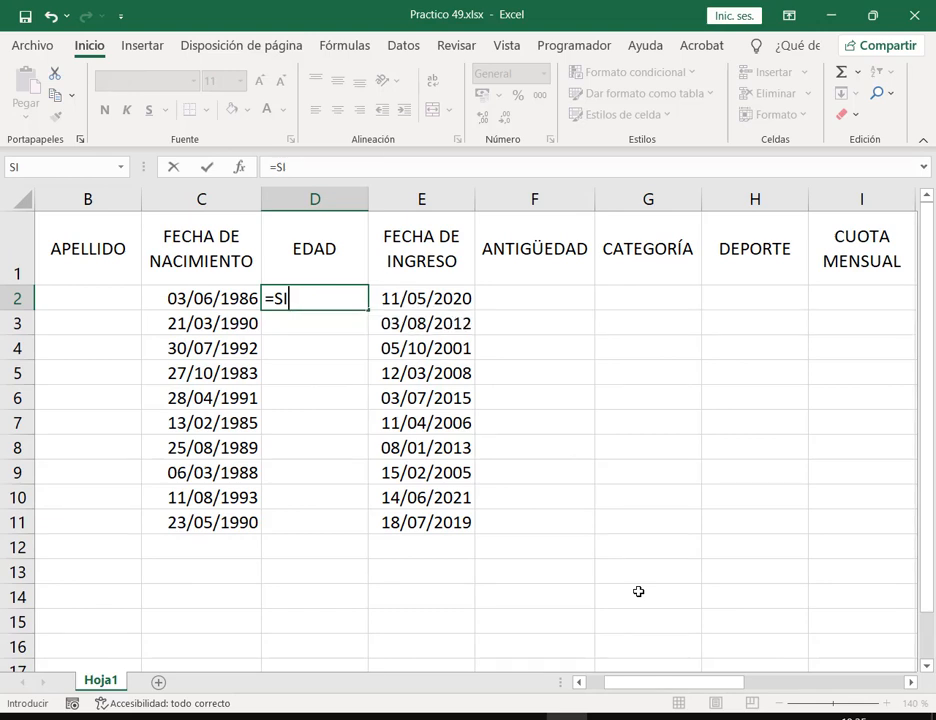
pyautogui.write('FECHA(')
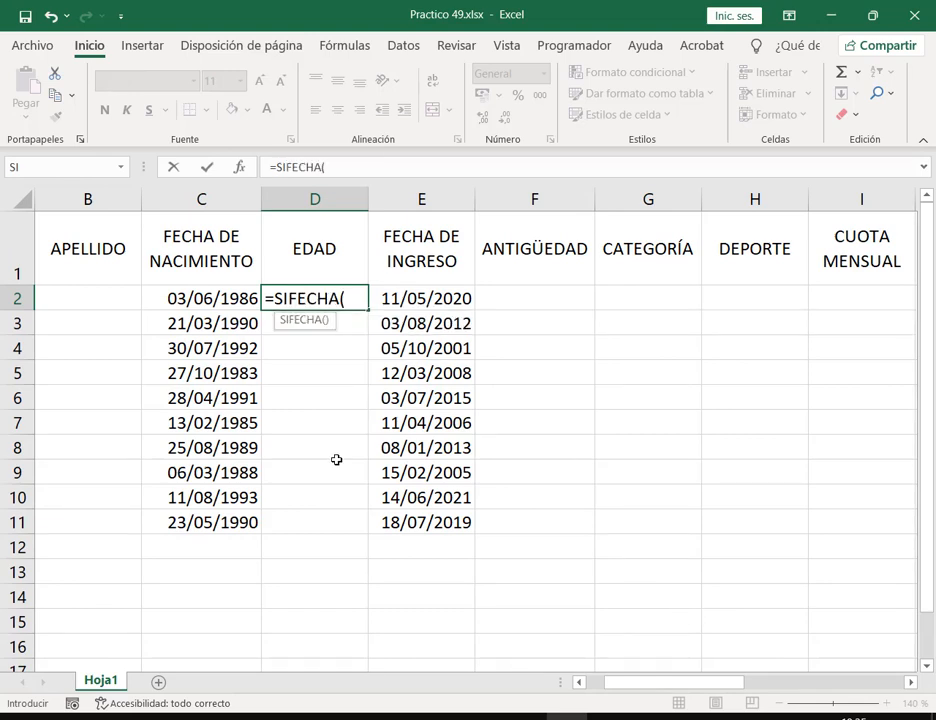
pyautogui.click(244, 299)
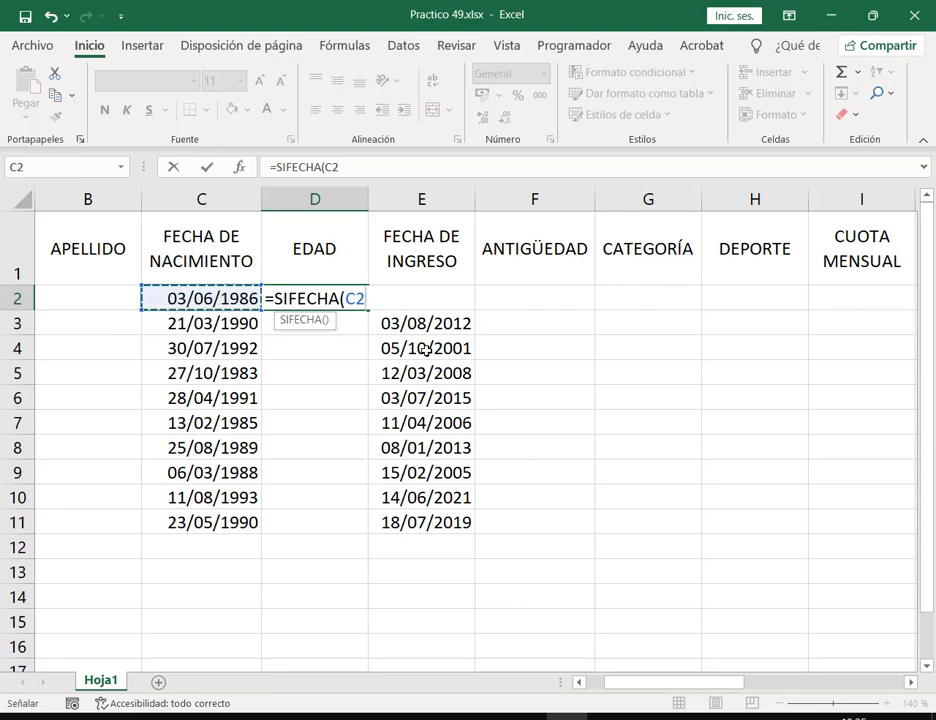
pyautogui.write(';')
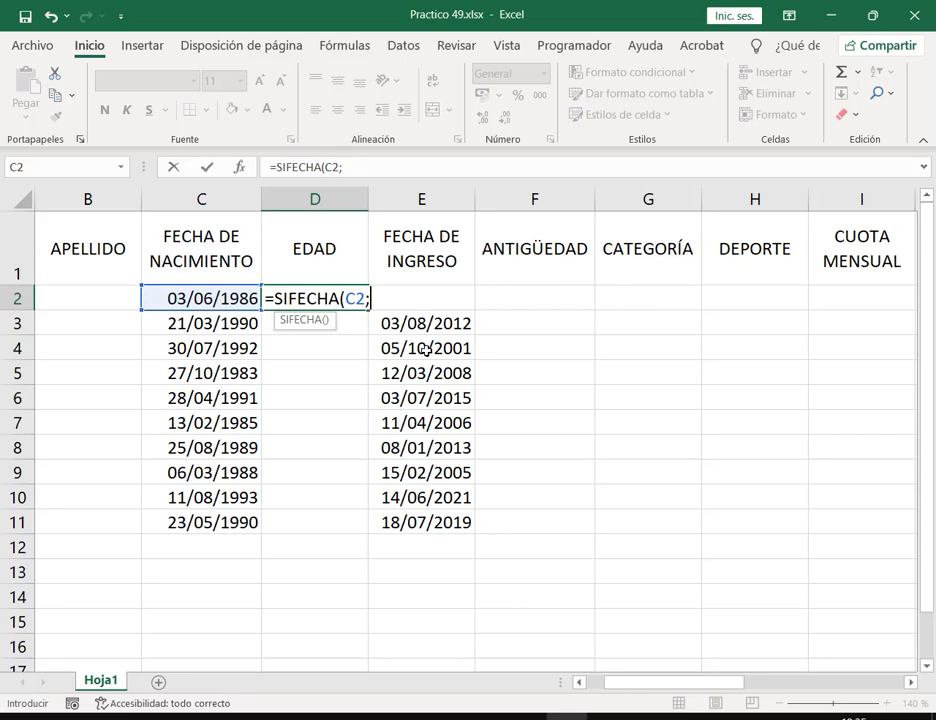
pyautogui.write('hoy')
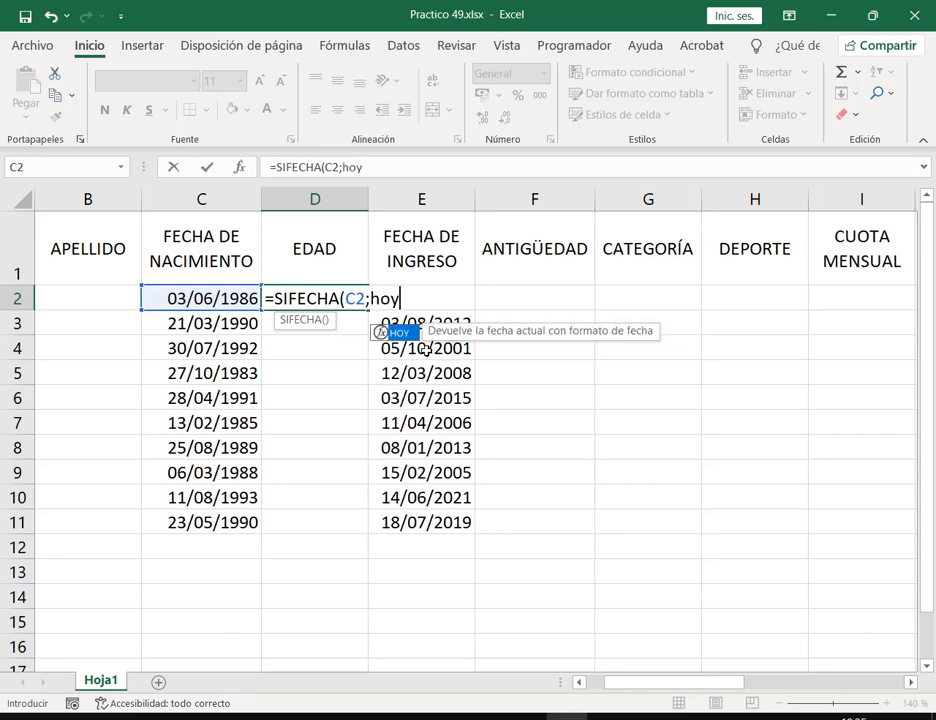
pyautogui.write('()')
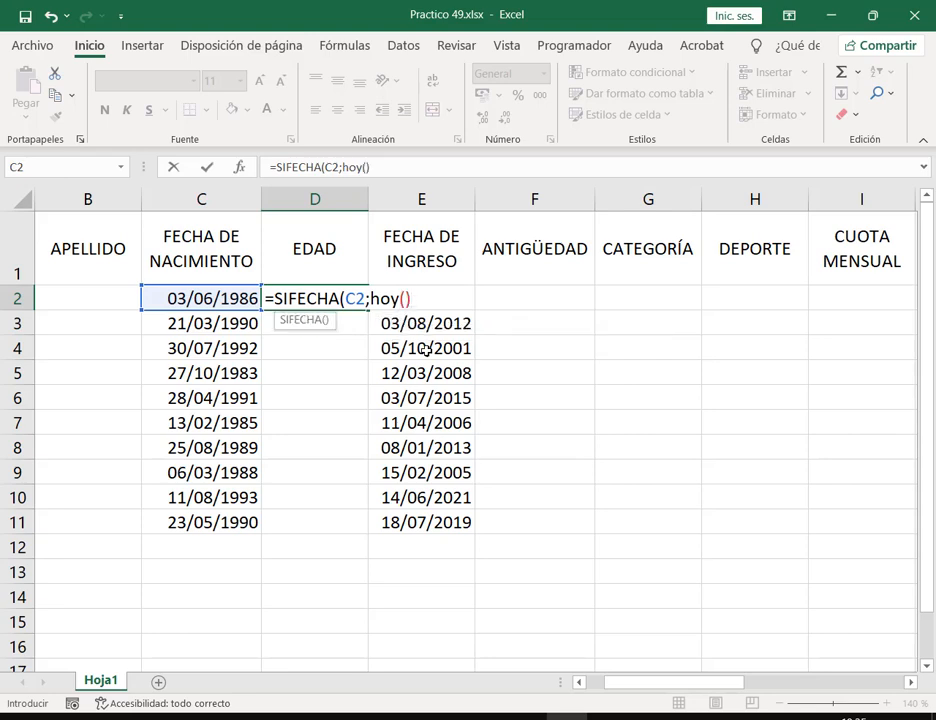
pyautogui.press('BackSpace')
pyautogui.press('BackSpace')
pyautogui.press('BackSpace')
pyautogui.press('BackSpace')
pyautogui.press('BackSpace')
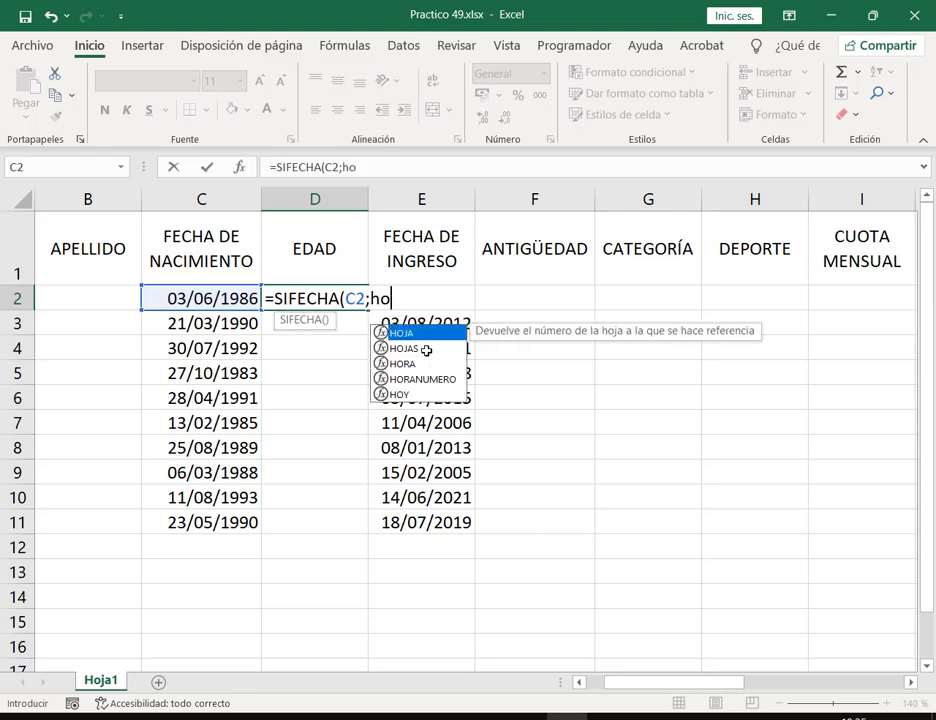
pyautogui.write('HOY()')
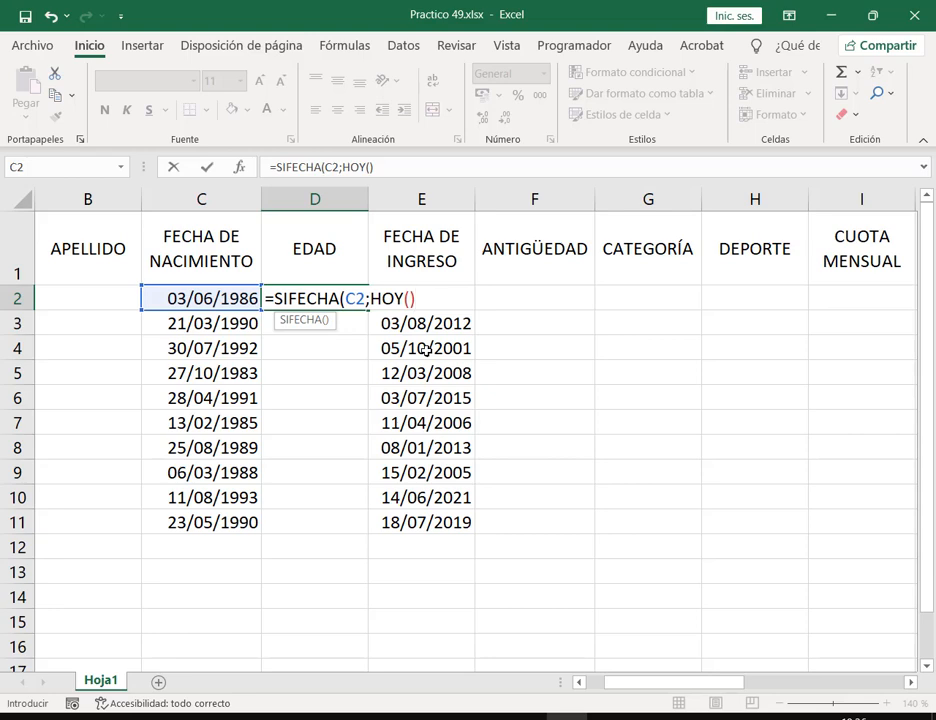
pyautogui.write(';"Y")')
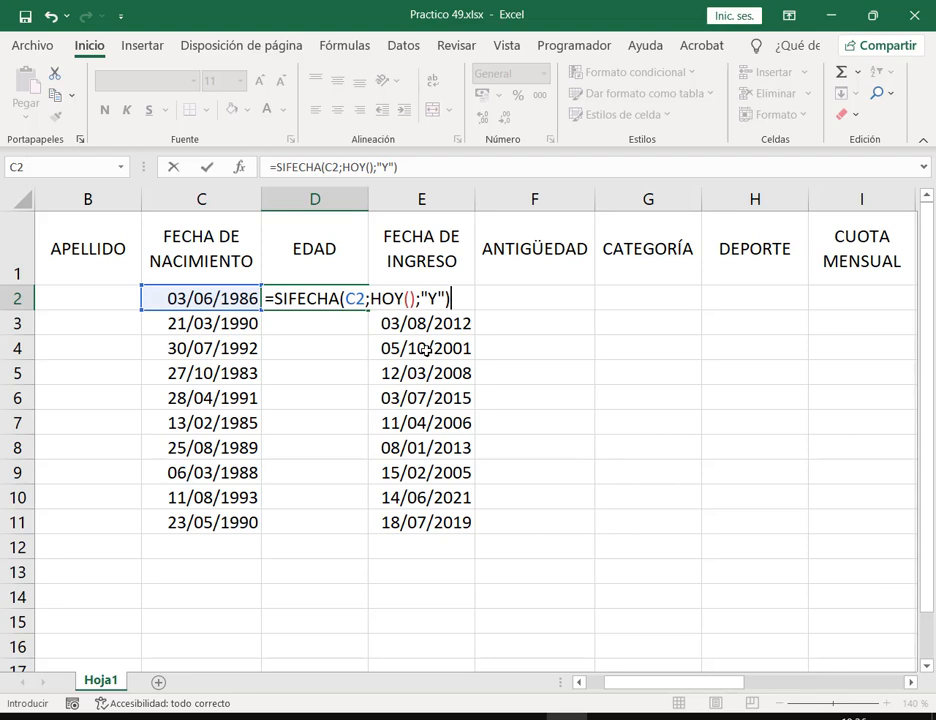
pyautogui.press('Return')
# Fill the EDAD formula from D2 down through row 11 for all the members
pyautogui.click(322, 297)
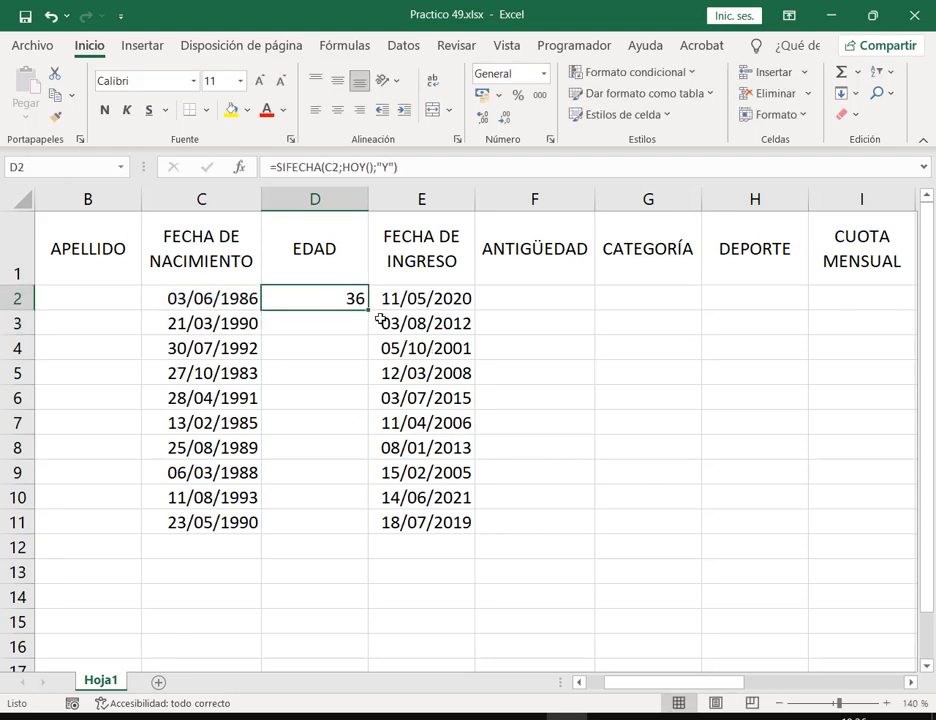
pyautogui.doubleClick(367, 309)
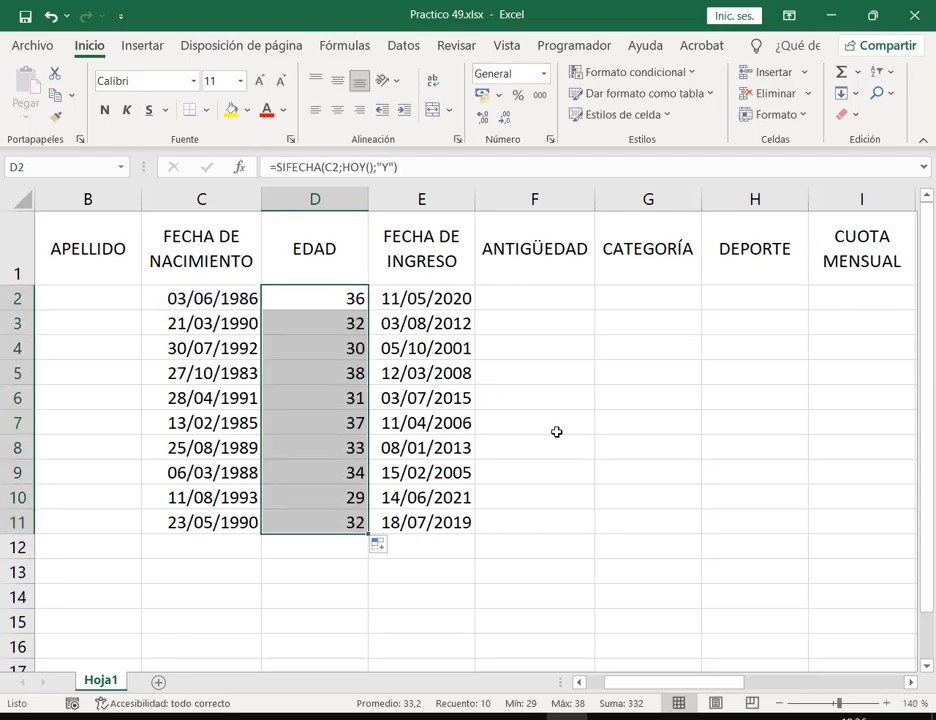
pyautogui.click(604, 418)
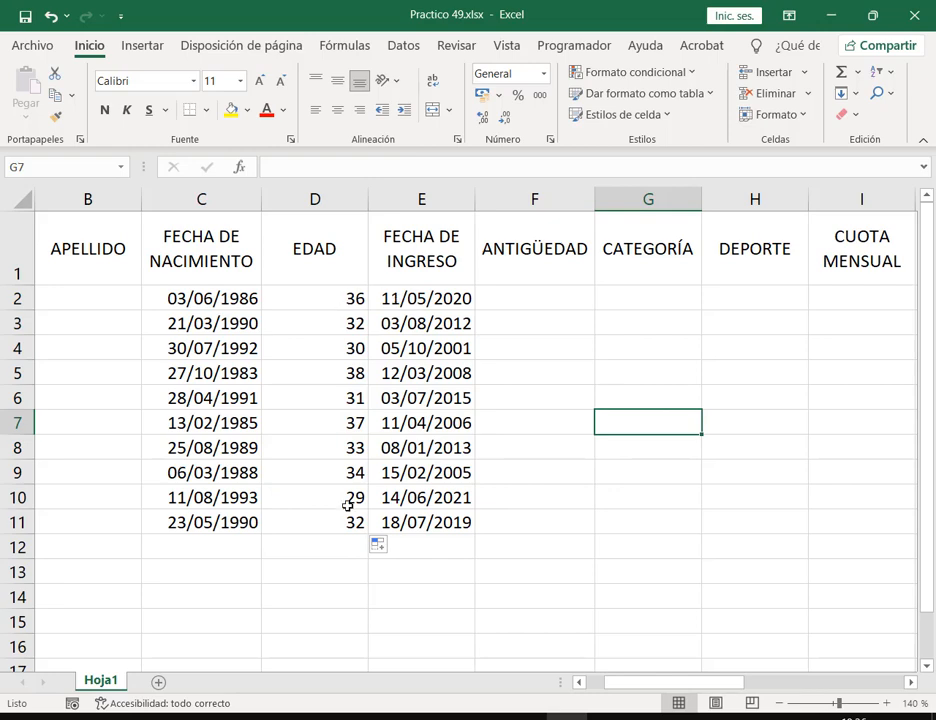
# Enter the formula =SIFECHA(E2;HOY();"Y") in the first member's ANTIGÜEDAD cell F2
pyautogui.click(566, 293)
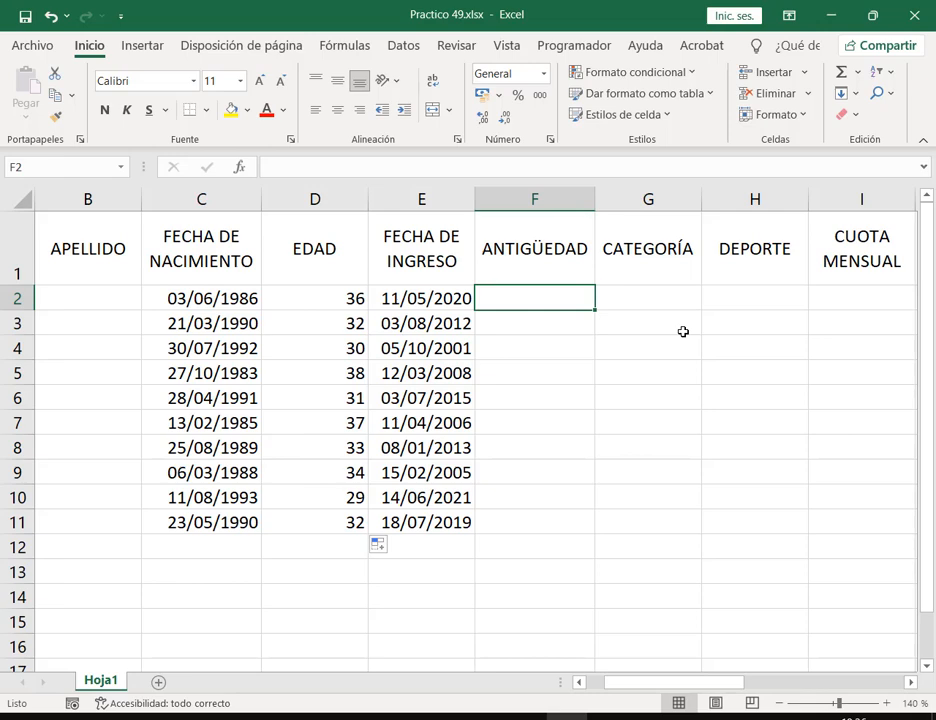
pyautogui.write('=SIFECHA(')
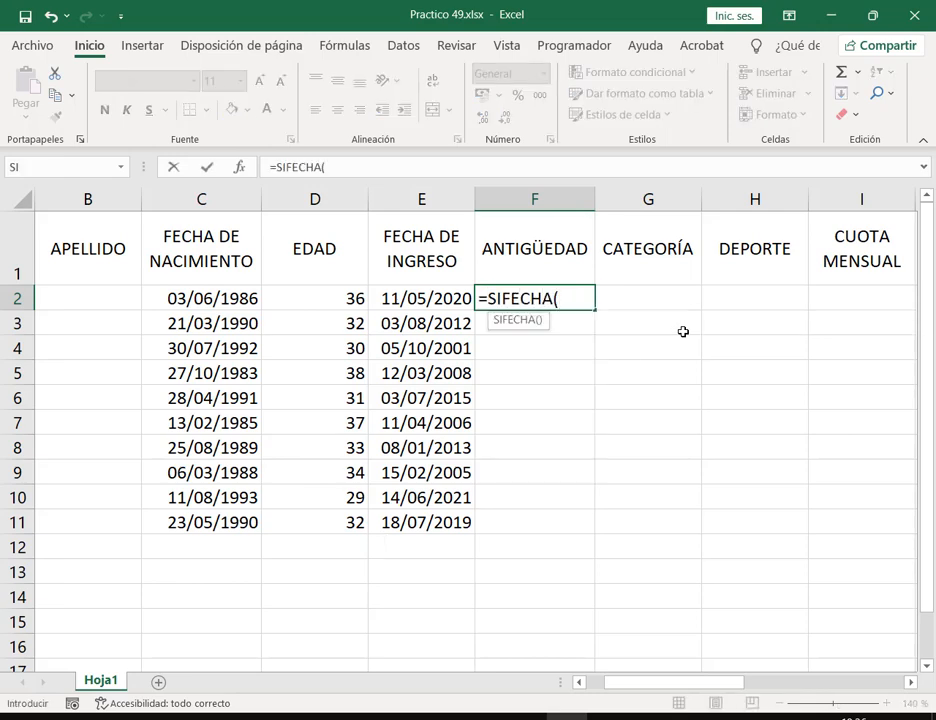
pyautogui.click(420, 300)
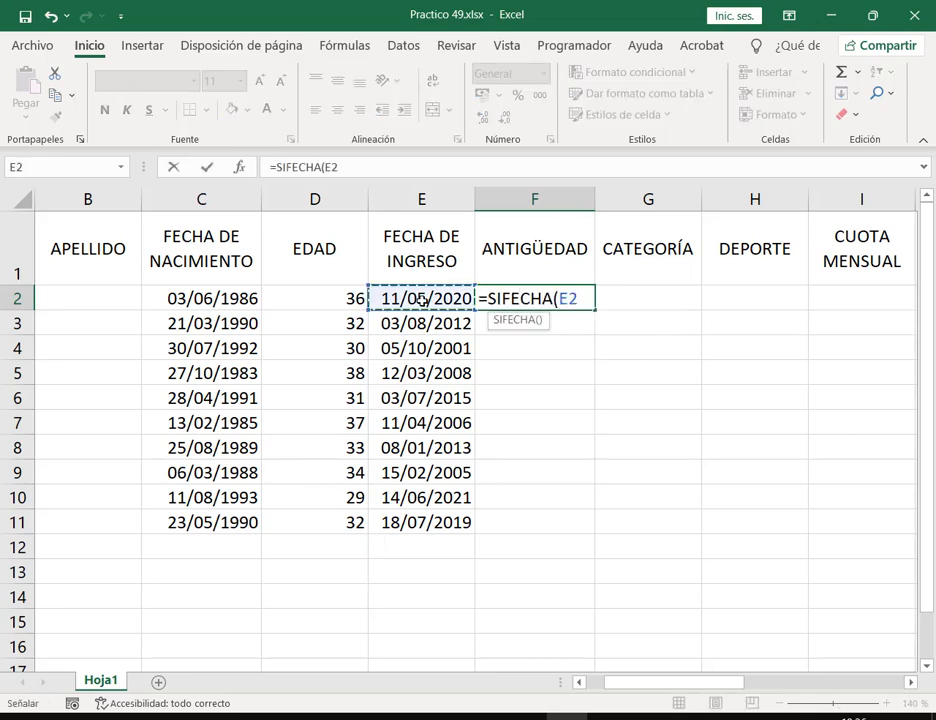
pyautogui.write(';HOY')
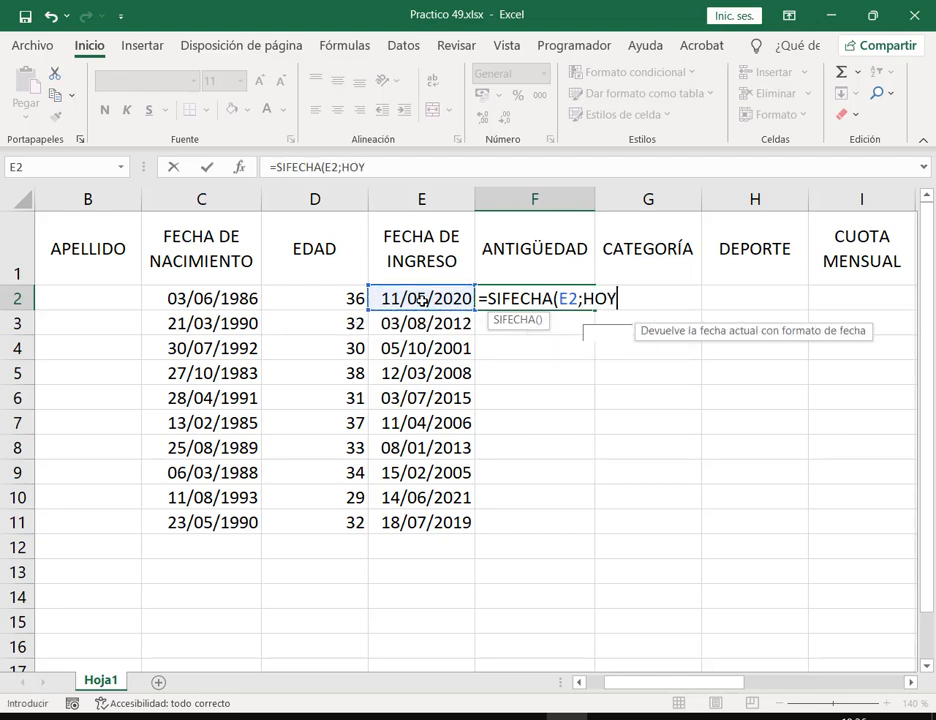
pyautogui.write('();"Y2)')
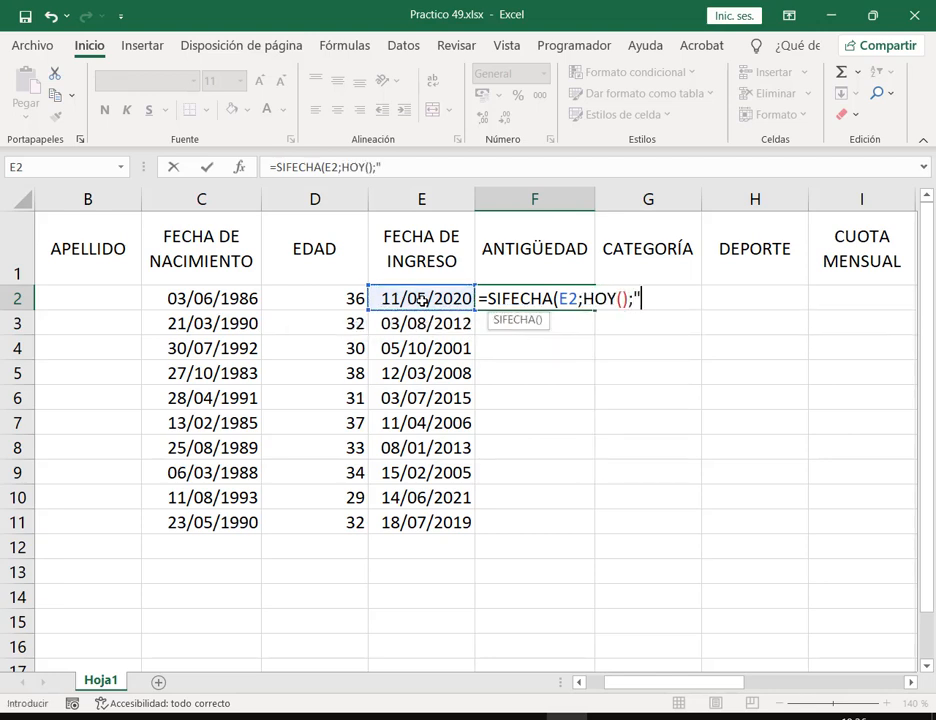
pyautogui.press('BackSpace')
pyautogui.press('BackSpace')
pyautogui.write('"()')
pyautogui.press('BackSpace')
pyautogui.press('BackSpace')
pyautogui.write(')')
pyautogui.press('Return')
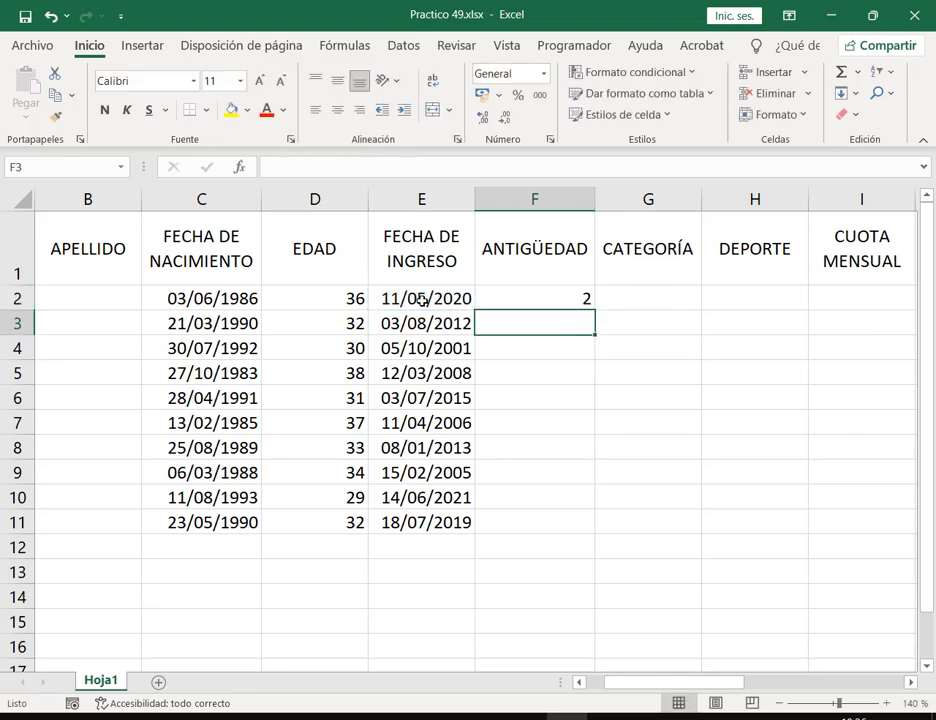
# Fill the ANTIGÜEDAD formula from F2 down through row 11 and select the first CATEGORÍA cell G2
pyautogui.click(535, 300)
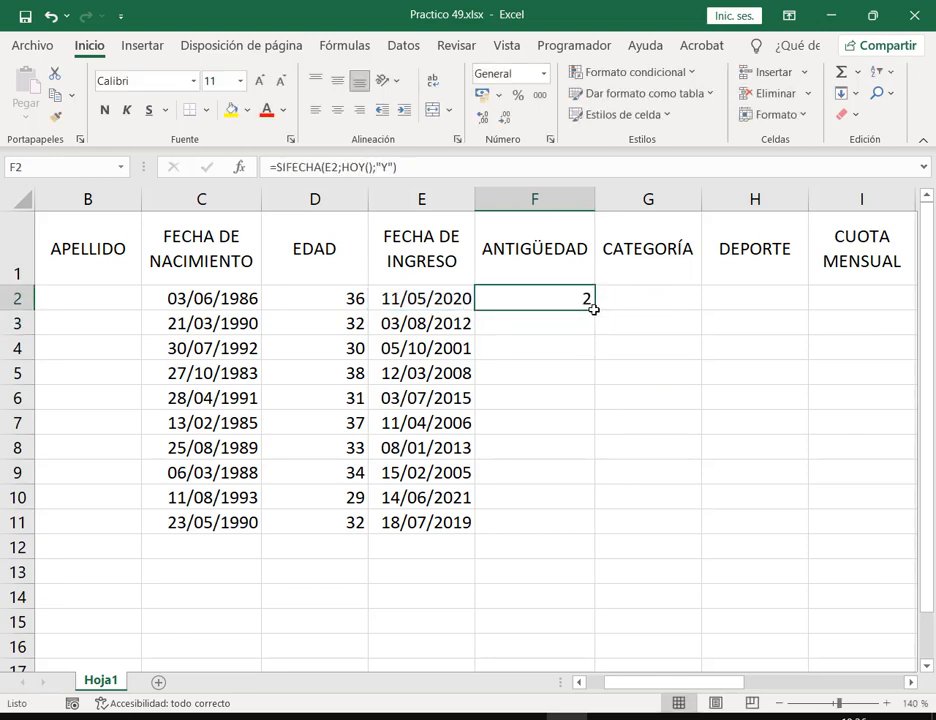
pyautogui.doubleClick(594, 310)
pyautogui.click(672, 296)
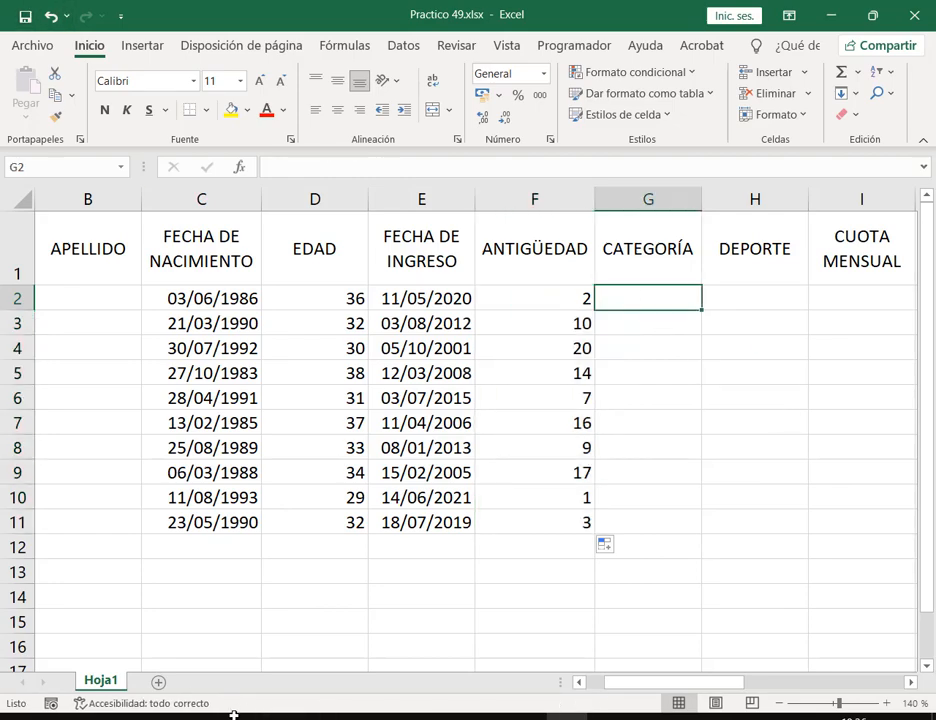
# Switch to the Practico Nº 49 PDF to review its instructions for the remaining columns, and return to Excel
pyautogui.click(199, 718)
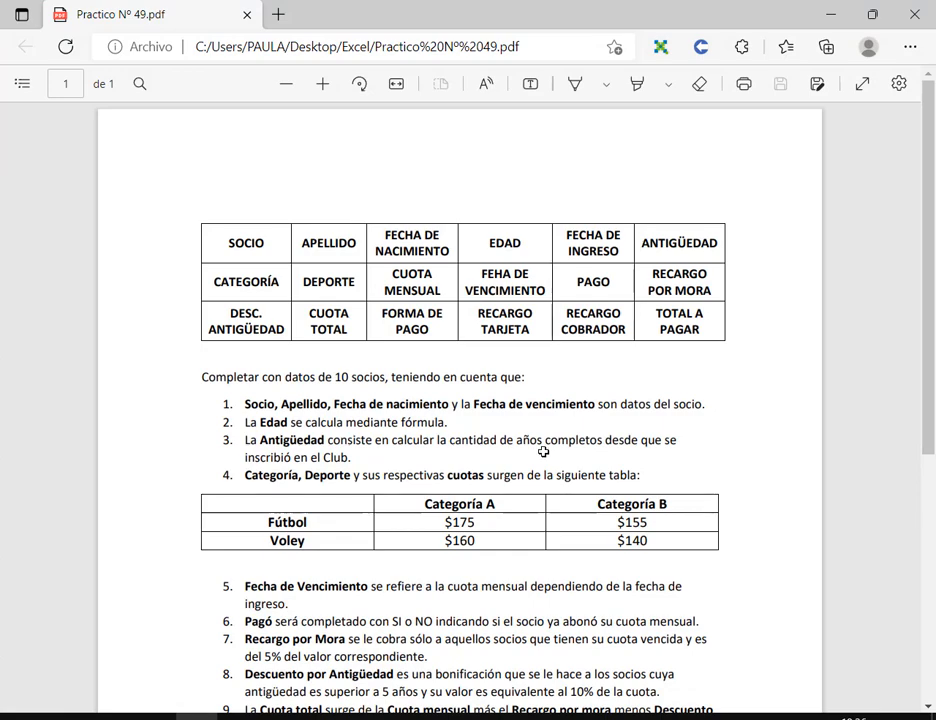
pyautogui.scroll(-2, 543, 452)
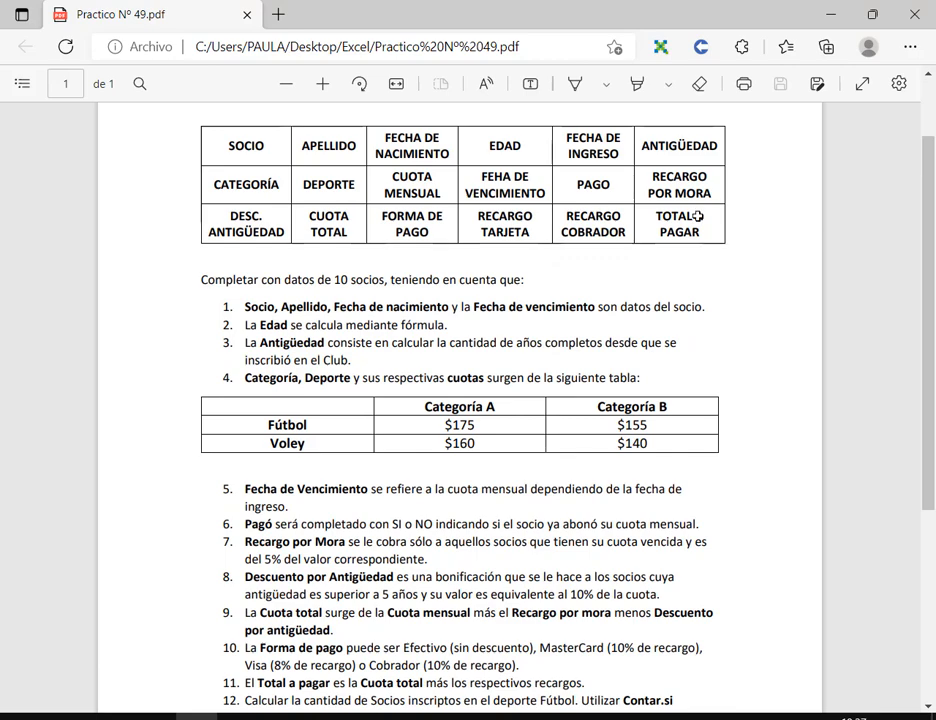
pyautogui.click(836, 6)
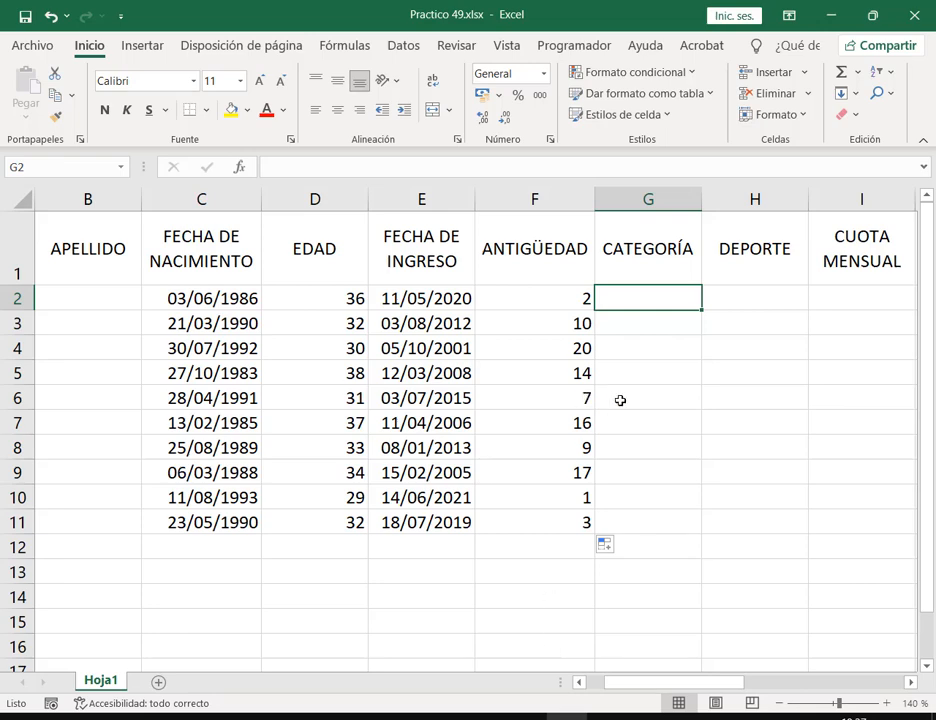
# Examine the SIFECHA formula in the first member's ANTIGÜEDAD cell F2 without changing it
pyautogui.doubleClick(562, 297)
pyautogui.click(670, 298)
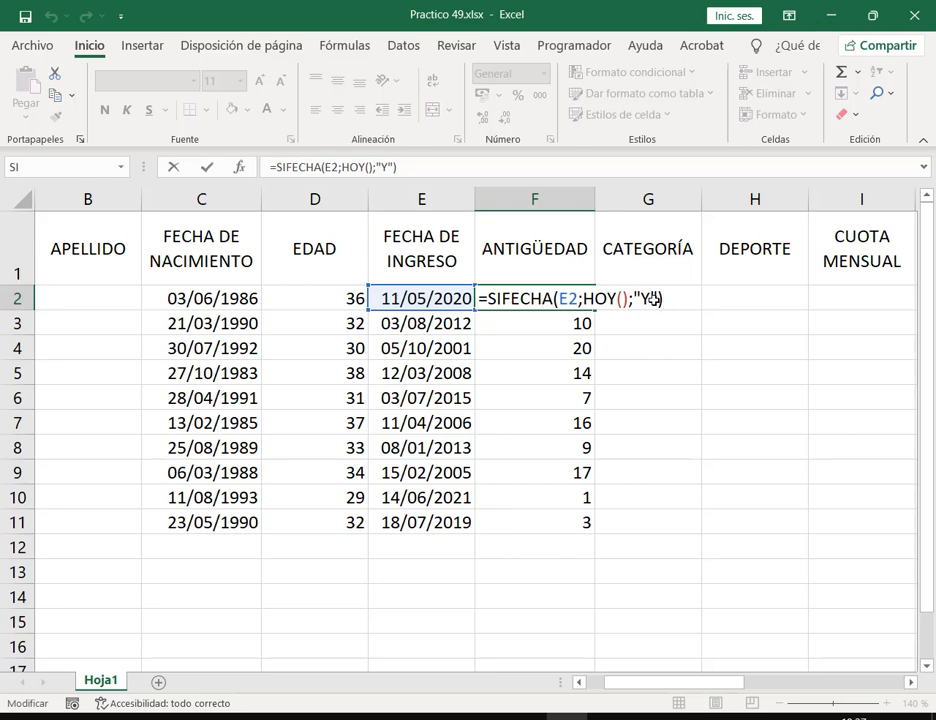
pyautogui.press('Return')
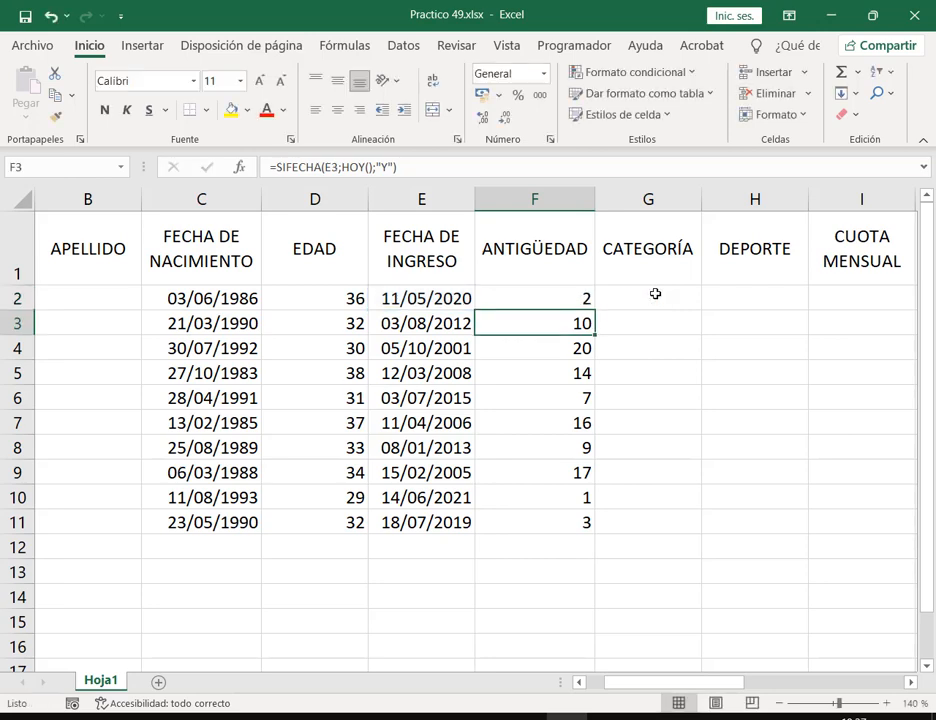
pyautogui.click(505, 296)
pyautogui.doubleClick(533, 294)
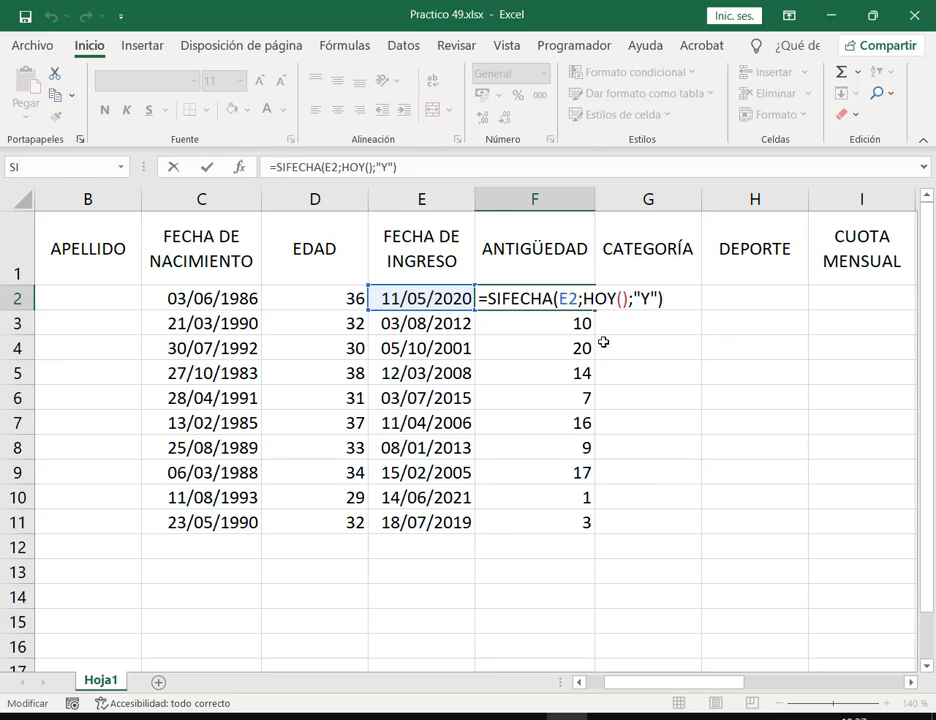
pyautogui.press('Return')
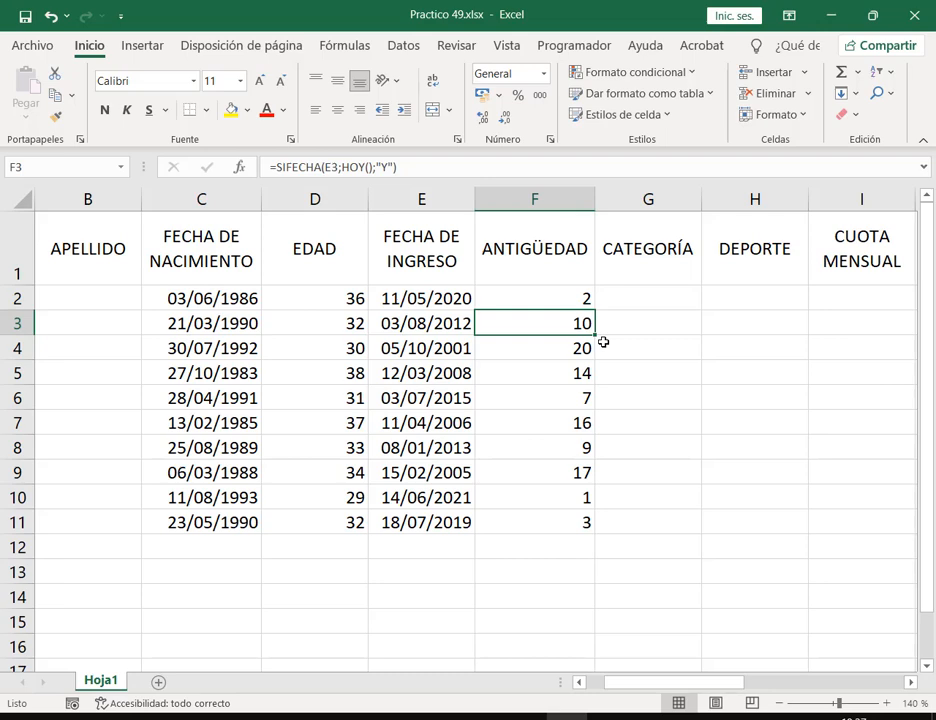
pyautogui.press('Down')
pyautogui.press('Down')
pyautogui.press('Down')
pyautogui.press('Down')
pyautogui.press('Down')
pyautogui.press('Down')
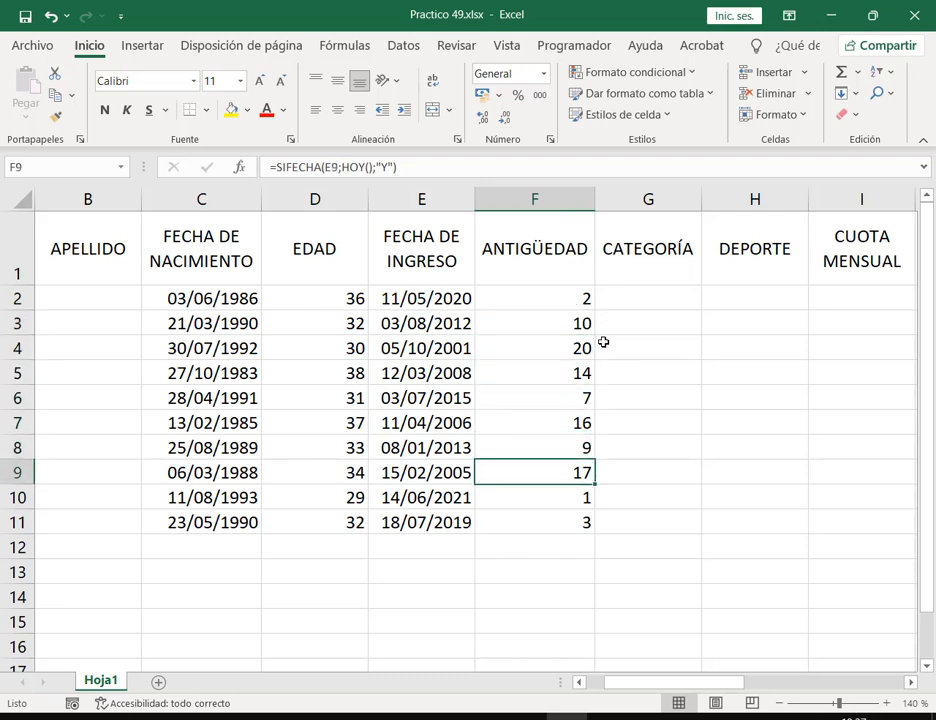
pyautogui.press('Down')
pyautogui.press('Left')
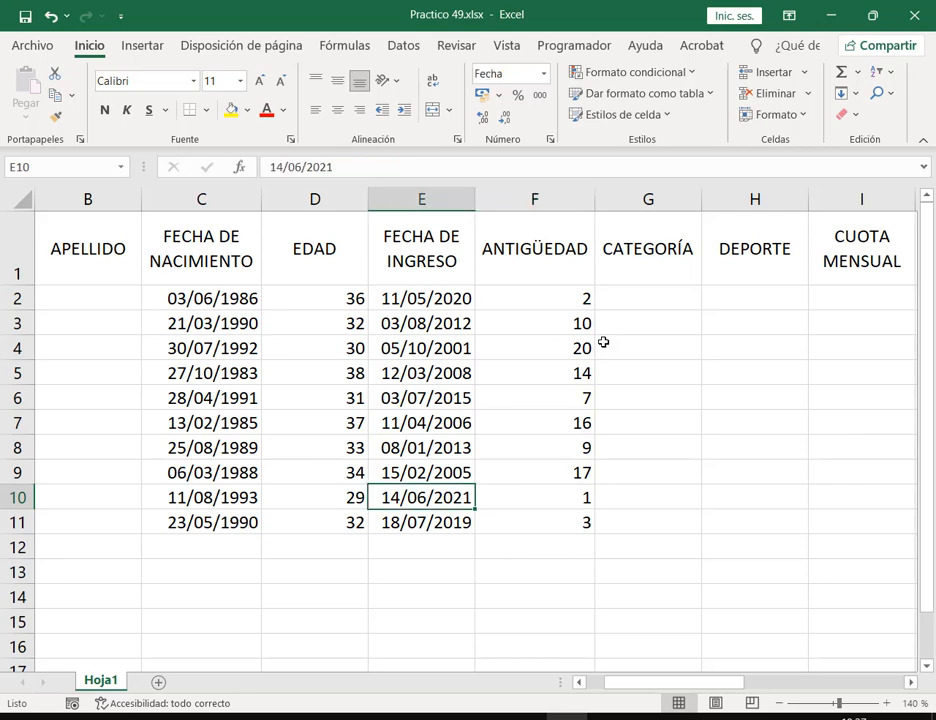
pyautogui.press('Up')
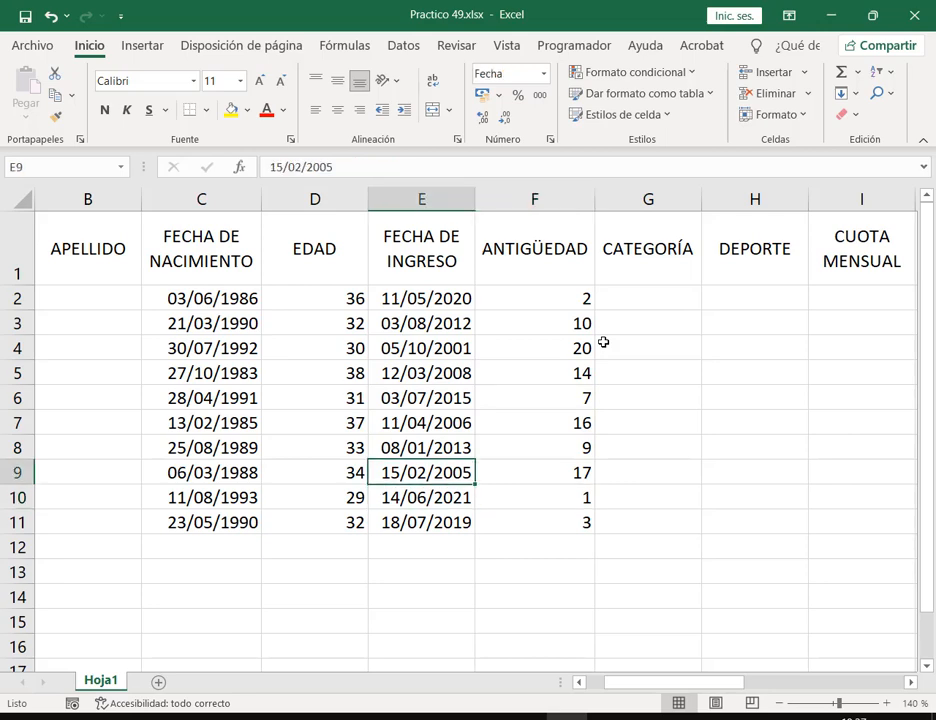
pyautogui.press('Right')
pyautogui.press('Right')
pyautogui.press('Right')
pyautogui.press('Up')
pyautogui.press('Up')
pyautogui.press('Up')
pyautogui.press('Up')
pyautogui.press('Up')
pyautogui.press('Up')
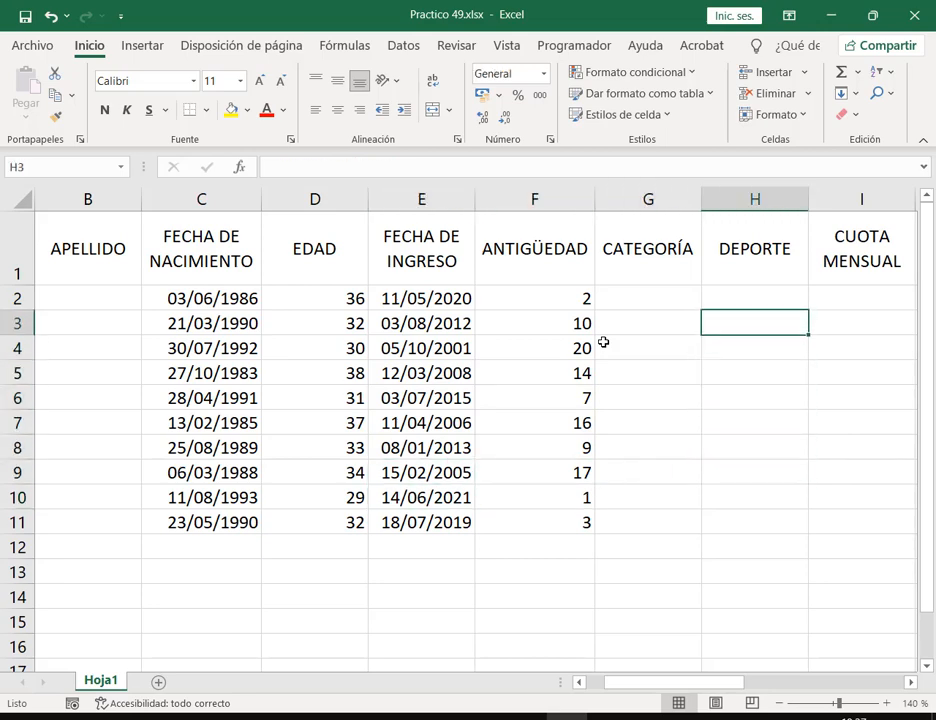
# Switch to the Google Meet call to check its chat, and return to Excel at the first CATEGORÍA cell G2
pyautogui.moveTo(209, 689)
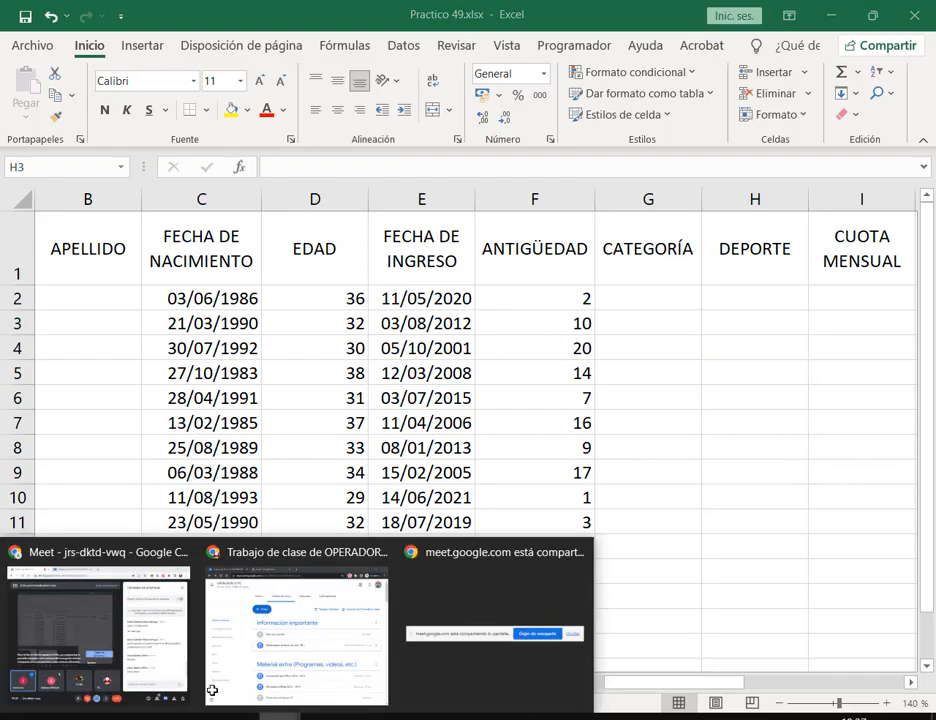
pyautogui.click(90, 640)
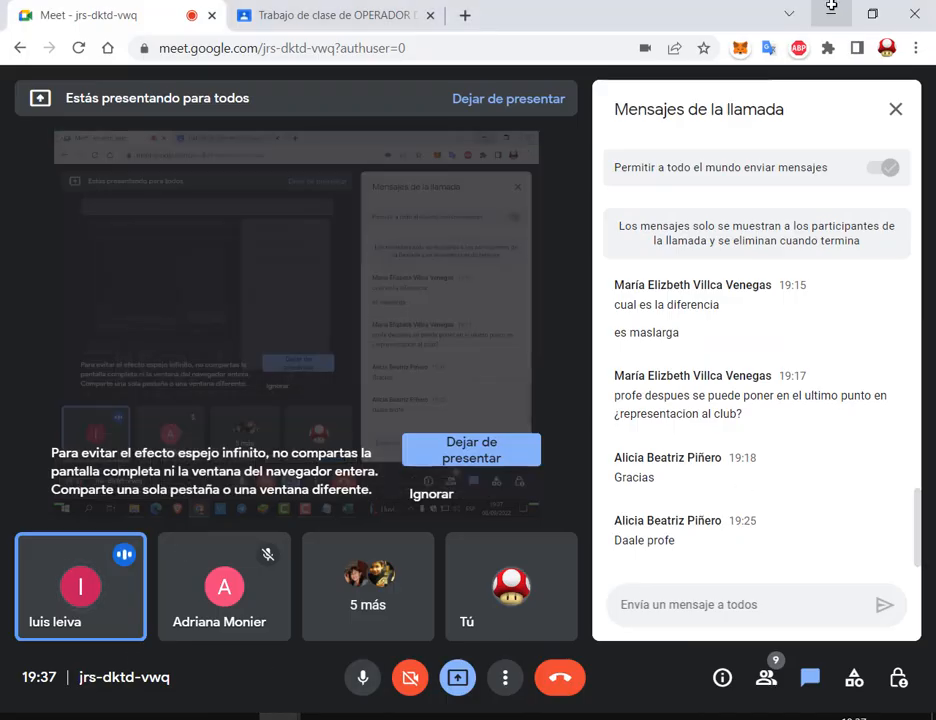
pyautogui.hotkey('alt', 'Tab')
pyautogui.click(687, 306)
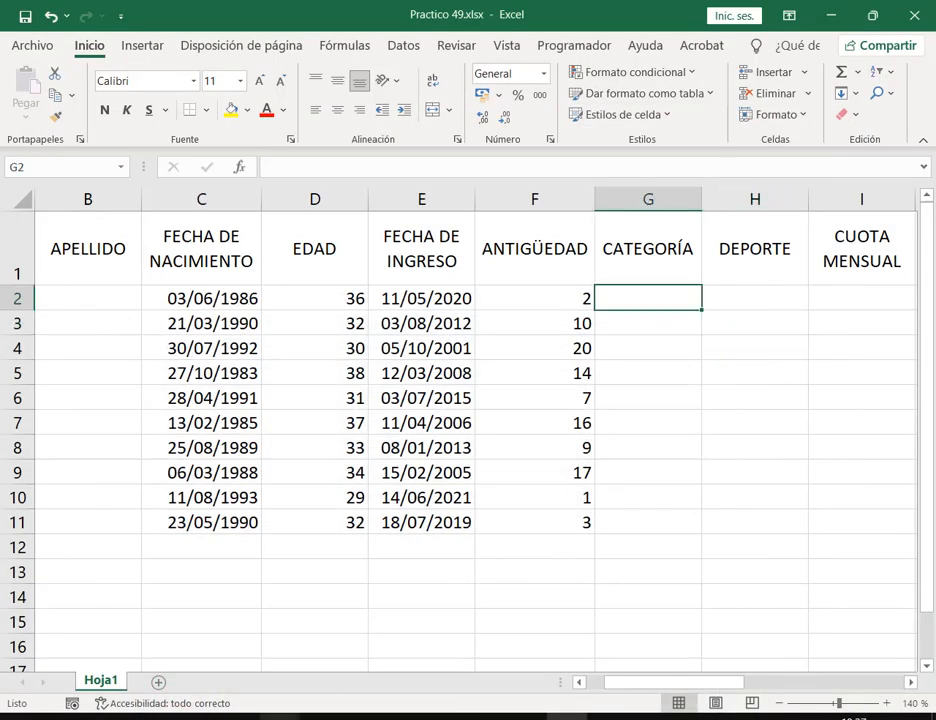
# Switch to the Practico Nº 49 PDF to review the Categoría, Deporte and cuotas instruction with its fee table, and return to Excel
pyautogui.hotkey('alt', 'Tab')
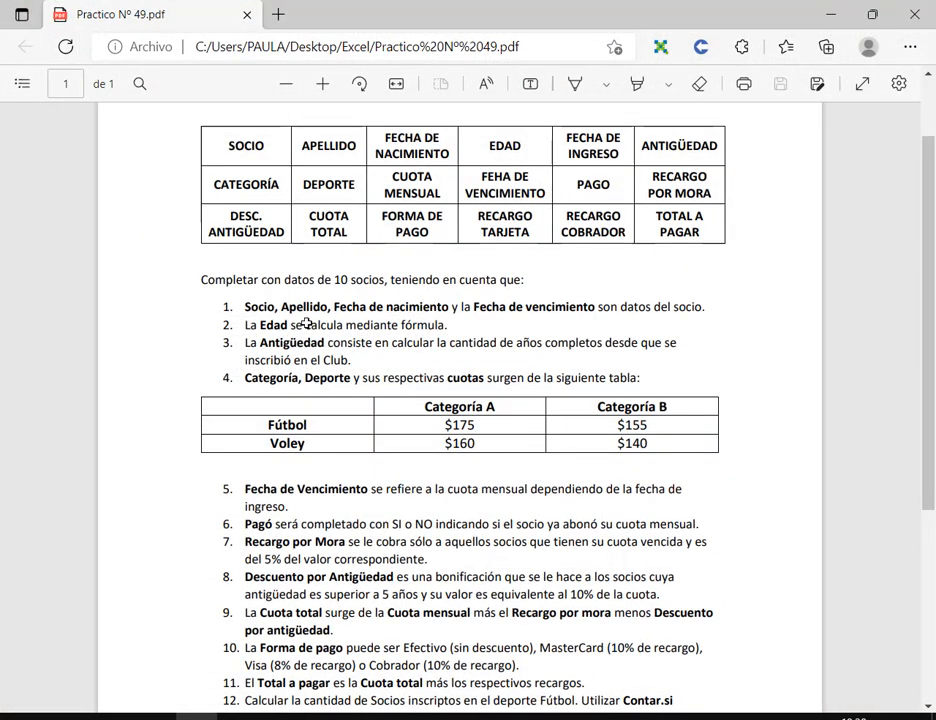
pyautogui.moveTo(246, 378); pyautogui.dragTo(320, 380)
pyautogui.click(408, 381)
pyautogui.moveTo(389, 377); pyautogui.dragTo(473, 407)
pyautogui.moveTo(412, 400); pyautogui.dragTo(458, 405)
pyautogui.moveTo(604, 405); pyautogui.dragTo(698, 406)
pyautogui.click(246, 424)
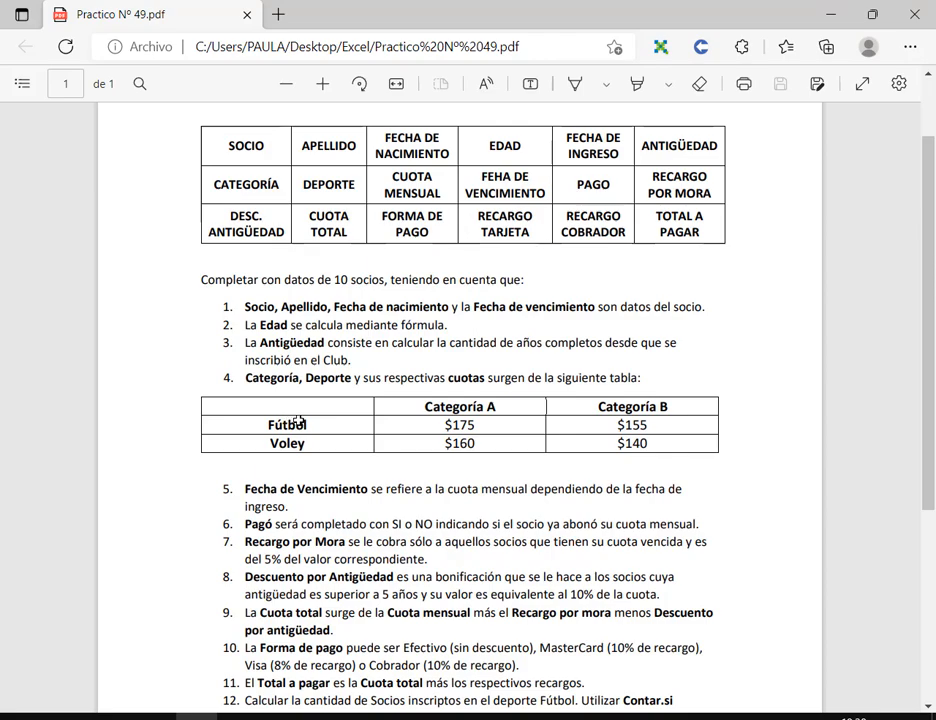
pyautogui.hotkey('alt', 'Tab')
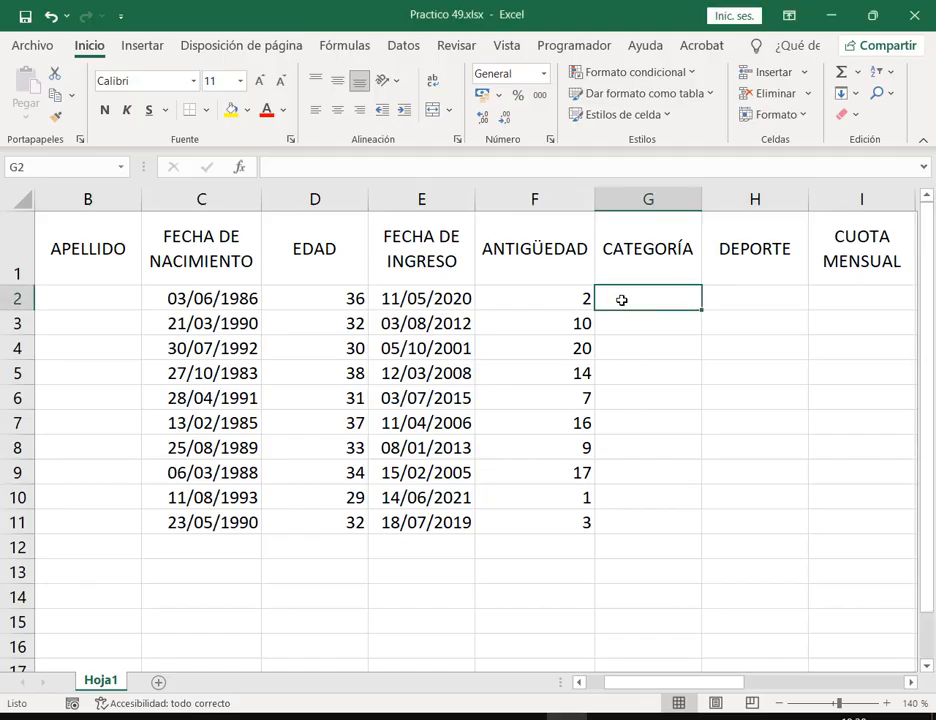
pyautogui.moveTo(620, 298); pyautogui.dragTo(625, 518)
pyautogui.moveTo(738, 300); pyautogui.dragTo(760, 513)
pyautogui.click(657, 302)
pyautogui.moveTo(658, 306); pyautogui.dragTo(660, 522)
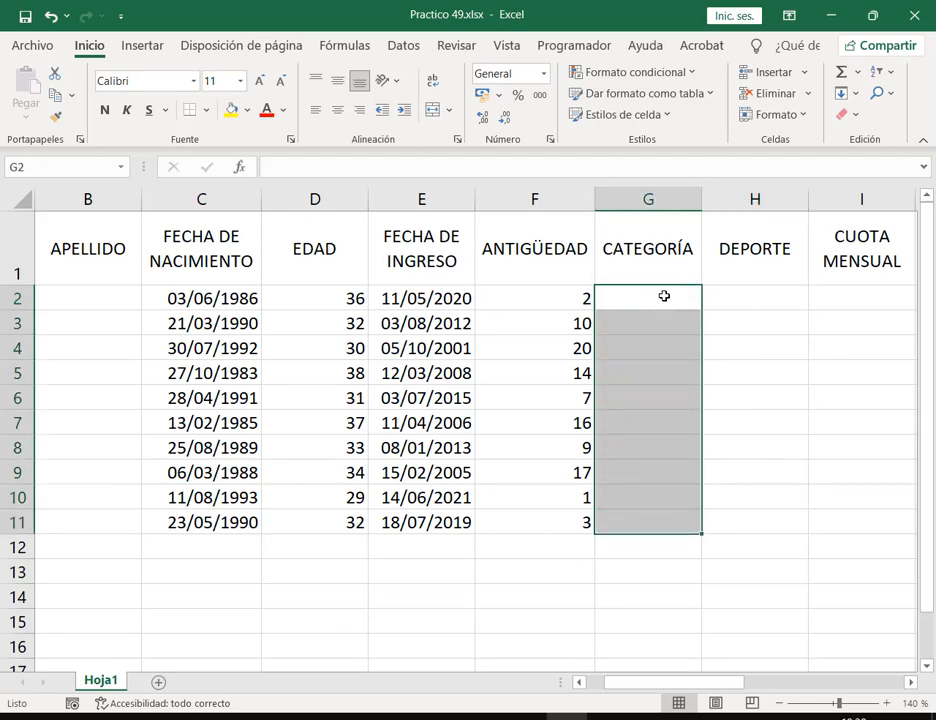
pyautogui.moveTo(765, 309); pyautogui.dragTo(746, 303)
# Enter the categories A, B, A and A for the first four members in CATEGORÍA cells G2 through G5
pyautogui.click(698, 311)
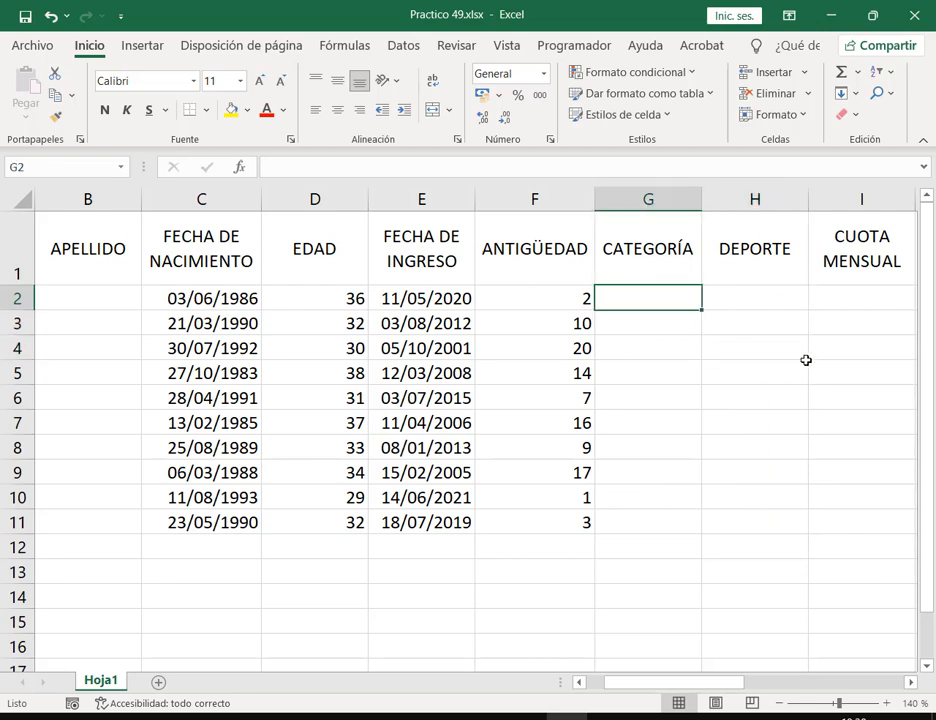
pyautogui.write('c')
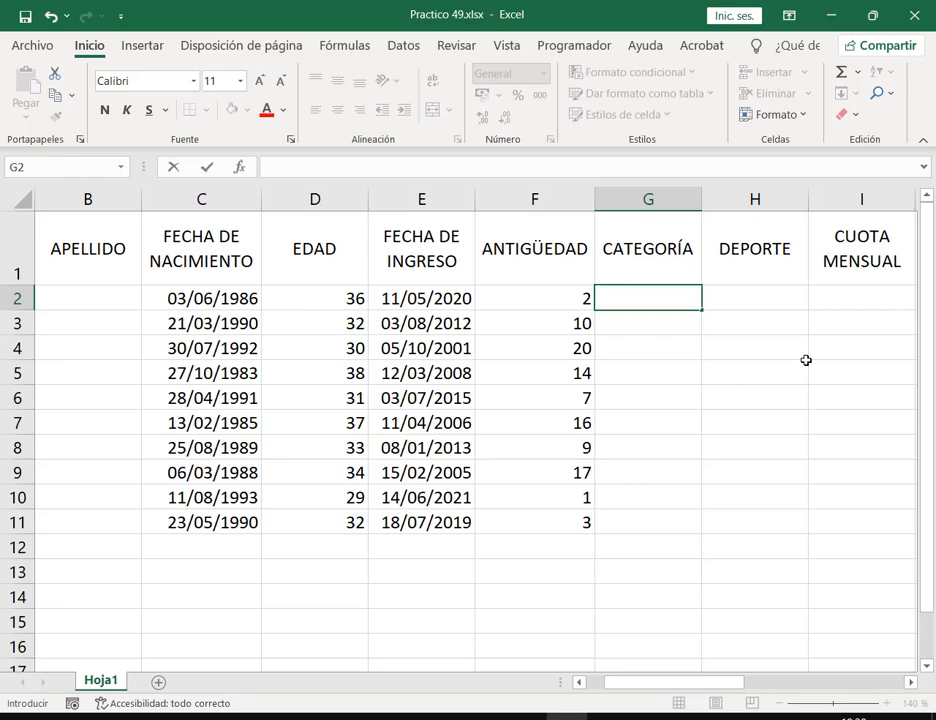
pyautogui.press('BackSpace')
pyautogui.write('CA')
pyautogui.press('BackSpace')
pyautogui.press('BackSpace')
pyautogui.write('A')
pyautogui.press('Return')
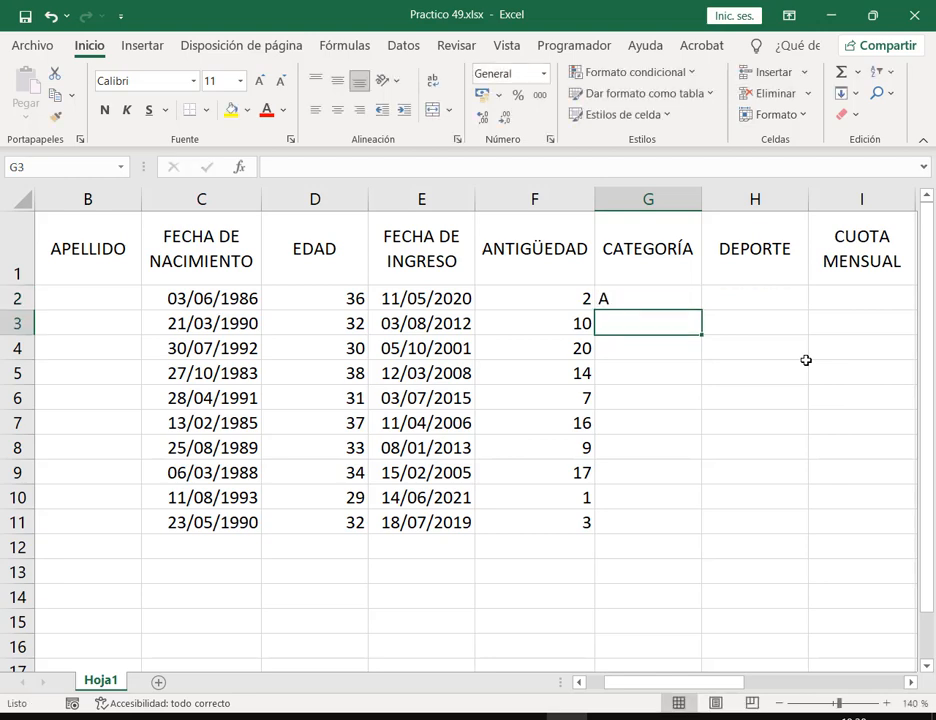
pyautogui.write('B')
pyautogui.press('Return')
pyautogui.write('A')
pyautogui.press('Return')
pyautogui.write('A')
pyautogui.press('Return')
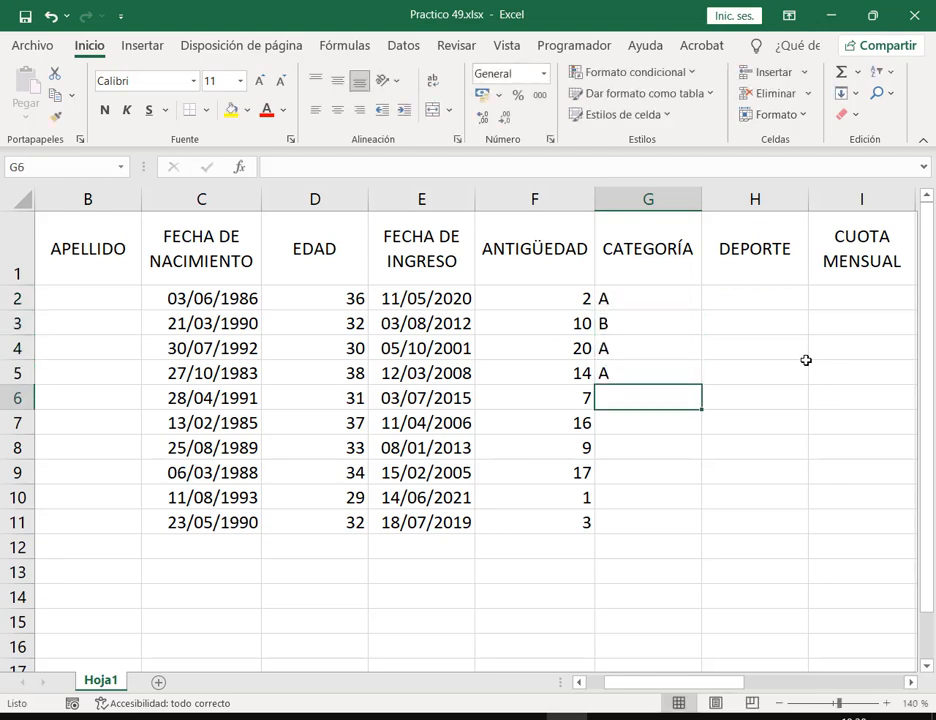
# Enter the categories B, B, B, A, B and A for the remaining members in CATEGORÍA cells G6 through G11
pyautogui.write('B')
pyautogui.press('Return')
pyautogui.write('B')
pyautogui.press('Return')
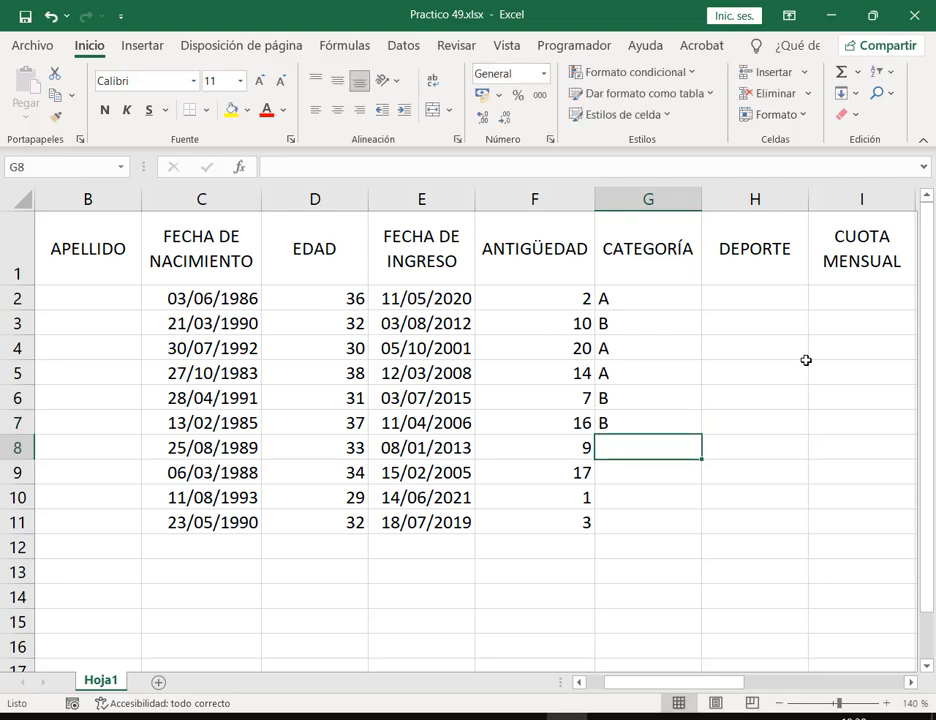
pyautogui.write('B')
pyautogui.press('Return')
pyautogui.write('A')
pyautogui.press('Return')
pyautogui.write('B')
pyautogui.press('Return')
pyautogui.write('A')
pyautogui.press('Return')
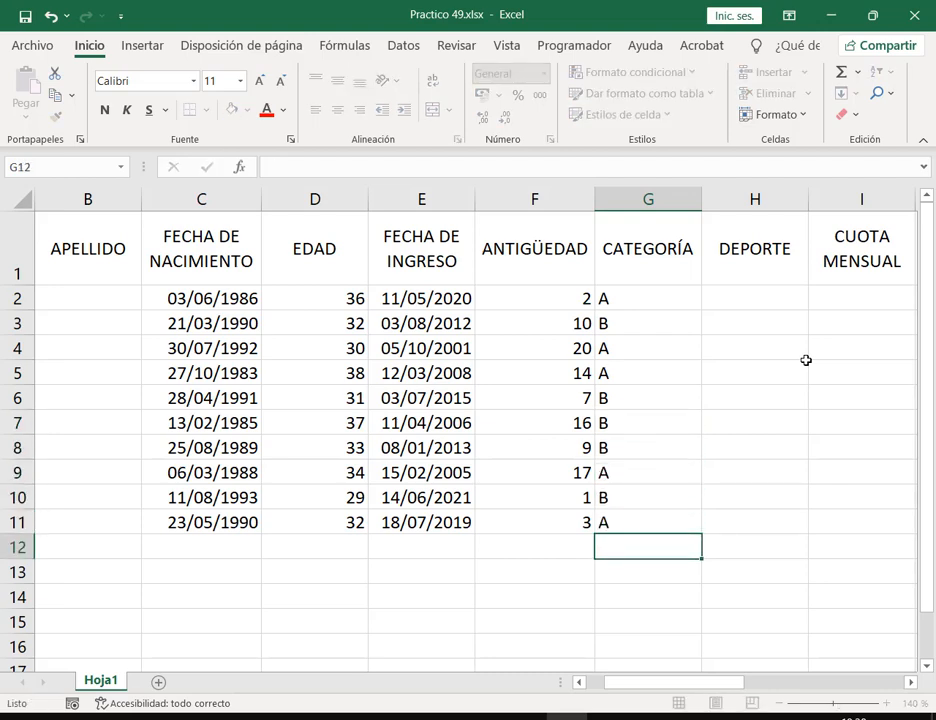
# Enter Fútbol and Voley as the first two members' sports in DEPORTE cells H2 and H3
pyautogui.press('Right')
pyautogui.press('Up')
pyautogui.press('Up')
pyautogui.press('Up')
pyautogui.press('Up')
pyautogui.press('Up')
pyautogui.press('Up')
pyautogui.press('Up')
pyautogui.press('Up')
pyautogui.press('Up')
pyautogui.press('Up')
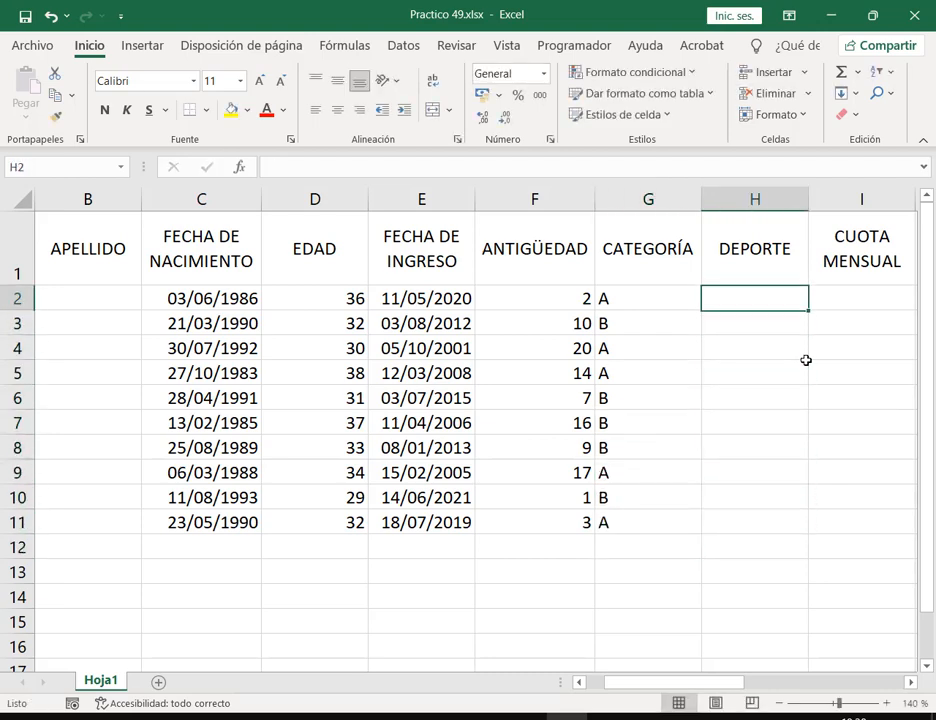
pyautogui.write('Futb')
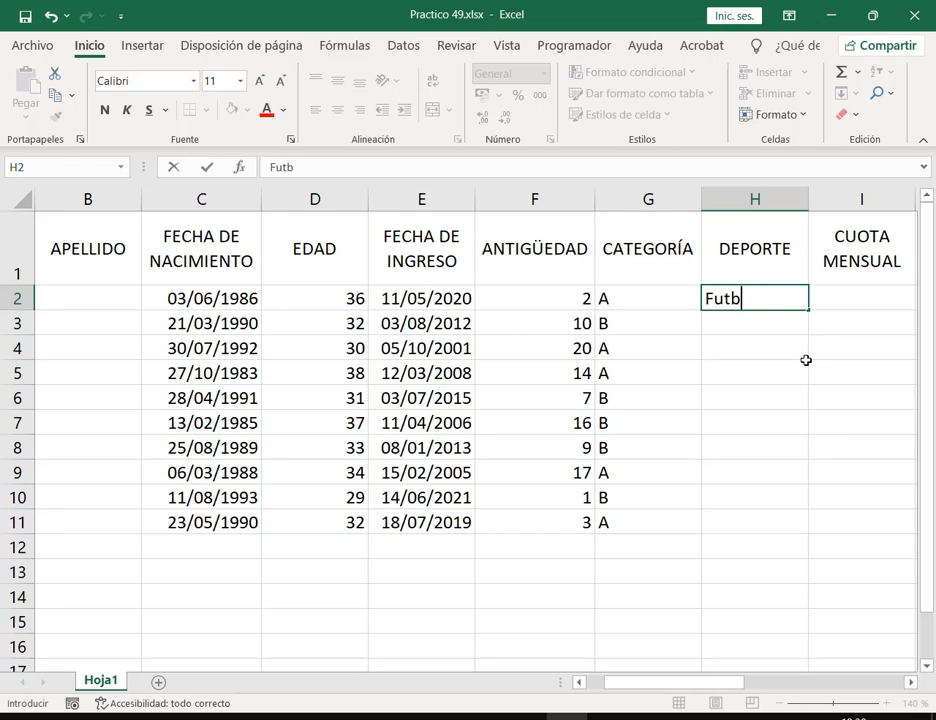
pyautogui.press('BackSpace')
pyautogui.press('BackSpace')
pyautogui.press('BackSpace')
pyautogui.write('útbol')
pyautogui.press('Return')
pyautogui.write('Voley')
pyautogui.press('Return')
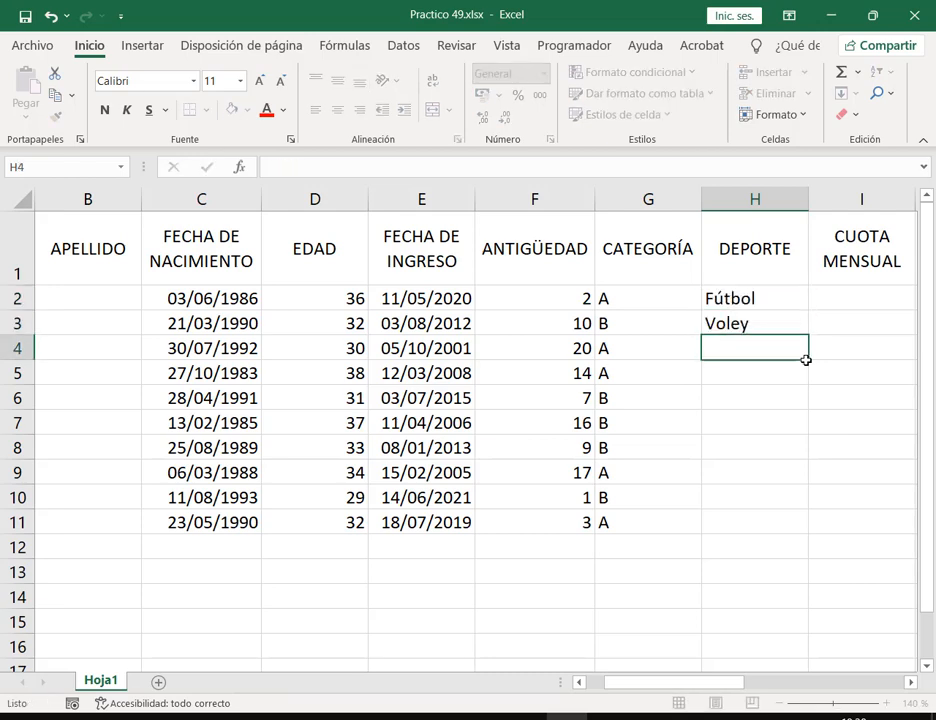
# Enter the sports Voley, Fútbol and Fútbol in DEPORTE cells H4 through H6
pyautogui.write('Voley')
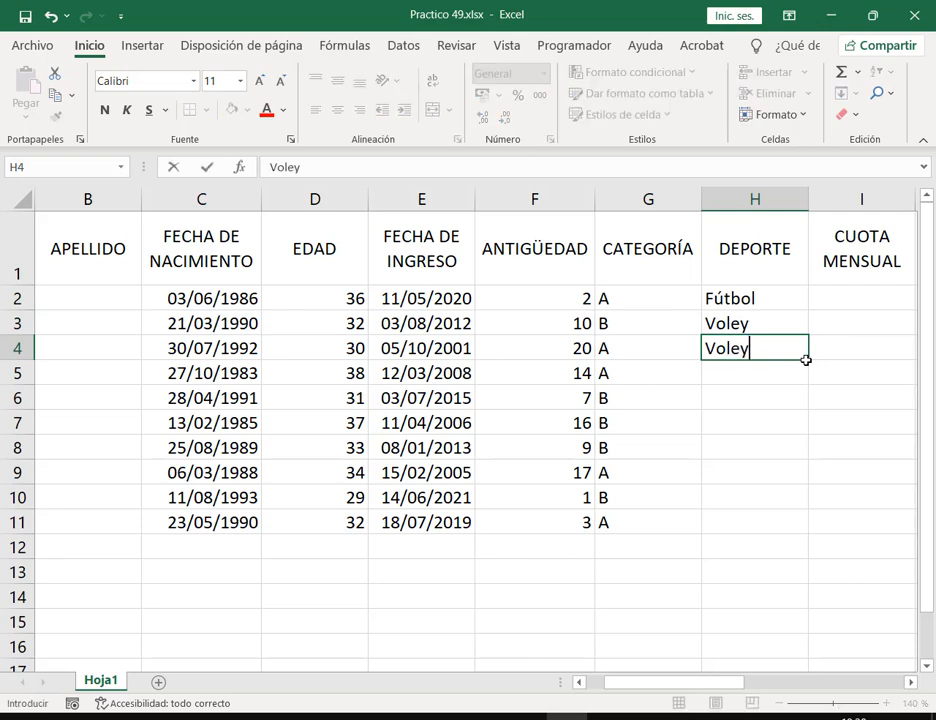
pyautogui.press('Return')
pyautogui.write('Fu')
pyautogui.press('BackSpace')
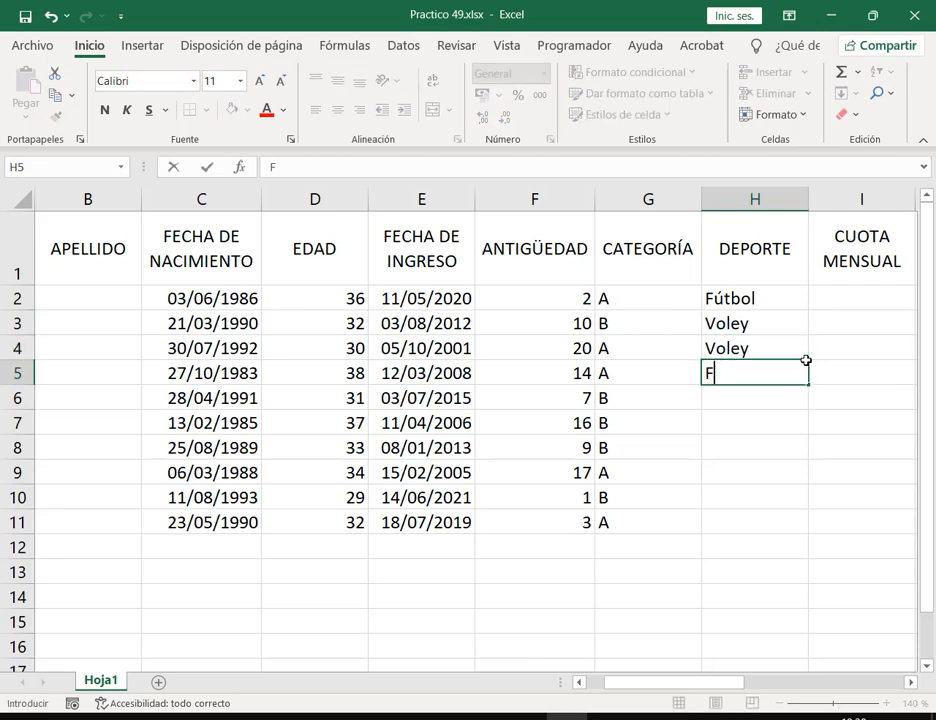
pyautogui.write('´´u')
pyautogui.press('BackSpace')
pyautogui.press('BackSpace')
pyautogui.press('BackSpace')
pyautogui.write('fútbol')
pyautogui.press('Return')
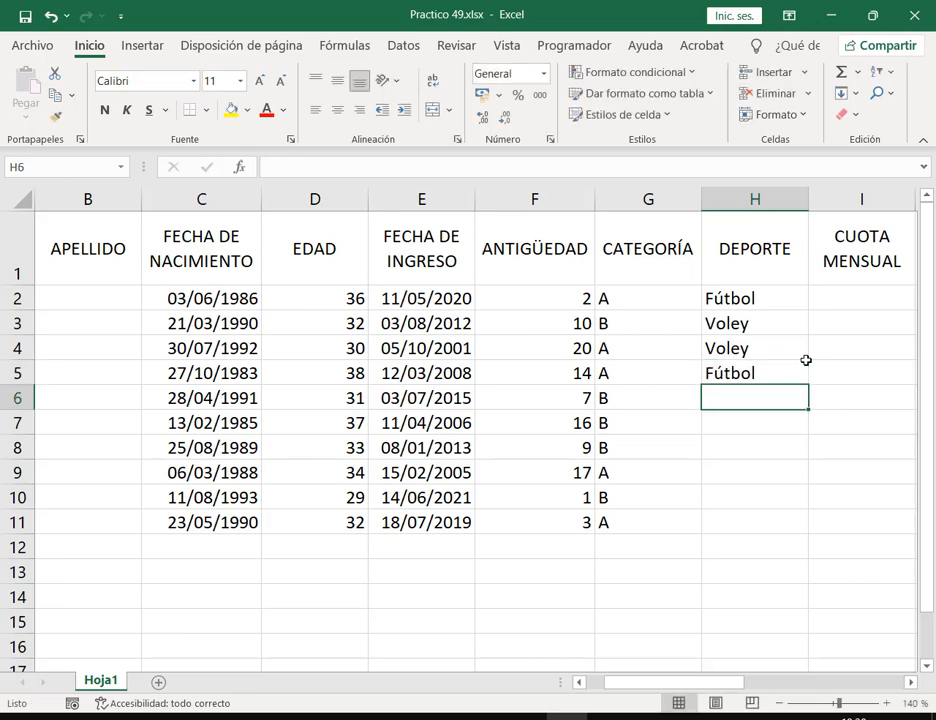
pyautogui.write('Fútbol')
pyautogui.press('Return')
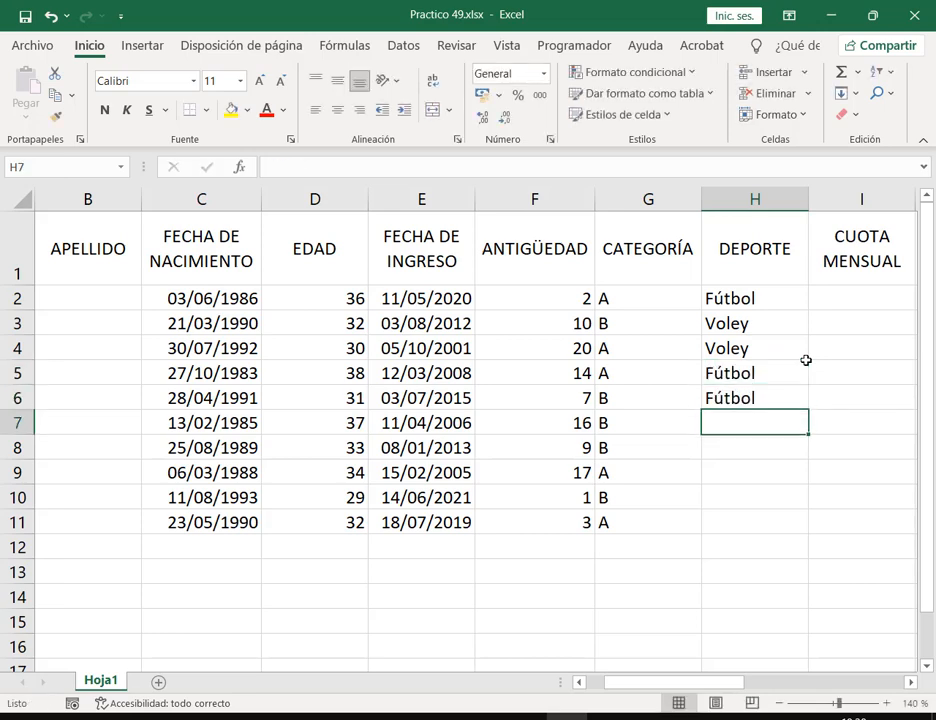
# Complete the DEPORTE column with Voley in H7 through H9 and Fútbol in H10 and H11
pyautogui.write('Voley')
pyautogui.press('Return')
pyautogui.write('V')
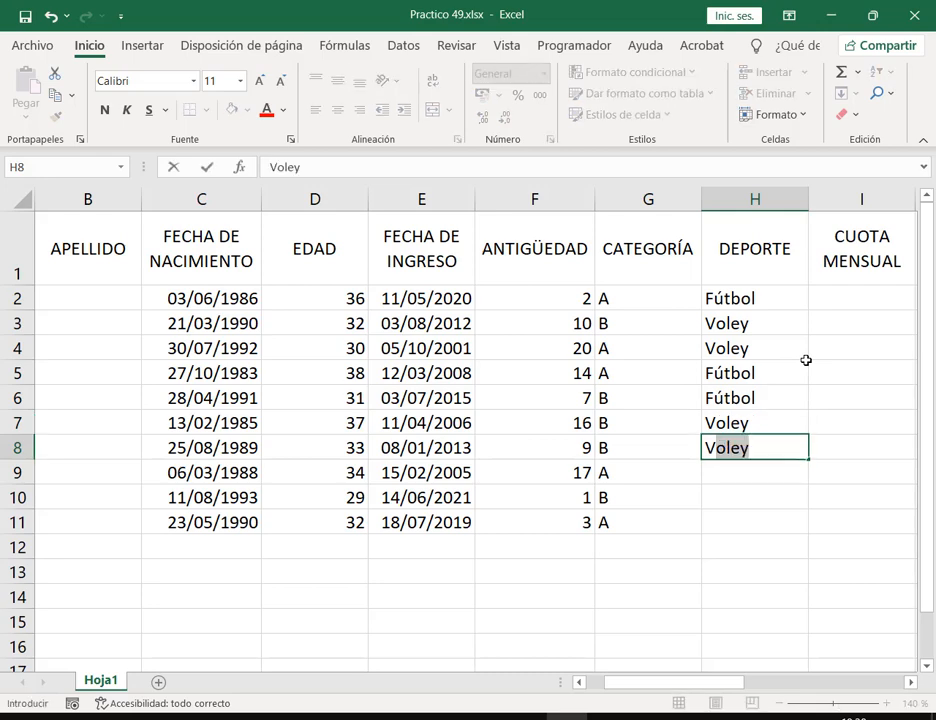
pyautogui.press('Return')
pyautogui.write('V')
pyautogui.press('Return')
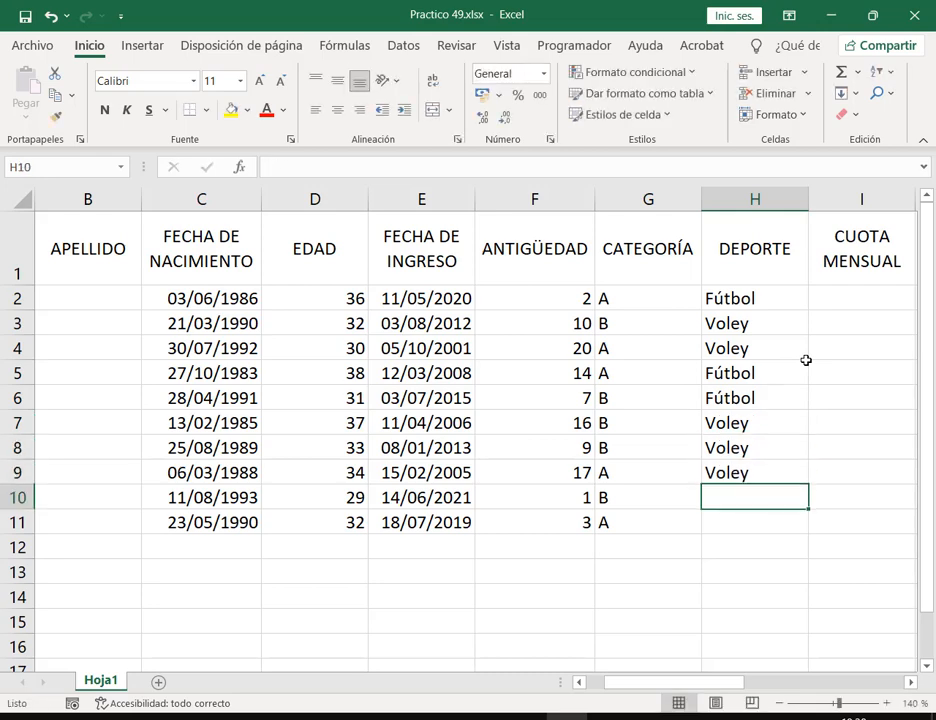
pyautogui.write('Fútbol')
pyautogui.press('Return')
pyautogui.write('F')
pyautogui.press('Return')
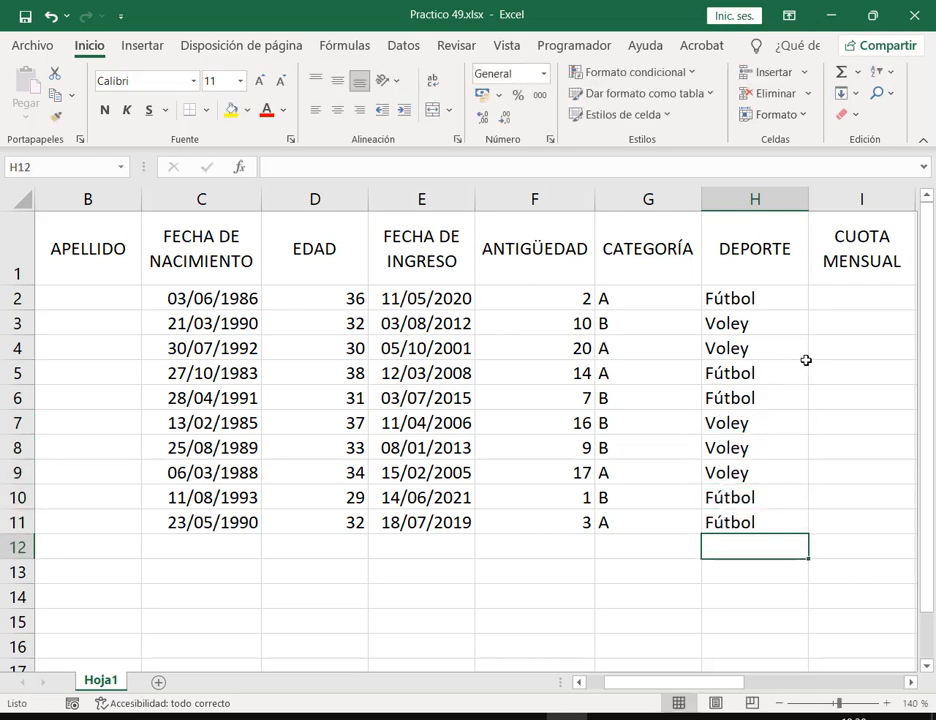
# Select the first CUOTA MENSUAL cell I2, check the fee table in the Practico Nº 49 PDF, and return to Excel
pyautogui.click(907, 683)
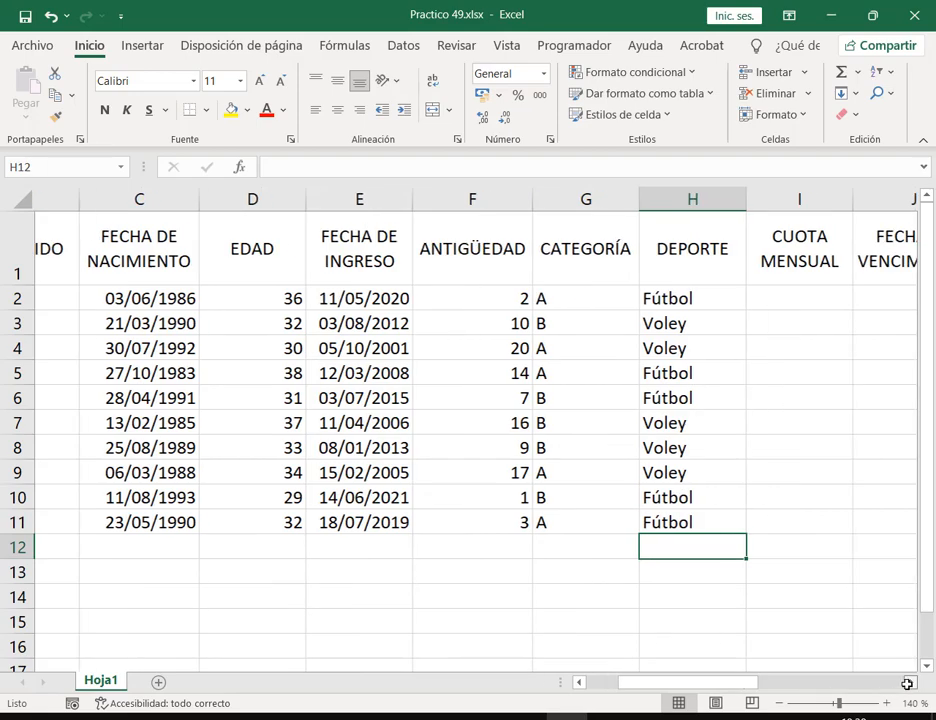
pyautogui.click(907, 683)
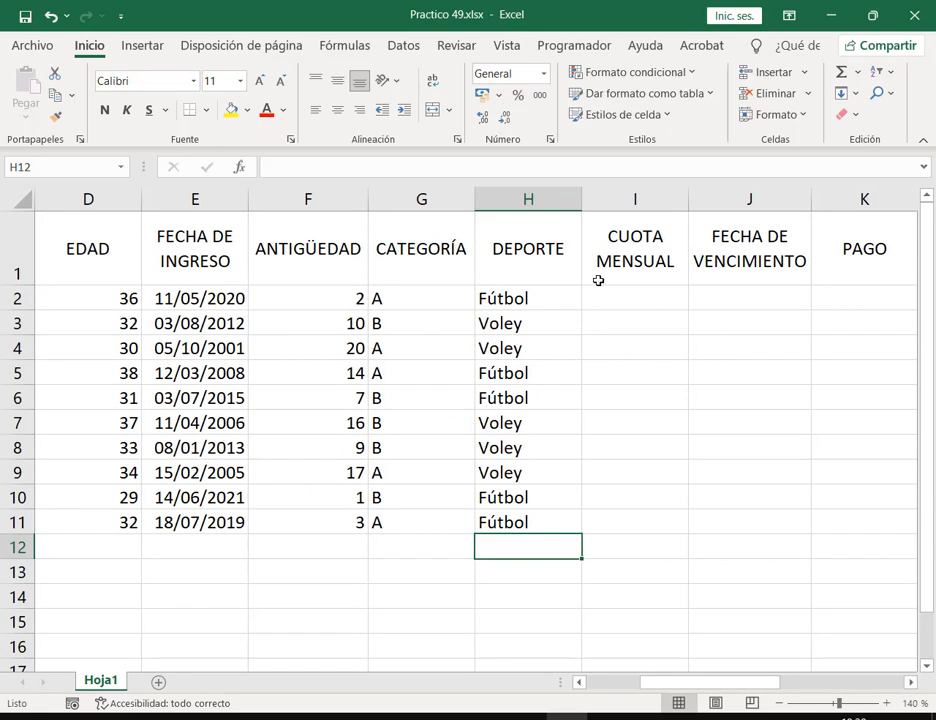
pyautogui.click(624, 298)
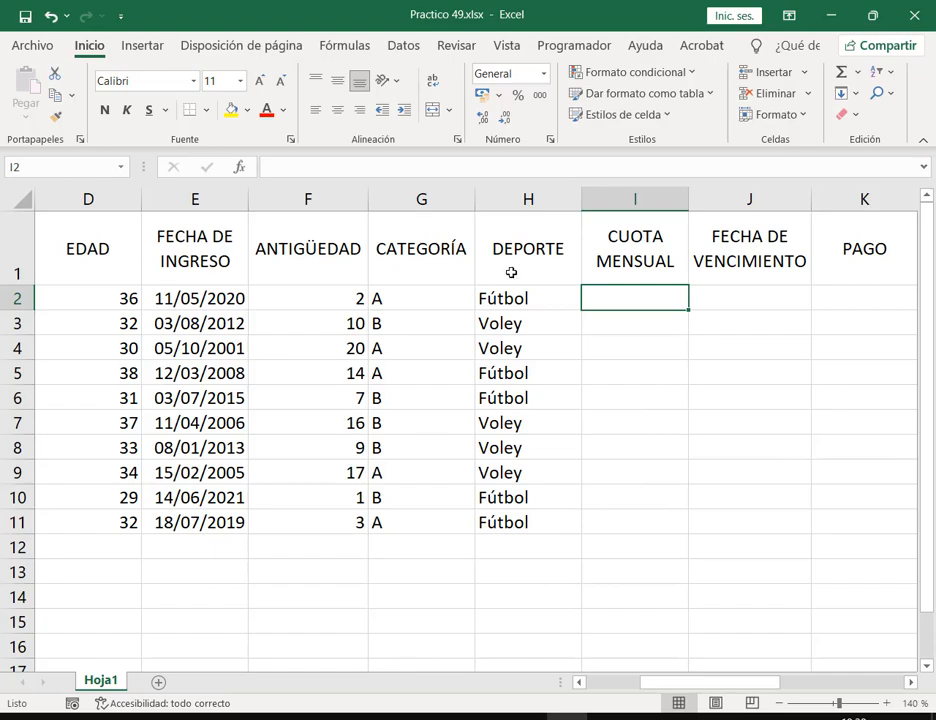
pyautogui.hotkey('alt', 'Tab')
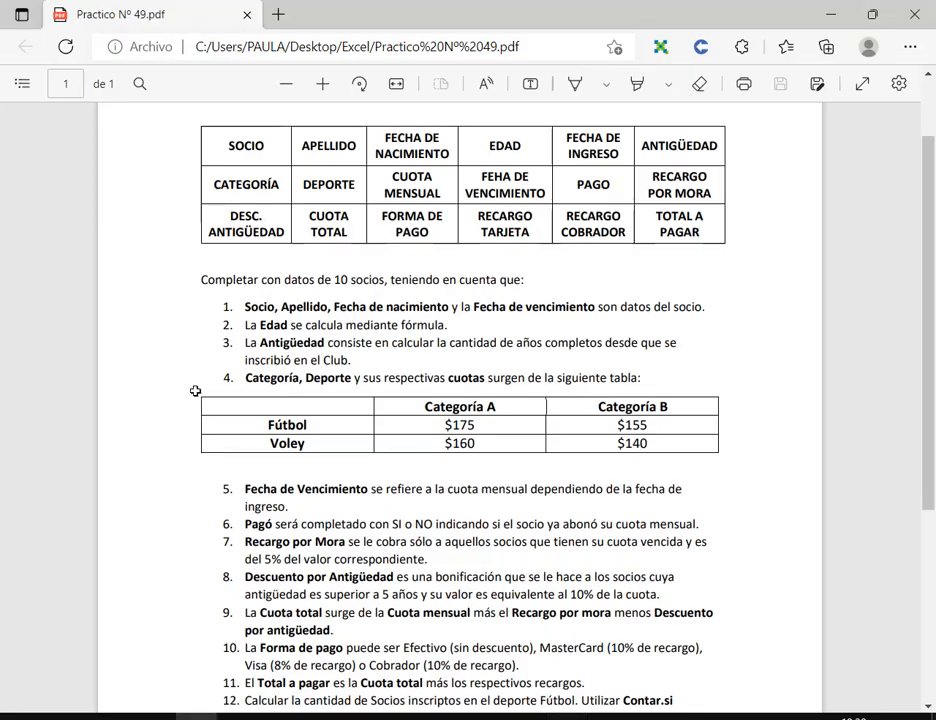
pyautogui.moveTo(194, 389)
pyautogui.mouseDown()
pyautogui.moveTo(744, 472)
pyautogui.moveTo(739, 465)
pyautogui.mouseUp()
pyautogui.press('Escape')
pyautogui.hotkey('alt', 'Tab')
# Start a fee table below the members list with the row labels Fútbol in F15 and Voley in F16
pyautogui.click(257, 574)
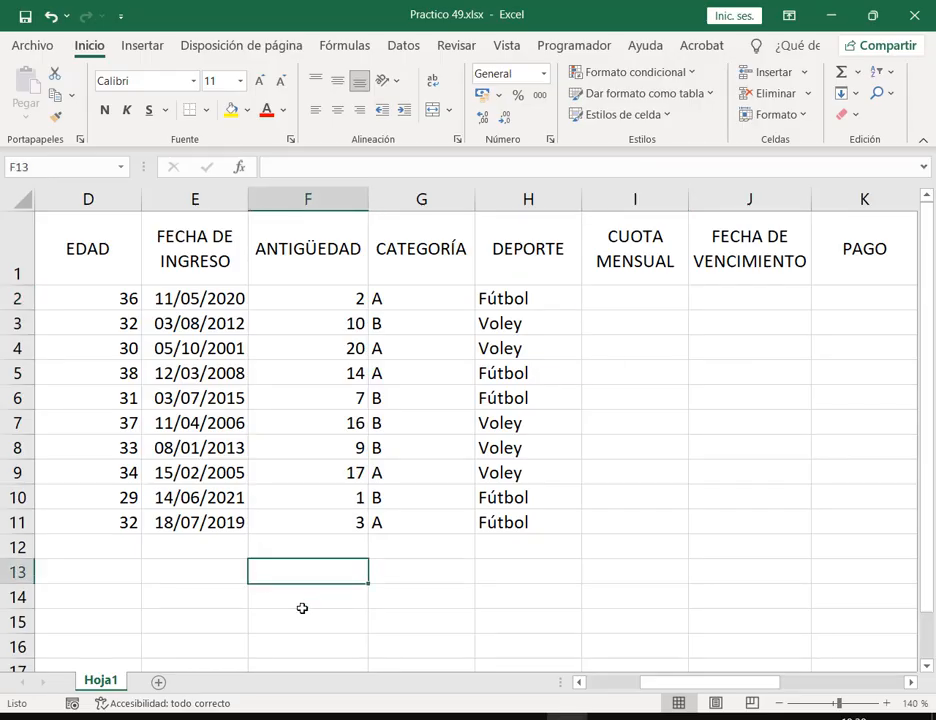
pyautogui.press('Down')
pyautogui.press('Up')
pyautogui.press('Down')
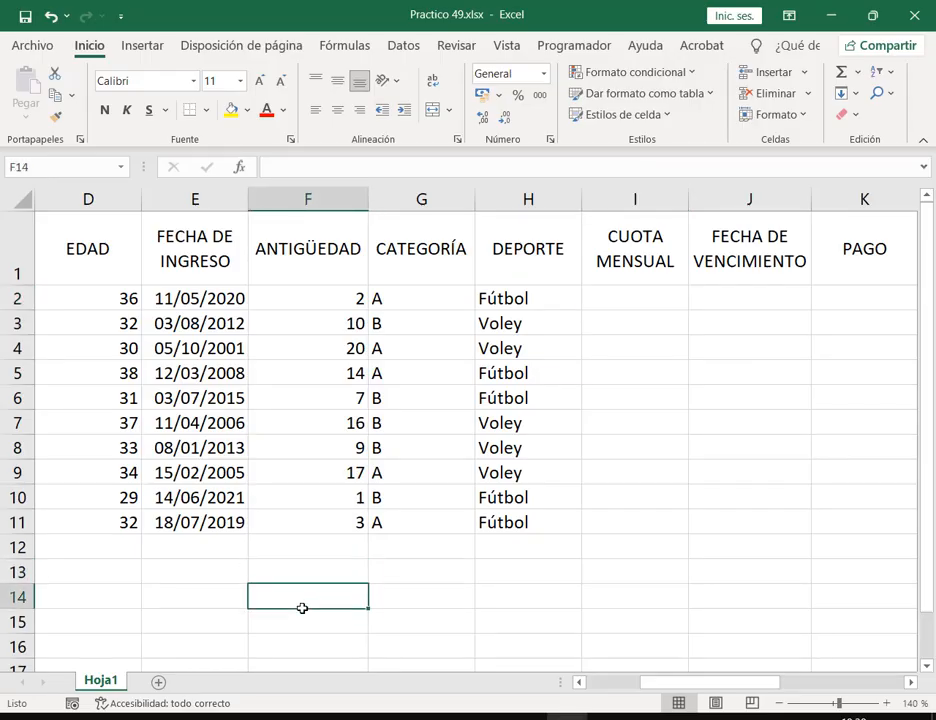
pyautogui.press('Down')
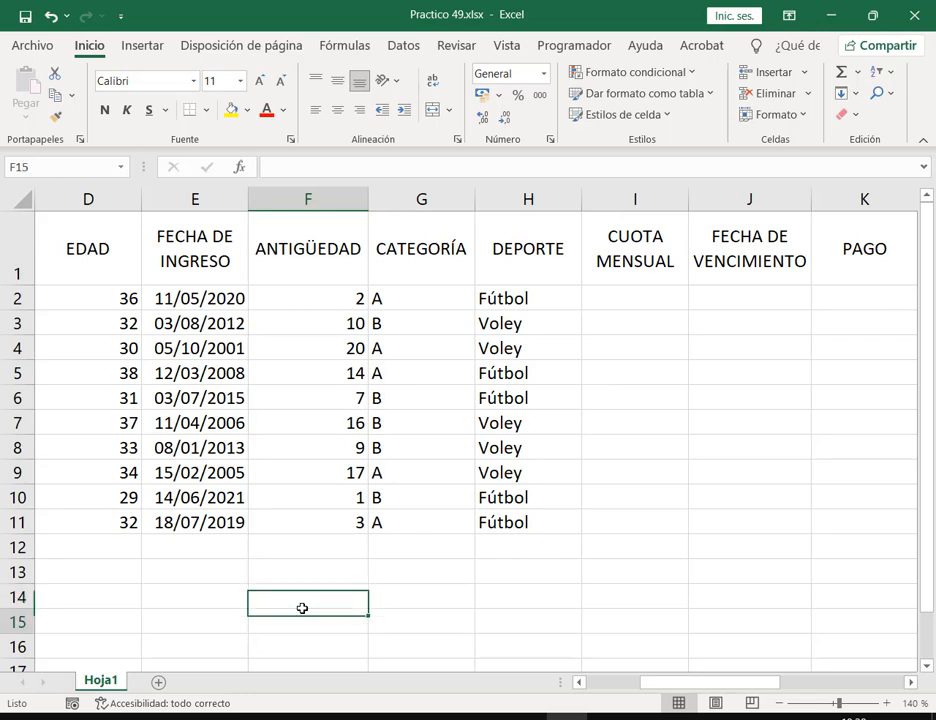
pyautogui.scroll(-1, 302, 607)
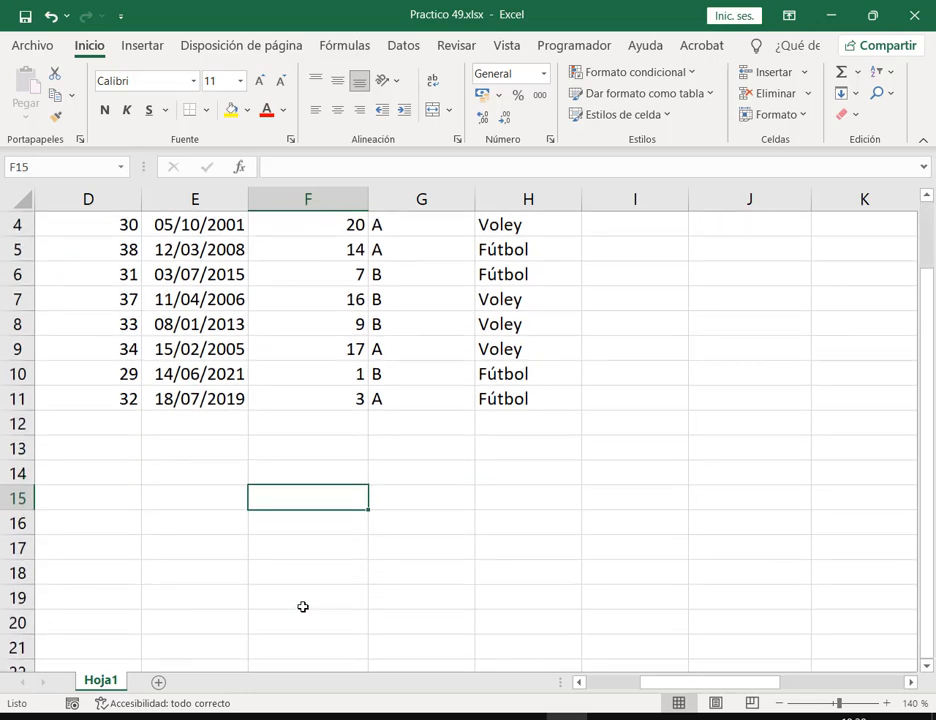
pyautogui.write('Fútbo')
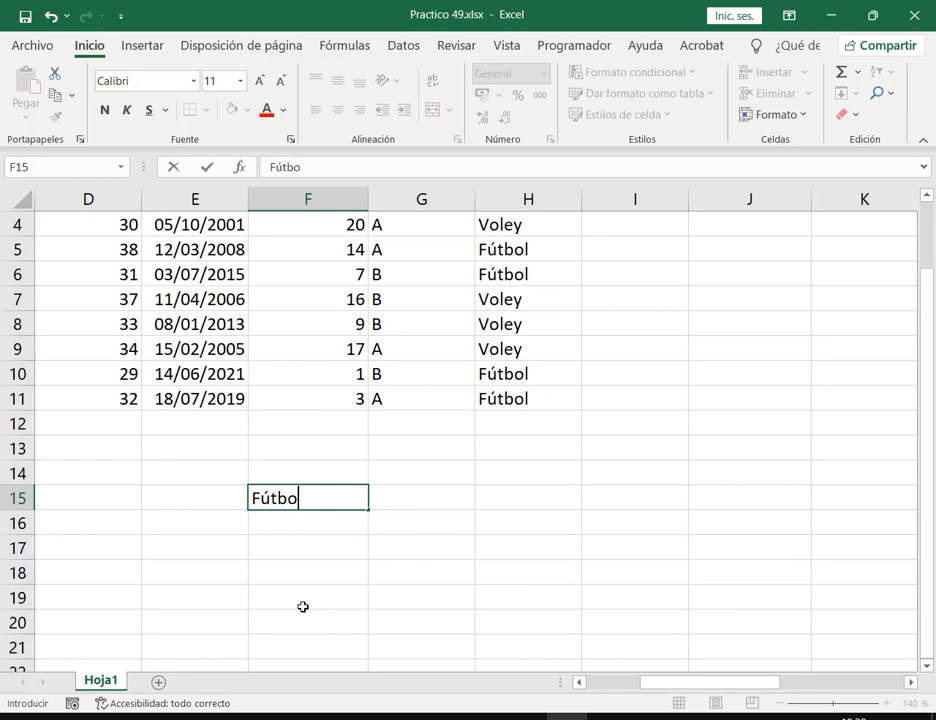
pyautogui.write('l')
pyautogui.press('Return')
pyautogui.write('Voley')
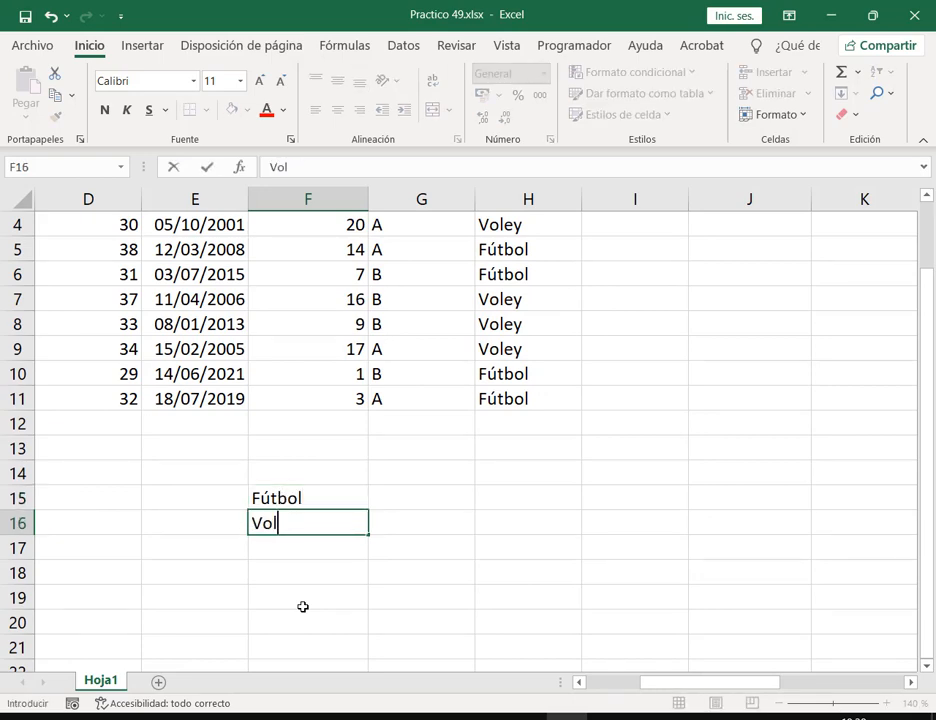
pyautogui.press('Tab')
# Add the fee table's column headers Categoría A in G14 and Categoría B in H14
pyautogui.press('Up')
pyautogui.press('Up')
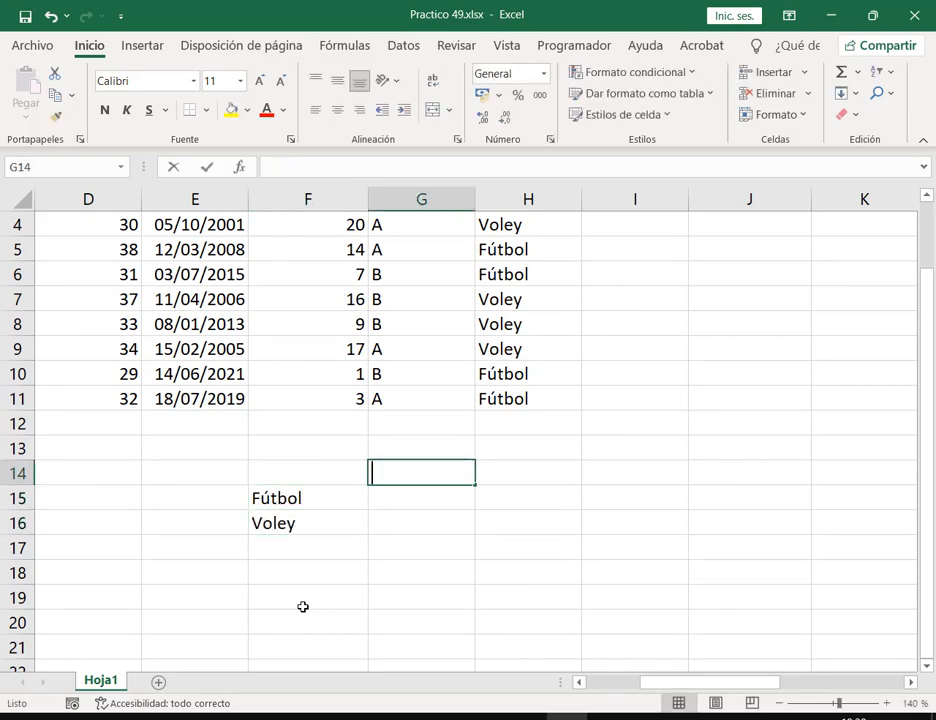
pyautogui.write('Categoría A')
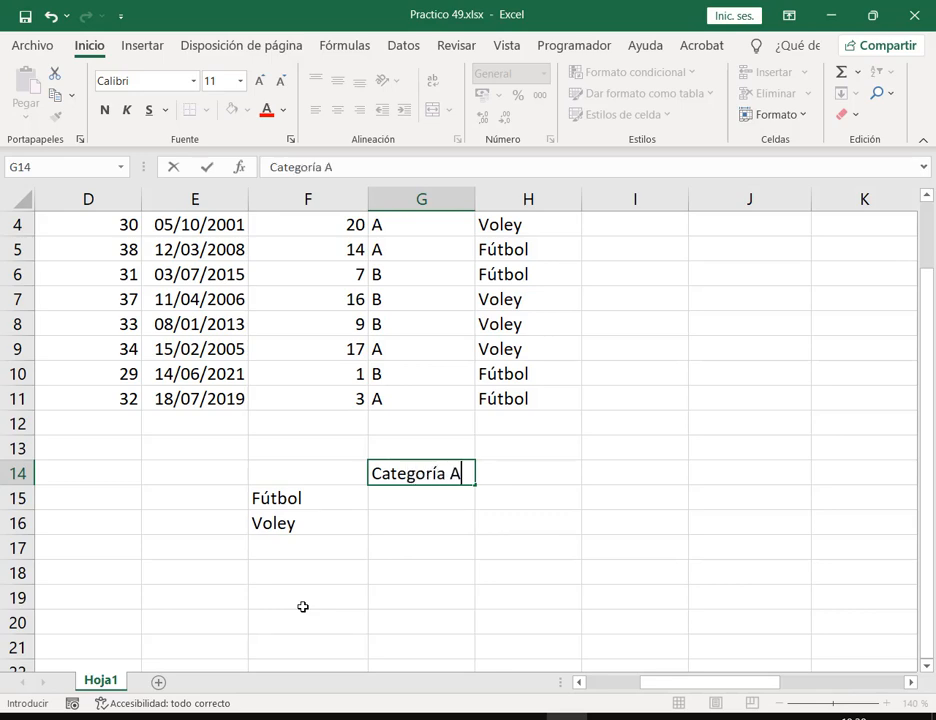
pyautogui.press('Tab')
pyautogui.write('Va')
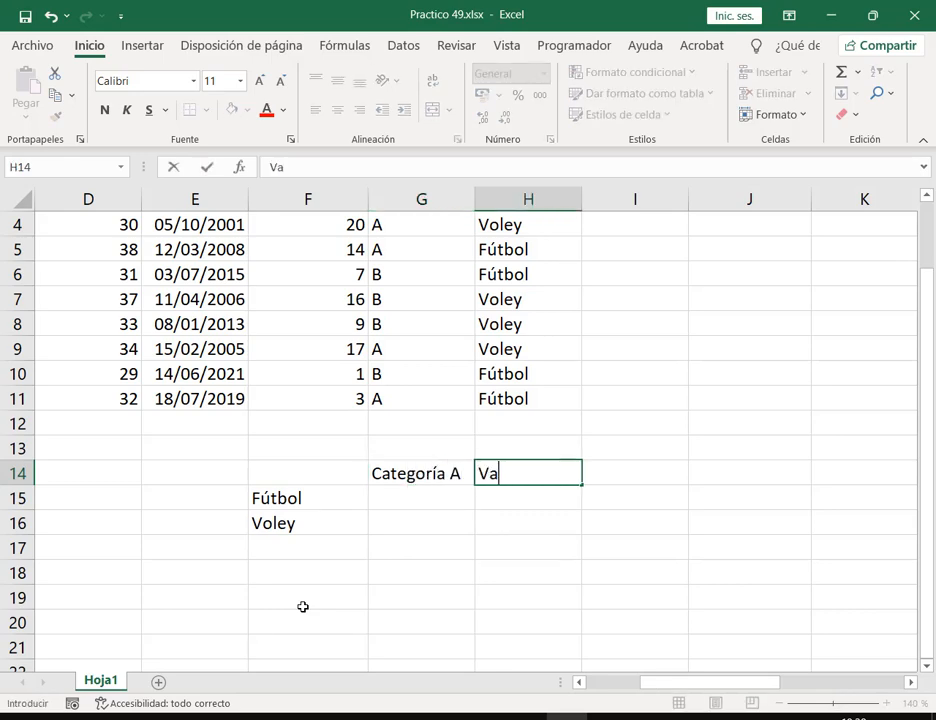
pyautogui.press('BackSpace')
pyautogui.press('BackSpace')
pyautogui.write('CAte')
pyautogui.press('BackSpace')
pyautogui.press('BackSpace')
pyautogui.press('BackSpace')
pyautogui.write('ategoría B')
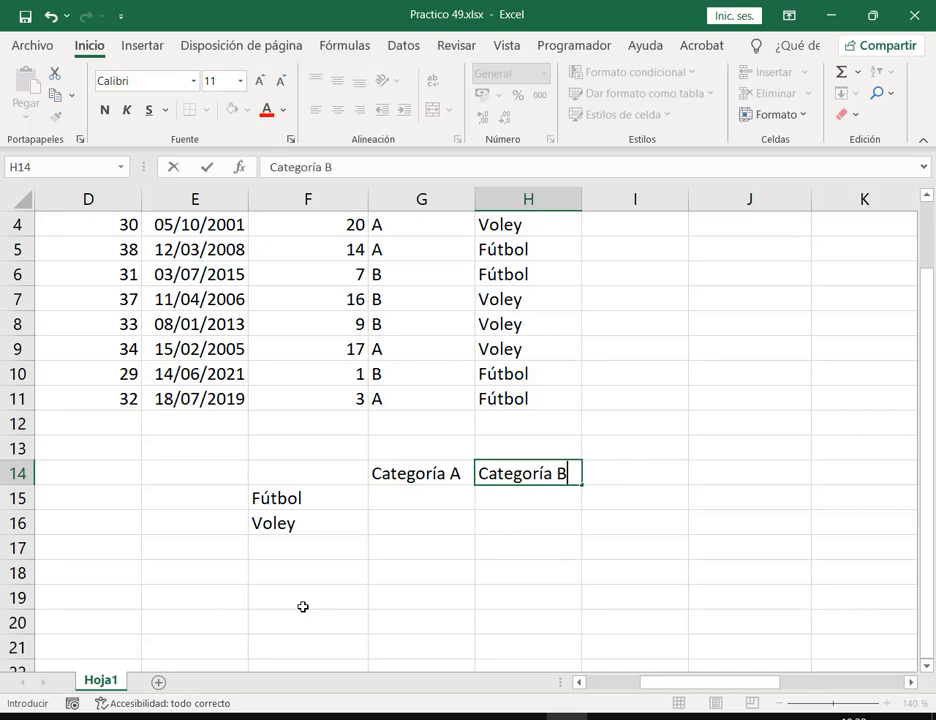
pyautogui.press('Return')
# Enter the Categoría A fees from the Practico Nº 49 PDF: 175 for Fútbol in G15 and 160 for Voley in G16
pyautogui.hotkey('alt', 'Tab')
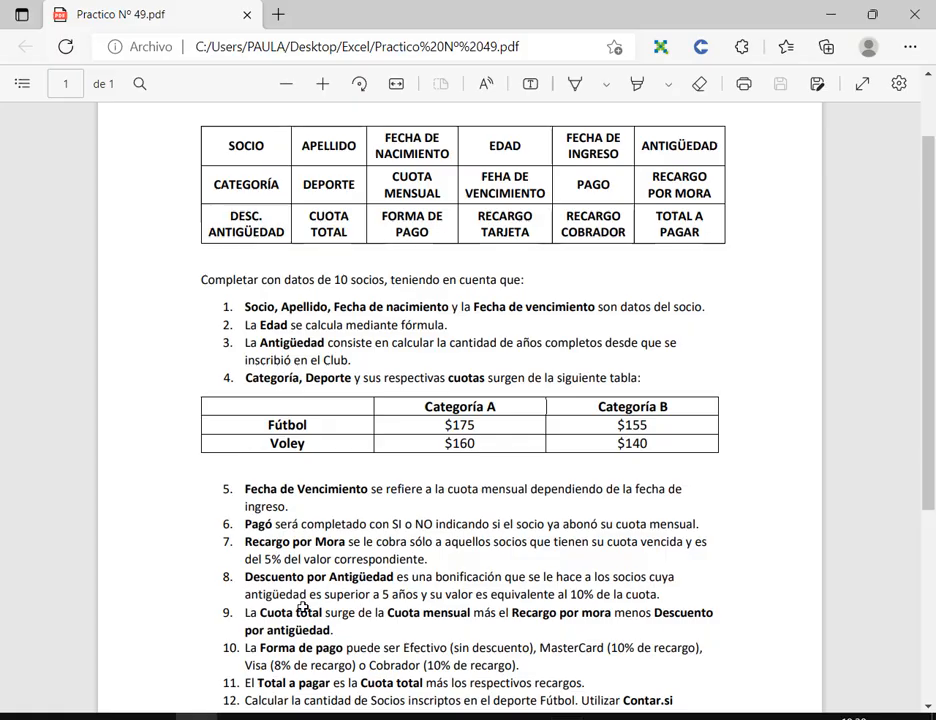
pyautogui.hotkey('alt', 'Tab')
pyautogui.write('175')
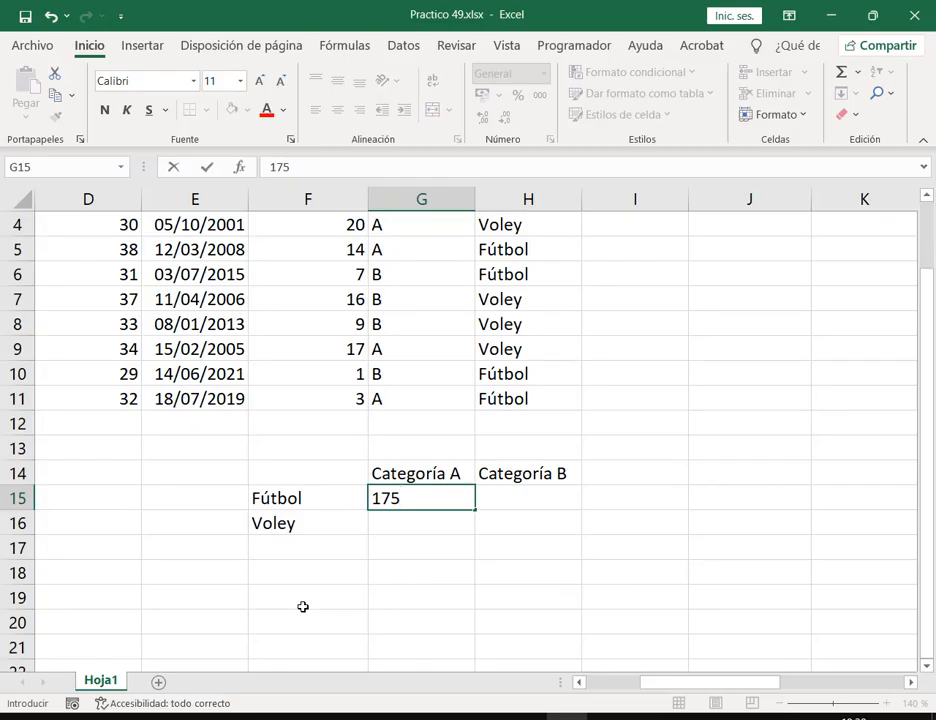
pyautogui.hotkey('alt', 'Tab')
pyautogui.hotkey('alt', 'Tab')
pyautogui.press('Return')
pyautogui.write('160')
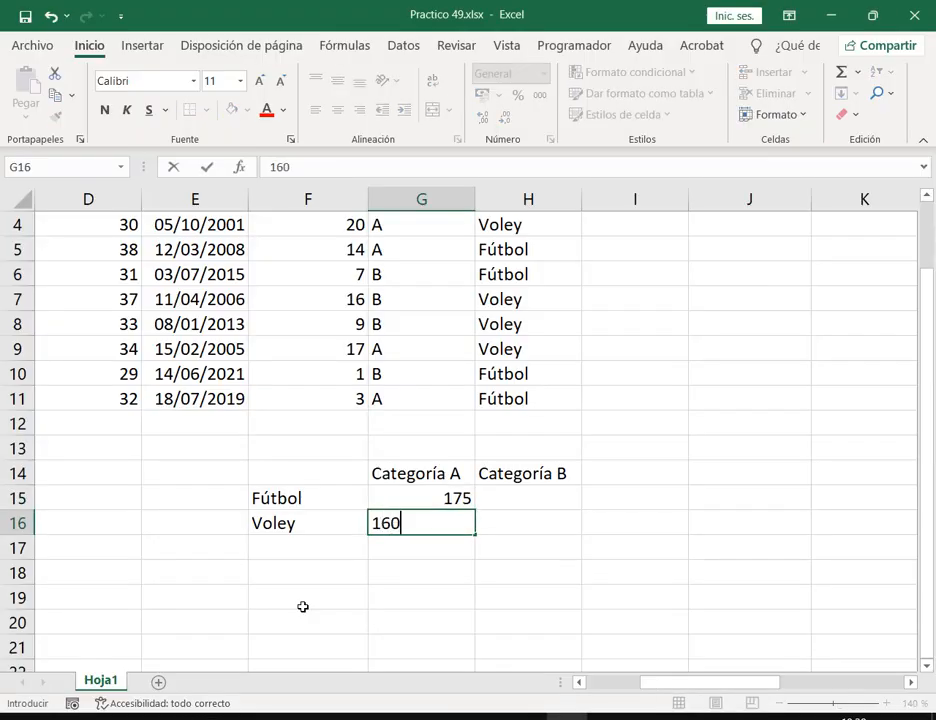
# Enter the Categoría B fees from the PDF: 155 for Fútbol in H15 and 140 for Voley in H16
pyautogui.press('Tab')
pyautogui.hotkey('alt', 'Tab')
pyautogui.hotkey('alt', 'Tab')
pyautogui.press('Up')
pyautogui.write('1')
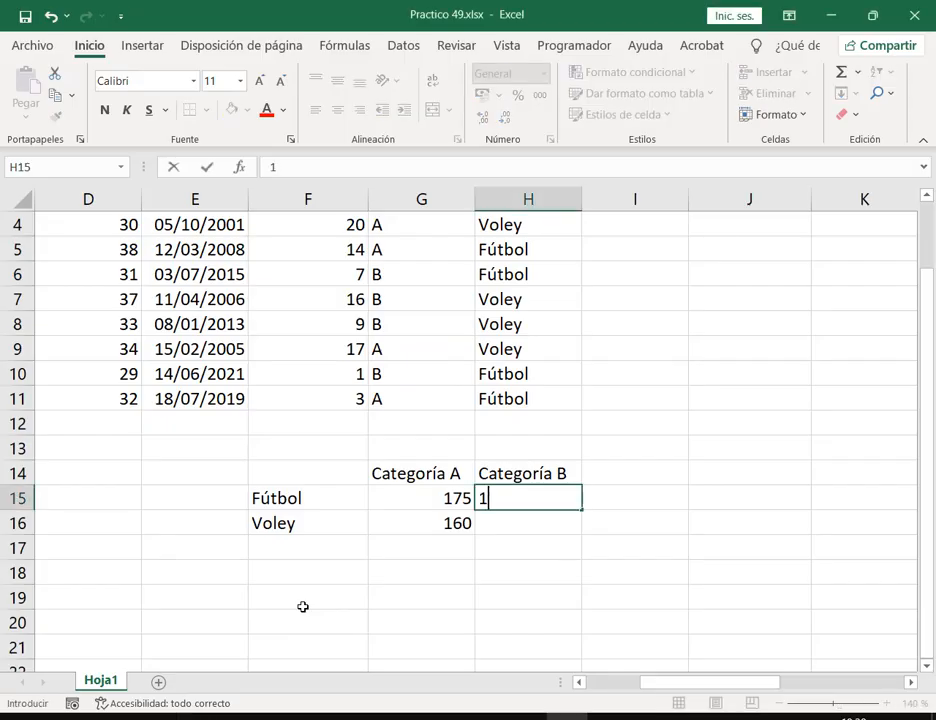
pyautogui.write('55')
pyautogui.press('Return')
pyautogui.write('14')
pyautogui.press('Return')
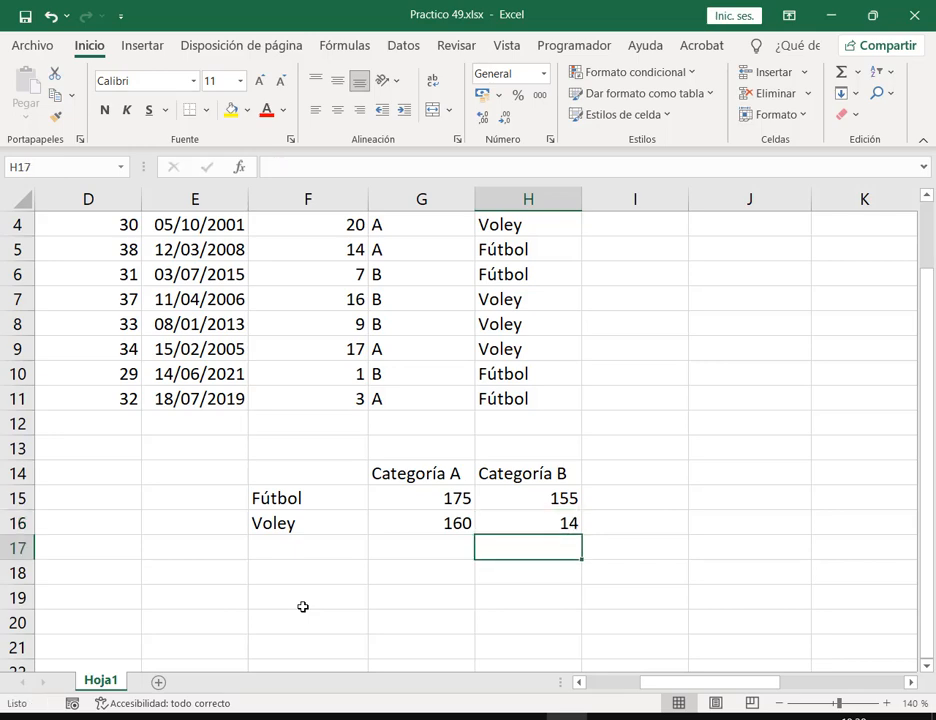
pyautogui.click(532, 529)
pyautogui.write('0')
pyautogui.press('Return')
# Format the fees in G15:H16 as accounting amounts with the $ symbol
pyautogui.moveTo(449, 492); pyautogui.dragTo(493, 516)
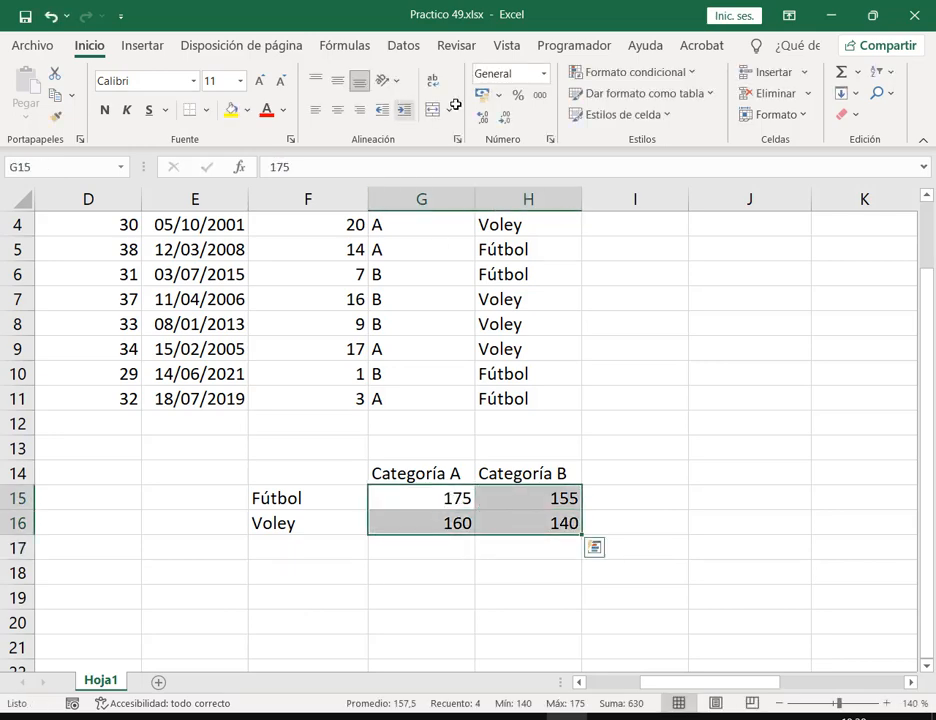
pyautogui.click(482, 93)
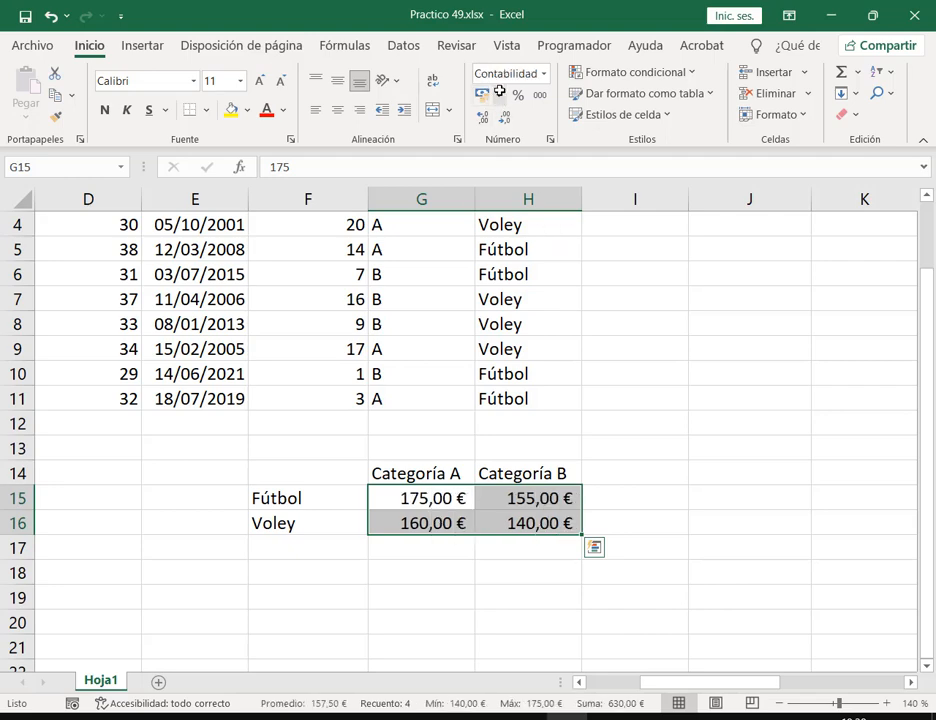
pyautogui.click(498, 94)
pyautogui.click(545, 147)
# Apply all borders to the fee table in F14:H16
pyautogui.click(748, 520)
pyautogui.moveTo(505, 477); pyautogui.dragTo(290, 522)
pyautogui.click(206, 110)
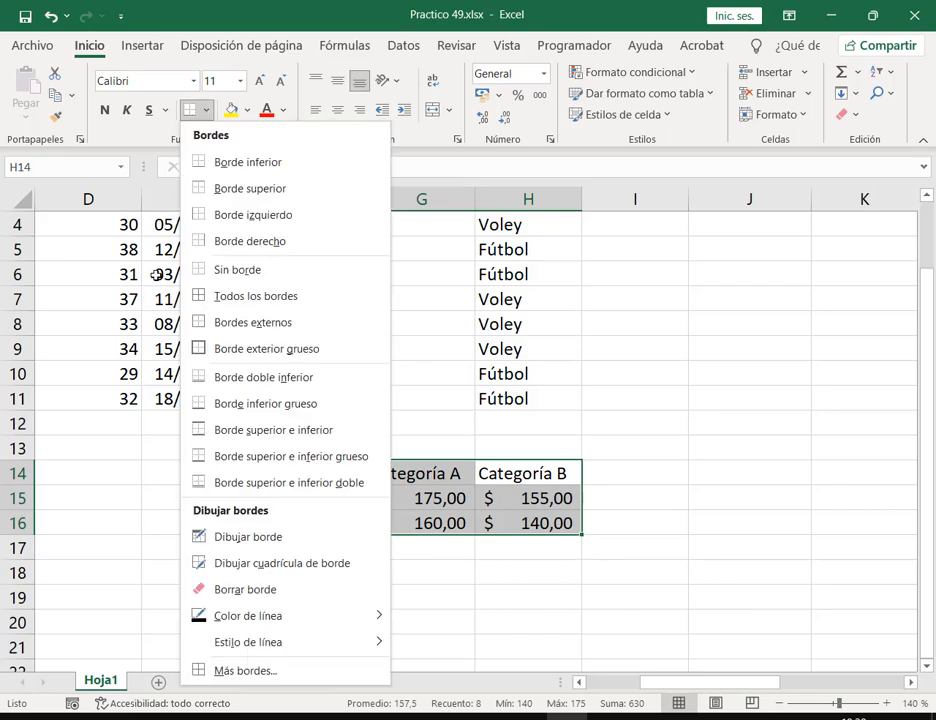
pyautogui.click(219, 296)
pyautogui.click(712, 423)
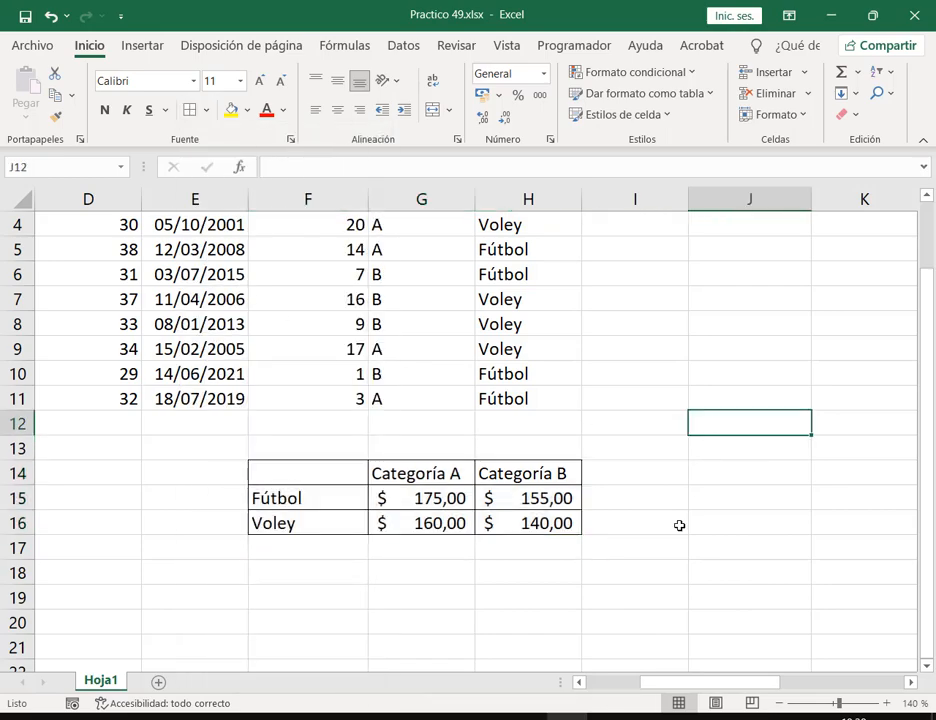
# Autofit the height of header row 1 to its text
pyautogui.scroll(1, 679, 525)
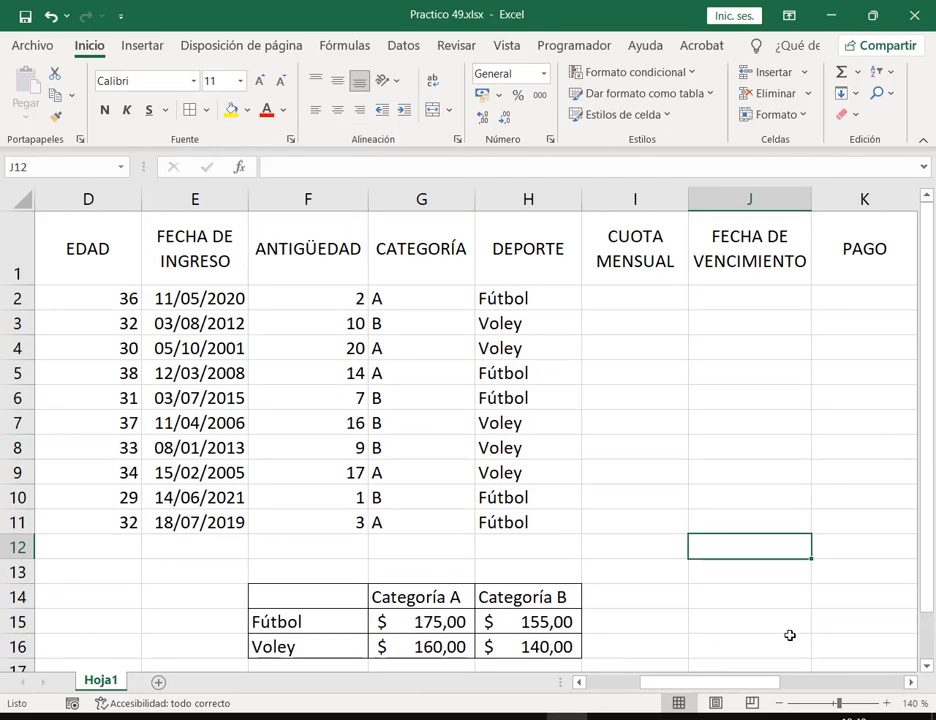
pyautogui.click(909, 682)
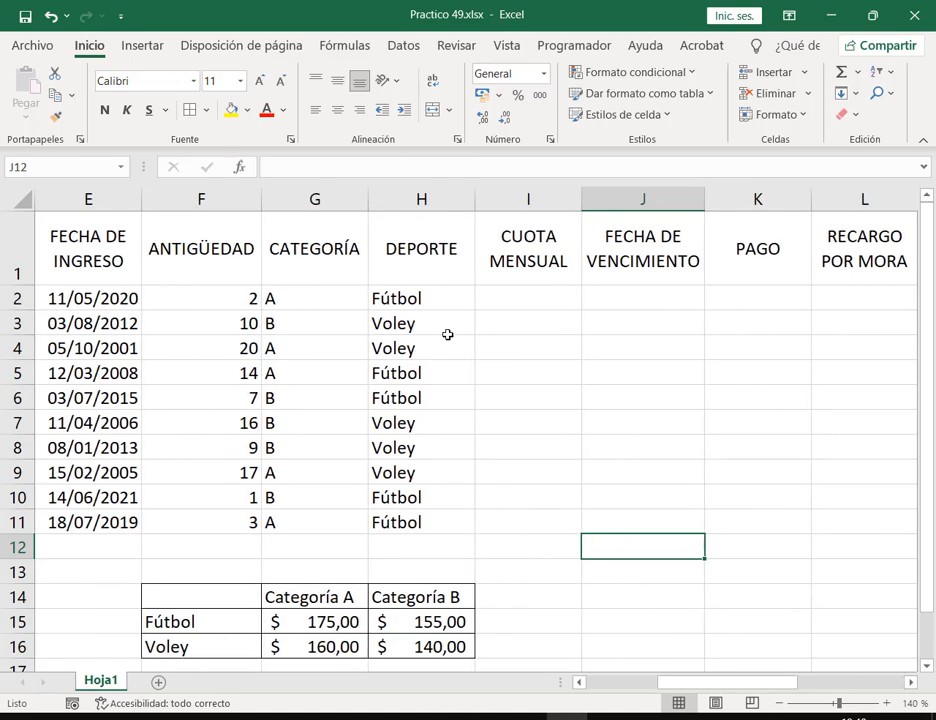
pyautogui.moveTo(17, 287); pyautogui.dragTo(17, 305)
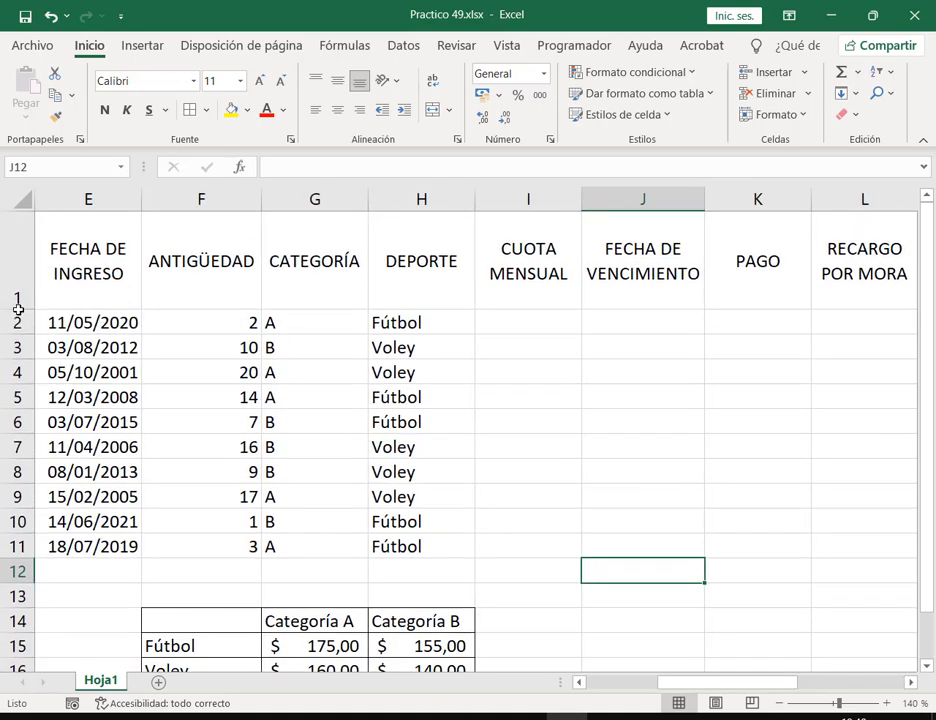
pyautogui.doubleClick(17, 305)
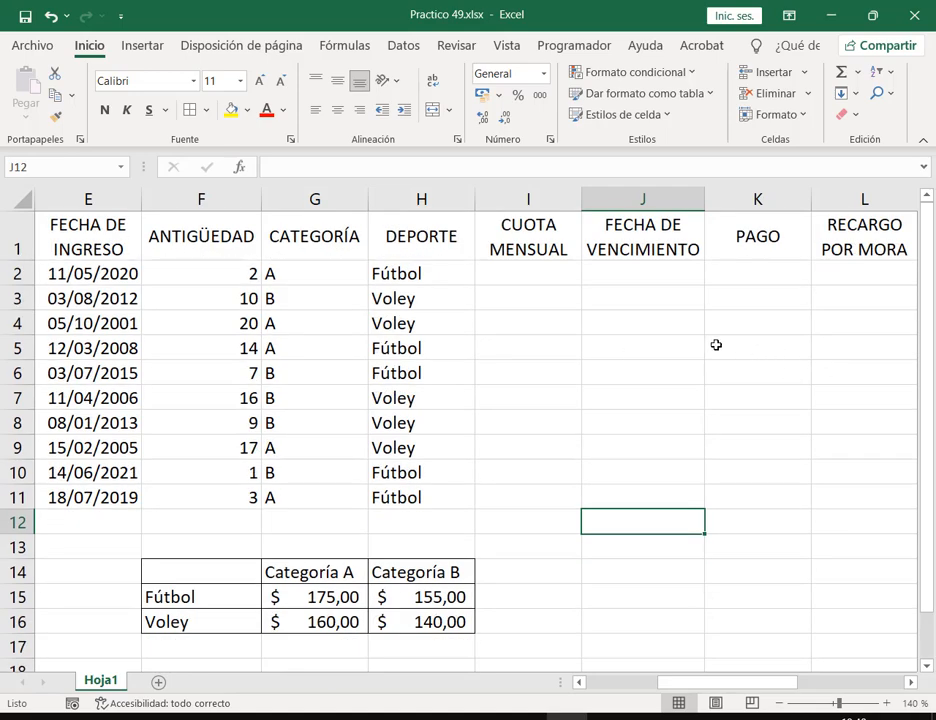
# Delete the empty row 13 above the fee table and make the table's category and sport labels bold
pyautogui.rightClick(20, 546)
pyautogui.click(75, 391)
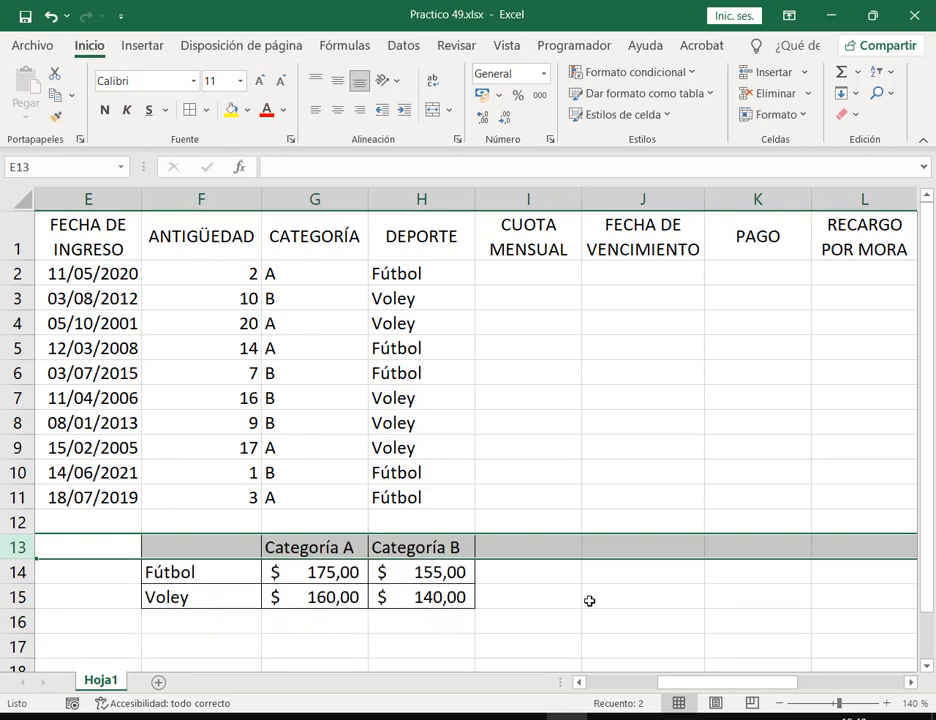
pyautogui.click(590, 601)
pyautogui.moveTo(343, 546); pyautogui.dragTo(392, 547)
pyautogui.moveTo(225, 574); pyautogui.dragTo(228, 598)
# Make the members table's header row A1:R1 bold and fill it with light blue
pyautogui.click(209, 200)
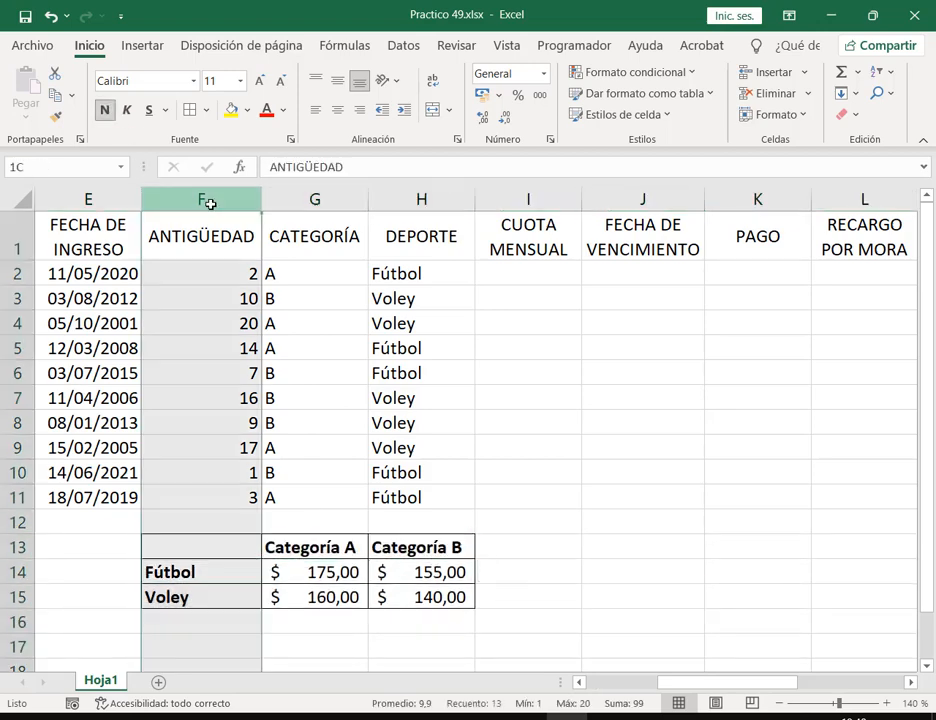
pyautogui.click(122, 236)
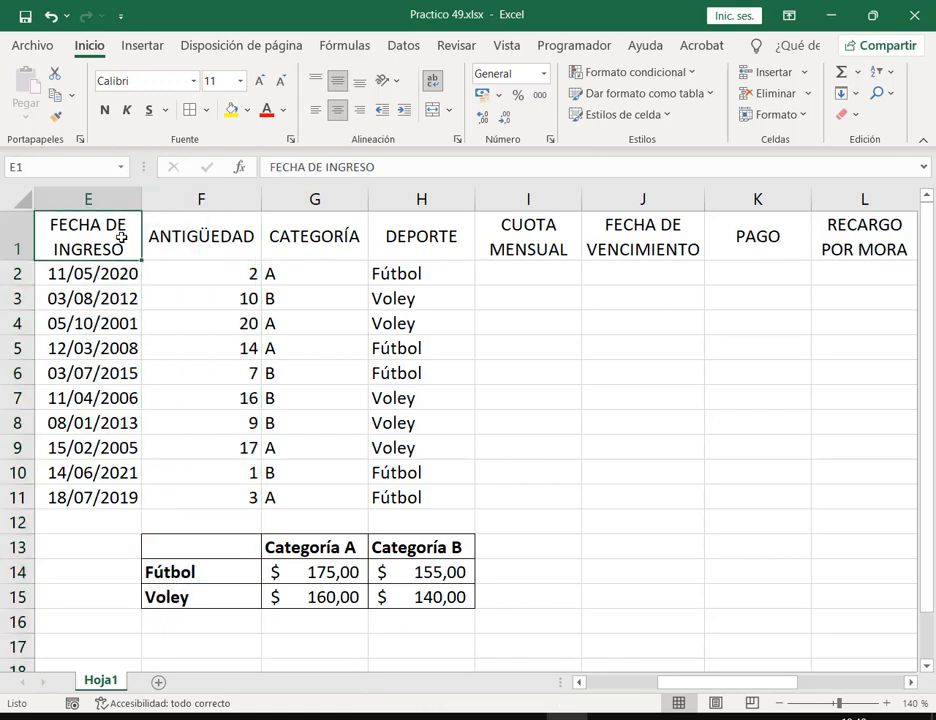
pyautogui.hotkey('ctrl', 'Home')
pyautogui.hotkey('ctrl', 'shift', 'Right')
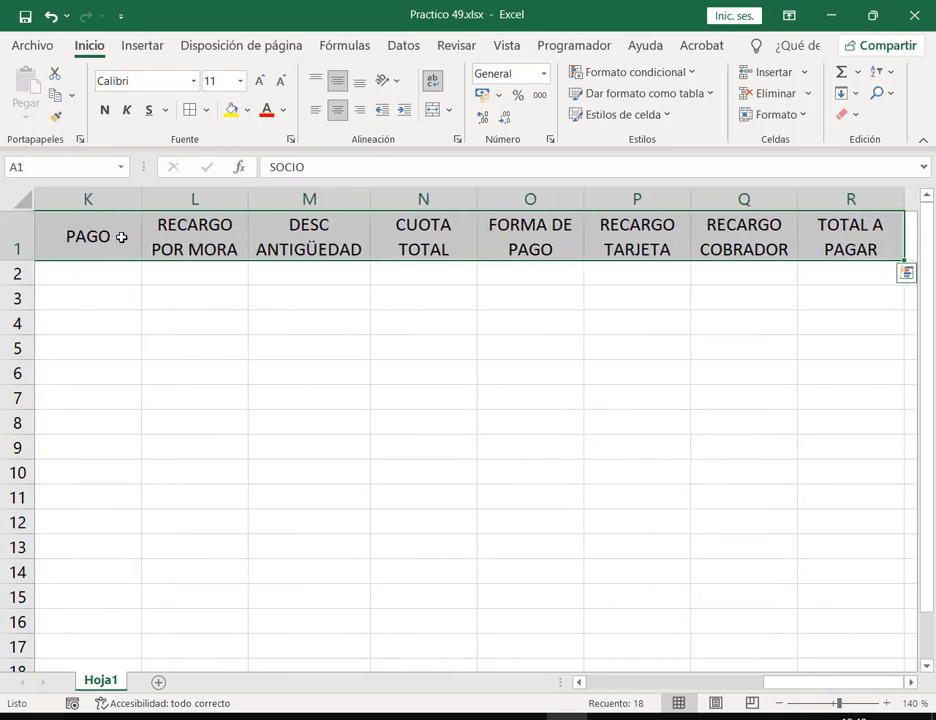
pyautogui.click(107, 114)
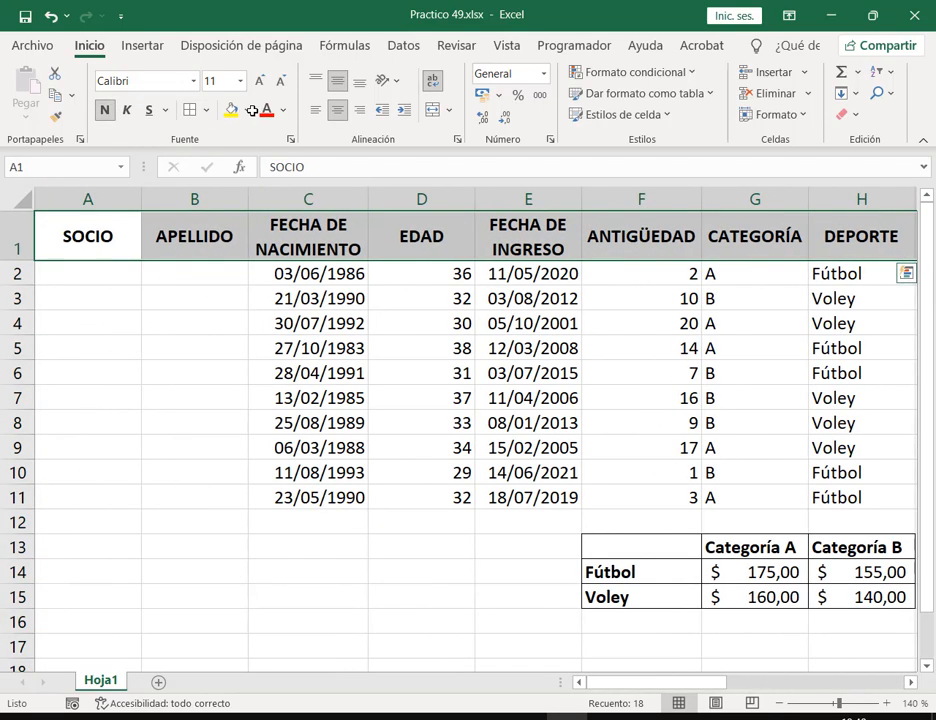
pyautogui.click(249, 113)
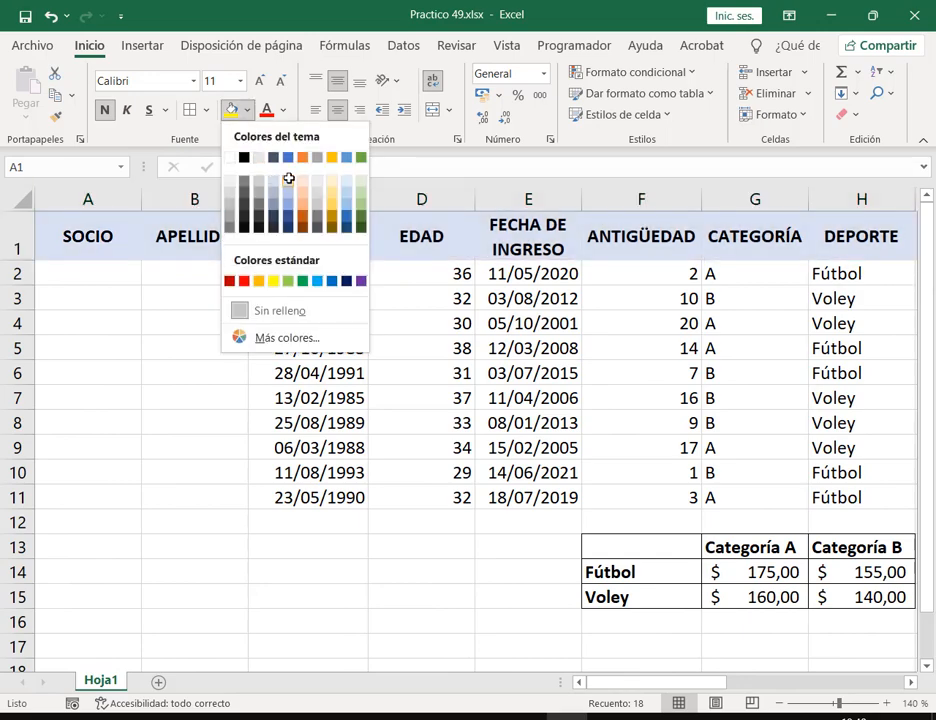
pyautogui.click(288, 178)
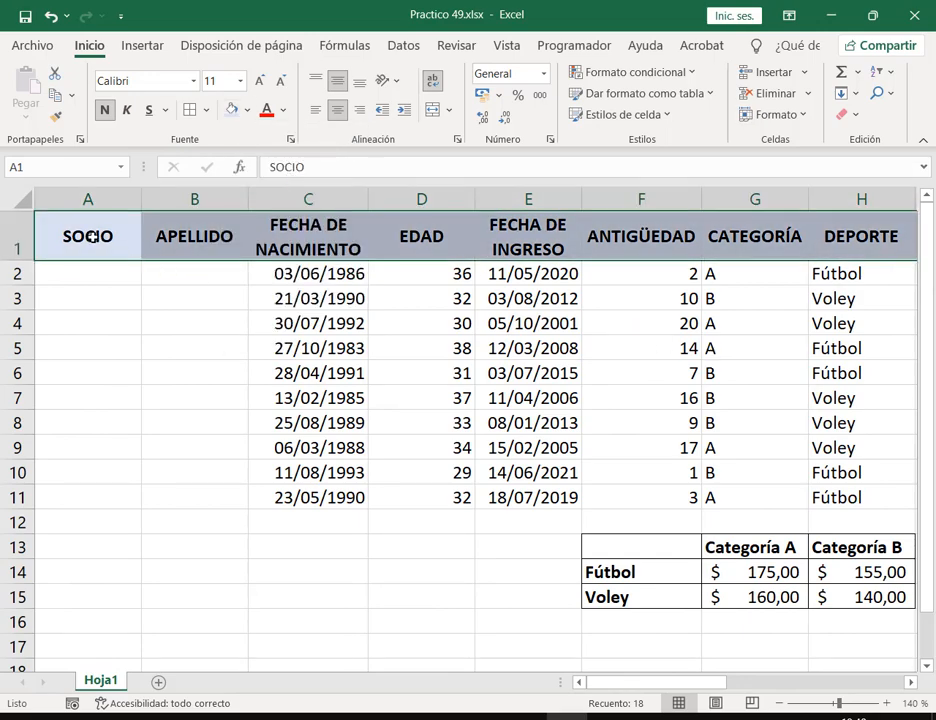
# Apply all borders to the members table from SOCIO through DEPORTE, range A1:H11
pyautogui.click(91, 236)
pyautogui.hotkey('ctrl', 'shift', 'Right')
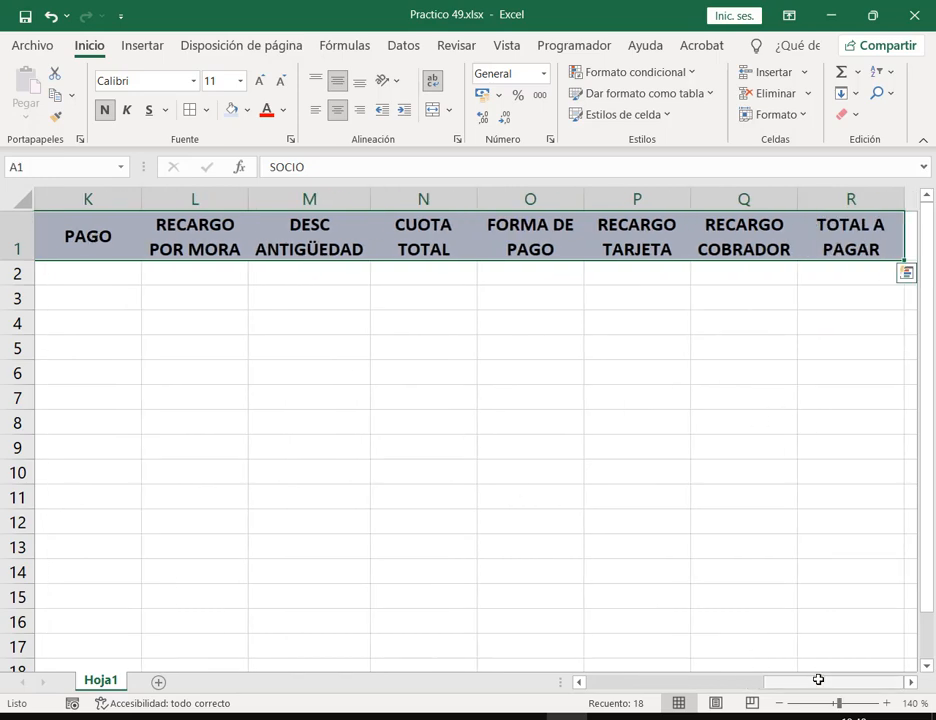
pyautogui.moveTo(819, 681); pyautogui.dragTo(640, 681)
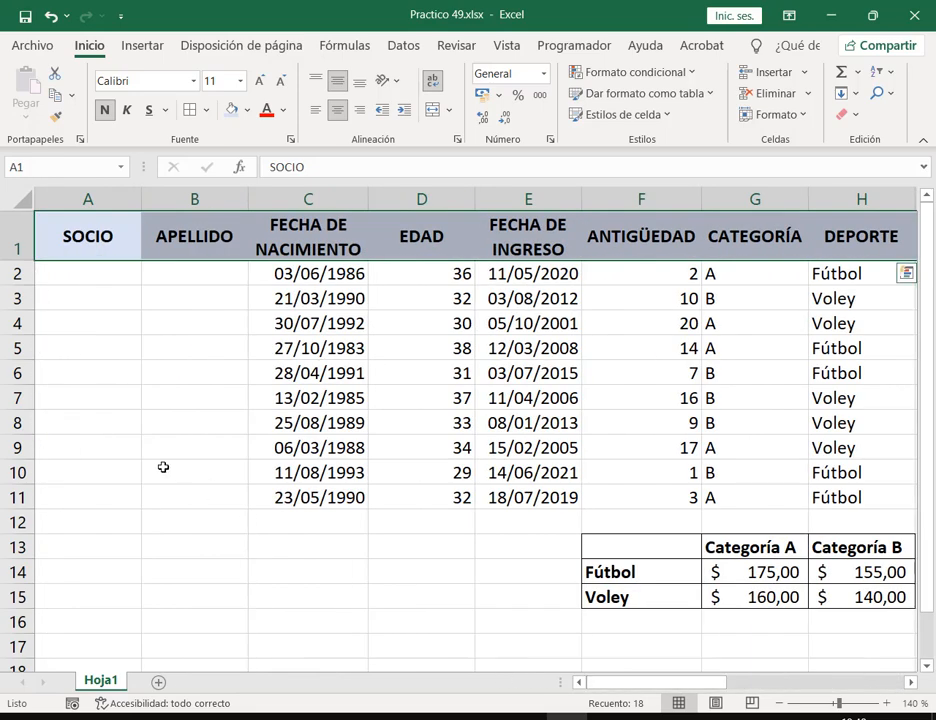
pyautogui.click(88, 497)
pyautogui.hotkey('ctrl', 'shift', 'Up')
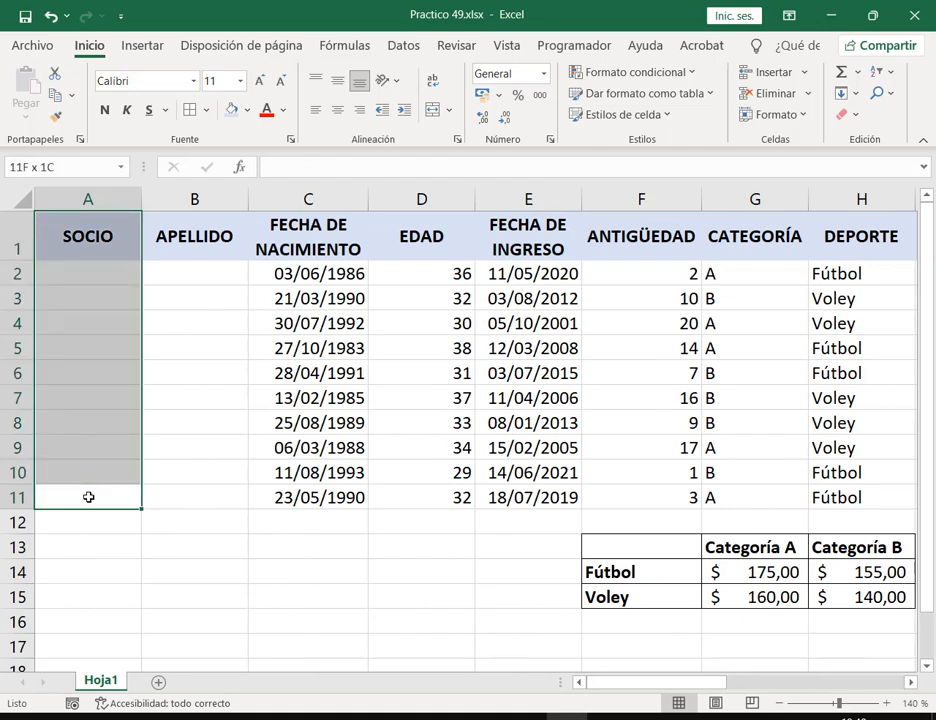
pyautogui.hotkey('shift', 'Right')
pyautogui.hotkey('shift', 'Right')
pyautogui.hotkey('ctrl', 'shift', 'Right')
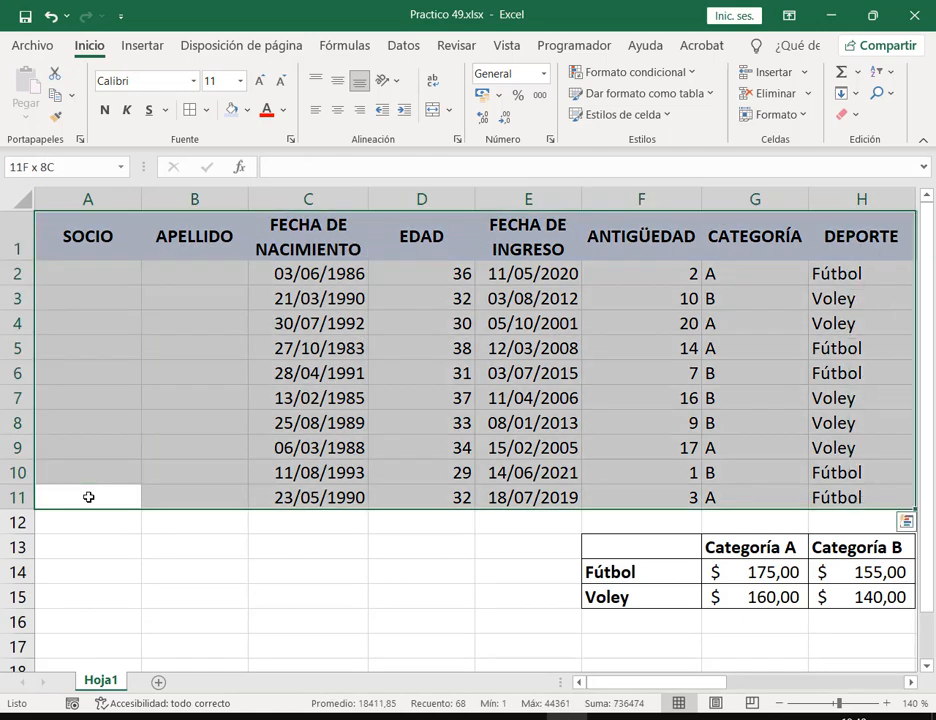
pyautogui.click(189, 110)
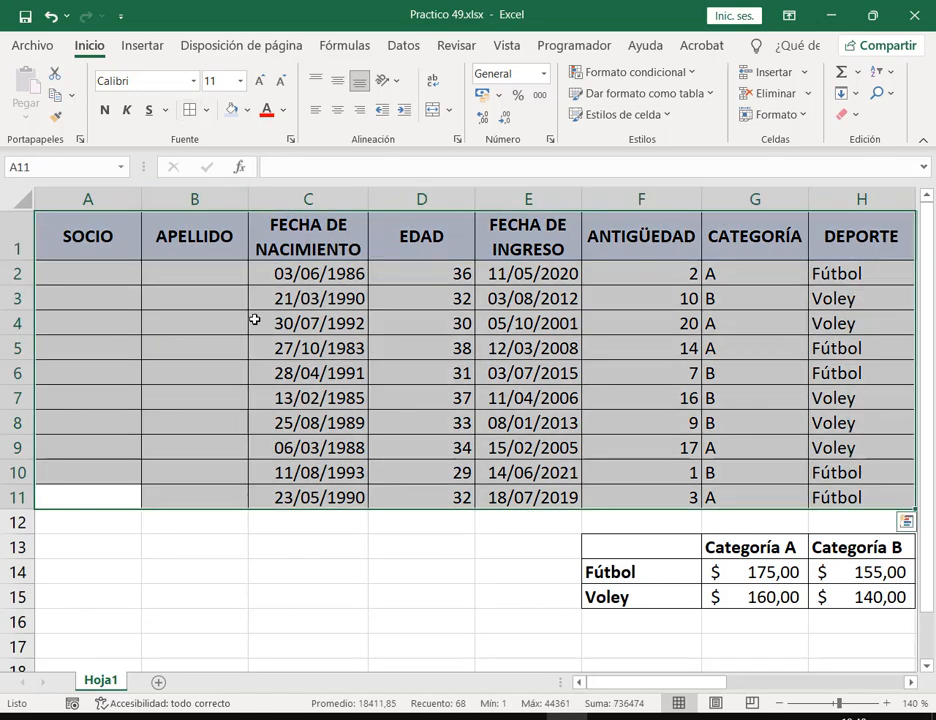
pyautogui.click(255, 318)
pyautogui.click(911, 681)
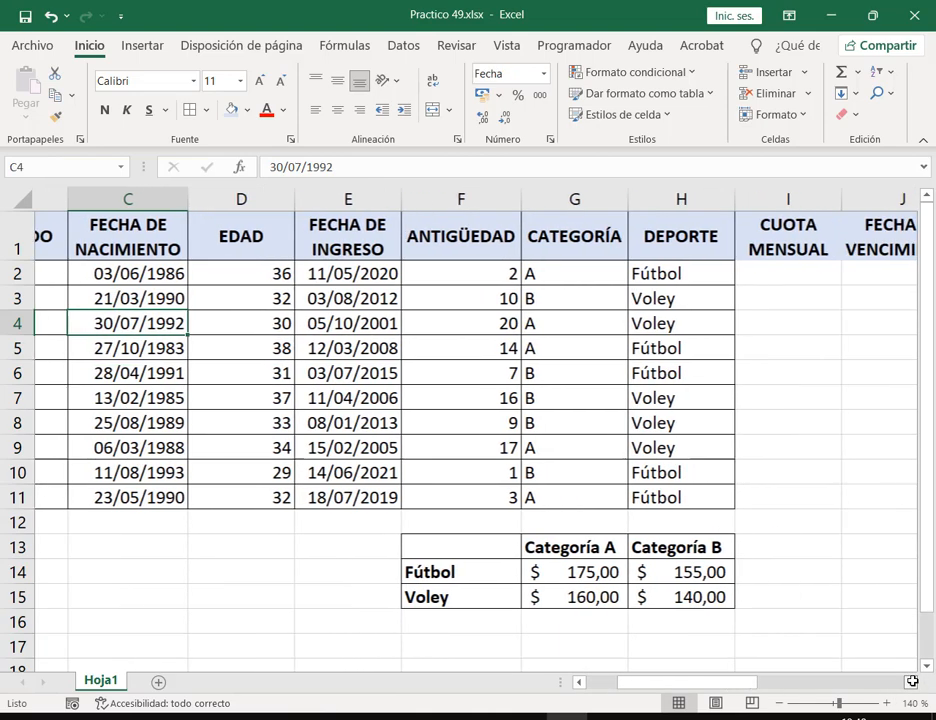
pyautogui.click(911, 681)
pyautogui.click(555, 235)
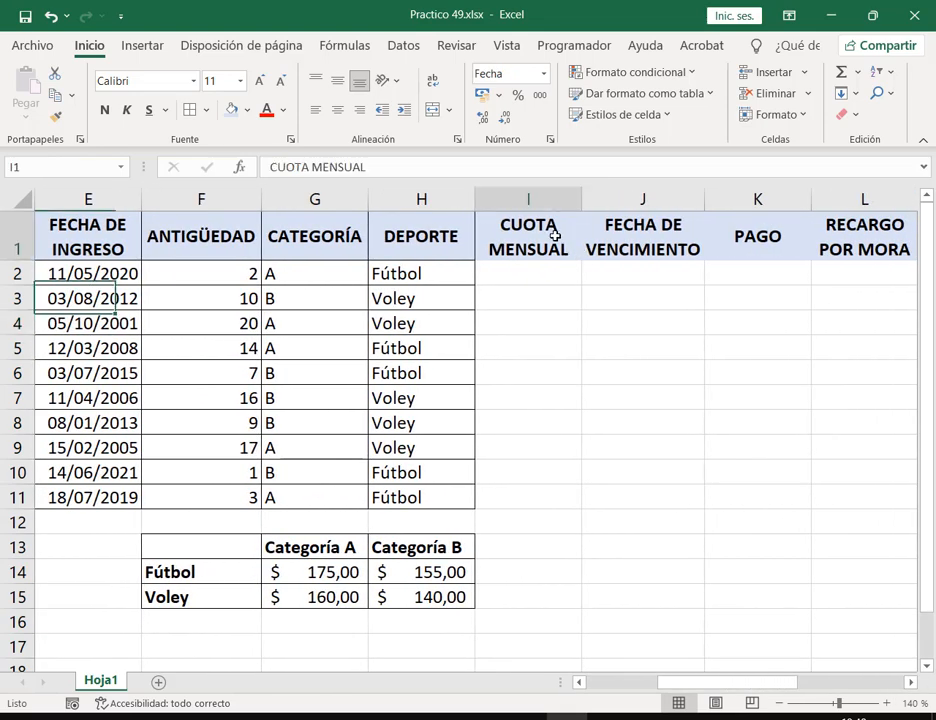
pyautogui.hotkey('ctrl', 'shift', 'Right')
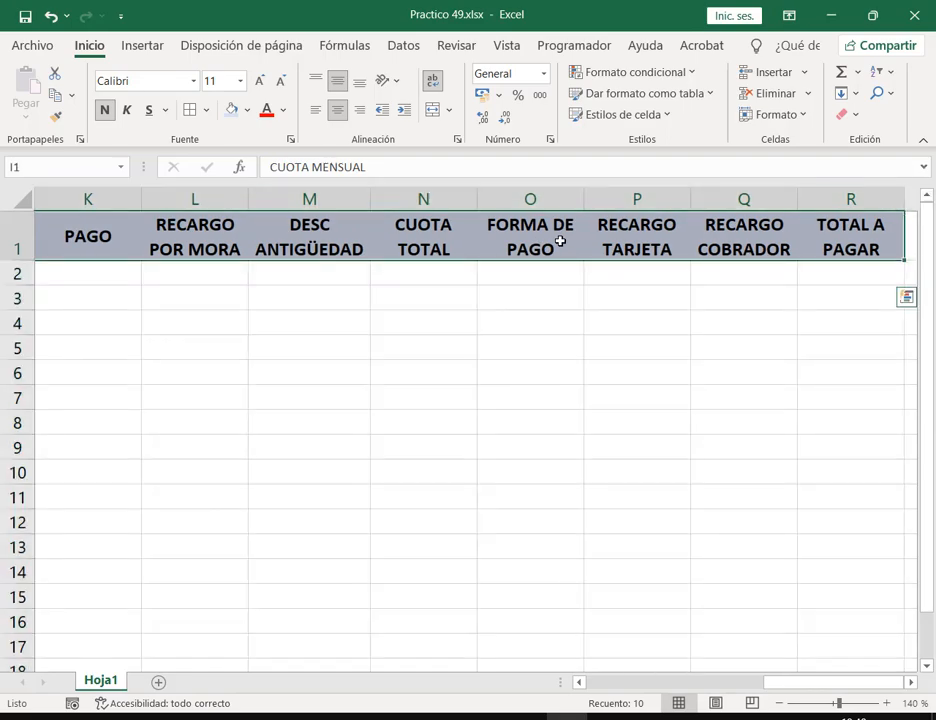
pyautogui.click(541, 299)
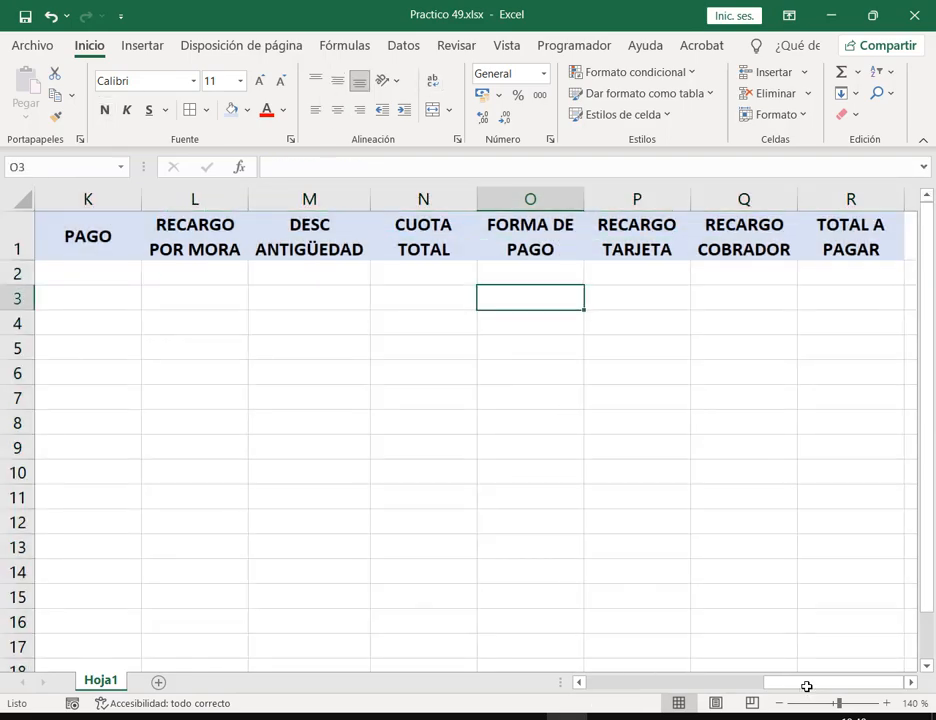
# Apply all borders to the members table from CUOTA MENSUAL through TOTAL A PAGAR, range I1:R11
pyautogui.moveTo(806, 685); pyautogui.dragTo(499, 638)
pyautogui.moveTo(664, 642); pyautogui.dragTo(725, 680)
pyautogui.click(528, 267)
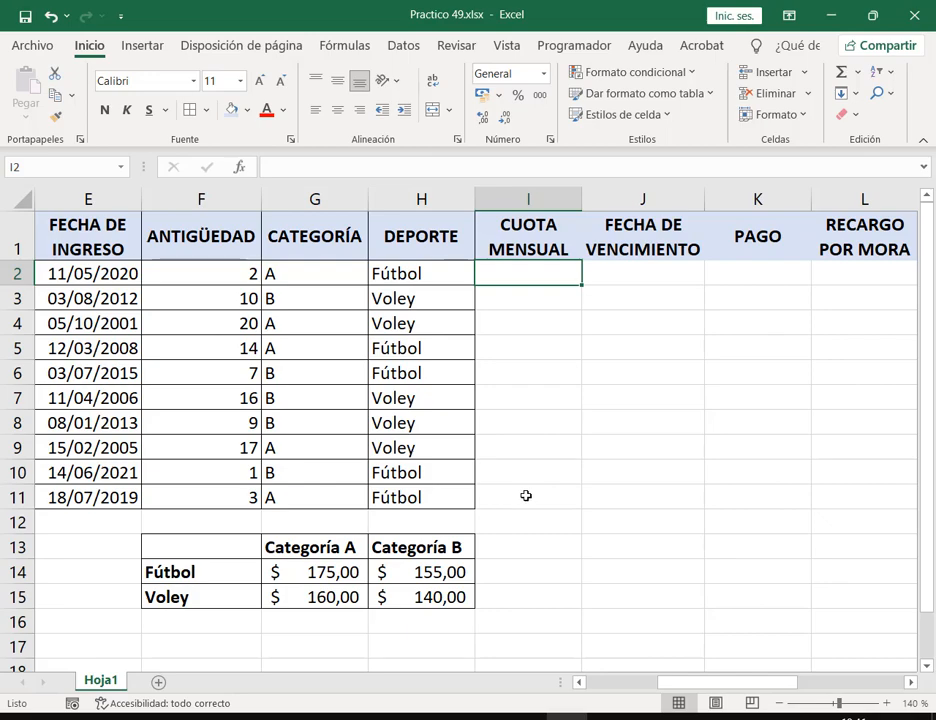
pyautogui.moveTo(527, 495); pyautogui.dragTo(721, 240)
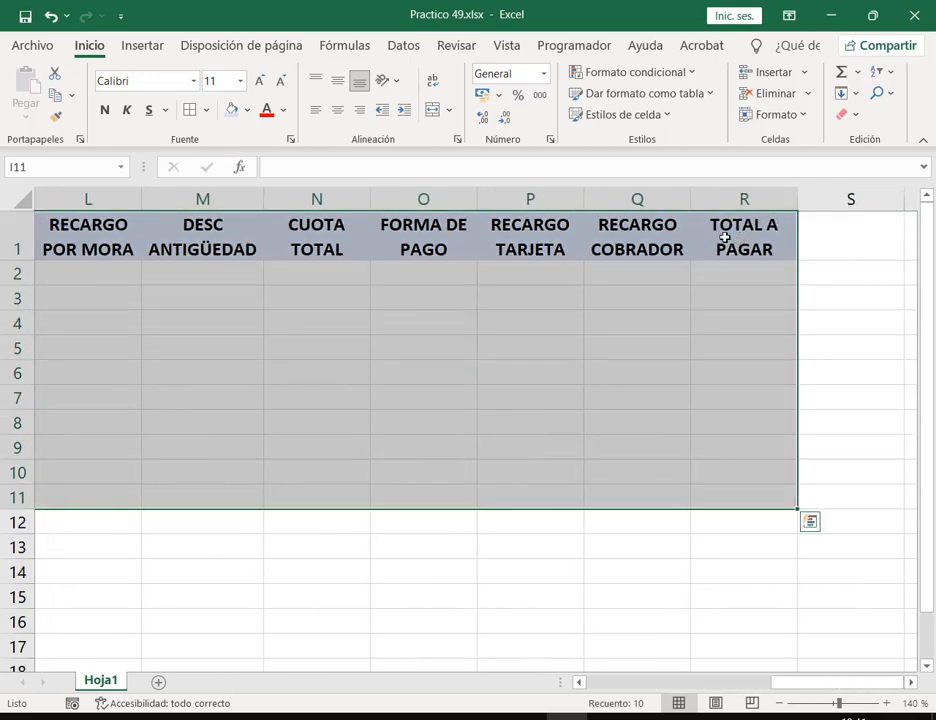
pyautogui.click(189, 109)
pyautogui.click(251, 293)
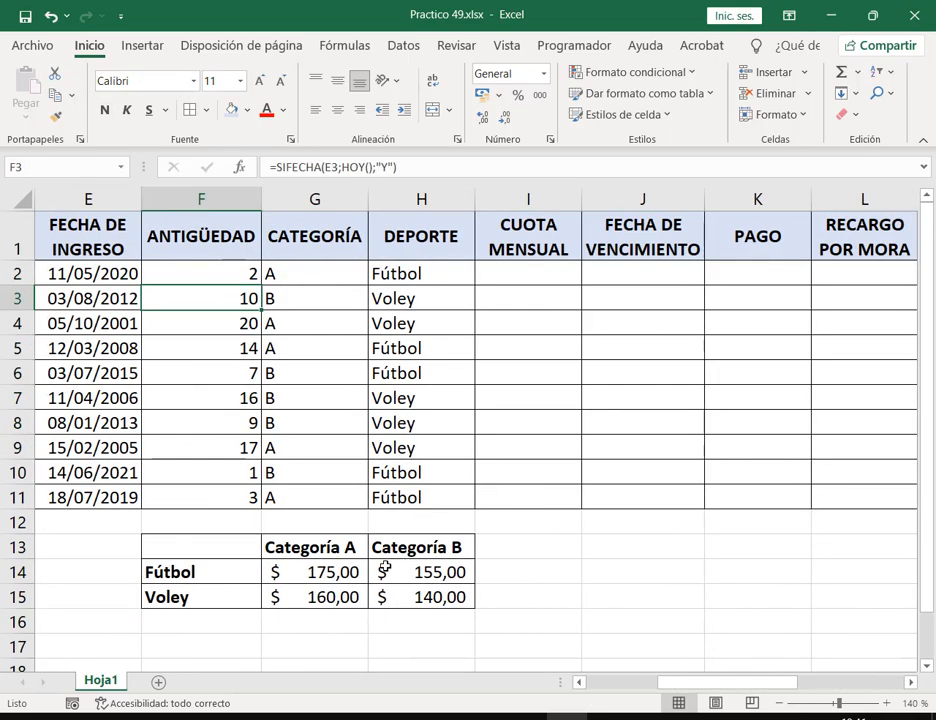
# Fill the fee table's sport labels F14:F15 and category headers G13:H13 with light blue
pyautogui.click(352, 566)
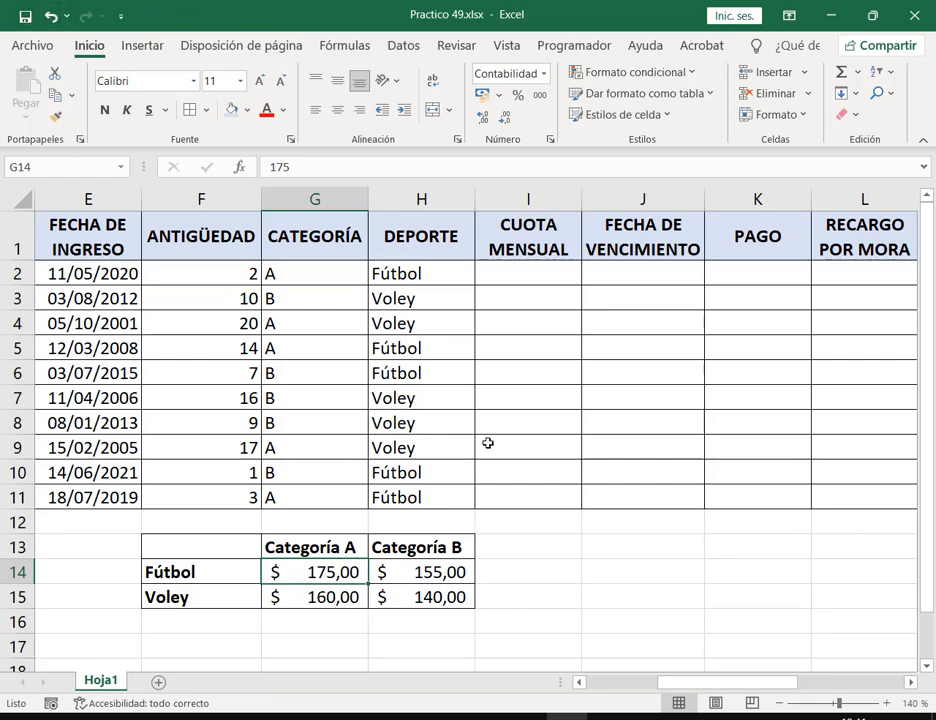
pyautogui.moveTo(210, 567); pyautogui.dragTo(217, 590)
pyautogui.moveTo(316, 541); pyautogui.dragTo(386, 544)
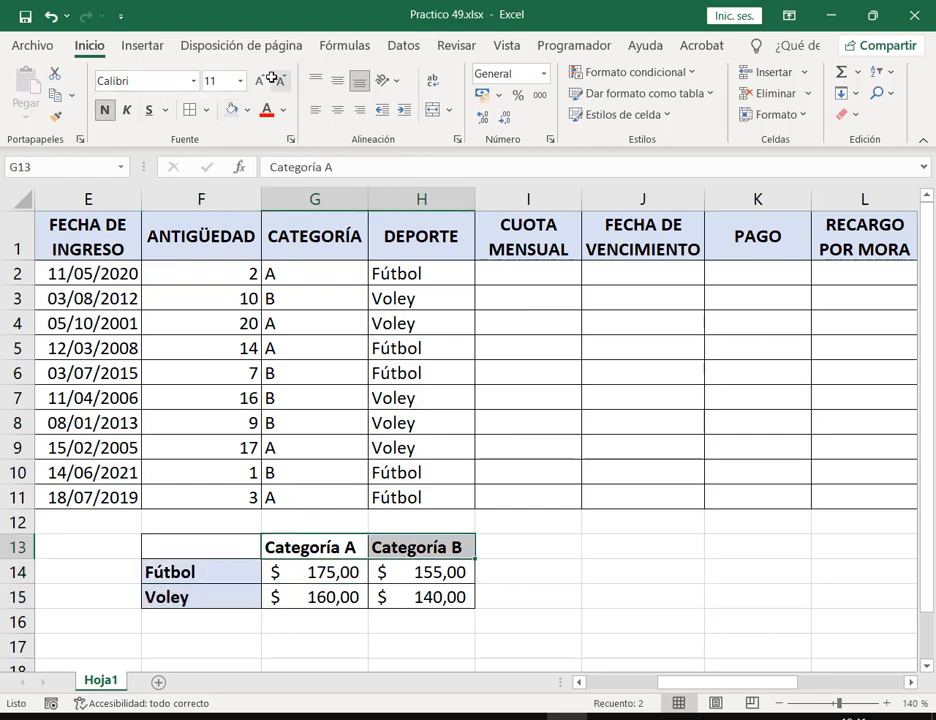
# Clear the fee table's empty corner cell F13 to remove its borders
pyautogui.click(234, 549)
pyautogui.click(847, 116)
pyautogui.click(845, 140)
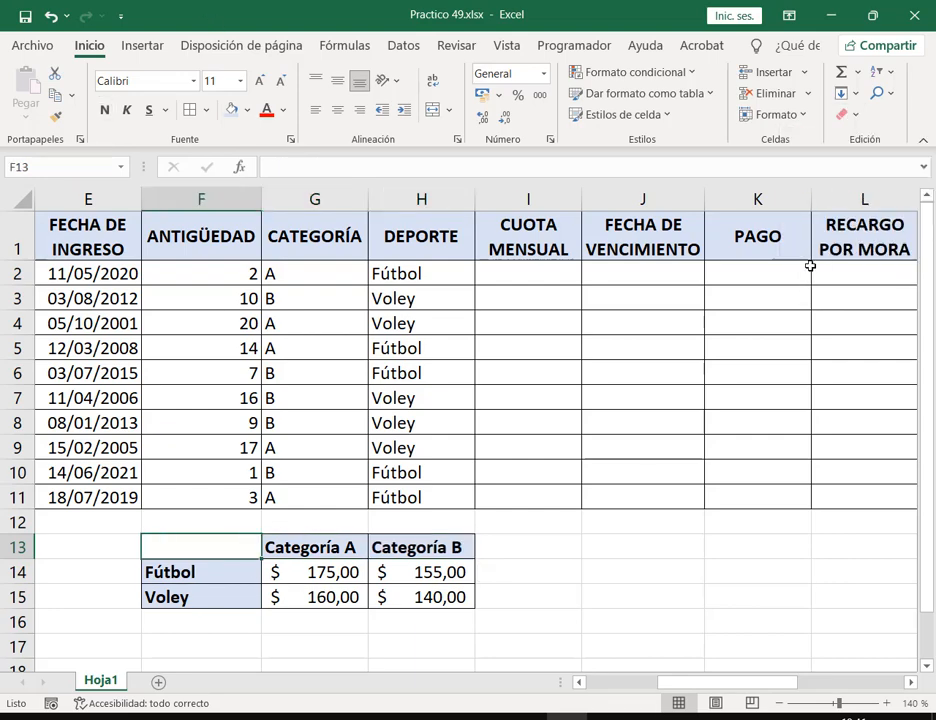
pyautogui.click(690, 598)
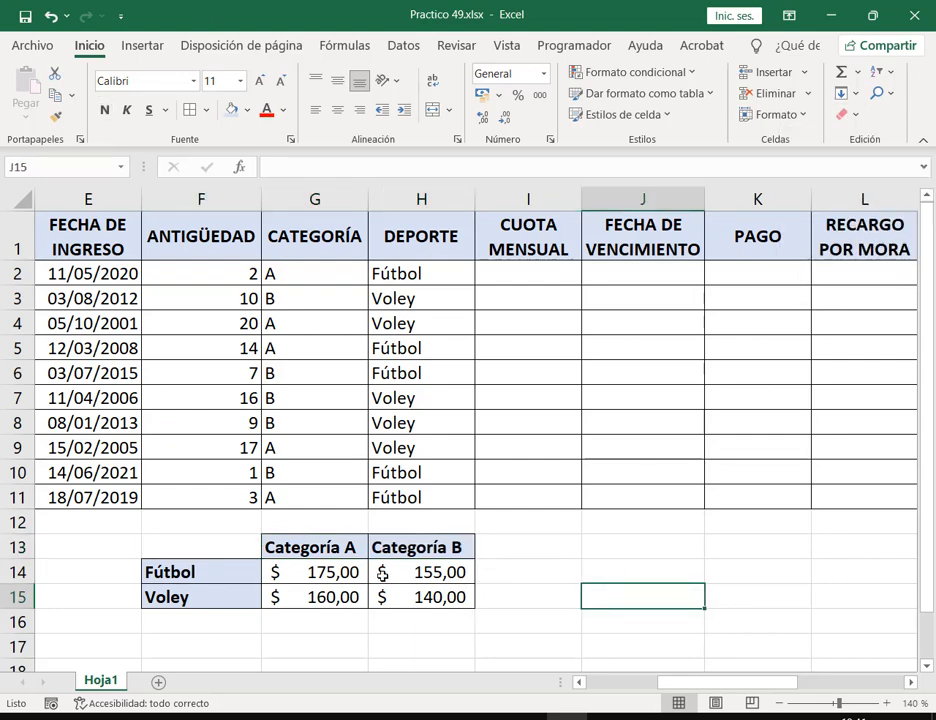
# Reapply the light blue fill to the Fútbol and Voley labels in F14:F15
pyautogui.click(243, 572)
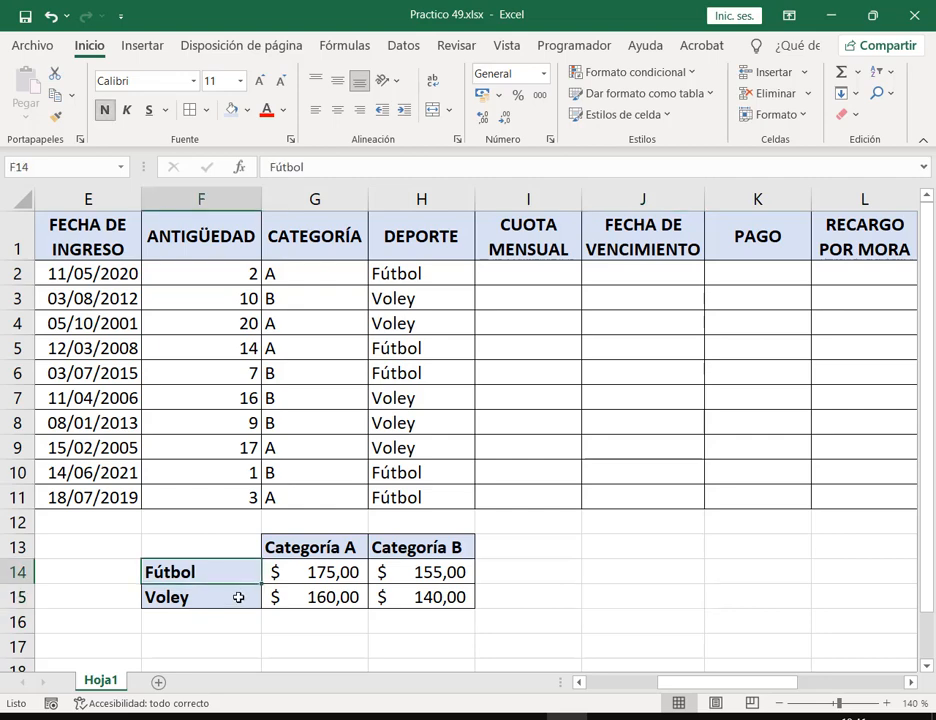
pyautogui.moveTo(238, 600); pyautogui.dragTo(232, 570)
pyautogui.click(246, 110)
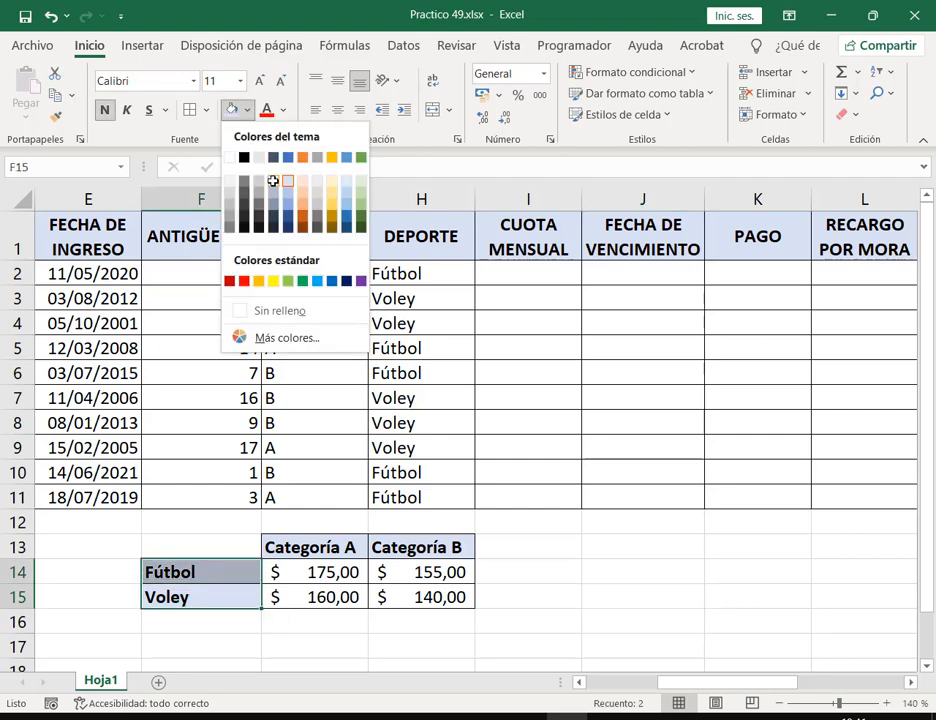
pyautogui.click(288, 181)
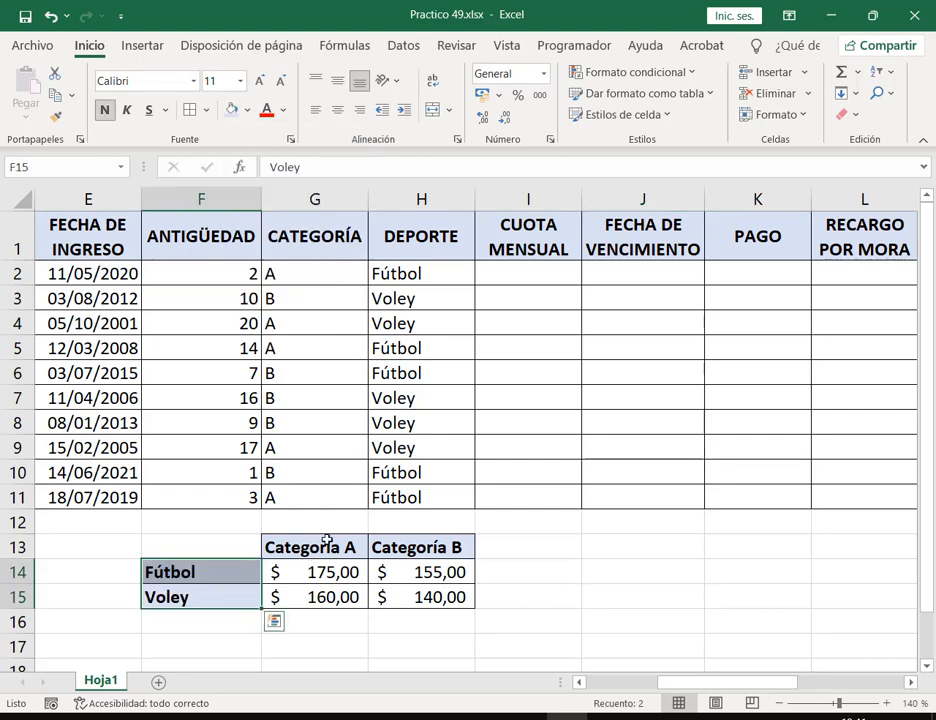
# Format the category headers G13:H13 with a blue fill and white, centered text
pyautogui.moveTo(384, 541); pyautogui.dragTo(357, 545)
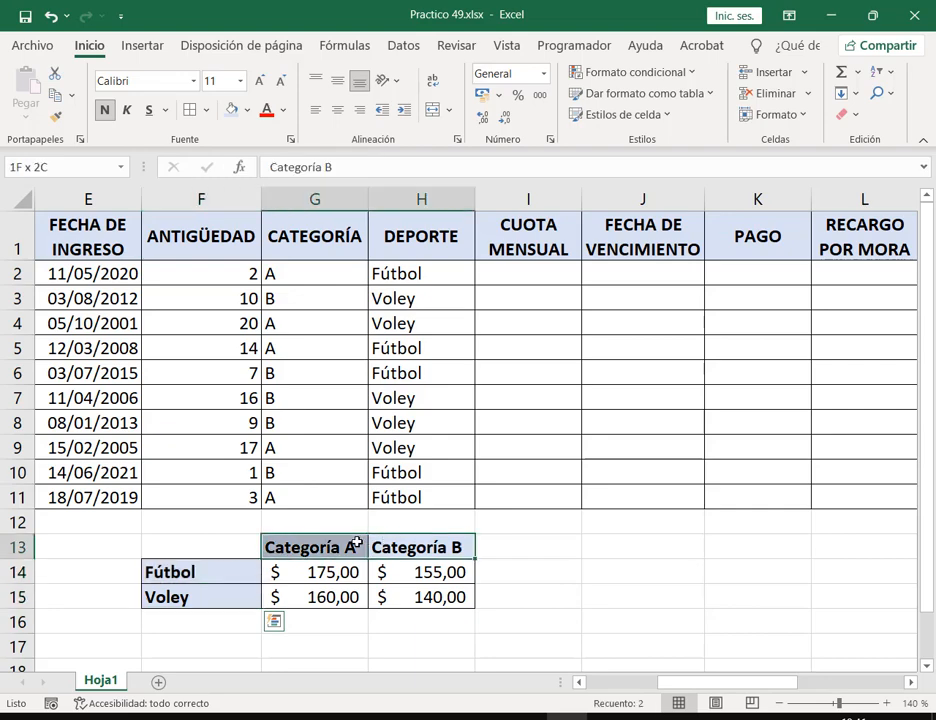
pyautogui.click(246, 110)
pyautogui.click(287, 157)
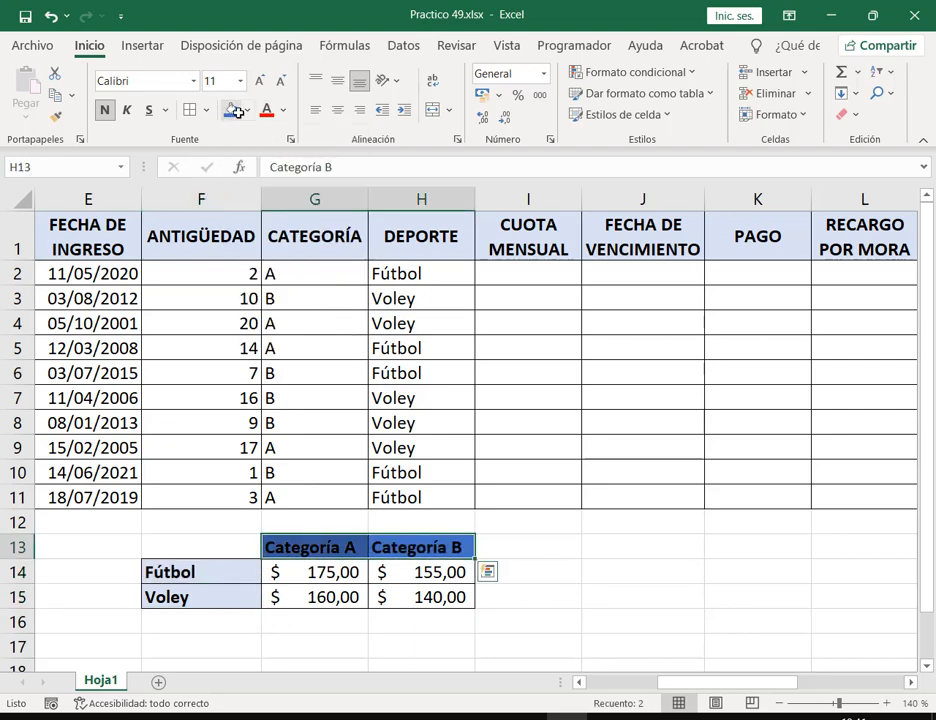
pyautogui.click(284, 110)
pyautogui.click(266, 184)
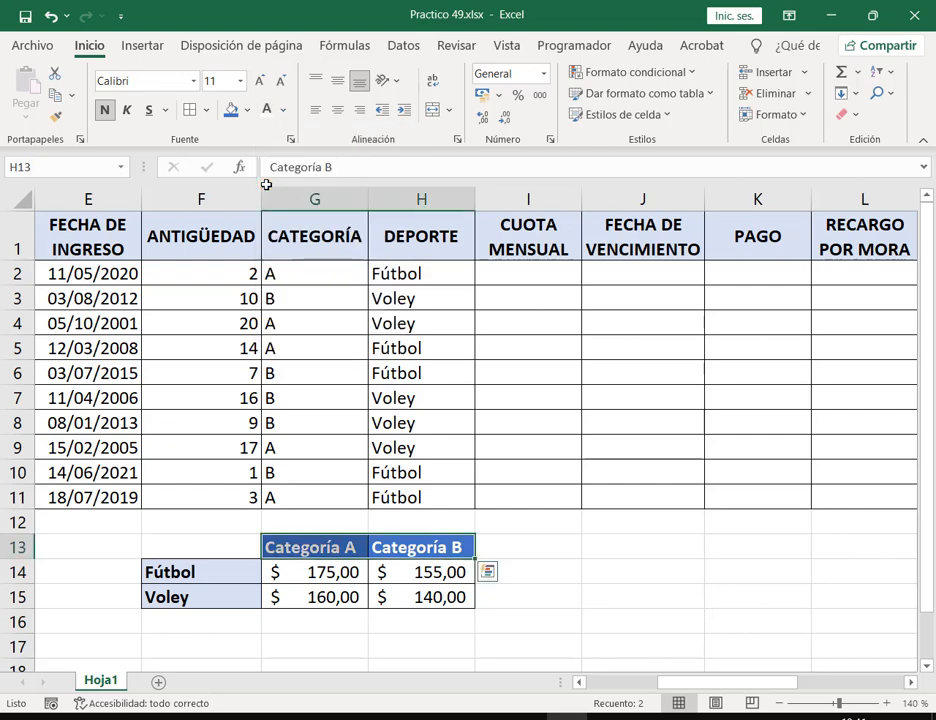
pyautogui.click(340, 110)
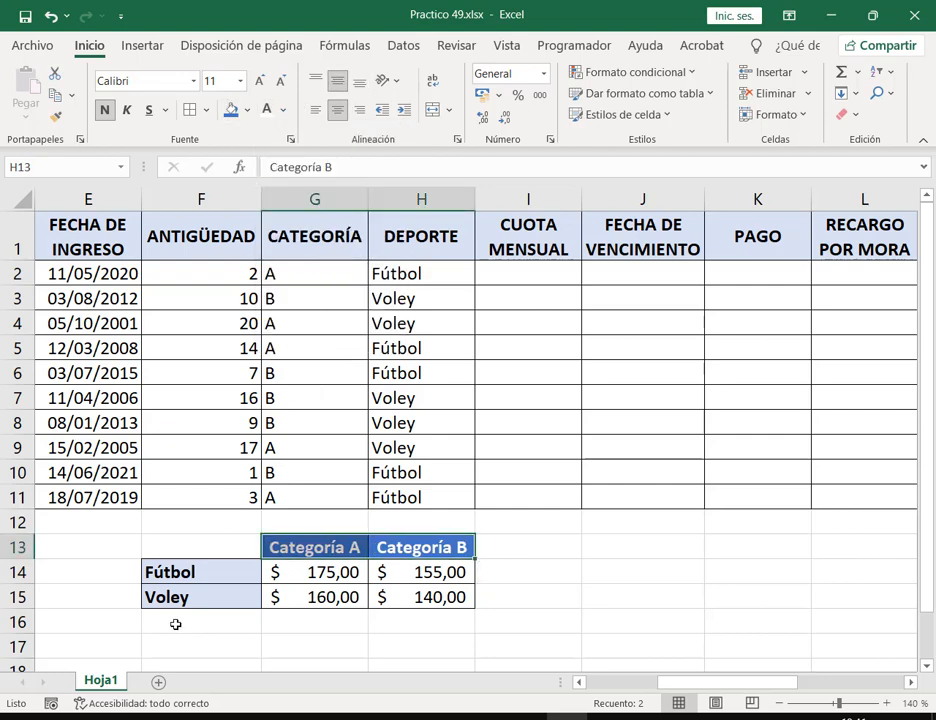
# Fill the fee amounts in G14:H15 with light blue
pyautogui.click(412, 606)
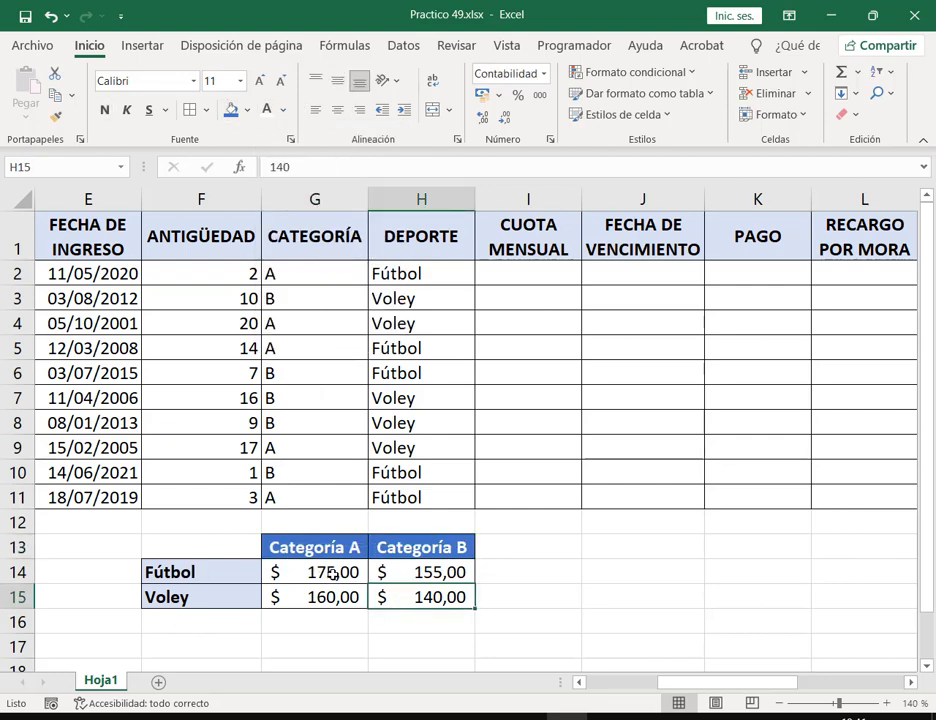
pyautogui.moveTo(333, 573); pyautogui.dragTo(420, 598)
pyautogui.click(247, 110)
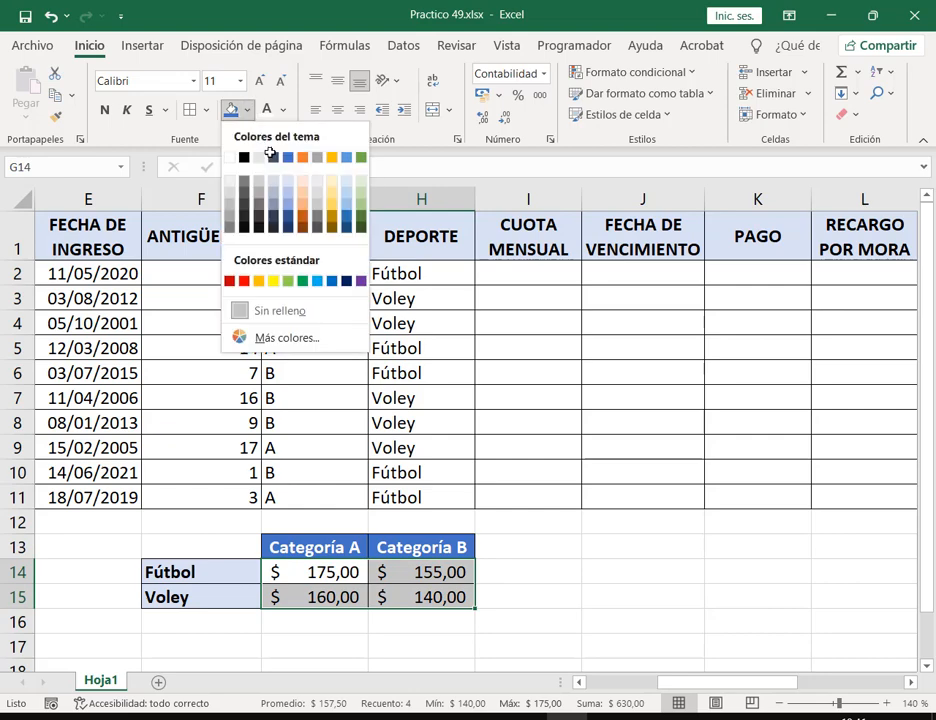
pyautogui.click(288, 181)
# Format the sport labels F14:F15 with a medium blue fill and white text centered horizontally and vertically
pyautogui.moveTo(249, 573); pyautogui.dragTo(249, 596)
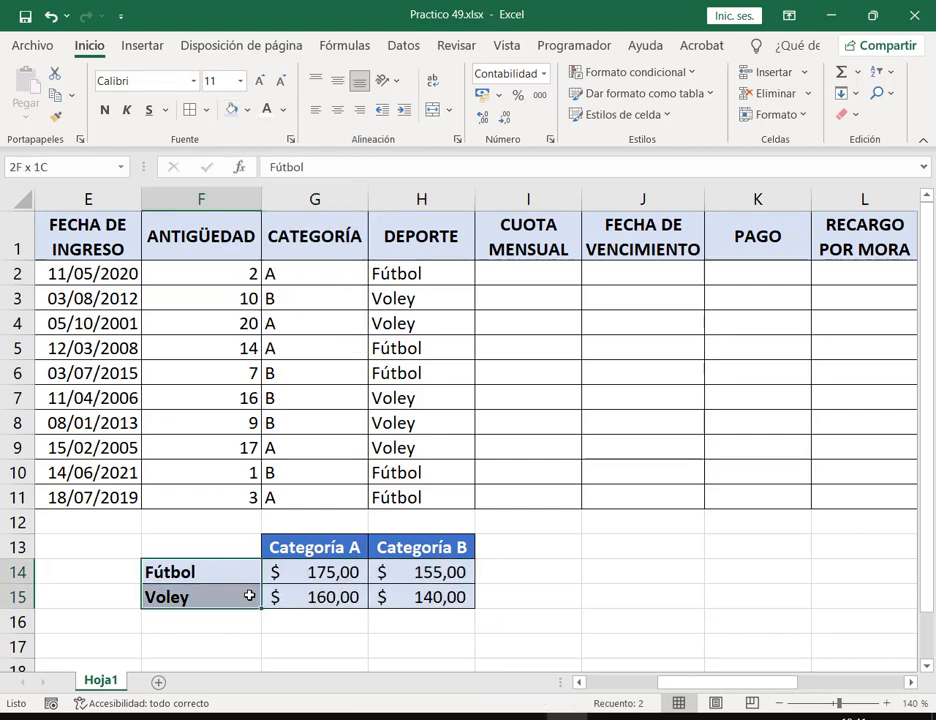
pyautogui.click(247, 110)
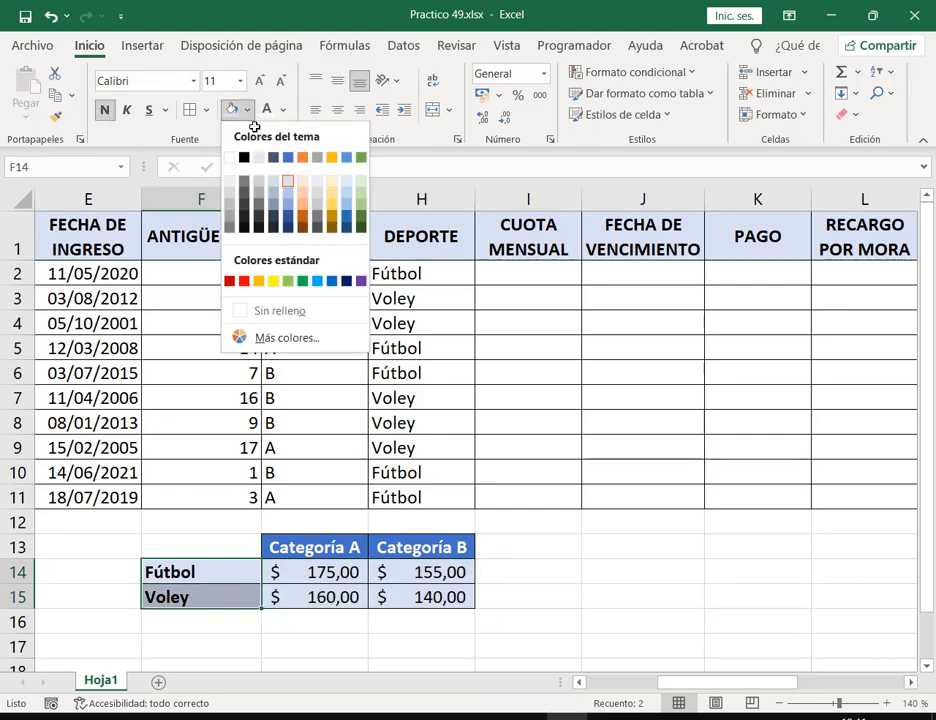
pyautogui.click(286, 190)
pyautogui.click(341, 79)
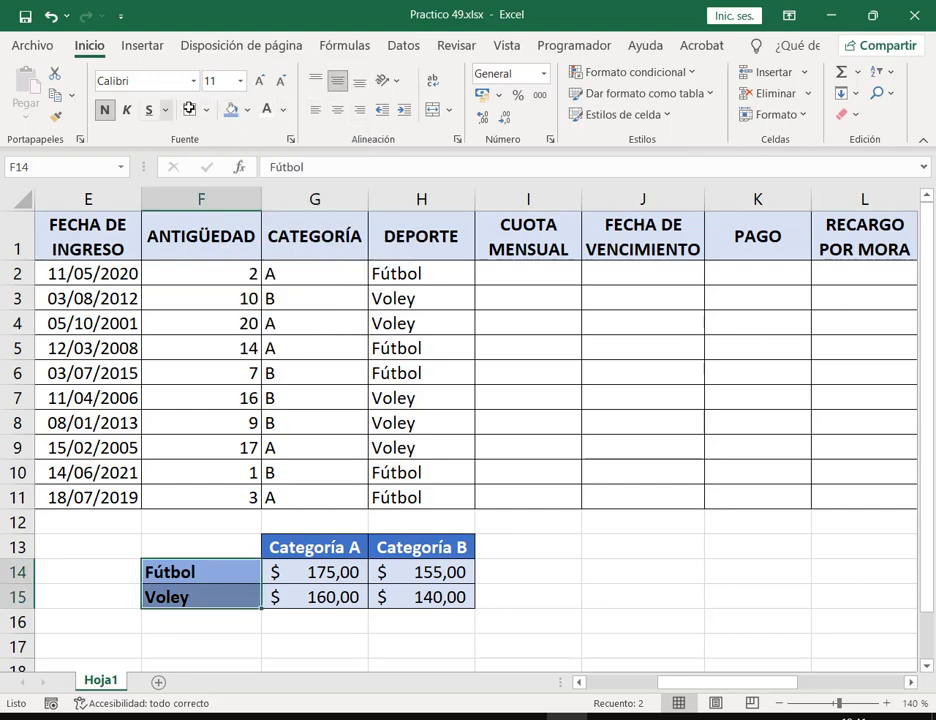
pyautogui.click(338, 110)
pyautogui.click(266, 110)
pyautogui.click(423, 571)
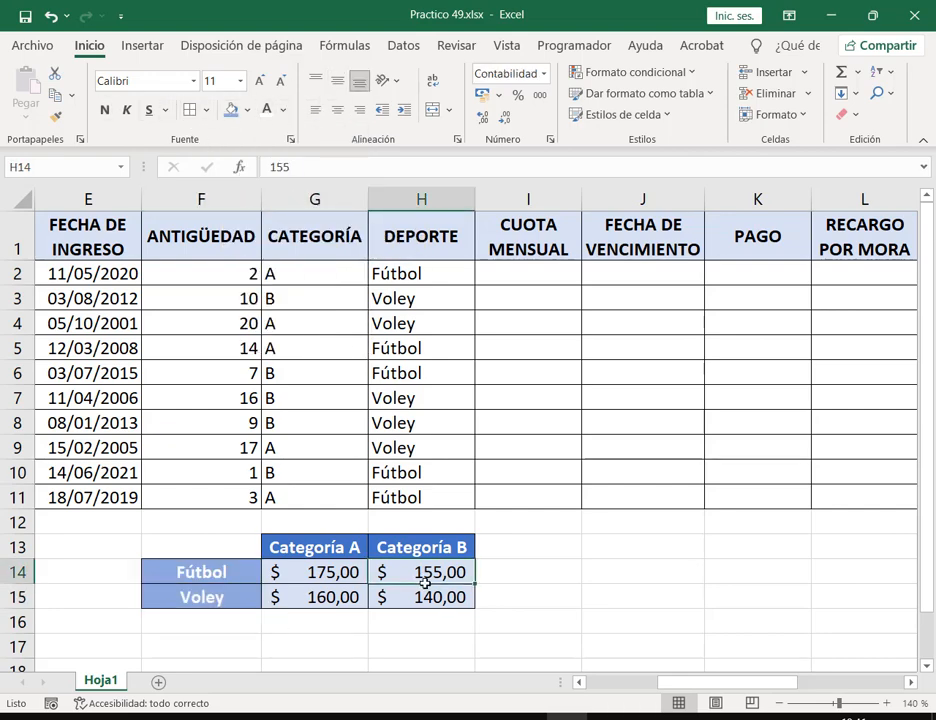
# Change the fill of the Fútbol and Voley labels in F14:F15 to dark blue
pyautogui.moveTo(242, 573); pyautogui.dragTo(230, 597)
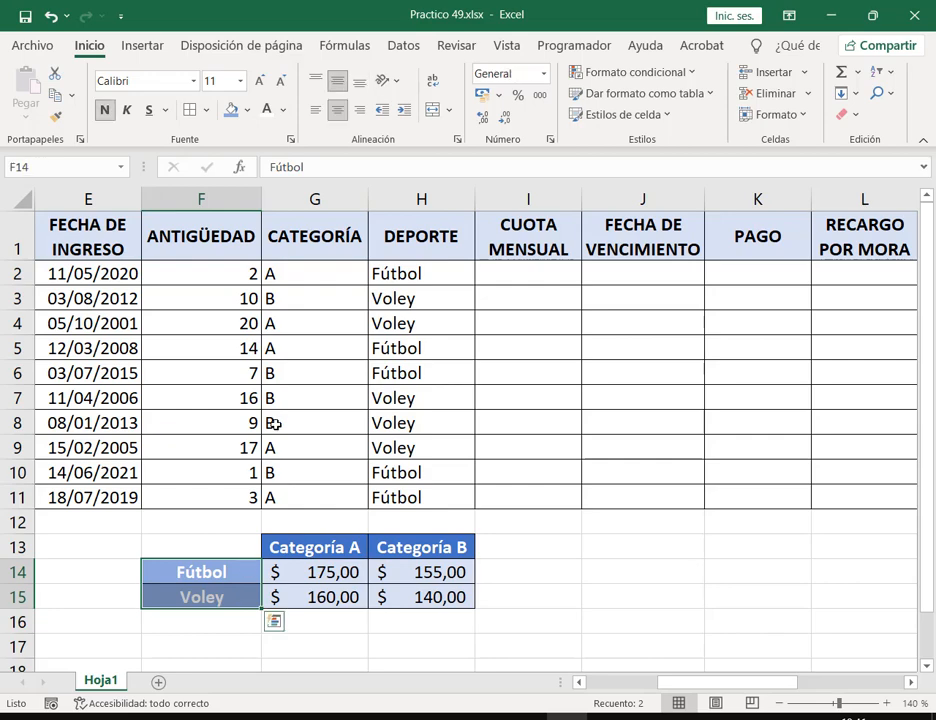
pyautogui.click(247, 110)
pyautogui.click(291, 217)
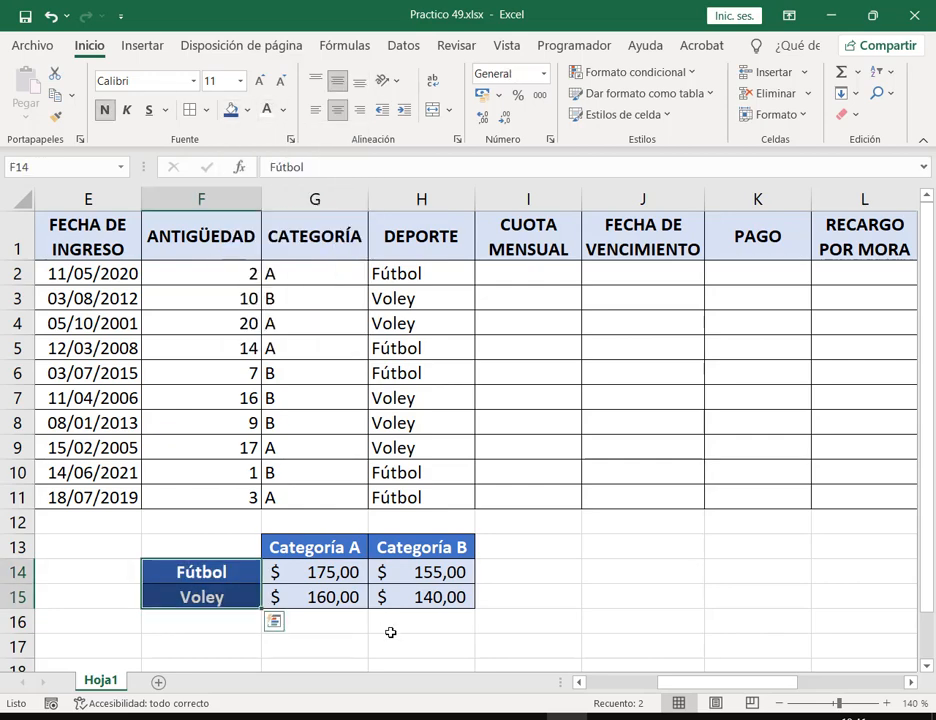
pyautogui.click(405, 646)
pyautogui.click(356, 449)
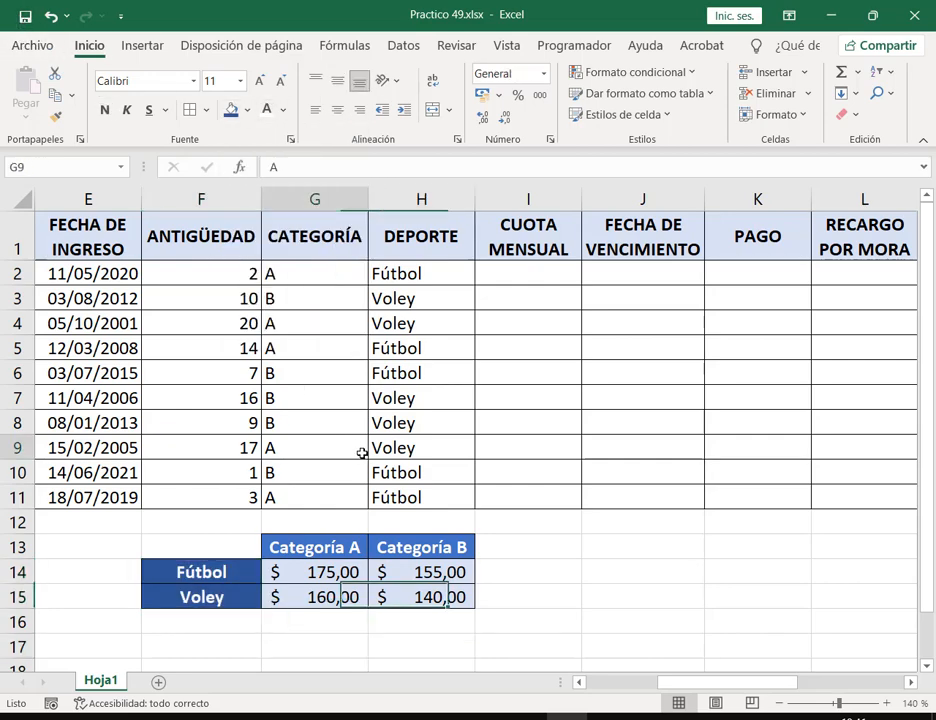
# Switch to the Google Meet call to read the chat messages and return to the Excel workbook
pyautogui.click(512, 279)
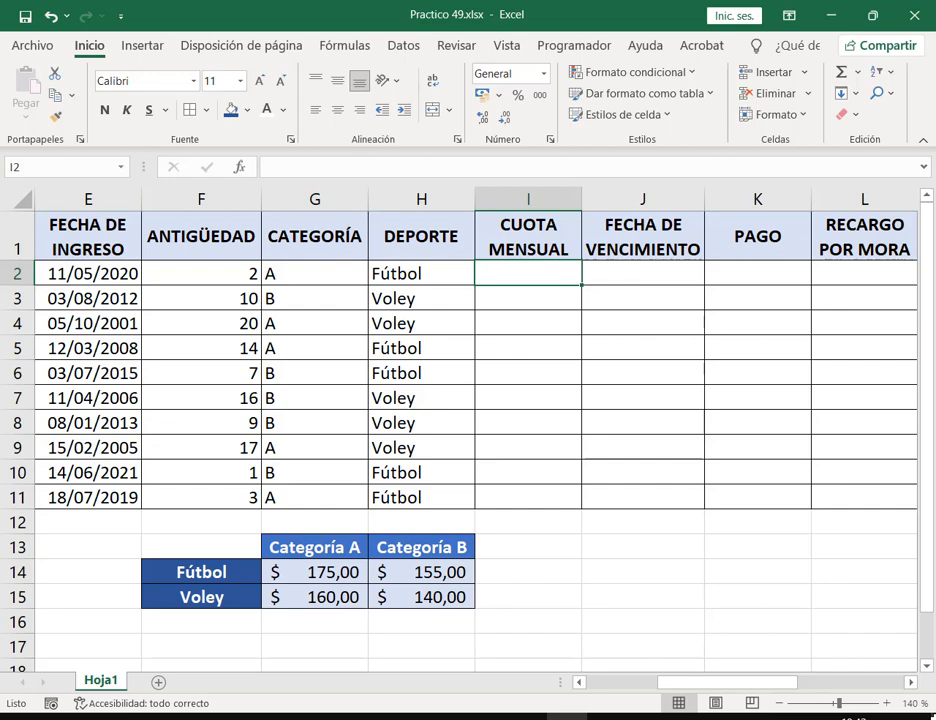
pyautogui.click(908, 683)
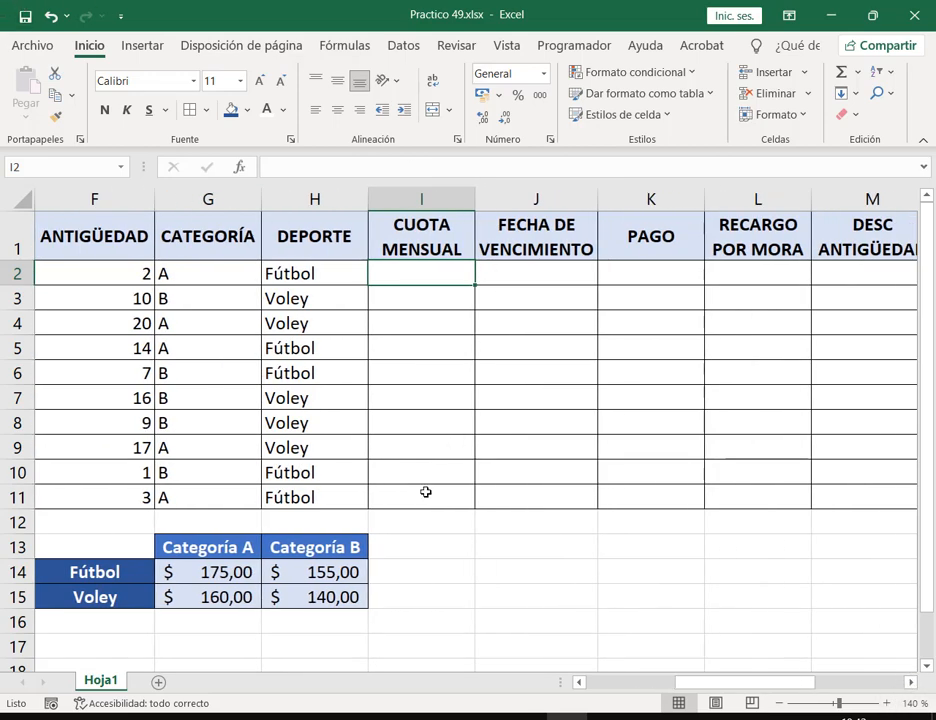
pyautogui.click(150, 620)
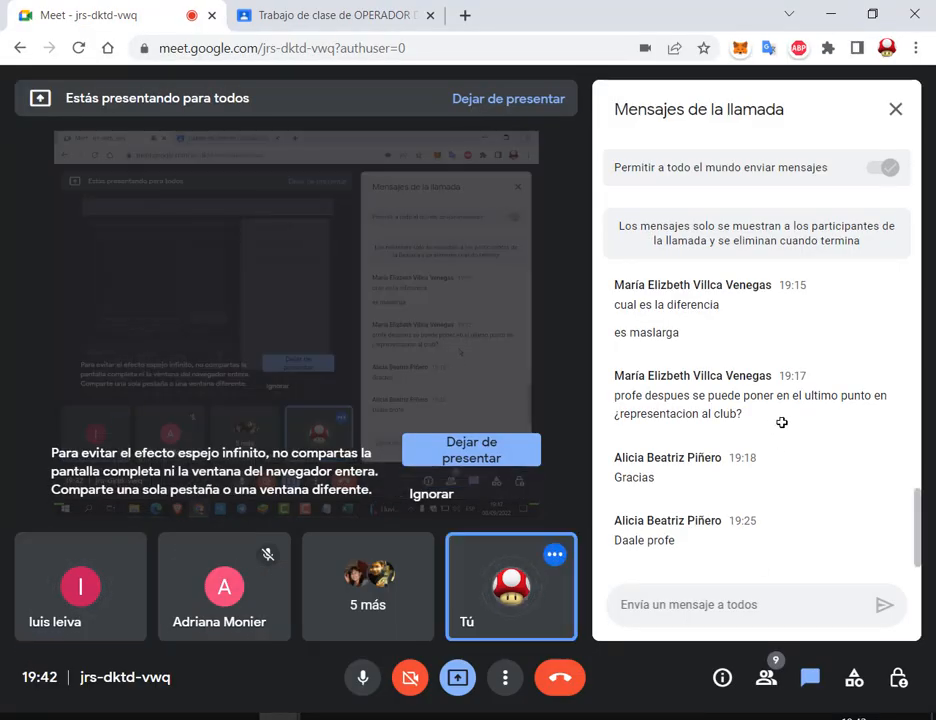
pyautogui.click(568, 717)
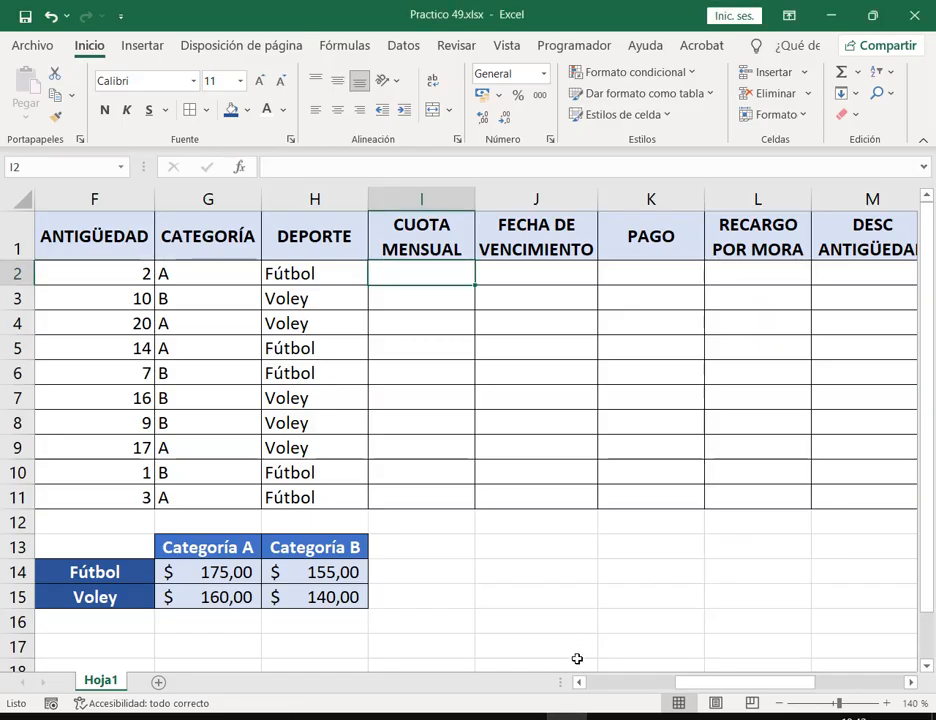
pyautogui.click(572, 717)
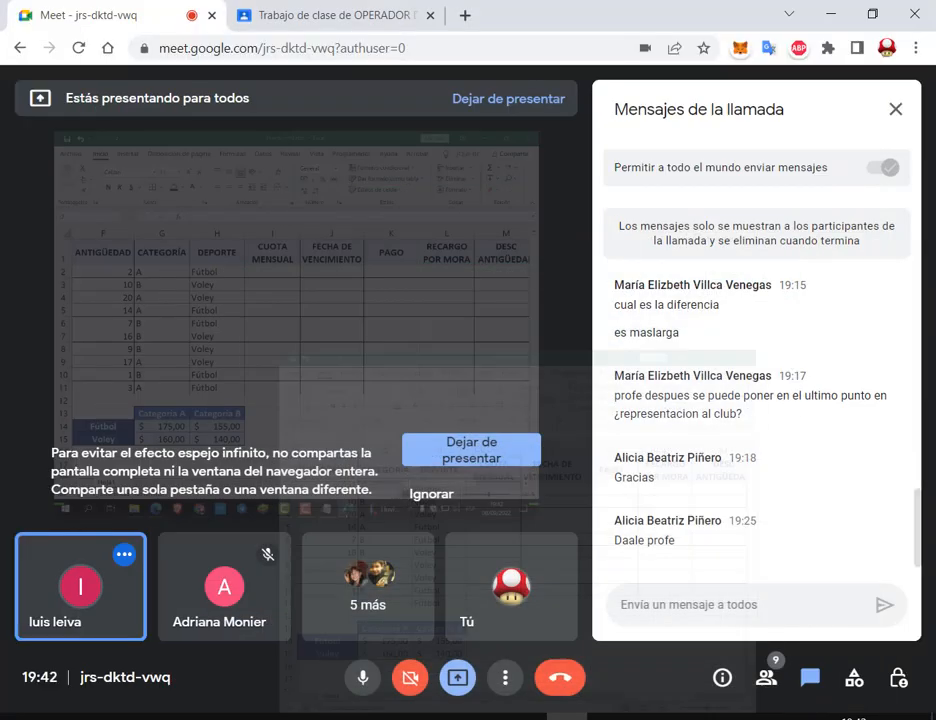
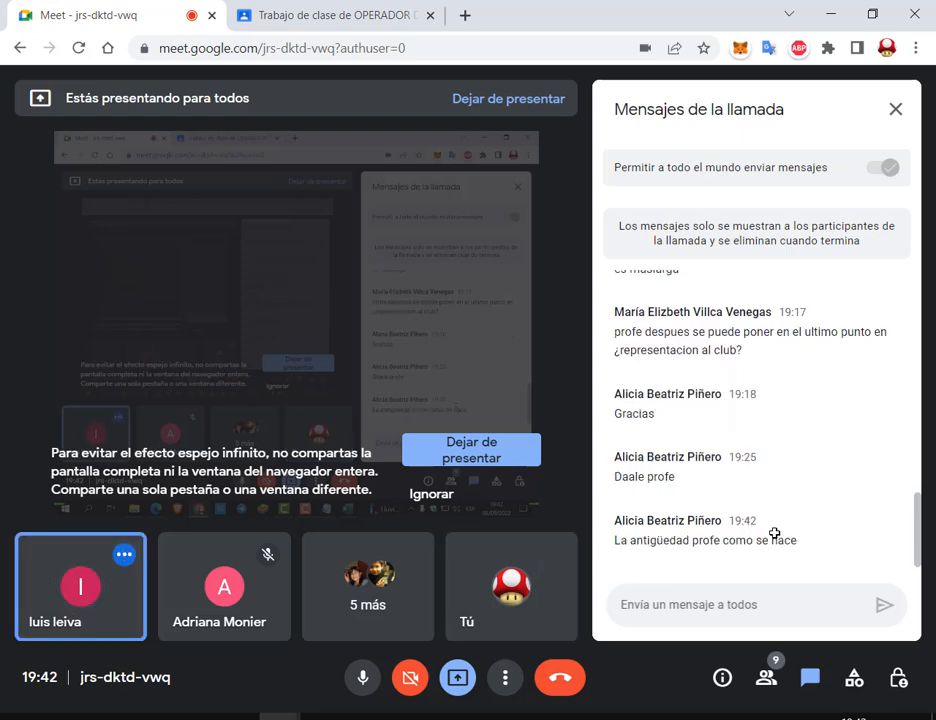
pyautogui.click(580, 718)
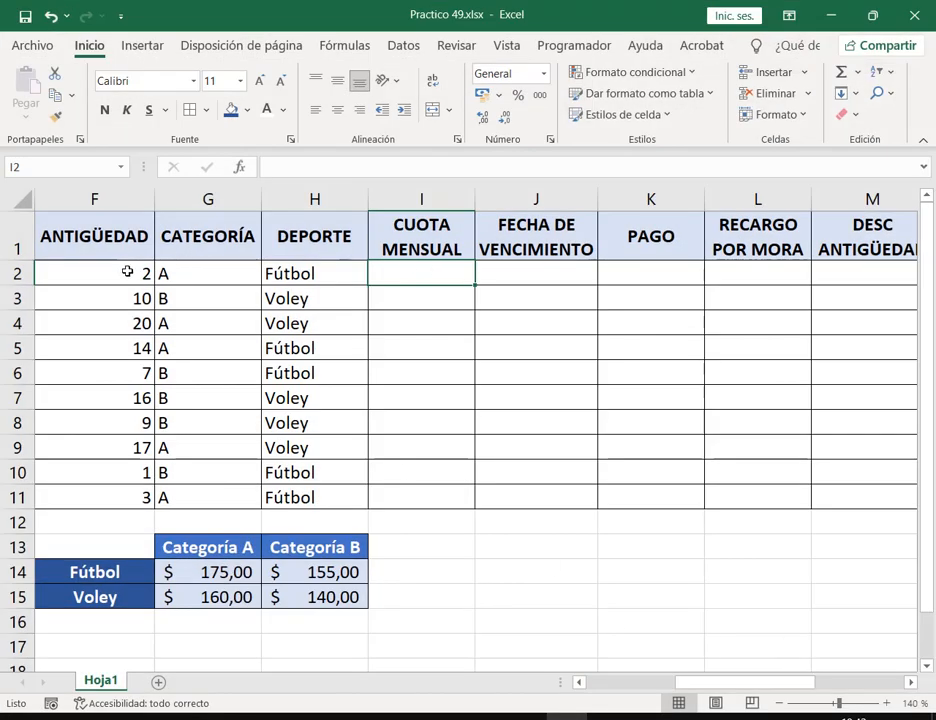
# Examine the ANTIGÜEDAD formula in cell F2 and its reference to the FECHA DE INGRESO column
pyautogui.click(127, 271)
pyautogui.moveTo(735, 681); pyautogui.dragTo(682, 682)
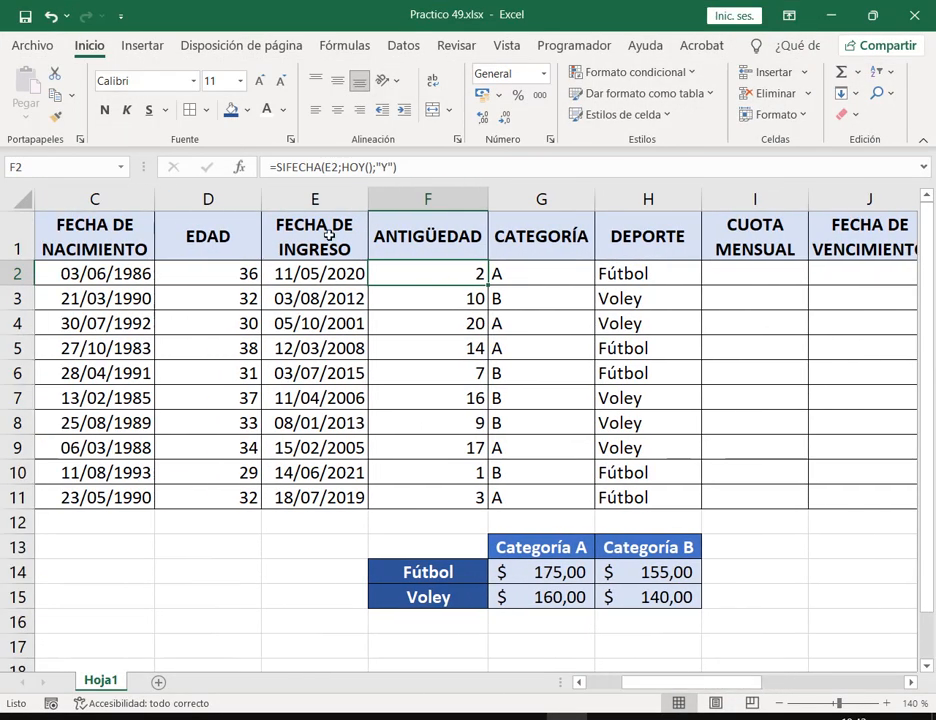
pyautogui.doubleClick(464, 276)
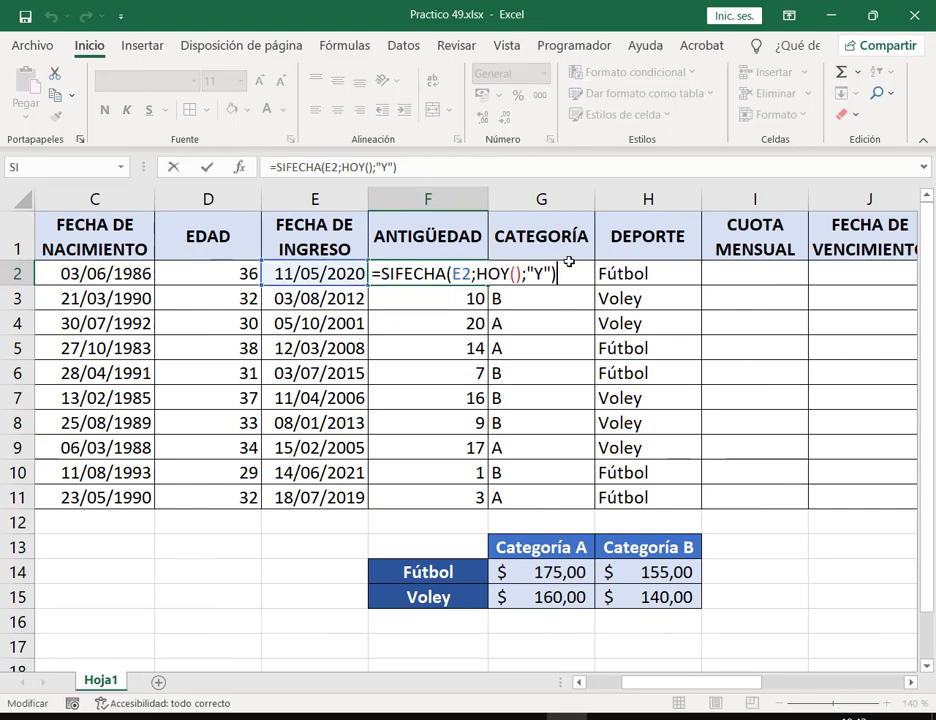
pyautogui.press('Return')
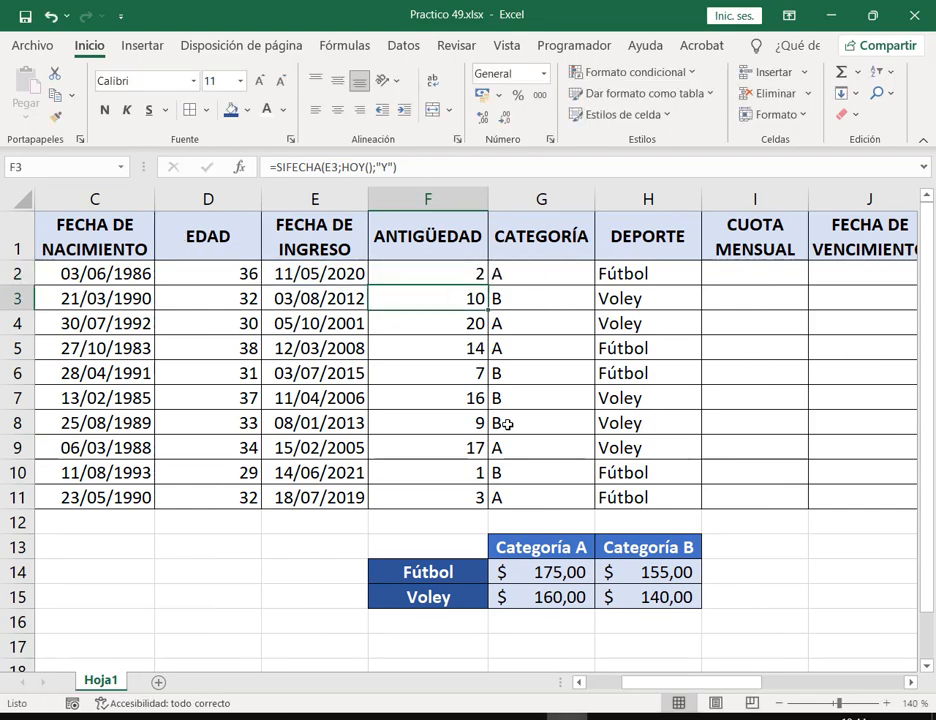
pyautogui.doubleClick(465, 273)
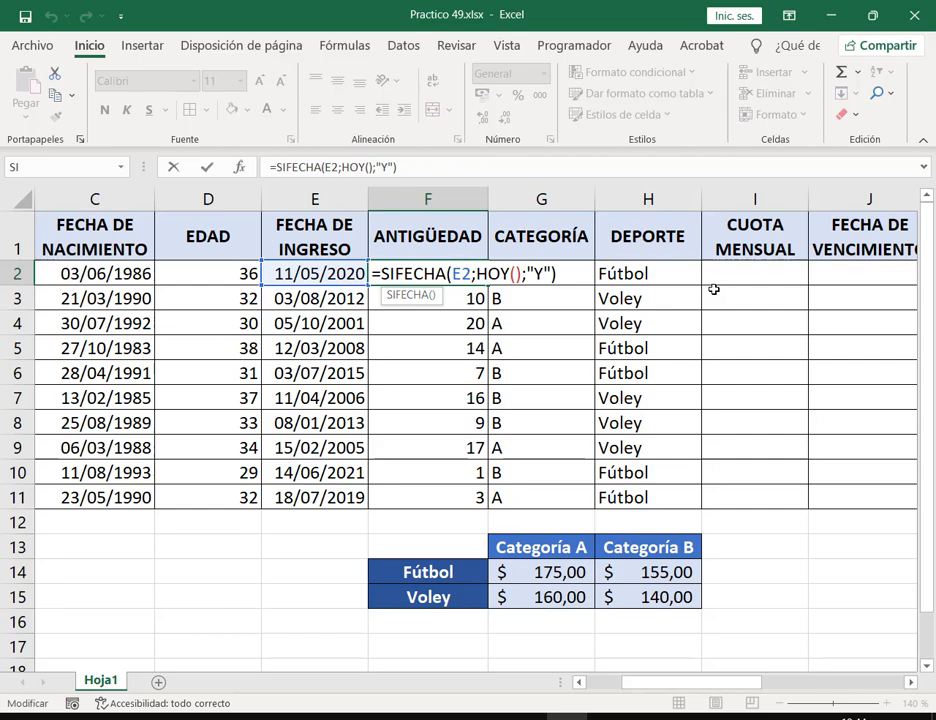
pyautogui.hotkey('ctrl', 'Return')
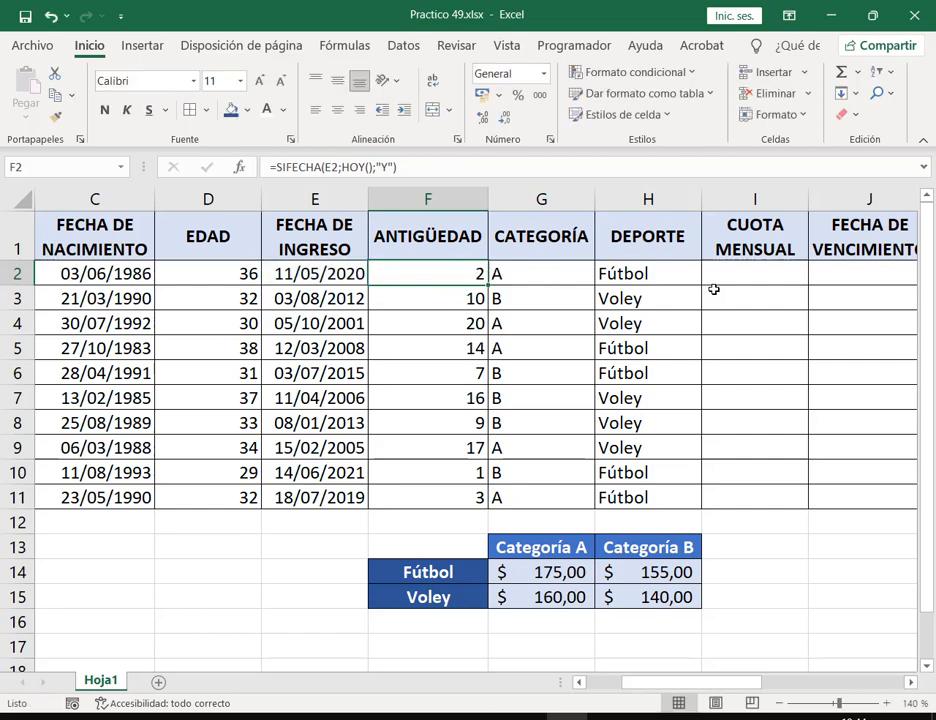
# Switch to Notepad, cut the SIFECHA syntax line from the note and move the window clear of the fee table
pyautogui.click(911, 681)
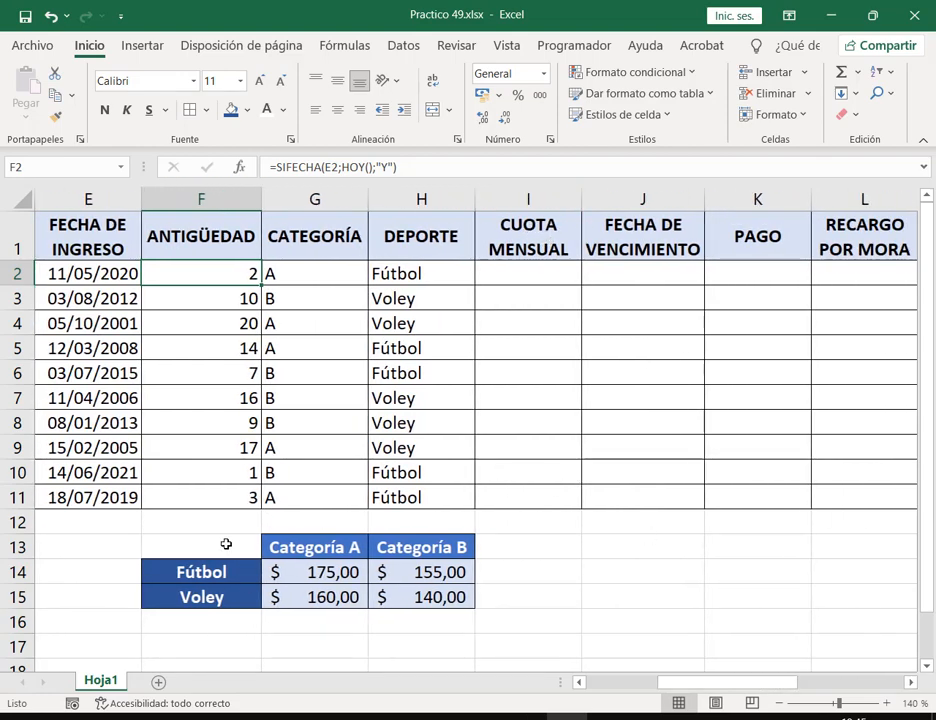
pyautogui.click(335, 571)
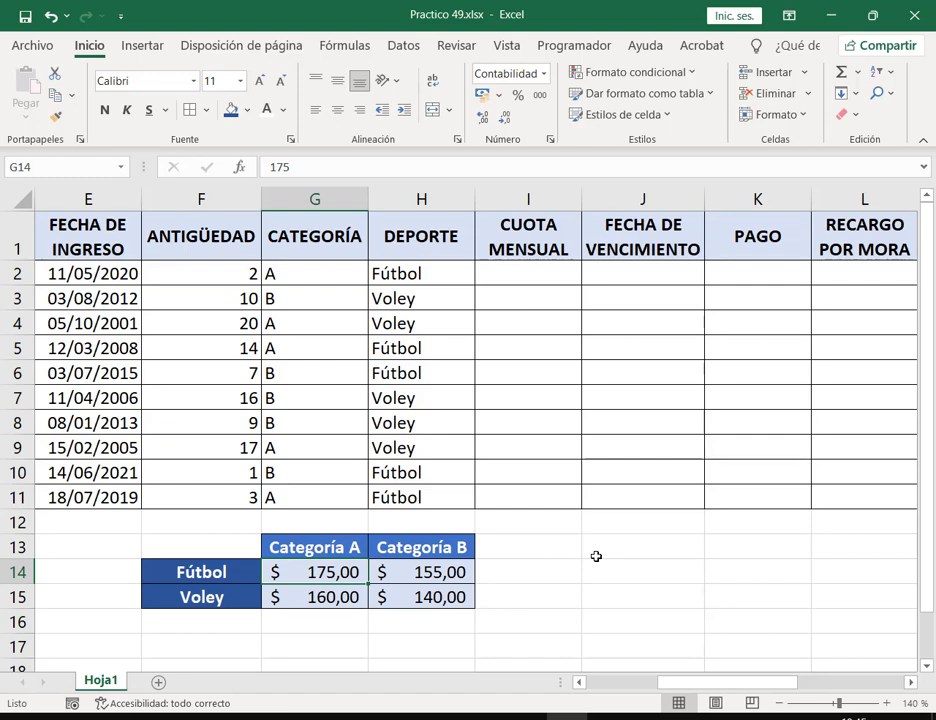
pyautogui.hotkey('alt', 'Tab')
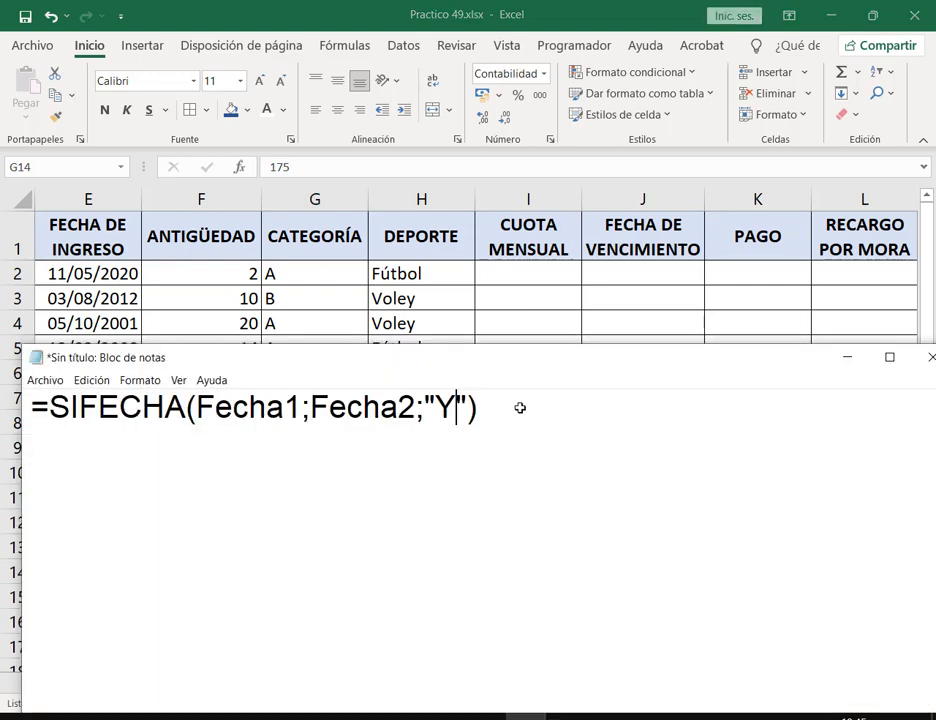
pyautogui.moveTo(518, 407); pyautogui.dragTo(37, 410)
pyautogui.hotkey('ctrl', 'x')
pyautogui.moveTo(349, 351); pyautogui.dragTo(425, 99)
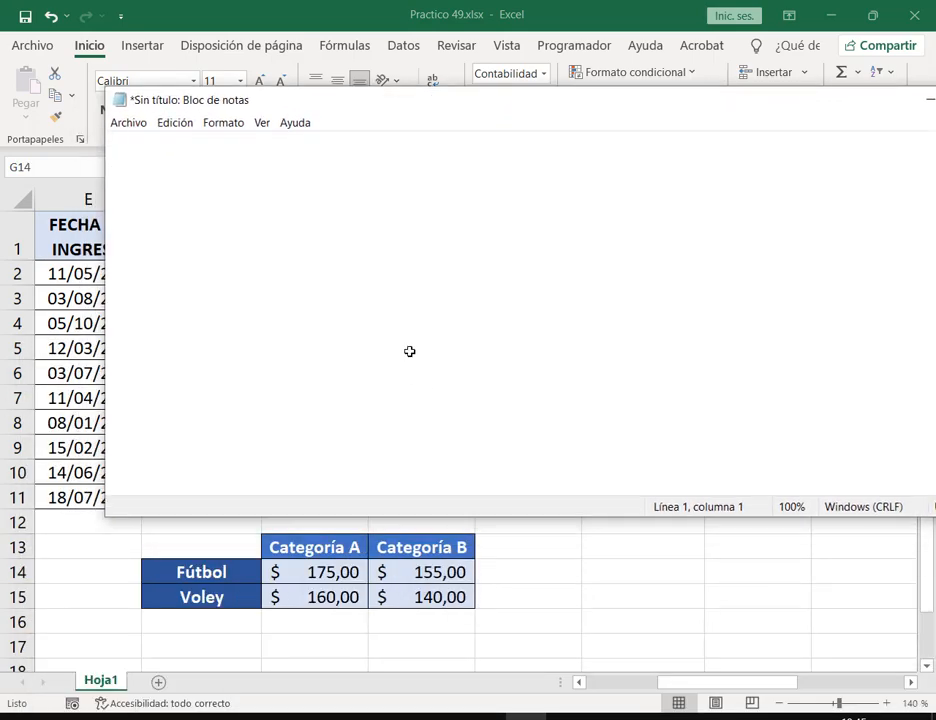
# Write a small diagram in the note with FUTBOL, an A on the line above and a B on the line below
pyautogui.press('Return')
pyautogui.press('Return')
pyautogui.press('Return')
pyautogui.write('FUTBOL')
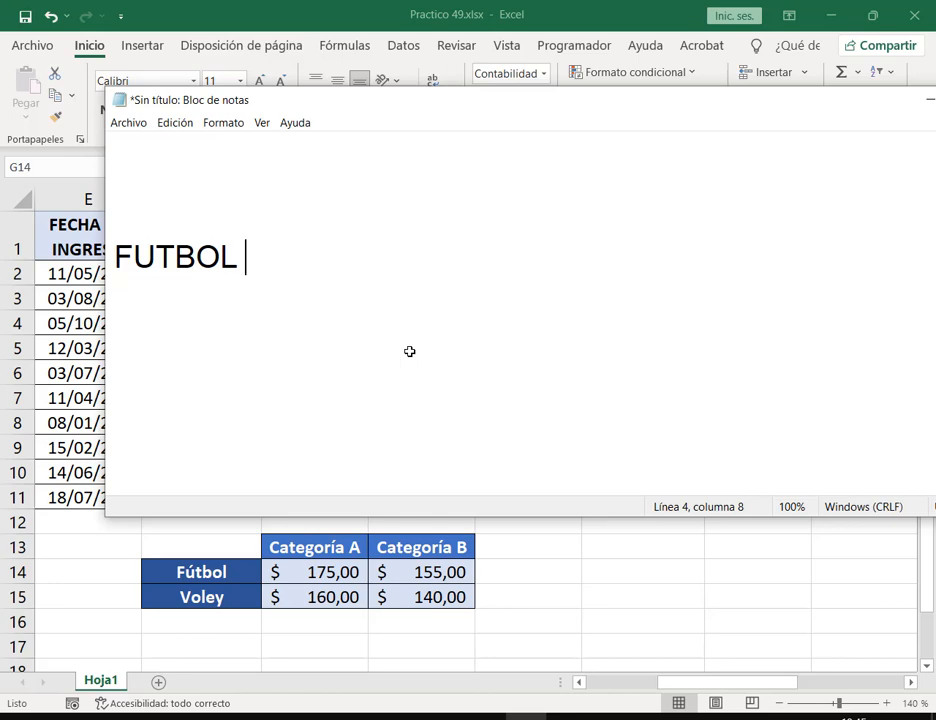
pyautogui.press('Up')
pyautogui.write('A')
pyautogui.press('Down')
pyautogui.press('Return')
pyautogui.write('B')
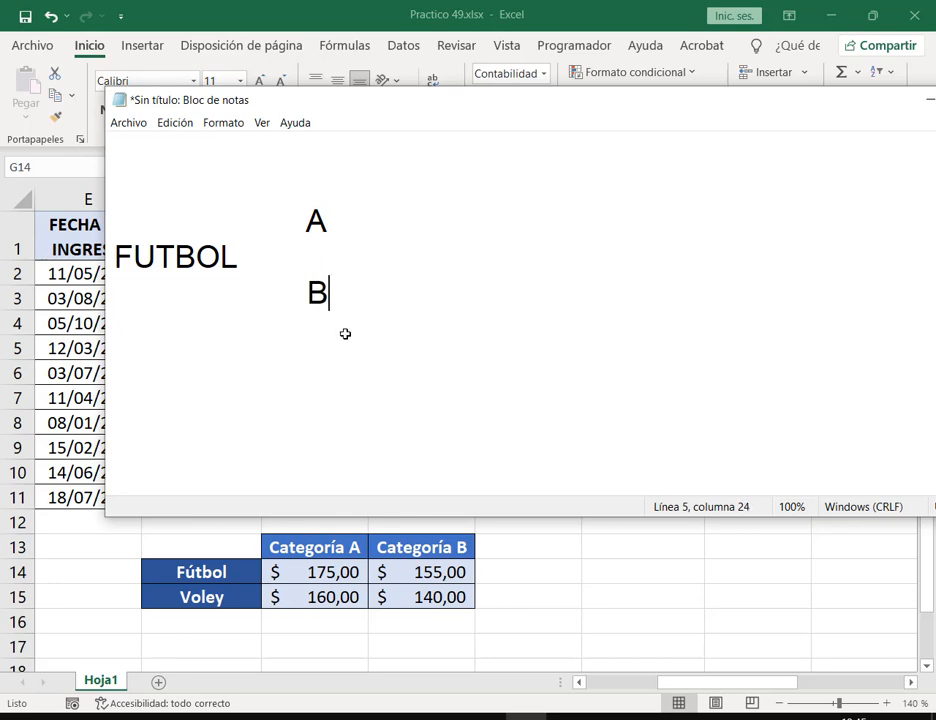
pyautogui.press('Return')
pyautogui.press('Return')
pyautogui.press('Return')
pyautogui.press('Return')
# Mark FUTBOL with a red box, draw lines linking it to A and B, and clear the markup
pyautogui.moveTo(114, 236); pyautogui.dragTo(243, 275)
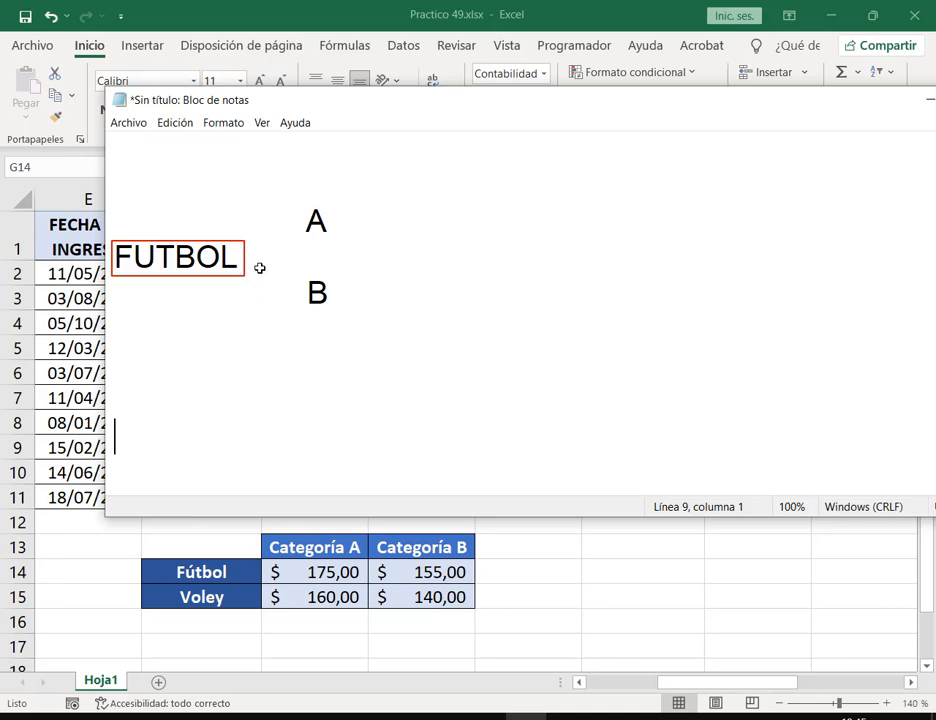
pyautogui.moveTo(243, 255); pyautogui.dragTo(303, 228)
pyautogui.moveTo(248, 266); pyautogui.dragTo(303, 290)
pyautogui.press('e')
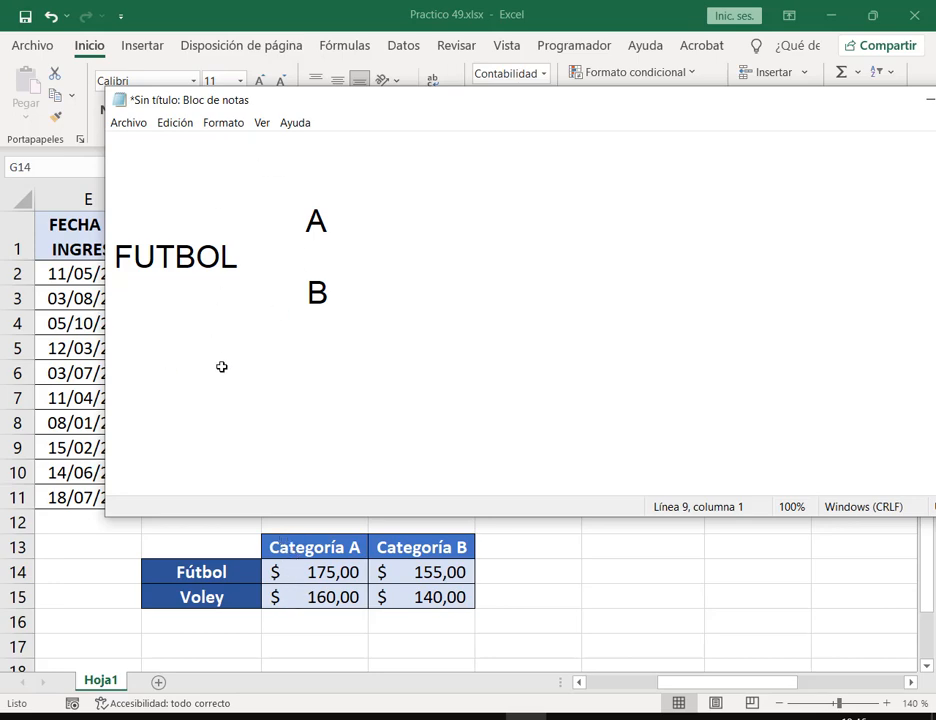
# Delete the B line from the note, highlight the FUTBOL and A pairing, and undo the deletion
pyautogui.moveTo(338, 303); pyautogui.dragTo(75, 227)
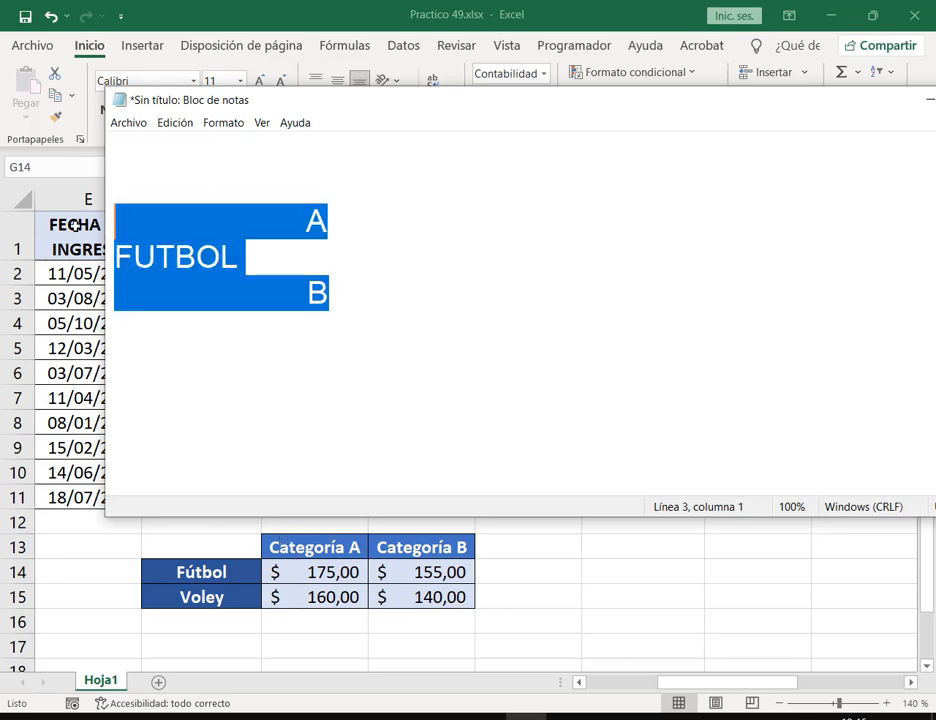
pyautogui.click(378, 303)
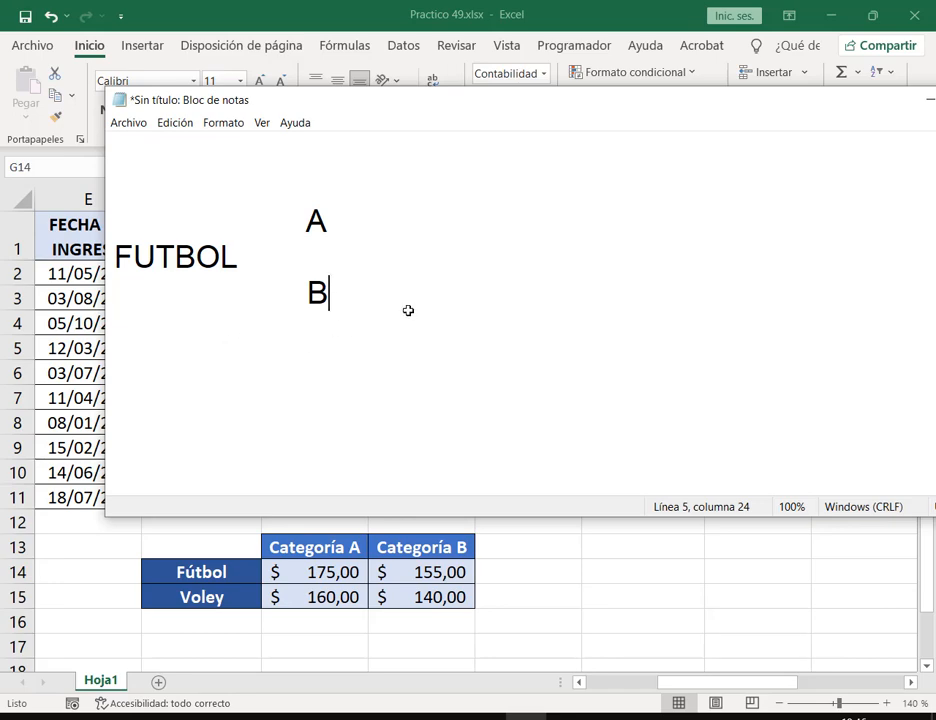
pyautogui.moveTo(331, 294); pyautogui.dragTo(95, 291)
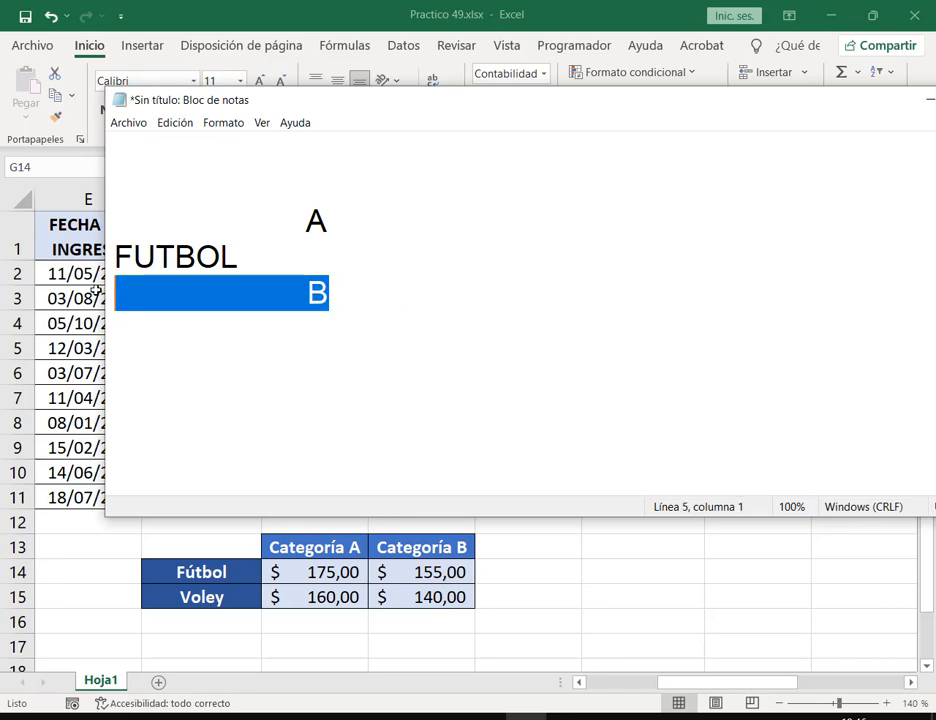
pyautogui.press('BackSpace')
pyautogui.press('BackSpace')
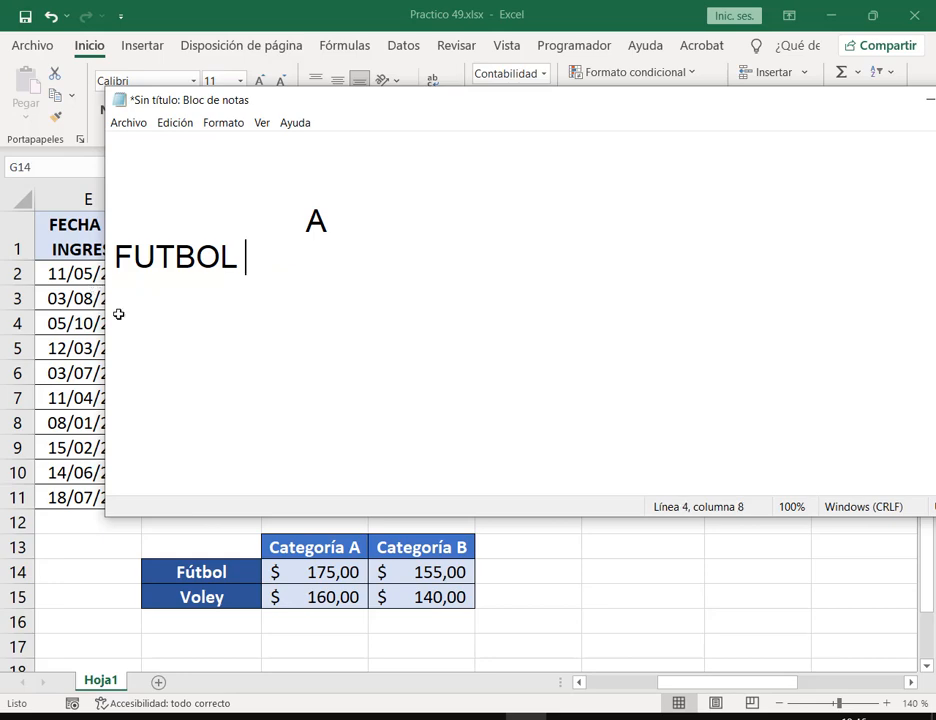
pyautogui.moveTo(116, 256); pyautogui.dragTo(276, 231)
pyautogui.click(276, 231)
pyautogui.moveTo(244, 247); pyautogui.dragTo(355, 225)
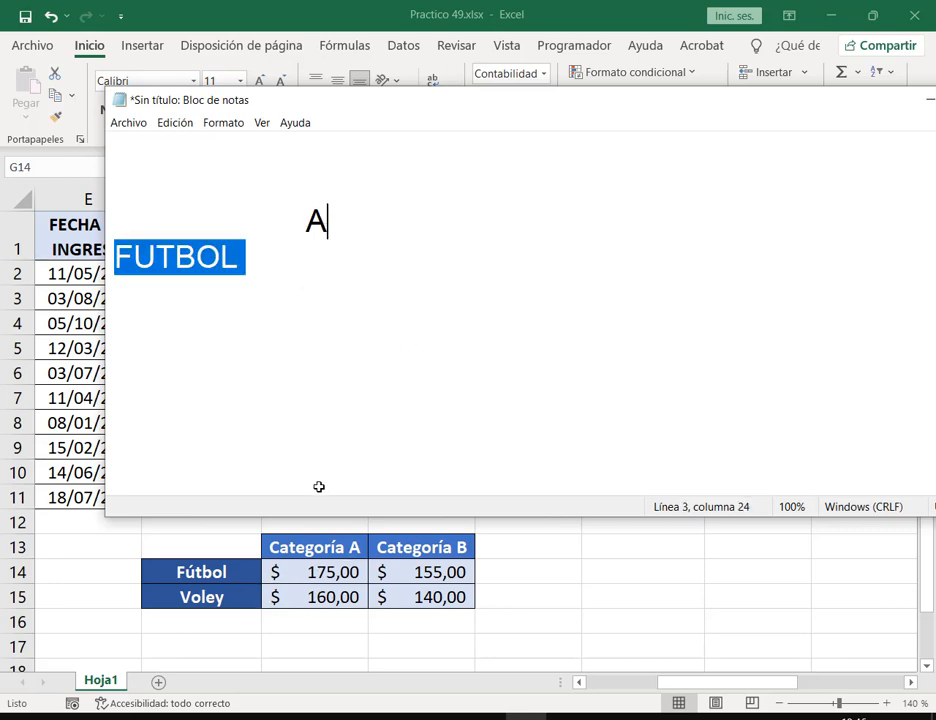
pyautogui.click(391, 474)
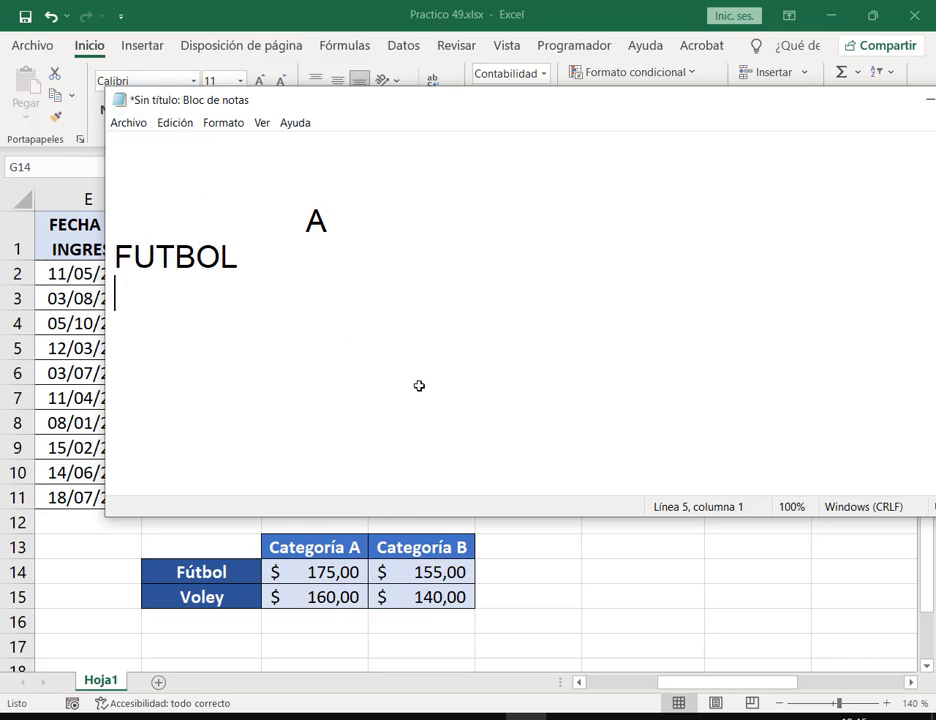
pyautogui.hotkey('ctrl', 'z')
pyautogui.click(392, 364)
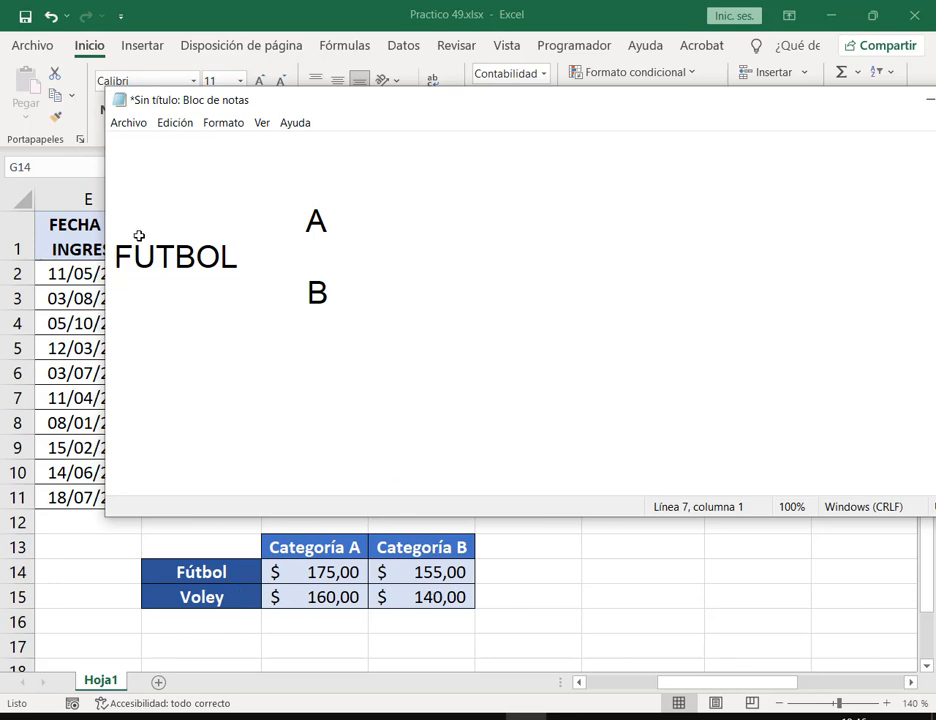
# Box FUTBOL, A and B in red, draw a line outward from each letter, and clear the markup
pyautogui.moveTo(108, 239); pyautogui.dragTo(242, 274)
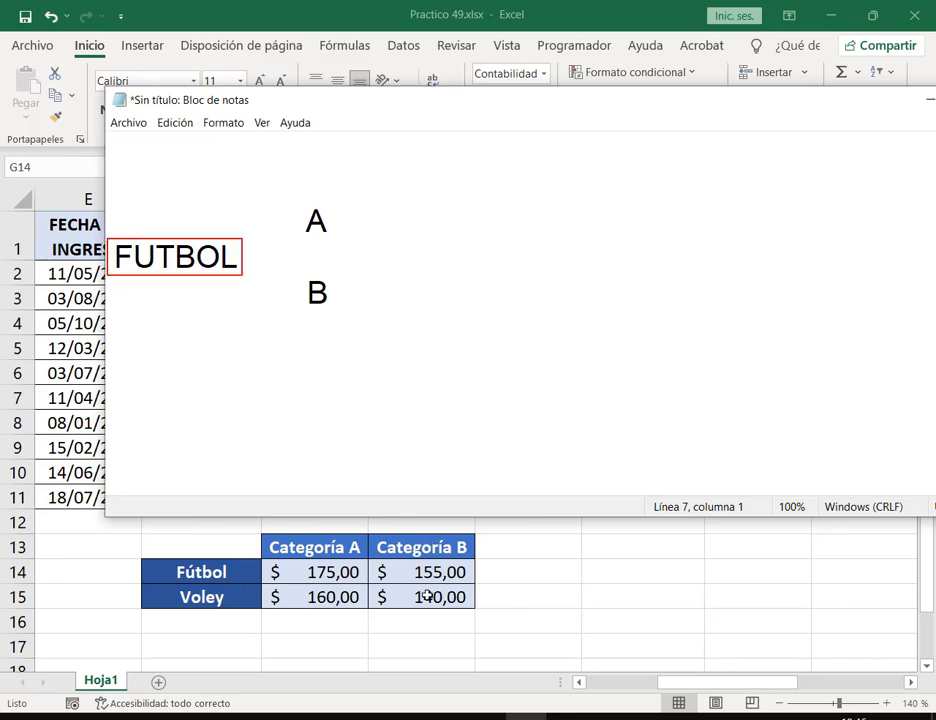
pyautogui.moveTo(147, 239); pyautogui.dragTo(143, 246)
pyautogui.moveTo(302, 201); pyautogui.dragTo(331, 234)
pyautogui.moveTo(333, 217); pyautogui.dragTo(400, 217)
pyautogui.moveTo(297, 274)
pyautogui.mouseDown()
pyautogui.moveTo(333, 310)
pyautogui.moveTo(363, 290)
pyautogui.moveTo(404, 292)
pyautogui.mouseUp()
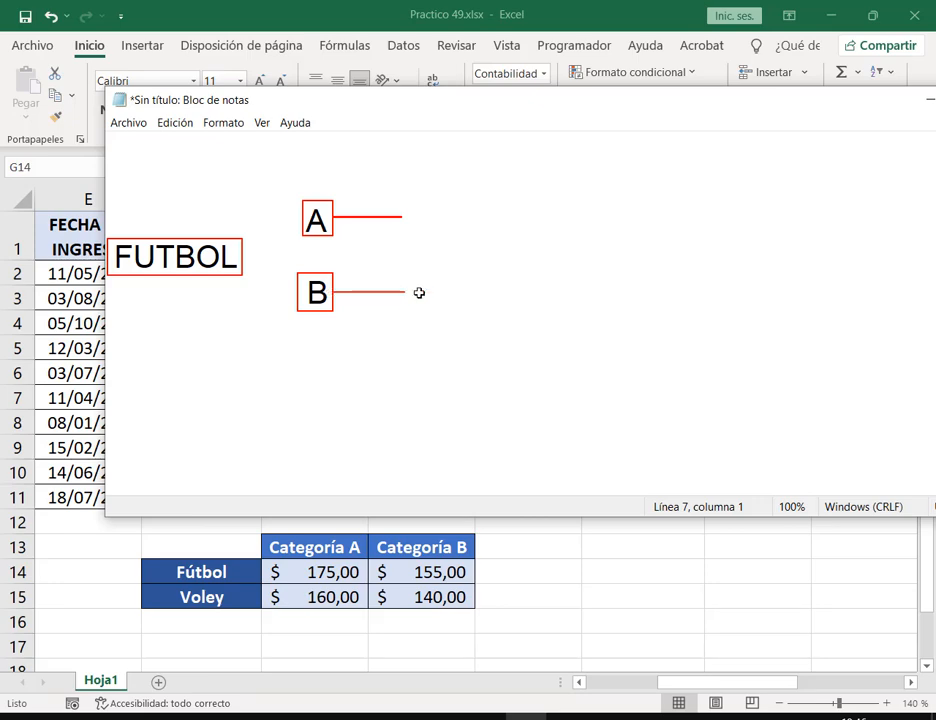
pyautogui.press('Escape')
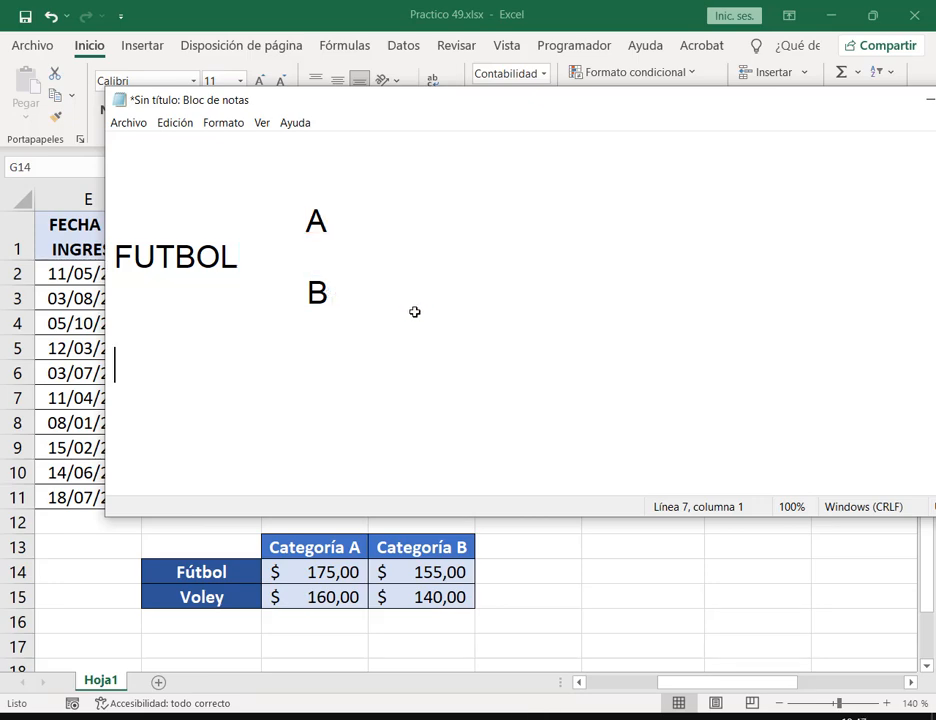
# Delete the FUTBOL, A and B diagram from the note
pyautogui.click(343, 295)
pyautogui.moveTo(343, 295); pyautogui.dragTo(102, 194)
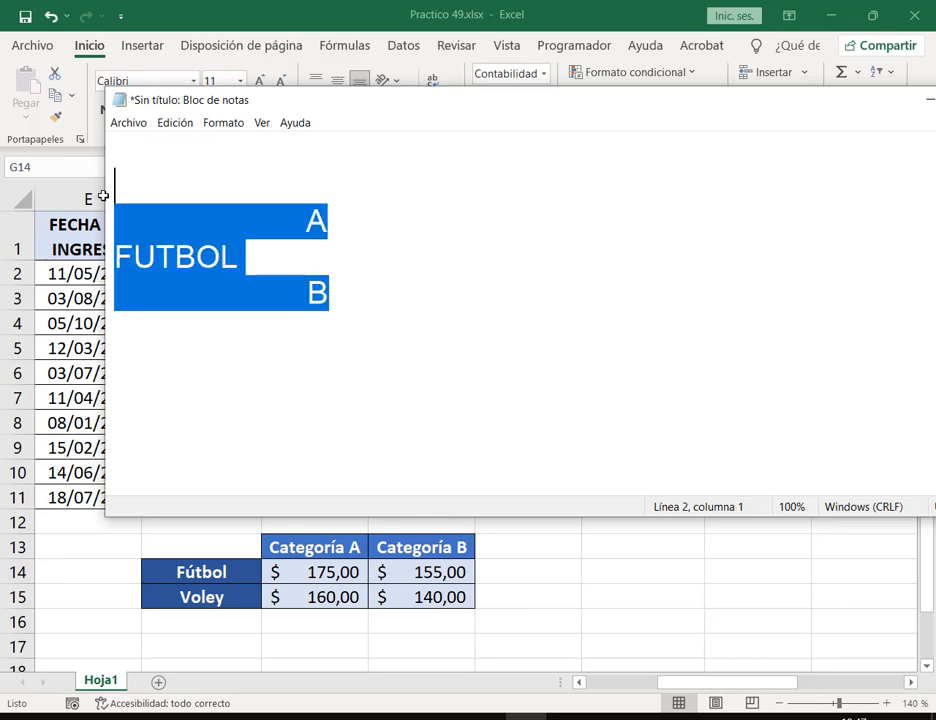
pyautogui.press('BackSpace')
pyautogui.press('BackSpace')
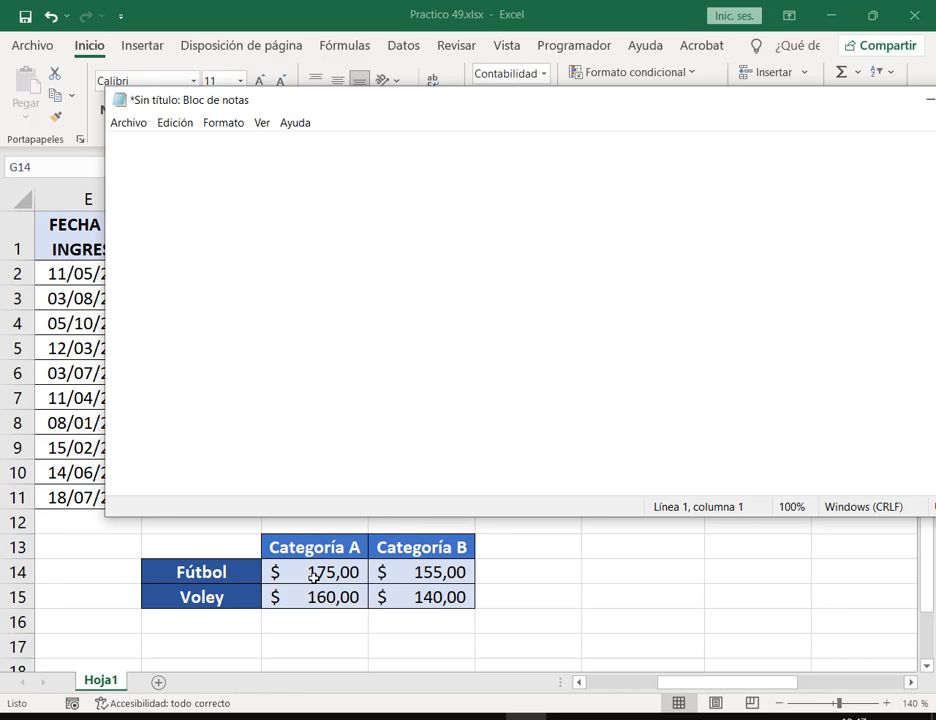
# Write the condition "si es futbol Y Categoria," in the note and return to Excel at cell I2 under CUOTA MENSUAL
pyautogui.write('si es fu')
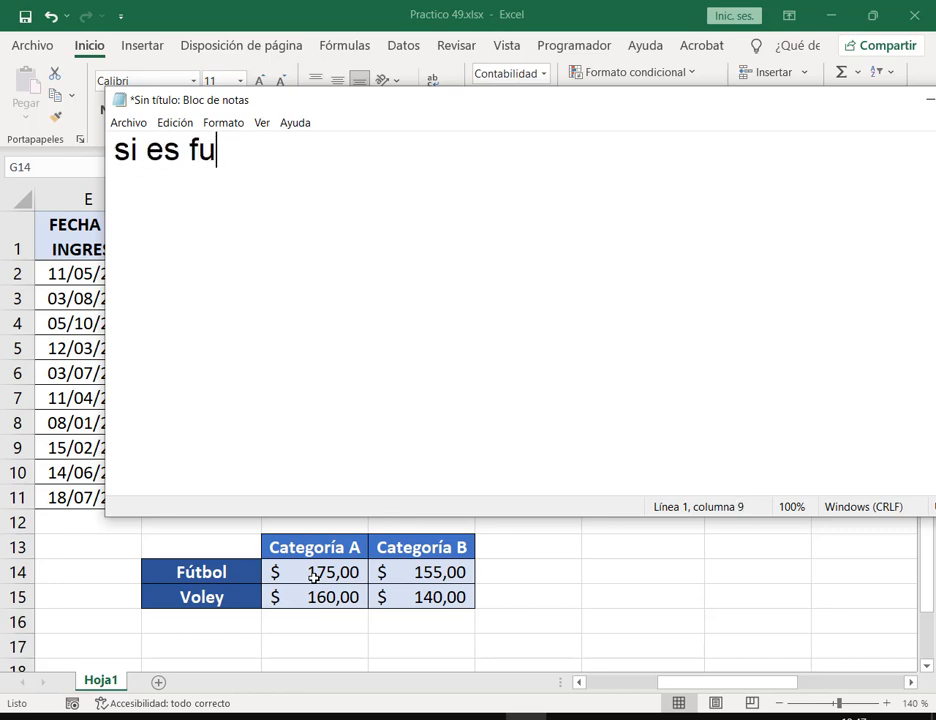
pyautogui.write('tboll,')
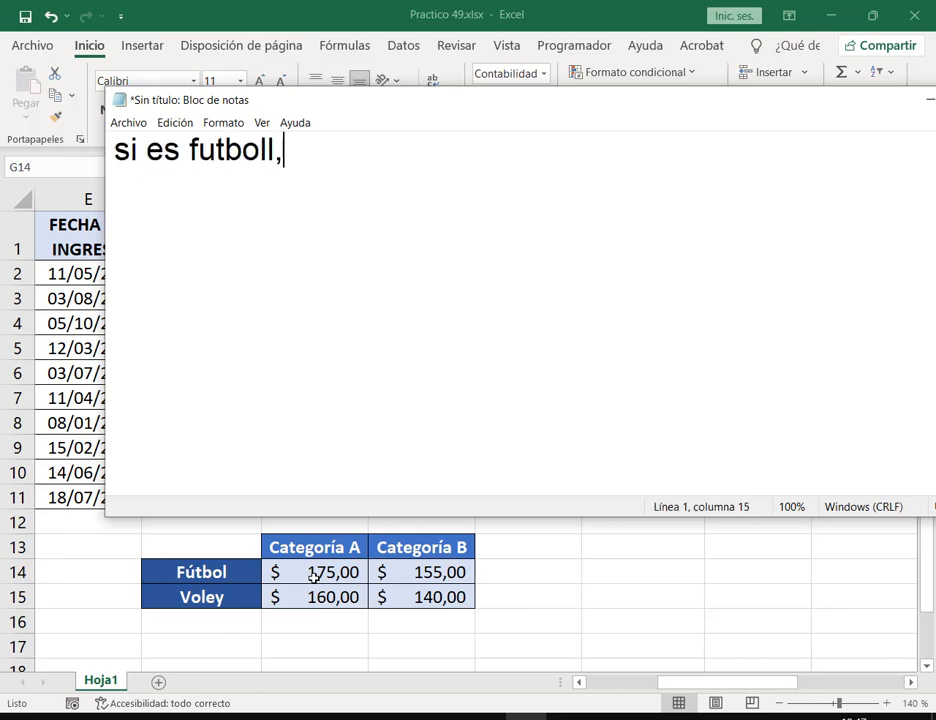
pyautogui.press('BackSpace')
pyautogui.press('BackSpace')
pyautogui.write(',')
pyautogui.hotkey('shift', 'Home')
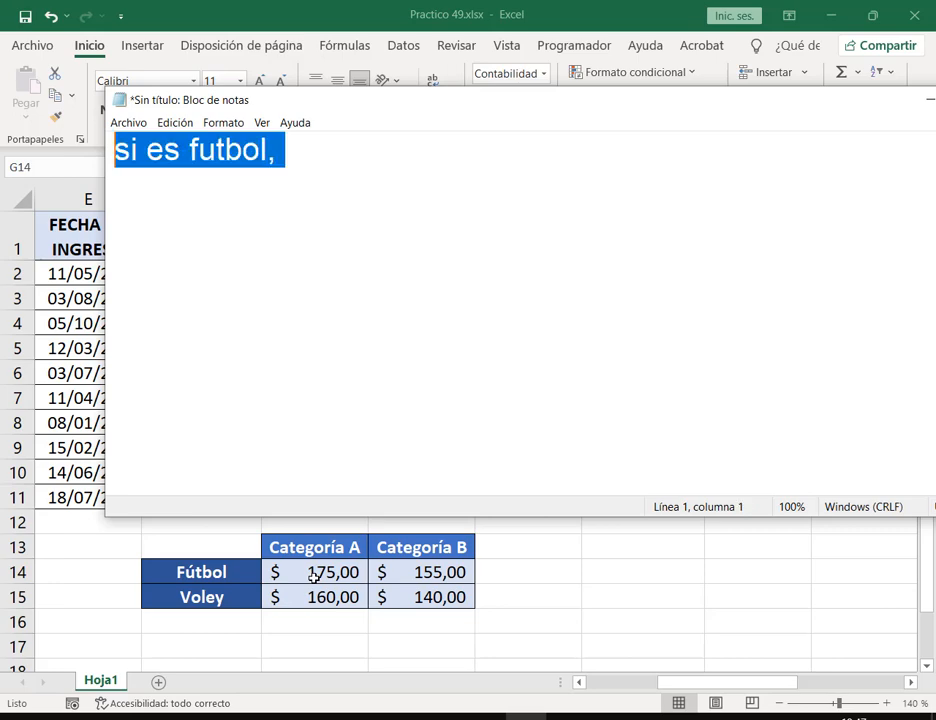
pyautogui.press('End')
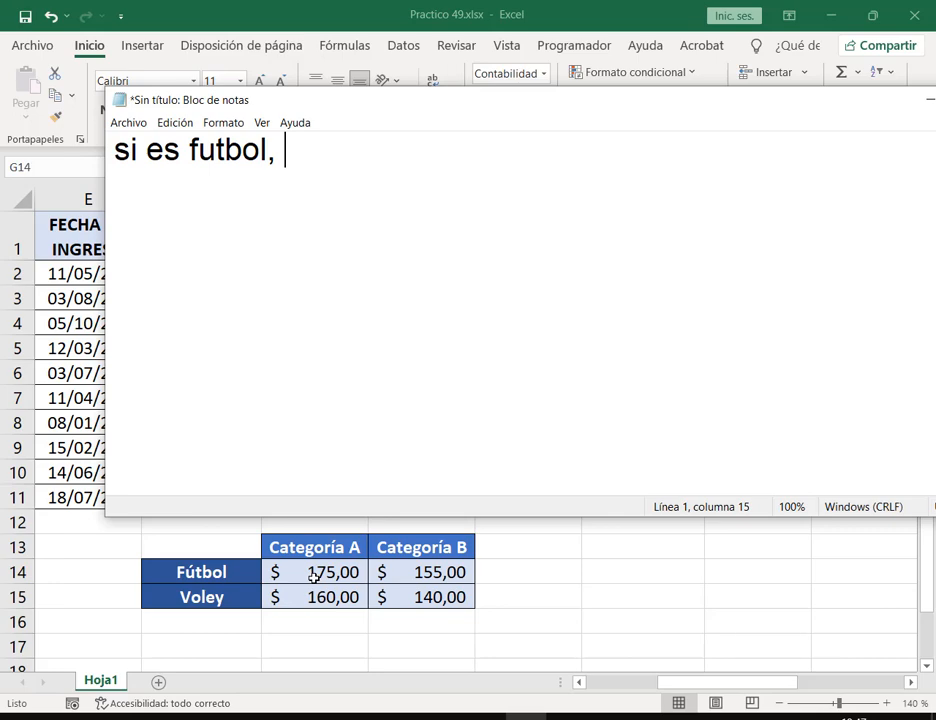
pyautogui.press('BackSpace')
pyautogui.press('BackSpace')
pyautogui.write('Y Categor')
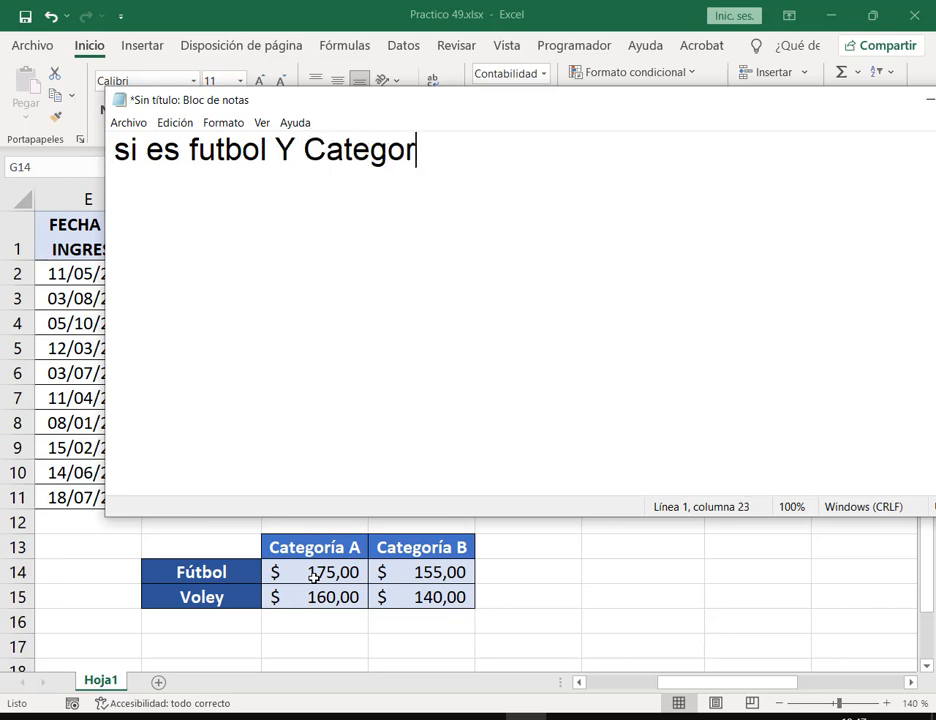
pyautogui.write('ia')
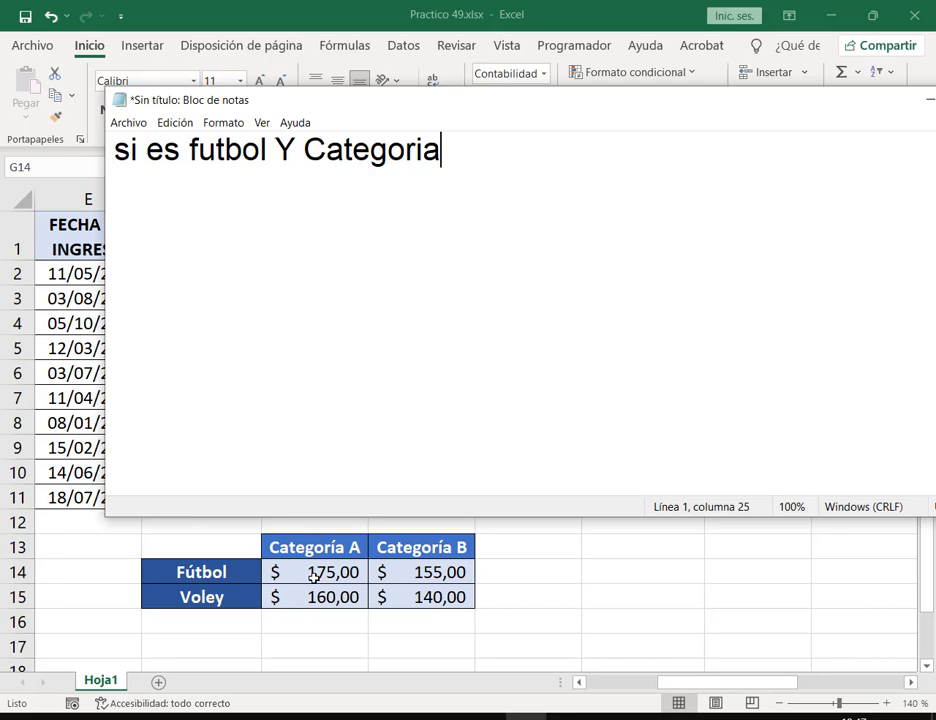
pyautogui.write(',')
pyautogui.click(313, 577)
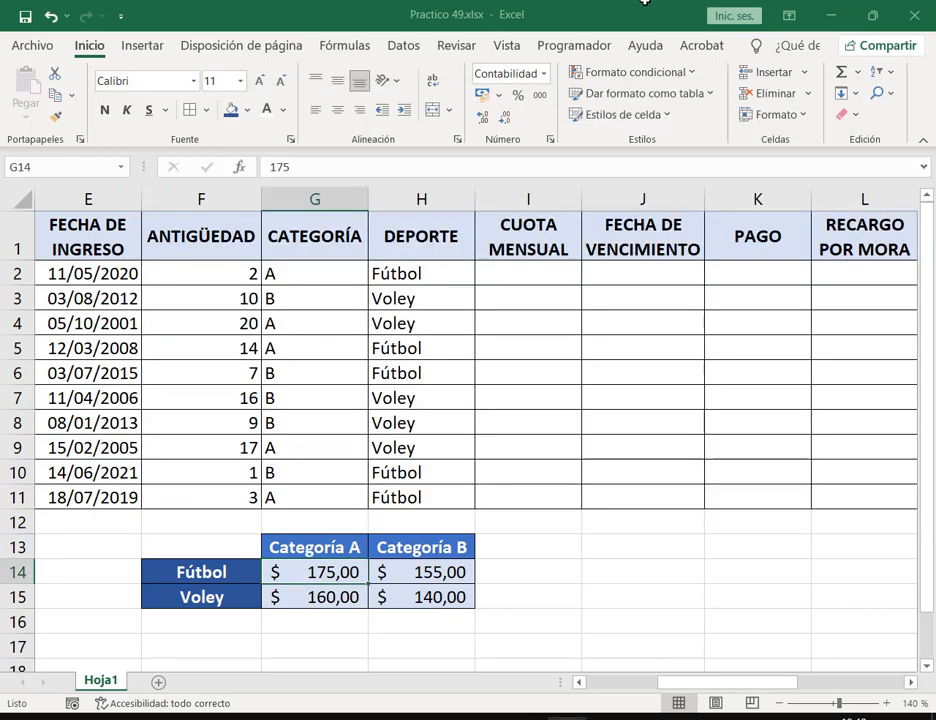
pyautogui.click(538, 280)
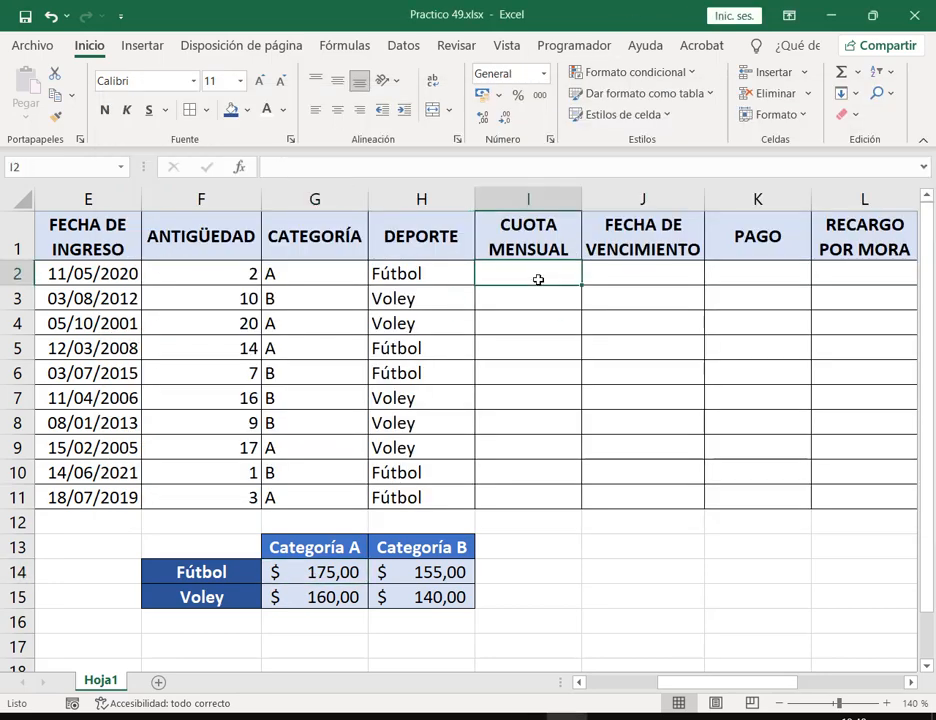
pyautogui.write('=SI(')
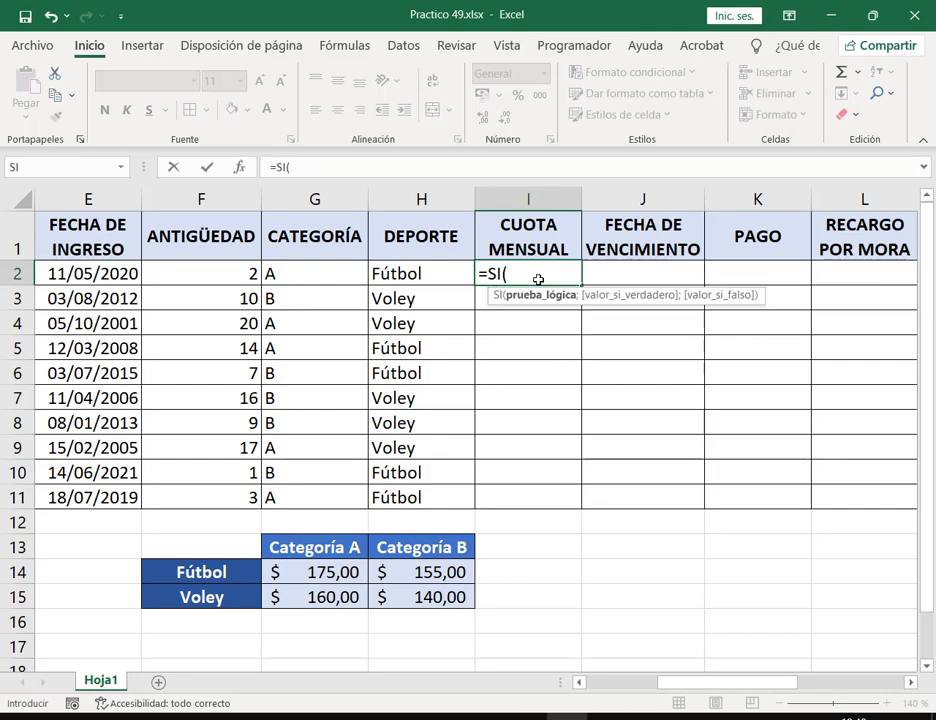
pyautogui.write('Y')
pyautogui.press('Escape')
# Begin the CUOTA MENSUAL formula in I2 as =SI(Y(H2=, referencing the DEPORTE cell for the first condition
pyautogui.click(887, 703)
pyautogui.click(887, 703)
pyautogui.click(887, 703)
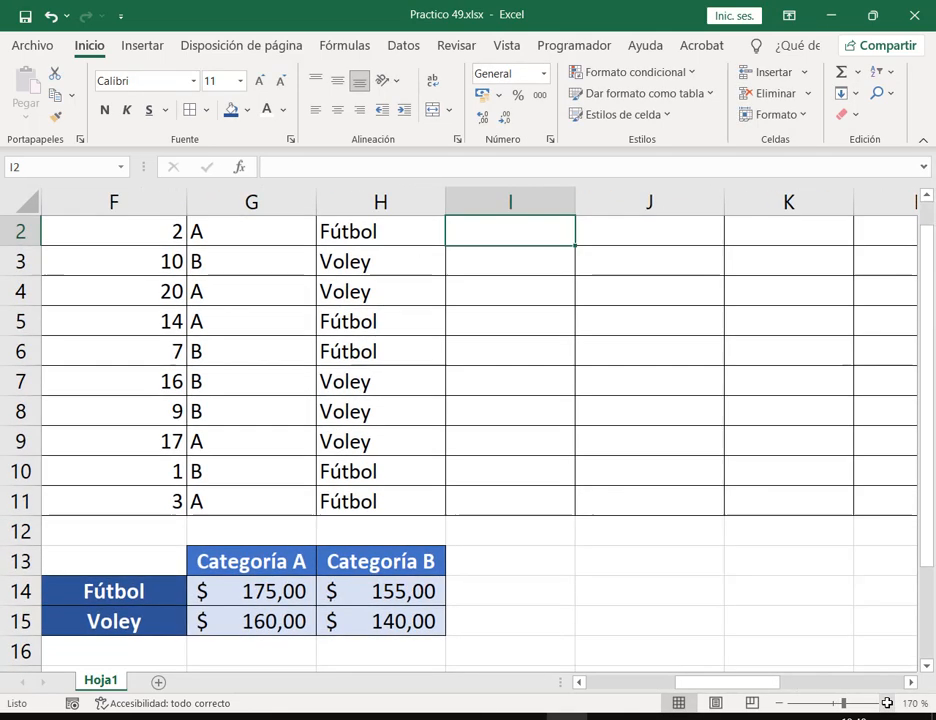
pyautogui.moveTo(926, 310); pyautogui.dragTo(930, 278)
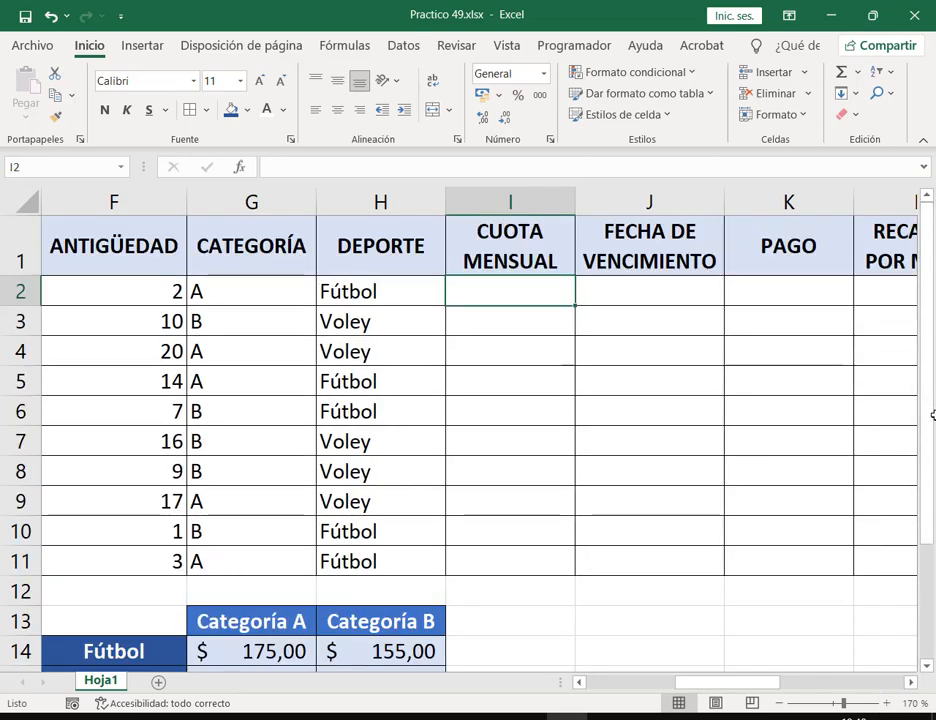
pyautogui.write('=SI(')
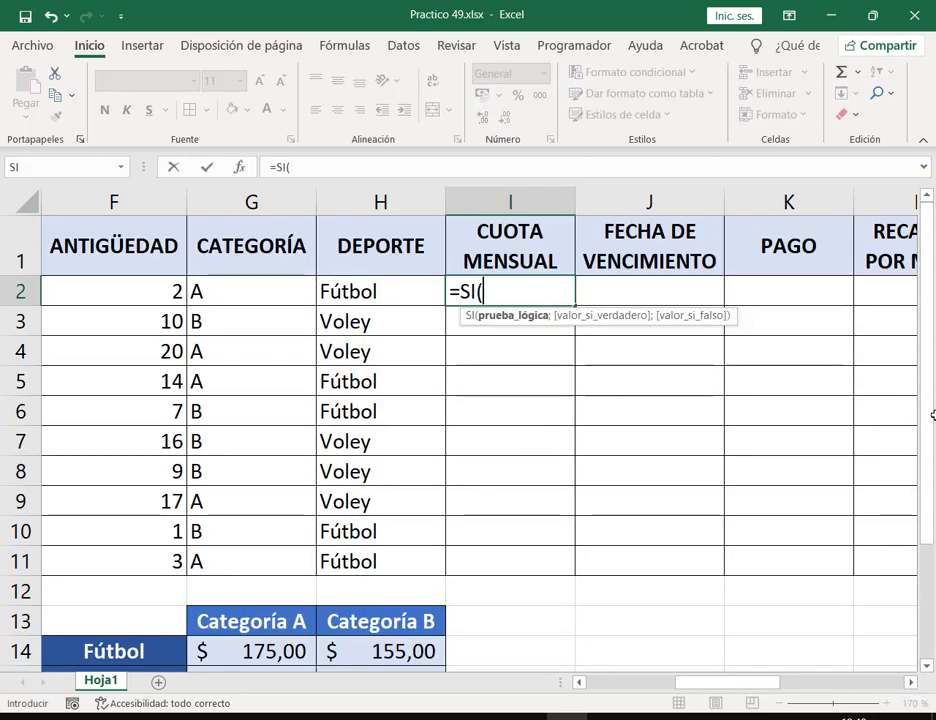
pyautogui.write('Y(')
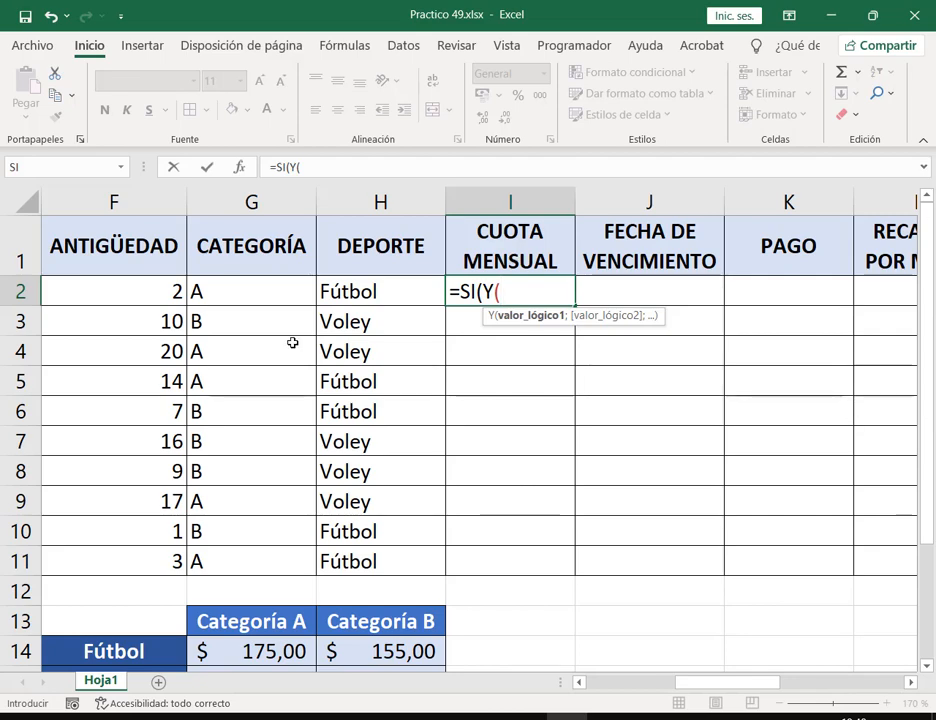
pyautogui.click(354, 290)
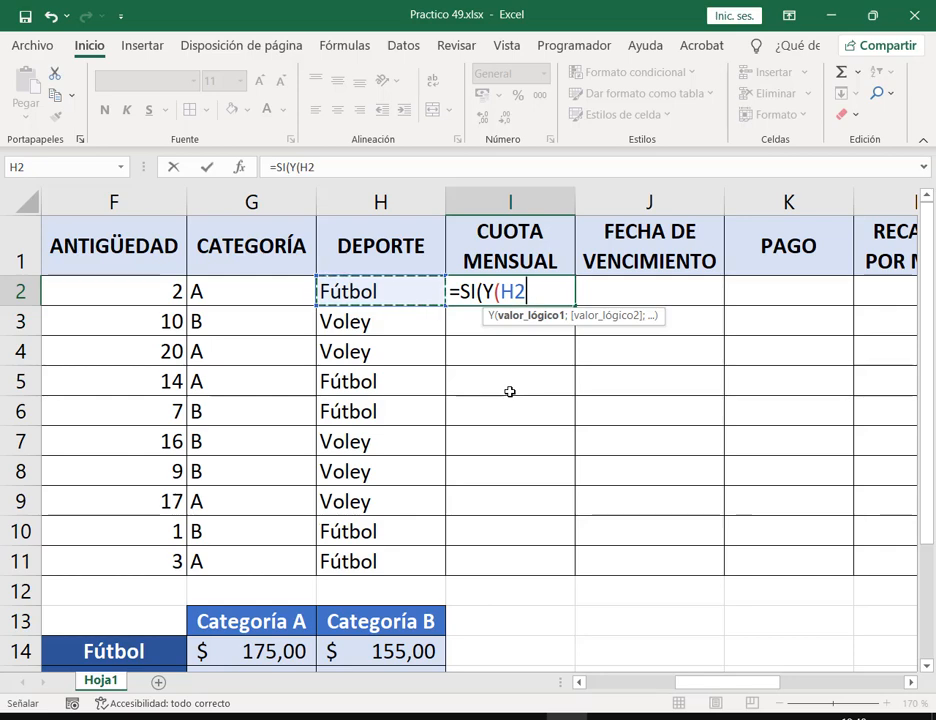
pyautogui.write('=')
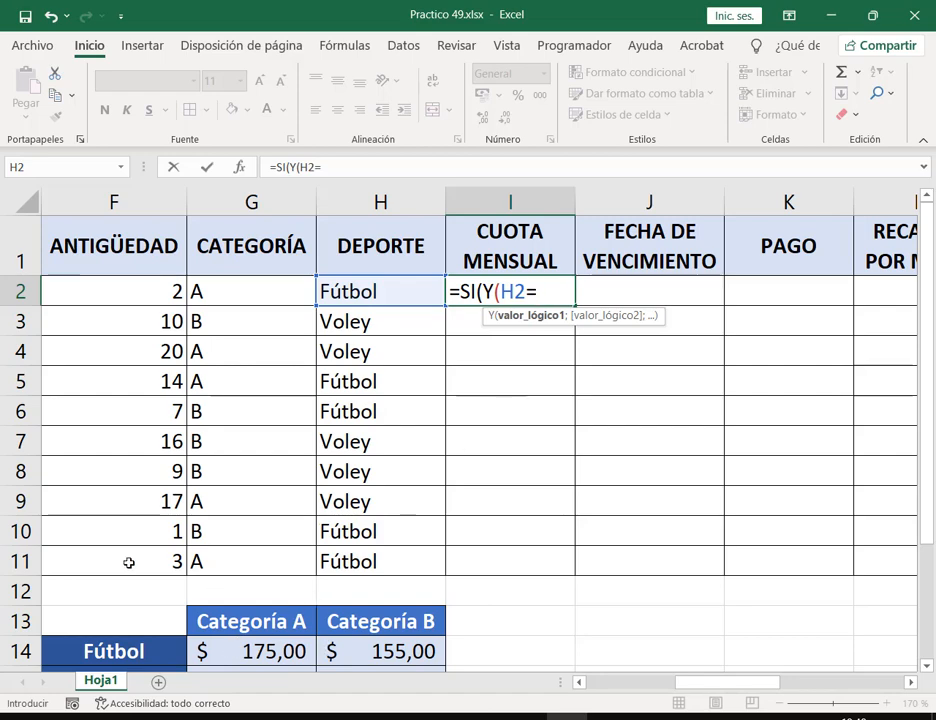
# Switch to the Google Meet call to check the chat messages
pyautogui.click(277, 718)
pyautogui.click(125, 664)
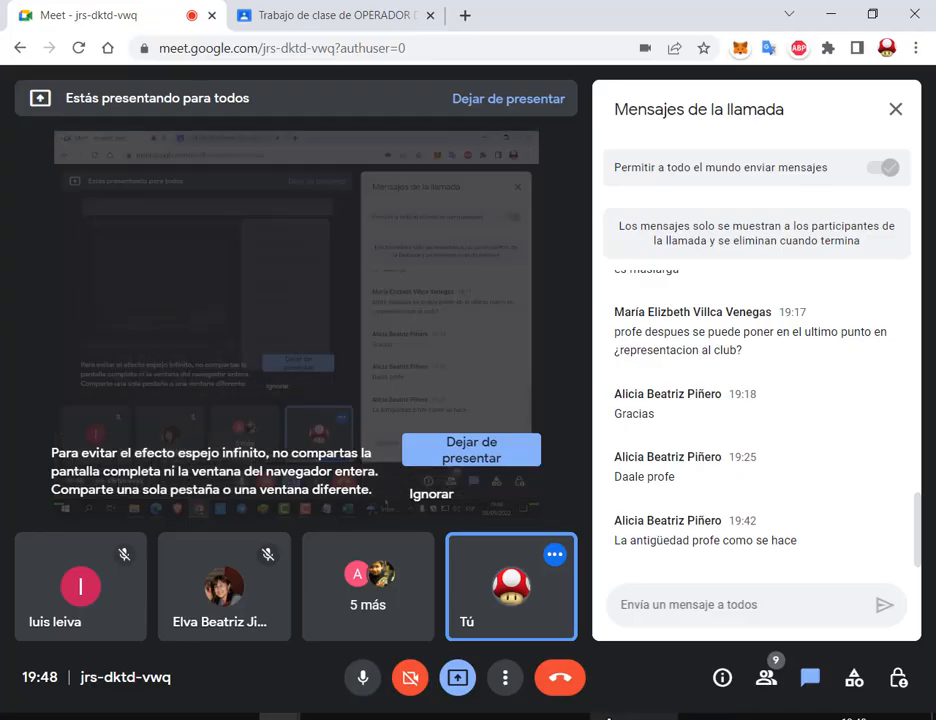
# Switch to the Practico 49.xlsx workbook in Excel, where the formula in I2 is being edited
pyautogui.click(567, 717)
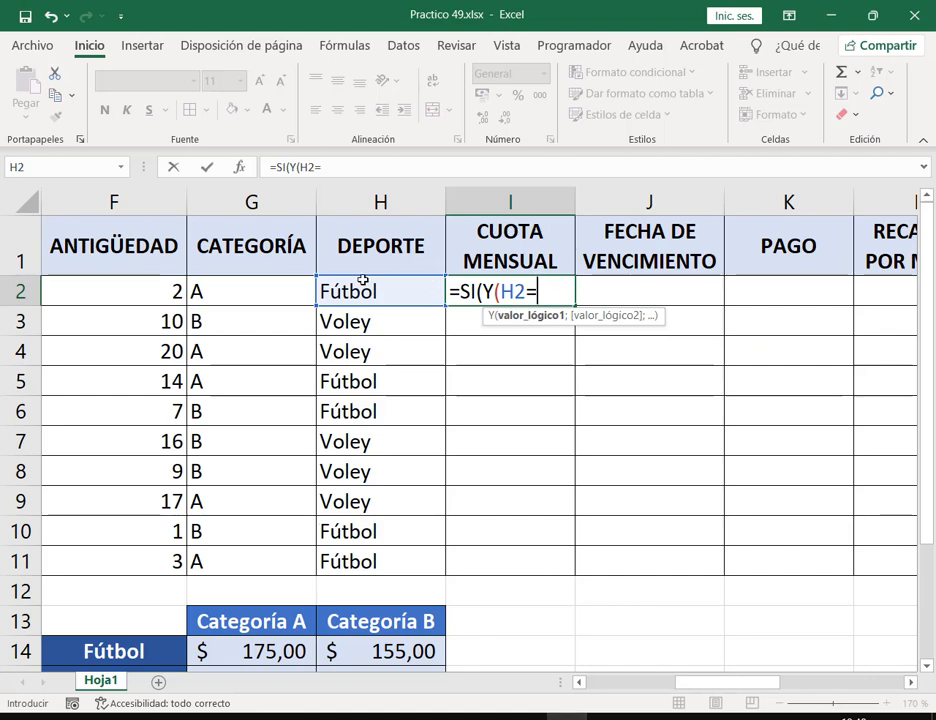
pyautogui.moveTo(73, 634); pyautogui.dragTo(157, 668)
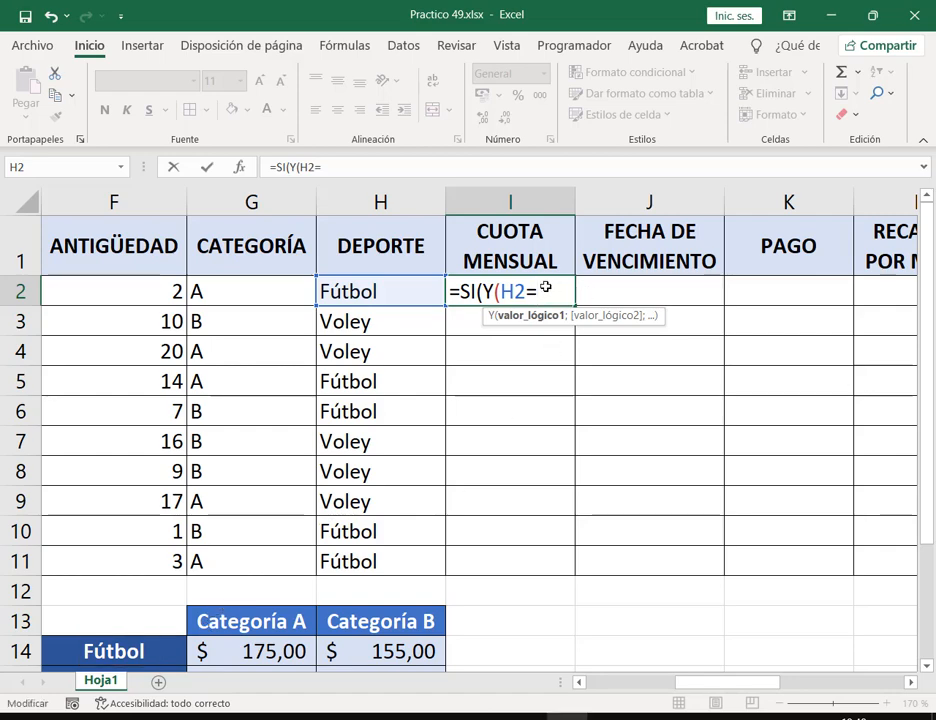
pyautogui.click(152, 651)
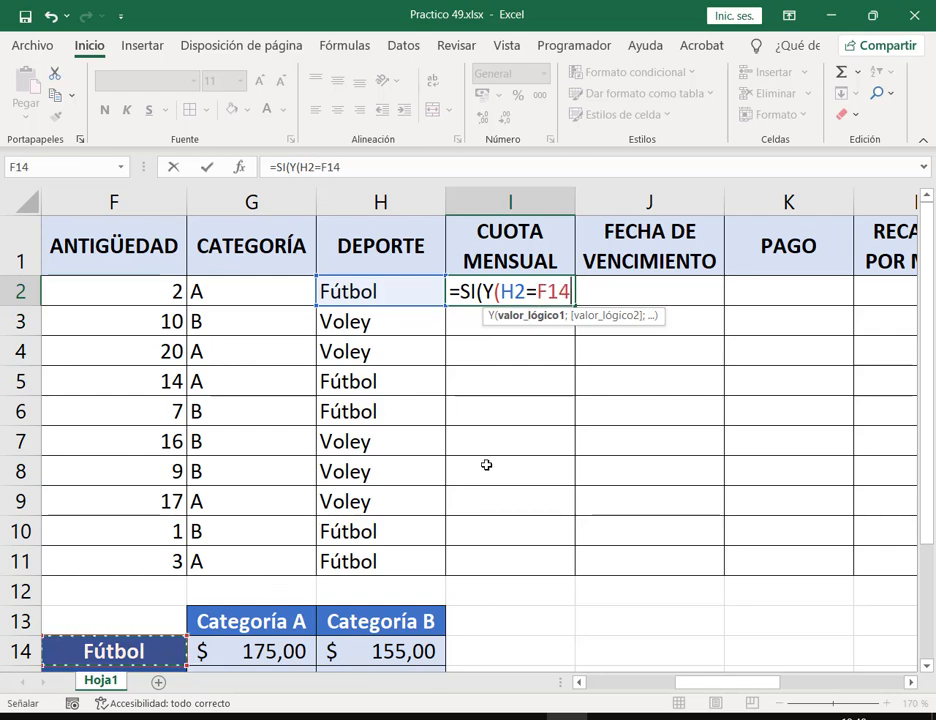
pyautogui.press('BackSpace')
pyautogui.press('BackSpace')
pyautogui.press('BackSpace')
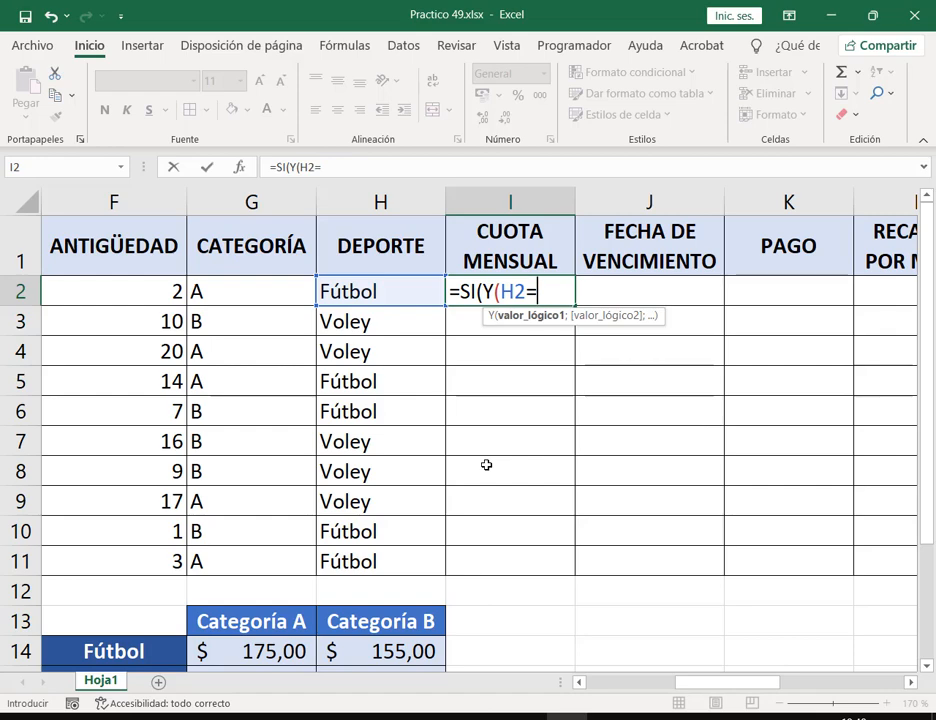
# Complete the first condition of the Y function in I2's formula as H2="Fútbol"
pyautogui.write('"f')
pyautogui.press('BackSpace')
pyautogui.write('Fu')
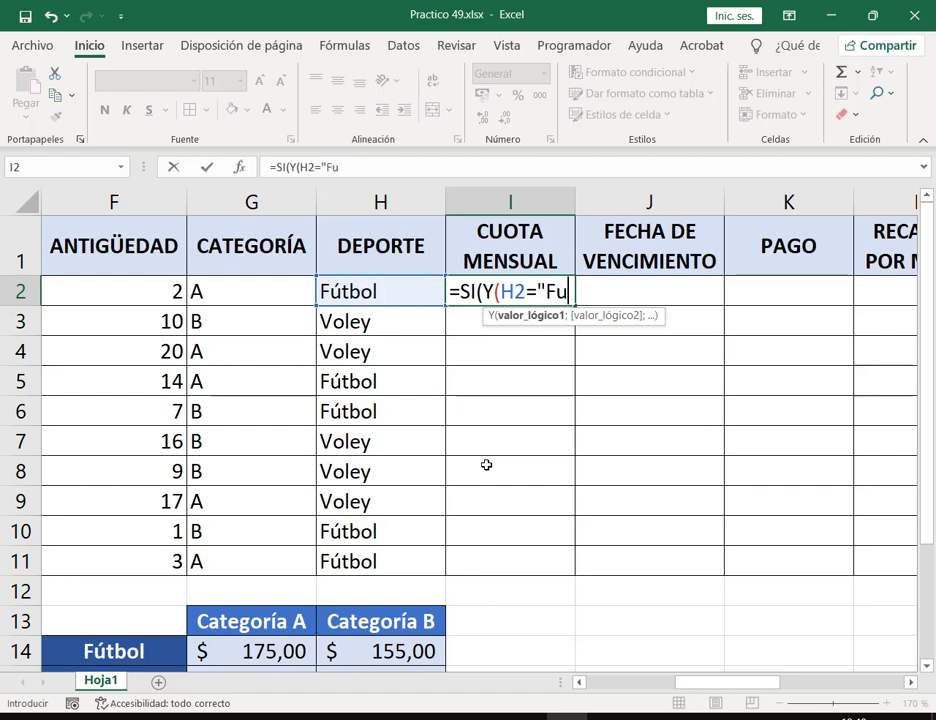
pyautogui.write('b')
pyautogui.press('BackSpace')
pyautogui.press('BackSpace')
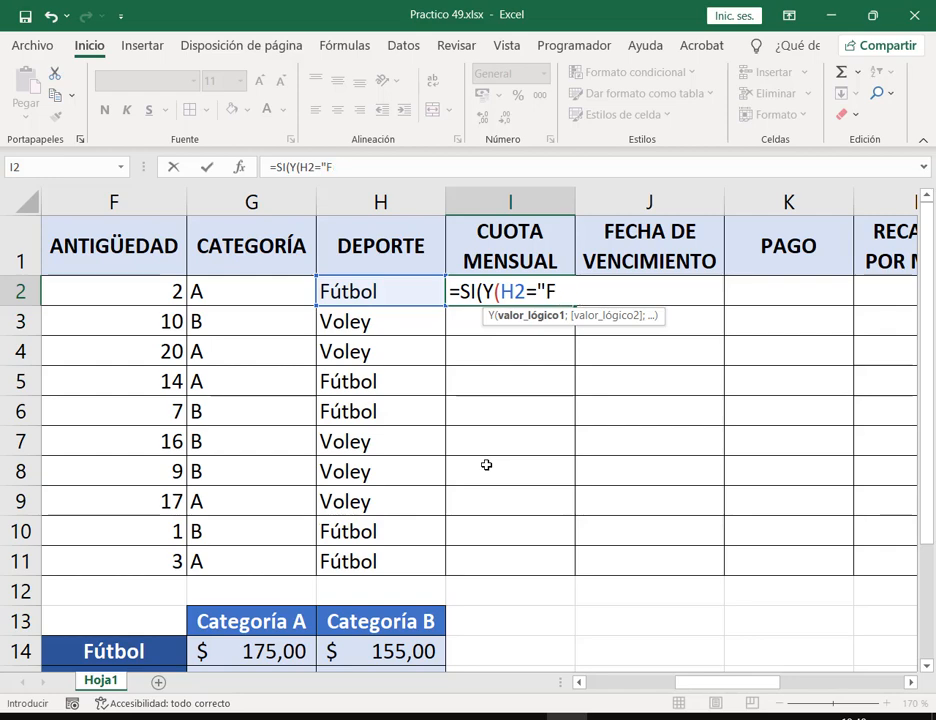
pyautogui.write('útbol"')
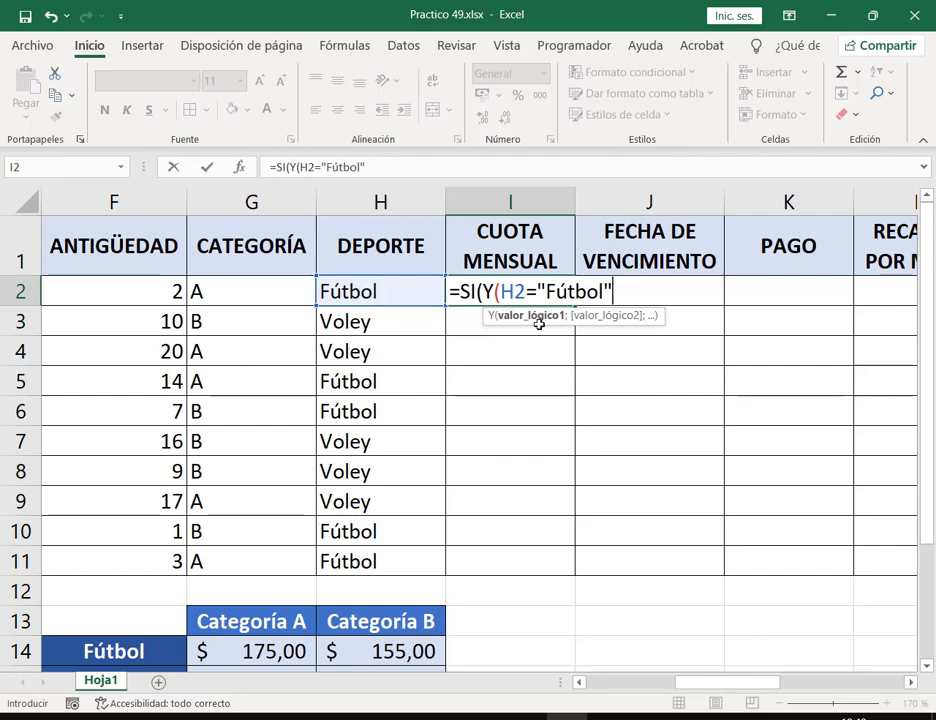
pyautogui.moveTo(555, 278); pyautogui.dragTo(572, 306)
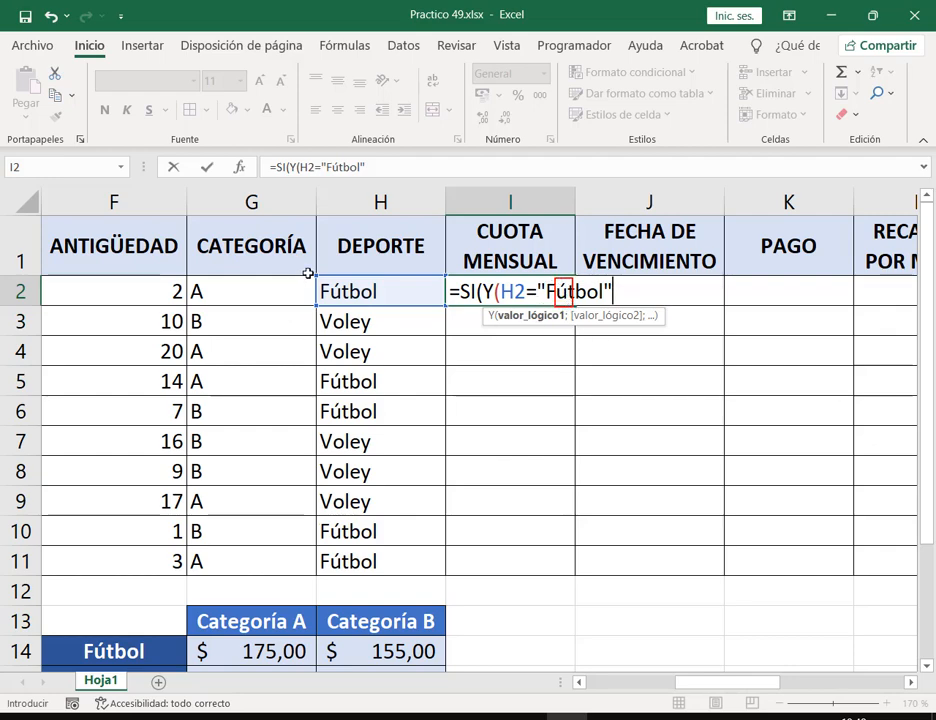
pyautogui.moveTo(308, 275); pyautogui.dragTo(406, 309)
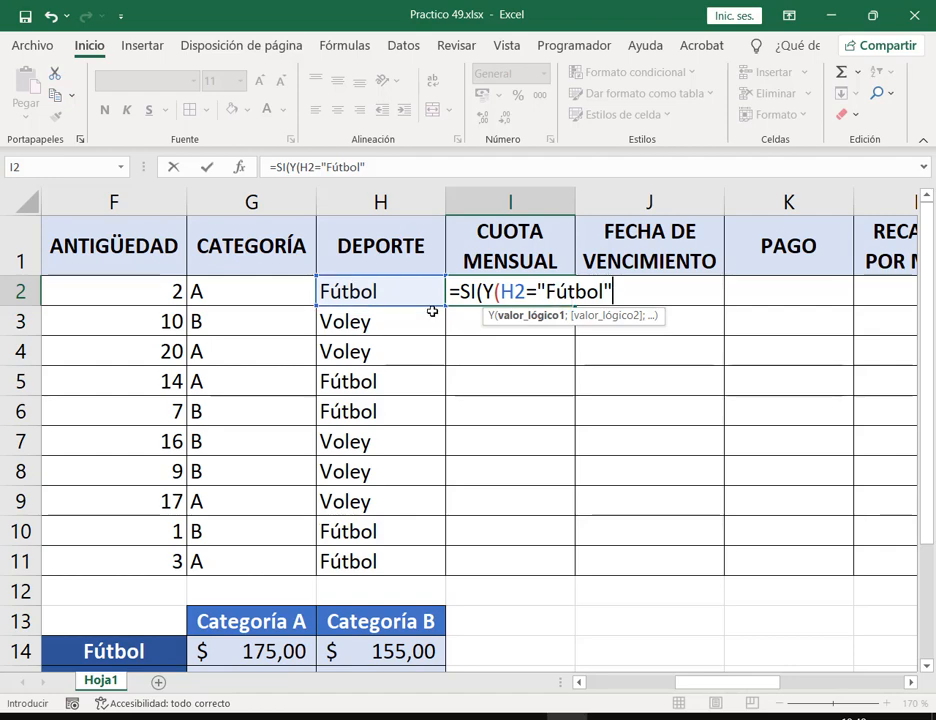
# Start the second condition of the Y function in I2 as an equality comparison on category cell G2
pyautogui.write(';')
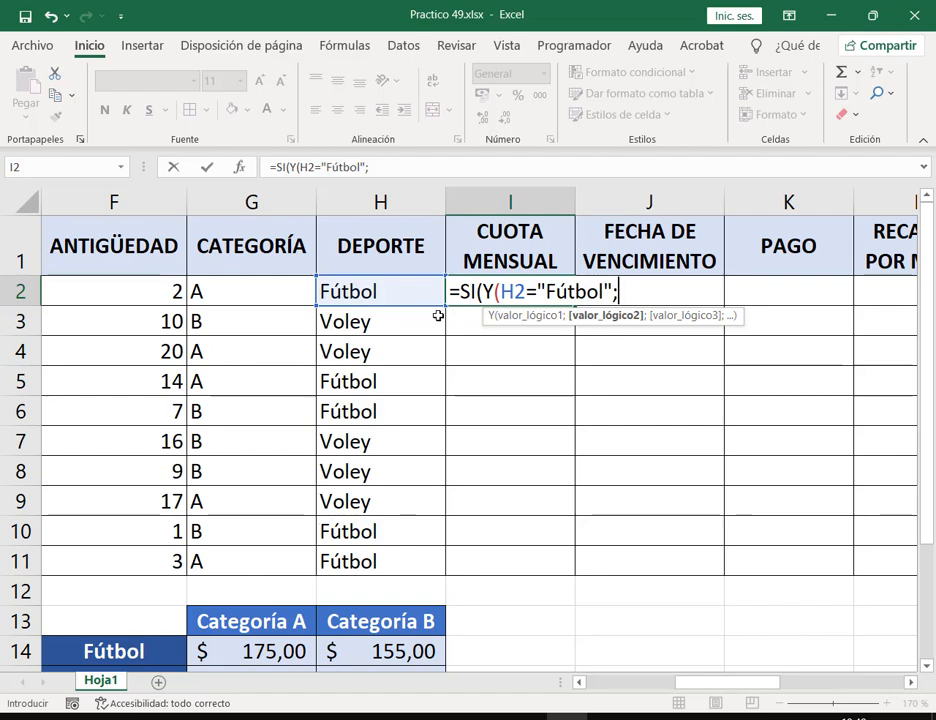
pyautogui.click(621, 290)
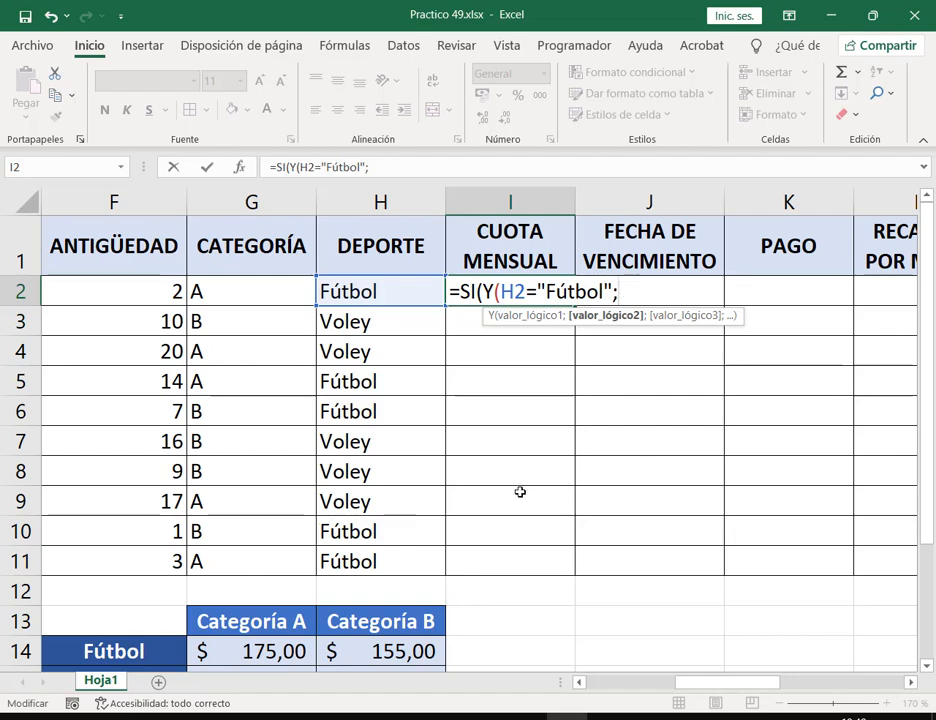
pyautogui.click(275, 296)
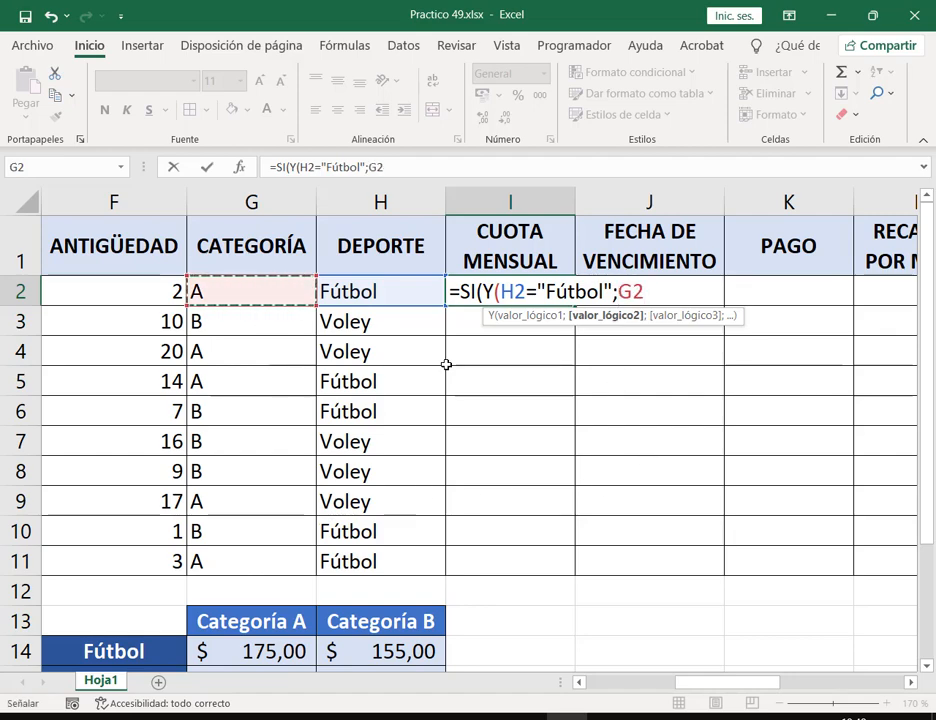
pyautogui.write('=')
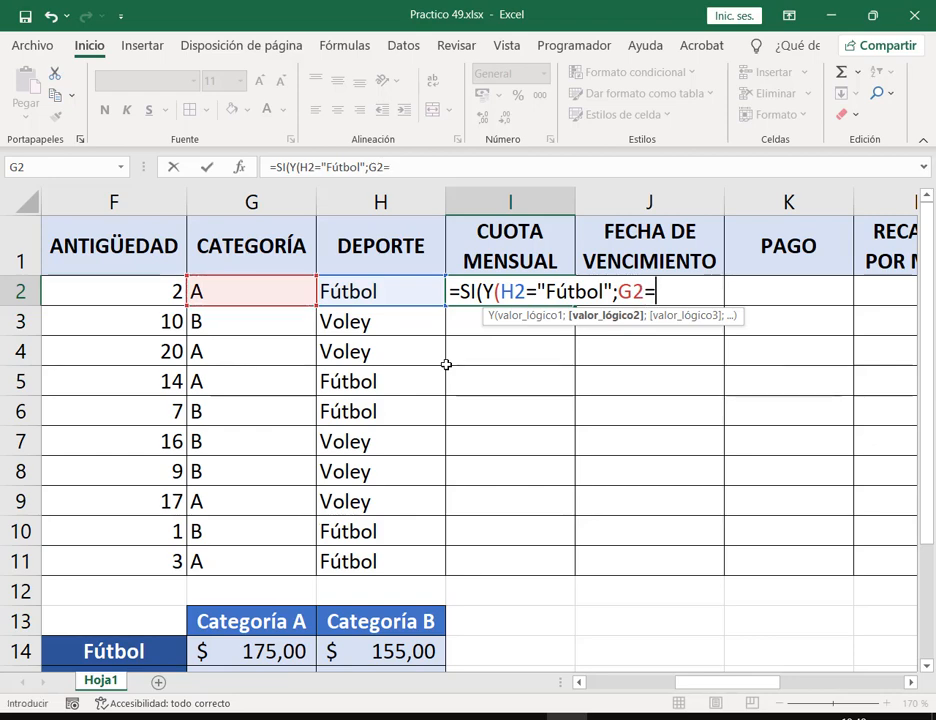
pyautogui.click(288, 614)
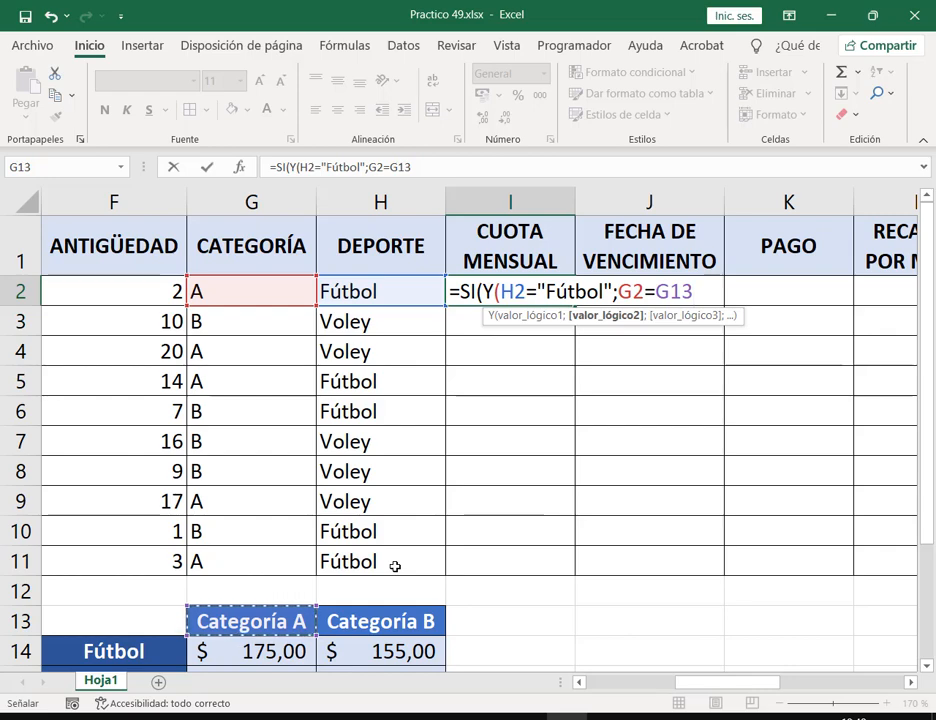
pyautogui.moveTo(172, 260); pyautogui.dragTo(228, 319)
pyautogui.moveTo(177, 600); pyautogui.dragTo(318, 634)
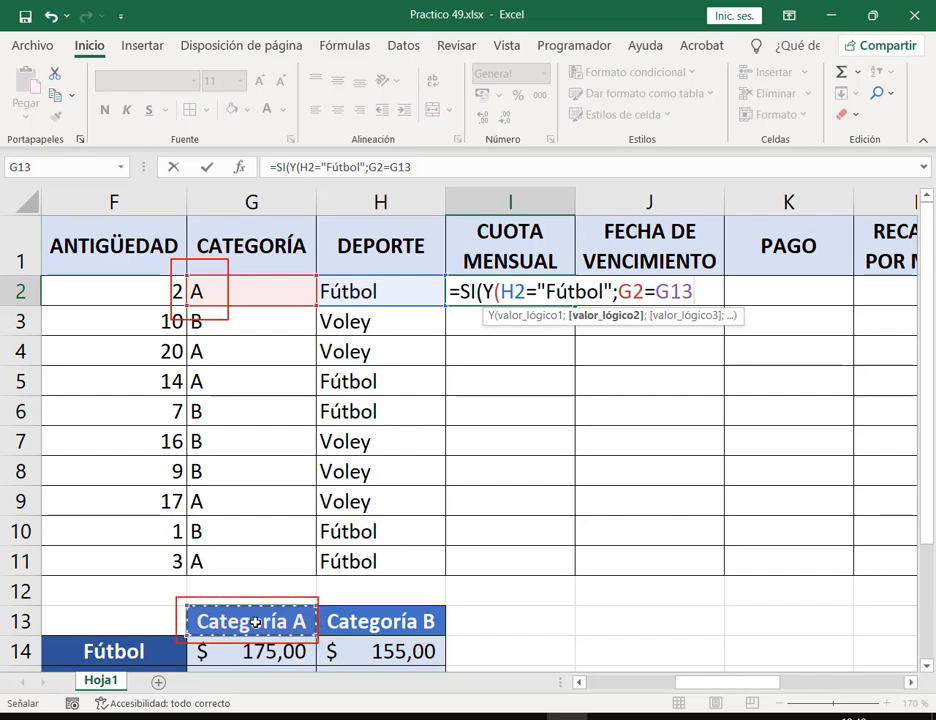
pyautogui.moveTo(191, 613); pyautogui.dragTo(314, 632)
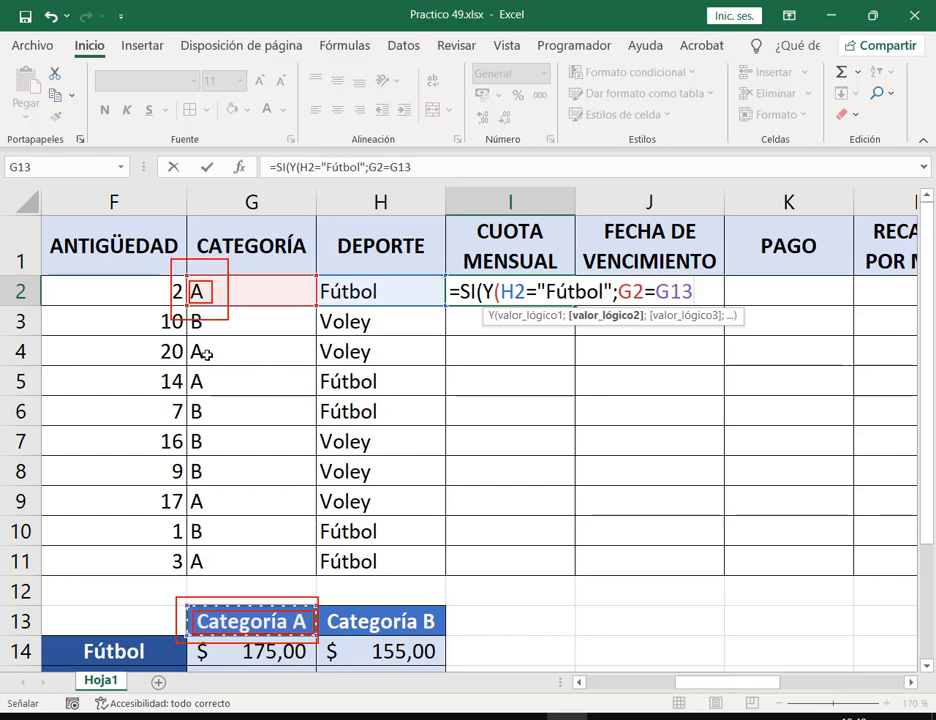
pyautogui.moveTo(188, 338); pyautogui.dragTo(203, 452)
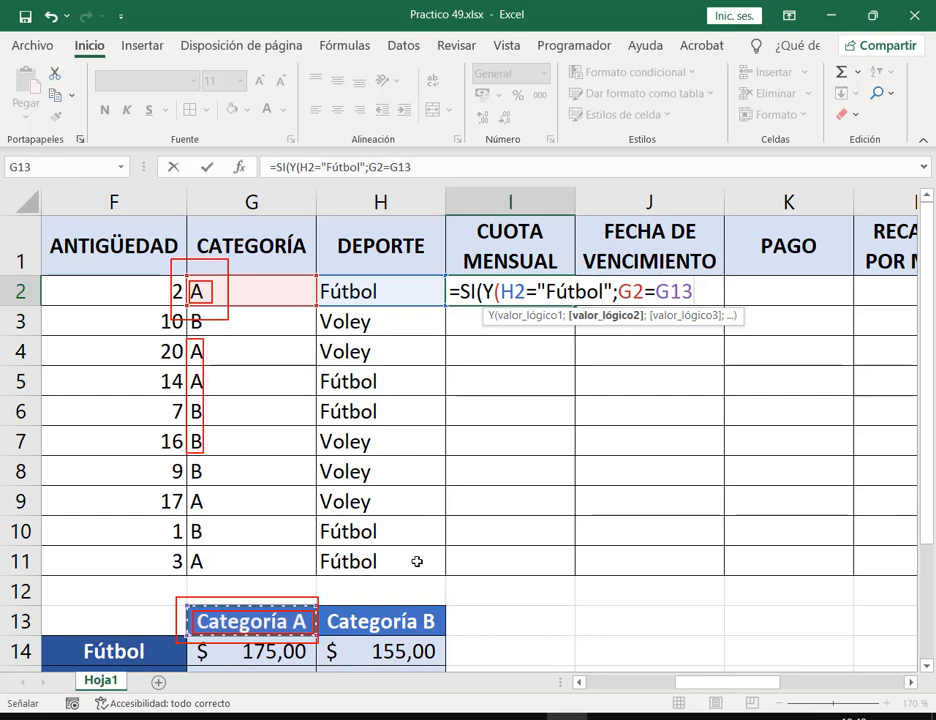
pyautogui.press('Escape')
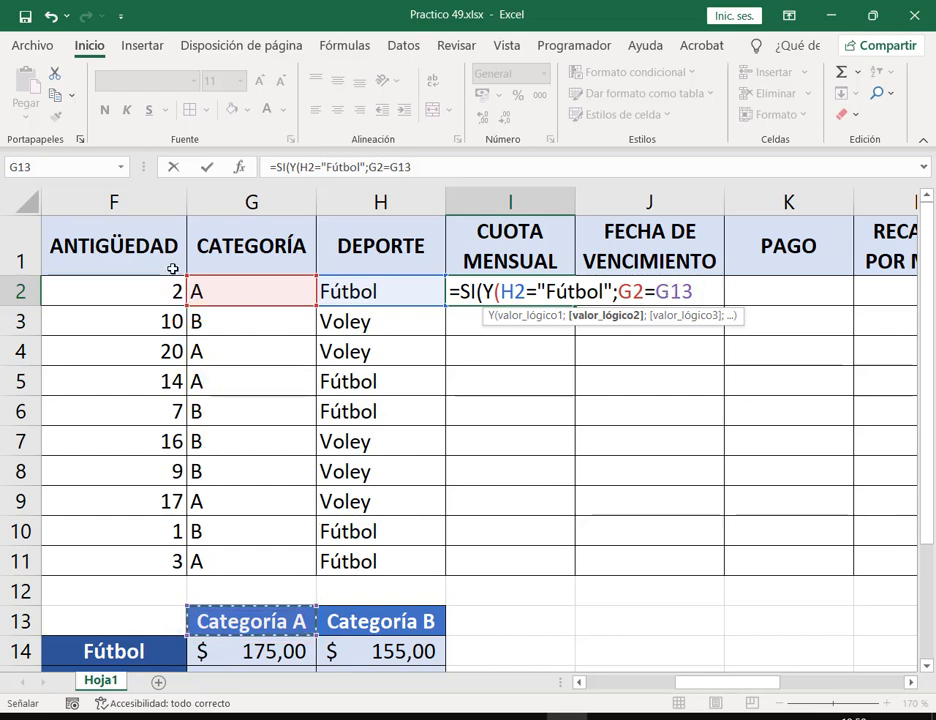
pyautogui.moveTo(173, 268); pyautogui.dragTo(332, 318)
pyautogui.moveTo(174, 594)
pyautogui.mouseDown()
pyautogui.moveTo(320, 638)
pyautogui.moveTo(327, 650)
pyautogui.mouseUp()
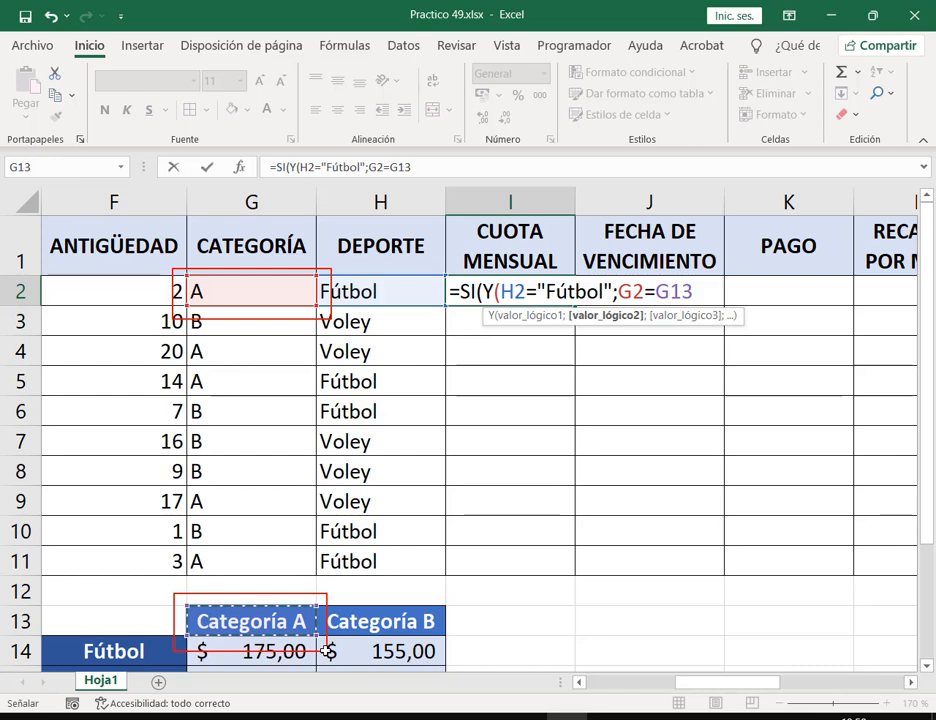
pyautogui.press('Escape')
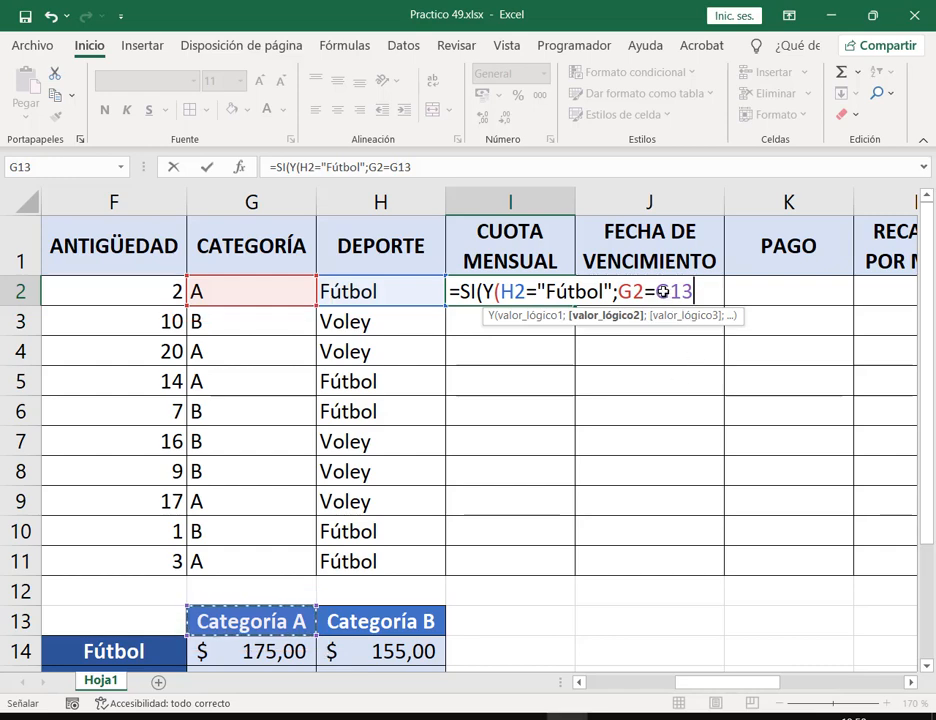
pyautogui.doubleClick(697, 289)
# Finish the second condition as G2="A" and close the Y function in I2's formula
pyautogui.write('"a')
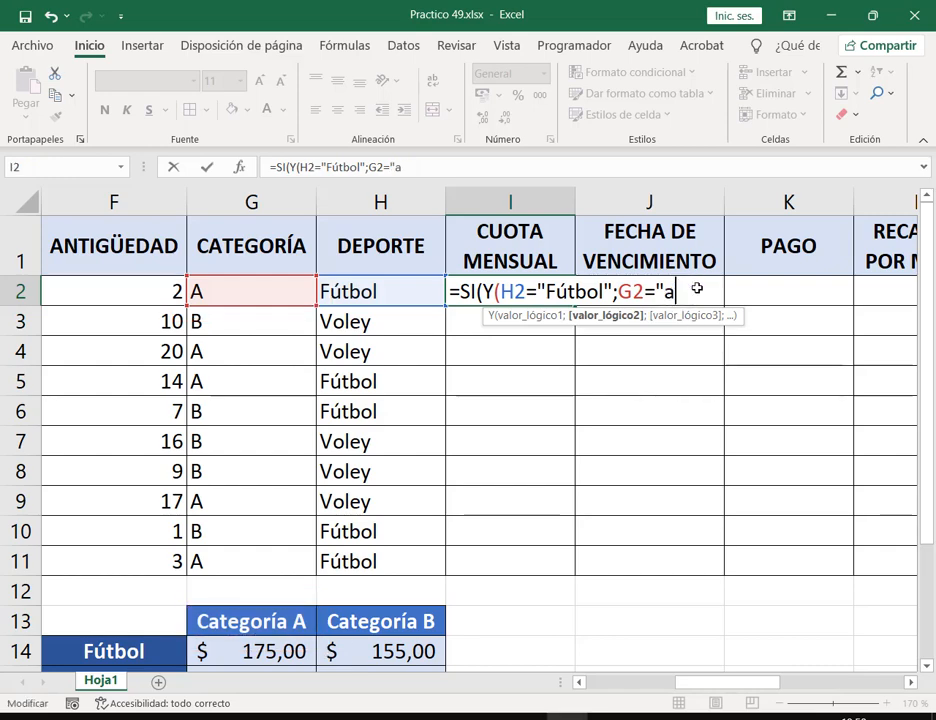
pyautogui.press('BackSpace')
pyautogui.write('A"')
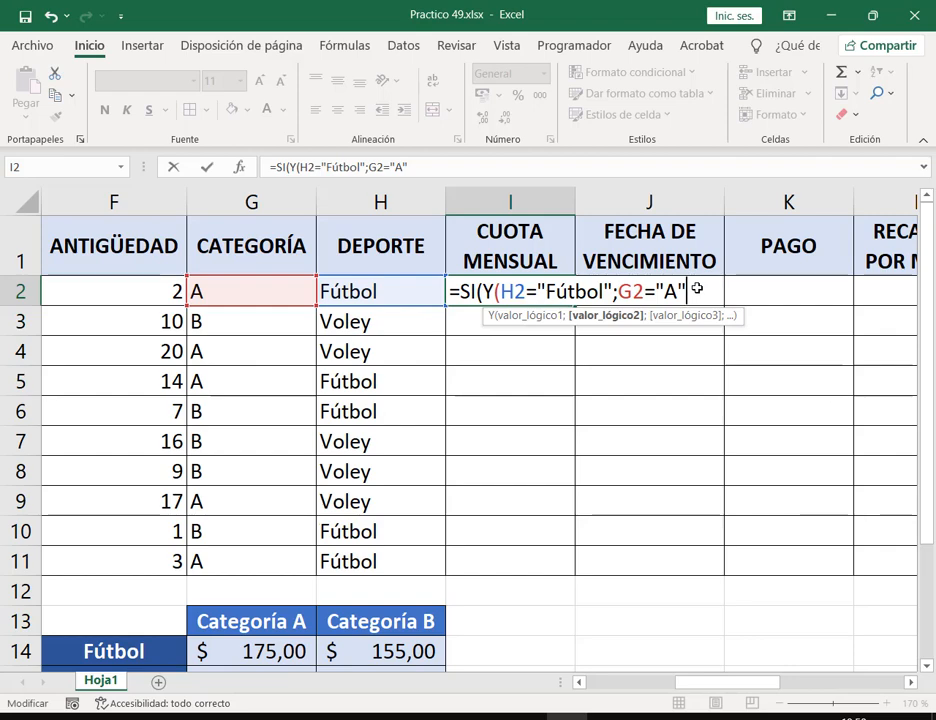
pyautogui.write(')')
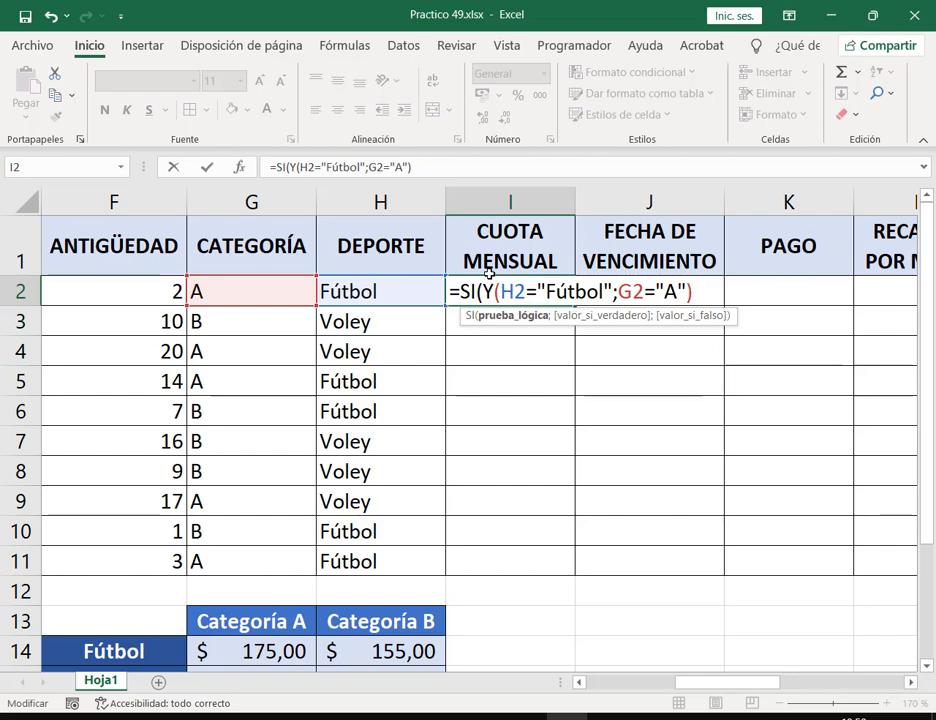
pyautogui.moveTo(489, 273)
pyautogui.mouseDown()
pyautogui.moveTo(652, 313)
pyautogui.moveTo(698, 312)
pyautogui.mouseUp()
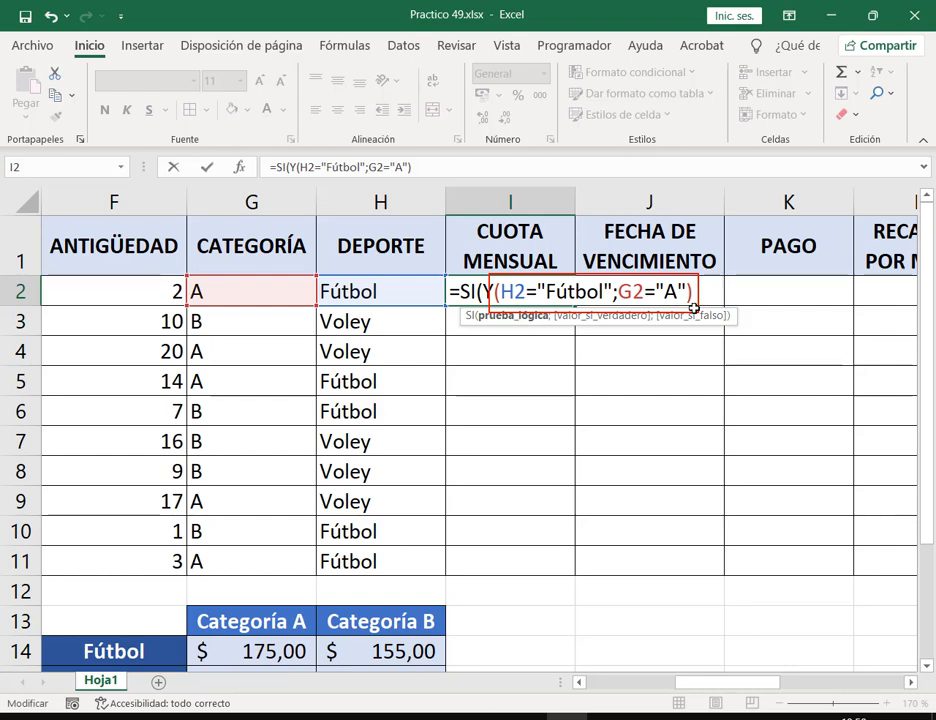
pyautogui.press('Escape')
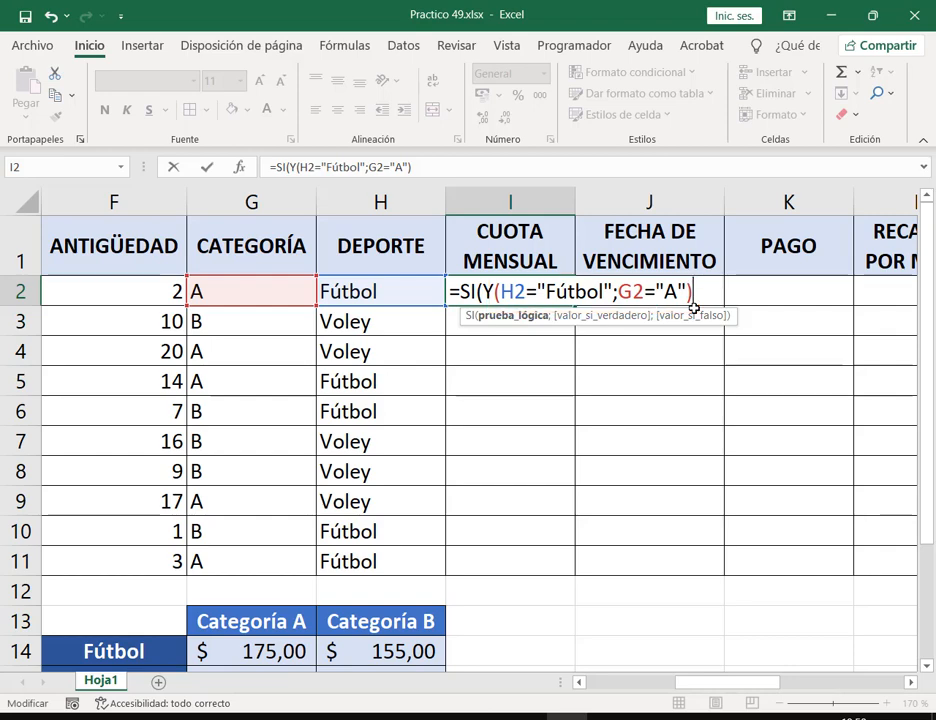
# Set the SI function's value-if-true in I2 to the absolute reference $G$14, the Fútbol Categoría A fee
pyautogui.write(';')
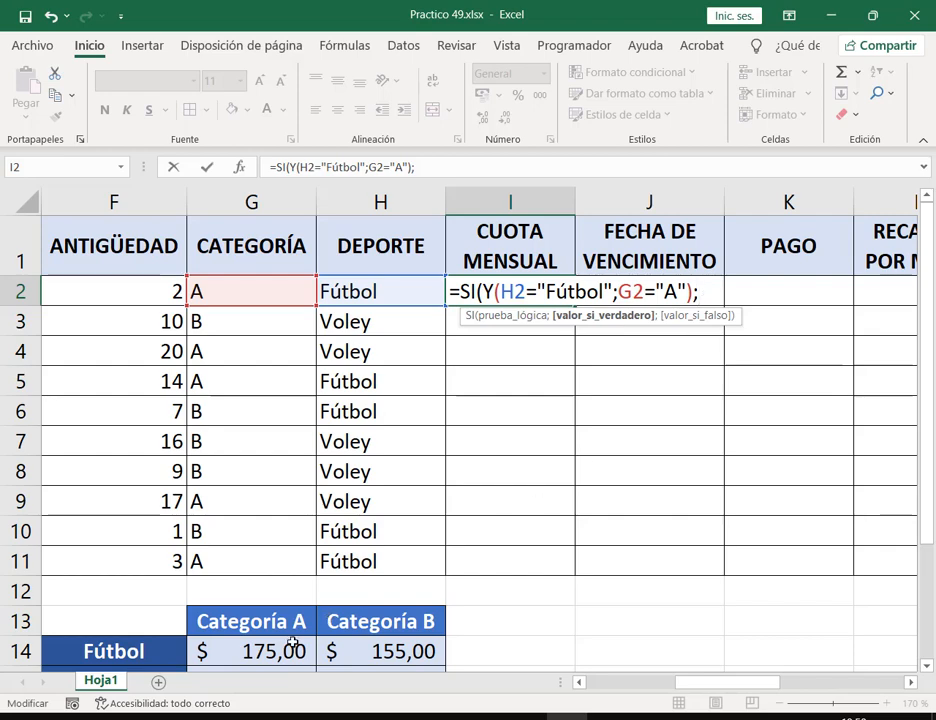
pyautogui.click(250, 651)
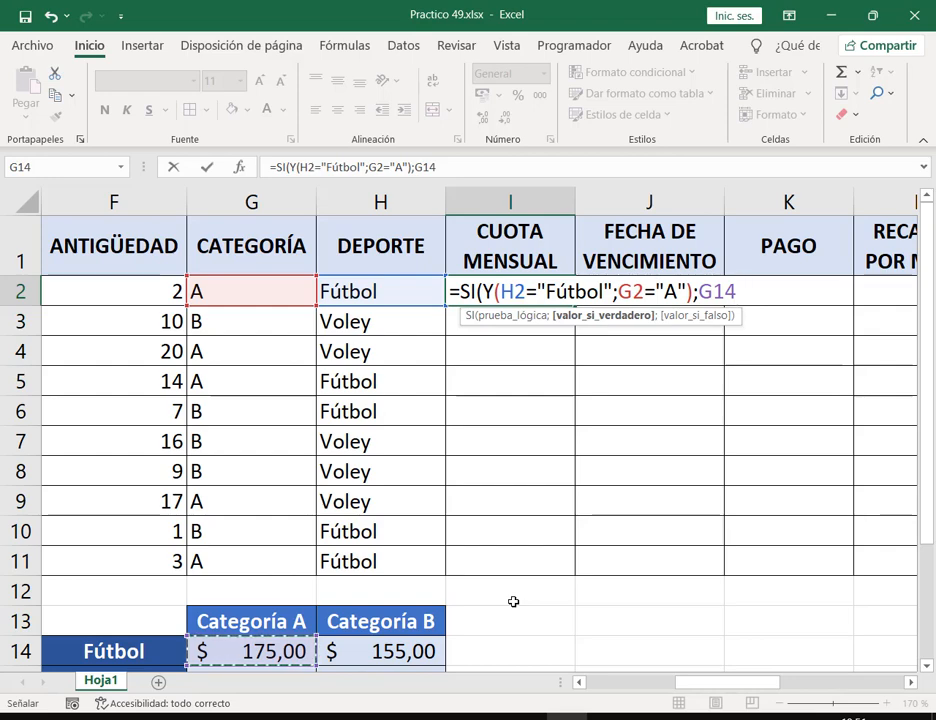
pyautogui.press('F4')
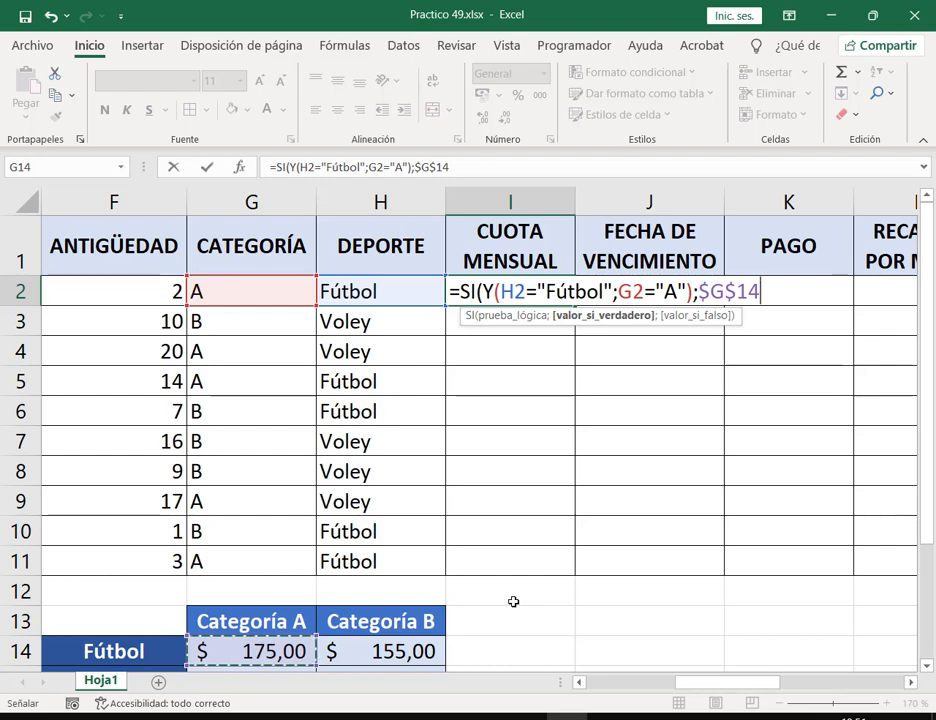
pyautogui.write(';')
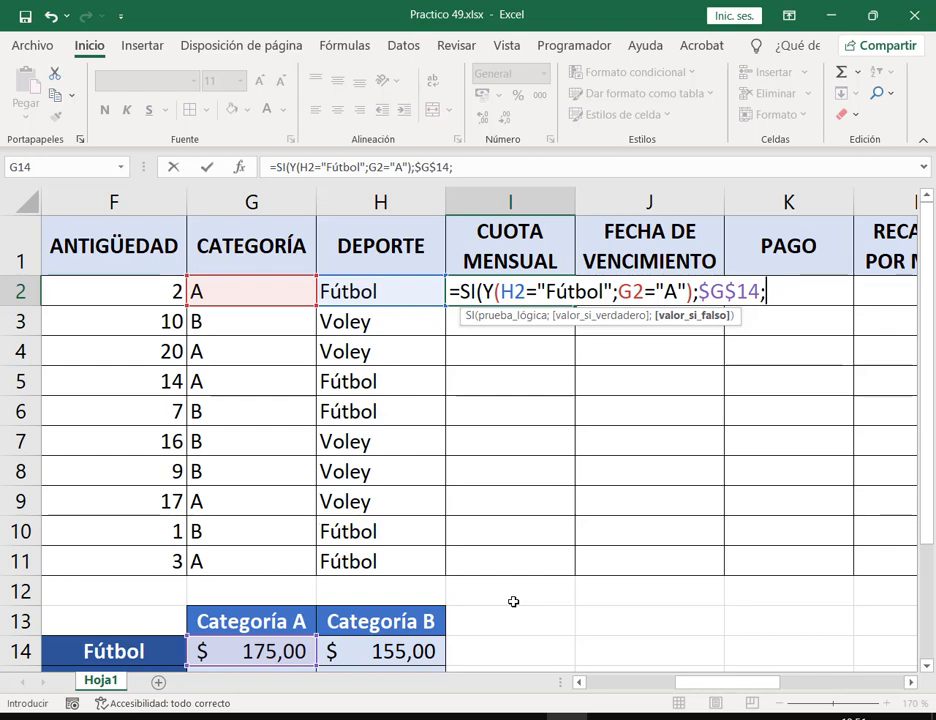
# Nest a second SI function as the value-if-false in I2's formula and open a Y function for its logical test
pyautogui.write('s')
pyautogui.press('BackSpace')
pyautogui.write('SI(')
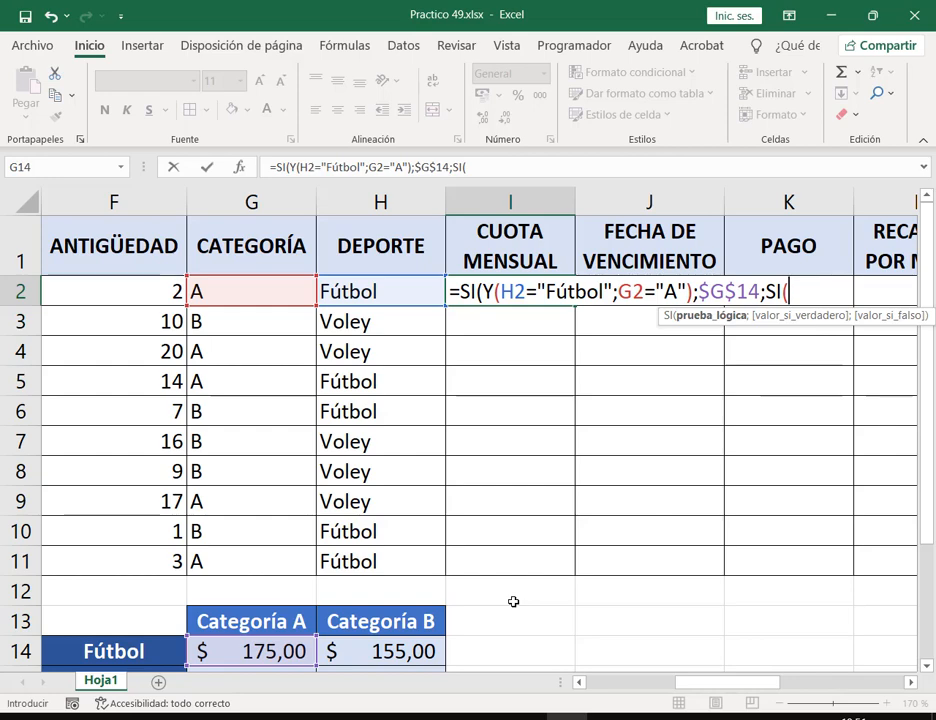
pyautogui.write('Y(')
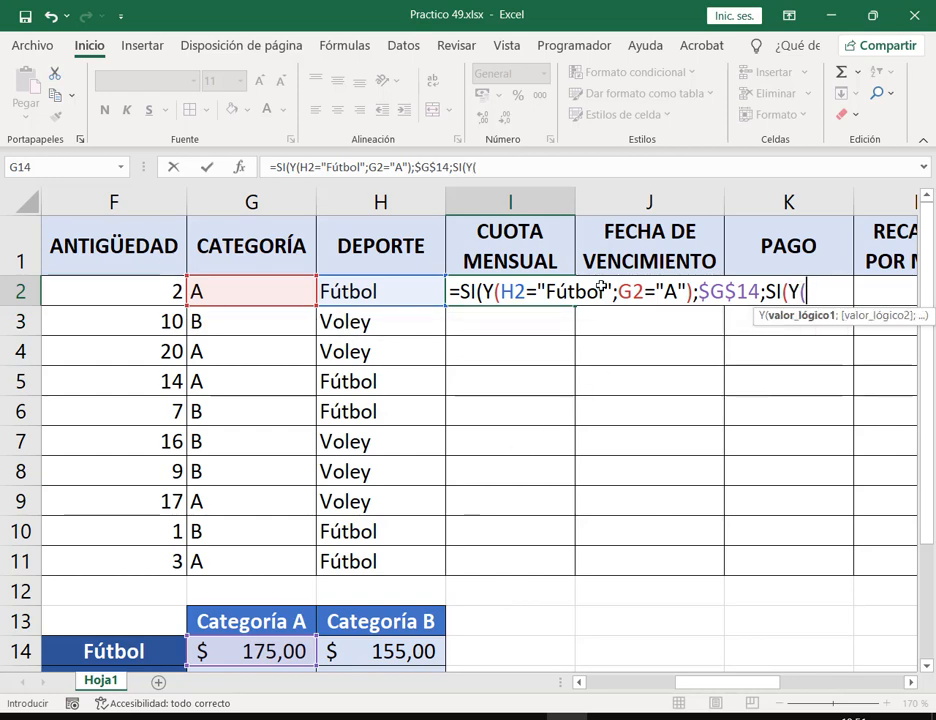
pyautogui.moveTo(474, 277)
pyautogui.mouseDown()
pyautogui.moveTo(800, 314)
pyautogui.moveTo(690, 313)
pyautogui.mouseUp()
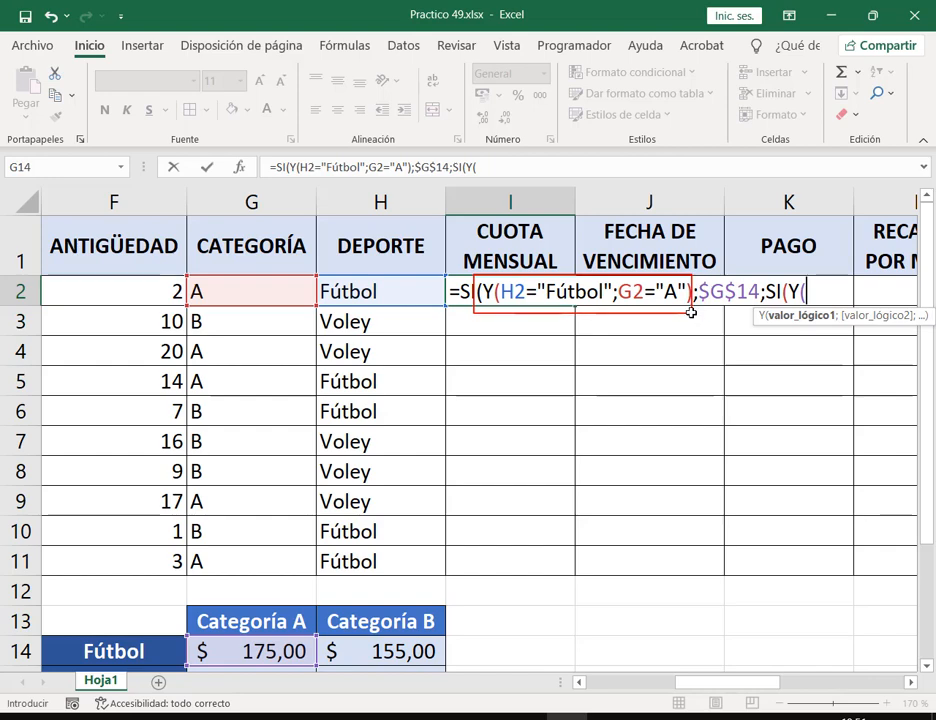
pyautogui.moveTo(661, 342); pyautogui.dragTo(666, 299)
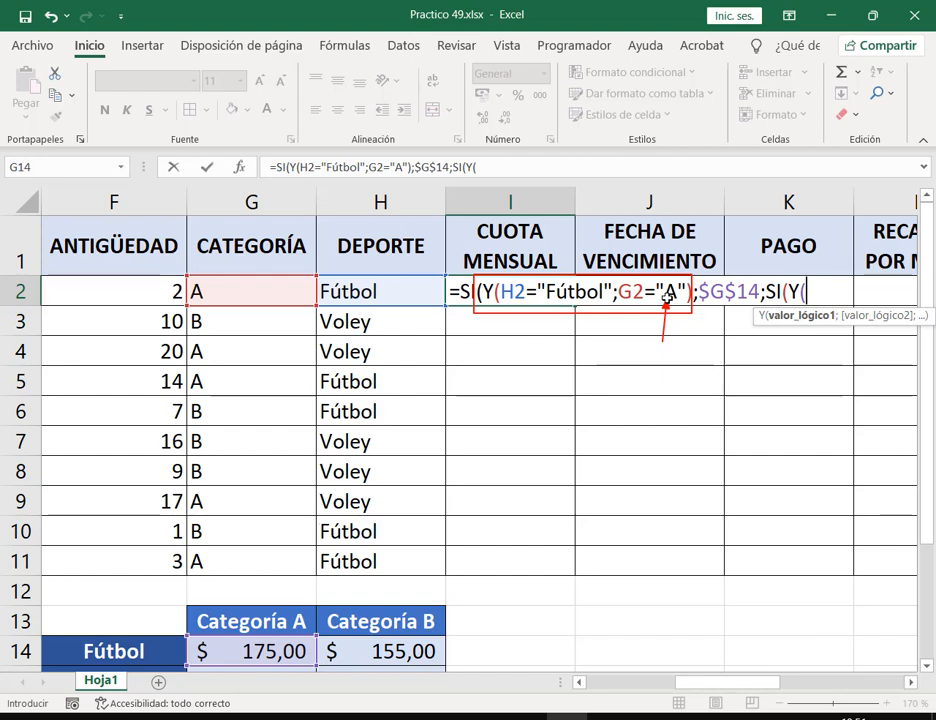
pyautogui.press('Escape')
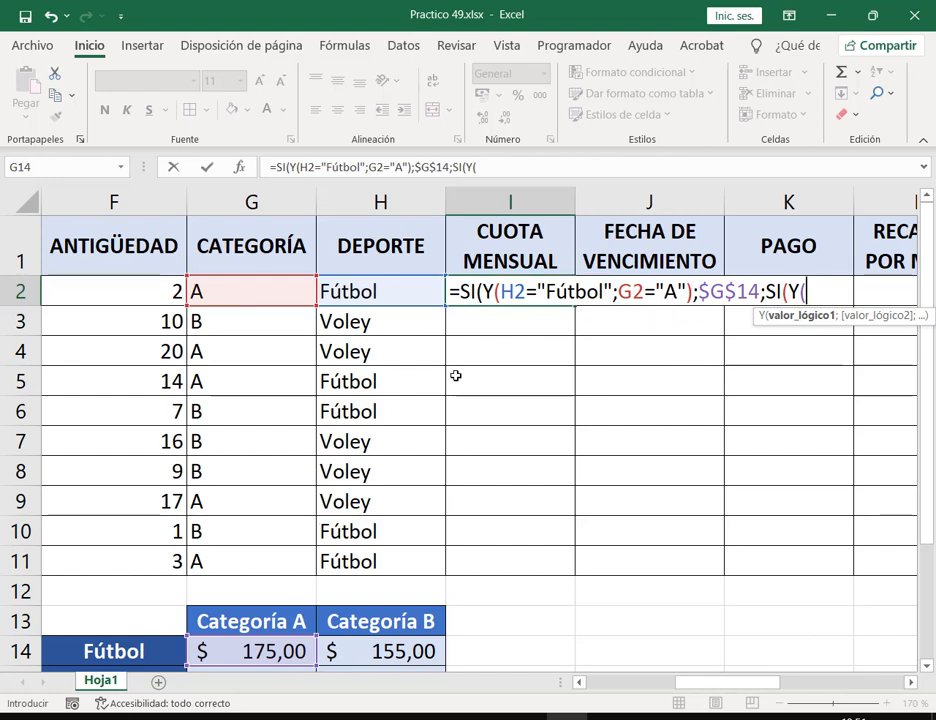
# Set the nested Y function's conditions in I2 to H2="Fútbol" and G2="B", and close the Y function
pyautogui.click(381, 298)
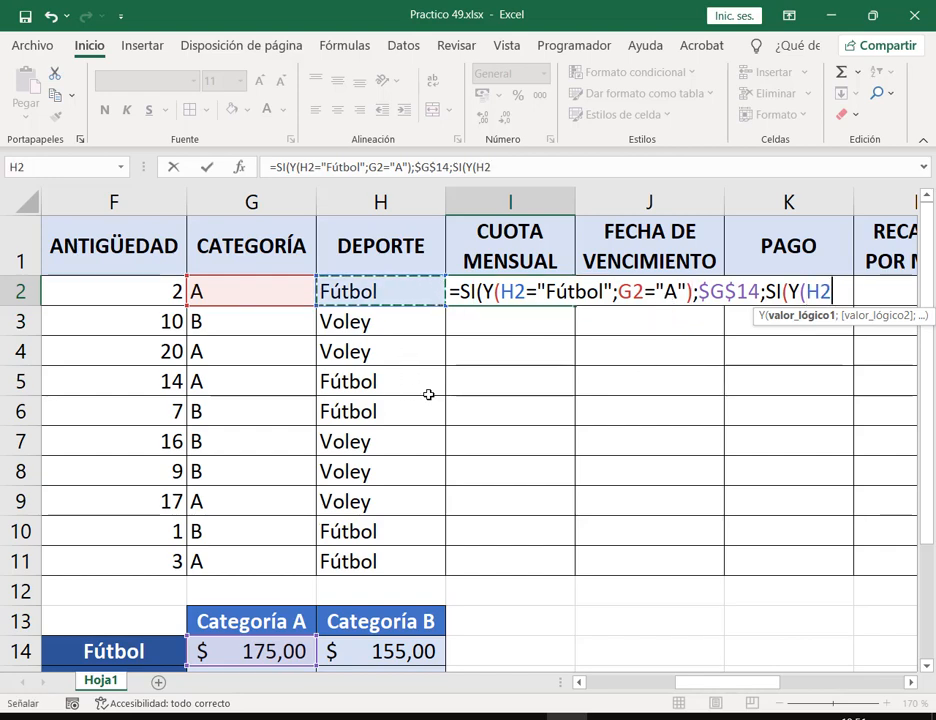
pyautogui.write('="Fú')
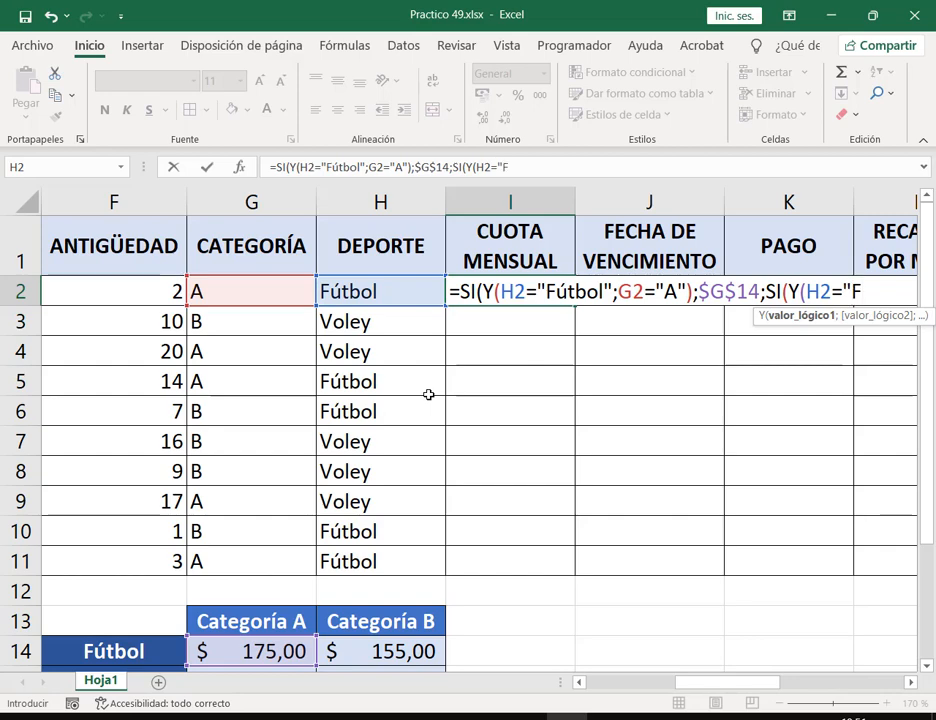
pyautogui.write('tbol";')
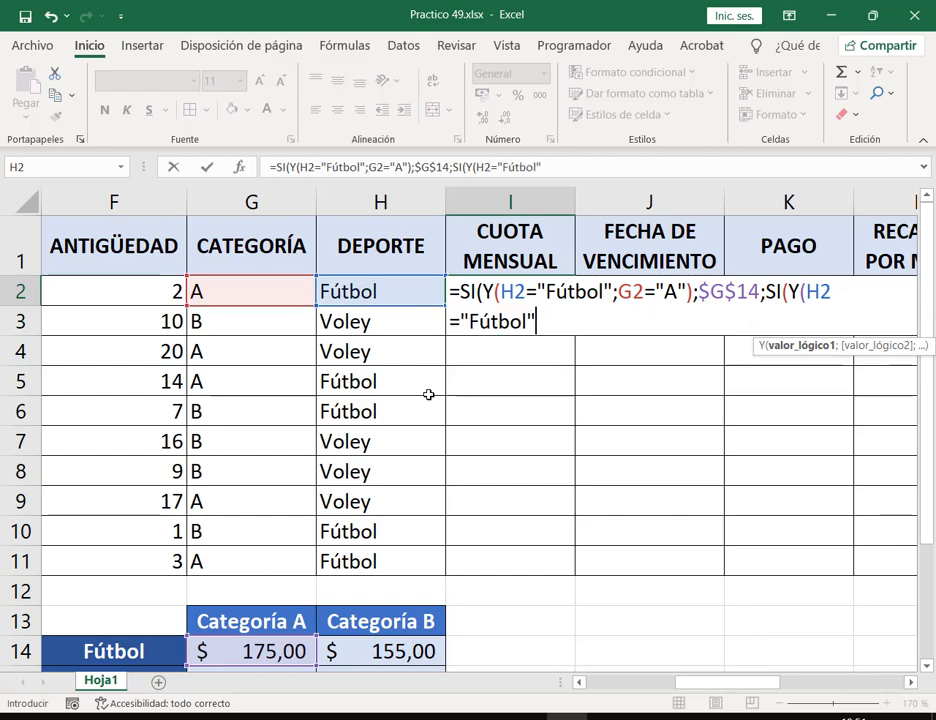
pyautogui.click(298, 296)
pyautogui.write('="B')
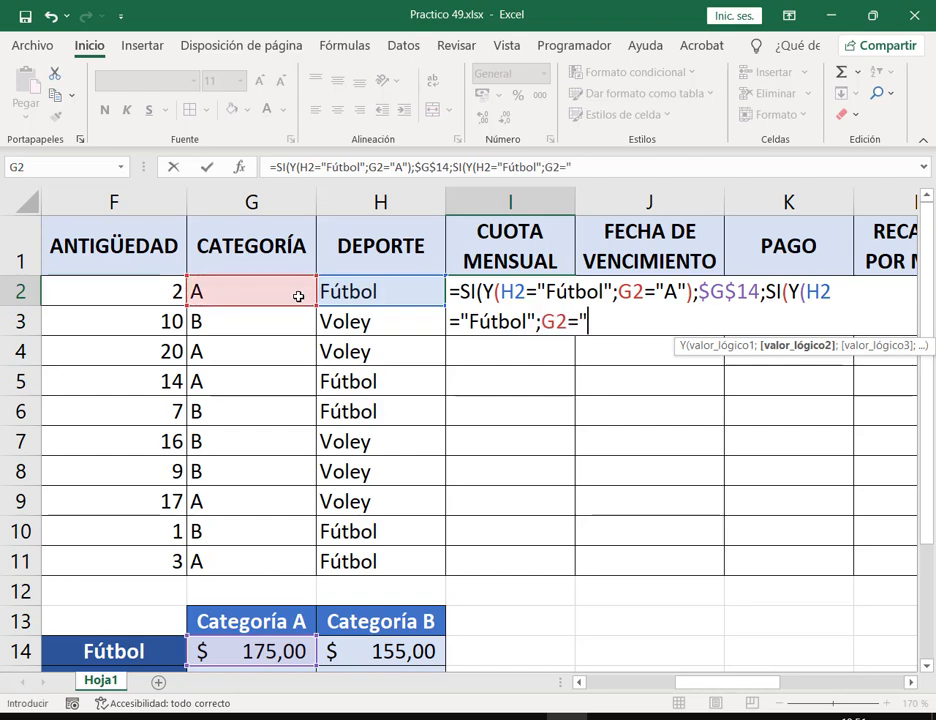
pyautogui.write('")')
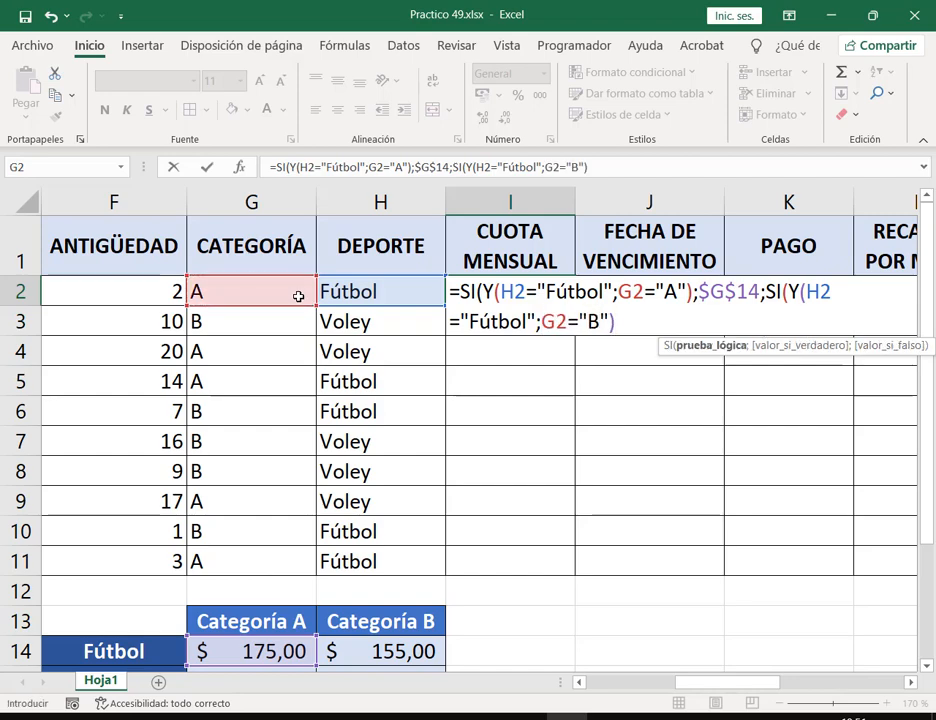
# Complete the nested SI in I2 with value-if-true $H$14 and value-if-false 0, and enter the formula
pyautogui.write(';')
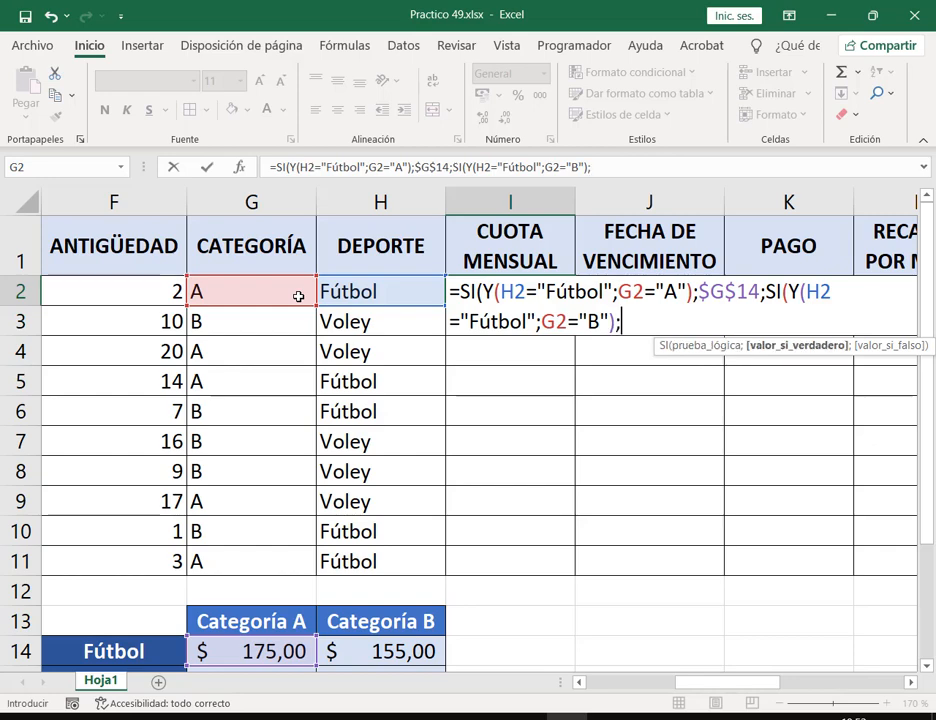
pyautogui.click(353, 652)
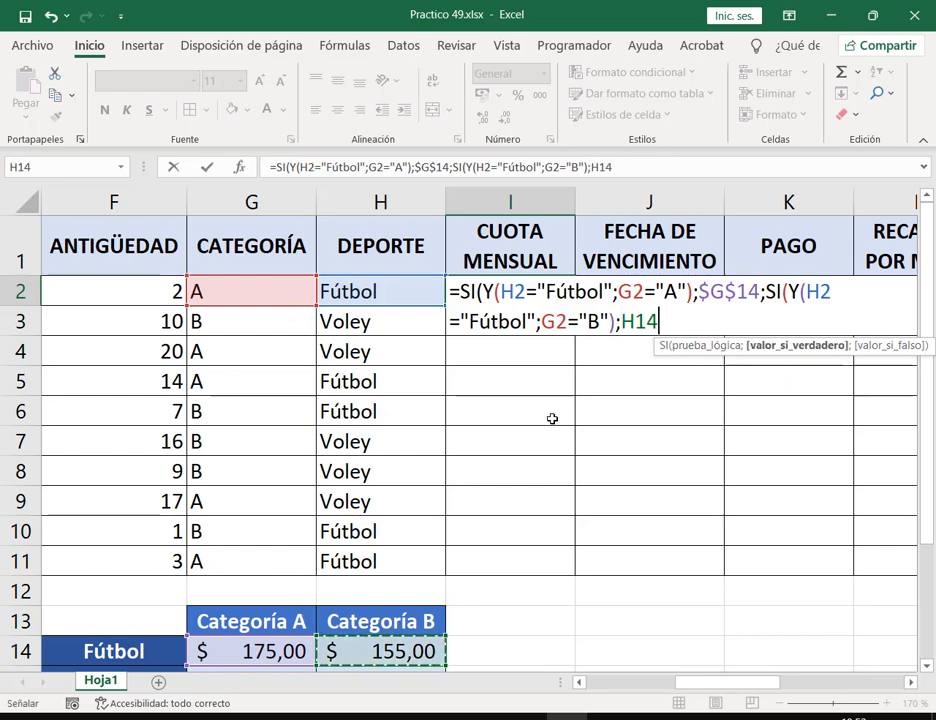
pyautogui.press('F4')
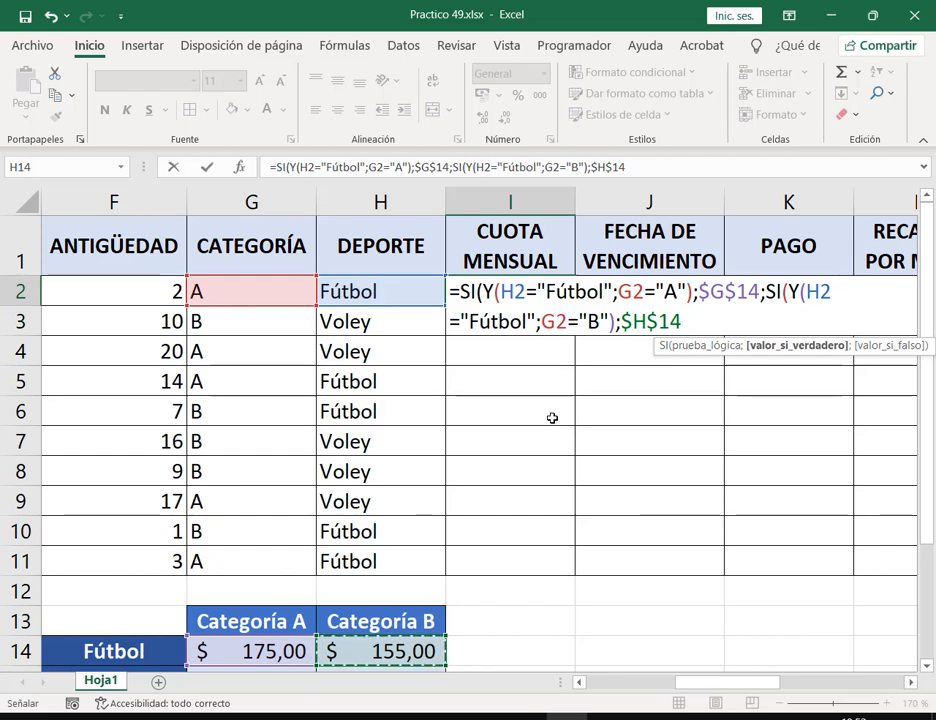
pyautogui.write(';')
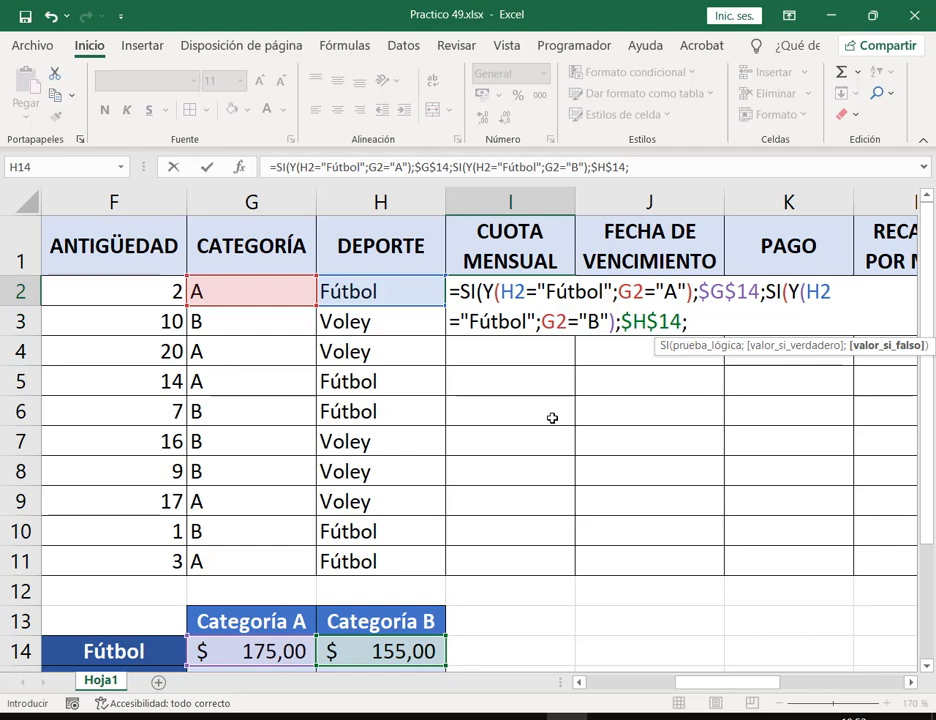
pyautogui.write('0')
pyautogui.write('))')
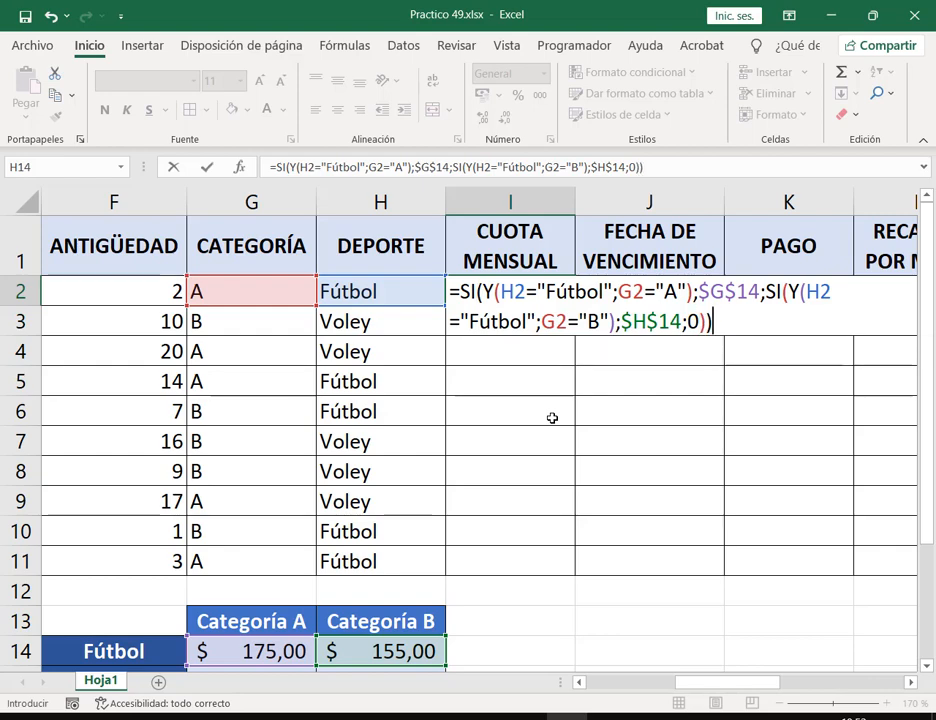
pyautogui.press('Return')
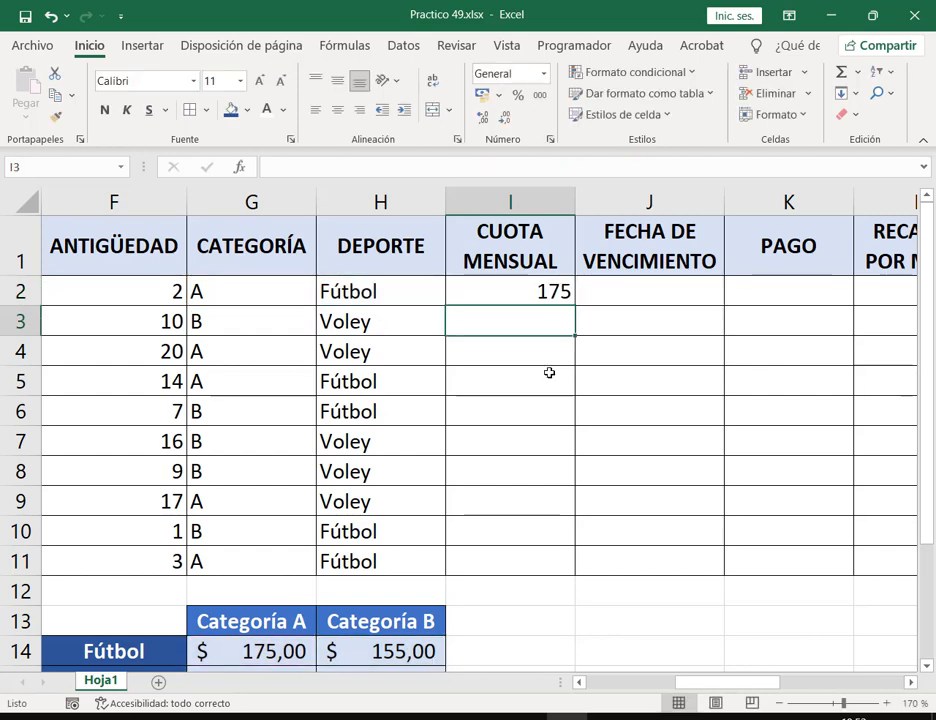
# Copy the monthly fee formula from I2 down through I11
pyautogui.click(564, 296)
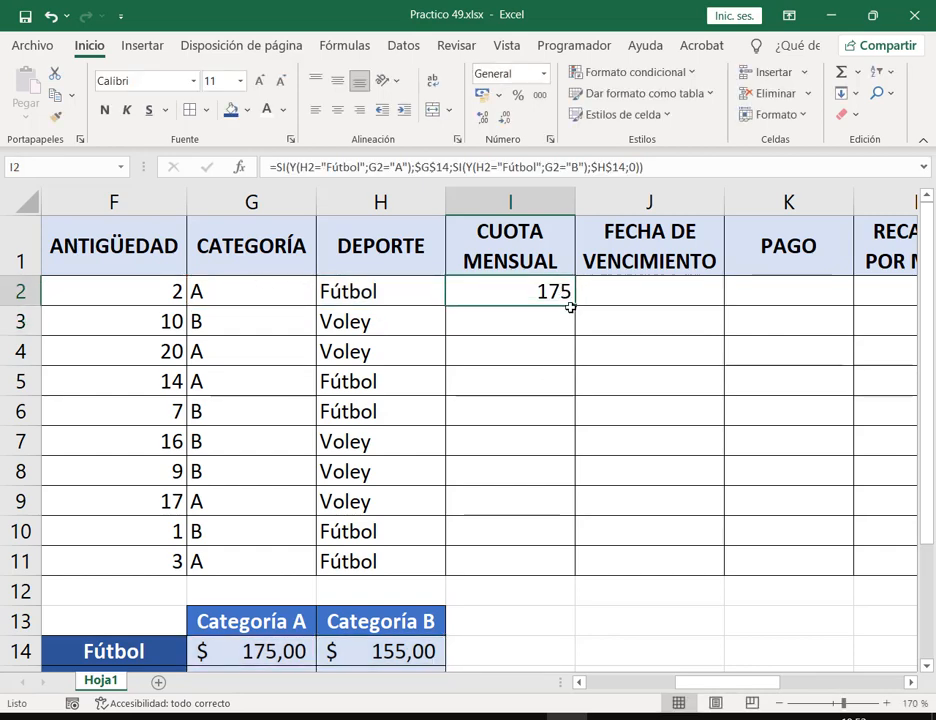
pyautogui.moveTo(574, 305); pyautogui.dragTo(587, 570)
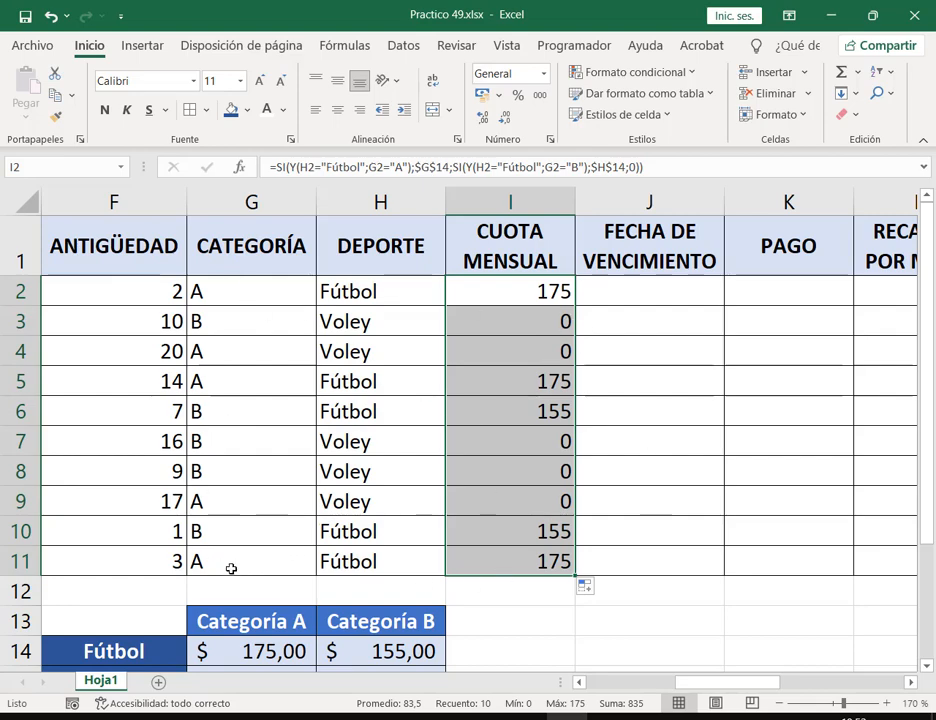
pyautogui.click(549, 299)
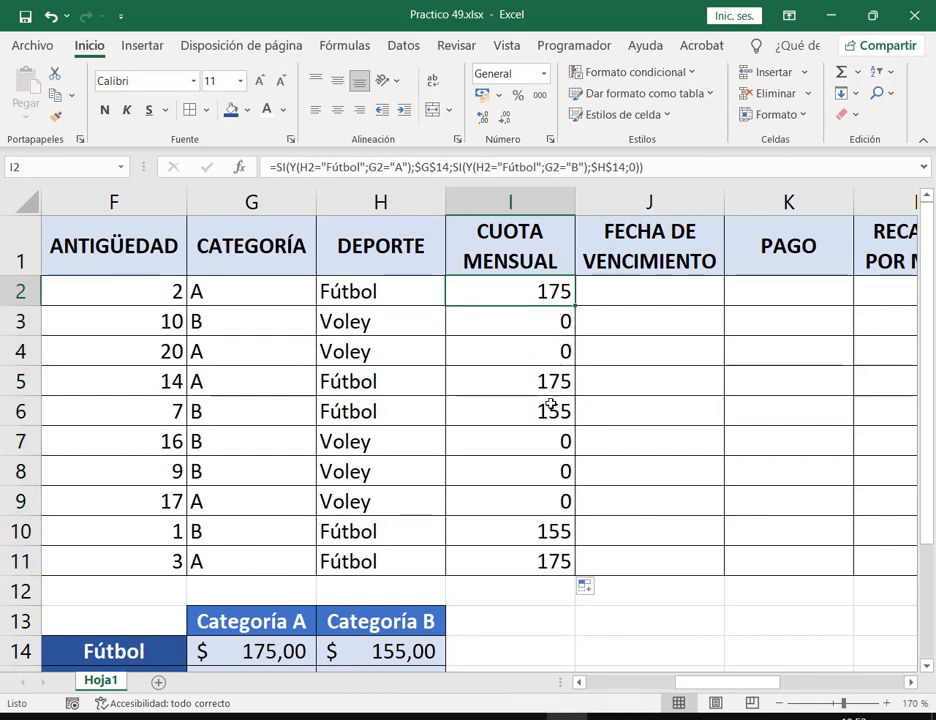
# Change the $G$14 reference in I2's formula to the relative reference G14
pyautogui.doubleClick(547, 291)
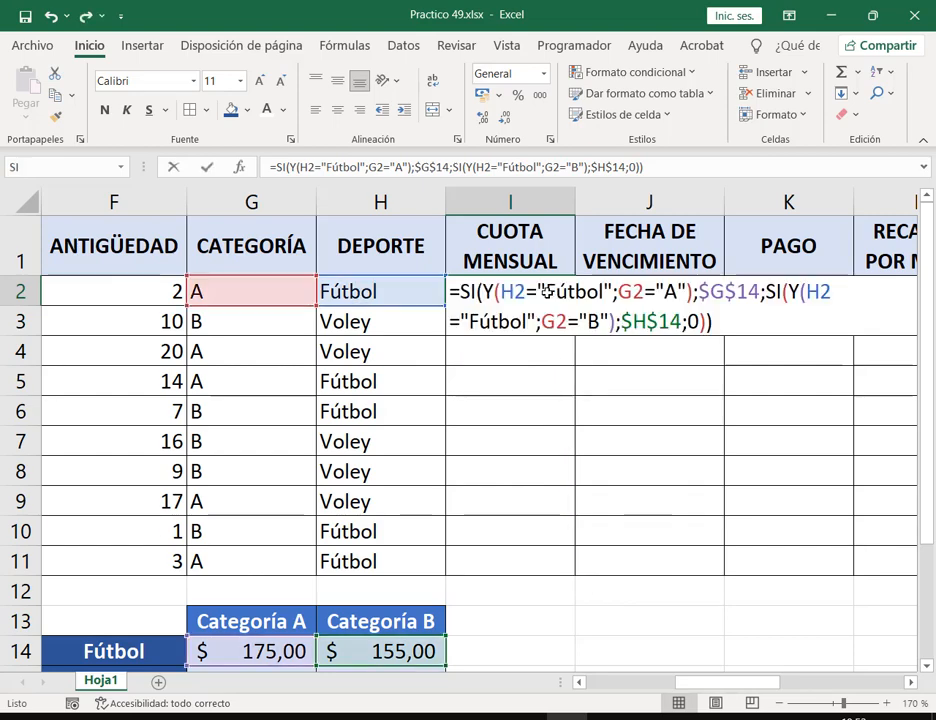
pyautogui.click(725, 291)
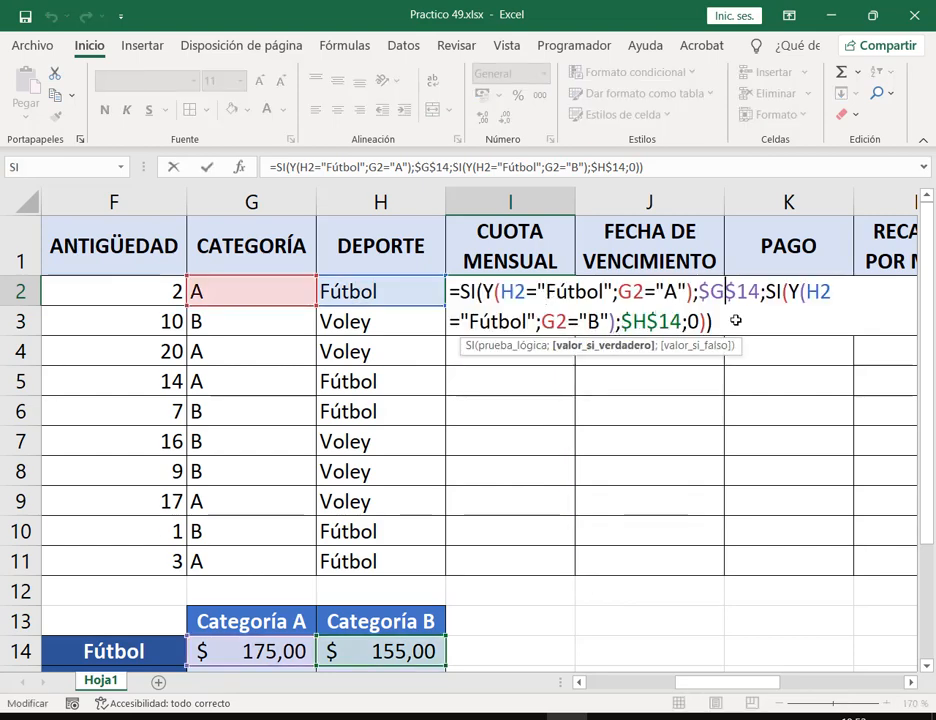
pyautogui.press('F4')
pyautogui.press('F4')
pyautogui.press('F4')
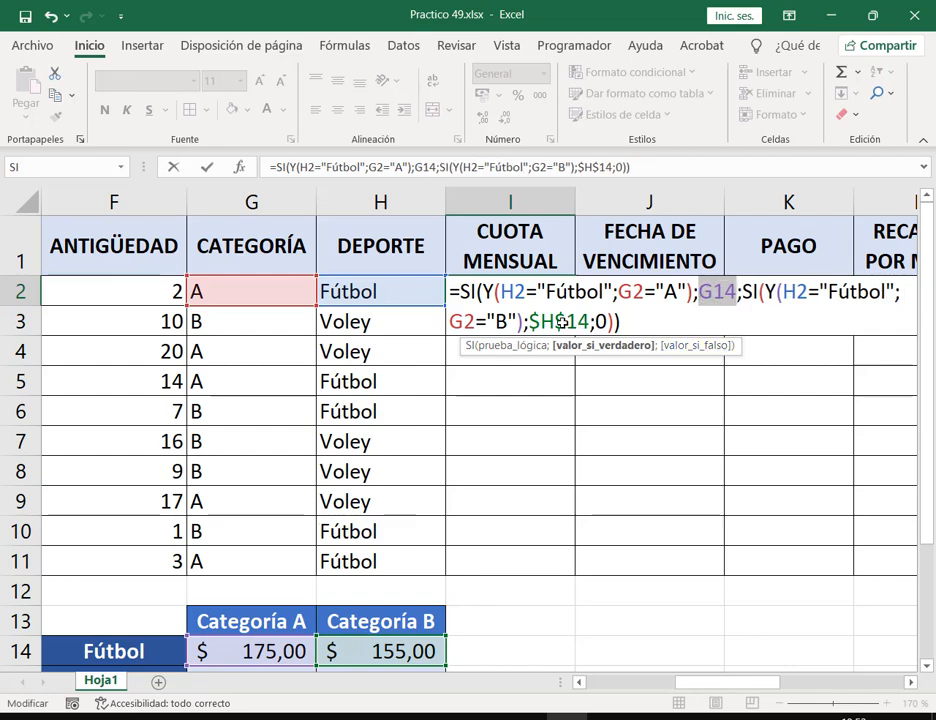
# Change the $H$14 reference in I2's formula to the relative reference H14 and enter the formula
pyautogui.click(578, 321)
pyautogui.press('F4')
pyautogui.press('F4')
pyautogui.press('F4')
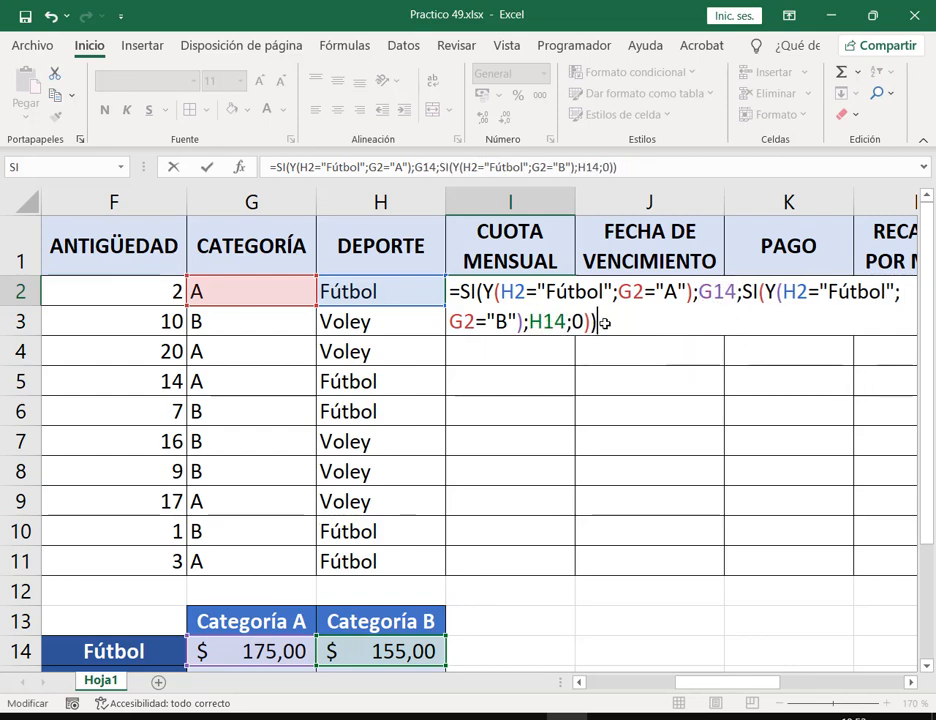
pyautogui.press('Return')
pyautogui.click(558, 294)
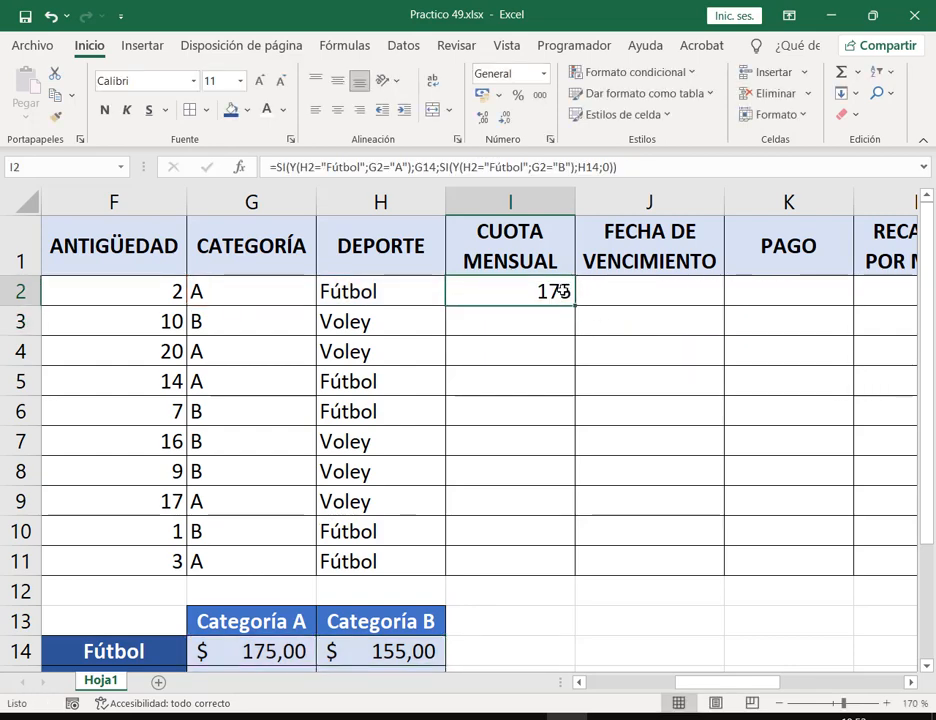
pyautogui.doubleClick(566, 295)
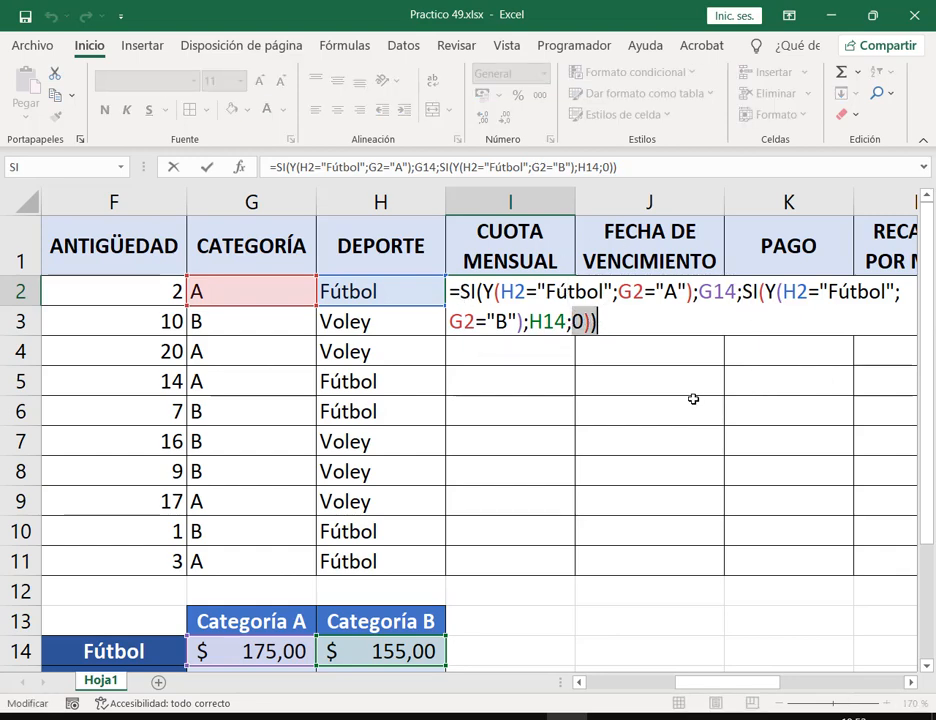
pyautogui.press('Return')
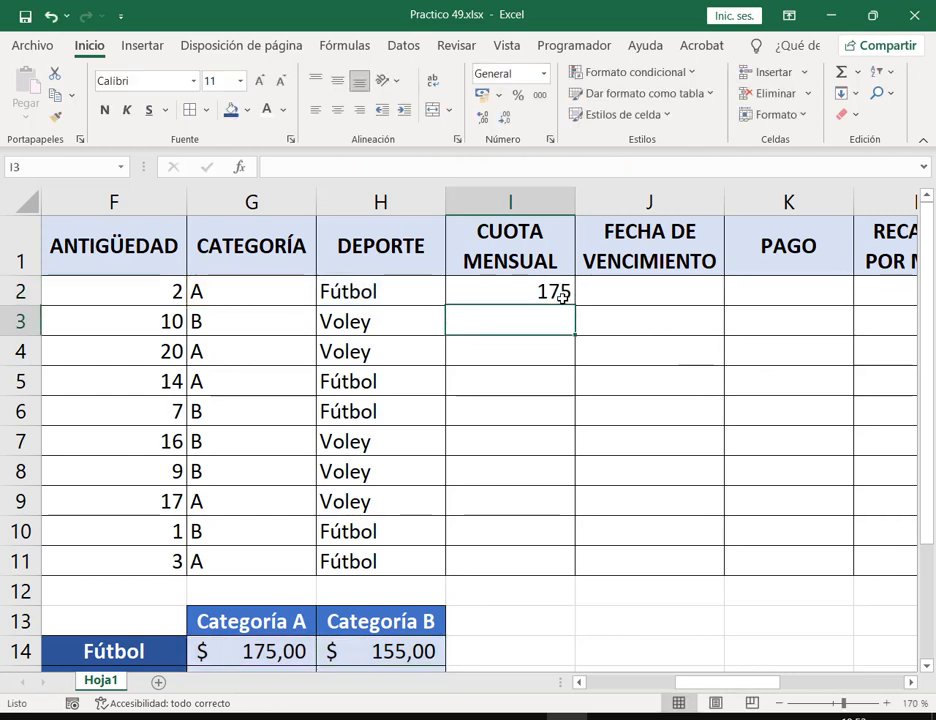
pyautogui.click(561, 294)
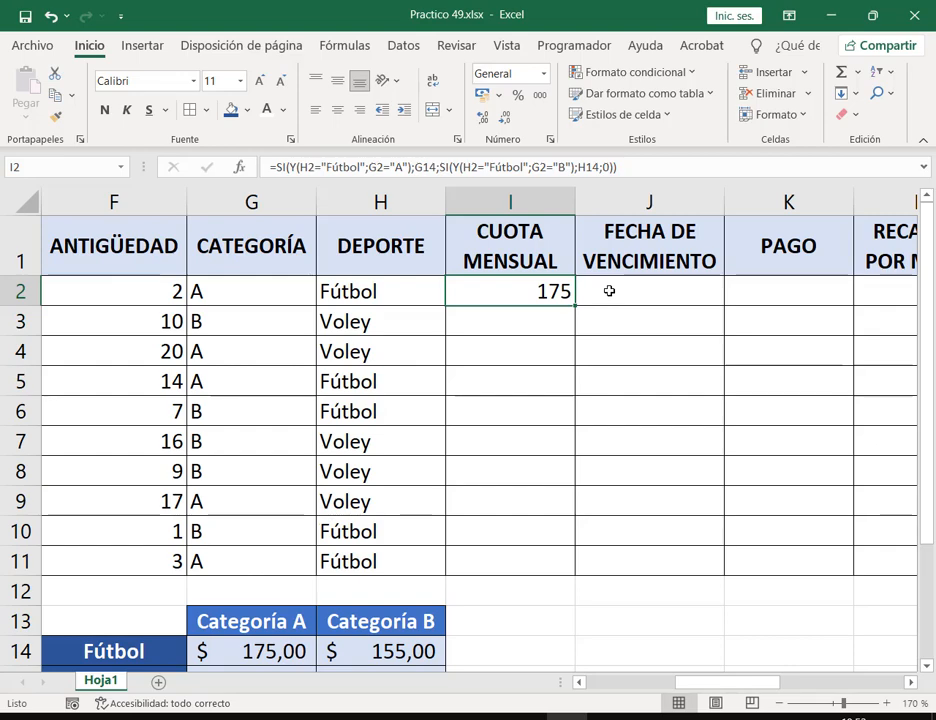
# Delete the nested SI's value-if-true H14, its value-if-false 0 and the closing parentheses from I2's formula
pyautogui.doubleClick(560, 292)
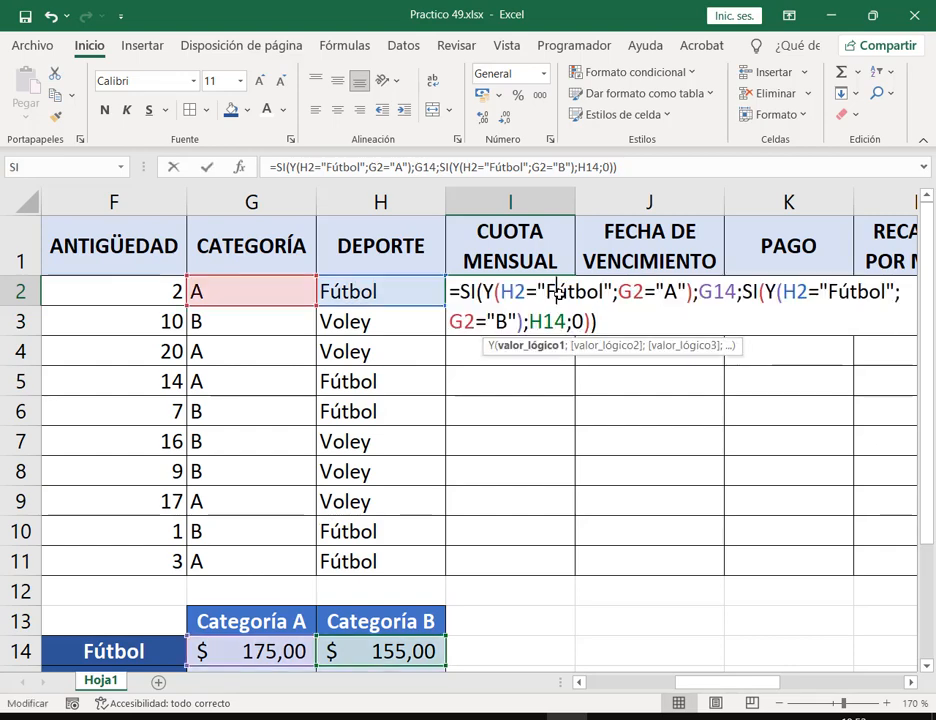
pyautogui.click(646, 325)
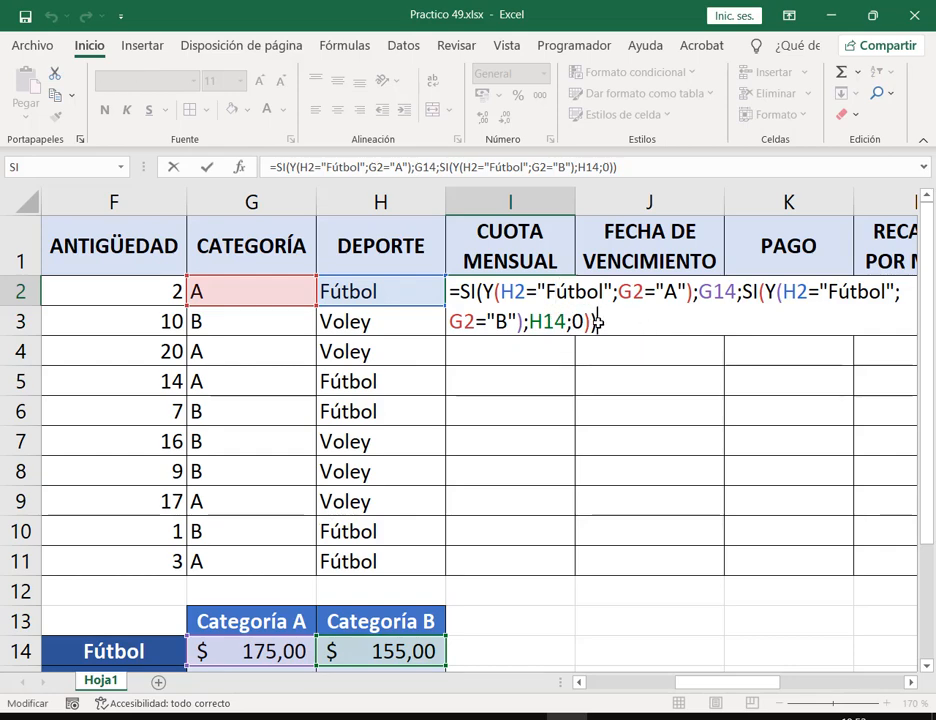
pyautogui.click(784, 291)
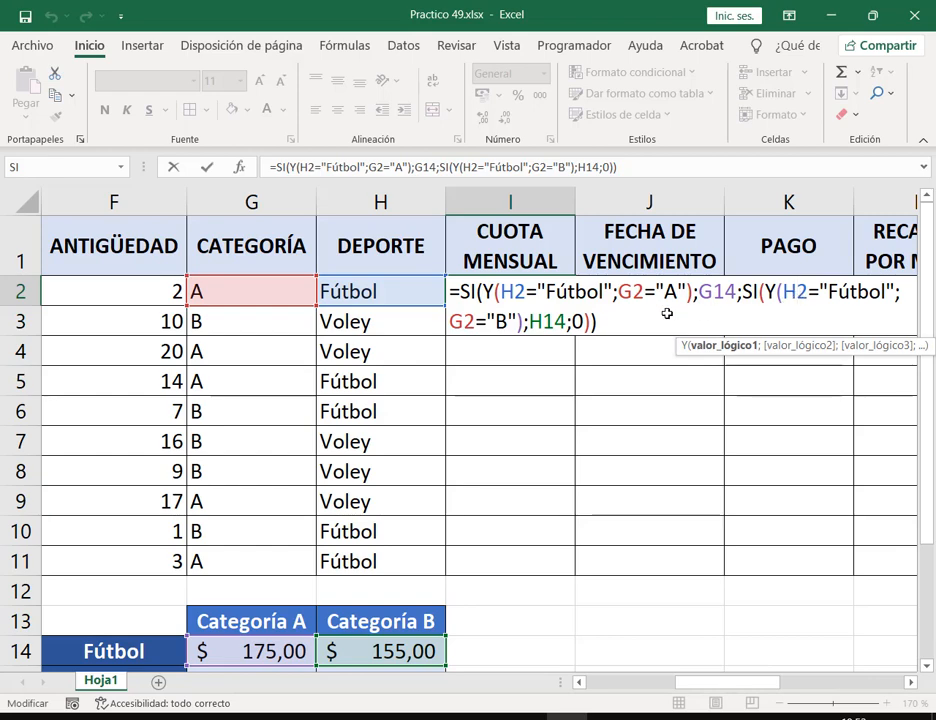
pyautogui.moveTo(563, 319); pyautogui.dragTo(605, 318)
pyautogui.press('BackSpace')
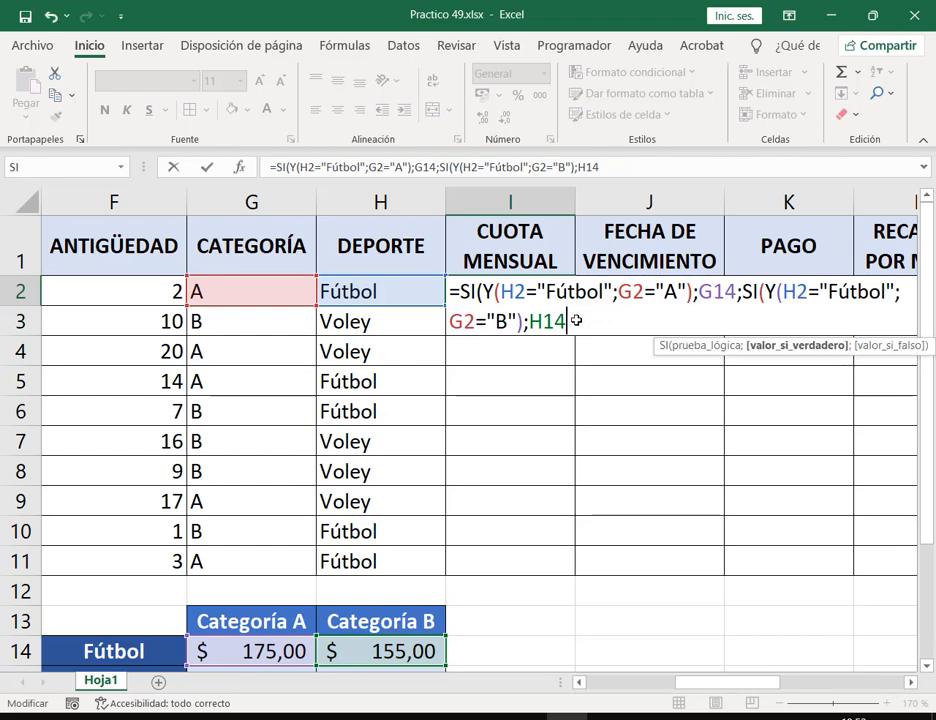
pyautogui.press('BackSpace')
pyautogui.press('BackSpace')
pyautogui.press('BackSpace')
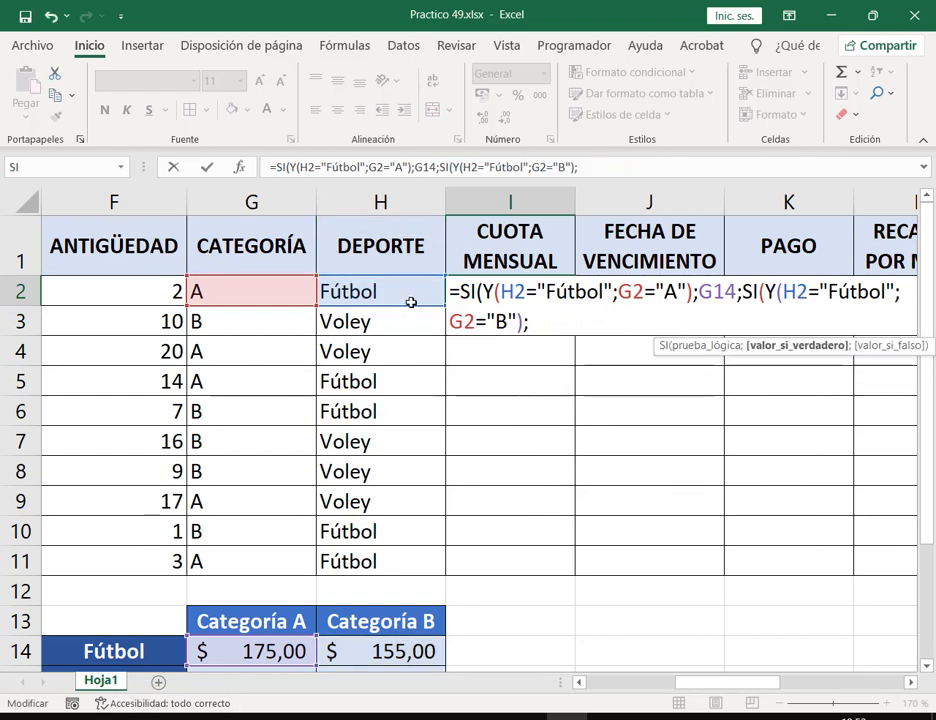
# Set the nested SI's value-if-true in I2 to H14, the Fútbol Categoría B fee
pyautogui.click(370, 640)
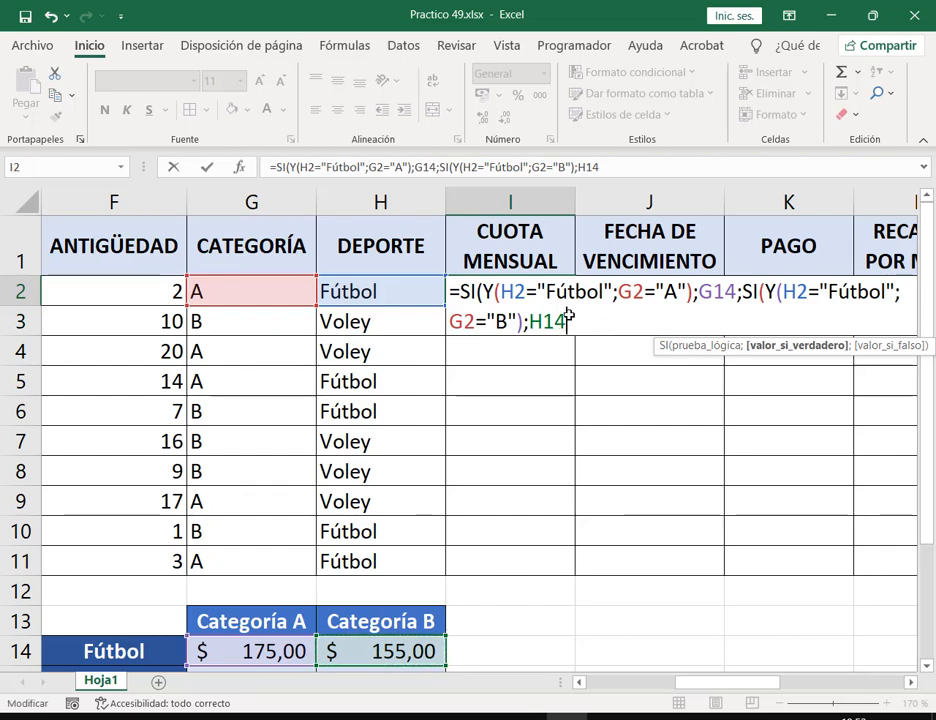
pyautogui.press('BackSpace')
pyautogui.press('BackSpace')
pyautogui.press('BackSpace')
pyautogui.click(403, 651)
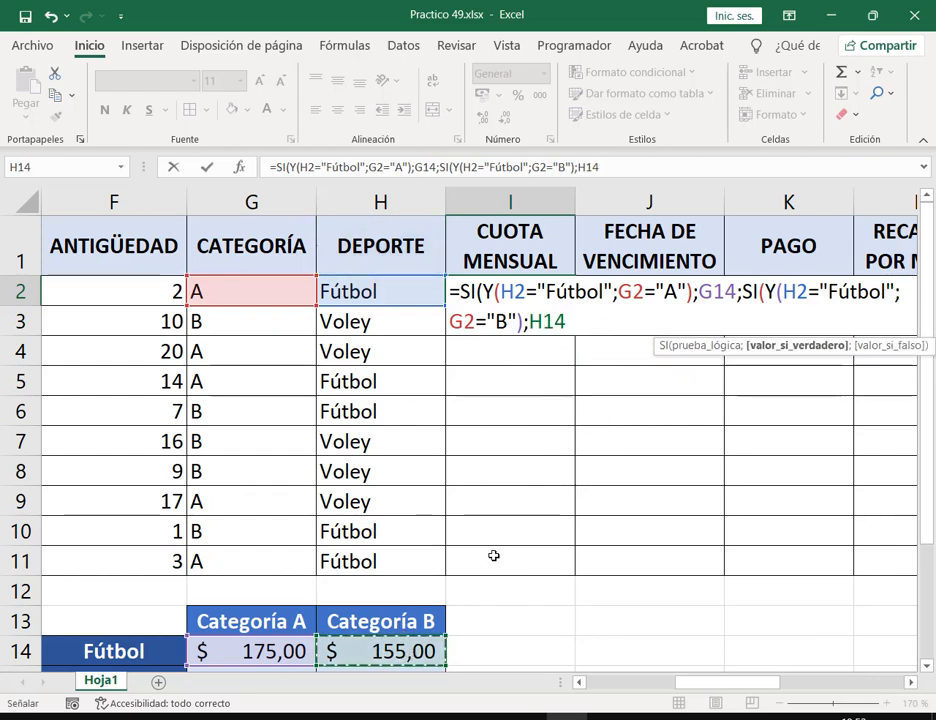
pyautogui.click(557, 321)
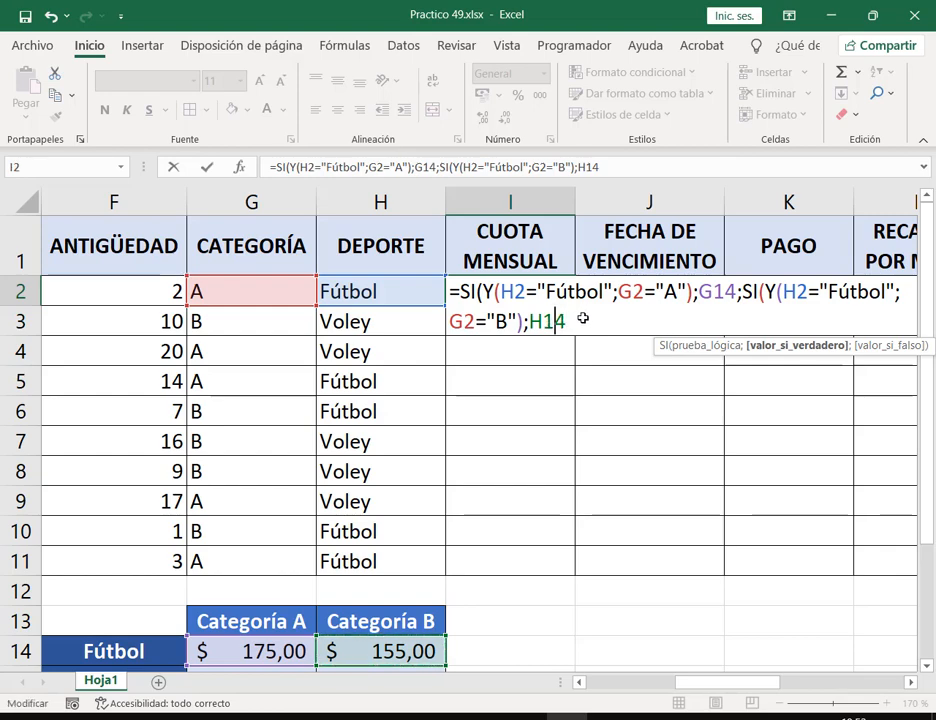
# Re-pick H14 as the nested SI's value-if-true in I2, set its value-if-false to 0, close both functions and enter the formula
pyautogui.press('Delete')
pyautogui.press('BackSpace')
pyautogui.press('BackSpace')
pyautogui.click(411, 655)
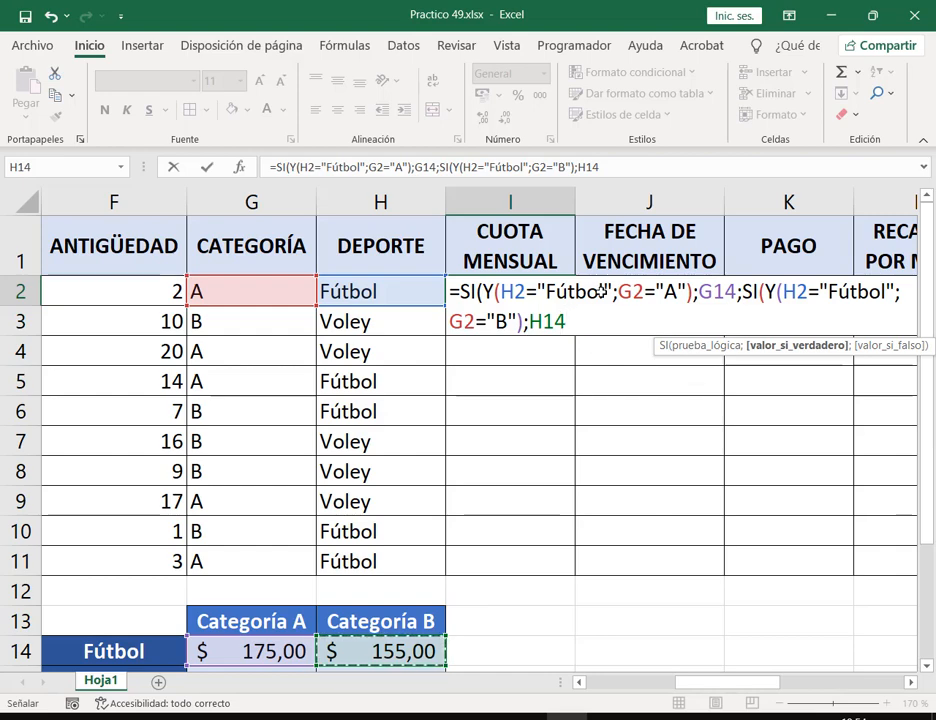
pyautogui.press('F2')
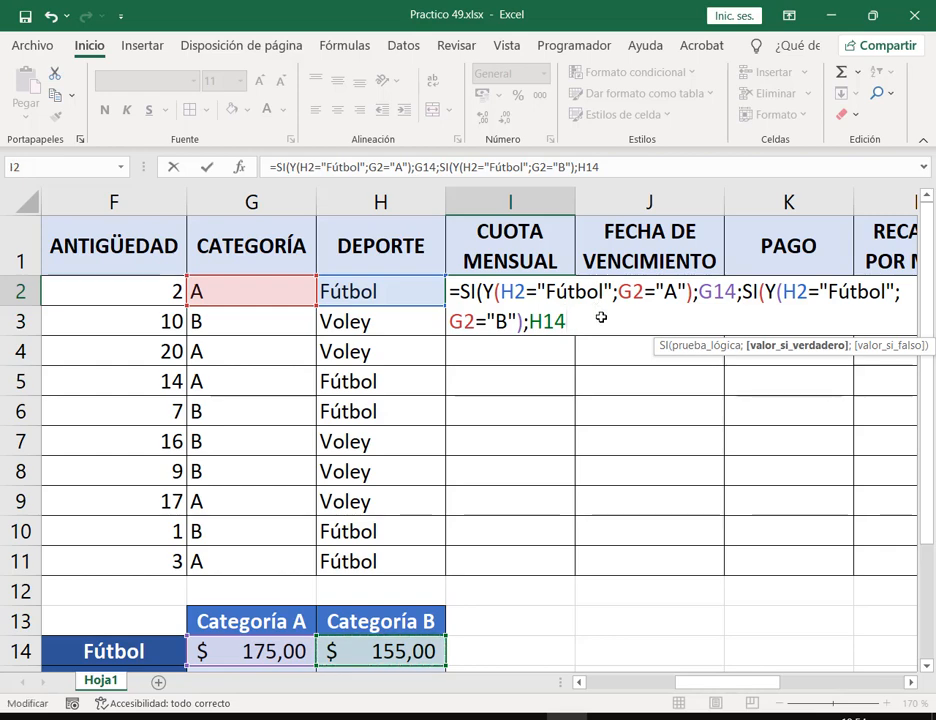
pyautogui.write(';')
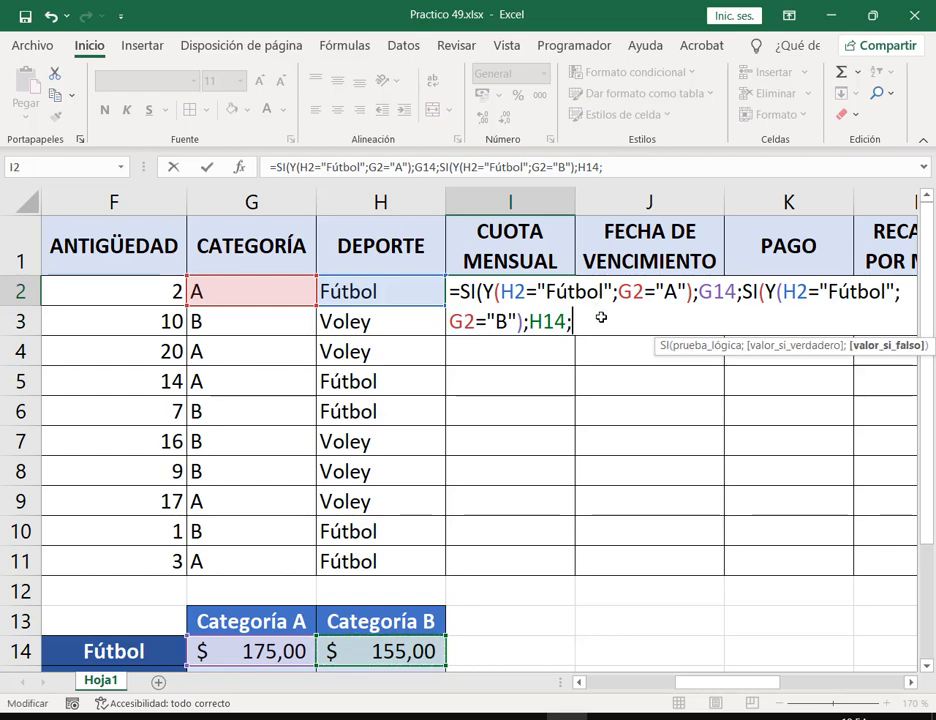
pyautogui.write('0))')
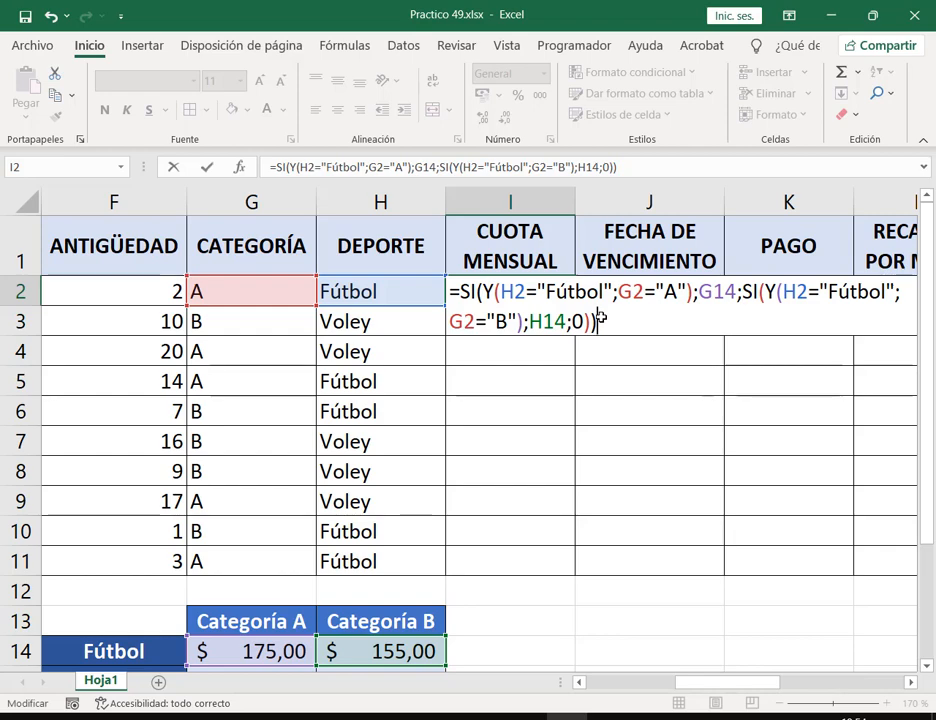
pyautogui.press('Return')
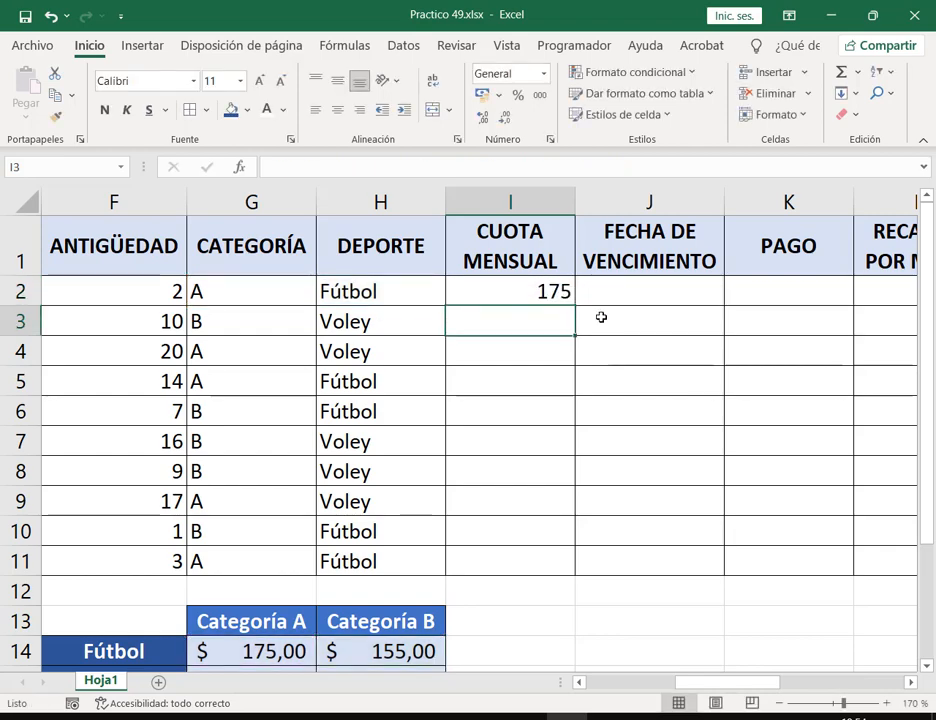
# Fill the monthly fee formula from I2 down through I11
pyautogui.press('Up')
pyautogui.click(578, 308)
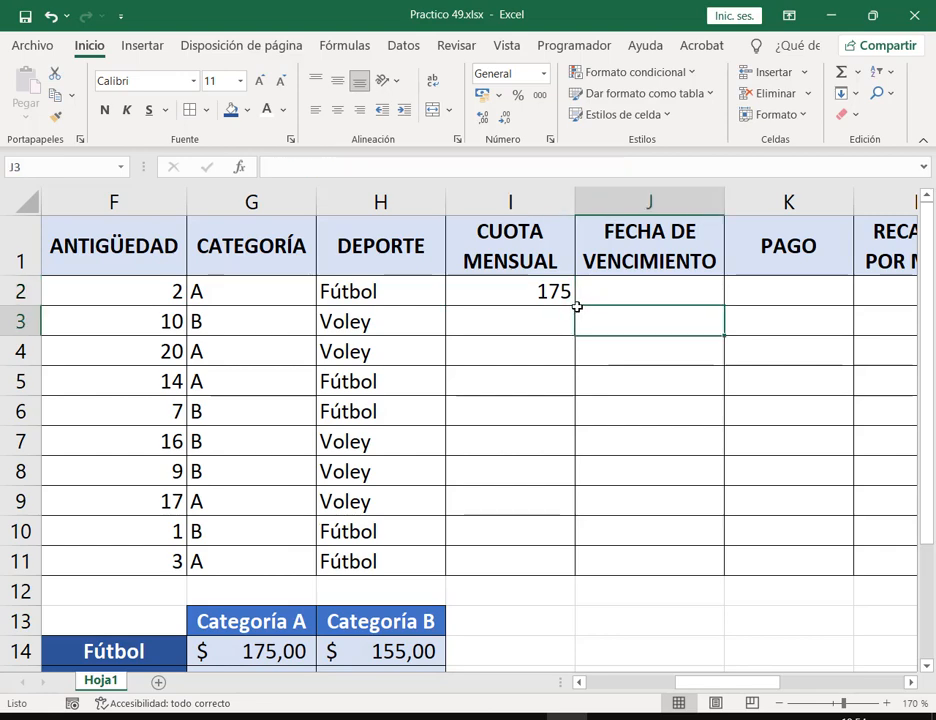
pyautogui.click(573, 301)
pyautogui.moveTo(575, 305); pyautogui.dragTo(577, 589)
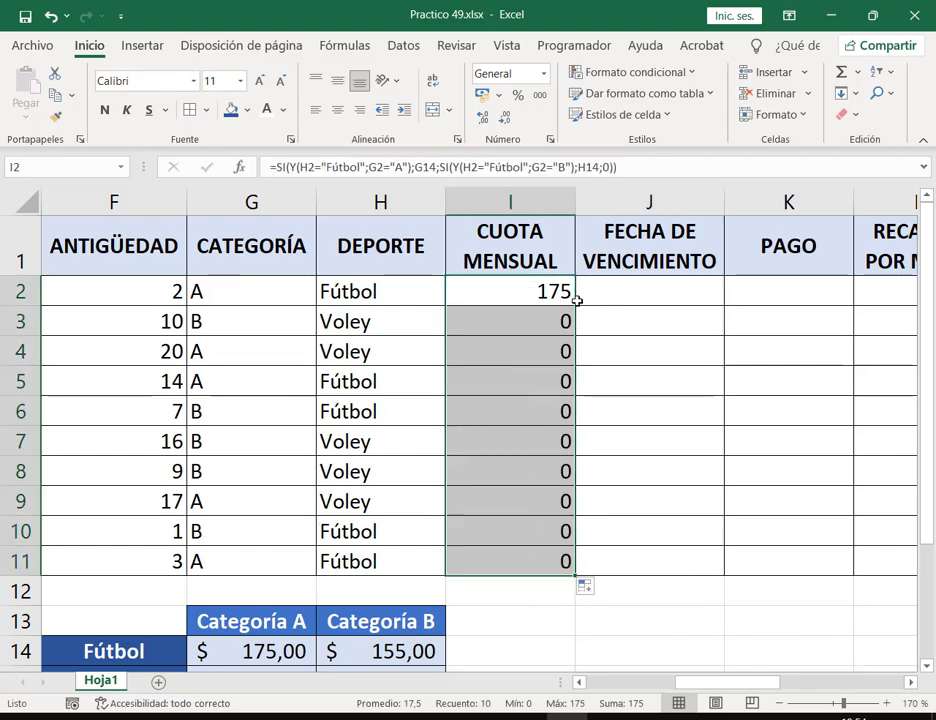
# Compare the formula in I2 with the copies filled below it in the CUOTA MENSUAL column
pyautogui.click(515, 531)
pyautogui.click(540, 296)
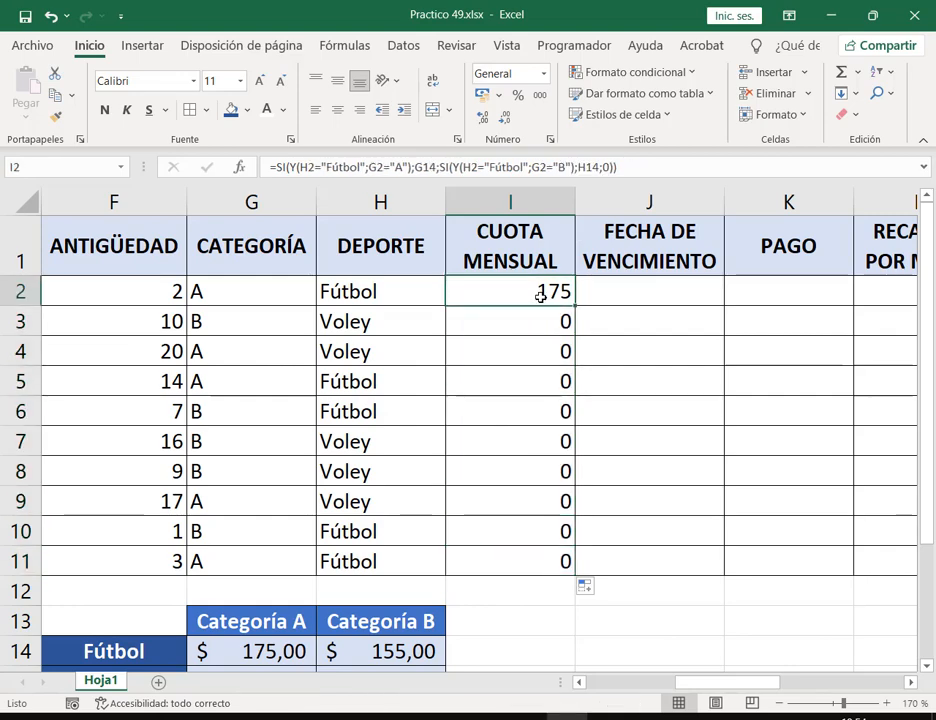
pyautogui.doubleClick(540, 296)
pyautogui.click(611, 321)
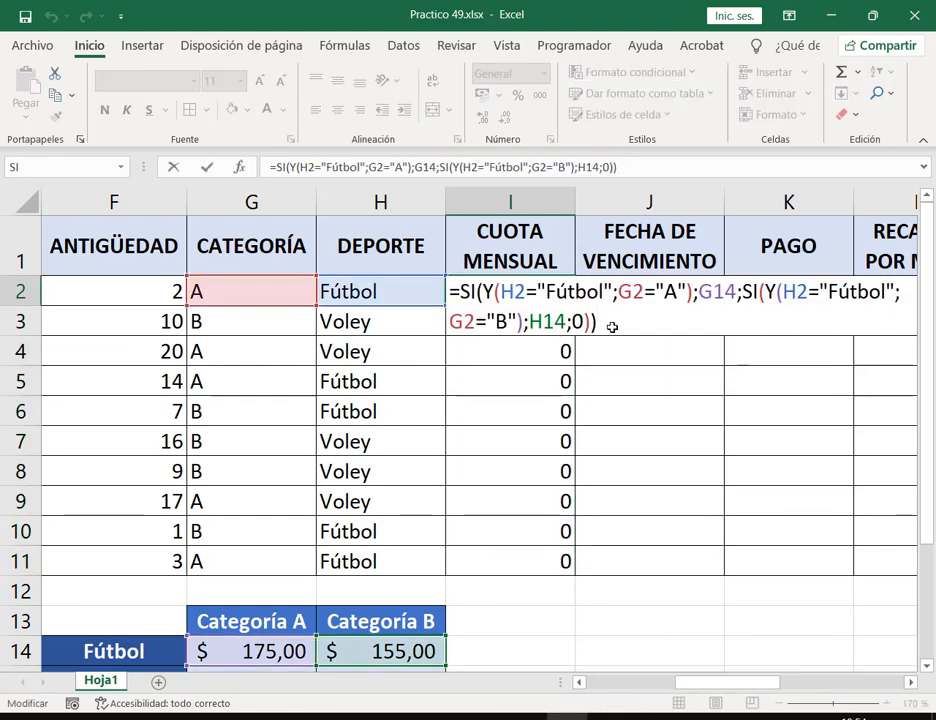
pyautogui.press('Return')
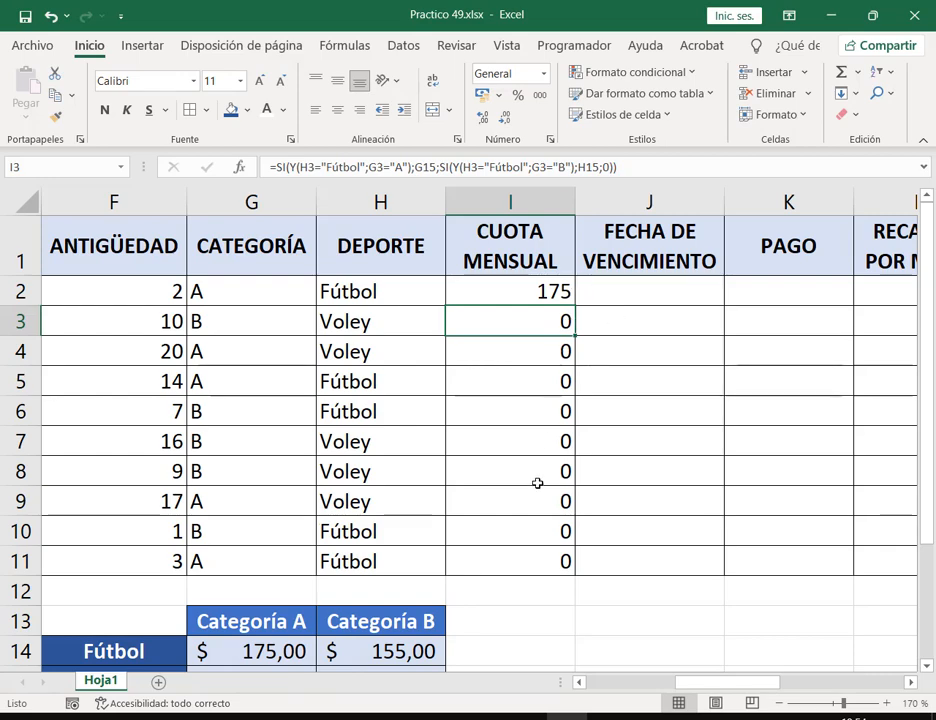
pyautogui.click(541, 292)
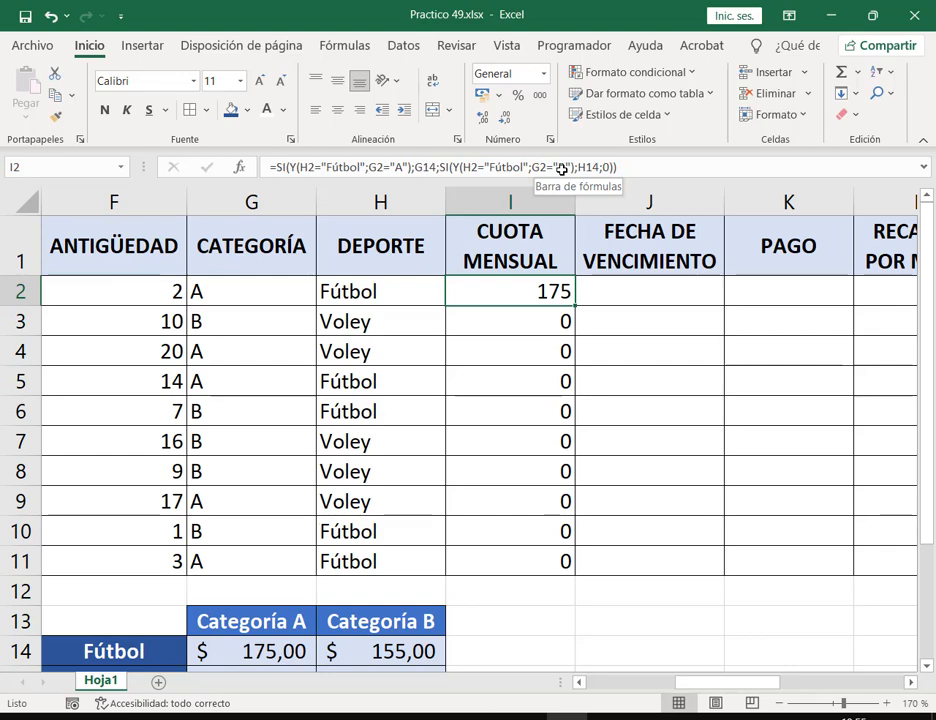
pyautogui.click(510, 382)
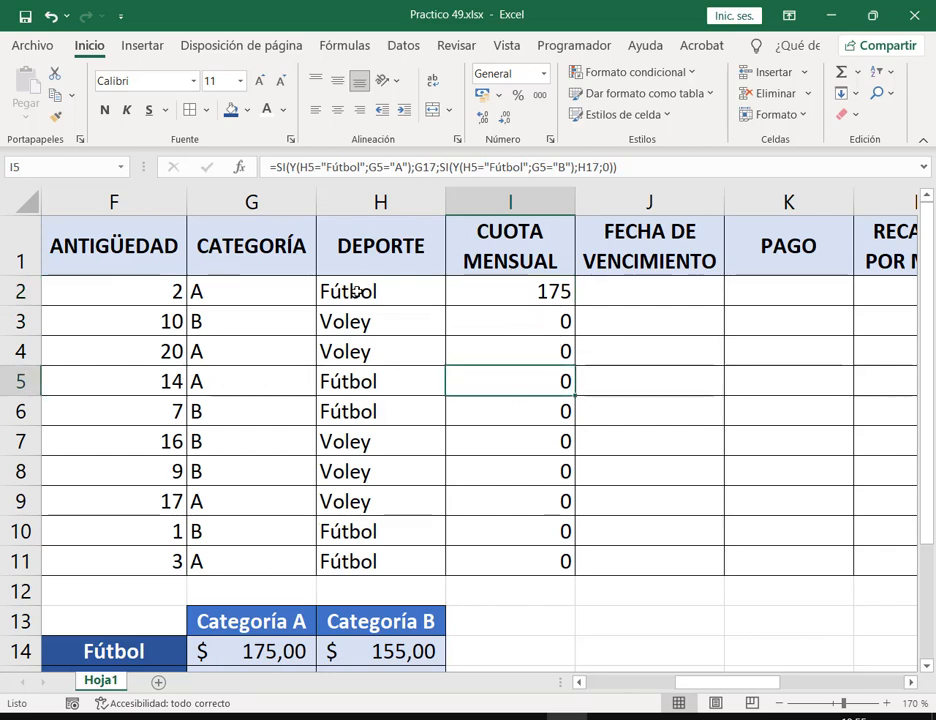
pyautogui.click(503, 294)
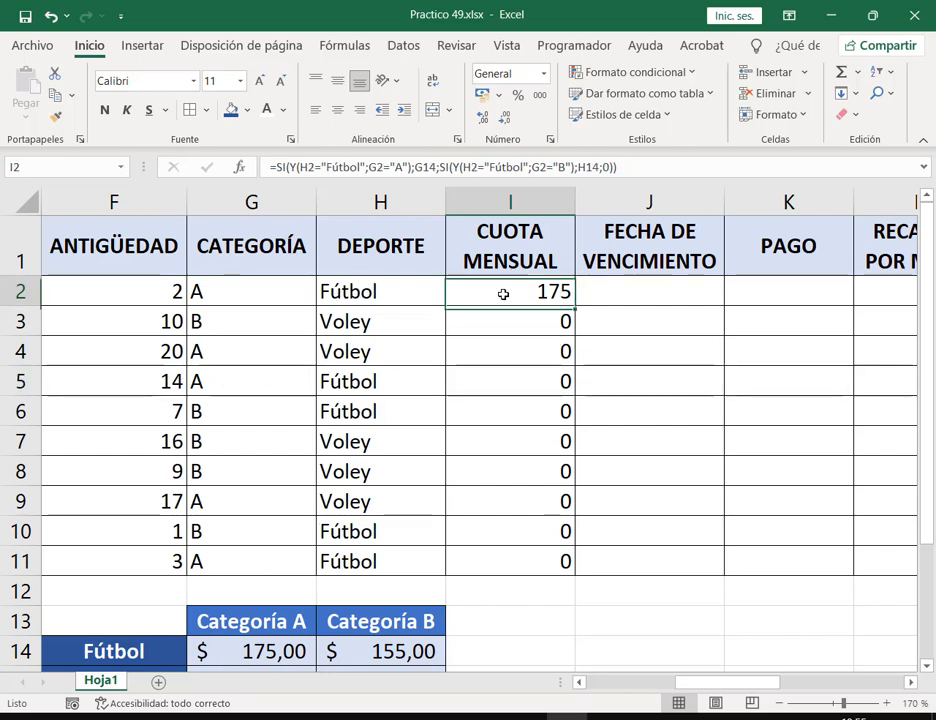
# Examine which fee cells I5's copied formula references, comparing them with the fee table and row 5's category and sport
pyautogui.click(215, 381)
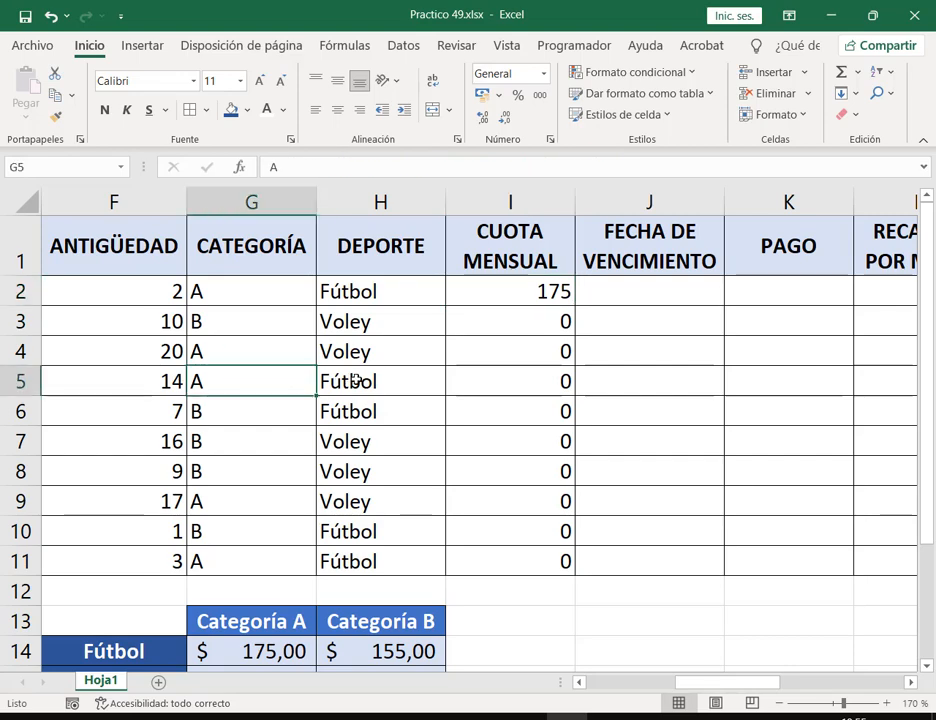
pyautogui.click(562, 381)
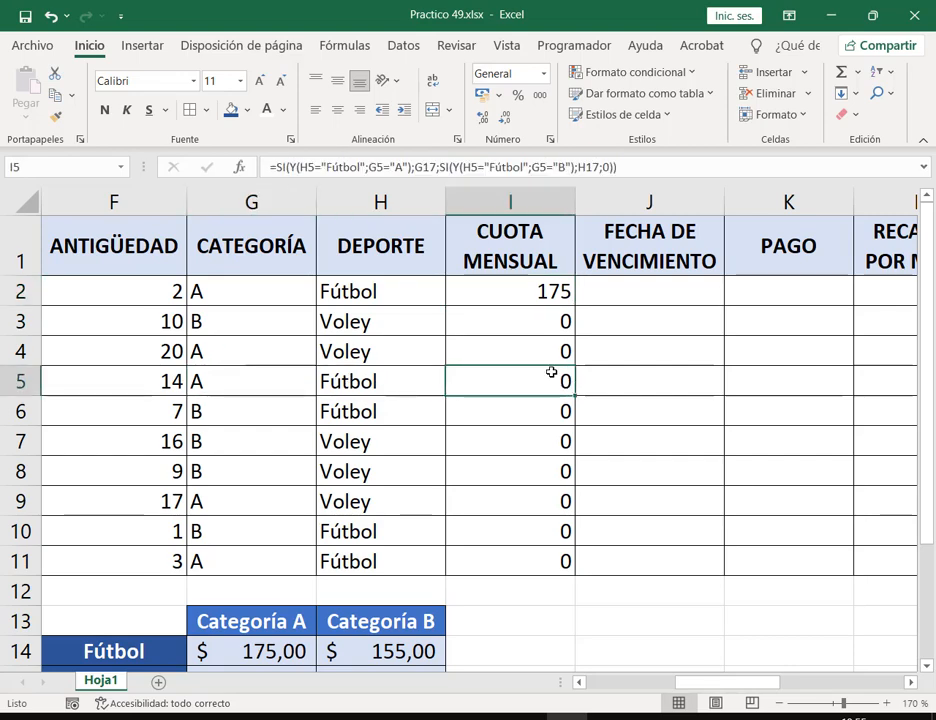
pyautogui.doubleClick(551, 373)
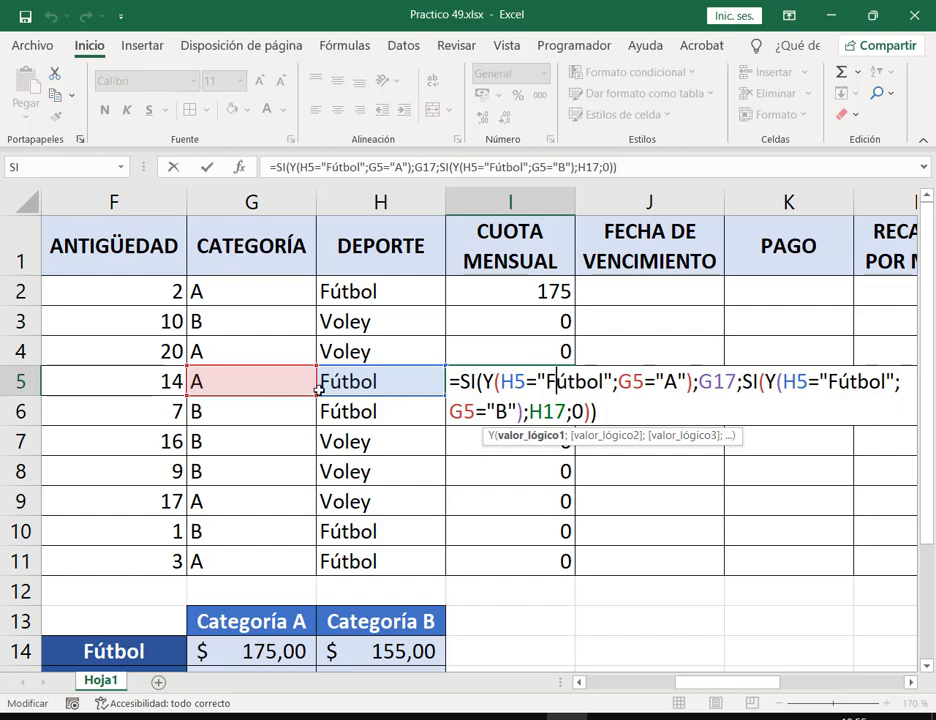
pyautogui.click(643, 397)
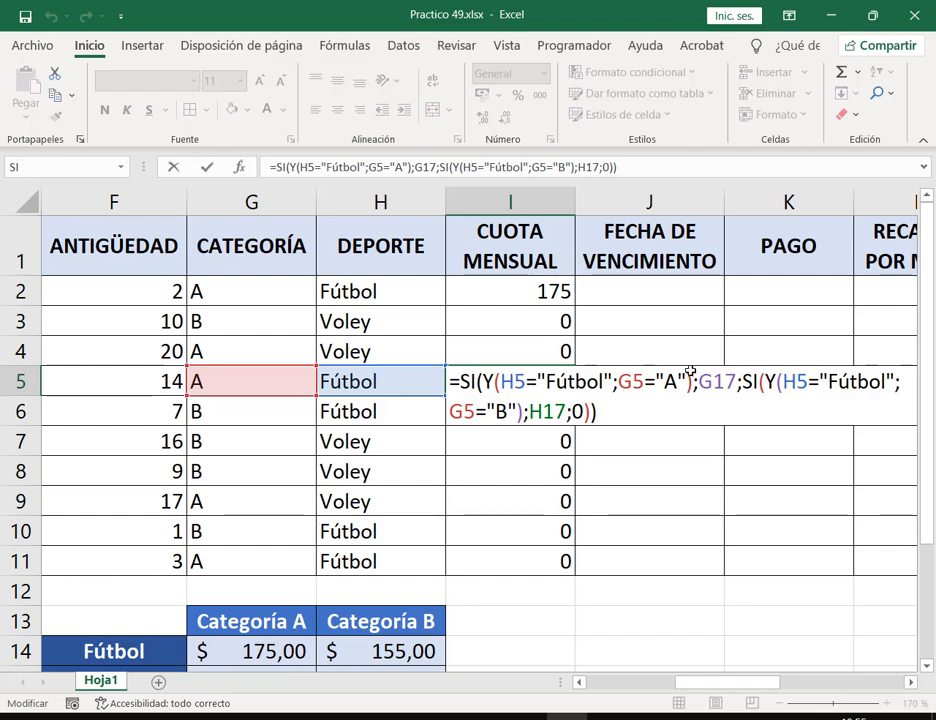
pyautogui.scroll(-1, 660, 412)
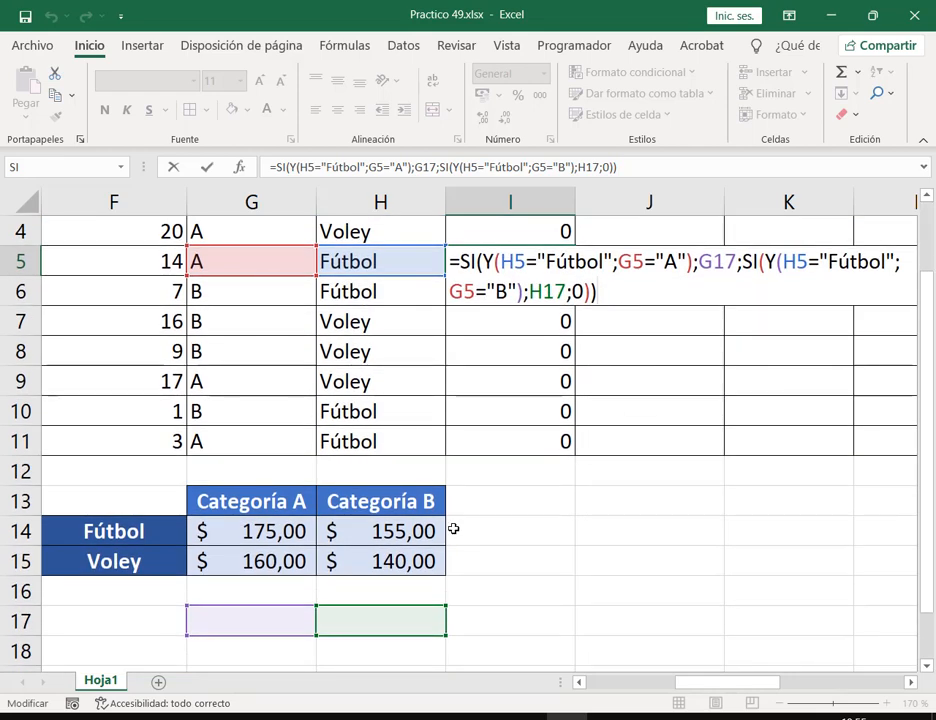
pyautogui.scroll(-1, 554, 503)
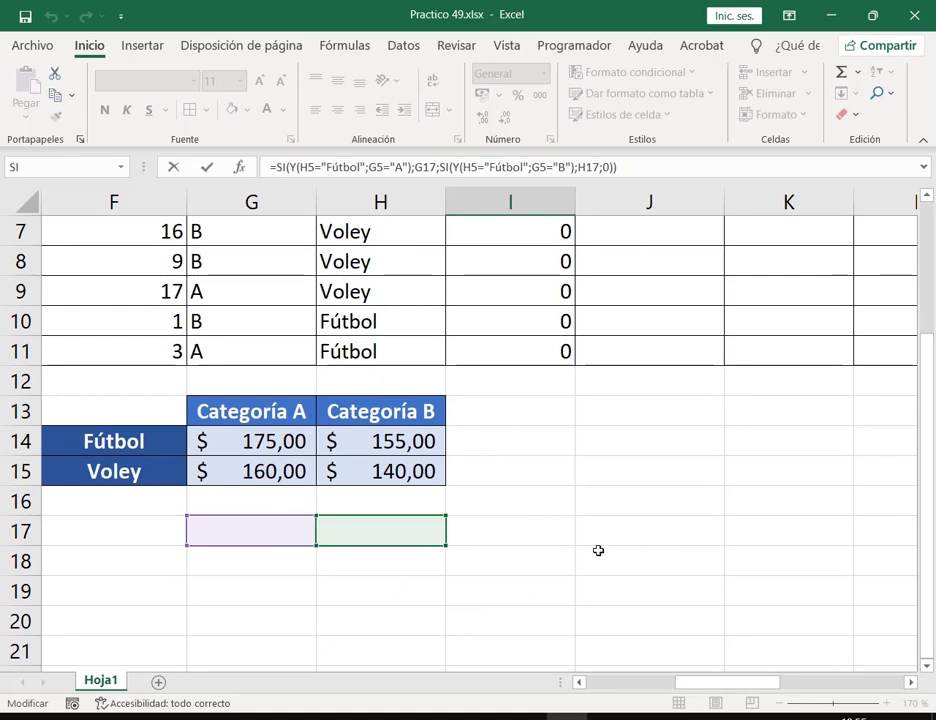
pyautogui.press('Return')
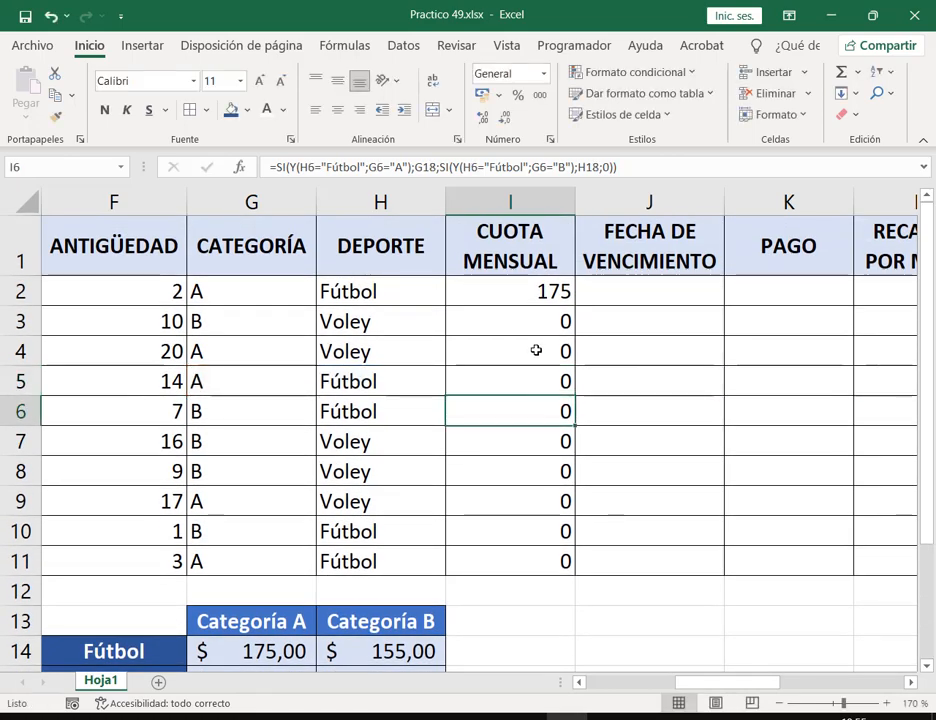
# Inspect the copied formulas in I6 and I10 to see which cells their fee references point to
pyautogui.doubleClick(514, 410)
pyautogui.scroll(-3, 622, 409)
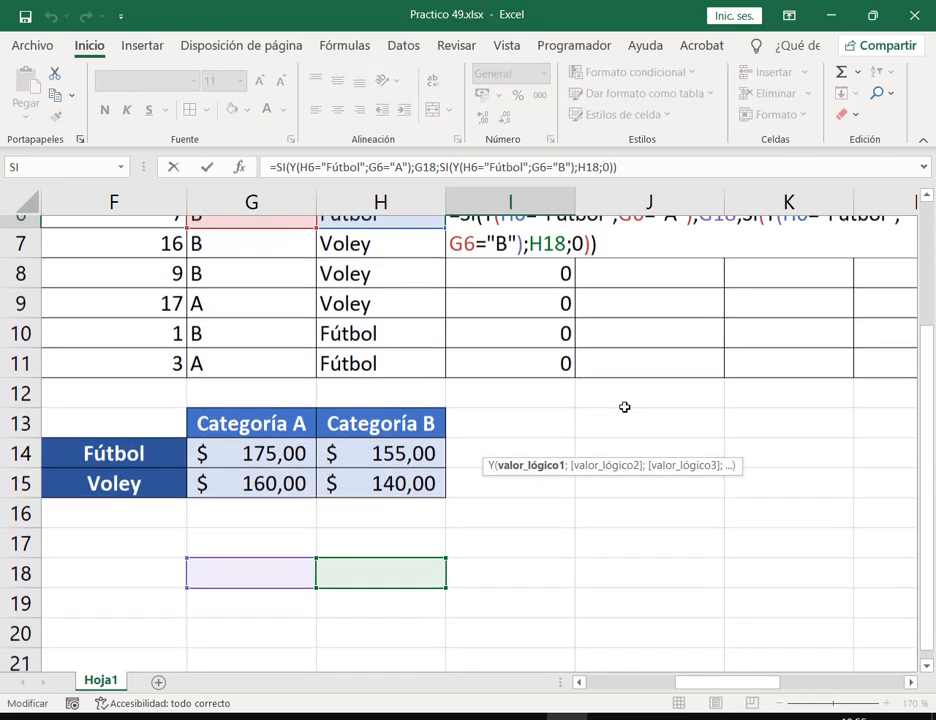
pyautogui.scroll(3, 479, 478)
pyautogui.press('Return')
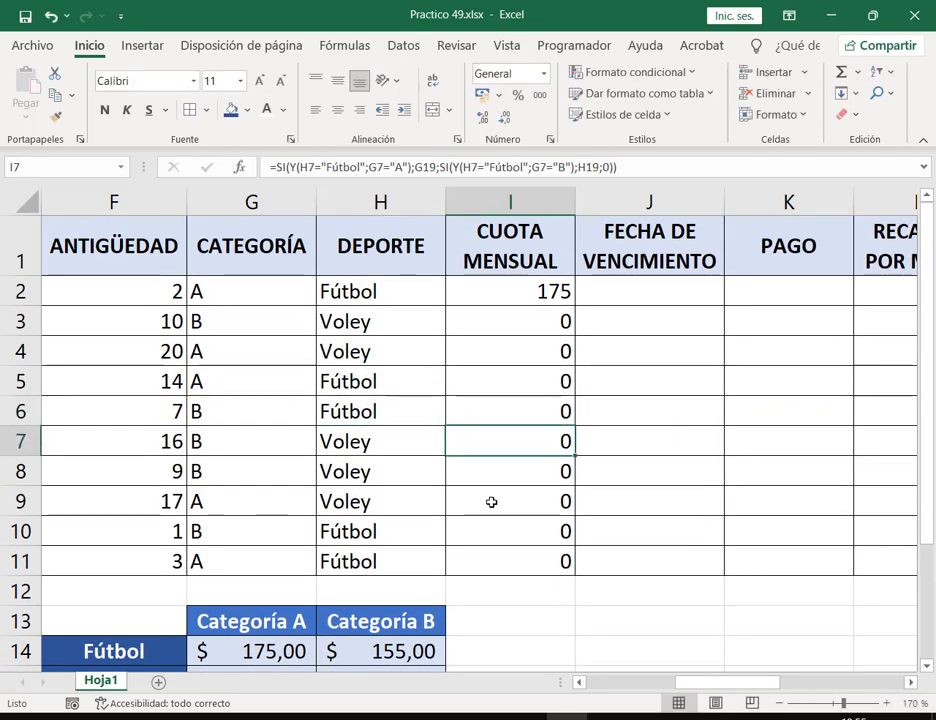
pyautogui.doubleClick(495, 529)
pyautogui.scroll(-3, 553, 469)
pyautogui.scroll(-1, 553, 469)
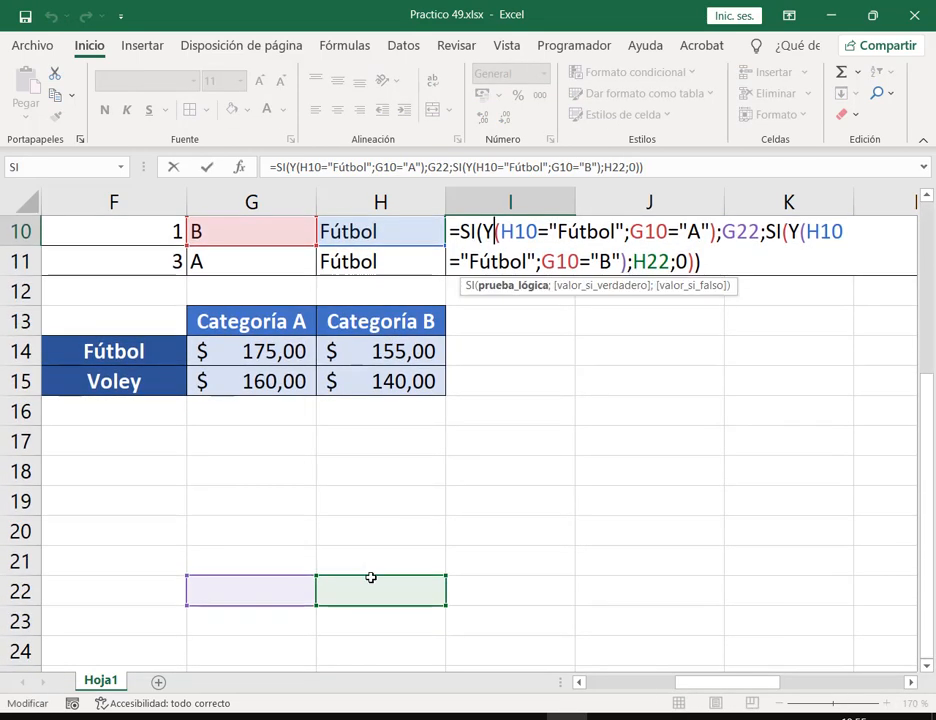
pyautogui.press('Return')
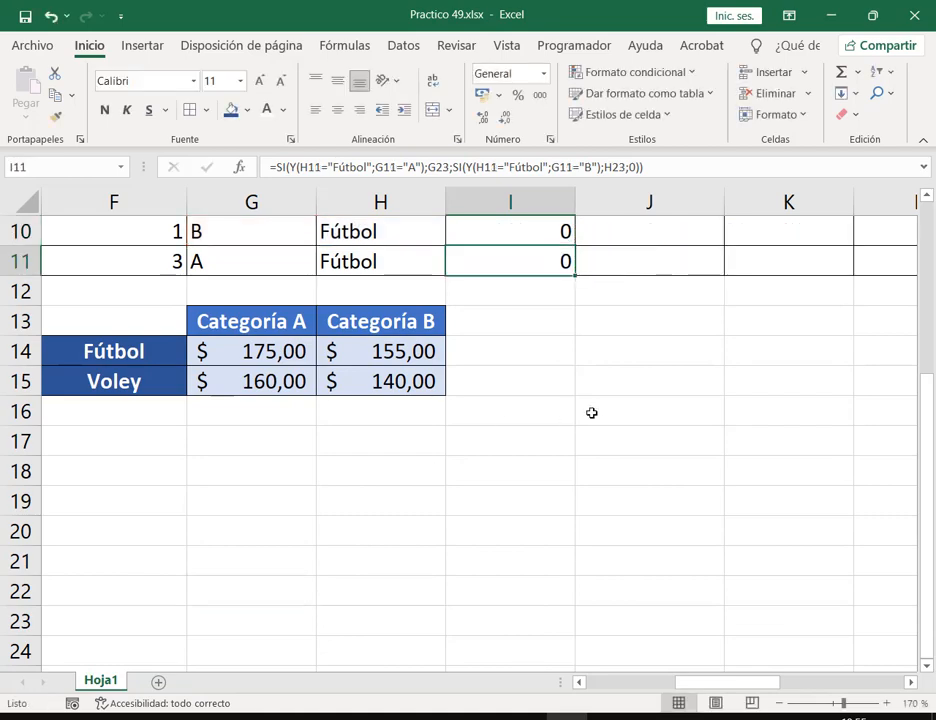
pyautogui.scroll(3, 592, 412)
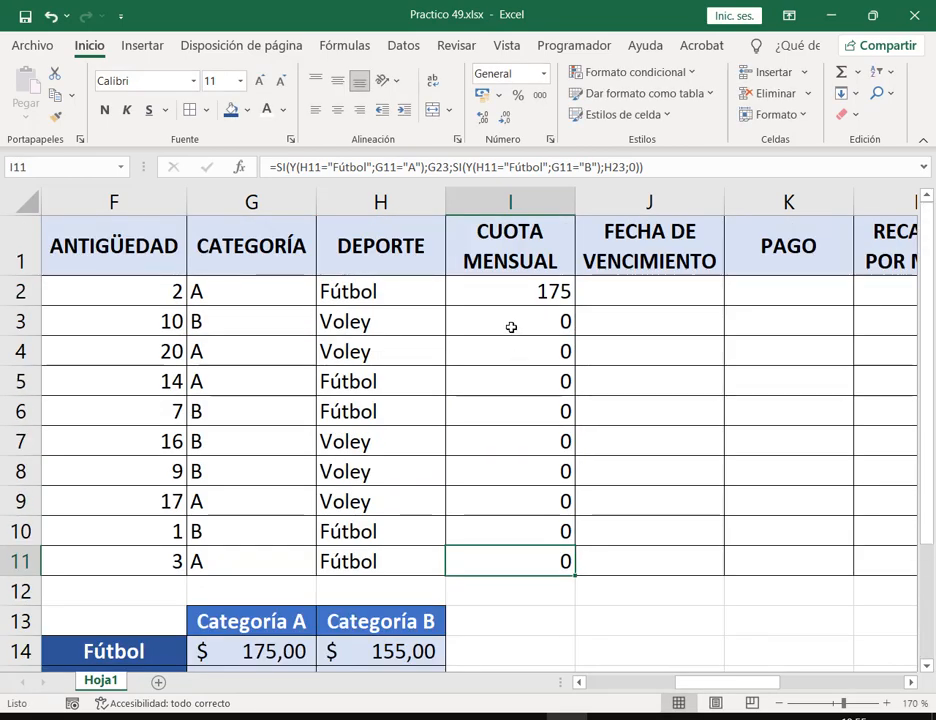
# Inspect the copied formula in I11 and locate its two fee references relative to the fee table
pyautogui.moveTo(511, 327); pyautogui.dragTo(511, 554)
pyautogui.click(512, 560)
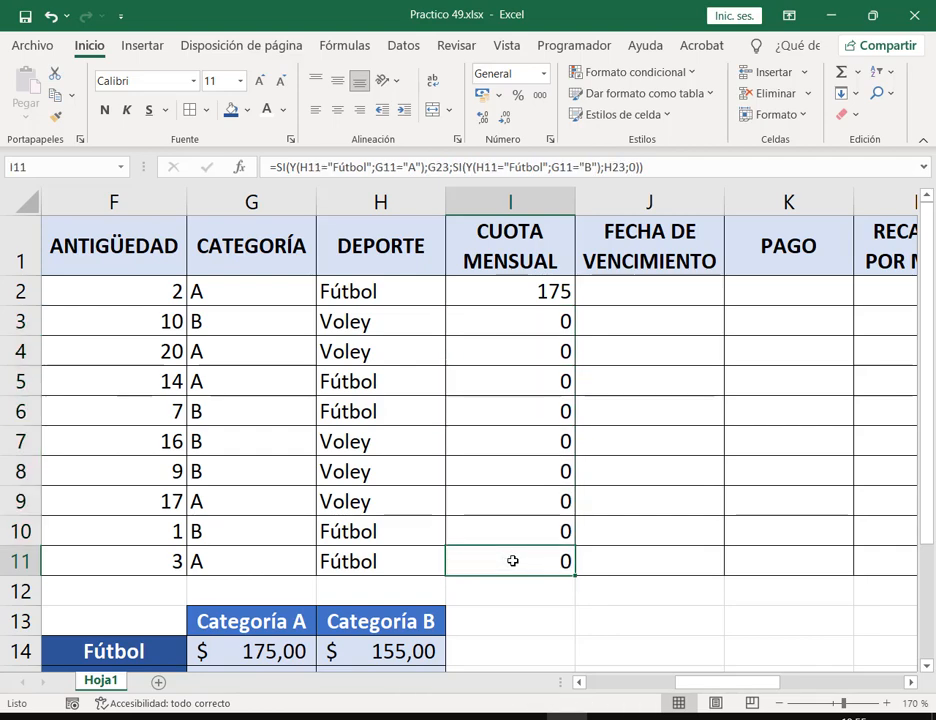
pyautogui.doubleClick(512, 560)
pyautogui.scroll(-2, 540, 430)
pyautogui.scroll(2, 574, 306)
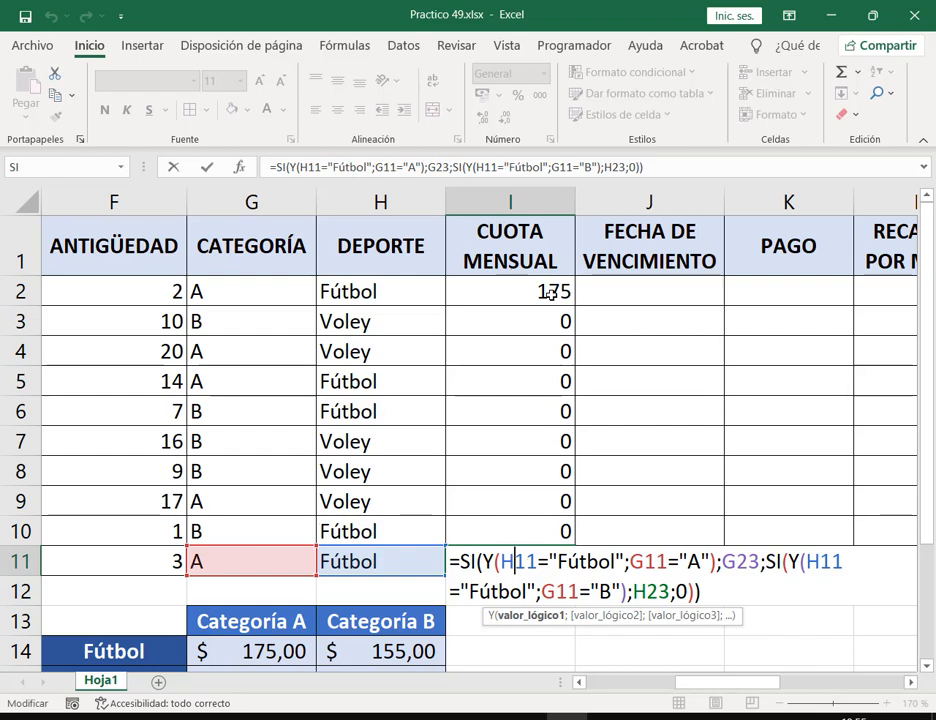
pyautogui.scroll(-3, 551, 293)
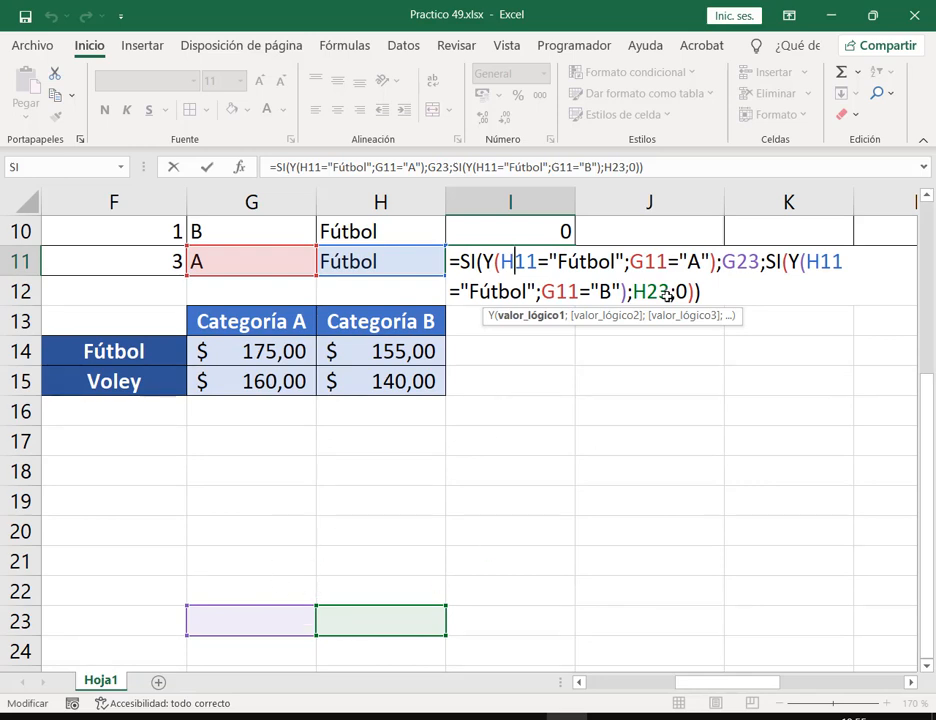
pyautogui.click(737, 262)
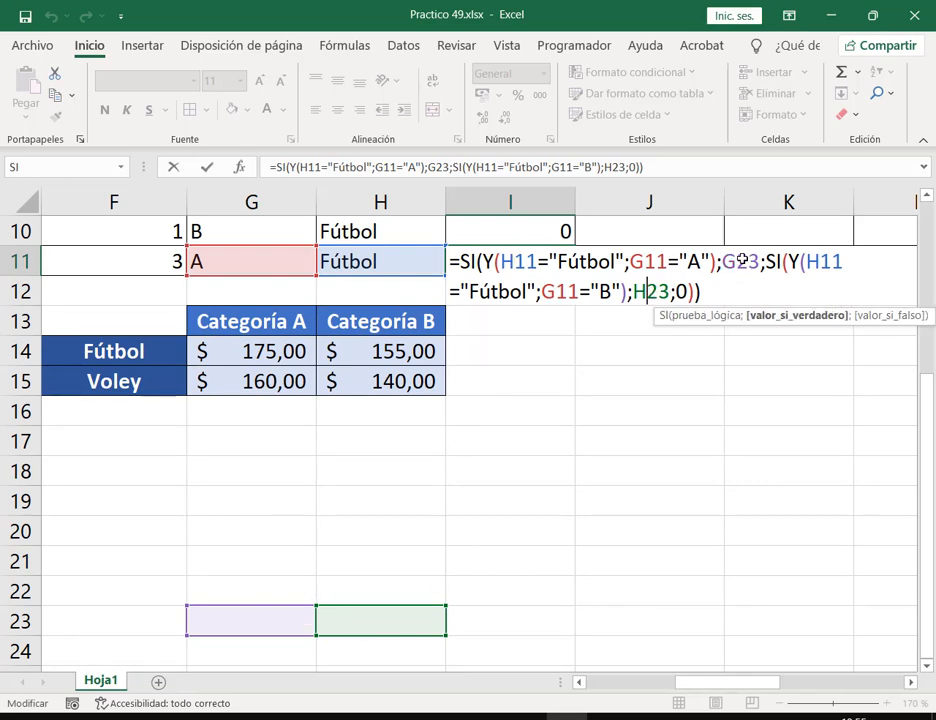
pyautogui.scroll(-1, 198, 498)
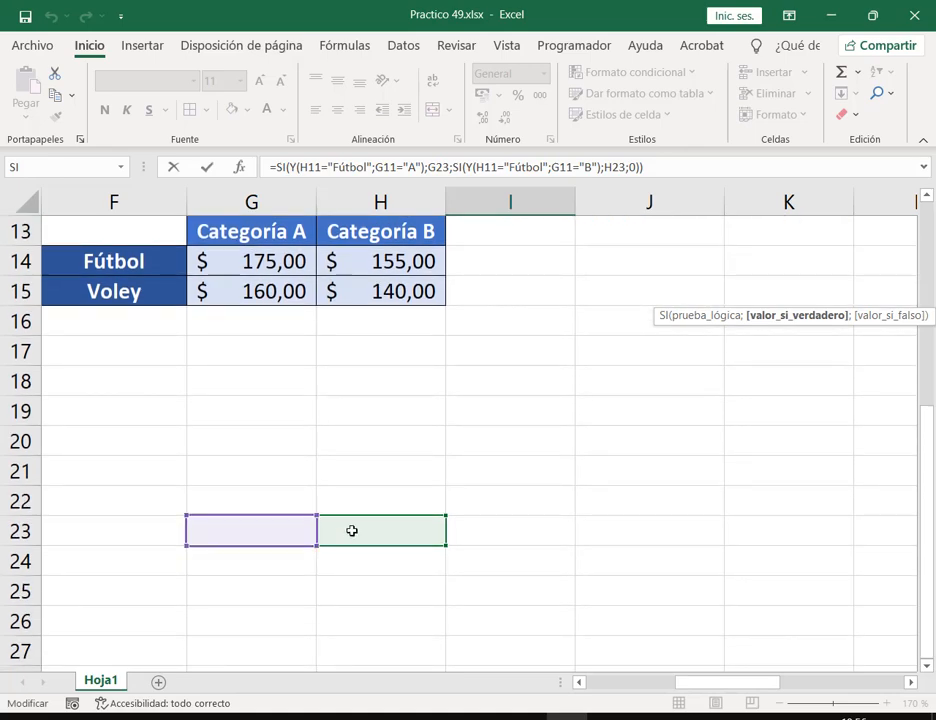
pyautogui.press('Return')
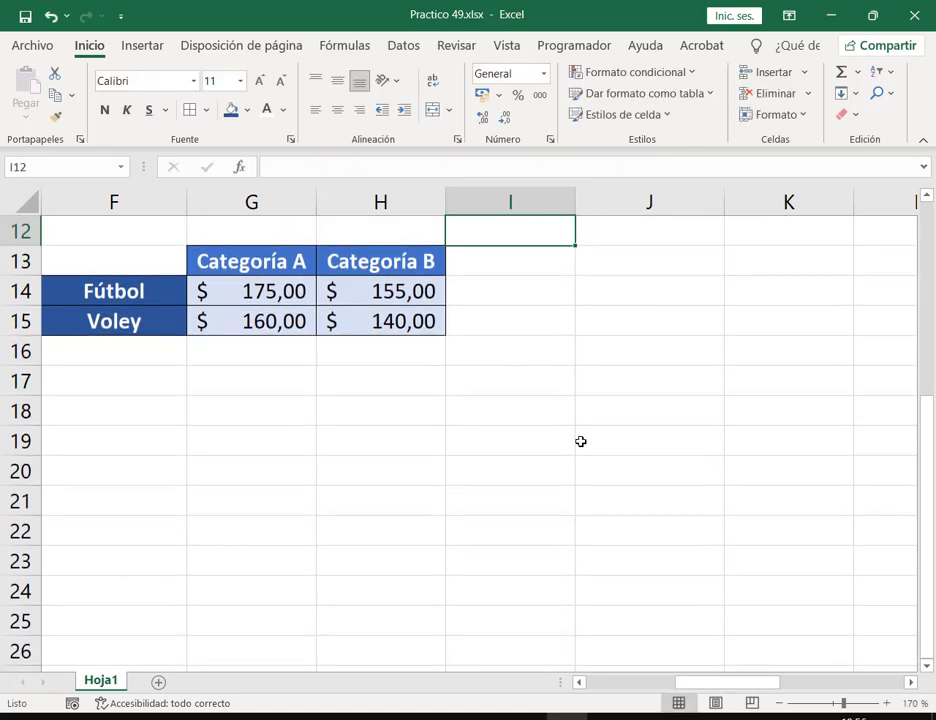
# Clear the copied formulas from I3:I11
pyautogui.scroll(4, 581, 441)
pyautogui.moveTo(545, 327); pyautogui.dragTo(541, 547)
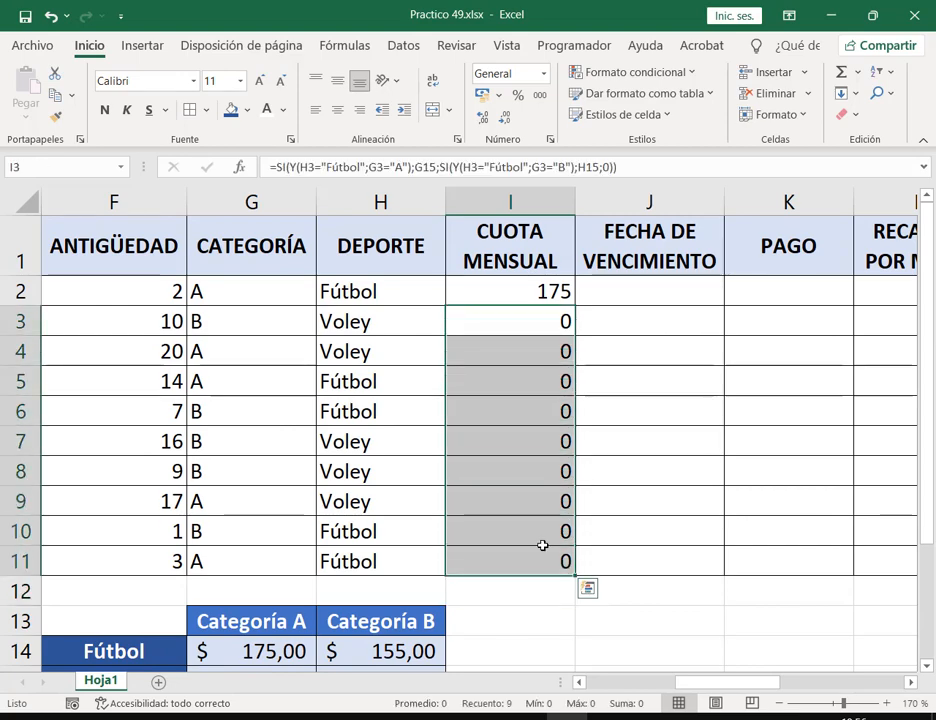
pyautogui.press('Delete')
# Make the two Fútbol fee references in I2's formula absolute, as $G$14 and $H$14
pyautogui.doubleClick(553, 287)
pyautogui.click(521, 322)
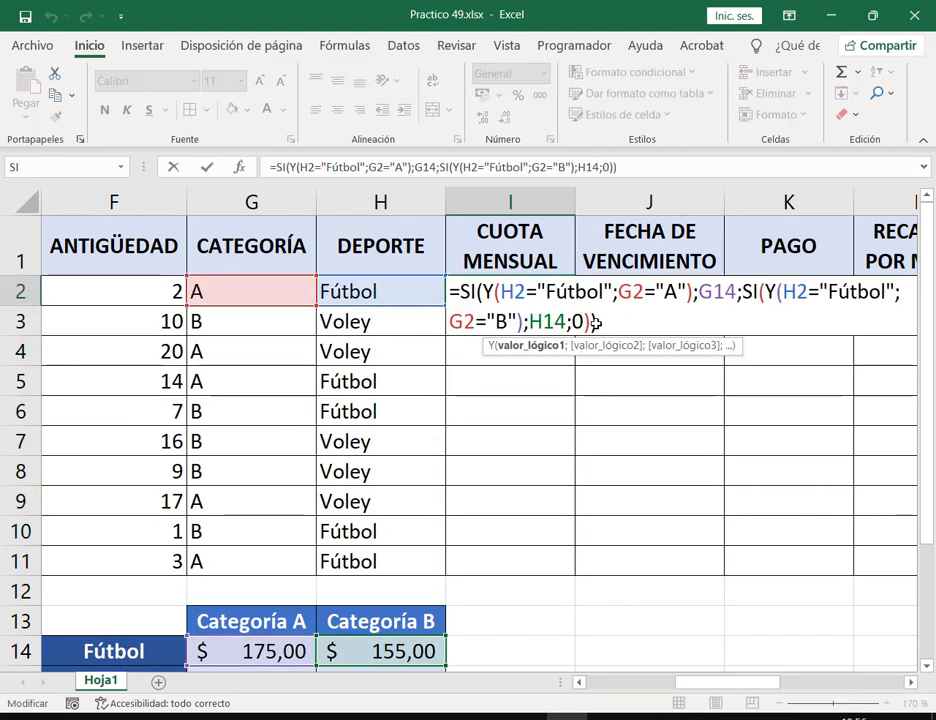
pyautogui.click(714, 291)
pyautogui.press('F4')
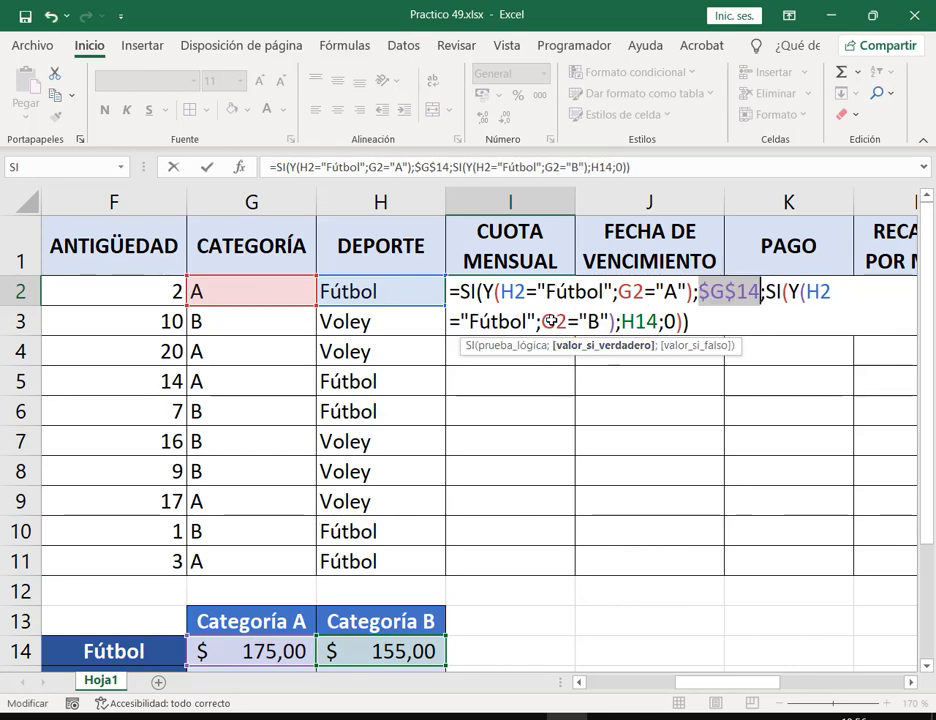
pyautogui.click(645, 322)
pyautogui.press('F4')
pyautogui.click(731, 324)
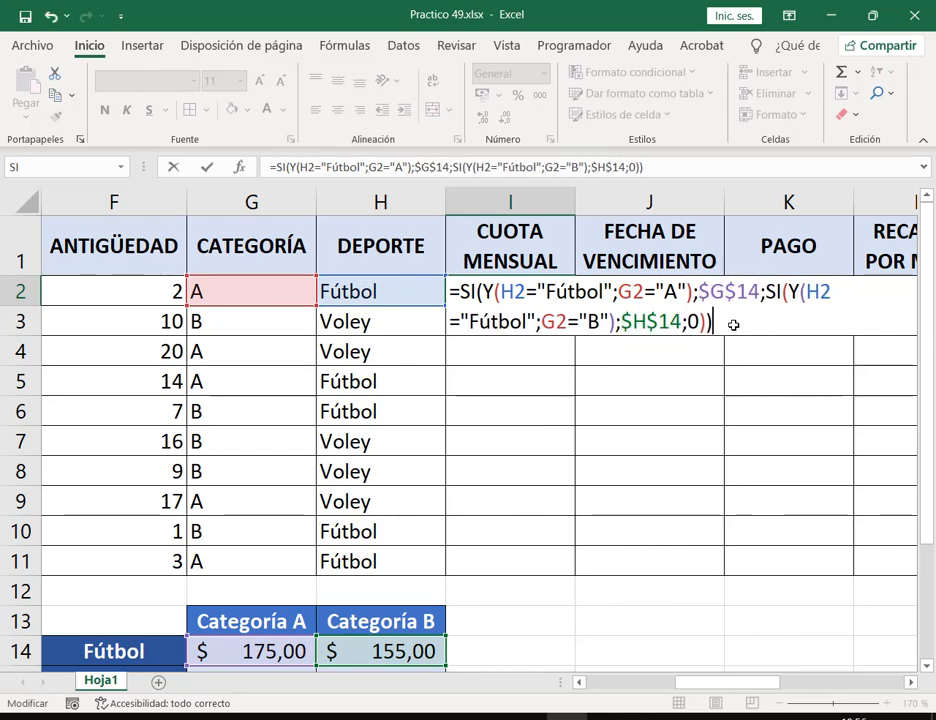
# Confirm the formula in I2 and fill it down through I11
pyautogui.press('Return')
pyautogui.click(547, 292)
pyautogui.moveTo(568, 306); pyautogui.dragTo(550, 566)
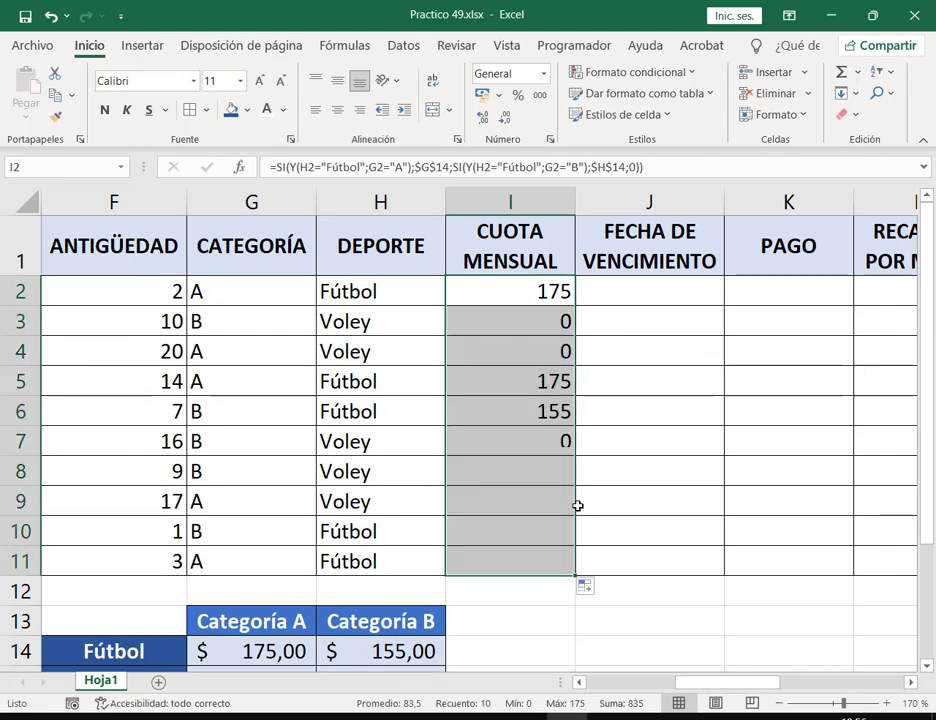
# Inspect the copied formulas in I11, I10, I6 and I5 to check their absolute fee references
pyautogui.doubleClick(512, 553)
pyautogui.scroll(-2, 608, 408)
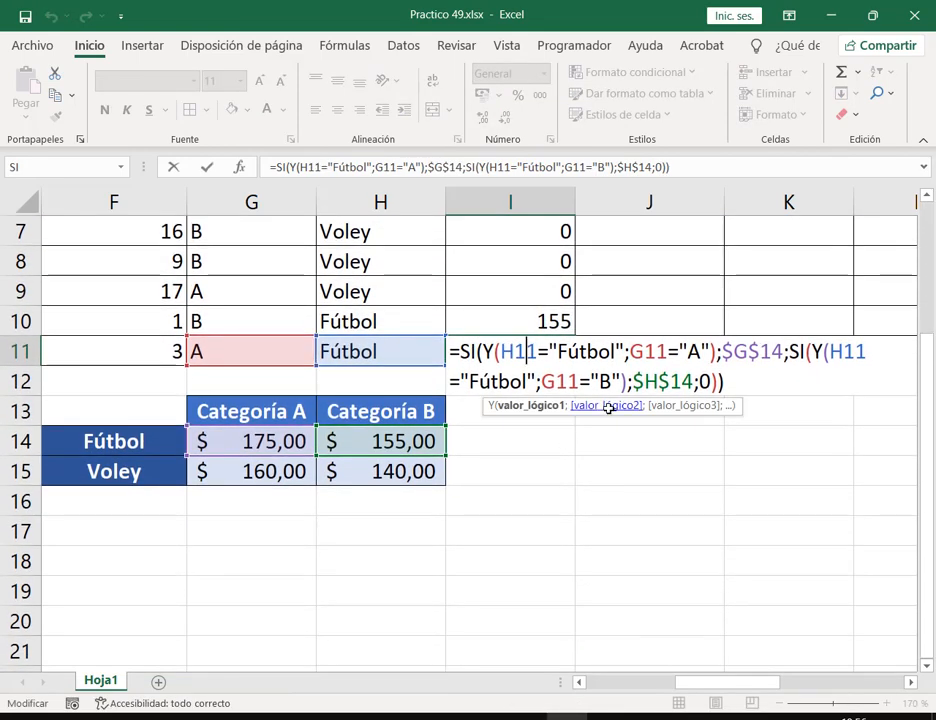
pyautogui.press('Return')
pyautogui.doubleClick(560, 324)
pyautogui.press('Return')
pyautogui.scroll(1, 567, 498)
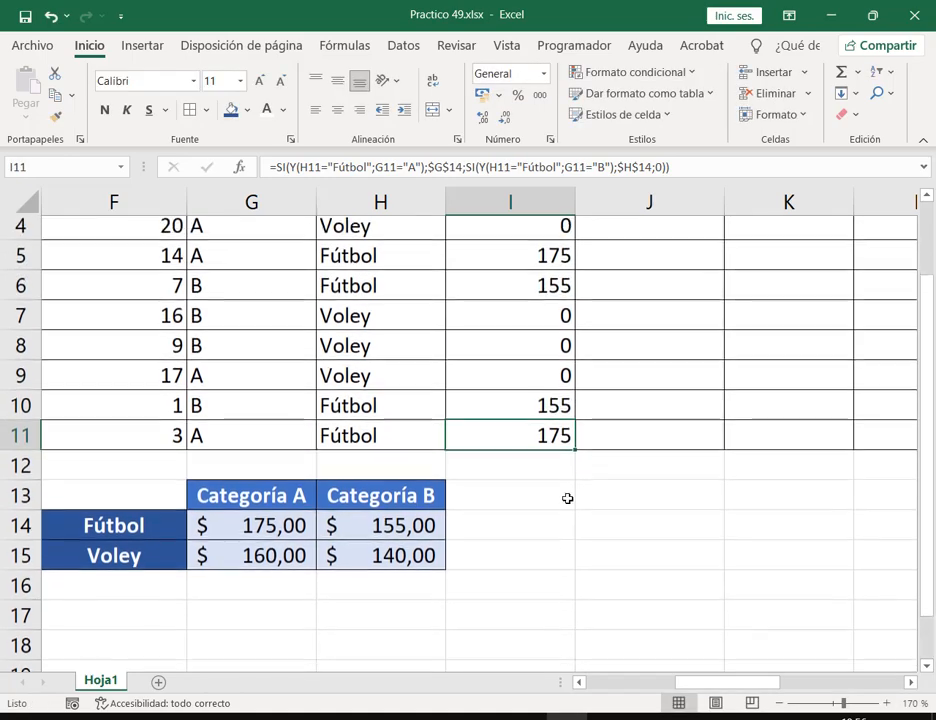
pyautogui.doubleClick(548, 294)
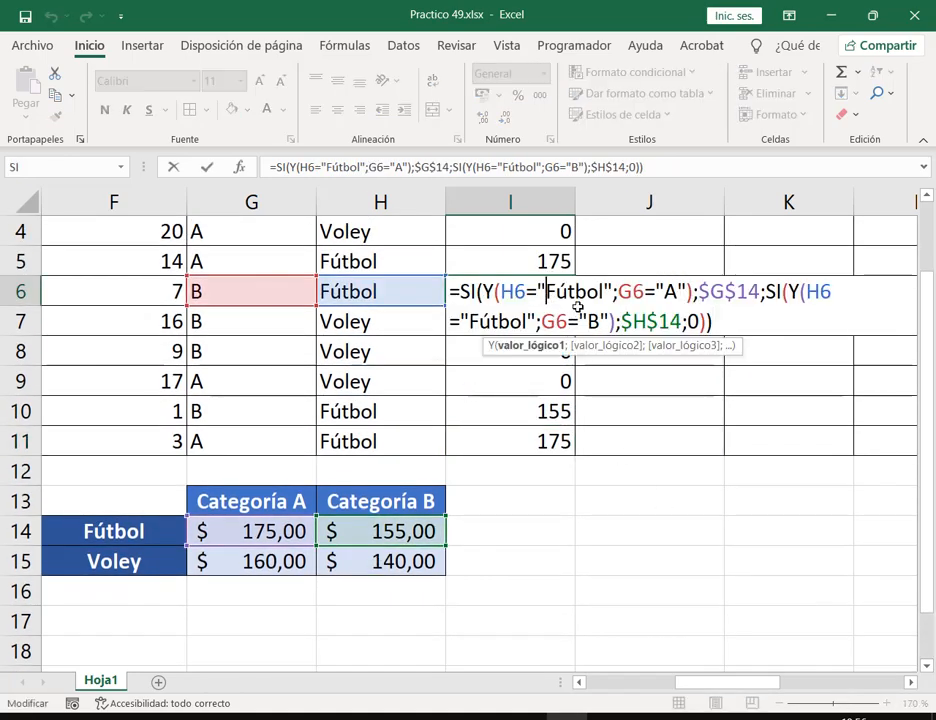
pyautogui.click(495, 263)
pyautogui.doubleClick(495, 265)
pyautogui.press('Return')
pyautogui.scroll(1, 480, 514)
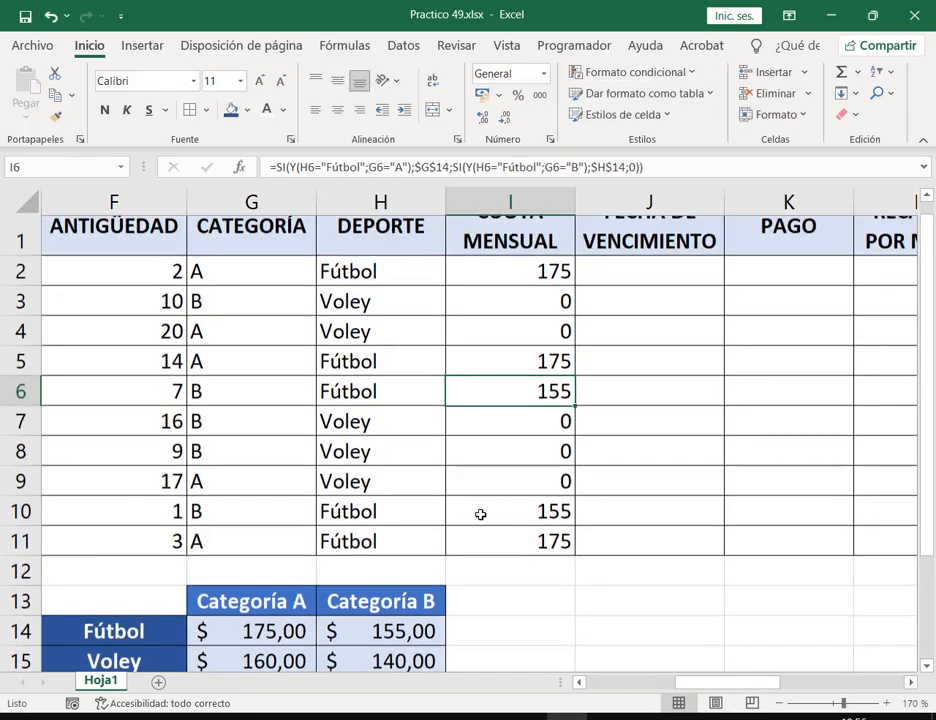
# Clear the copied formulas from I3:I11
pyautogui.moveTo(556, 324); pyautogui.dragTo(549, 568)
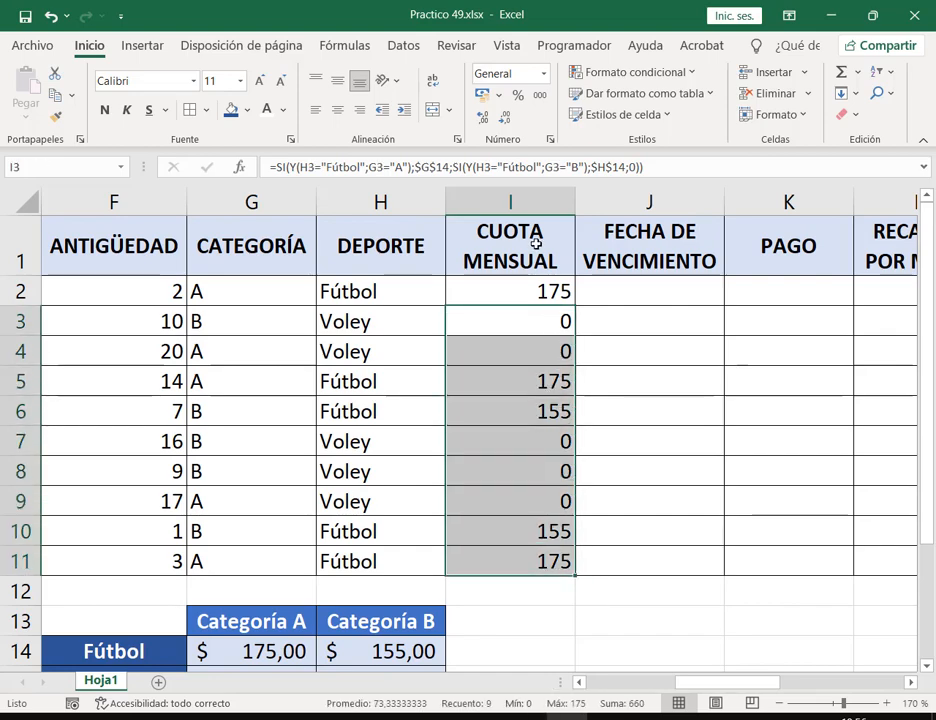
pyautogui.press('Delete')
# Reopen I2's formula and remove the final 0 and both closing parentheses, keeping the semicolon after $H$14
pyautogui.doubleClick(539, 294)
pyautogui.click(736, 318)
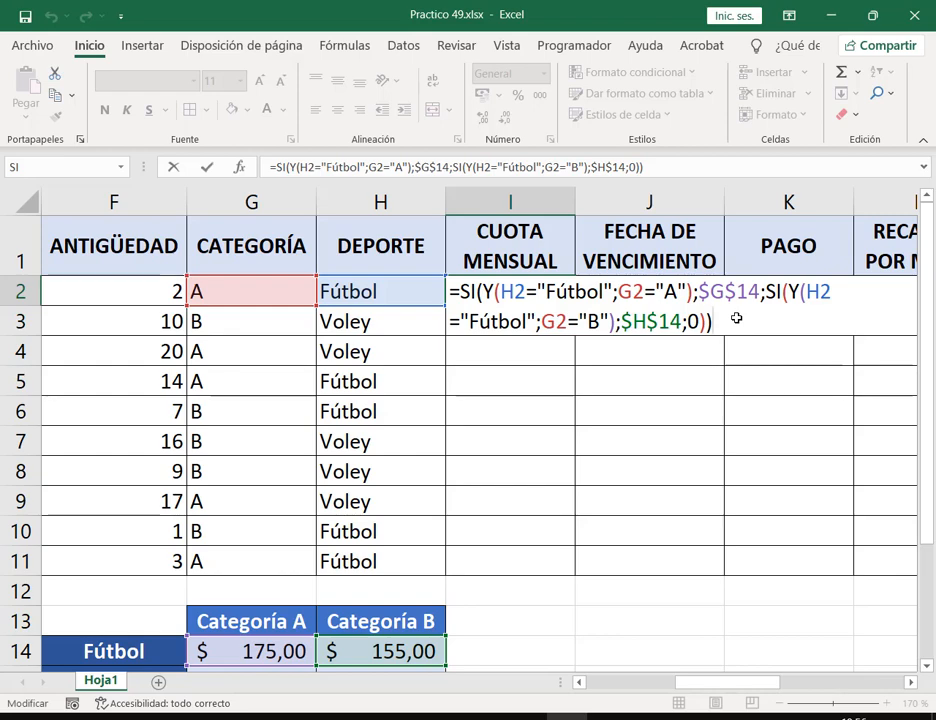
pyautogui.press('BackSpace')
pyautogui.press('BackSpace')
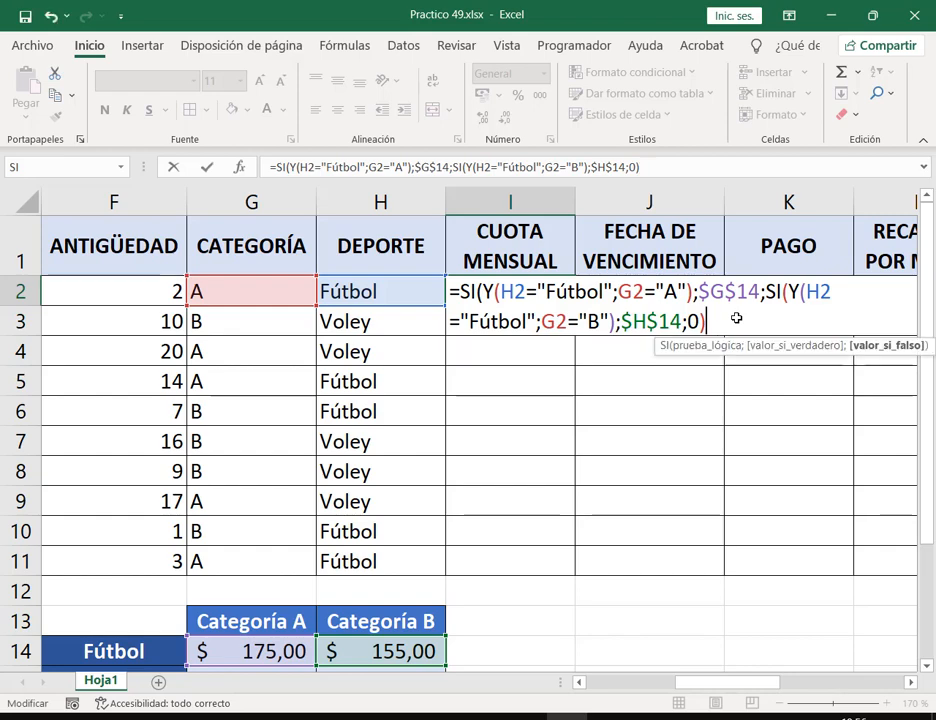
pyautogui.press('BackSpace')
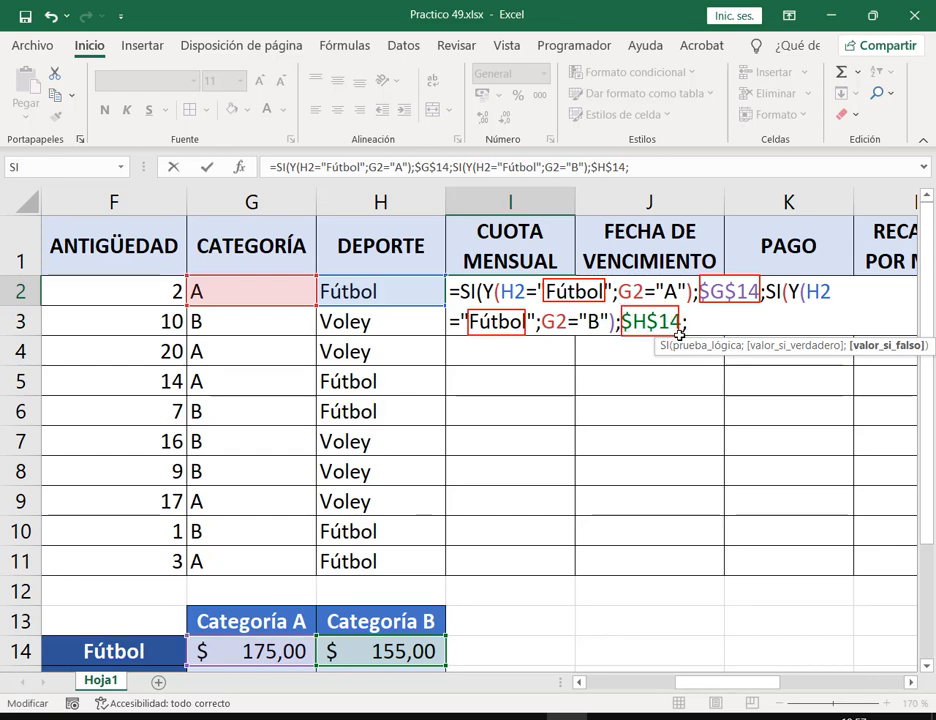
pyautogui.scroll(-1, 705, 310)
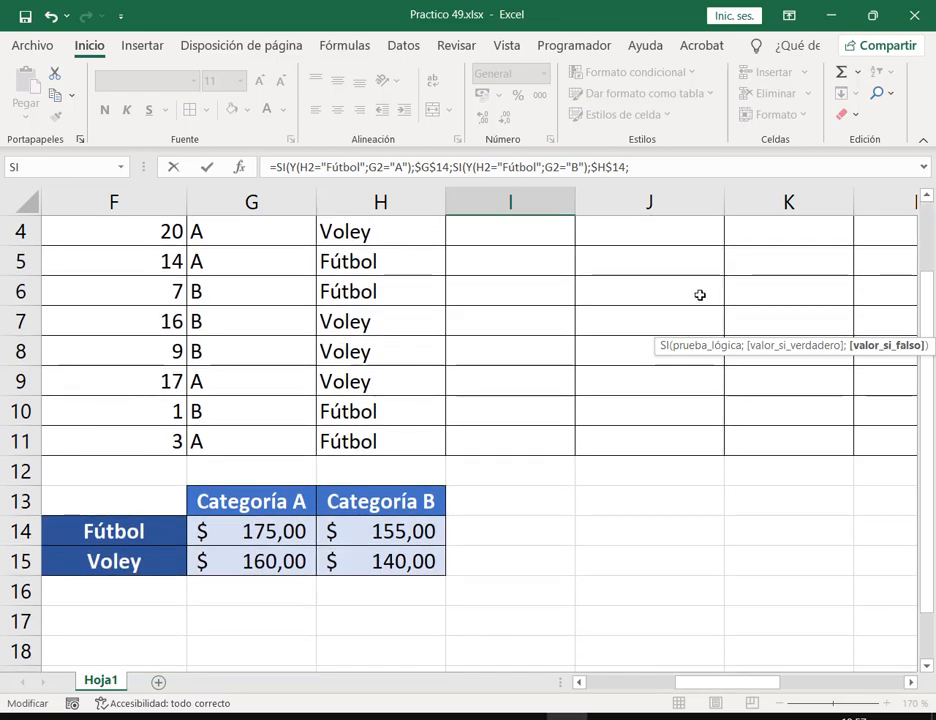
pyautogui.scroll(3, 925, 198)
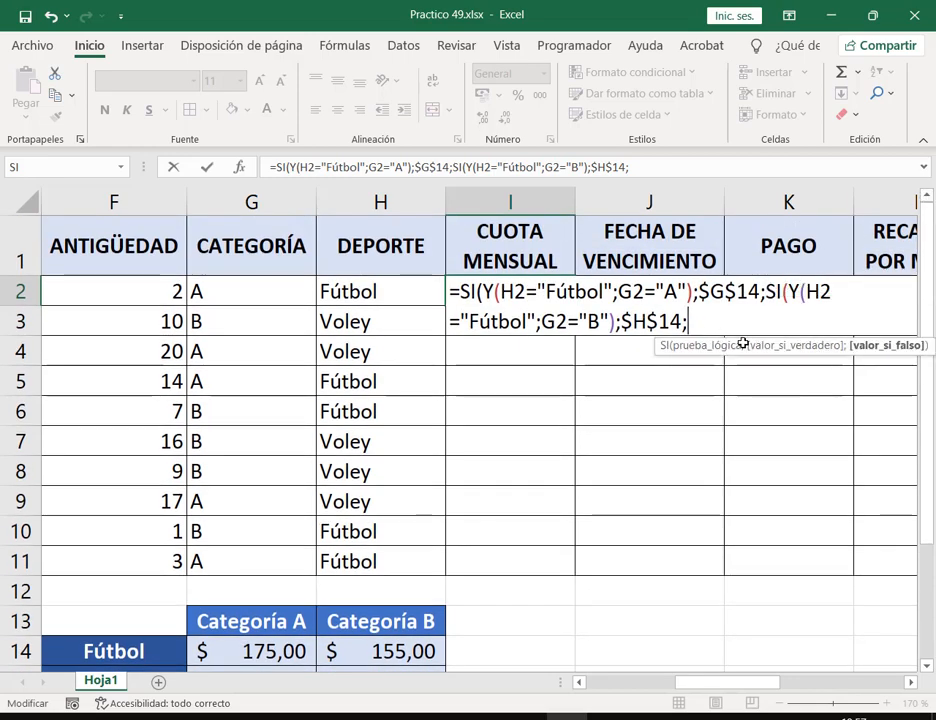
# Add a nested SI to I2's formula with the condition Y(H2="Voley";G2="A")
pyautogui.write('si')
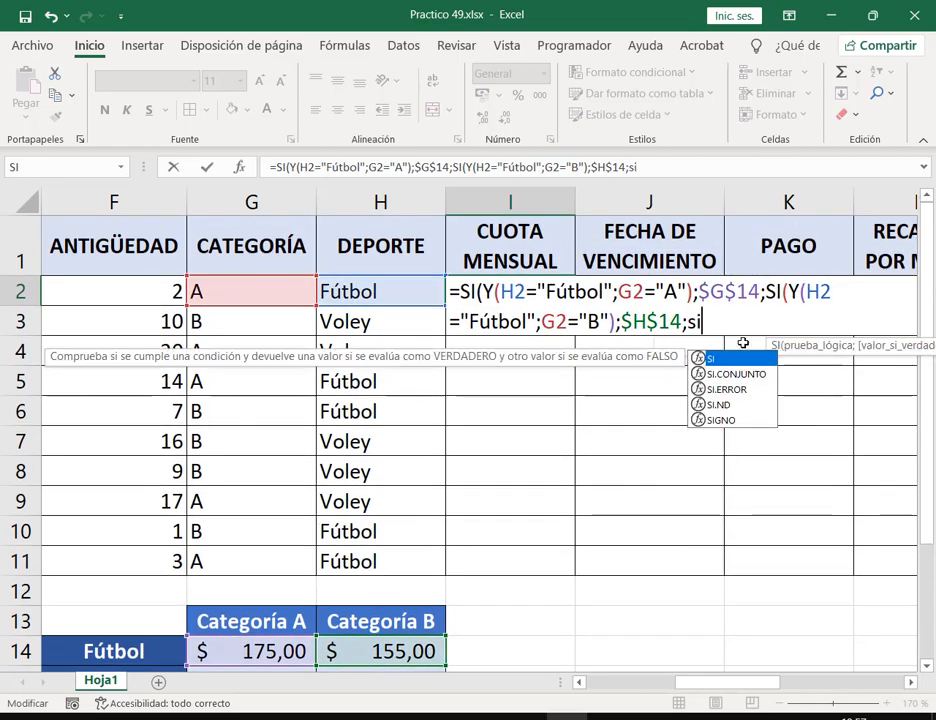
pyautogui.press('BackSpace')
pyautogui.write('8')
pyautogui.press('BackSpace')
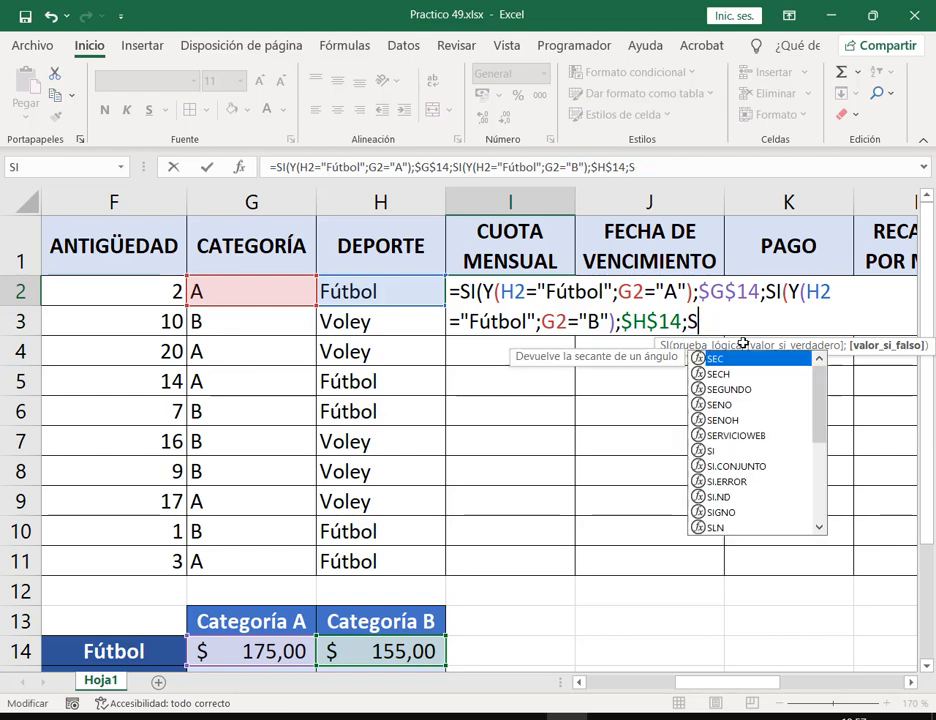
pyautogui.write('I(Y(')
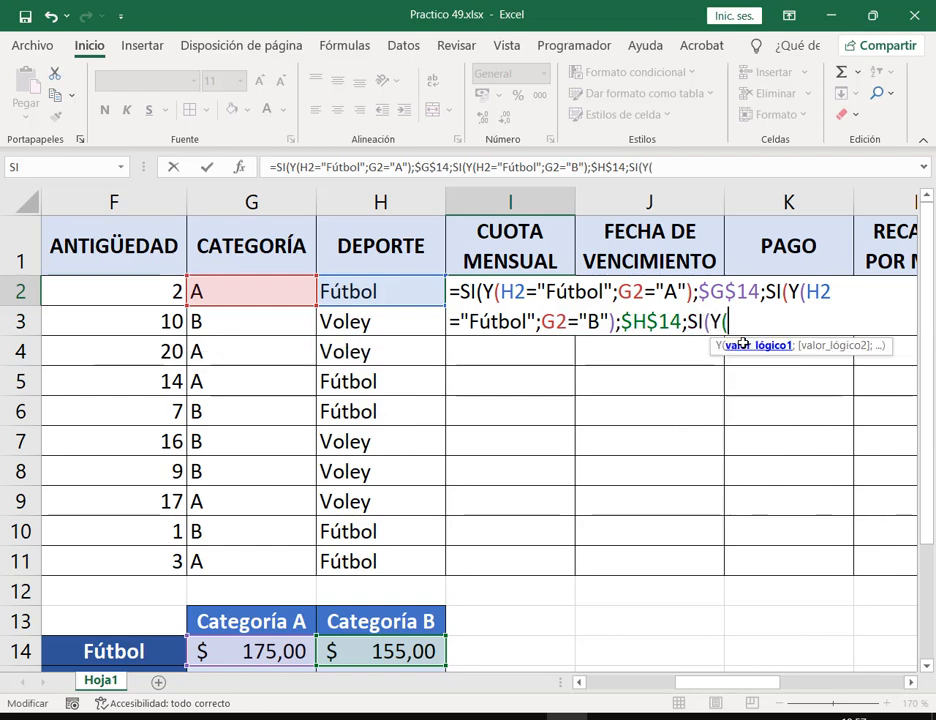
pyautogui.click(411, 290)
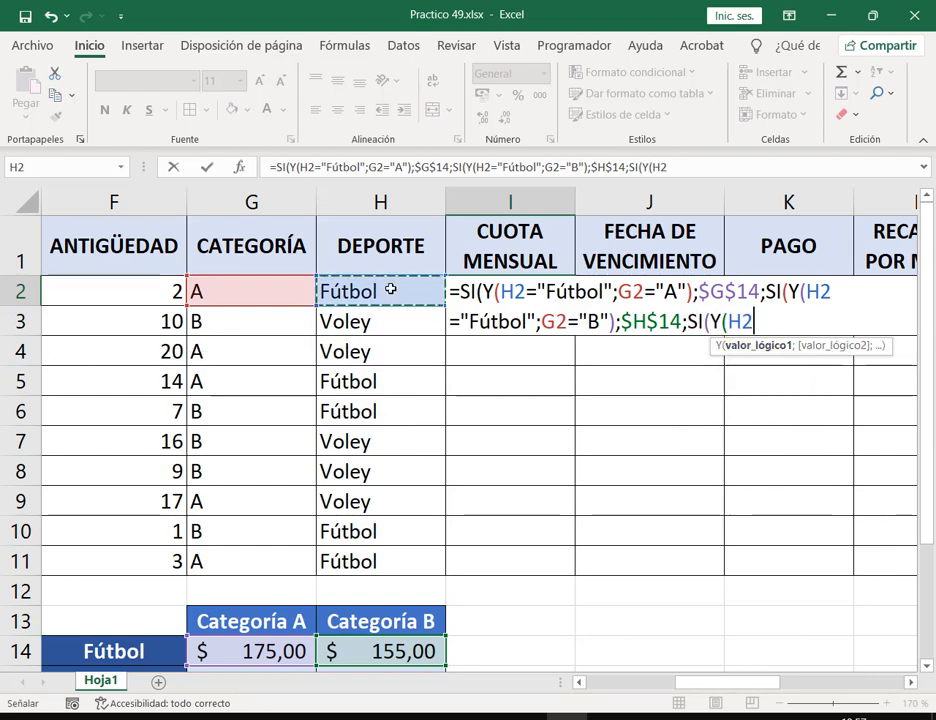
pyautogui.write('="V')
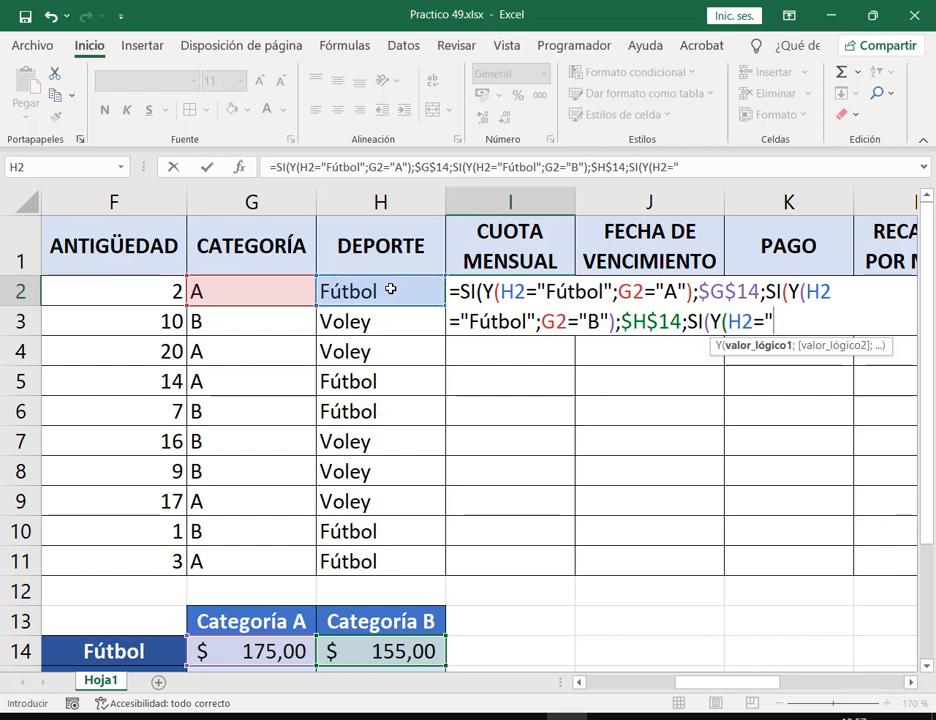
pyautogui.write('oley"')
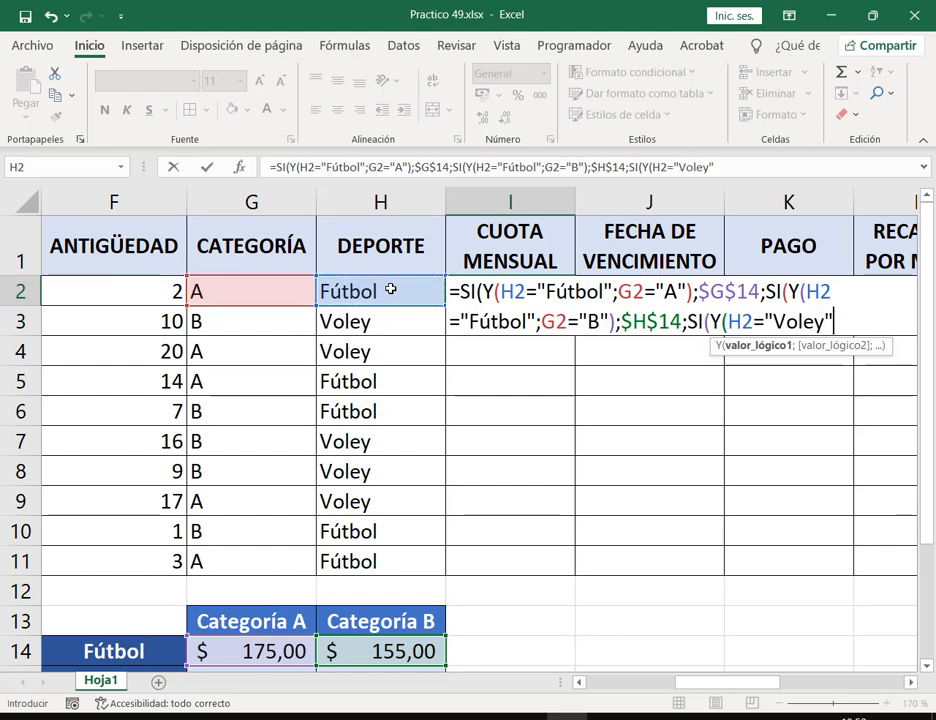
pyautogui.write(';')
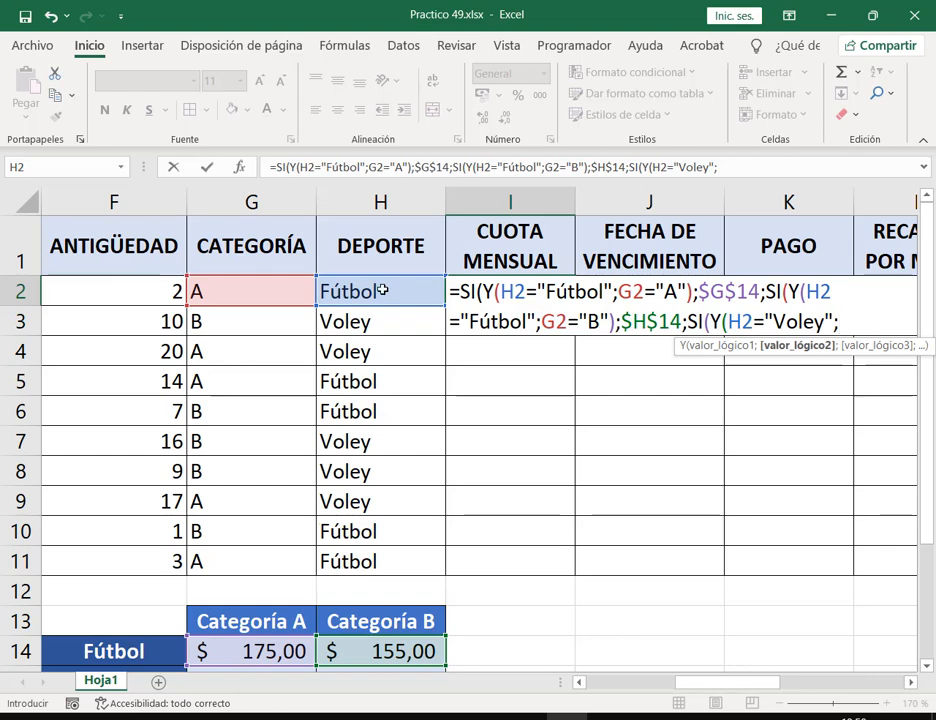
pyautogui.click(295, 290)
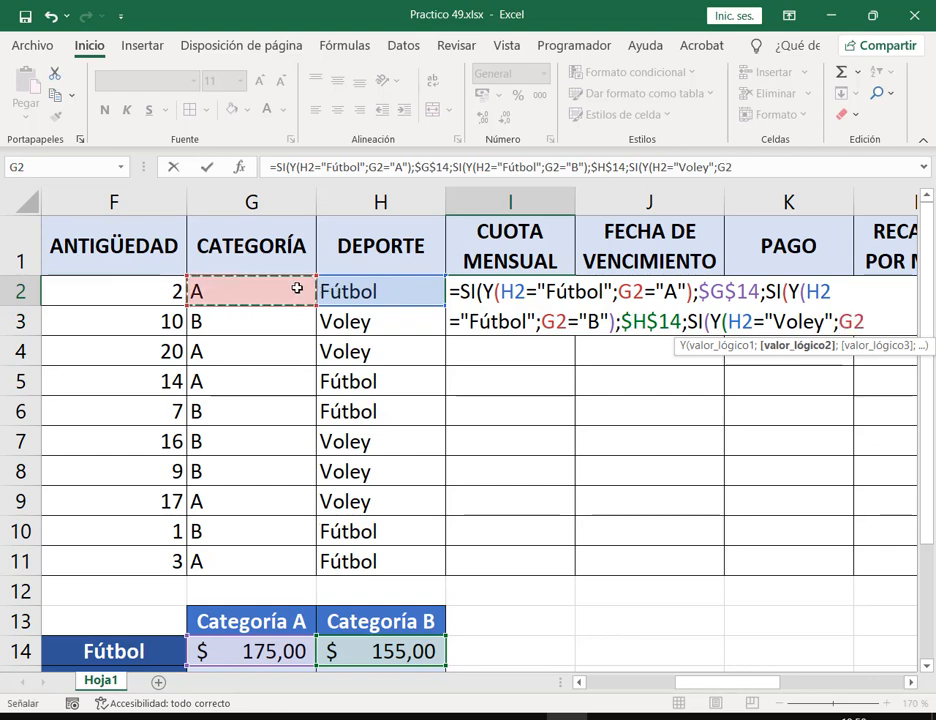
pyautogui.write('="A"')
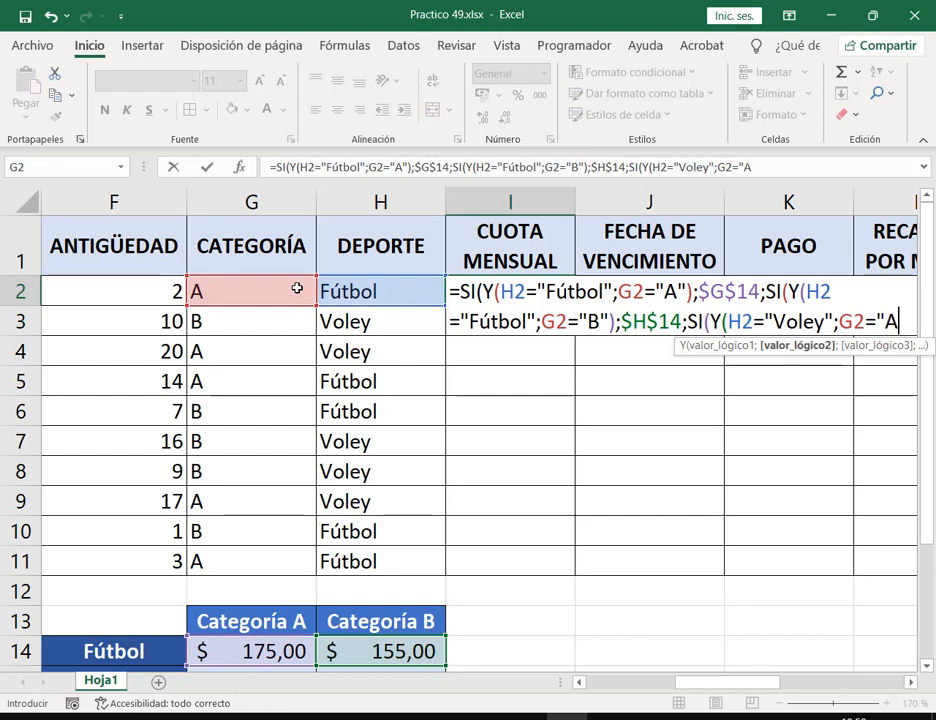
pyautogui.write(')')
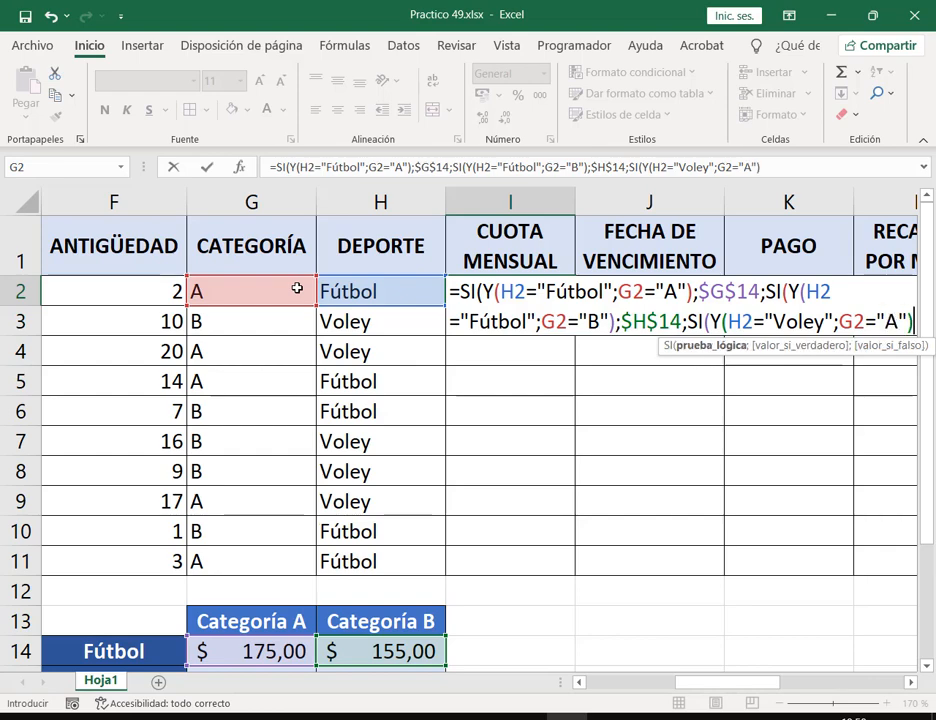
# Set the Voley category A result in I2's formula to the absolute reference $G$15
pyautogui.write(';')
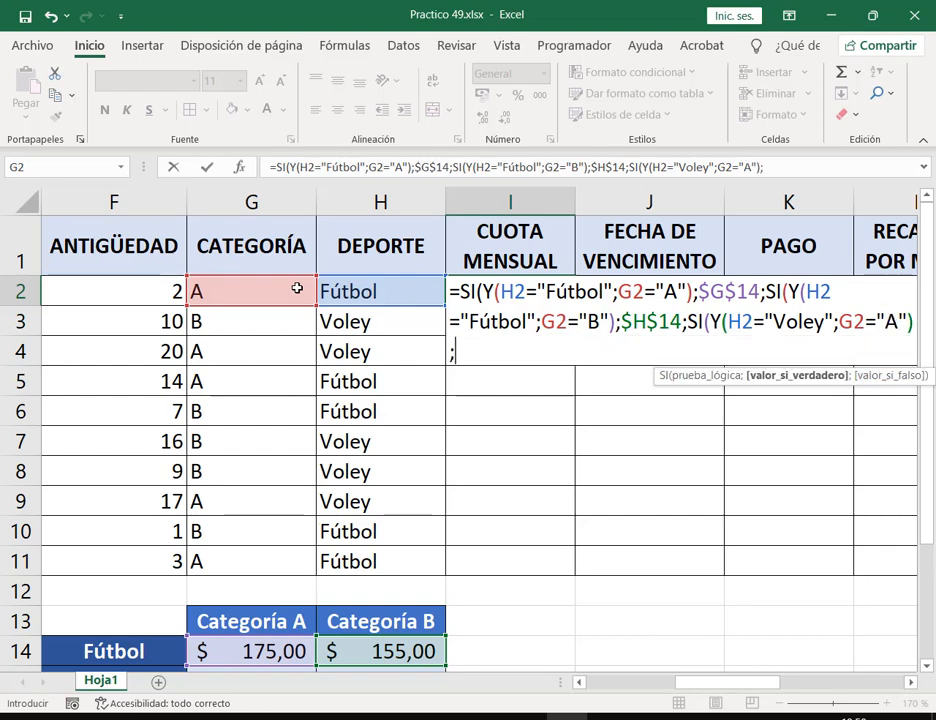
pyautogui.scroll(-1, 192, 589)
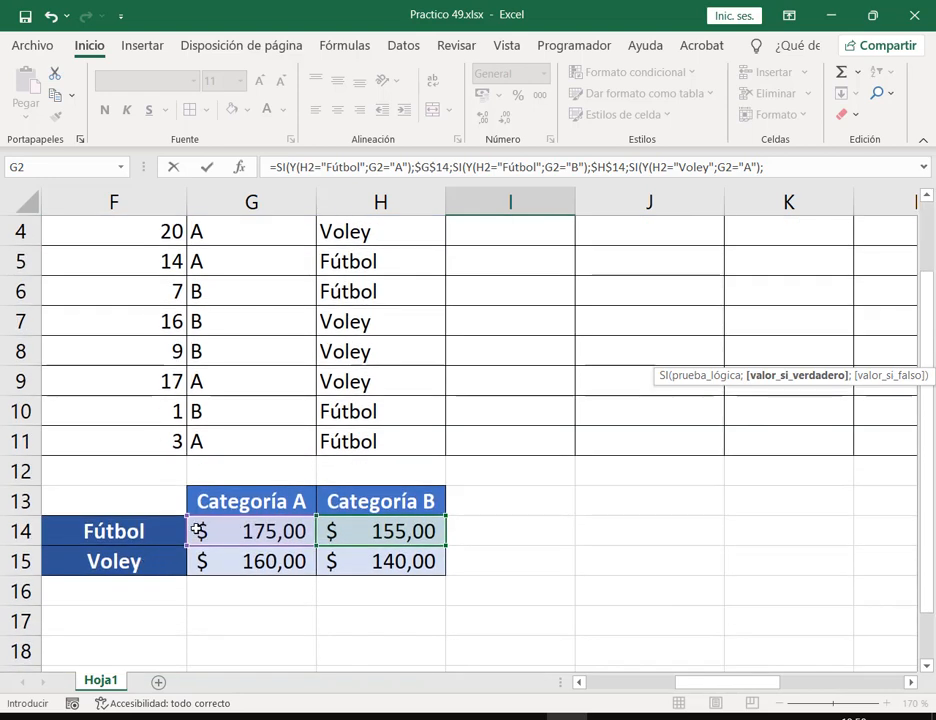
pyautogui.click(266, 563)
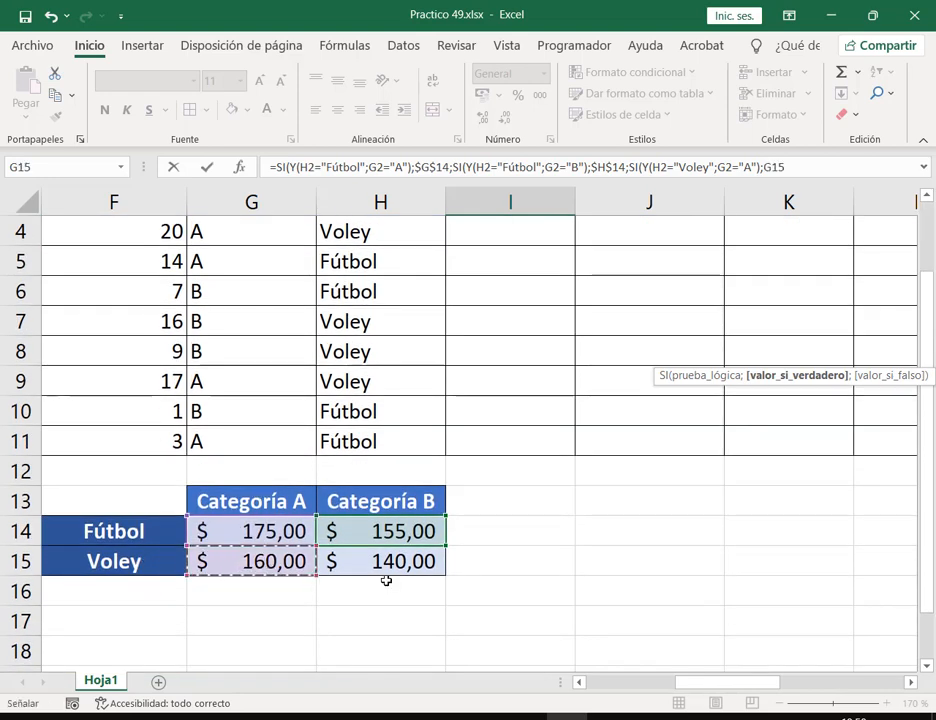
pyautogui.scroll(1, 510, 495)
pyautogui.press('F4')
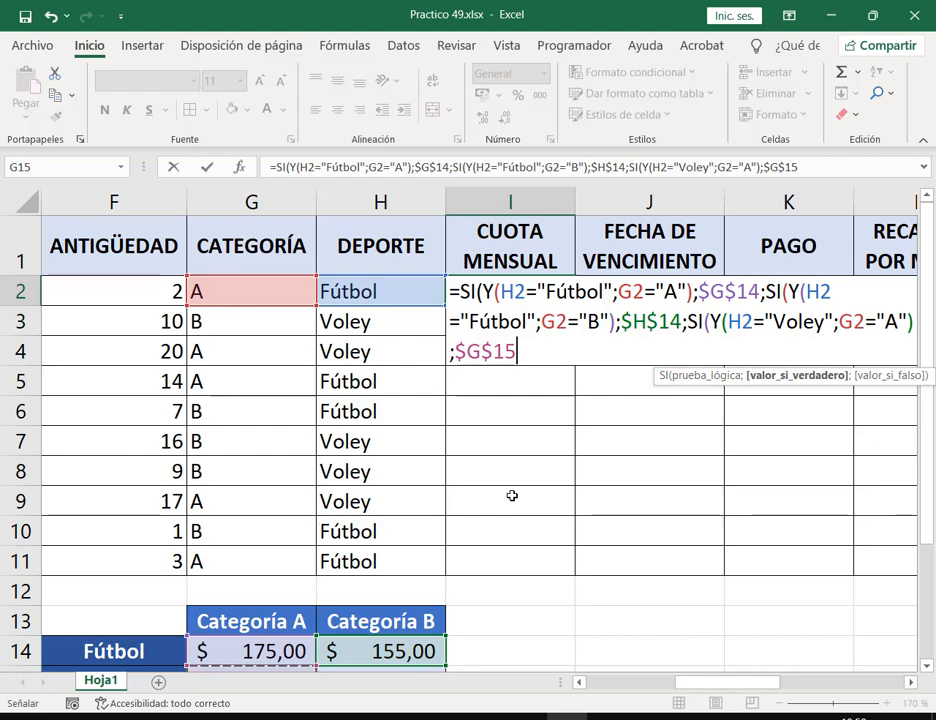
# Add a fourth nested SI to I2's formula with the condition Y(H2="Voley";G2="B")
pyautogui.write(';')
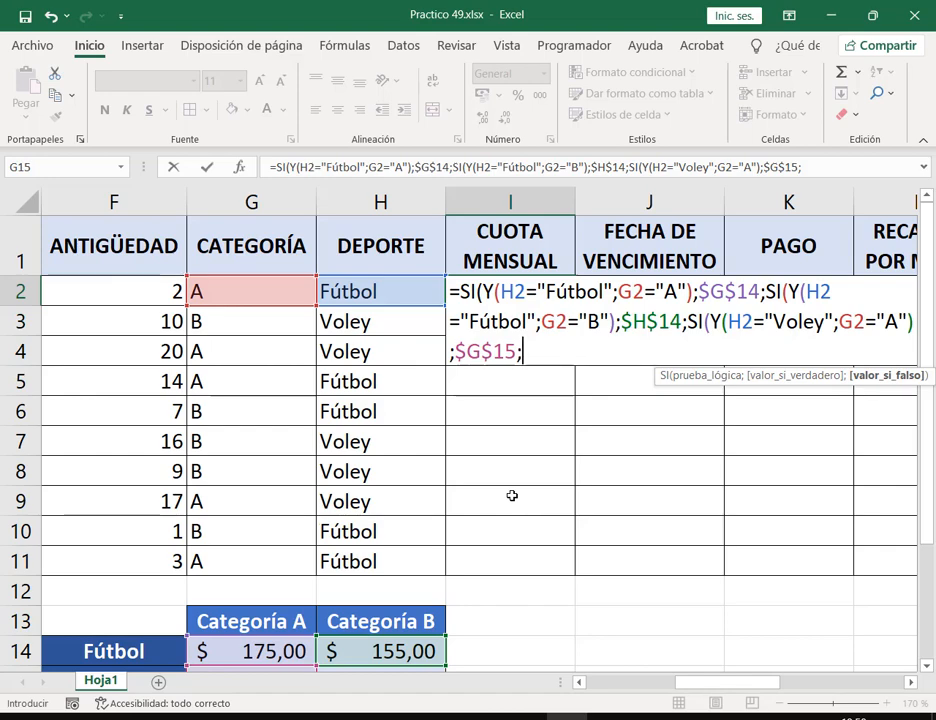
pyautogui.write('SI(Y')
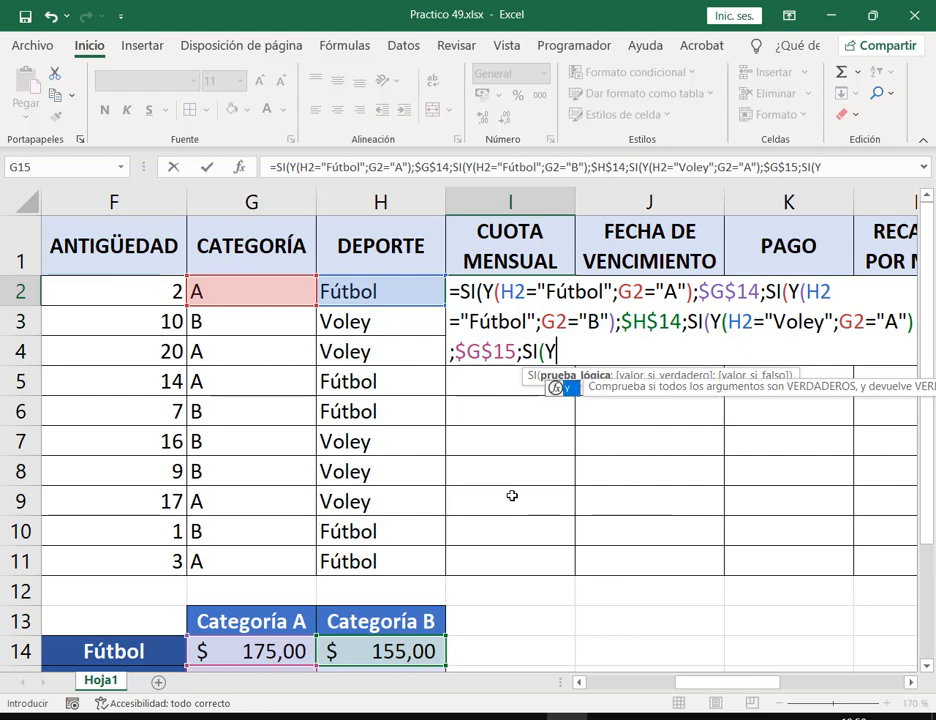
pyautogui.write('(')
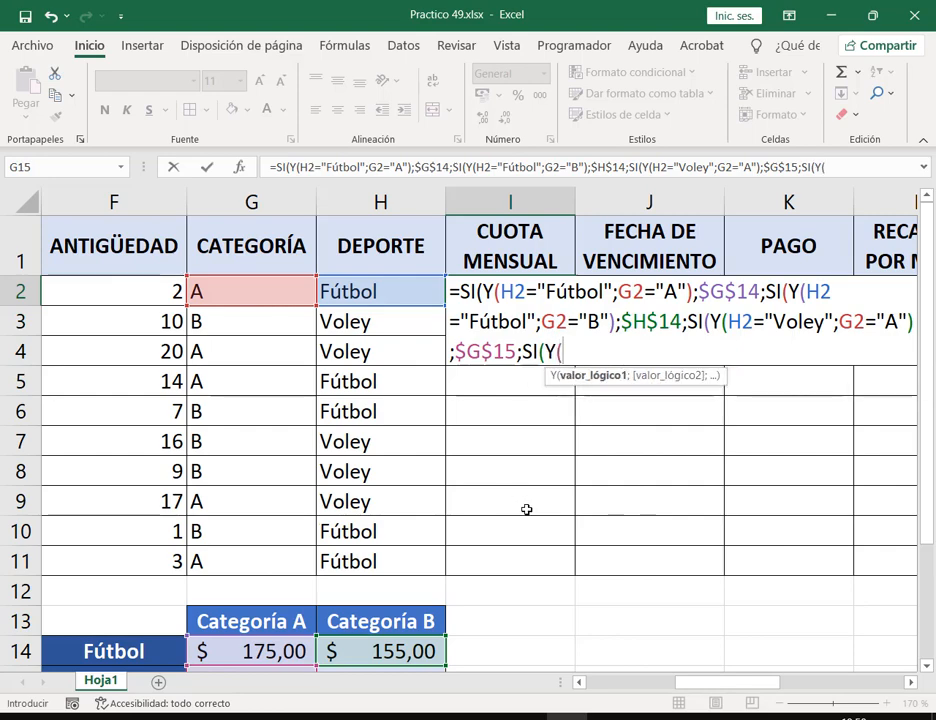
pyautogui.click(362, 287)
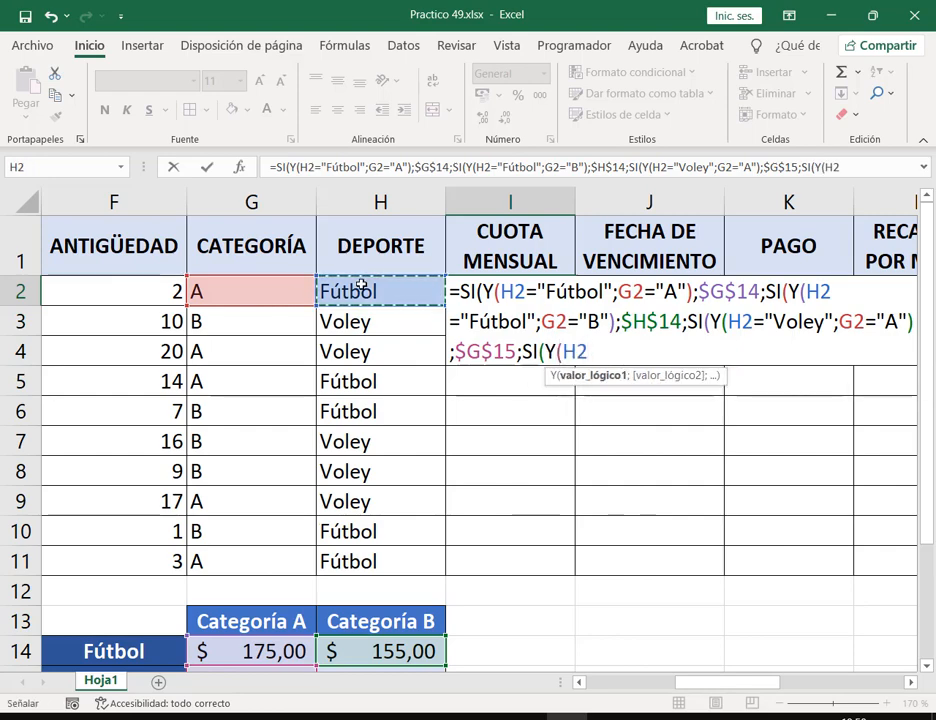
pyautogui.write('="Voley')
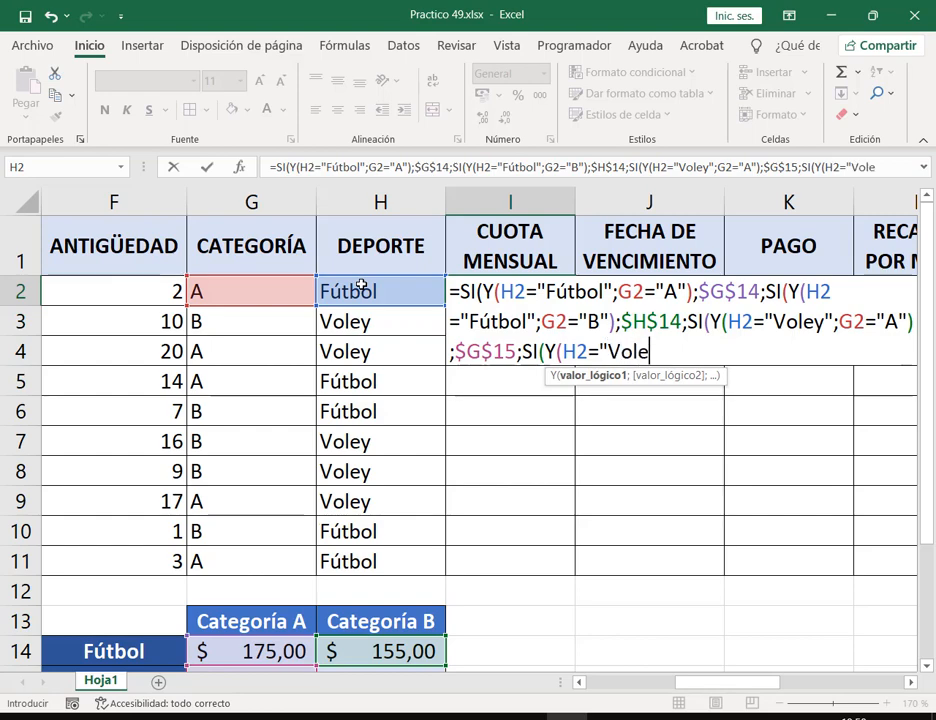
pyautogui.write('";')
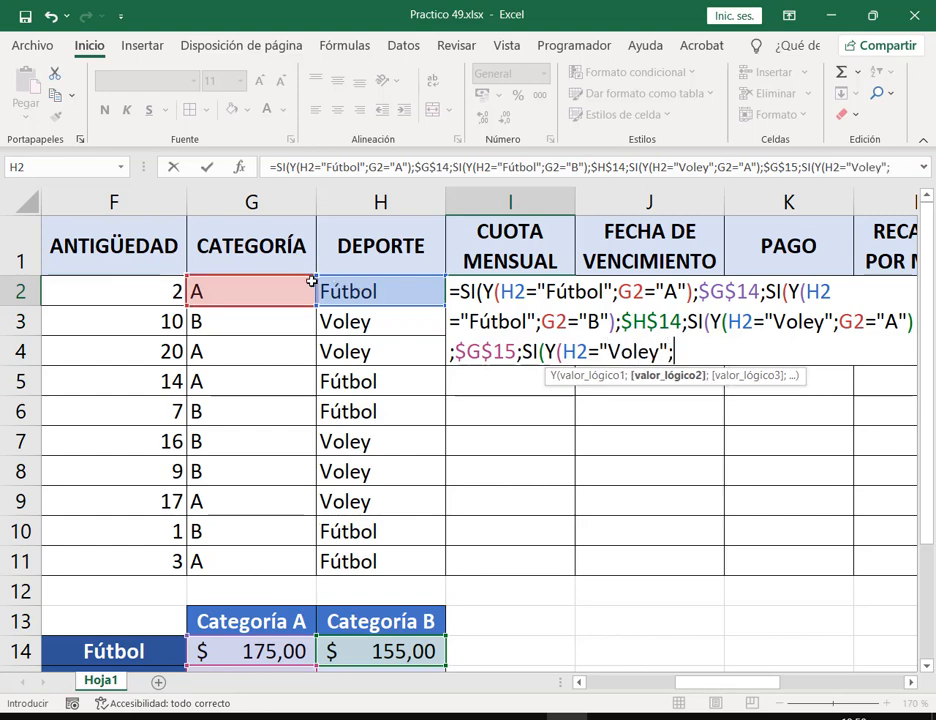
pyautogui.click(311, 283)
pyautogui.write('="B")')
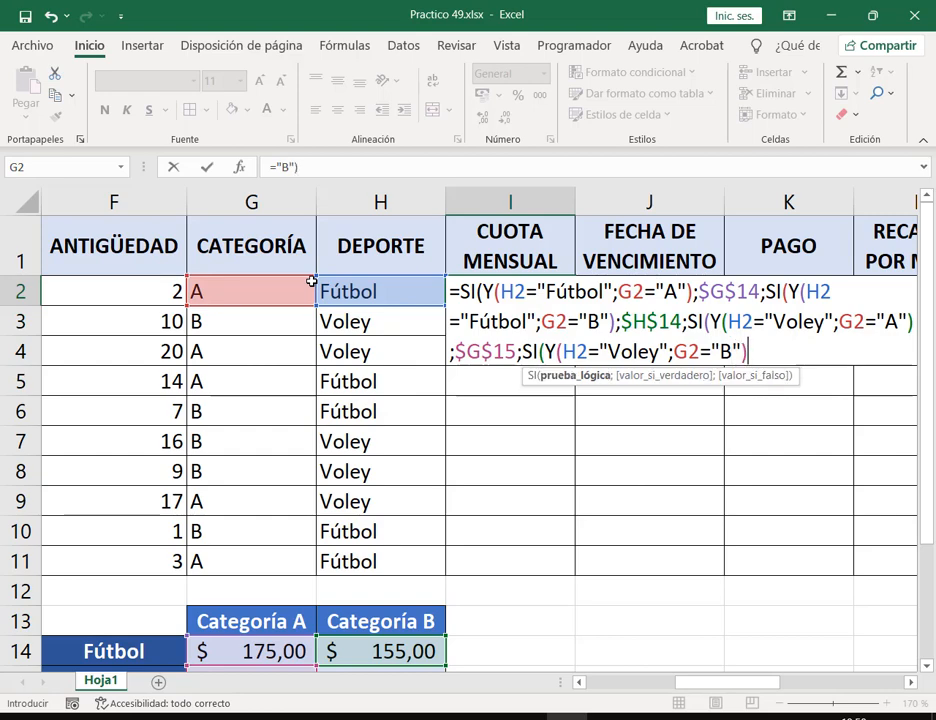
# Set the Voley category B result in I2's formula to the absolute reference $H$15
pyautogui.write(';')
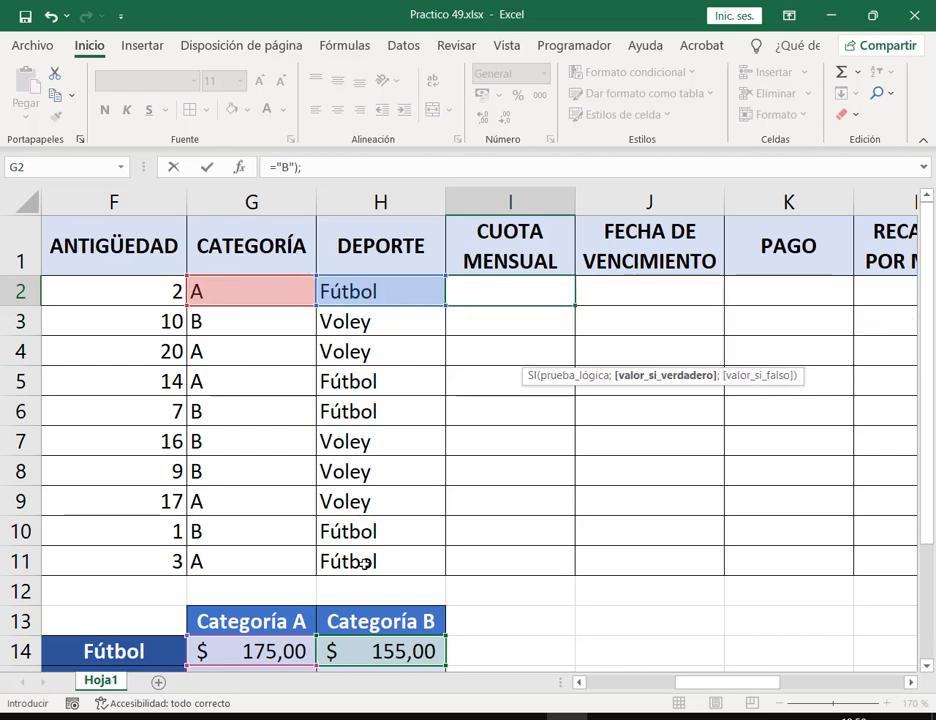
pyautogui.scroll(-1, 370, 565)
pyautogui.click(372, 566)
pyautogui.scroll(1, 514, 560)
pyautogui.press('F4')
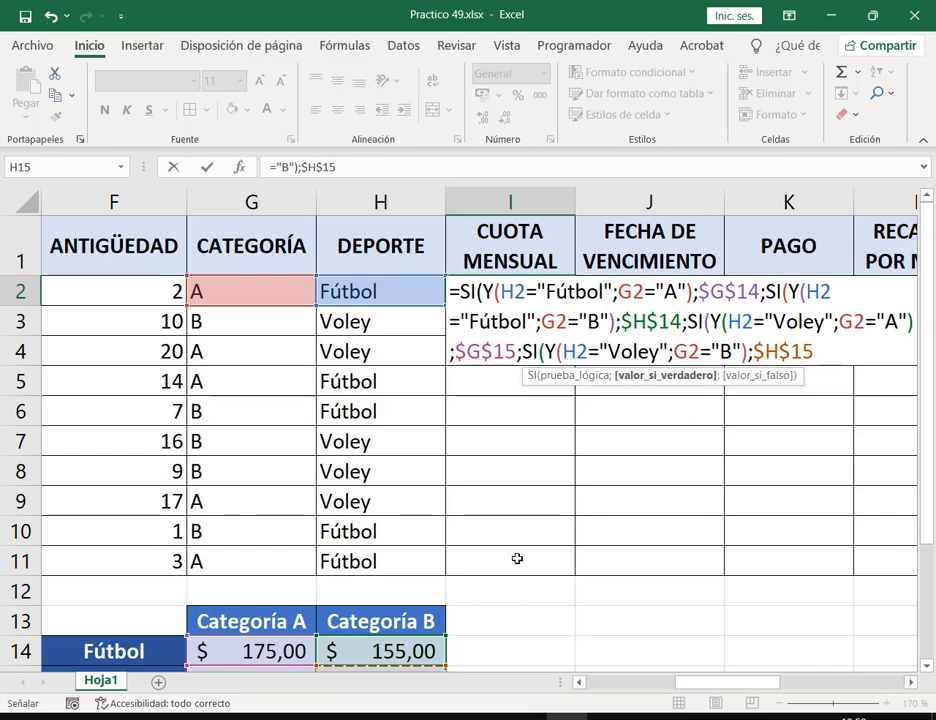
# Finish I2's formula with 0 as the final false value and four closing parentheses, and enter it
pyautogui.write(';0')
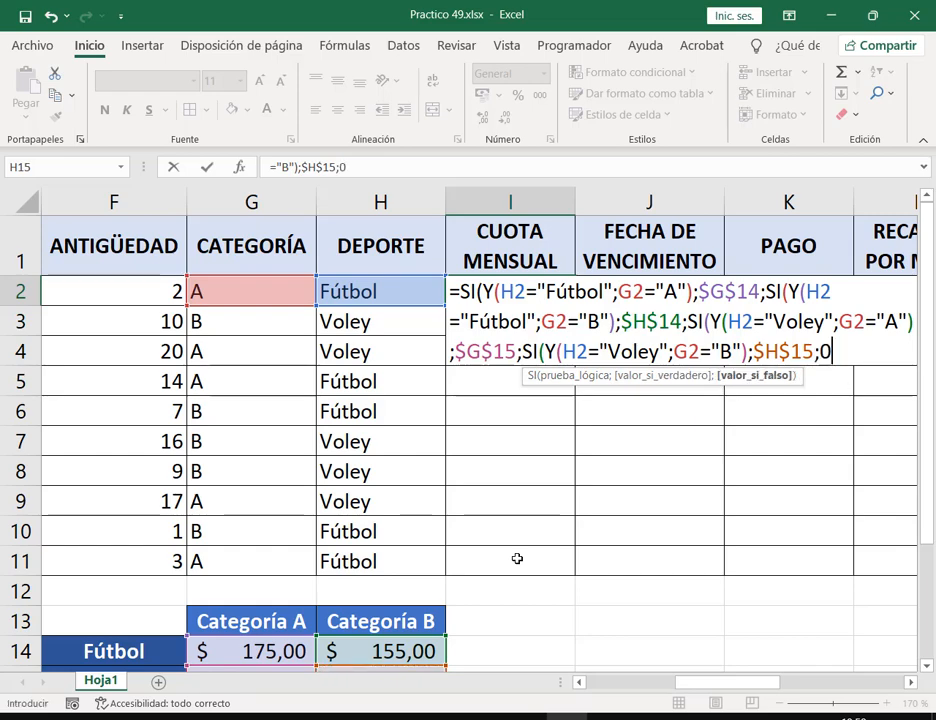
pyautogui.write('))))')
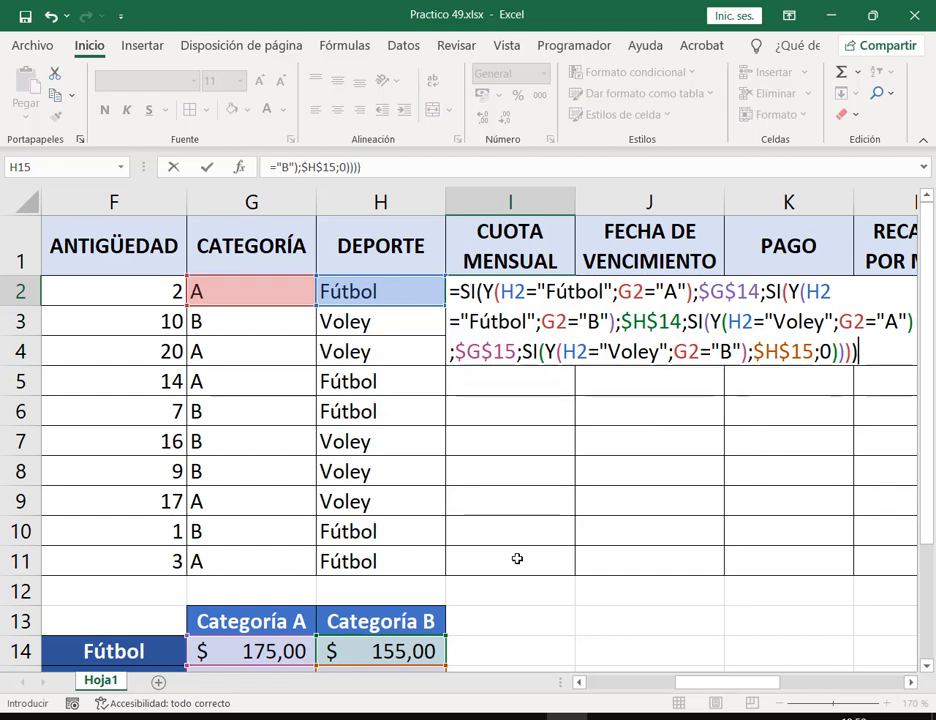
pyautogui.press('Return')
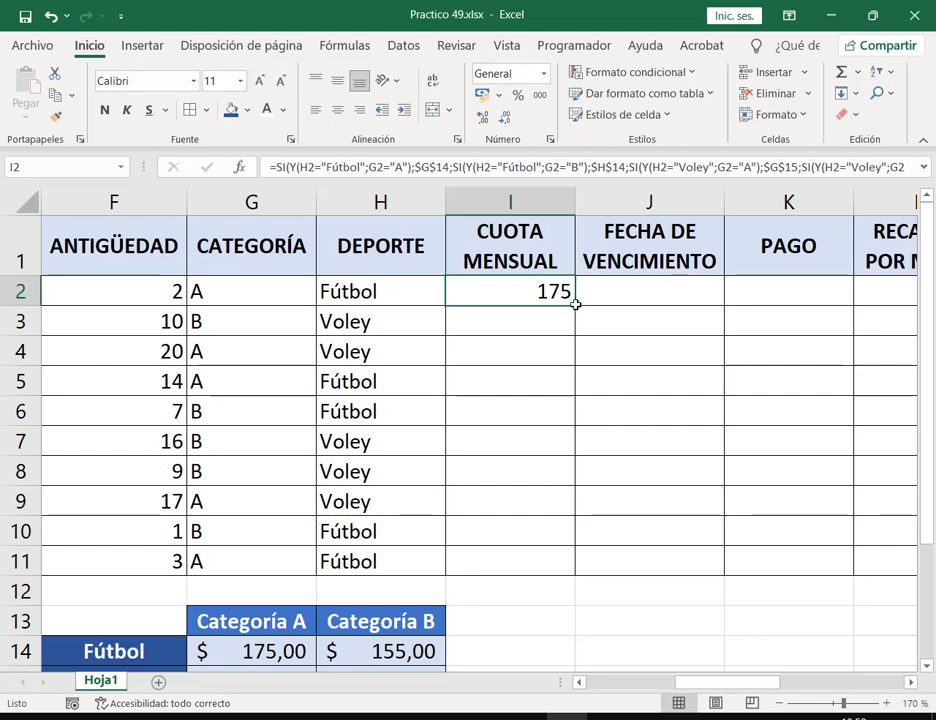
# Fill the monthly fee formula from I2 down through I11
pyautogui.moveTo(572, 303); pyautogui.dragTo(554, 552)
pyautogui.click(552, 450)
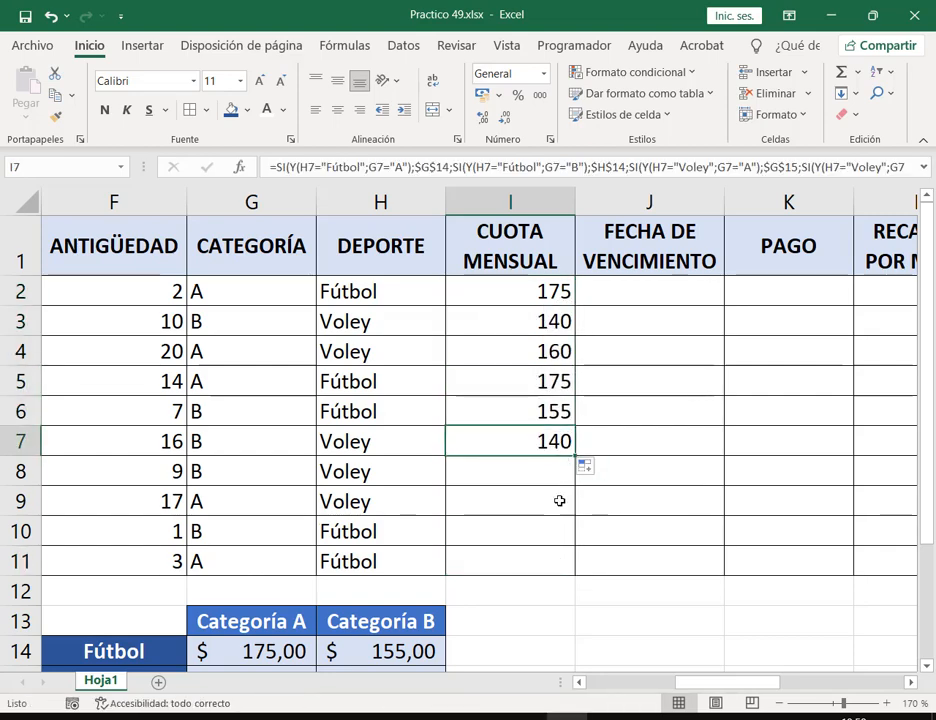
pyautogui.moveTo(575, 457); pyautogui.dragTo(579, 565)
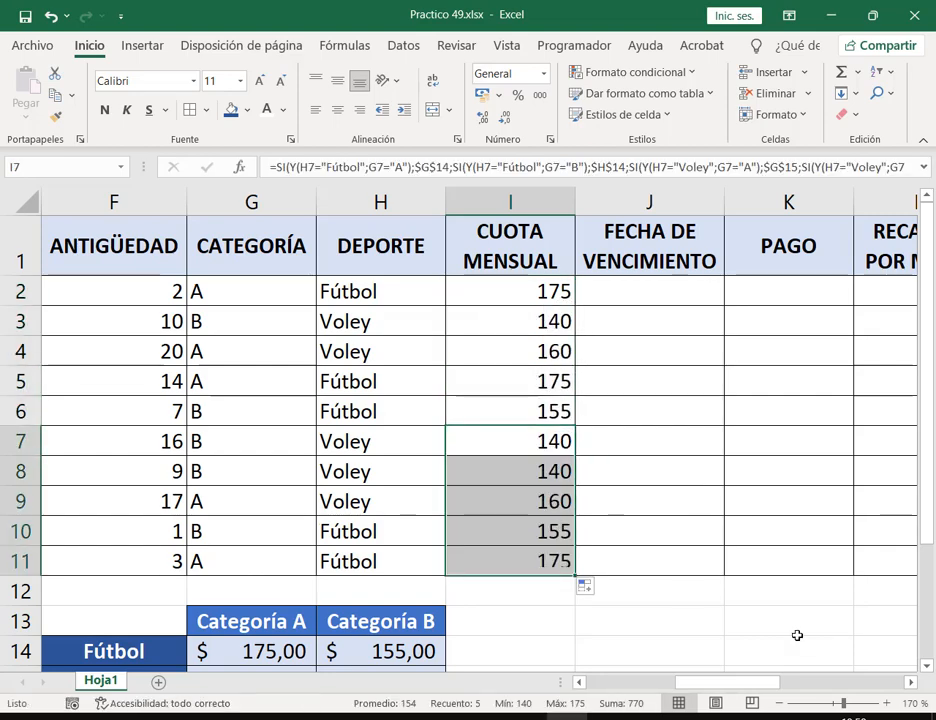
# Reopen I2's formula and examine its nested conditions, semicolon separators and the final false value with its closing parentheses
pyautogui.doubleClick(515, 291)
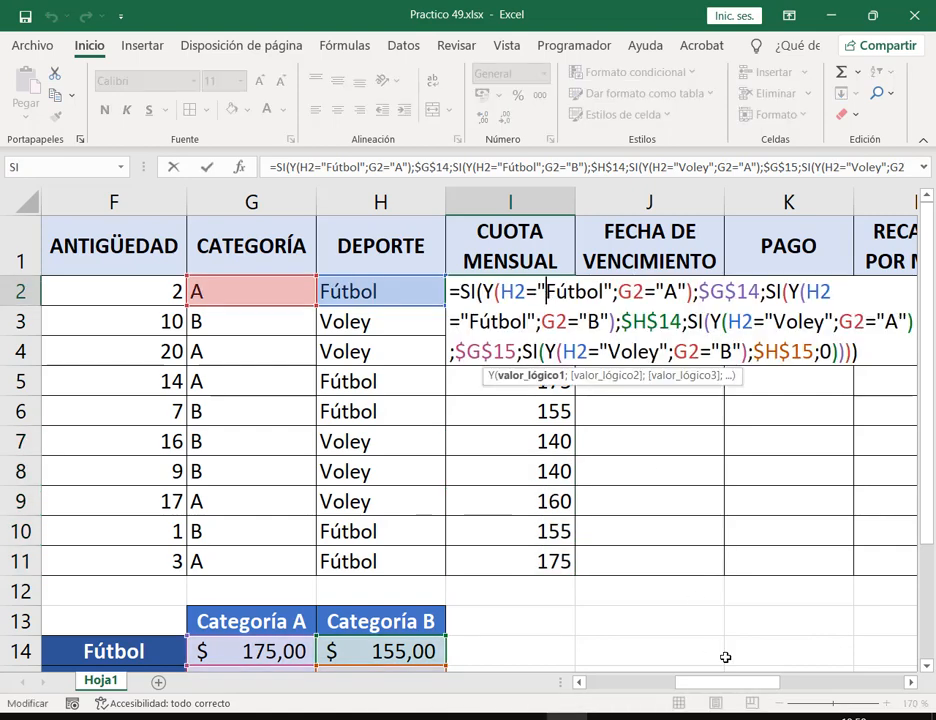
pyautogui.click(910, 682)
pyautogui.click(910, 682)
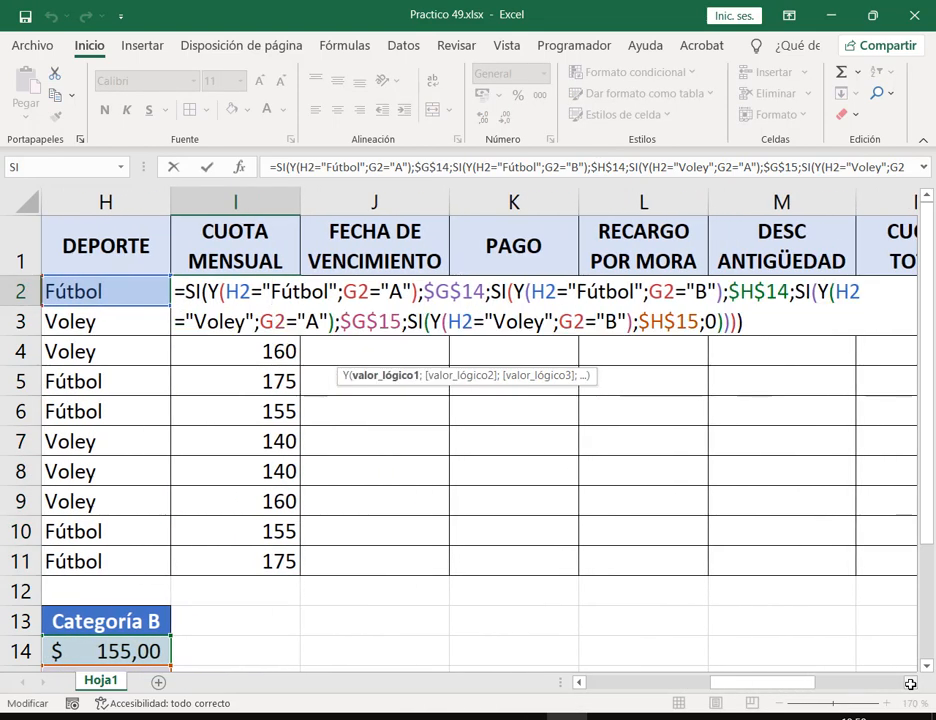
pyautogui.click(910, 682)
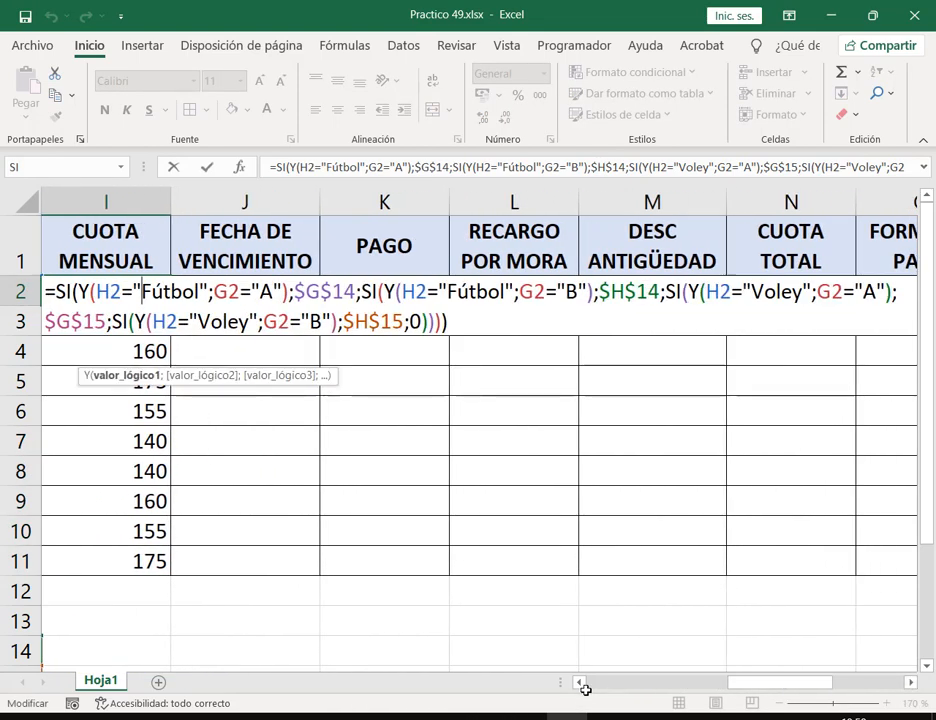
pyautogui.click(580, 682)
pyautogui.click(802, 320)
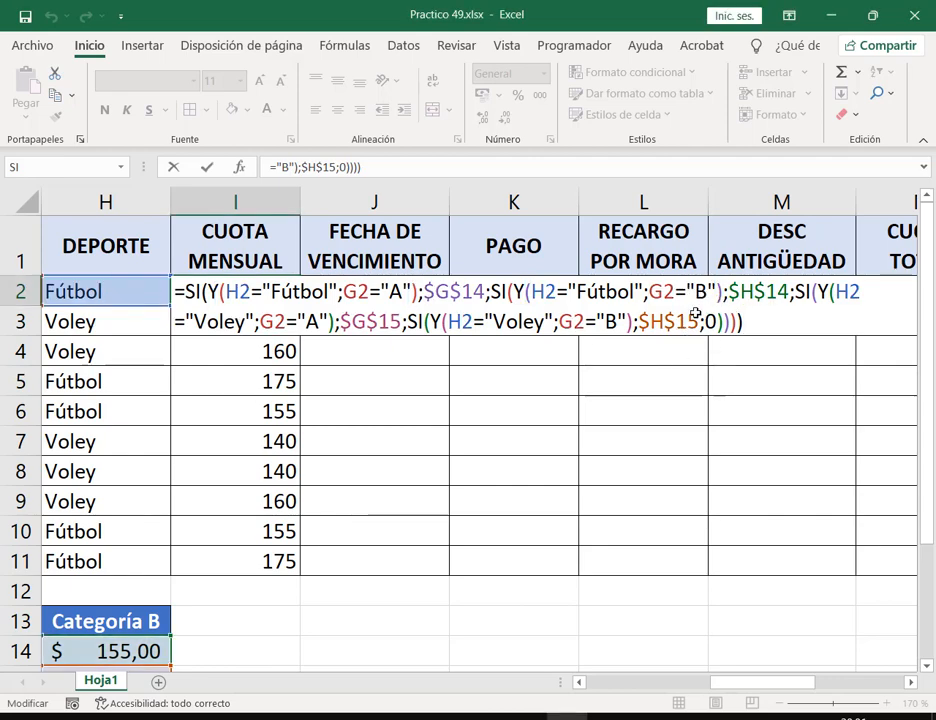
pyautogui.moveTo(696, 313); pyautogui.dragTo(708, 335)
pyautogui.moveTo(327, 312); pyautogui.dragTo(339, 327)
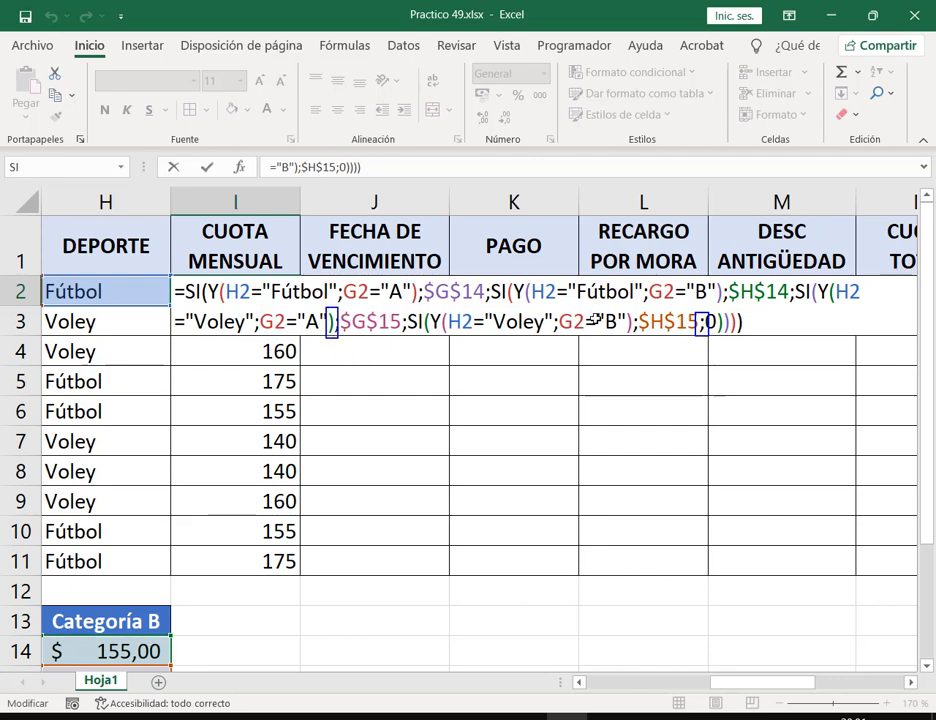
pyautogui.press('Escape')
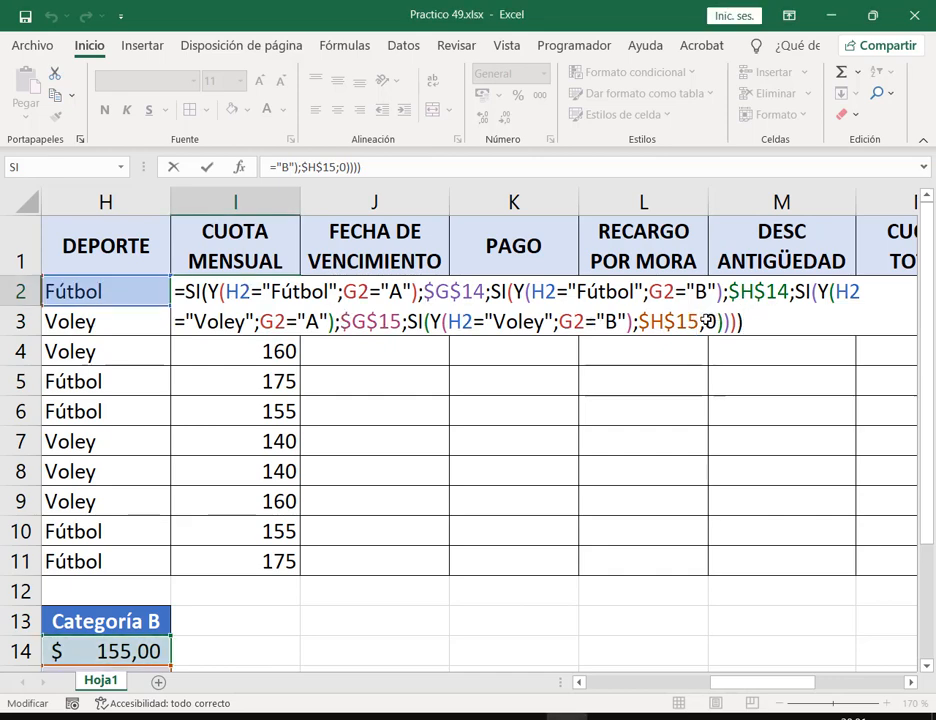
pyautogui.doubleClick(710, 321)
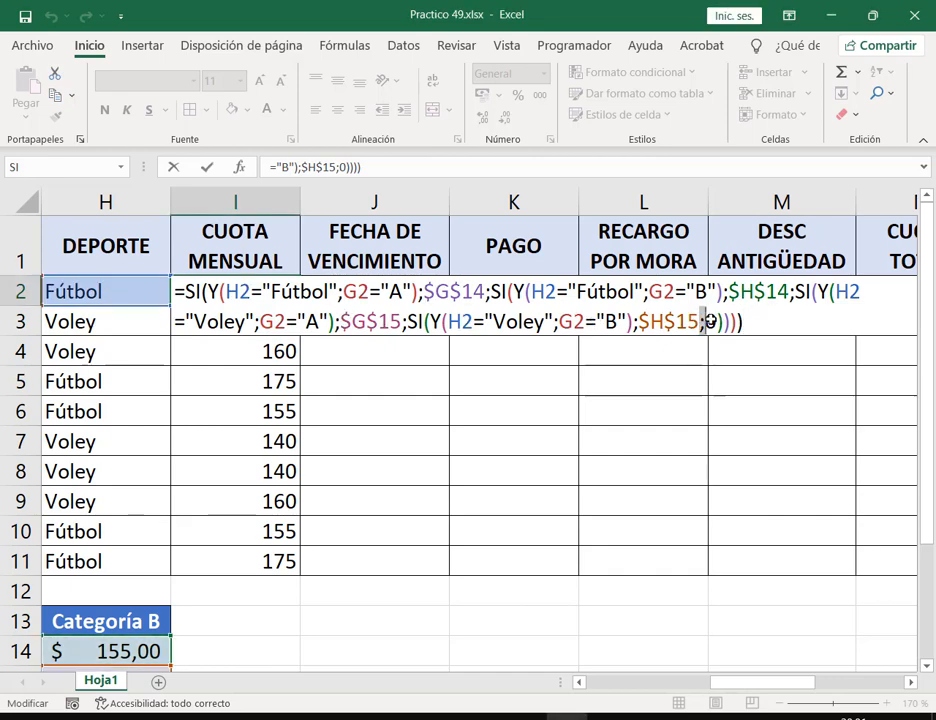
pyautogui.click(341, 321)
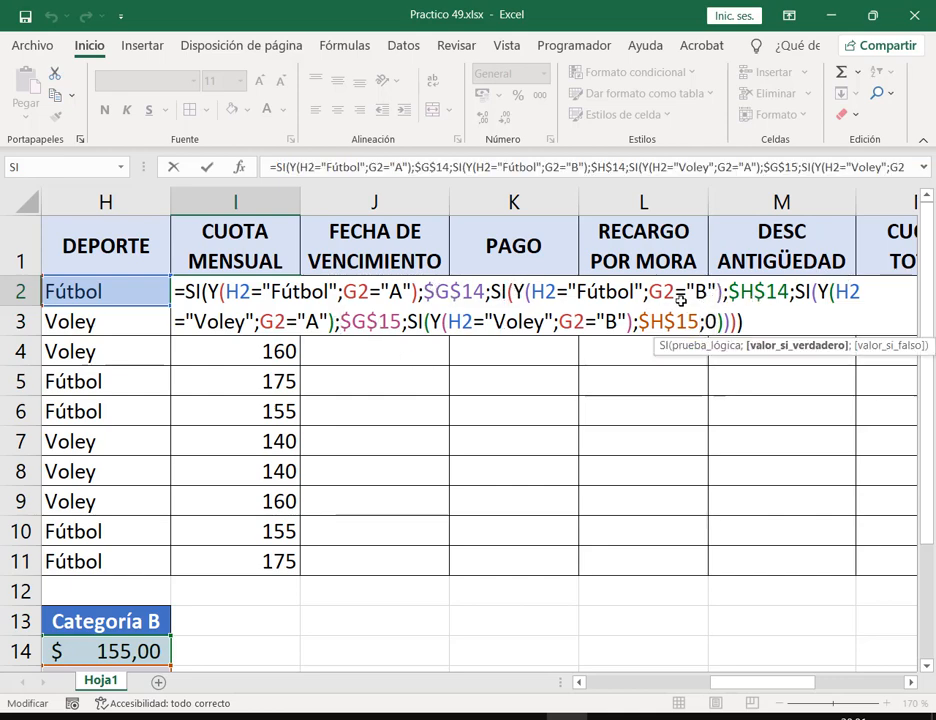
pyautogui.click(788, 319)
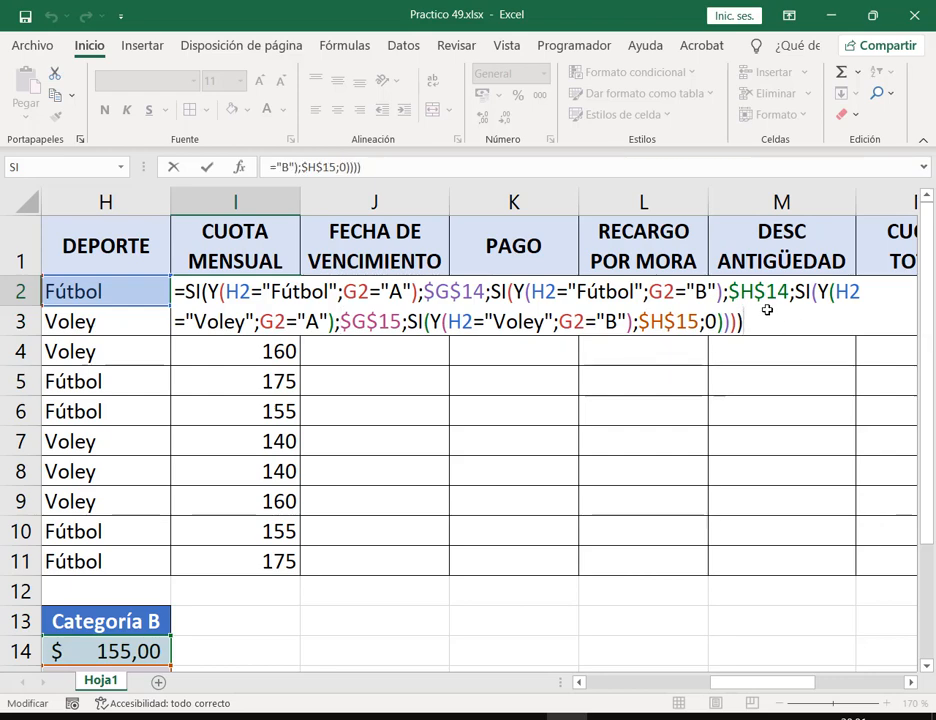
# Try to enter I2's formula with an extra 0; argument before $G$15, and remove that argument again
pyautogui.click(341, 321)
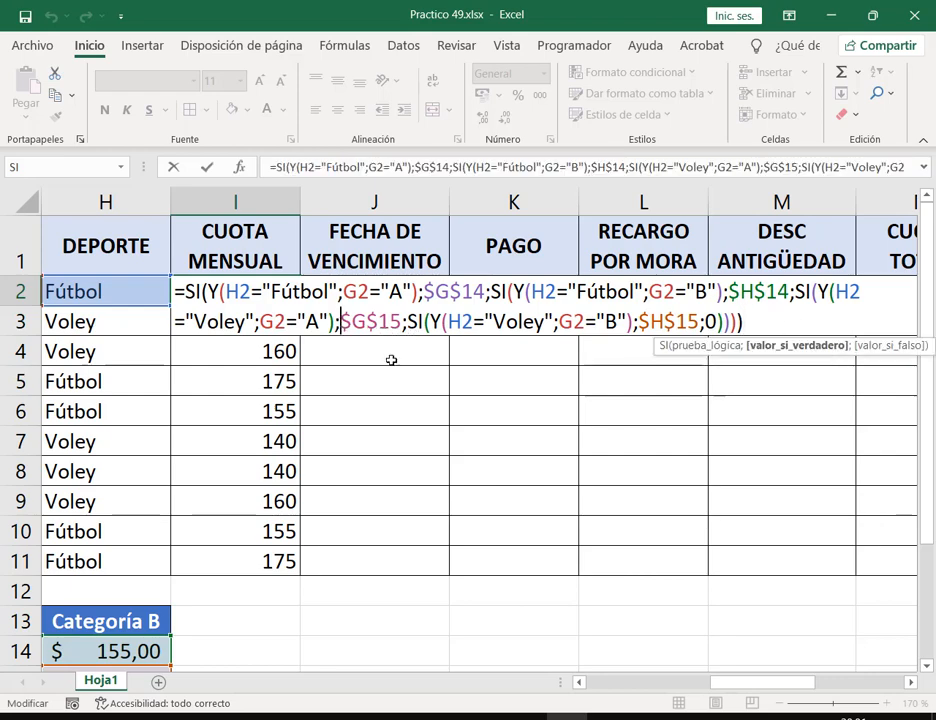
pyautogui.write('0;')
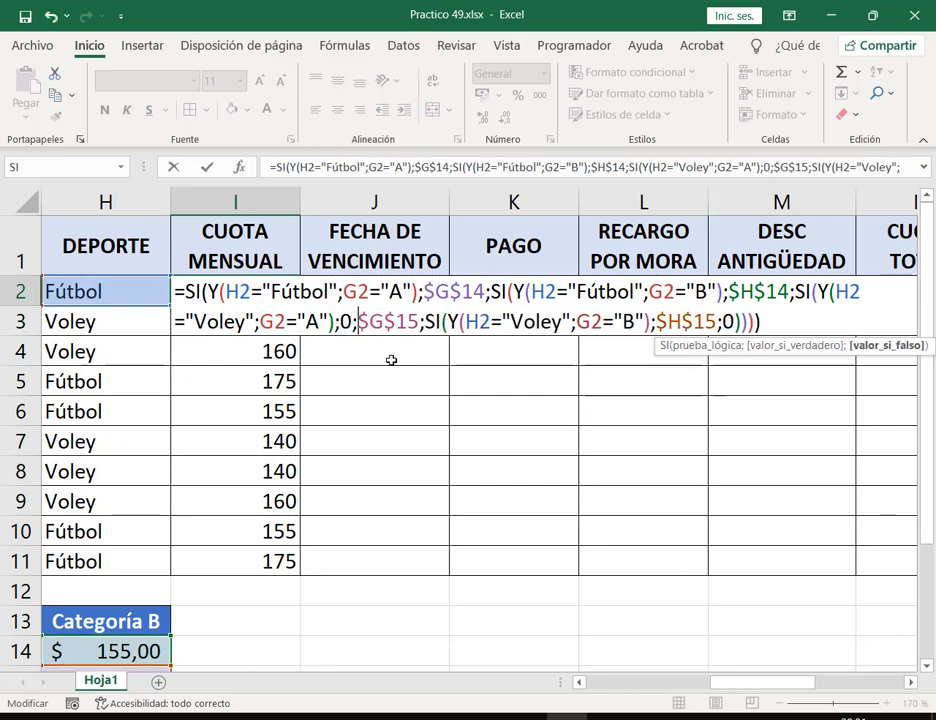
pyautogui.press('Return')
pyautogui.moveTo(445, 340); pyautogui.dragTo(446, 367)
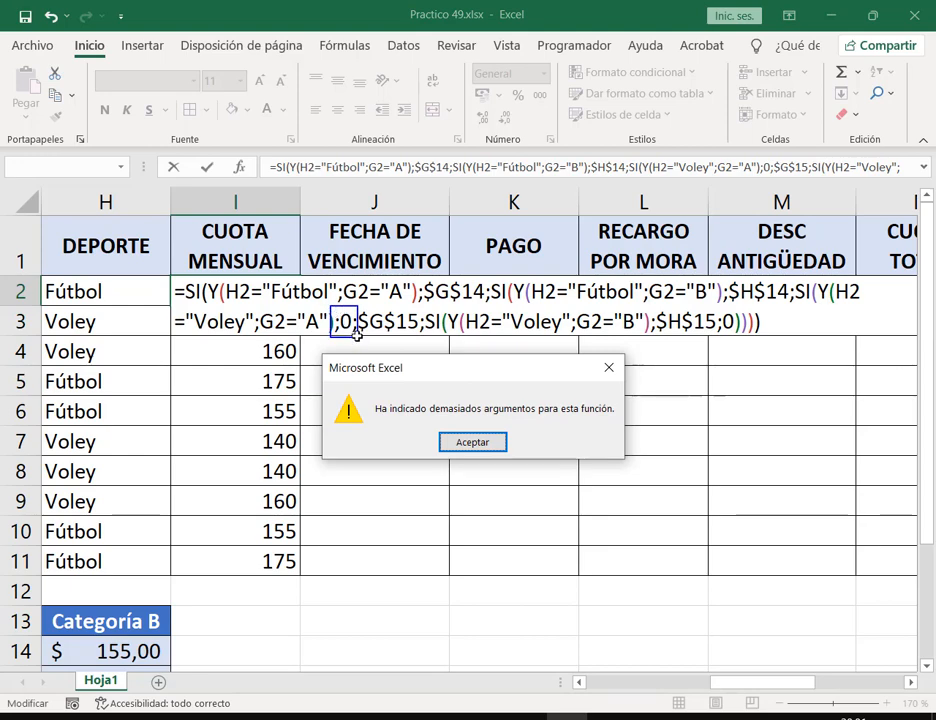
pyautogui.click(608, 367)
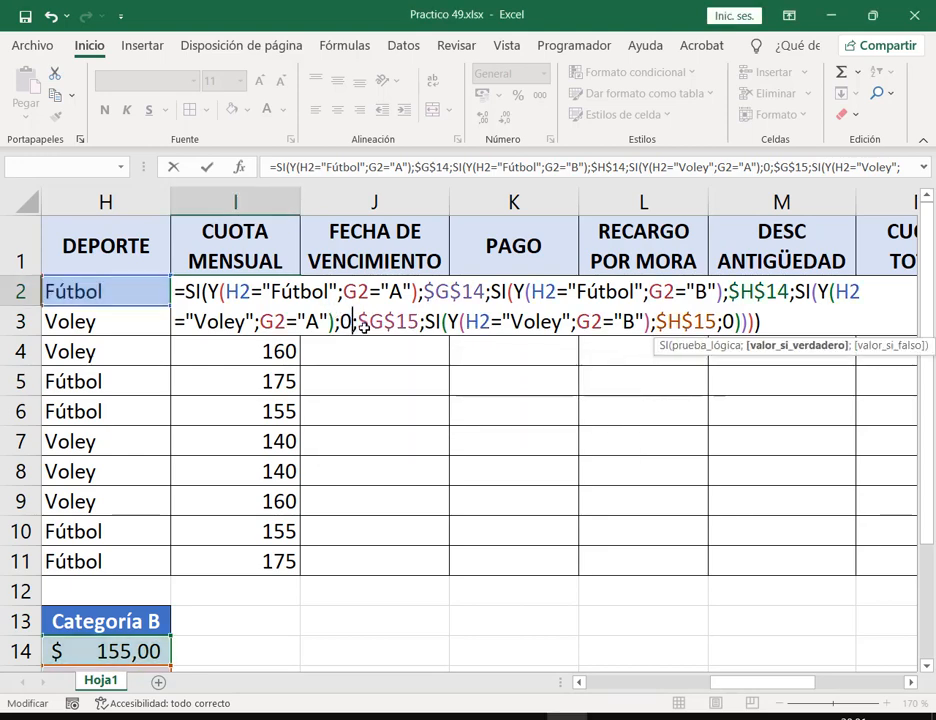
pyautogui.press('BackSpace')
pyautogui.press('BackSpace')
# Try to enter I2's formula with an extra 0; argument after $H$14, remove it again and enter the original formula
pyautogui.click(735, 303)
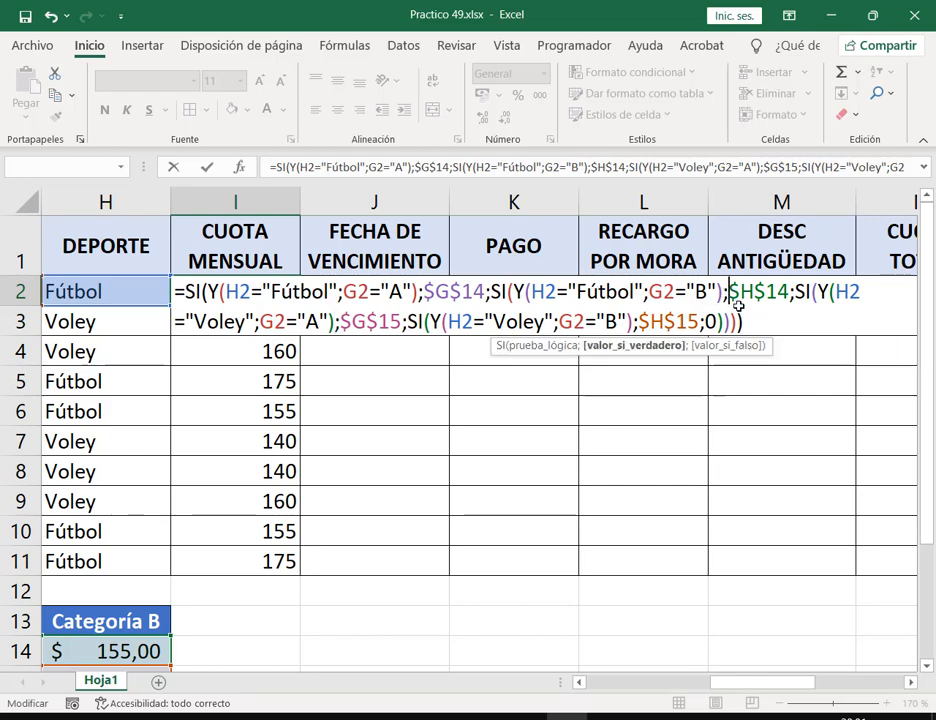
pyautogui.write('0')
pyautogui.press('BackSpace')
pyautogui.click(793, 292)
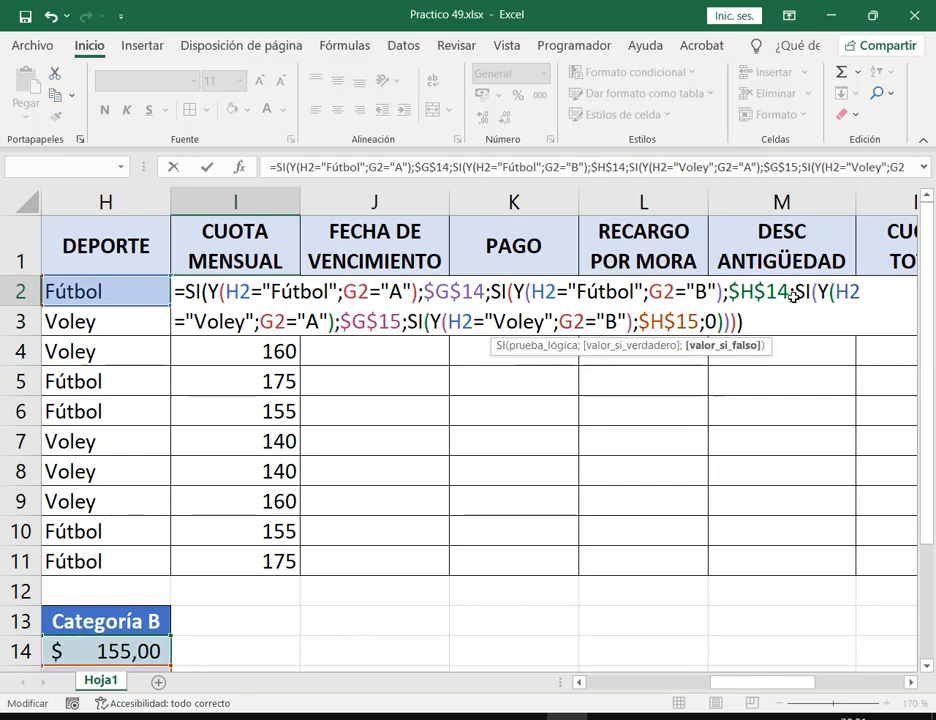
pyautogui.write('0;')
pyautogui.press('Return')
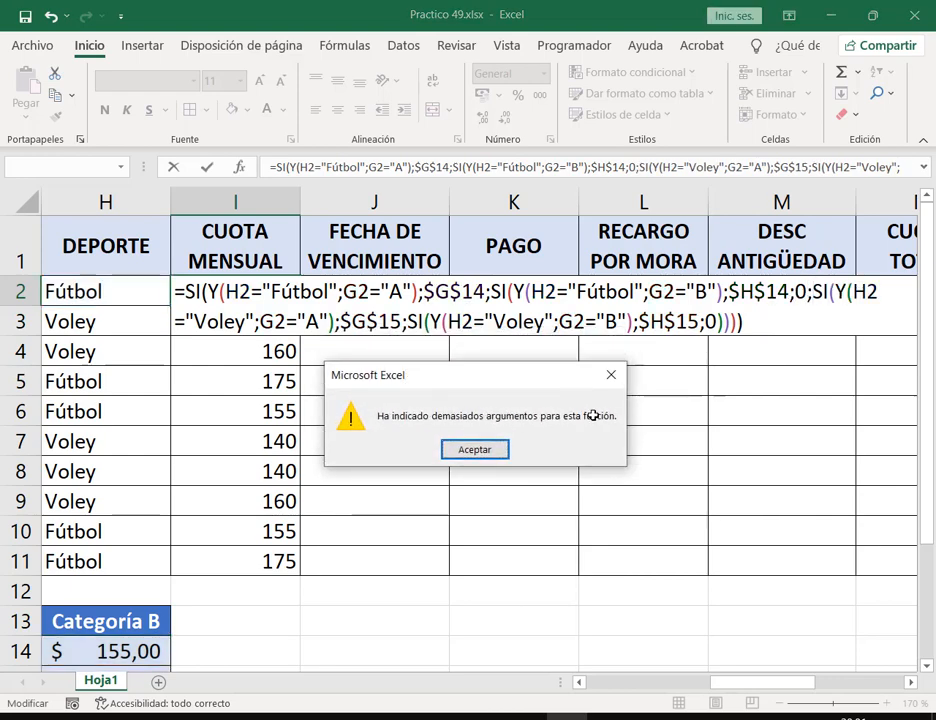
pyautogui.click(613, 375)
pyautogui.press('BackSpace')
pyautogui.press('BackSpace')
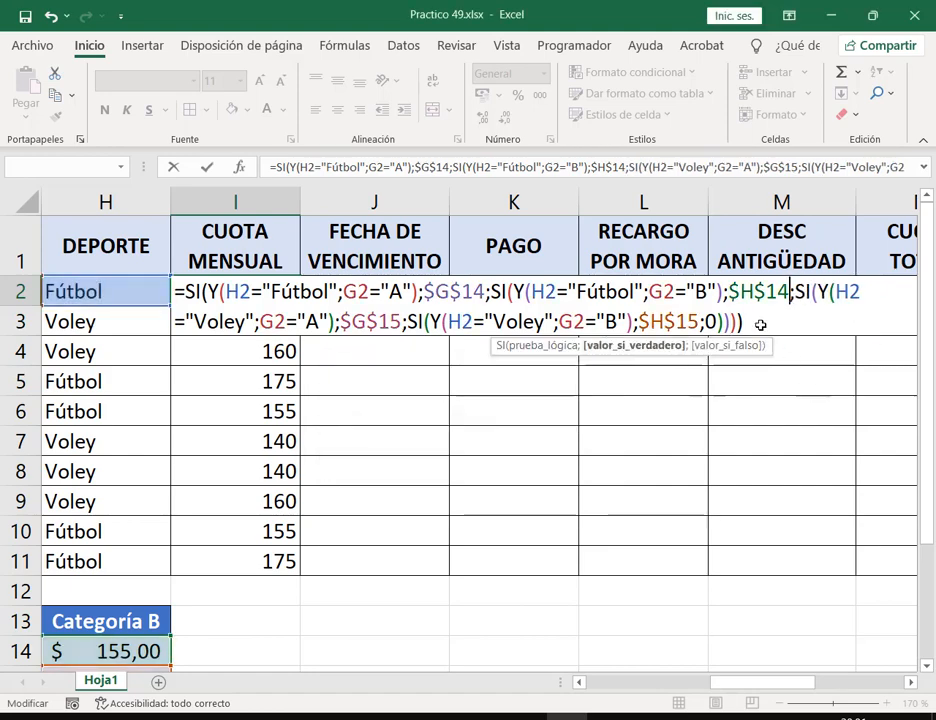
pyautogui.click(745, 319)
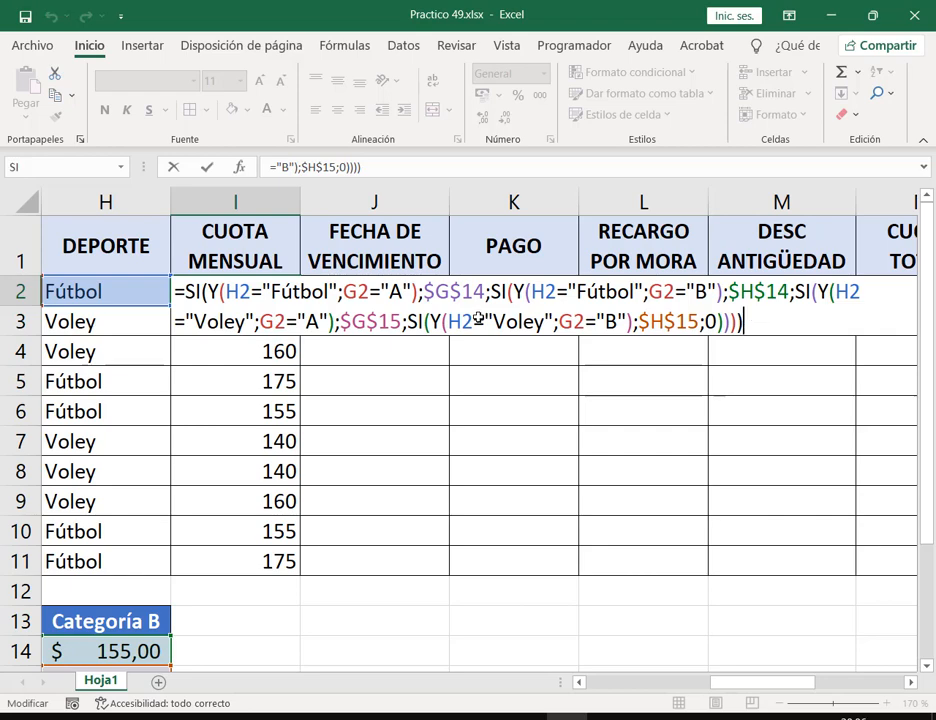
pyautogui.press('Return')
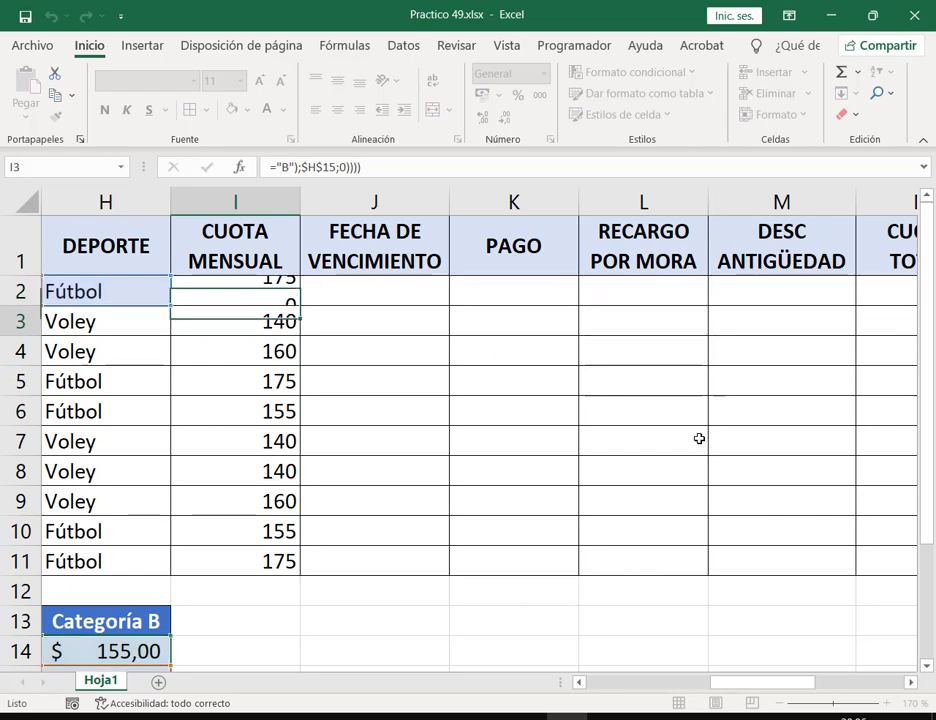
# Select cell J2 under Fecha de vencimiento, check the call messages in Google Meet, and return to the workbook
pyautogui.click(318, 297)
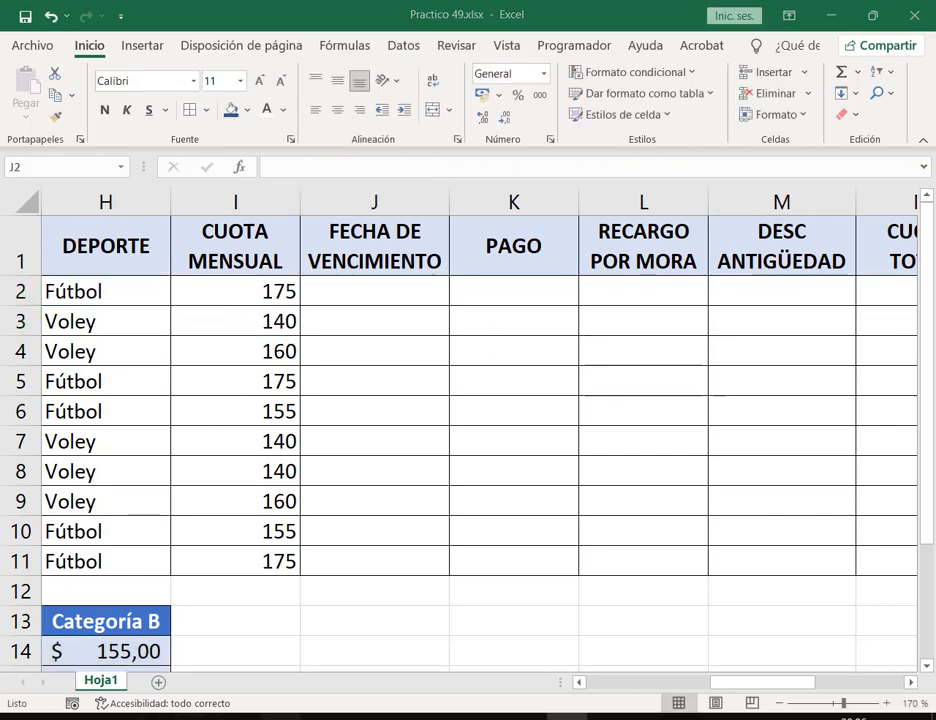
pyautogui.click(100, 616)
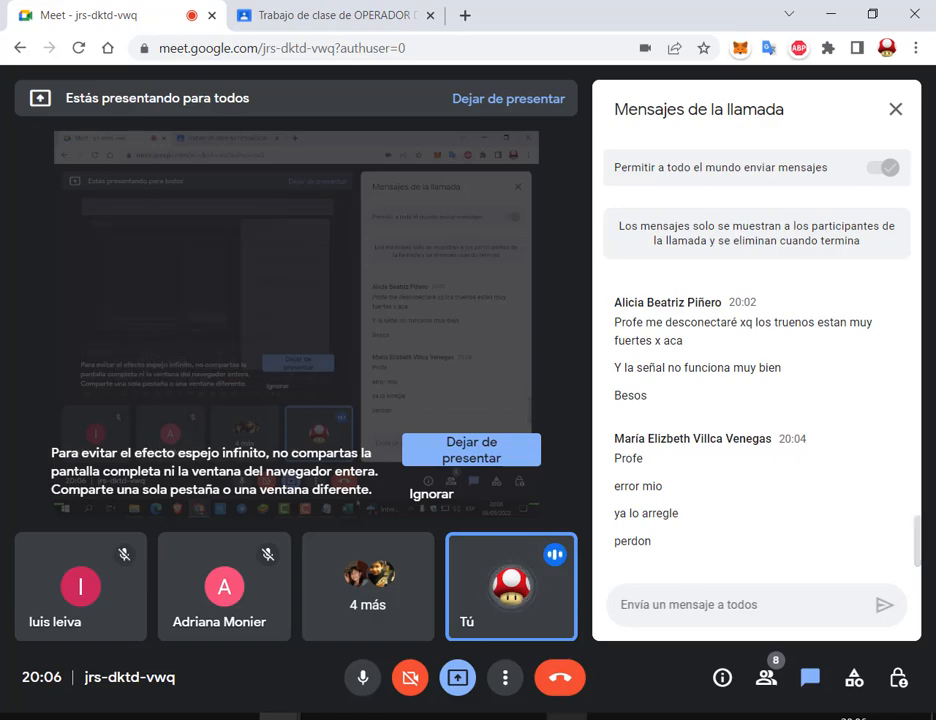
pyautogui.click(840, 12)
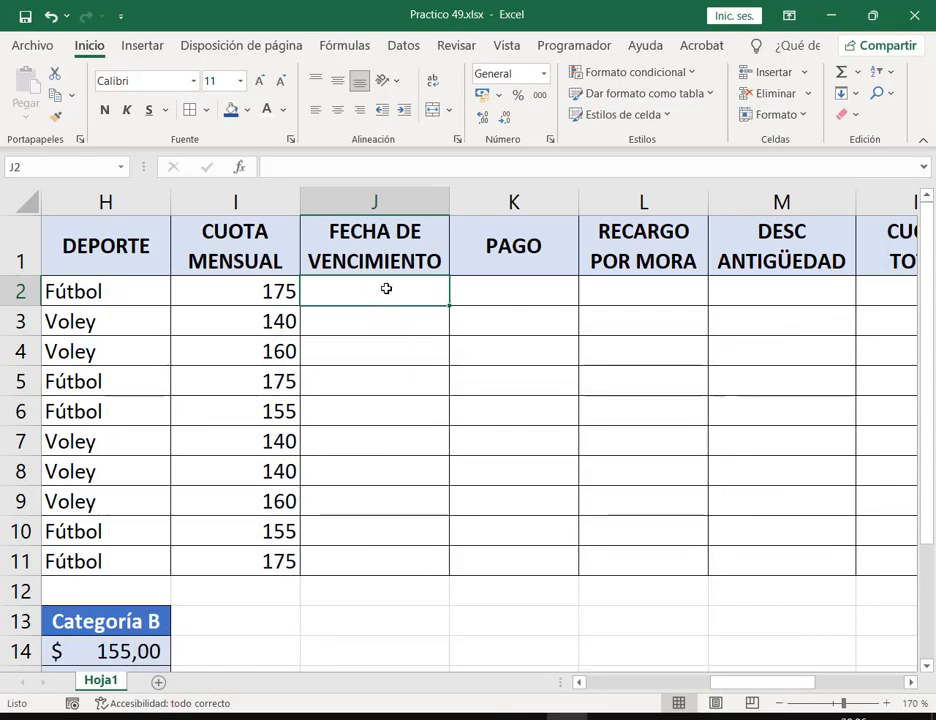
# Read the Fecha de Vencimiento instructions in Practico Nº 49.pdf and compare them with the entry dates in the workbook's column E
pyautogui.click(243, 636)
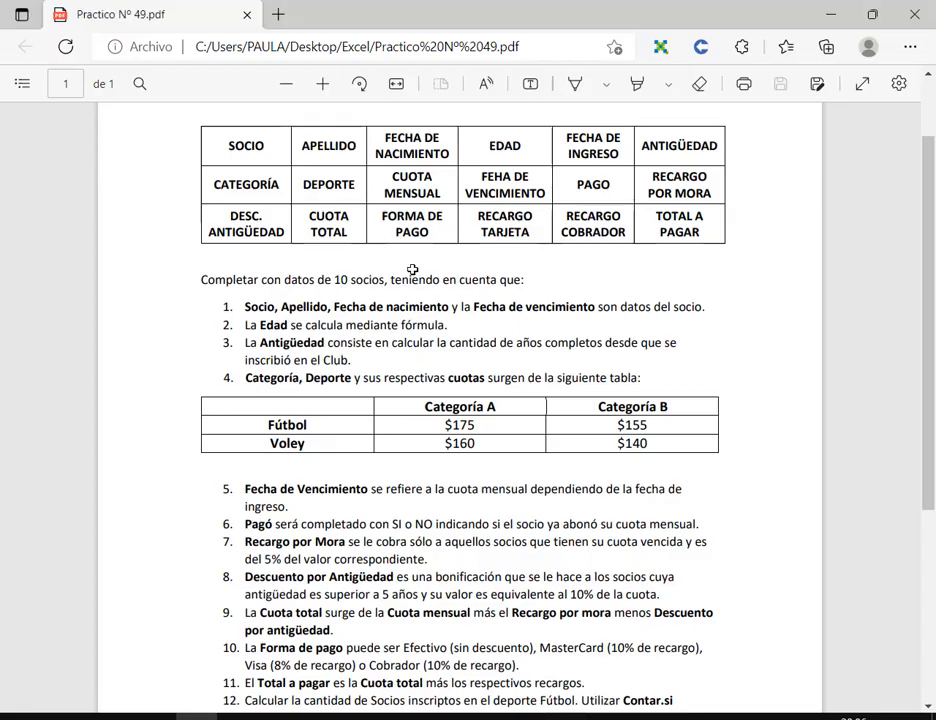
pyautogui.scroll(-2, 411, 269)
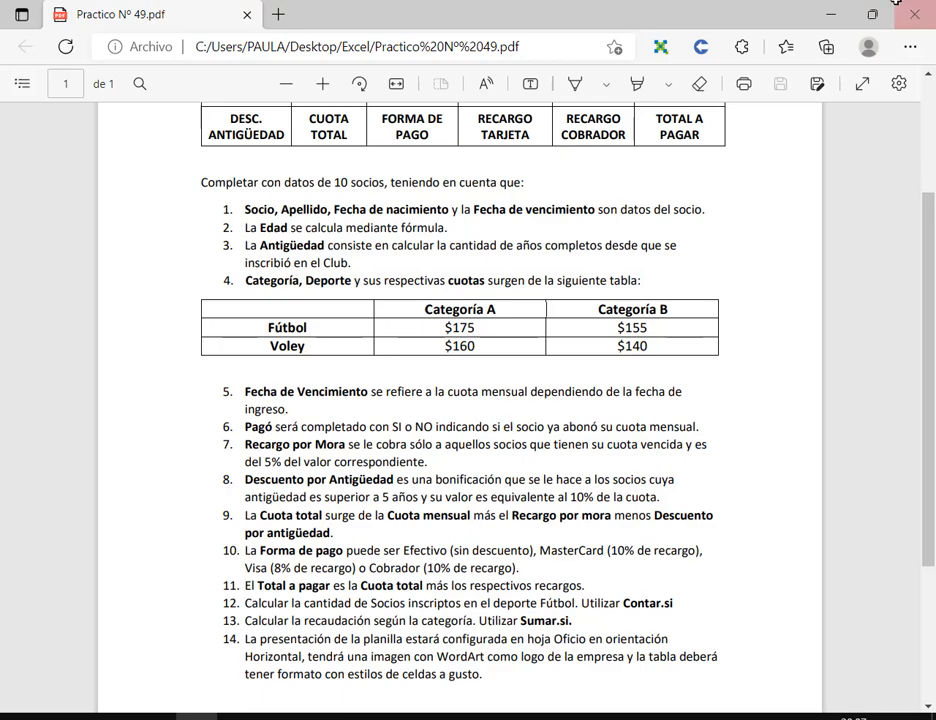
pyautogui.click(833, 6)
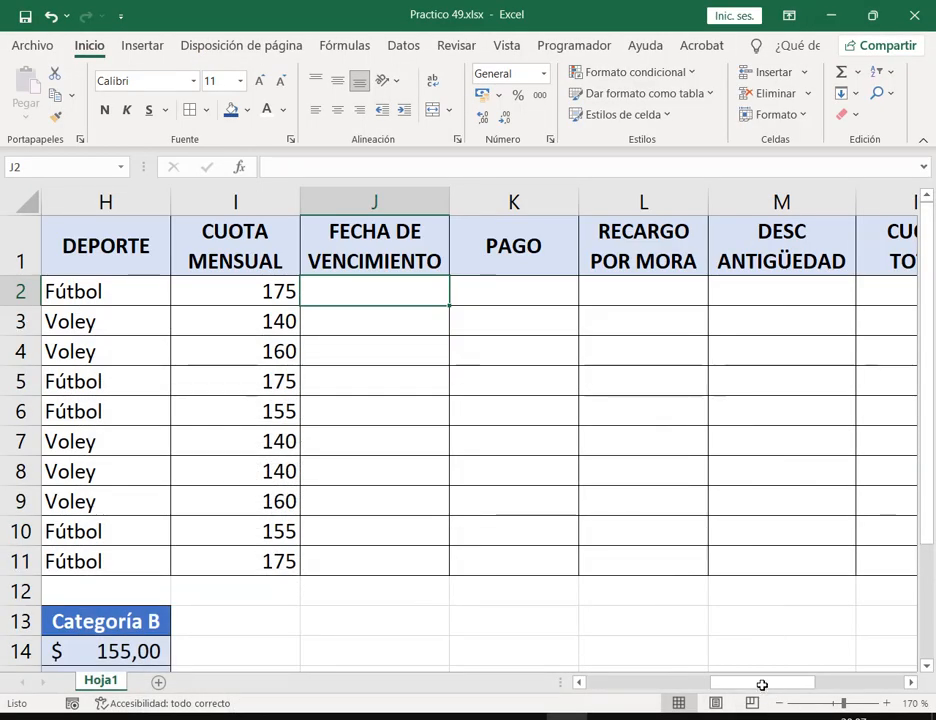
pyautogui.moveTo(760, 681); pyautogui.dragTo(703, 681)
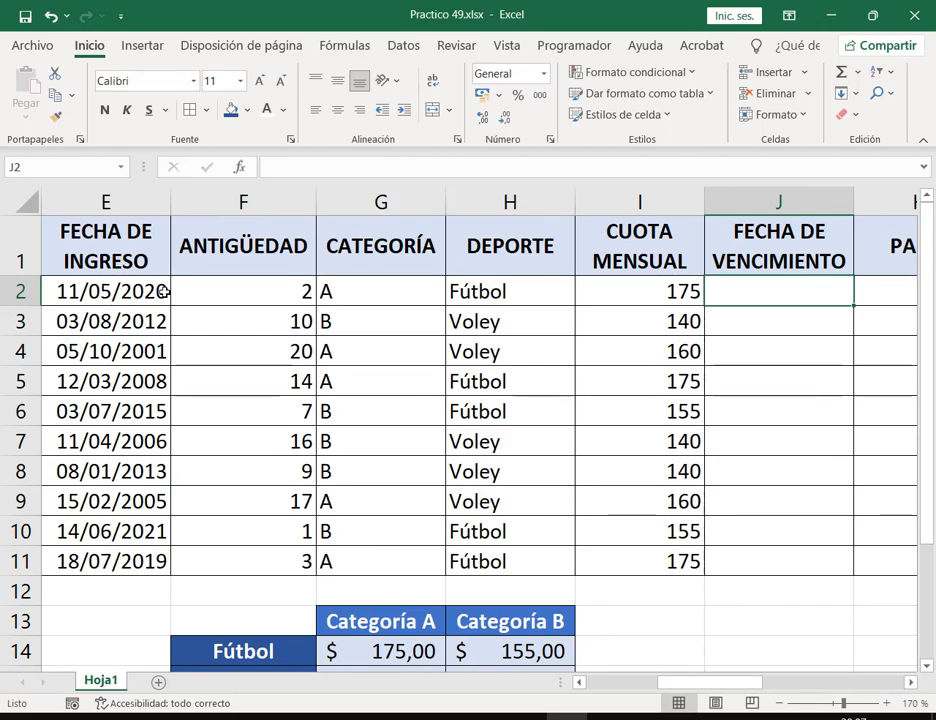
pyautogui.click(205, 717)
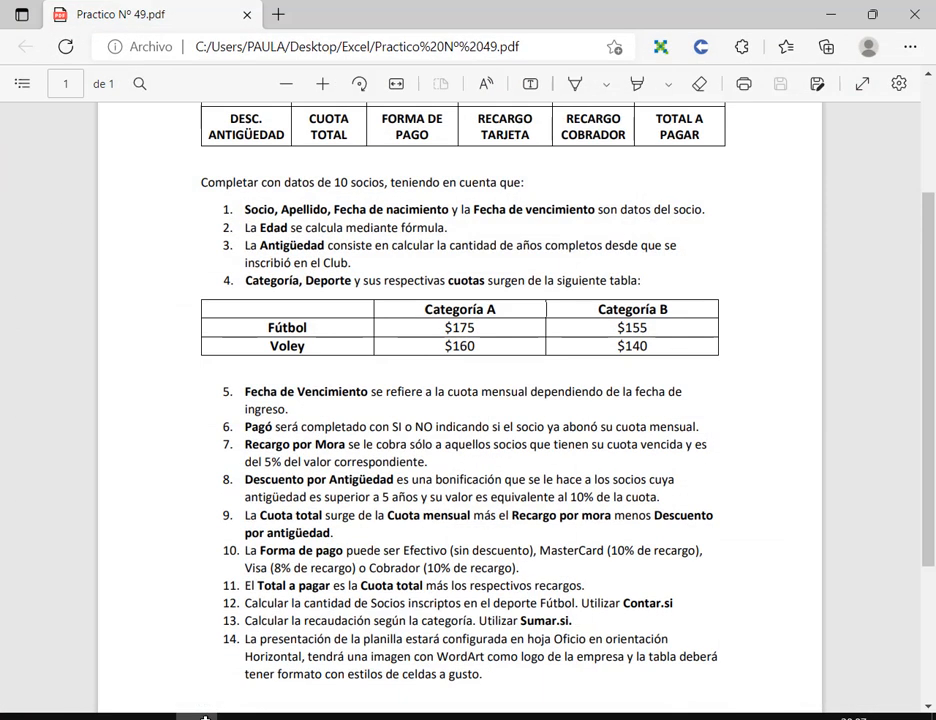
pyautogui.click(205, 717)
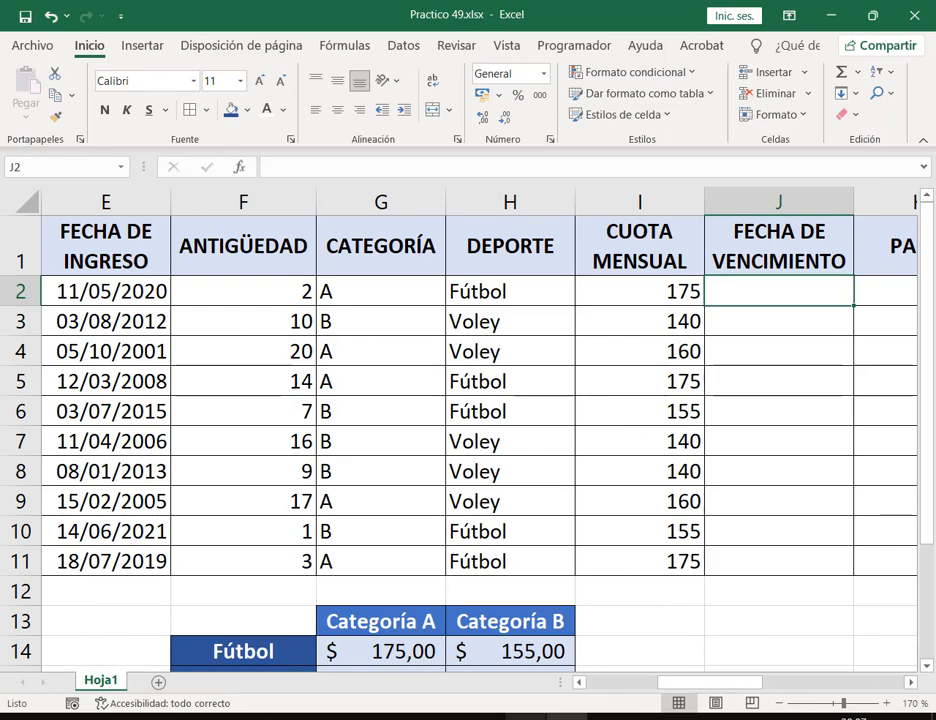
# Switch to Notepad, cut the existing note text, and move the window down so the first member rows show
pyautogui.click(527, 717)
pyautogui.moveTo(476, 152); pyautogui.dragTo(100, 150)
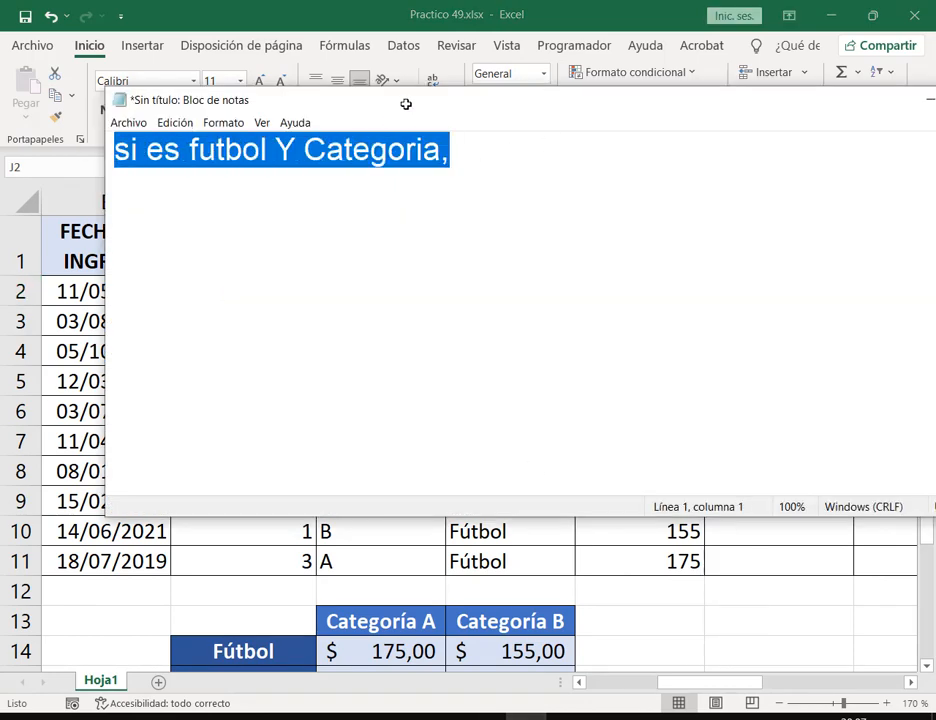
pyautogui.hotkey('ctrl', 'x')
pyautogui.moveTo(417, 139); pyautogui.dragTo(378, 351)
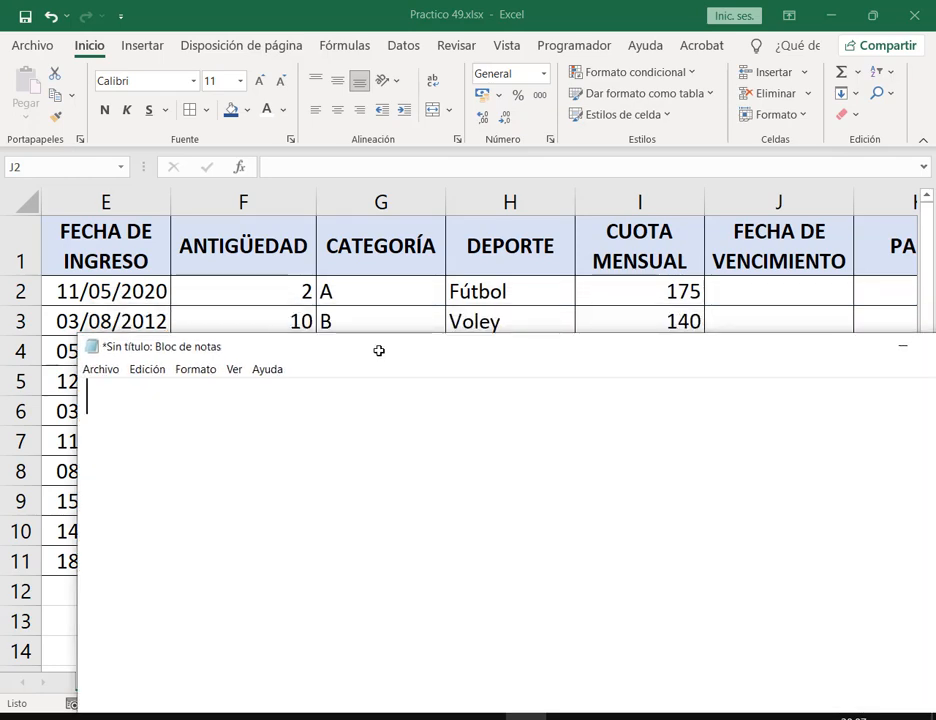
# Write the note's first line as "Fecha de ingreso: 11/05/2022"
pyautogui.write('11')
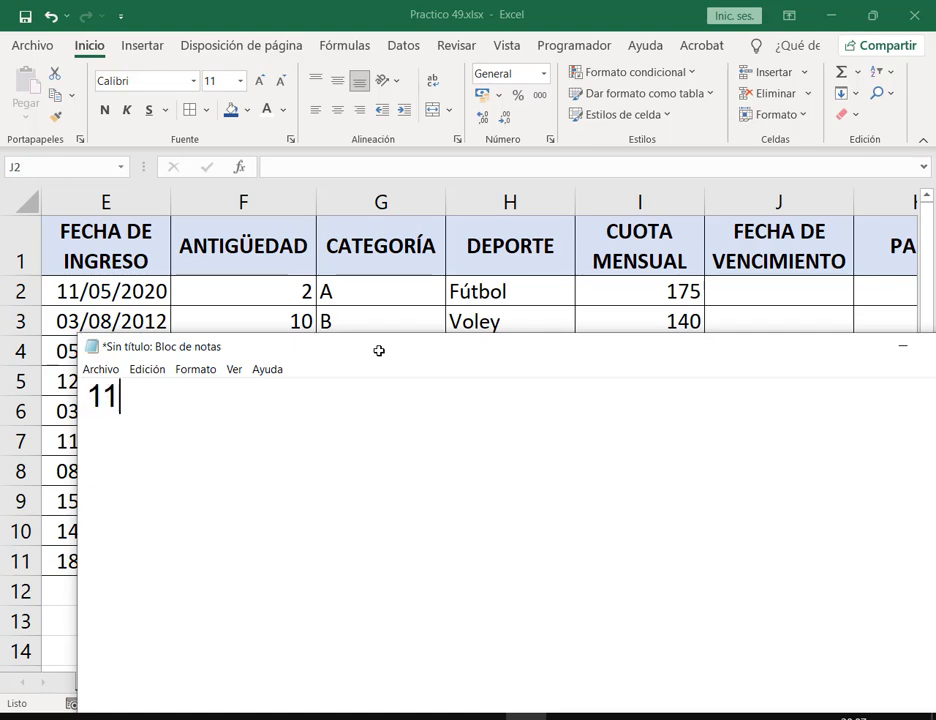
pyautogui.write('/05/2022')
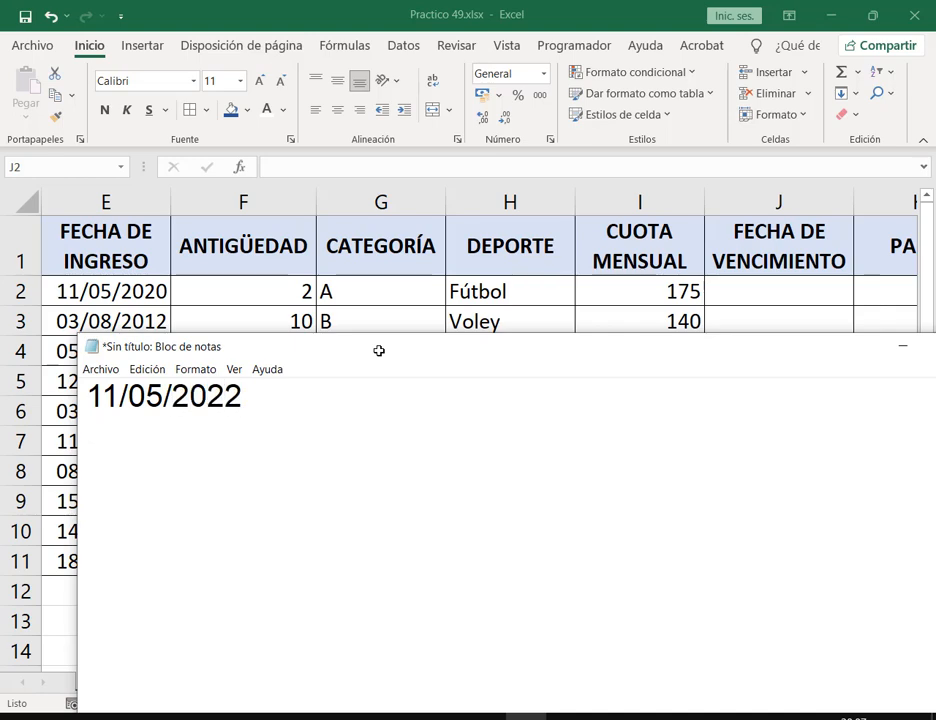
pyautogui.press('Home')
pyautogui.write('Fecha de ingrese')
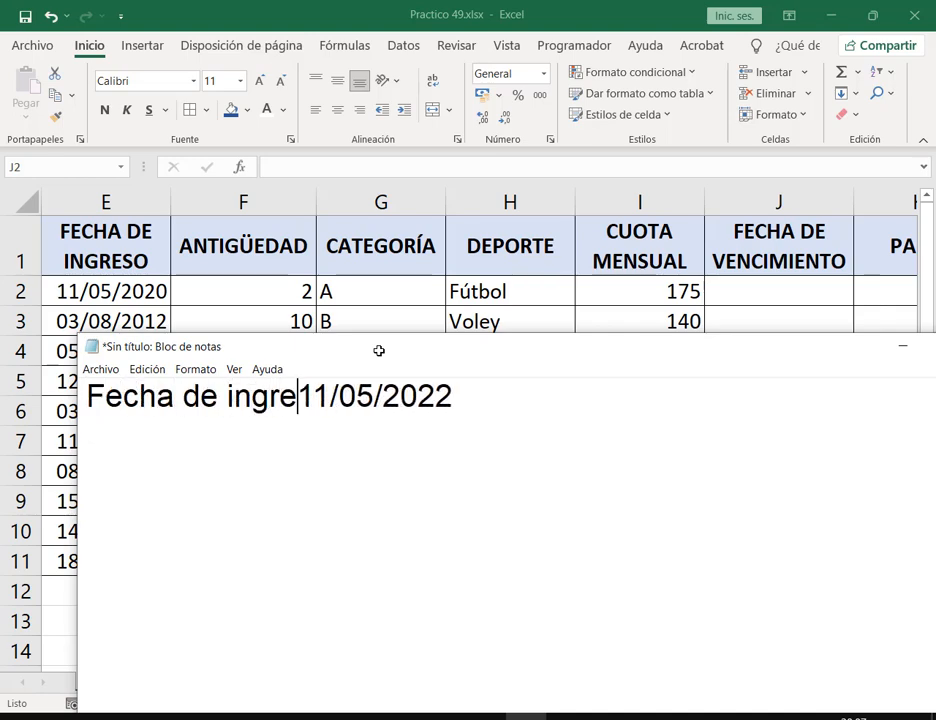
pyautogui.press('BackSpace')
pyautogui.write('o:')
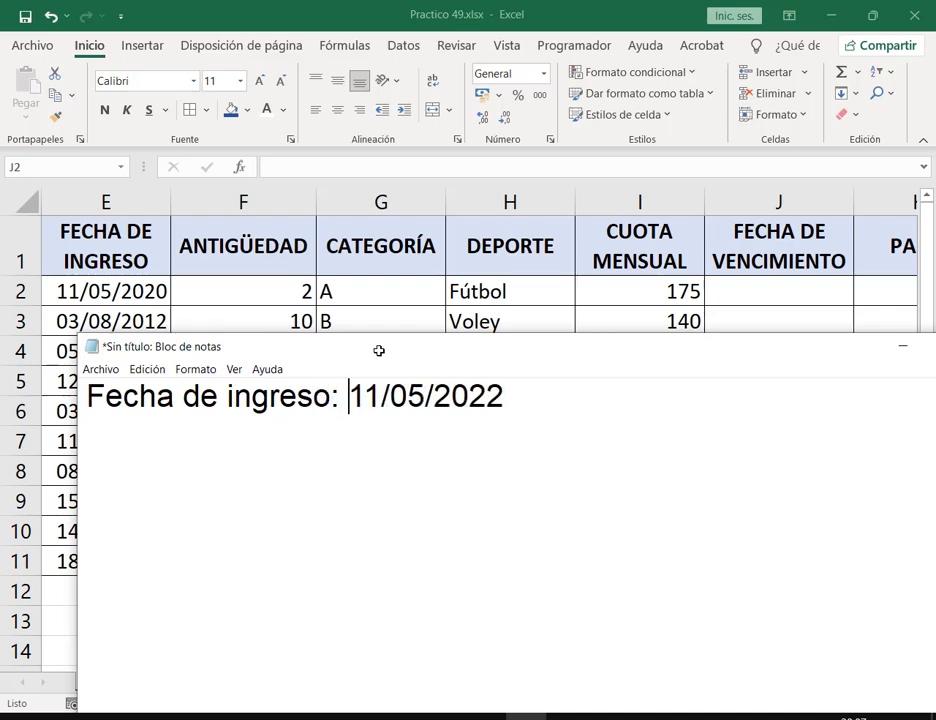
# Add the line "Fecha de vencimiento: 11/09/2022" to the note, separated from the entry date by a blank line
pyautogui.press('End')
pyautogui.press('Return')
pyautogui.press('Return')
pyautogui.write('Fecha')
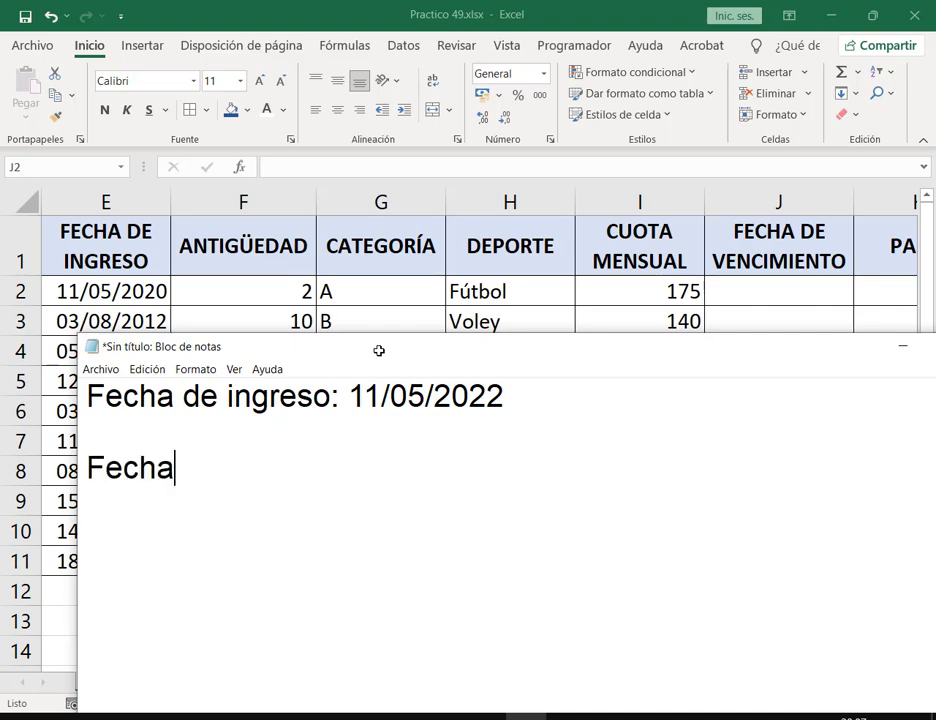
pyautogui.write(' de venci')
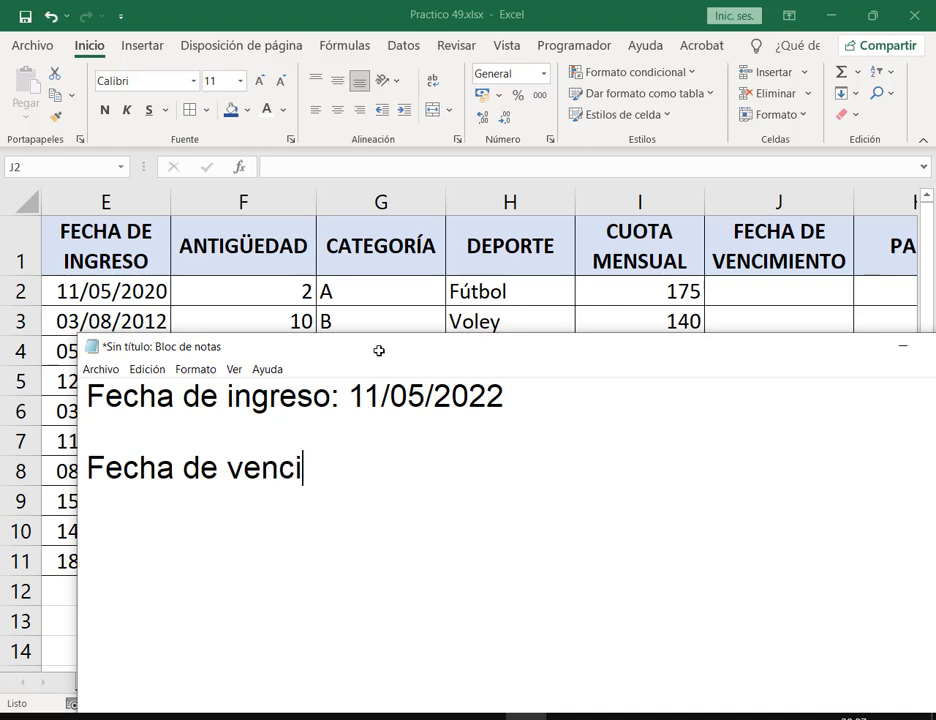
pyautogui.write('miento:')
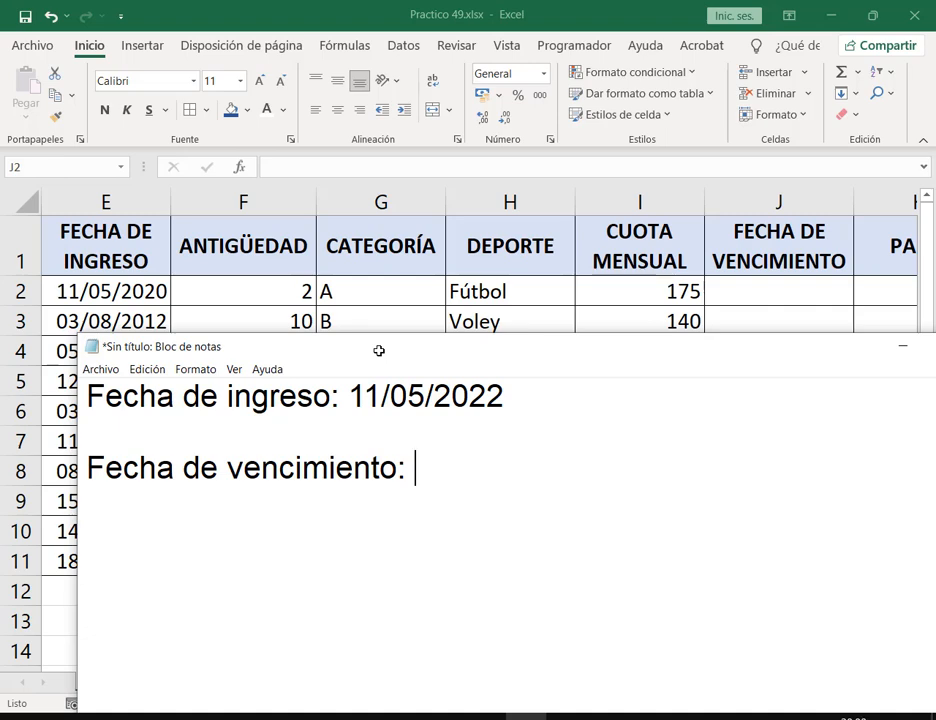
pyautogui.write('11/')
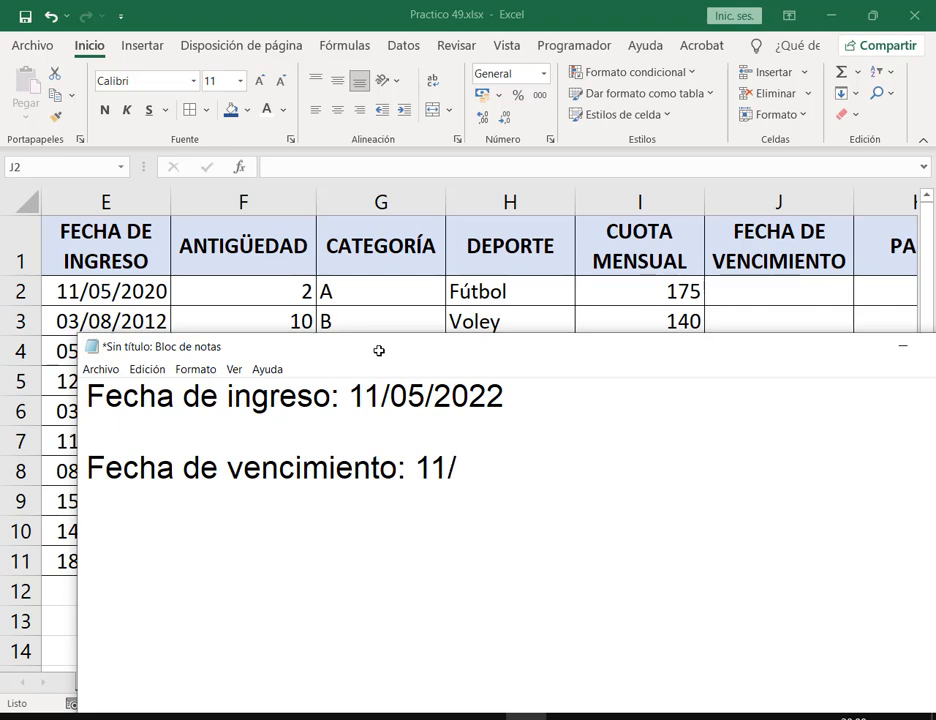
pyautogui.write('09')
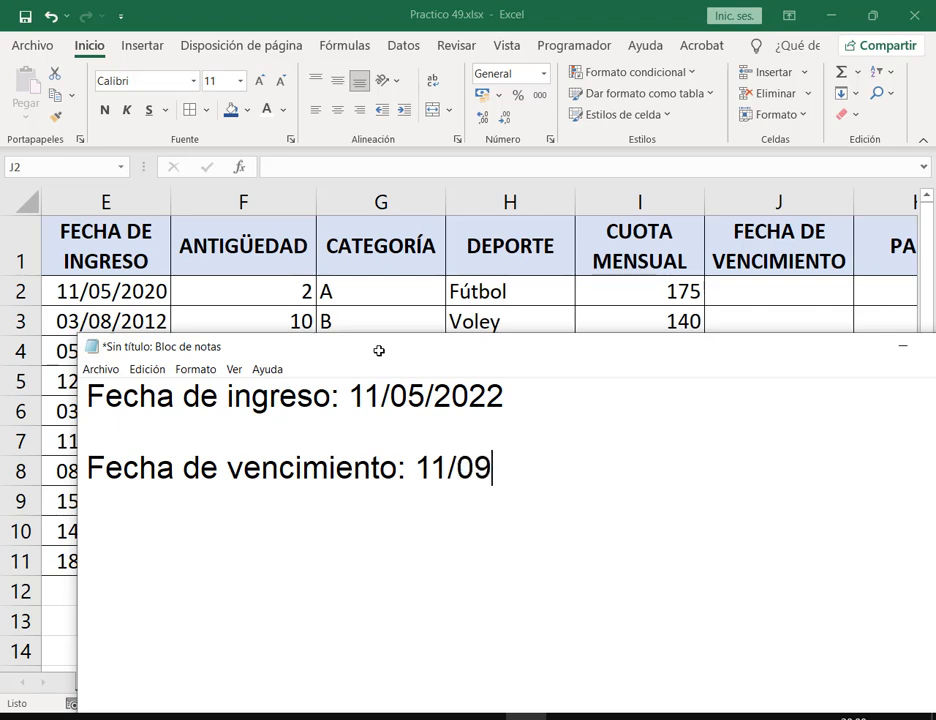
pyautogui.write('/2022')
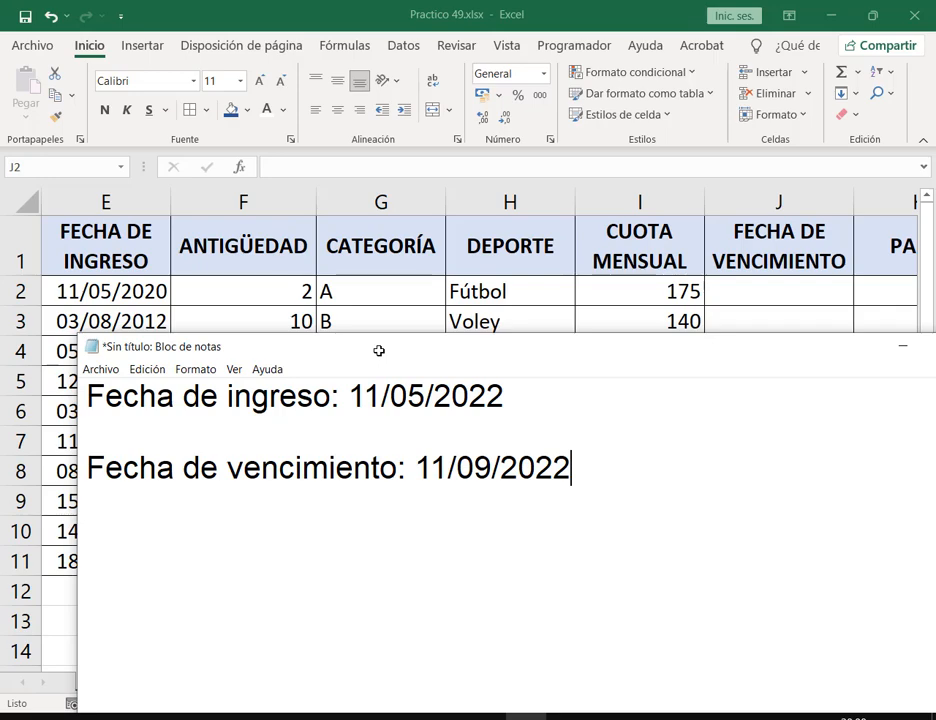
# Point out the month and the full due date in the note, with the Notepad window moved up and made slightly smaller
pyautogui.moveTo(448, 345); pyautogui.dragTo(389, 140)
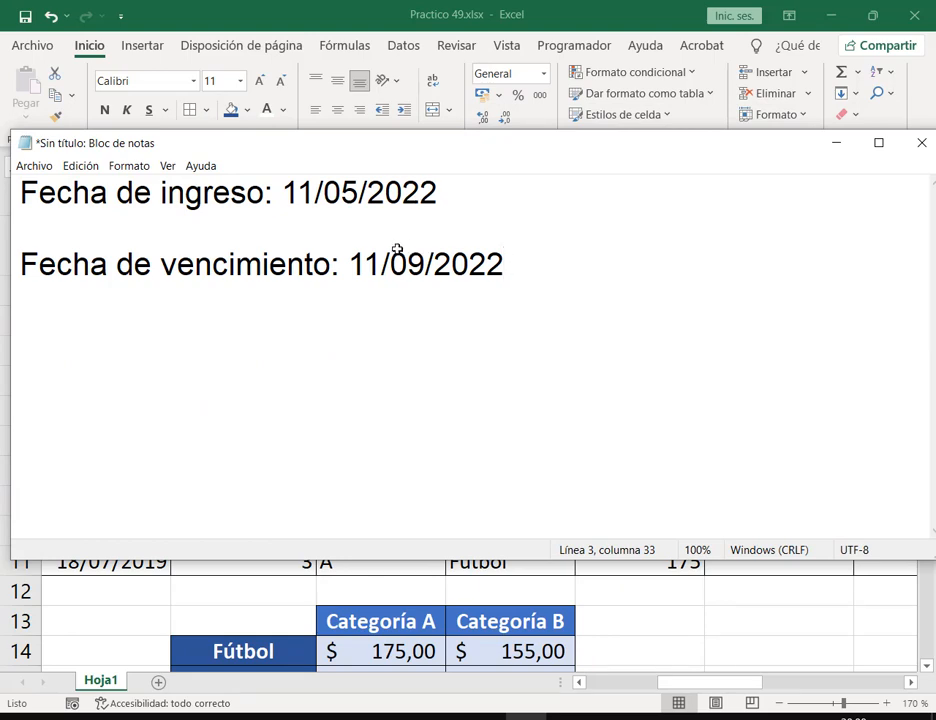
pyautogui.moveTo(401, 258)
pyautogui.mouseDown()
pyautogui.moveTo(420, 277)
pyautogui.moveTo(411, 384)
pyautogui.moveTo(419, 393)
pyautogui.mouseUp()
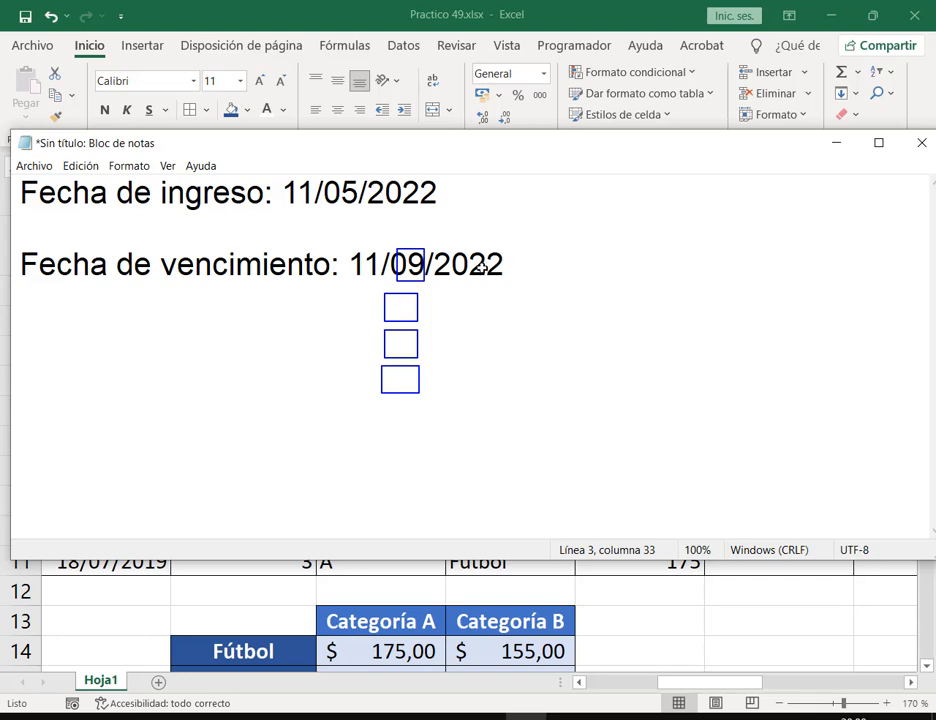
pyautogui.press('Escape')
pyautogui.moveTo(349, 265); pyautogui.dragTo(525, 268)
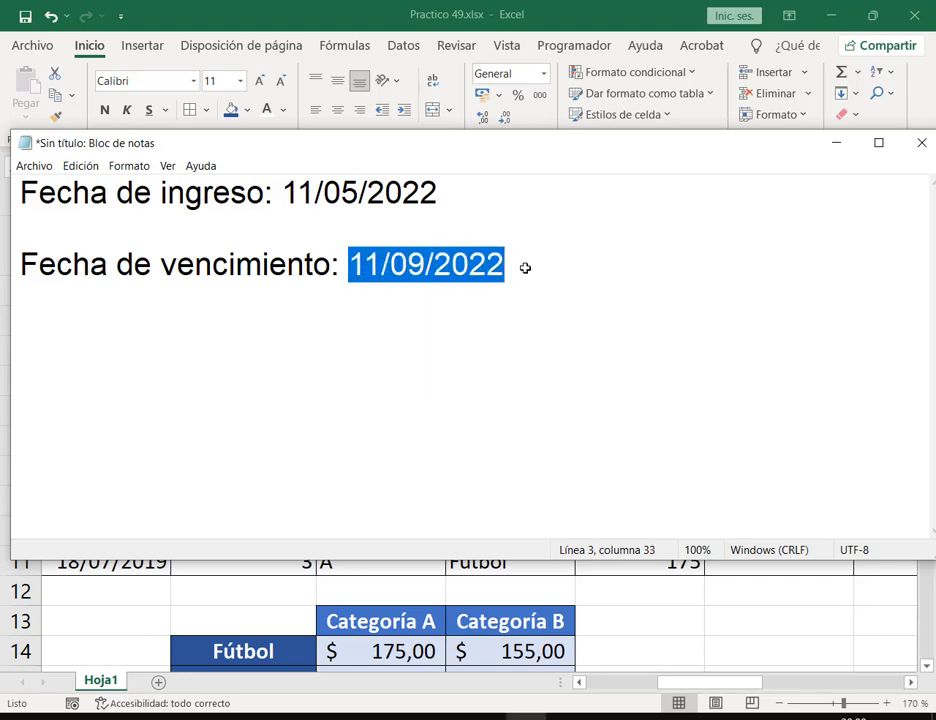
pyautogui.click(525, 267)
pyautogui.moveTo(349, 265); pyautogui.dragTo(532, 265)
pyautogui.click(528, 274)
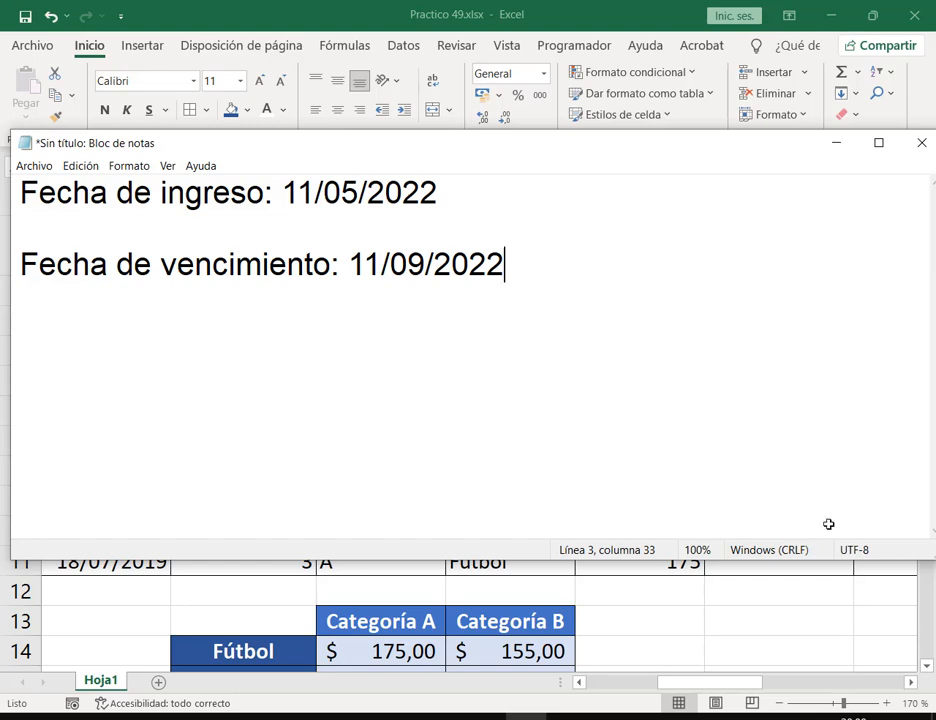
pyautogui.moveTo(932, 557); pyautogui.dragTo(884, 539)
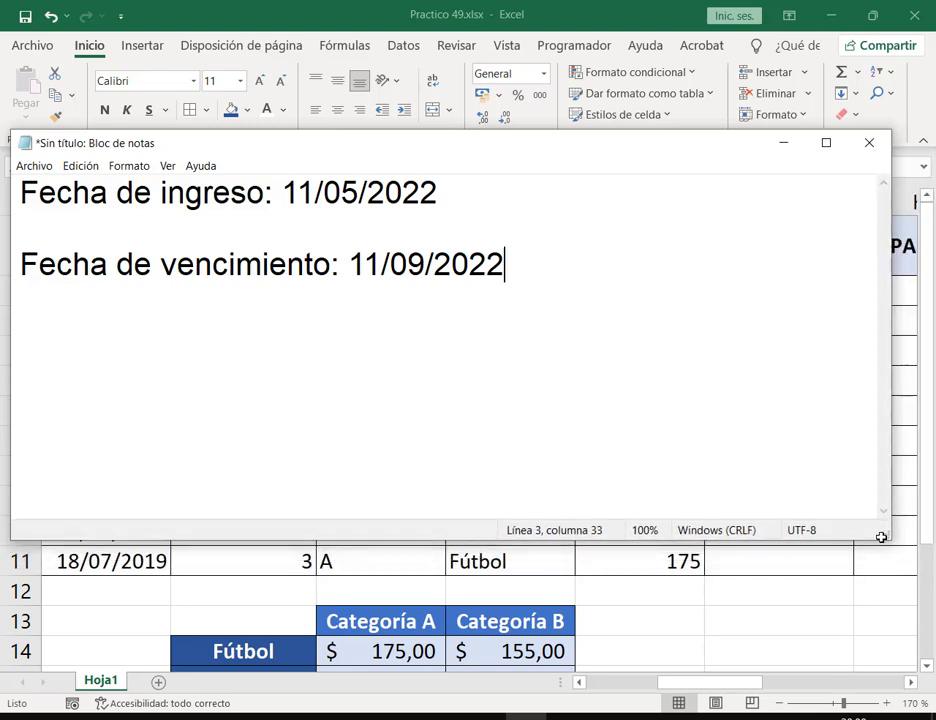
pyautogui.click(457, 205)
pyautogui.click(618, 7)
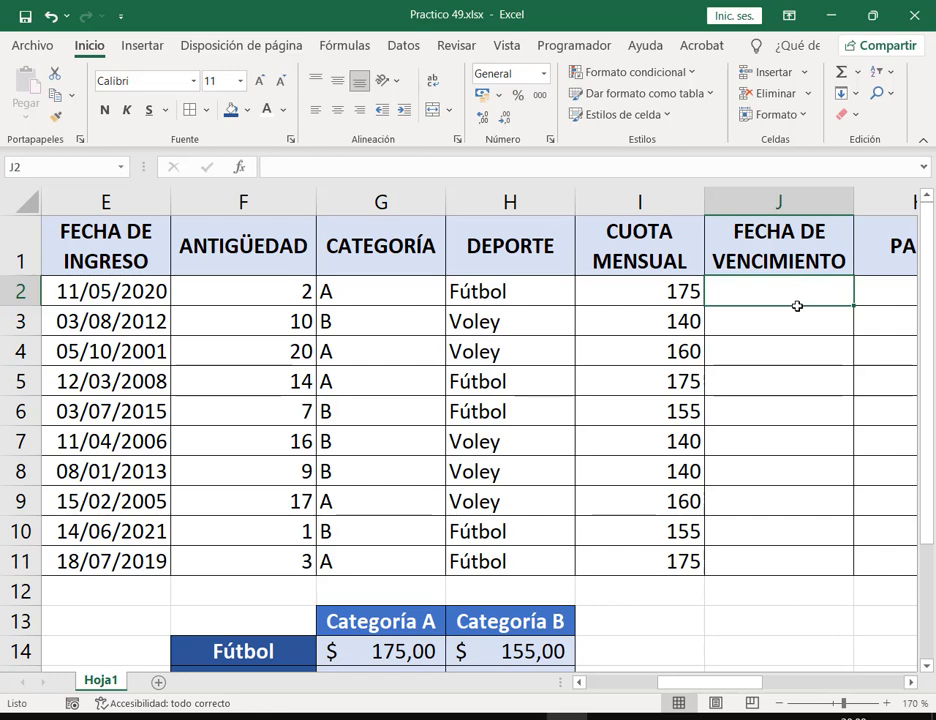
pyautogui.doubleClick(786, 297)
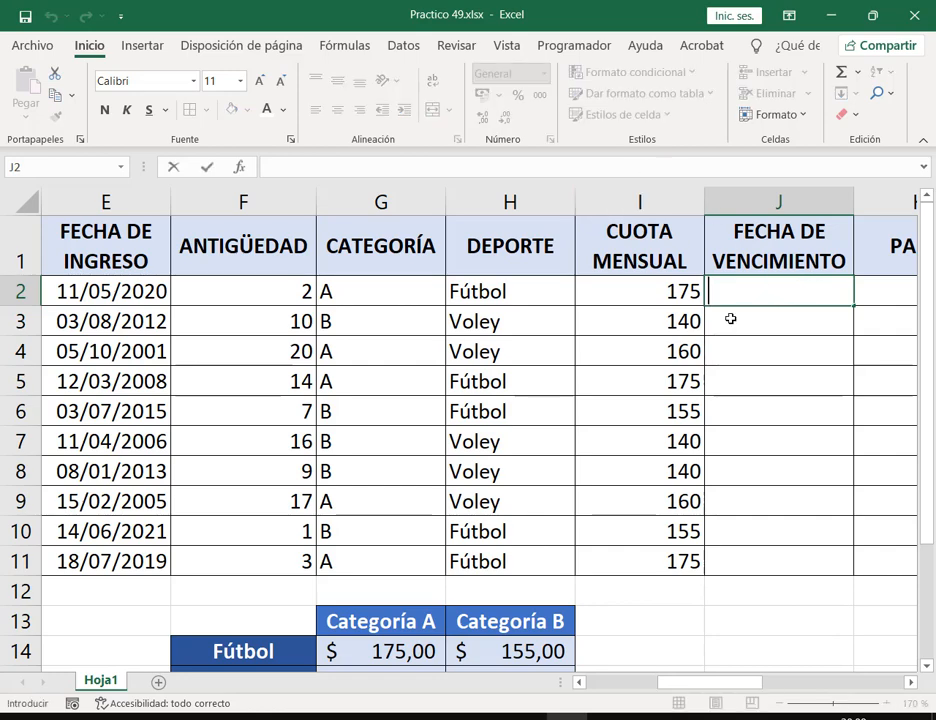
pyautogui.press('Escape')
# Return to Notepad, start a new line below the due date after a blank line, and point out the entry date and its day
pyautogui.click(527, 717)
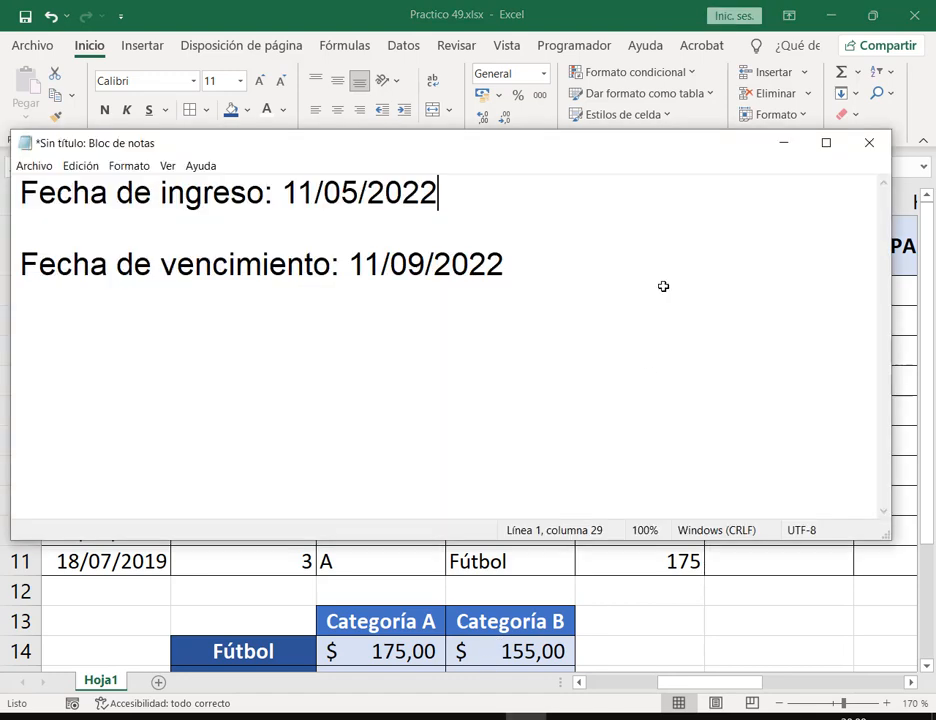
pyautogui.click(536, 279)
pyautogui.press('Return')
pyautogui.press('Return')
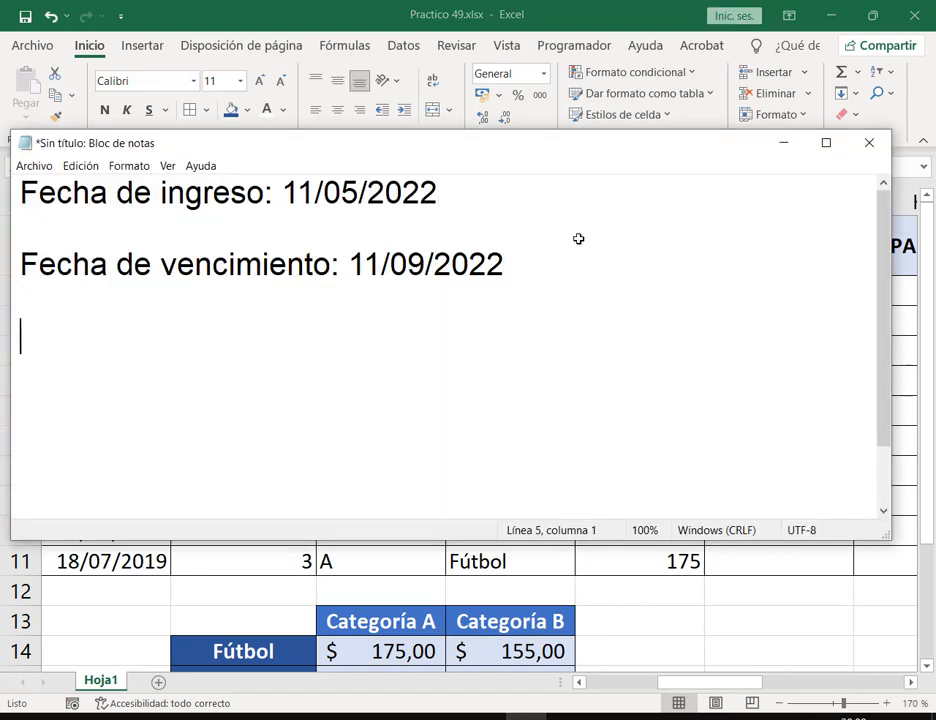
pyautogui.moveTo(336, 146); pyautogui.dragTo(403, 77)
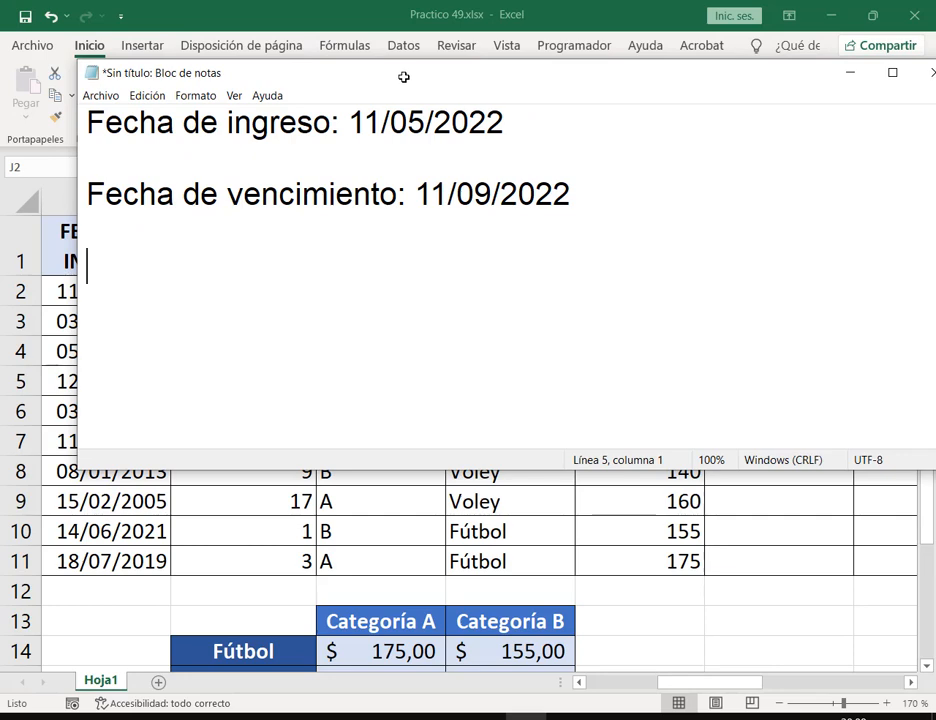
pyautogui.moveTo(349, 108)
pyautogui.mouseDown()
pyautogui.moveTo(445, 138)
pyautogui.moveTo(513, 139)
pyautogui.mouseUp()
pyautogui.moveTo(349, 106); pyautogui.dragTo(382, 138)
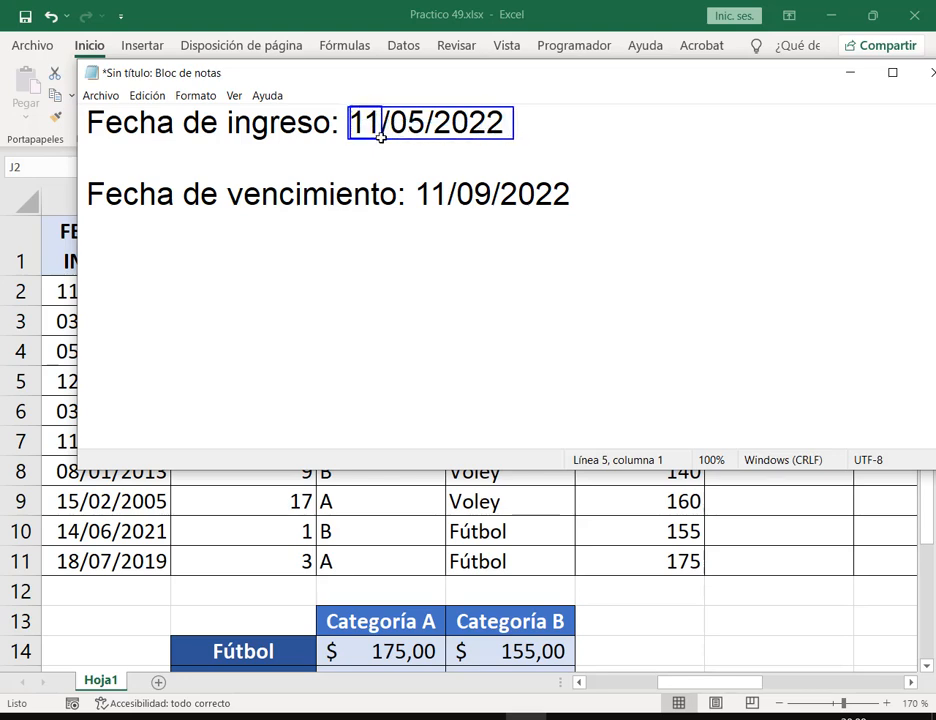
pyautogui.press('Escape')
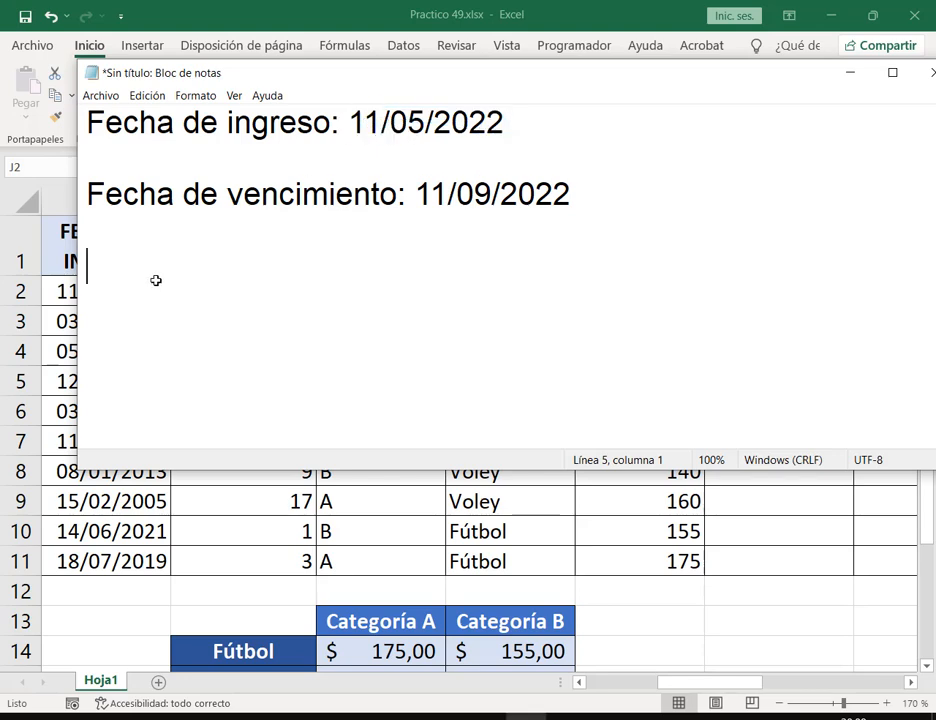
# Write the note line "DIA de la fecha de ingreso" below the due date
pyautogui.write('DI')
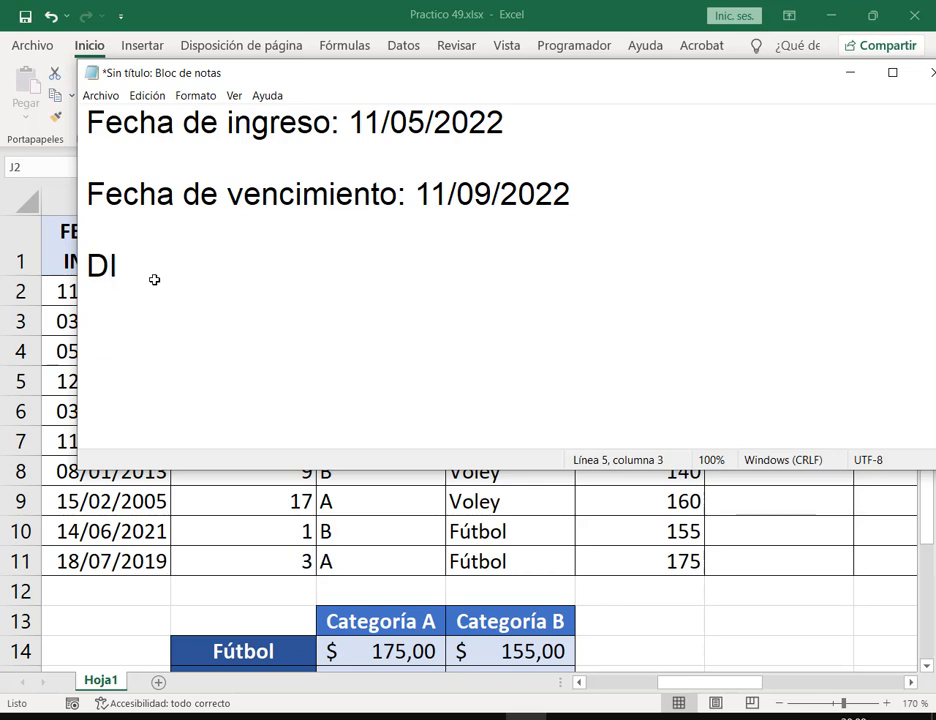
pyautogui.write('A')
pyautogui.press('Return')
pyautogui.press('Up')
pyautogui.press('End')
pyautogui.write('de la fe')
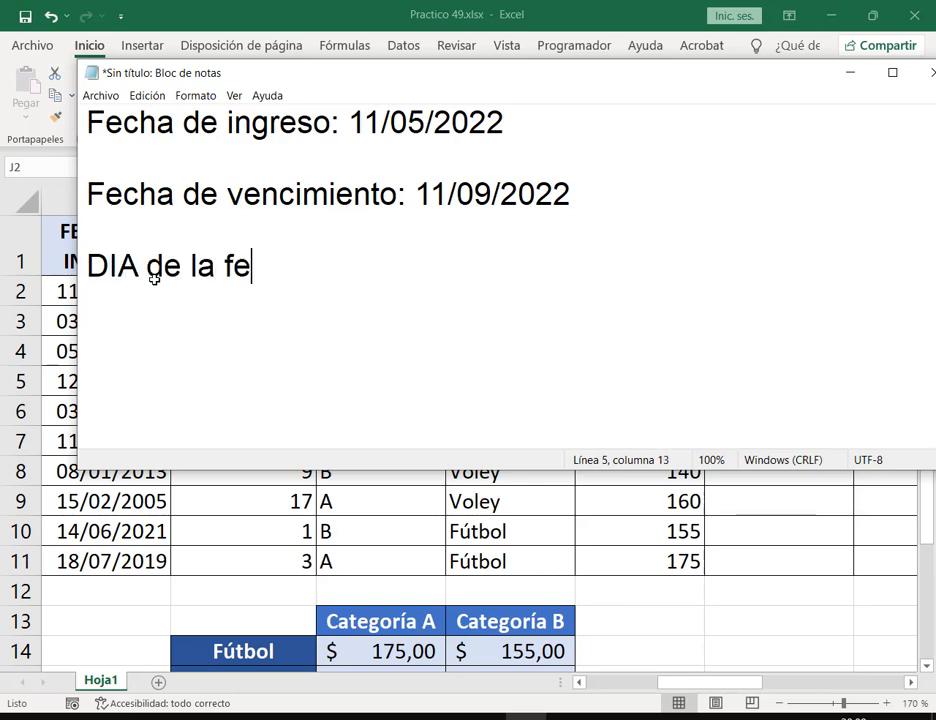
pyautogui.write('cha de ingreso')
pyautogui.press('Return')
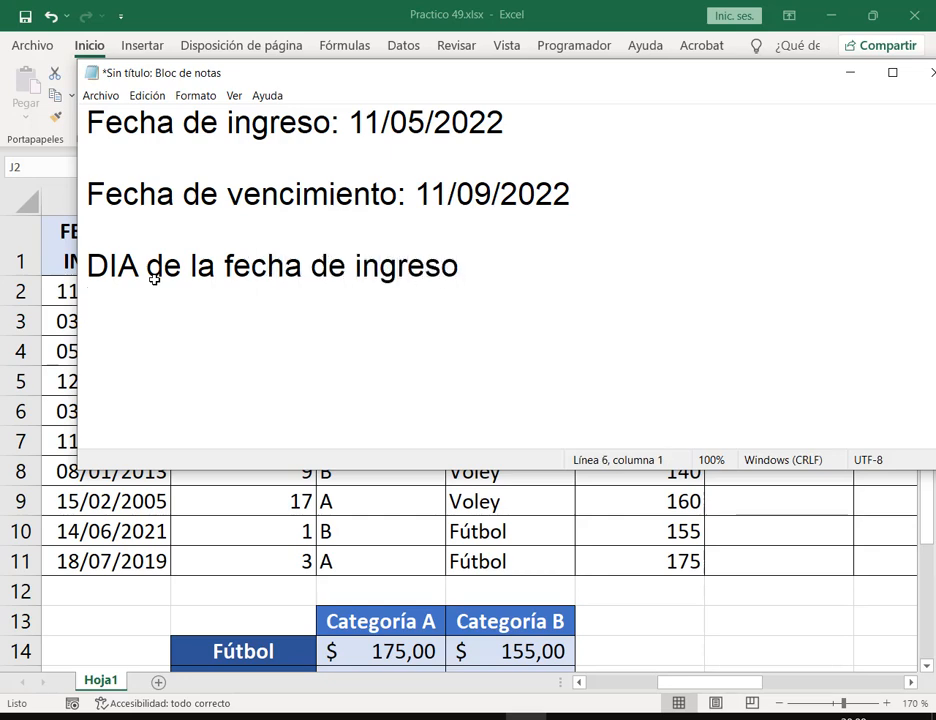
# Write "MES según la fecha actual" on the line below the DIA line
pyautogui.write('Mes')
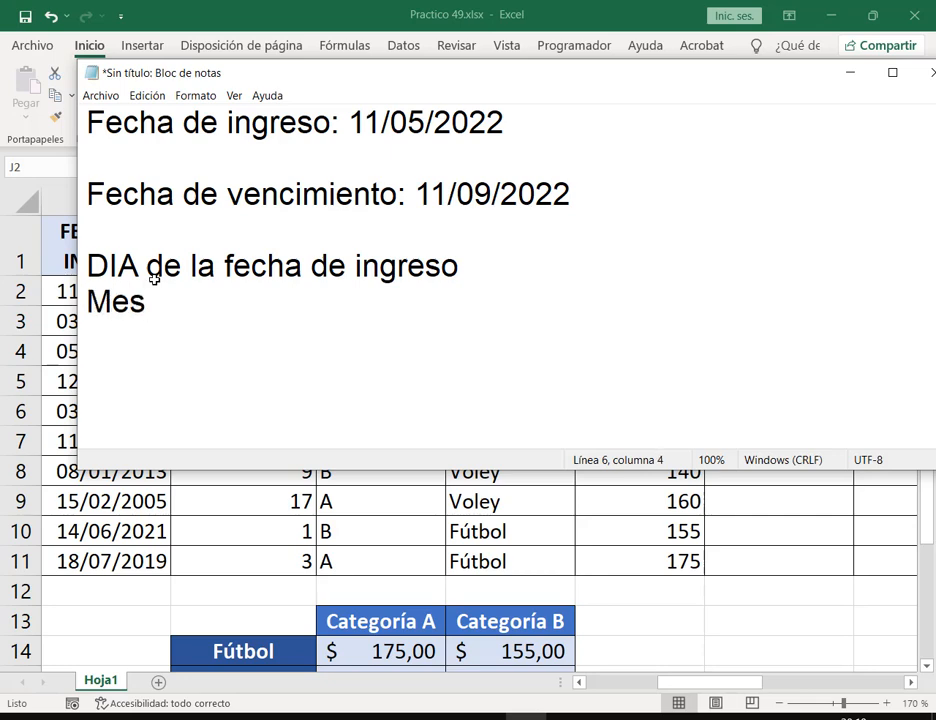
pyautogui.press('BackSpace')
pyautogui.press('BackSpace')
pyautogui.write('ES')
pyautogui.write('d')
pyautogui.press('BackSpace')
pyautogui.write('según la fe')
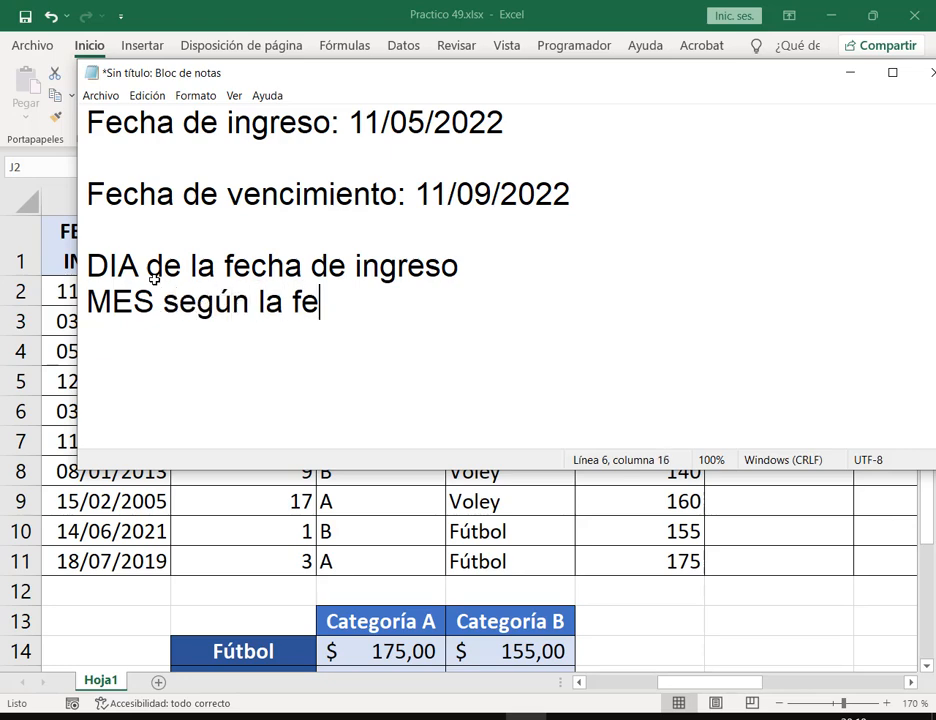
pyautogui.write('cha actual')
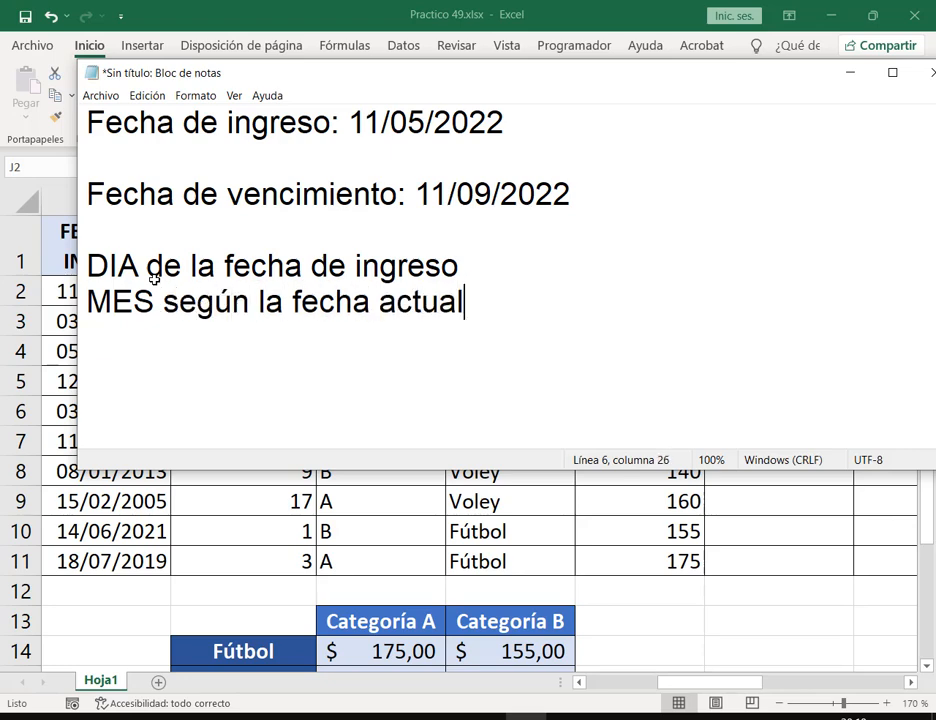
# Insert a blank line above the MES line and add "AÑO según la fecha actual" below it, separated by another blank line
pyautogui.press('Home')
pyautogui.press('Return')
pyautogui.press('End')
pyautogui.press('Return')
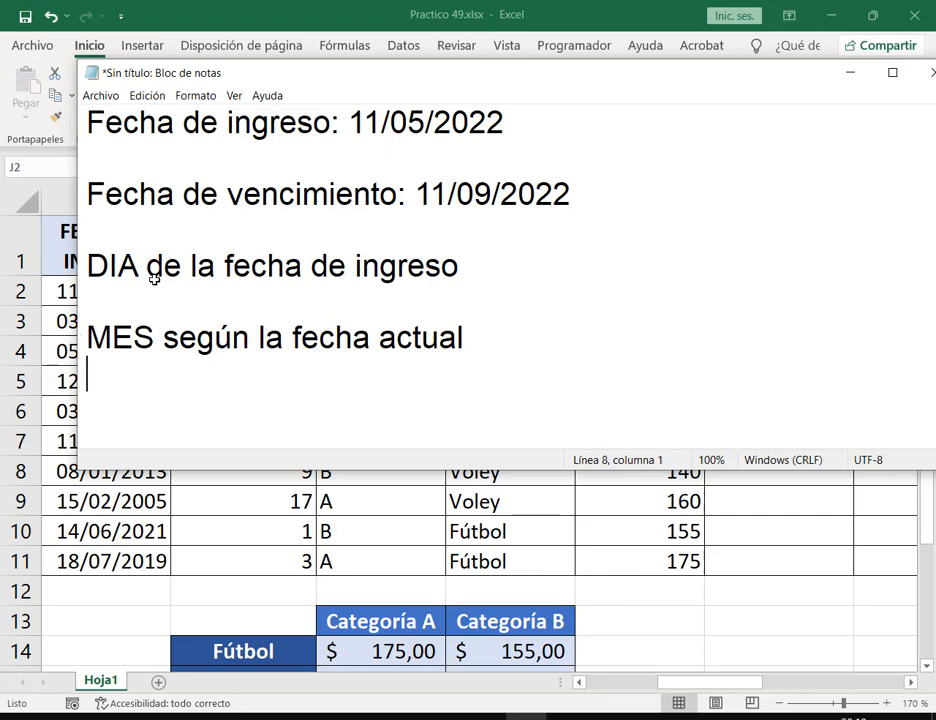
pyautogui.press('Return')
pyautogui.write('AÑO')
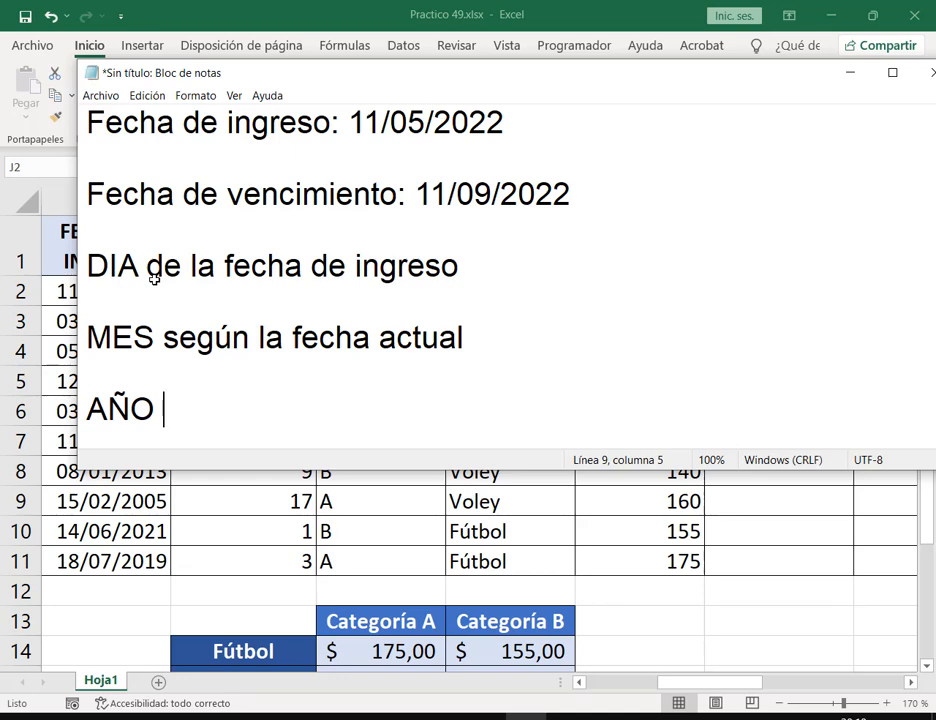
pyautogui.write('según')
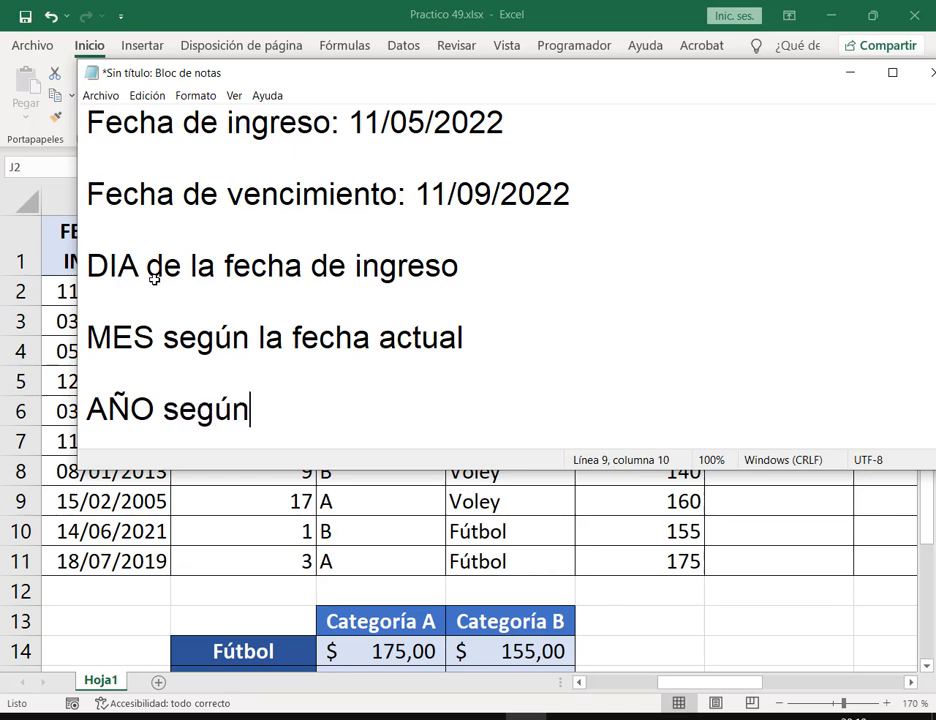
pyautogui.write(' la fech')
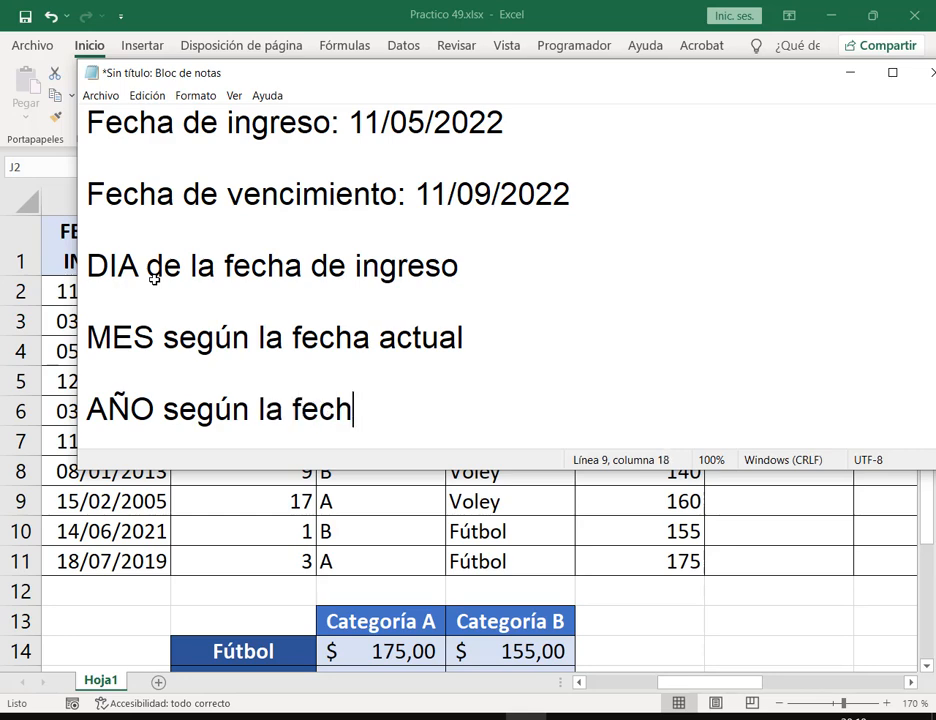
pyautogui.write('a actual')
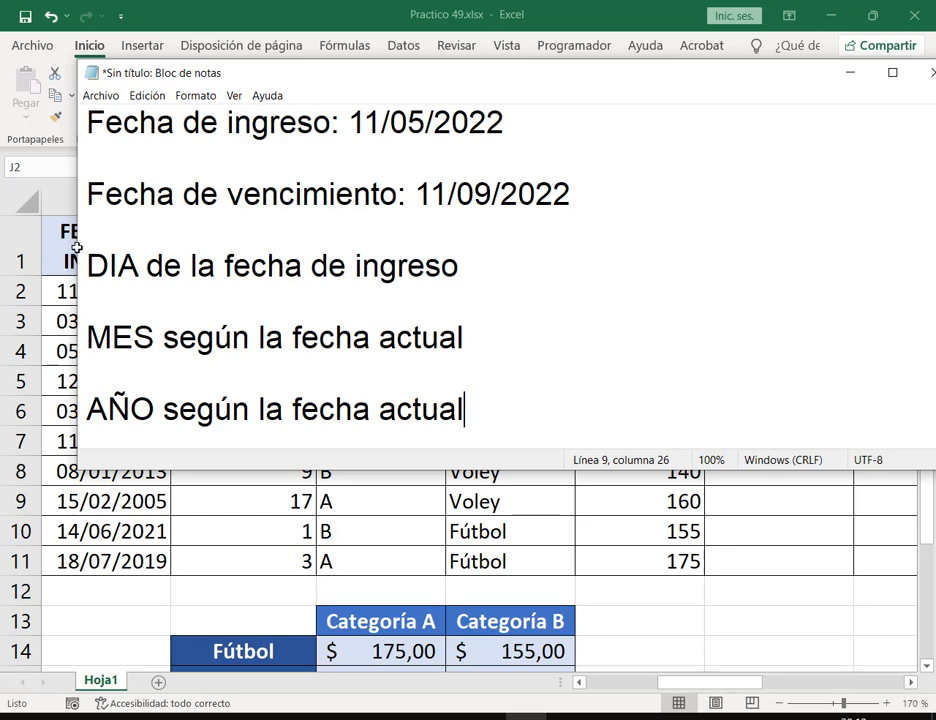
# Point out the words DIA, MES and AÑO at the start of the three date-part note lines
pyautogui.moveTo(84, 250)
pyautogui.mouseDown()
pyautogui.moveTo(129, 285)
pyautogui.moveTo(145, 284)
pyautogui.mouseUp()
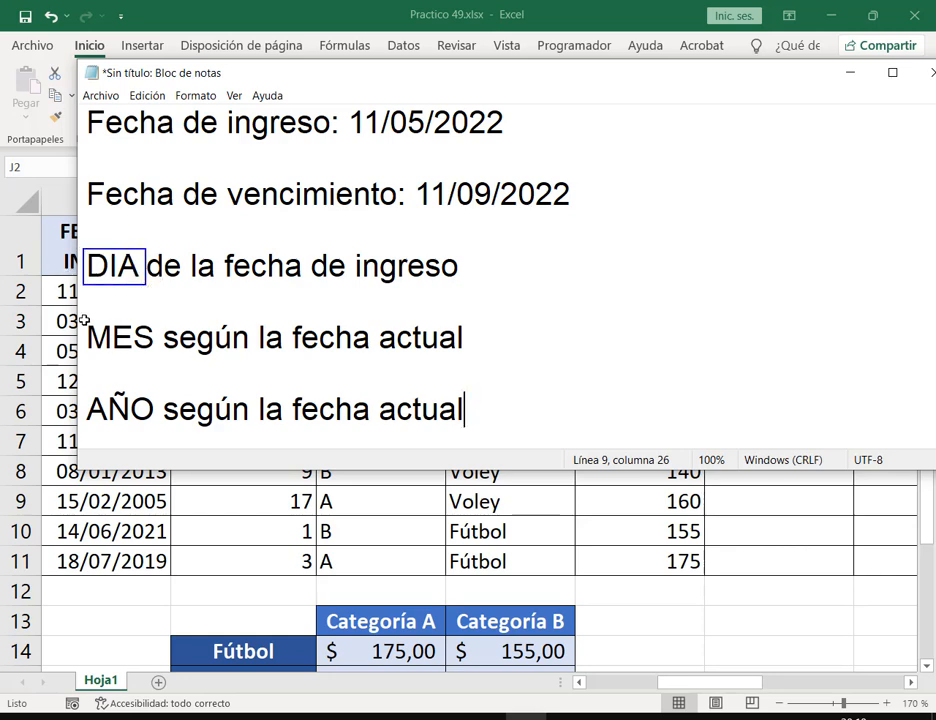
pyautogui.moveTo(84, 318)
pyautogui.mouseDown()
pyautogui.moveTo(100, 353)
pyautogui.moveTo(152, 350)
pyautogui.mouseUp()
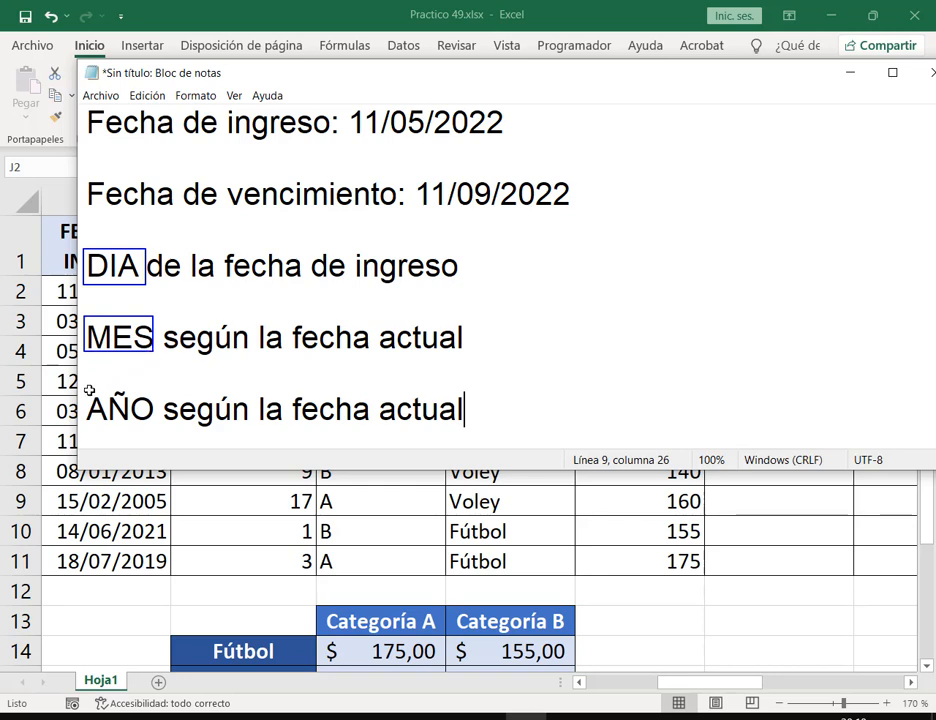
pyautogui.moveTo(86, 392); pyautogui.dragTo(153, 427)
pyautogui.press('e')
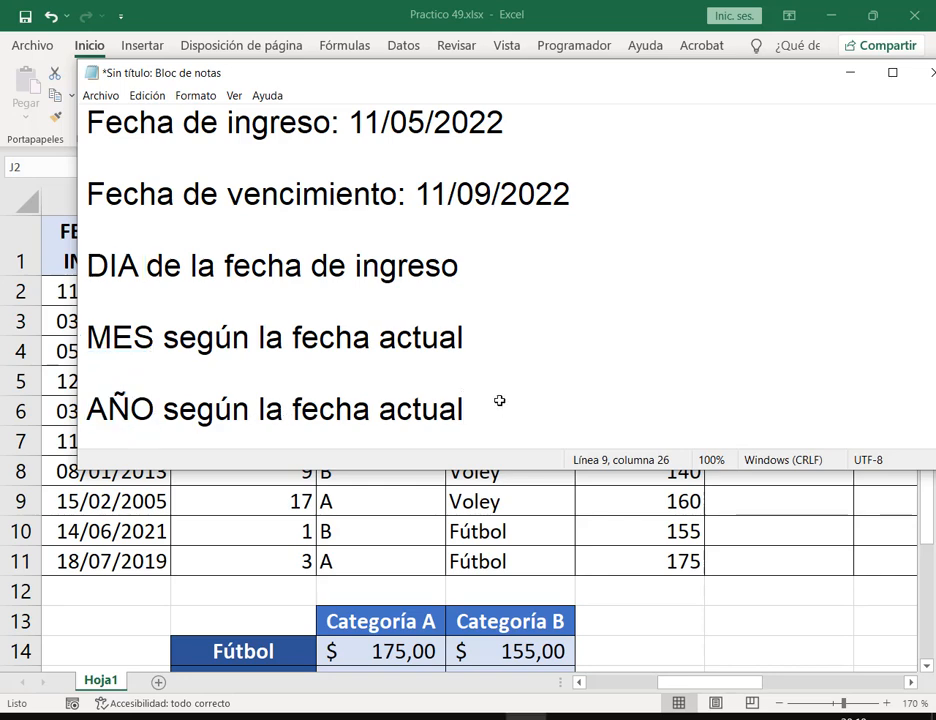
# Write the note line "Función DIA extrae el día de una fecha" below the AÑO line, separated by a blank line
pyautogui.press('Return')
pyautogui.press('Return')
pyautogui.write('D')
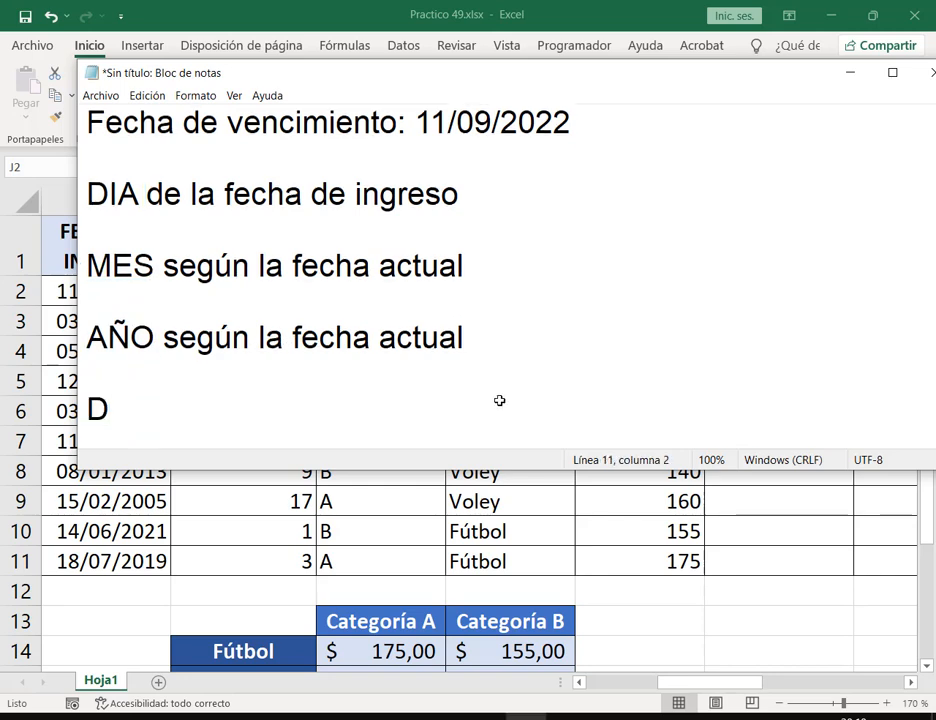
pyautogui.write('IA')
pyautogui.press('Home')
pyautogui.write('Función')
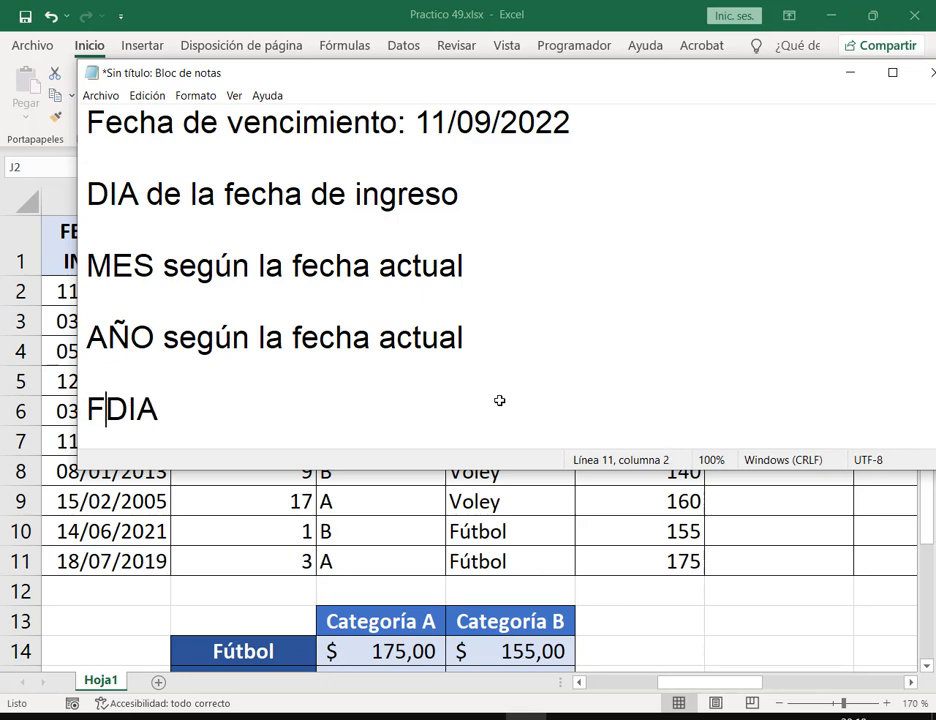
pyautogui.press('End')
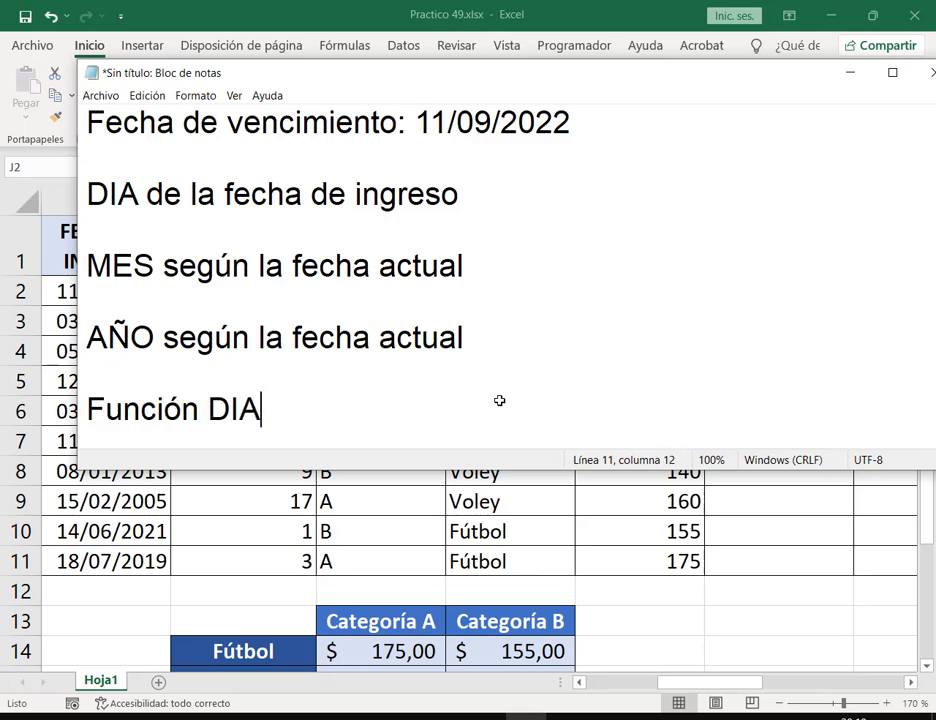
pyautogui.write('extrae e')
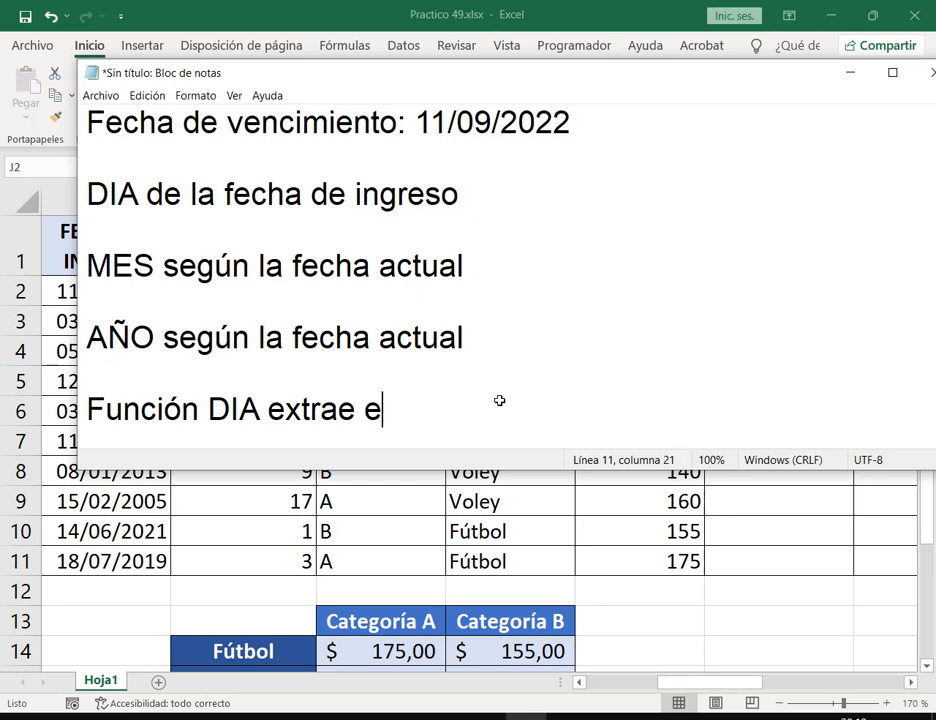
pyautogui.write('l día de una fecha')
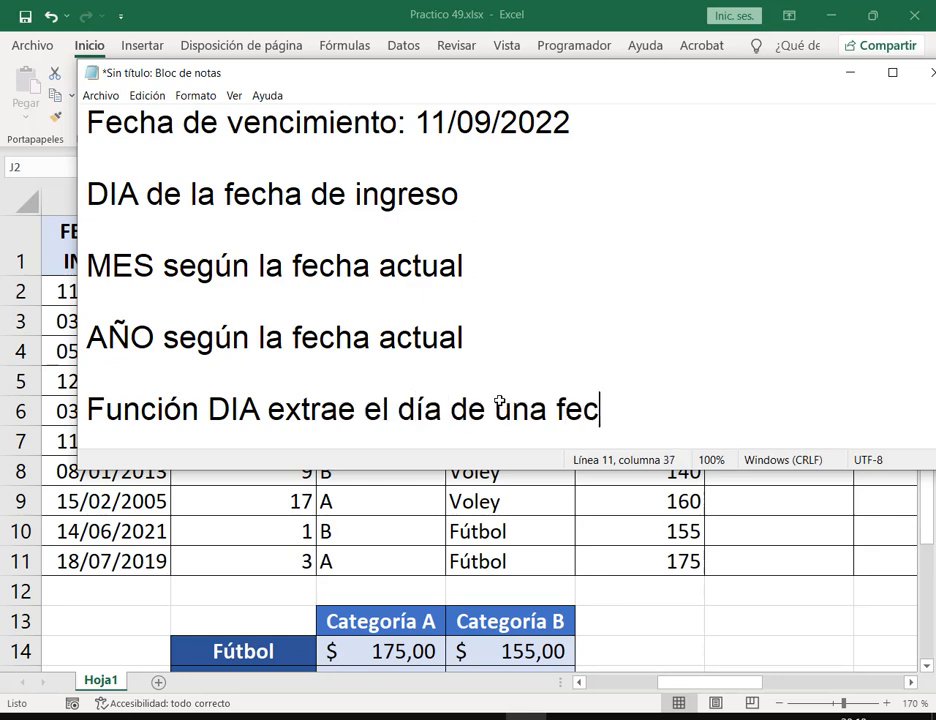
pyautogui.press('BackSpace')
pyautogui.press('BackSpace')
pyautogui.press('BackSpace')
pyautogui.press('BackSpace')
pyautogui.press('BackSpace')
pyautogui.press('BackSpace')
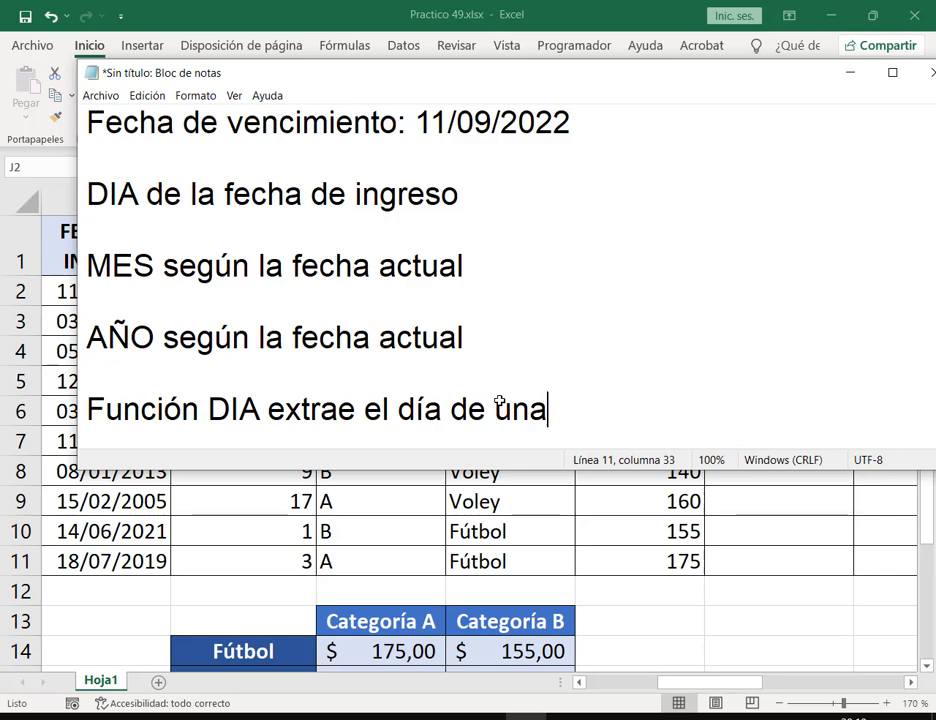
pyautogui.write('fecha')
# Add the note "Función MES extrae unicamente el mes de una fecha" after a blank line below the DIA function note
pyautogui.press('Return')
pyautogui.press('Return')
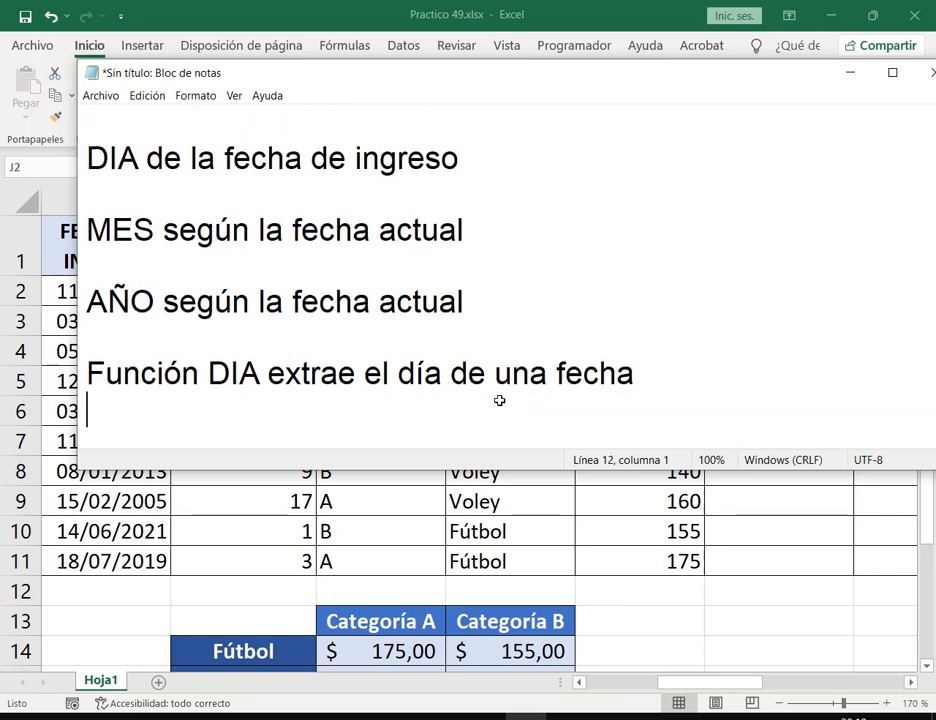
pyautogui.write('Función')
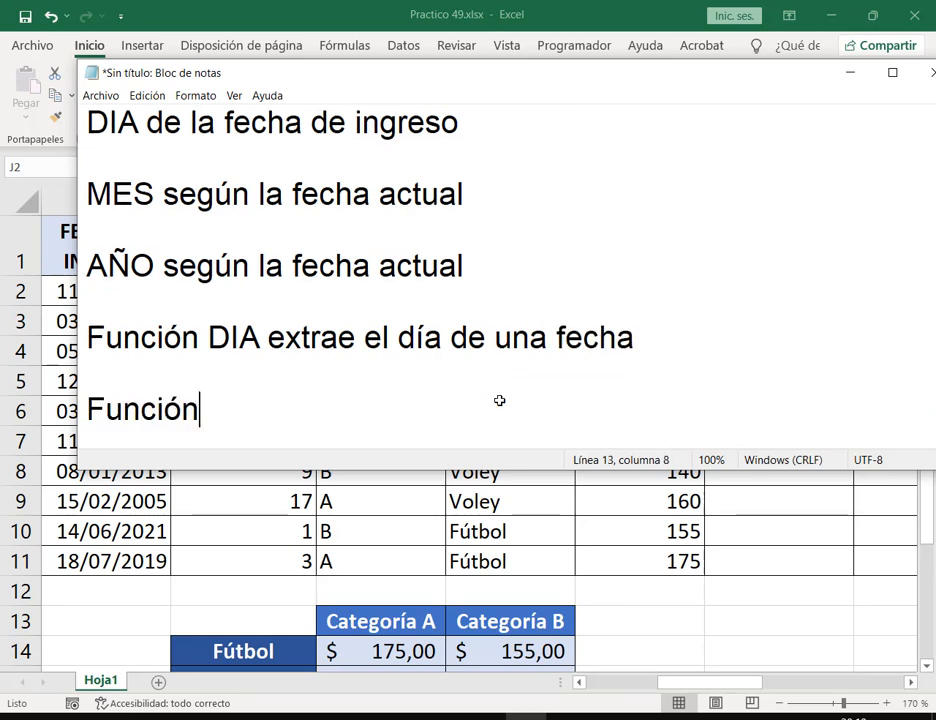
pyautogui.write(' MES extr')
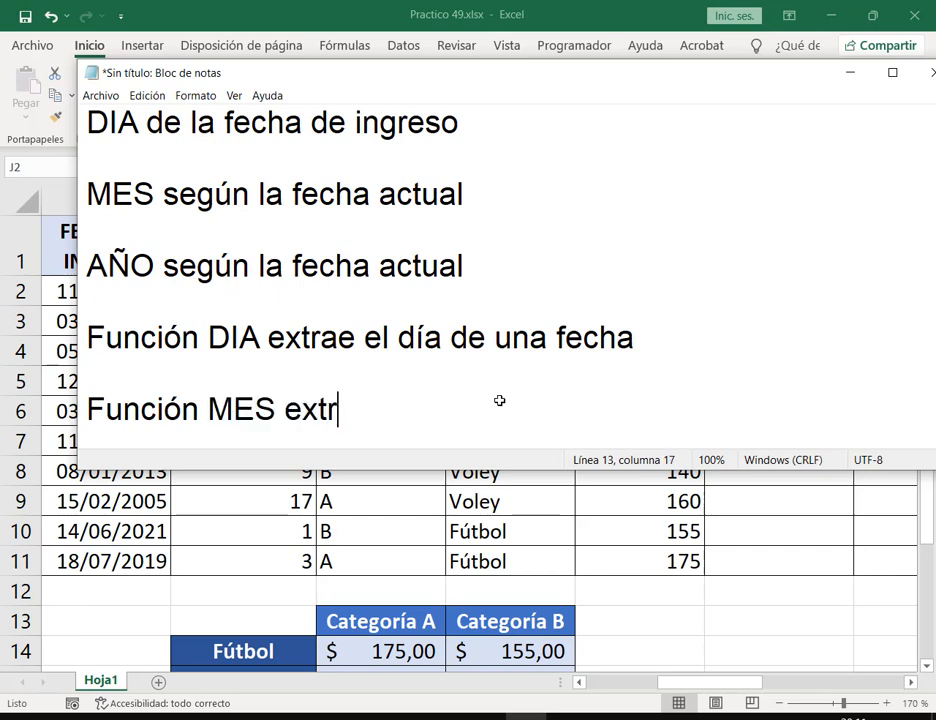
pyautogui.write('ae unicam')
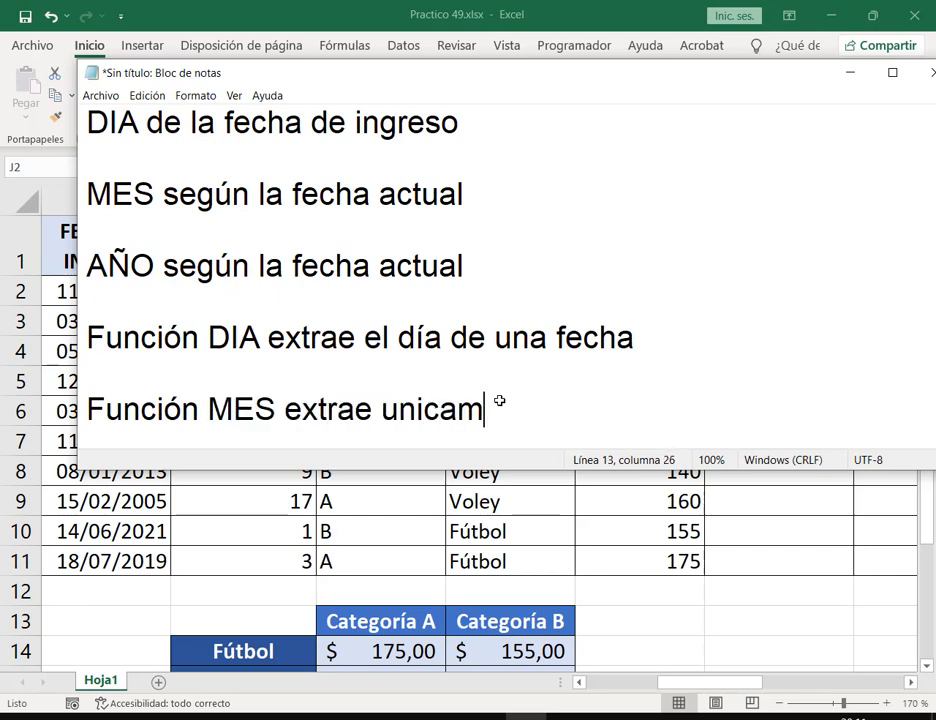
pyautogui.write('ente el mes de una ')
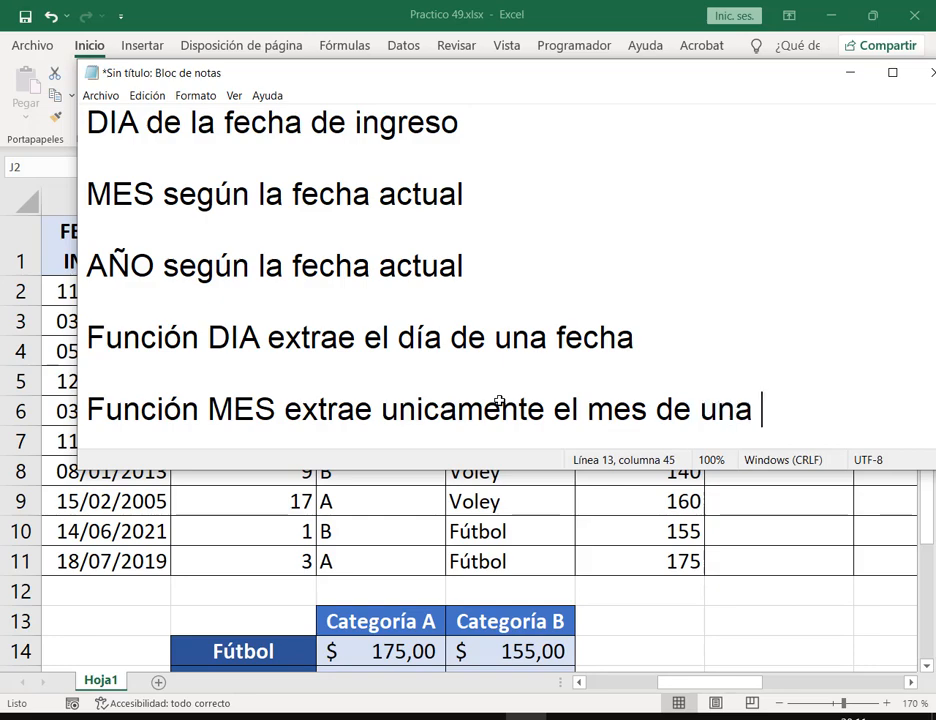
pyautogui.write('fecha')
# Add the note "Función AÑO extrae únicamente el año de una fecha" after a blank line below the MES function note
pyautogui.press('Return')
pyautogui.press('Return')
pyautogui.write('Fun')
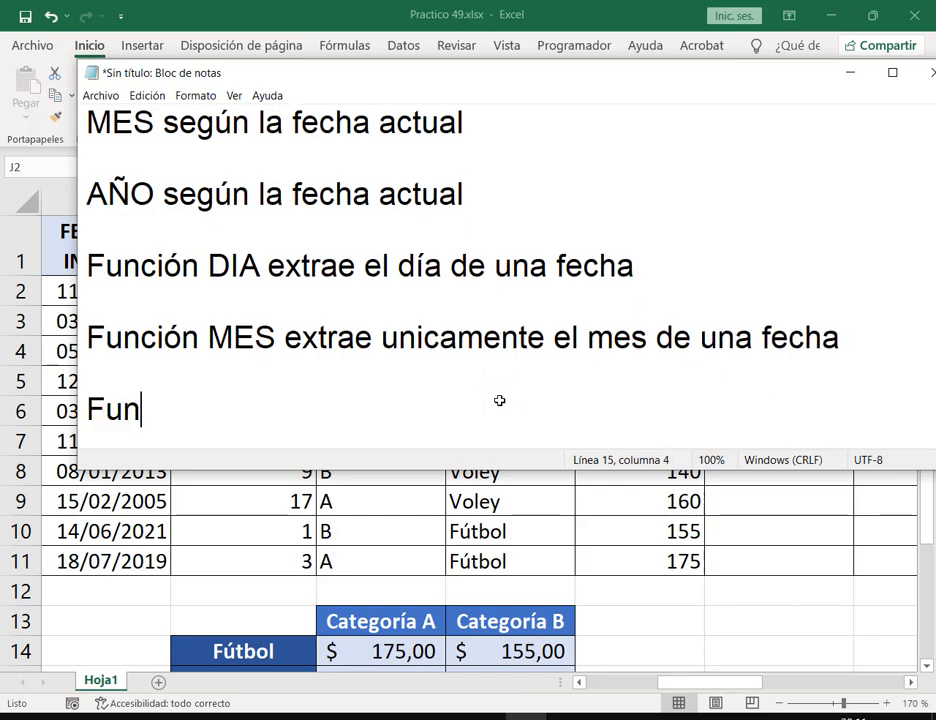
pyautogui.write('ción A')
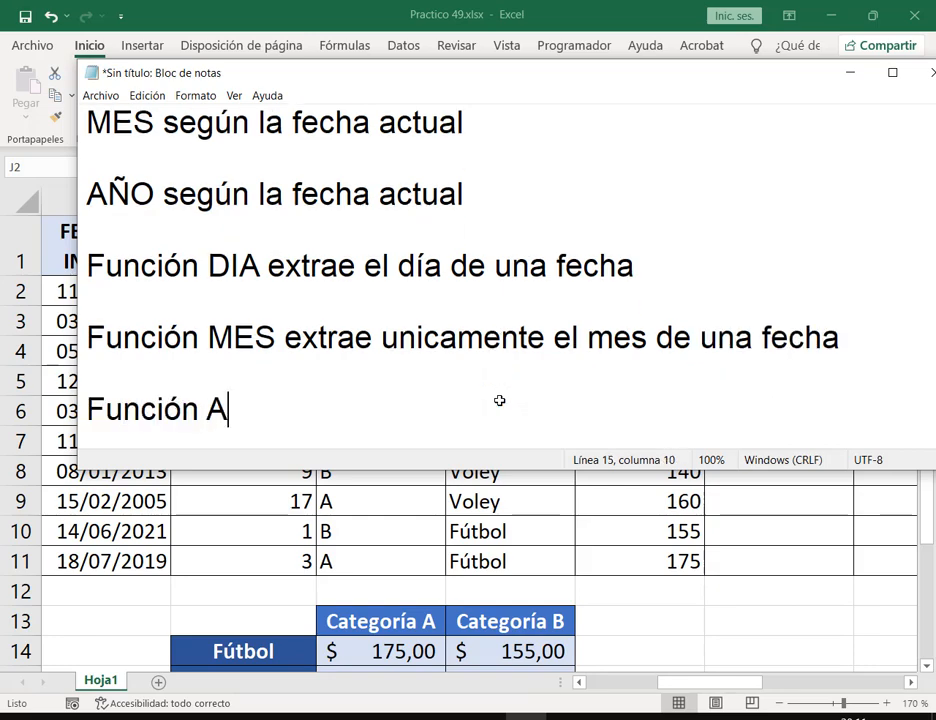
pyautogui.write('´P')
pyautogui.press('BackSpace')
pyautogui.press('BackSpace')
pyautogui.write('ÑO')
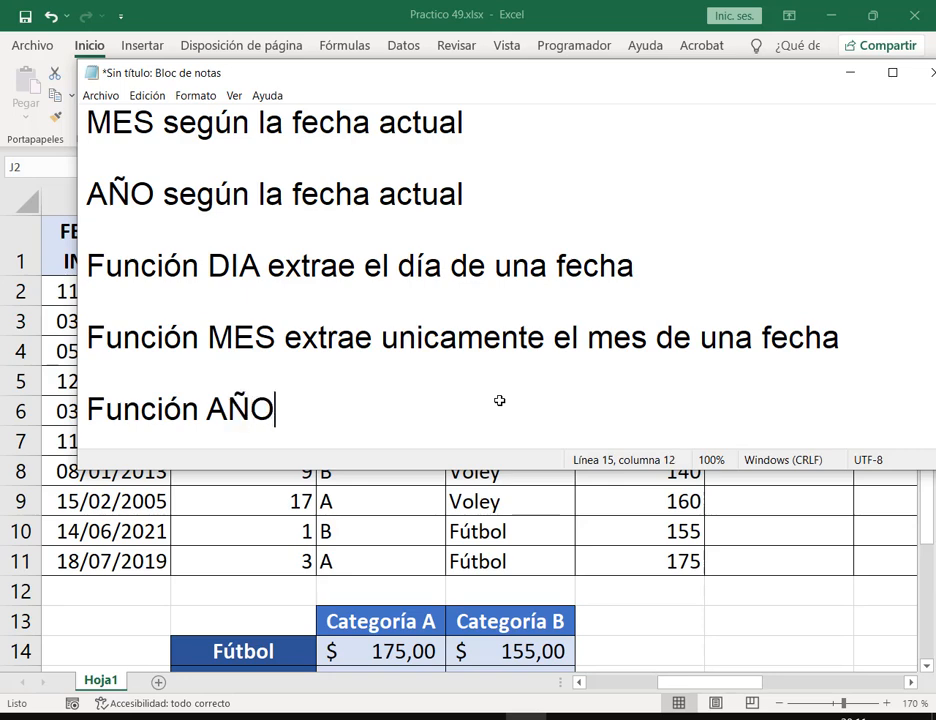
pyautogui.write(' extrae ')
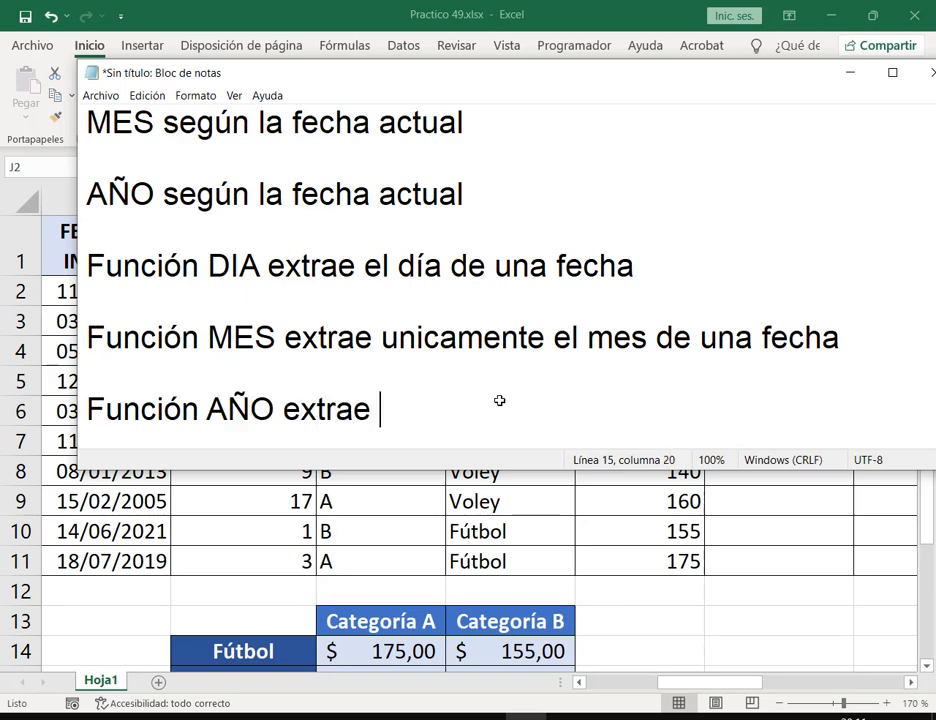
pyautogui.write('únicamente el a')
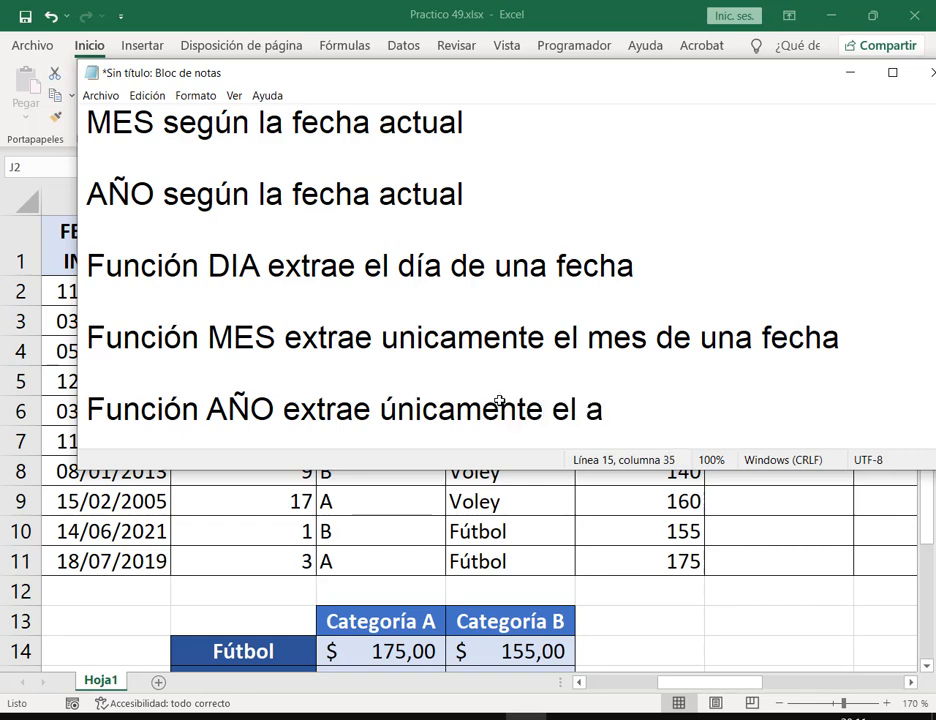
pyautogui.press('BackSpace')
pyautogui.write('´')
pyautogui.press('BackSpace')
pyautogui.write('añp de')
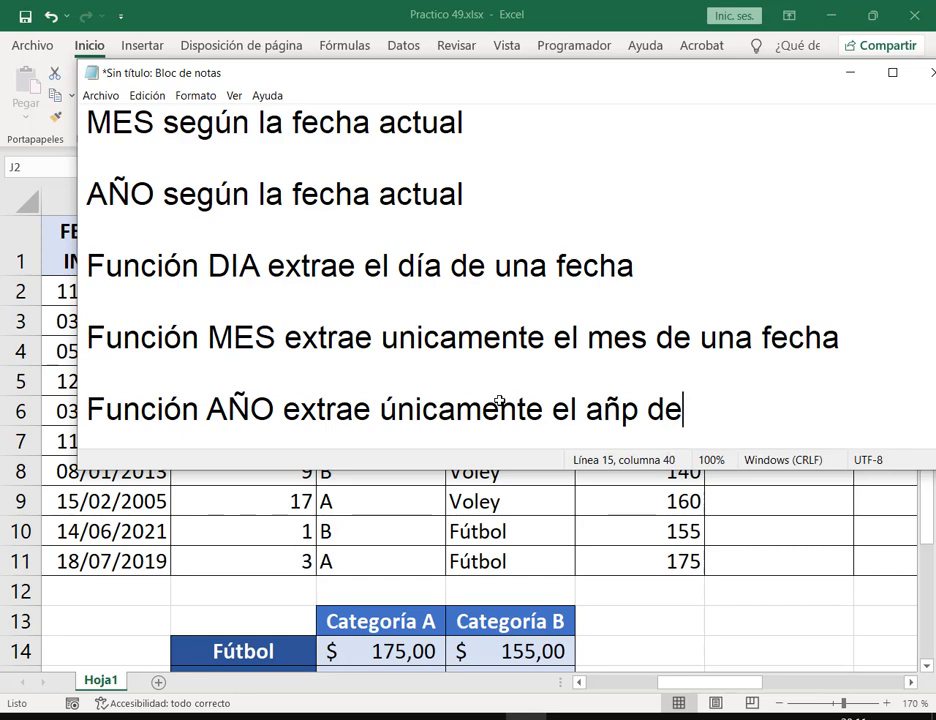
pyautogui.press('BackSpace')
pyautogui.press('BackSpace')
pyautogui.press('BackSpace')
pyautogui.press('BackSpace')
pyautogui.press('BackSpace')
pyautogui.write('o de una fecha')
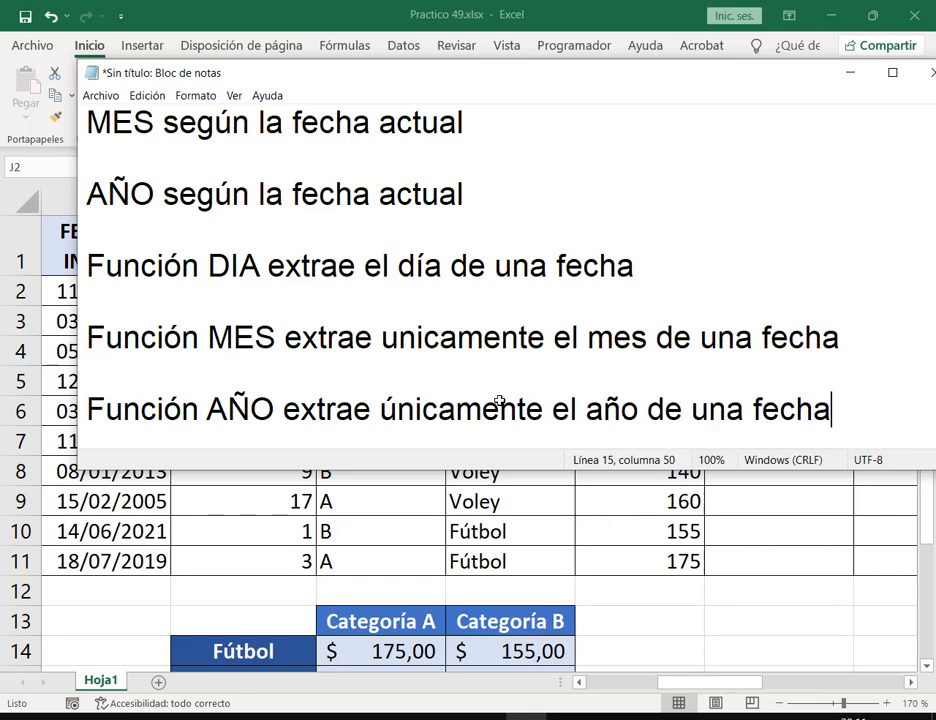
# Point out the function names DIA, MES and AÑO in the notes and start a new line after a blank one
pyautogui.press('Return')
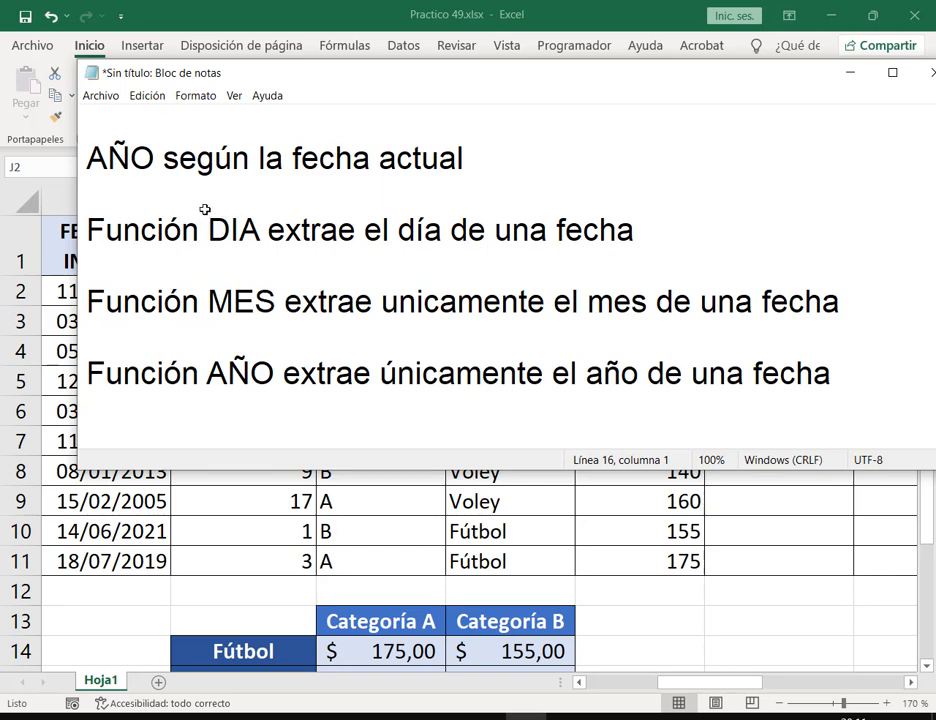
pyautogui.moveTo(204, 209); pyautogui.dragTo(265, 252)
pyautogui.moveTo(206, 284); pyautogui.dragTo(274, 321)
pyautogui.moveTo(200, 353); pyautogui.dragTo(277, 388)
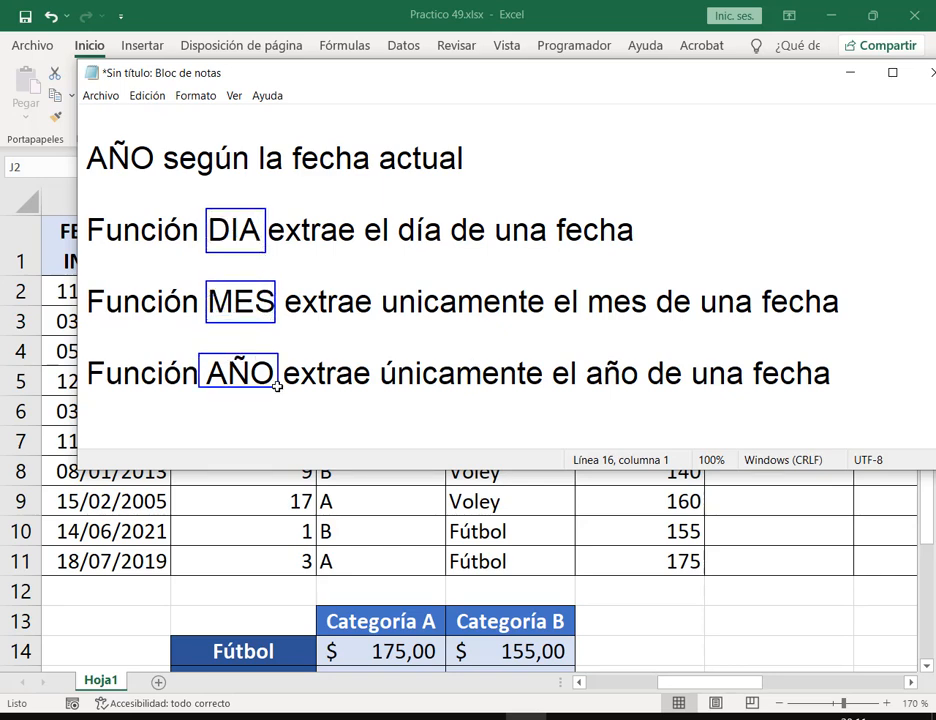
pyautogui.press('Escape')
pyautogui.press('Return')
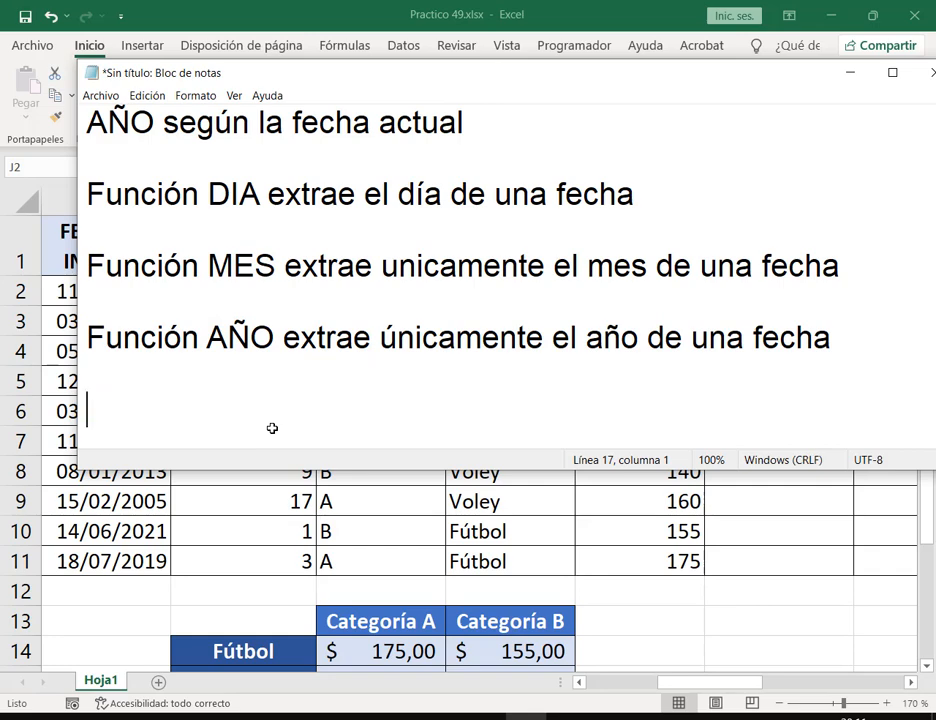
# Switch to Excel, test the formula =DIA(E2) in cell J2, and clear the cell
pyautogui.click(562, 17)
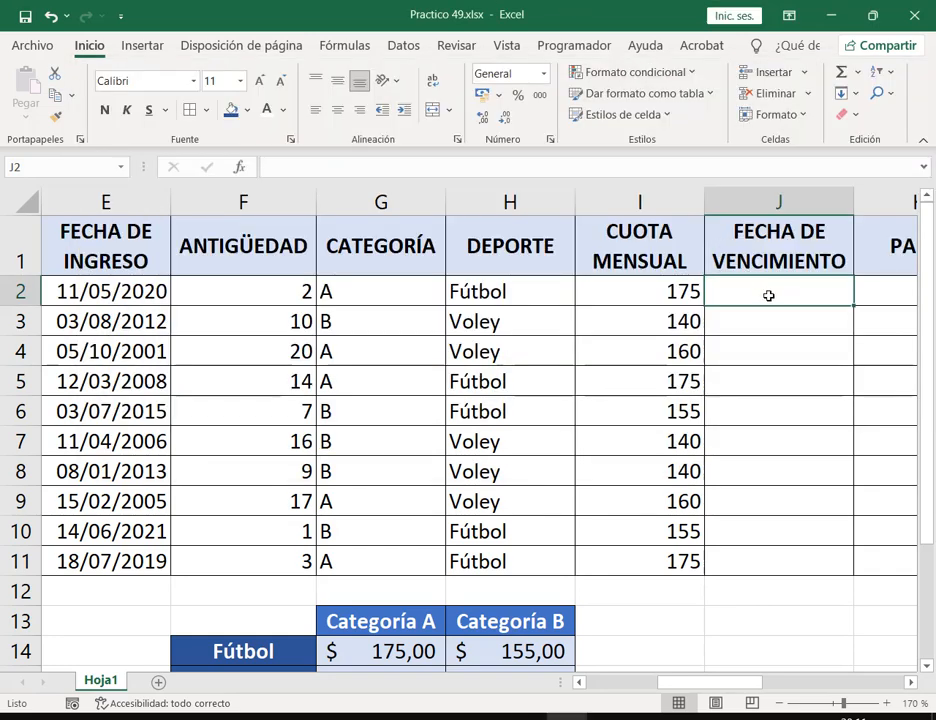
pyautogui.write('=DIA(')
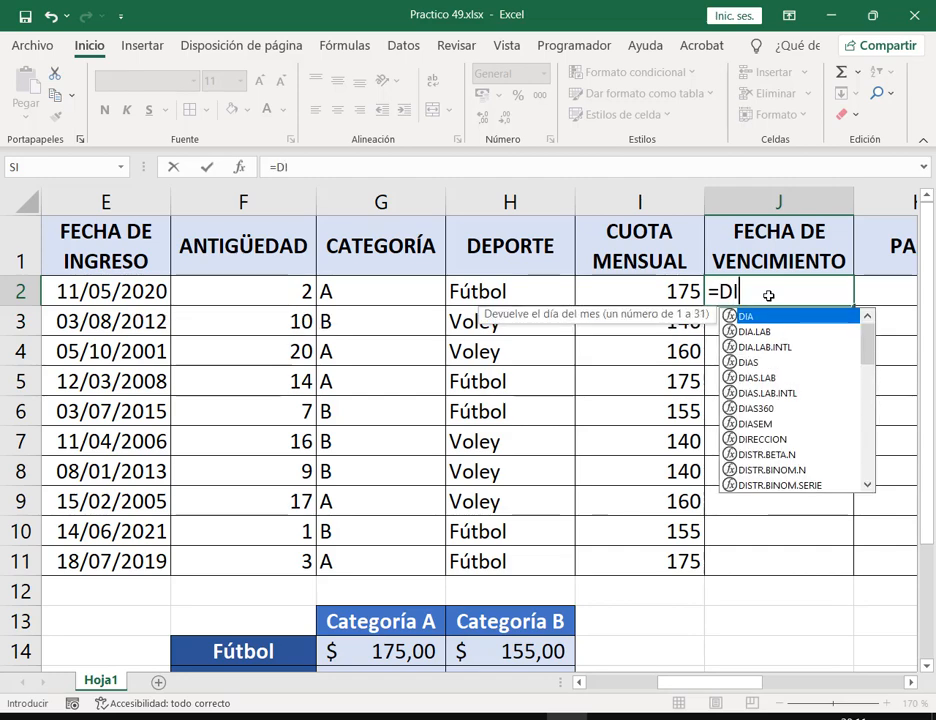
pyautogui.click(134, 290)
pyautogui.write(')')
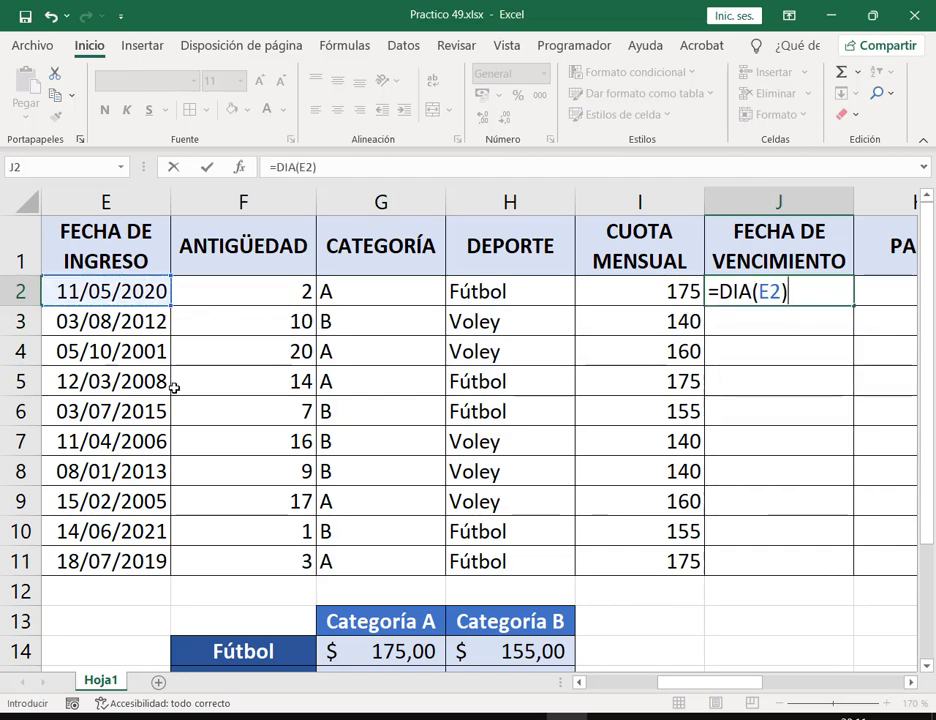
pyautogui.press('Return')
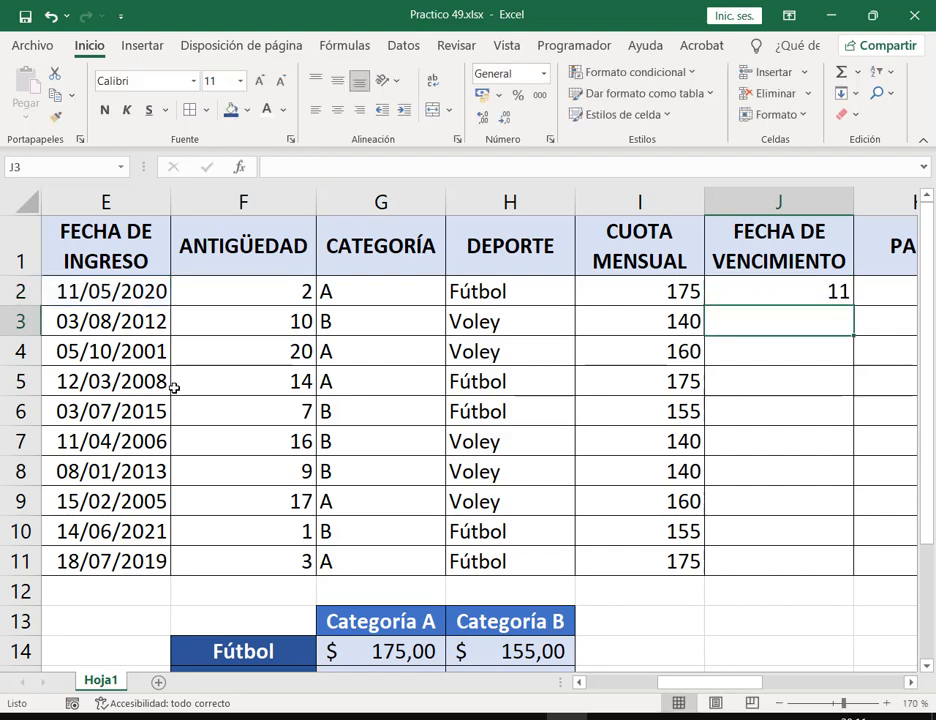
pyautogui.press('Up')
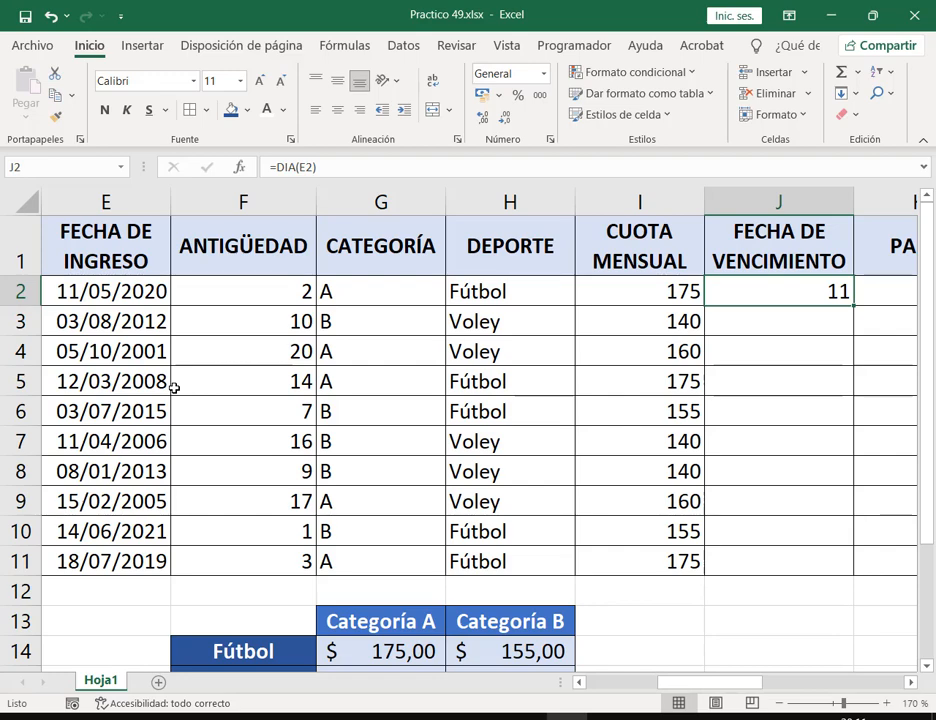
pyautogui.press('Delete')
# Return to Notepad and write the note "Función FECHA(año;mes;dia)" on the empty last line
pyautogui.click(522, 717)
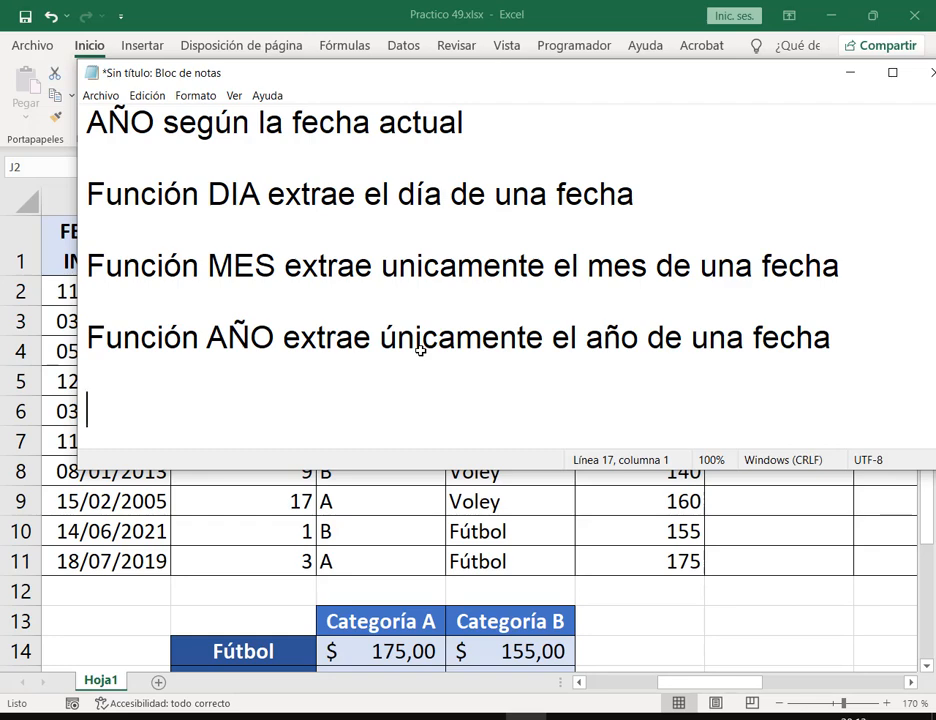
pyautogui.write('Función FECH')
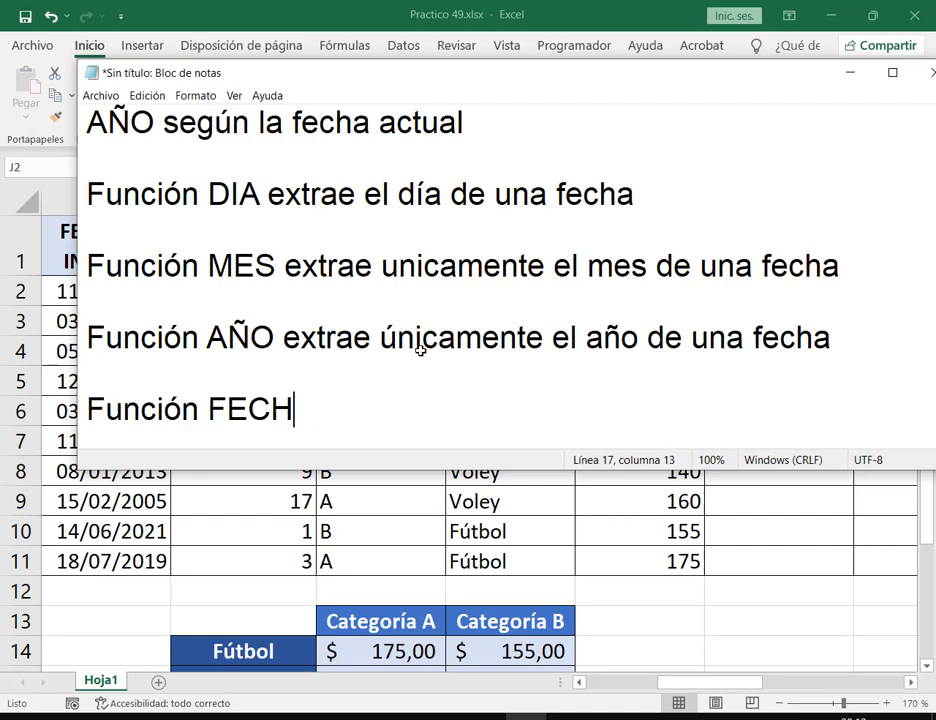
pyautogui.write('A(a')
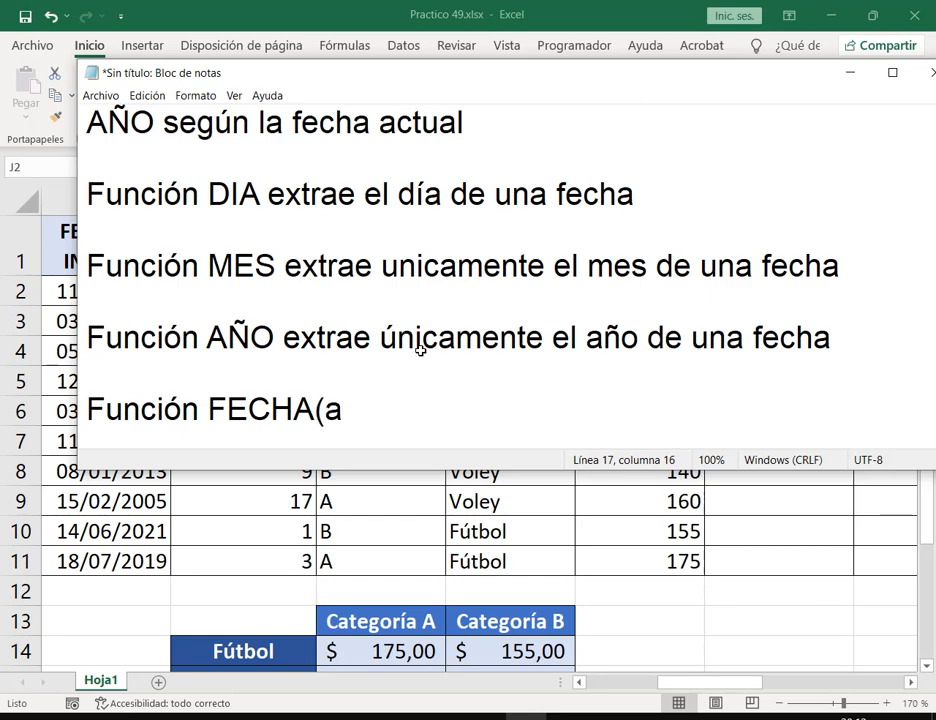
pyautogui.write('ño')
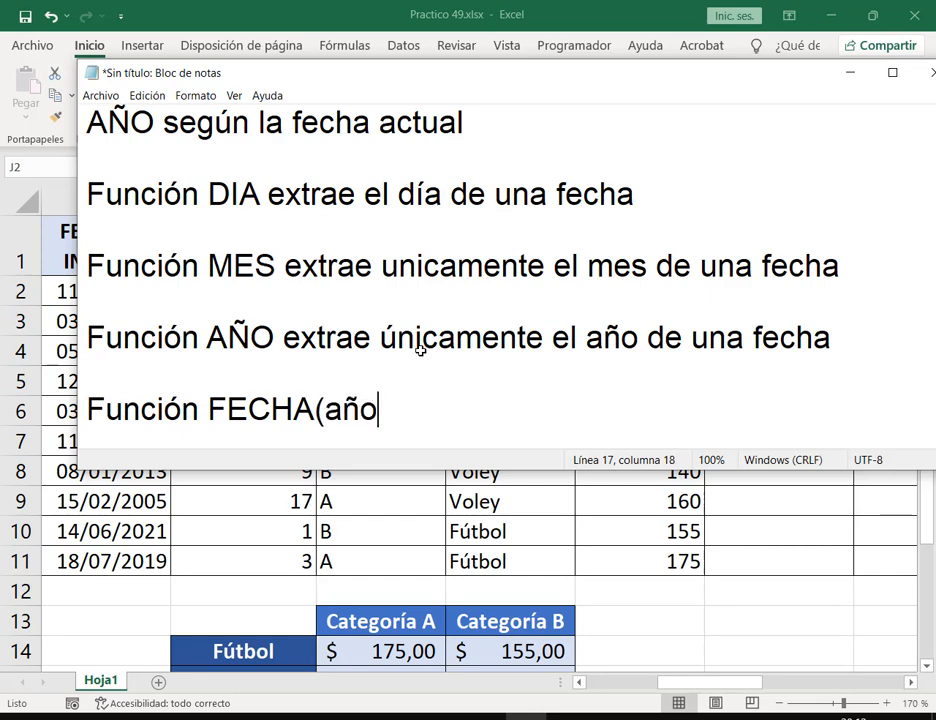
pyautogui.write(';mes;')
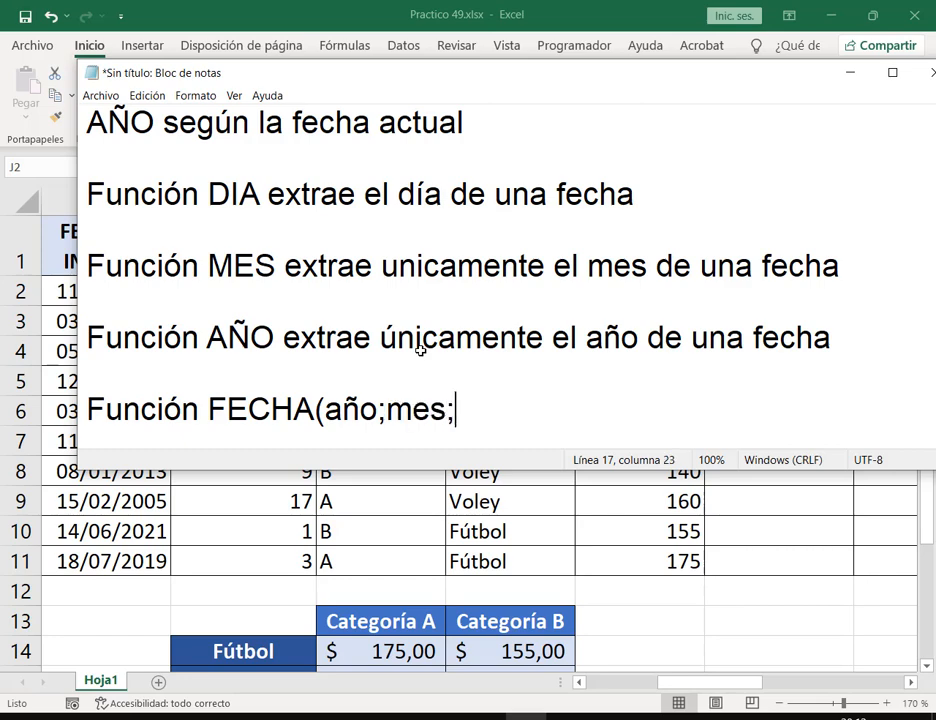
pyautogui.write('dia)')
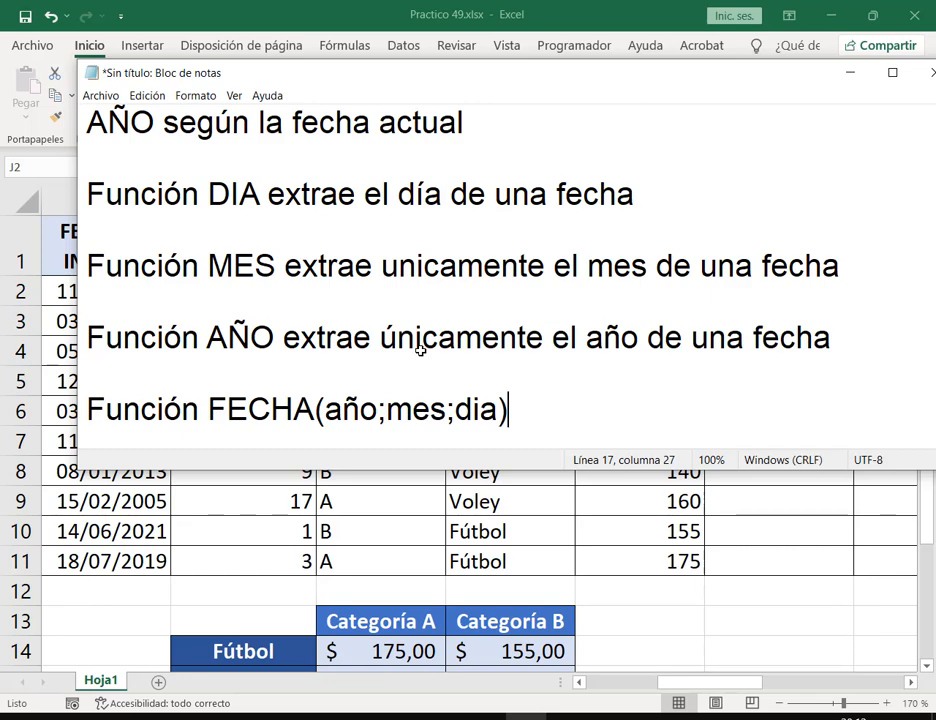
# Switch to Excel, begin a FECHA formula in cell J2, and check the Notepad rule for AÑO before returning to the formula
pyautogui.click(423, 15)
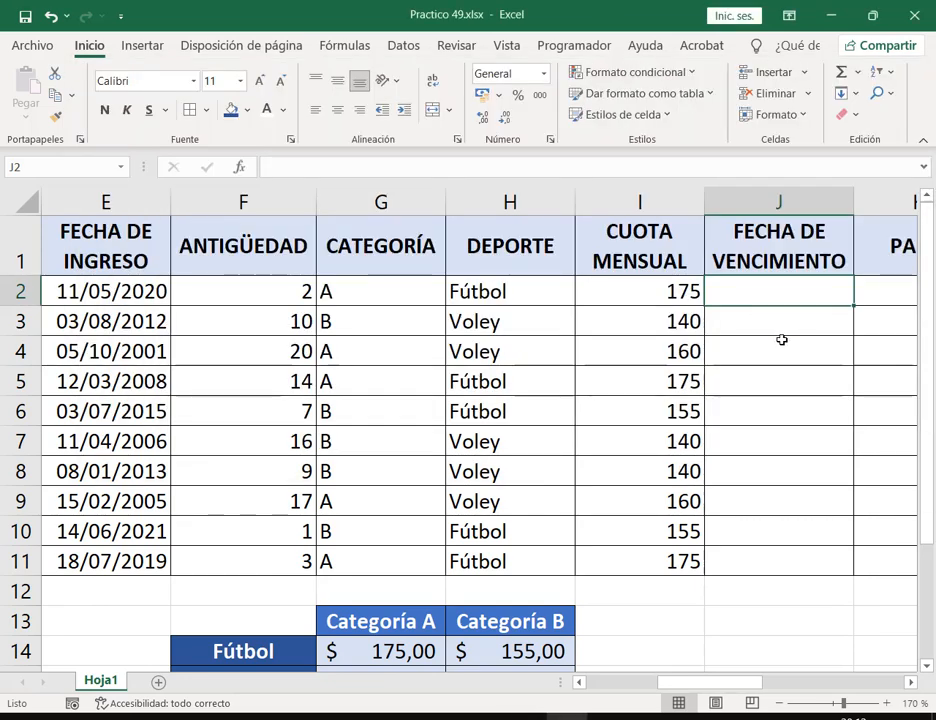
pyautogui.write('=FECHA(')
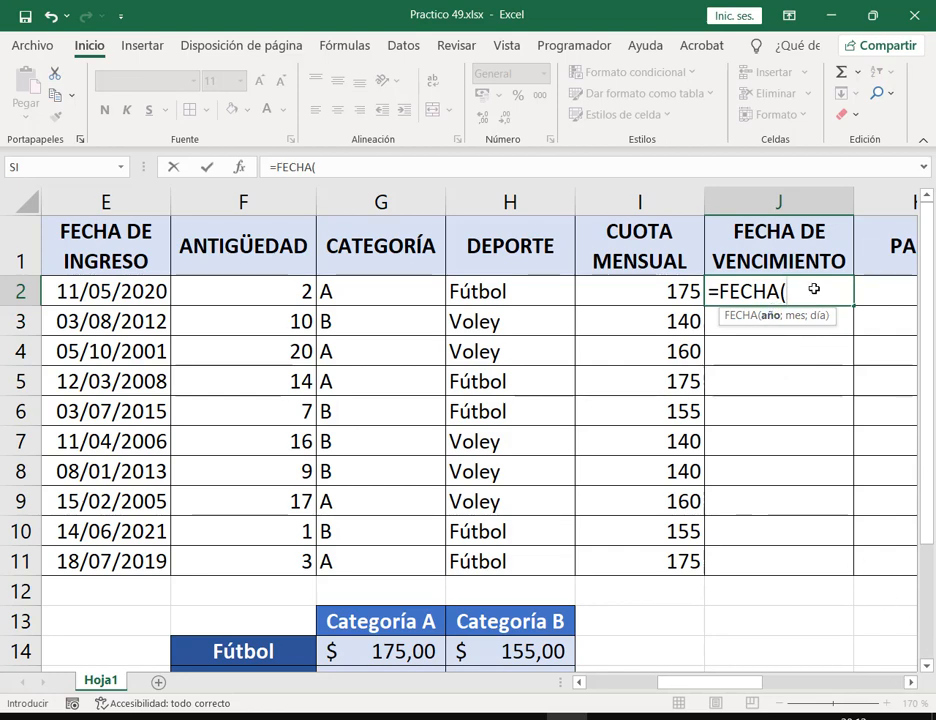
pyautogui.hotkey('alt', 'Tab')
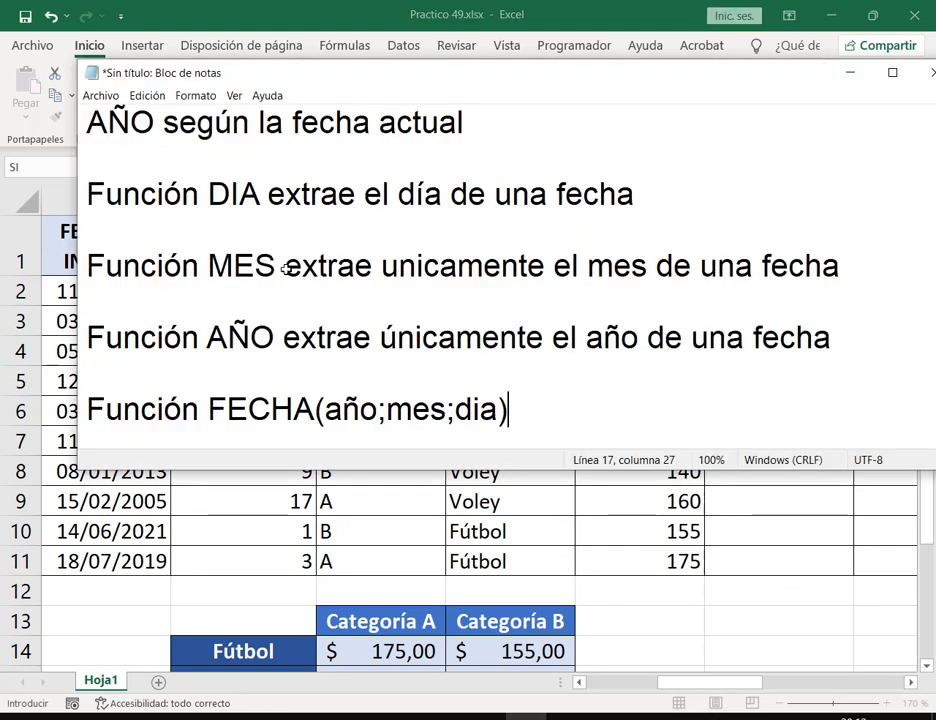
pyautogui.moveTo(86, 316); pyautogui.dragTo(878, 351)
pyautogui.scroll(3, 349, 261)
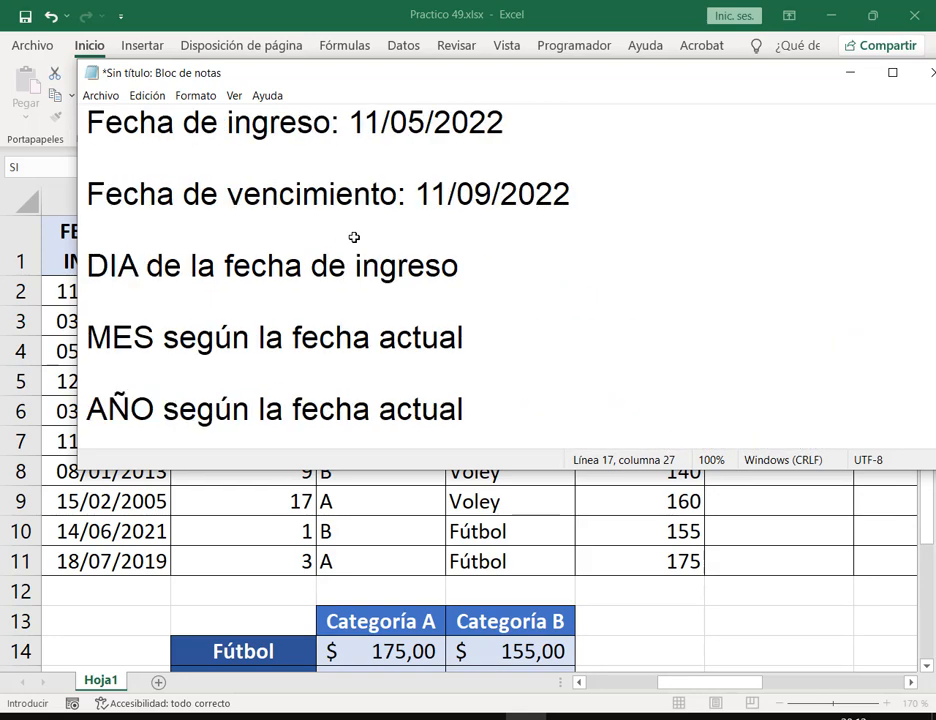
pyautogui.moveTo(160, 390)
pyautogui.mouseDown()
pyautogui.moveTo(501, 439)
pyautogui.moveTo(491, 432)
pyautogui.mouseUp()
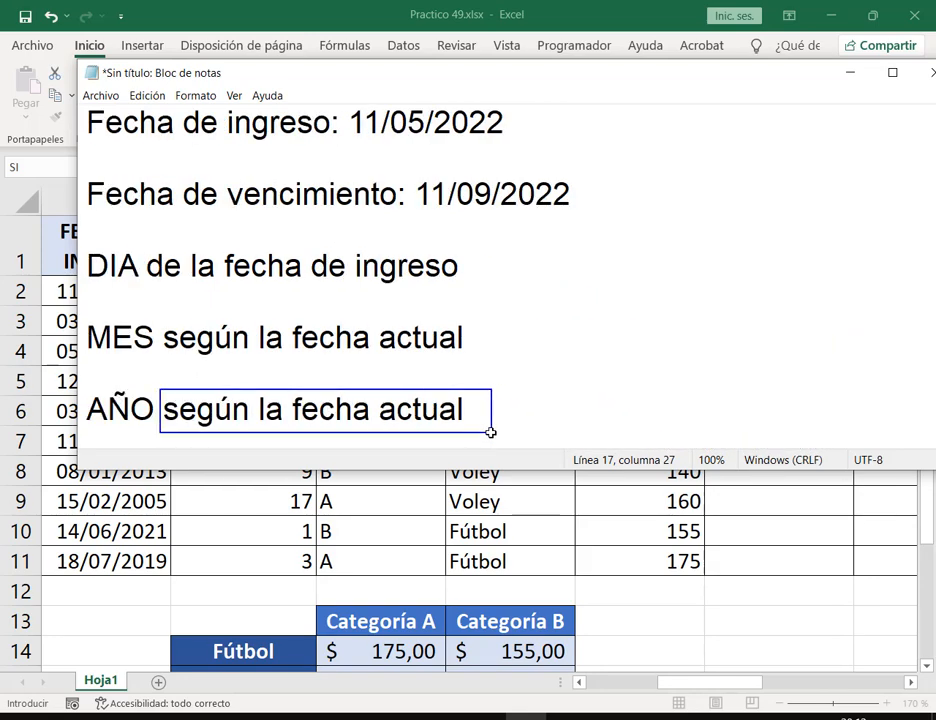
pyautogui.press('Escape')
pyautogui.click(652, 9)
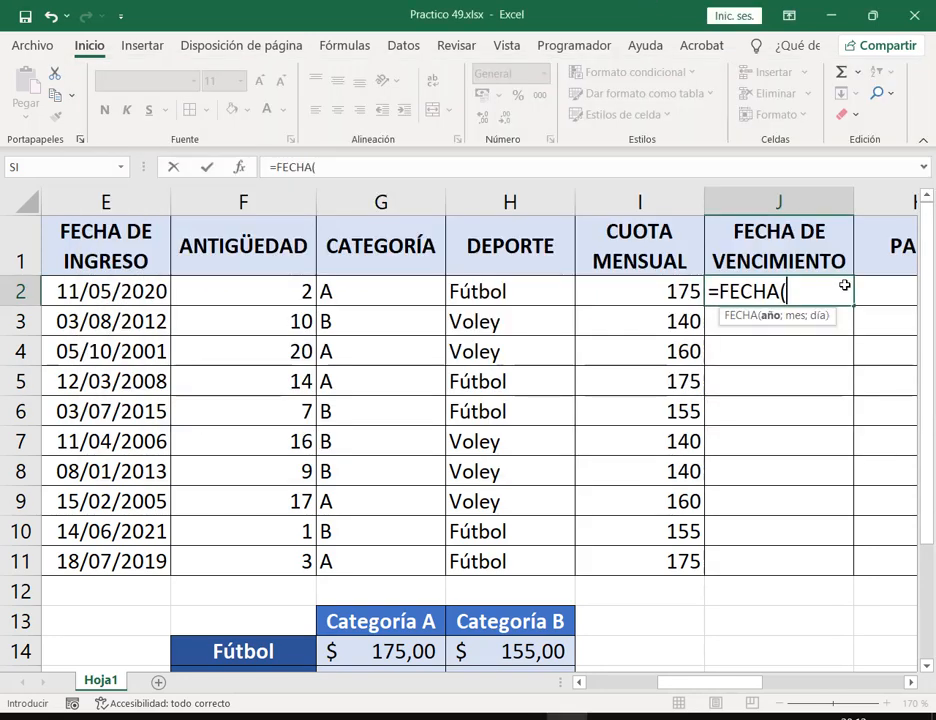
# Try AÑO(hoy()) as the year argument of the FECHA formula in J2, point out its parts, and cancel the entry
pyautogui.write('a')
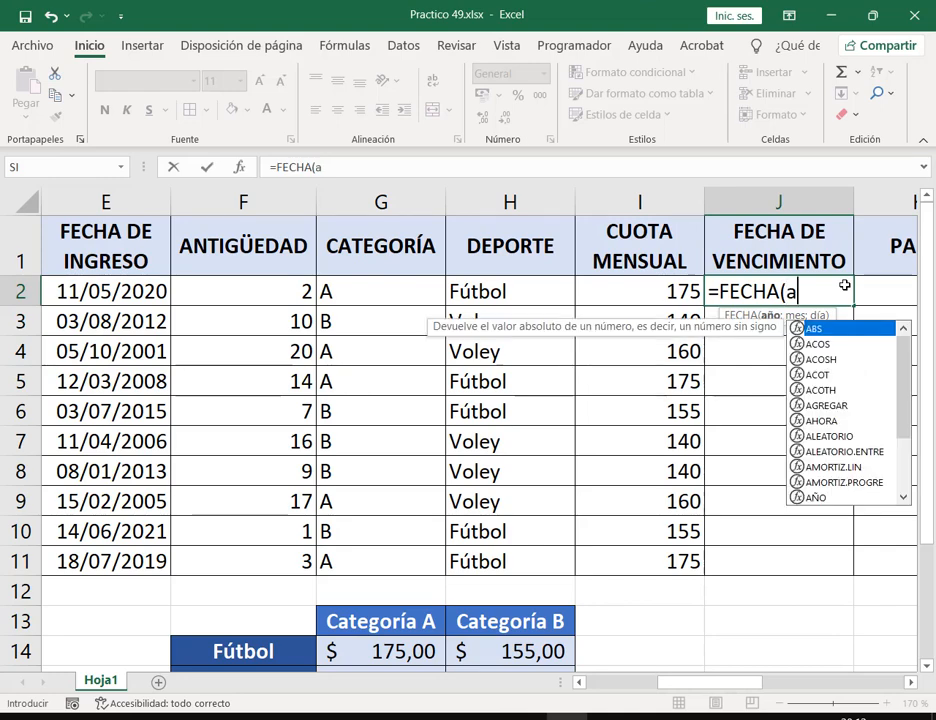
pyautogui.press('BackSpace')
pyautogui.write('AÑO')
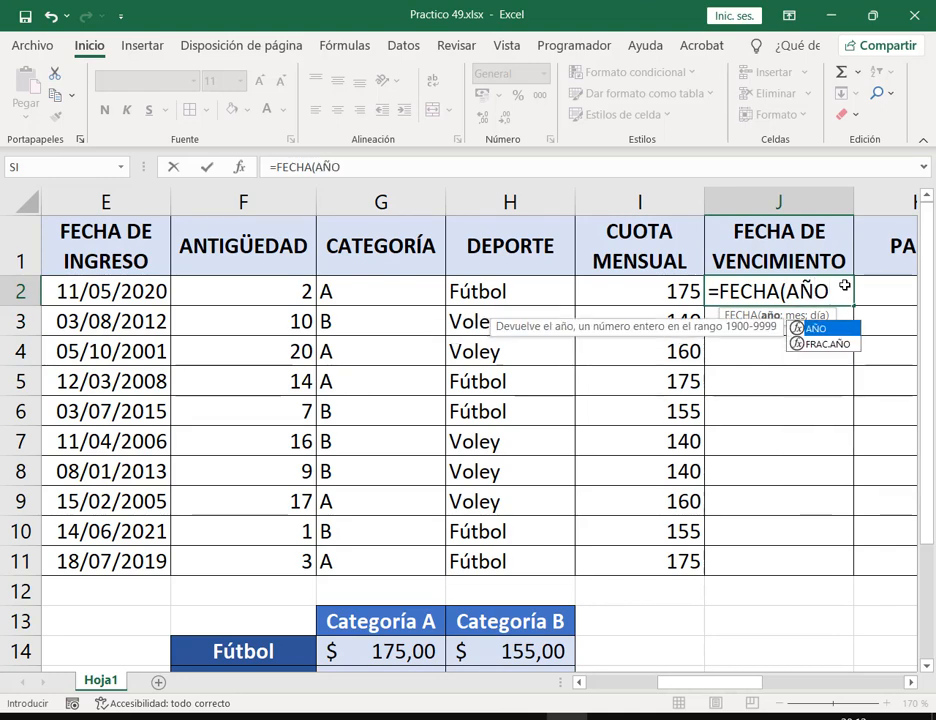
pyautogui.write('(')
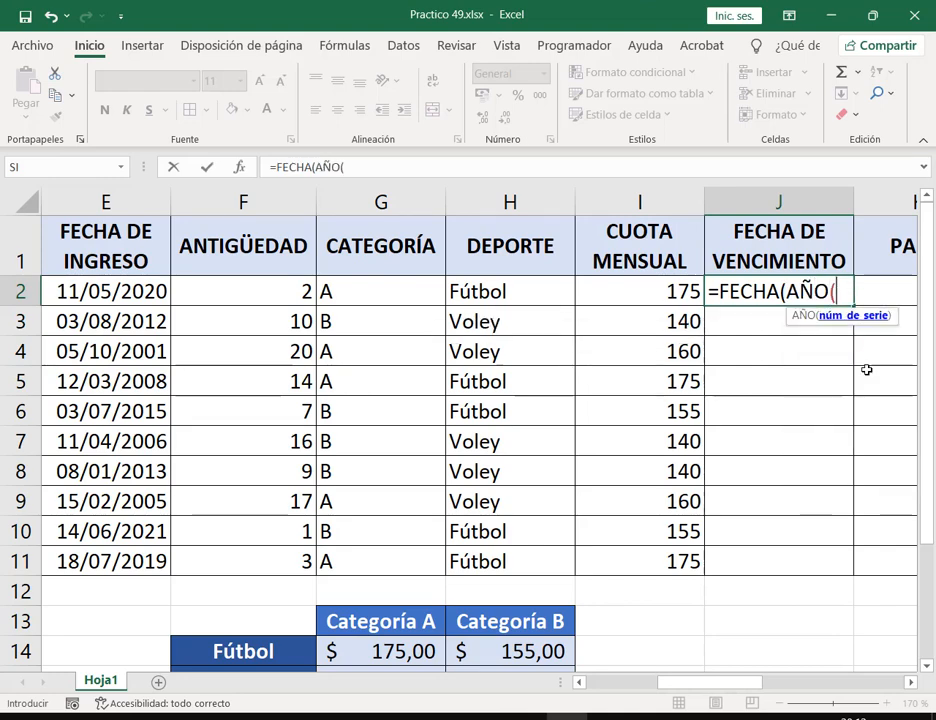
pyautogui.click(910, 682)
pyautogui.click(910, 682)
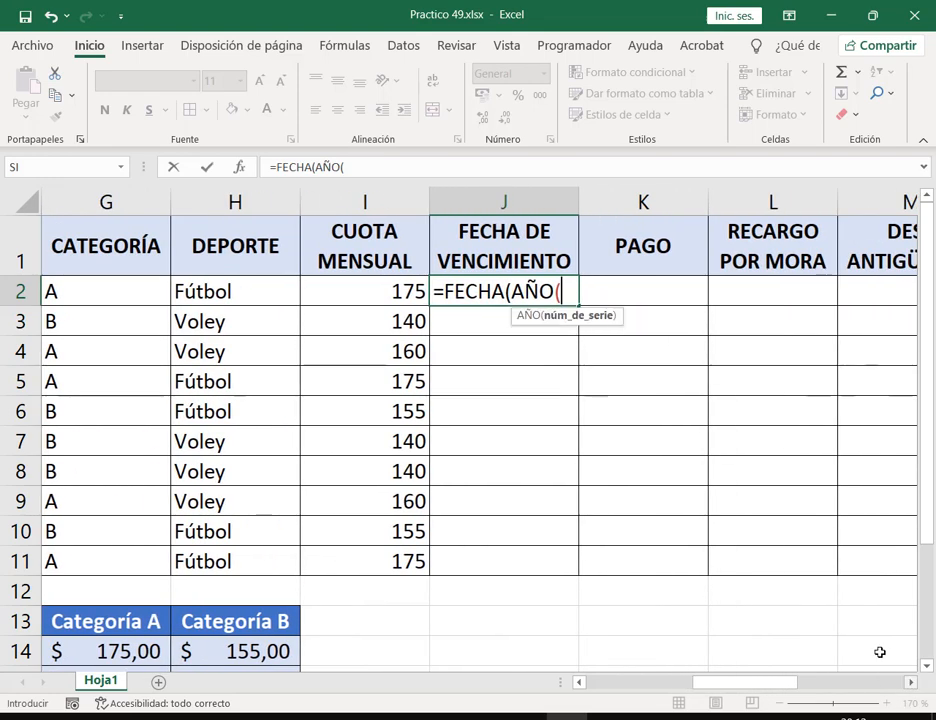
pyautogui.write('hoy')
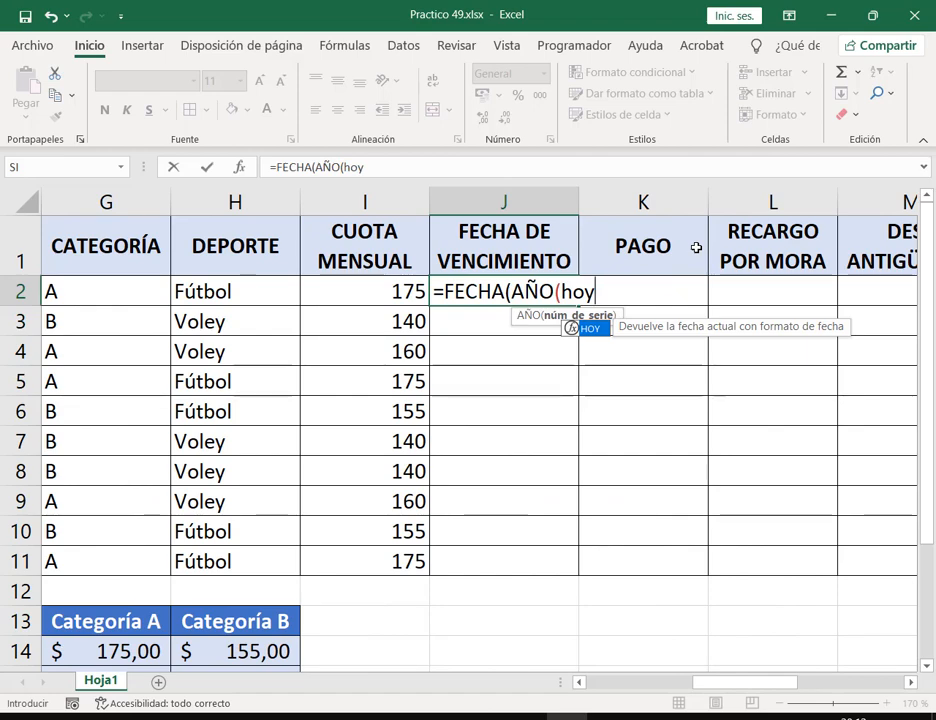
pyautogui.write('()')
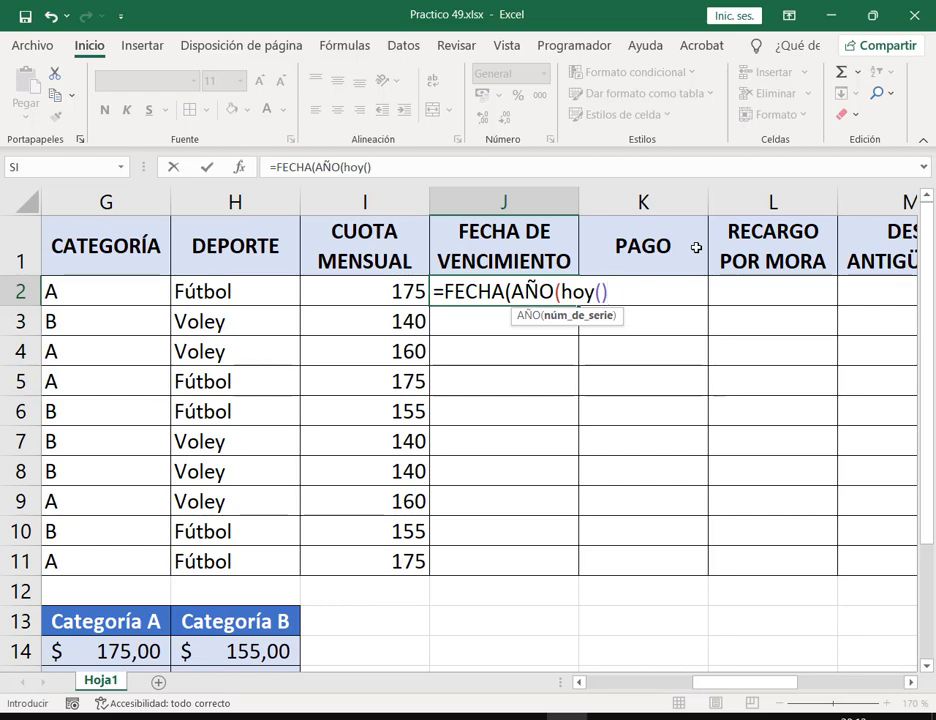
pyautogui.moveTo(549, 279); pyautogui.dragTo(635, 315)
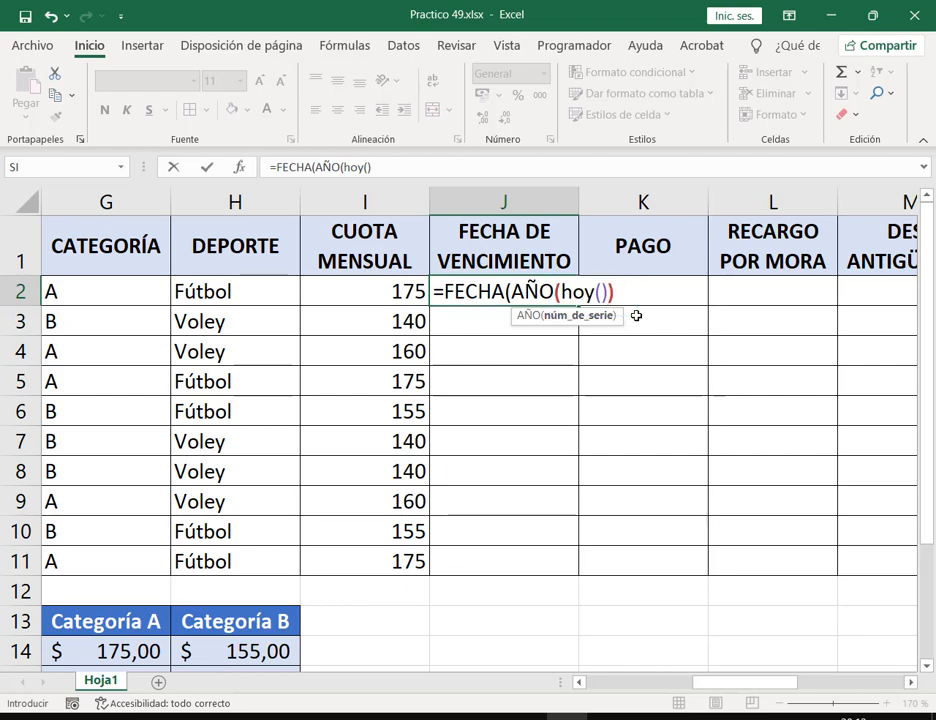
pyautogui.write(')')
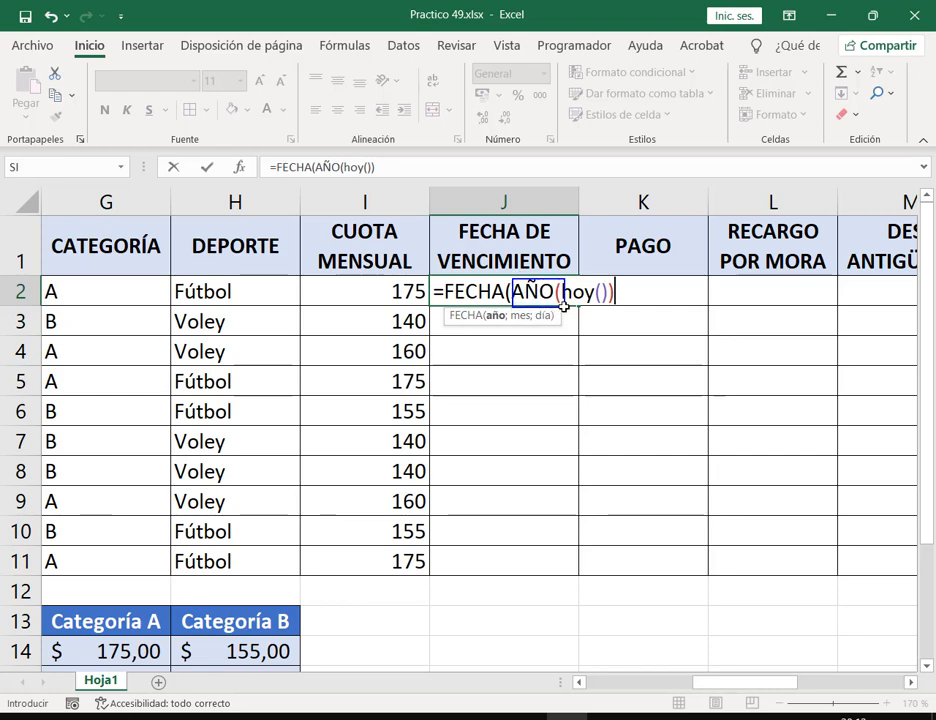
pyautogui.moveTo(563, 305); pyautogui.dragTo(608, 311)
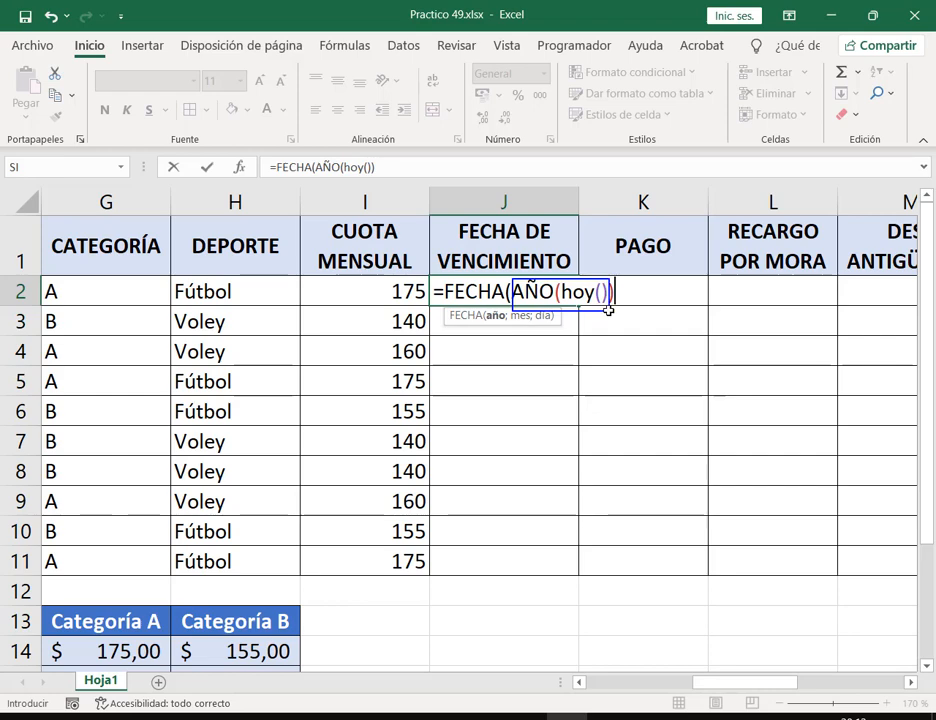
pyautogui.moveTo(608, 311); pyautogui.dragTo(616, 311)
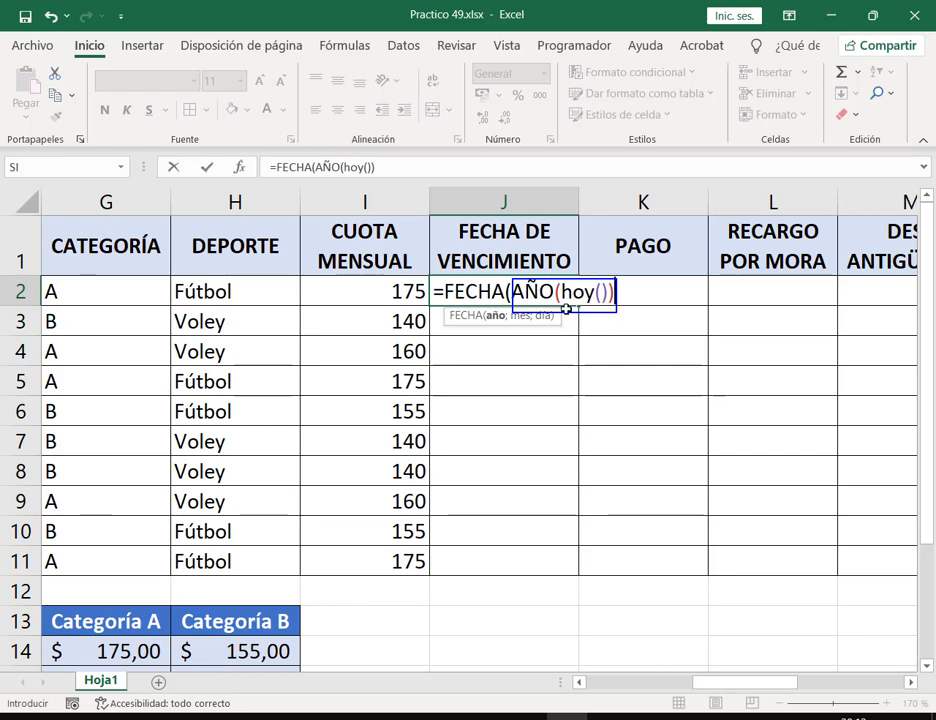
pyautogui.click(626, 293)
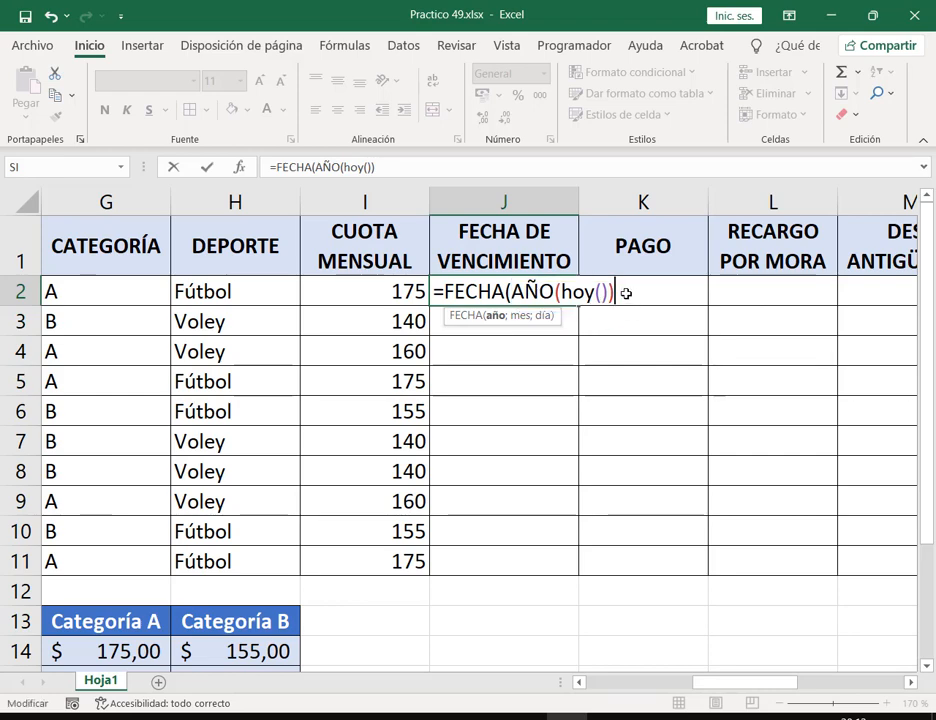
pyautogui.press('Escape')
# Test the formula =AÑO(HOY()) in cell J2 and review the entered formula
pyautogui.write('=')
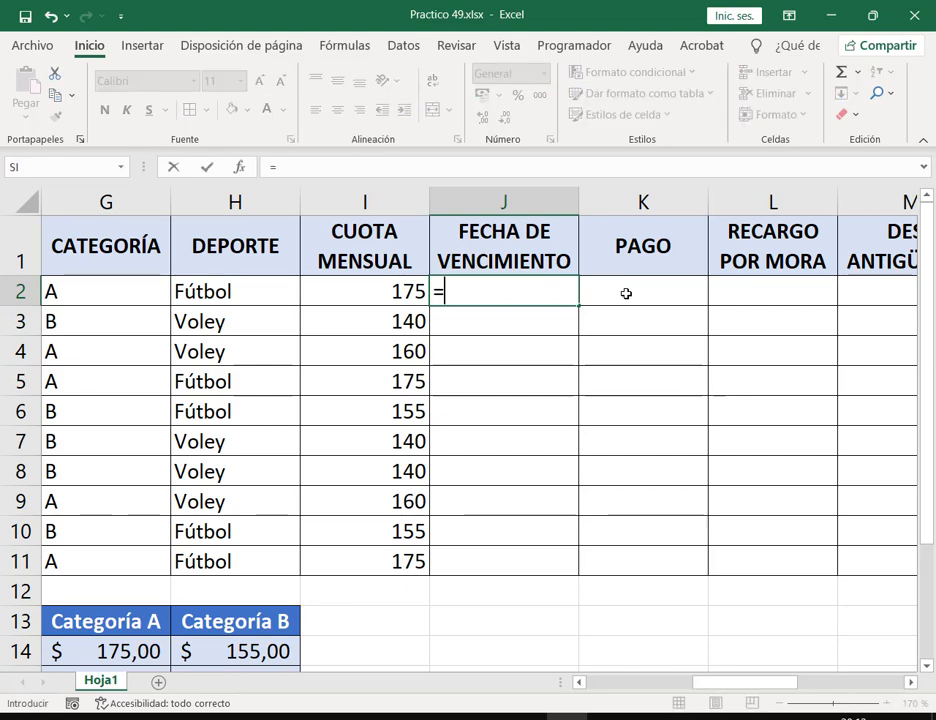
pyautogui.write('año(')
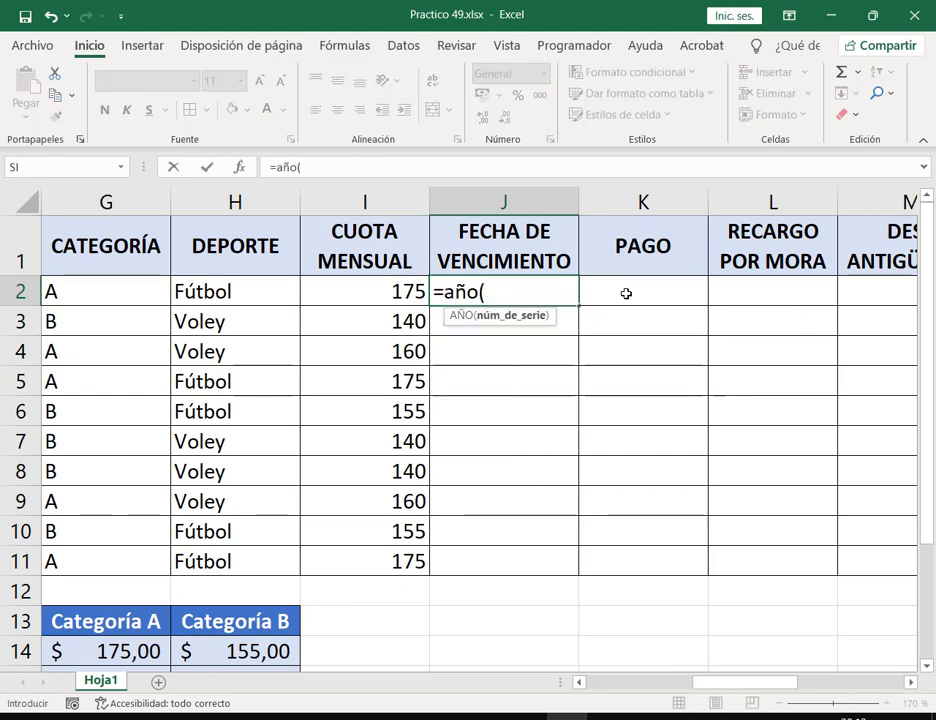
pyautogui.write('hoy())')
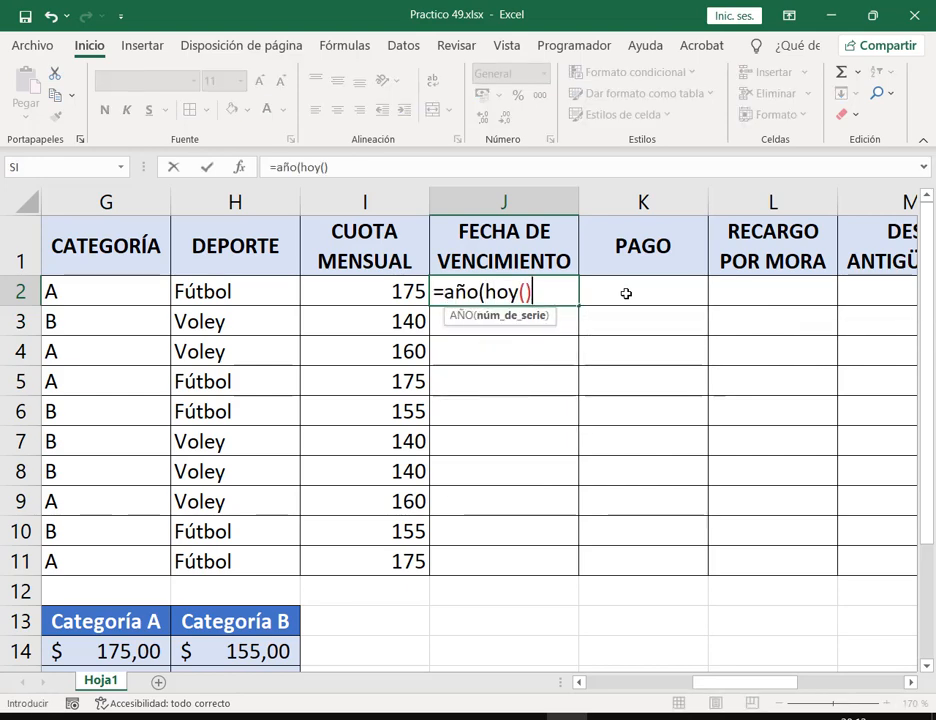
pyautogui.press('Return')
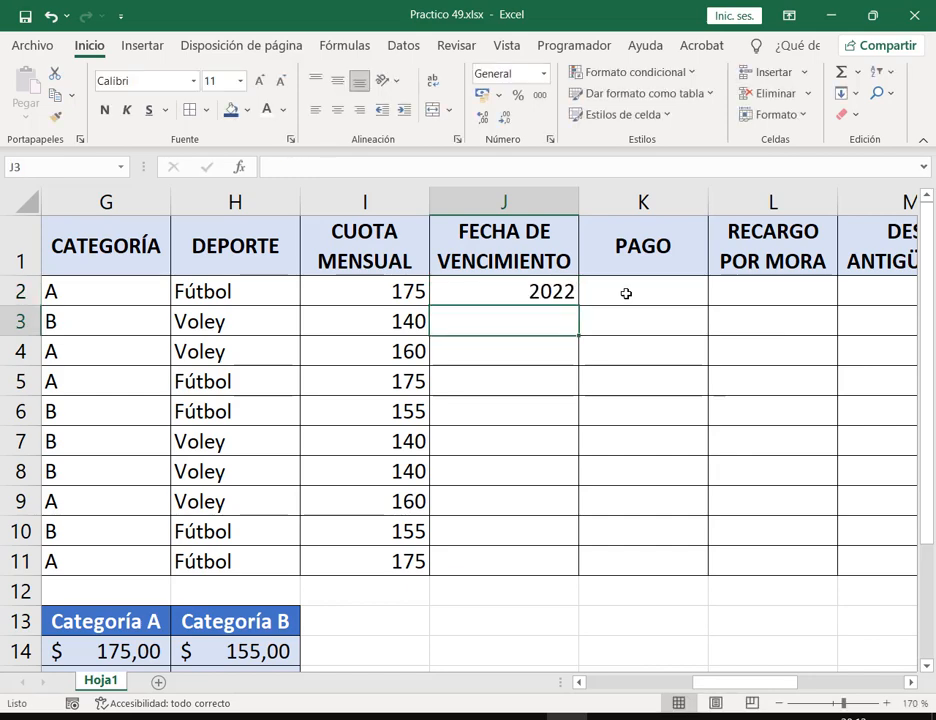
pyautogui.press('Up')
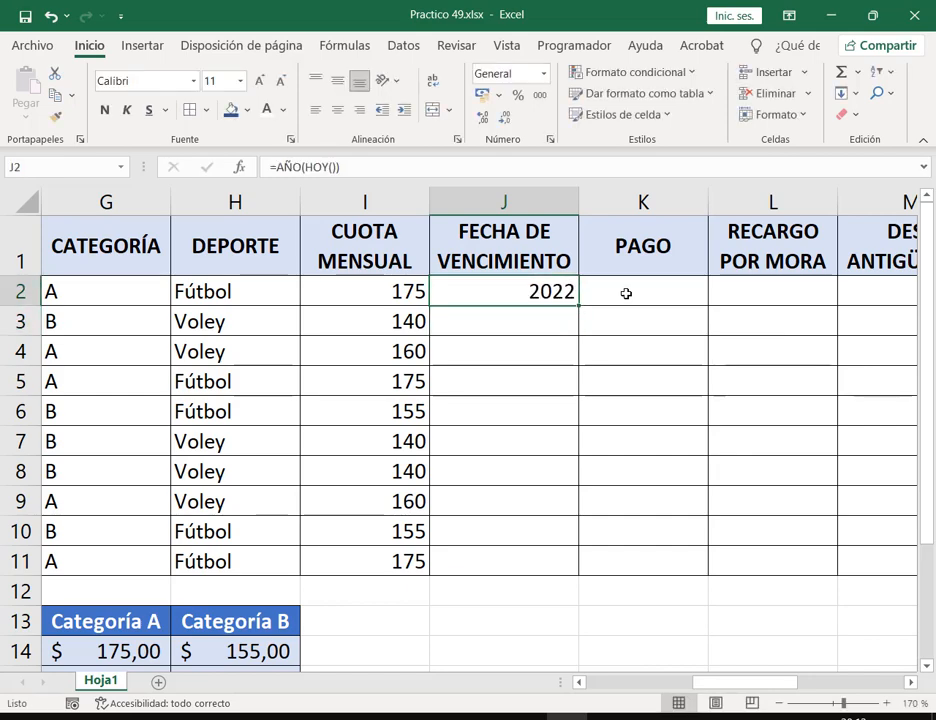
pyautogui.press('F2')
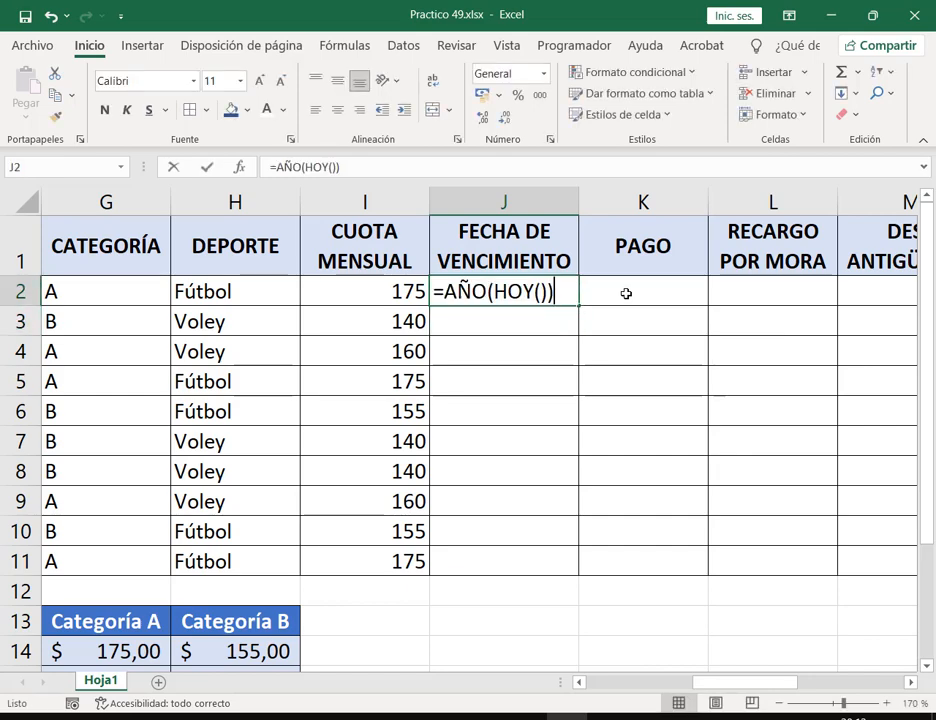
pyautogui.press('Escape')
# Test the formula =MES(HOY()) in cell J2
pyautogui.write('=mes(')
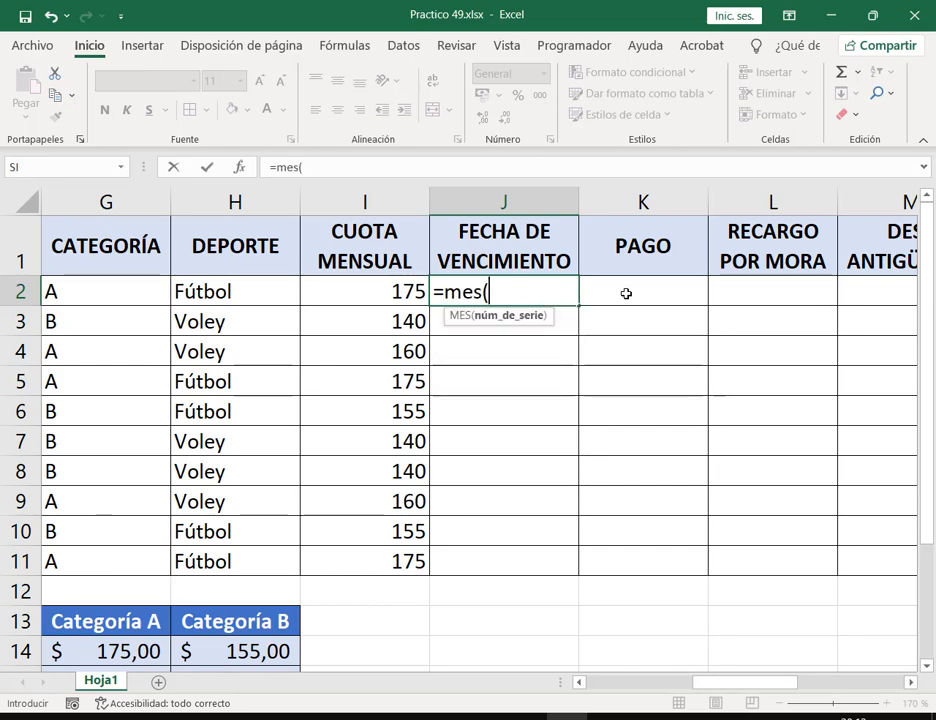
pyautogui.write('hoy())')
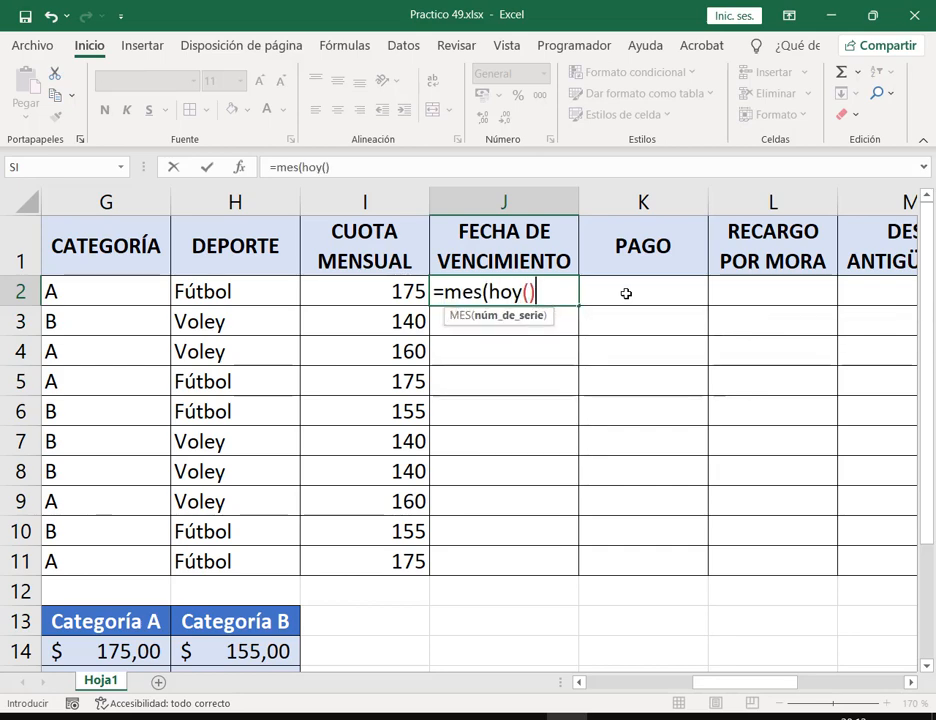
pyautogui.press('Return')
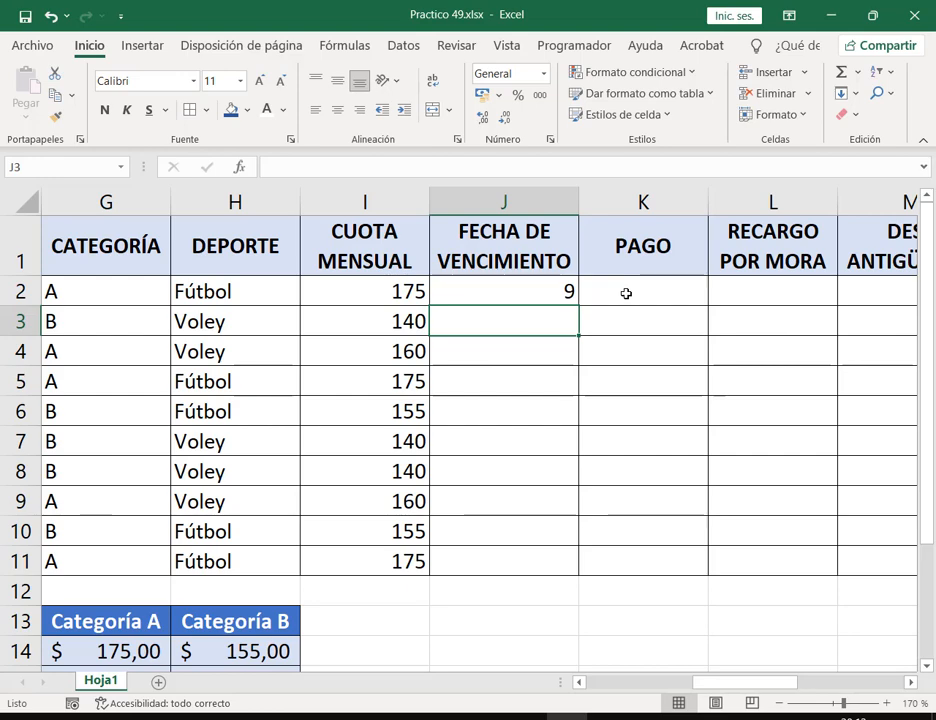
# Test the formula =DIA(HOY()) in cell J2 and review the entered formula
pyautogui.press('Up')
pyautogui.write('=di')
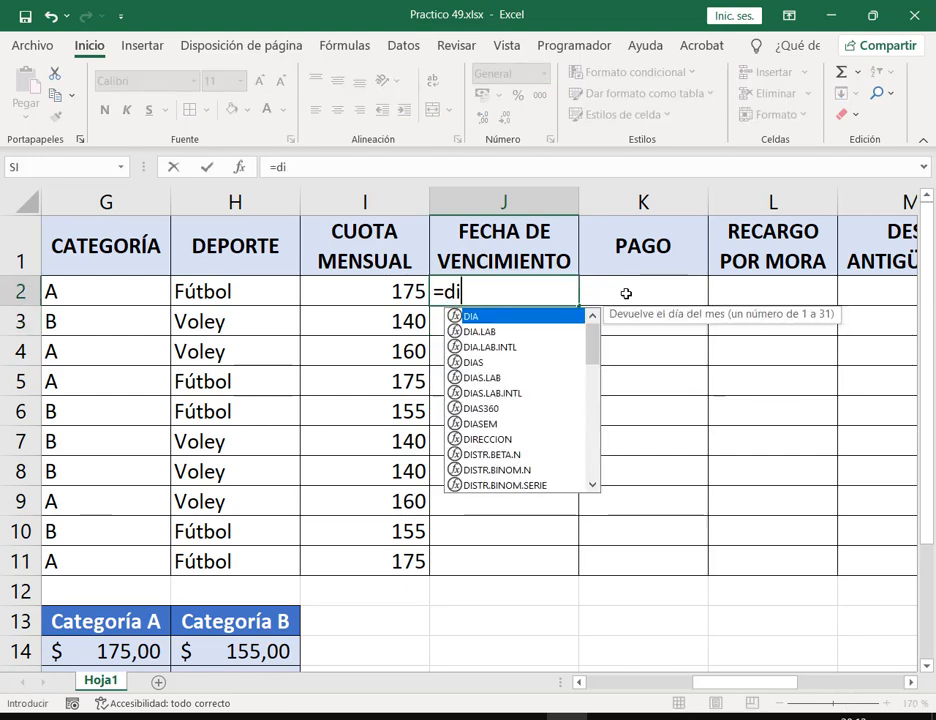
pyautogui.write('a(hoy')
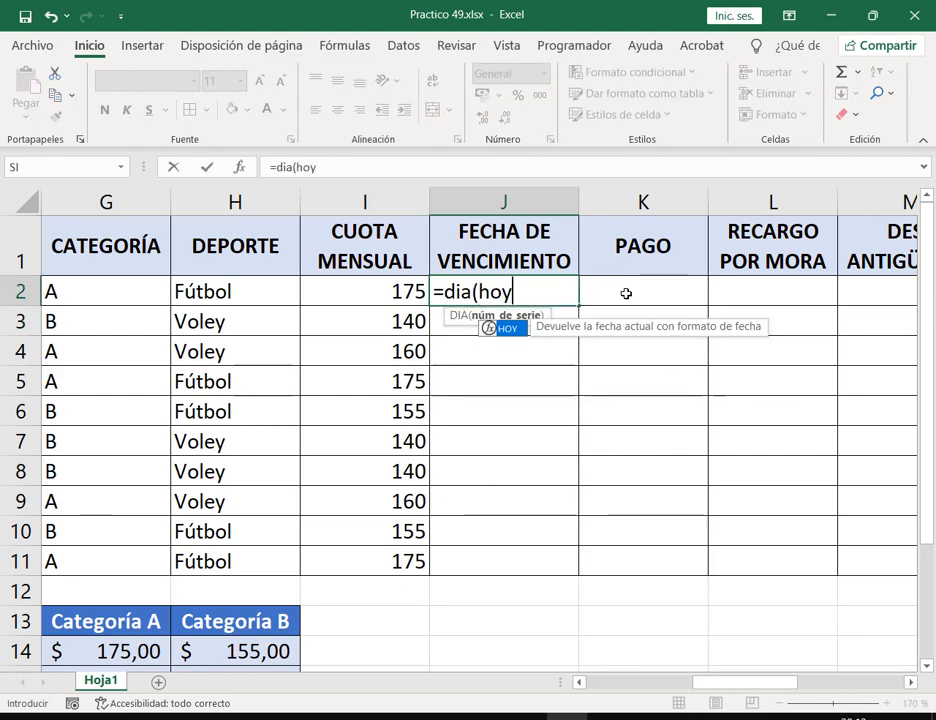
pyautogui.write('())')
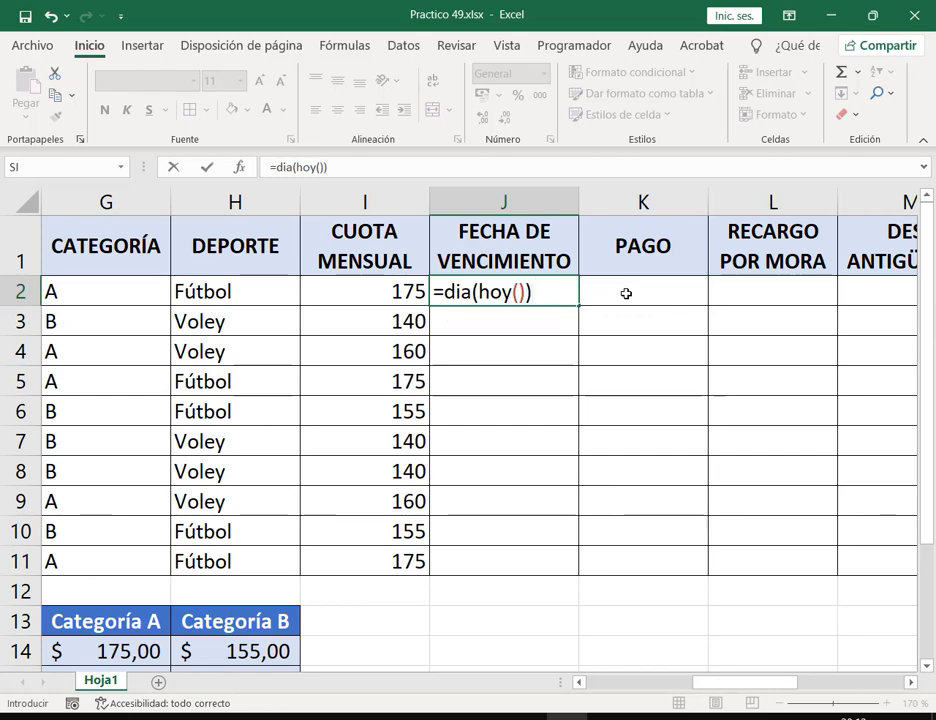
pyautogui.press('Return')
pyautogui.press('Up')
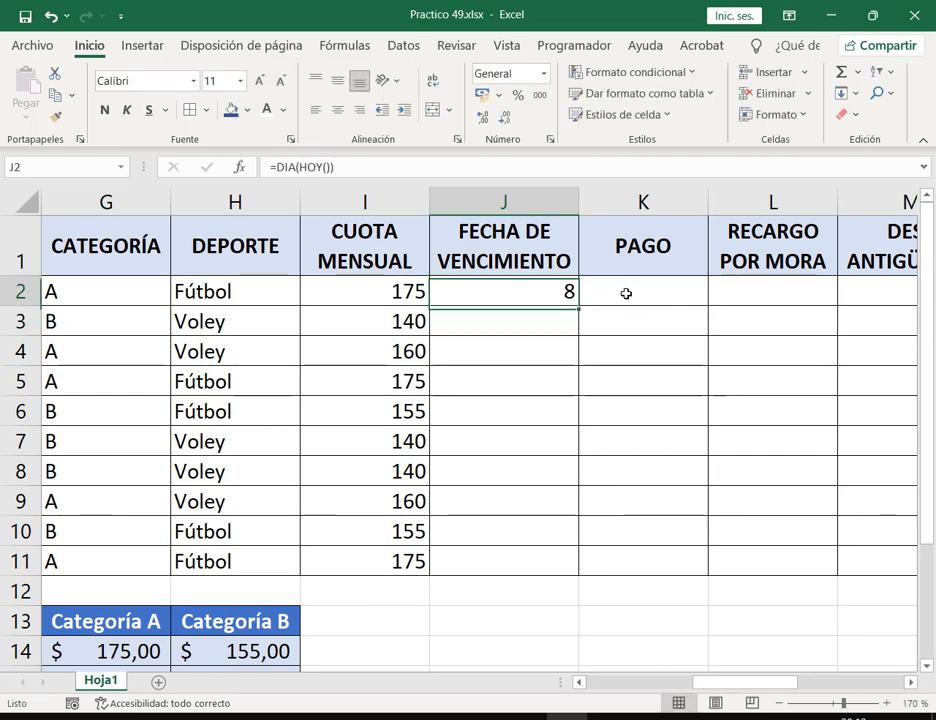
pyautogui.press('F2')
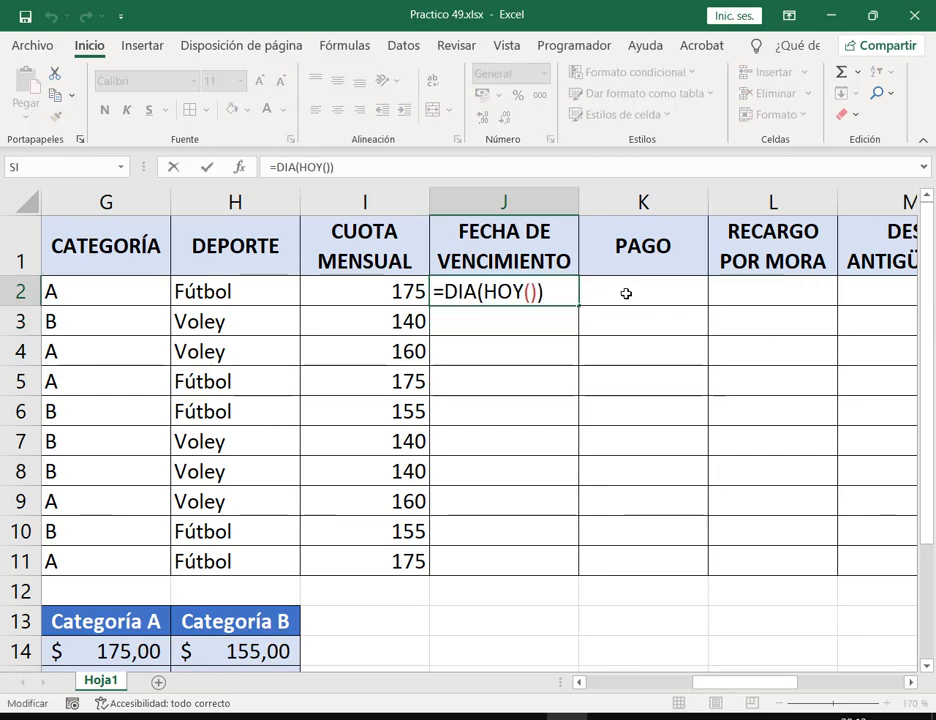
pyautogui.hotkey('ctrl', 'Return')
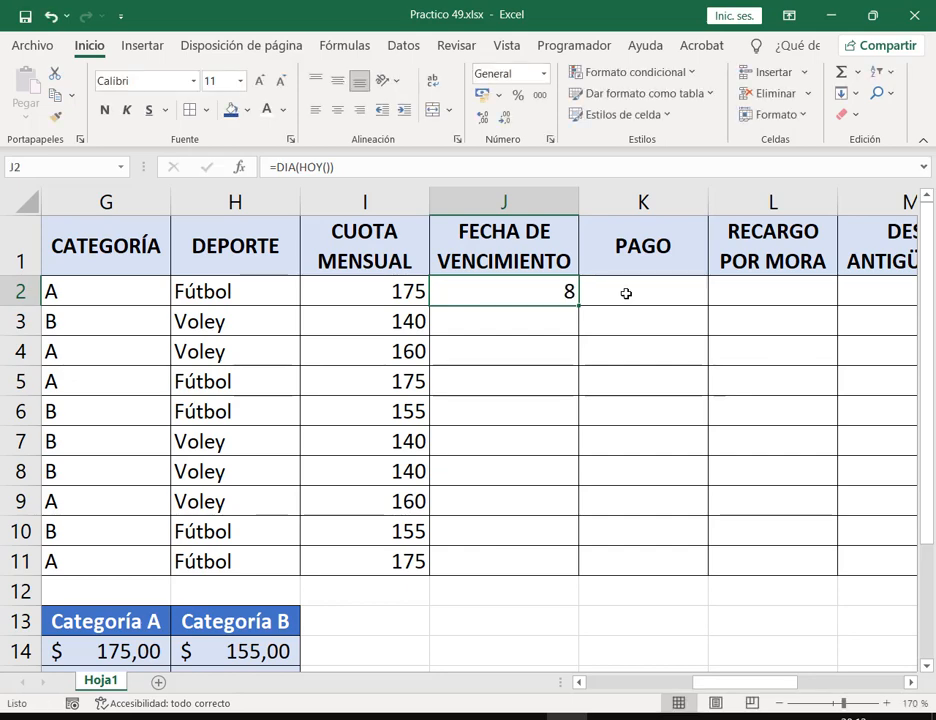
# Start a FECHA formula in J2 with año(hoy()) as its year argument
pyautogui.write('=fecha(')
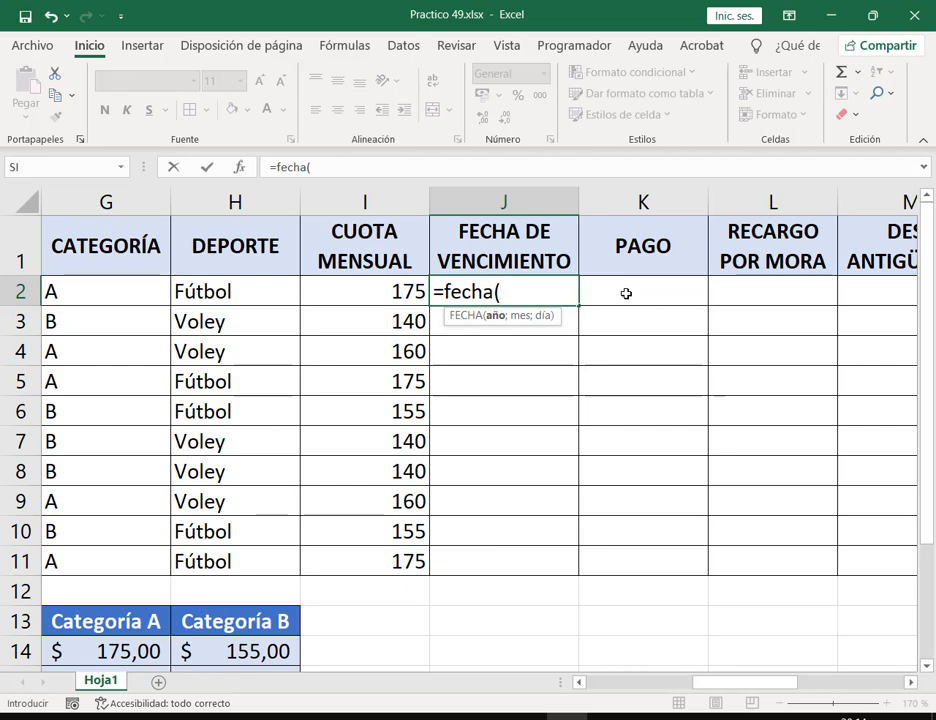
pyautogui.write('año(')
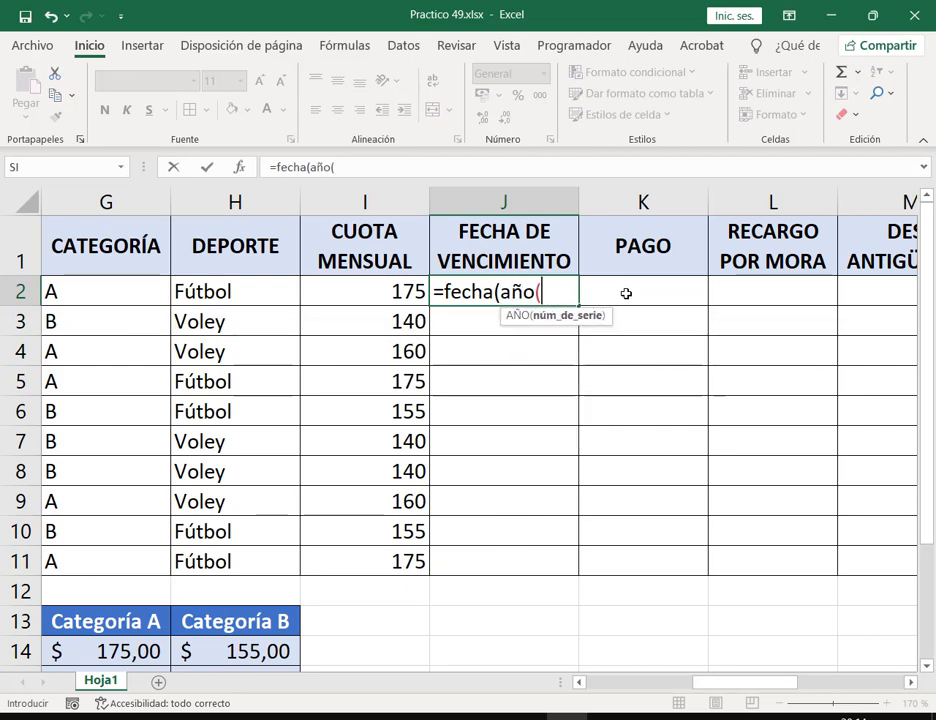
pyautogui.write('hoy())')
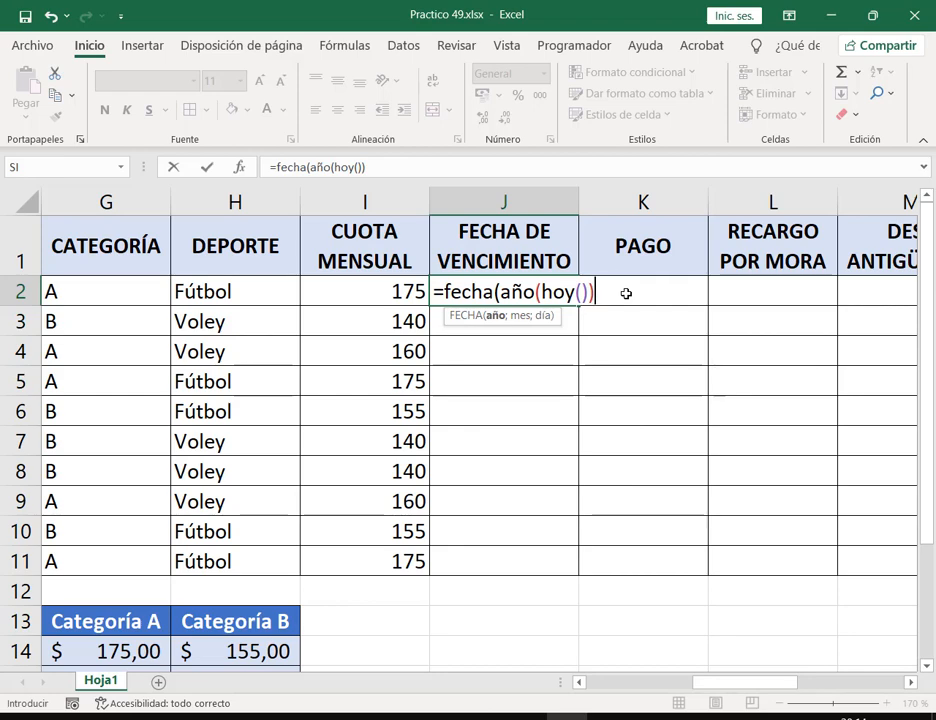
pyautogui.write(';')
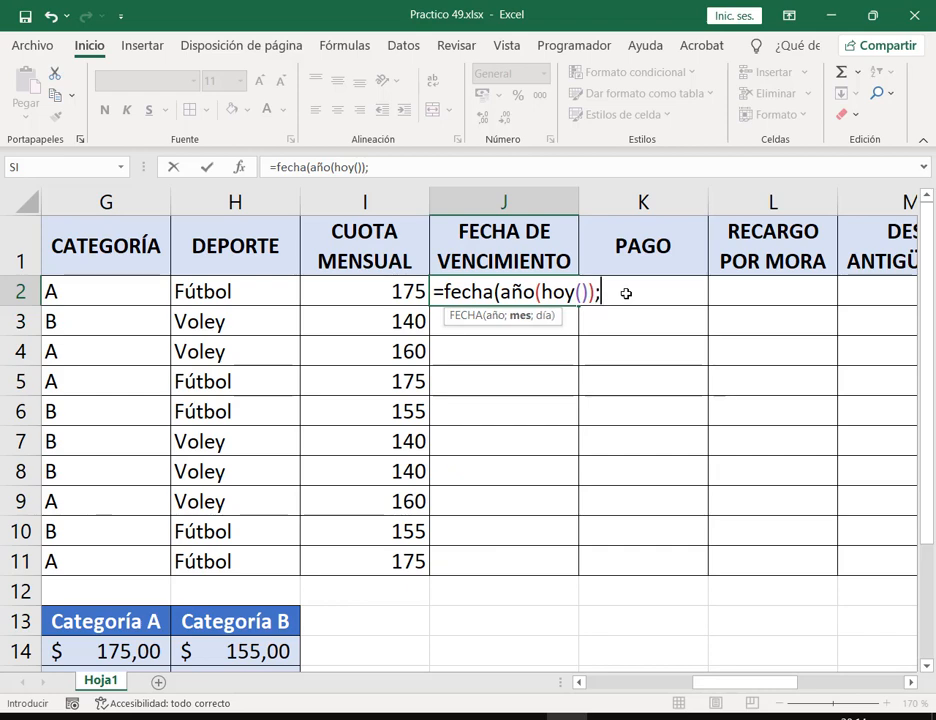
# Check the month rule in the Notepad notes and add mes(hoy()) as the month argument of J2's FECHA formula
pyautogui.hotkey('alt', 'Tab')
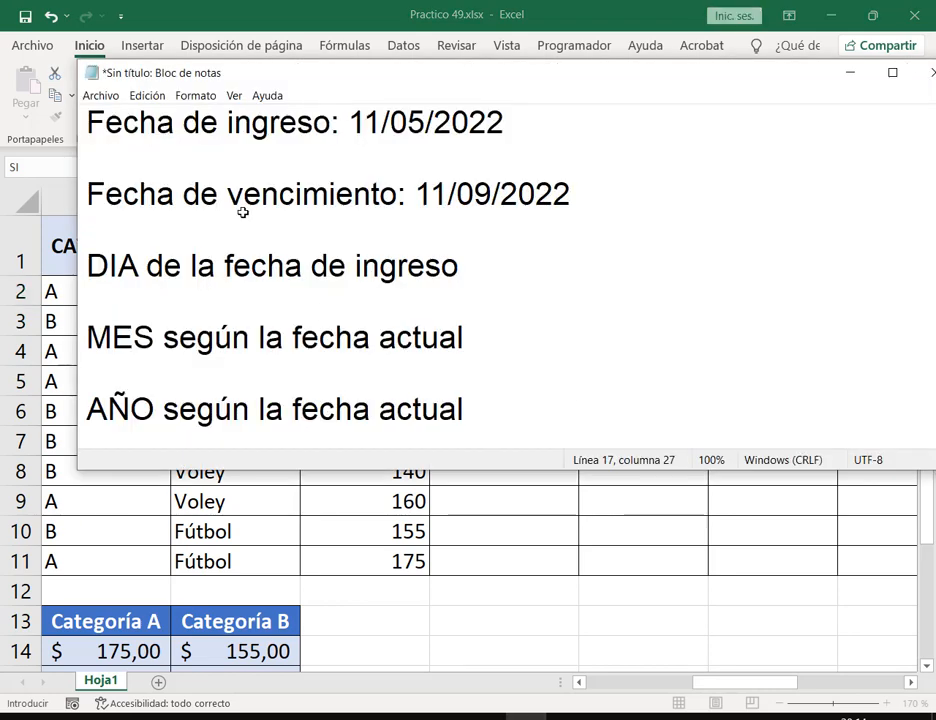
pyautogui.moveTo(179, 337); pyautogui.dragTo(476, 337)
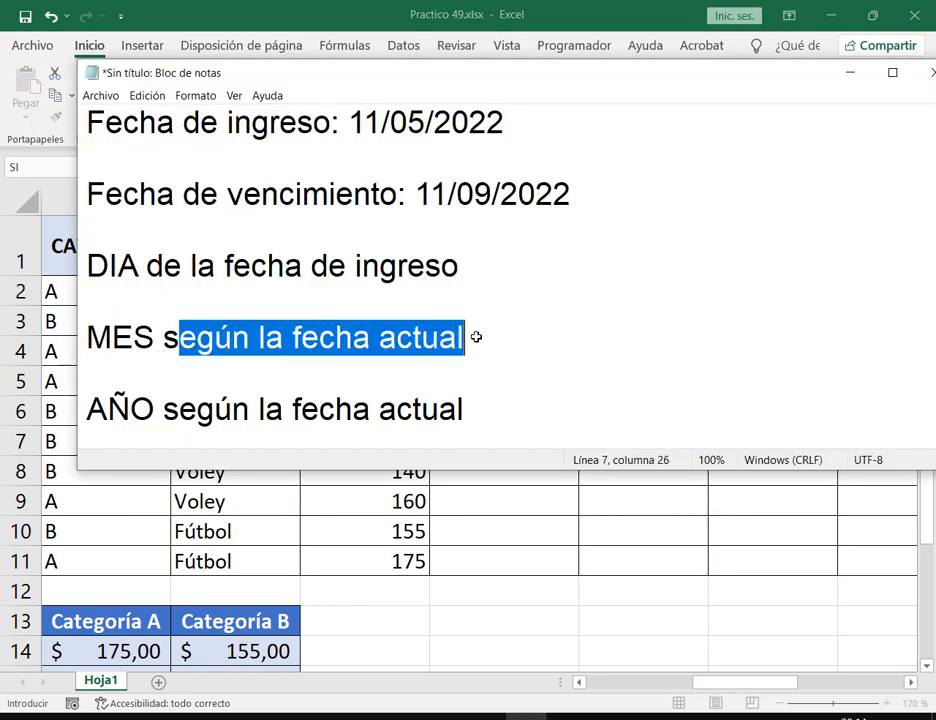
pyautogui.moveTo(457, 193); pyautogui.dragTo(492, 192)
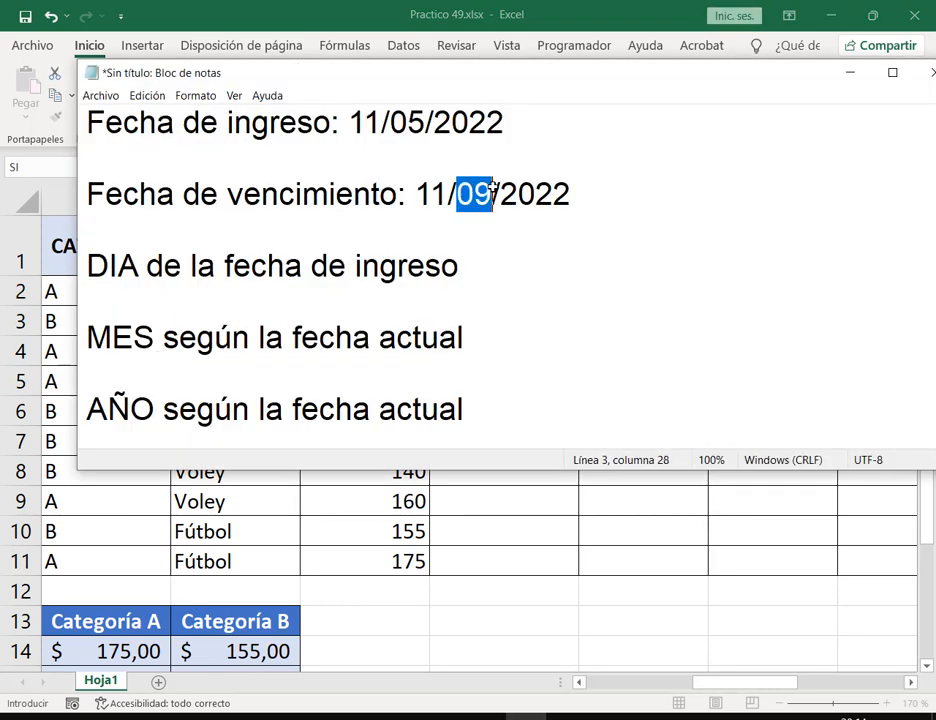
pyautogui.hotkey('alt', 'Tab')
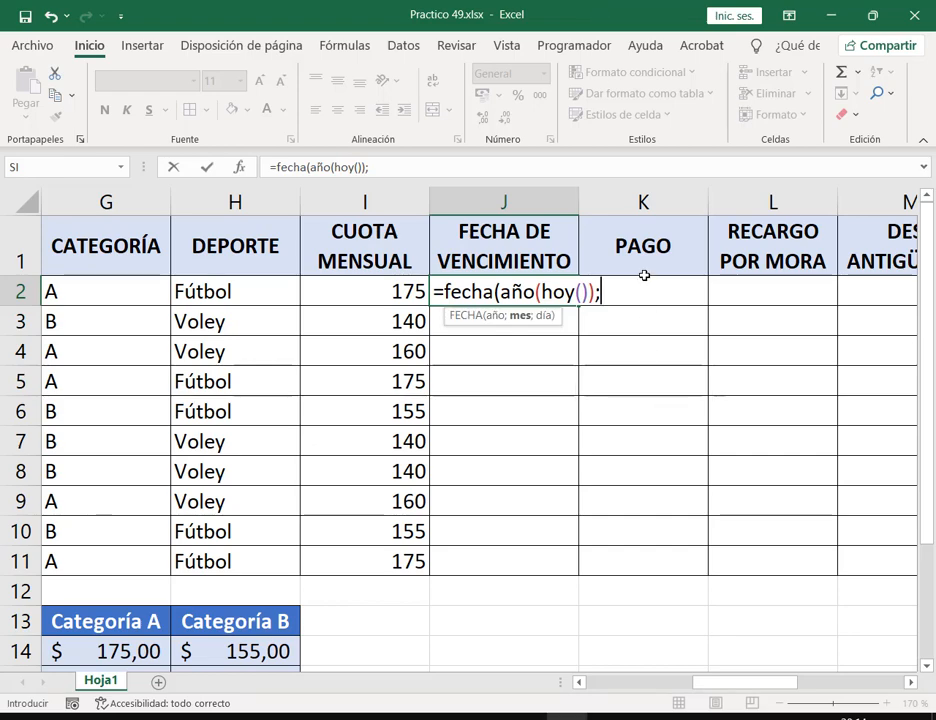
pyautogui.write('mes(h')
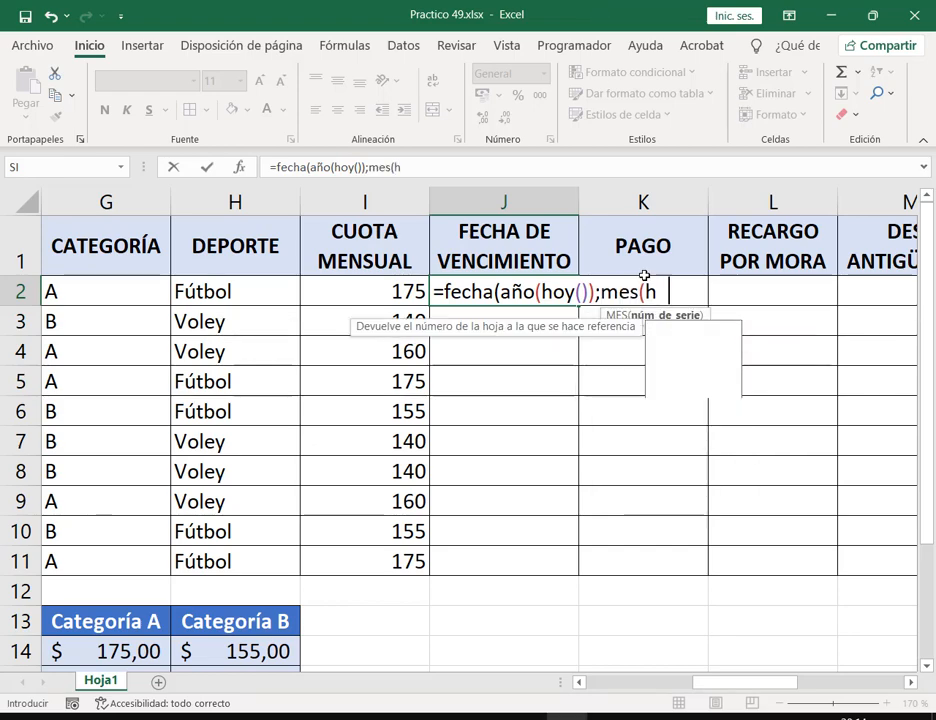
pyautogui.write('oy())')
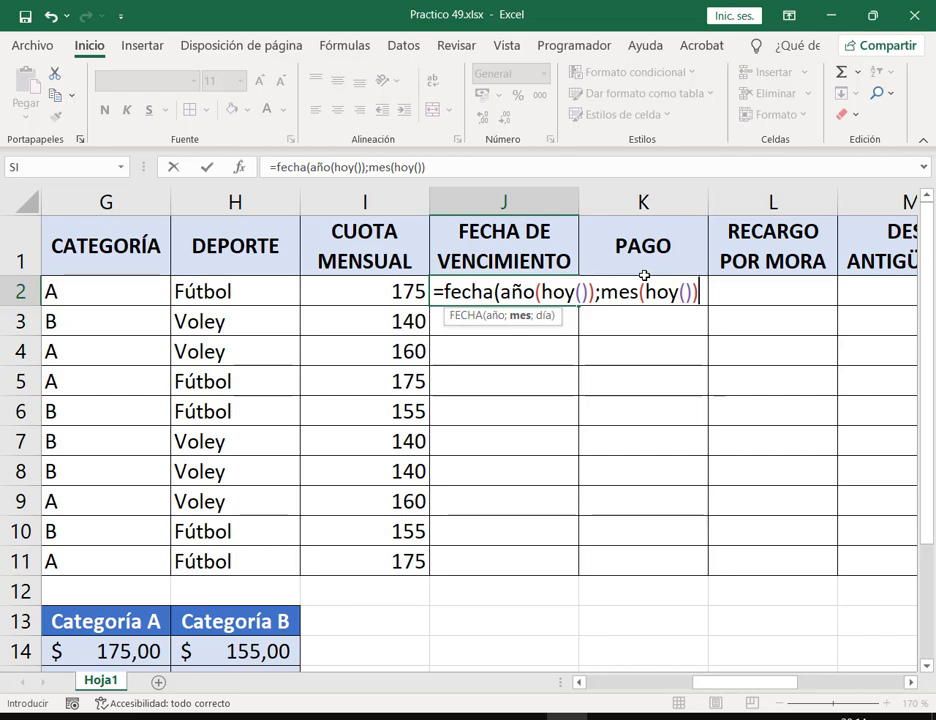
pyautogui.write(';')
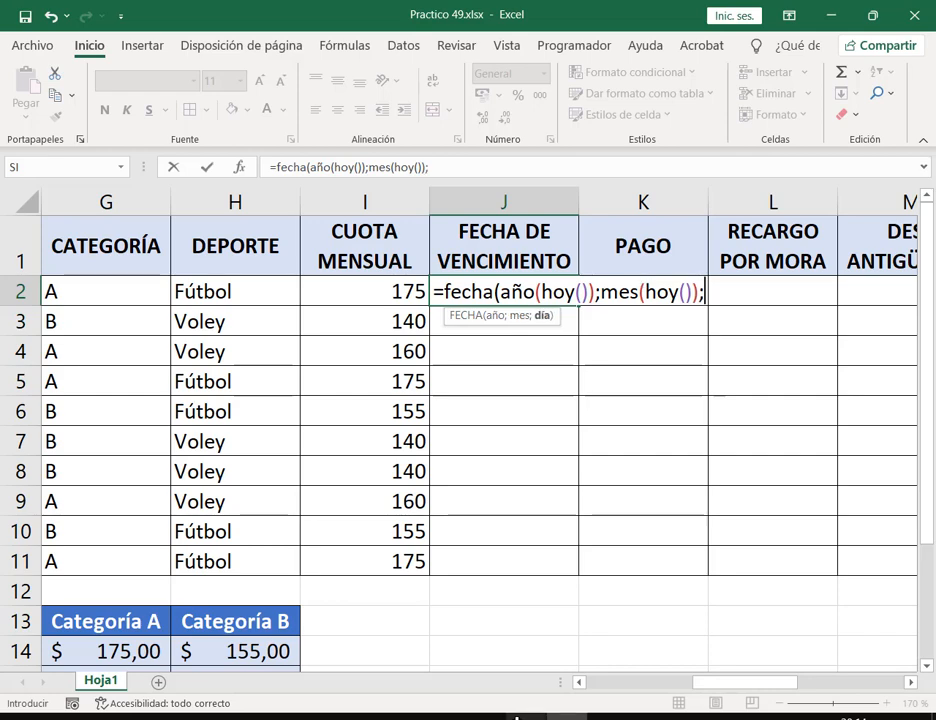
# Check the day rule in the Notepad notes and add dia(E2) as the day argument, referencing the first member's entry date
pyautogui.hotkey('alt', 'Tab')
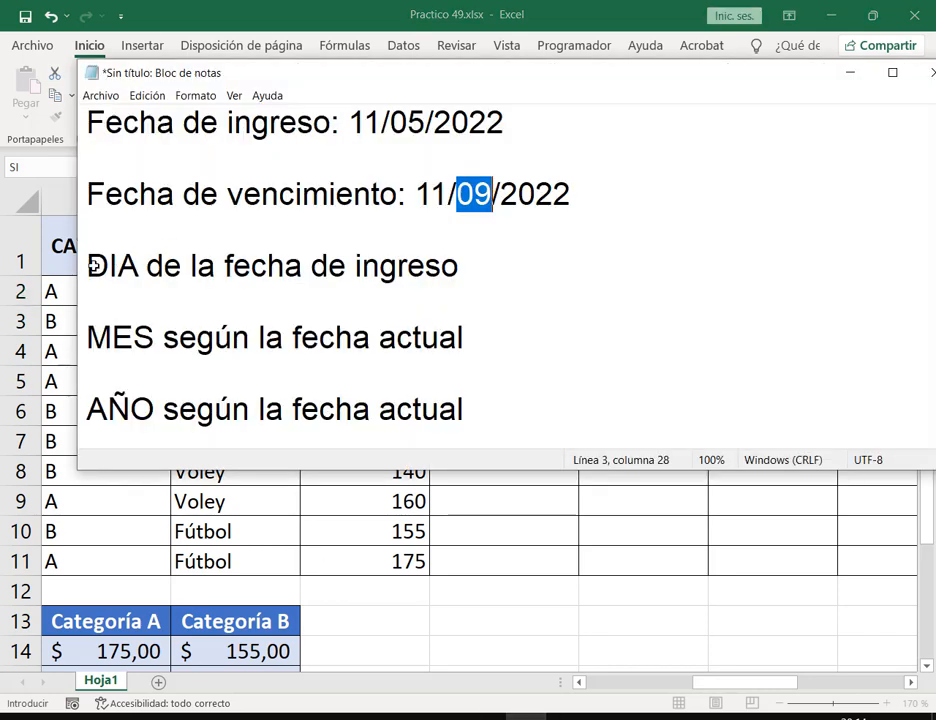
pyautogui.moveTo(86, 265); pyautogui.dragTo(520, 265)
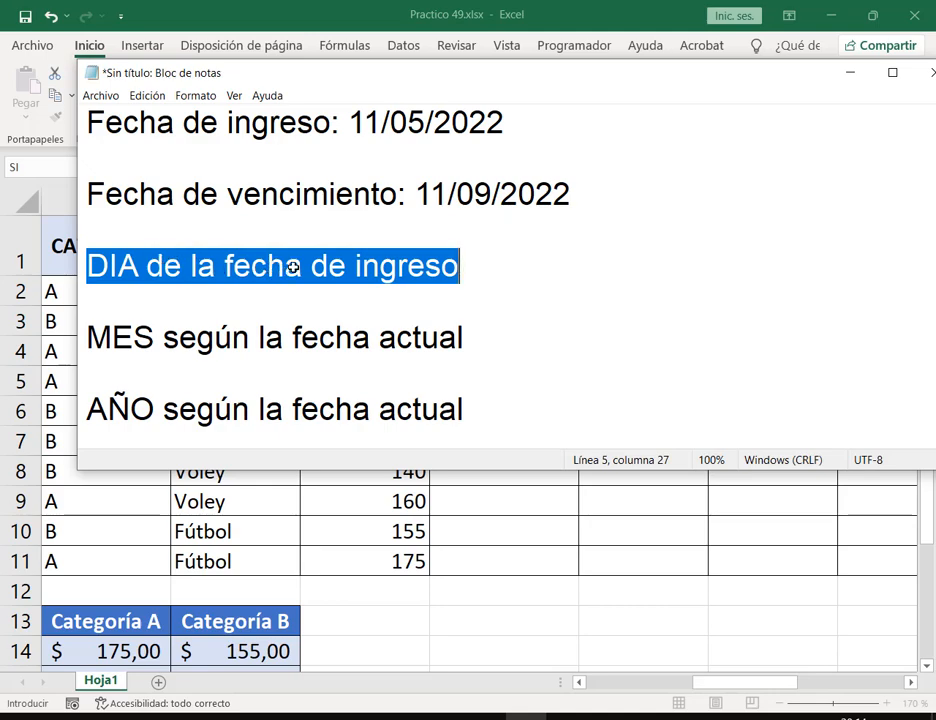
pyautogui.hotkey('alt', 'Tab')
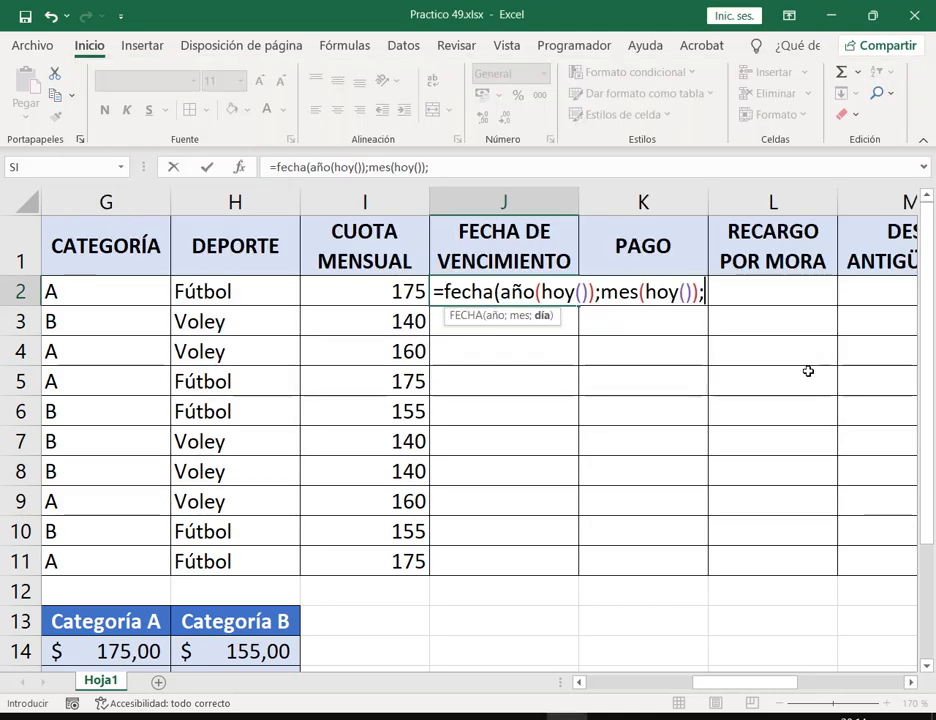
pyautogui.write('dia(')
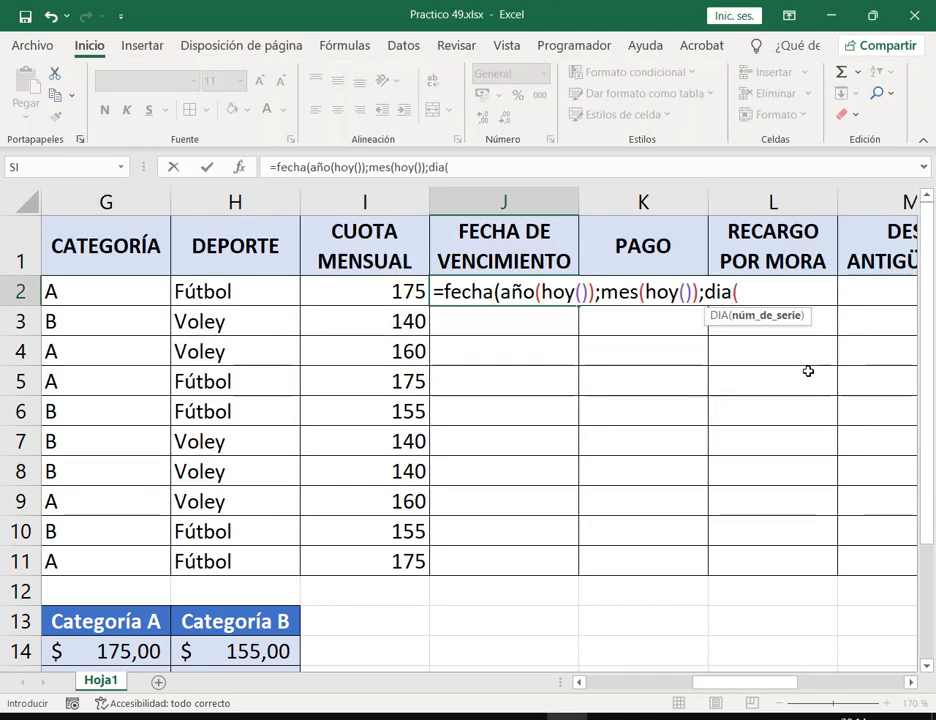
pyautogui.hscroll(-1, 420, 500)
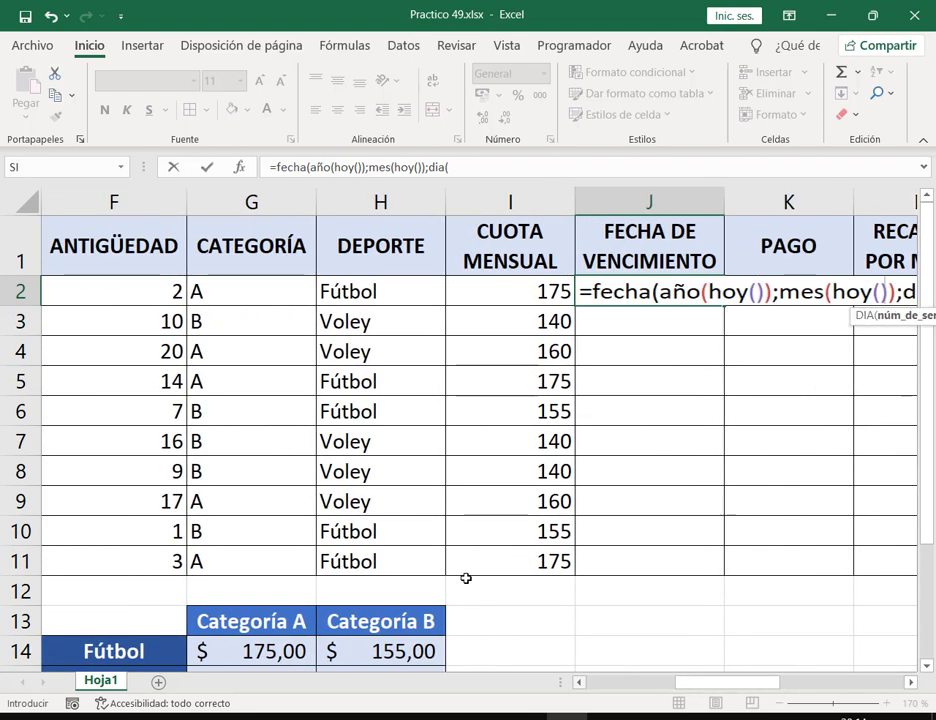
pyautogui.hscroll(-1, 420, 500)
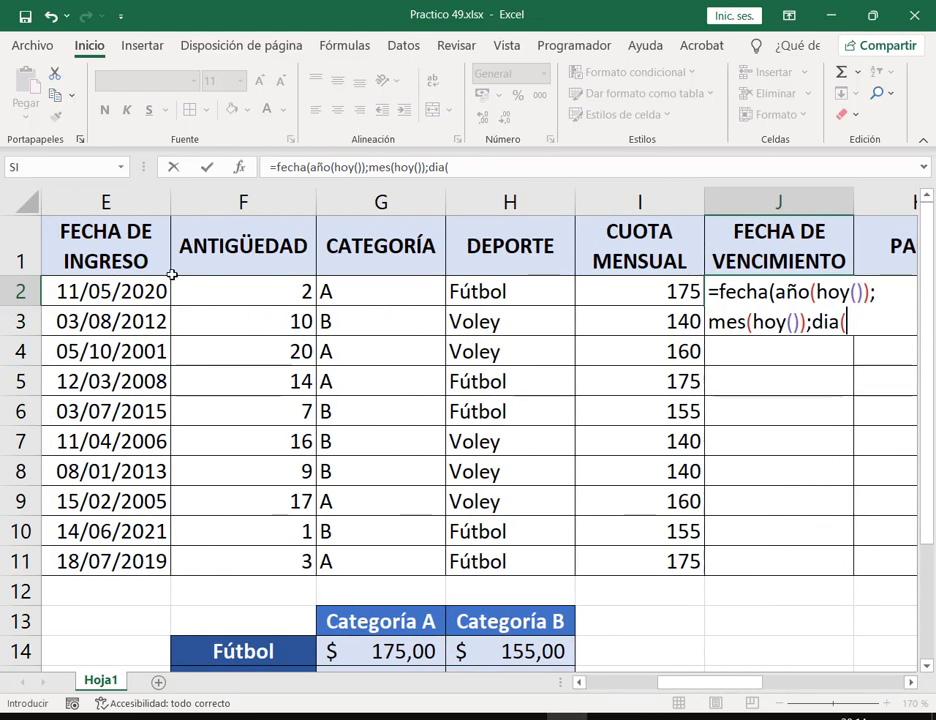
pyautogui.click(141, 290)
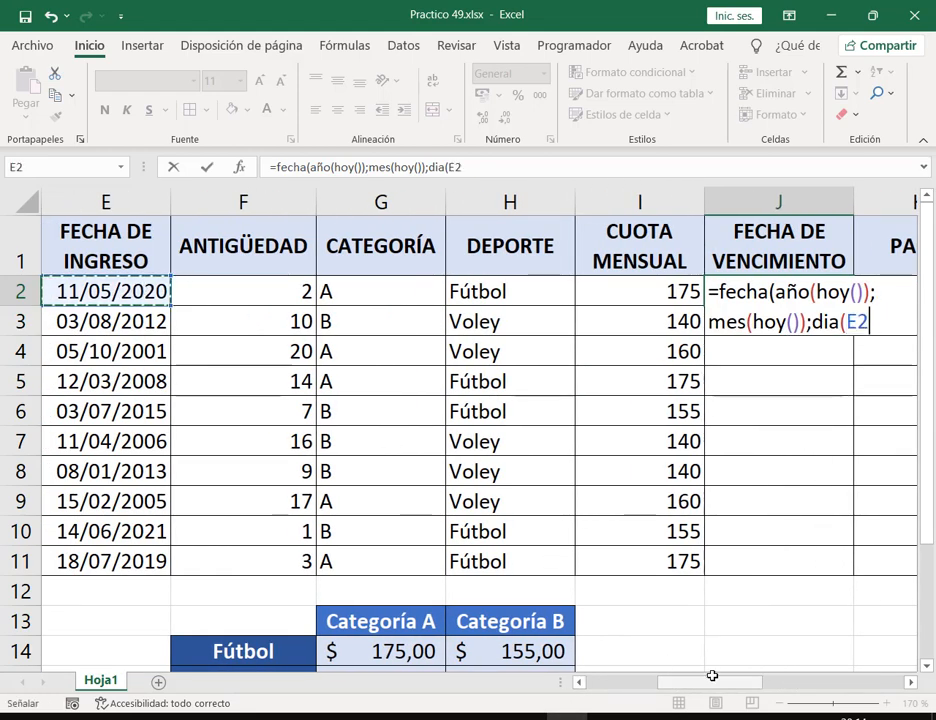
pyautogui.click(910, 682)
pyautogui.click(910, 682)
pyautogui.click(910, 682)
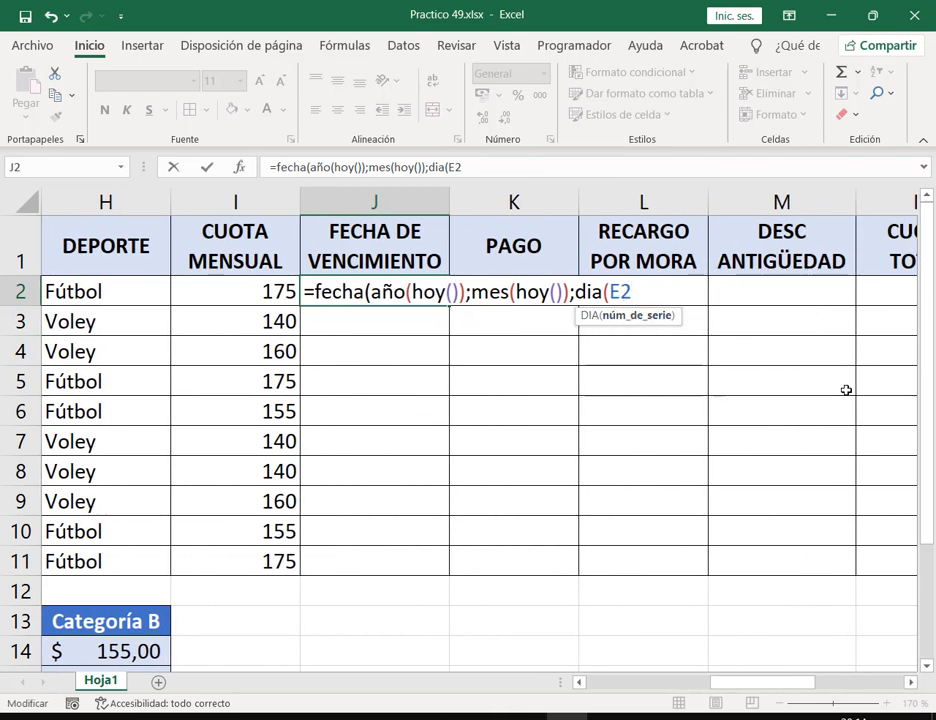
pyautogui.write(')')
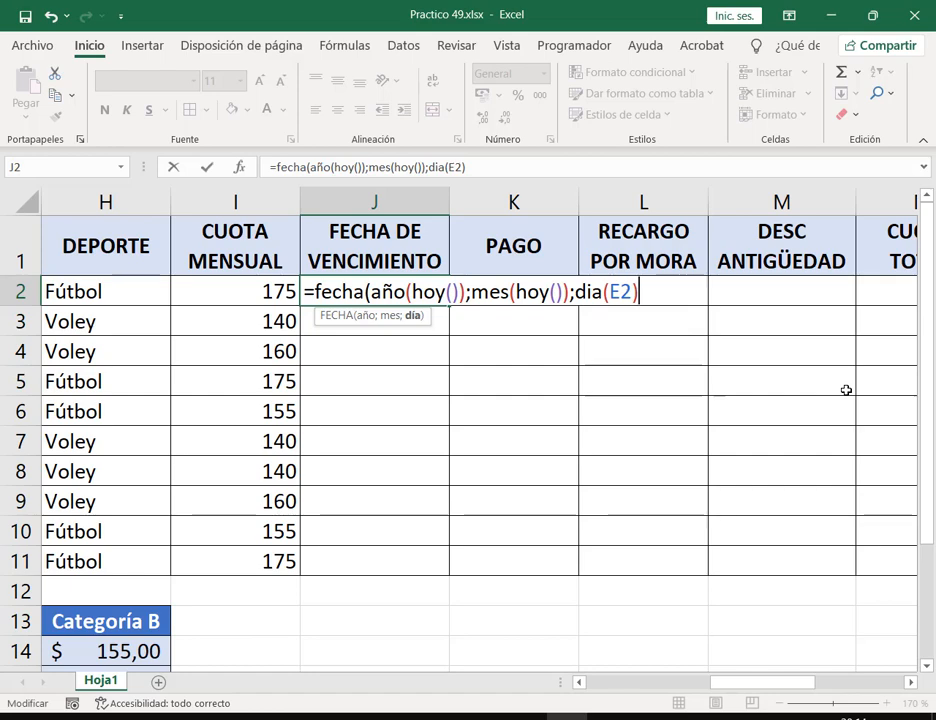
# Close the FECHA function in J2, point out its outer parentheses, and enter the formula
pyautogui.write(')')
pyautogui.click(363, 293)
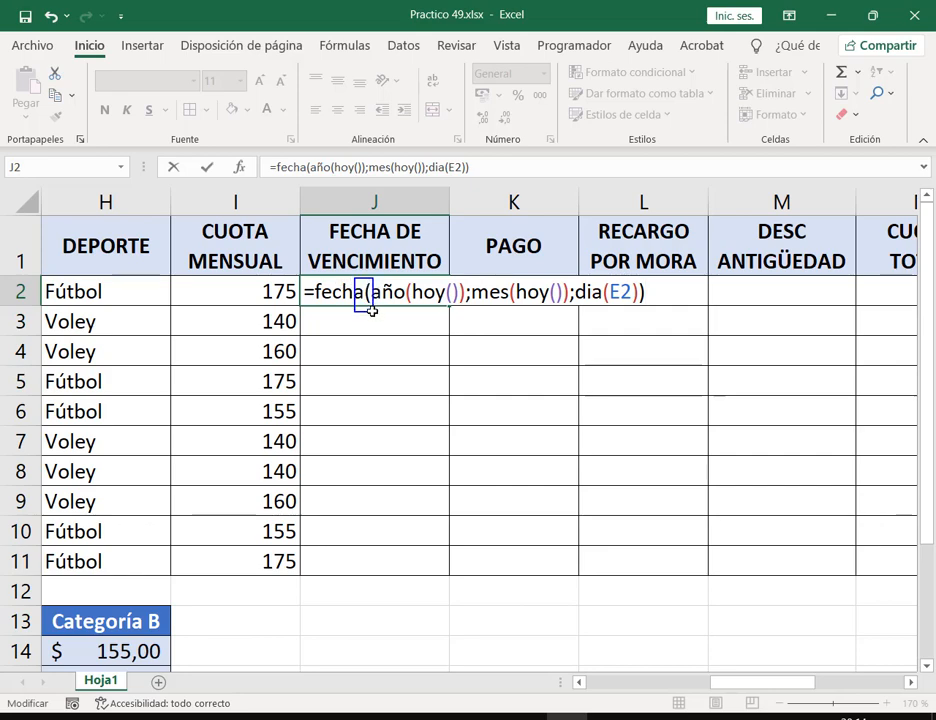
pyautogui.moveTo(640, 287); pyautogui.dragTo(652, 307)
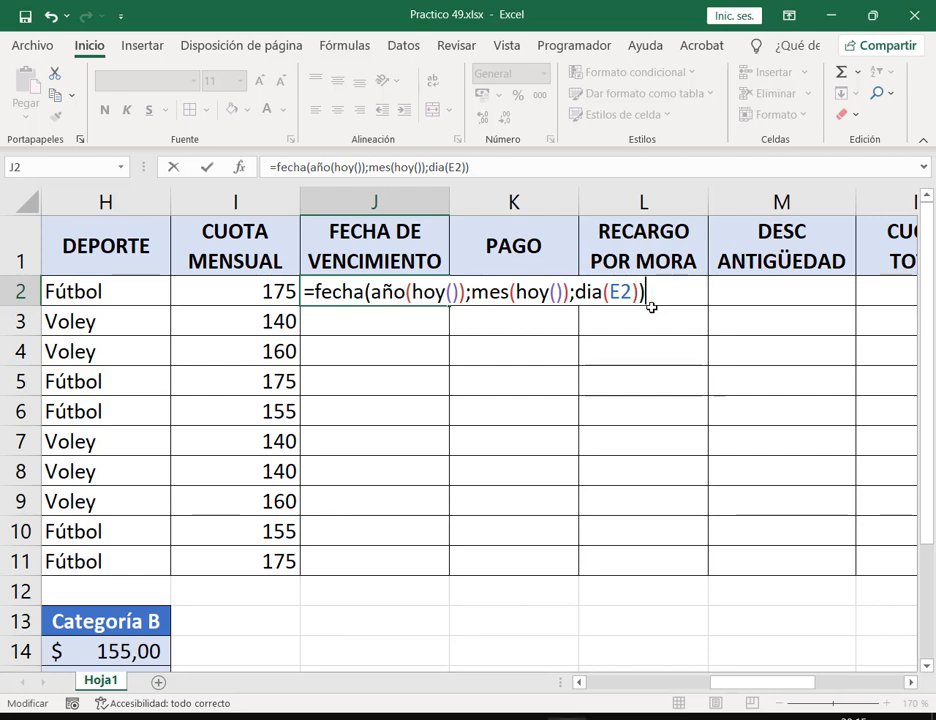
pyautogui.press('Return')
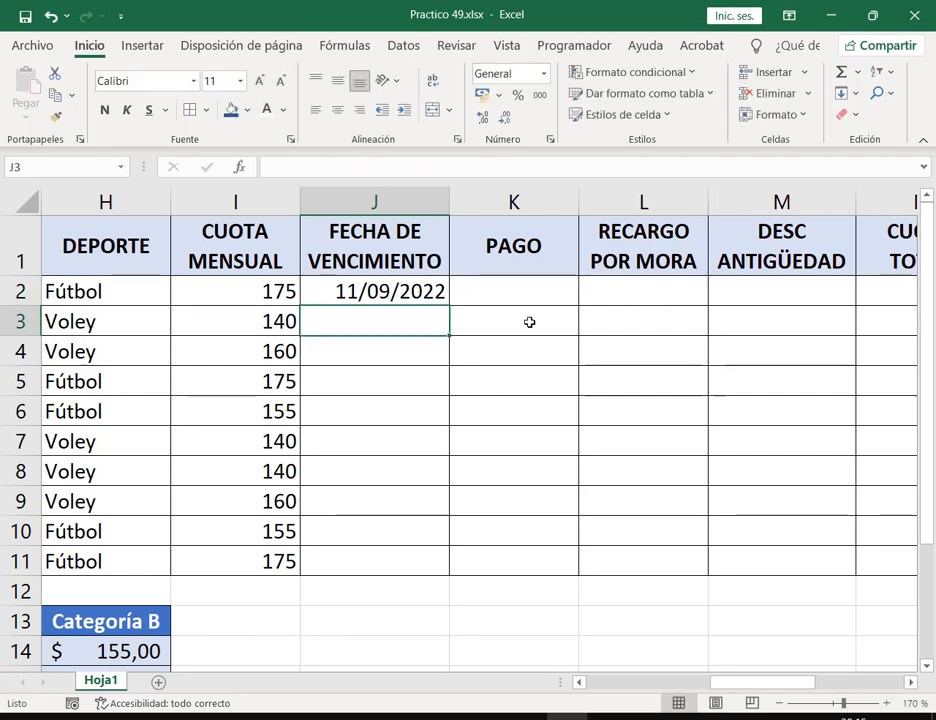
# Fill the due-date formula from J2 down to J11 and review the formulas in J3 and J2
pyautogui.click(407, 302)
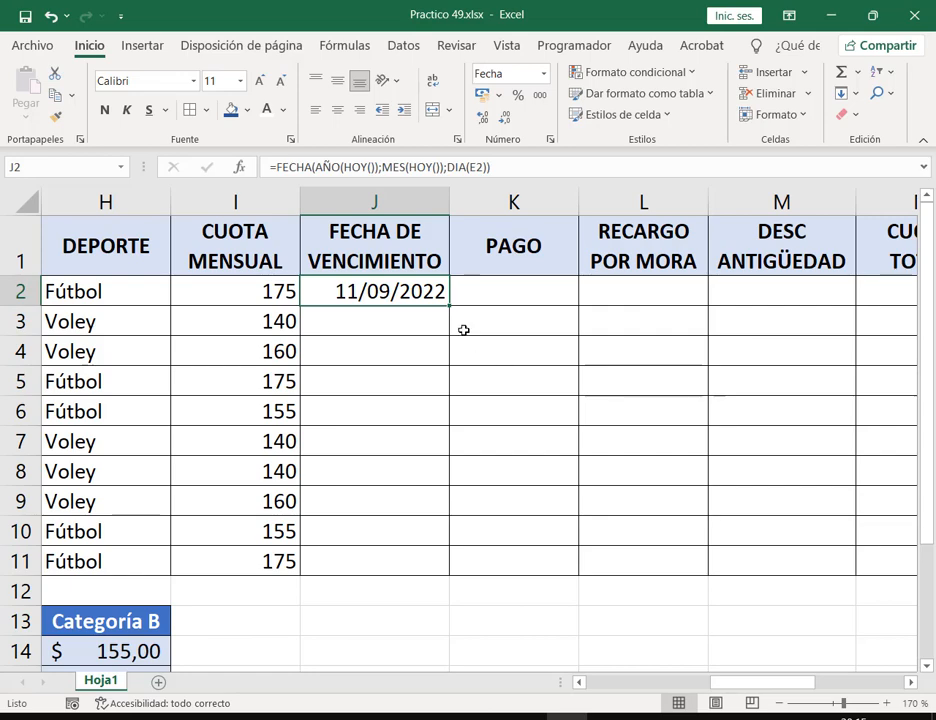
pyautogui.moveTo(451, 304); pyautogui.dragTo(441, 566)
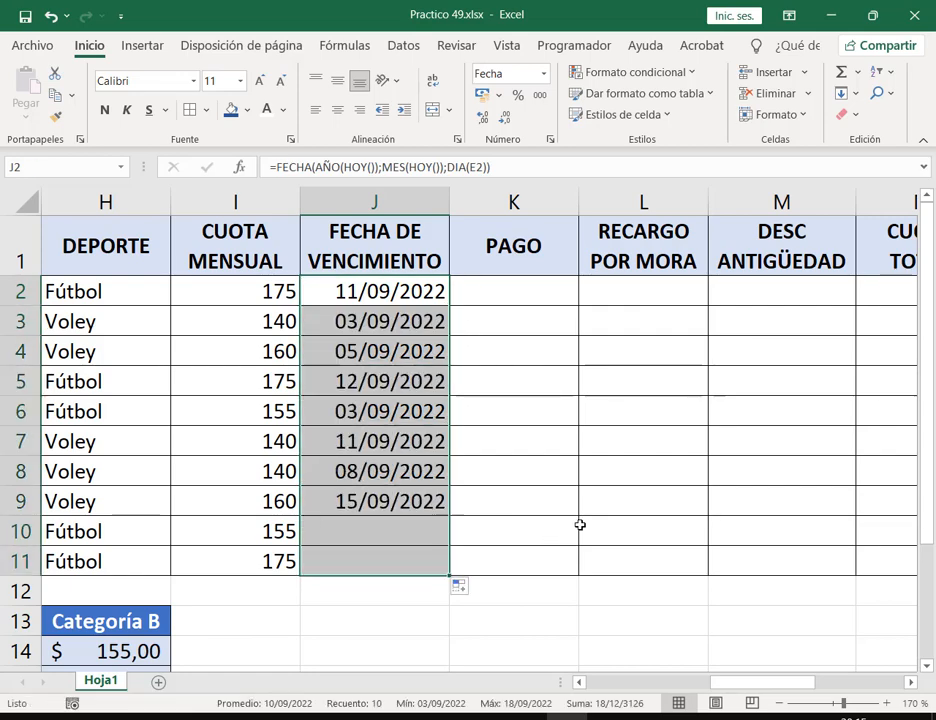
pyautogui.click(351, 318)
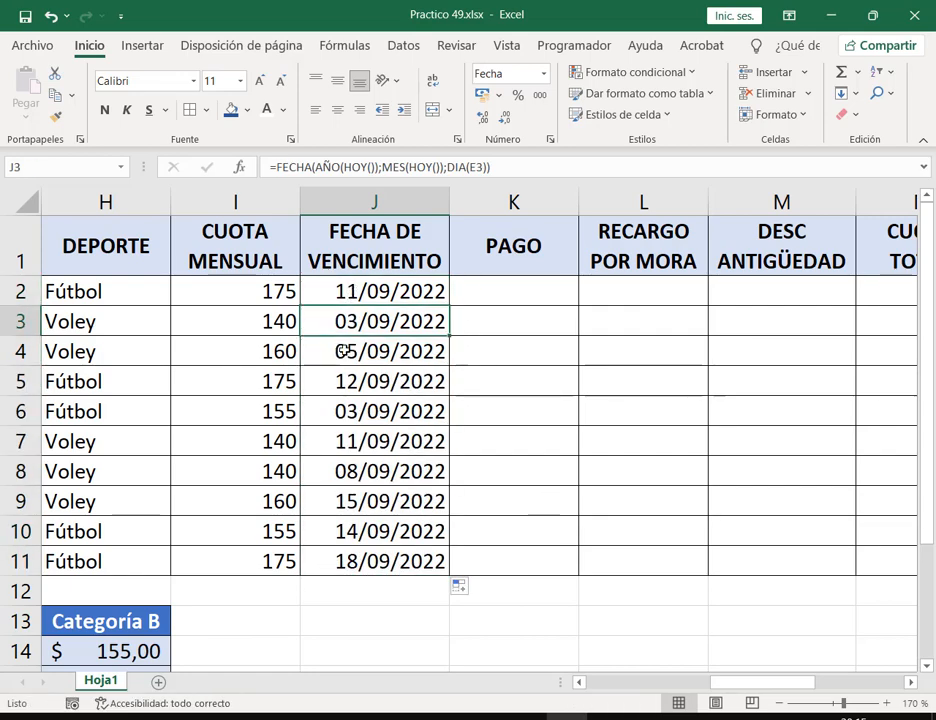
pyautogui.click(351, 294)
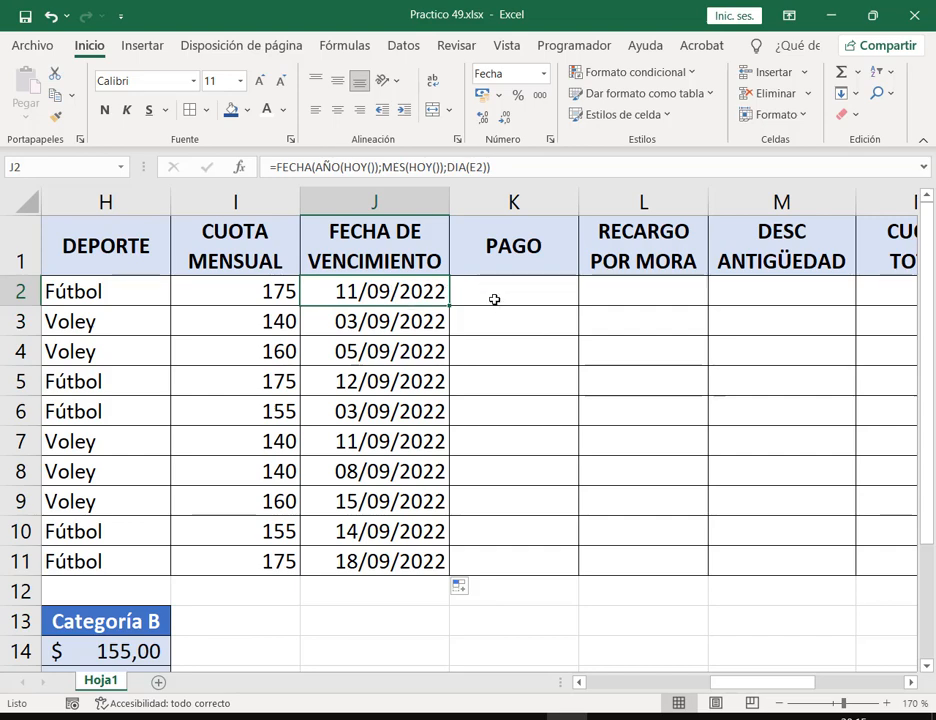
pyautogui.doubleClick(428, 279)
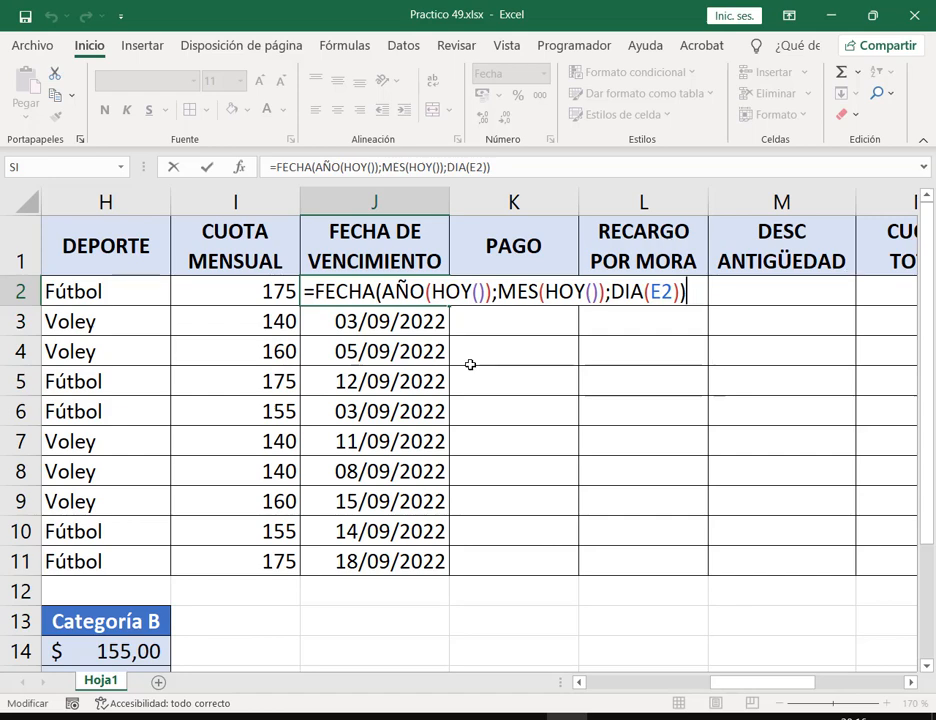
pyautogui.press('Return')
# Switch to Google Meet to read the latest call messages and return to the Excel workbook
pyautogui.moveTo(280, 716)
pyautogui.click(145, 652)
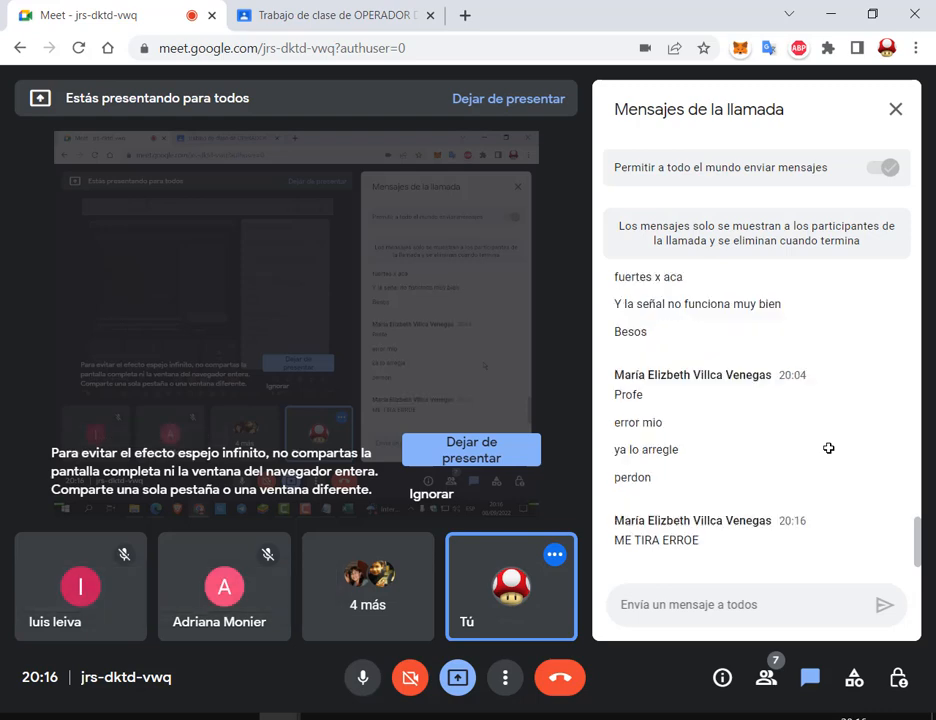
pyautogui.hotkey('alt', 'Tab')
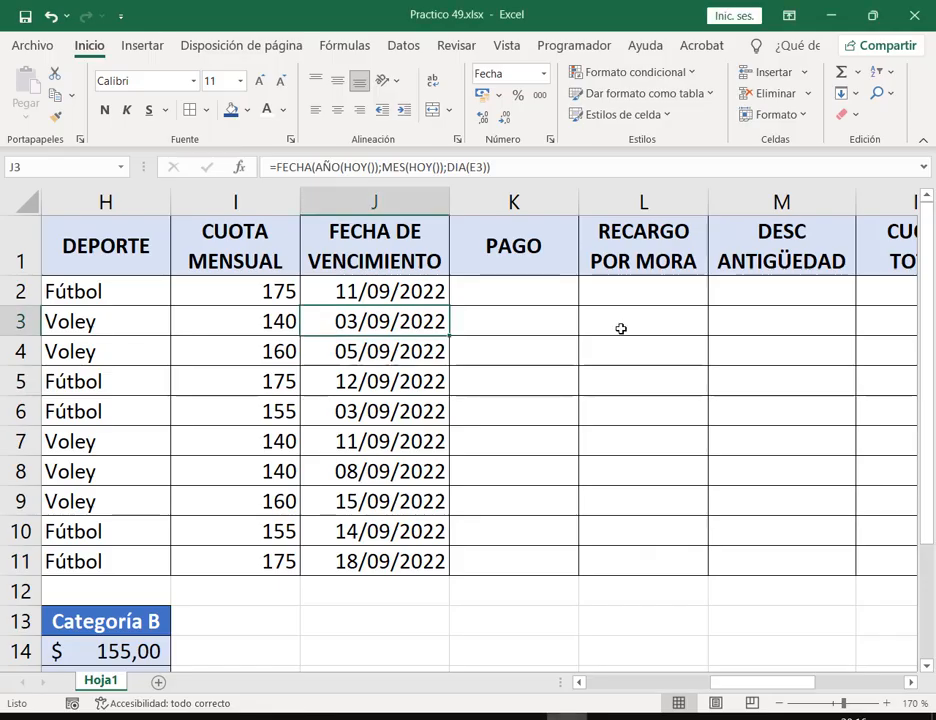
# Review the due-date formula in J2, highlighting the year, month and day arguments and their parentheses in turn
pyautogui.doubleClick(449, 292)
pyautogui.click(480, 292)
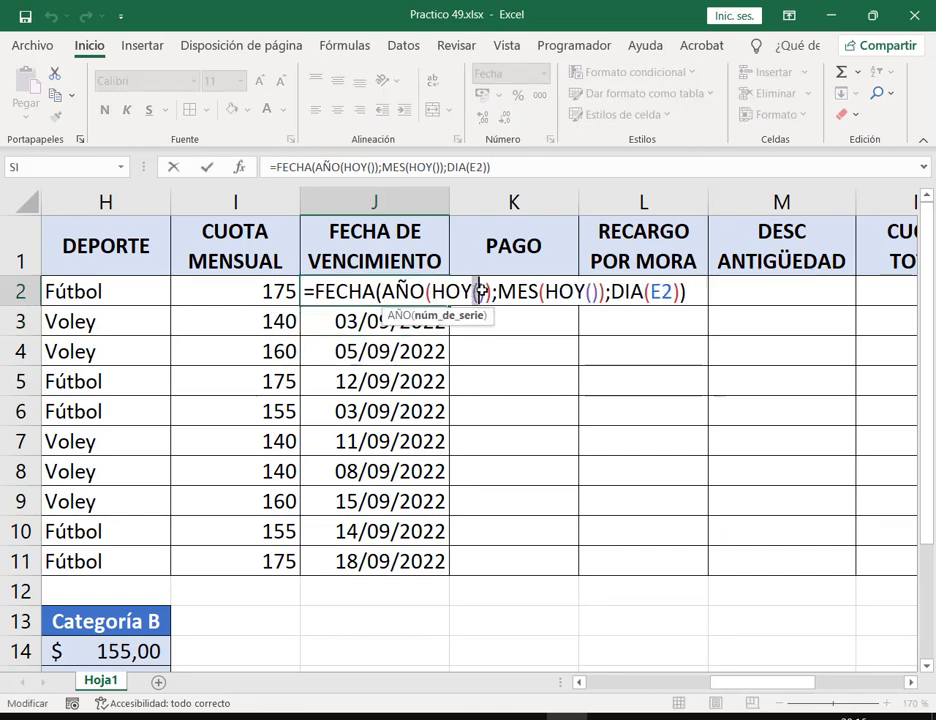
pyautogui.click(478, 292)
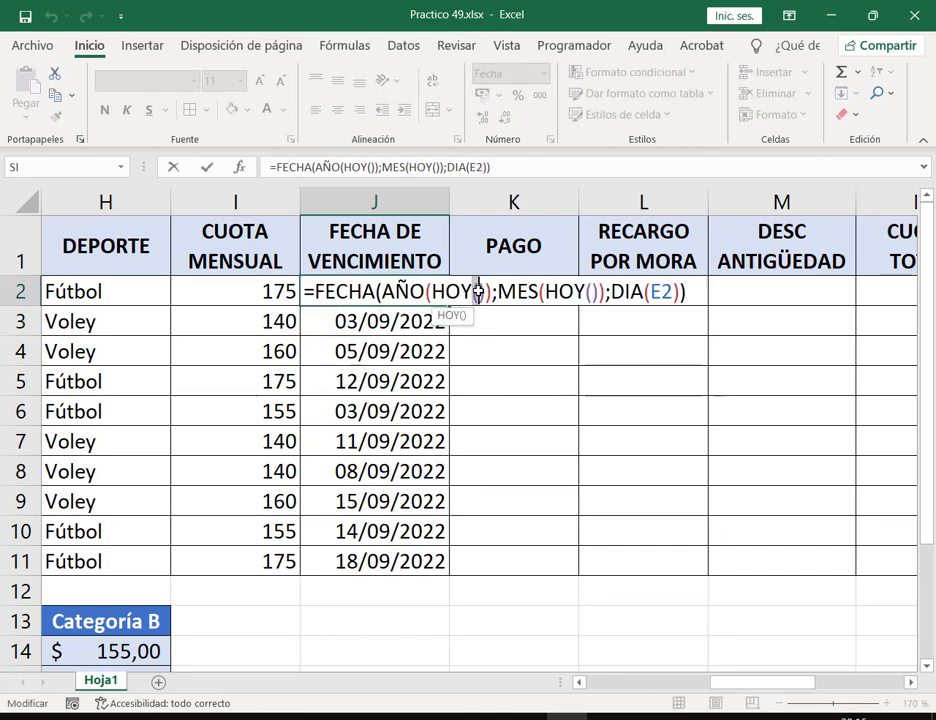
pyautogui.moveTo(478, 292); pyautogui.dragTo(484, 291)
pyautogui.moveTo(385, 291); pyautogui.dragTo(488, 292)
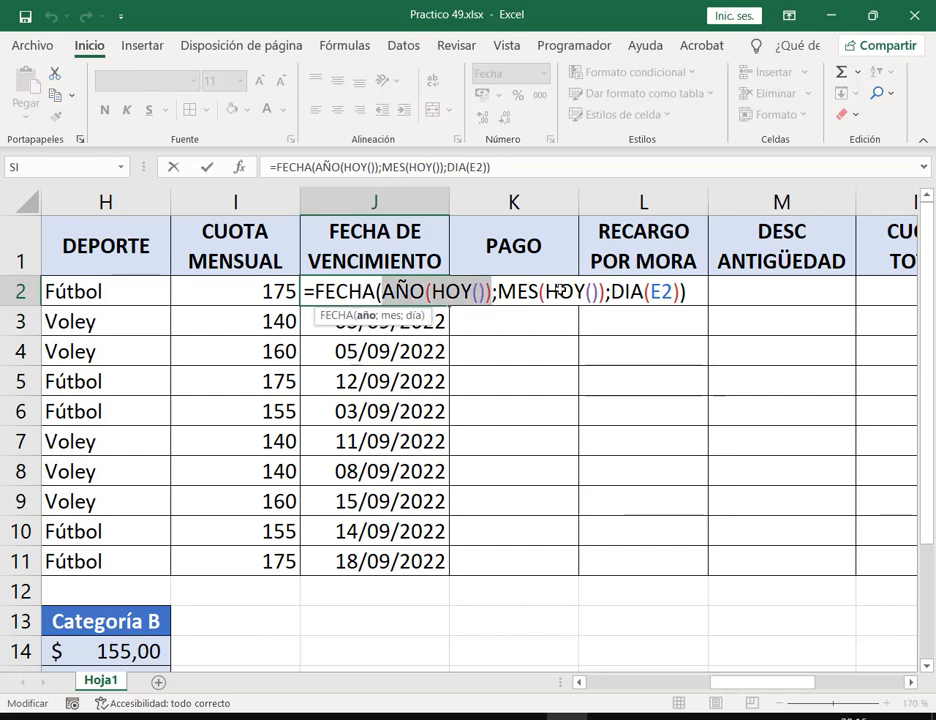
pyautogui.click(493, 292)
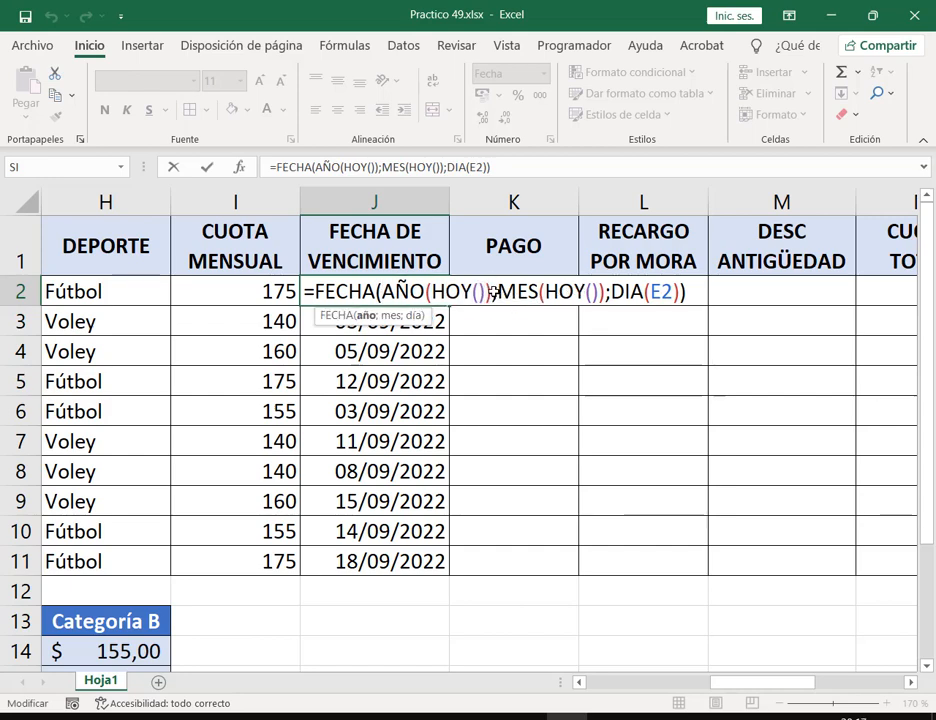
pyautogui.moveTo(588, 292); pyautogui.dragTo(538, 290)
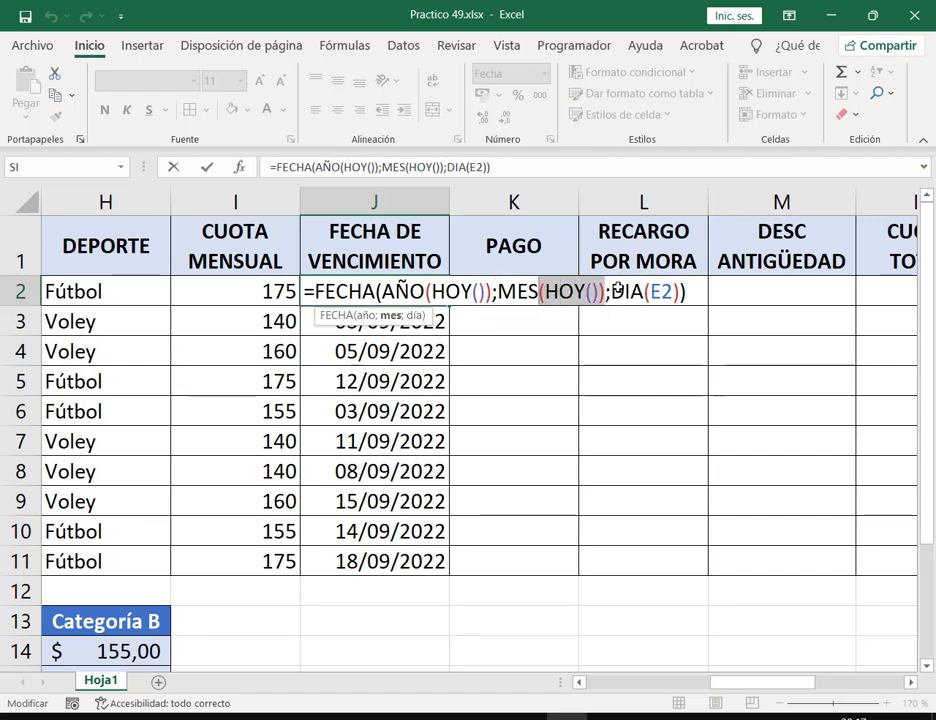
pyautogui.moveTo(609, 291); pyautogui.dragTo(665, 308)
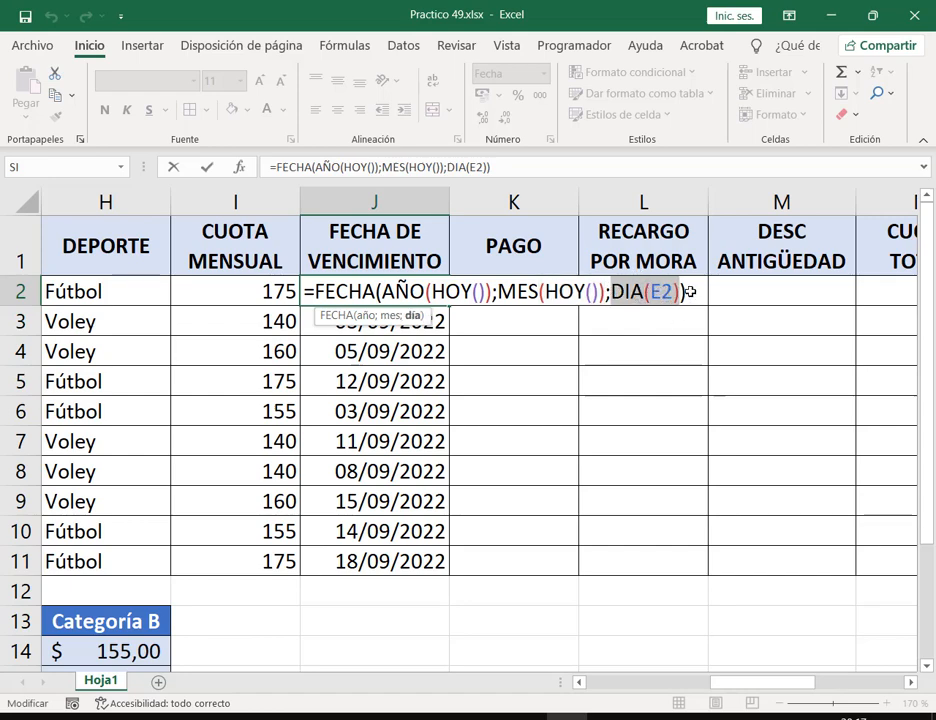
pyautogui.click(690, 291)
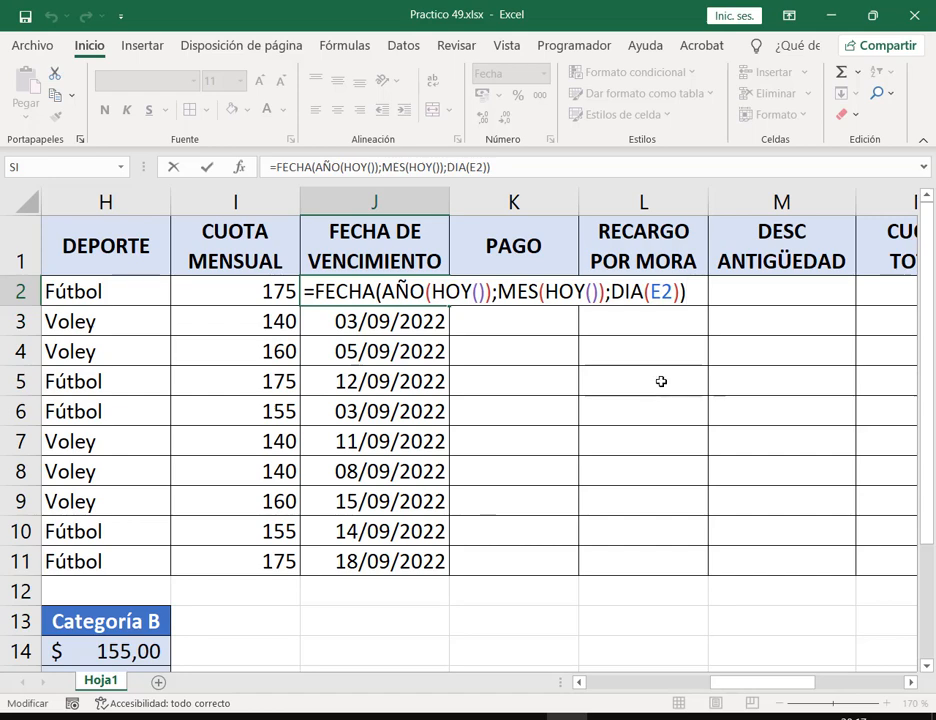
pyautogui.press('Return')
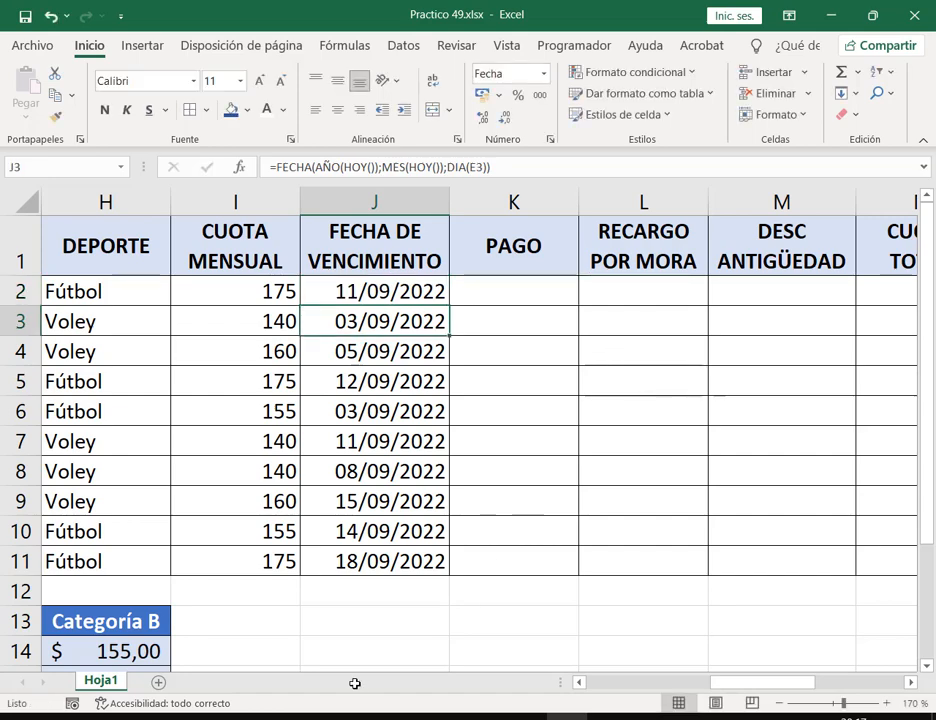
# Switch to Google Meet to check the call messages, showing J2's due-date formula in the Excel workbook between the two checks
pyautogui.moveTo(280, 716)
pyautogui.click(164, 638)
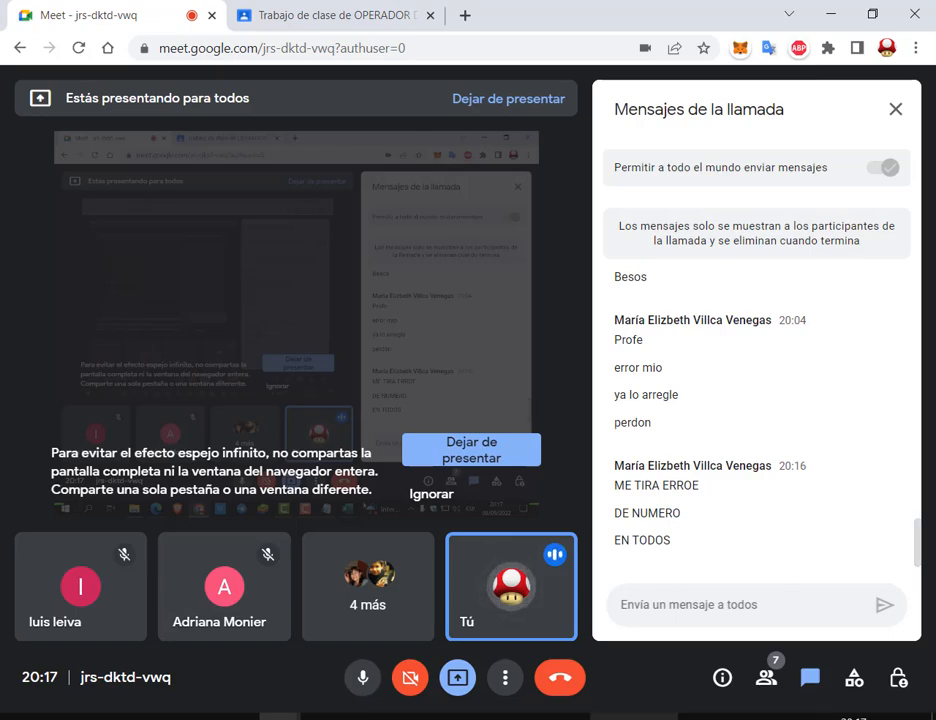
pyautogui.hotkey('alt', 'Tab')
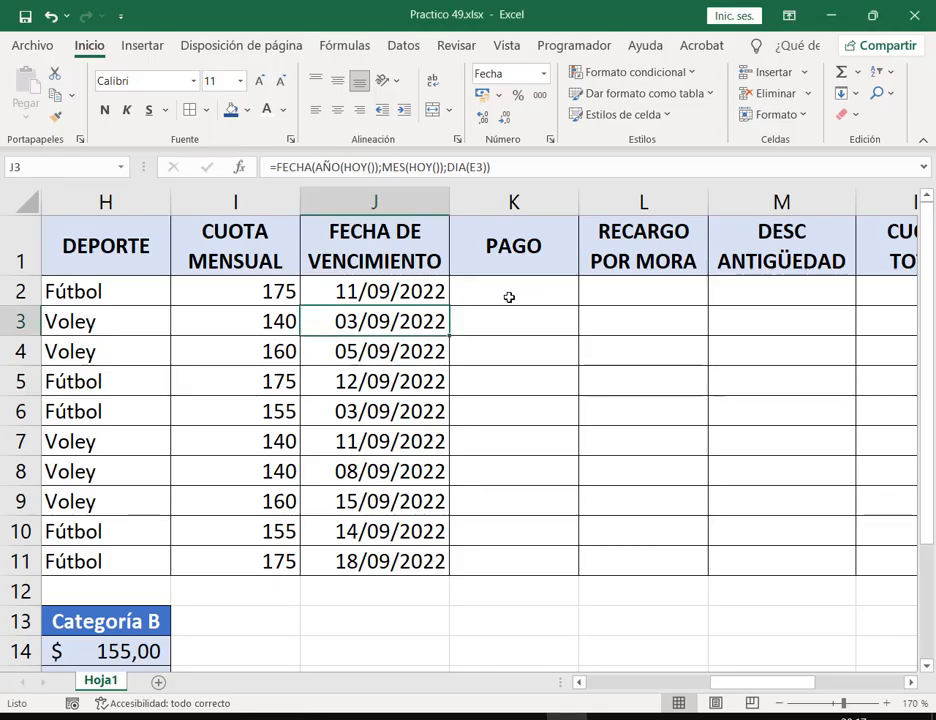
pyautogui.doubleClick(418, 292)
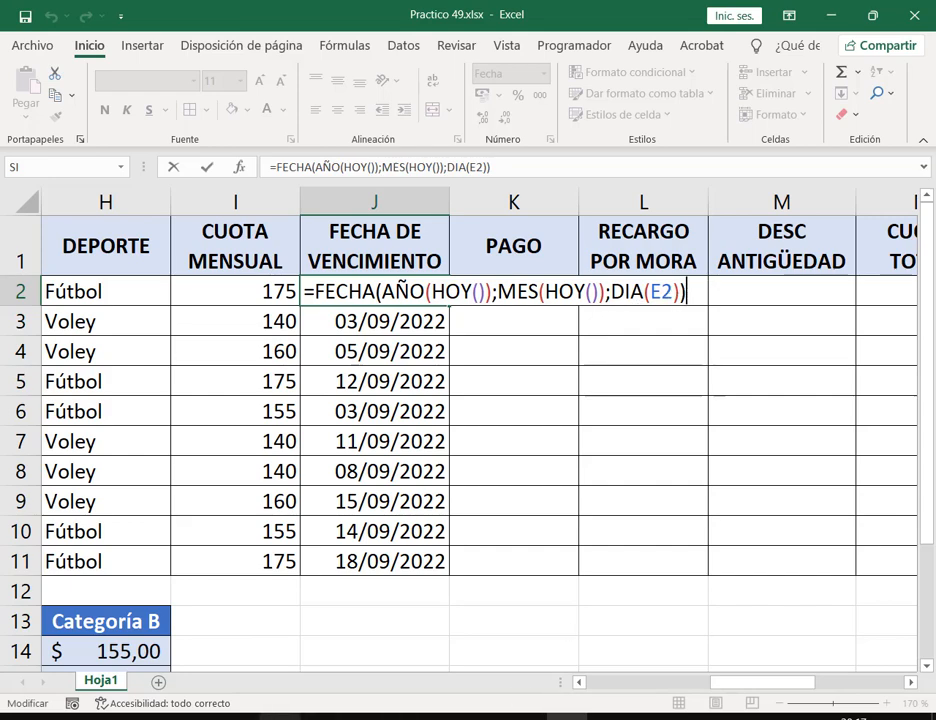
pyautogui.press('Return')
pyautogui.click(270, 716)
pyautogui.click(182, 648)
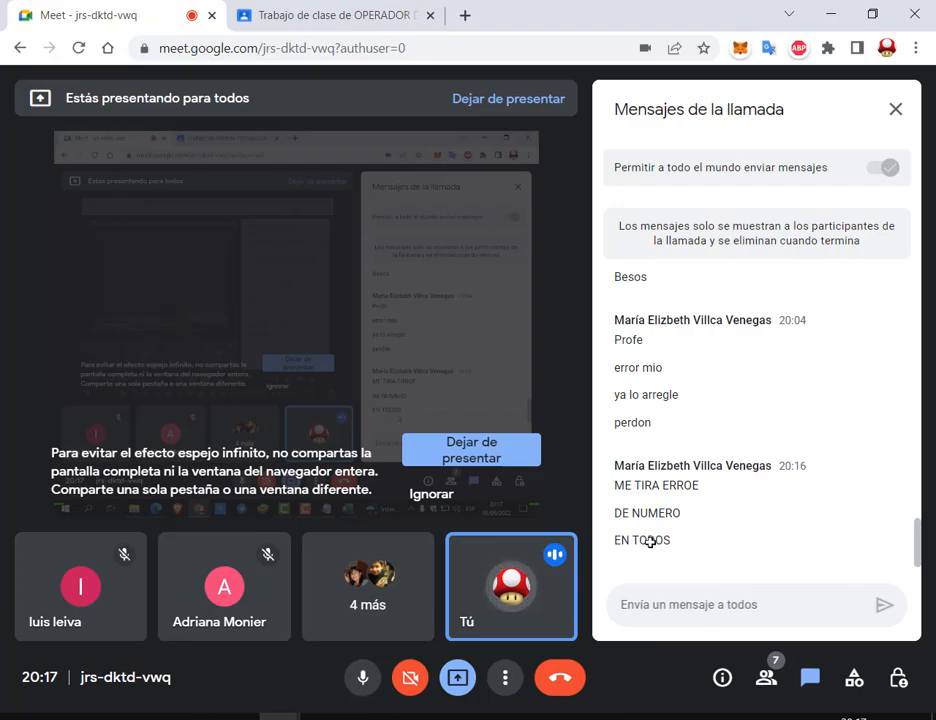
pyautogui.hotkey('alt', 'Tab')
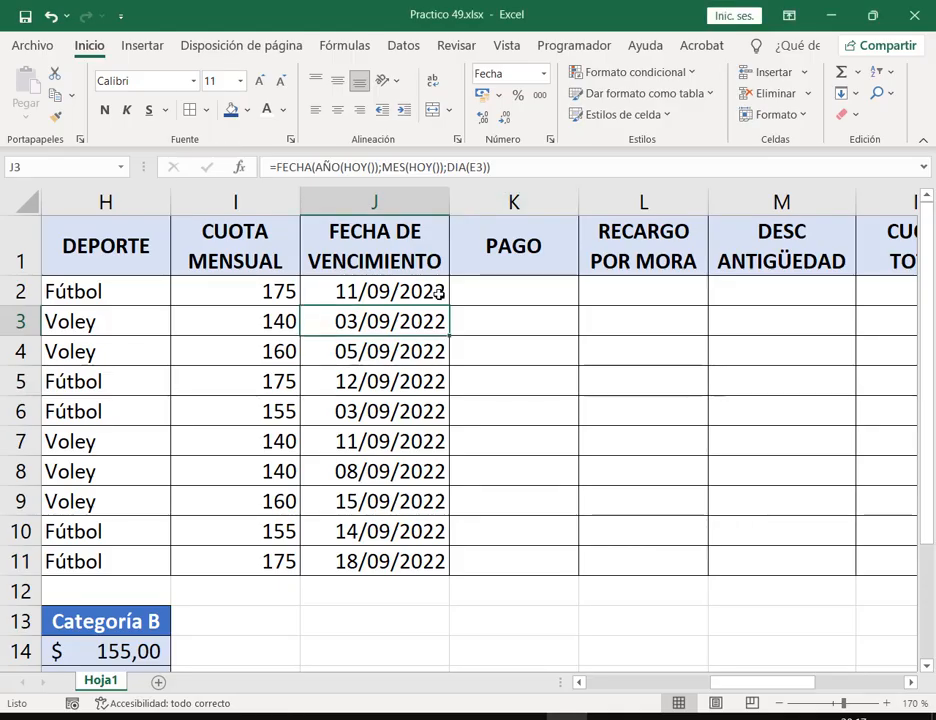
# Display J2's full formula again, check Google Meet for new call messages, and return to the Excel workbook
pyautogui.press('Up')
pyautogui.press('F2')
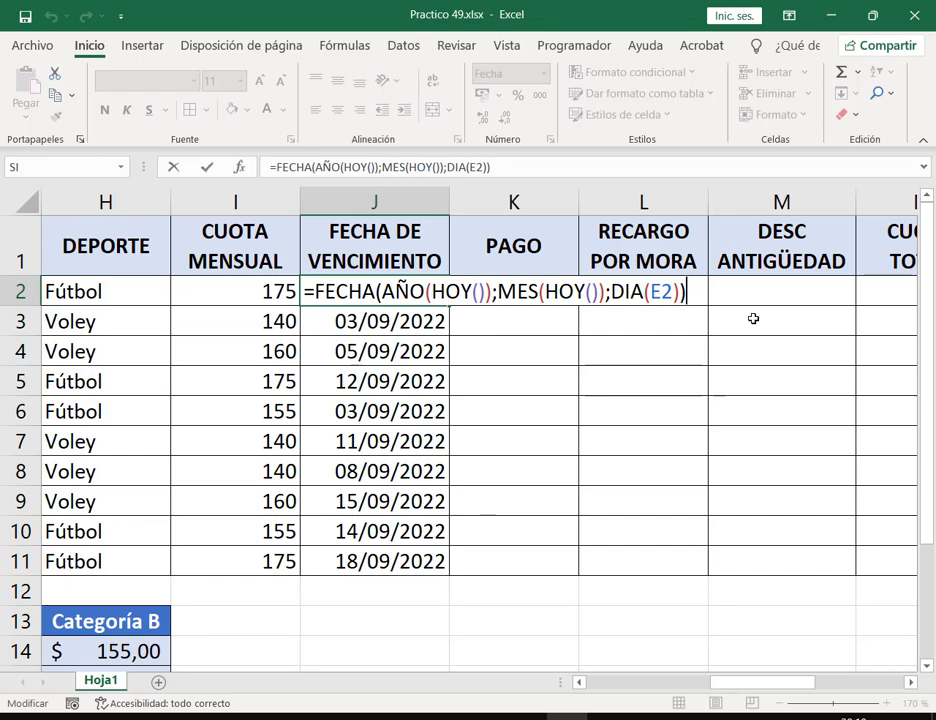
pyautogui.press('Return')
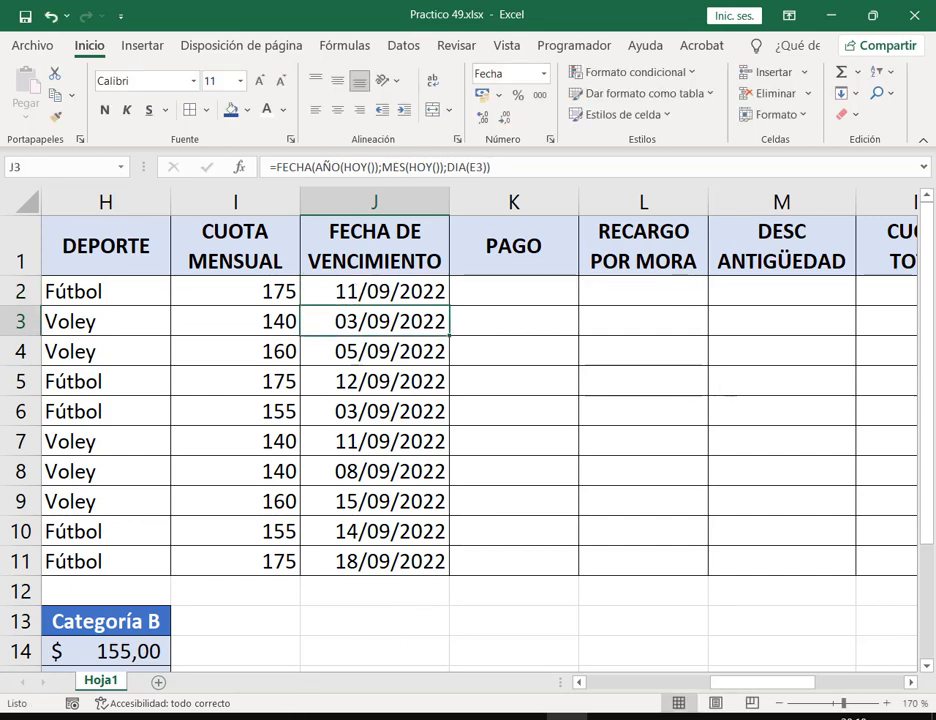
pyautogui.moveTo(280, 716)
pyautogui.click(160, 641)
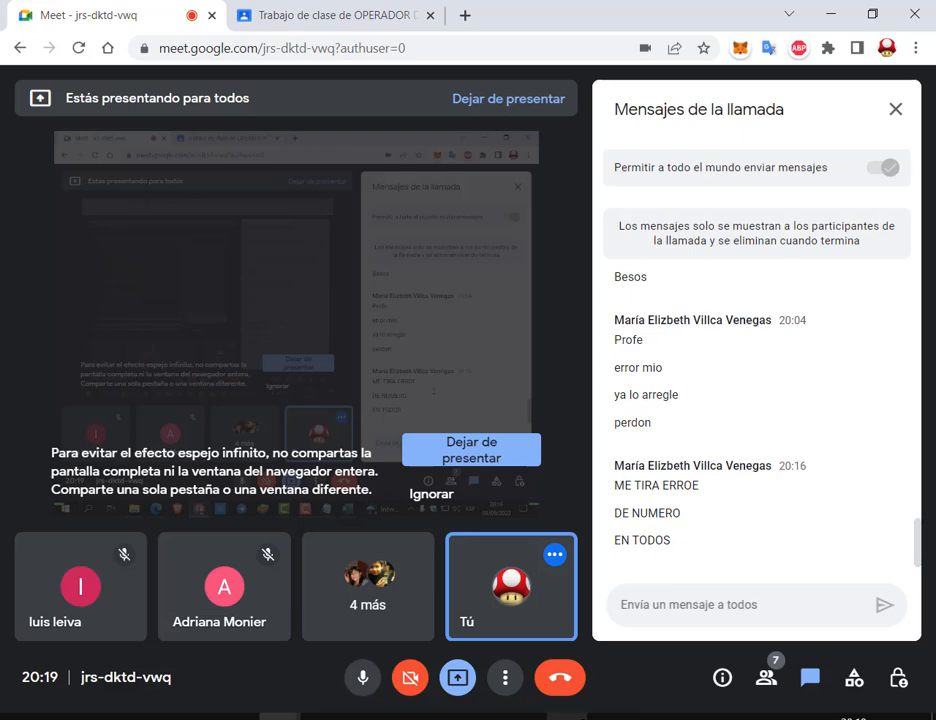
pyautogui.hotkey('alt', 'Tab')
# Insert a blank row above the header row of the members table
pyautogui.click(511, 291)
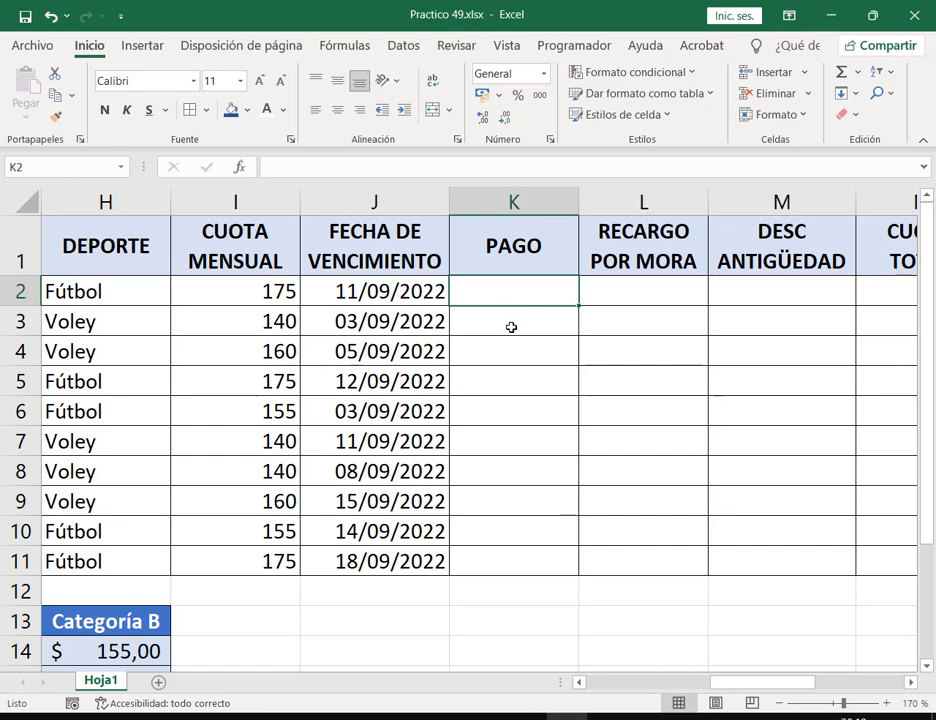
pyautogui.rightClick(28, 242)
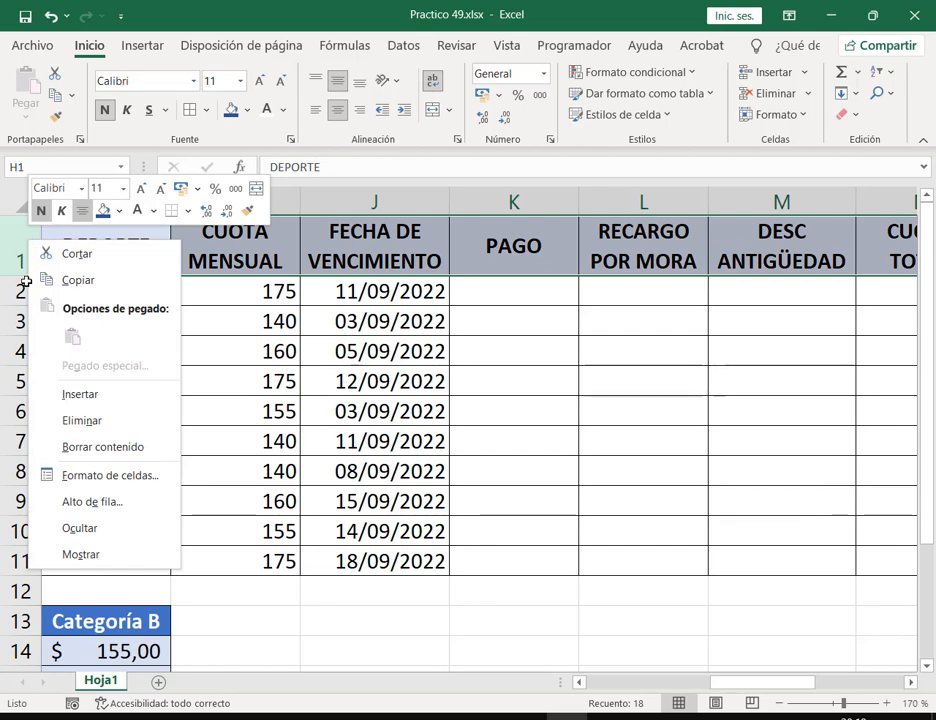
pyautogui.click(52, 394)
pyautogui.click(162, 432)
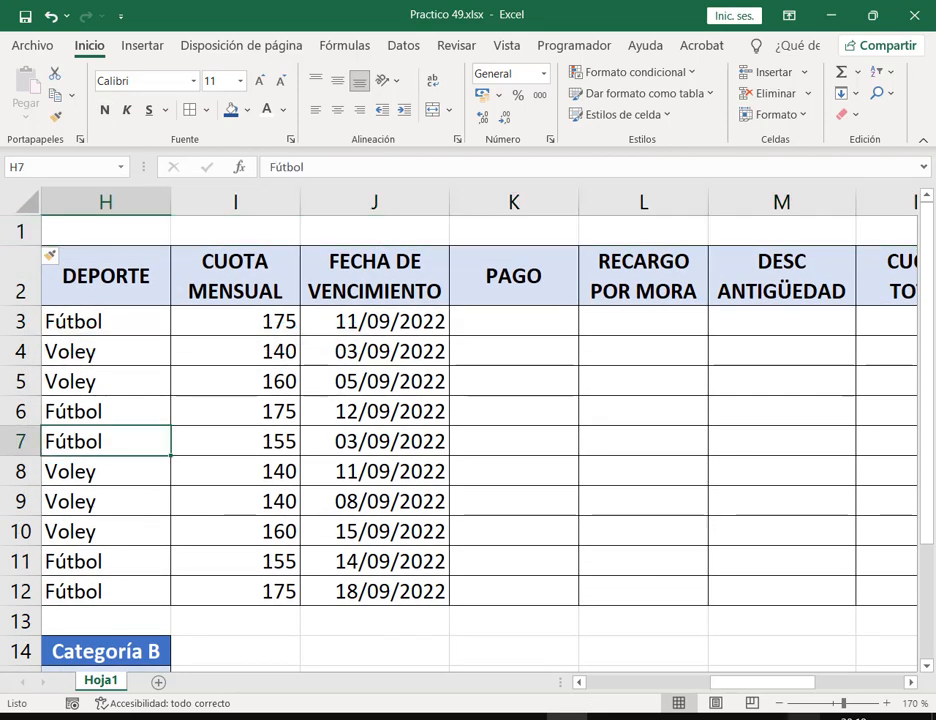
pyautogui.moveTo(795, 683); pyautogui.dragTo(778, 685)
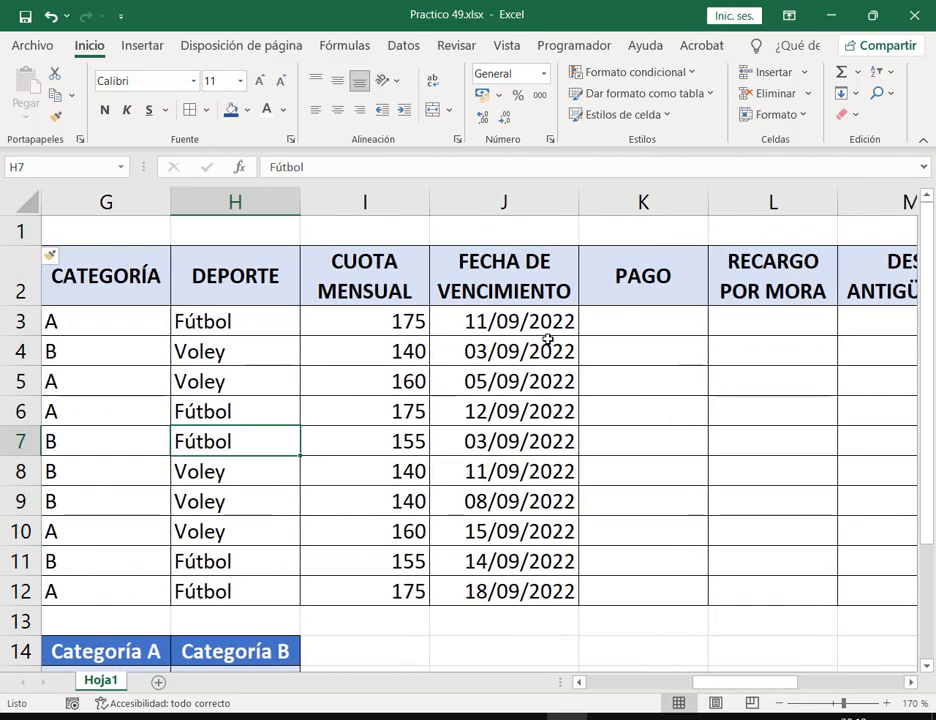
pyautogui.click(537, 322)
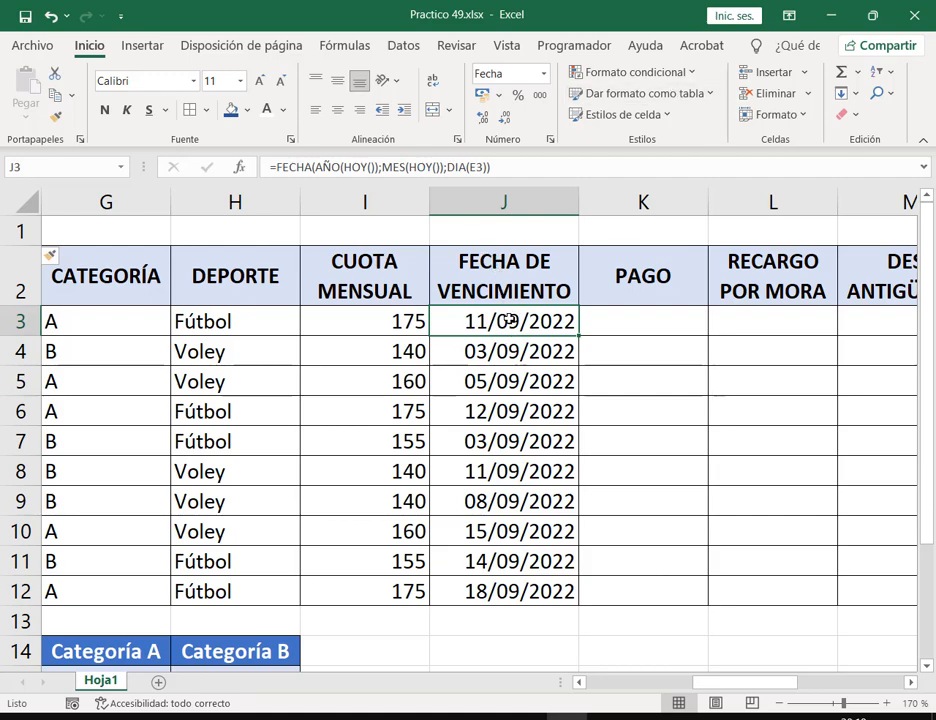
pyautogui.moveTo(509, 318); pyautogui.dragTo(499, 588)
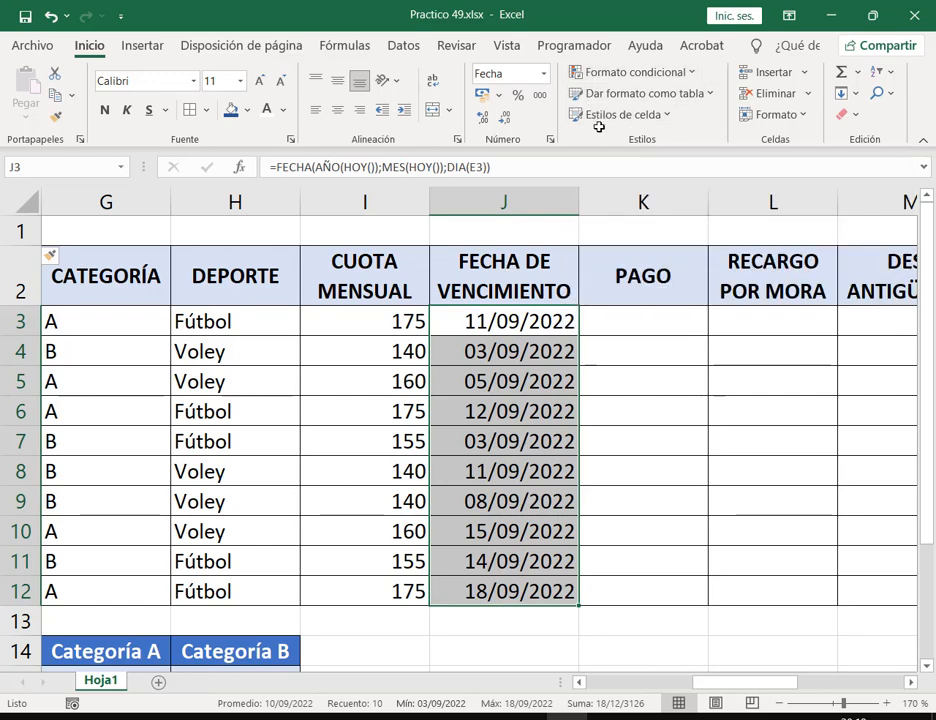
pyautogui.click(619, 68)
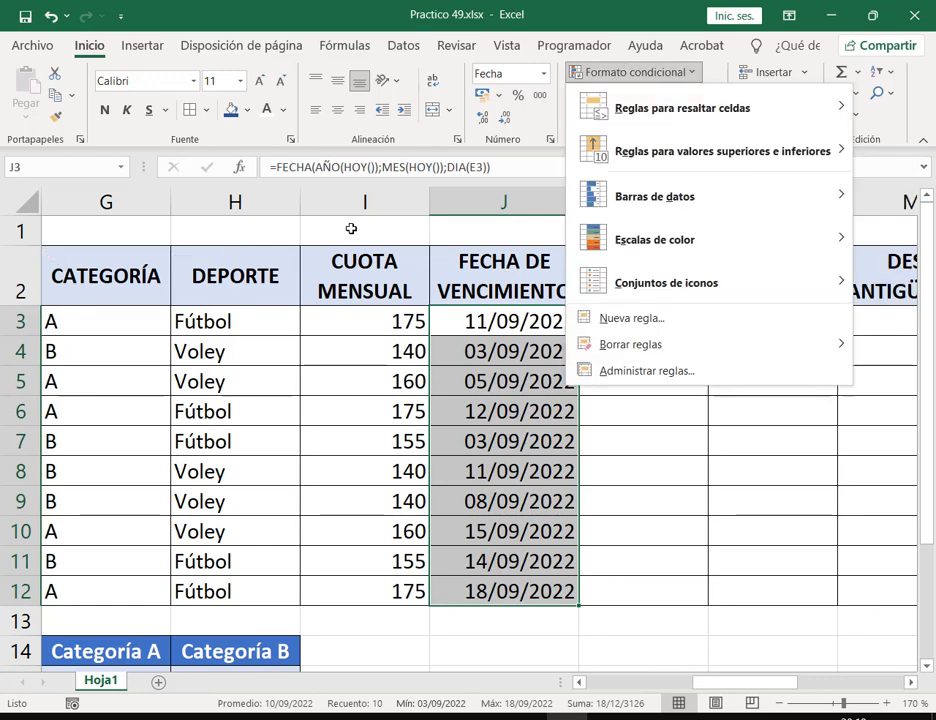
# Enter =hoy() in I1, above the CUOTA MENSUAL header, as the current date
pyautogui.click(393, 224)
pyautogui.click(394, 224)
pyautogui.write('=hoy()')
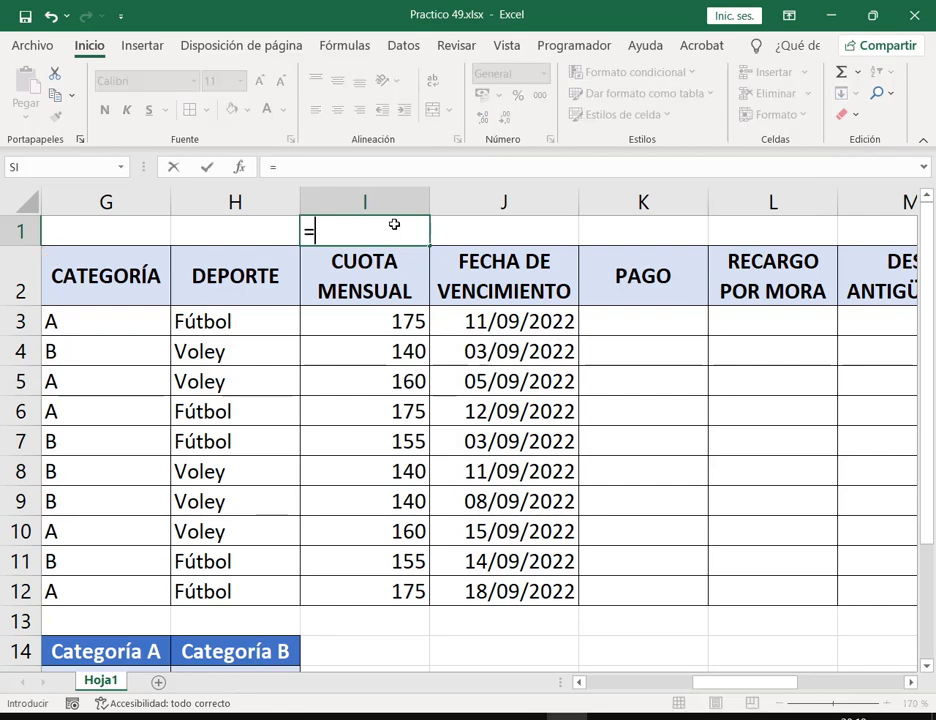
pyautogui.press('Return')
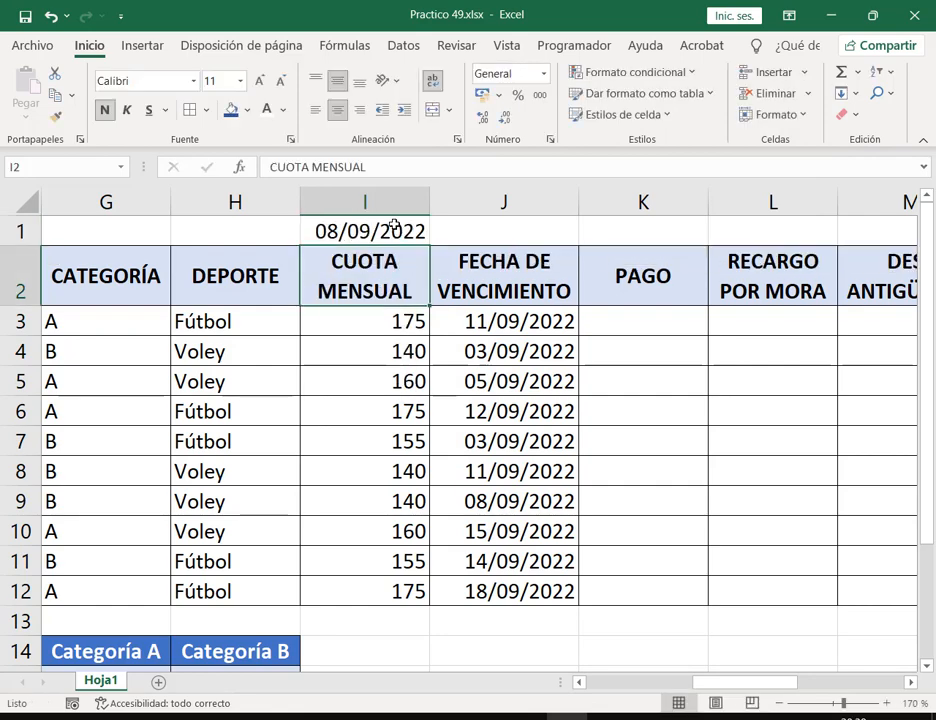
pyautogui.moveTo(504, 321); pyautogui.dragTo(495, 591)
pyautogui.click(613, 73)
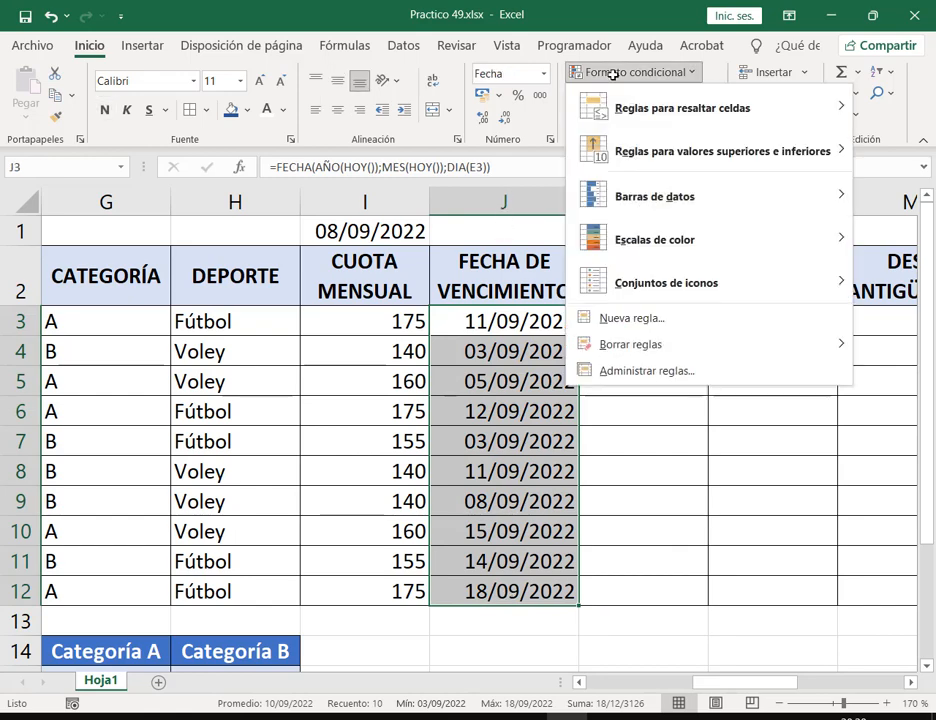
pyautogui.moveTo(657, 96)
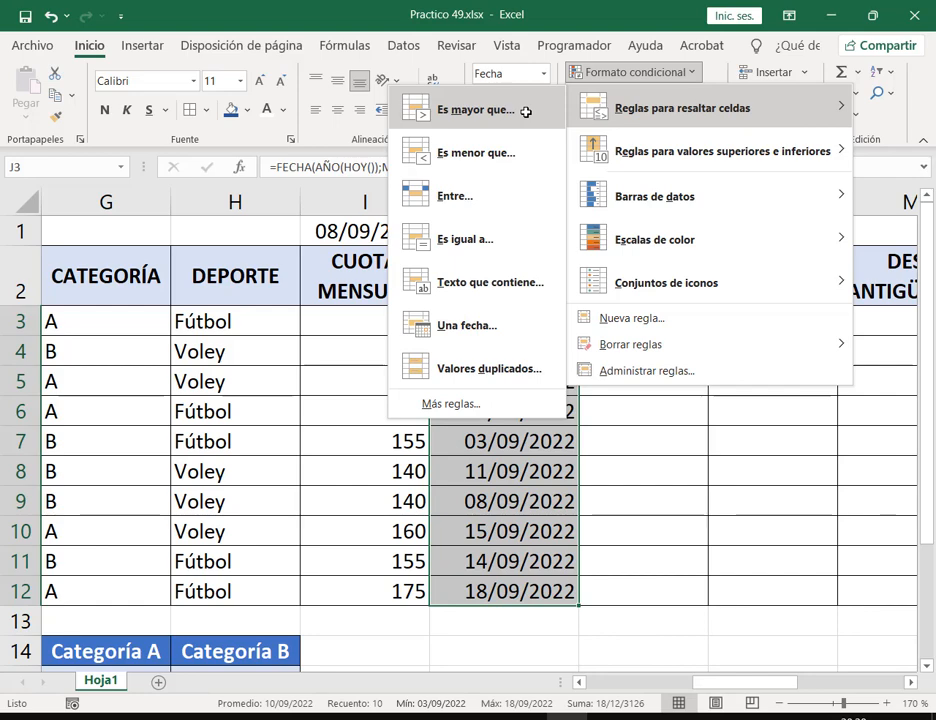
pyautogui.click(575, 3)
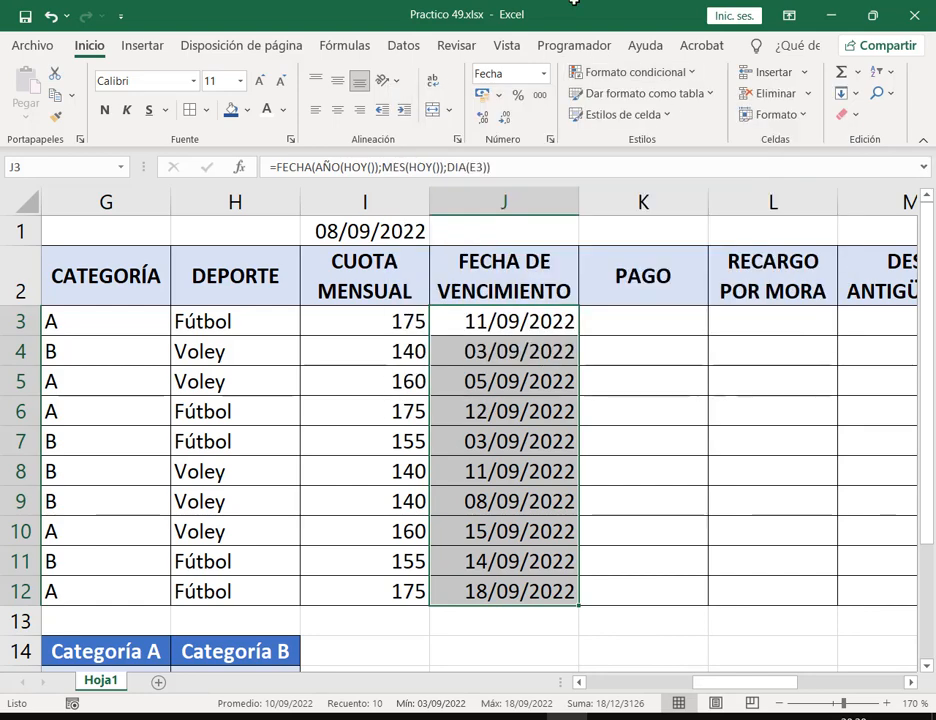
pyautogui.click(551, 318)
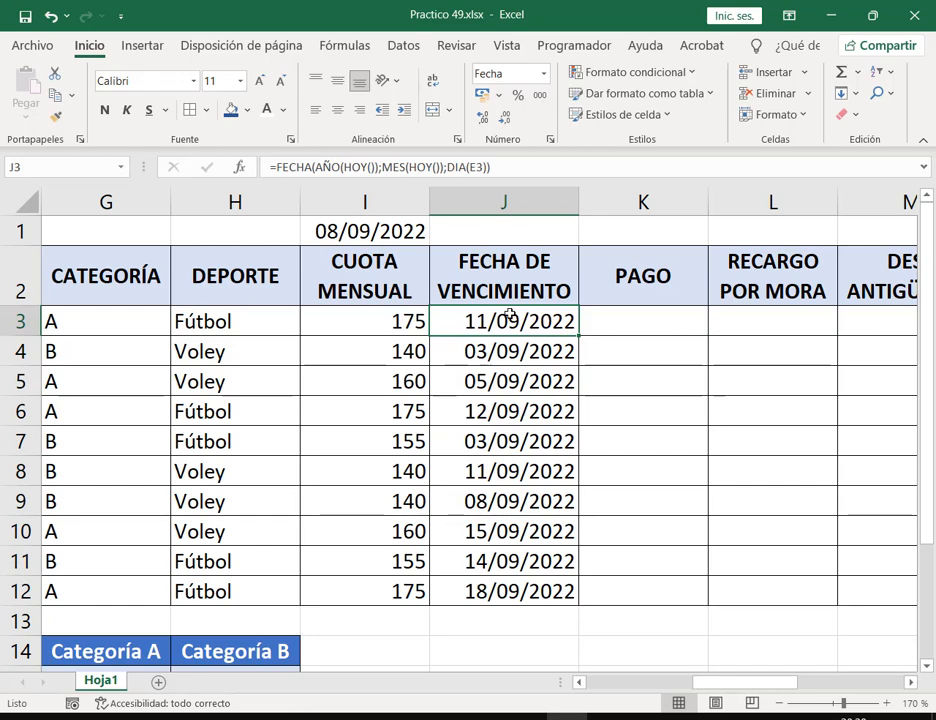
pyautogui.moveTo(520, 318); pyautogui.dragTo(530, 591)
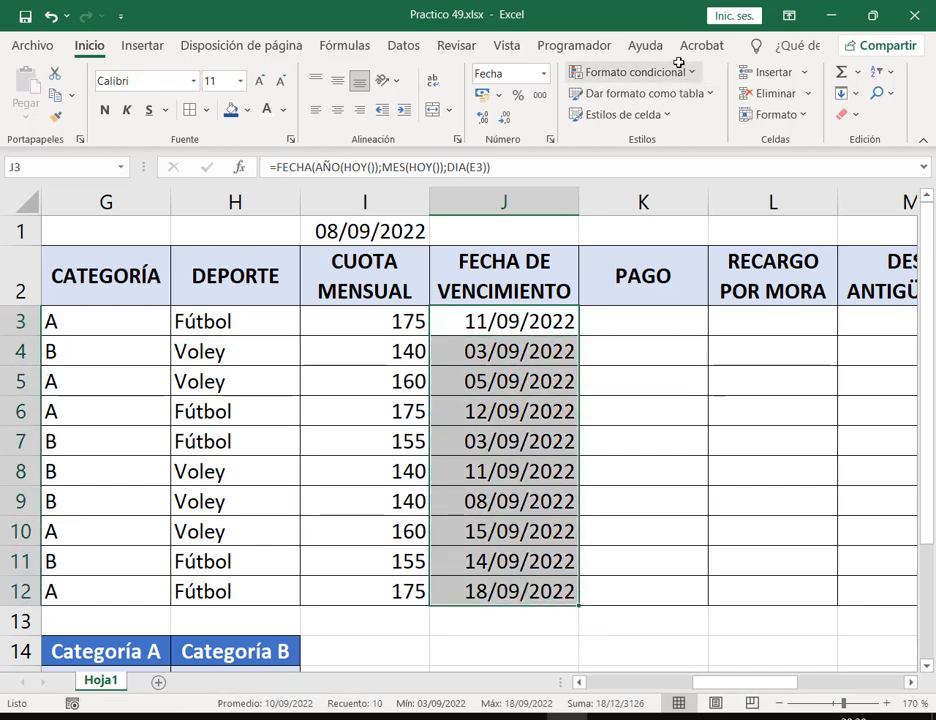
pyautogui.click(632, 72)
pyautogui.click(471, 110)
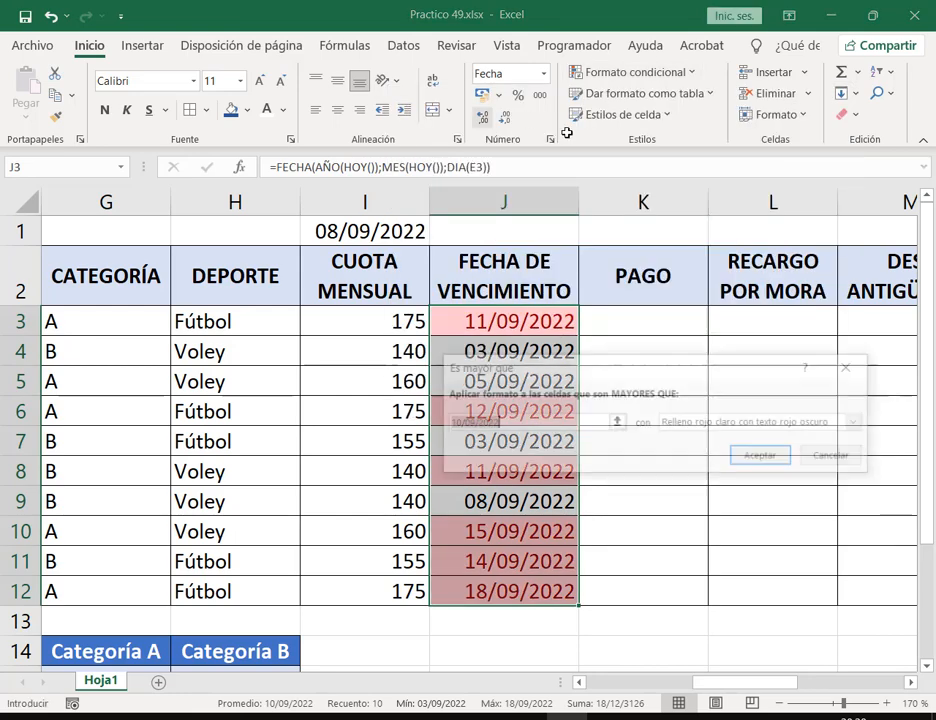
pyautogui.moveTo(474, 348); pyautogui.dragTo(553, 233)
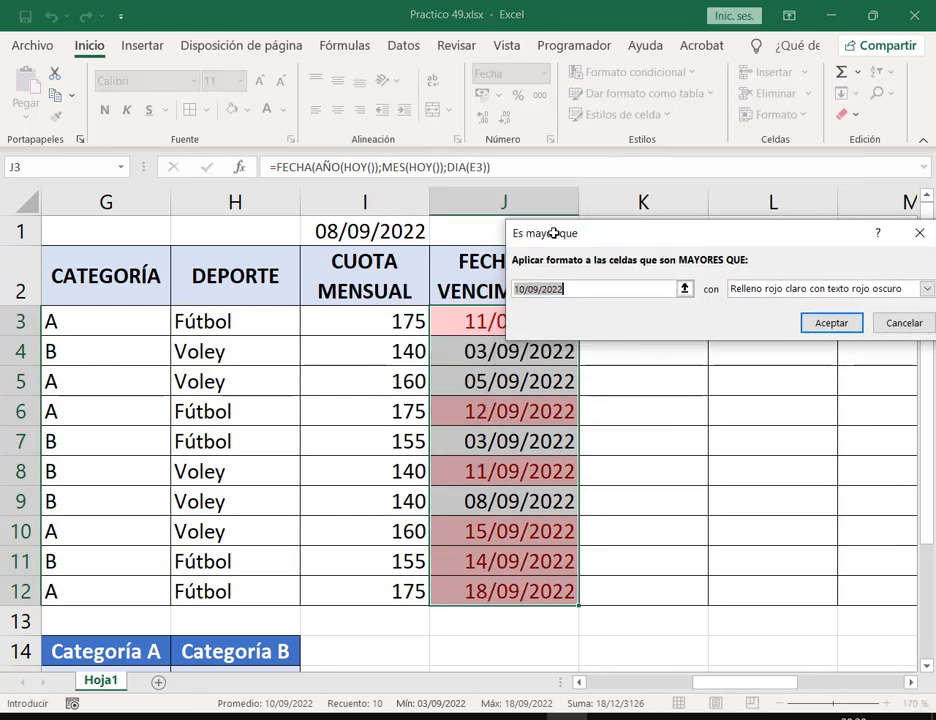
pyautogui.click(372, 231)
pyautogui.click(786, 290)
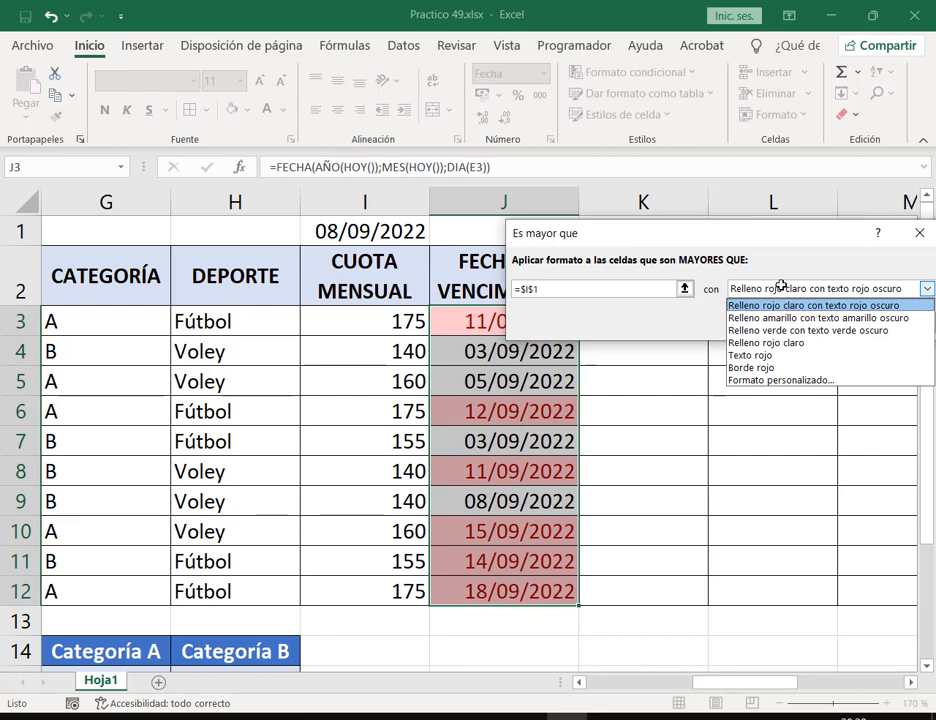
pyautogui.click(779, 288)
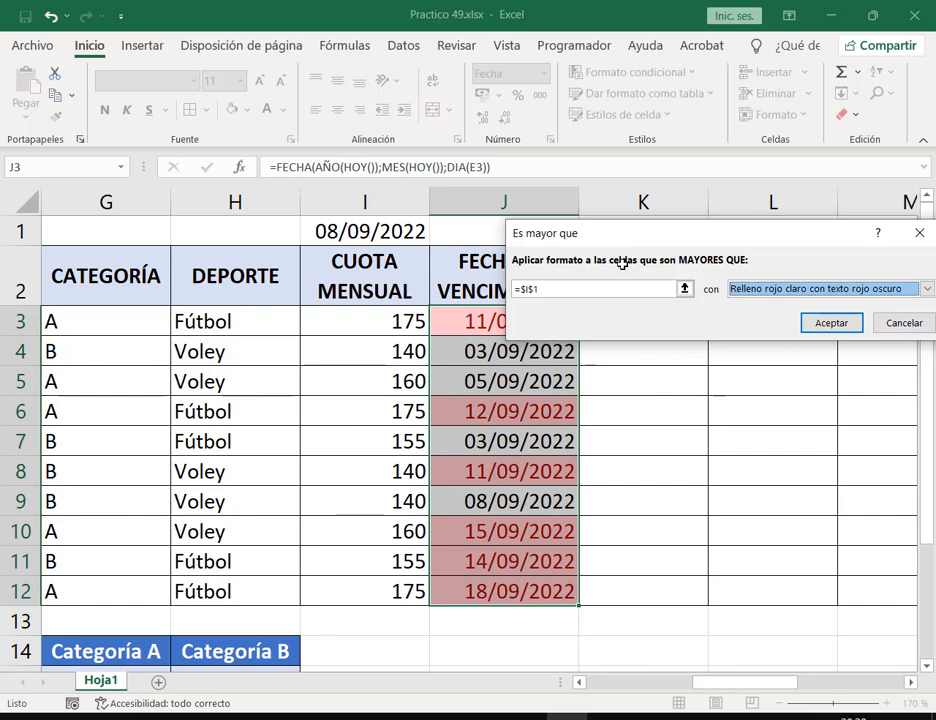
pyautogui.moveTo(673, 232); pyautogui.dragTo(388, 88)
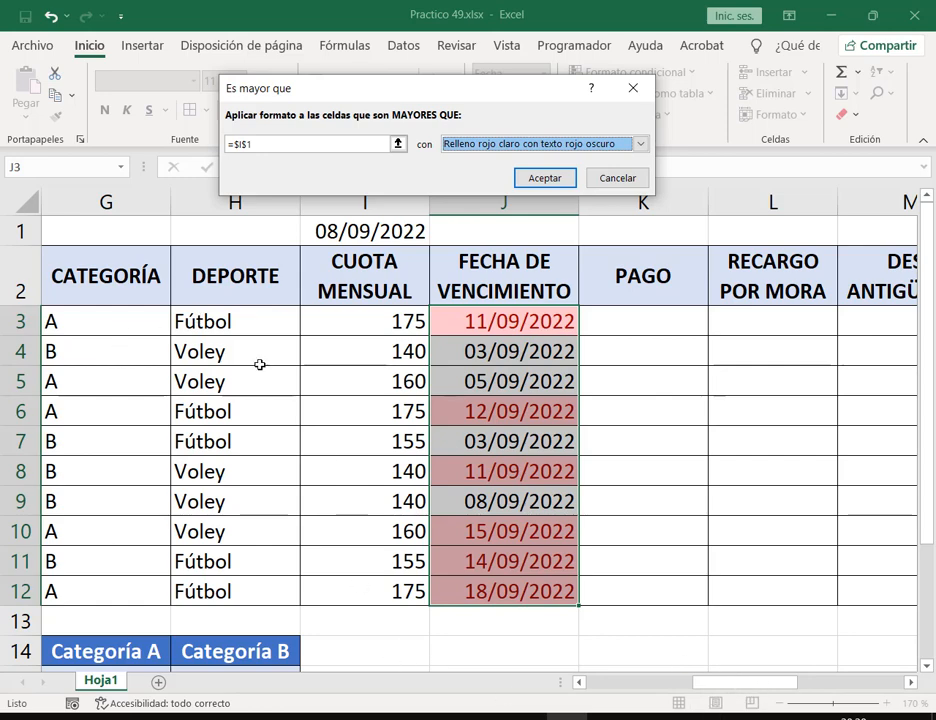
pyautogui.click(612, 178)
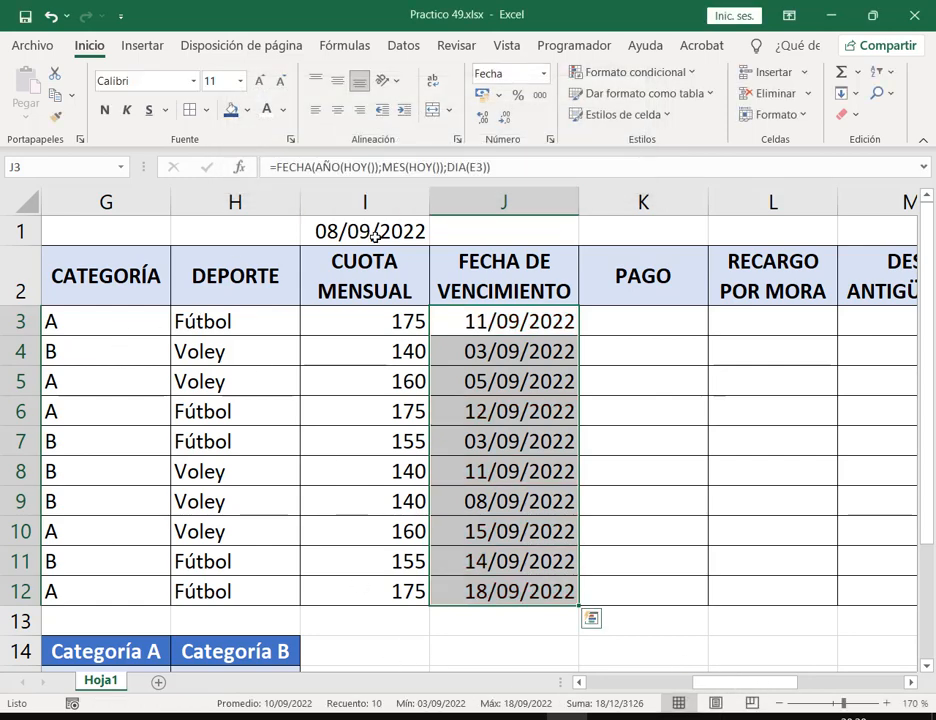
# Clear the current-date formula from cell I1
pyautogui.click(374, 236)
pyautogui.moveTo(767, 679)
pyautogui.mouseDown()
pyautogui.moveTo(727, 677)
pyautogui.moveTo(776, 682)
pyautogui.mouseUp()
pyautogui.click(635, 320)
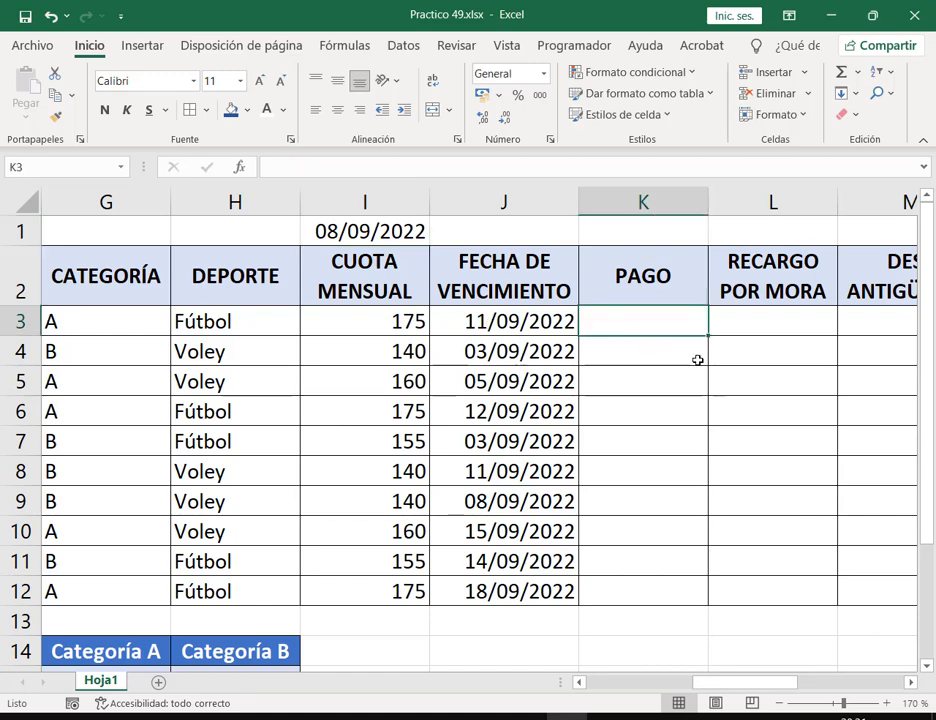
pyautogui.click(479, 229)
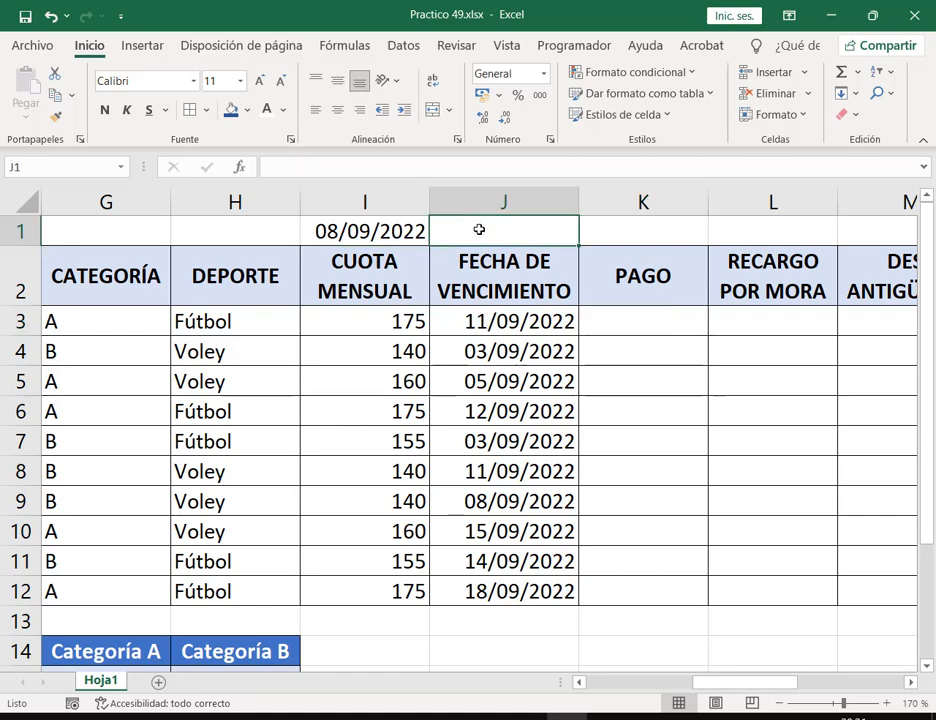
pyautogui.click(369, 232)
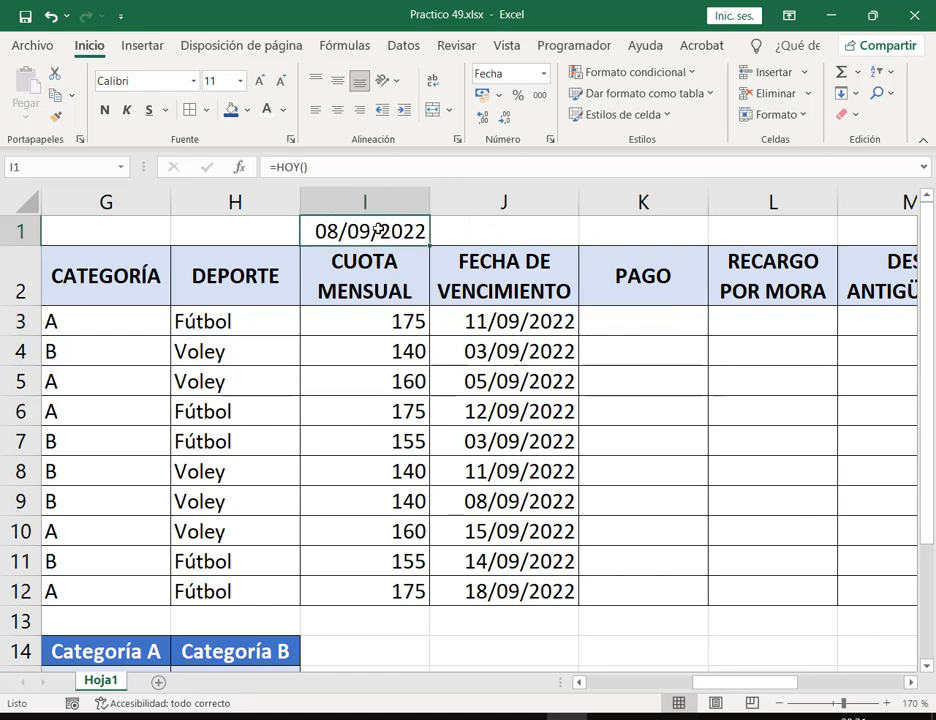
pyautogui.press('Delete')
# Try inserting a column before PAGO with the header FECHA DE PAGO, and undo the header and the insertion
pyautogui.click(641, 231)
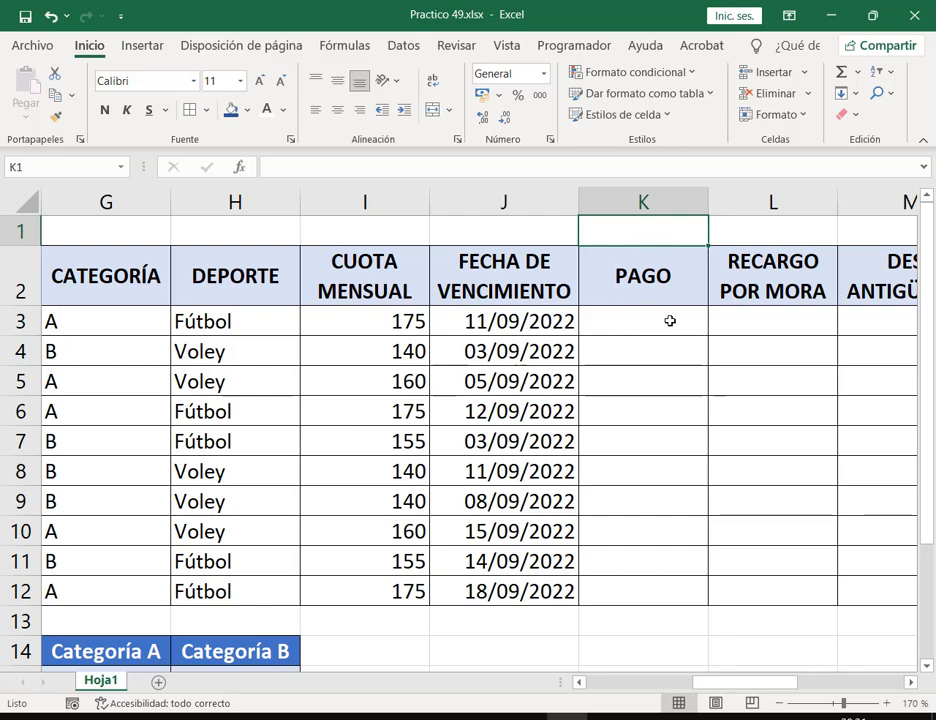
pyautogui.click(659, 281)
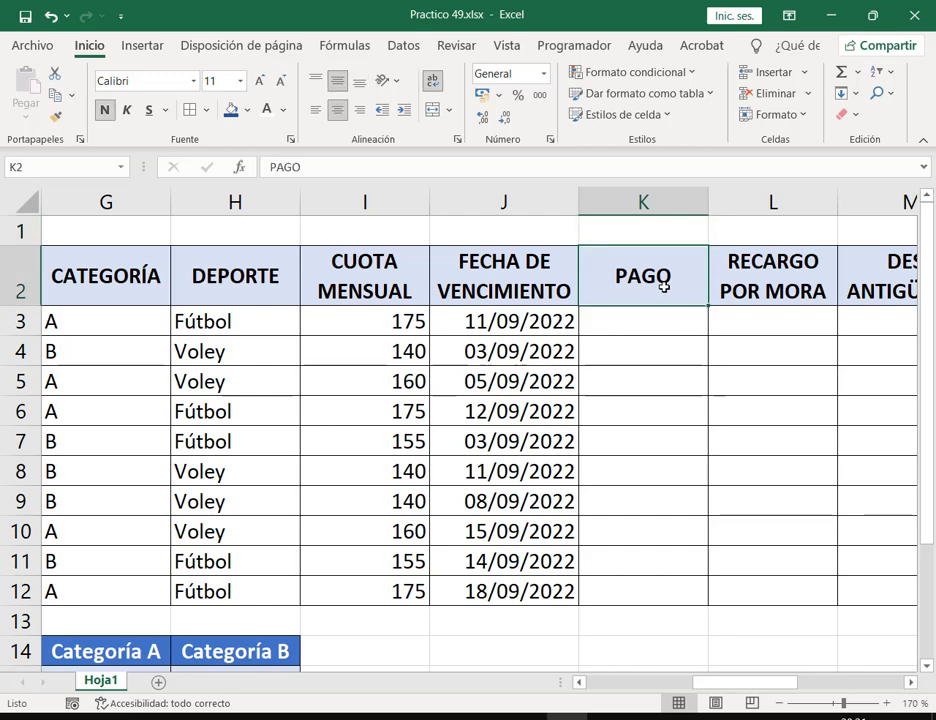
pyautogui.write('Fe')
pyautogui.press('Escape')
pyautogui.rightClick(643, 202)
pyautogui.click(685, 362)
pyautogui.click(631, 272)
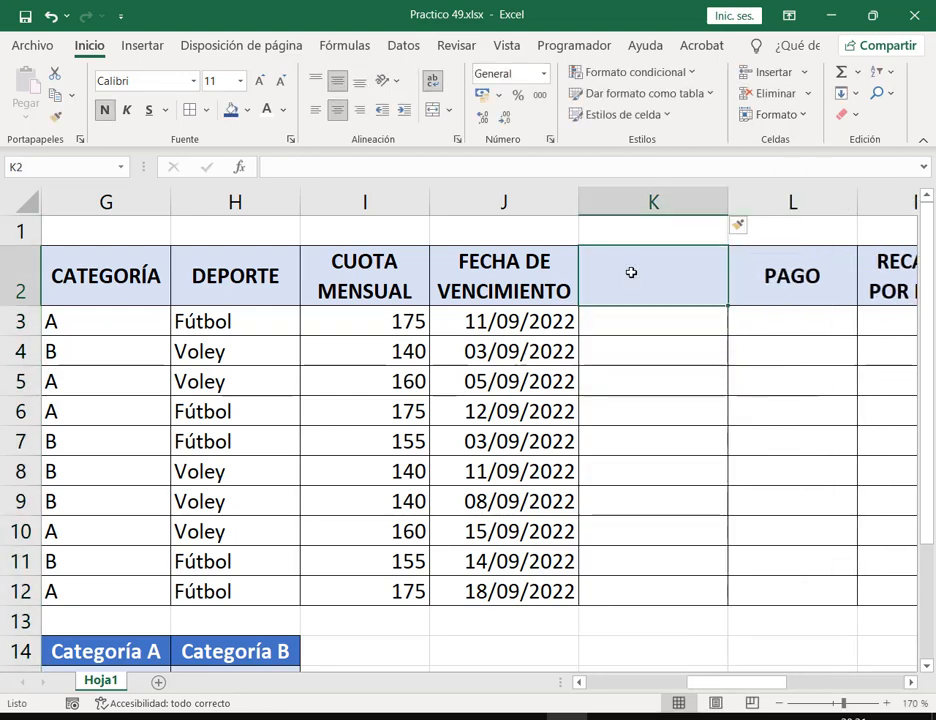
pyautogui.write('FECHA DE PAGO')
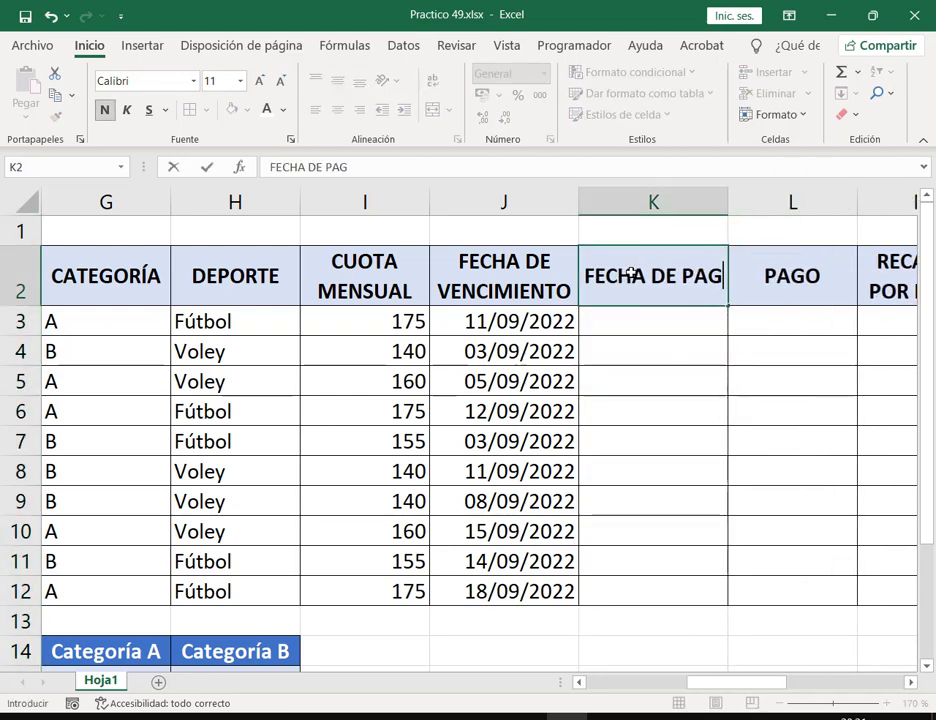
pyautogui.press('Return')
pyautogui.hotkey('ctrl', 'z')
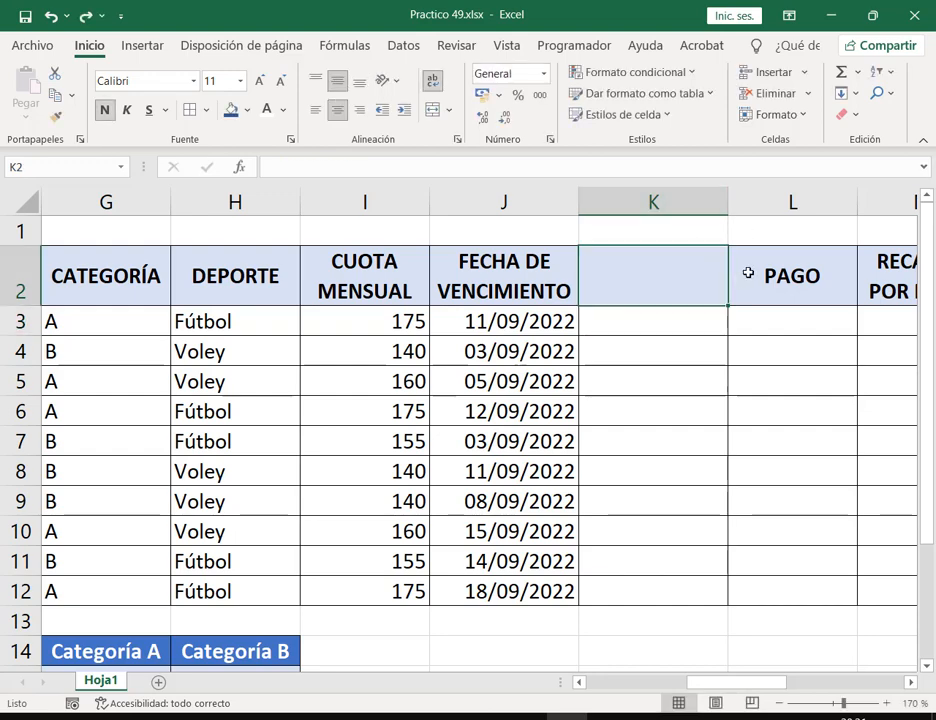
pyautogui.hotkey('ctrl', 'z')
# Insert a column between PAGO and RECARGO POR MORA and enter FECHA DE PAGO as its header in L2
pyautogui.rightClick(767, 204)
pyautogui.click(775, 356)
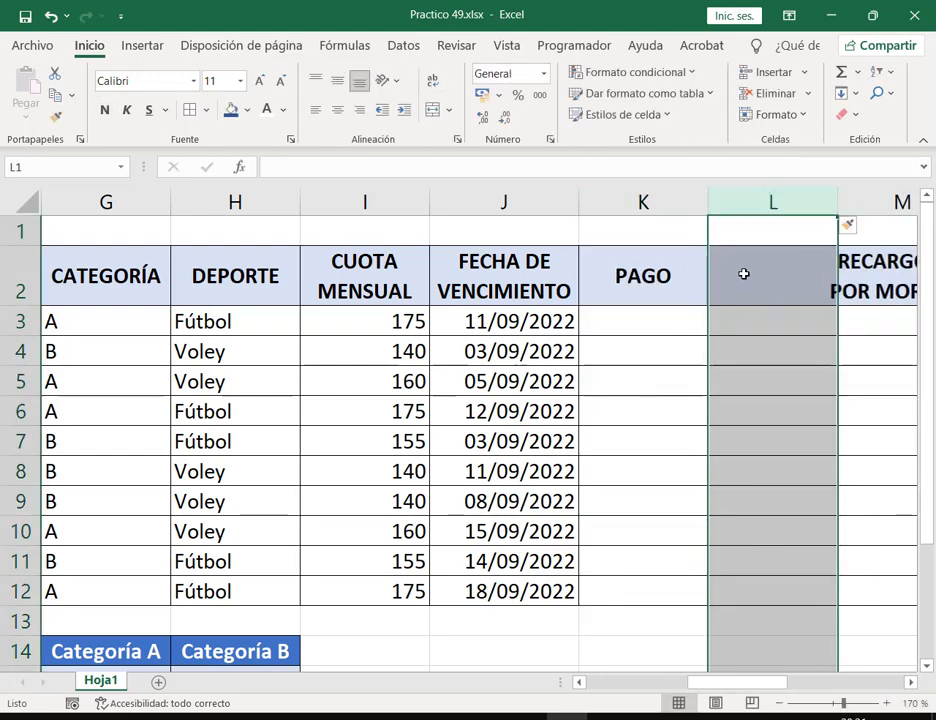
pyautogui.click(746, 272)
pyautogui.write('FECHA DE PAGO')
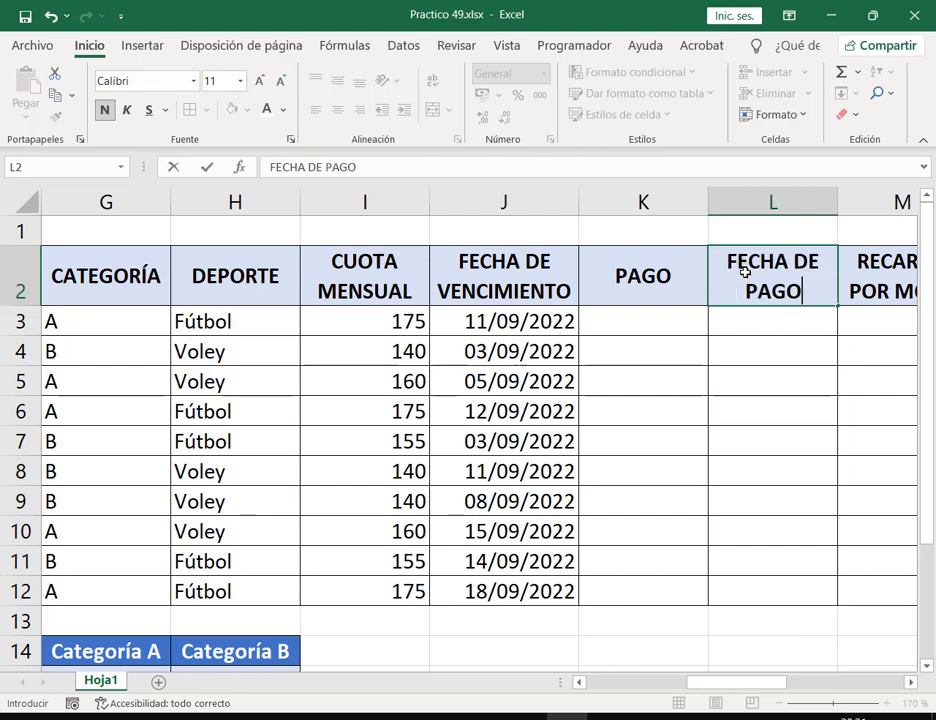
pyautogui.press('Return')
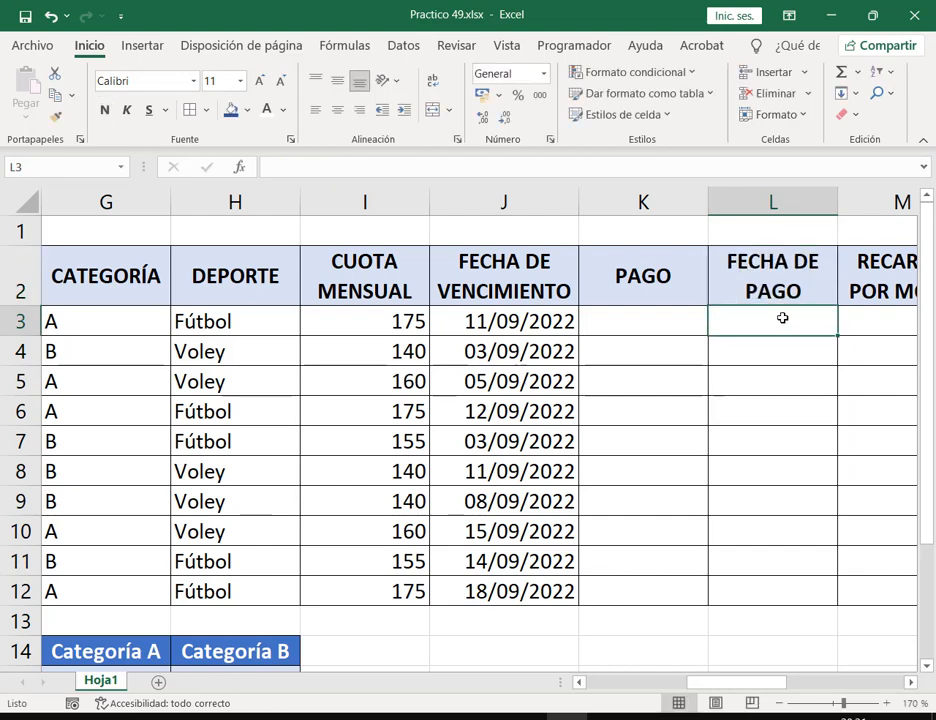
# Enter the payment dates 13/09/2022 in L3 and 02/09/2022 in L4
pyautogui.write('13/9/')
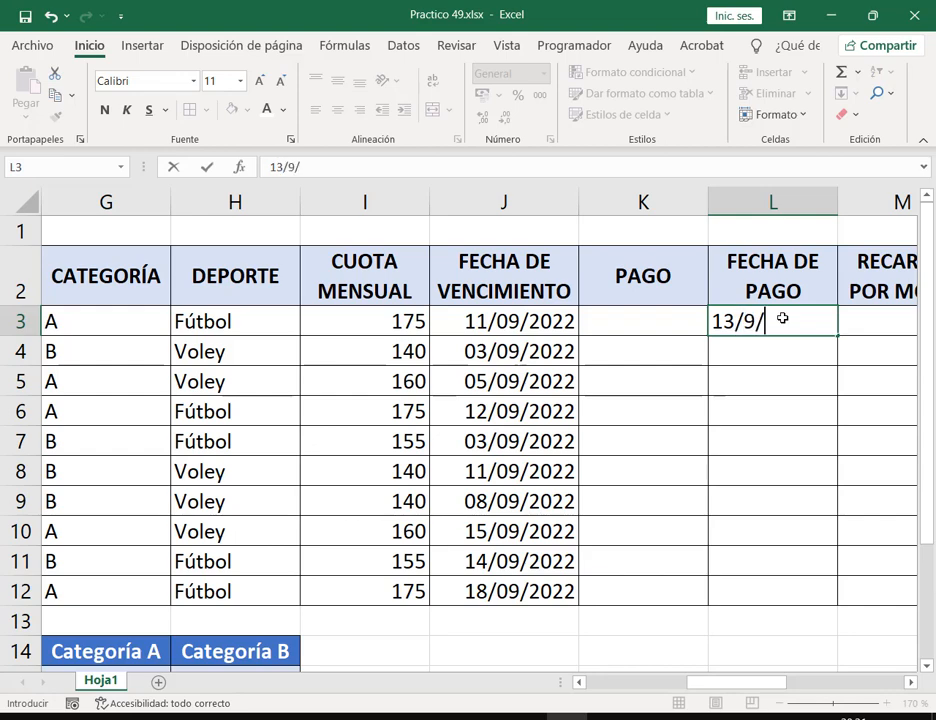
pyautogui.write('200')
pyautogui.press('BackSpace')
pyautogui.write('22')
pyautogui.press('Return')
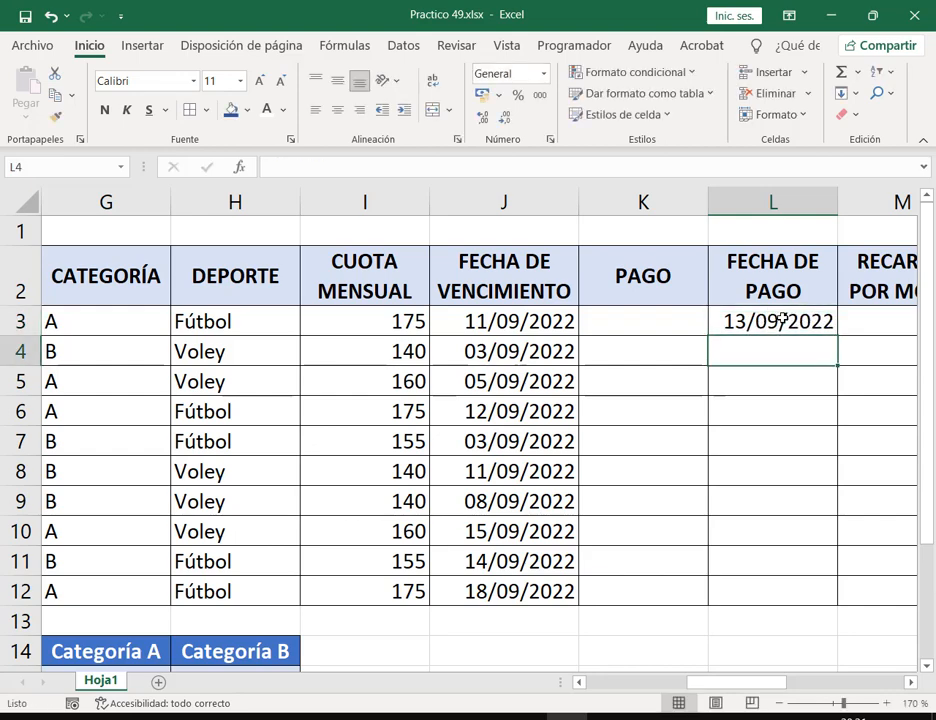
pyautogui.write('2/09/20')
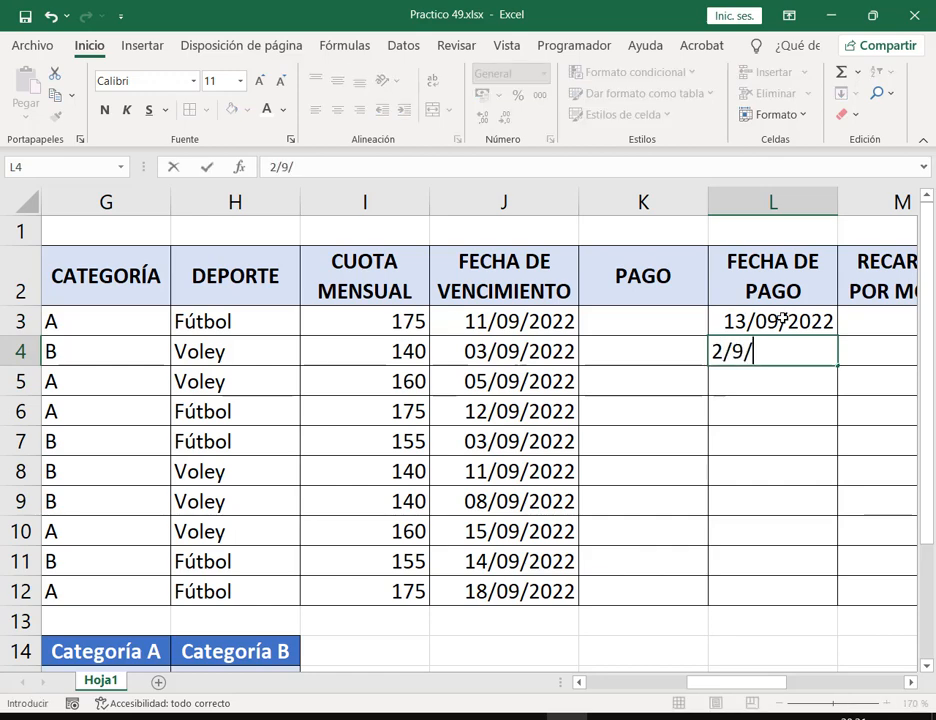
pyautogui.write('22')
pyautogui.press('Return')
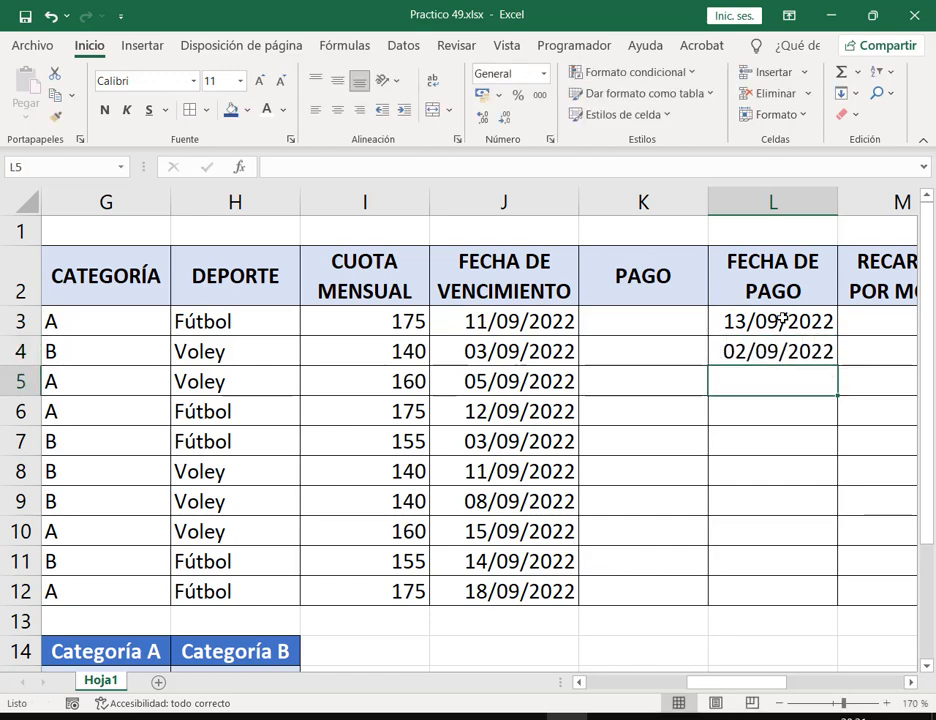
# Enter 06/09/2022 as the payment date in L5
pyautogui.write('4/')
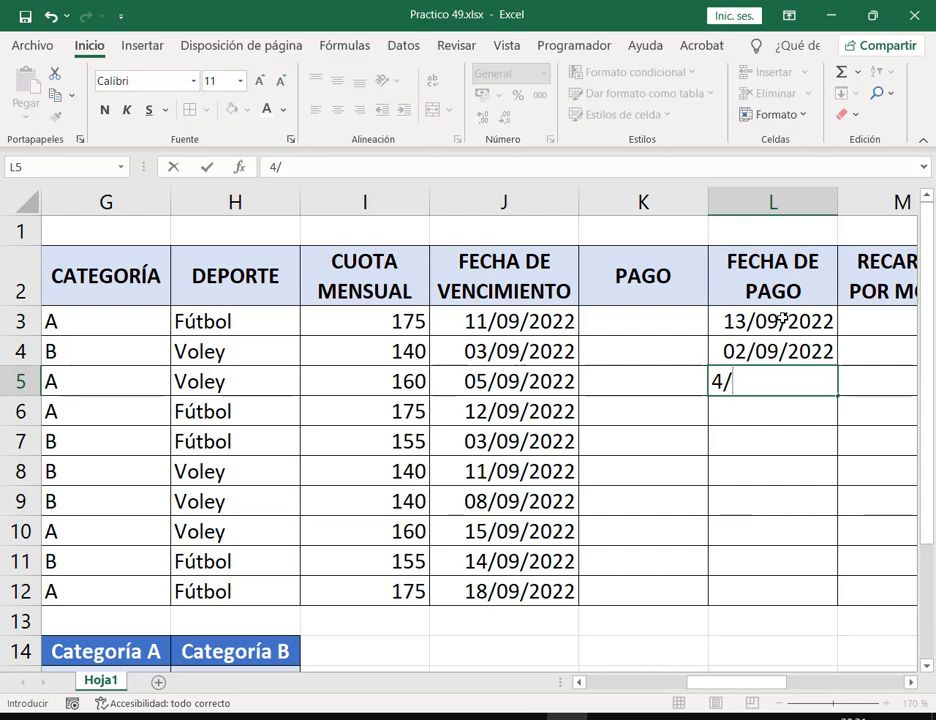
pyautogui.hotkey('ctrl', 'Return')
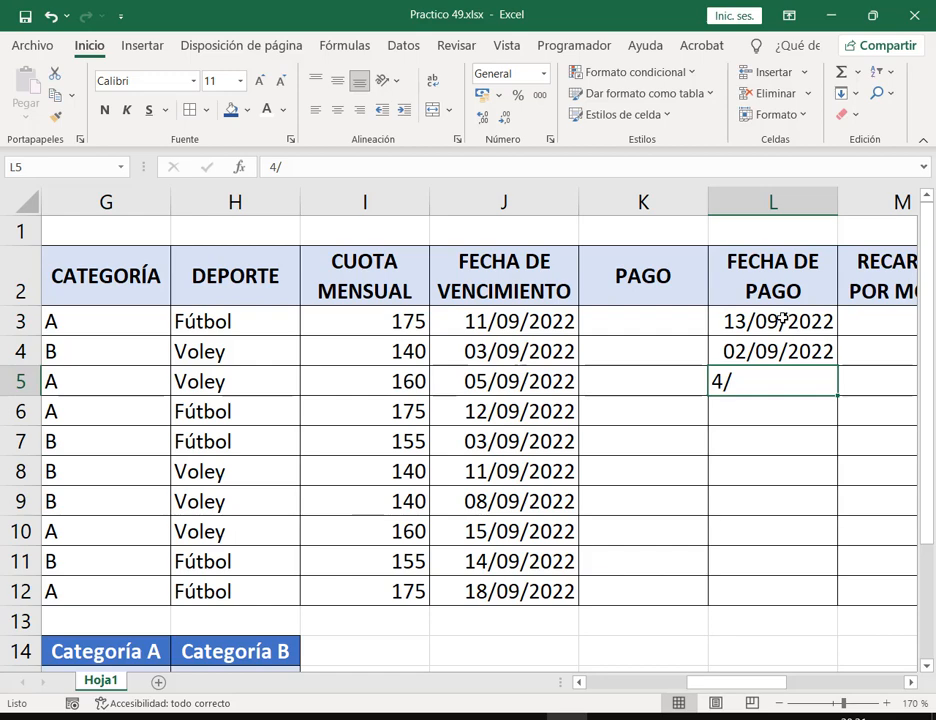
pyautogui.write('9/')
pyautogui.press('BackSpace')
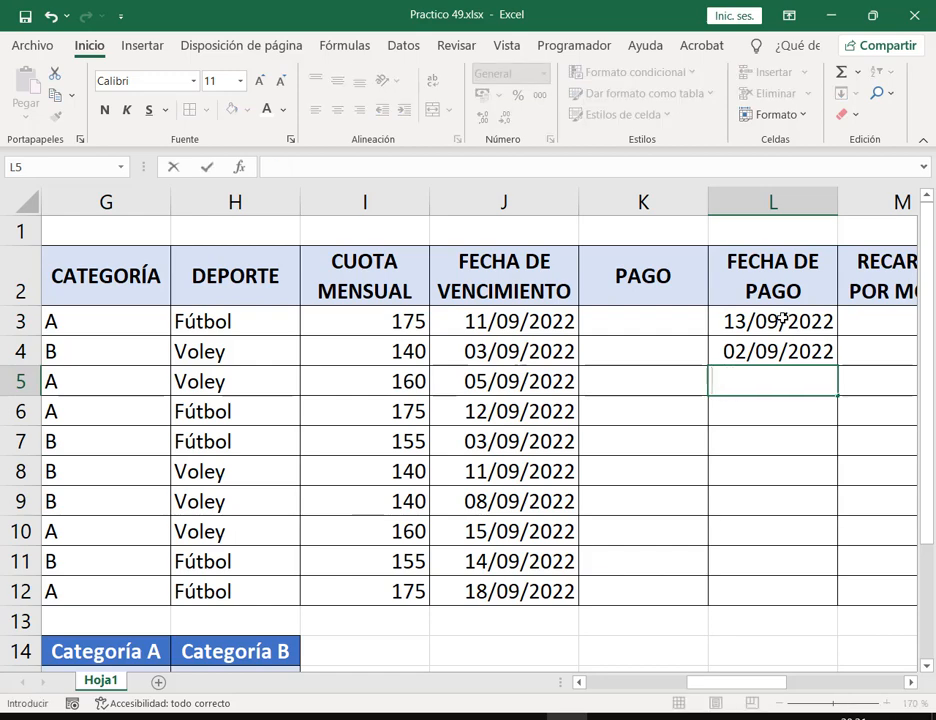
pyautogui.write('6')
pyautogui.write('/09/2022')
pyautogui.press('Return')
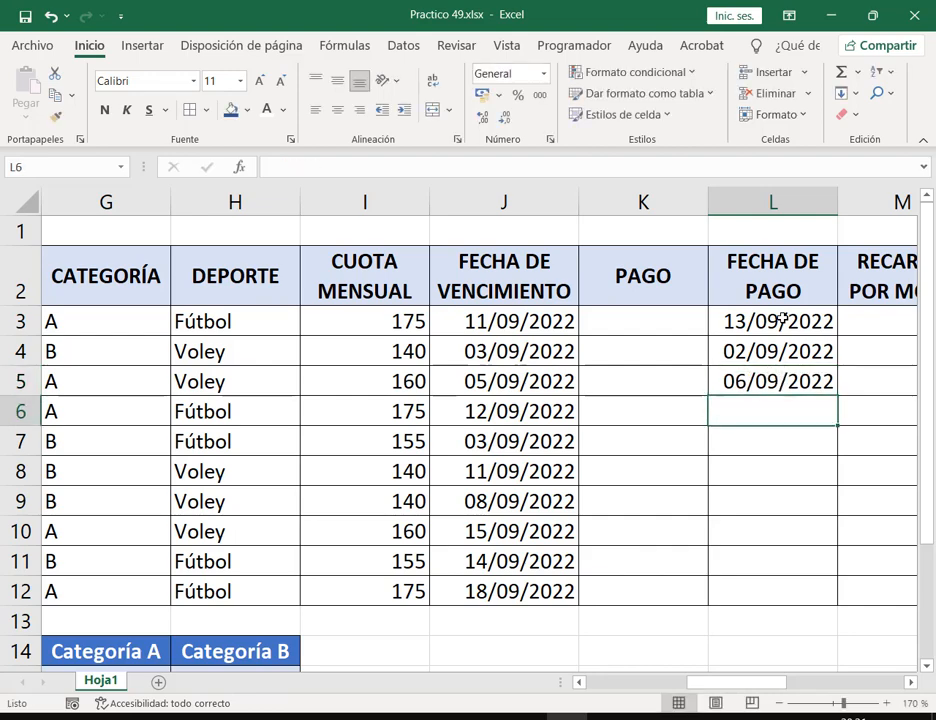
# Enter the payment dates 12/09/2022 in L6 and 13/09/2022 in L7
pyautogui.write('12')
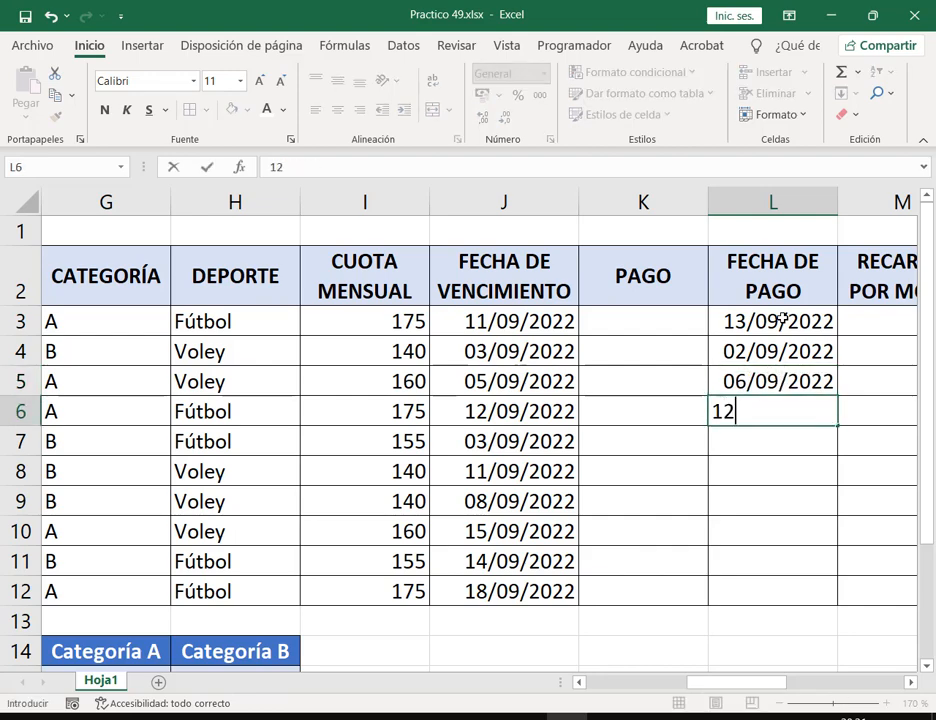
pyautogui.write('/09/2022')
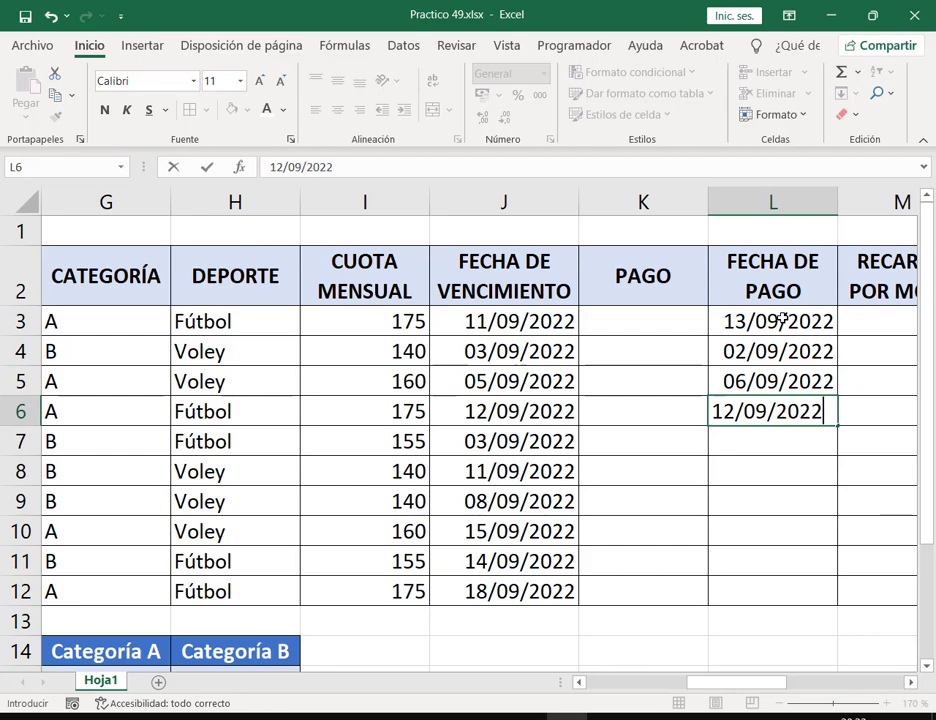
pyautogui.press('Return')
pyautogui.write('13/09')
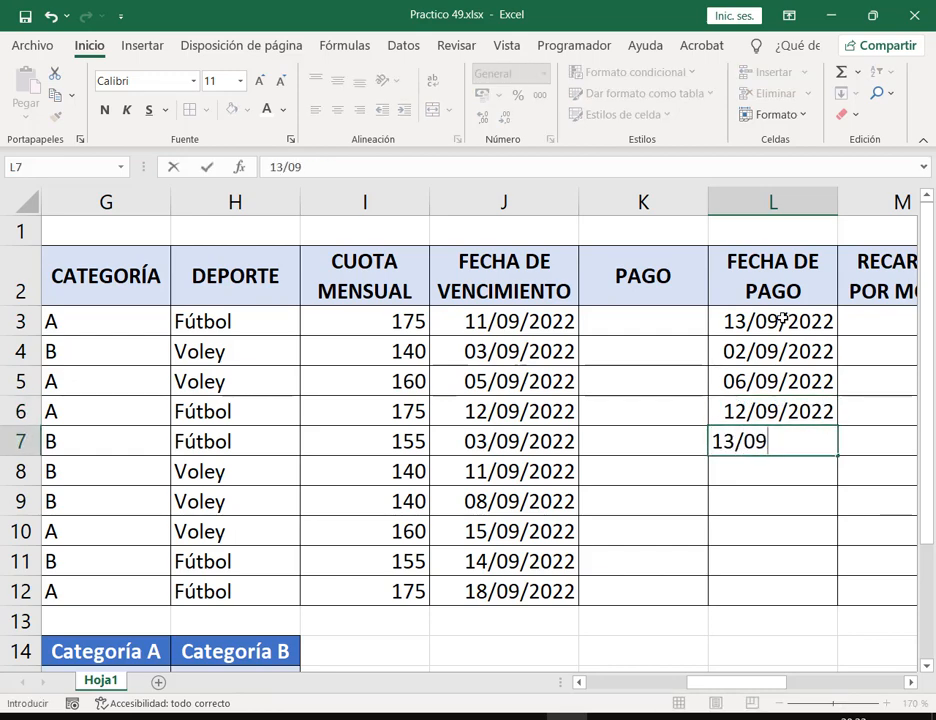
pyautogui.write('/2022')
pyautogui.press('Return')
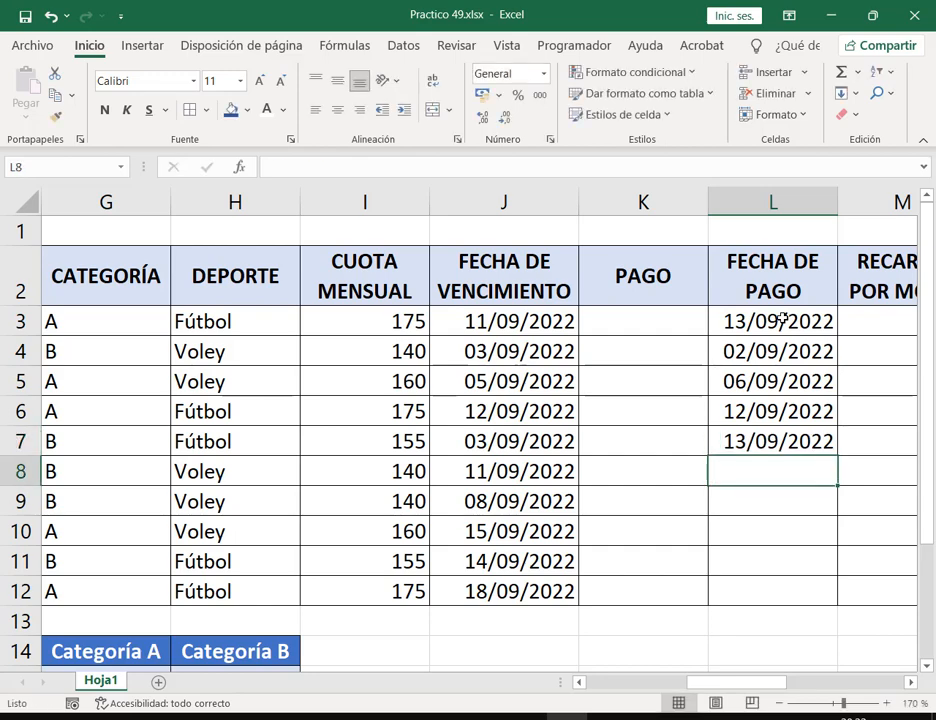
# Enter the payment dates 08/09/2022 in L8 and 07/09/2022 in L9
pyautogui.write('1')
pyautogui.press('BackSpace')
pyautogui.write('8')
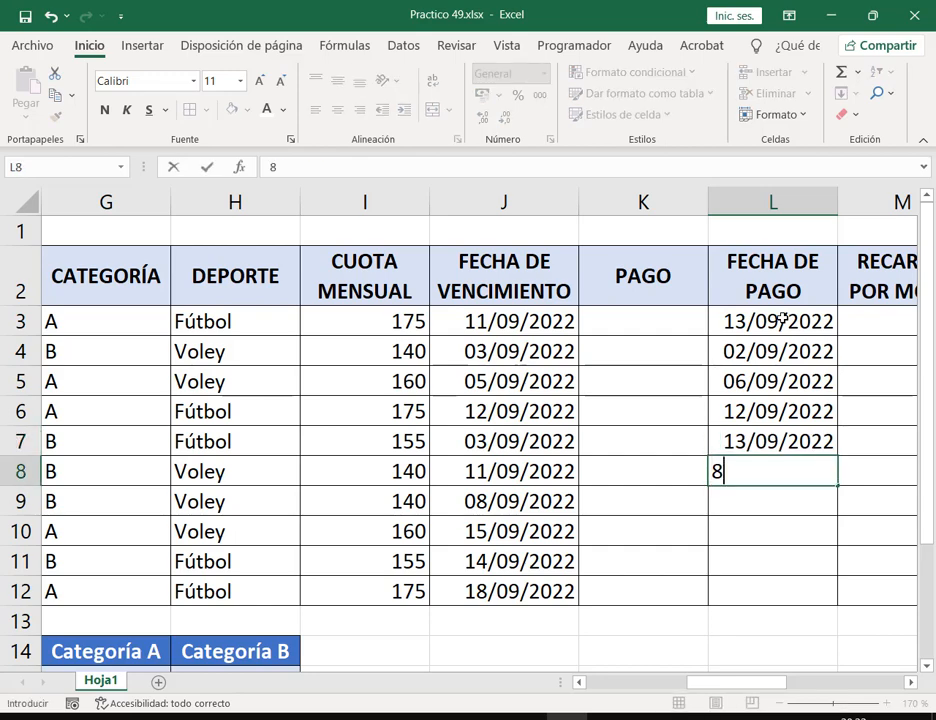
pyautogui.write('/09/2022')
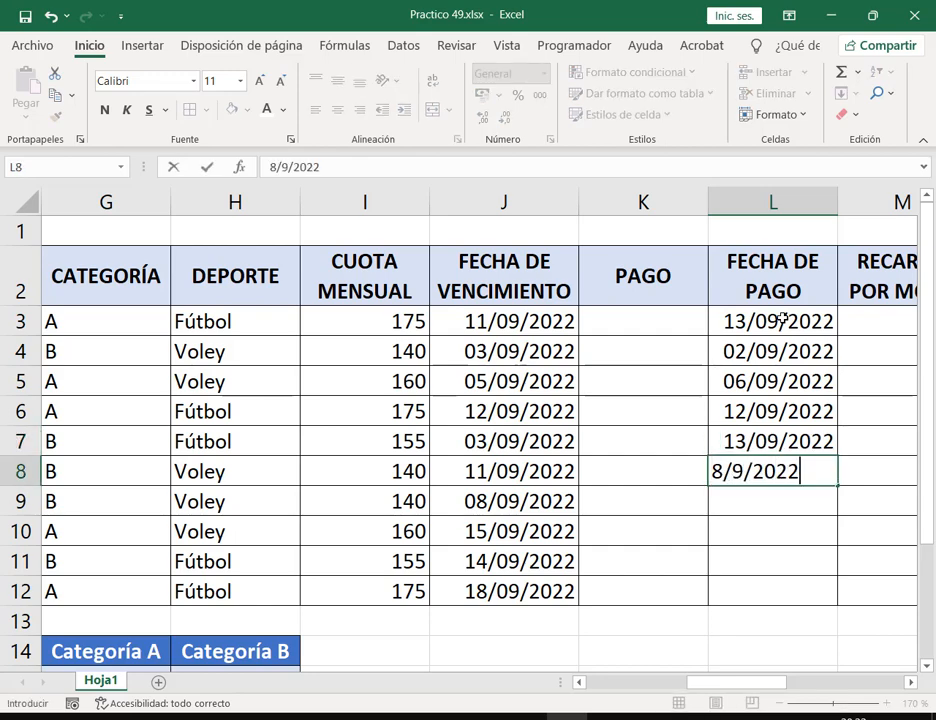
pyautogui.press('Return')
pyautogui.write('7')
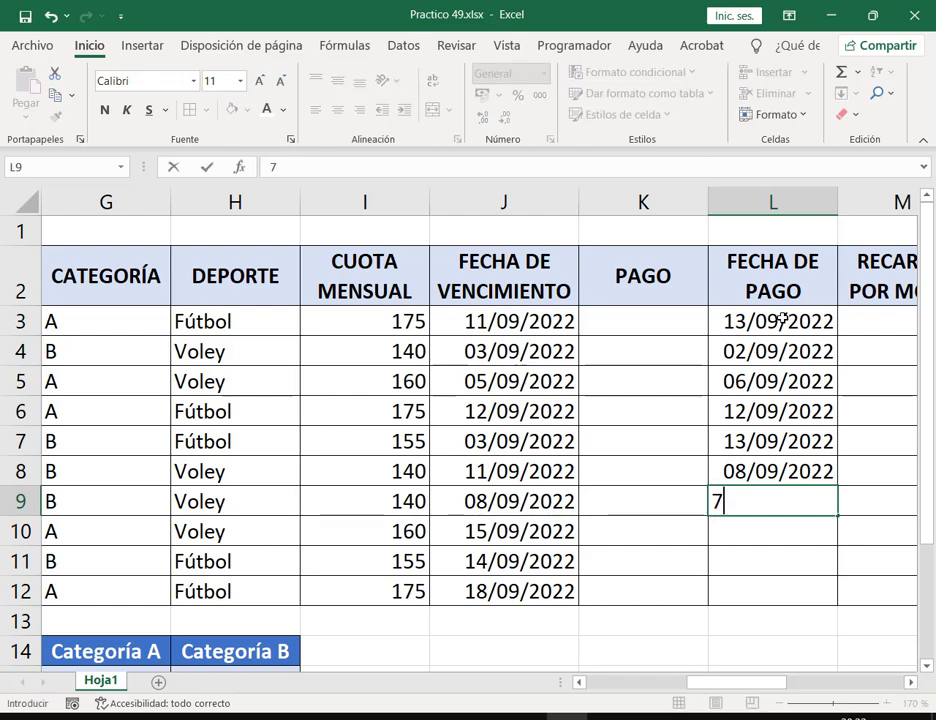
pyautogui.write('/09/2022')
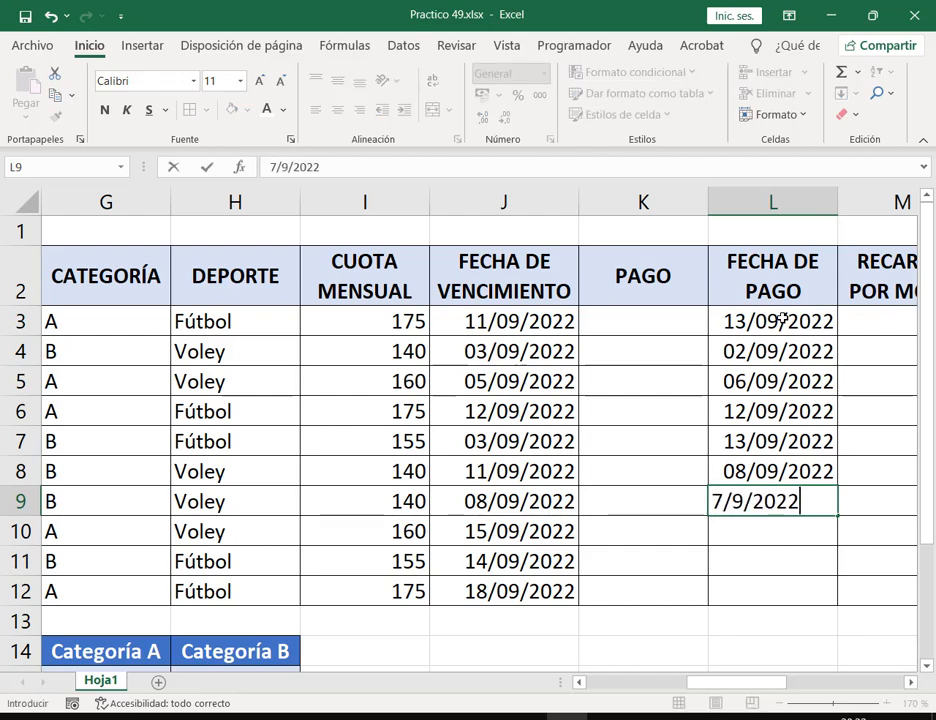
pyautogui.press('Return')
# Enter the payment dates 18/09/2022 in L10, 14/09/2022 in L11 and 16/09/2022 in L12
pyautogui.write('18/09/2022')
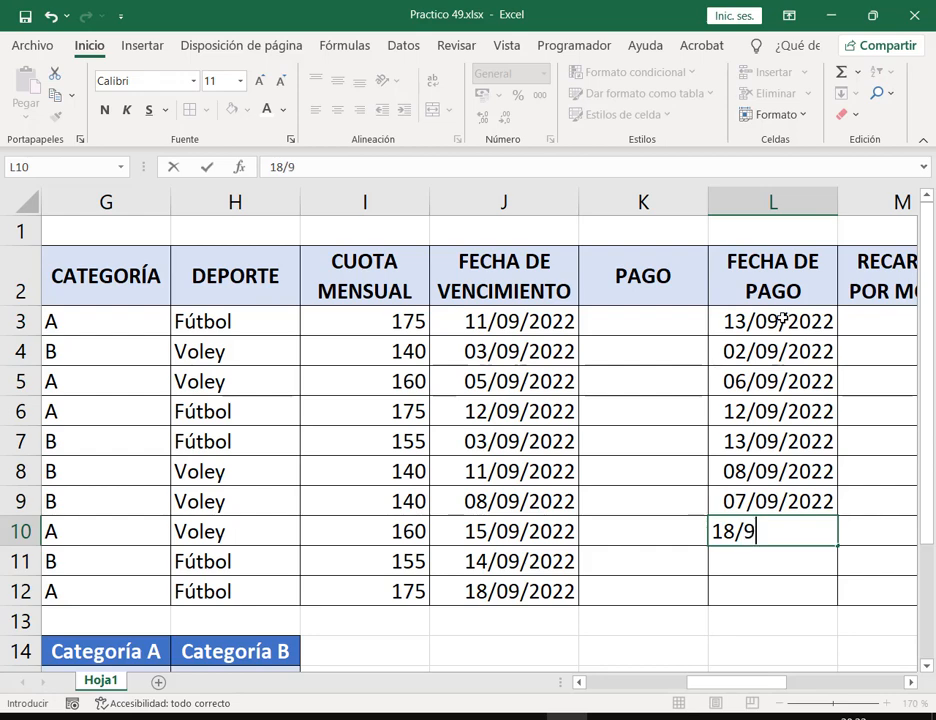
pyautogui.press('Return')
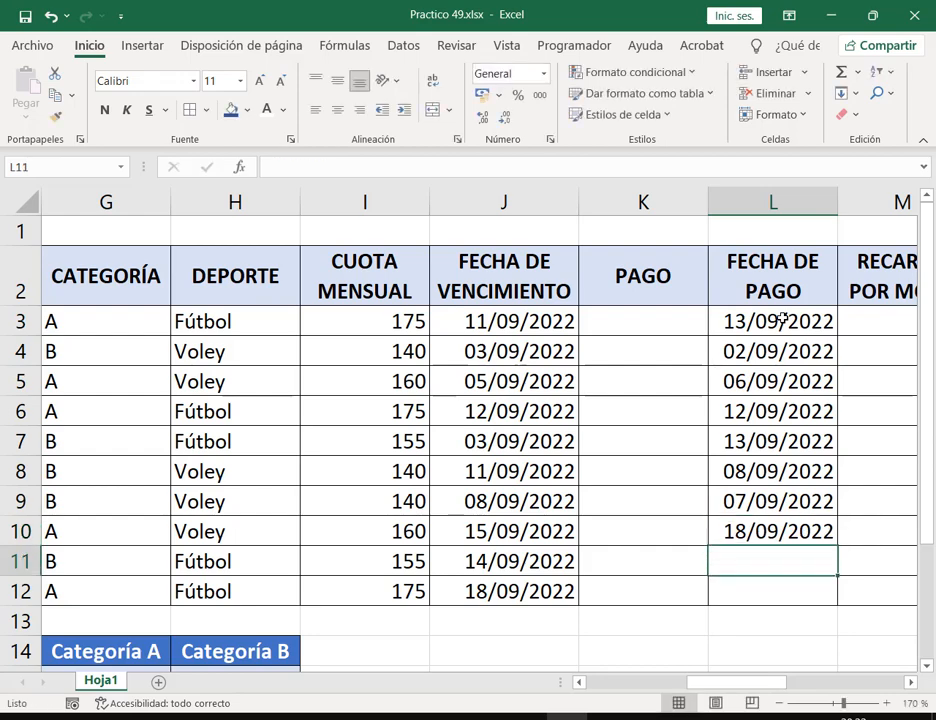
pyautogui.write('14/')
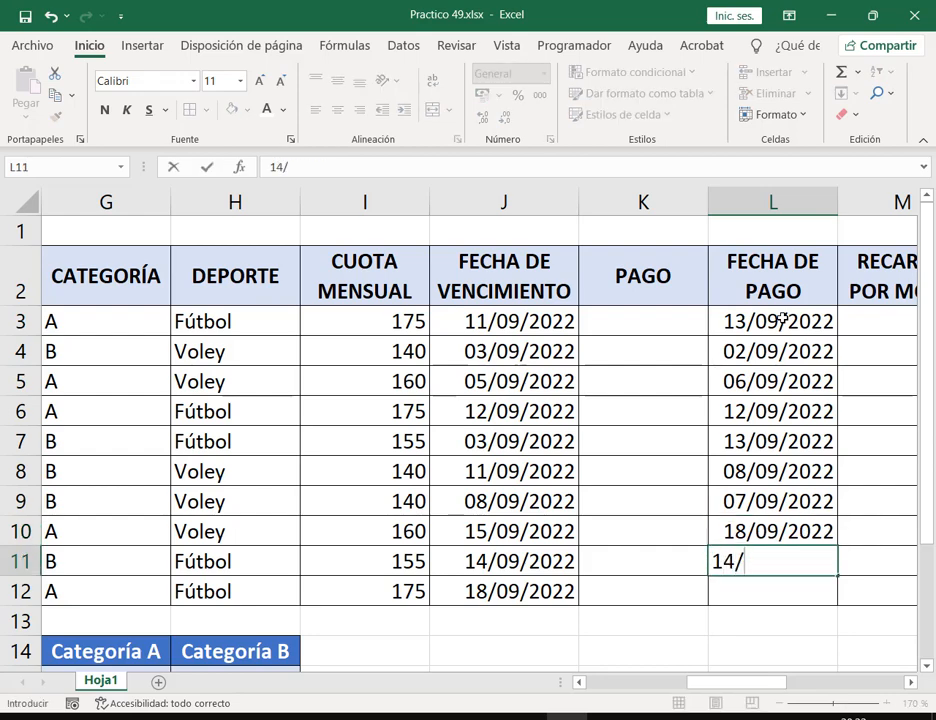
pyautogui.write('09/2022')
pyautogui.press('Return')
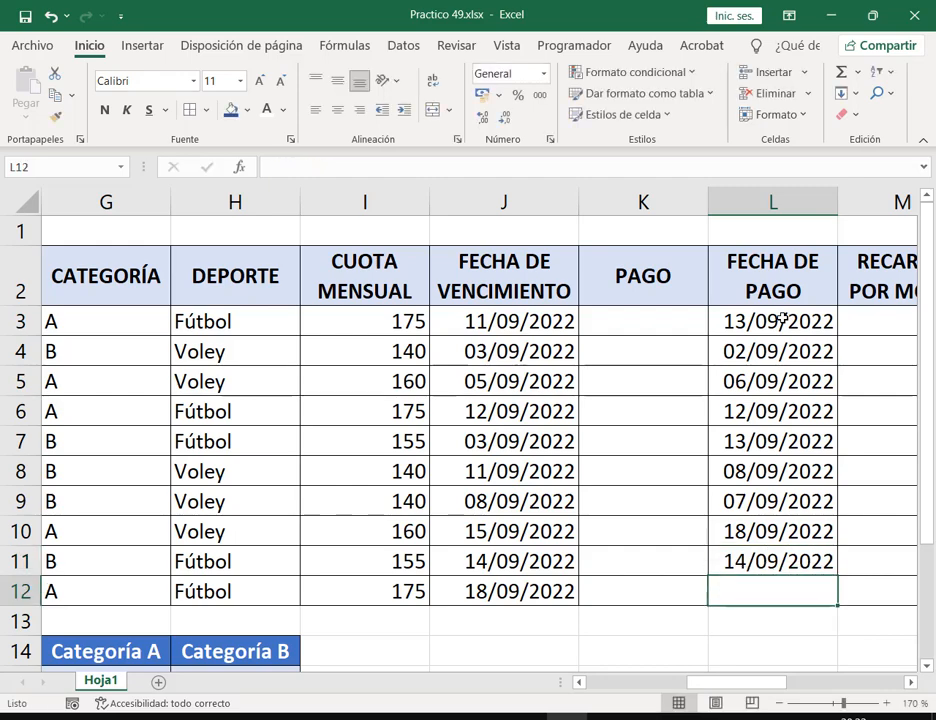
pyautogui.write('16/09/2')
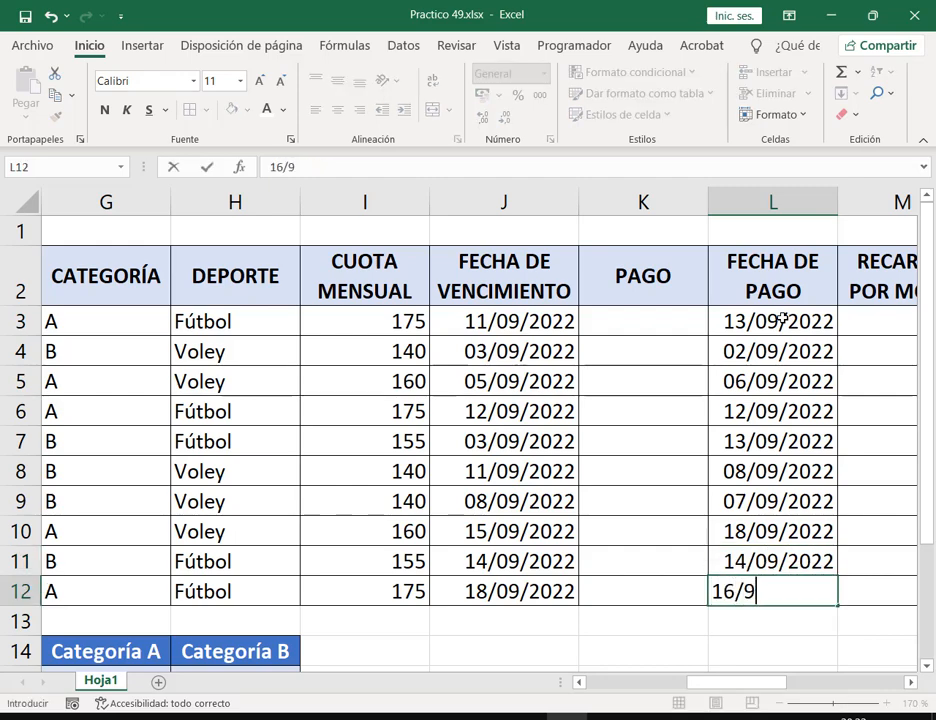
pyautogui.write('022')
pyautogui.press('Return')
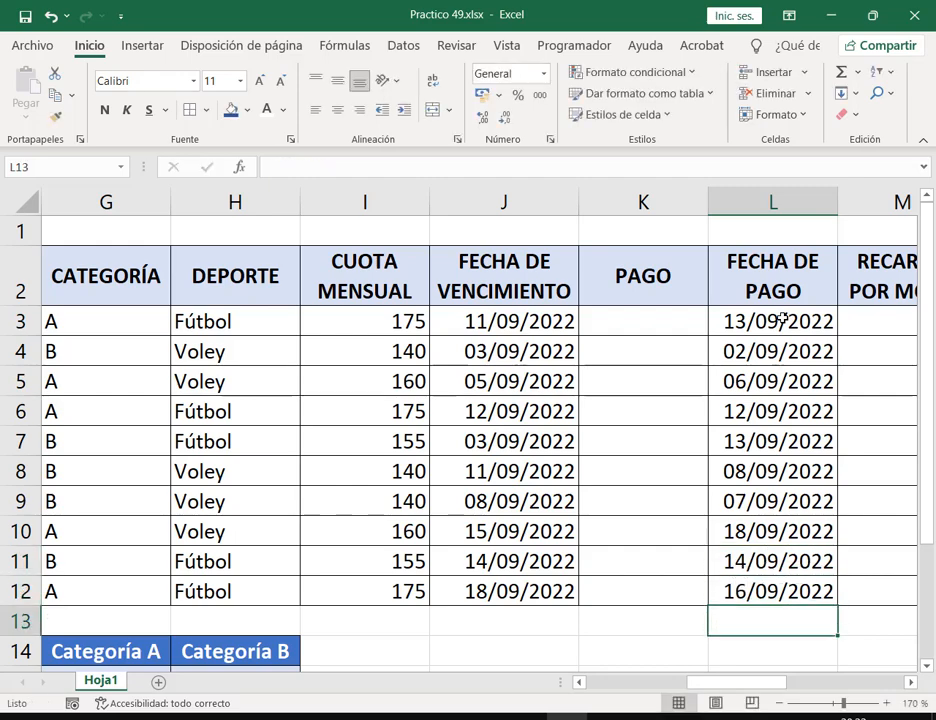
pyautogui.moveTo(779, 318); pyautogui.dragTo(800, 595)
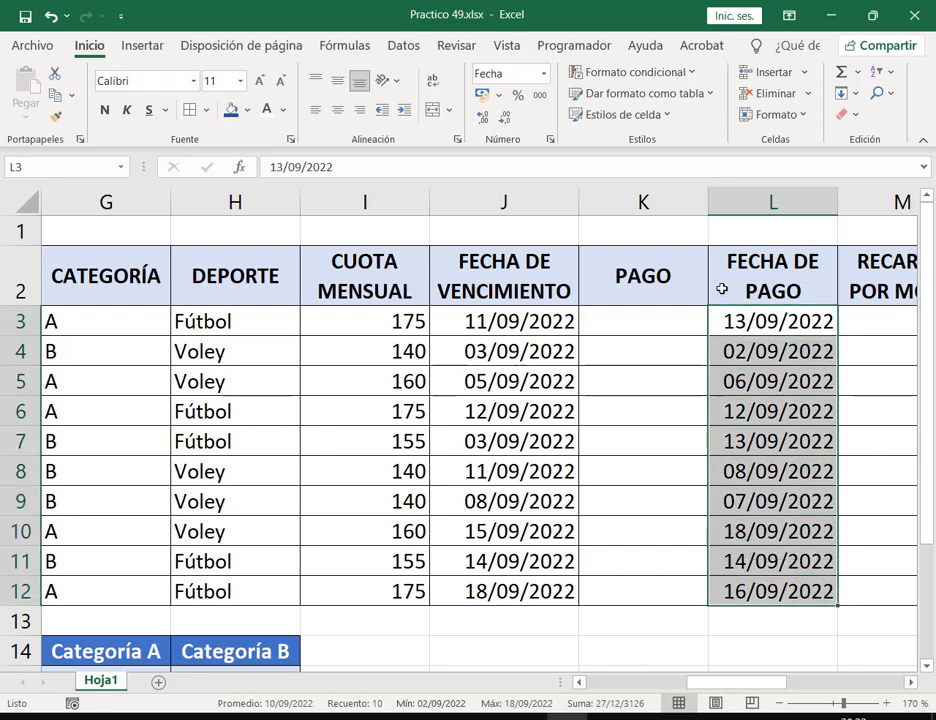
pyautogui.click(784, 319)
pyautogui.click(661, 72)
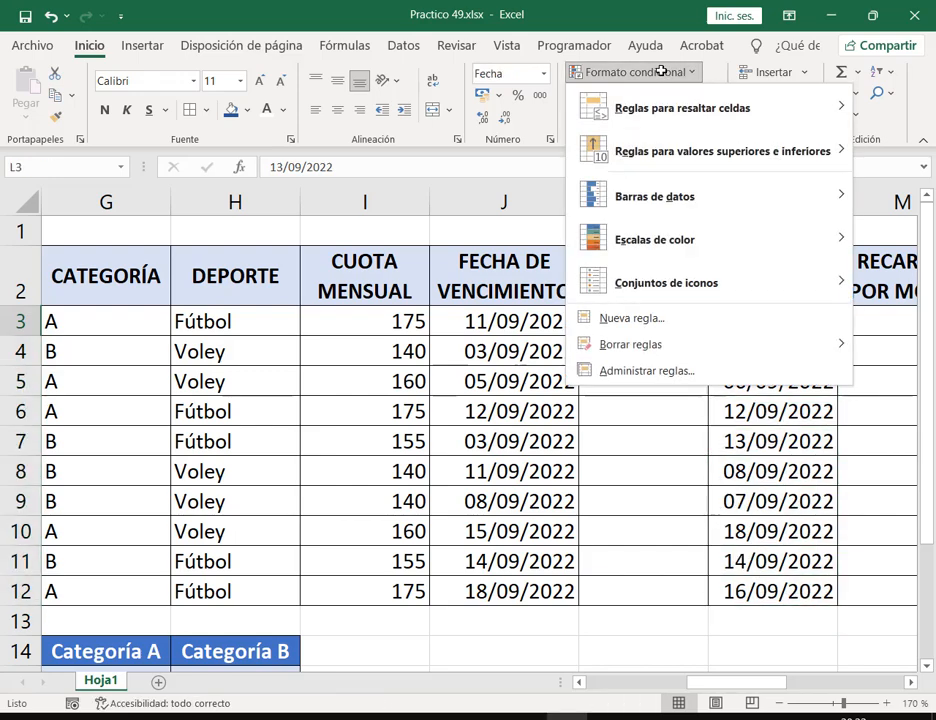
pyautogui.moveTo(658, 106)
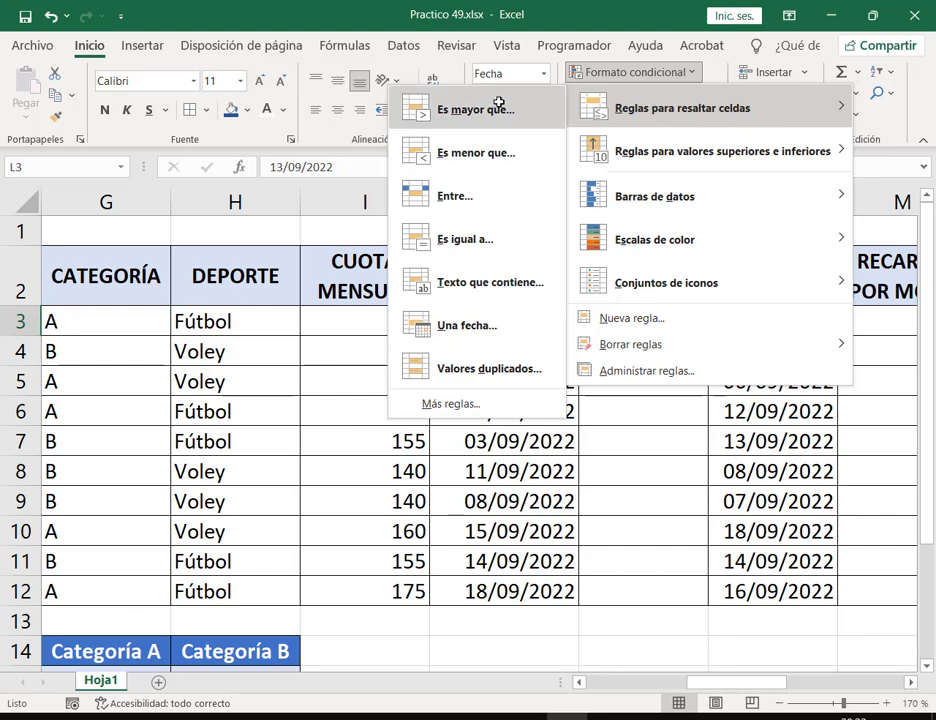
pyautogui.click(772, 320)
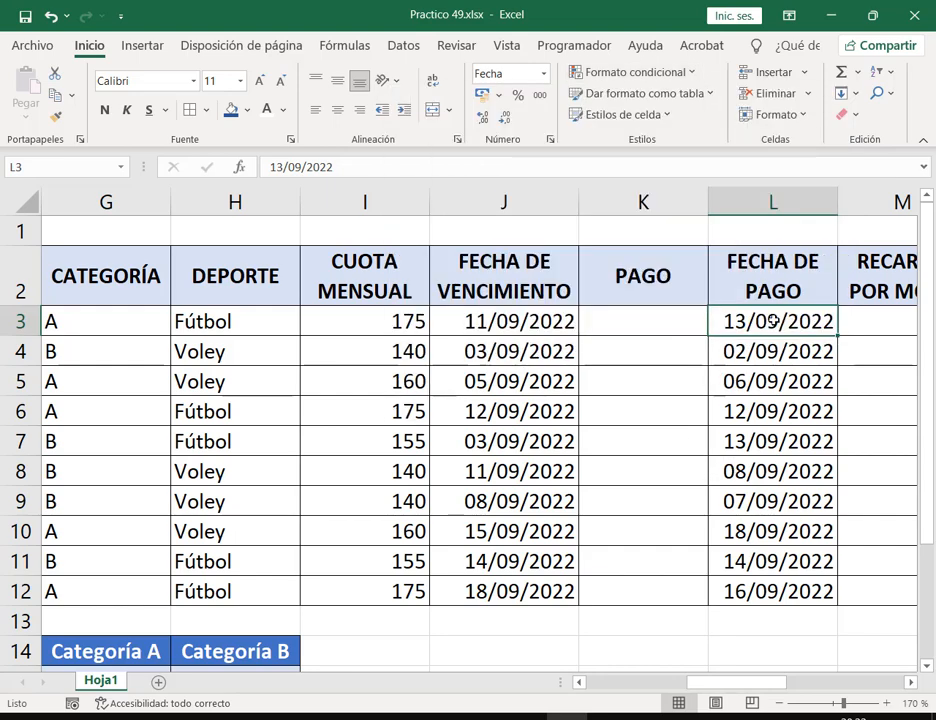
# Set up an "Es mayor que" conditional formatting rule on L3:L12 comparing with =$J3, using light red fill with dark red text
pyautogui.moveTo(775, 316); pyautogui.dragTo(773, 591)
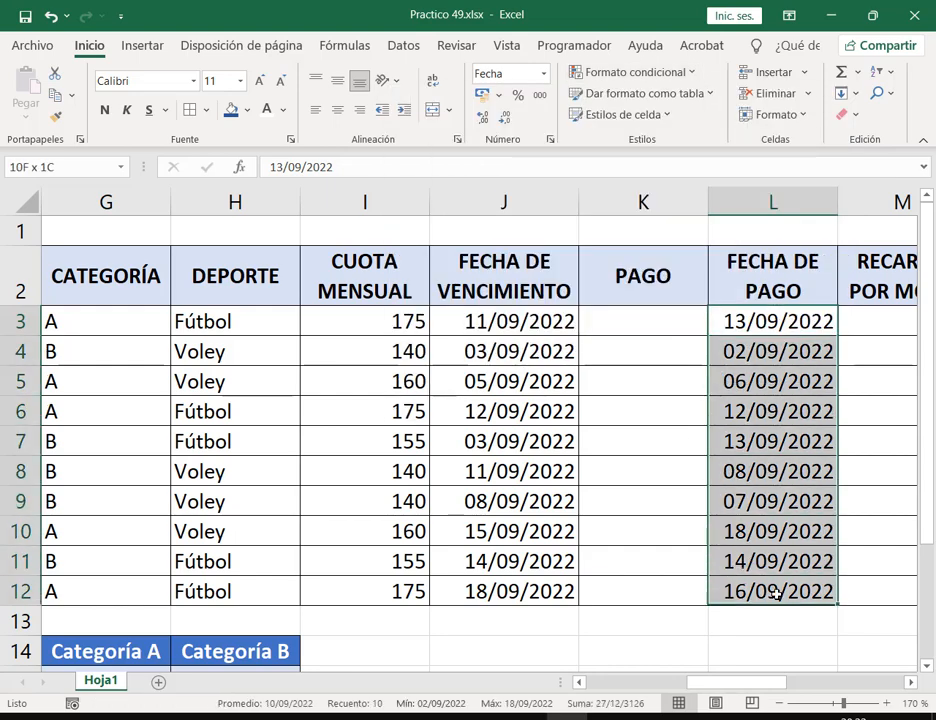
pyautogui.click(644, 71)
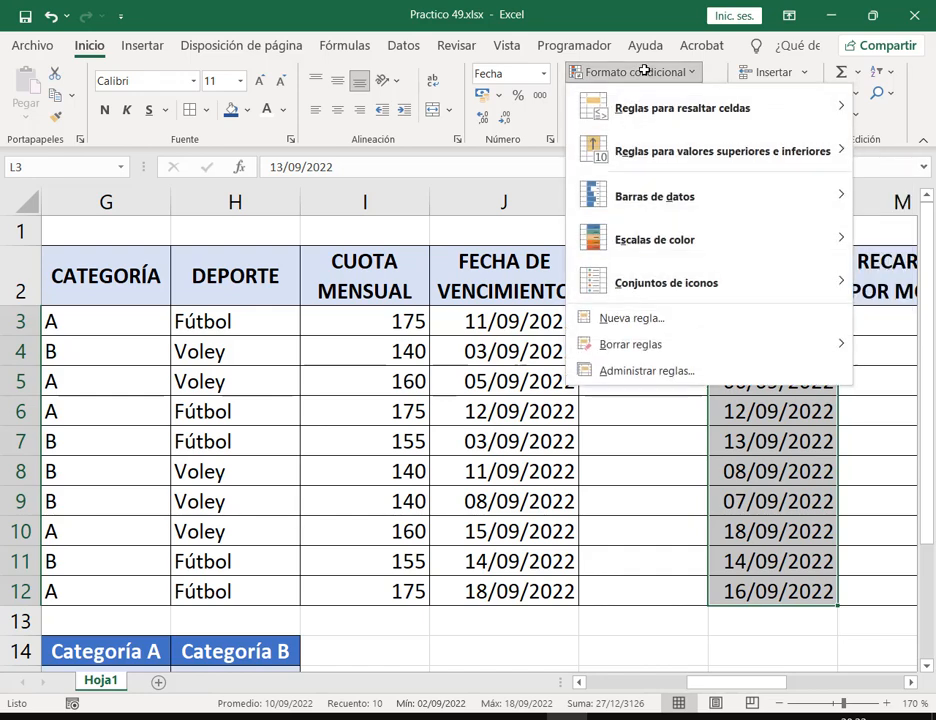
pyautogui.moveTo(679, 117)
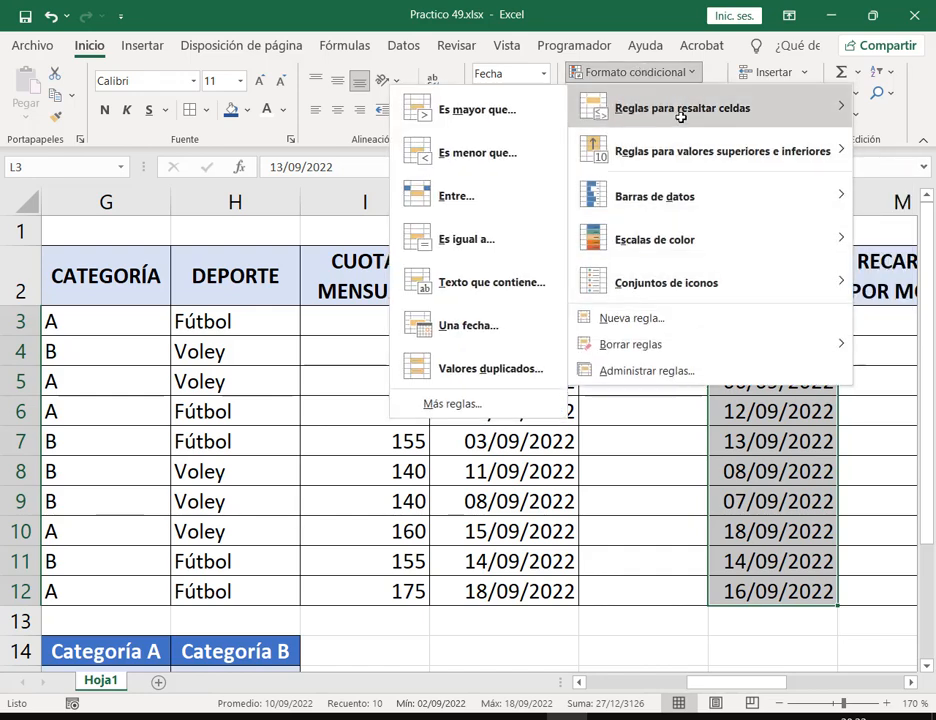
pyautogui.click(443, 110)
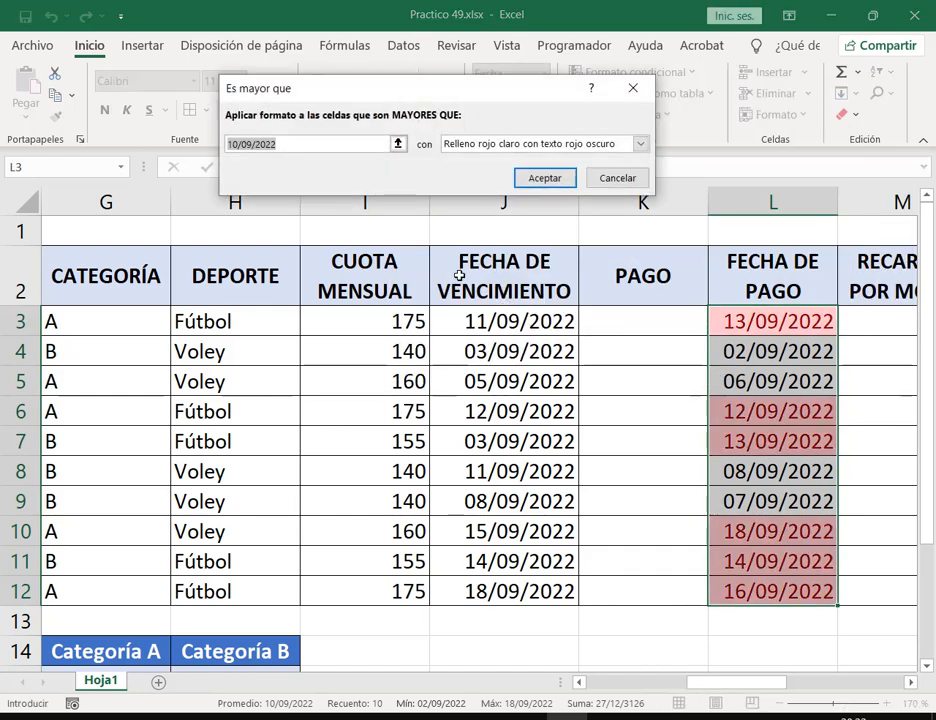
pyautogui.moveTo(500, 320); pyautogui.dragTo(505, 600)
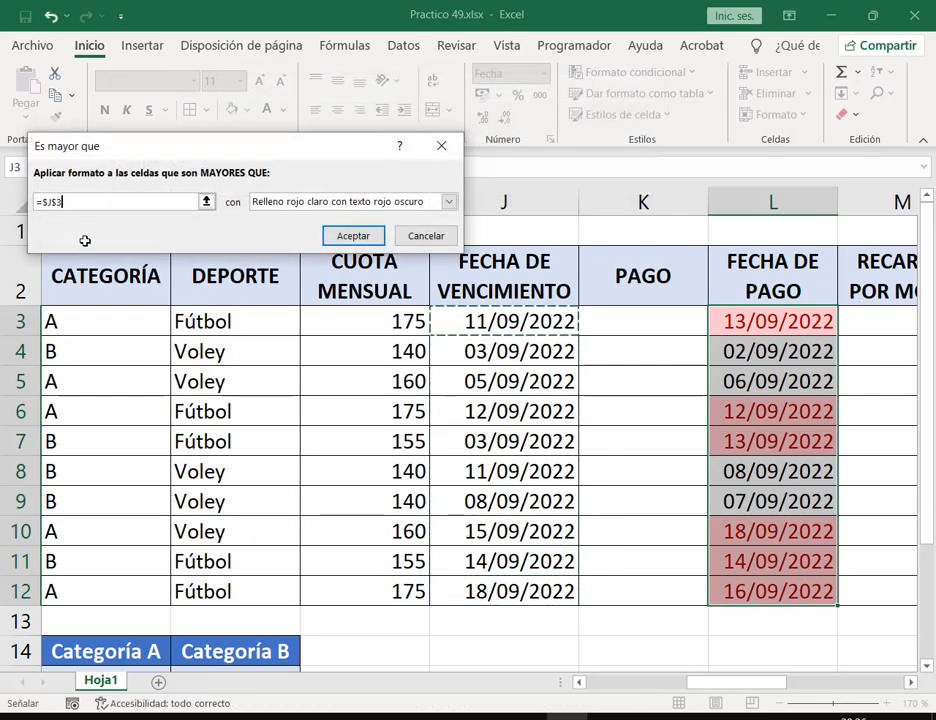
pyautogui.click(53, 201)
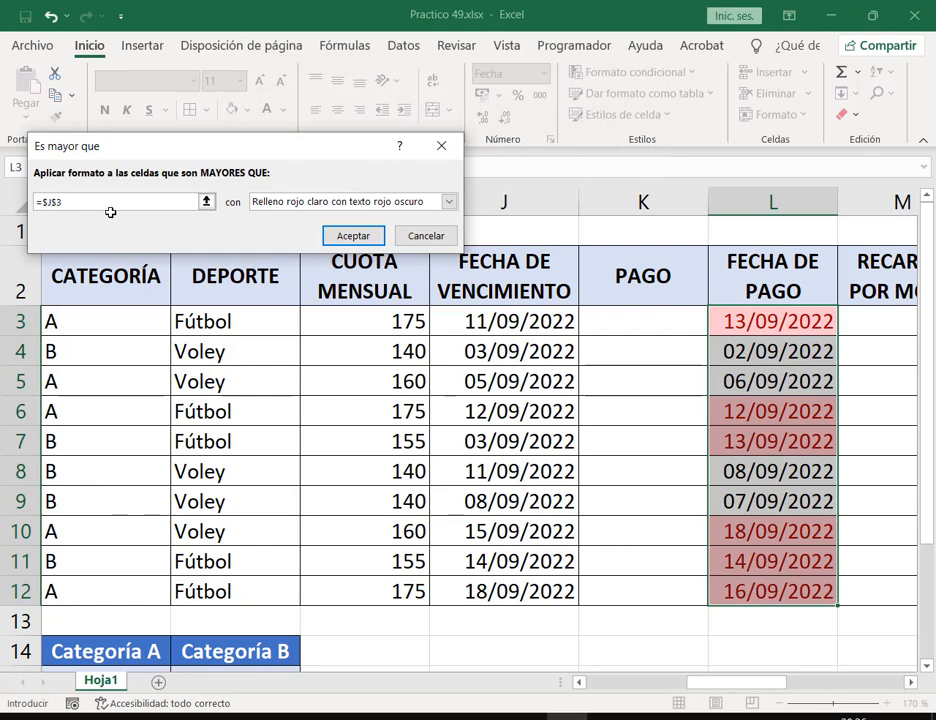
pyautogui.press('Delete')
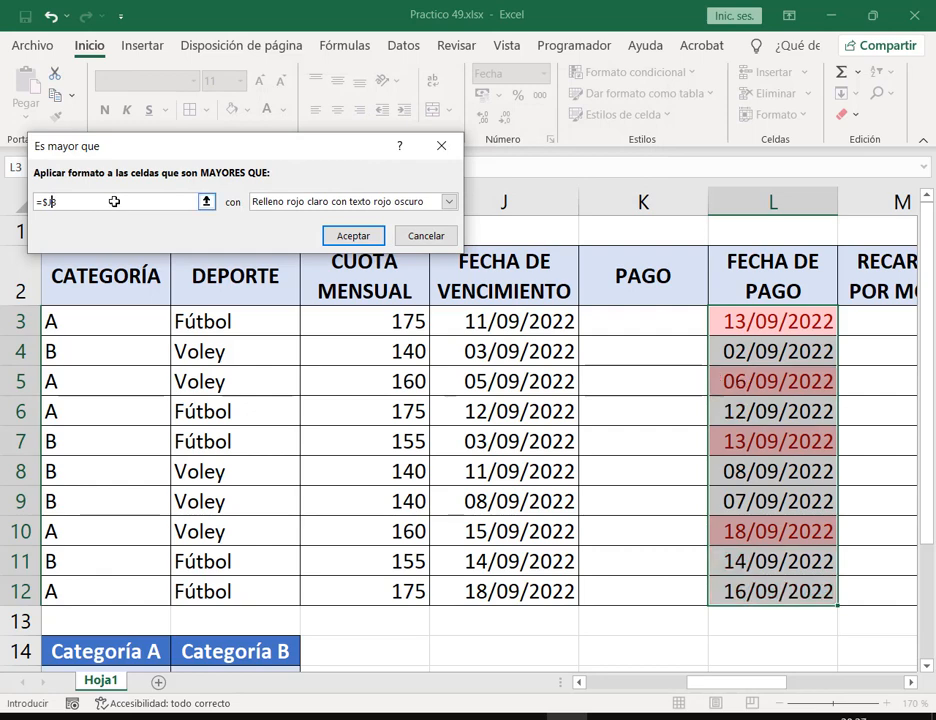
# Apply the greater-than conditional format with =$J3 to L3:L12, using light red fill with dark red text
pyautogui.moveTo(171, 148); pyautogui.dragTo(599, 130)
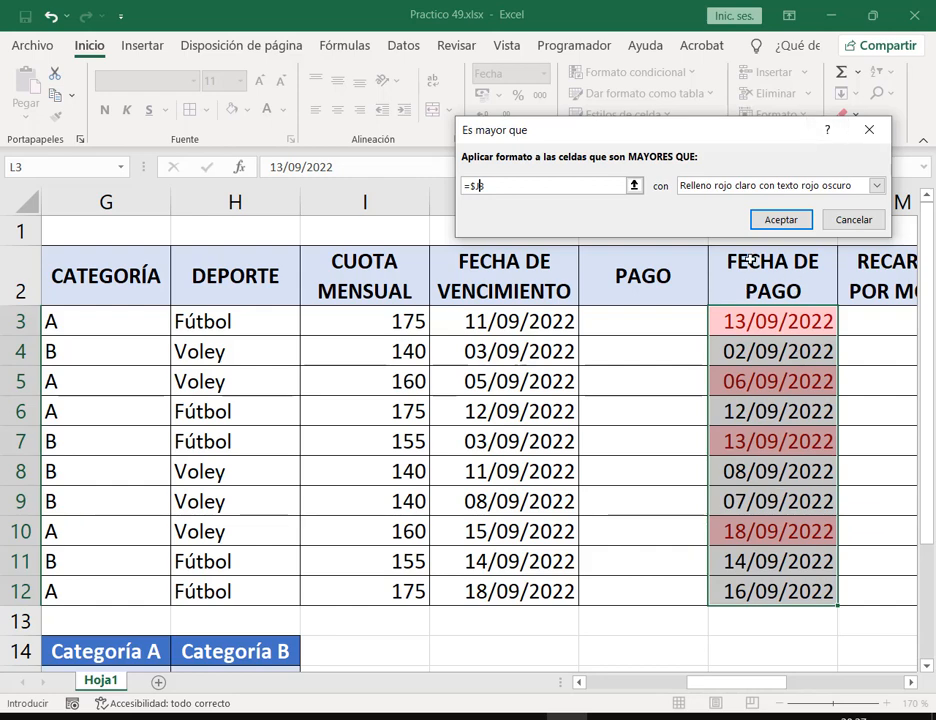
pyautogui.click(772, 220)
pyautogui.click(777, 322)
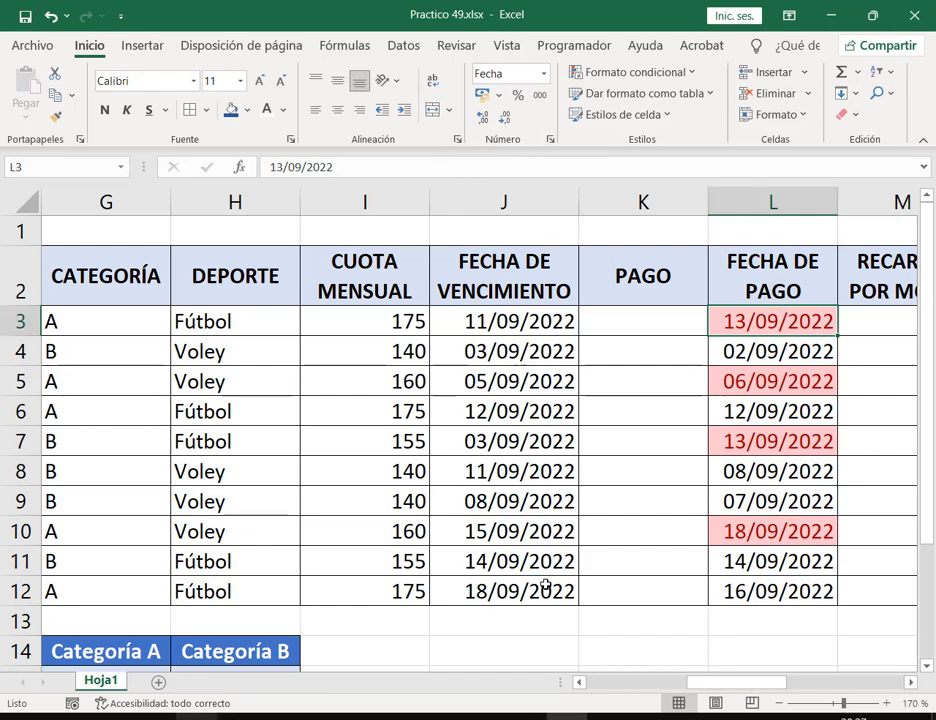
# Compare the FECHA DE PAGO dates with the FECHA DE VENCIMIENTO dates and review which payments are highlighted
pyautogui.click(669, 328)
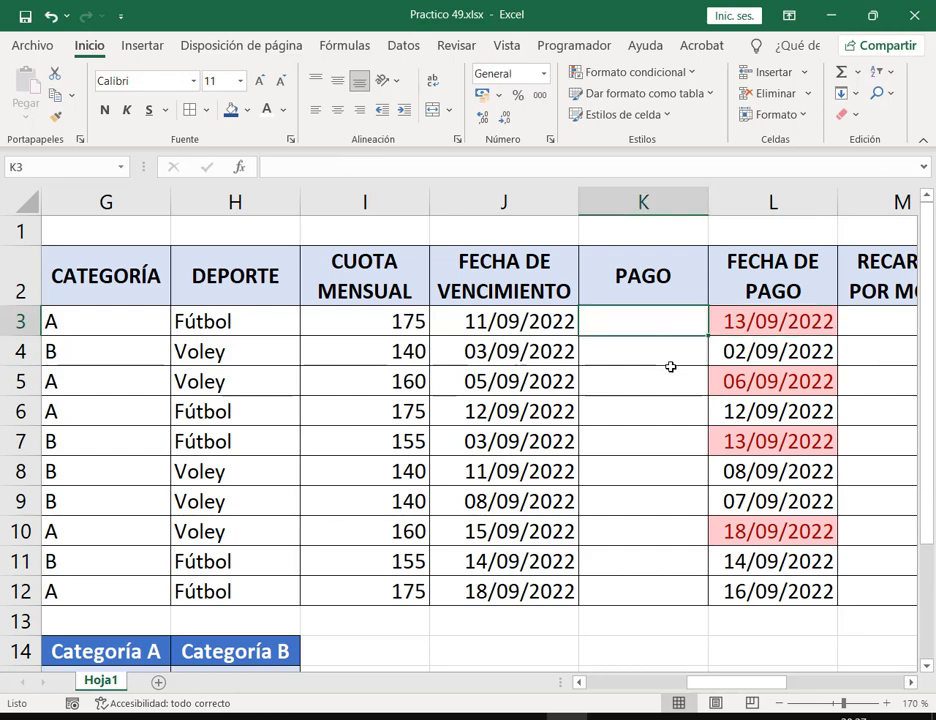
pyautogui.click(666, 350)
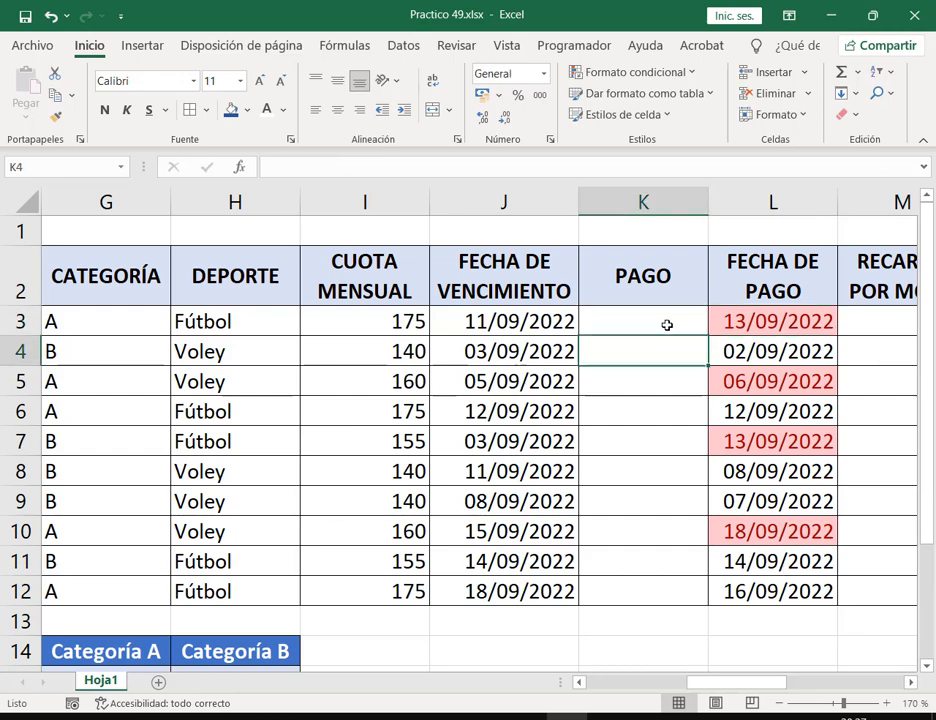
pyautogui.click(667, 322)
pyautogui.click(663, 356)
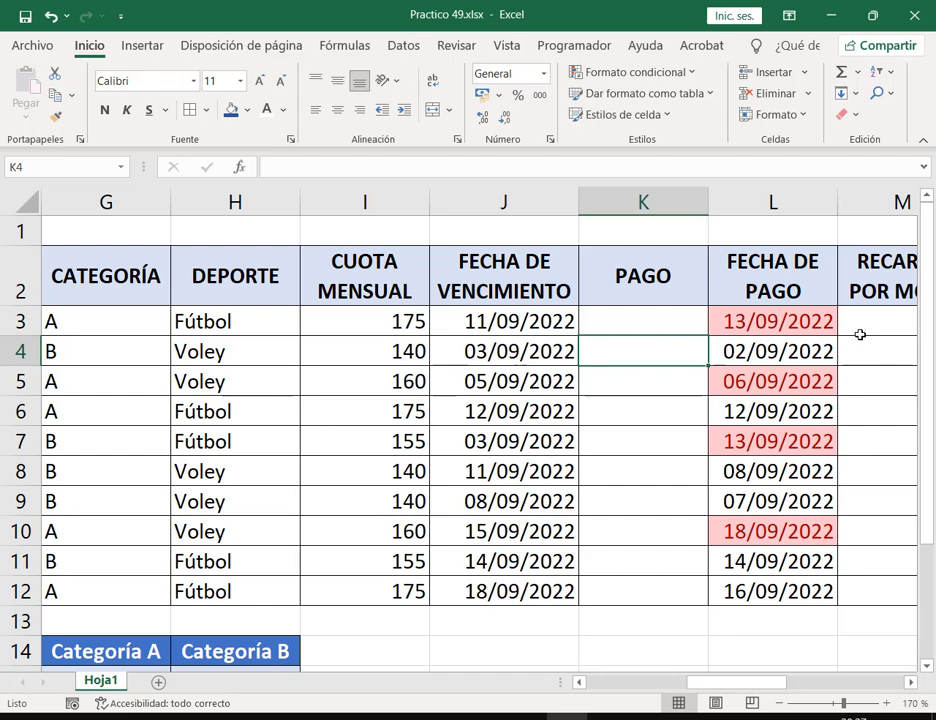
pyautogui.click(811, 279)
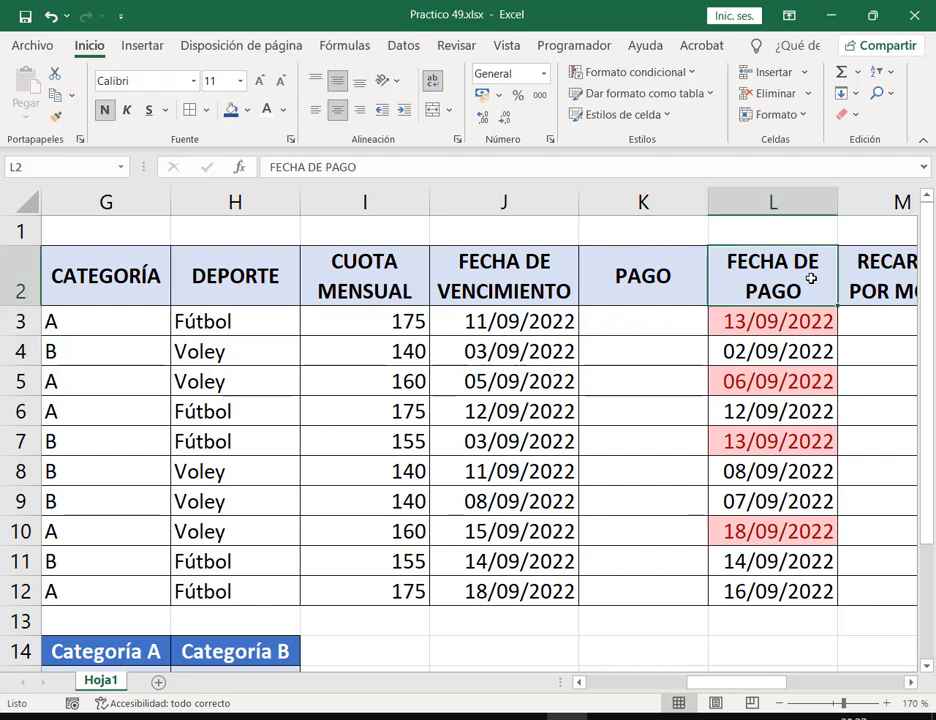
pyautogui.click(781, 322)
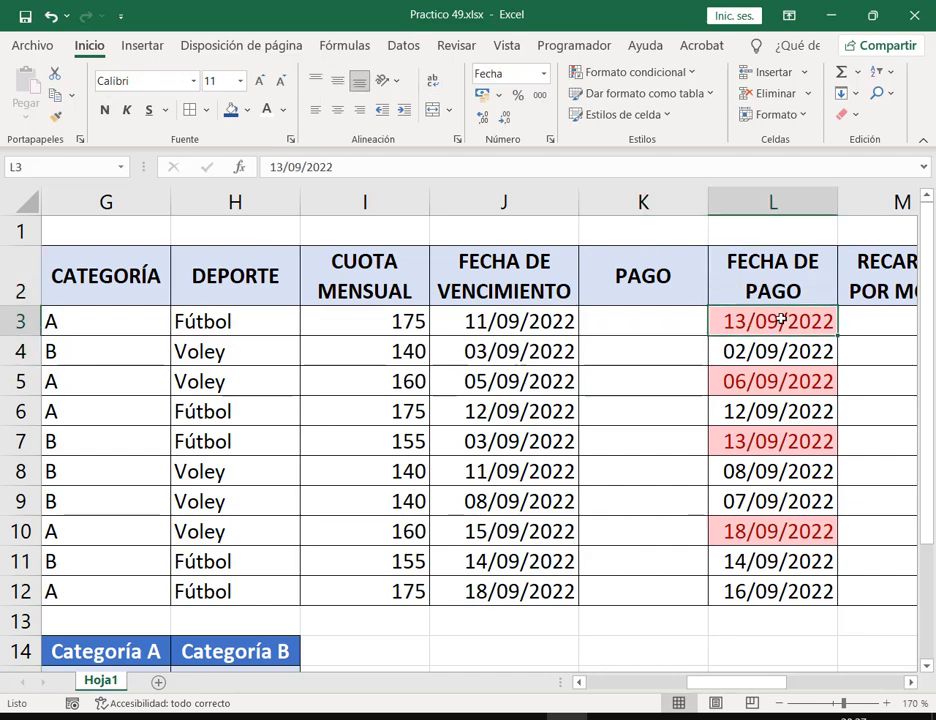
pyautogui.click(783, 293)
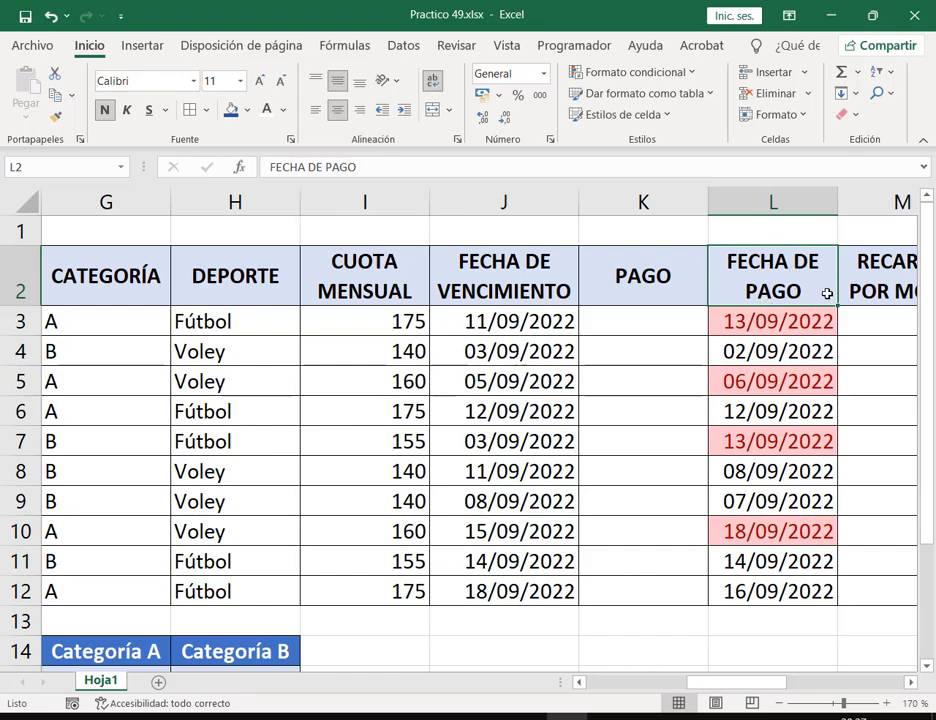
pyautogui.click(509, 322)
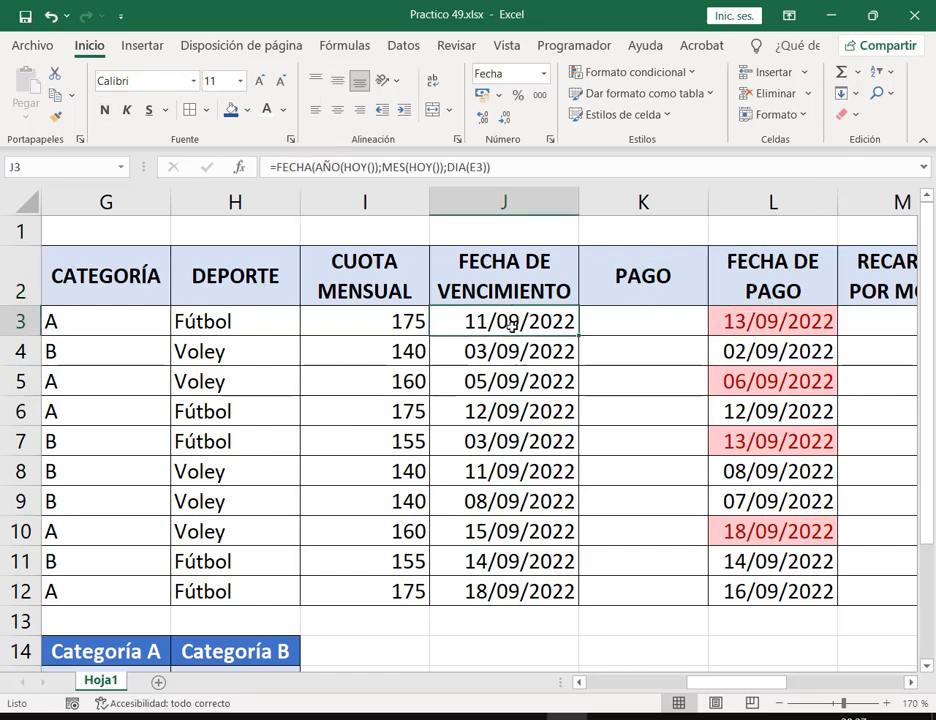
pyautogui.click(718, 323)
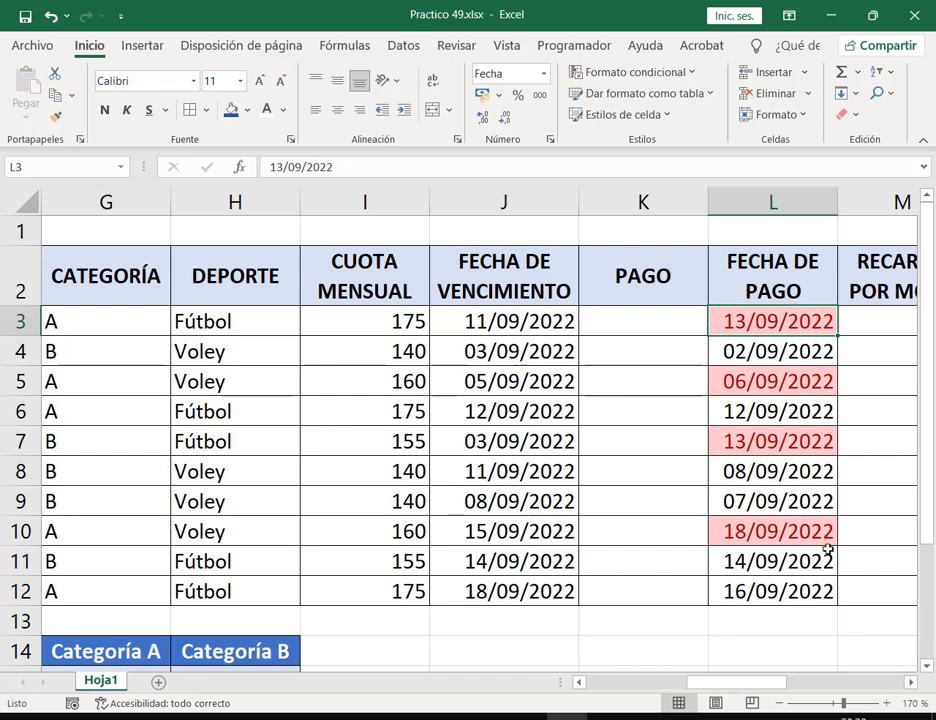
# Delete the entire FECHA DE PAGO column L from the sheet
pyautogui.hscroll(1, 645, 213)
pyautogui.rightClick(645, 213)
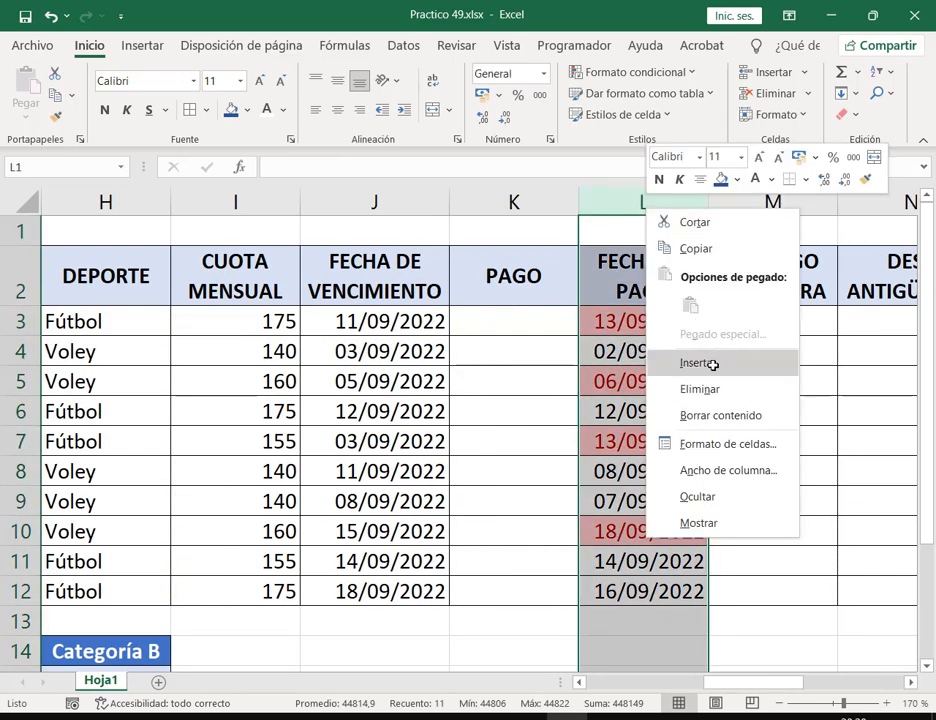
pyautogui.press('Escape')
# Fill the PAGO column from K3 to K12 with SI, NO, SI, SI, NO, SI, NO, NO, SI, SI
pyautogui.click(559, 312)
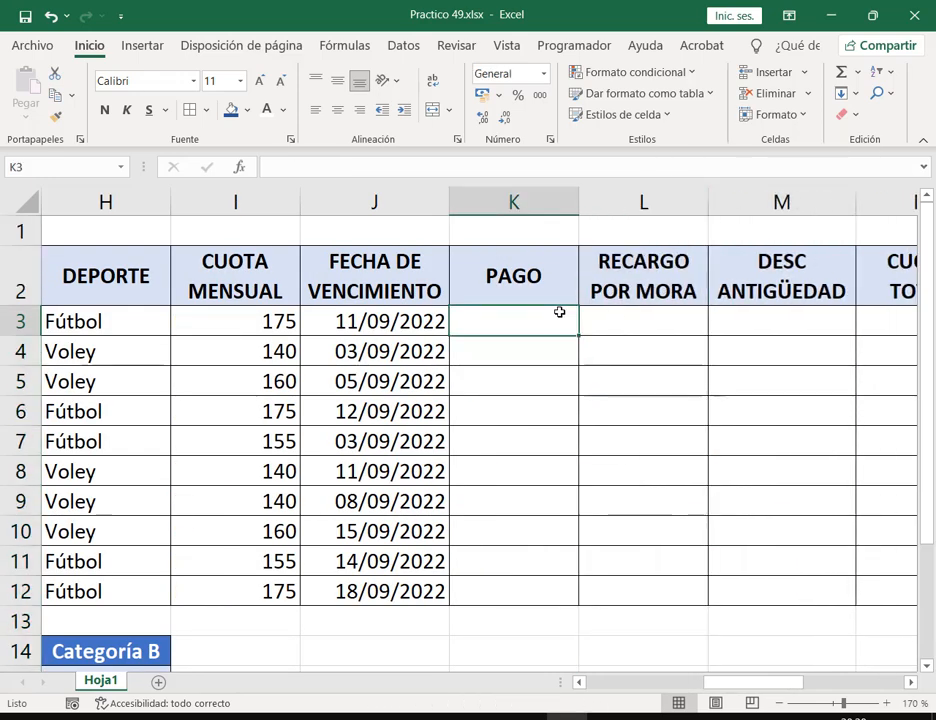
pyautogui.write('SI')
pyautogui.press('Return')
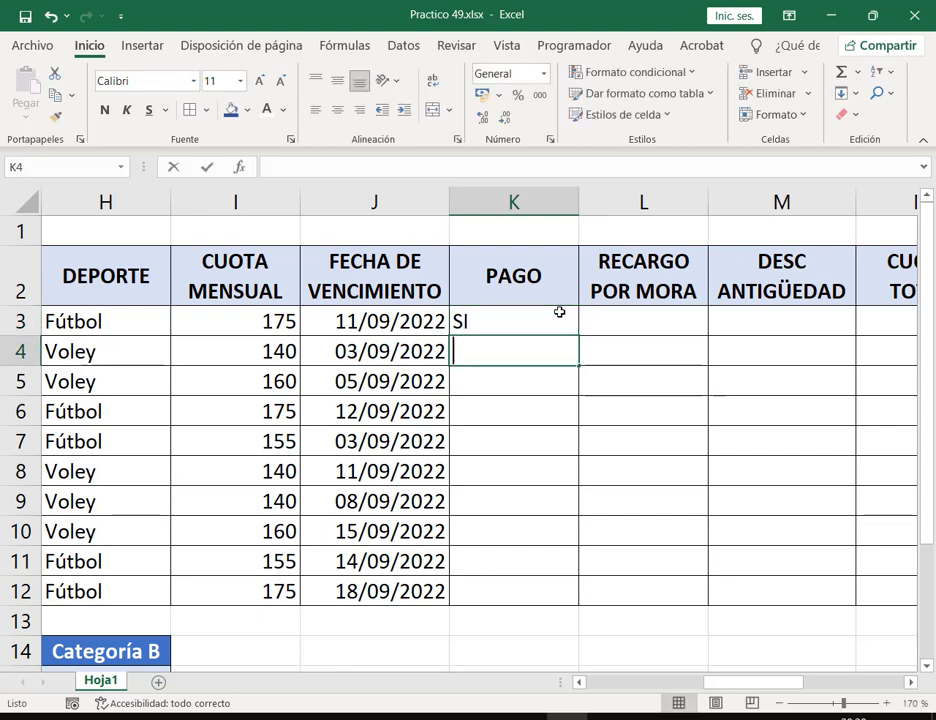
pyautogui.write('NO')
pyautogui.press('Return')
pyautogui.write('SI')
pyautogui.press('Return')
pyautogui.write('SI')
pyautogui.press('Return')
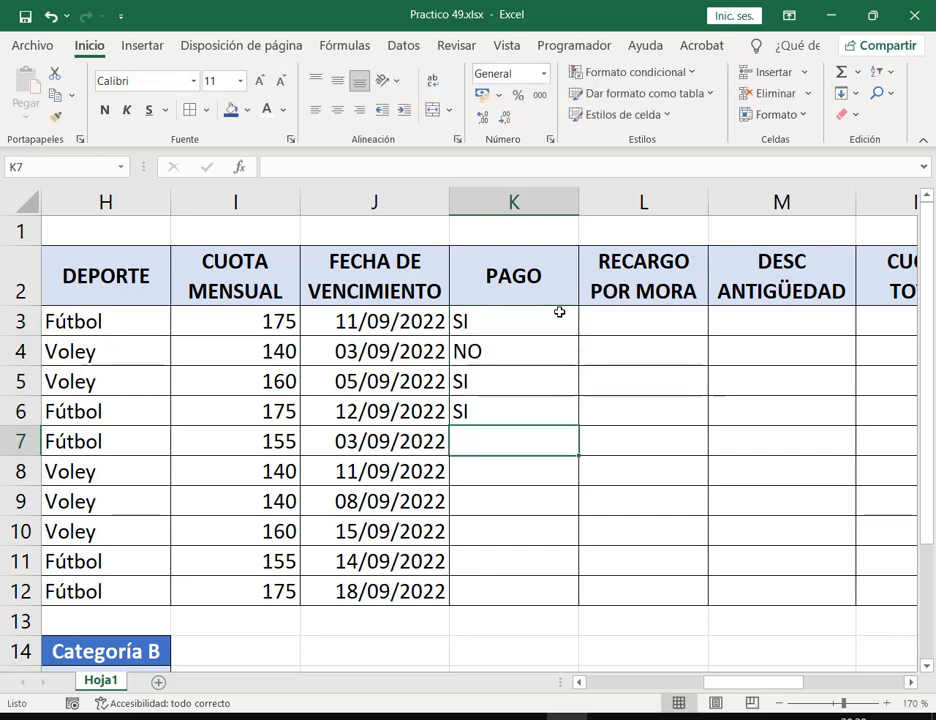
pyautogui.write('NO')
pyautogui.press('Return')
pyautogui.write('SI')
pyautogui.press('Return')
pyautogui.write('NO')
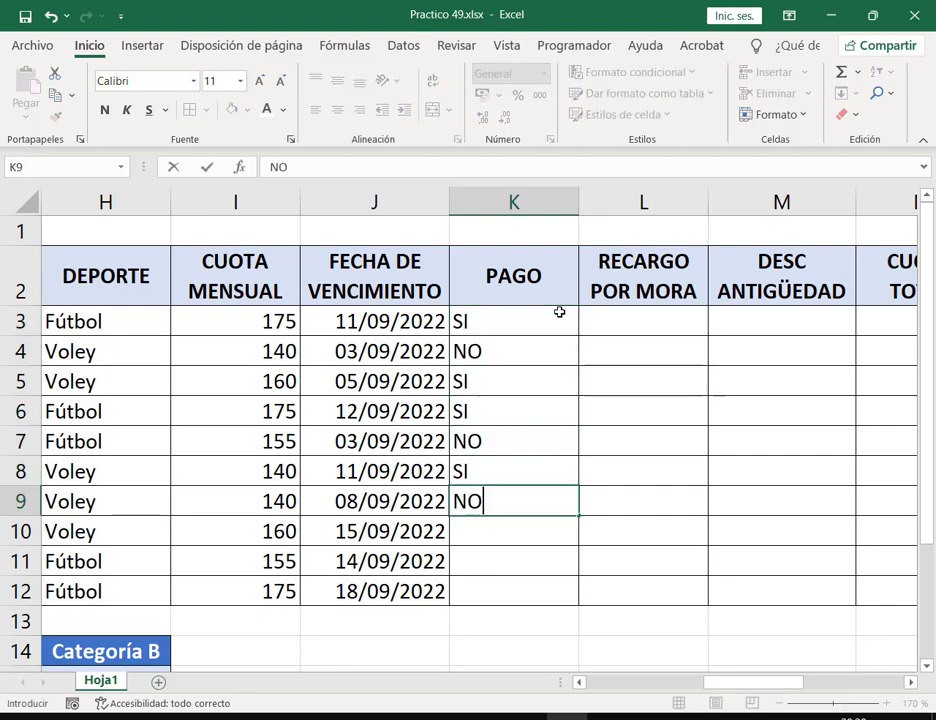
pyautogui.press('Return')
pyautogui.write('NO')
pyautogui.press('Return')
pyautogui.write('SI')
pyautogui.press('Return')
pyautogui.write('SI')
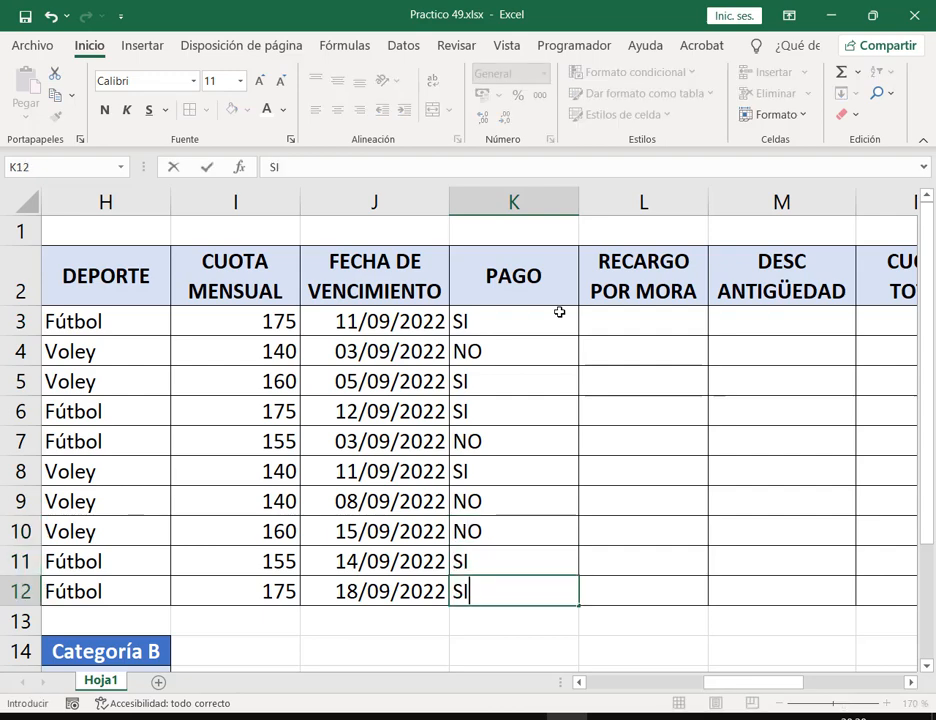
pyautogui.click(608, 322)
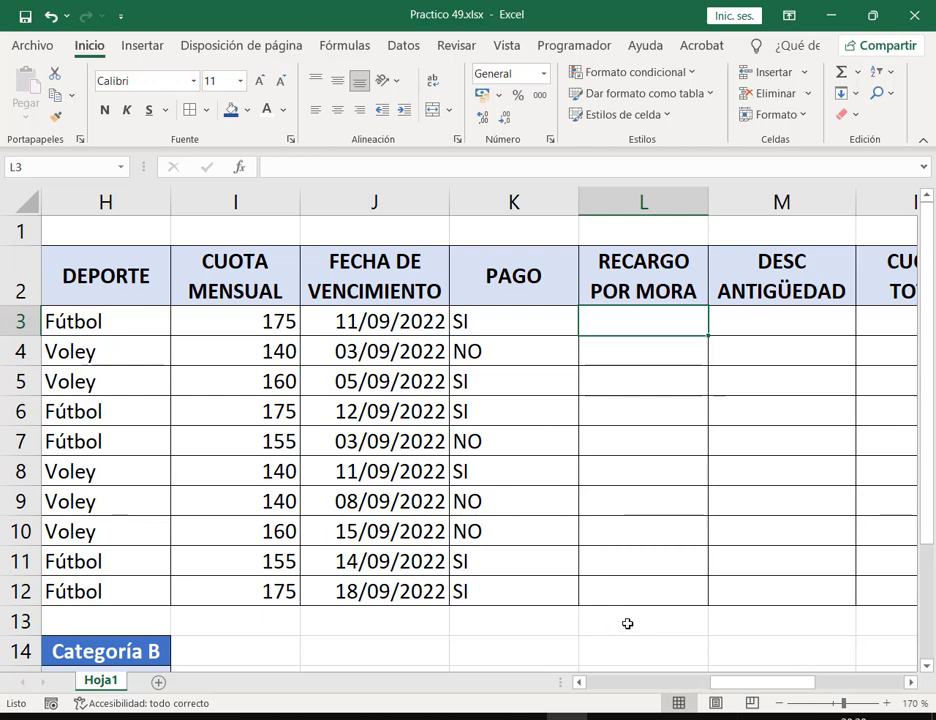
# Format the CUOTA MENSUAL amounts in I3:I12 with the $ Español (Argentina) accounting format
pyautogui.moveTo(535, 276); pyautogui.dragTo(650, 592)
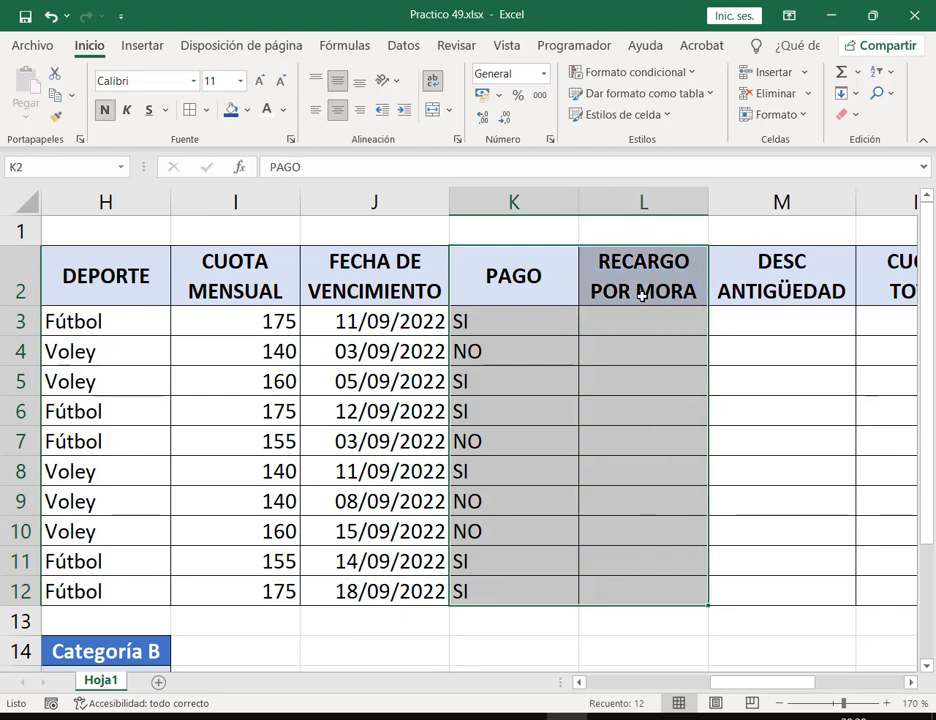
pyautogui.moveTo(236, 324); pyautogui.dragTo(249, 592)
pyautogui.click(500, 100)
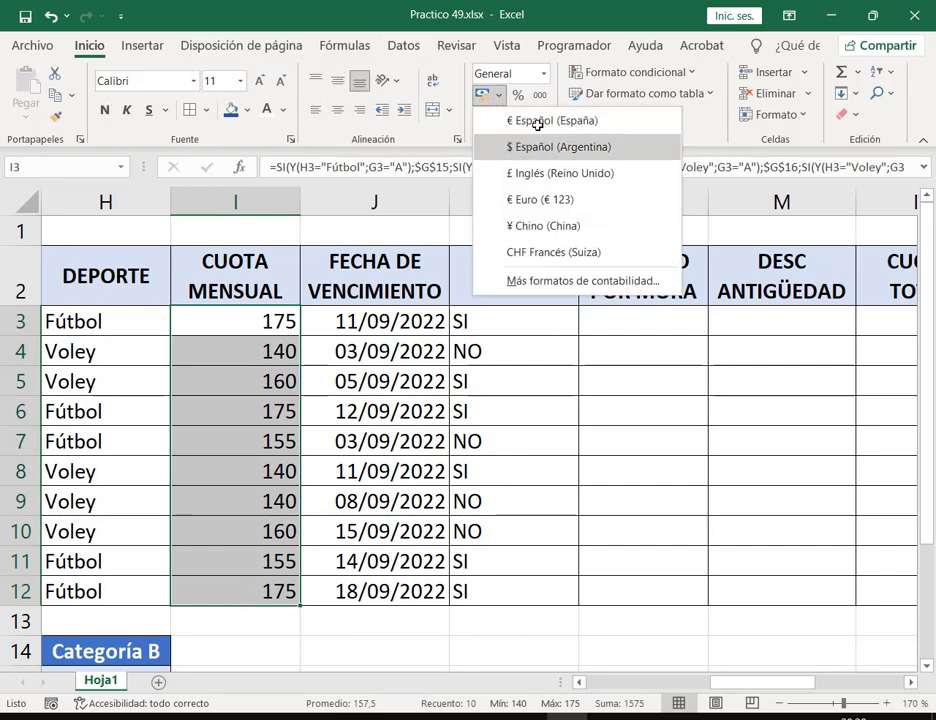
pyautogui.click(539, 145)
# Confirm the due-date formula =FECHA(AÑO(HOY());MES(HOY());DIA(E3)) in cell J3
pyautogui.click(635, 322)
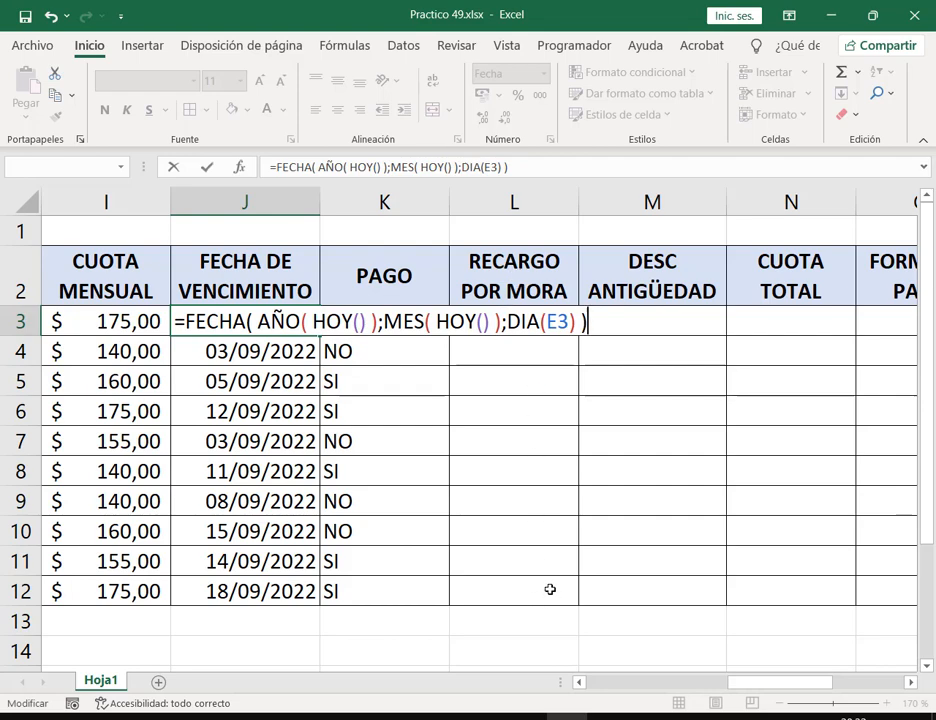
pyautogui.hotkey('ctrl', 'Return')
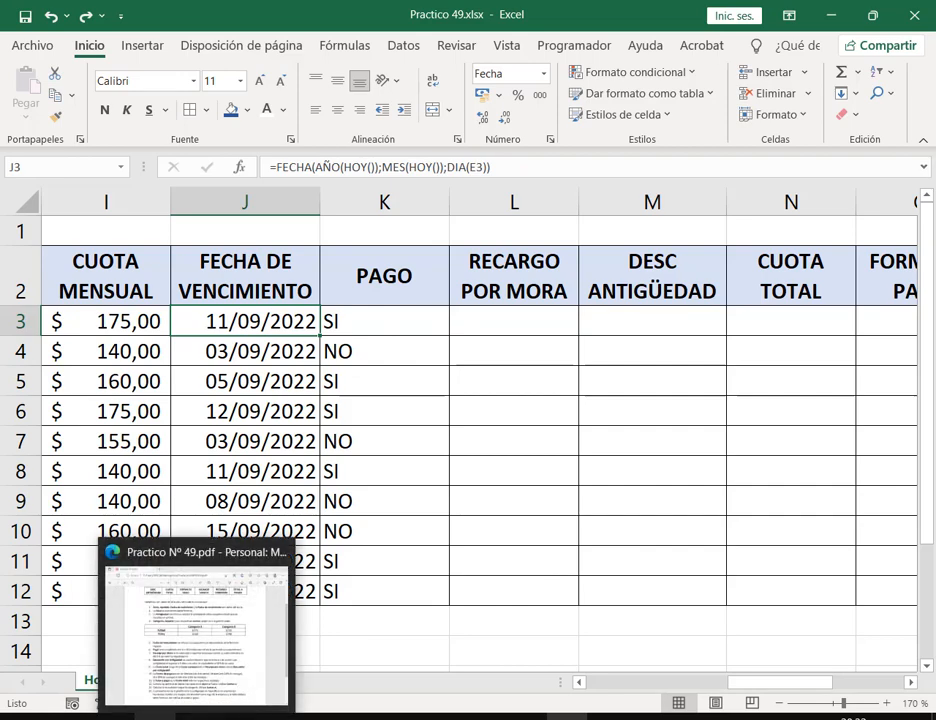
# Switch to the Practico Nº 49 PDF, enlarge the instructions and read the rule for Recargo por Mora, then return to the workbook
pyautogui.click(97, 625)
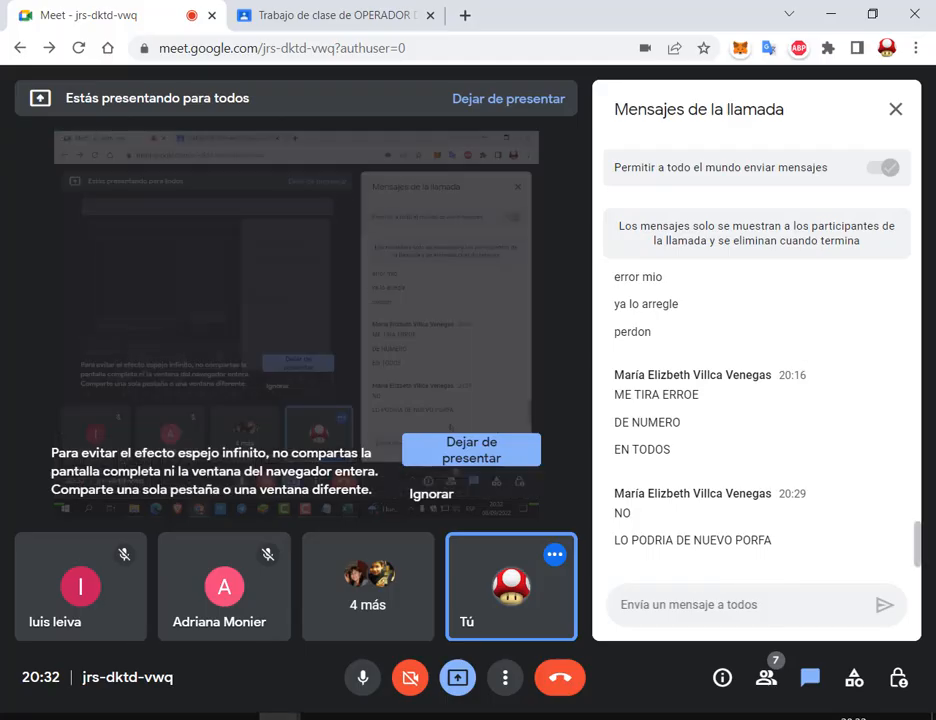
pyautogui.click(828, 13)
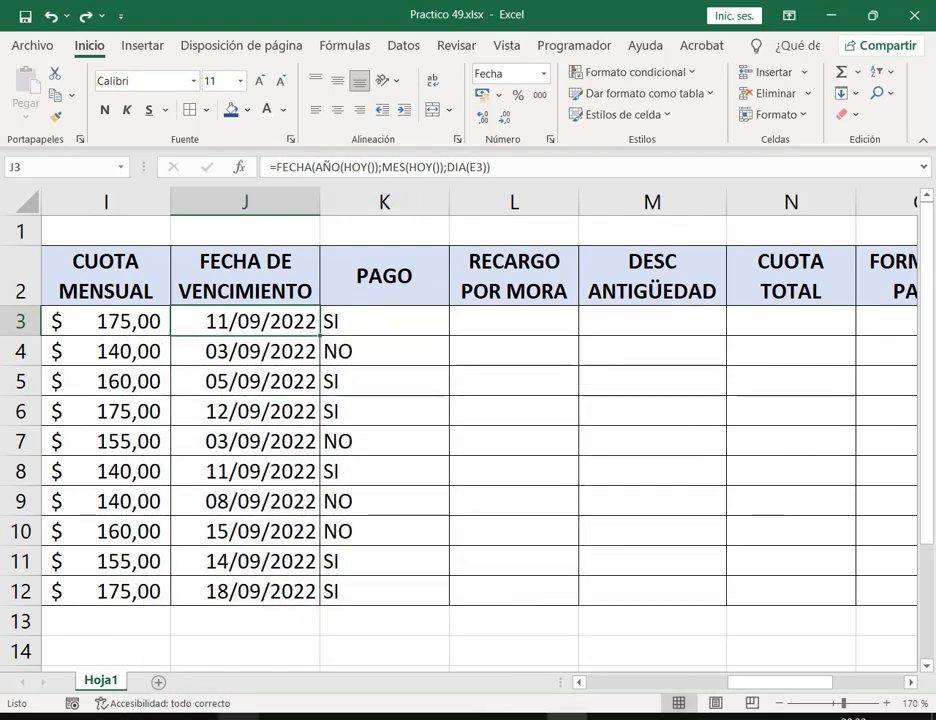
pyautogui.click(196, 716)
pyautogui.scroll(-3, 259, 380)
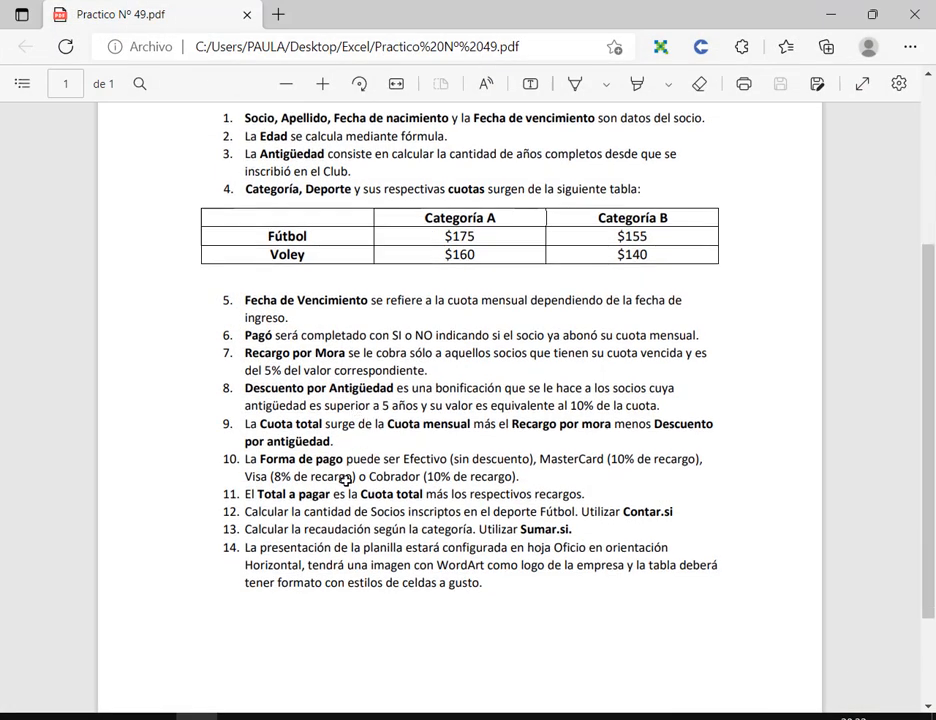
pyautogui.click(321, 84)
pyautogui.click(320, 85)
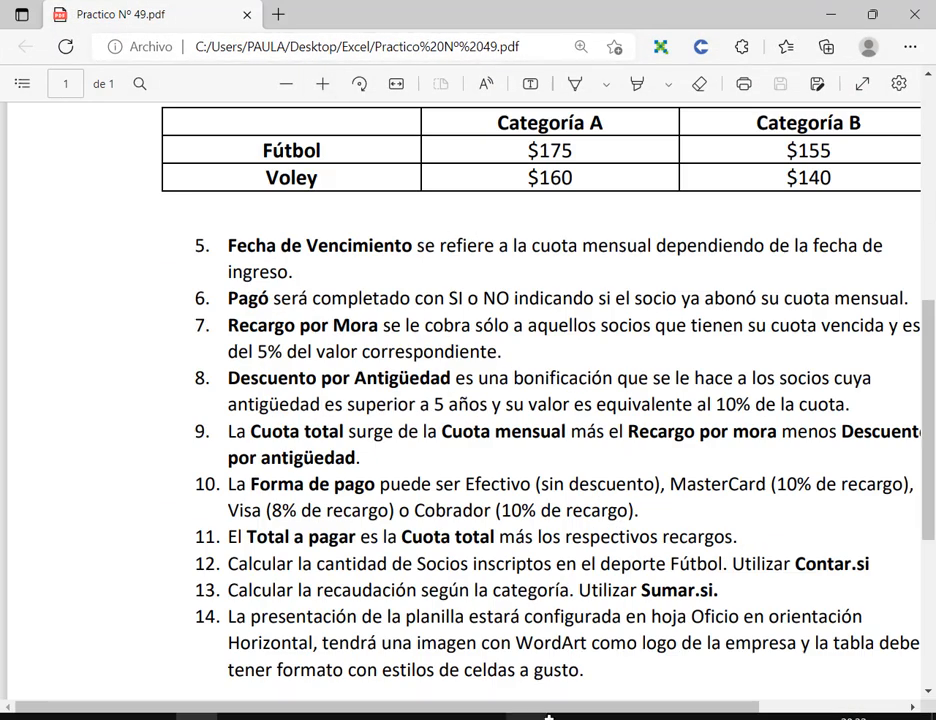
pyautogui.moveTo(560, 708); pyautogui.dragTo(637, 708)
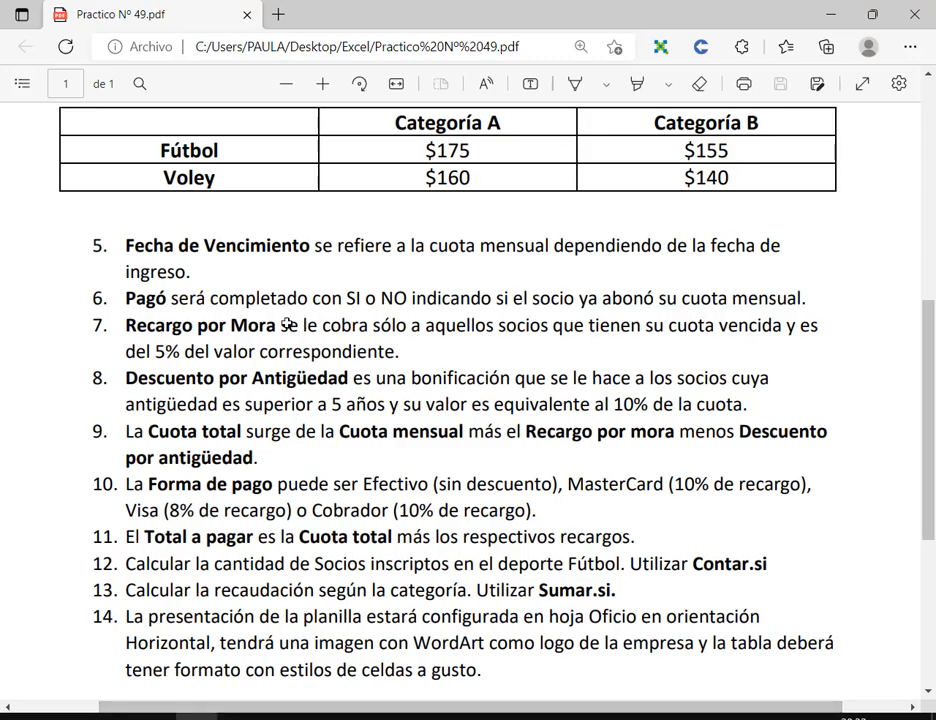
pyautogui.moveTo(287, 324); pyautogui.dragTo(606, 325)
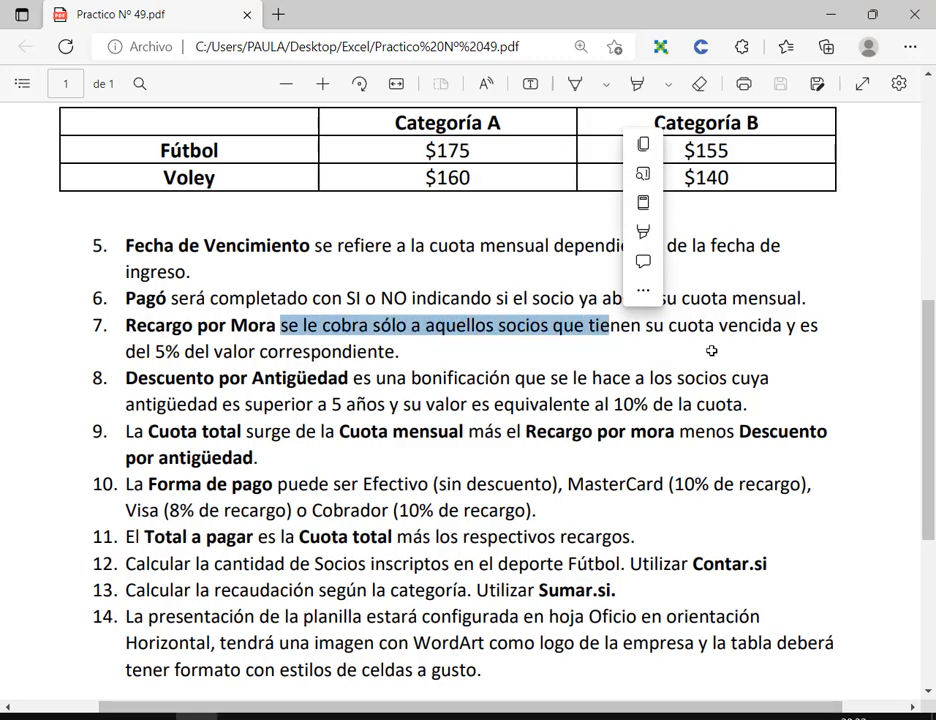
pyautogui.click(712, 351)
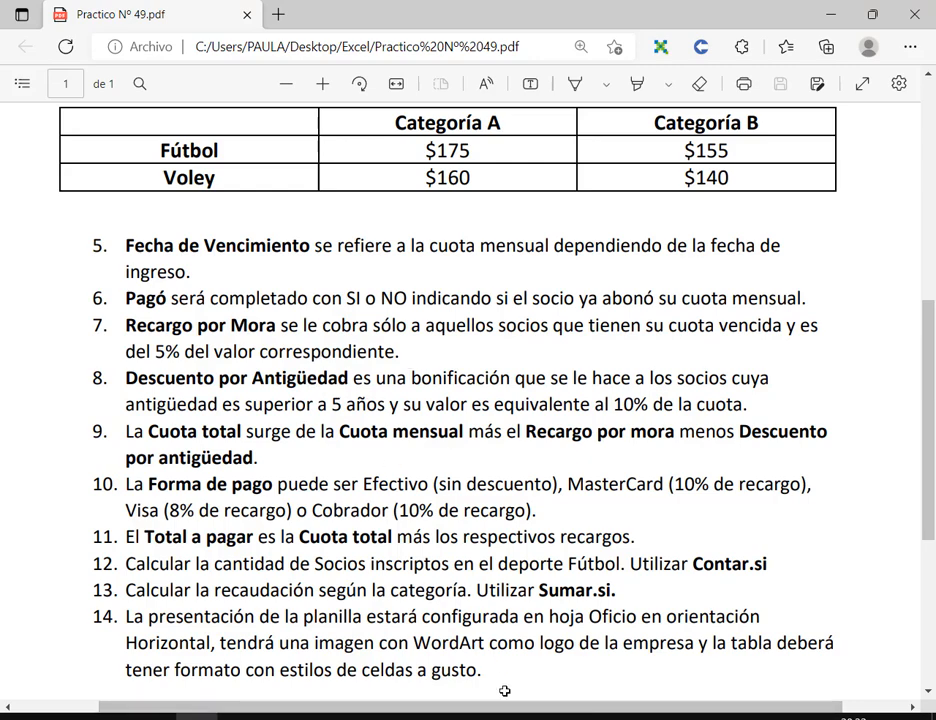
pyautogui.hotkey('alt', 'Tab')
# Select cell L3 under RECARGO POR MORA and check the surcharge percentage in the PDF instructions
pyautogui.click(388, 323)
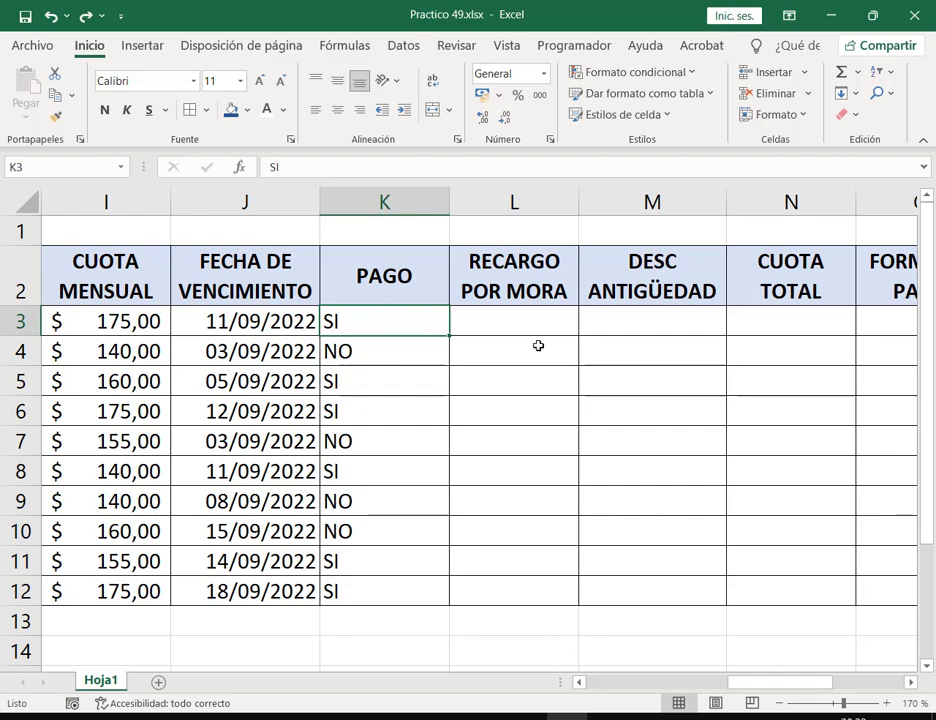
pyautogui.click(510, 315)
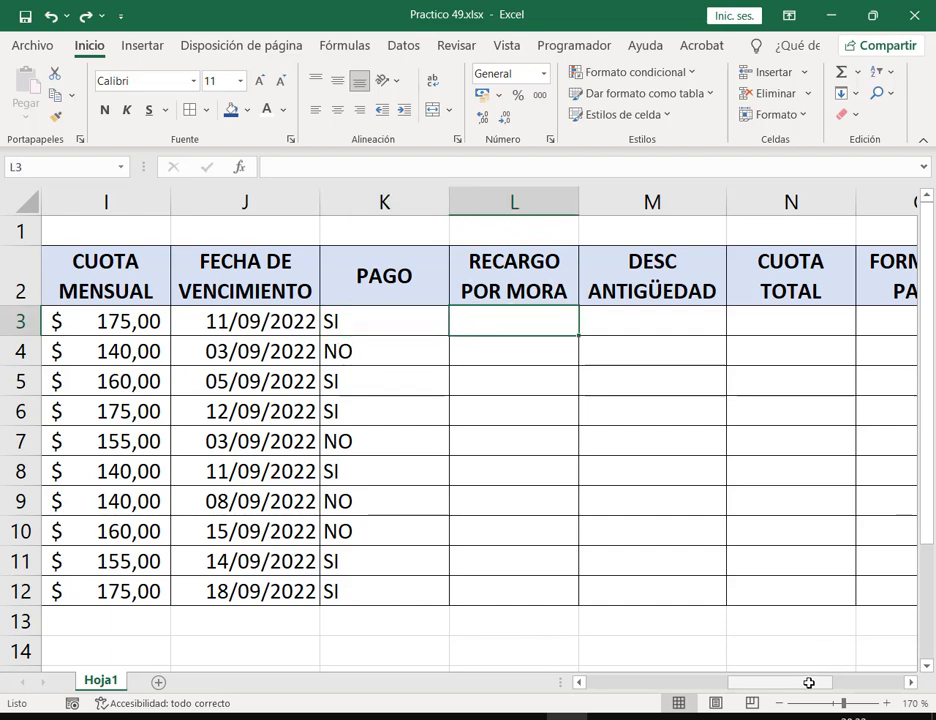
pyautogui.click(197, 716)
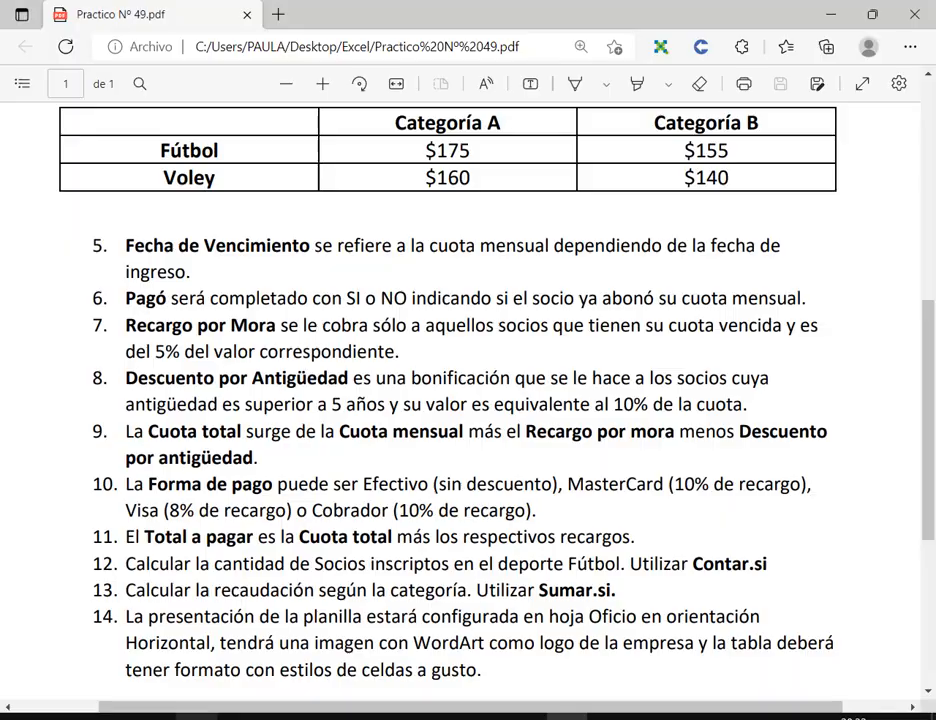
pyautogui.moveTo(153, 351); pyautogui.dragTo(182, 352)
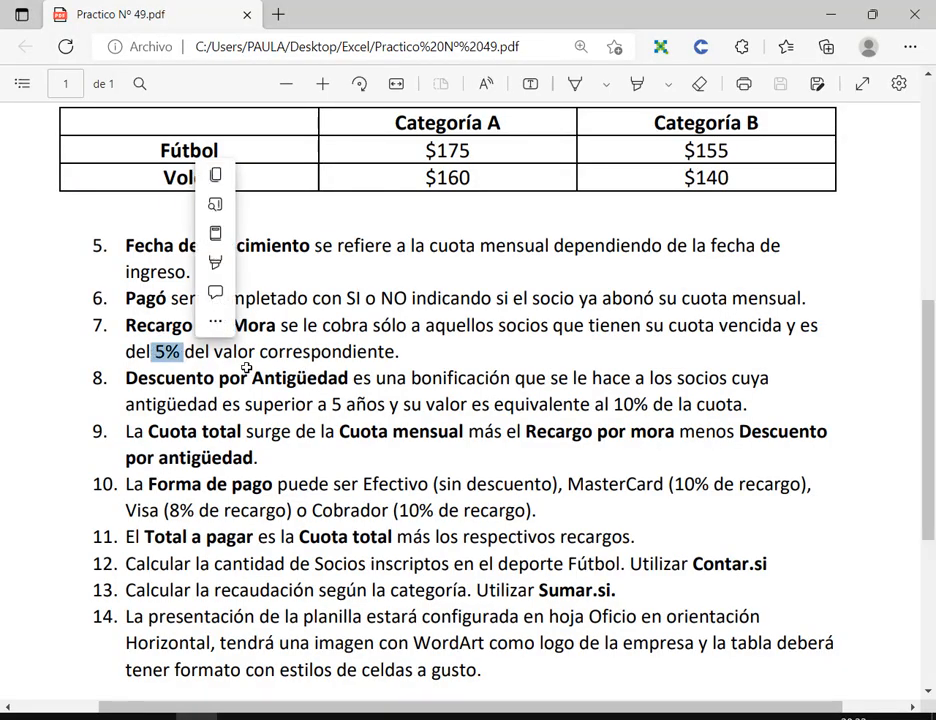
pyautogui.click(828, 17)
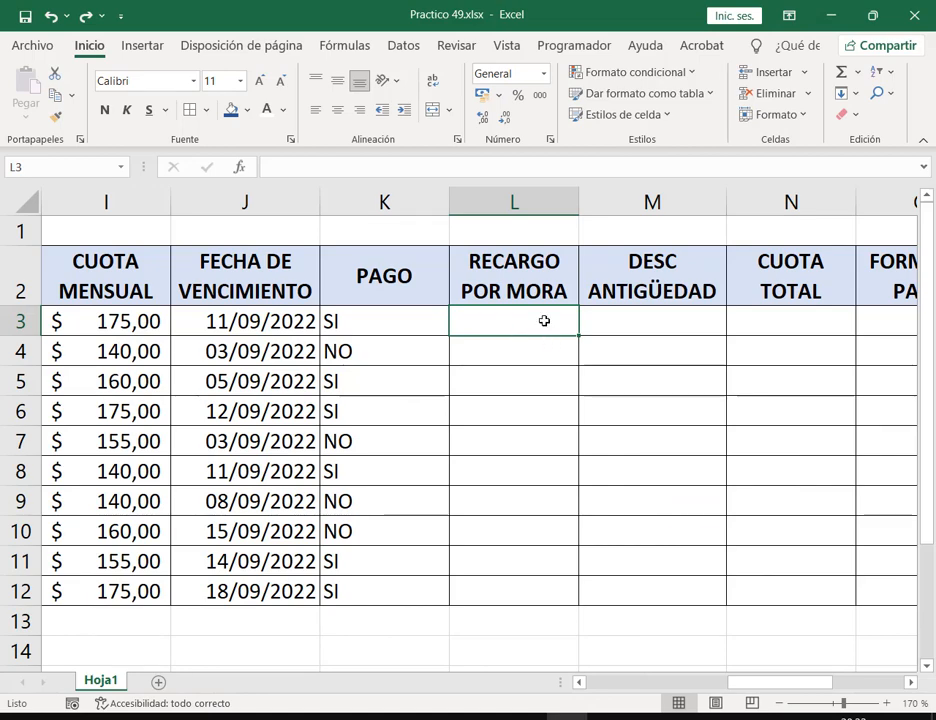
pyautogui.moveTo(749, 246); pyautogui.dragTo(832, 307)
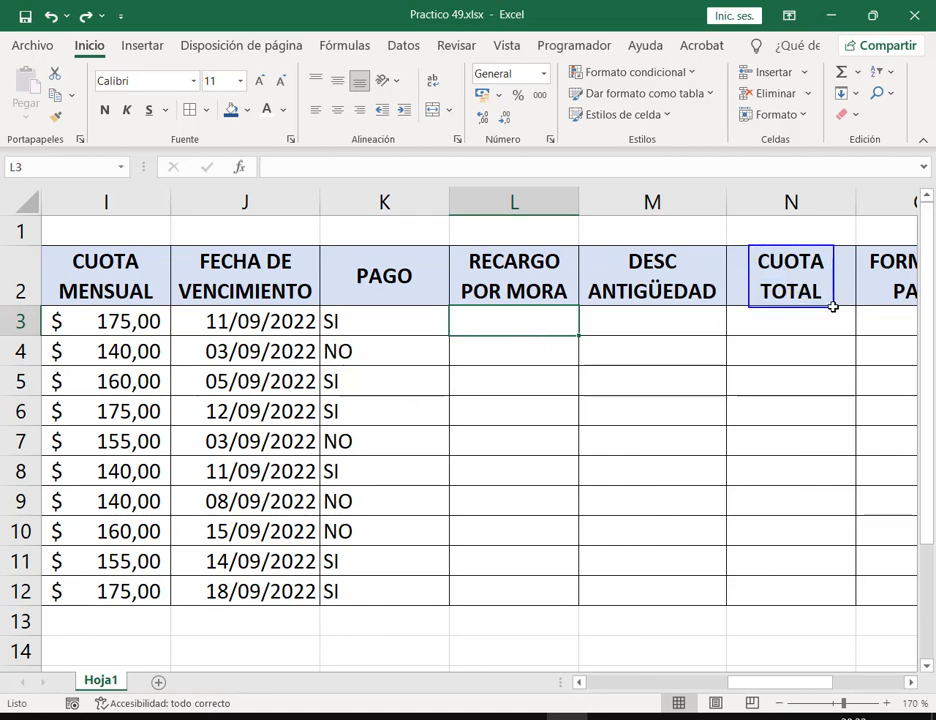
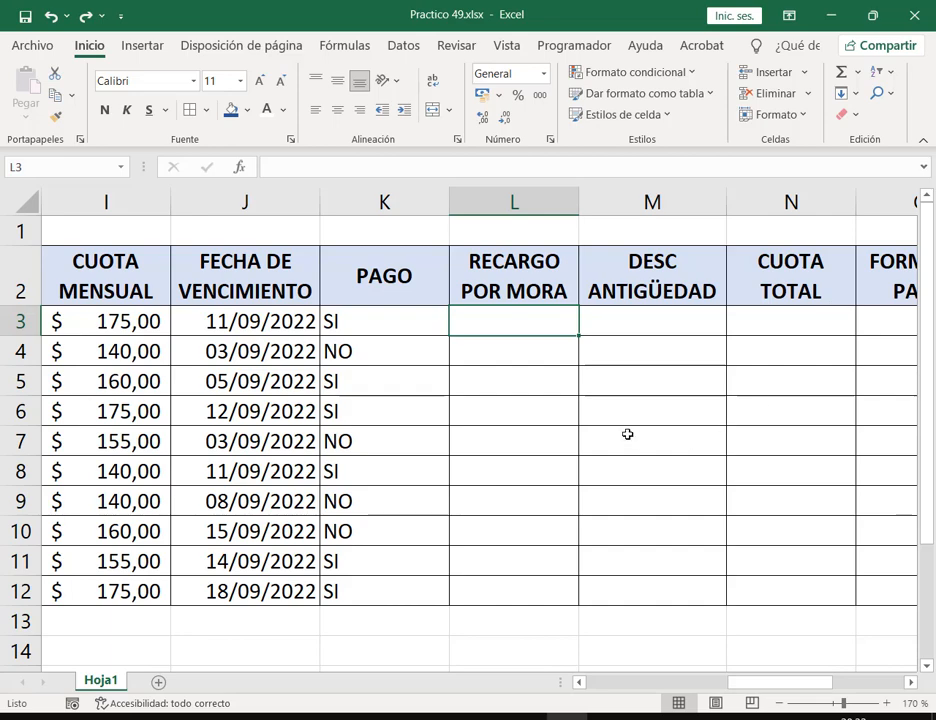
pyautogui.write('=SI/')
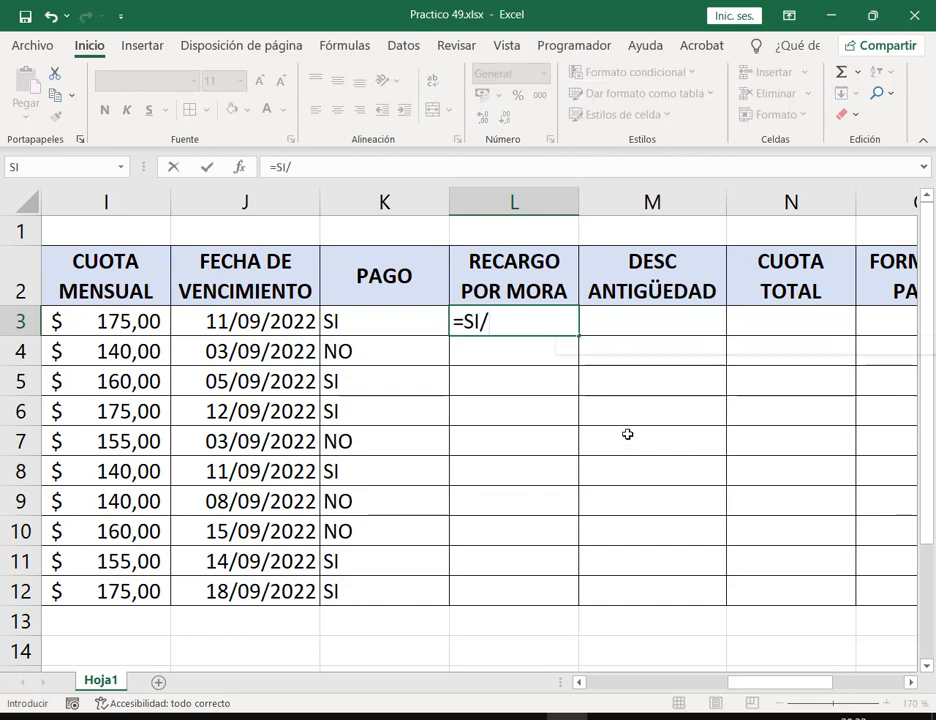
pyautogui.press('BackSpace')
pyautogui.write('(')
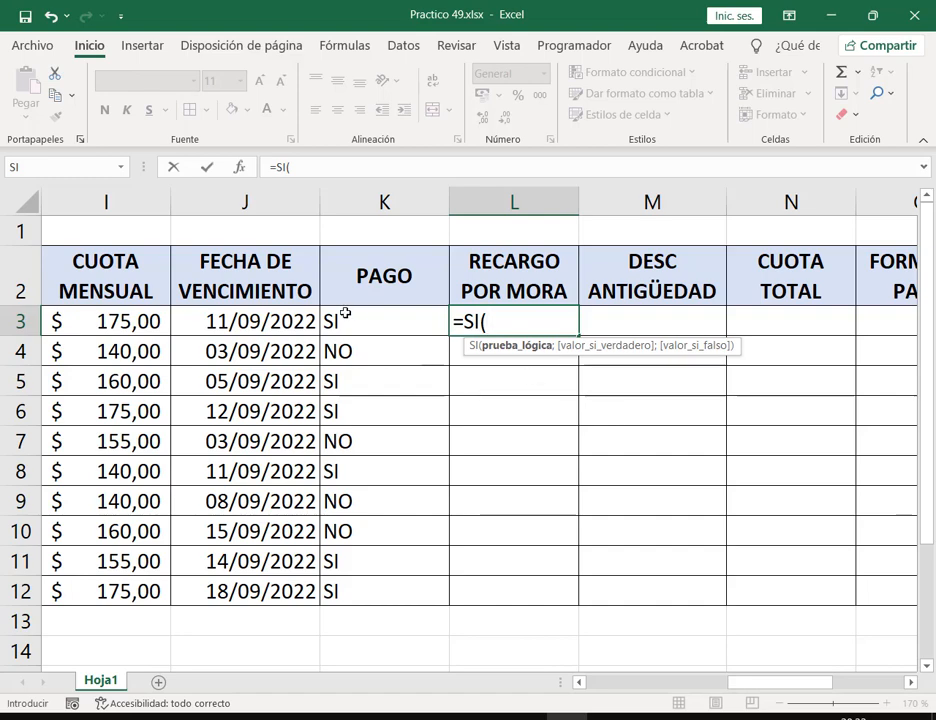
pyautogui.click(400, 316)
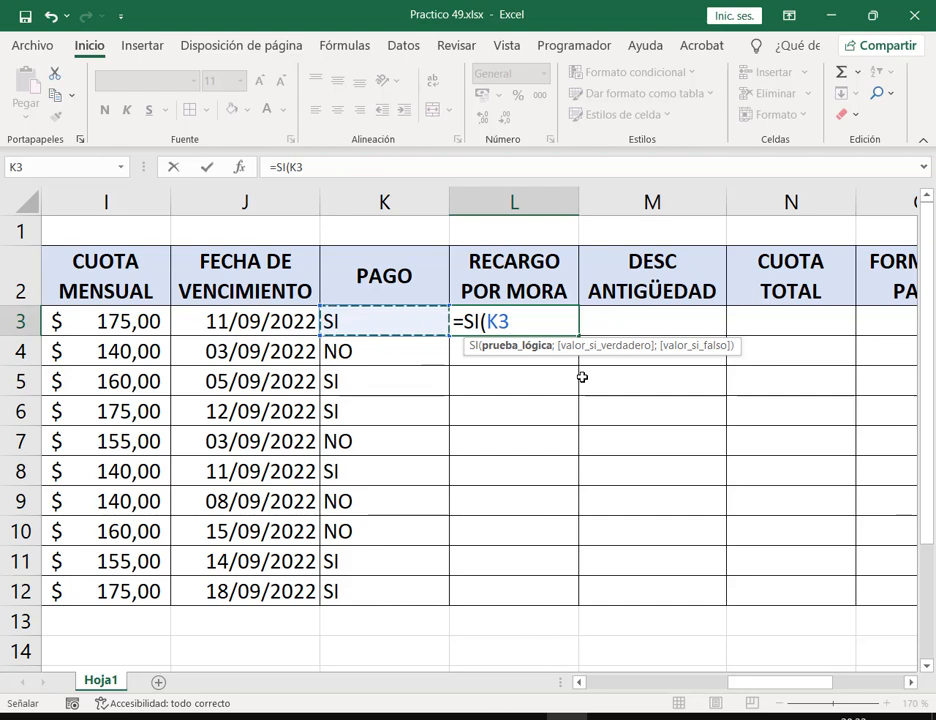
pyautogui.write('="')
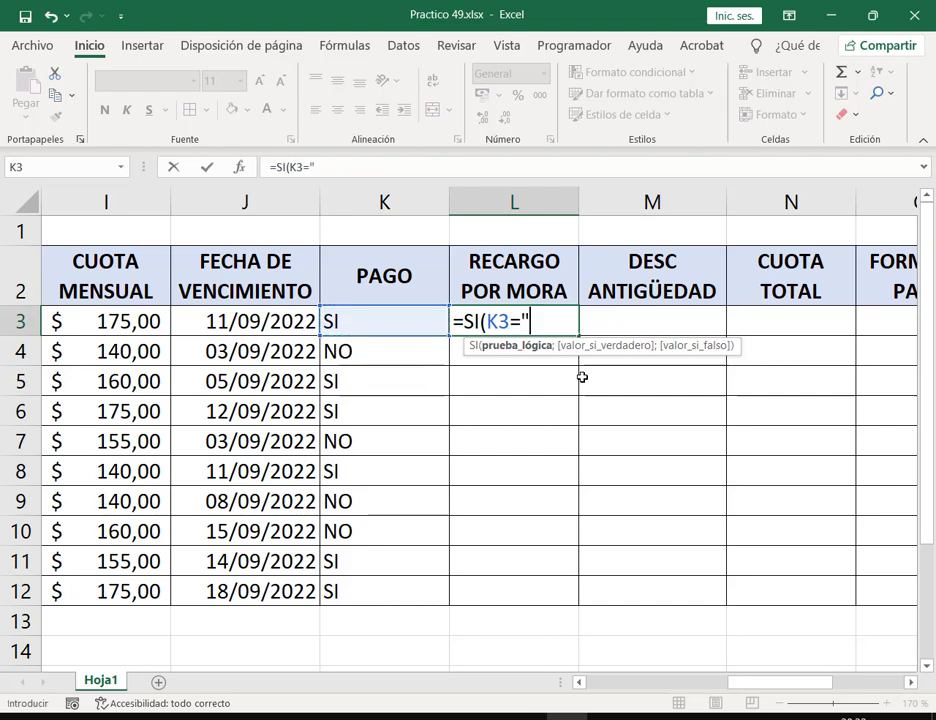
pyautogui.write('NO"')
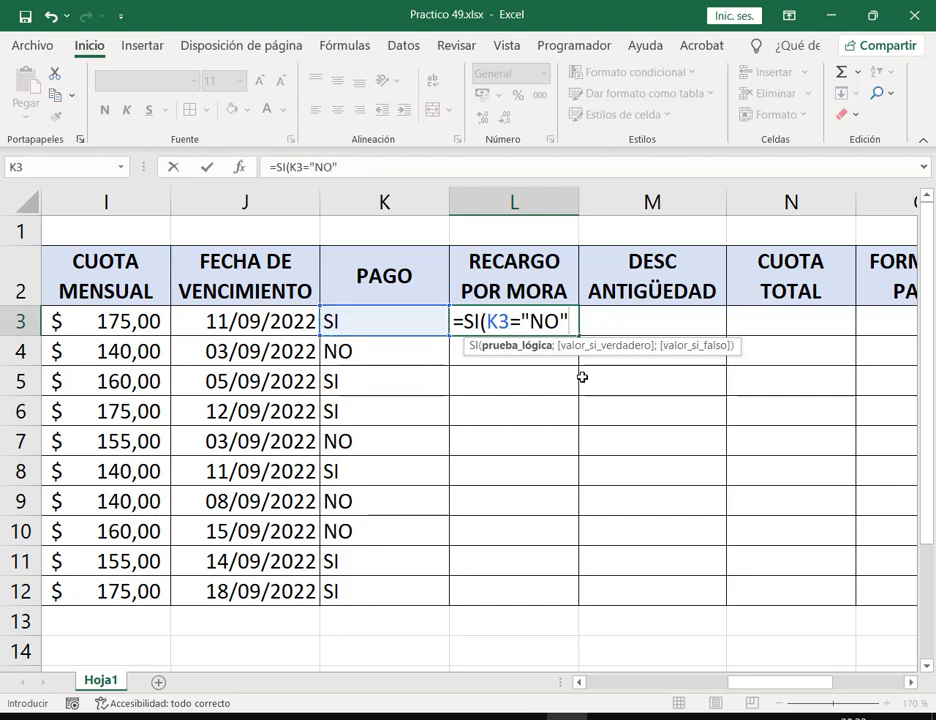
pyautogui.write(';')
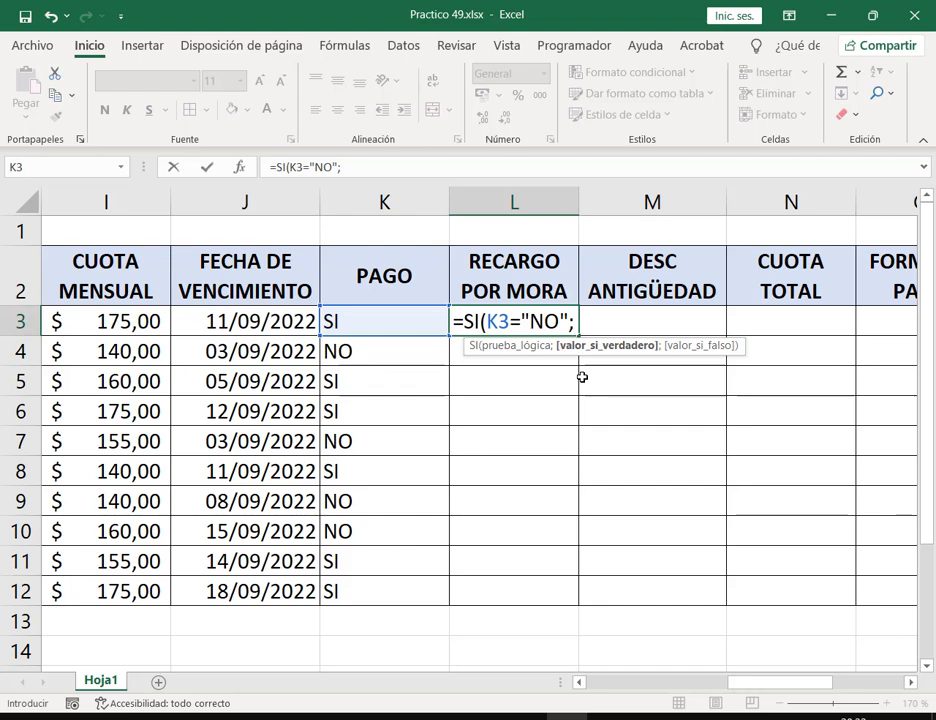
pyautogui.click(160, 332)
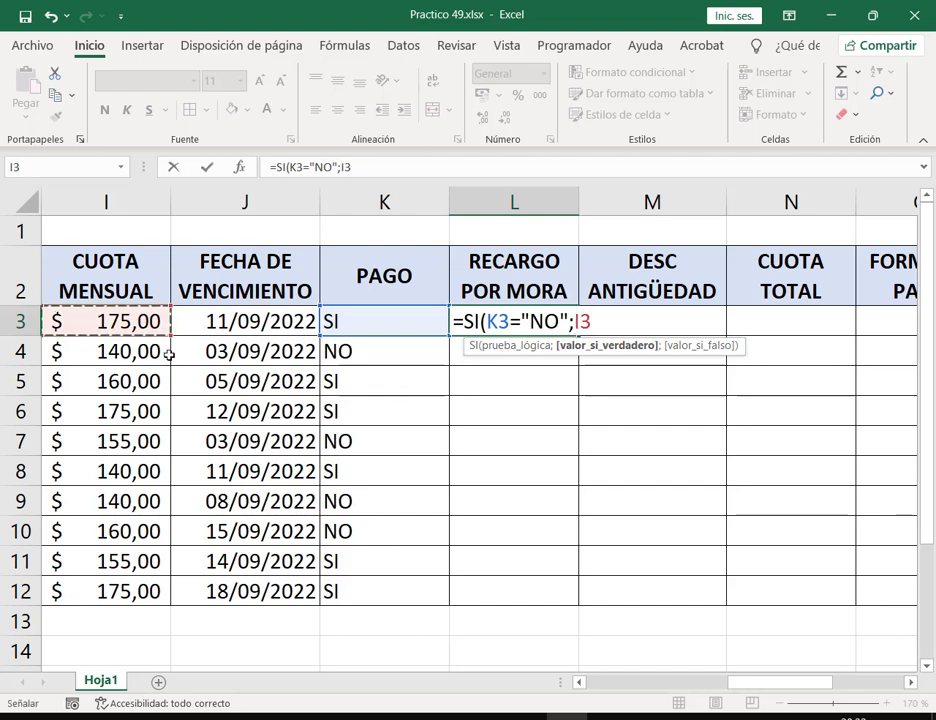
pyautogui.write('*')
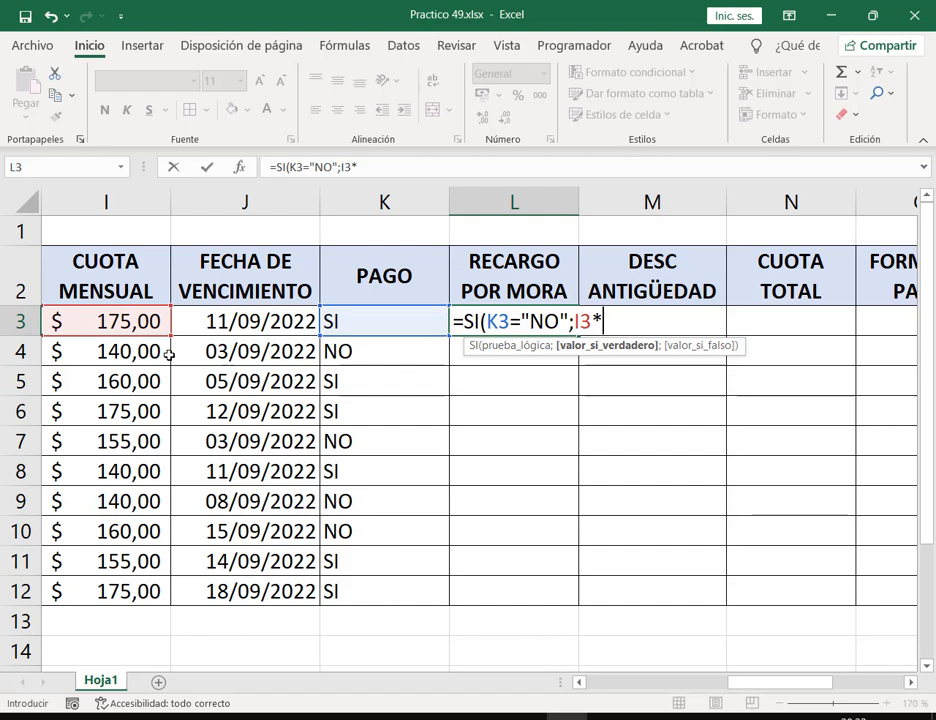
pyautogui.write('5%')
pyautogui.press('Escape')
# Enter 5% in L1 above the RECARGO POR MORA heading and give the cell a dark blue fill with white text
pyautogui.press('Up')
pyautogui.press('Up')
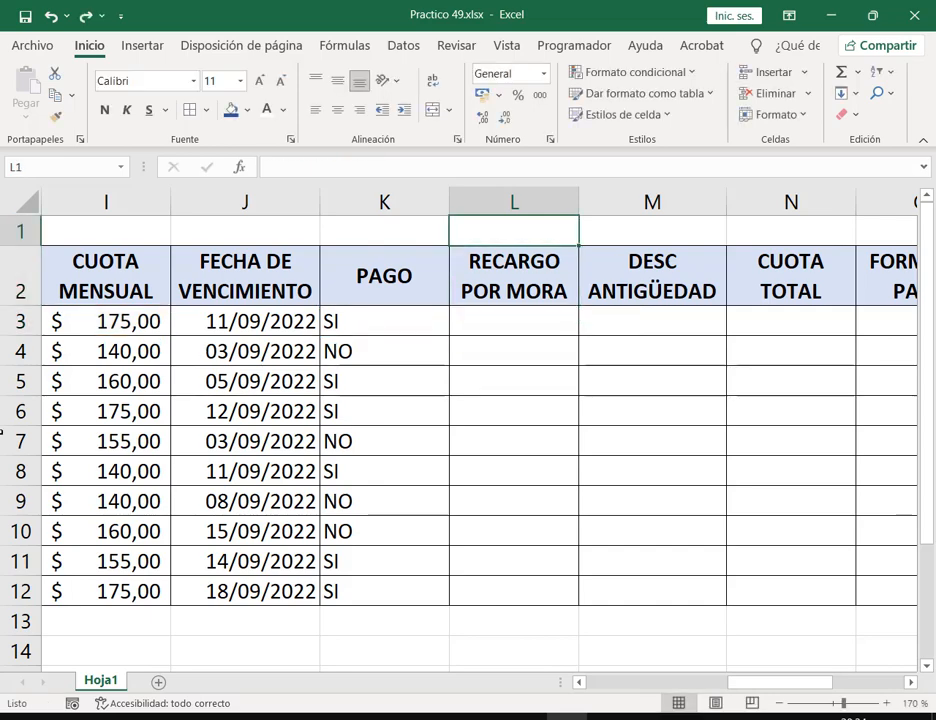
pyautogui.rightClick(20, 232)
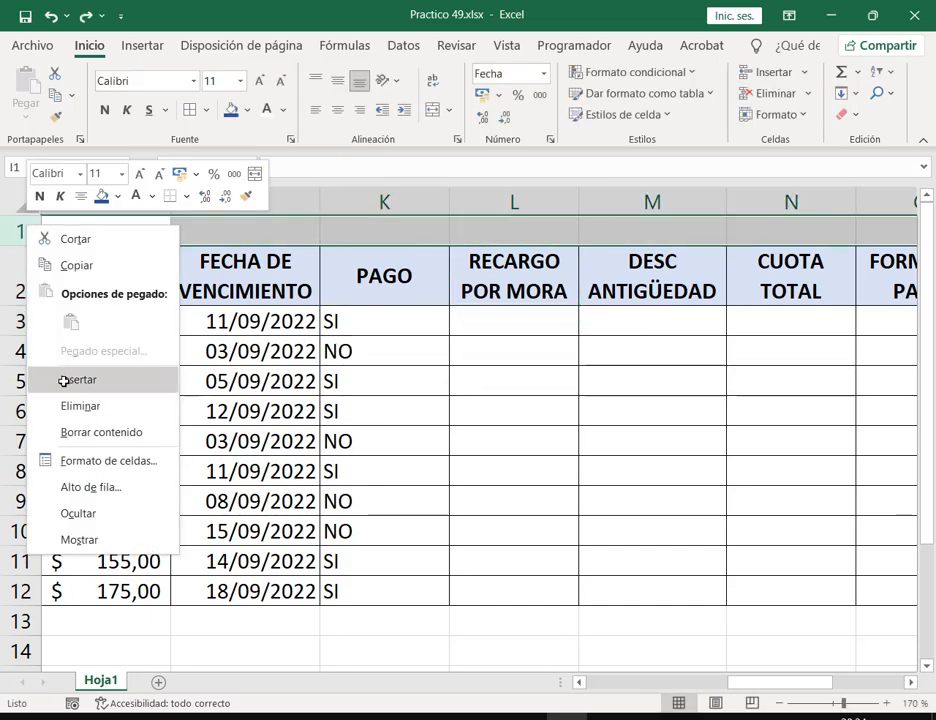
pyautogui.click(530, 225)
pyautogui.click(532, 229)
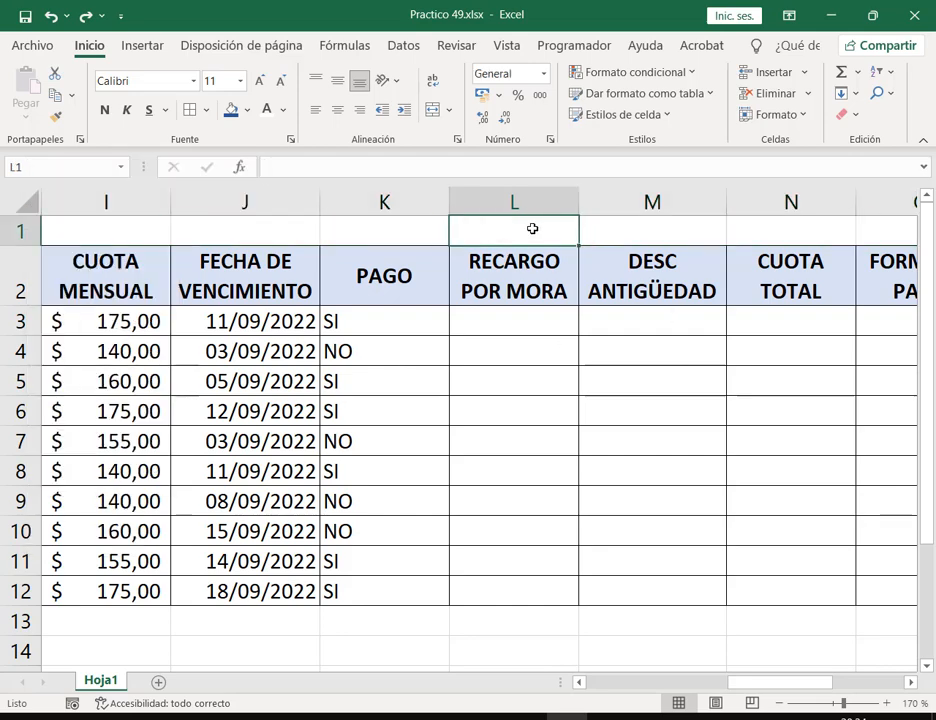
pyautogui.write('5%')
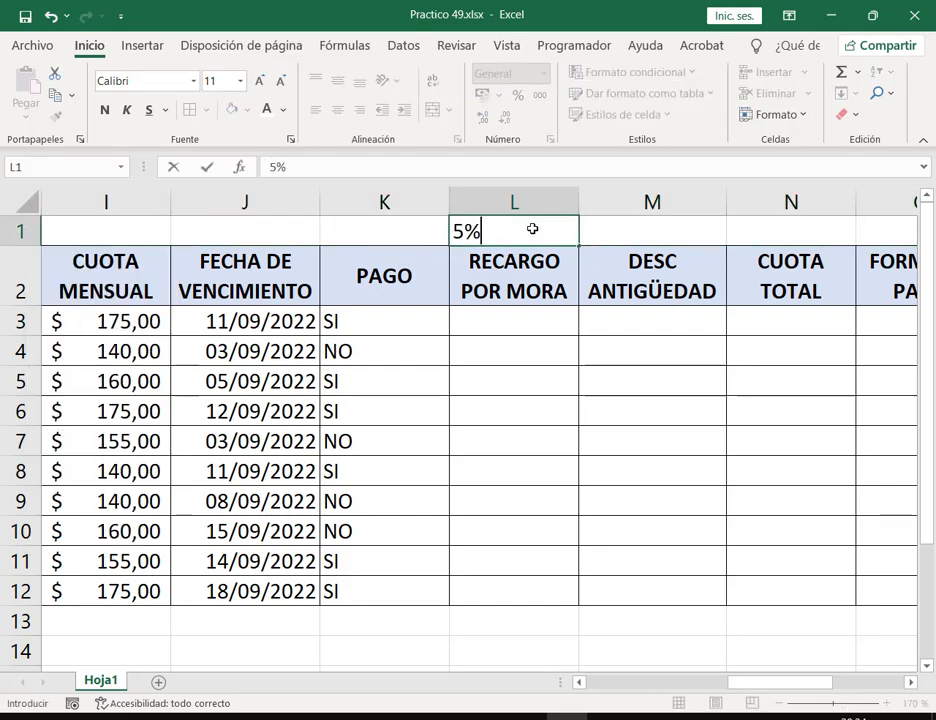
pyautogui.press('Tab')
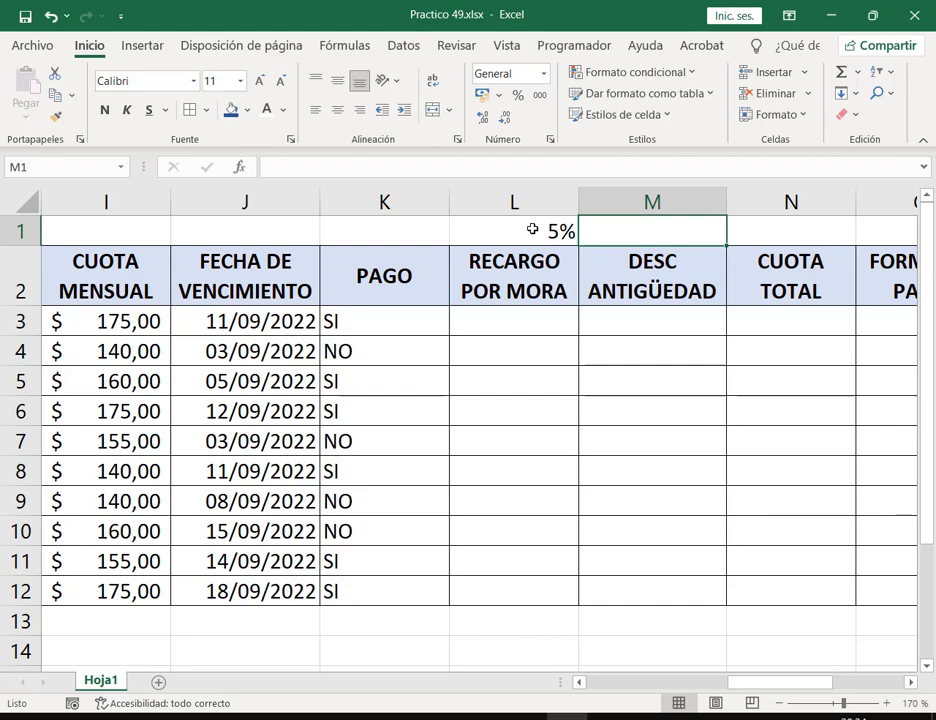
pyautogui.click(531, 229)
pyautogui.click(231, 109)
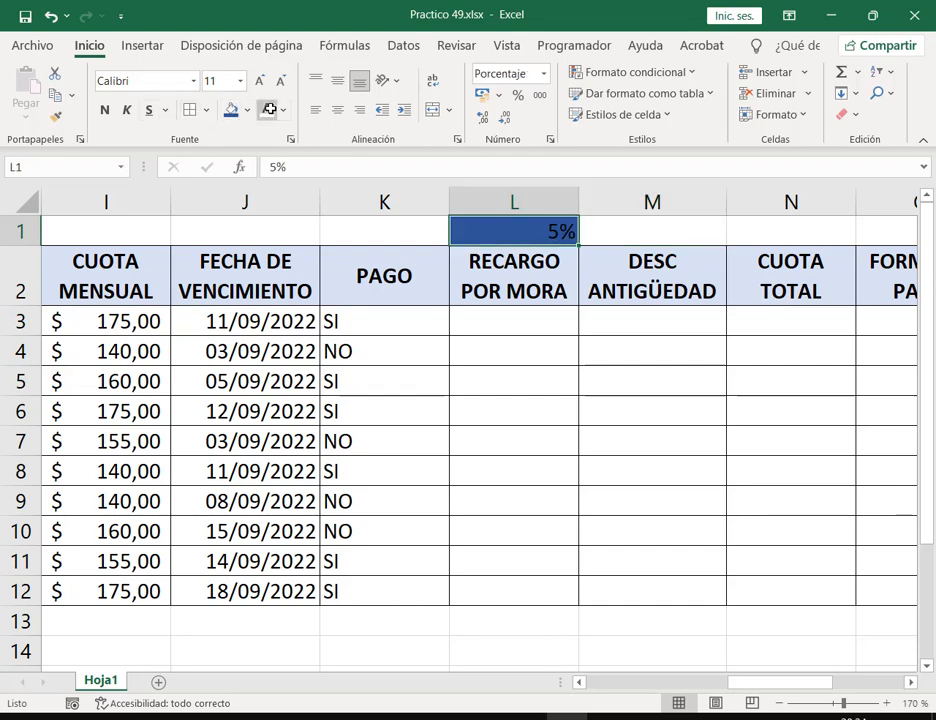
# Enter the late-payment surcharge formula =SI(K3="NO";I3*$L$1;0) in cell L3
pyautogui.click(519, 323)
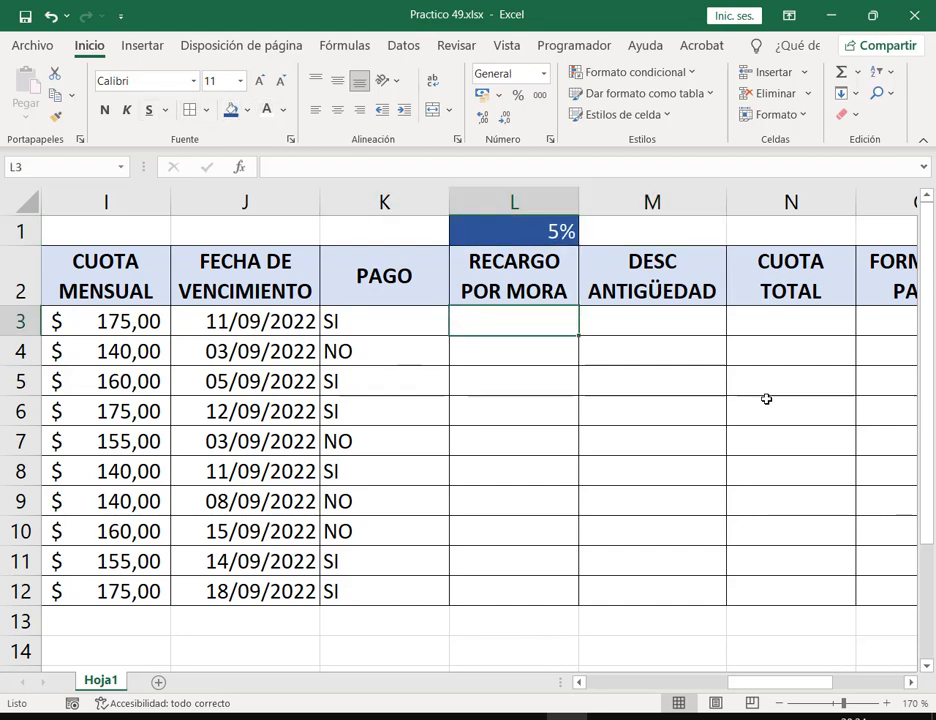
pyautogui.write('=SI(')
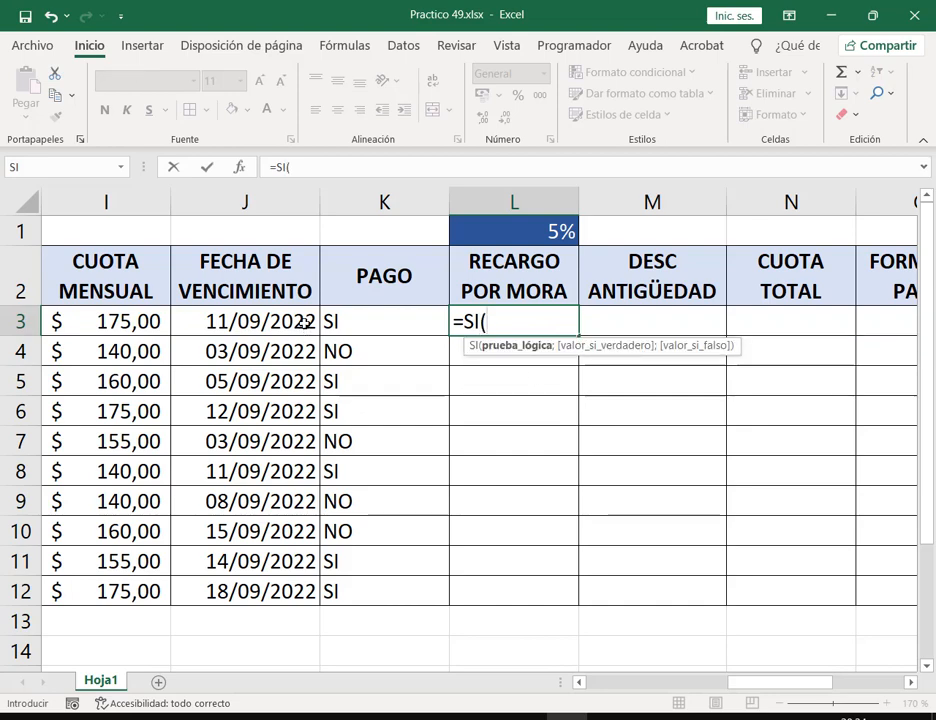
pyautogui.click(337, 320)
pyautogui.write('="')
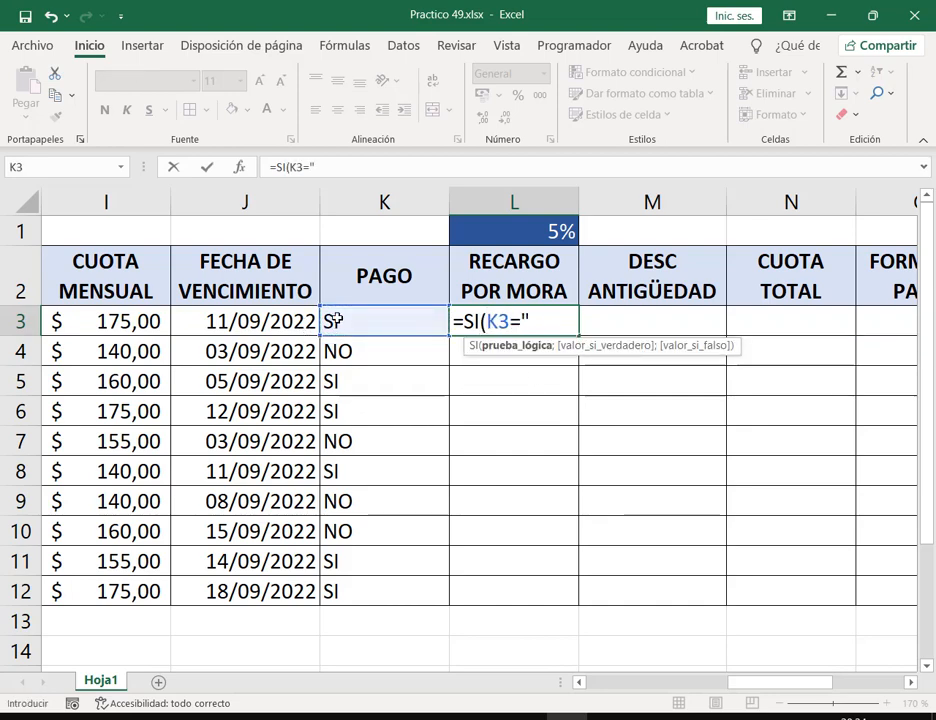
pyautogui.write('NO";')
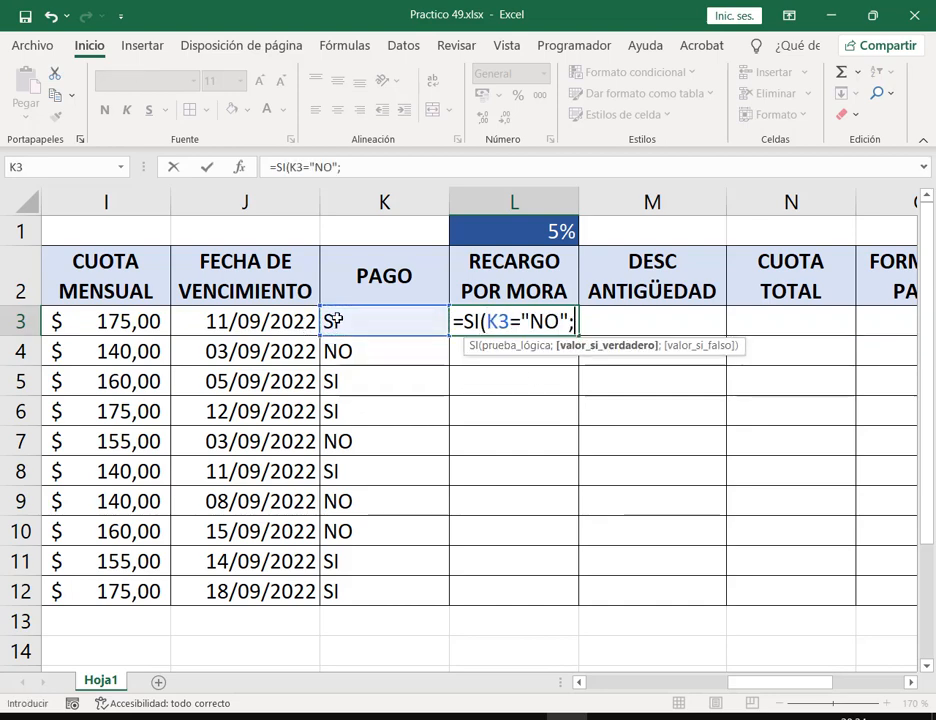
pyautogui.click(60, 321)
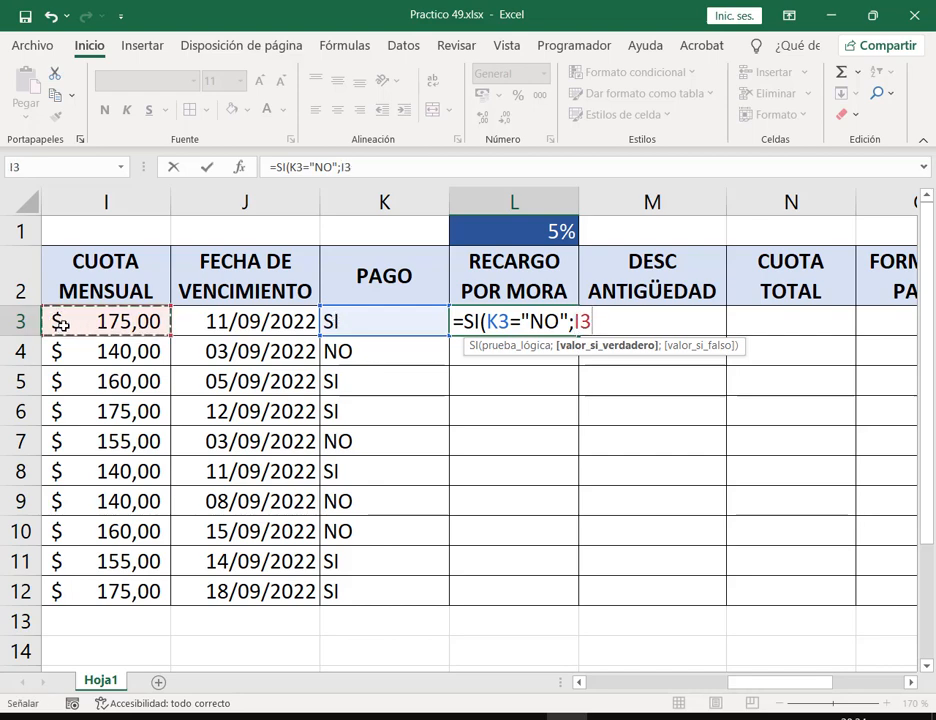
pyautogui.write('*')
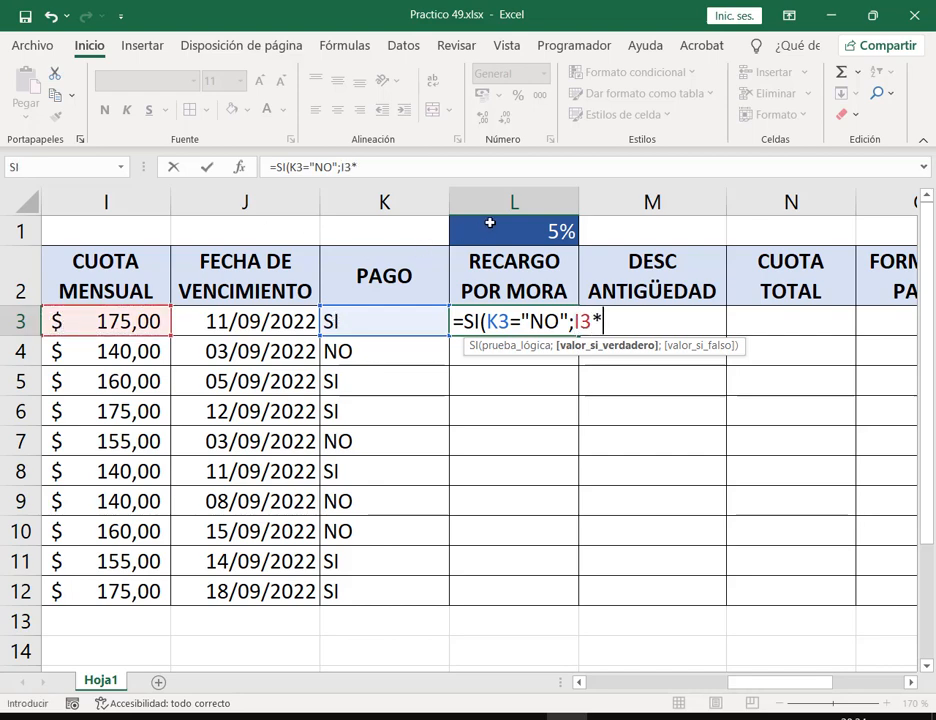
pyautogui.click(490, 222)
pyautogui.press('F4')
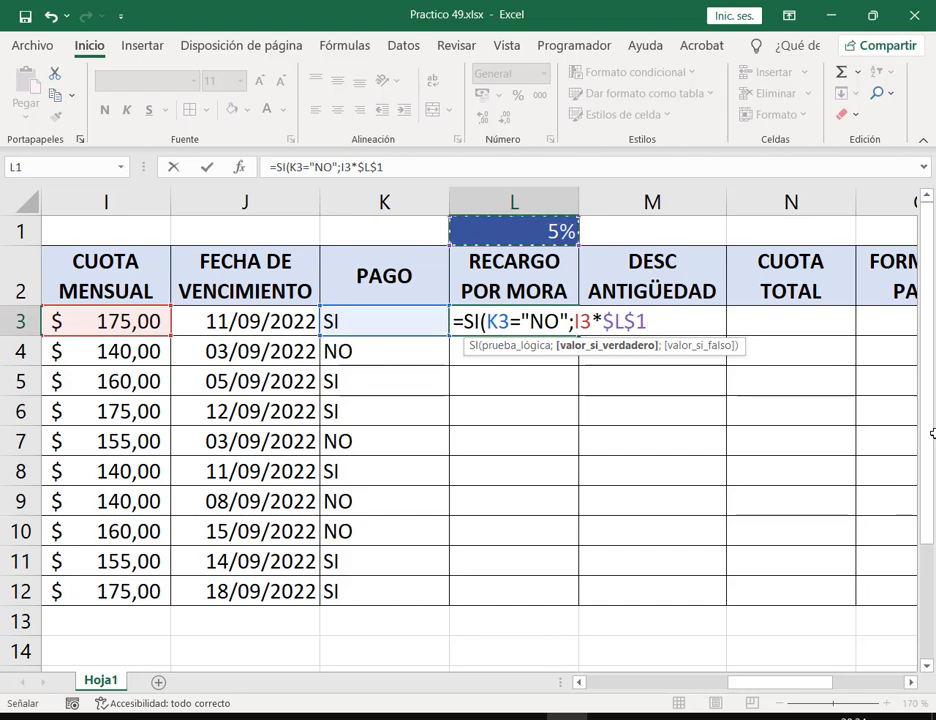
pyautogui.write(';')
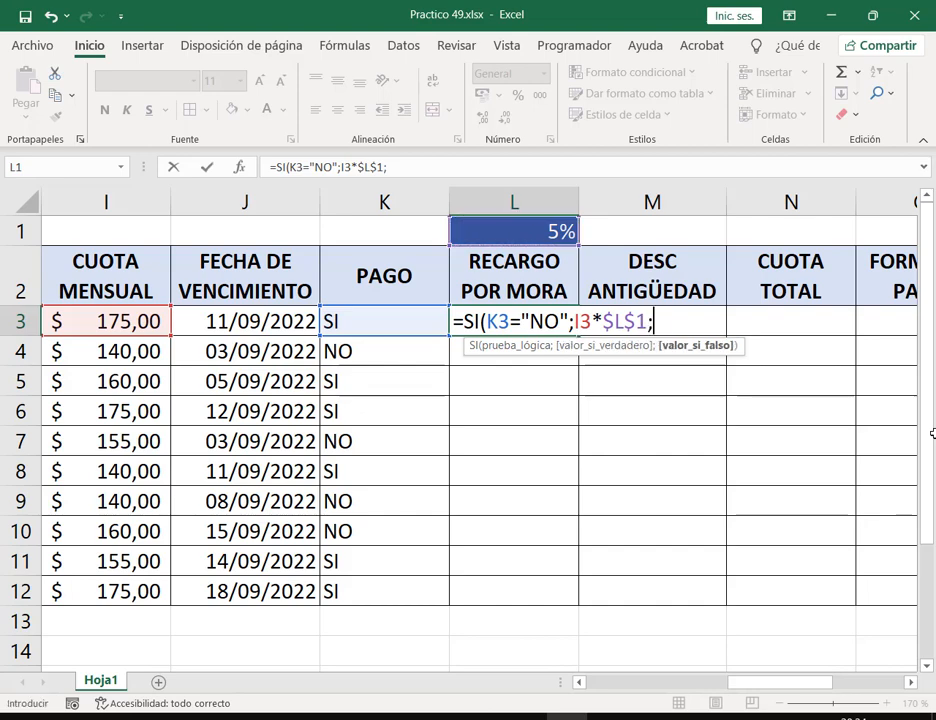
pyautogui.write('0)')
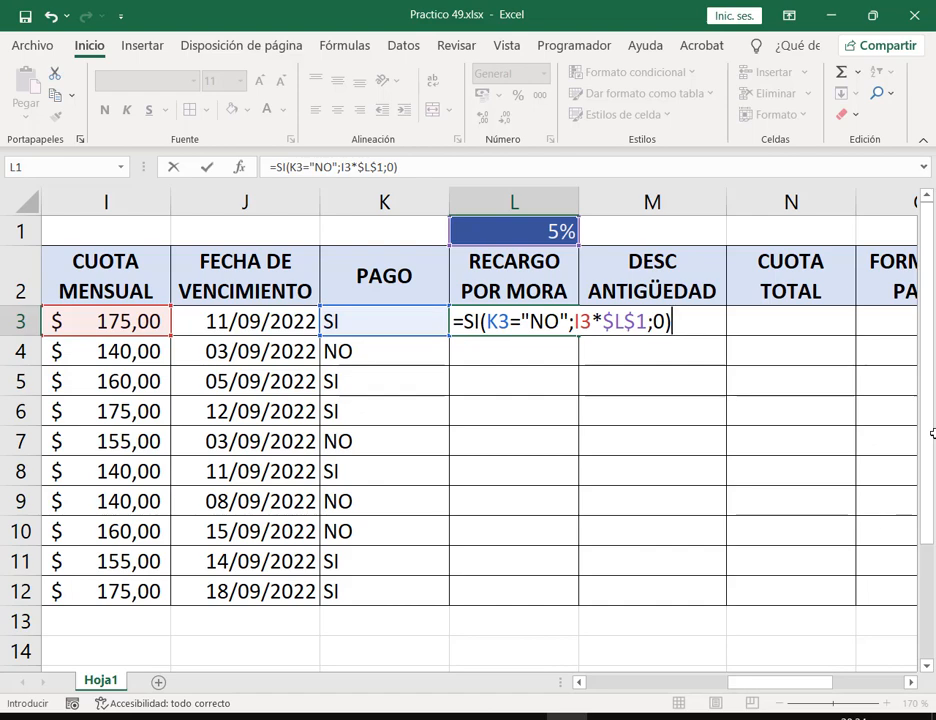
pyautogui.press('Return')
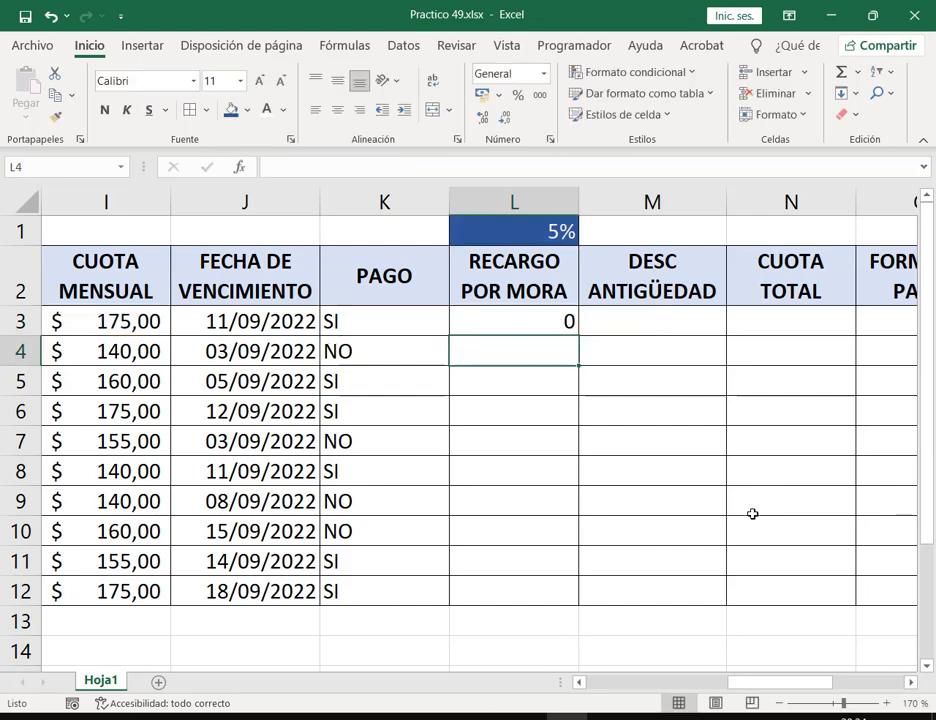
# Copy the surcharge formula from L3 down the RECARGO POR MORA column through L12
pyautogui.click(552, 321)
pyautogui.doubleClick(576, 335)
pyautogui.click(548, 337)
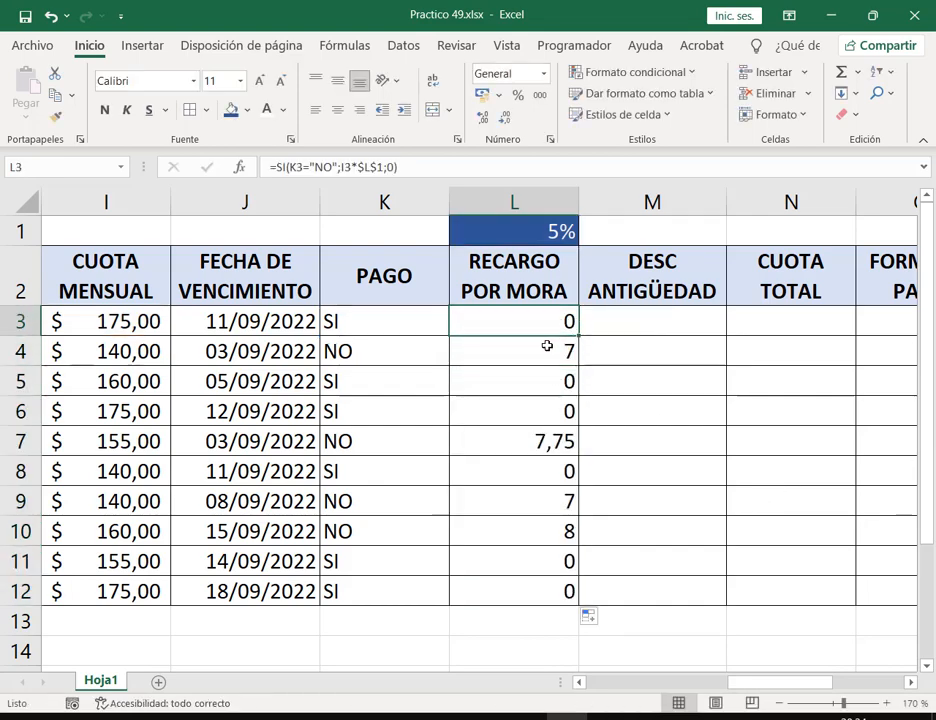
# Check the surcharge formula in L4 against its monthly fee and review the surcharges in the remaining rows
pyautogui.click(219, 351)
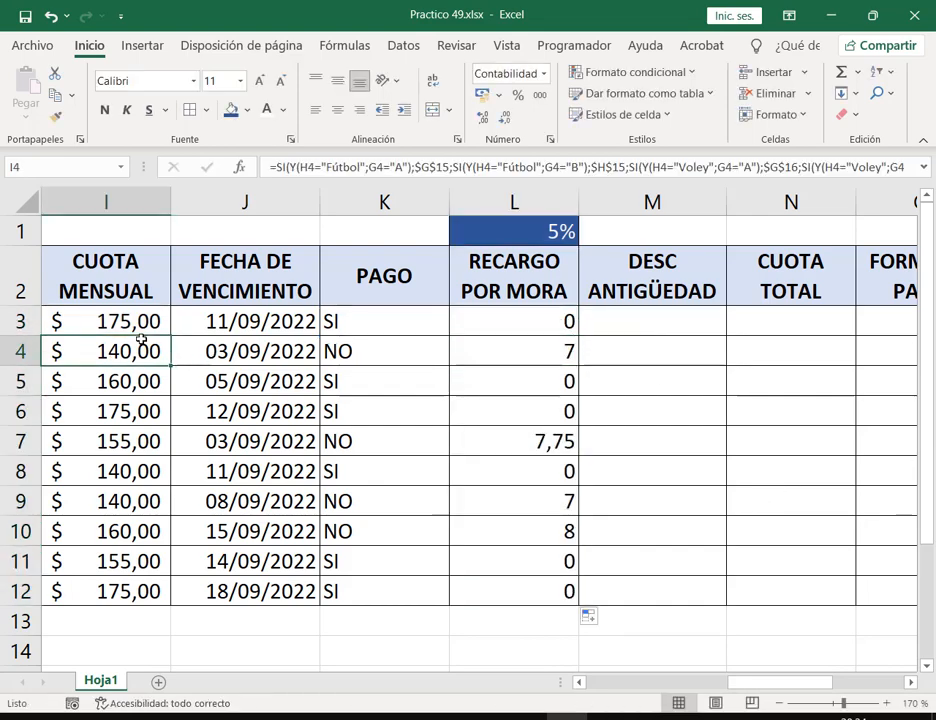
pyautogui.click(539, 351)
pyautogui.doubleClick(539, 351)
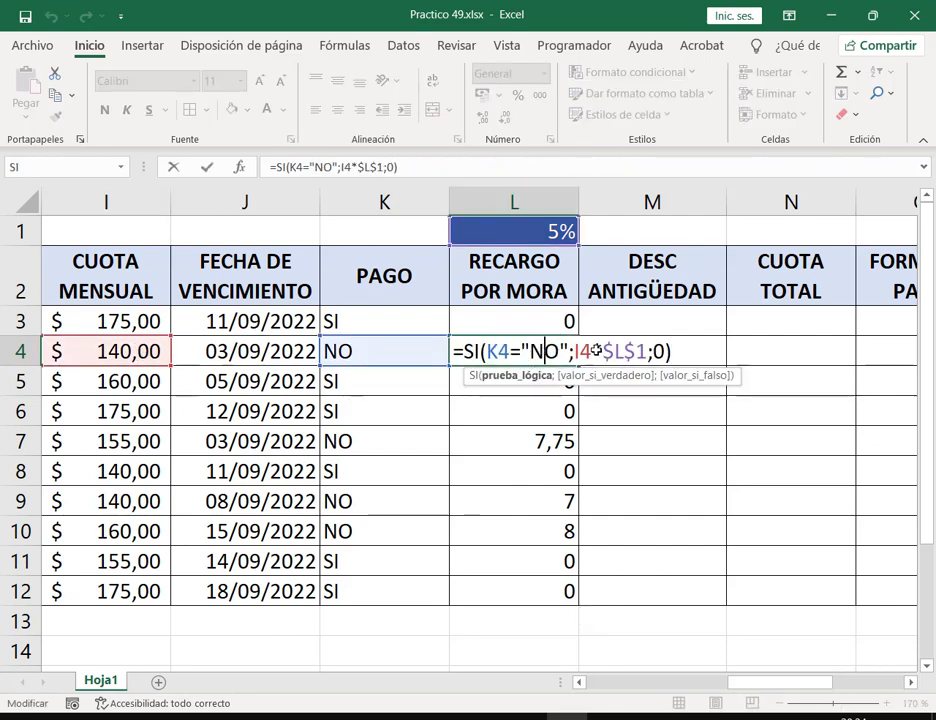
pyautogui.press('Escape')
pyautogui.moveTo(566, 352); pyautogui.dragTo(559, 386)
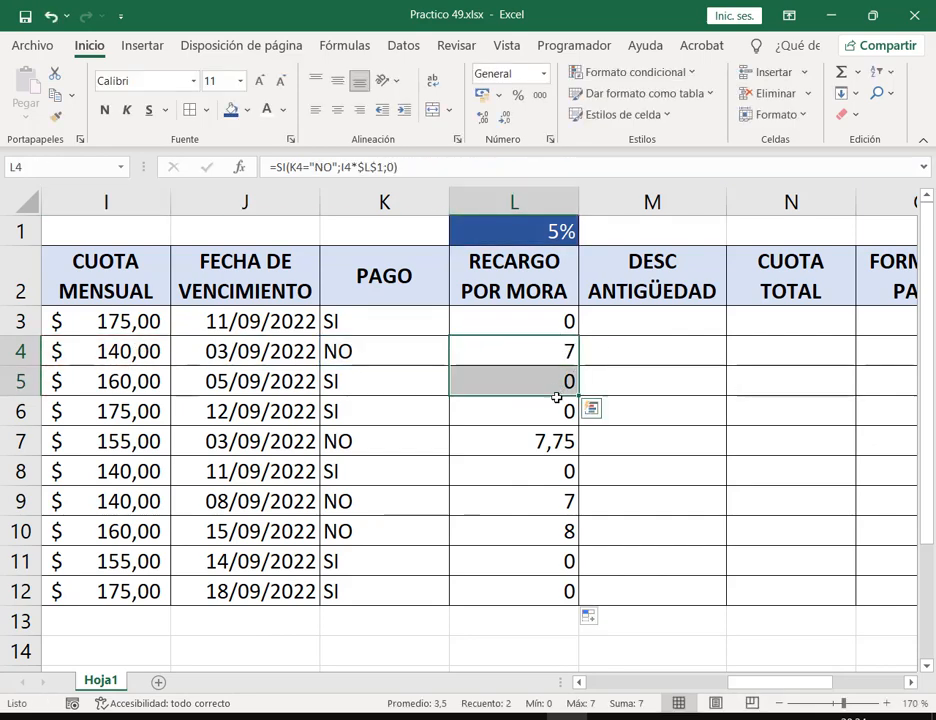
pyautogui.click(555, 443)
pyautogui.click(554, 480)
pyautogui.click(555, 503)
pyautogui.click(558, 533)
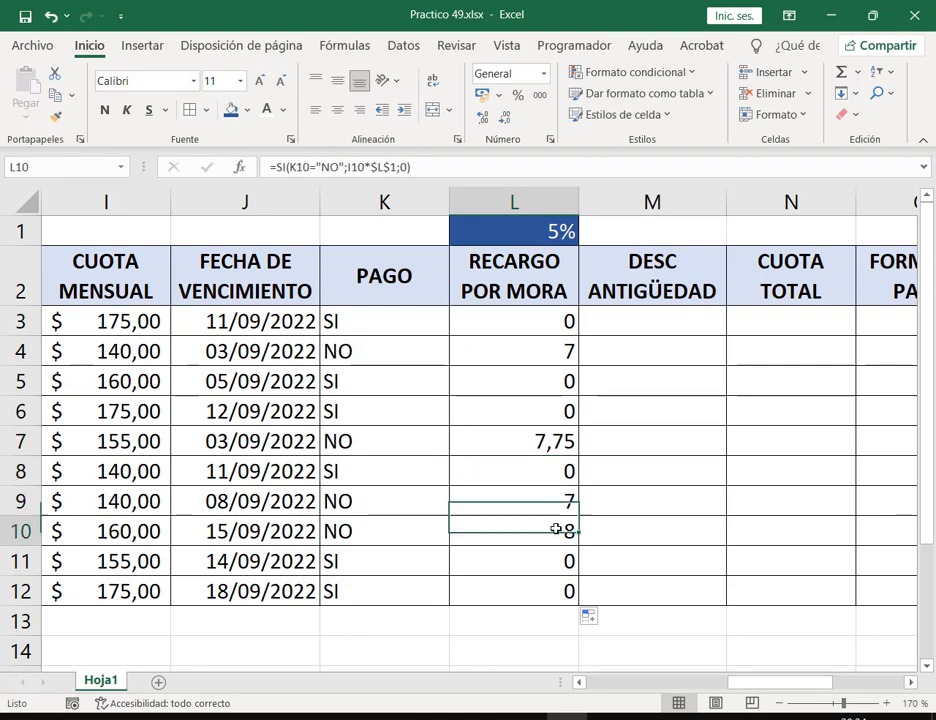
pyautogui.click(556, 565)
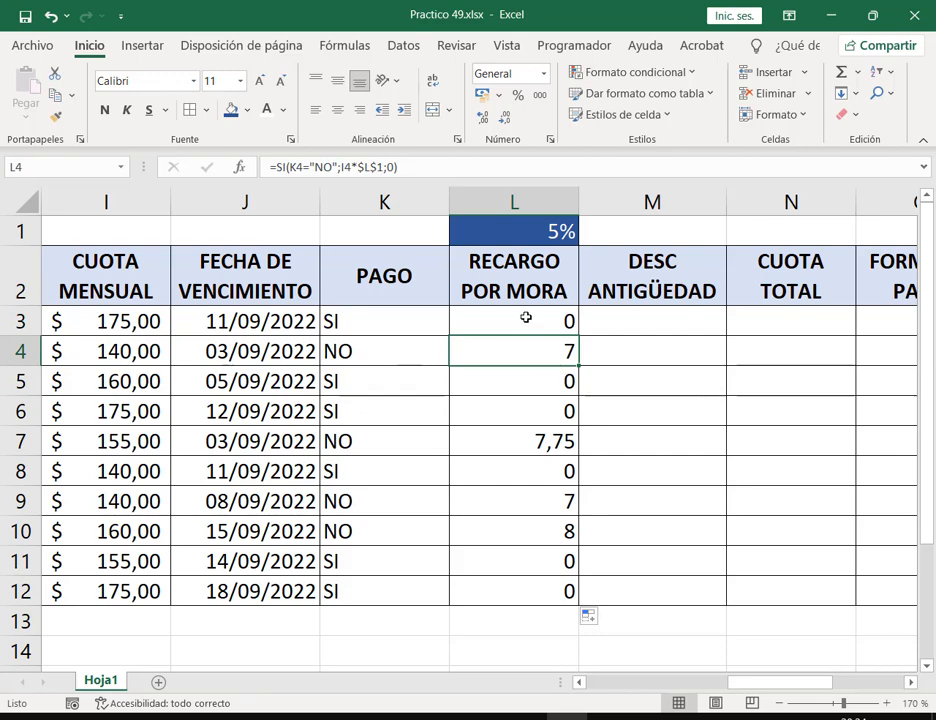
# Format the RECARGO POR MORA amounts in L3:L12 with the $ Español (Argentina) accounting format
pyautogui.moveTo(524, 318); pyautogui.dragTo(547, 590)
pyautogui.click(498, 95)
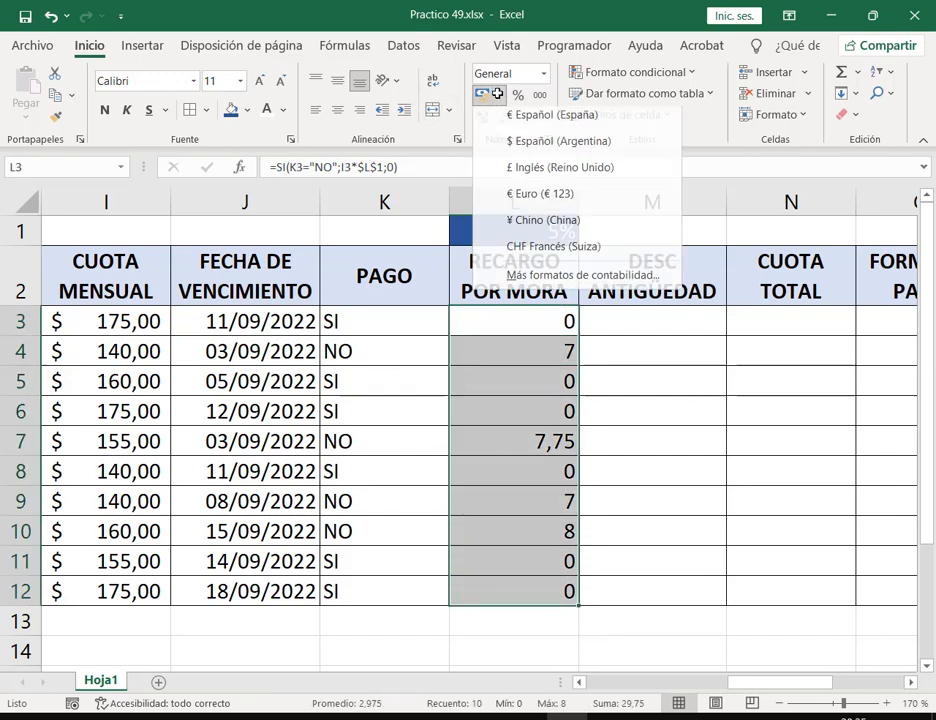
pyautogui.click(507, 139)
# Review the condition and the true and false arguments of the surcharge formula in L3
pyautogui.doubleClick(518, 318)
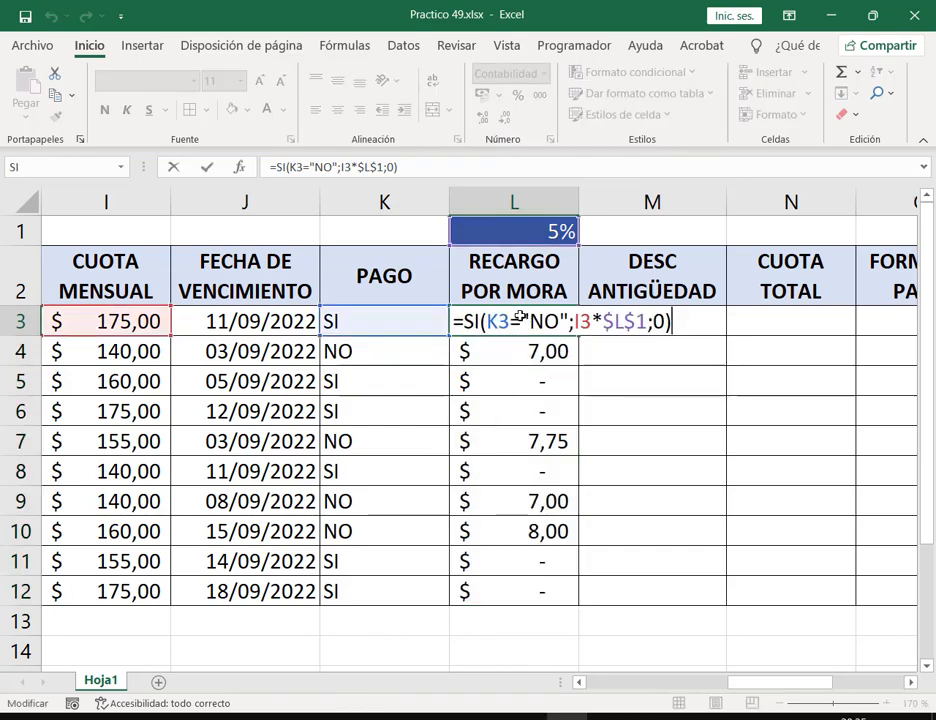
pyautogui.moveTo(520, 316); pyautogui.dragTo(650, 321)
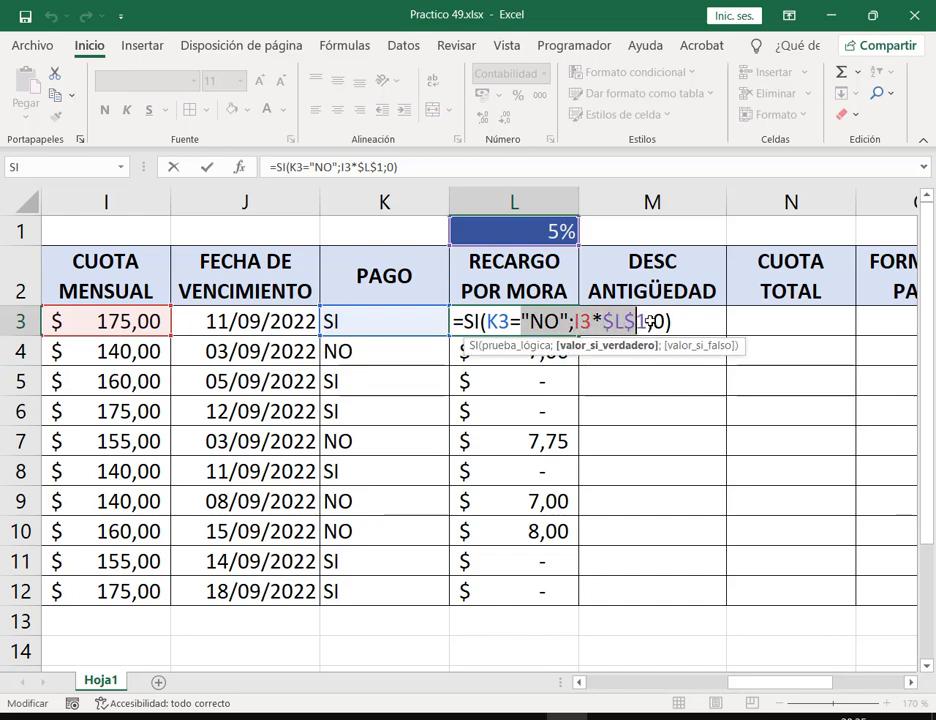
pyautogui.click(651, 321)
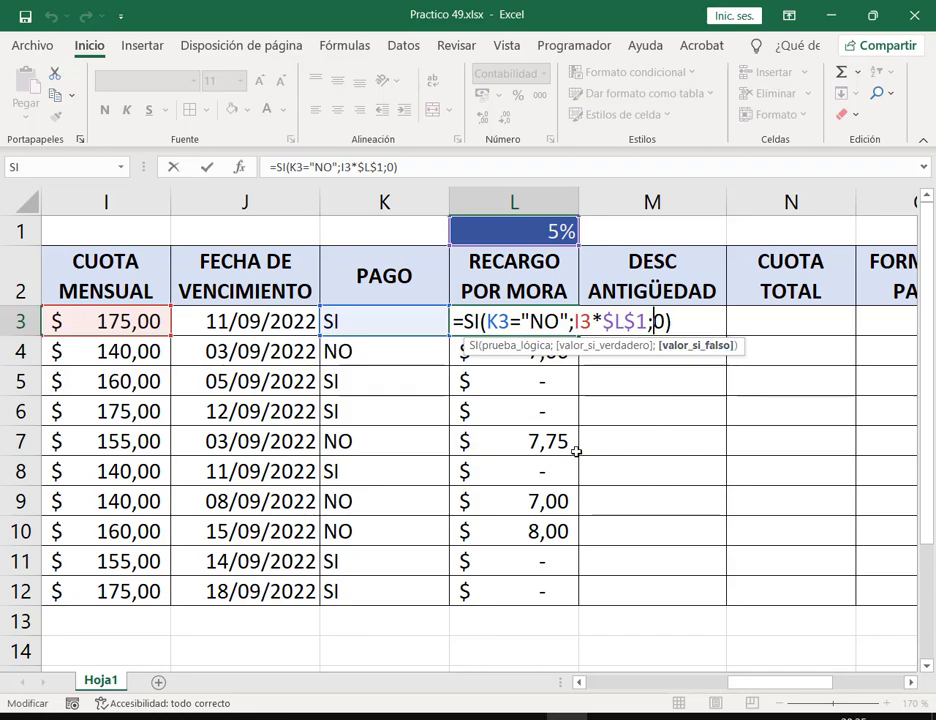
pyautogui.hotkey('ctrl', 'Return')
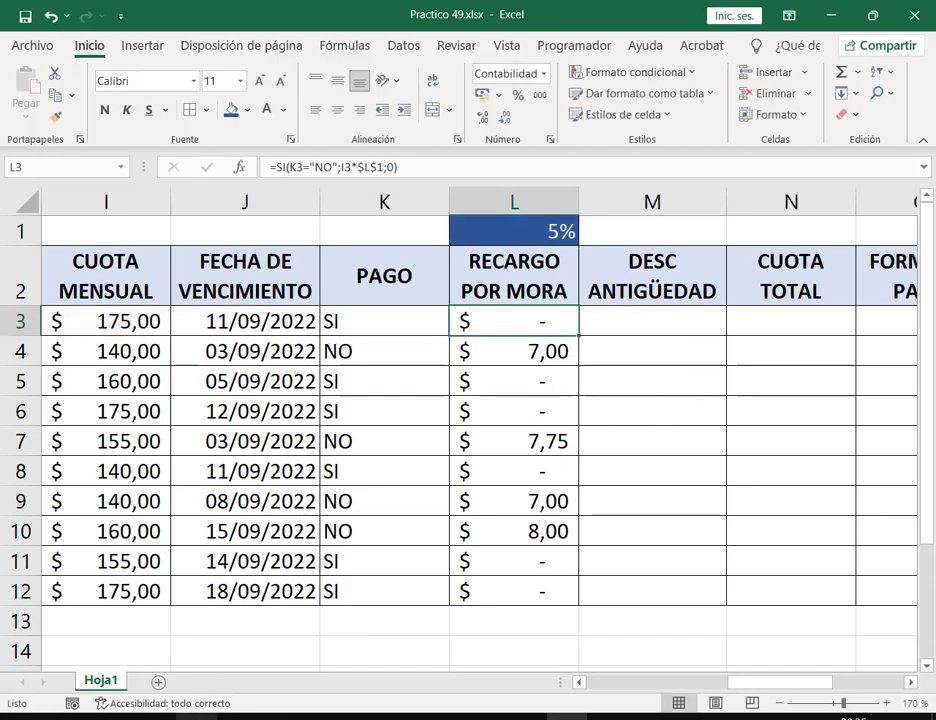
# Check the seniority discount rule in the PDF instructions and enter 10% in M1 above DESC ANTIGÜEDAD
pyautogui.hotkey('alt', 'Tab')
pyautogui.click(296, 387)
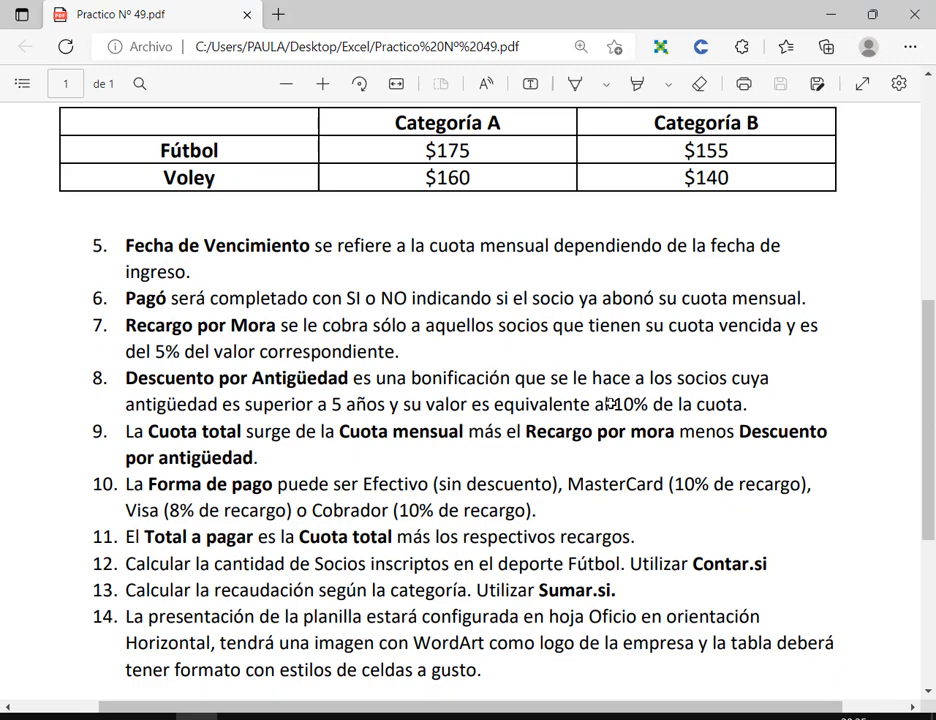
pyautogui.moveTo(611, 404); pyautogui.dragTo(622, 405)
pyautogui.click(391, 385)
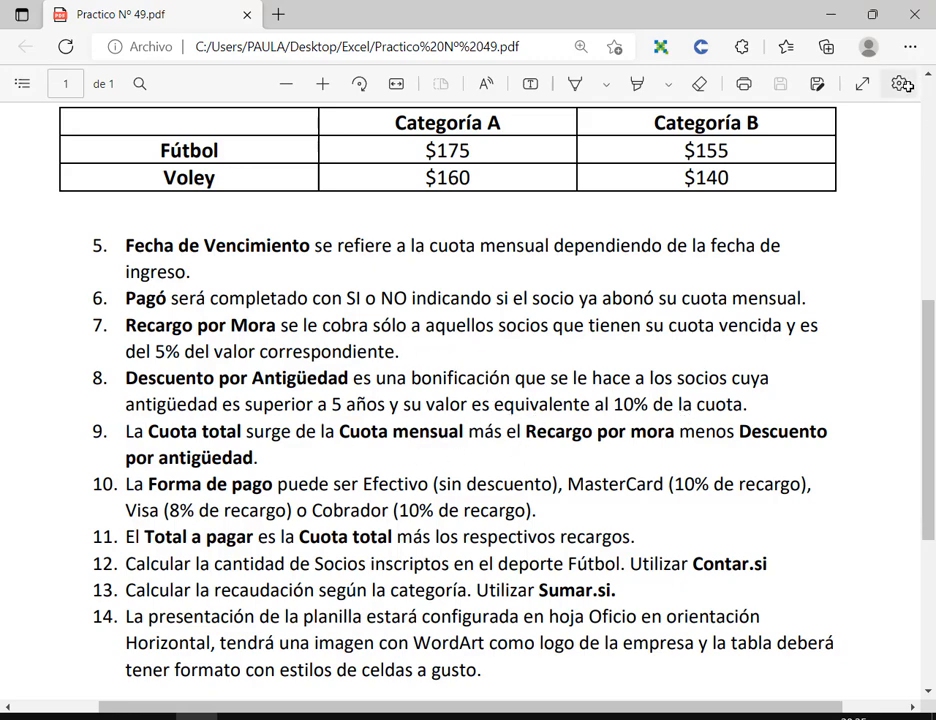
pyautogui.click(840, 6)
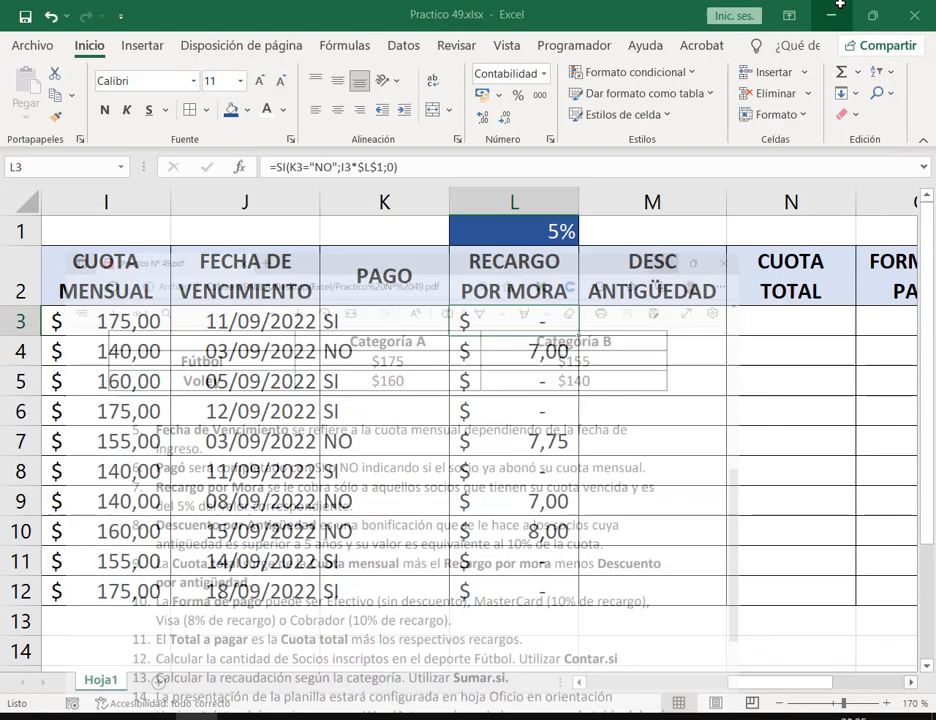
pyautogui.click(677, 223)
pyautogui.write('10')
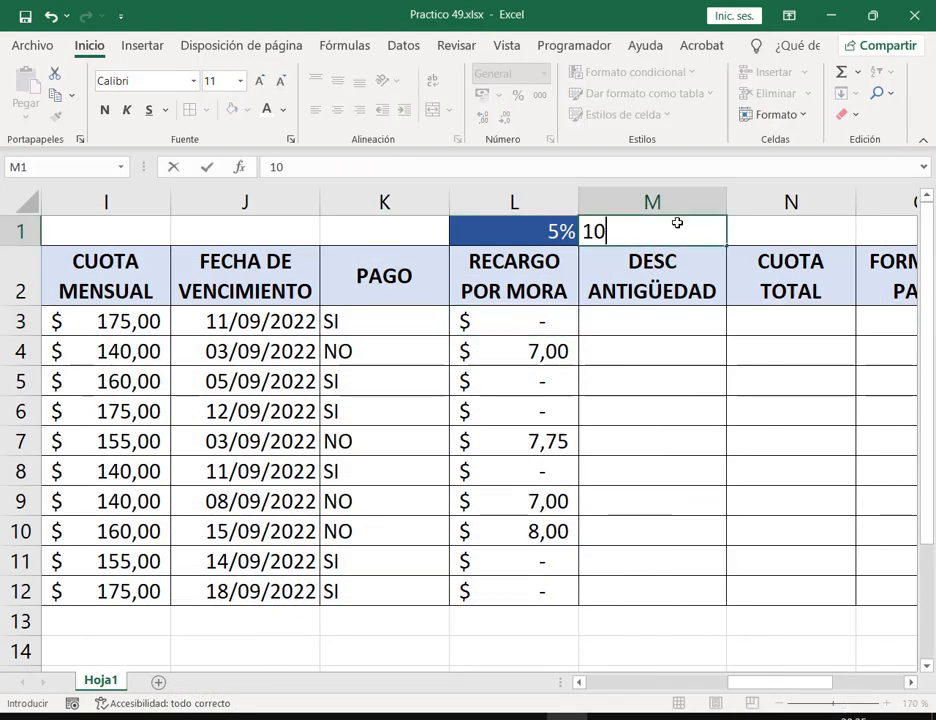
pyautogui.write('%')
pyautogui.press('Return')
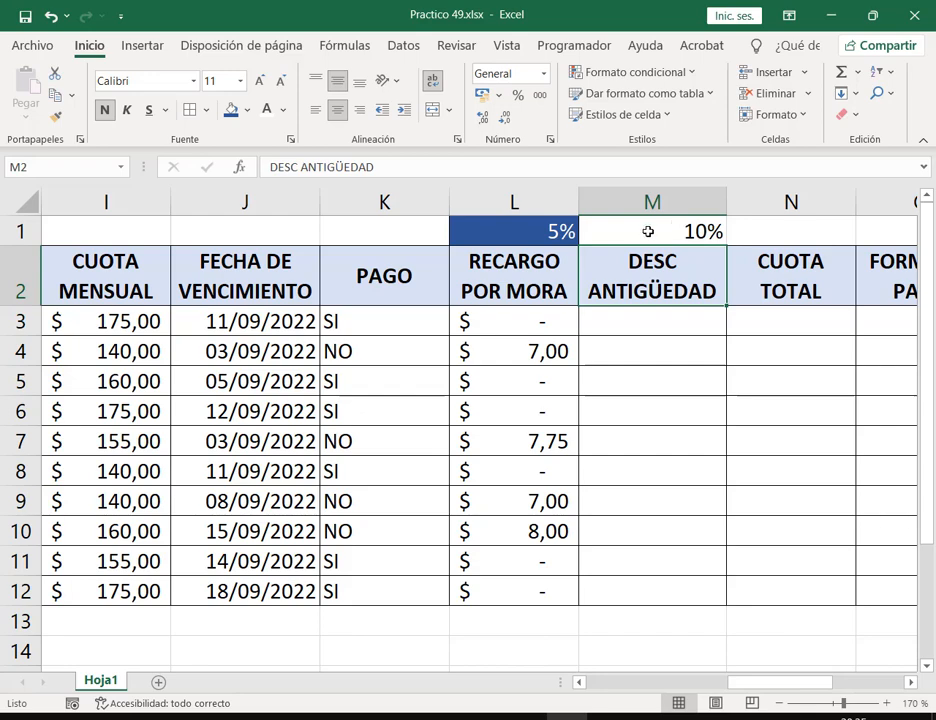
# Copy the cell formatting of the 5% rate in L1 onto the discount rate in M1
pyautogui.click(540, 231)
pyautogui.click(55, 116)
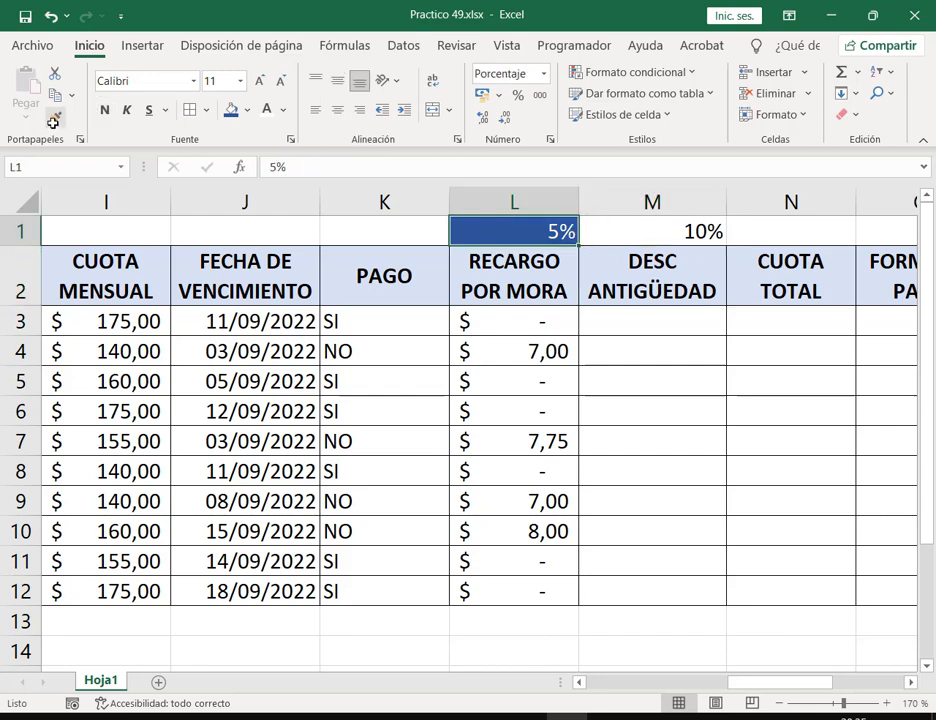
pyautogui.click(692, 233)
# Start an SI formula in M3 whose condition tests whether the ANTIGÜEDAD in F3 is greater than 5, per the PDF rule
pyautogui.click(689, 326)
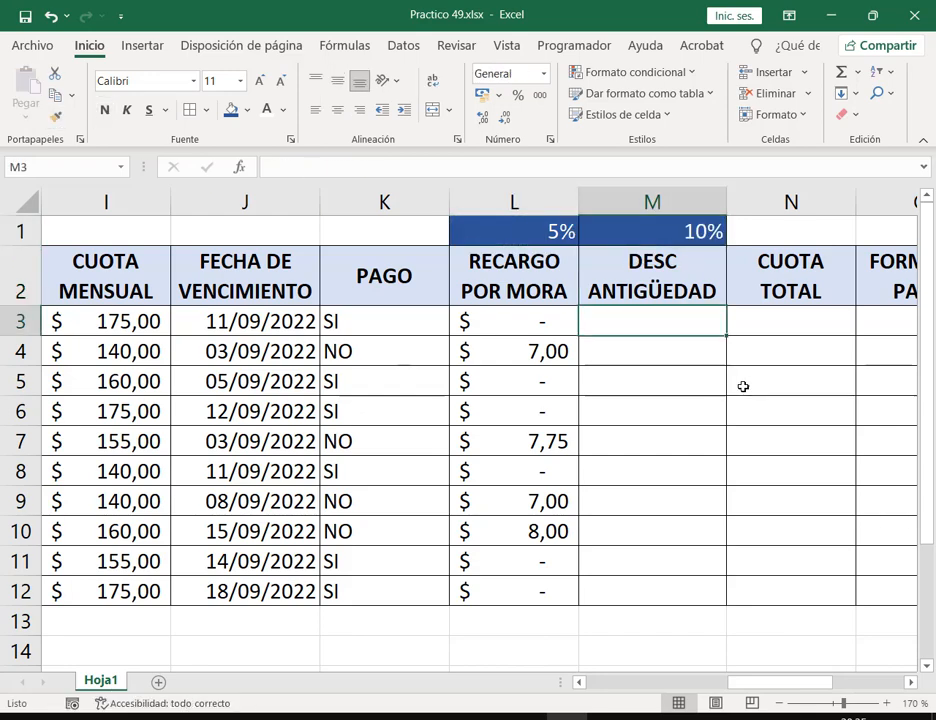
pyautogui.write('=SI(')
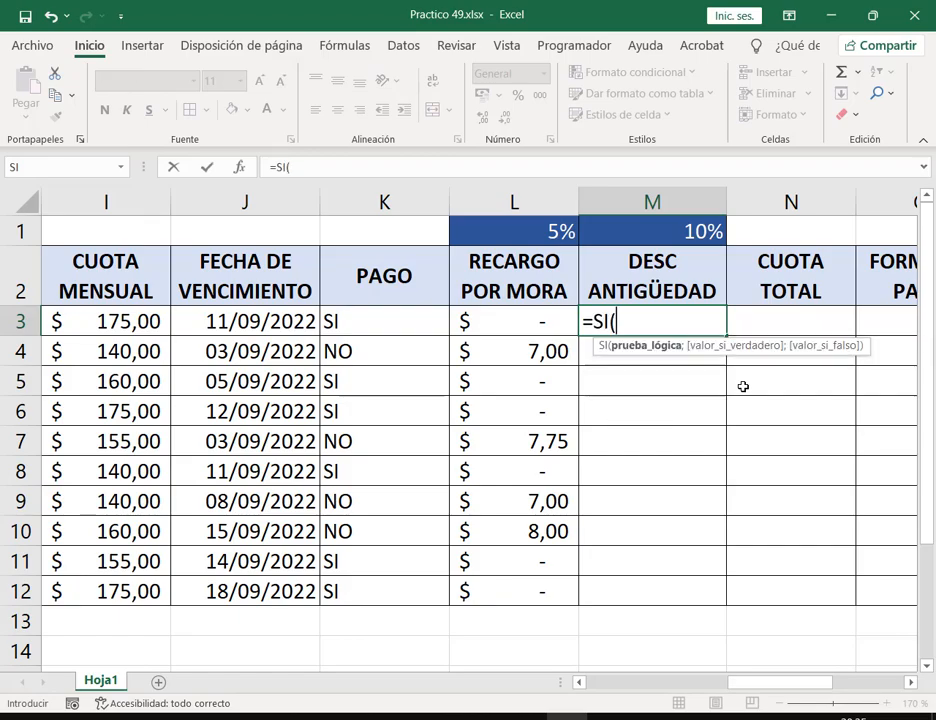
pyautogui.hotkey('alt', 'Tab')
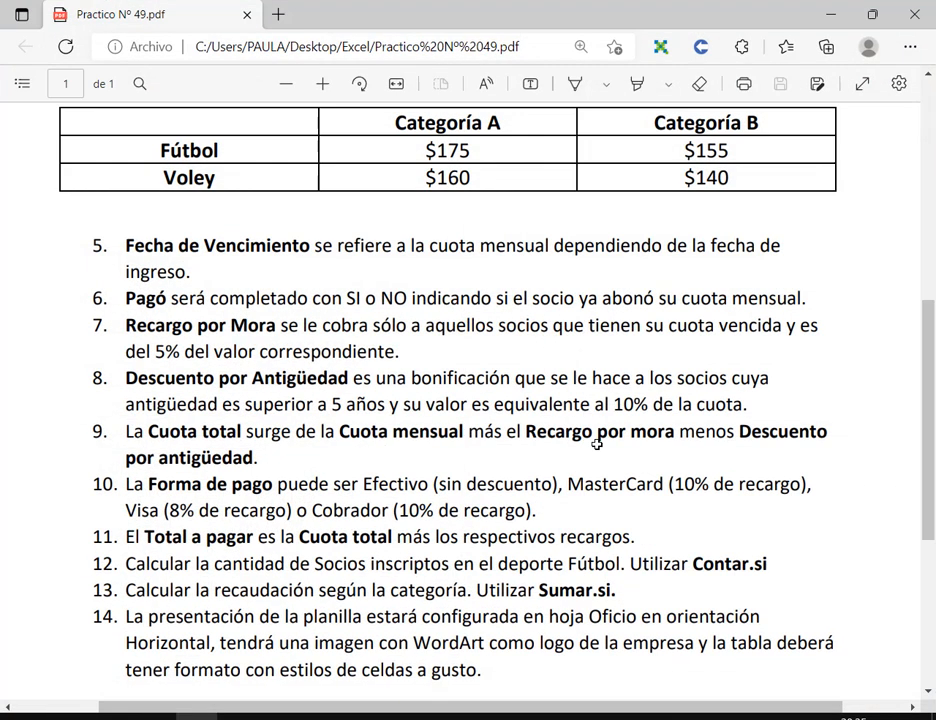
pyautogui.hotkey('alt', 'Tab')
pyautogui.moveTo(790, 677); pyautogui.dragTo(715, 677)
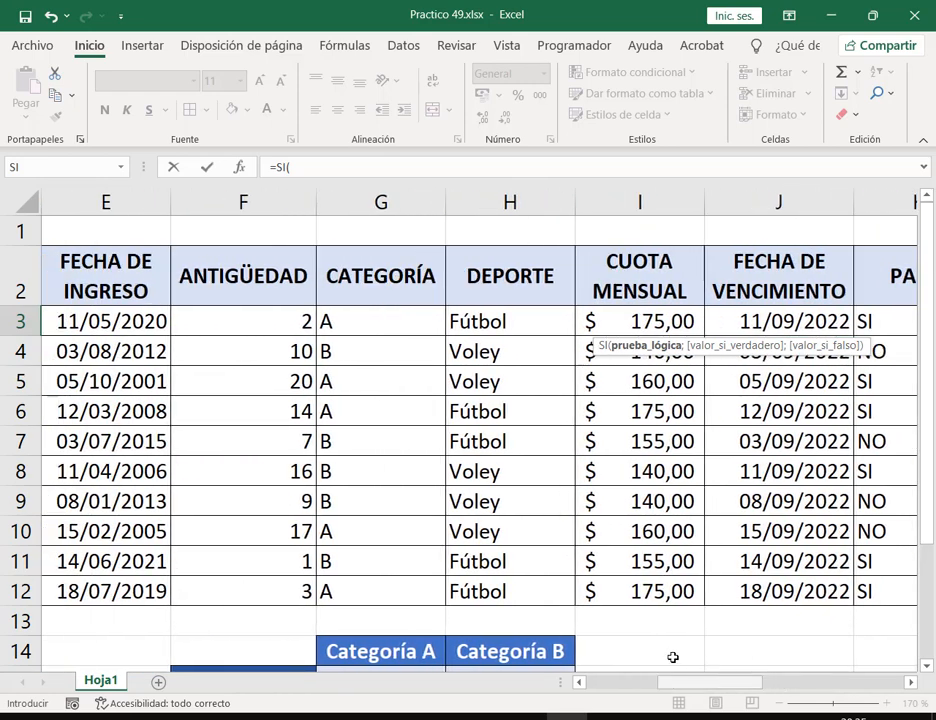
pyautogui.click(272, 318)
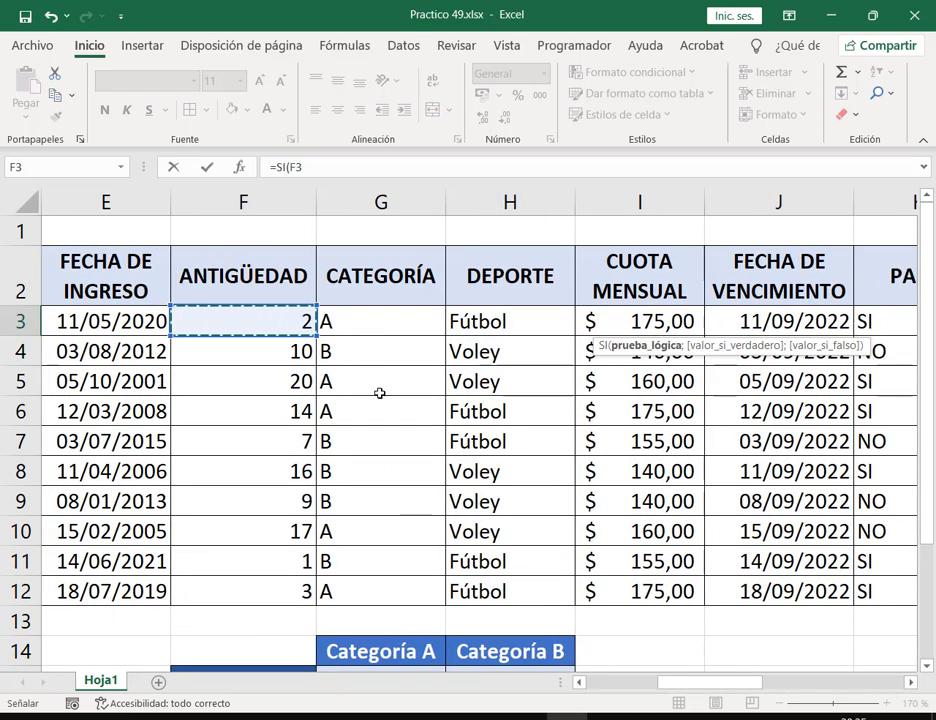
pyautogui.click(912, 681)
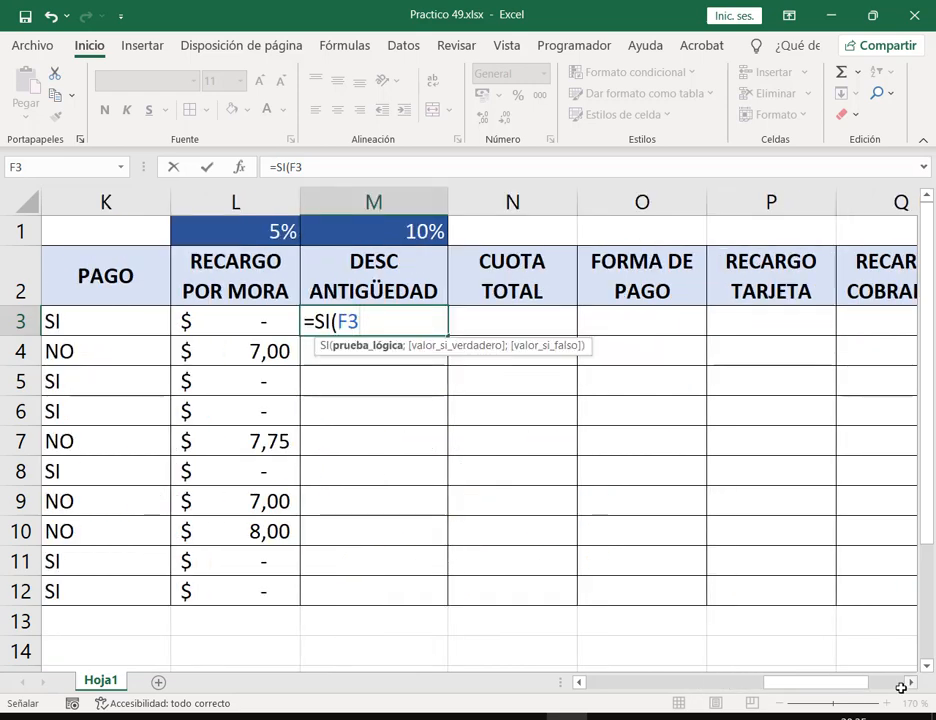
pyautogui.write('>5')
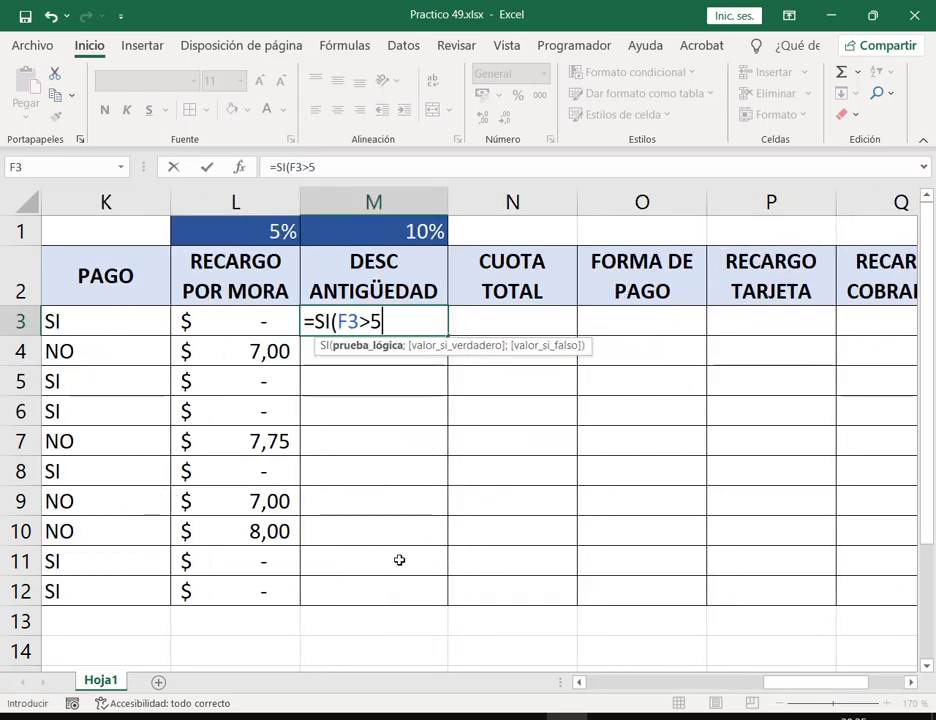
pyautogui.click(578, 682)
pyautogui.click(578, 682)
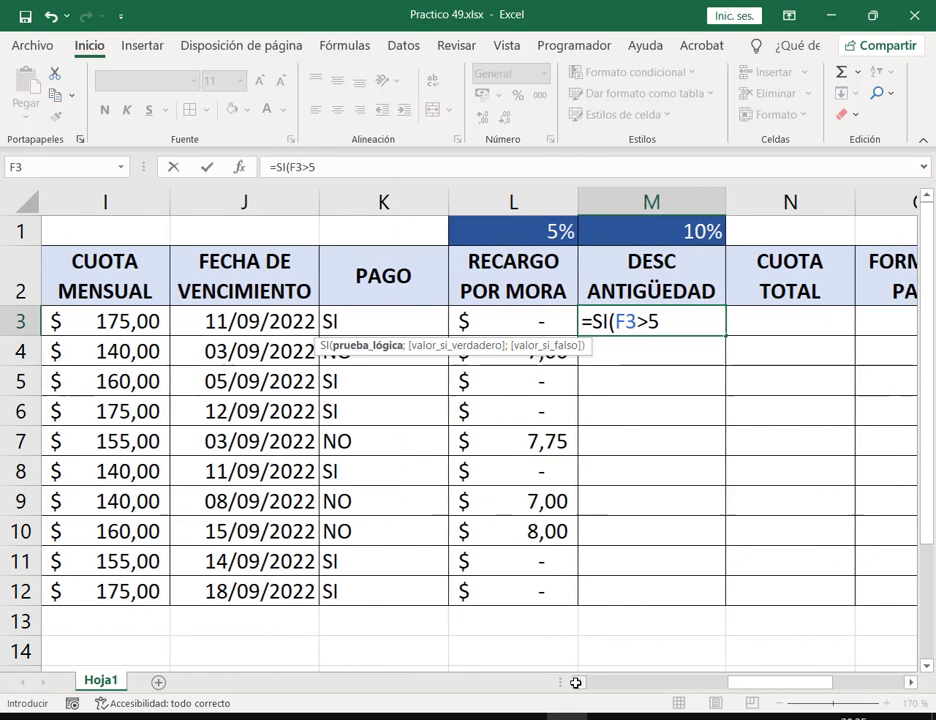
pyautogui.write('5;')
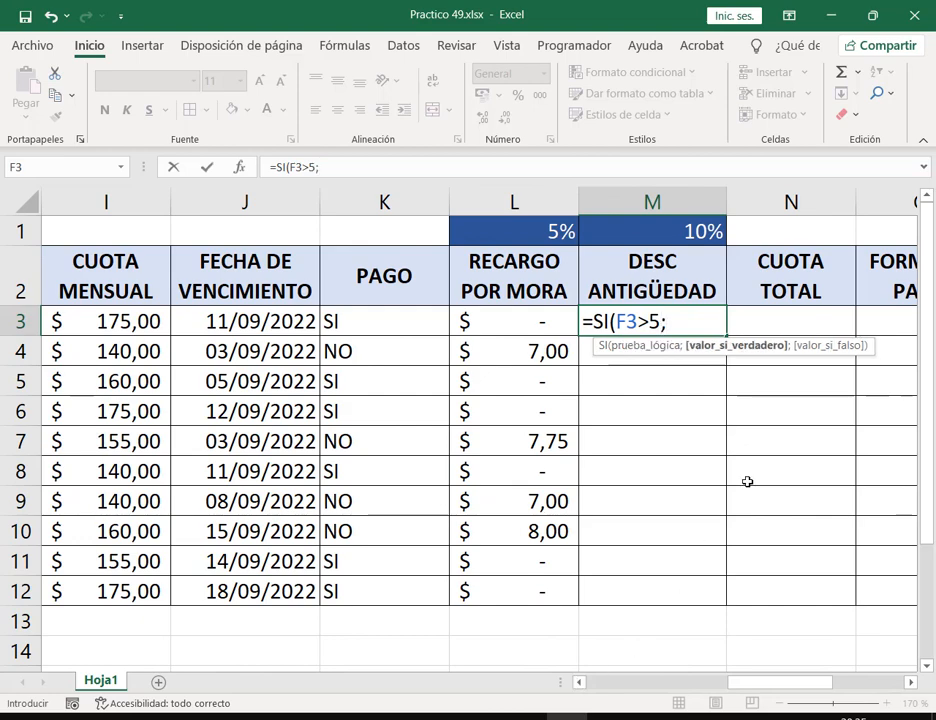
# Complete the M3 discount formula with I3*$M$1 as the true value and 0 as the false value
pyautogui.click(651, 321)
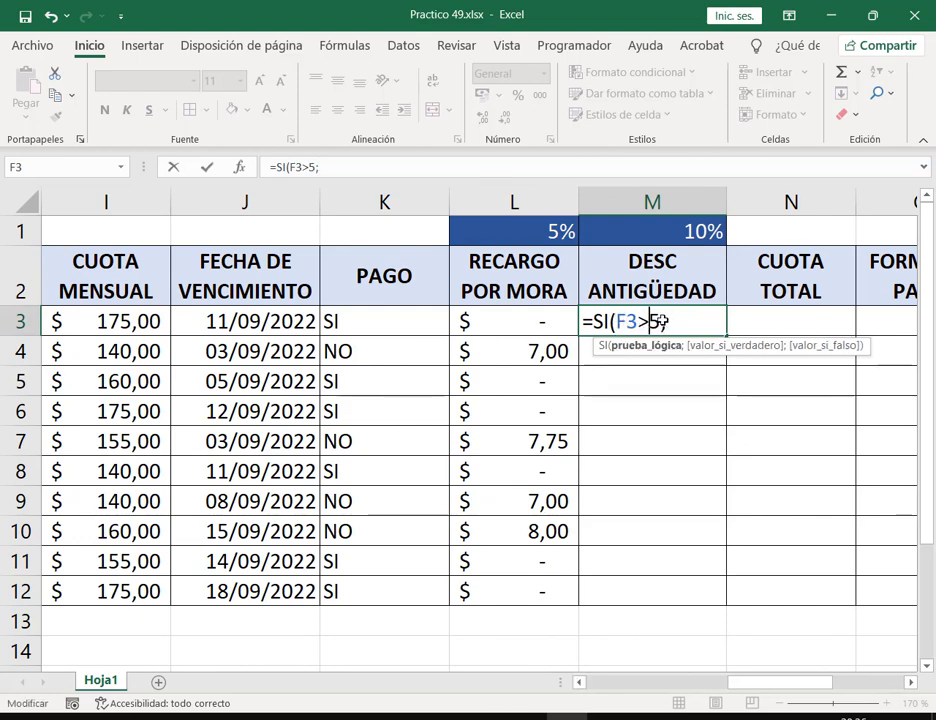
pyautogui.click(160, 318)
pyautogui.write('*')
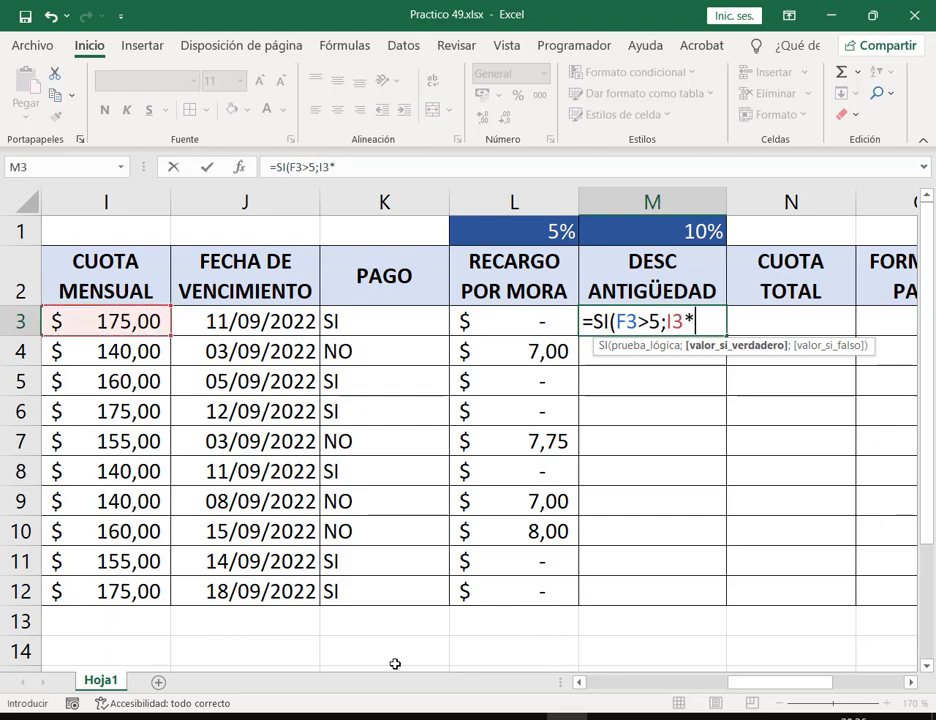
pyautogui.click(645, 231)
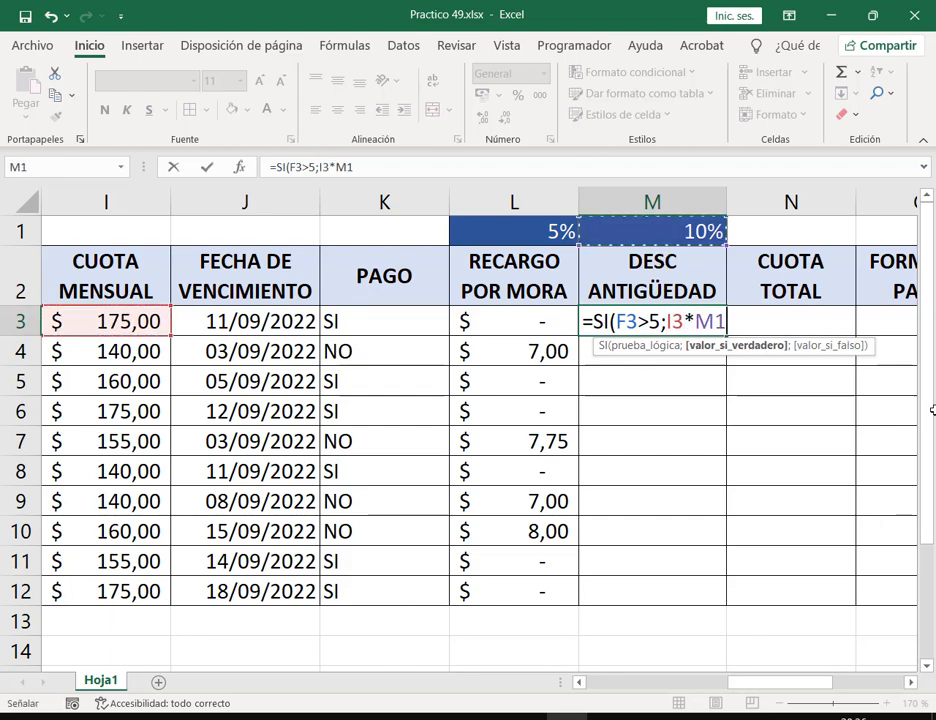
pyautogui.press('F4')
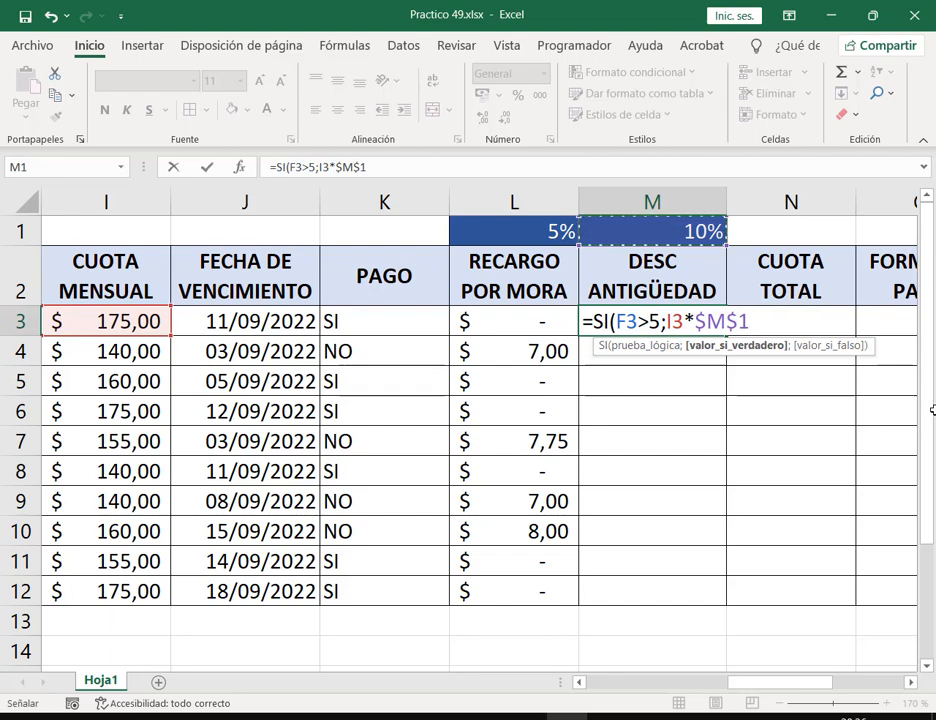
pyautogui.write(';0)')
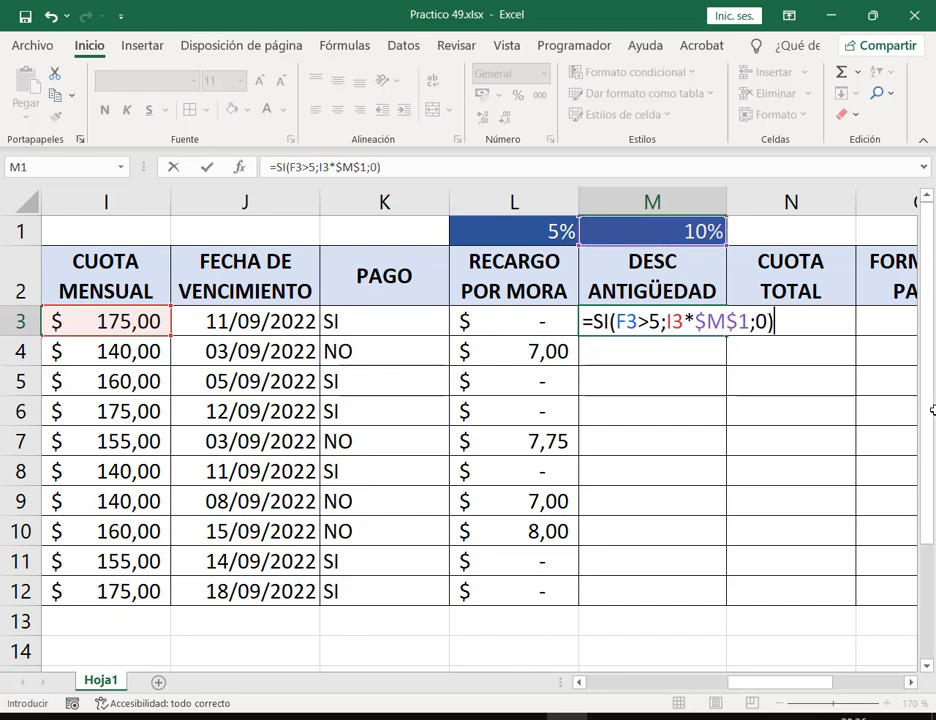
pyautogui.press('Return')
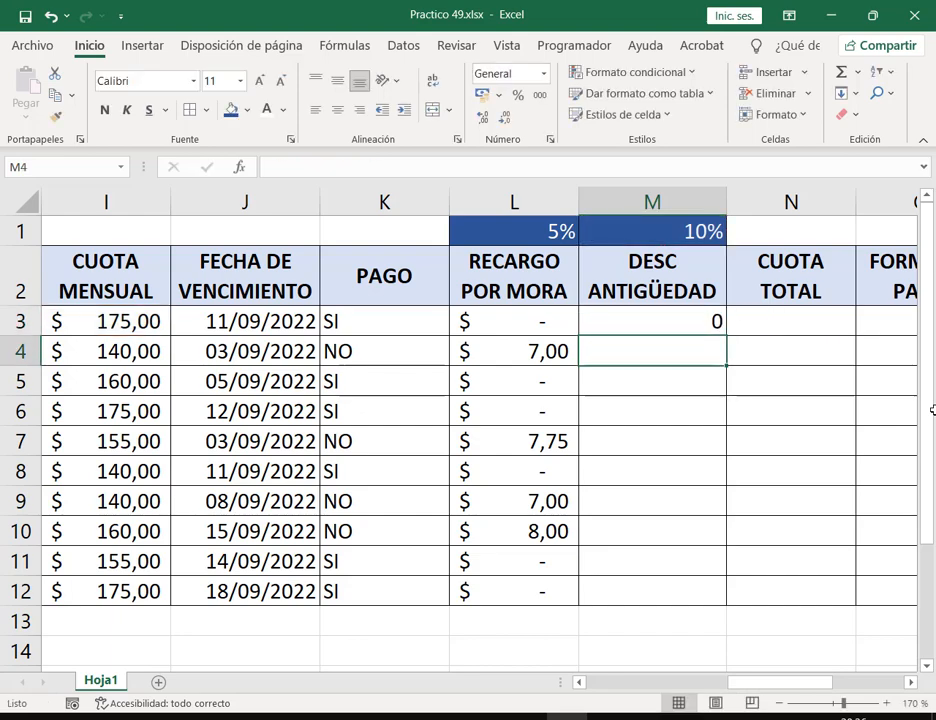
# Copy the M3 discount formula down through M12 and apply the $ Español (Argentina) accounting format to the range
pyautogui.click(681, 313)
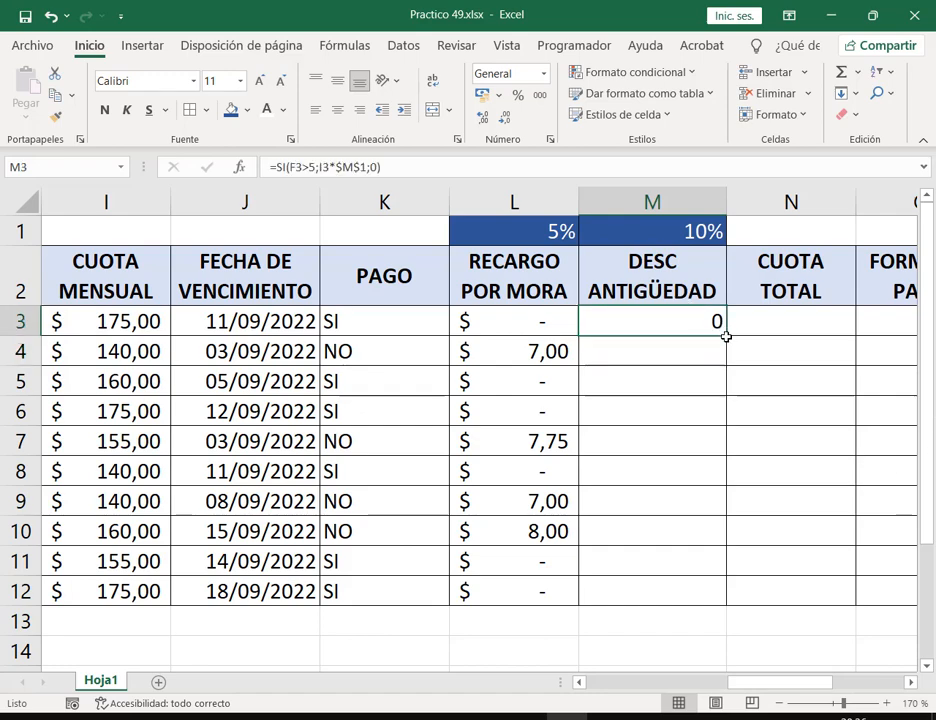
pyautogui.moveTo(726, 334); pyautogui.dragTo(687, 587)
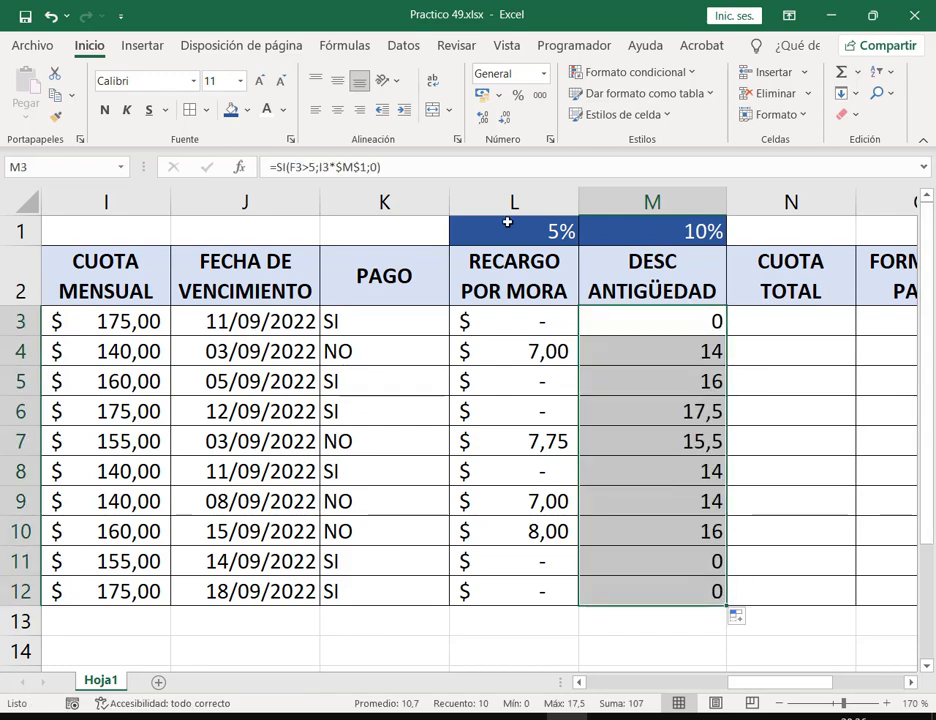
pyautogui.click(497, 94)
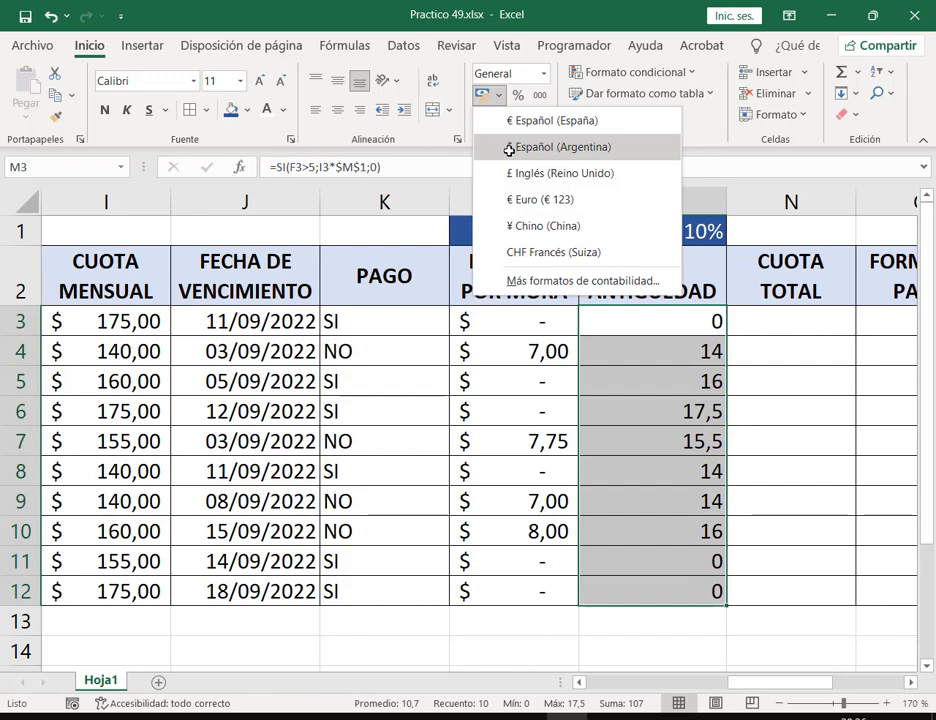
pyautogui.click(487, 148)
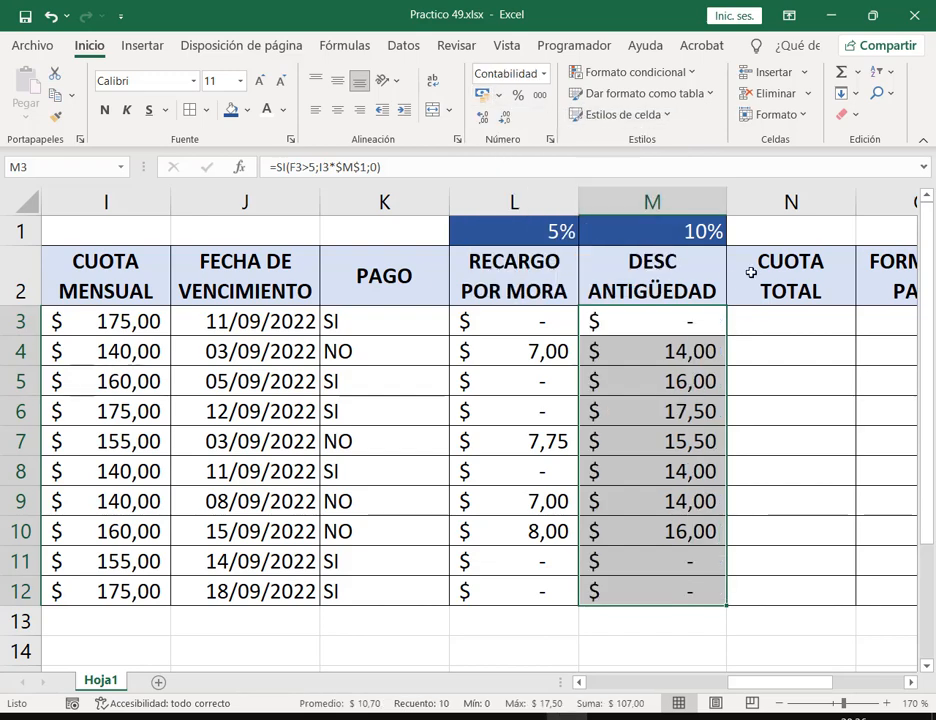
# Check the Cuota total rule in the PDF instructions and enter =I3+L3-M3 in N3
pyautogui.click(795, 328)
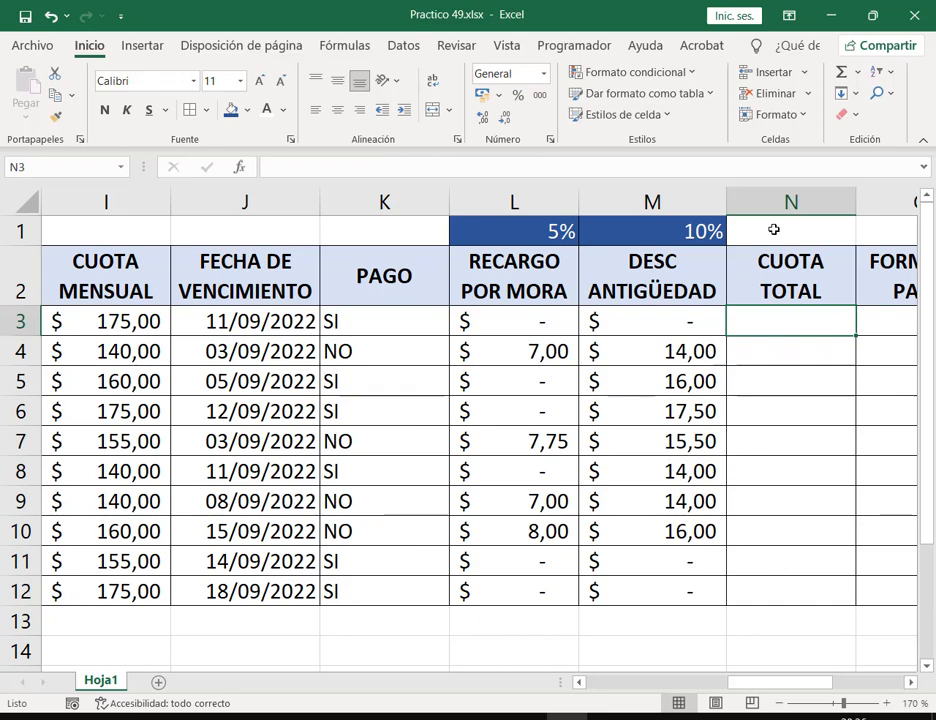
pyautogui.hotkey('alt', 'Tab')
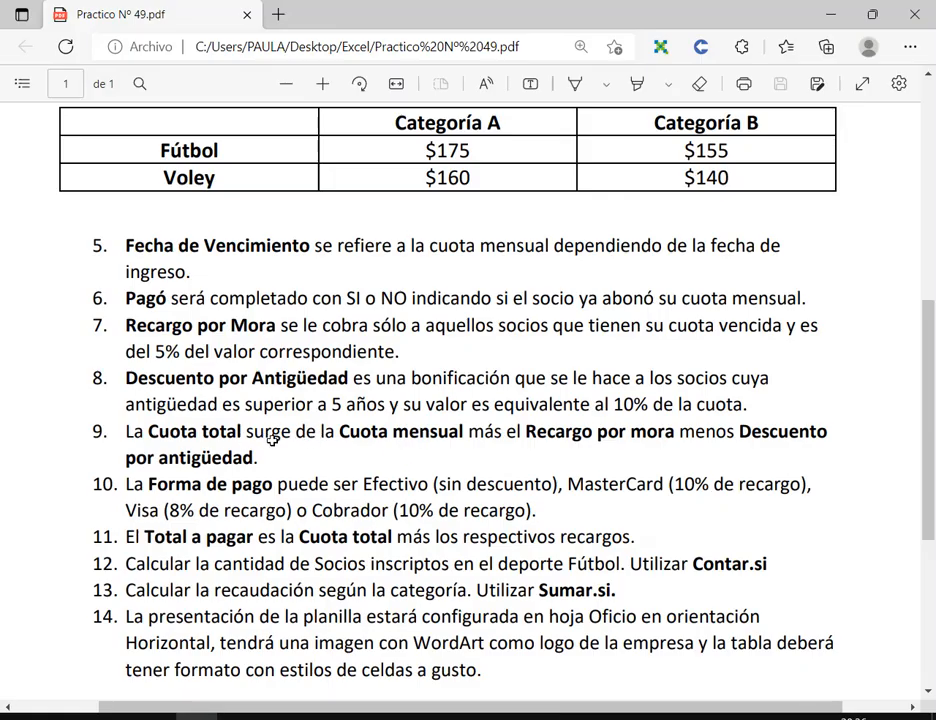
pyautogui.moveTo(272, 437); pyautogui.dragTo(775, 432)
pyautogui.hotkey('alt', 'Tab')
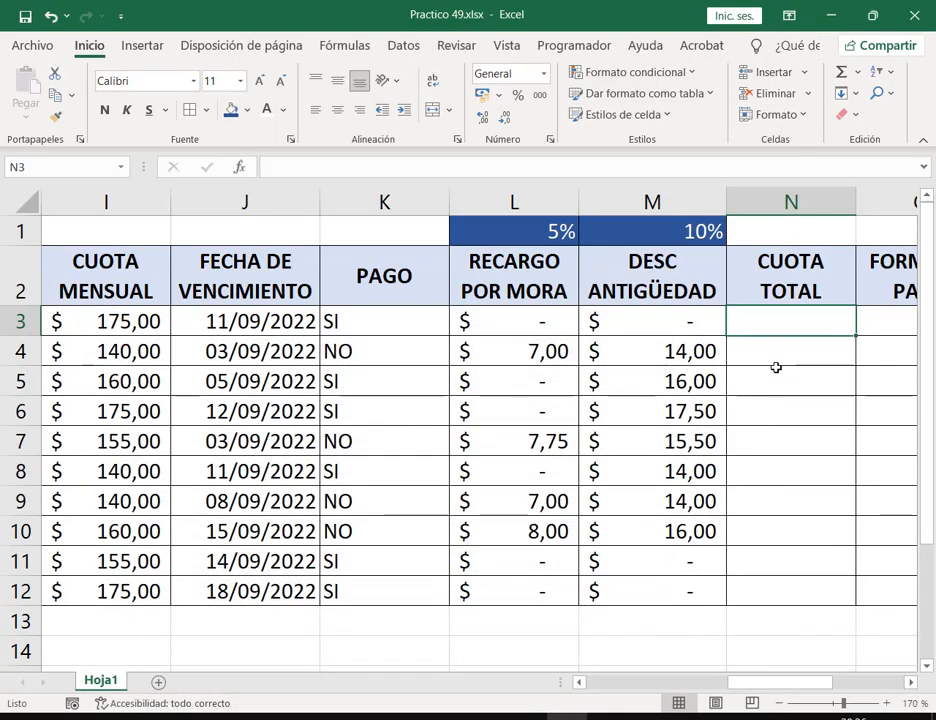
pyautogui.write('=')
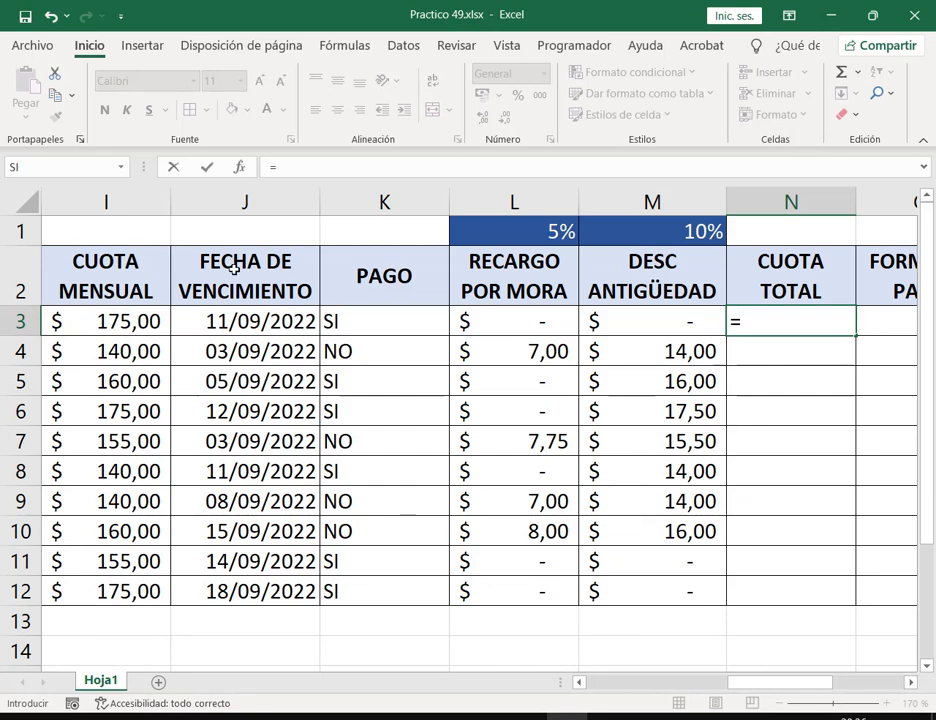
pyautogui.click(134, 325)
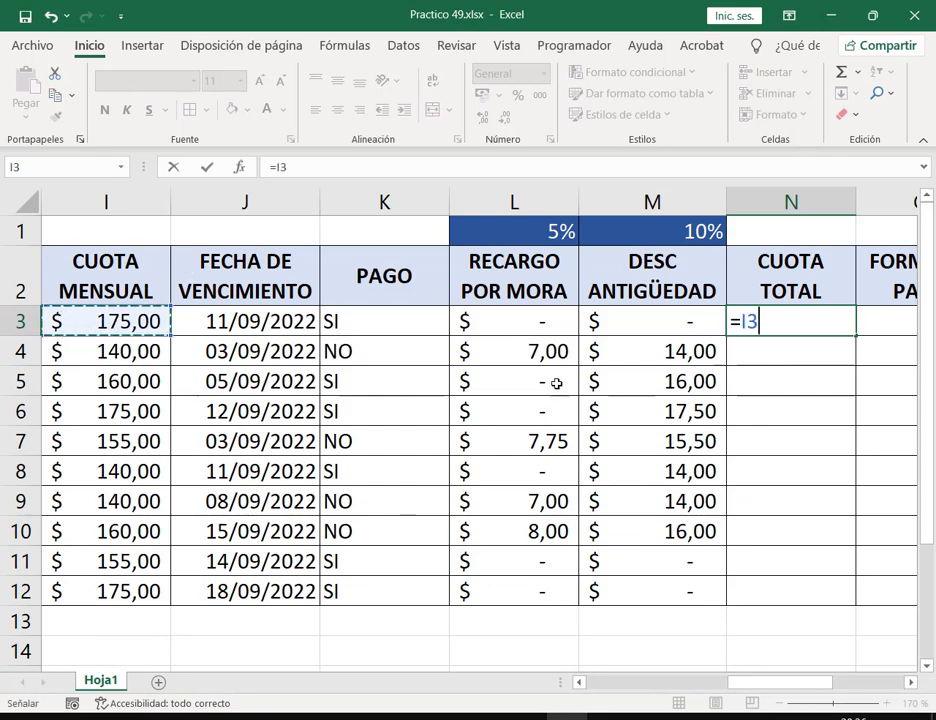
pyautogui.write('+')
pyautogui.click(555, 324)
pyautogui.write('-')
pyautogui.click(643, 322)
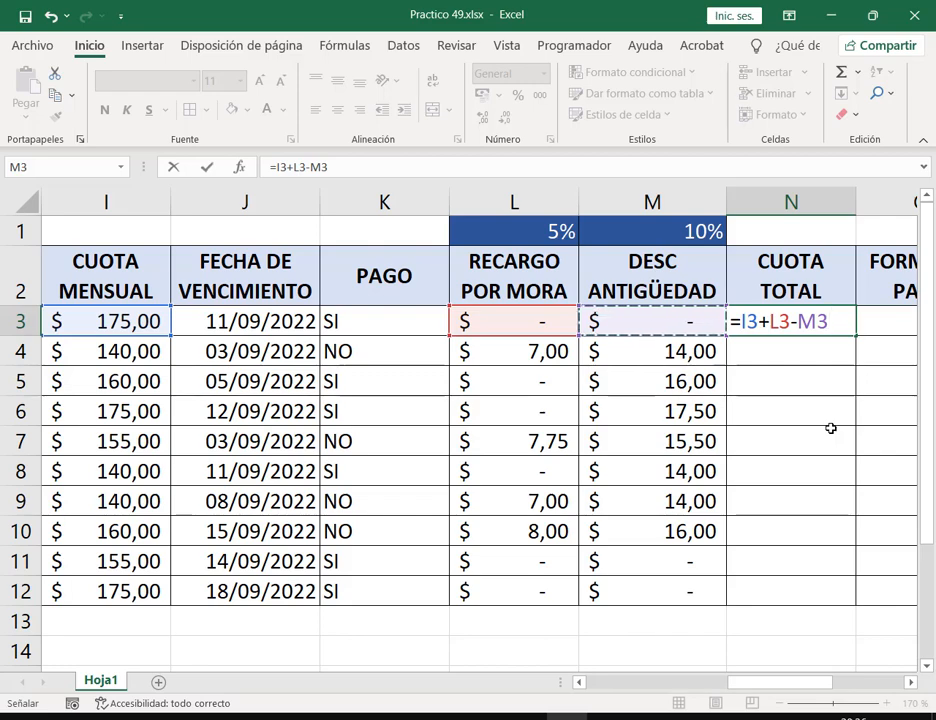
pyautogui.press('Return')
# Copy the CUOTA TOTAL formula from N3 down through N12
pyautogui.click(818, 320)
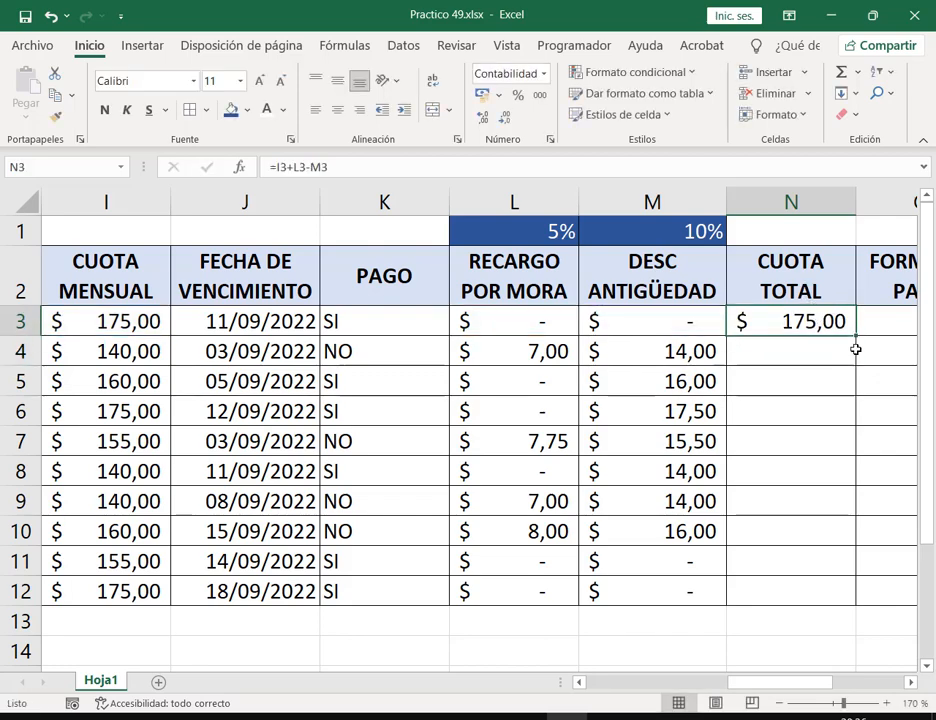
pyautogui.moveTo(856, 336); pyautogui.dragTo(780, 603)
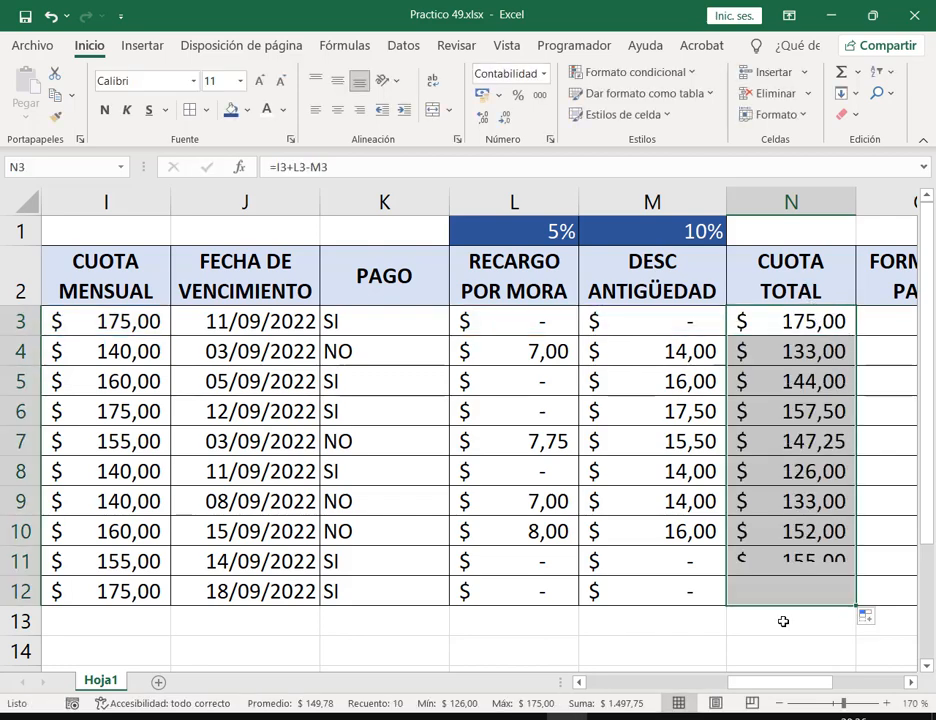
pyautogui.click(790, 320)
# Review the surcharge formula in L3 and the seniority discount formula in M3, leaving both cells unedited
pyautogui.doubleClick(523, 322)
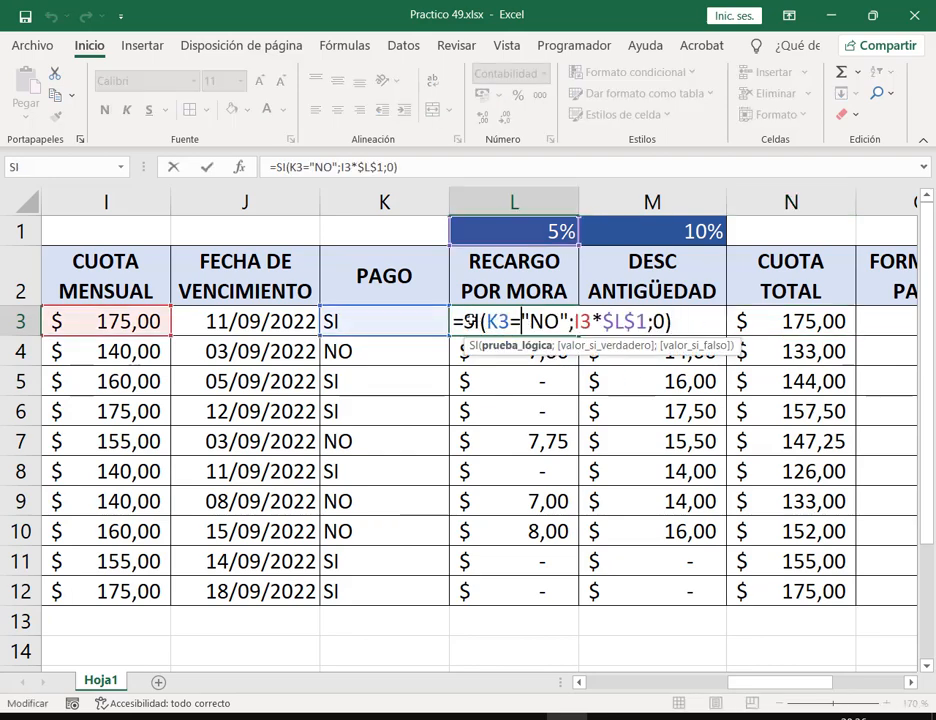
pyautogui.moveTo(467, 321); pyautogui.dragTo(668, 322)
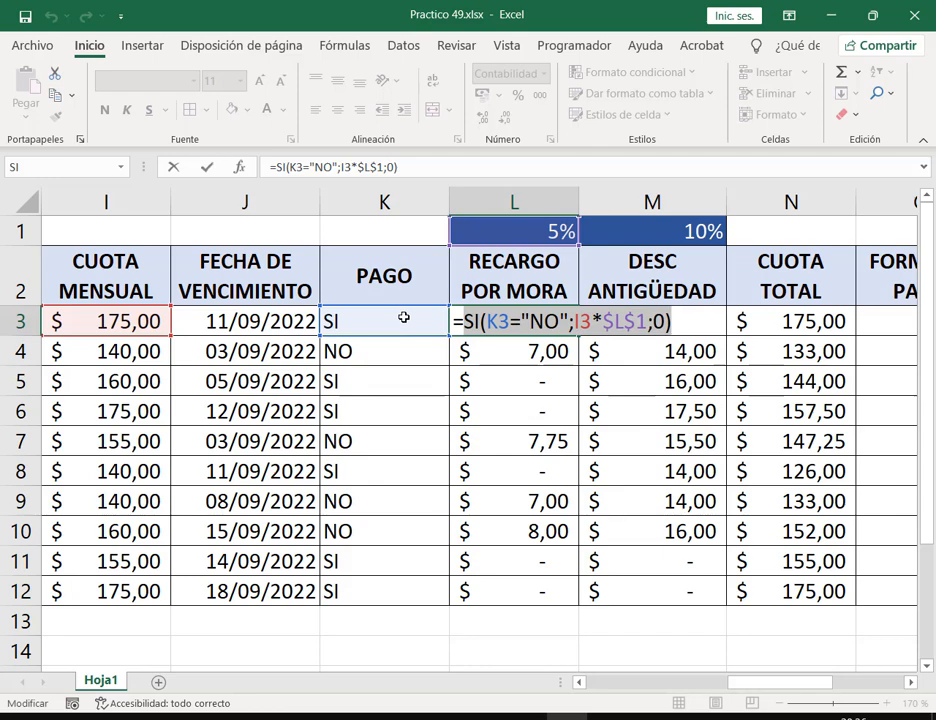
pyautogui.click(594, 322)
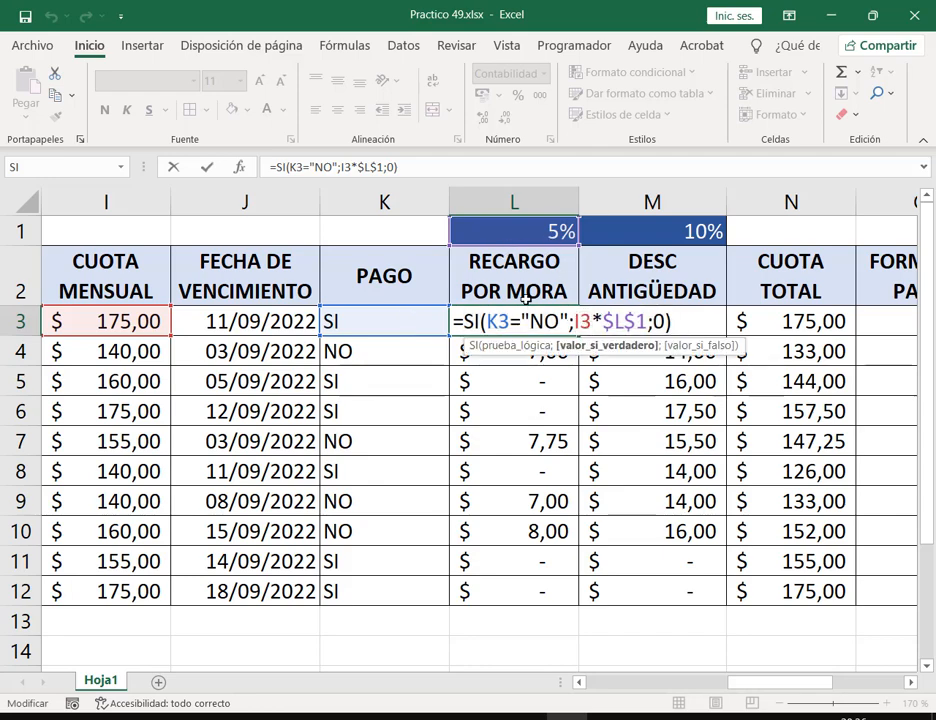
pyautogui.press('Escape')
pyautogui.doubleClick(691, 324)
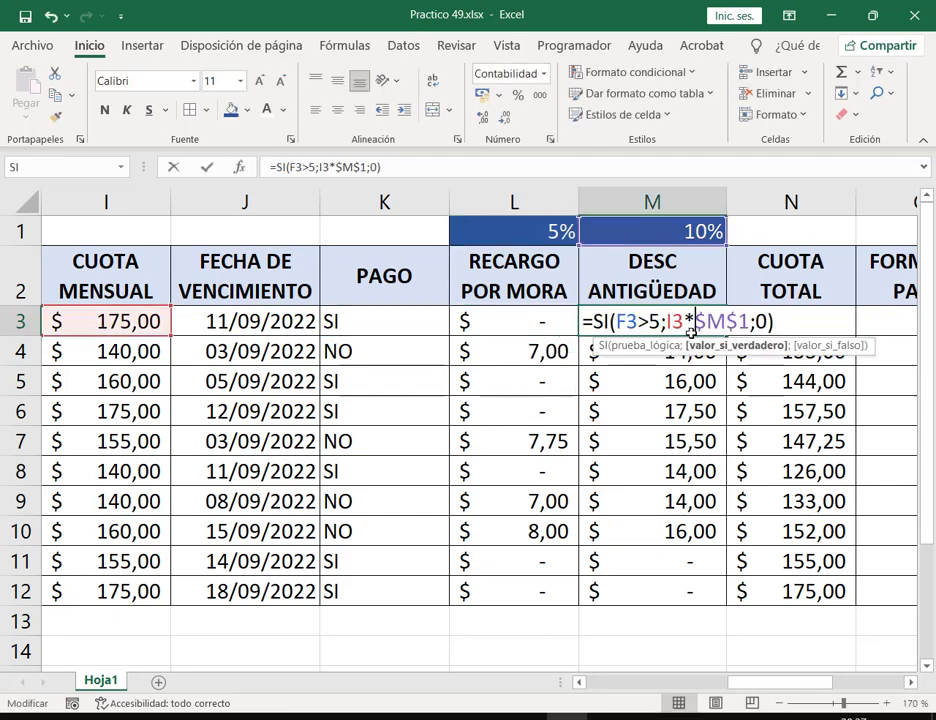
pyautogui.moveTo(773, 680)
pyautogui.mouseDown()
pyautogui.moveTo(712, 674)
pyautogui.moveTo(797, 675)
pyautogui.moveTo(770, 675)
pyautogui.moveTo(780, 675)
pyautogui.mouseUp()
pyautogui.click(665, 322)
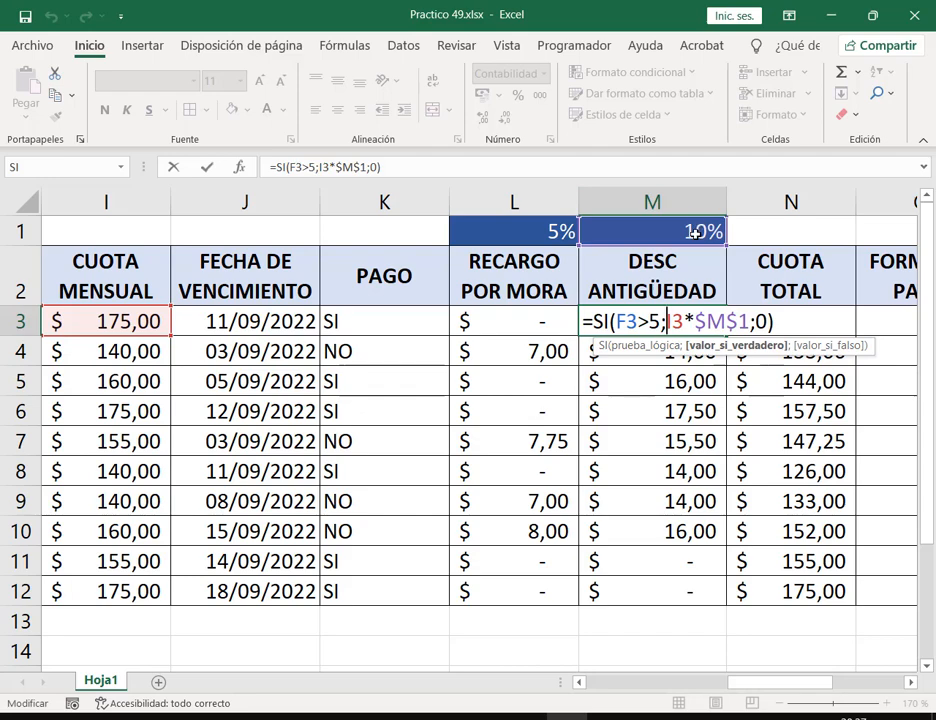
pyautogui.press('Escape')
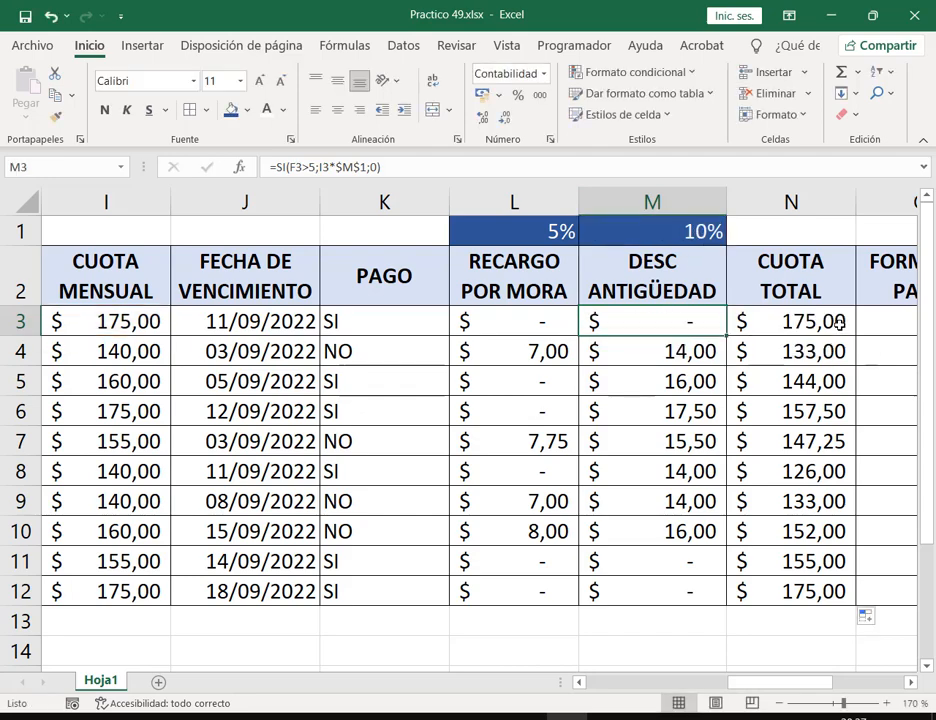
# Review the cell references in the CUOTA TOTAL formula in N3 and save the workbook
pyautogui.doubleClick(840, 322)
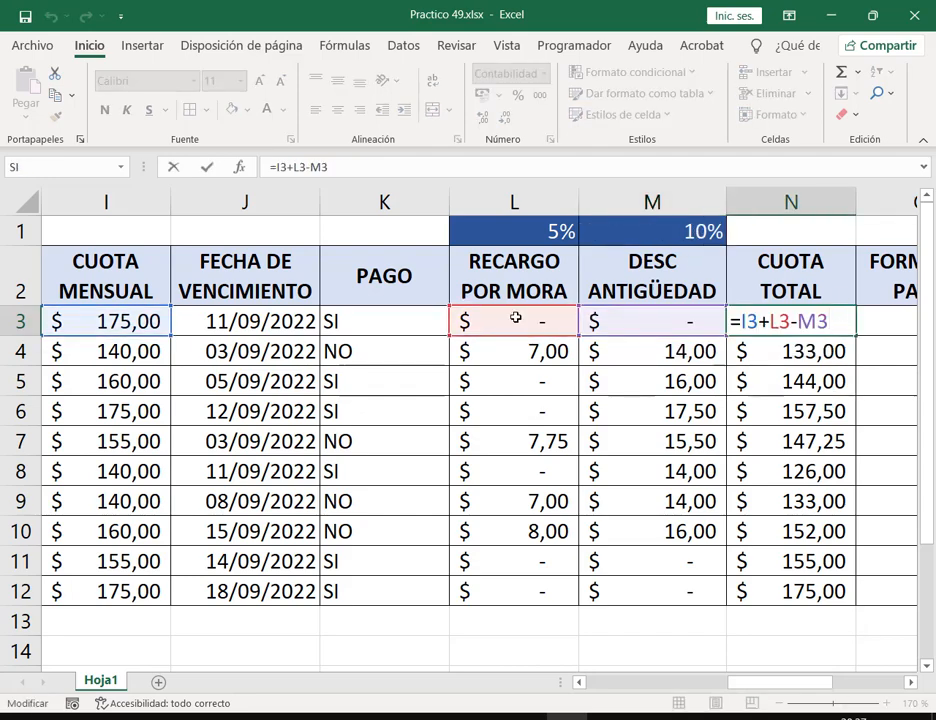
pyautogui.doubleClick(752, 320)
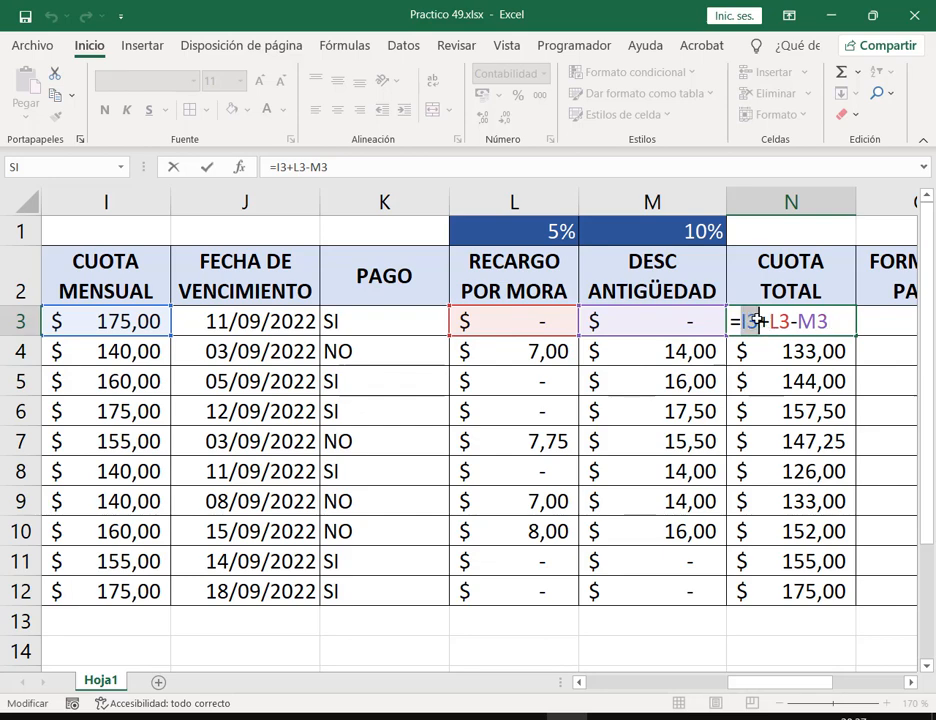
pyautogui.doubleClick(776, 321)
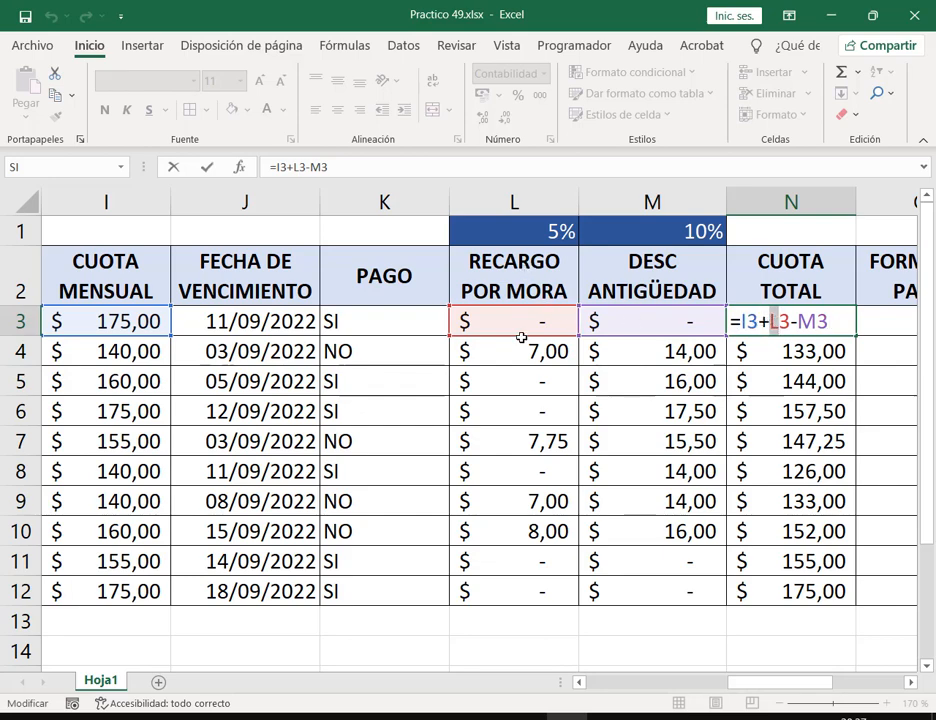
pyautogui.click(820, 322)
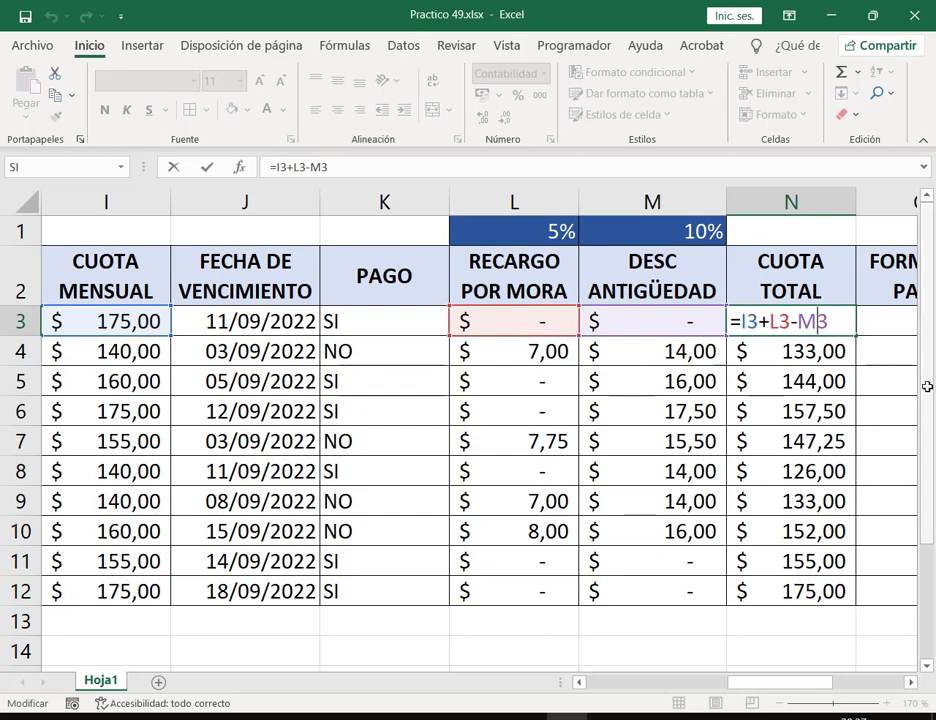
pyautogui.press('Escape')
pyautogui.click(26, 16)
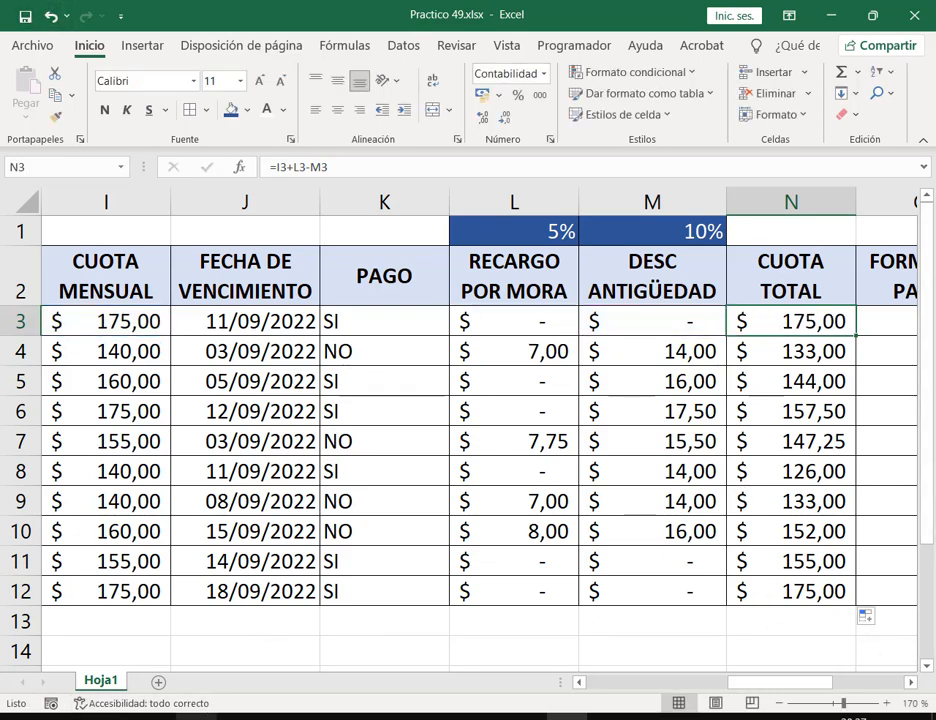
# Select O3 and read the Forma de pago options in item 10 of the PDF instructions
pyautogui.click(160, 616)
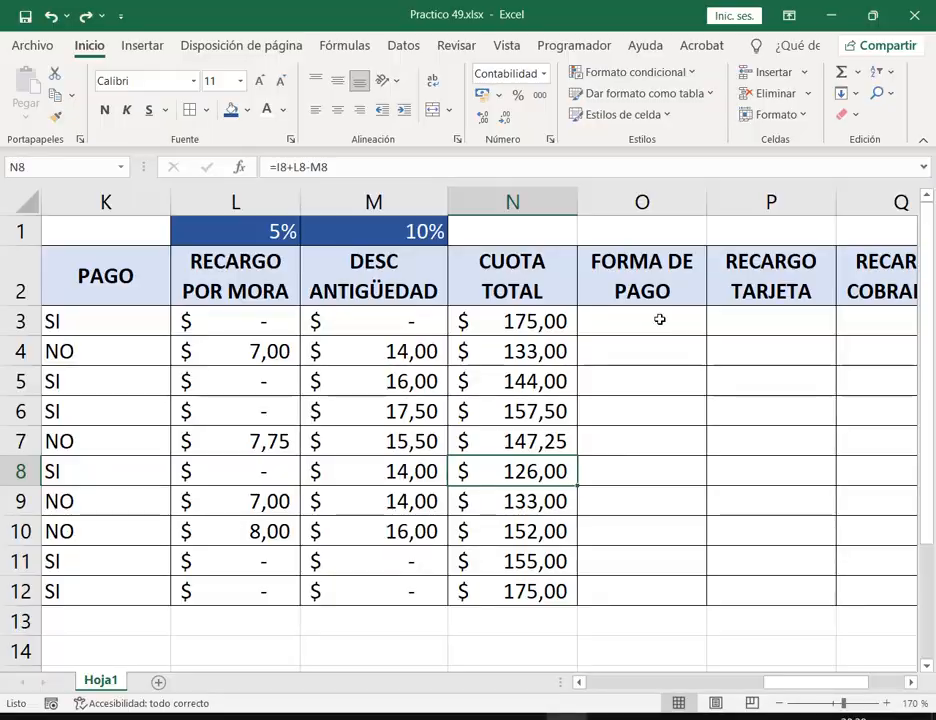
pyautogui.click(660, 320)
pyautogui.click(197, 717)
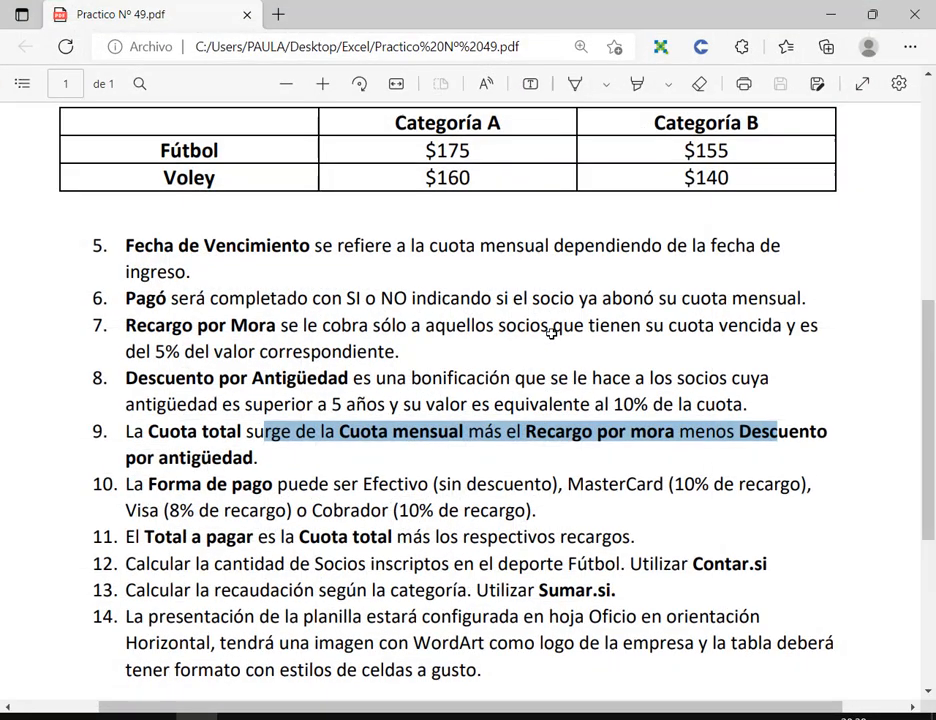
pyautogui.click(361, 463)
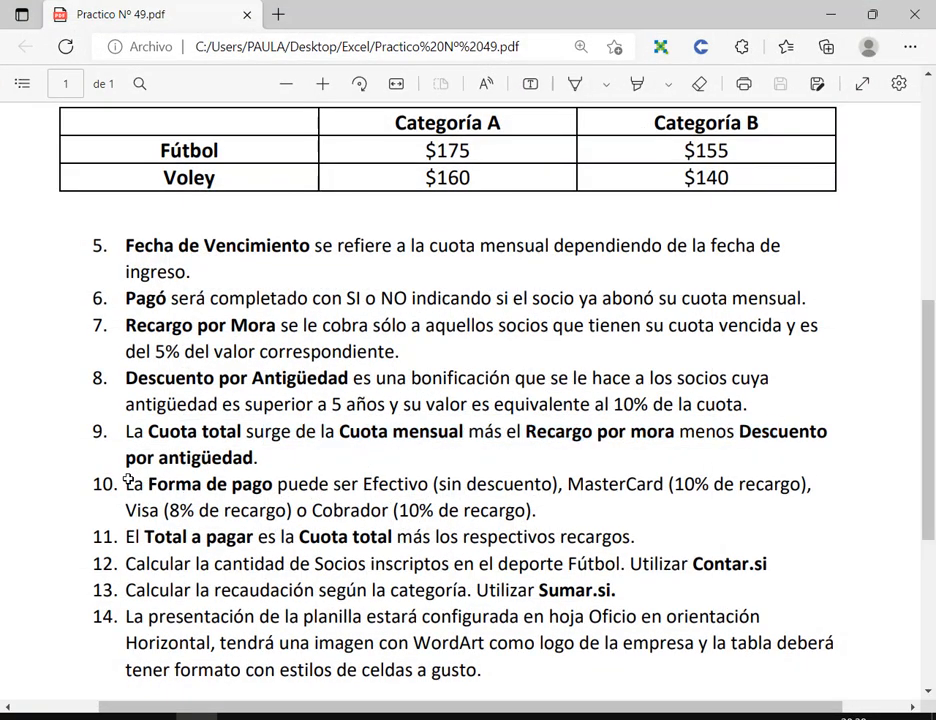
pyautogui.moveTo(128, 483); pyautogui.dragTo(420, 483)
pyautogui.doubleClick(410, 484)
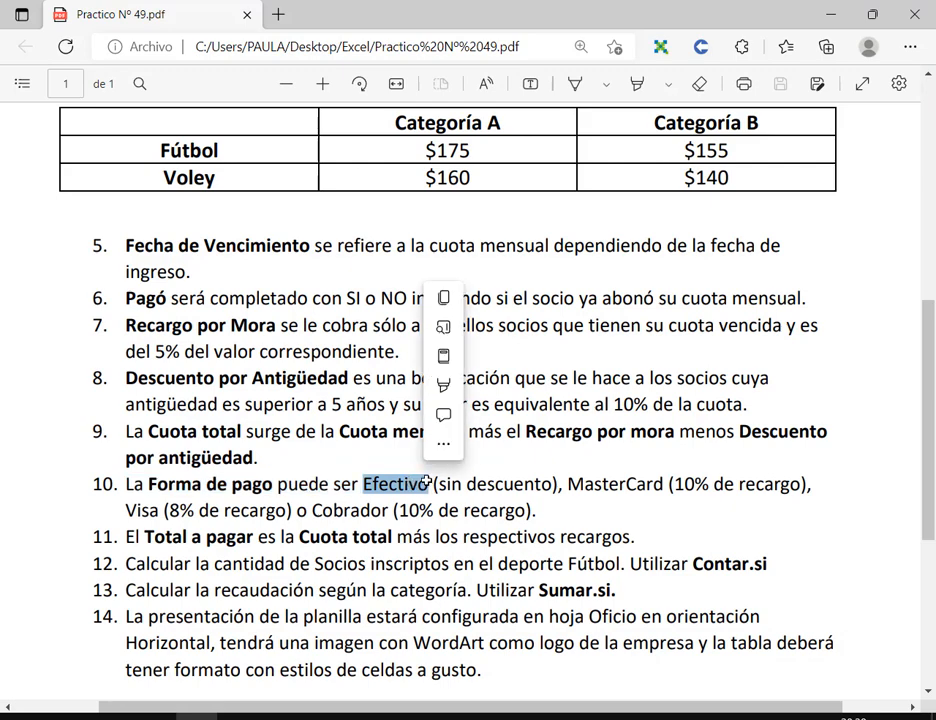
pyautogui.doubleClick(600, 484)
pyautogui.doubleClick(139, 509)
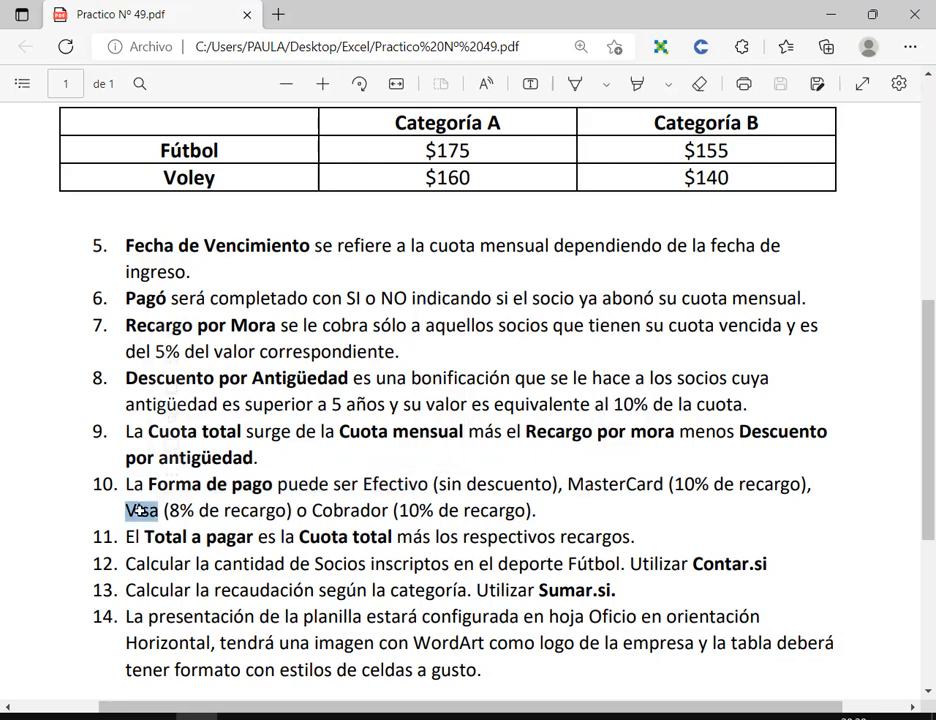
pyautogui.doubleClick(370, 510)
pyautogui.press('Escape')
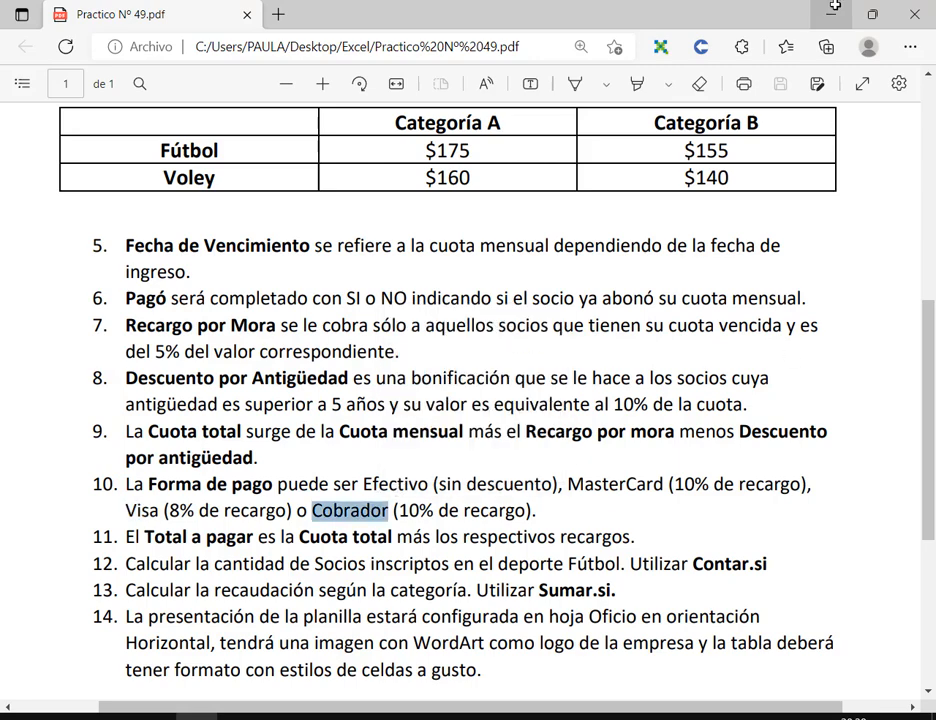
# Back in Excel, enter Efectivo, Mastercard, Visa and Cobrador in the FORMA DE PAGO cells O3 to O6
pyautogui.hotkey('alt', 'Tab')
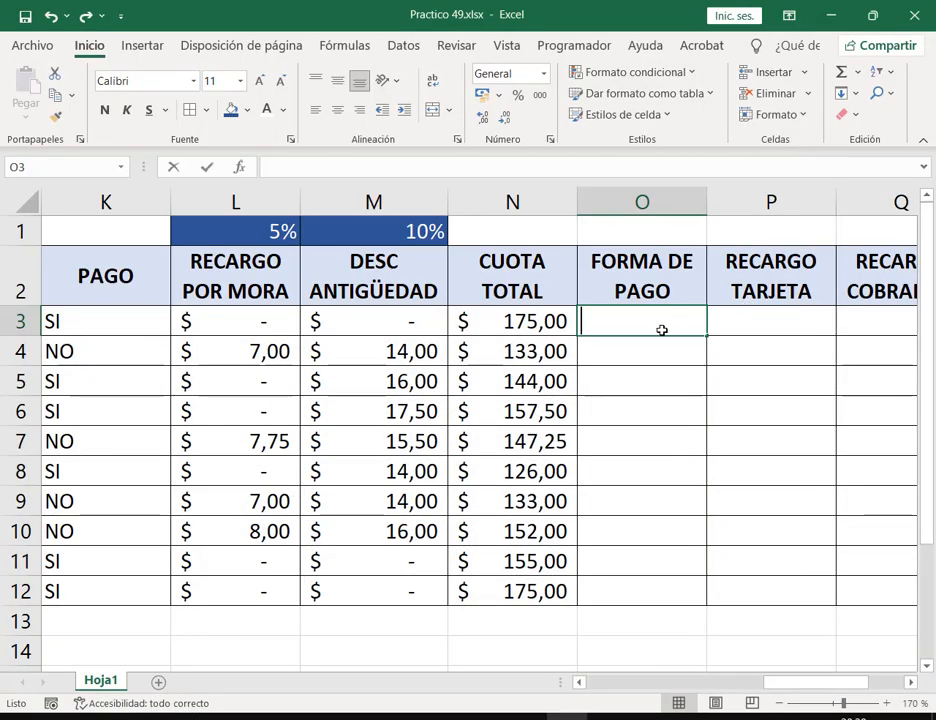
pyautogui.write('Efe')
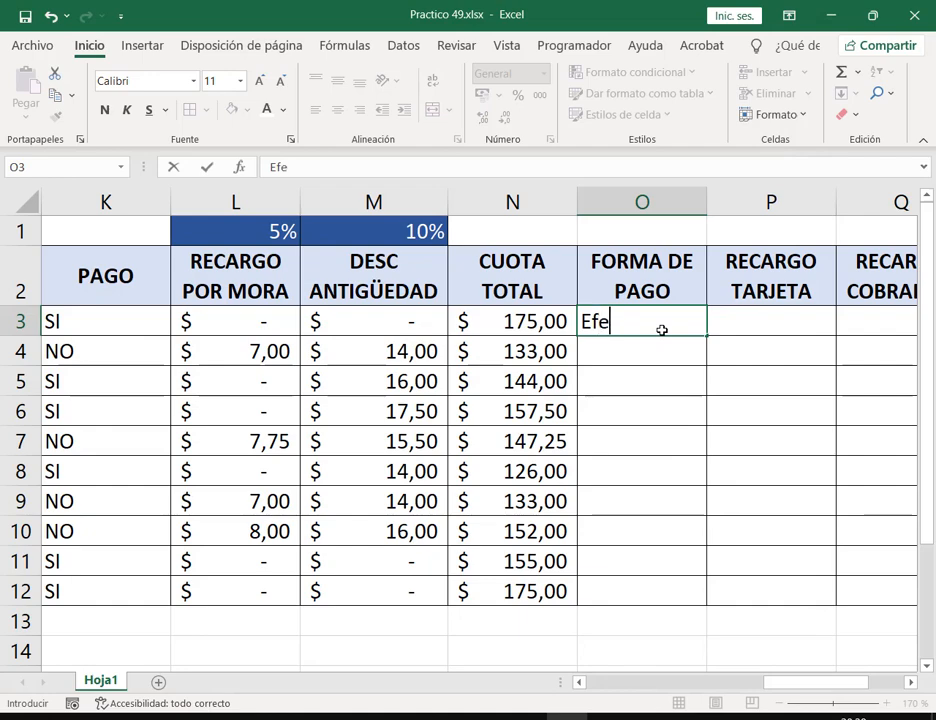
pyautogui.write('ctivo')
pyautogui.press('Return')
pyautogui.write('Masr')
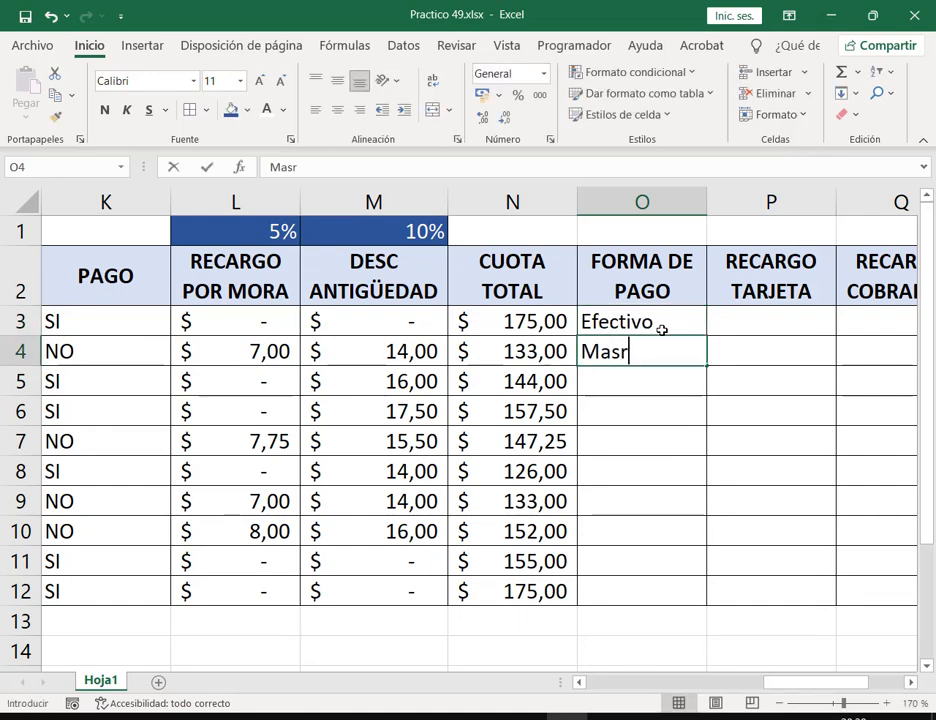
pyautogui.write('ercard')
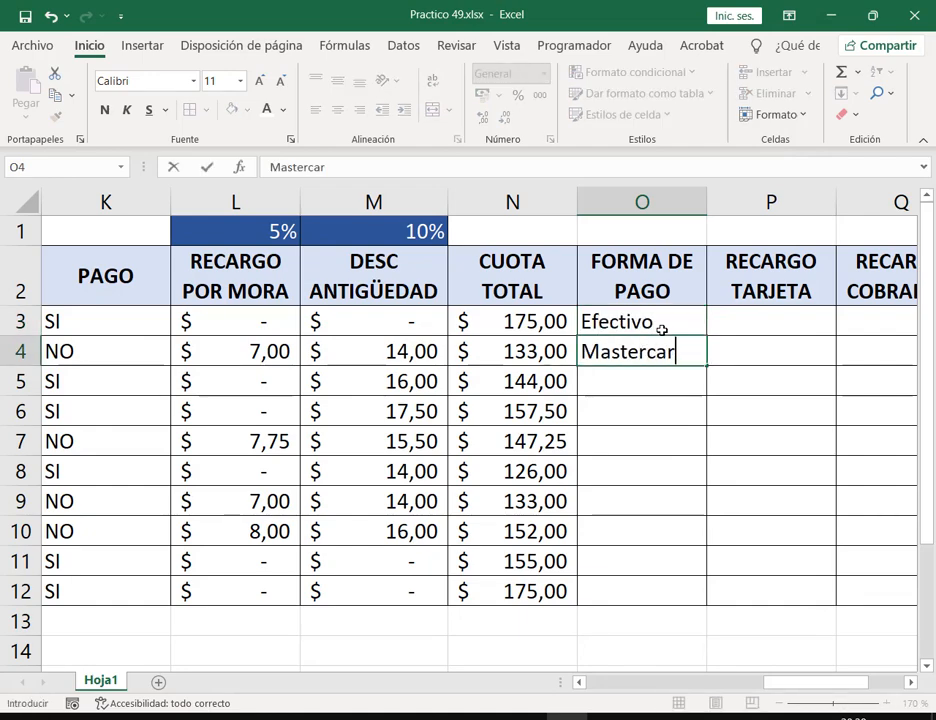
pyautogui.press('Return')
pyautogui.write('Visa')
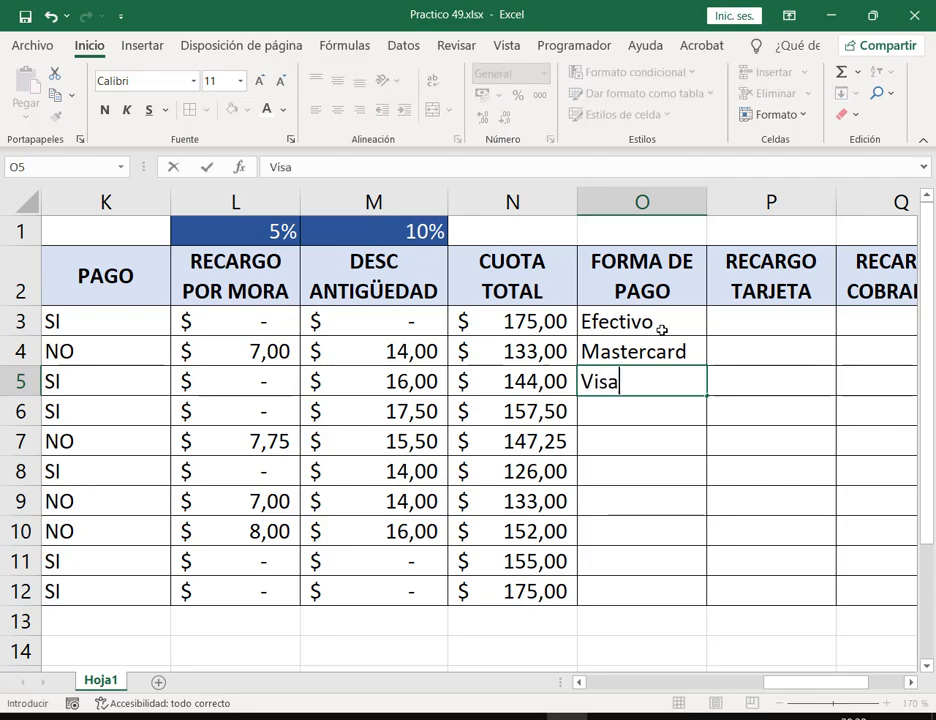
pyautogui.press('Return')
pyautogui.write('Cobrador')
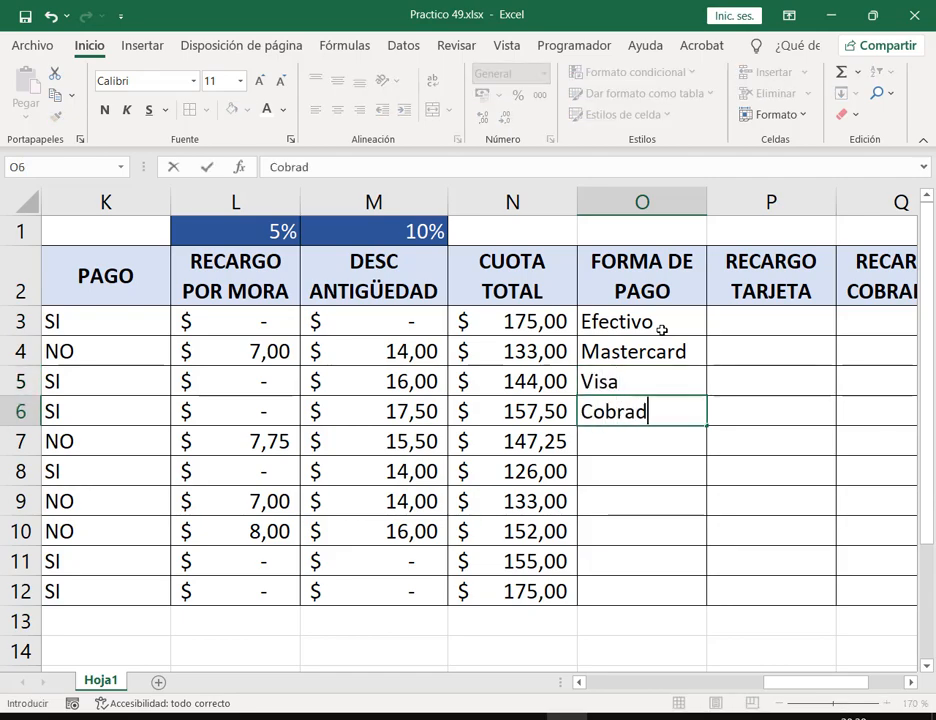
pyautogui.press('Return')
# Recheck the PDF and fill O7 to O12 with Visa, Mastercard, Efectivo, Cobrador, Efectivo and Mastercard
pyautogui.hotkey('alt', 'Tab')
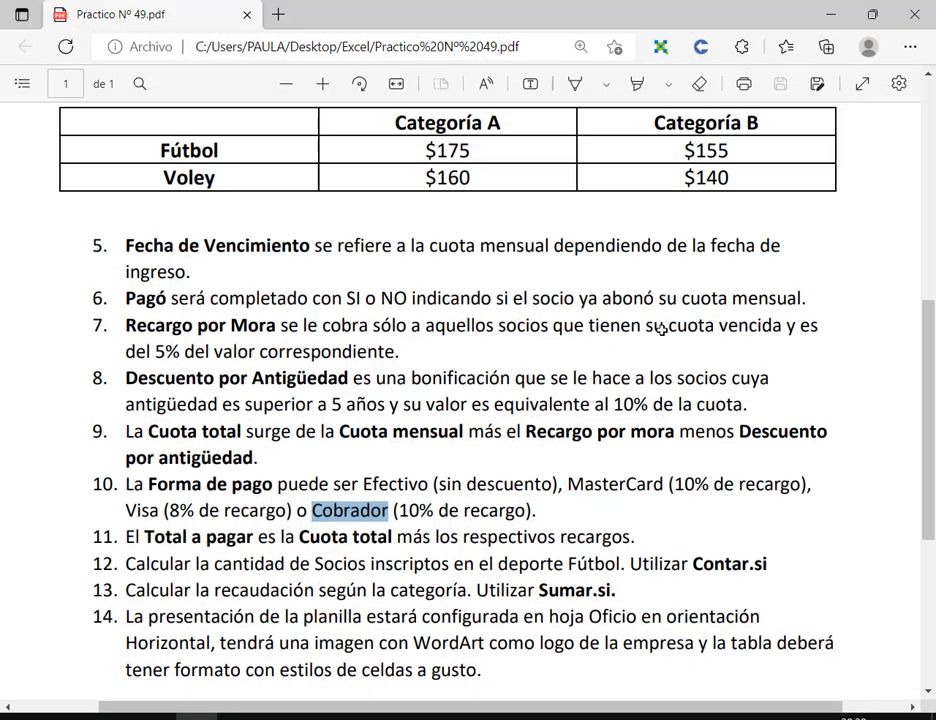
pyautogui.hotkey('alt', 'Tab')
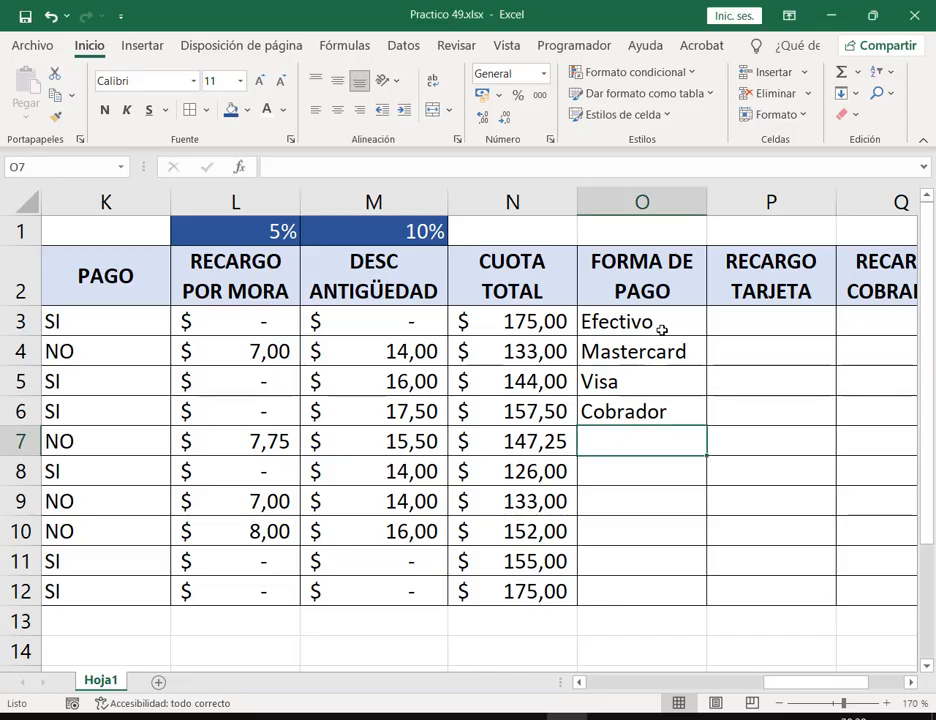
pyautogui.write('Visa')
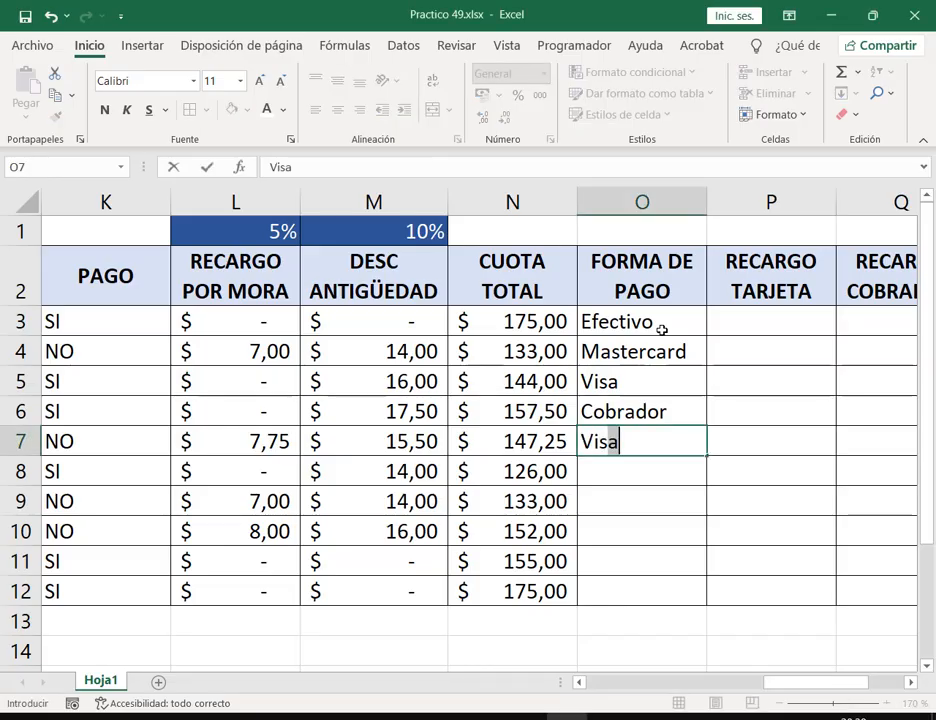
pyautogui.press('Return')
pyautogui.write('M')
pyautogui.press('Return')
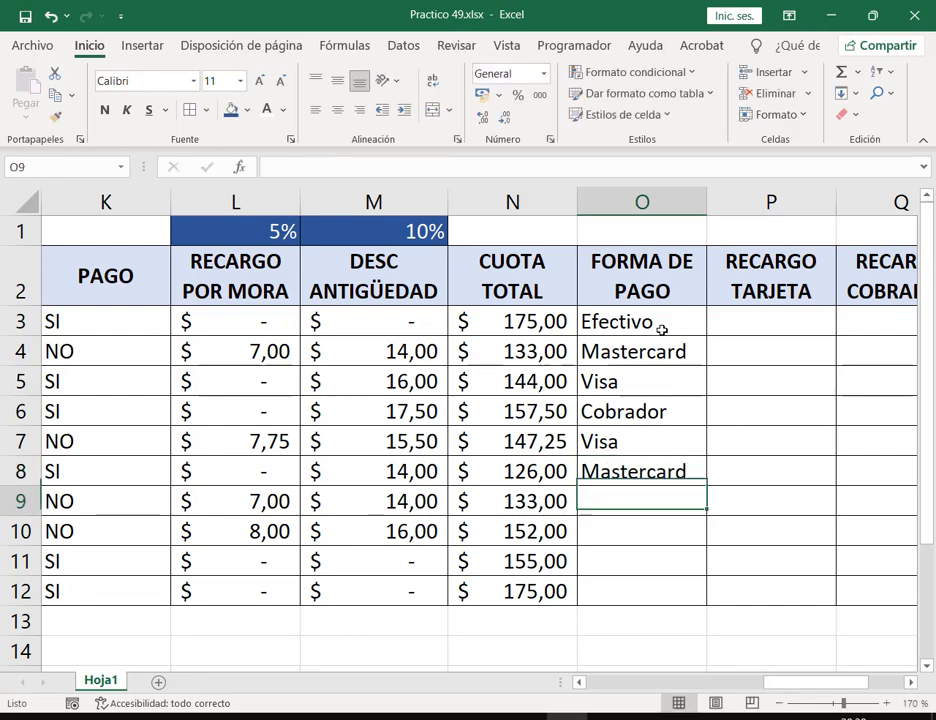
pyautogui.write('Efectivo')
pyautogui.press('Return')
pyautogui.write('Cobrador')
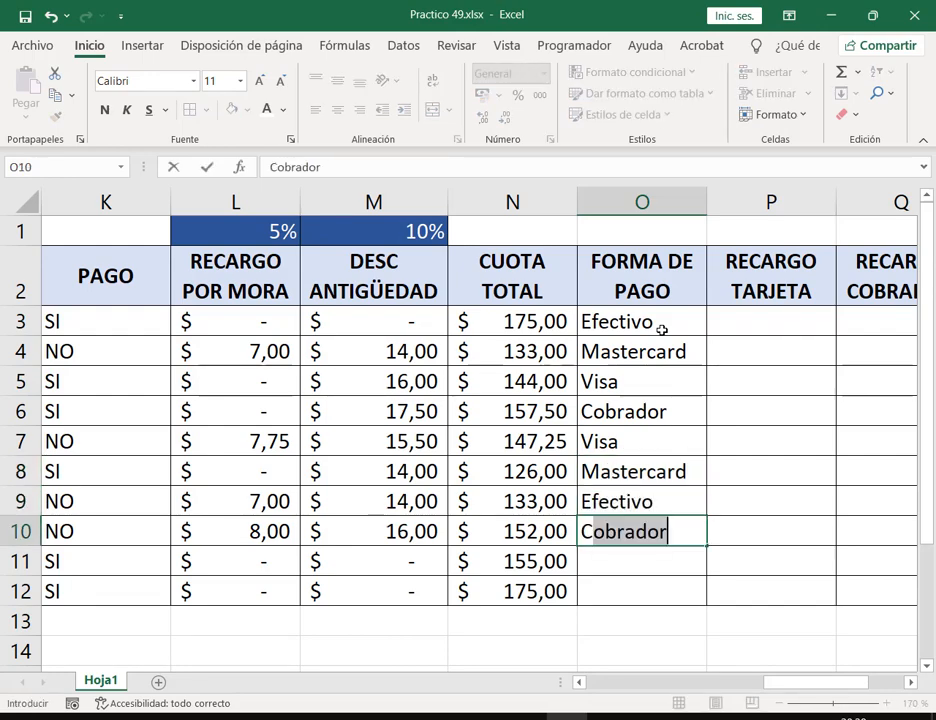
pyautogui.press('Return')
pyautogui.write('Efectivo')
pyautogui.press('Return')
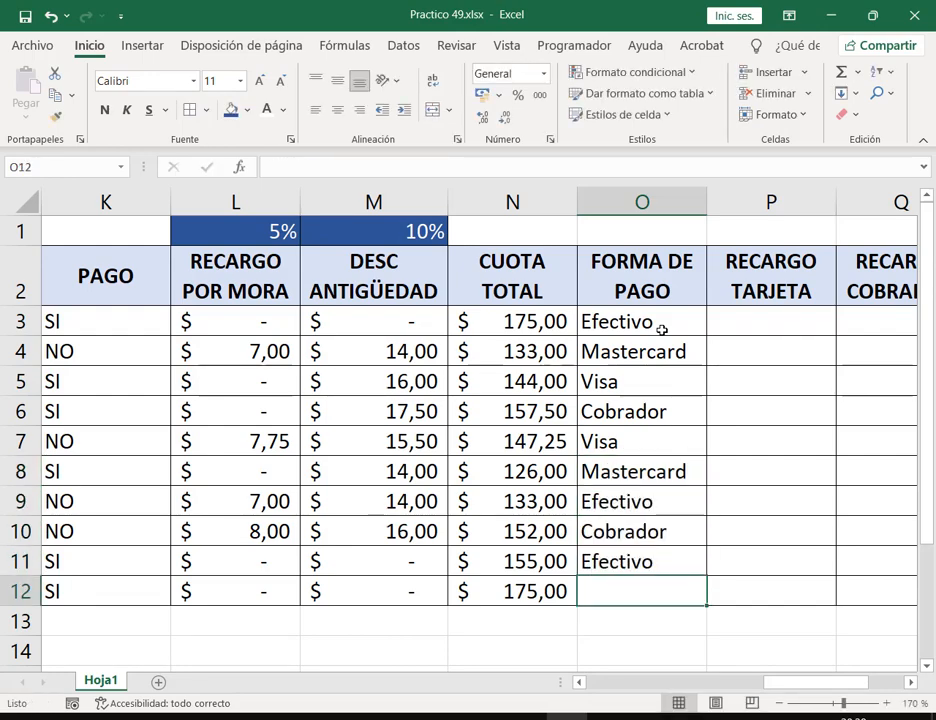
pyautogui.write('M')
pyautogui.press('Return')
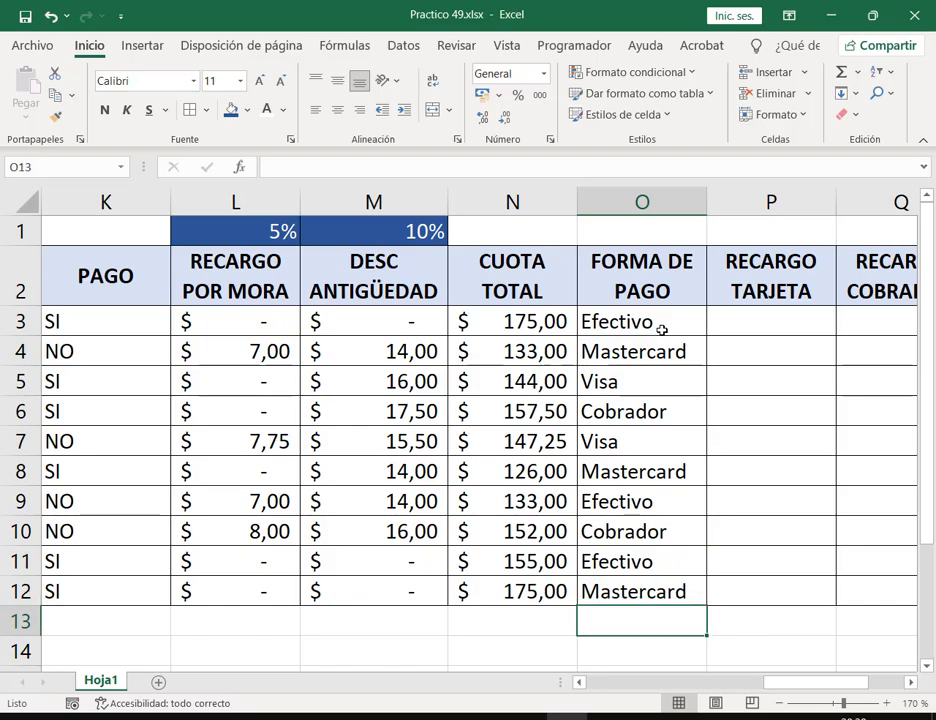
pyautogui.click(743, 326)
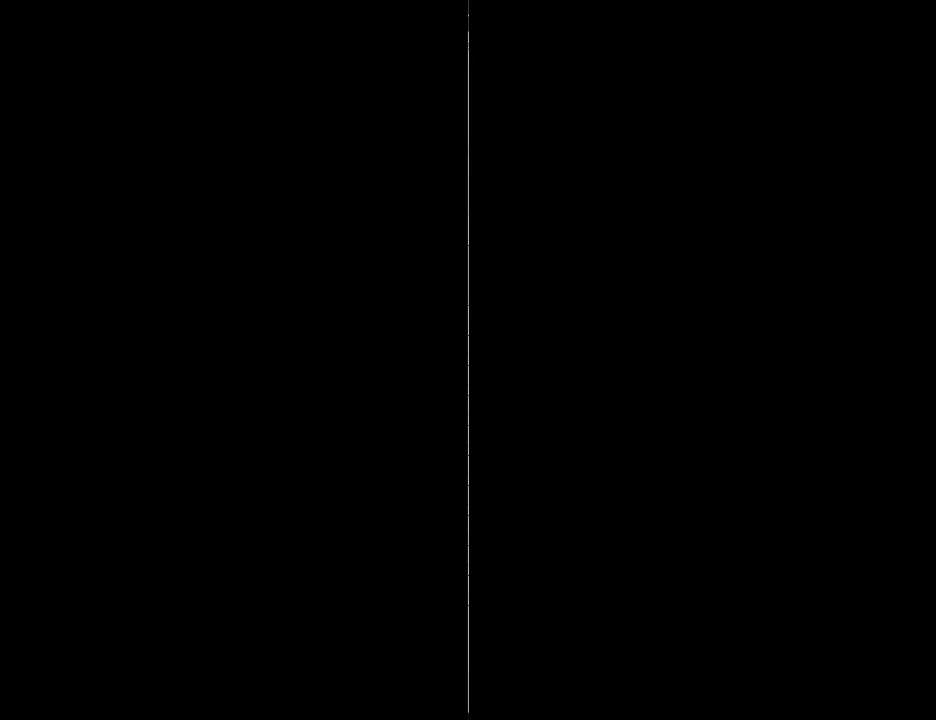
pyautogui.scroll(-1, 508, 324)
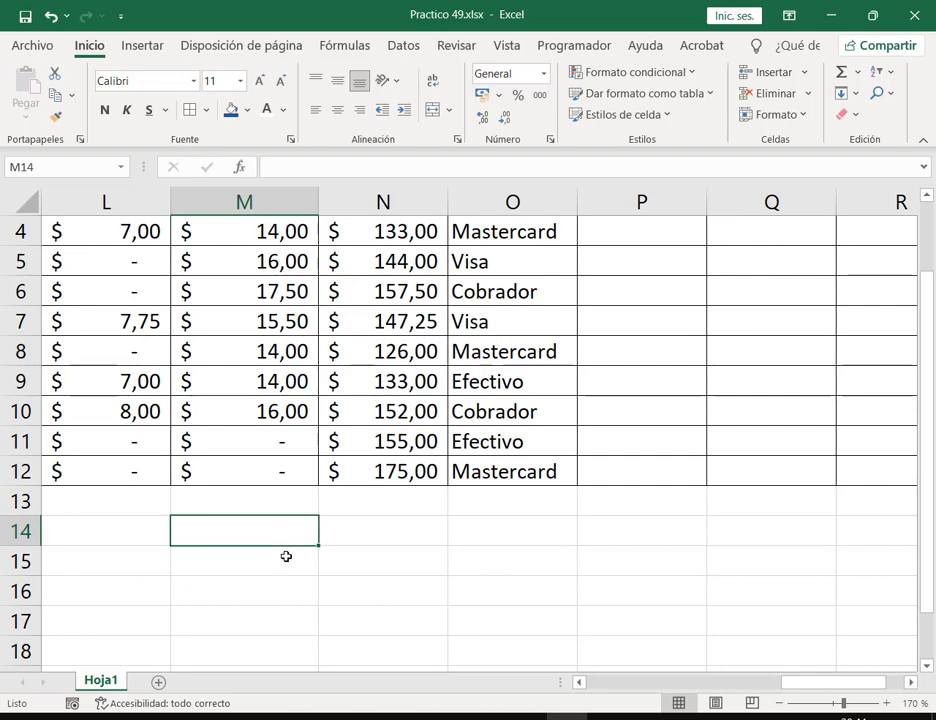
pyautogui.click(286, 556)
pyautogui.press('BackSpace')
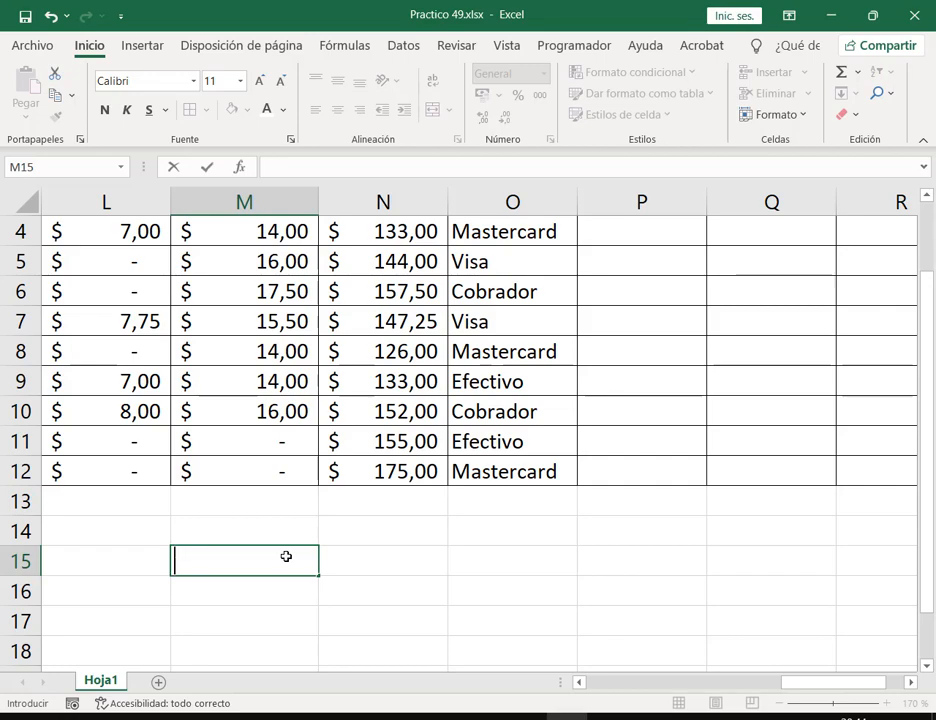
pyautogui.write('M')
pyautogui.press('Escape')
pyautogui.scroll(1, 474, 323)
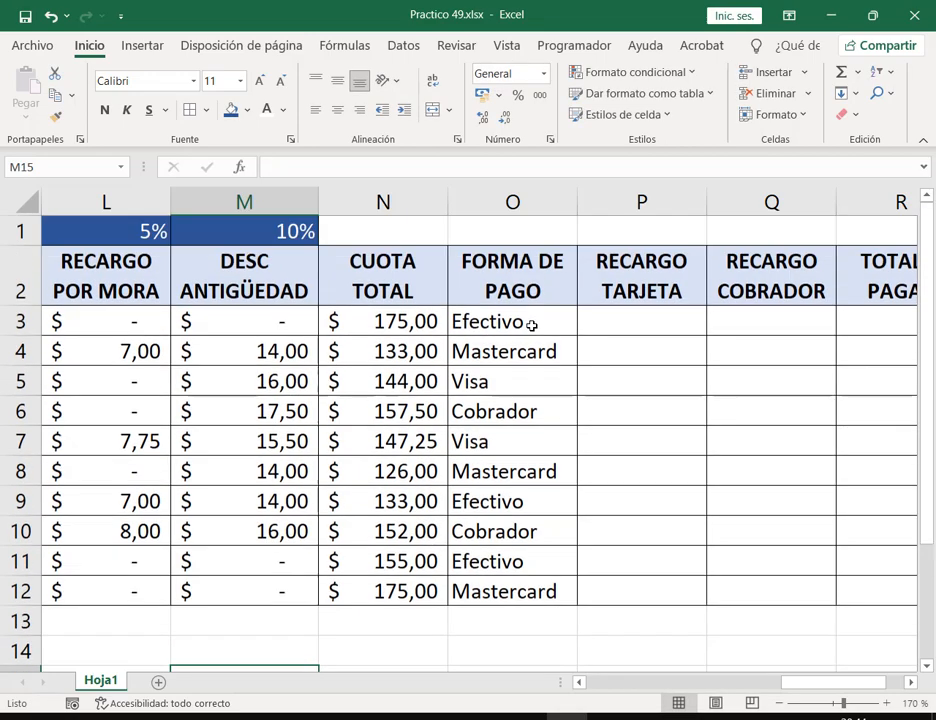
# Copy the payment methods in O3:O6 below the table and position the copied list in M15:M18
pyautogui.moveTo(505, 322); pyautogui.dragTo(520, 411)
pyautogui.hotkey('ctrl', 'c')
pyautogui.scroll(-1, 468, 518)
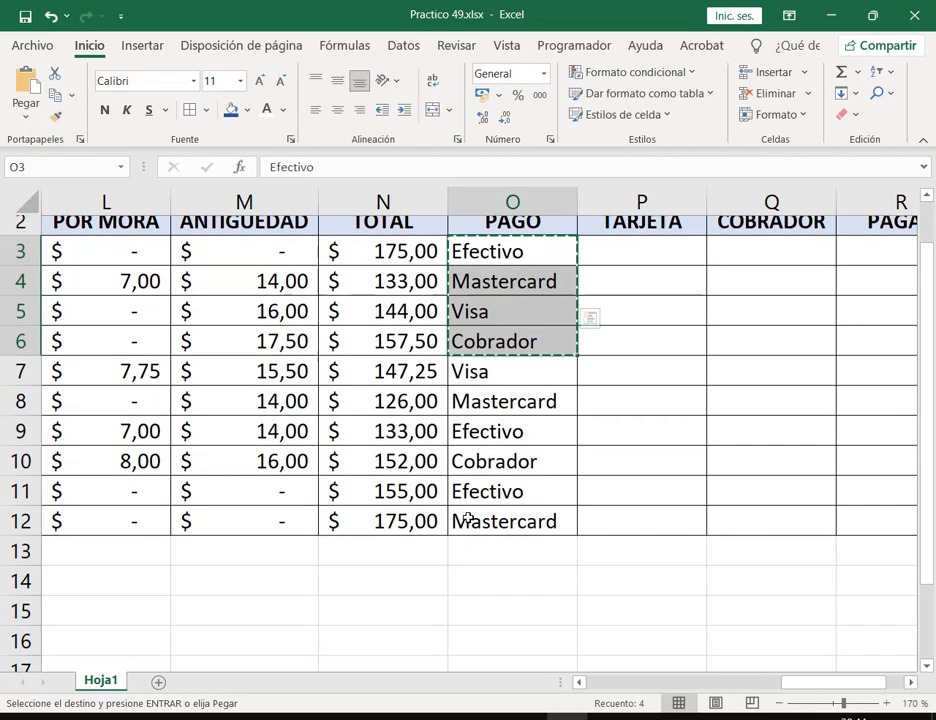
pyautogui.click(265, 539)
pyautogui.hotkey('ctrl', 'v')
pyautogui.press('Escape')
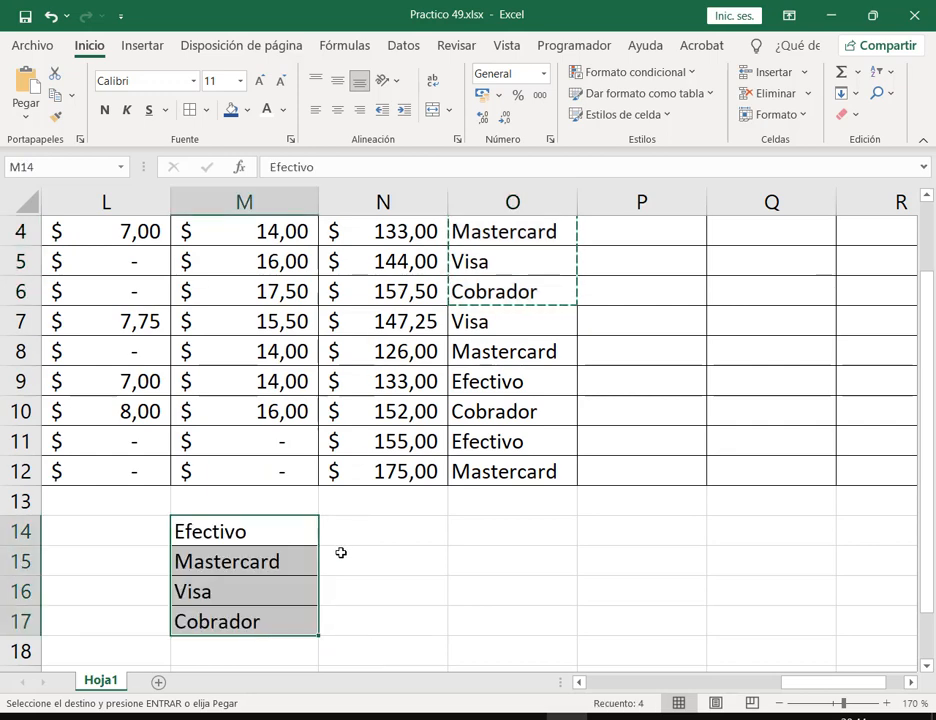
pyautogui.press('Escape')
pyautogui.click(386, 530)
pyautogui.moveTo(290, 530); pyautogui.dragTo(282, 620)
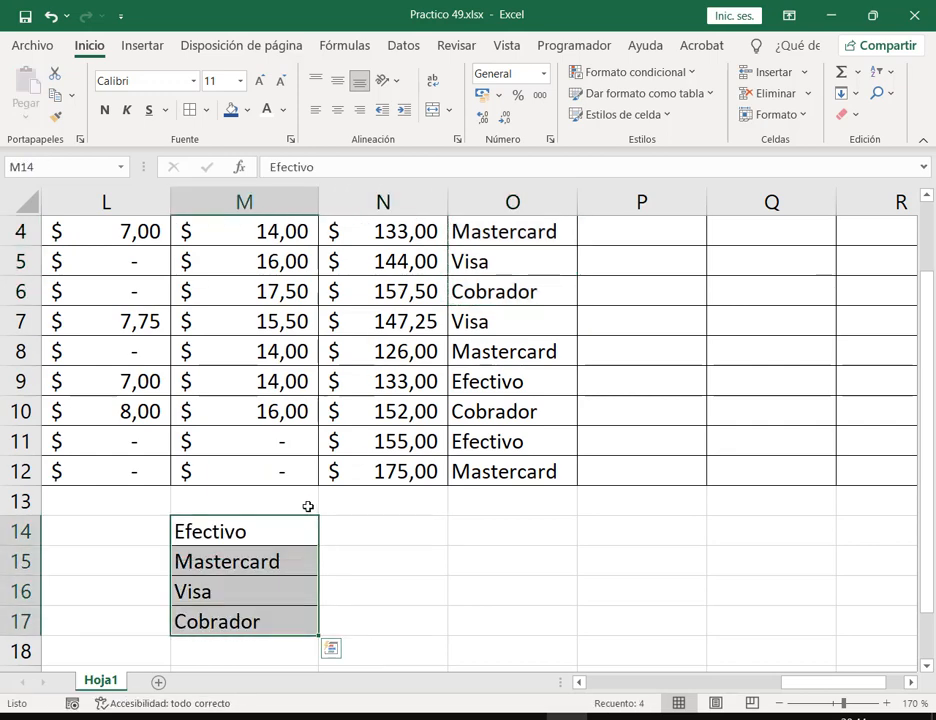
pyautogui.moveTo(303, 517); pyautogui.dragTo(303, 547)
pyautogui.click(412, 560)
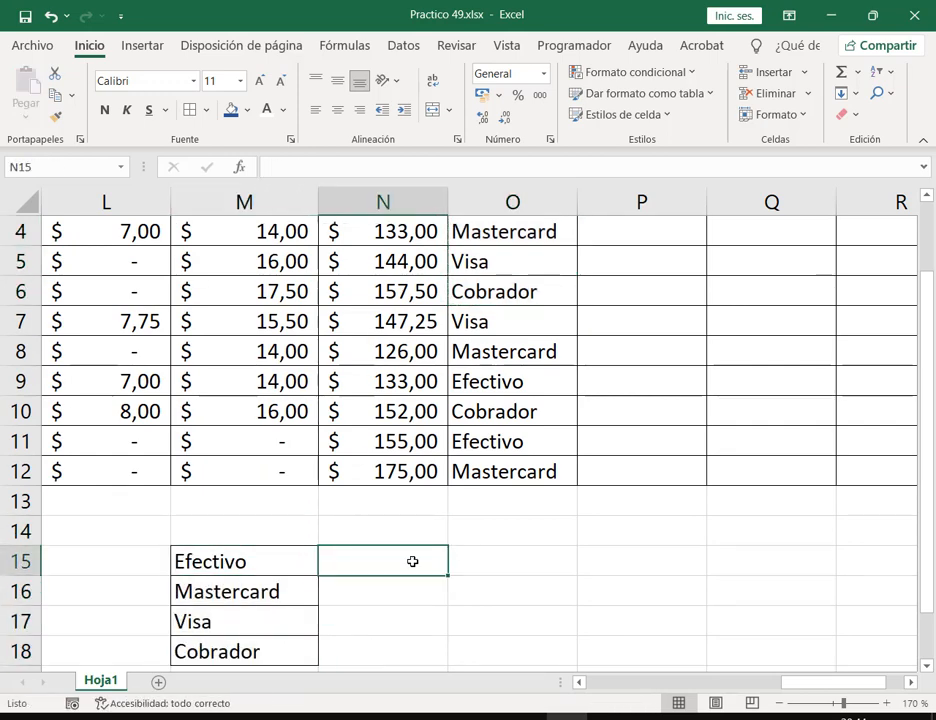
# Check the surcharges in item 10 of the PDF instructions, return to Excel and enter 0 beside Efectivo in N15
pyautogui.scroll(-1, 200, 627)
pyautogui.hotkey('alt', 'Tab')
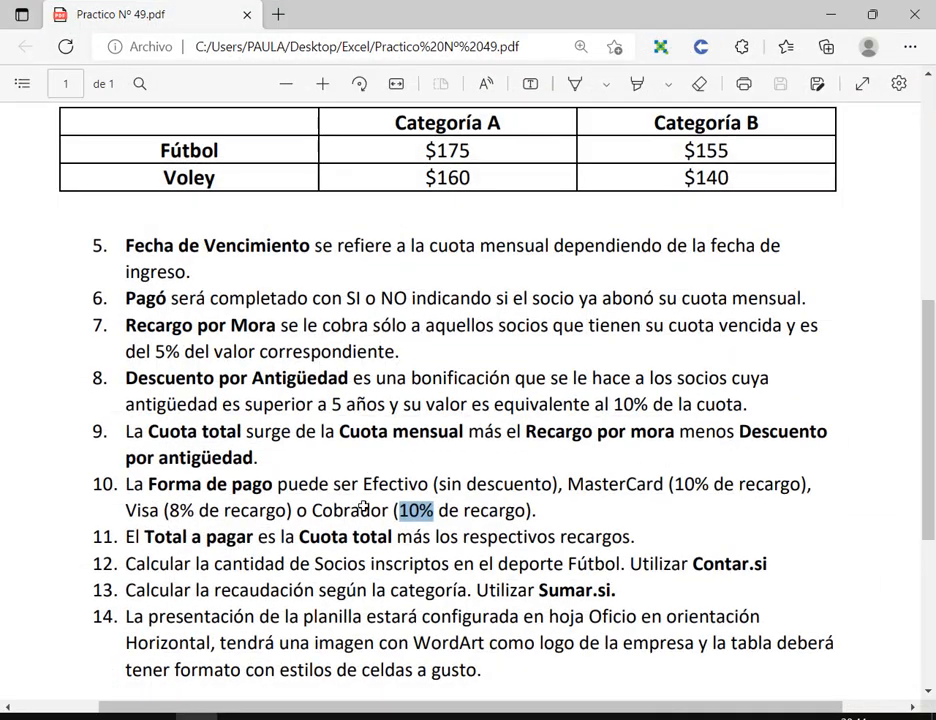
pyautogui.click(668, 473)
pyautogui.hotkey('alt', 'Tab')
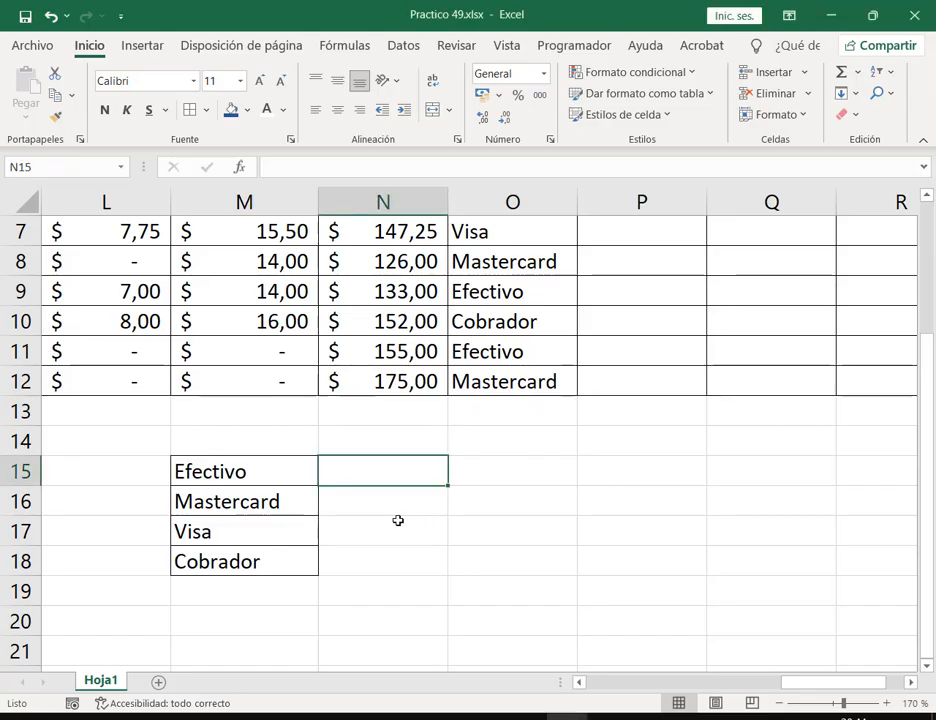
pyautogui.write('0')
pyautogui.press('Return')
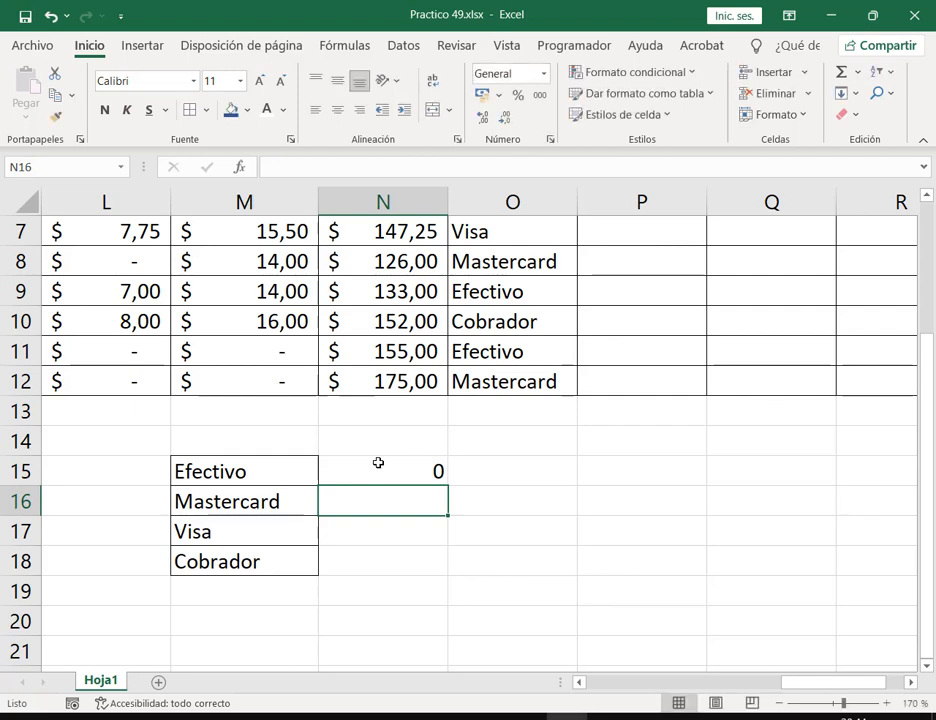
# Remove the Efectivo row from the surcharge list and move Mastercard, Visa and Cobrador up to M15:M17
pyautogui.moveTo(295, 472); pyautogui.dragTo(407, 484)
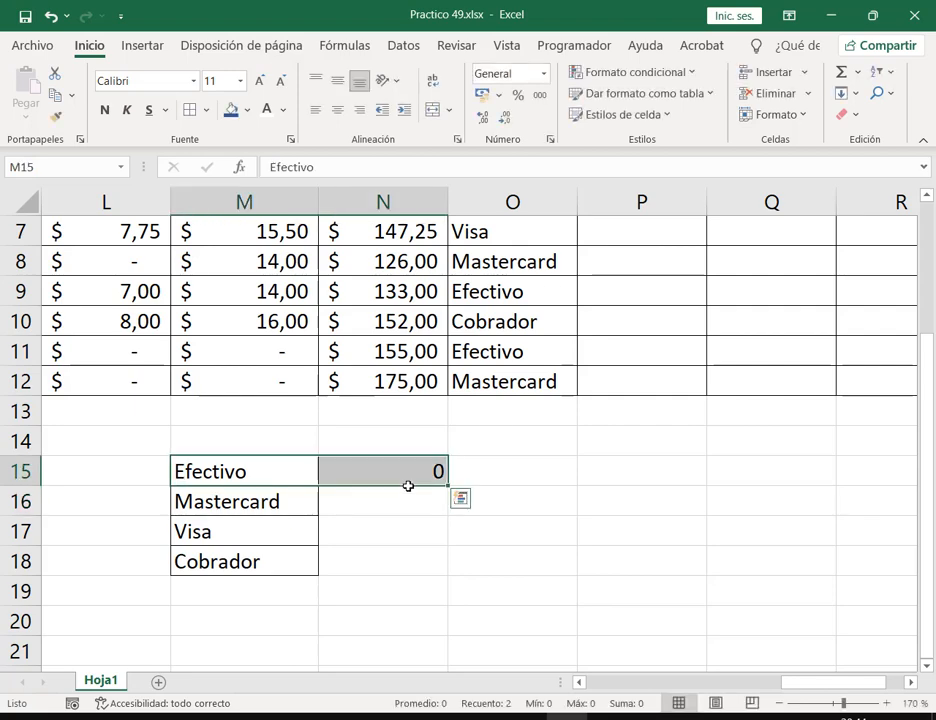
pyautogui.click(840, 114)
pyautogui.click(837, 140)
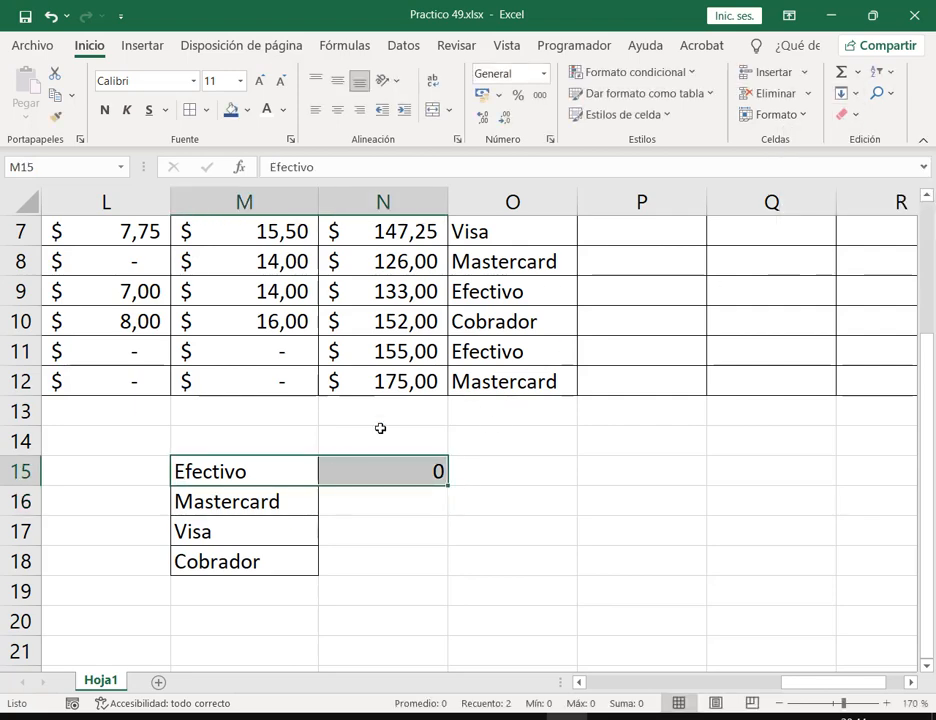
pyautogui.moveTo(219, 494); pyautogui.dragTo(244, 563)
pyautogui.moveTo(265, 485)
pyautogui.mouseDown()
pyautogui.moveTo(272, 455)
pyautogui.moveTo(272, 472)
pyautogui.mouseUp()
# Check Mastercard's surcharge in the PDF instructions, then return to Excel and enter 10% beside Mastercard in N15
pyautogui.click(363, 463)
pyautogui.hotkey('alt', 'Tab')
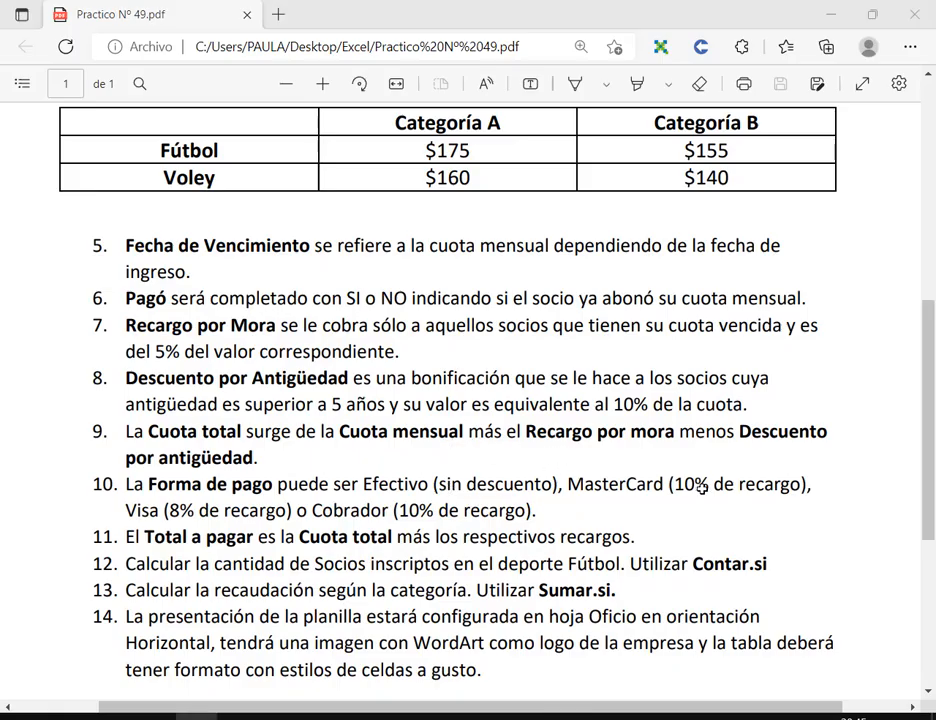
pyautogui.hotkey('alt', 'Tab')
pyautogui.write('10%')
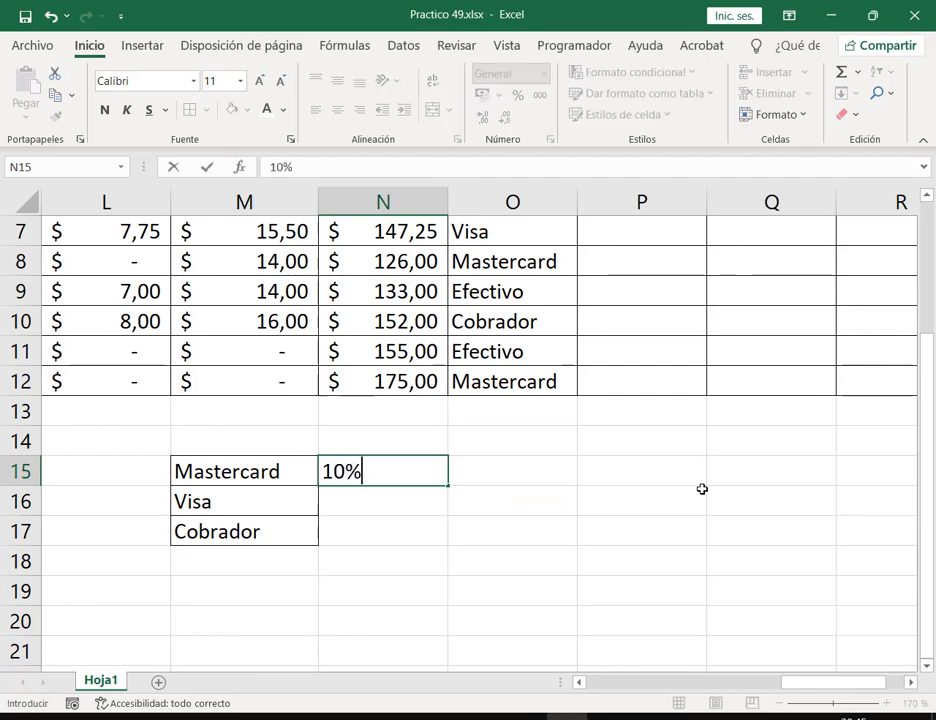
pyautogui.press('Return')
# Check the remaining surcharges in the PDF, then enter 8% for Visa in N16 and 10% for Cobrador in N17 in Excel
pyautogui.hotkey('alt', 'Tab')
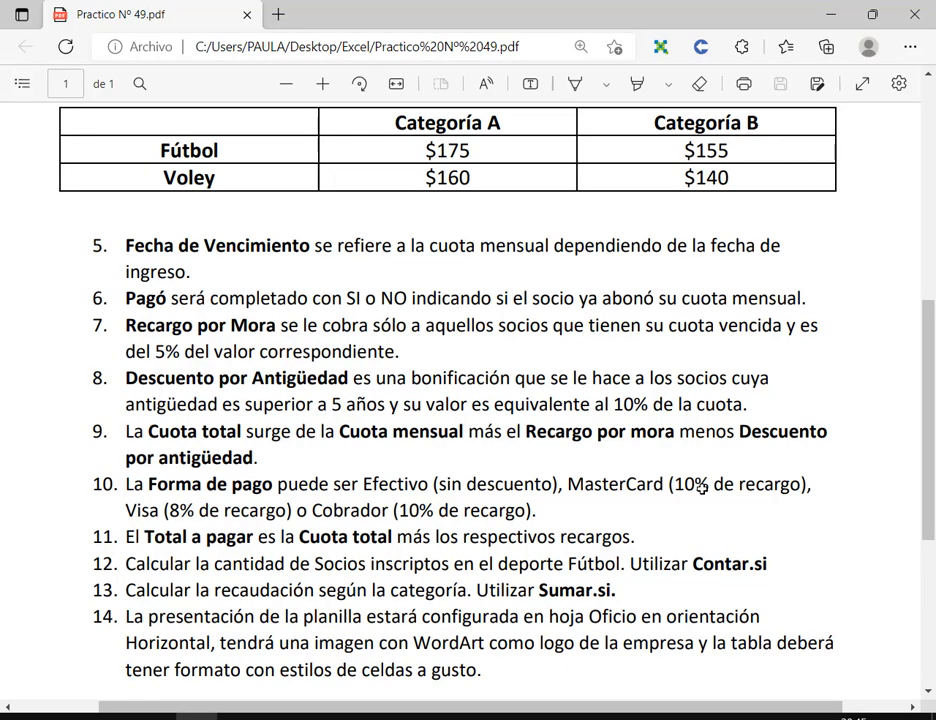
pyautogui.hotkey('alt', 'Tab')
pyautogui.write('8')
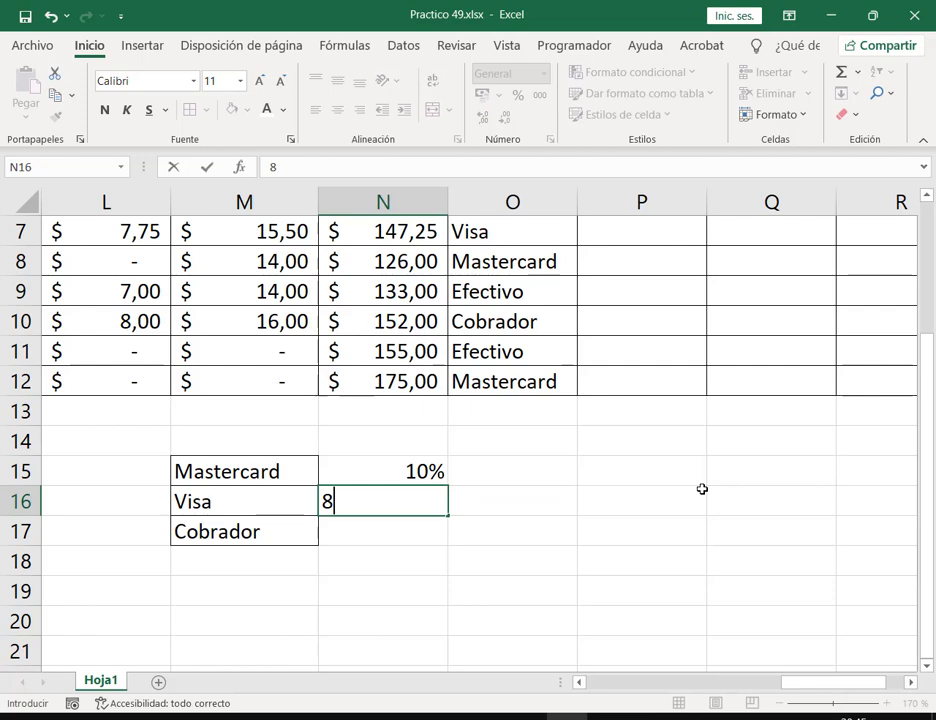
pyautogui.write('%')
pyautogui.press('Return')
pyautogui.write('10%')
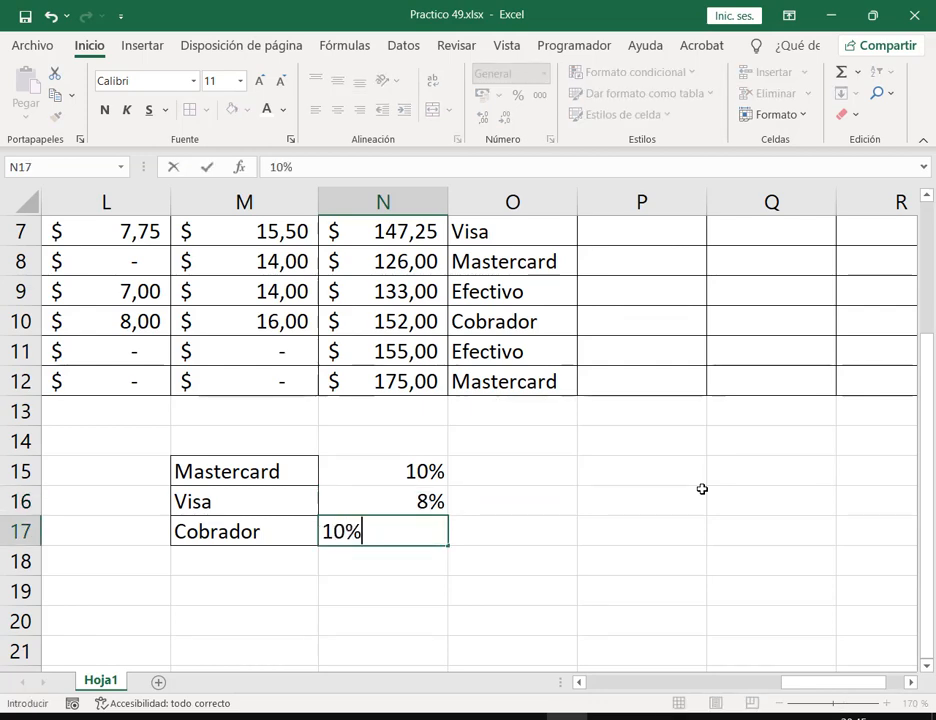
pyautogui.press('Return')
# Border the surcharge table and move it up to M14:N16, formatting its labels as bold white text on dark blue fill
pyautogui.moveTo(231, 467); pyautogui.dragTo(380, 530)
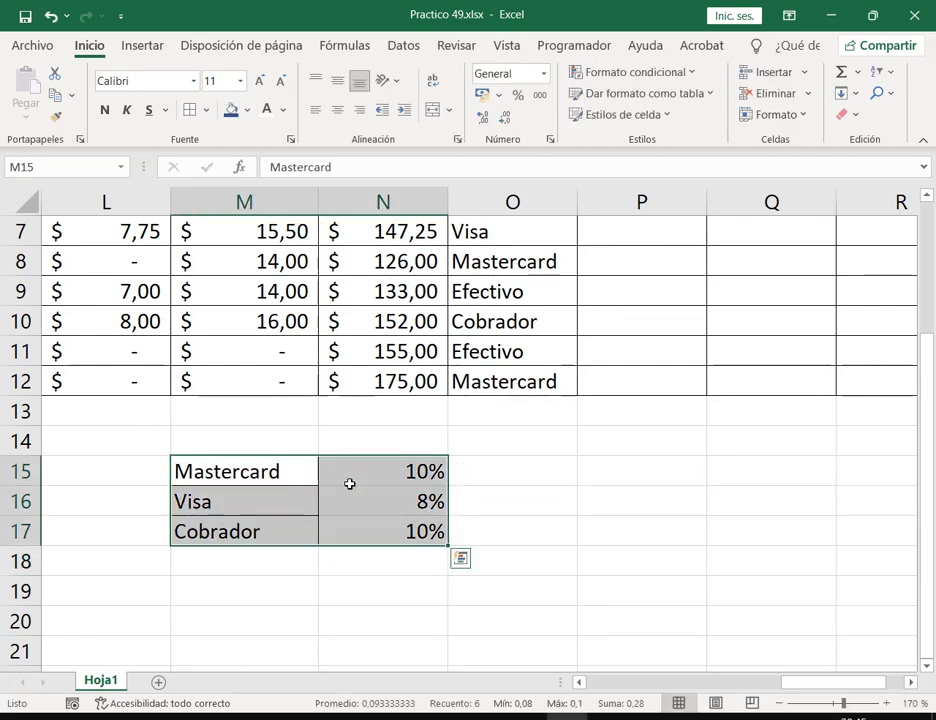
pyautogui.moveTo(354, 453); pyautogui.dragTo(250, 500)
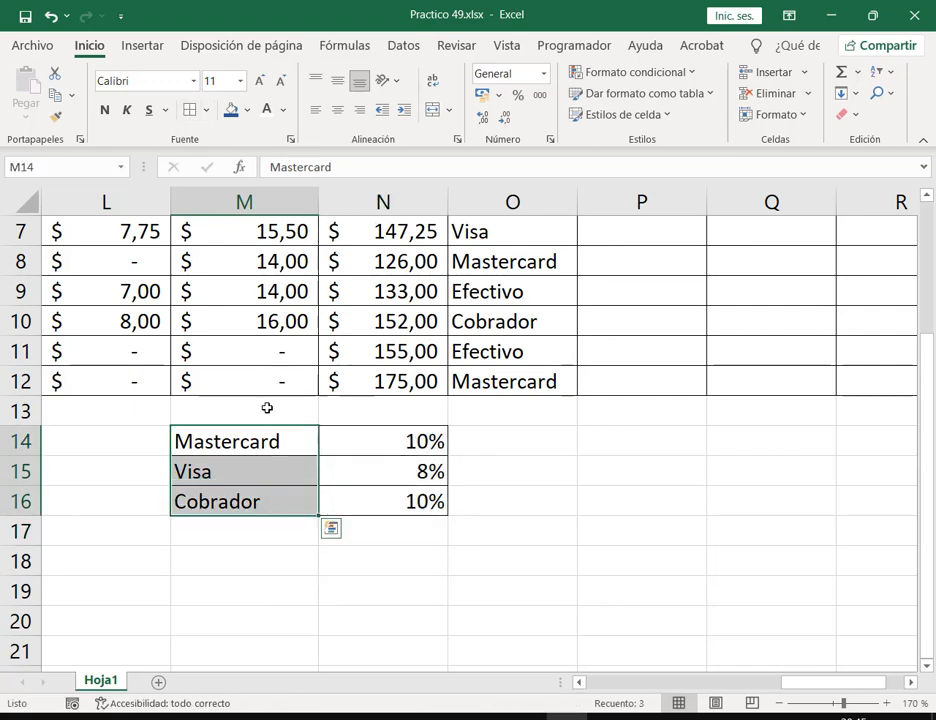
pyautogui.click(239, 107)
pyautogui.click(266, 108)
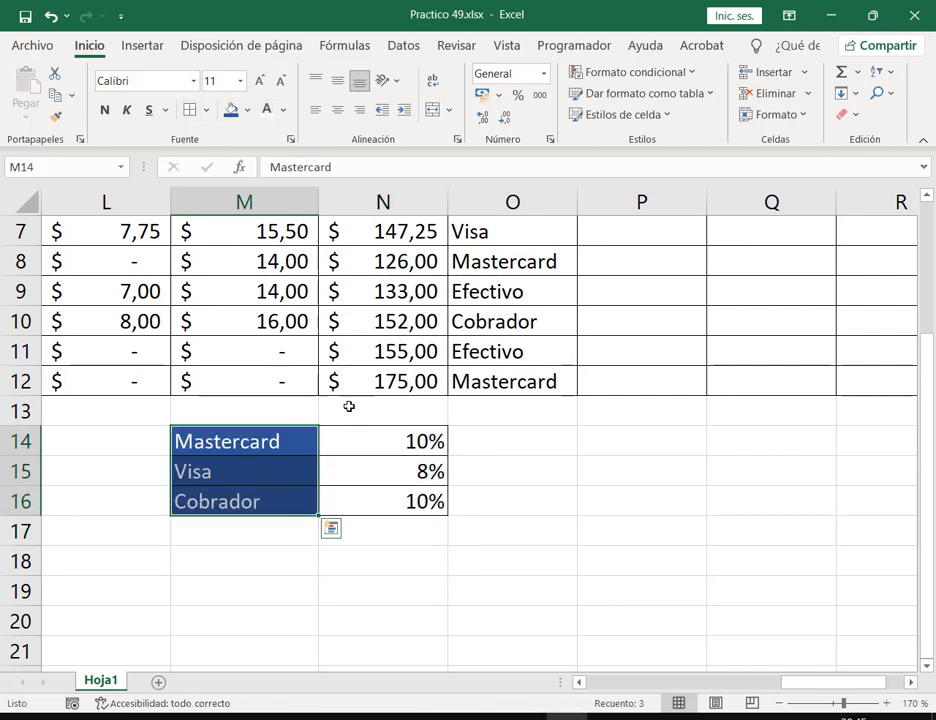
pyautogui.click(104, 111)
pyautogui.click(537, 522)
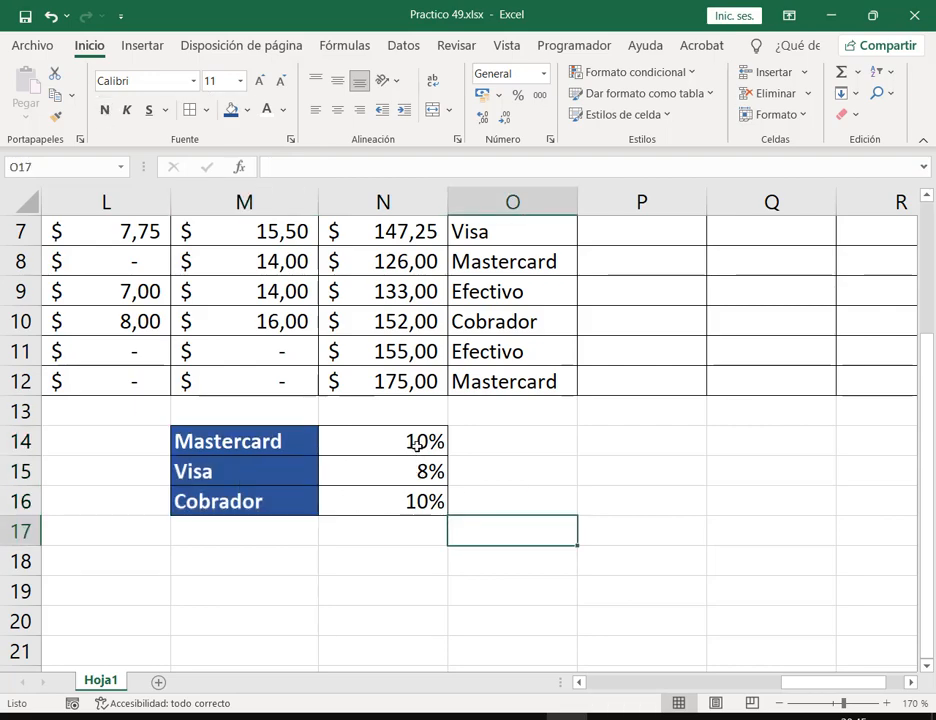
# Save the workbook and bring the payment methods and the surcharge table into view together
pyautogui.moveTo(422, 442); pyautogui.dragTo(420, 474)
pyautogui.click(654, 528)
pyautogui.scroll(2, 660, 490)
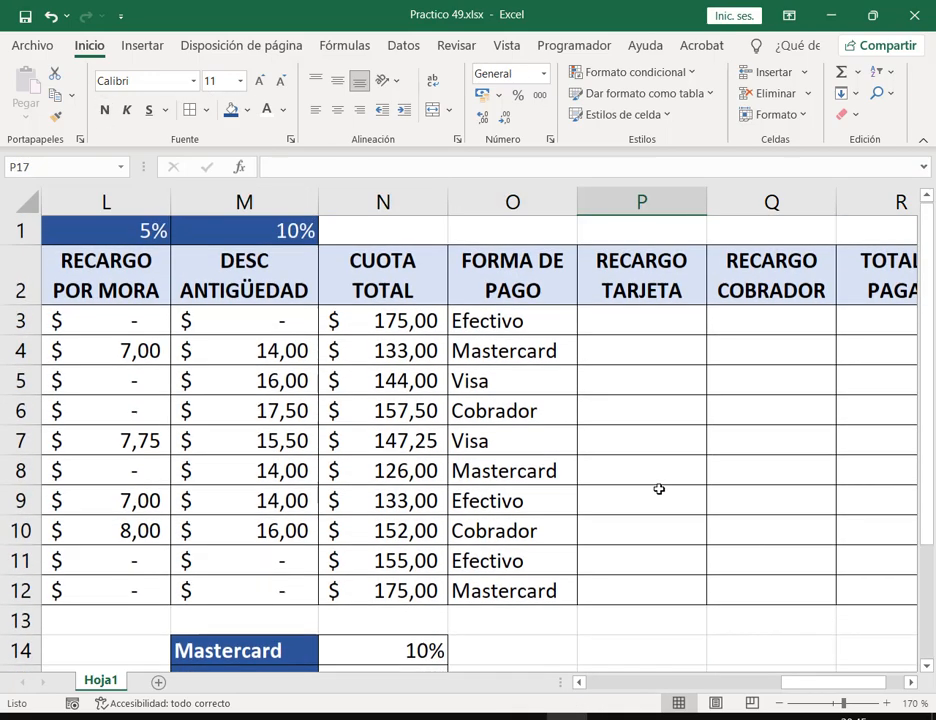
pyautogui.moveTo(925, 503); pyautogui.dragTo(930, 549)
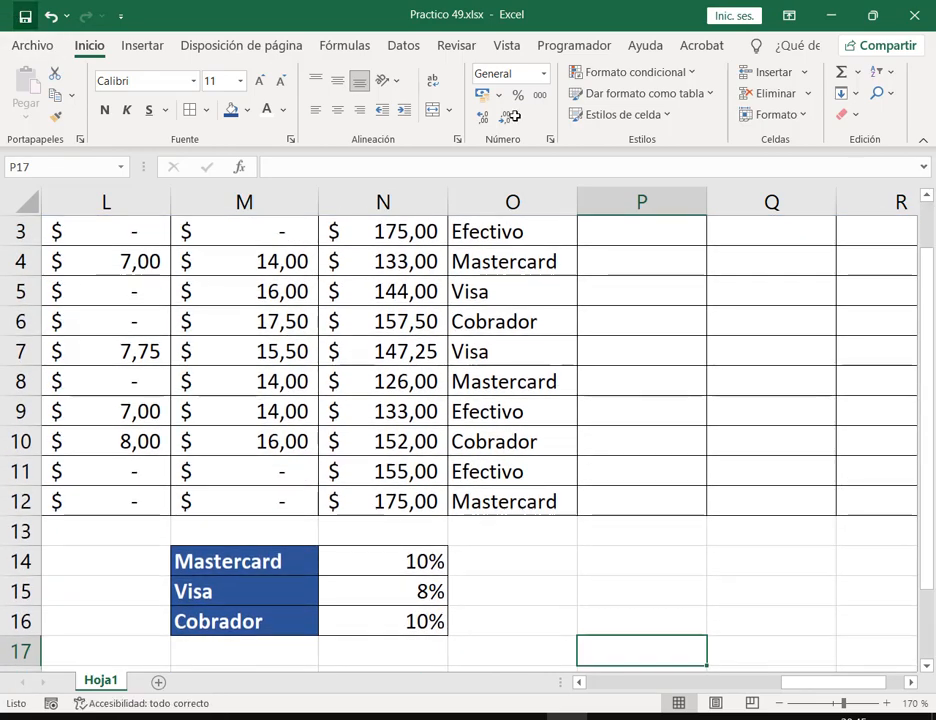
pyautogui.moveTo(927, 414); pyautogui.dragTo(927, 412)
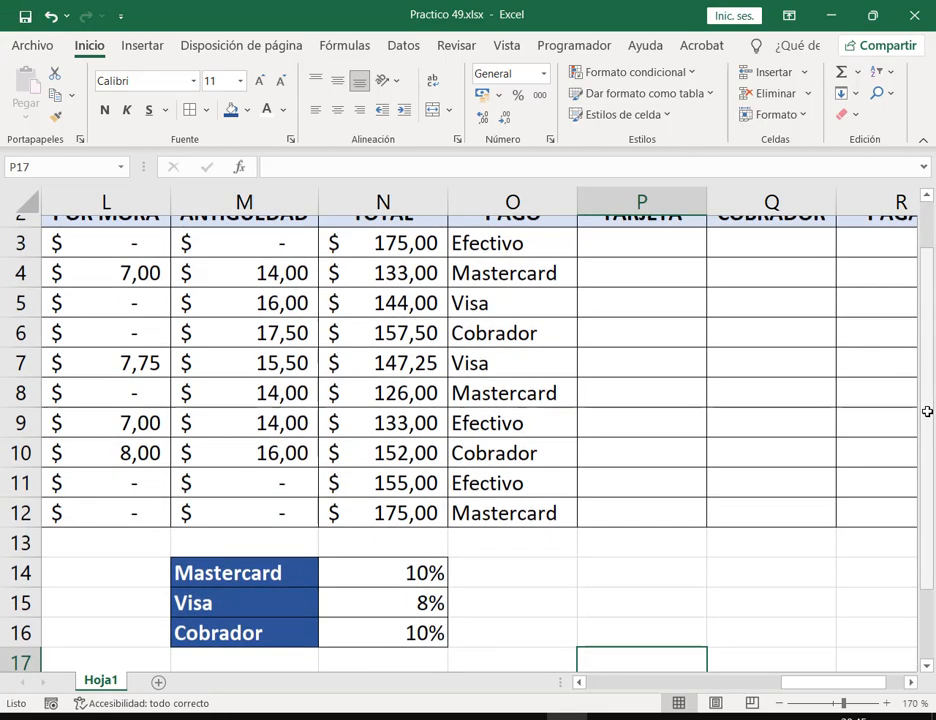
pyautogui.click(928, 194)
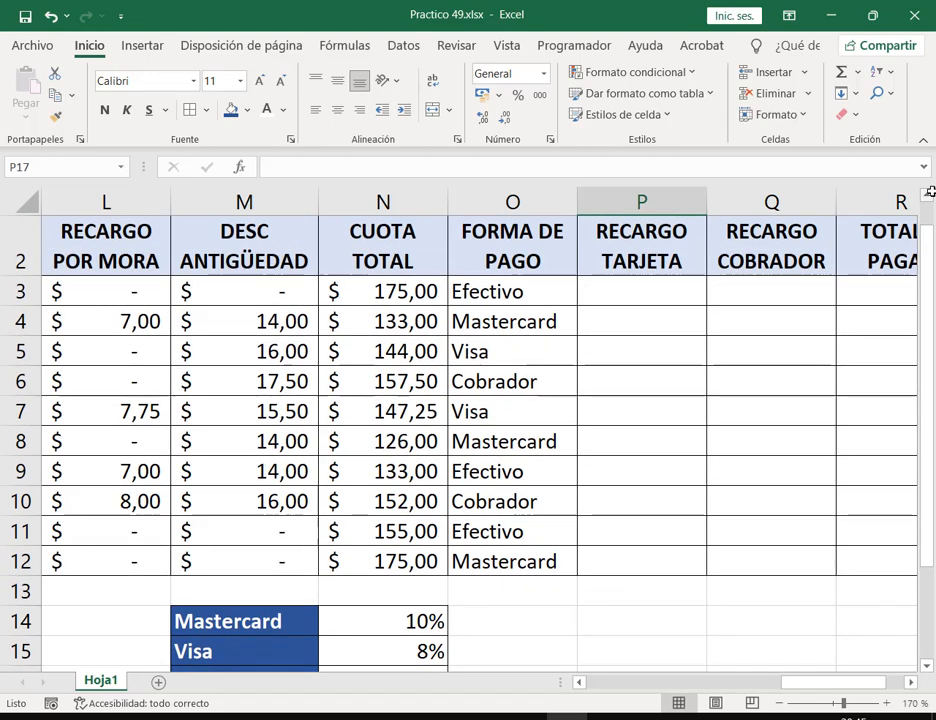
pyautogui.moveTo(925, 374); pyautogui.dragTo(928, 390)
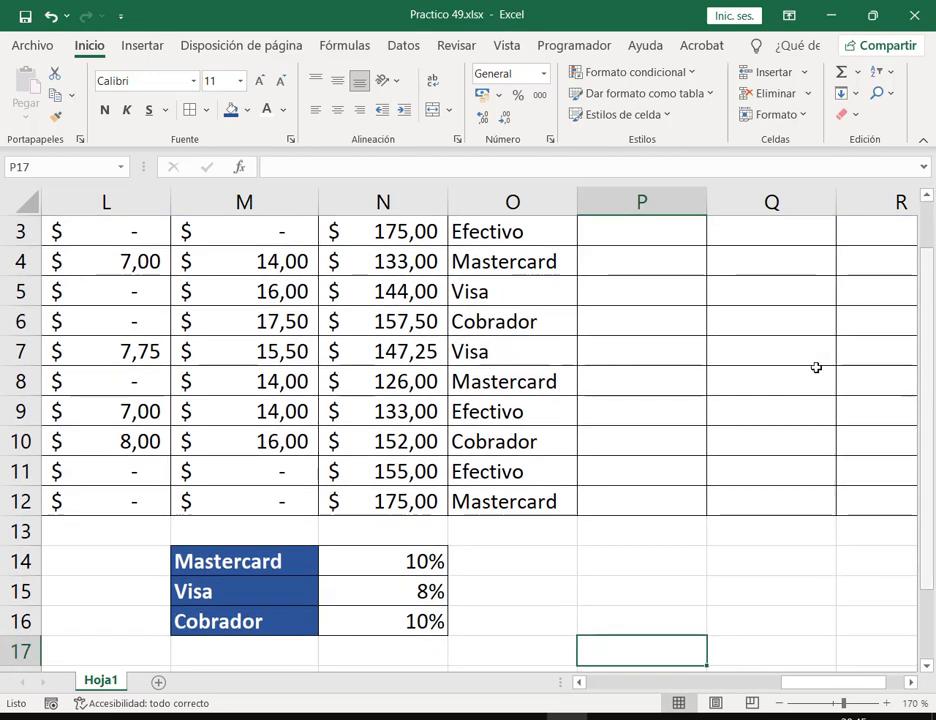
pyautogui.click(629, 232)
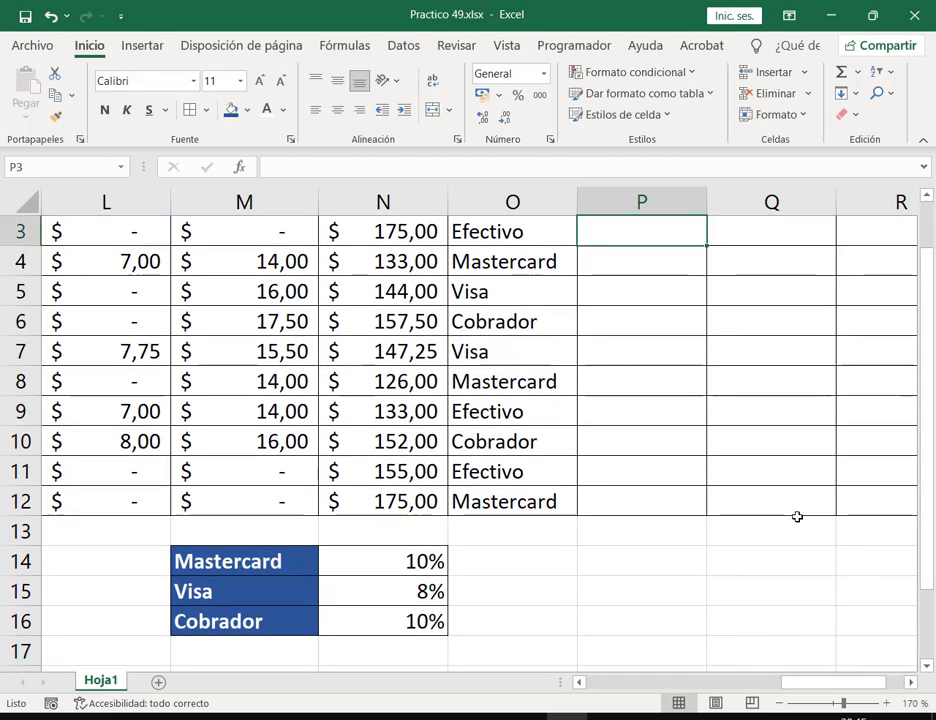
pyautogui.write('=')
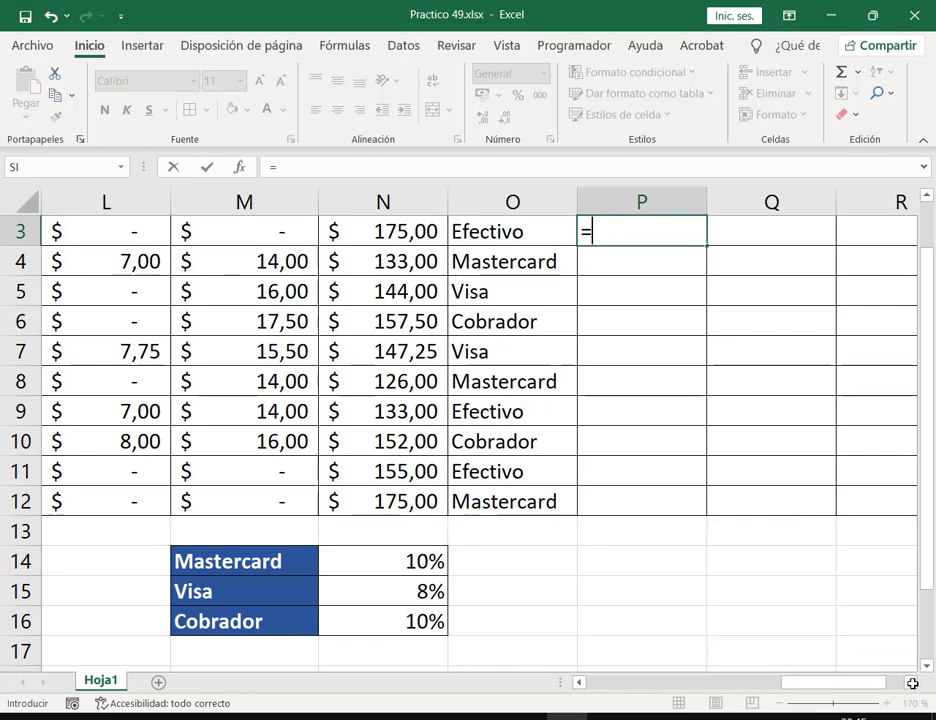
pyautogui.scroll(1, 916, 216)
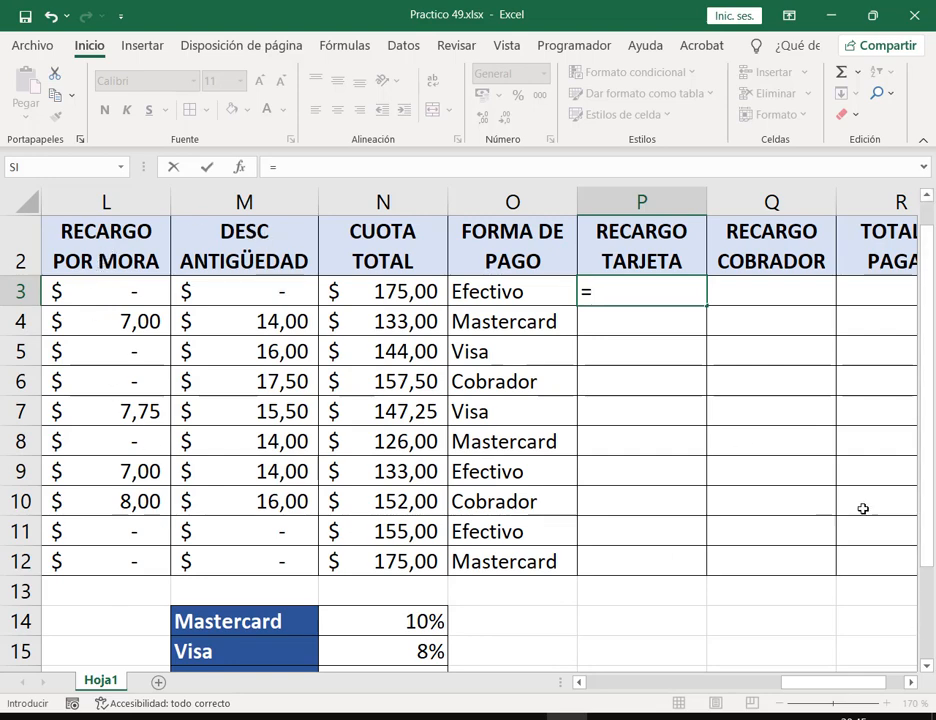
pyautogui.click(910, 681)
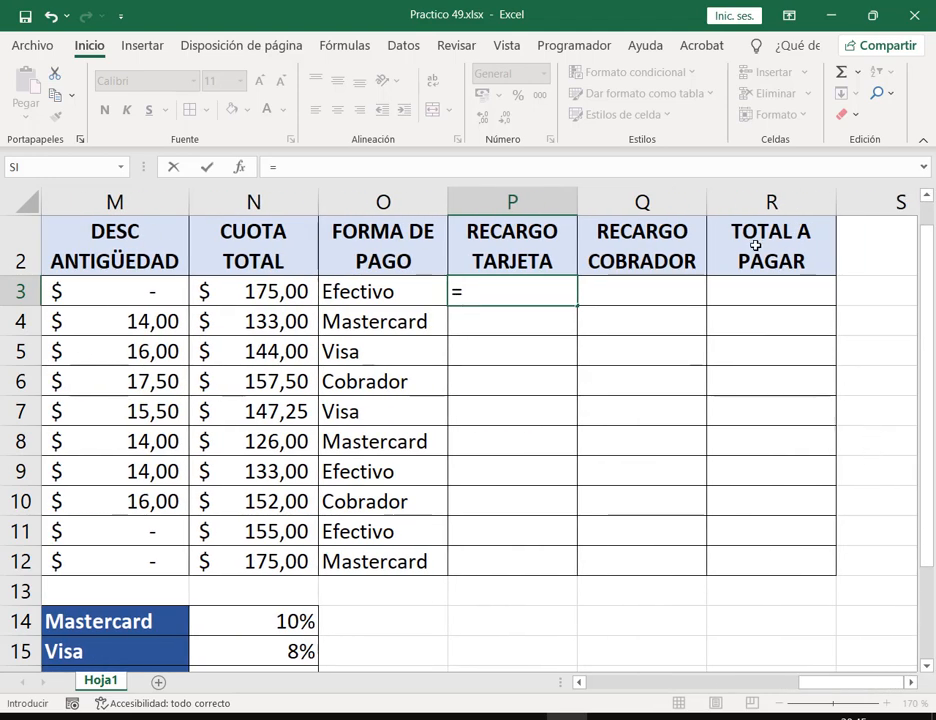
pyautogui.moveTo(725, 210); pyautogui.dragTo(821, 573)
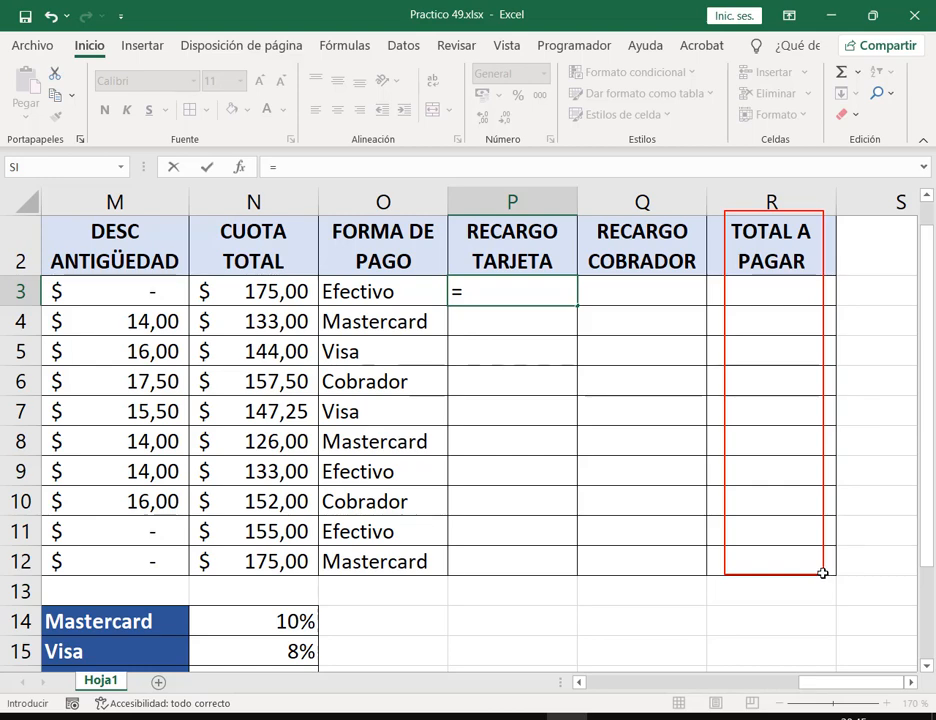
pyautogui.moveTo(458, 217)
pyautogui.mouseDown()
pyautogui.moveTo(514, 317)
pyautogui.moveTo(569, 535)
pyautogui.mouseUp()
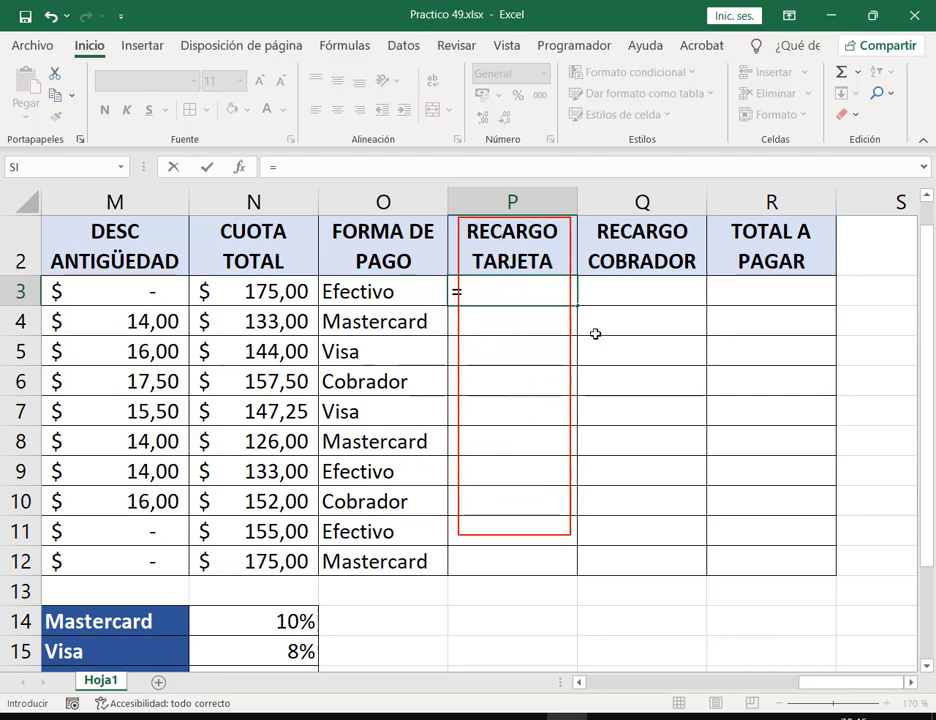
pyautogui.moveTo(589, 216)
pyautogui.mouseDown()
pyautogui.moveTo(687, 375)
pyautogui.moveTo(698, 426)
pyautogui.moveTo(697, 417)
pyautogui.mouseUp()
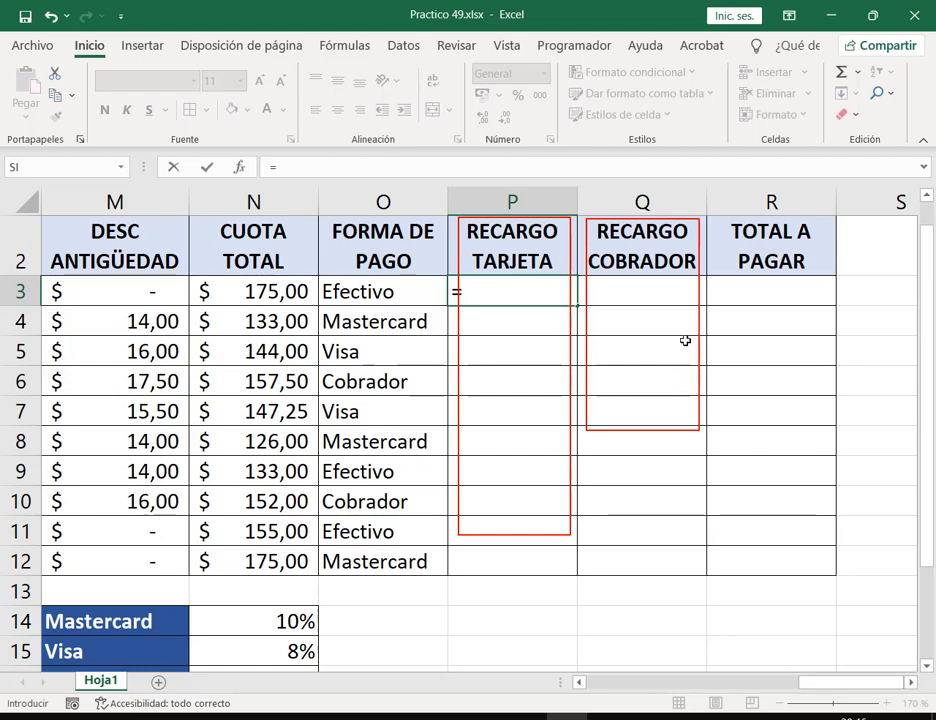
pyautogui.press('Escape')
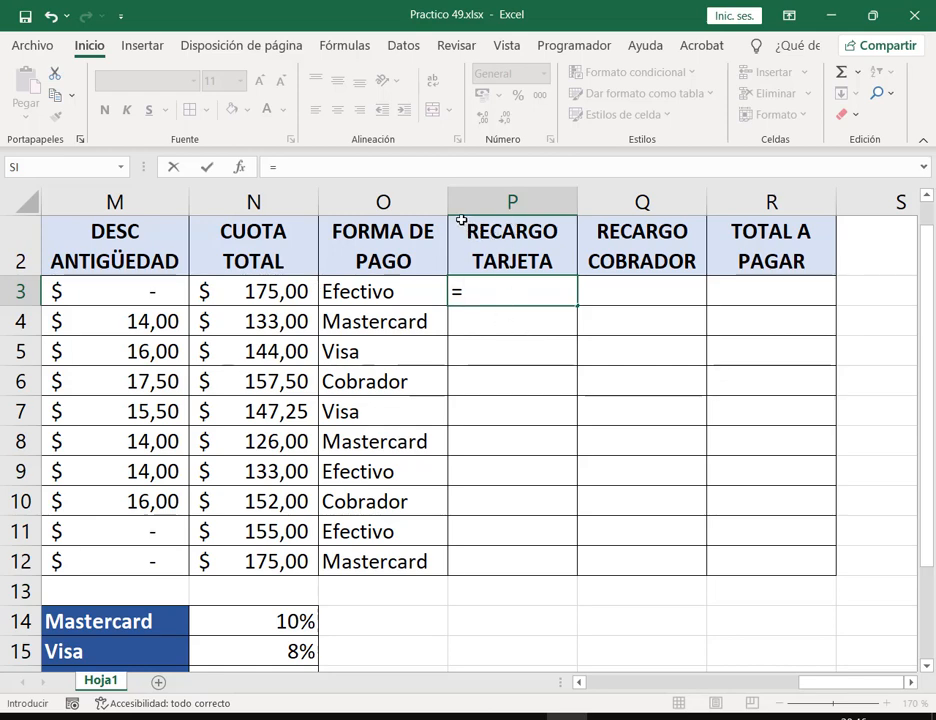
pyautogui.moveTo(461, 219); pyautogui.dragTo(558, 295)
pyautogui.press('Escape')
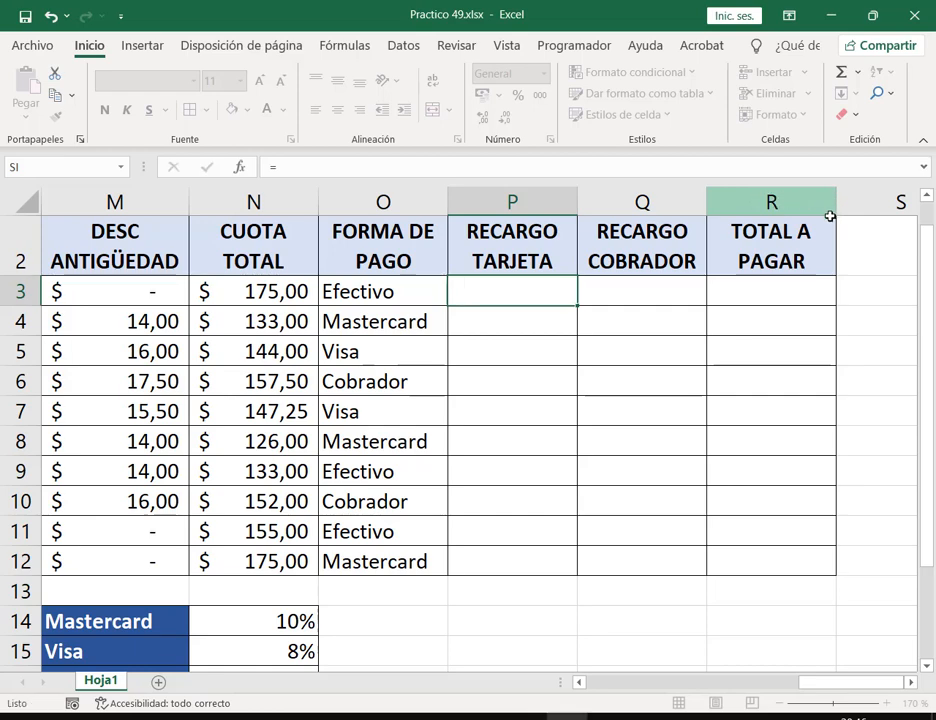
# Collapse the TOTAL A PAGAR column R to a sliver and select the first RECARGO TARJETA cell, P3
pyautogui.moveTo(834, 205); pyautogui.dragTo(700, 213)
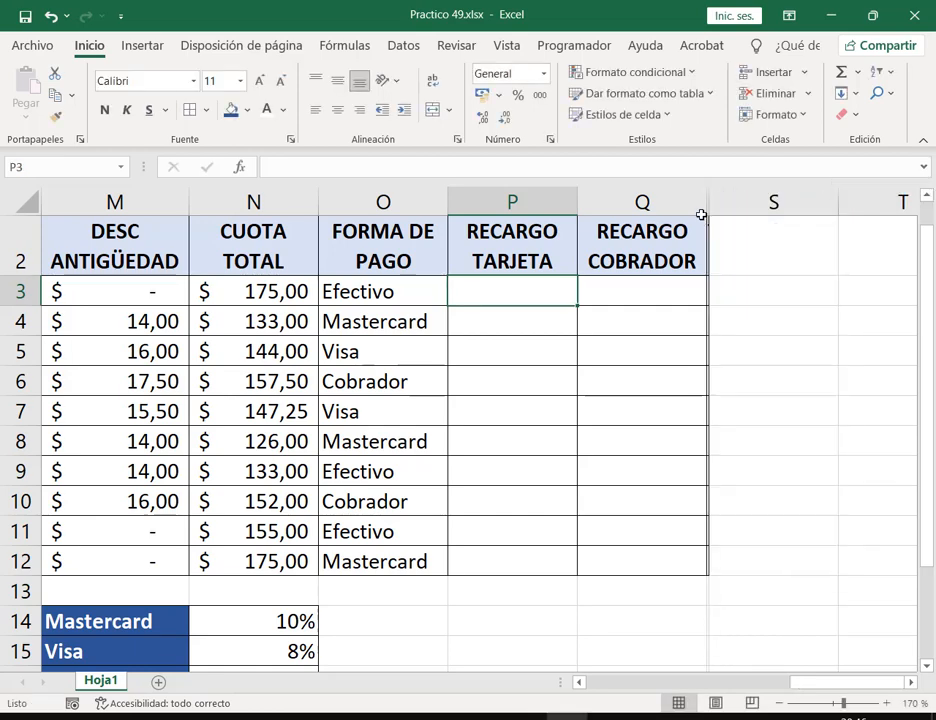
pyautogui.click(773, 320)
pyautogui.click(520, 270)
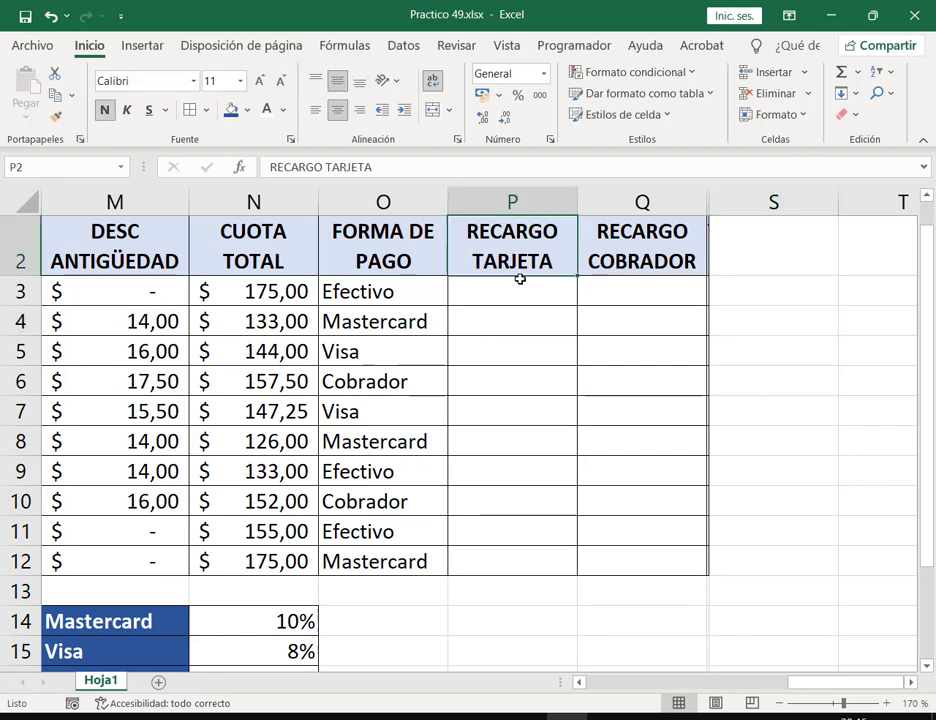
pyautogui.click(529, 284)
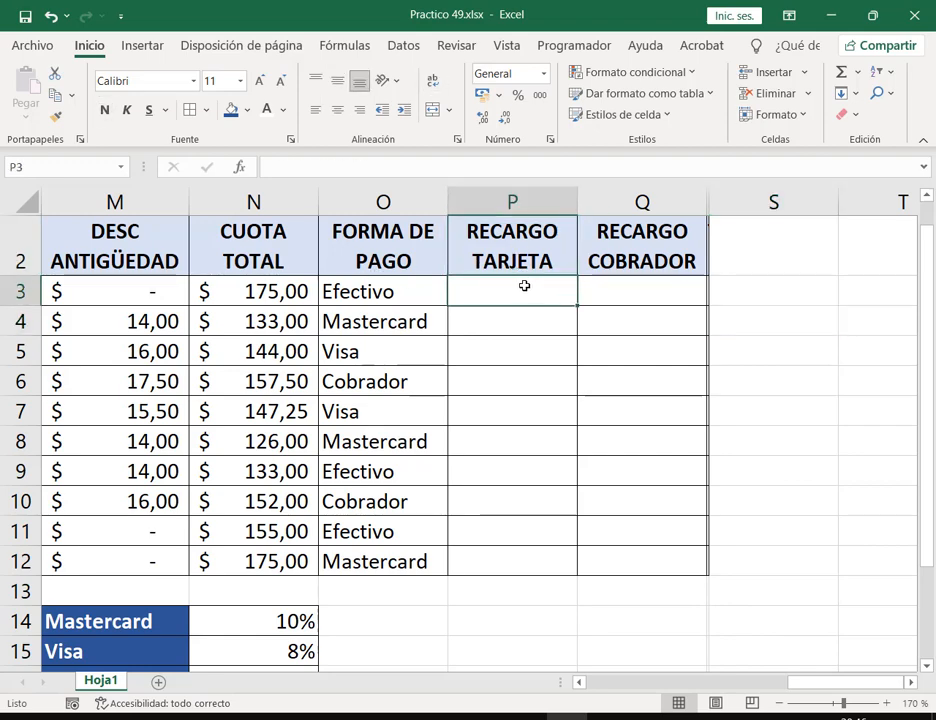
# Autofit the collapsed TOTAL A PAGAR column R to restore its readable width
pyautogui.moveTo(522, 296); pyautogui.dragTo(491, 561)
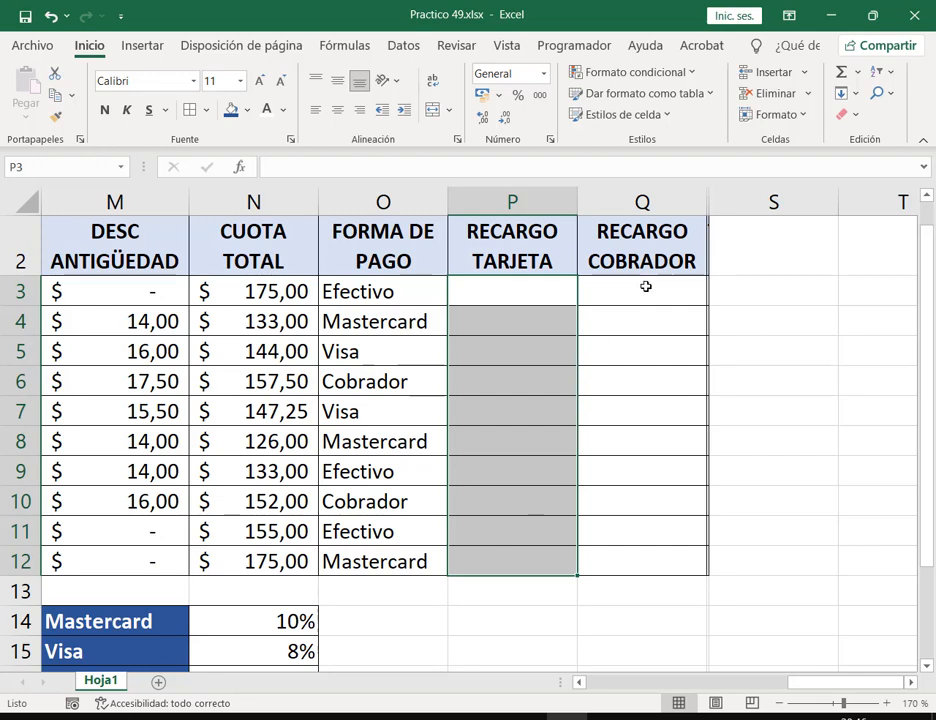
pyautogui.moveTo(645, 287); pyautogui.dragTo(650, 585)
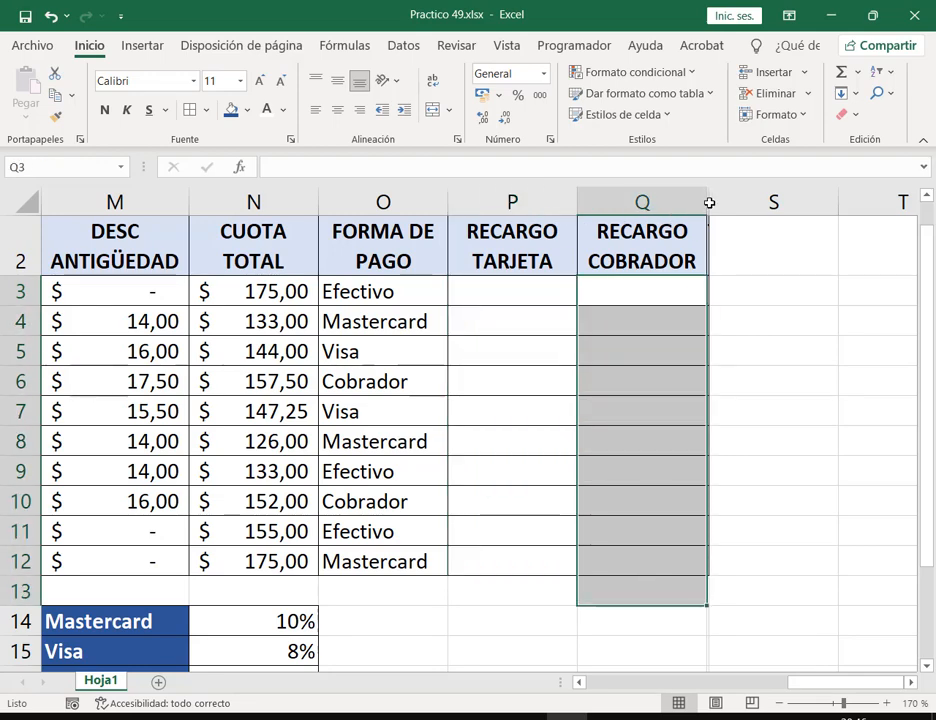
pyautogui.doubleClick(709, 203)
pyautogui.click(758, 291)
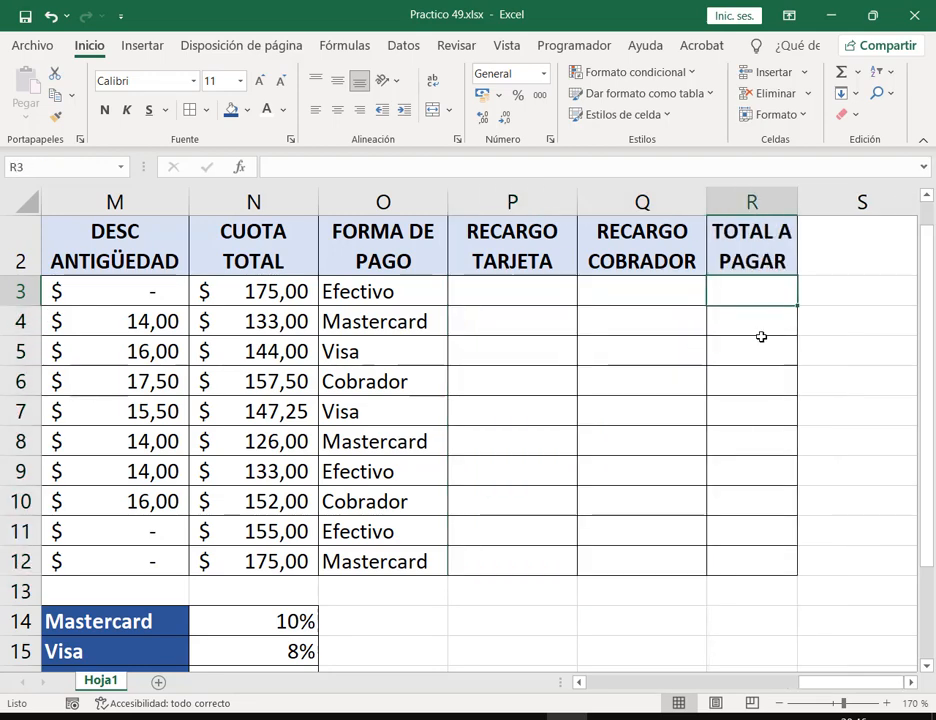
# Start a SI formula in P3 whose logical test compares the payment method in O3
pyautogui.click(486, 296)
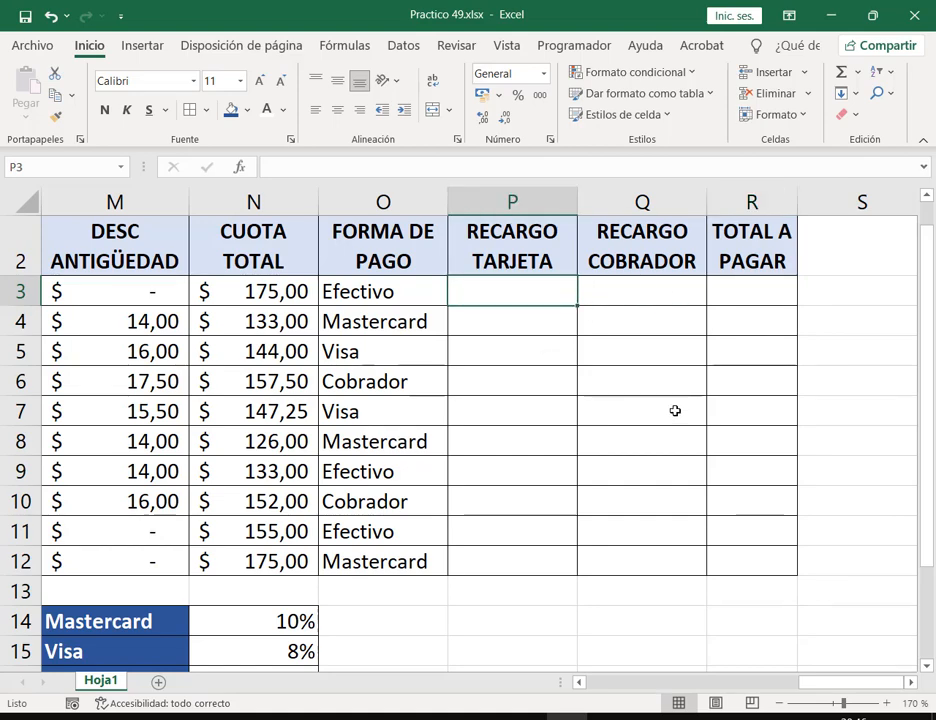
pyautogui.write('=si')
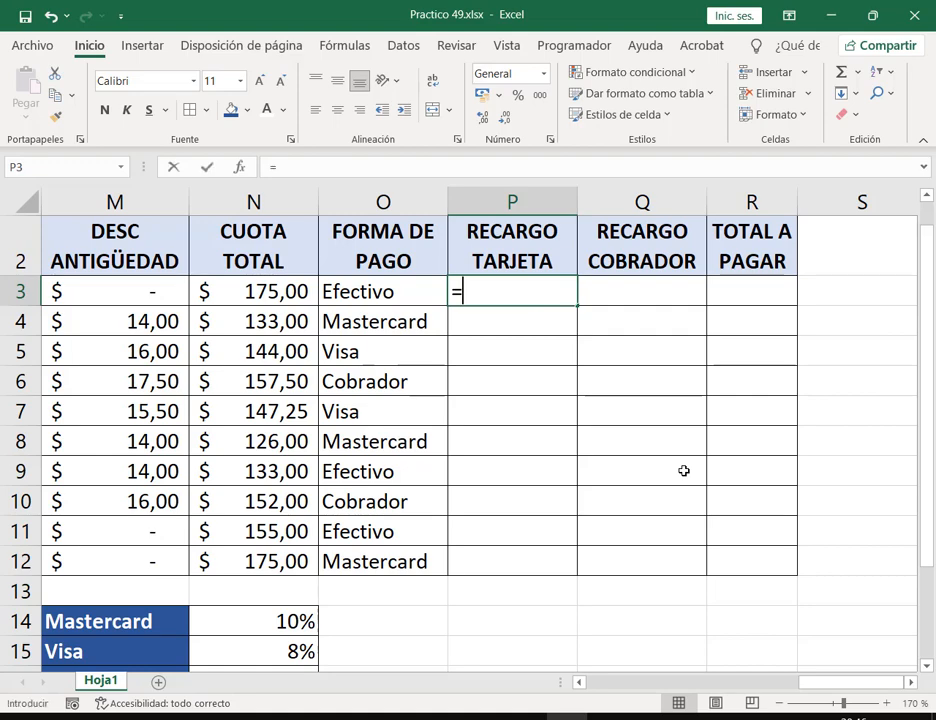
pyautogui.press('BackSpace')
pyautogui.press('BackSpace')
pyautogui.write('SI(')
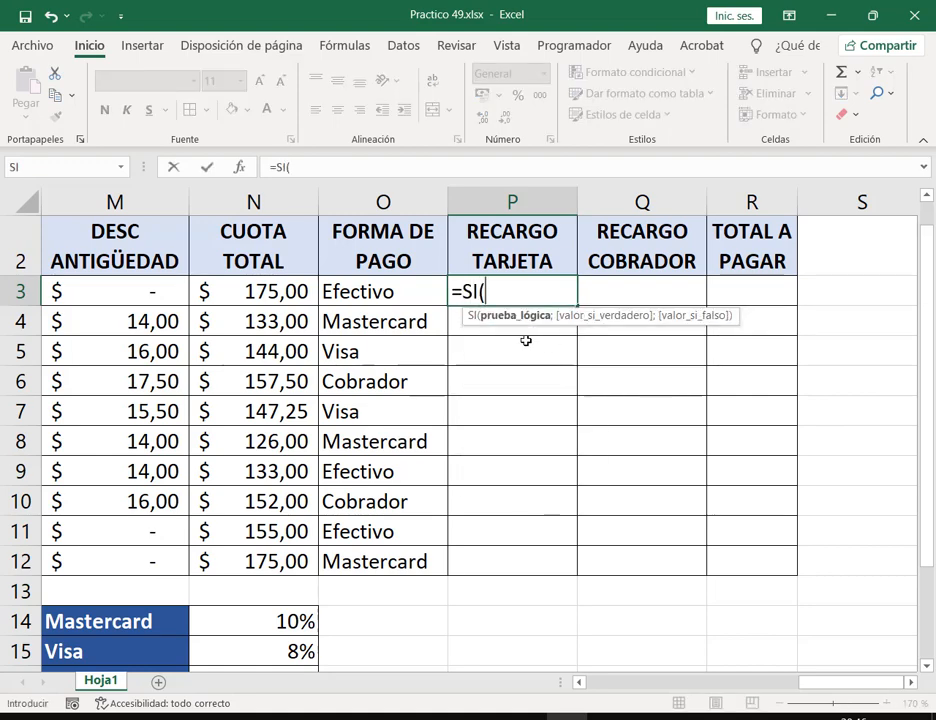
pyautogui.click(390, 293)
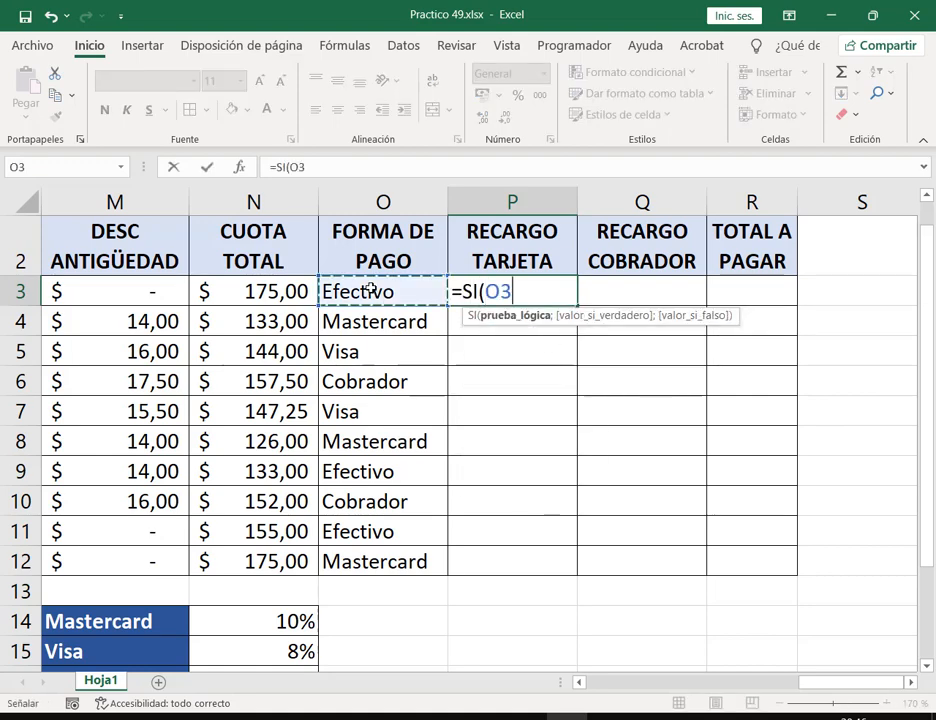
pyautogui.write('=')
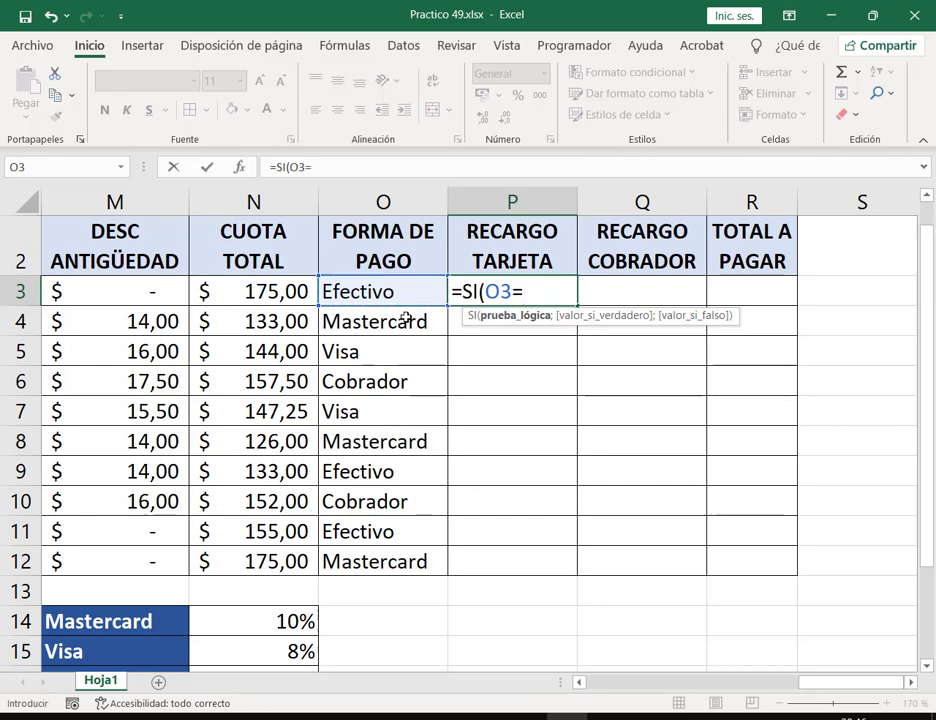
pyautogui.moveTo(855, 681)
pyautogui.mouseDown()
pyautogui.moveTo(830, 679)
pyautogui.moveTo(840, 681)
pyautogui.mouseUp()
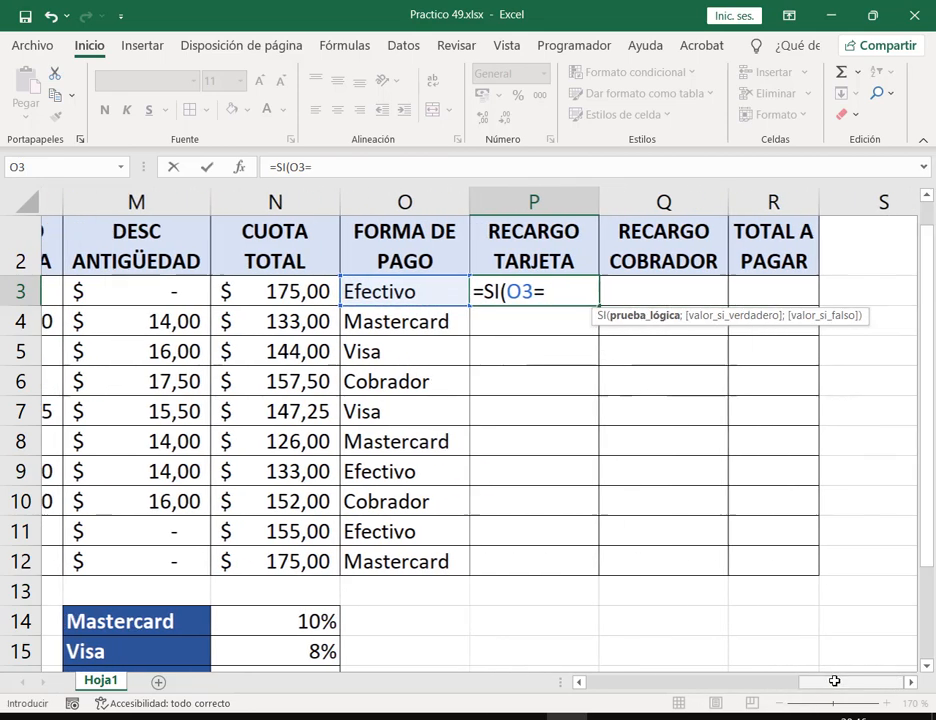
pyautogui.click(138, 636)
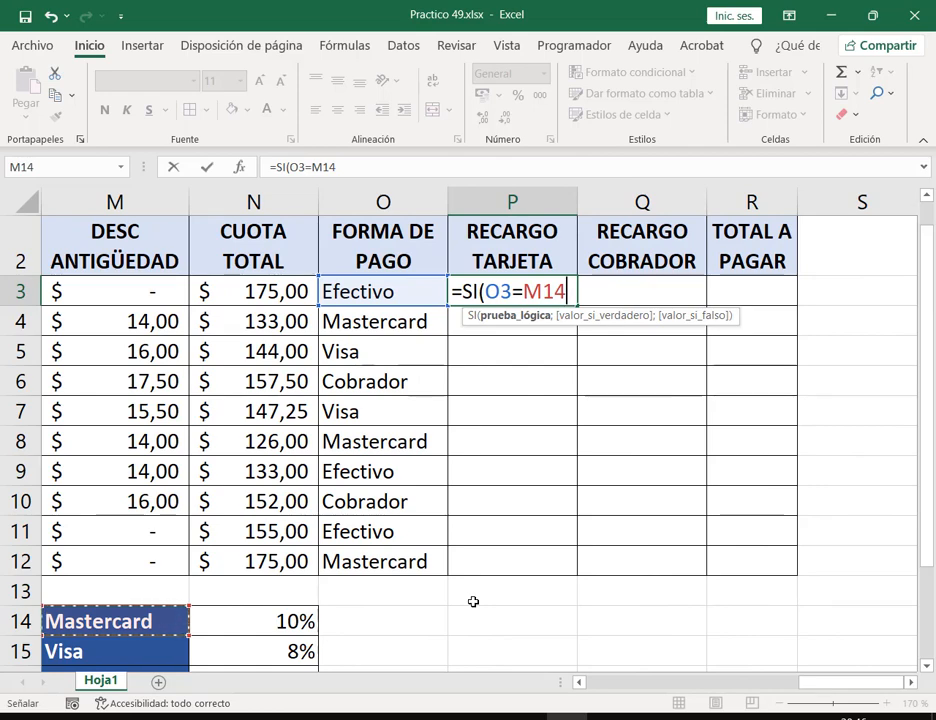
pyautogui.press('F4')
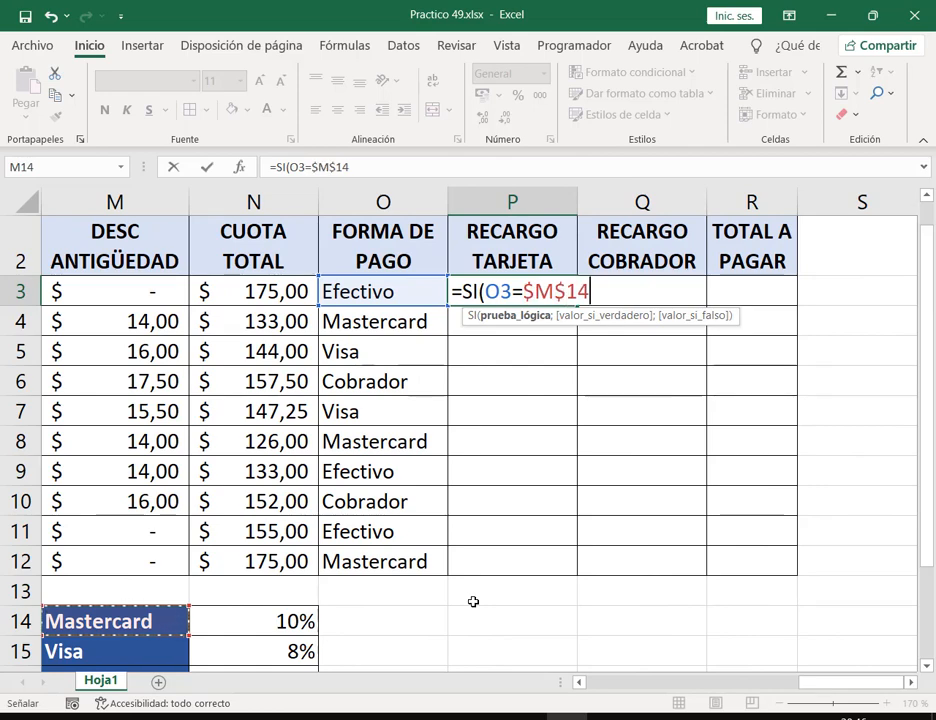
pyautogui.press('BackSpace')
pyautogui.press('BackSpace')
pyautogui.press('BackSpace')
pyautogui.press('BackSpace')
pyautogui.press('BackSpace')
# Complete the P3 test with the text "Mastercard" and return N3*$N$14 when it is true
pyautogui.write('"')
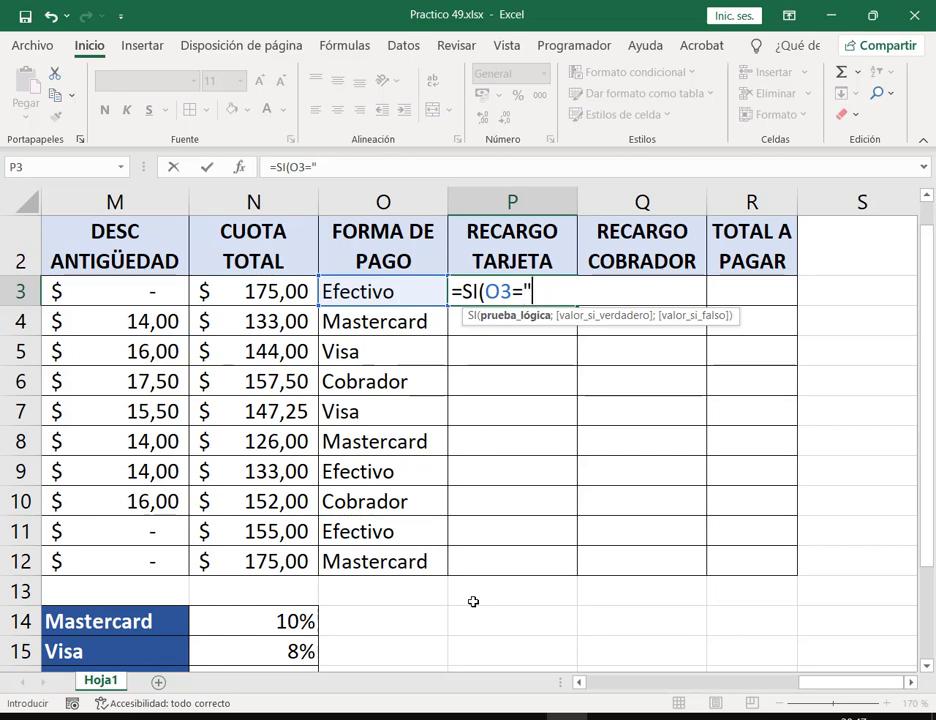
pyautogui.write('Mastar')
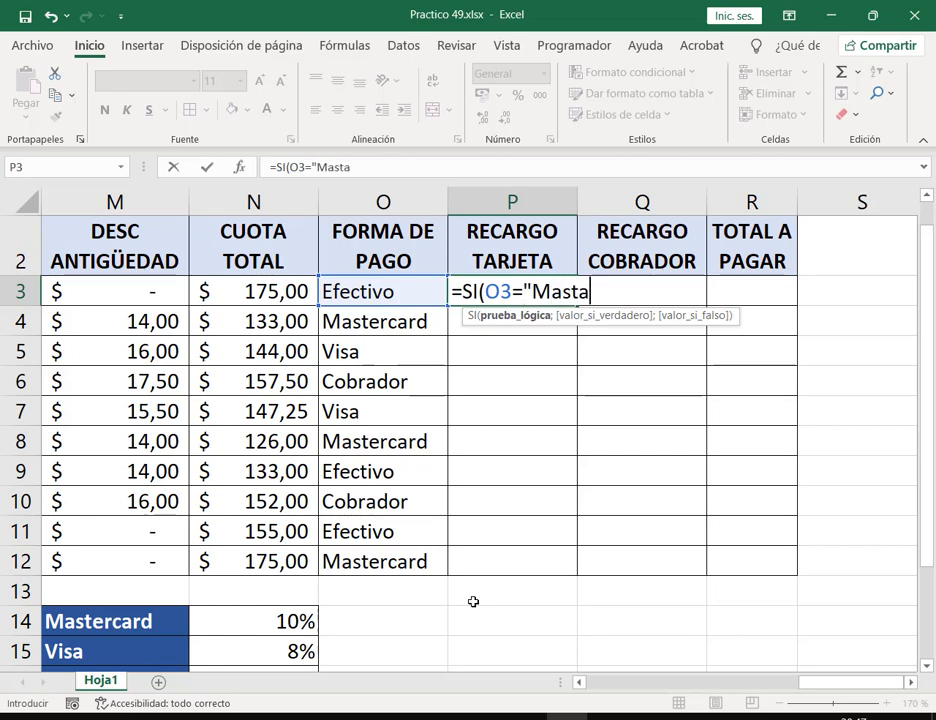
pyautogui.press('BackSpace')
pyautogui.press('BackSpace')
pyautogui.write('erc')
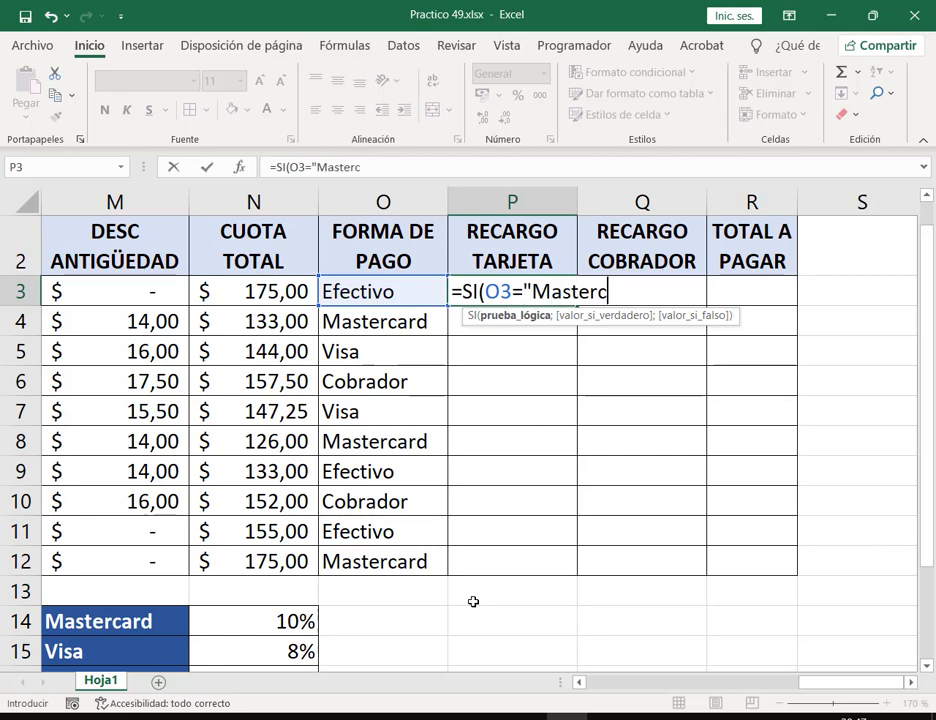
pyautogui.write('ard')
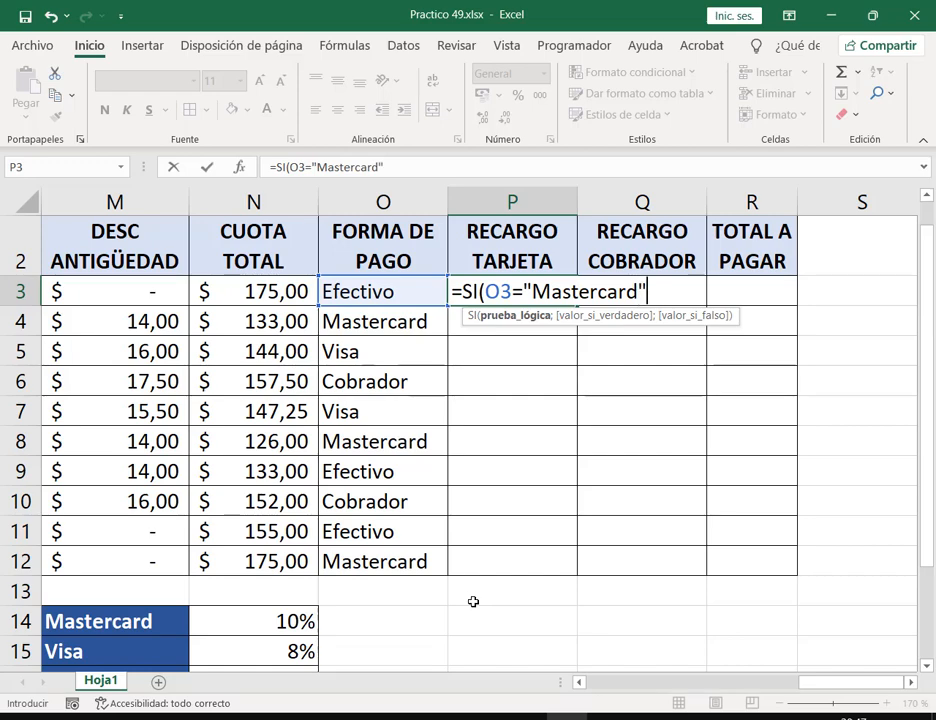
pyautogui.write(';')
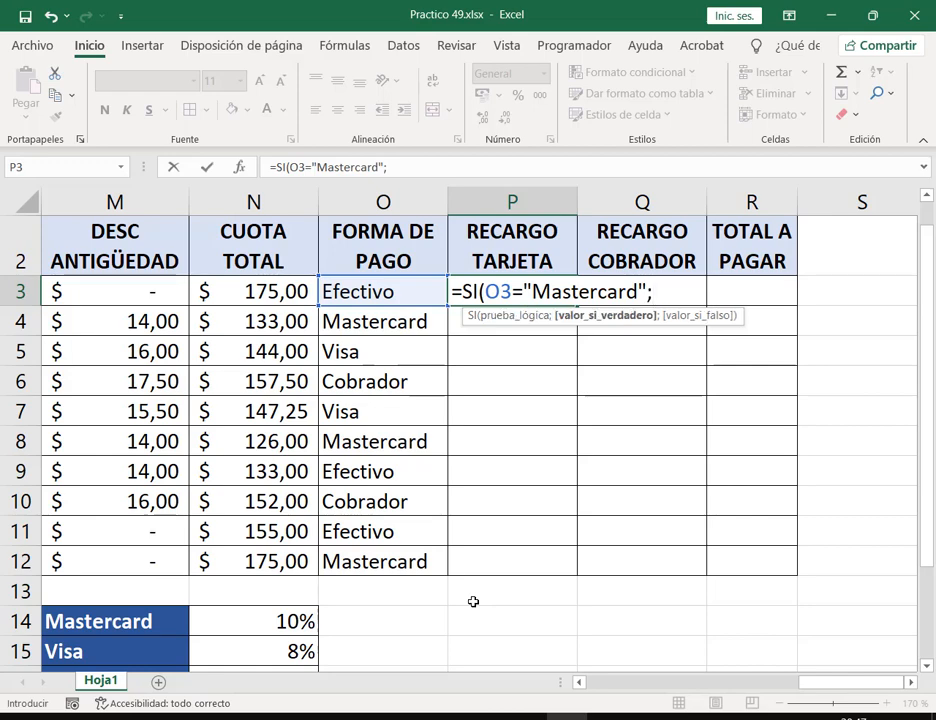
pyautogui.click(280, 288)
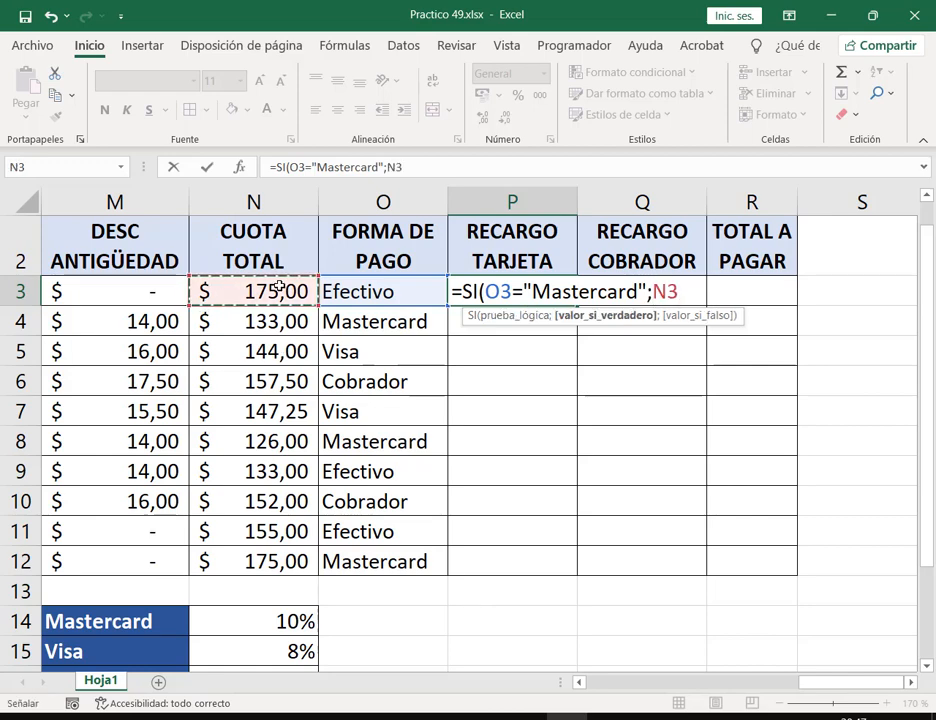
pyautogui.write('*')
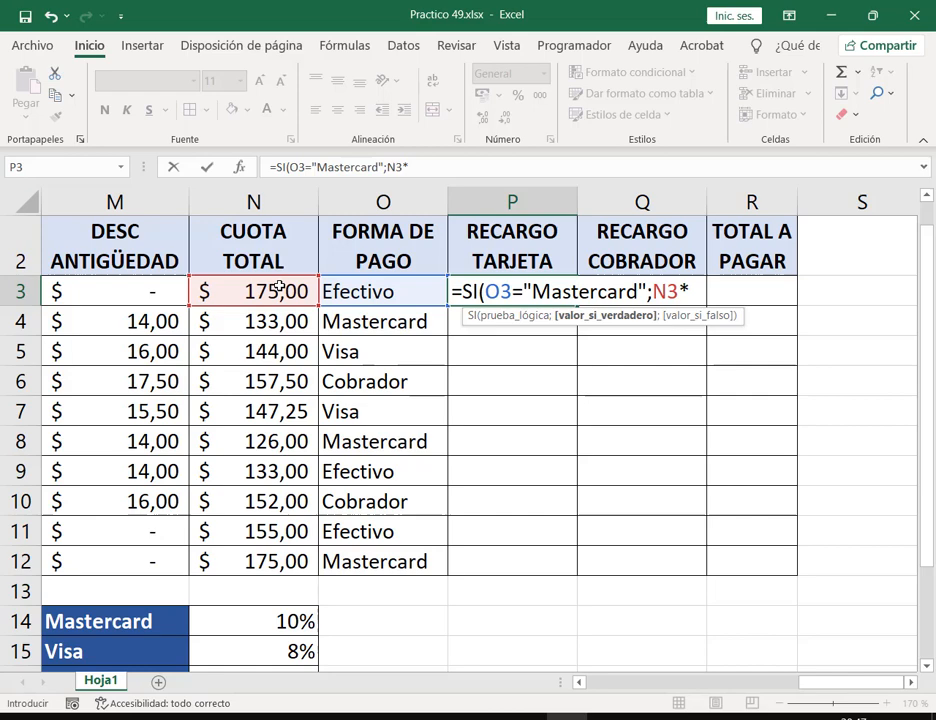
pyautogui.click(232, 621)
pyautogui.press('F4')
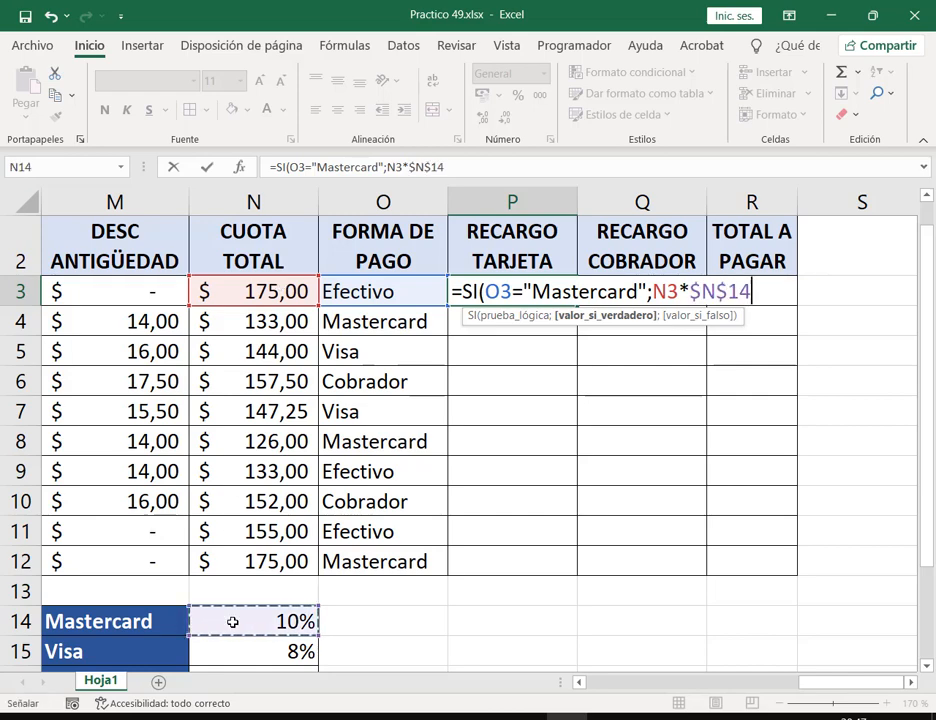
# Nest a second SI in the P3 formula that returns N3*$N$15 when O3 equals "Visa"
pyautogui.write(';SI(')
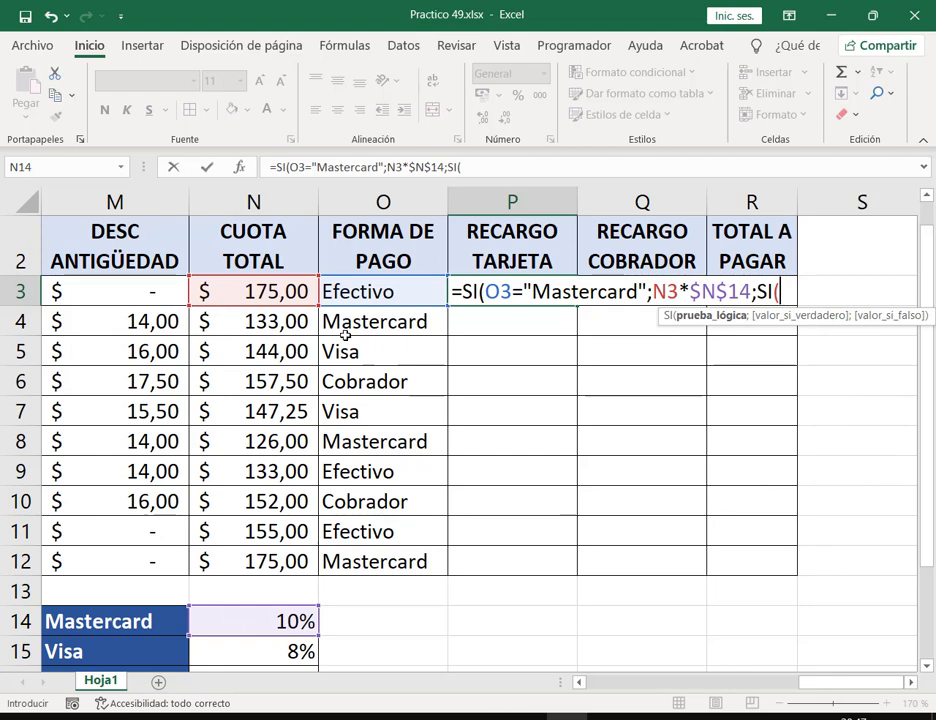
pyautogui.click(351, 292)
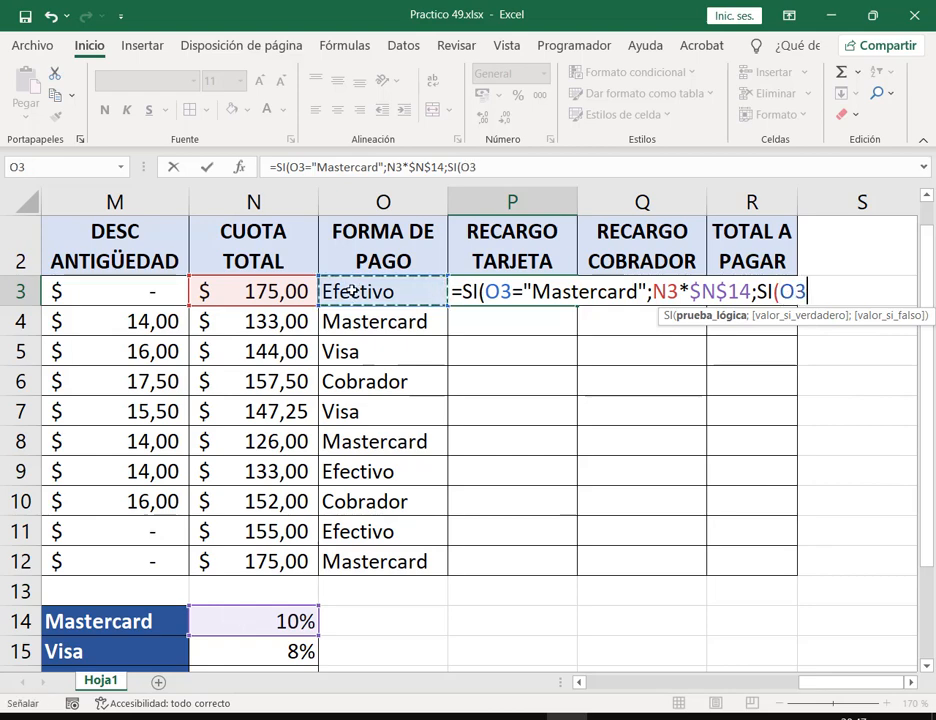
pyautogui.write('="')
pyautogui.write('vl')
pyautogui.press('BackSpace')
pyautogui.press('BackSpace')
pyautogui.write('V')
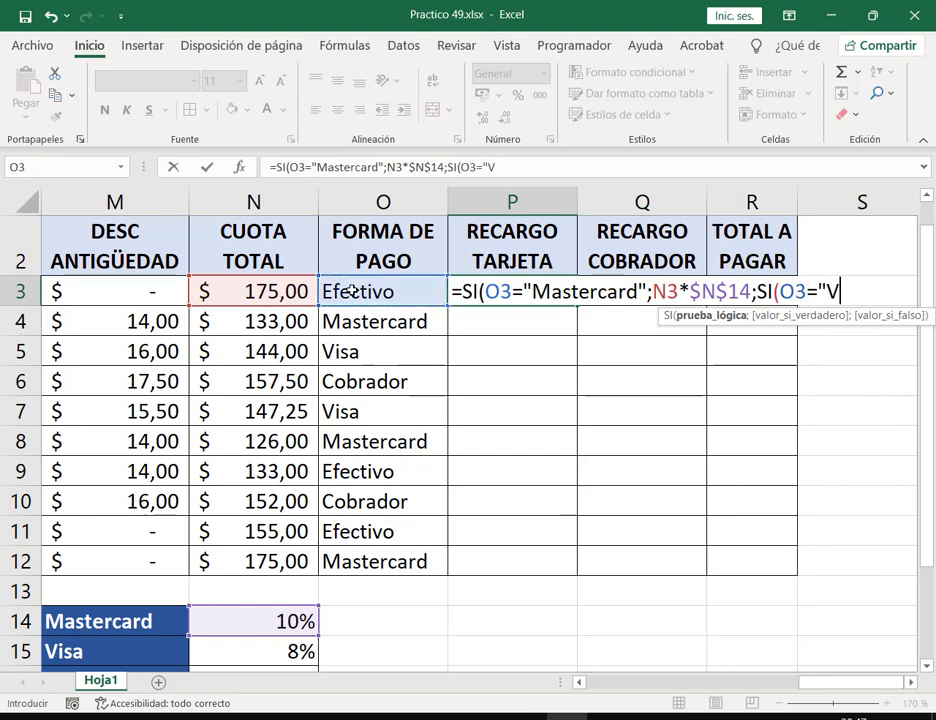
pyautogui.write('isa";')
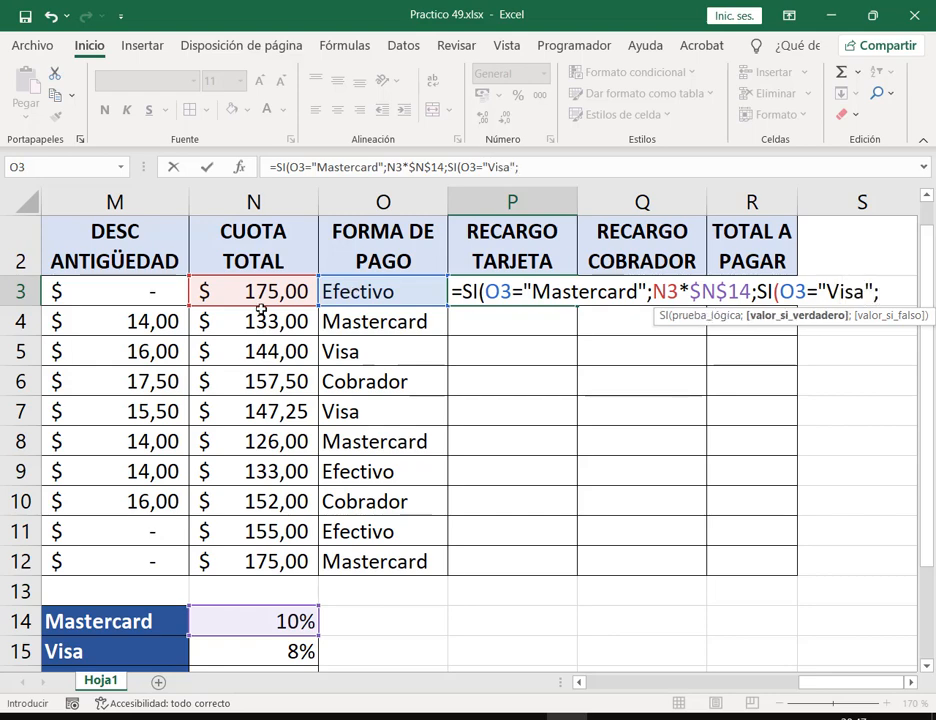
pyautogui.click(226, 297)
pyautogui.write('*')
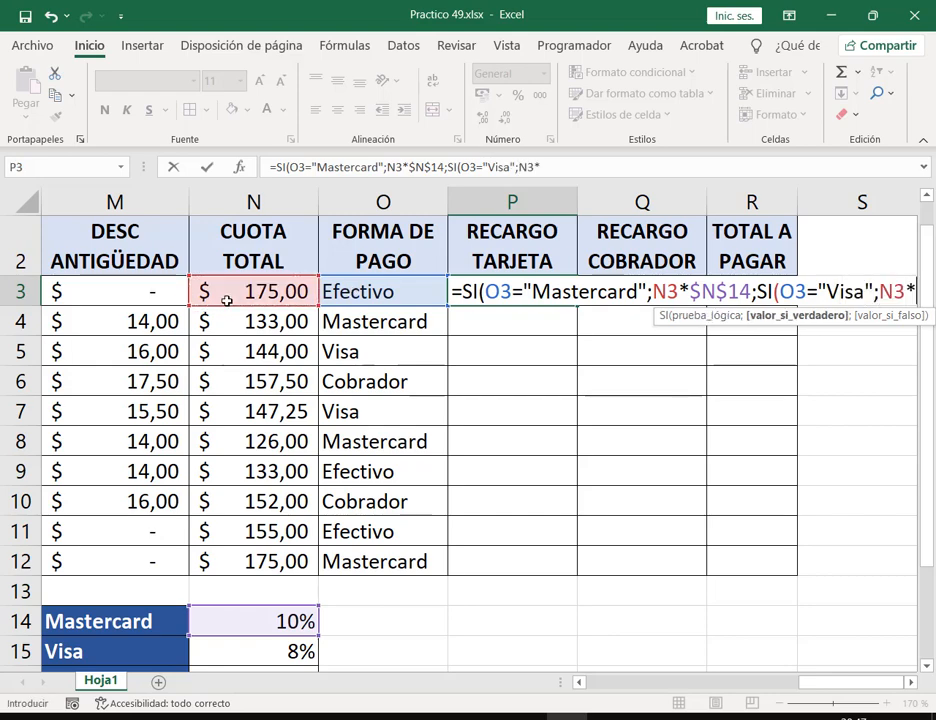
pyautogui.click(300, 651)
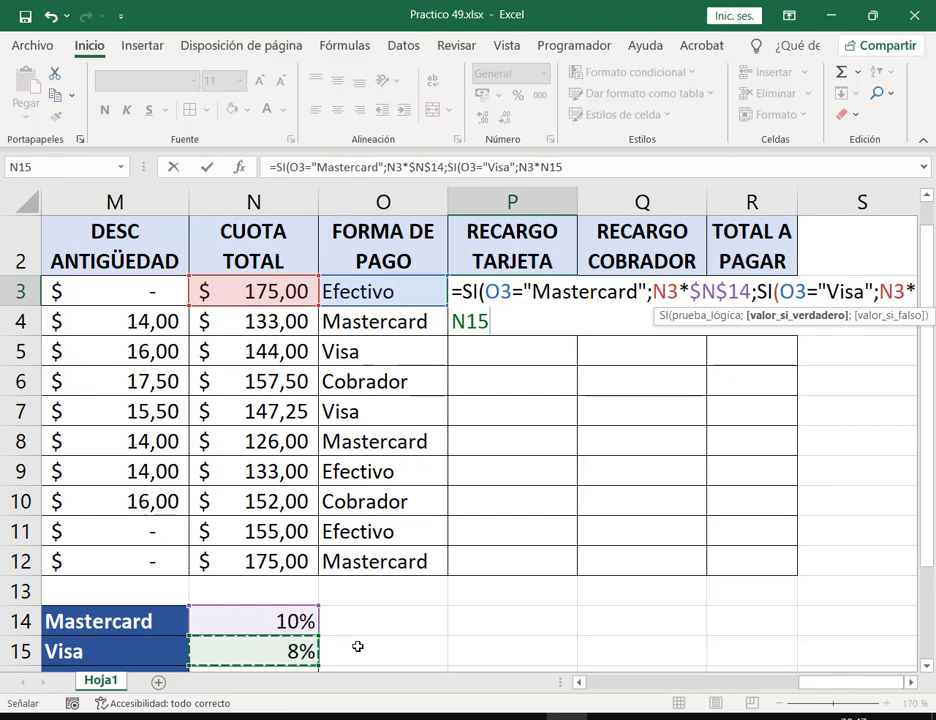
pyautogui.press('F4')
# Nest a third SI in the P3 formula that tests whether O3 equals "Cobrador"
pyautogui.write(';si')
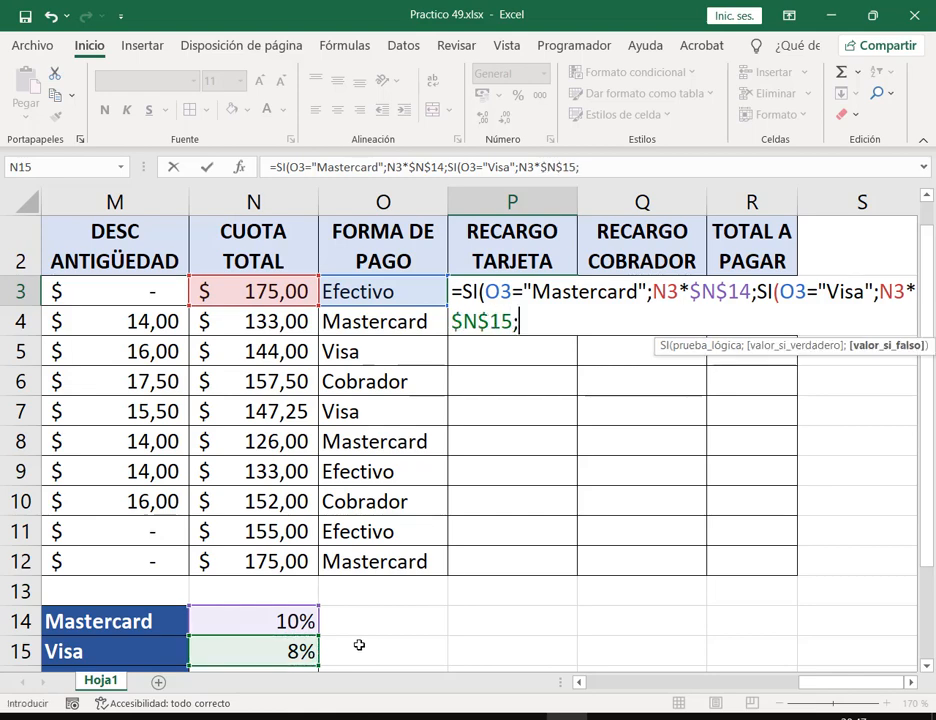
pyautogui.write('(')
pyautogui.press('BackSpace')
pyautogui.press('BackSpace')
pyautogui.press('BackSpace')
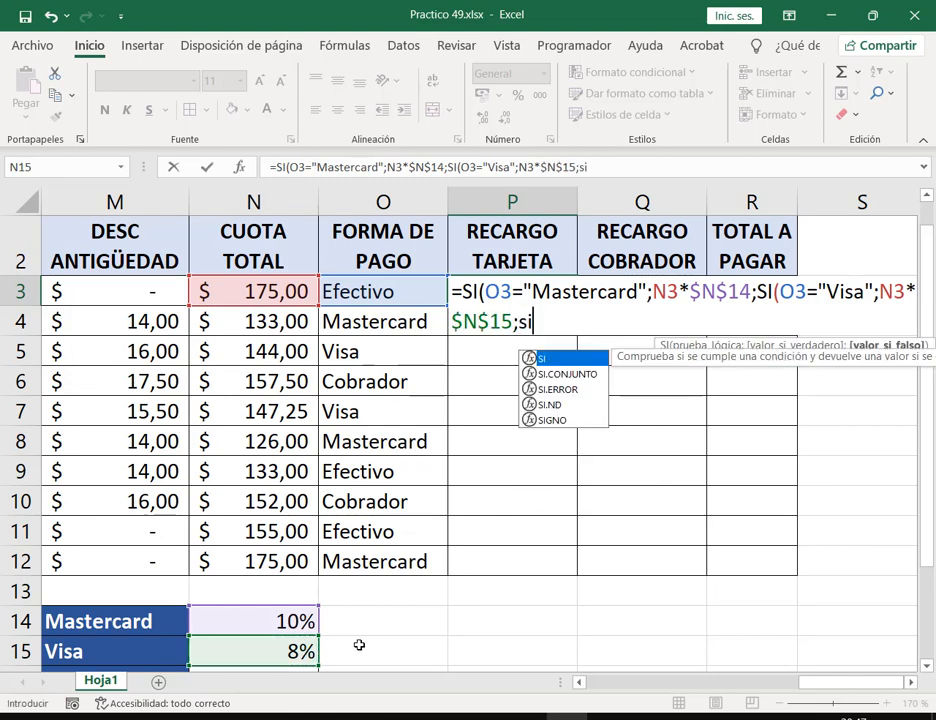
pyautogui.write('SI(')
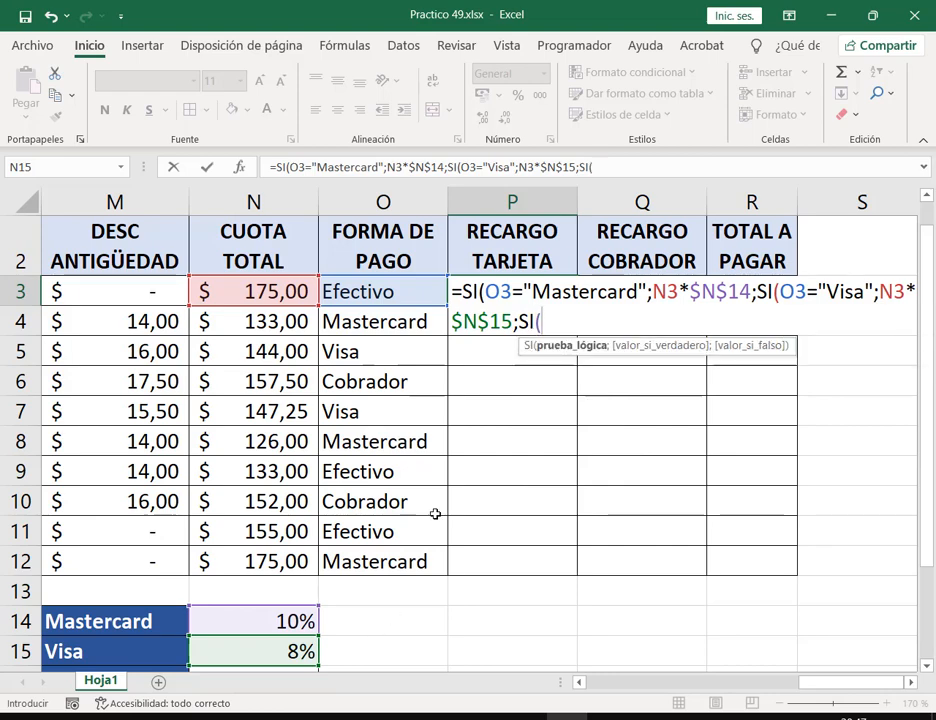
pyautogui.click(409, 289)
pyautogui.write('=')
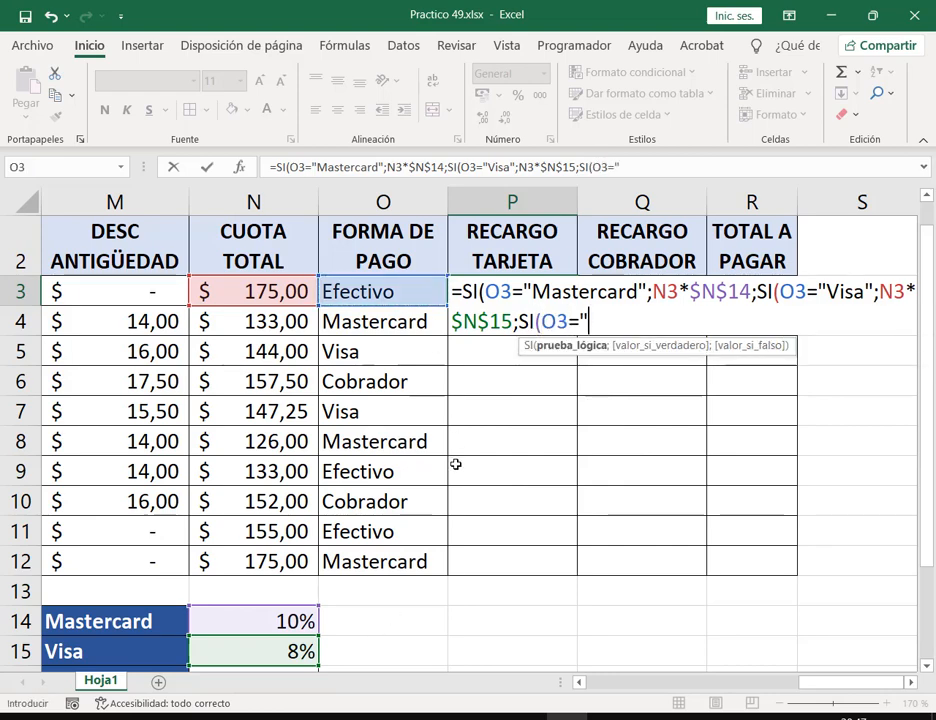
pyautogui.write('"Cobrador";')
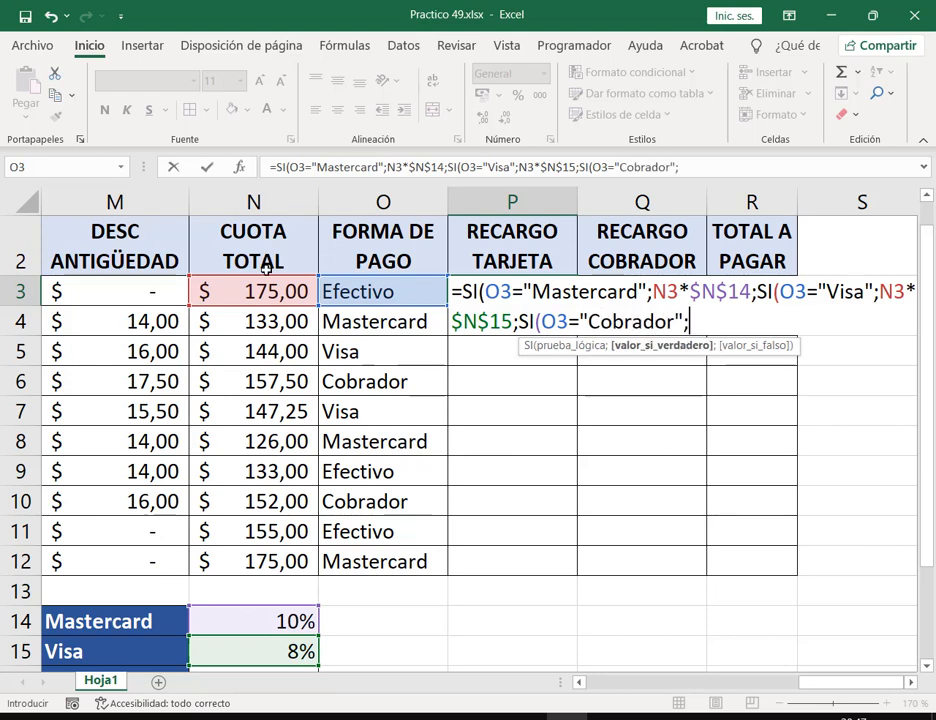
# Make the Cobrador condition return N3*$N$16 when true and open its value-if-false argument
pyautogui.click(261, 289)
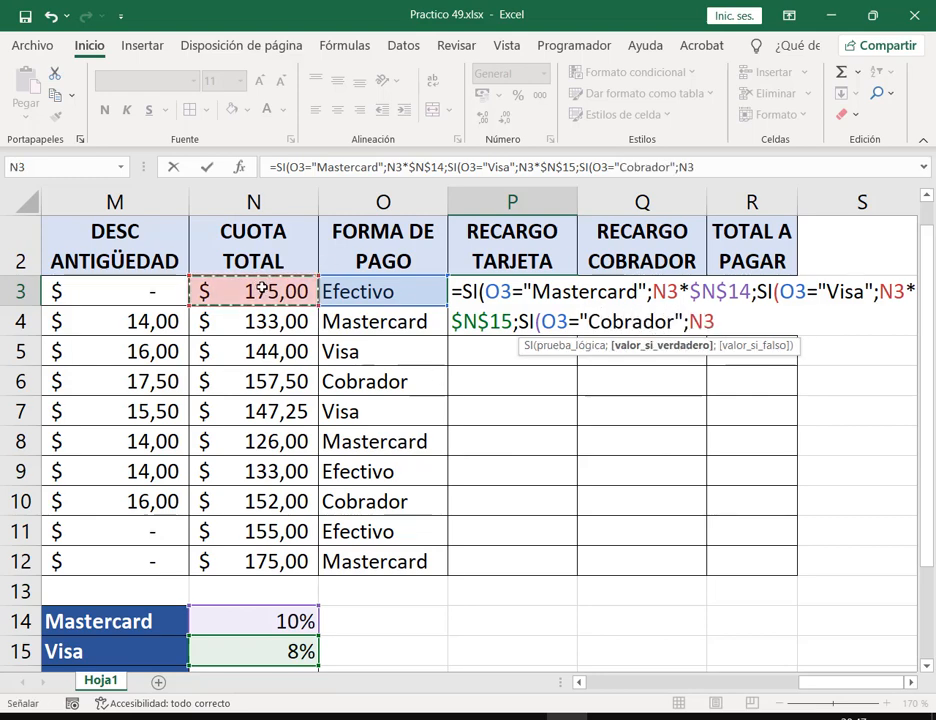
pyautogui.write('*')
pyautogui.scroll(-1, 255, 450)
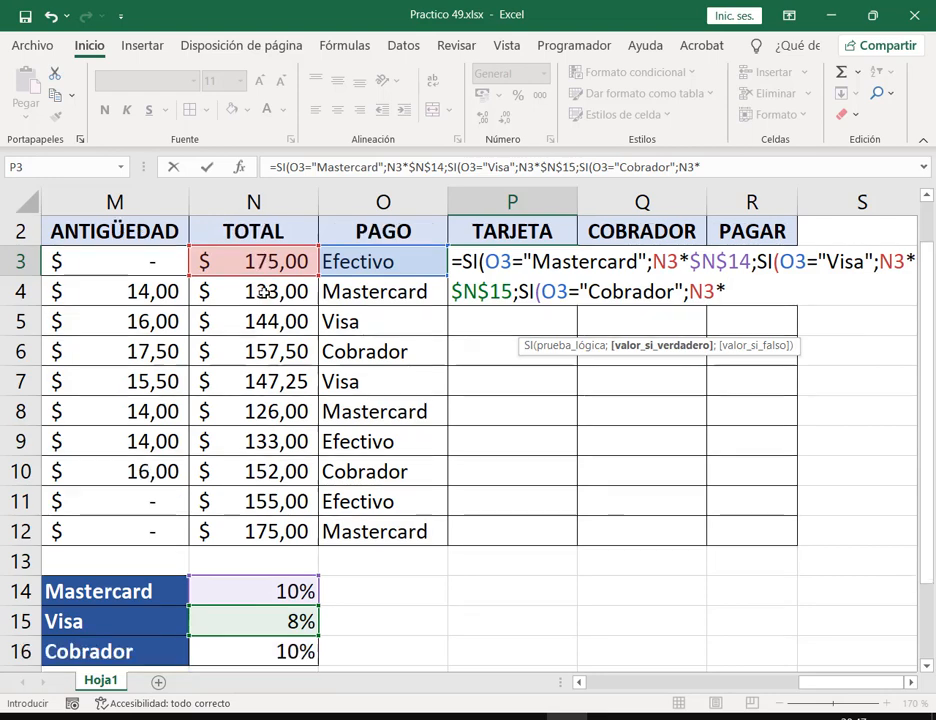
pyautogui.click(265, 561)
pyautogui.scroll(2, 534, 599)
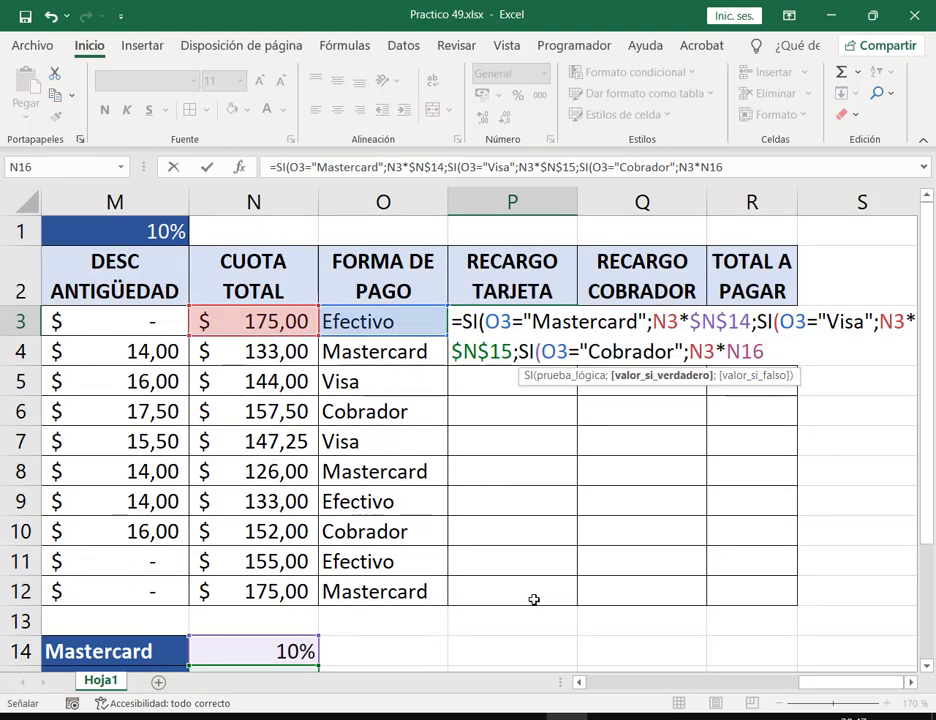
pyautogui.press('F4')
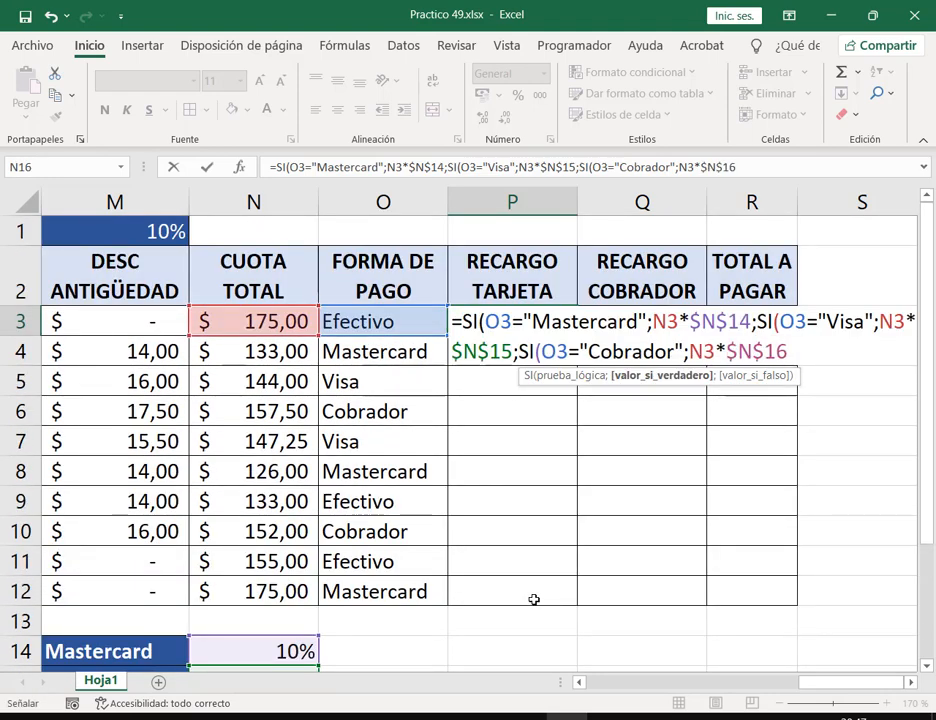
pyautogui.write(';')
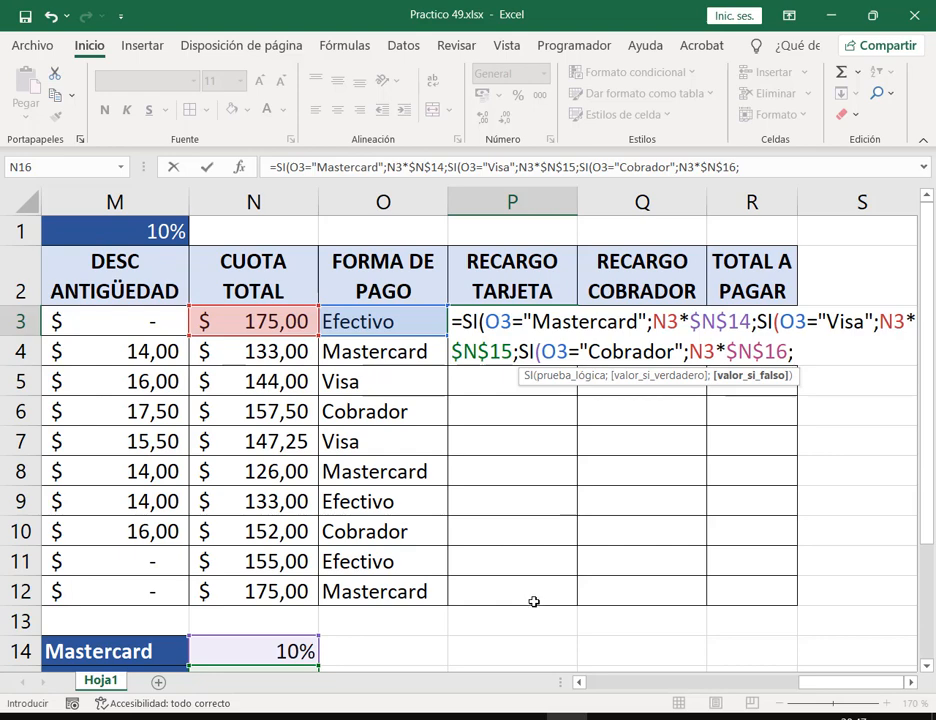
# Remove the Cobrador condition from the P3 formula and finish it with 0 as the value when neither card matches
pyautogui.moveTo(519, 351); pyautogui.dragTo(867, 353)
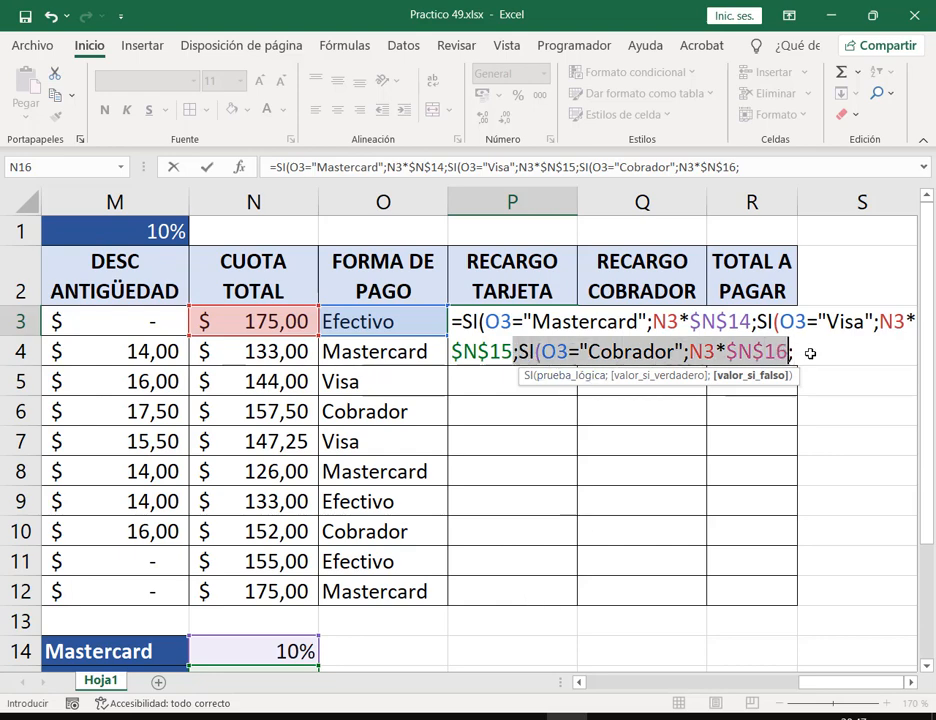
pyautogui.press('BackSpace')
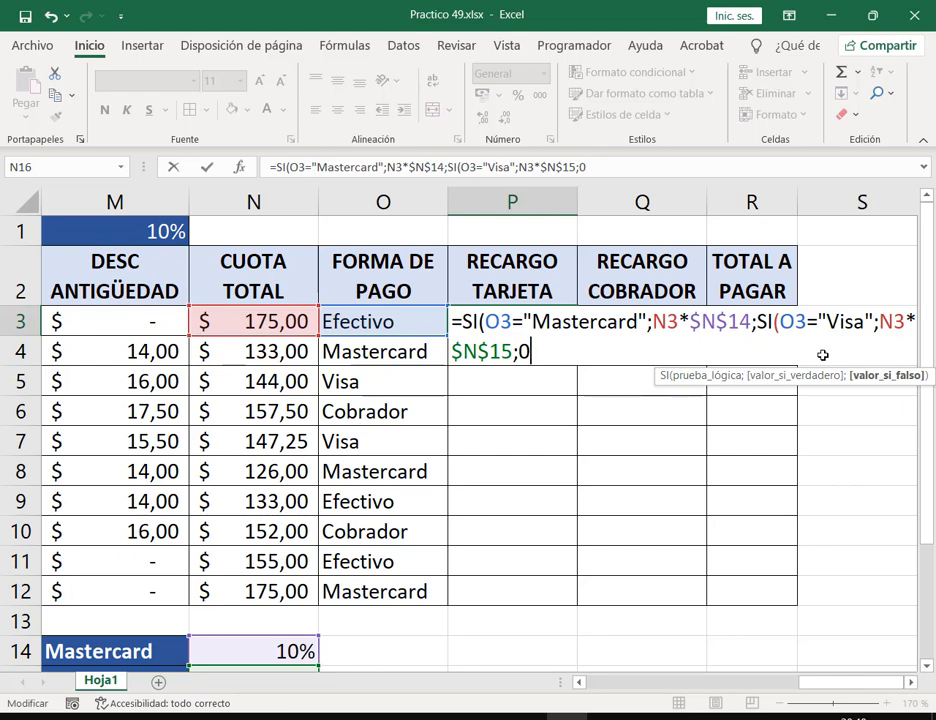
pyautogui.write('))')
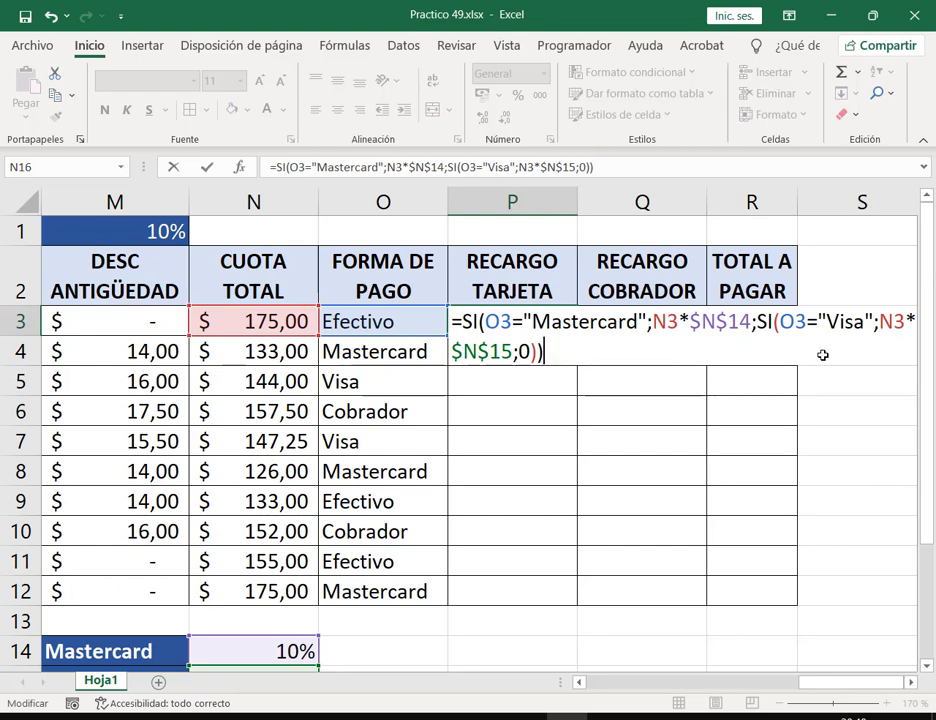
pyautogui.press('Return')
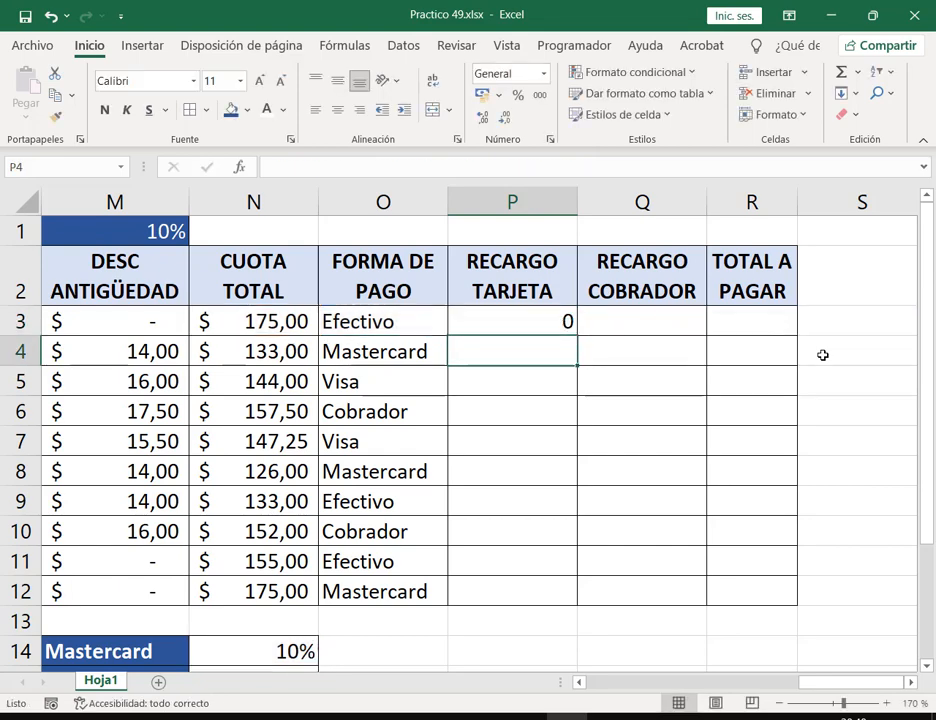
# Fill the P3 card surcharge formula down to P12 and apply the $ accounting format to the range
pyautogui.click(565, 325)
pyautogui.moveTo(574, 336); pyautogui.dragTo(554, 606)
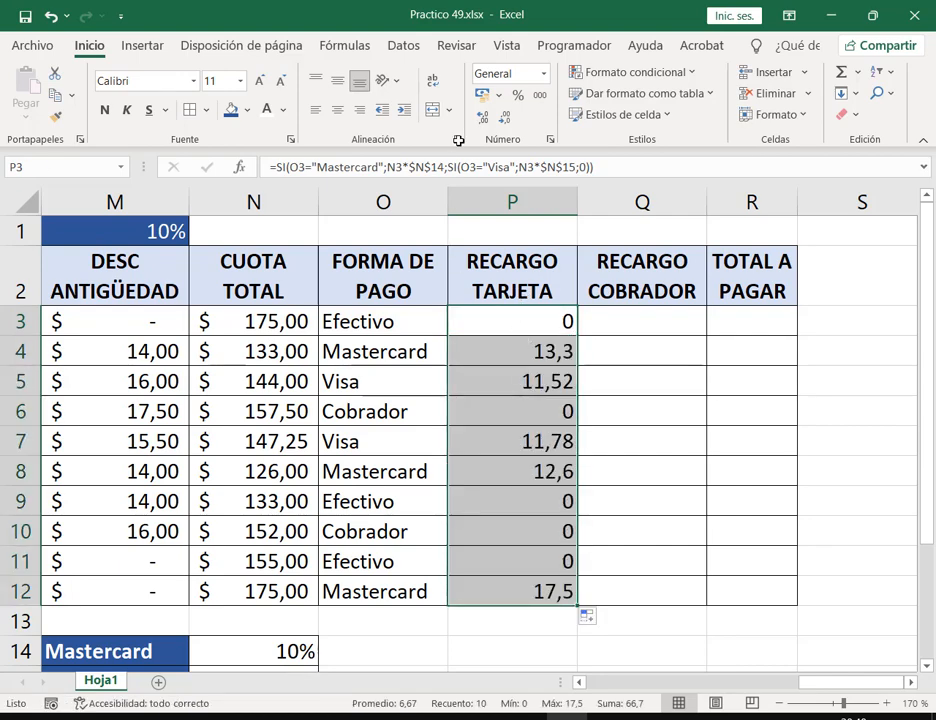
pyautogui.click(494, 99)
pyautogui.click(515, 118)
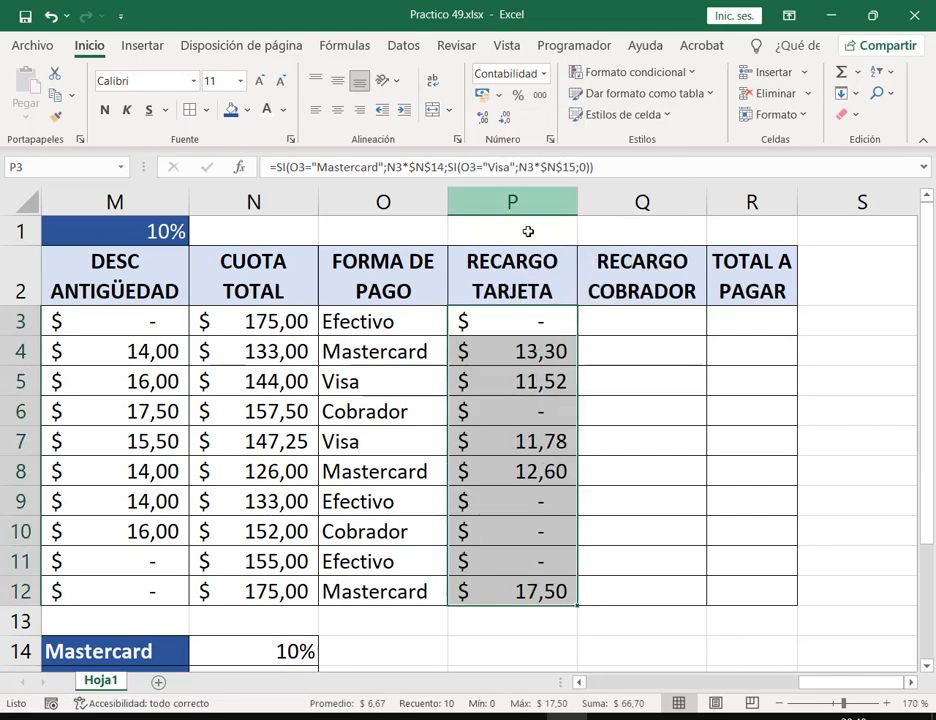
# Examine the nested Mastercard and Visa conditions of the SI formula in P3
pyautogui.doubleClick(536, 321)
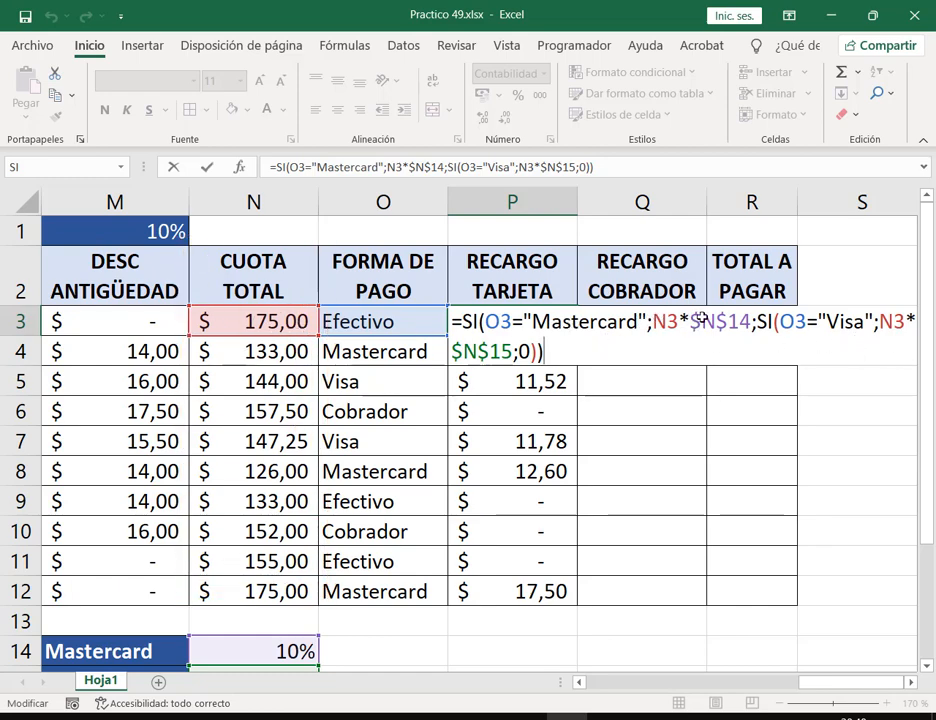
pyautogui.click(879, 321)
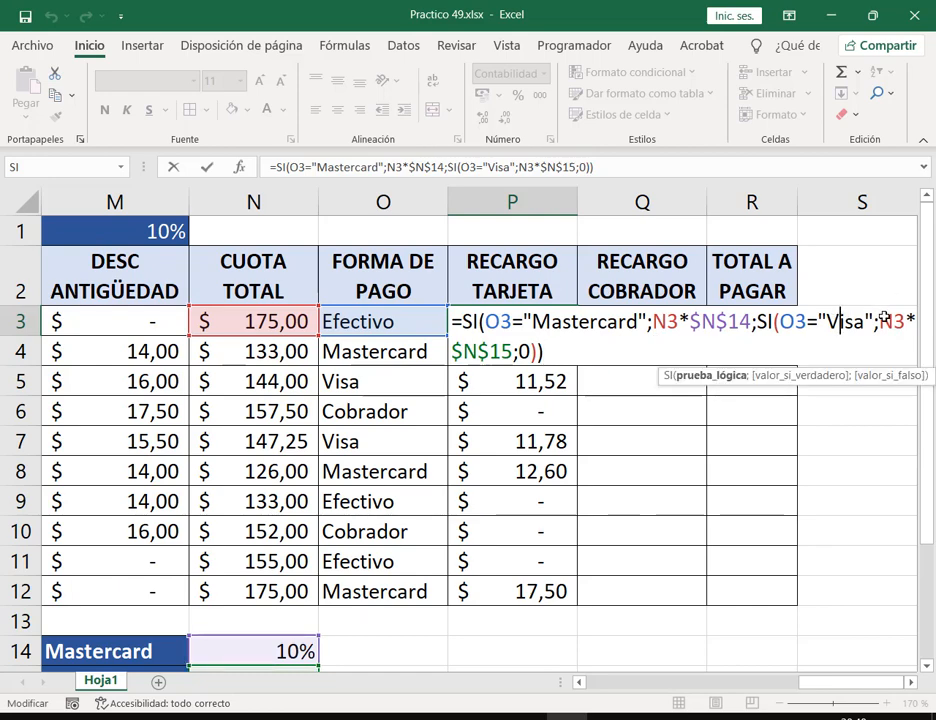
pyautogui.click(583, 355)
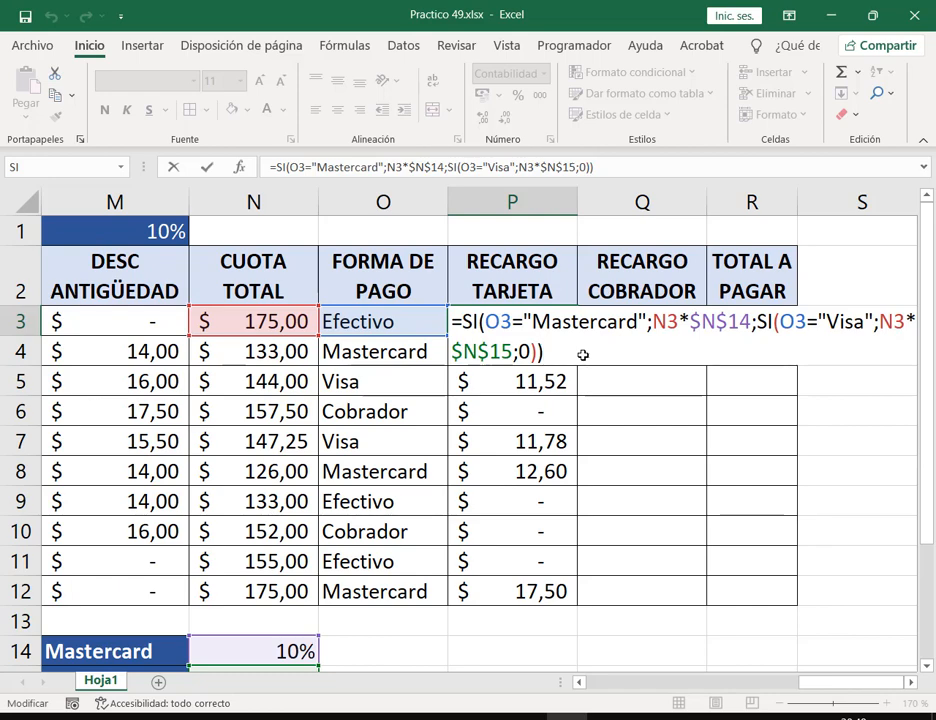
pyautogui.hotkey('ctrl', 'Return')
# Start an SI formula in Q3 that tests whether O3 equals "Cobrador"
pyautogui.press('Right')
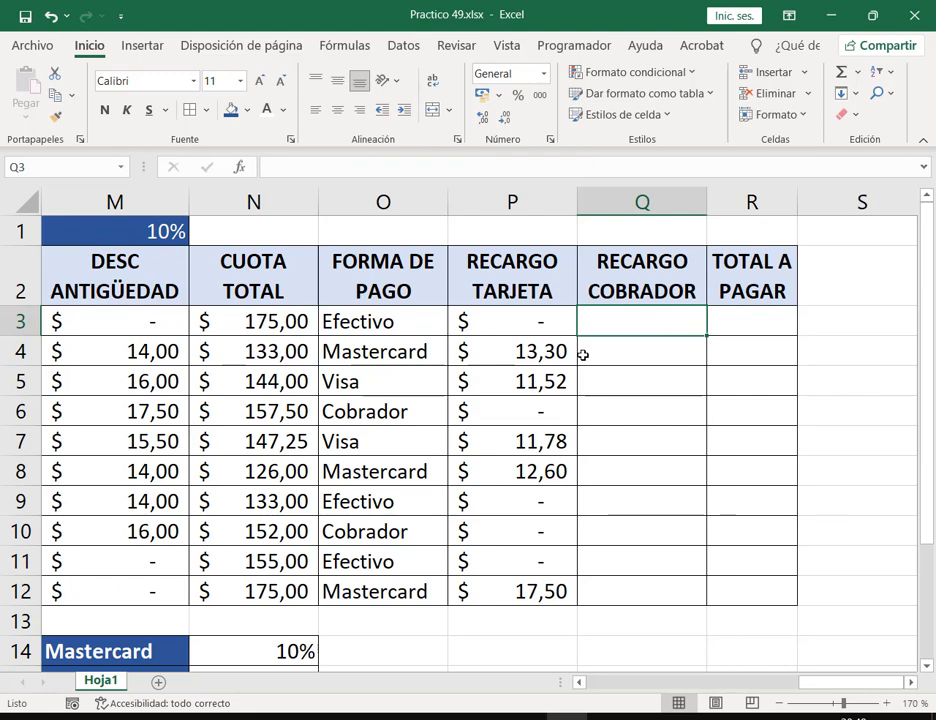
pyautogui.write('=si(')
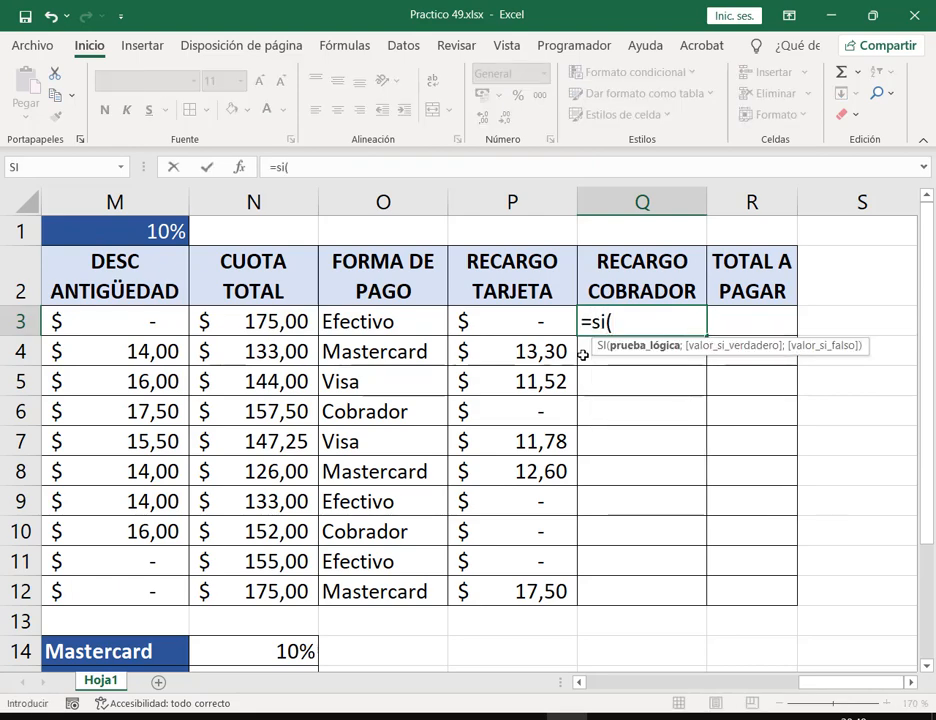
pyautogui.press('BackSpace')
pyautogui.press('BackSpace')
pyautogui.write('i')
pyautogui.press('Tab')
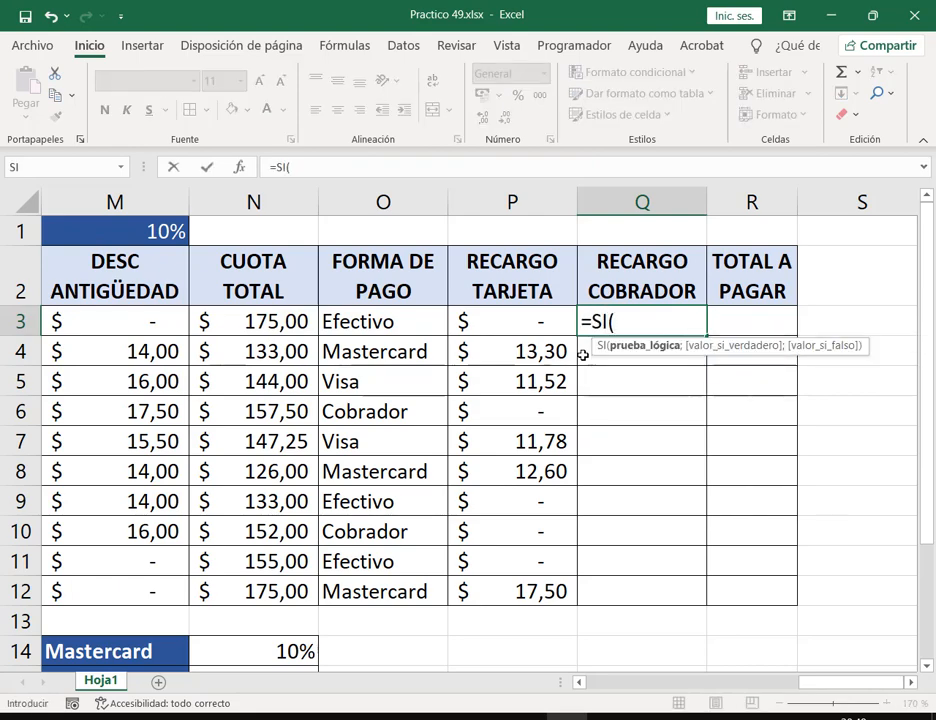
pyautogui.click(406, 321)
pyautogui.write('=')
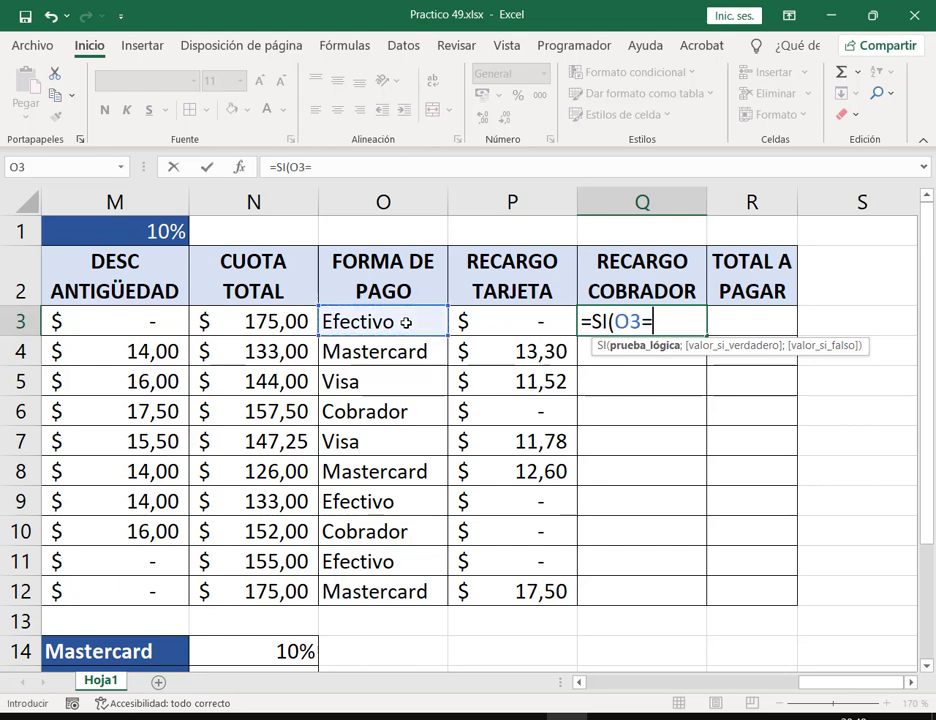
pyautogui.write('"CO')
pyautogui.press('BackSpace')
pyautogui.write('o')
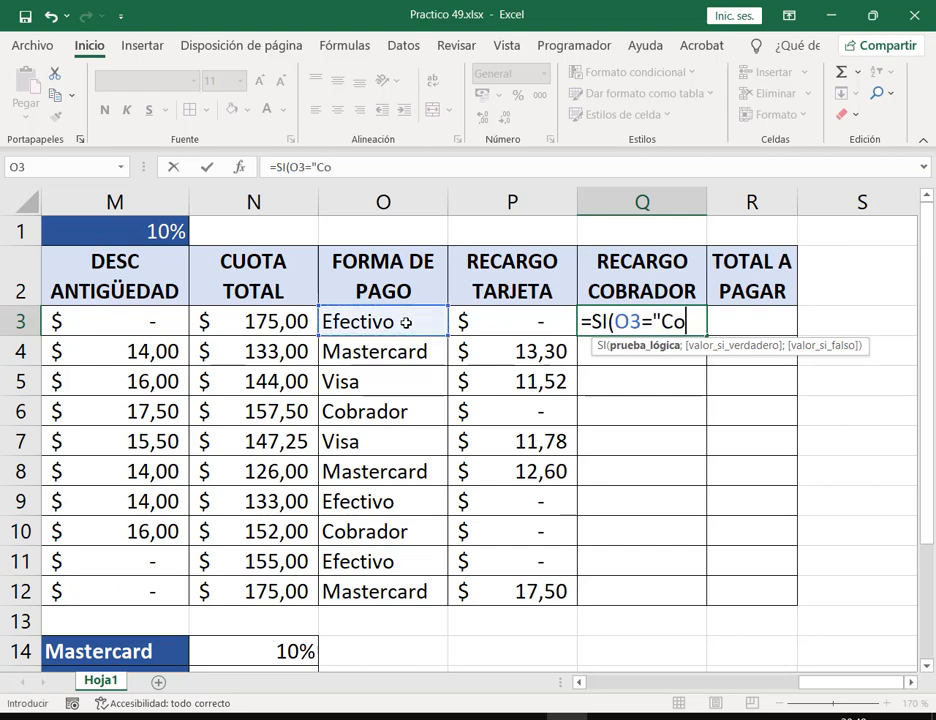
pyautogui.write('brador";')
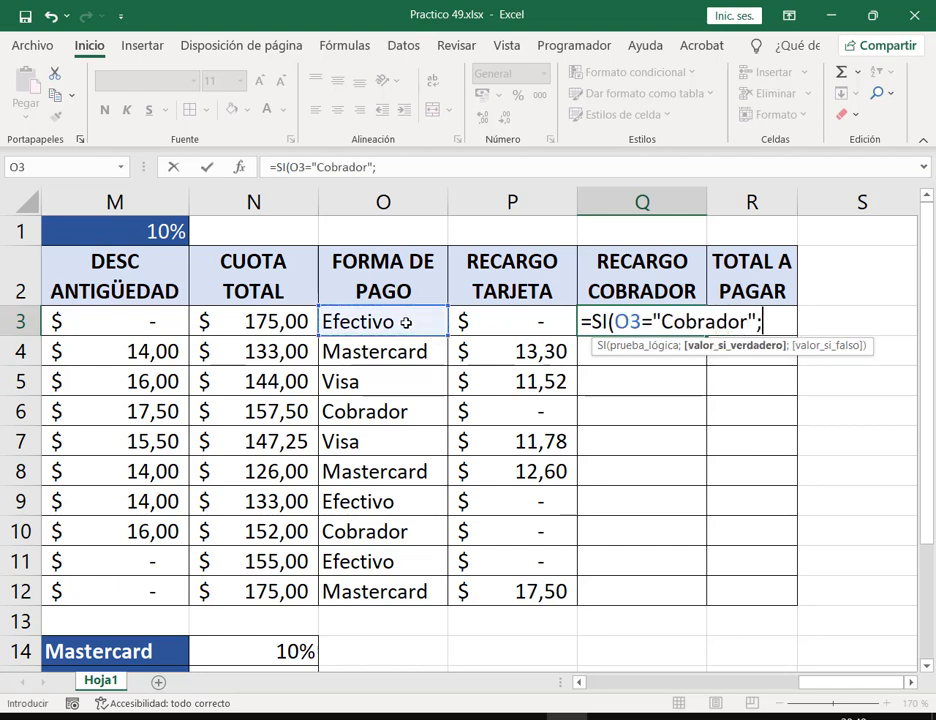
# Complete the Q3 formula so it returns N3*$N$16 when the test is true and 0 otherwise
pyautogui.click(258, 320)
pyautogui.write('*')
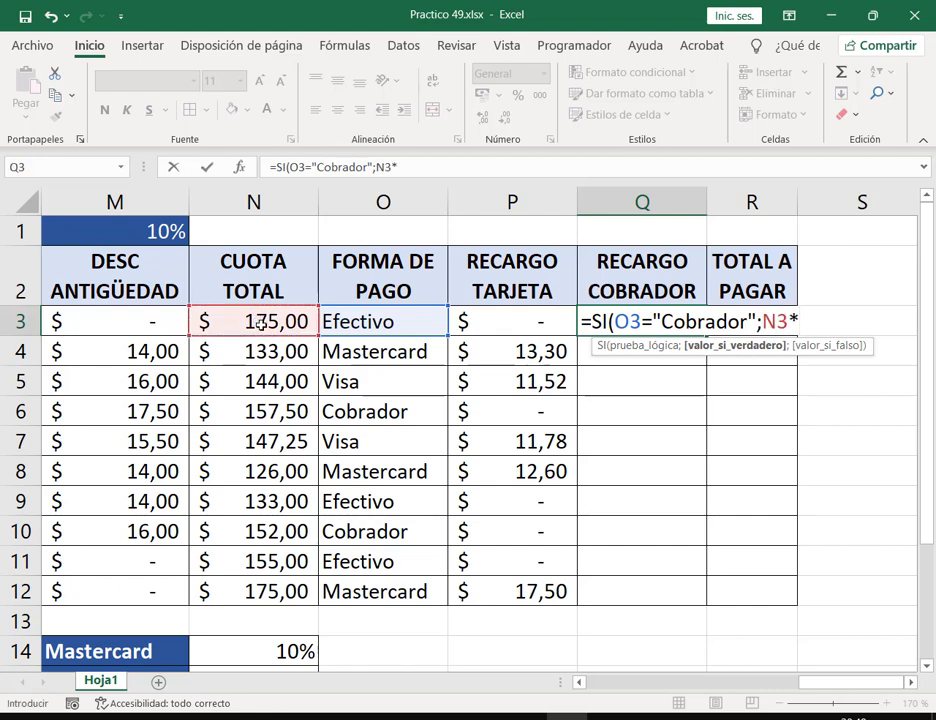
pyautogui.scroll(-1, 256, 559)
pyautogui.click(252, 592)
pyautogui.scroll(1, 579, 526)
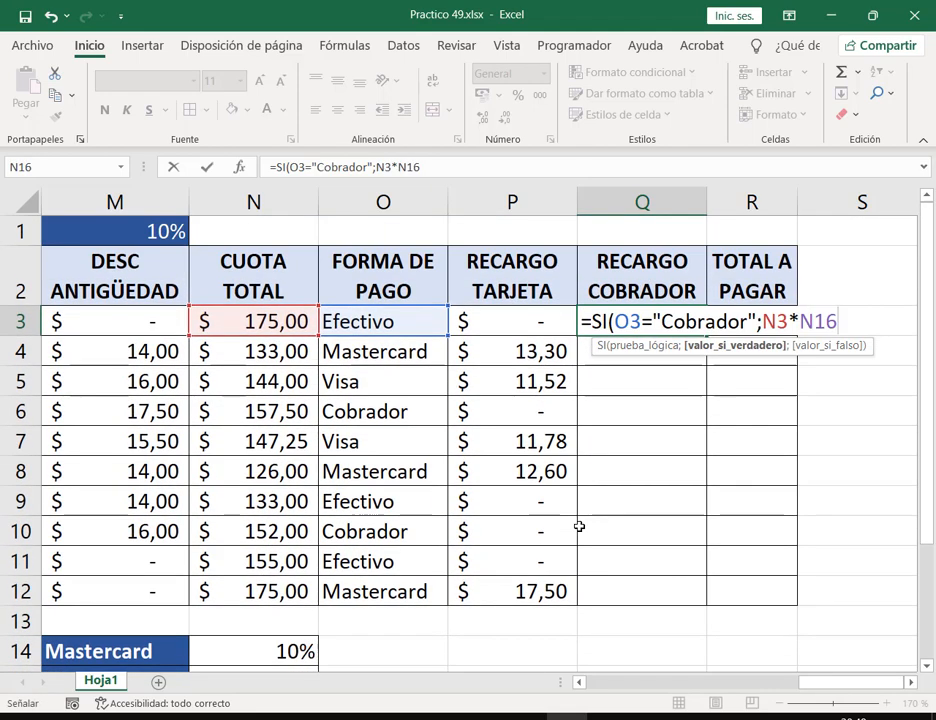
pyautogui.press('F4')
pyautogui.write(';0)')
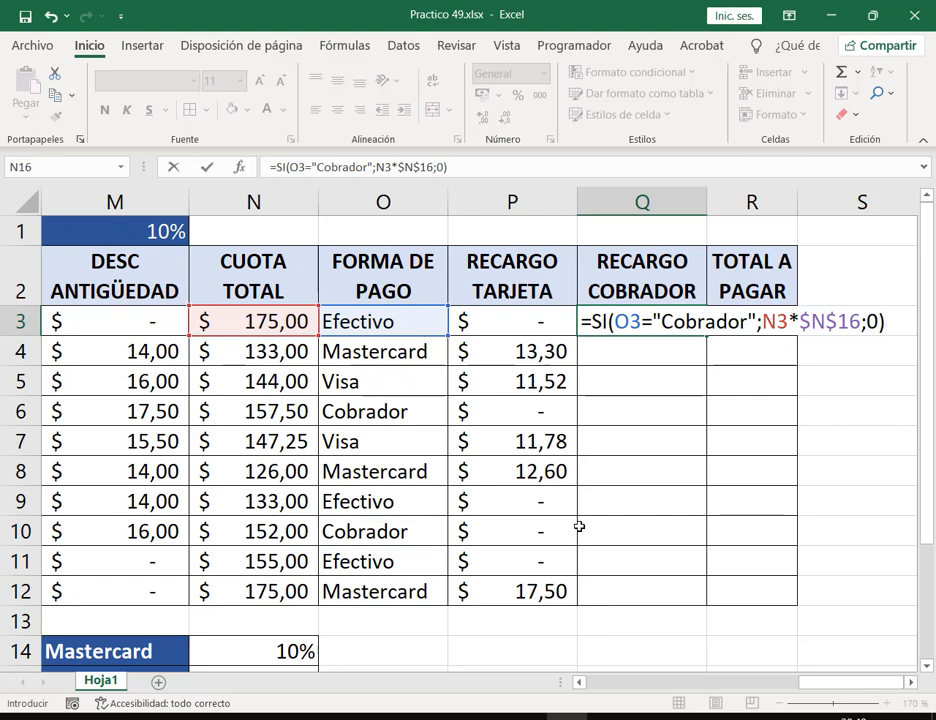
pyautogui.press('Return')
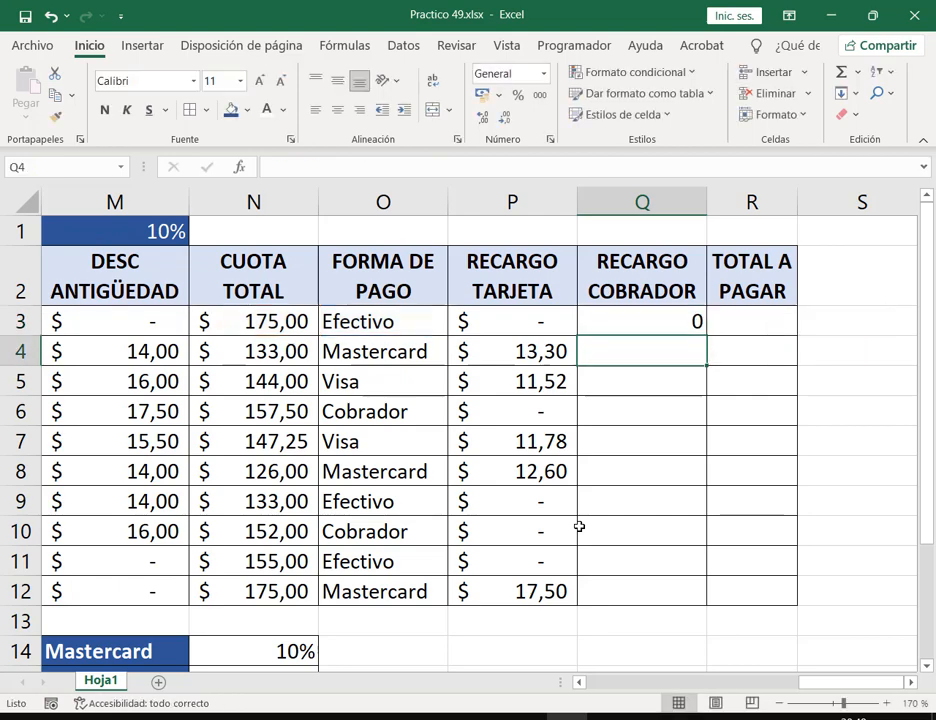
# Fill the Q3 collector surcharge formula down to Q12 and apply the $ Español (Argentina) accounting format
pyautogui.click(690, 321)
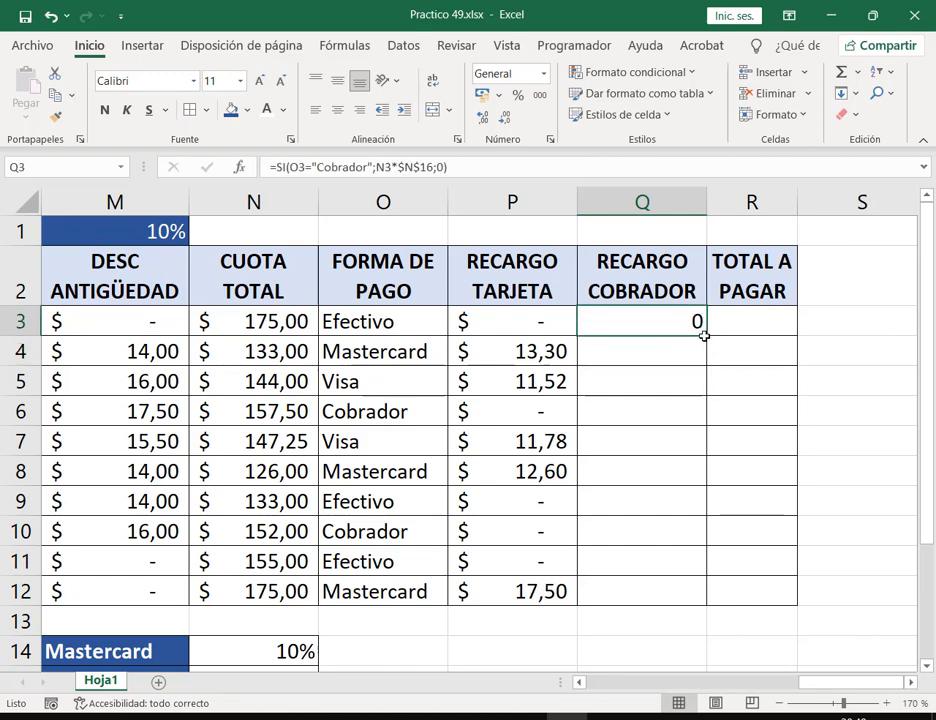
pyautogui.doubleClick(705, 335)
pyautogui.click(496, 95)
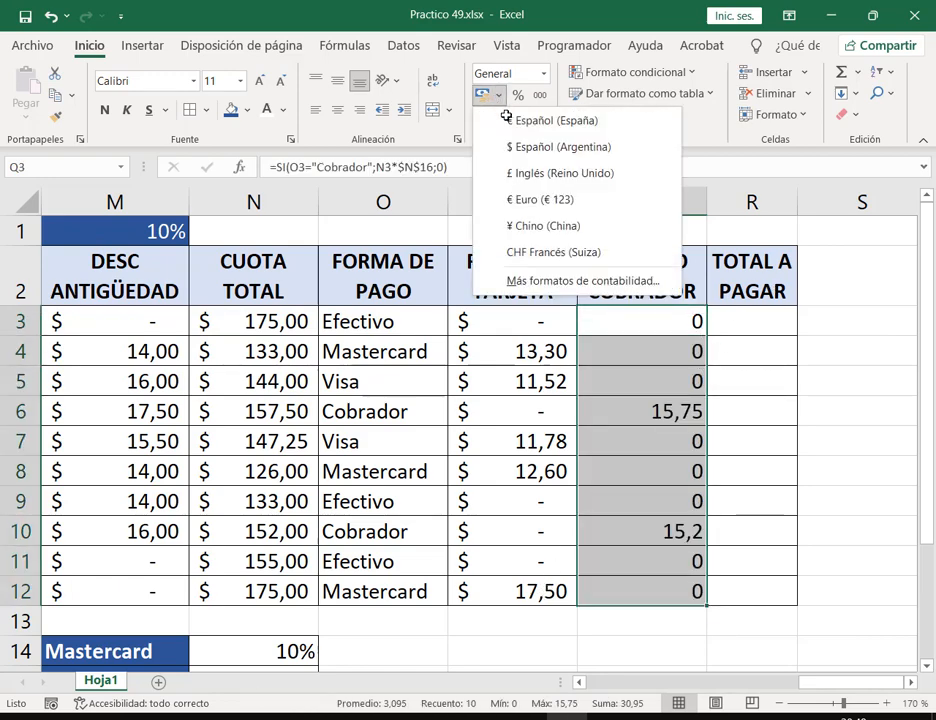
pyautogui.click(514, 148)
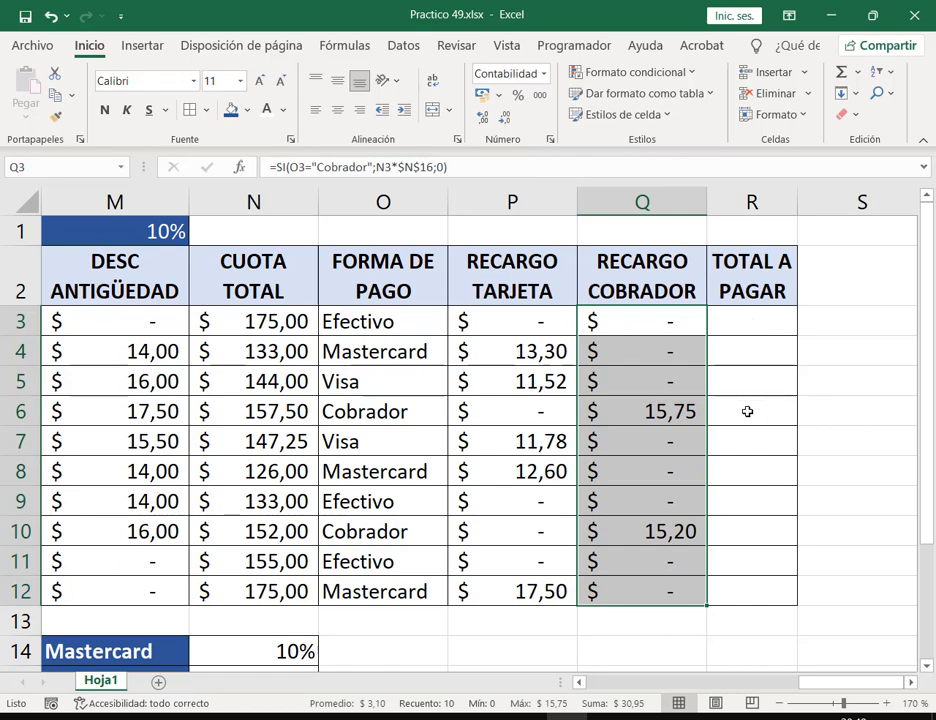
# Calculate the total to pay in R3 as =N3+P3+Q3 and fill the formula down to R12
pyautogui.click(751, 320)
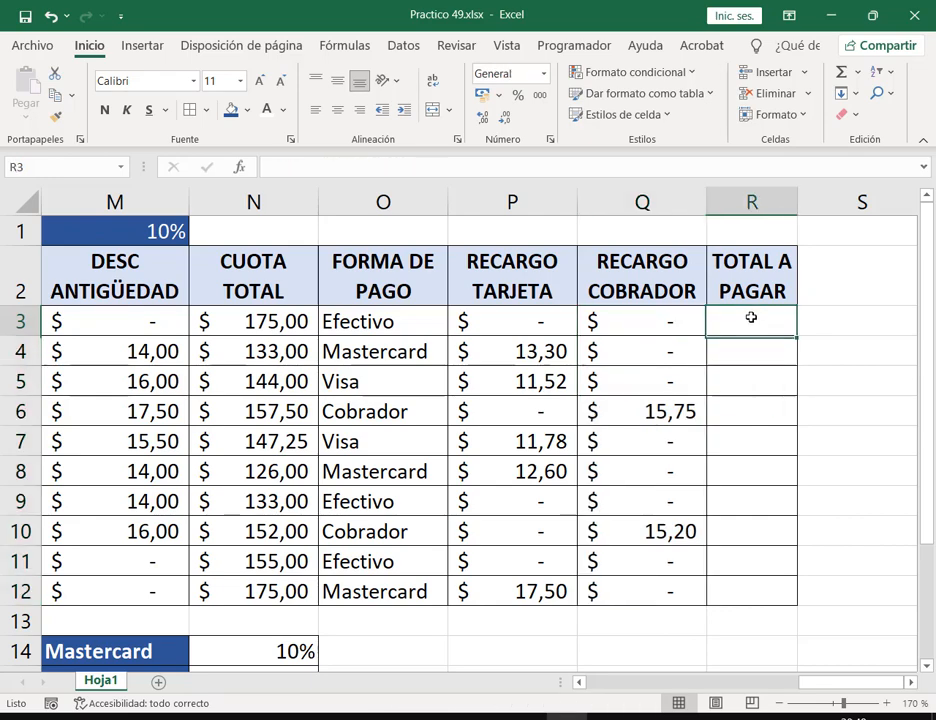
pyautogui.write('=')
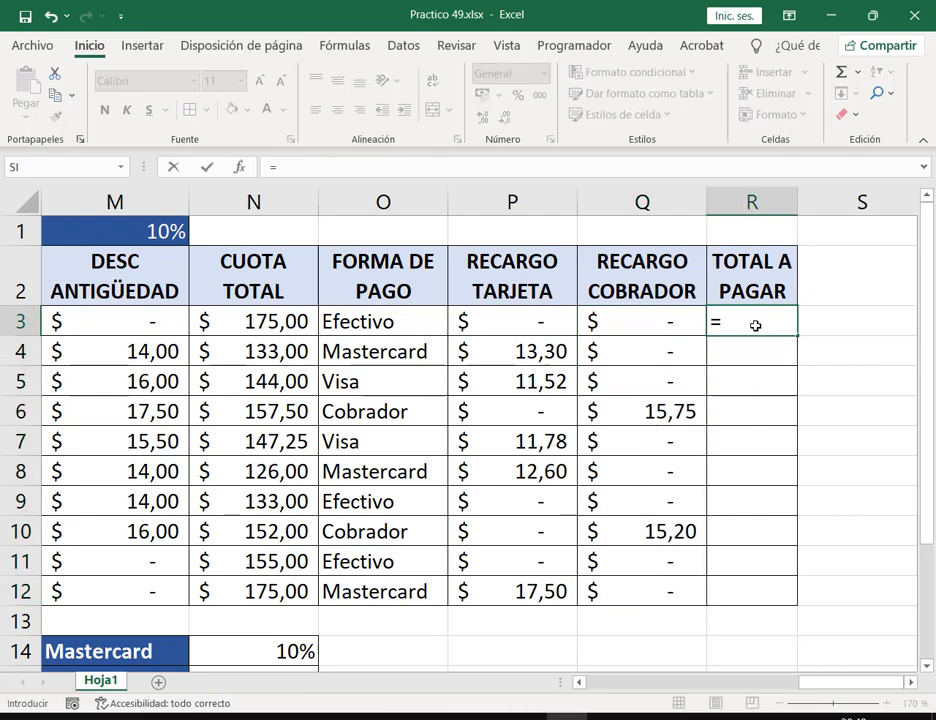
pyautogui.click(303, 323)
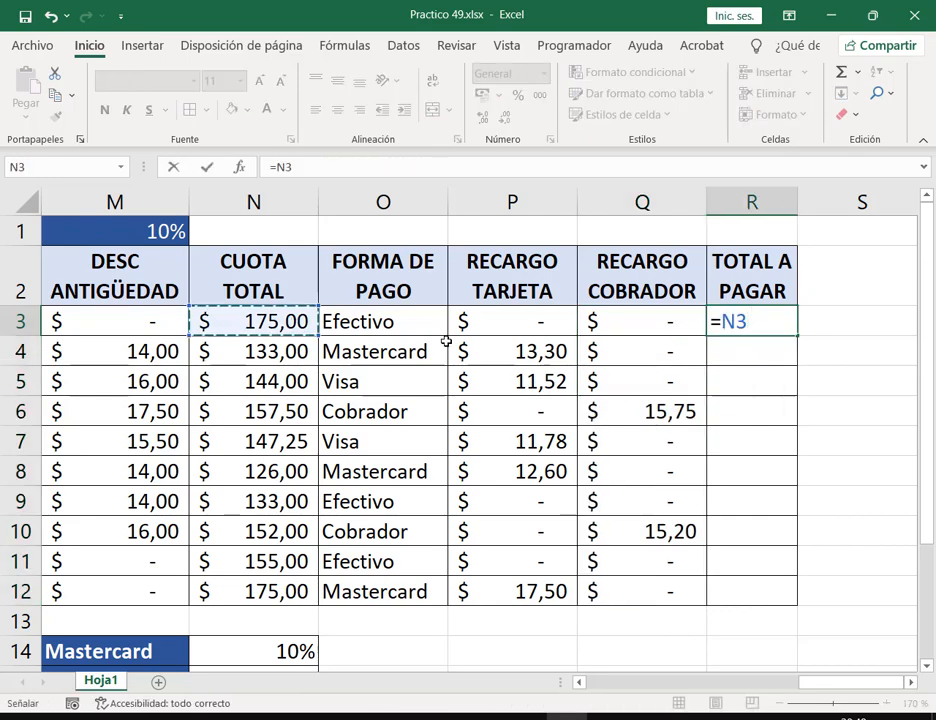
pyautogui.write('+')
pyautogui.click(547, 325)
pyautogui.write('+')
pyautogui.click(645, 325)
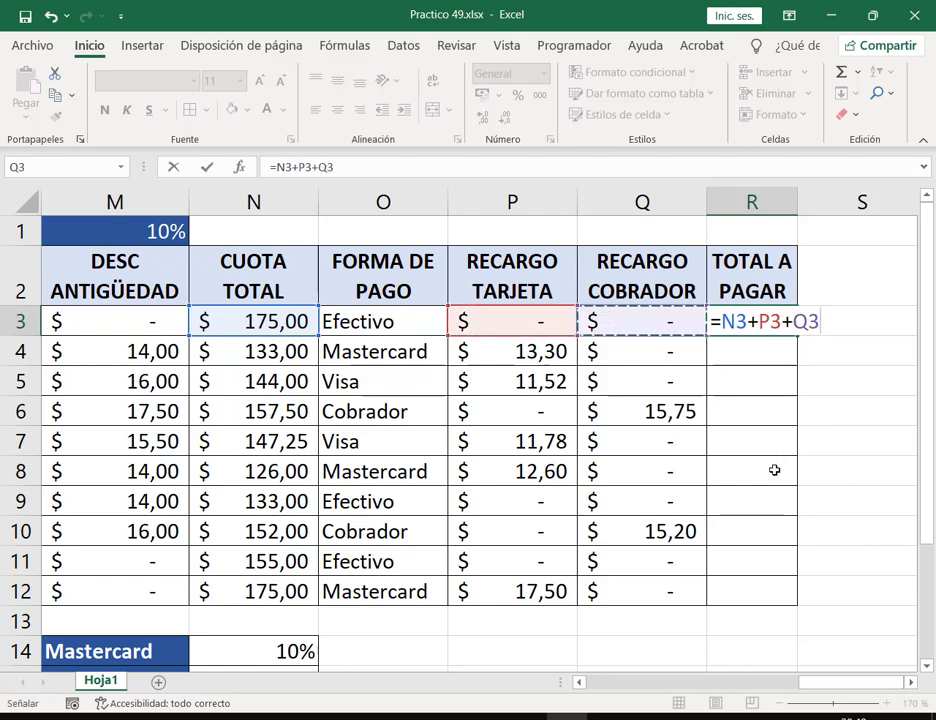
pyautogui.press('Return')
pyautogui.click(787, 323)
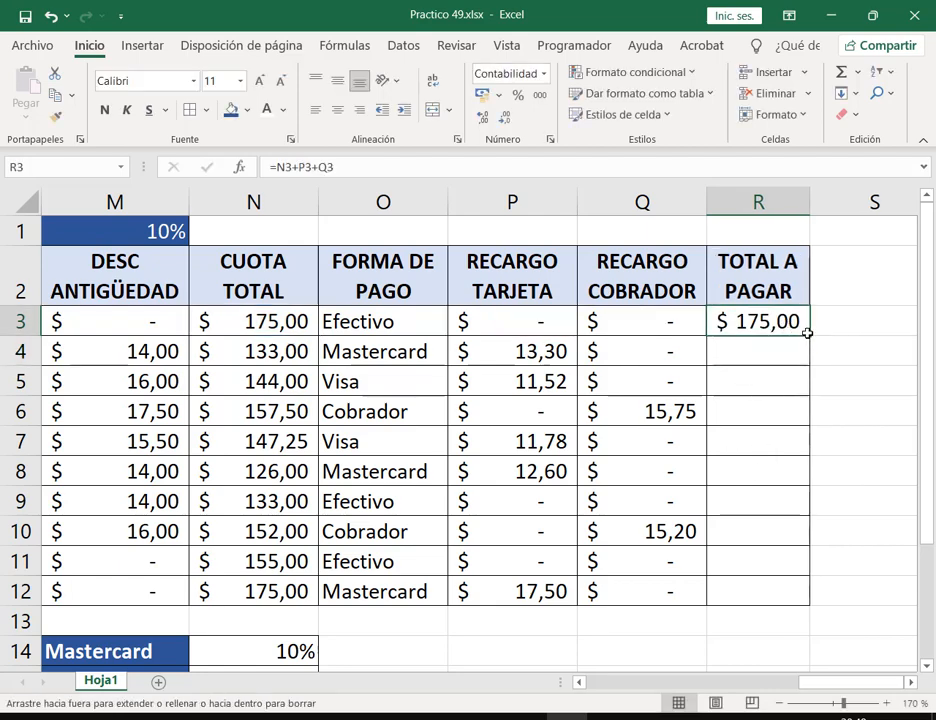
pyautogui.doubleClick(808, 335)
# Check the formulas in the first member's total to pay and collector surcharge cells
pyautogui.click(825, 322)
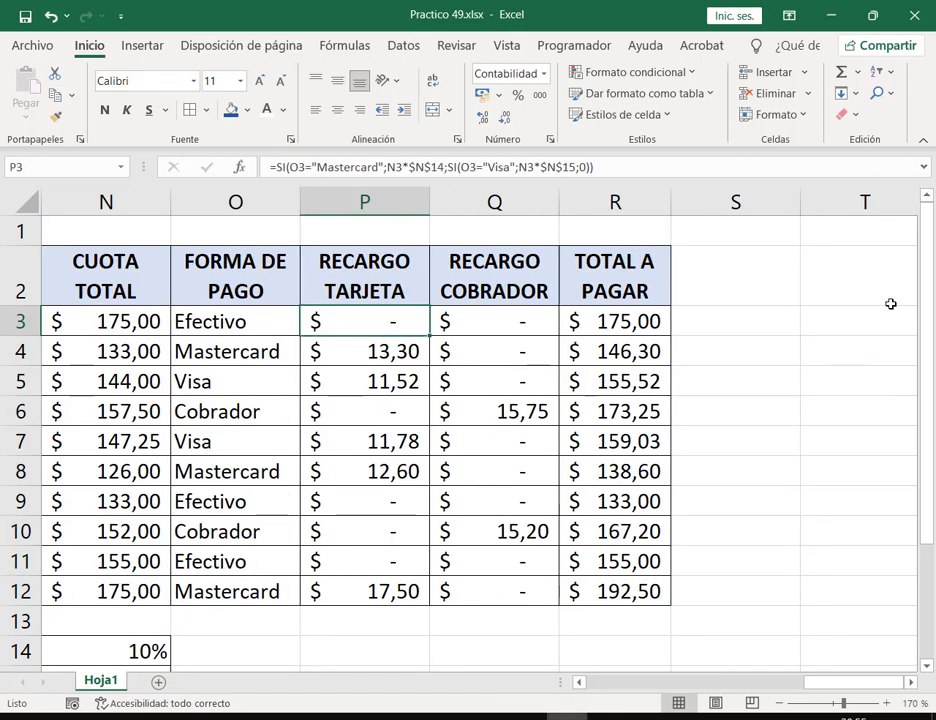
pyautogui.click(627, 323)
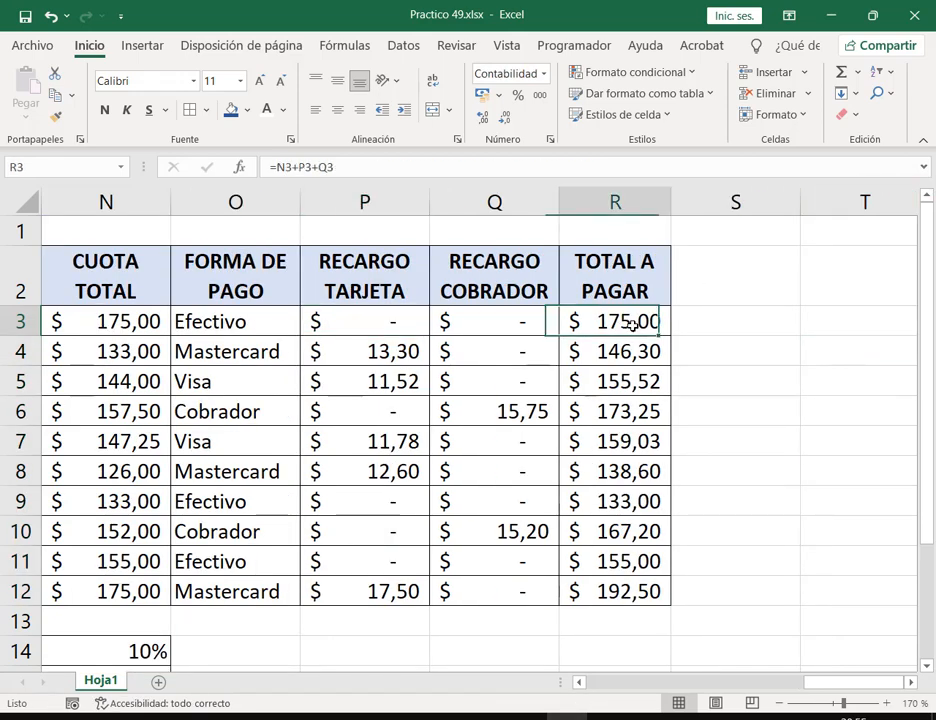
pyautogui.click(547, 312)
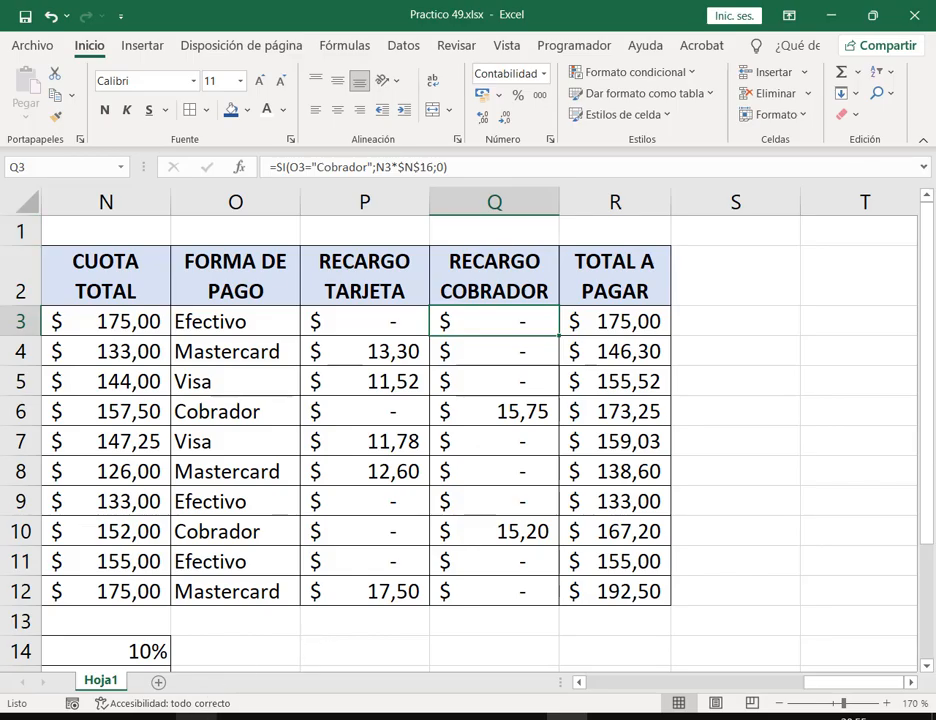
# Switch to the Practico Nº 49 PDF and read instructions 12 and 13 on Contar.si and Sumar.si
pyautogui.hotkey('alt', 'Tab')
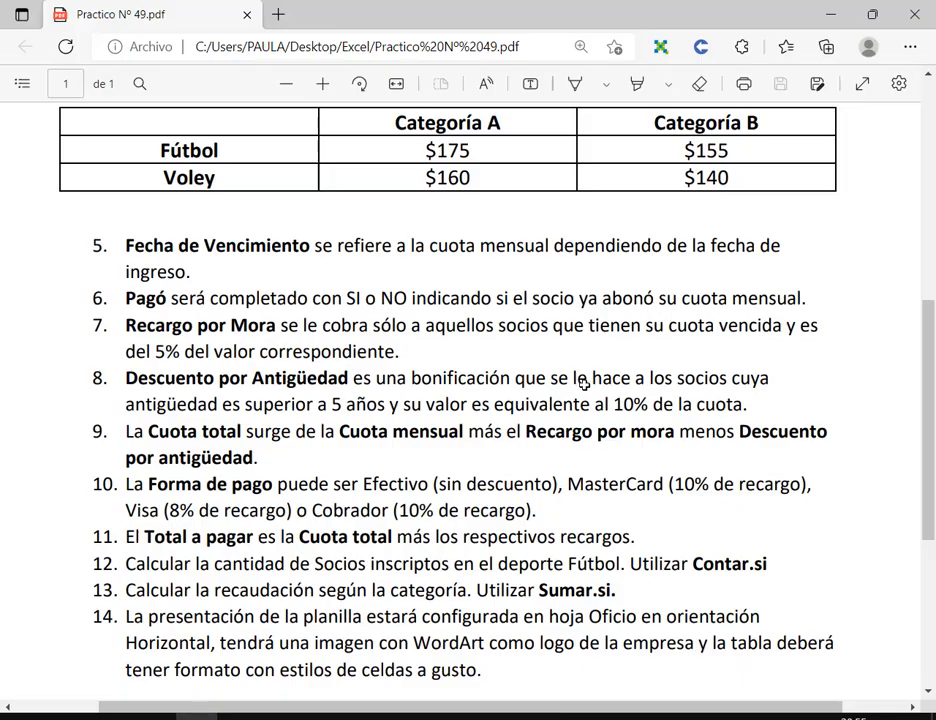
pyautogui.scroll(-2, 562, 416)
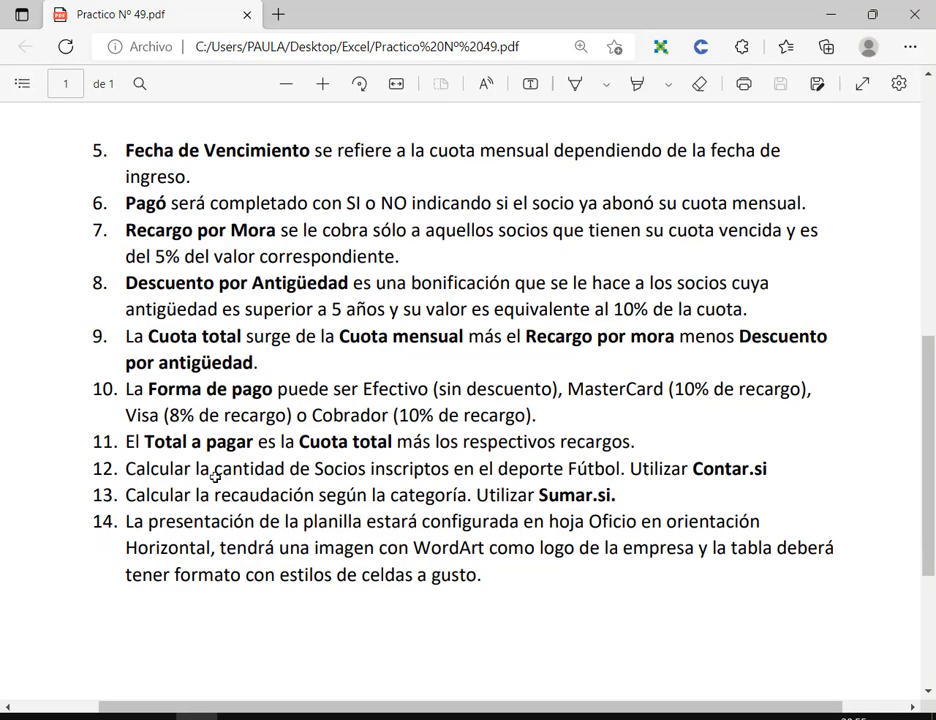
pyautogui.moveTo(125, 468); pyautogui.dragTo(785, 468)
pyautogui.click(765, 496)
pyautogui.moveTo(126, 495); pyautogui.dragTo(610, 494)
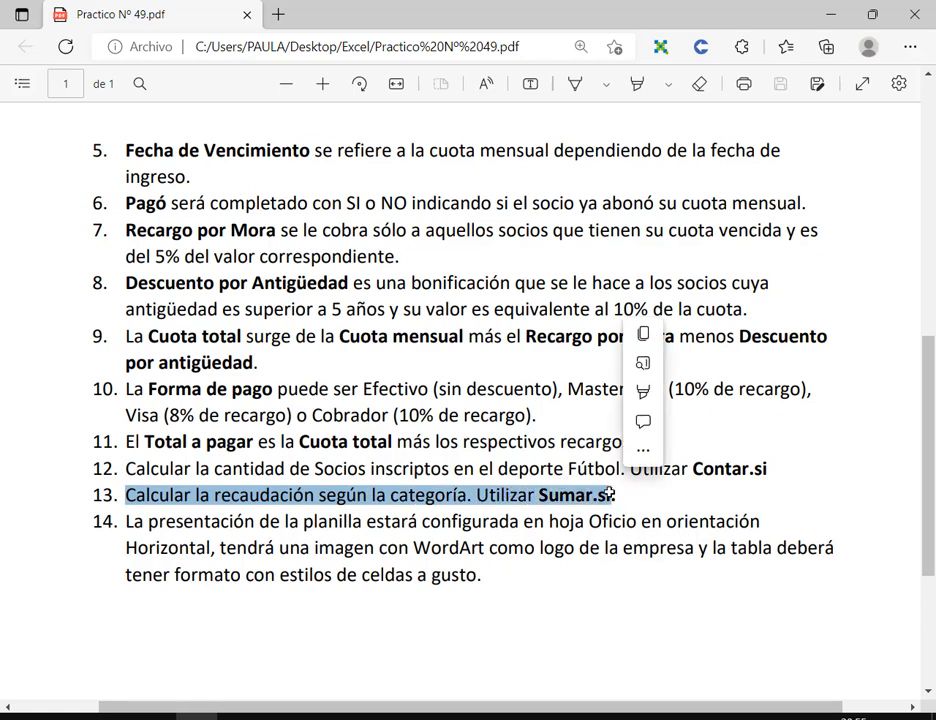
pyautogui.click(596, 587)
# Switch back to Practico 49.xlsx, select A19 below the member table, and recheck the Contar.si instruction in the PDF
pyautogui.click(573, 711)
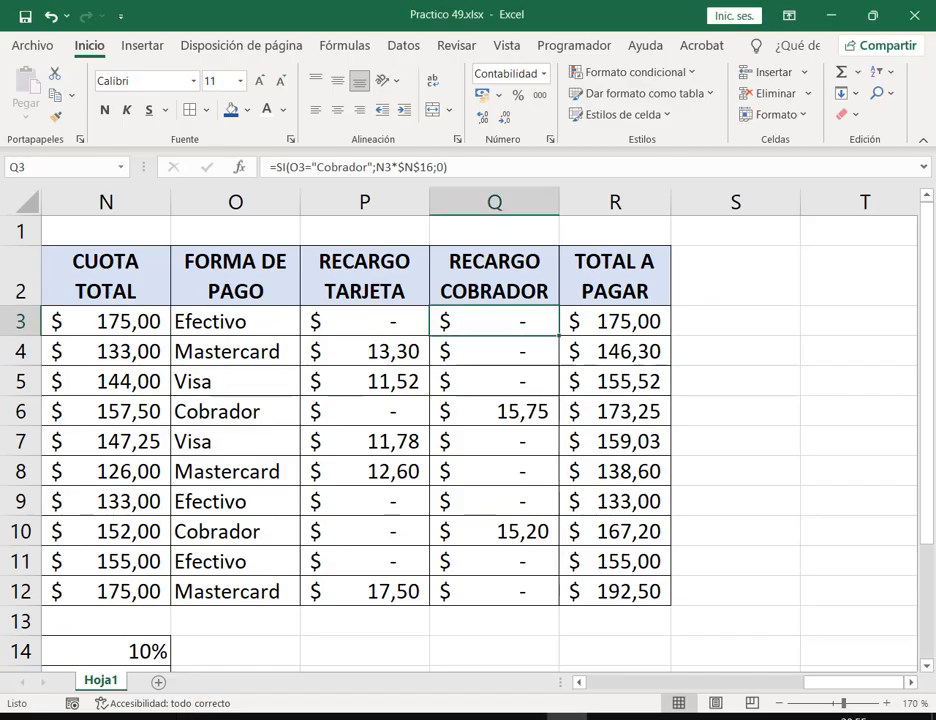
pyautogui.moveTo(913, 681); pyautogui.dragTo(640, 681)
pyautogui.scroll(-3, 372, 477)
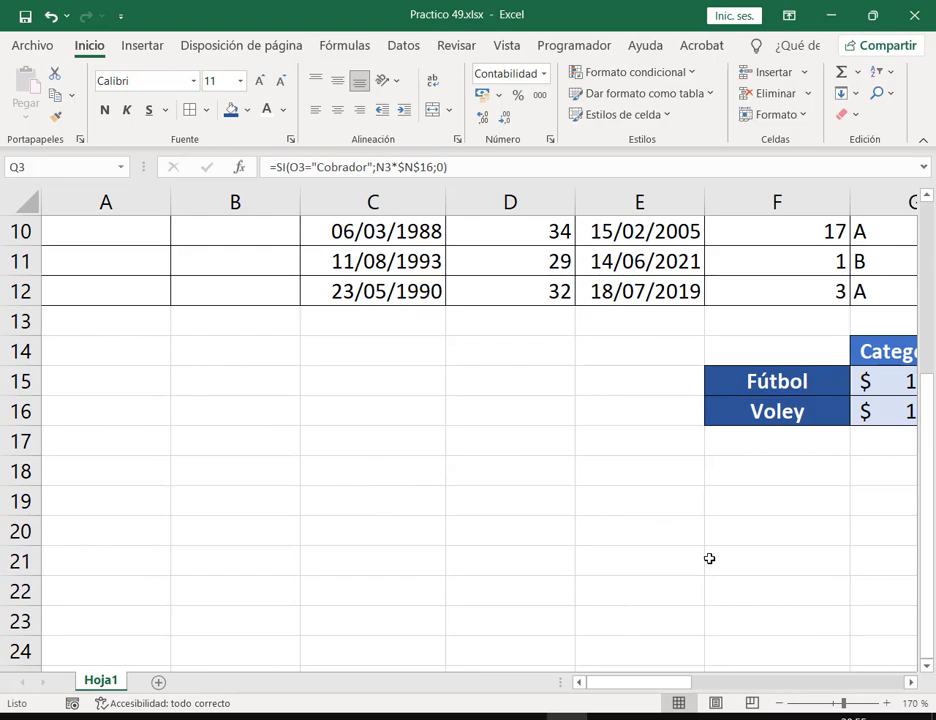
pyautogui.click(783, 703)
pyautogui.click(783, 703)
pyautogui.click(783, 703)
pyautogui.click(783, 703)
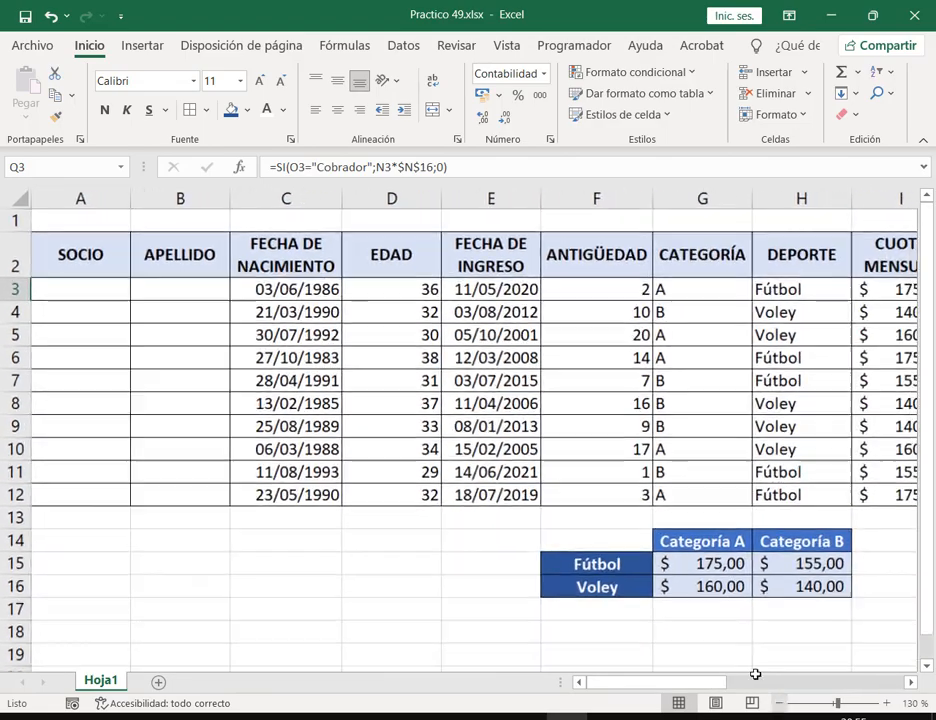
pyautogui.scroll(-3, 483, 401)
pyautogui.click(102, 424)
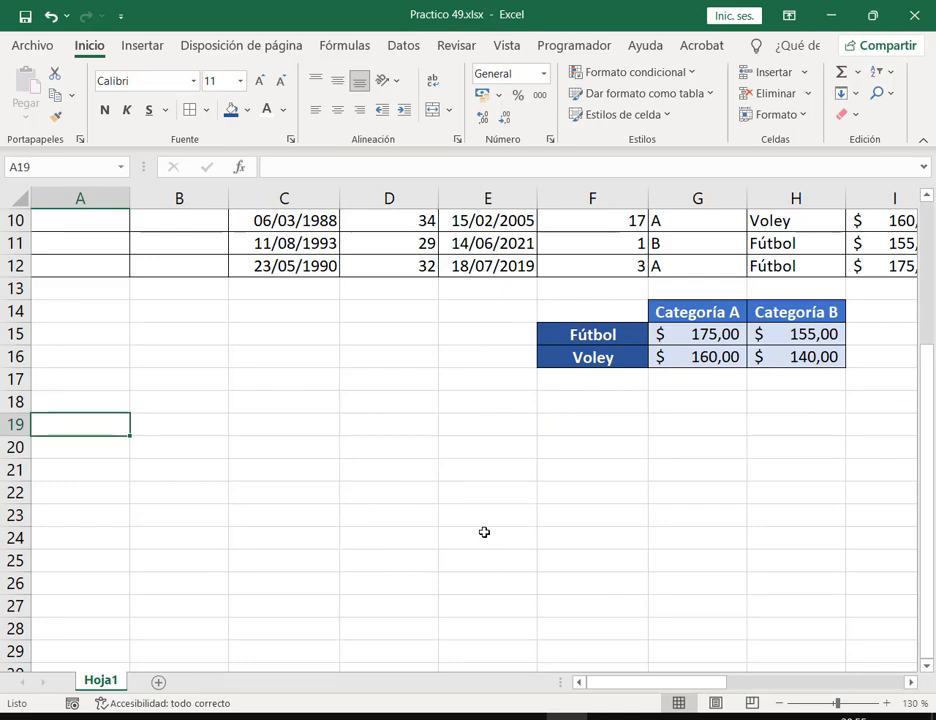
pyautogui.hotkey('alt', 'Tab')
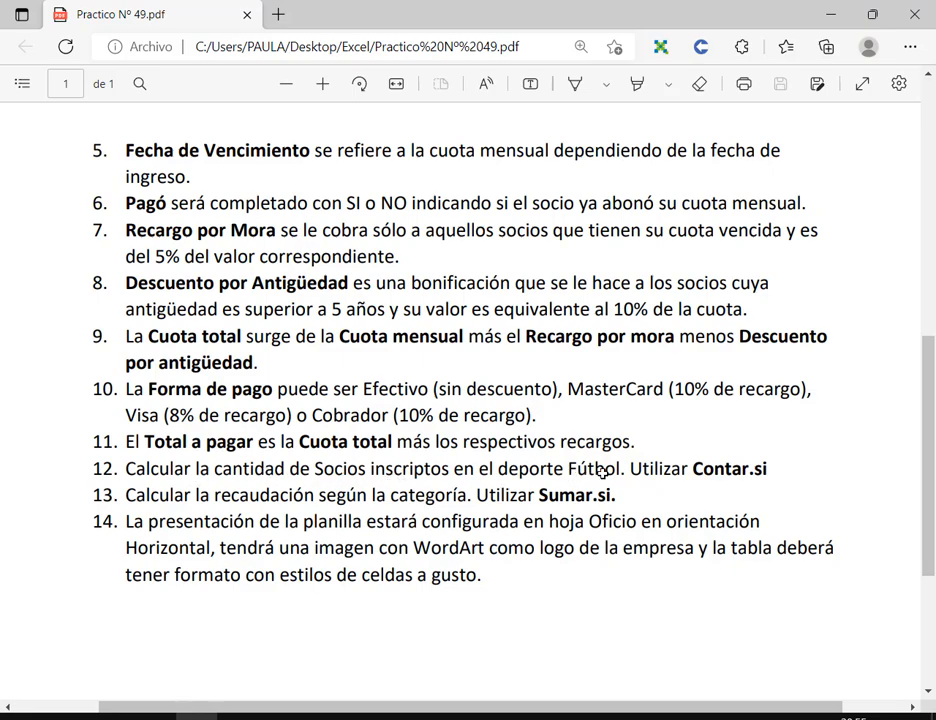
pyautogui.hotkey('alt', 'Tab')
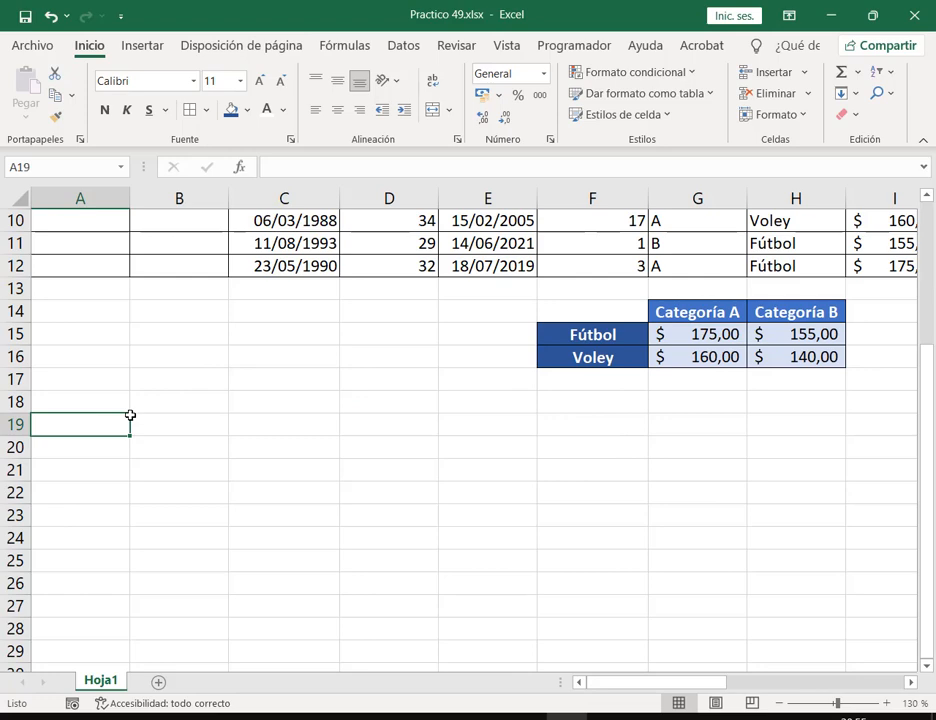
# Copy the Fútbol and Voley labels from the fee table into A20:A21
pyautogui.moveTo(606, 333); pyautogui.dragTo(615, 360)
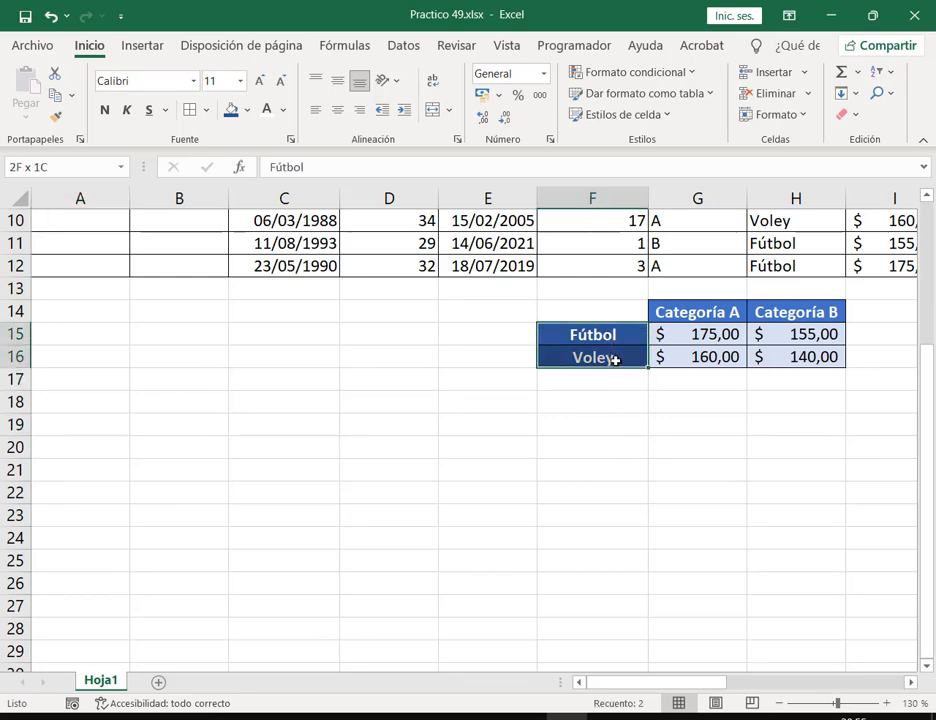
pyautogui.hotkey('ctrl', 'c')
pyautogui.click(73, 445)
pyautogui.hotkey('ctrl', 'v')
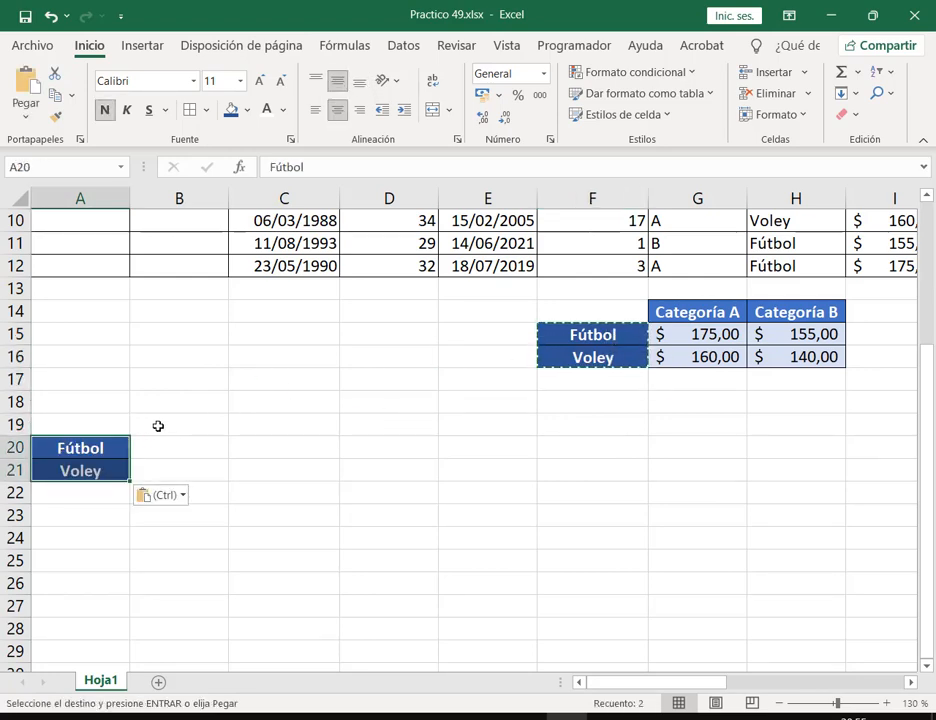
# Enter the heading "Socios inscriptos" in B19
pyautogui.click(158, 425)
pyautogui.write('Soc')
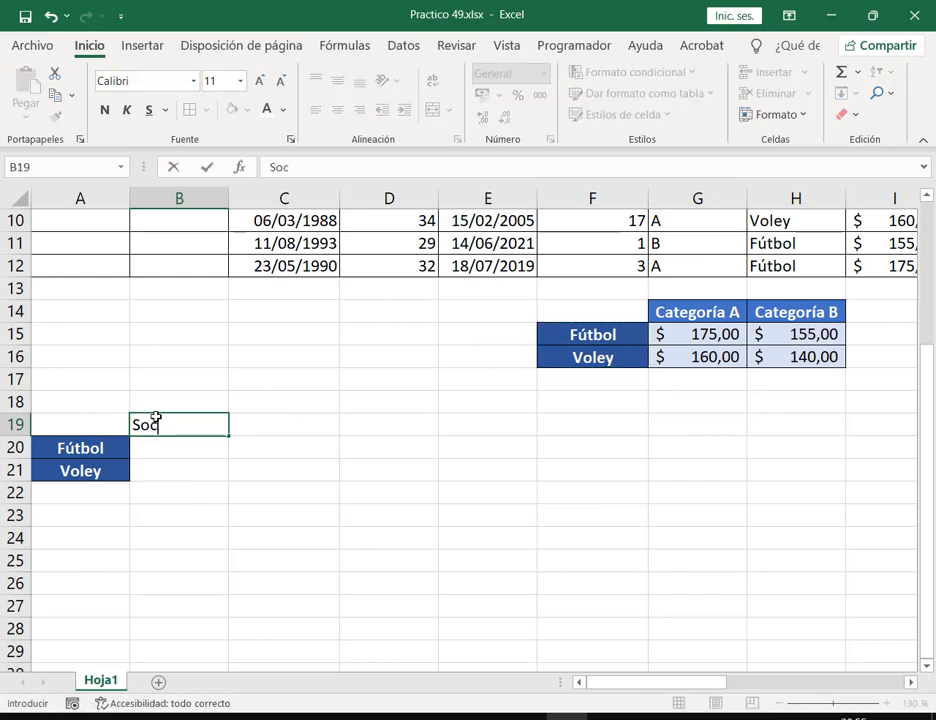
pyautogui.write('ios inscript')
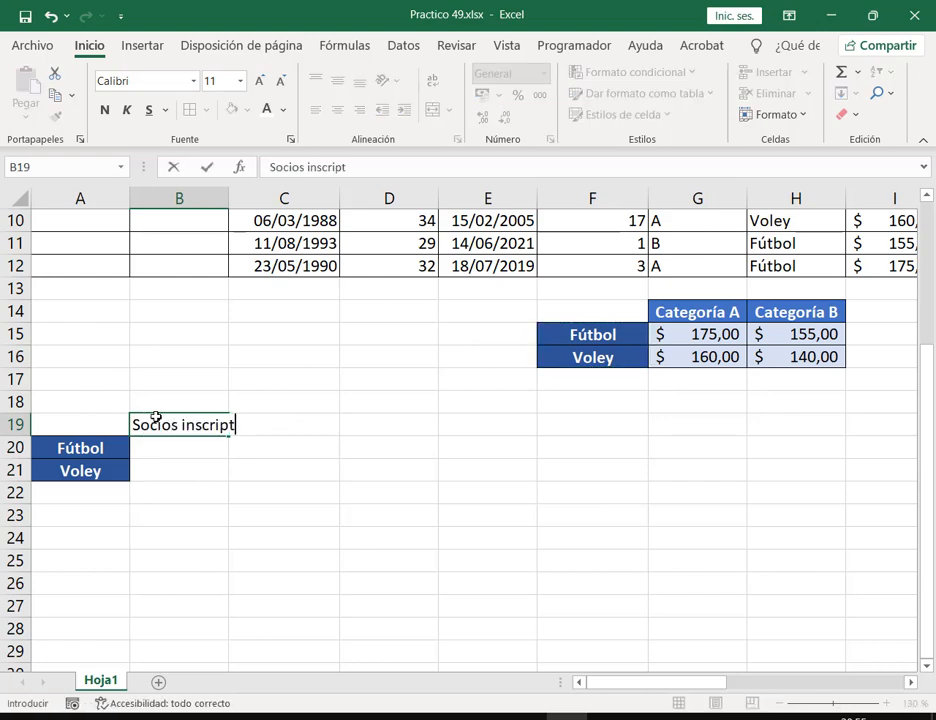
pyautogui.write('ps')
pyautogui.press('Return')
pyautogui.click(157, 420)
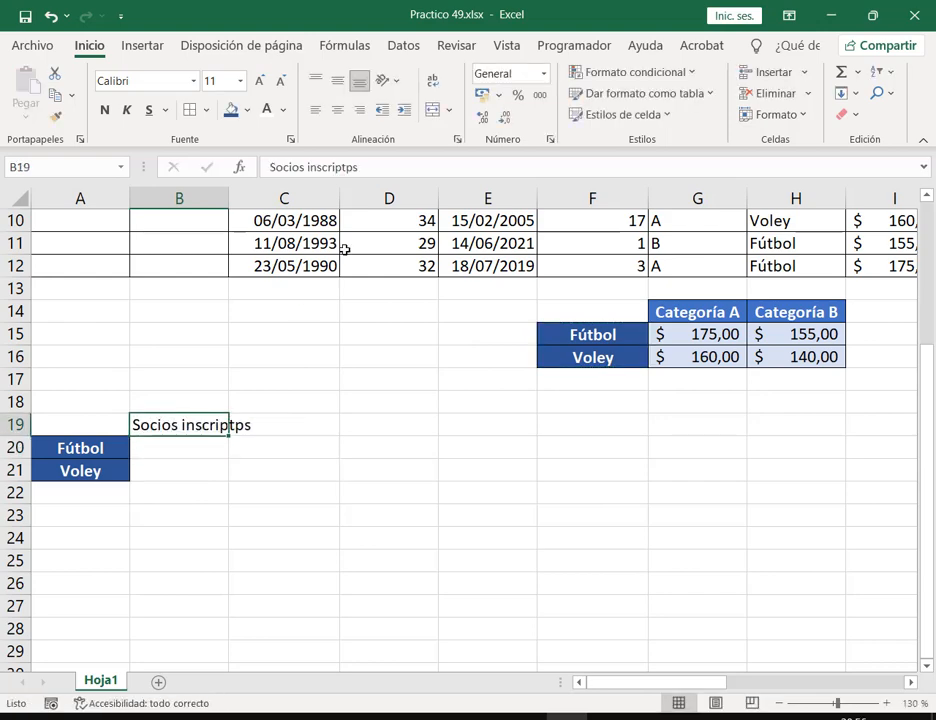
pyautogui.click(350, 167)
pyautogui.press('Delete')
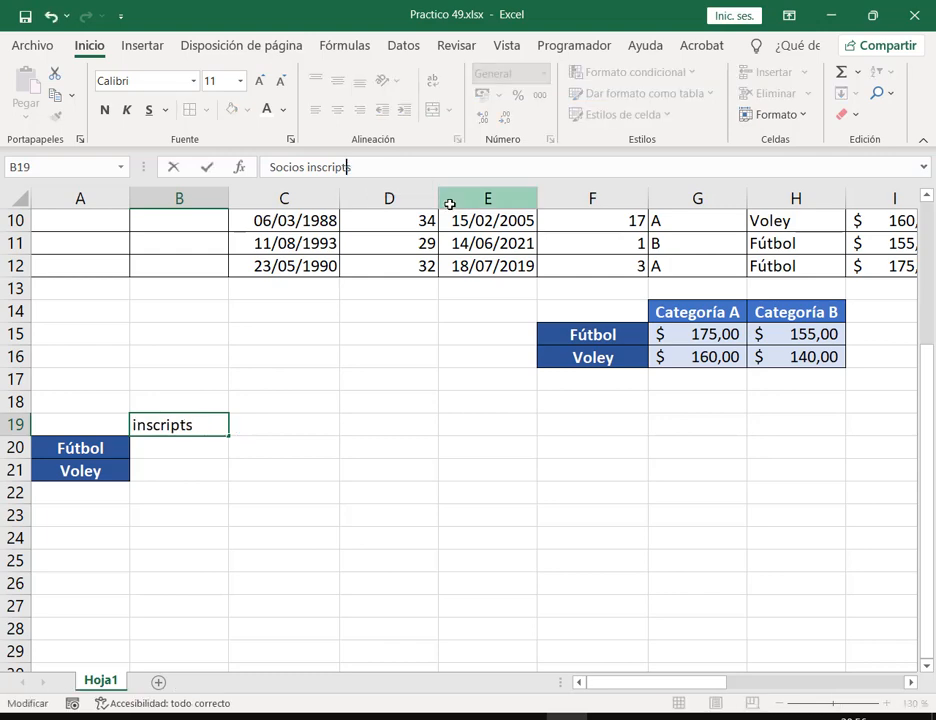
pyautogui.write('o')
pyautogui.press('Return')
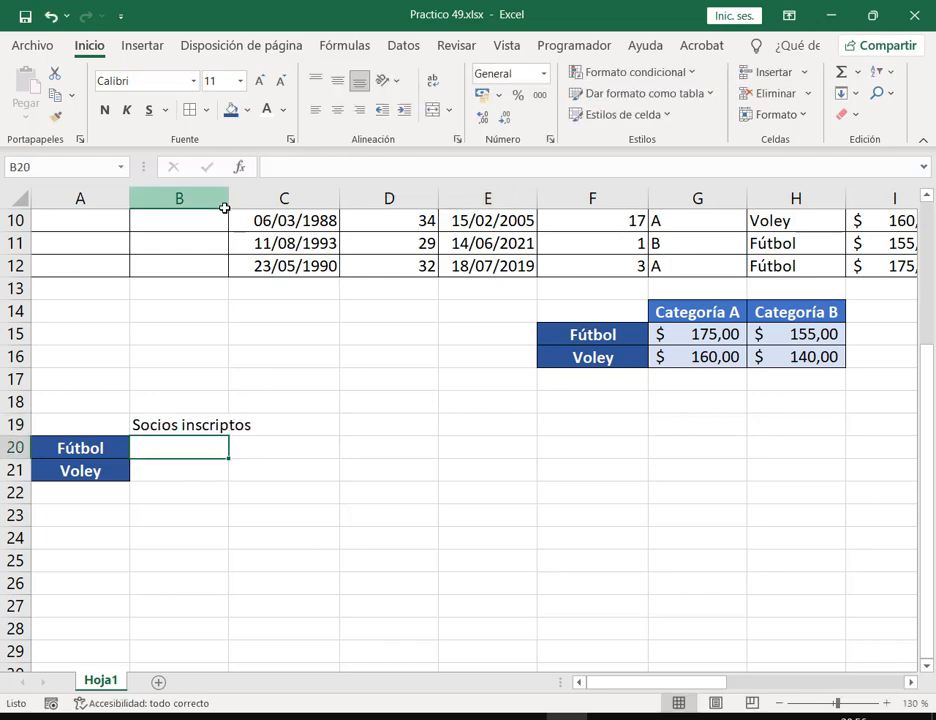
# Add borders to B19:B21, give the B19 heading dark blue fill with bold white text, and widen column B to fit
pyautogui.doubleClick(231, 198)
pyautogui.moveTo(178, 426); pyautogui.dragTo(186, 469)
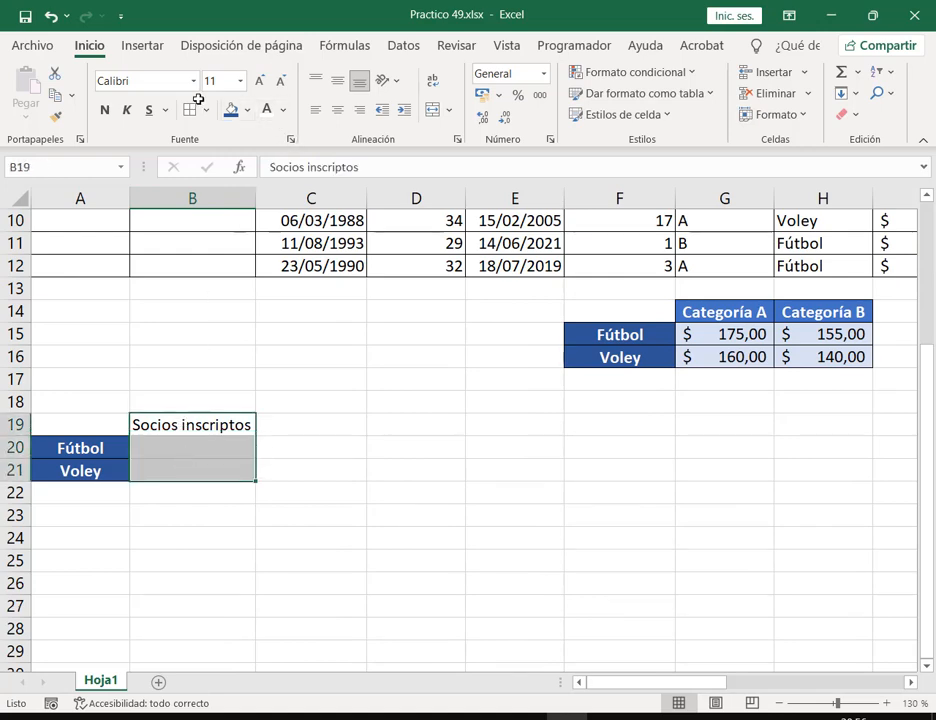
pyautogui.click(209, 428)
pyautogui.click(231, 109)
pyautogui.click(266, 109)
pyautogui.click(272, 506)
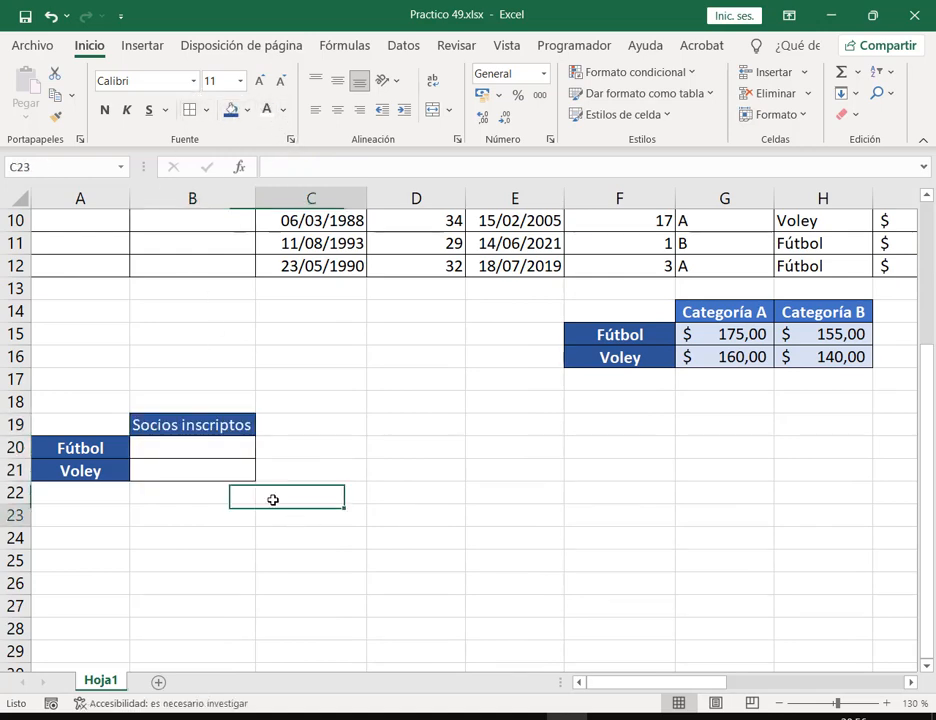
pyautogui.click(224, 418)
pyautogui.click(103, 109)
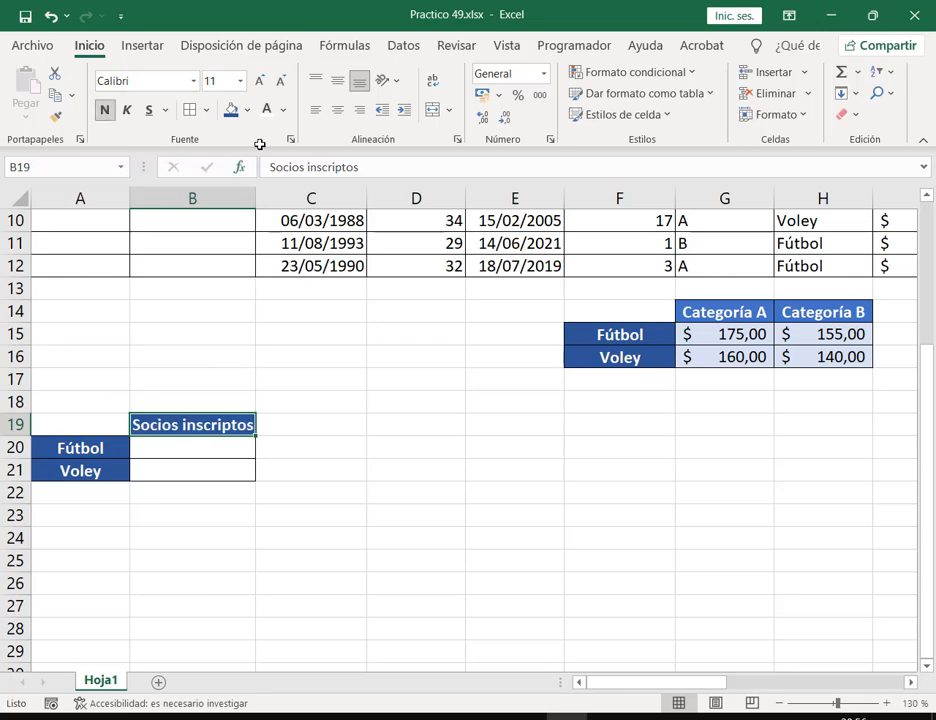
pyautogui.moveTo(258, 194); pyautogui.dragTo(261, 194)
# Check the Sumar.si instruction in the PDF and return to the workbook
pyautogui.click(376, 422)
pyautogui.hotkey('alt', 'Tab')
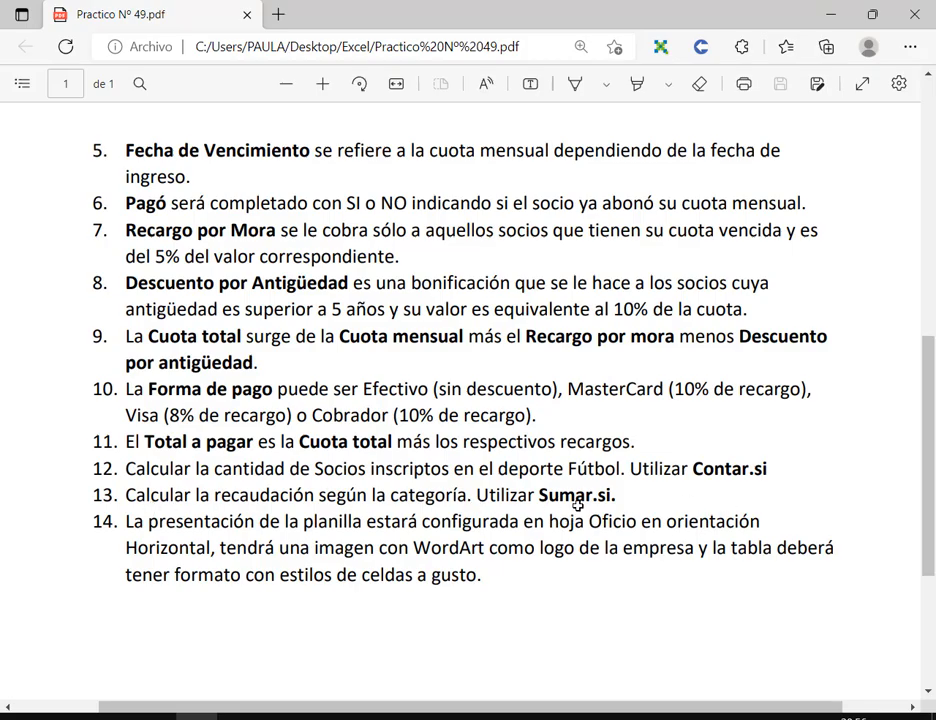
pyautogui.hotkey('alt', 'Tab')
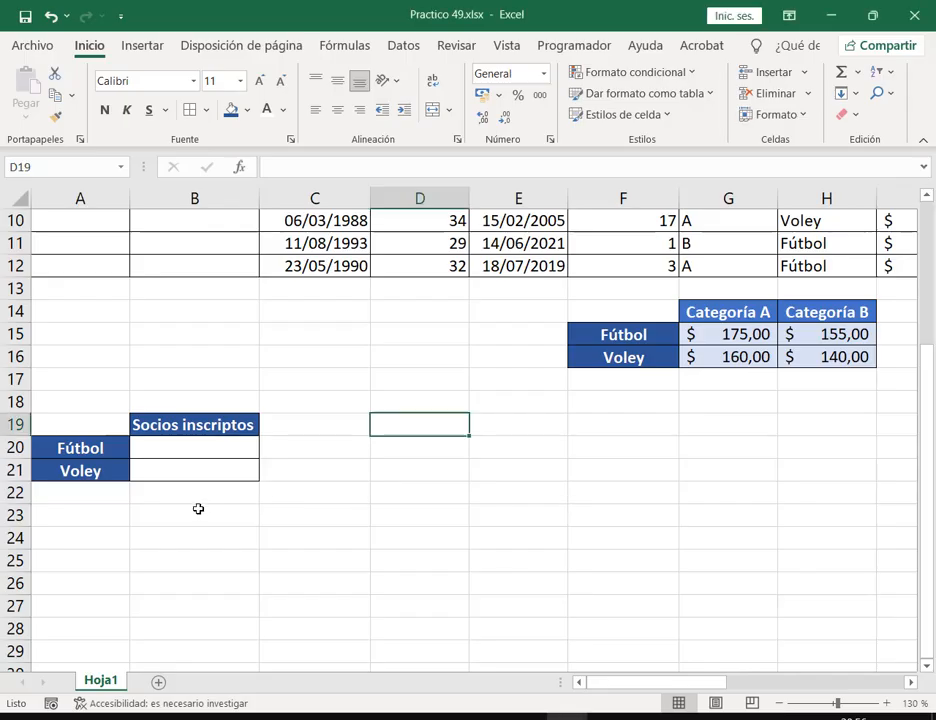
# Merge and center the Socios inscriptos heading across A19:B19
pyautogui.click(98, 534)
pyautogui.moveTo(127, 424); pyautogui.dragTo(190, 424)
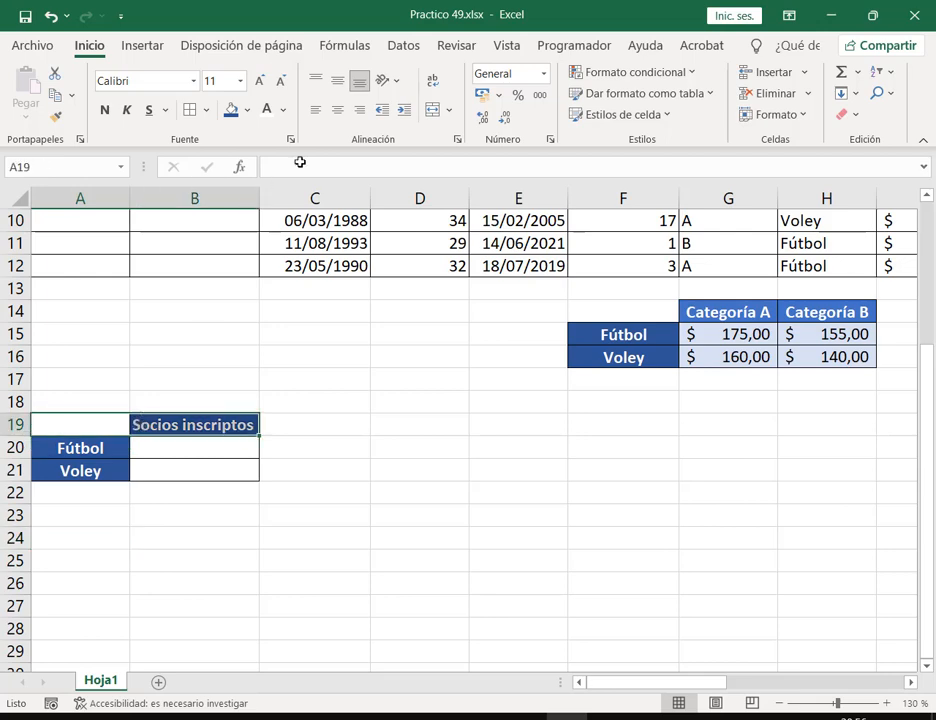
pyautogui.click(433, 108)
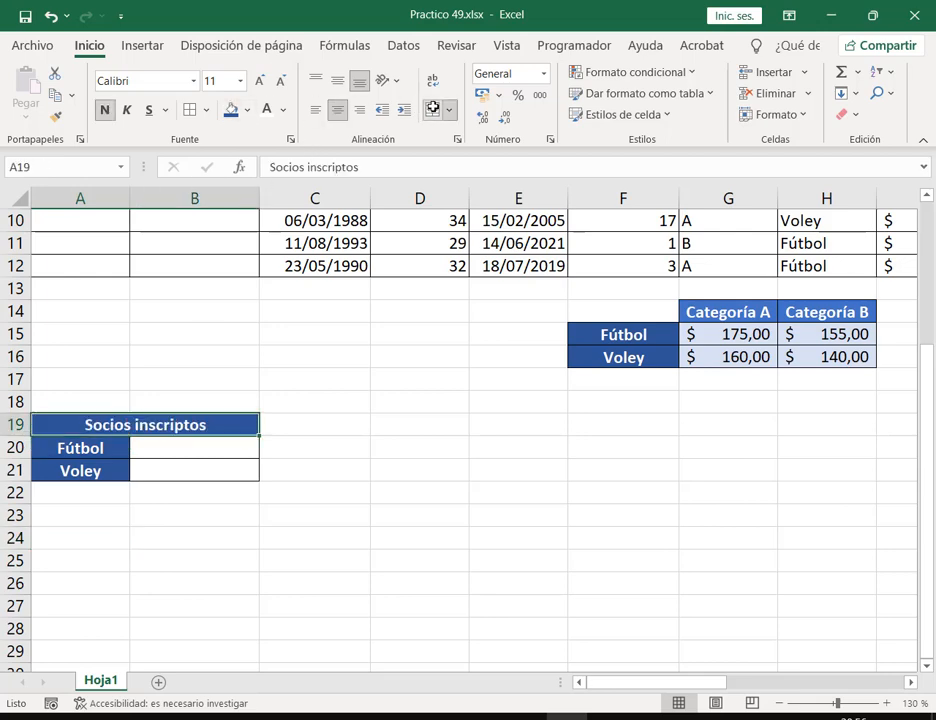
pyautogui.click(422, 514)
# Enter the heading "Recaudación por categoría" in D19 with the categories A in D20 and B in D21
pyautogui.click(404, 432)
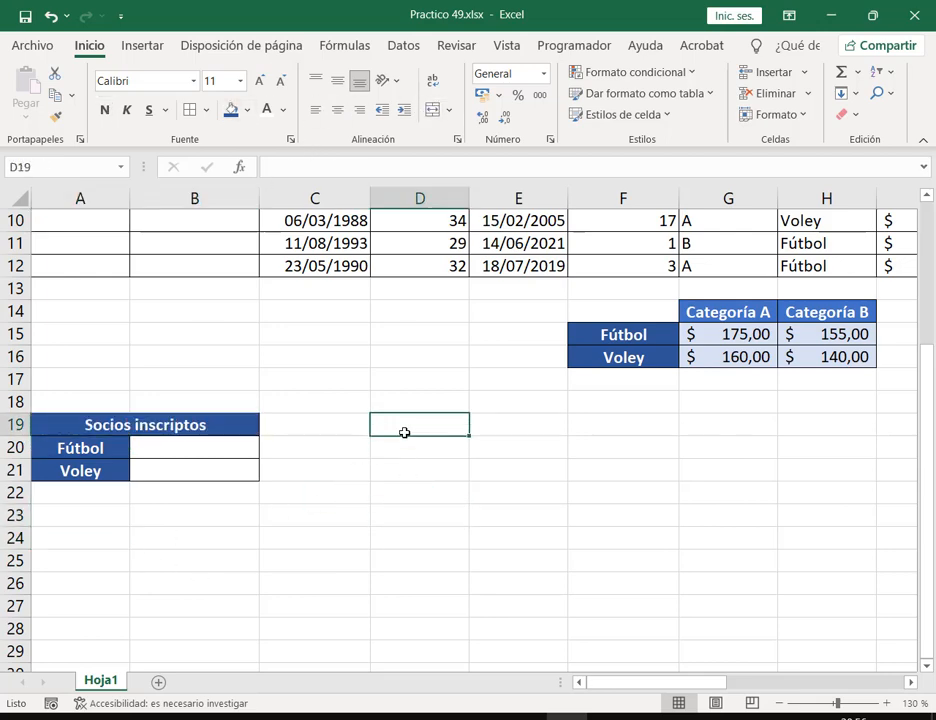
pyautogui.write('Recaudaci')
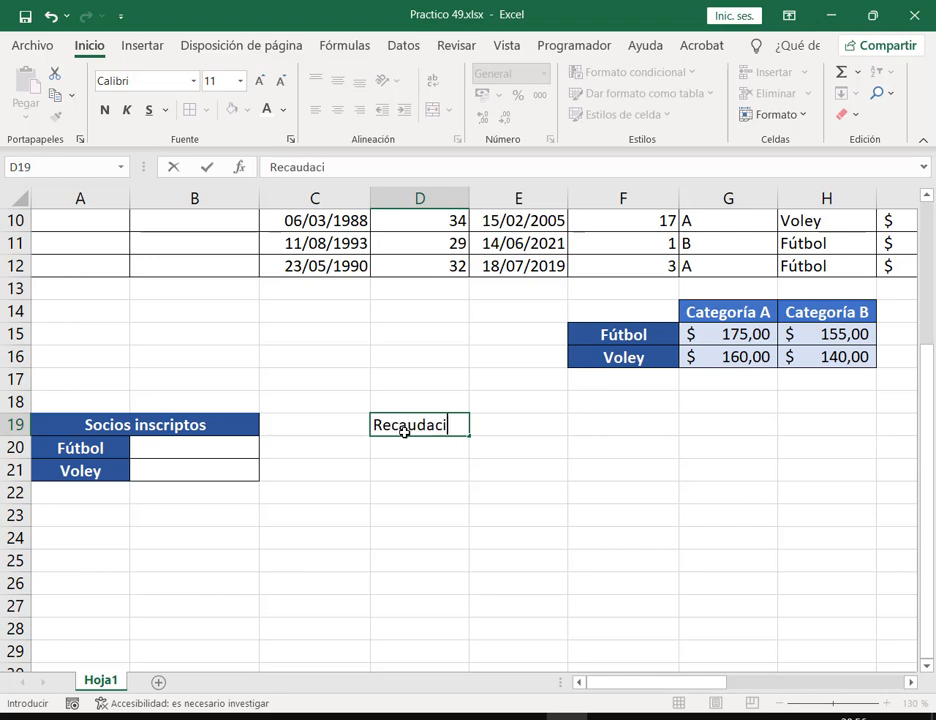
pyautogui.write('ón por c')
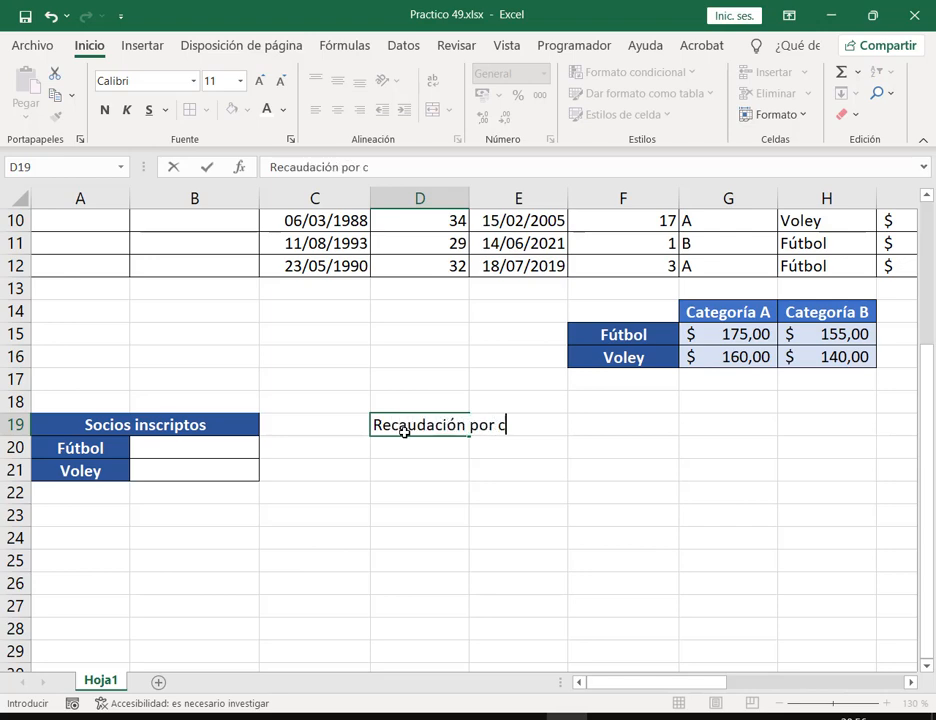
pyautogui.write('ategoría')
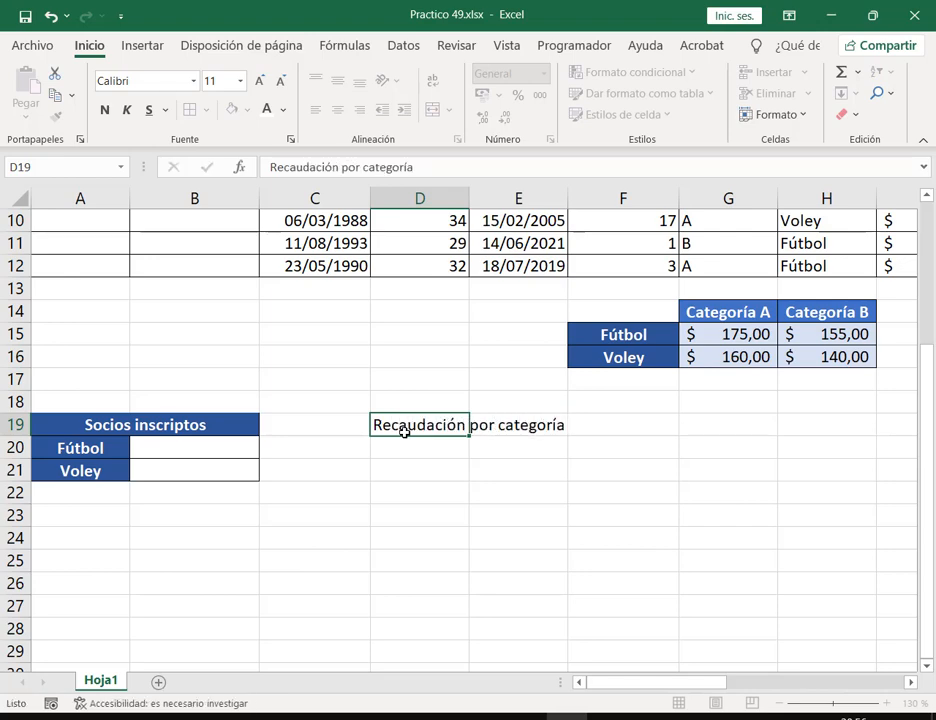
pyautogui.press('Return')
pyautogui.write('A')
pyautogui.press('Return')
pyautogui.write('B')
pyautogui.press('Return')
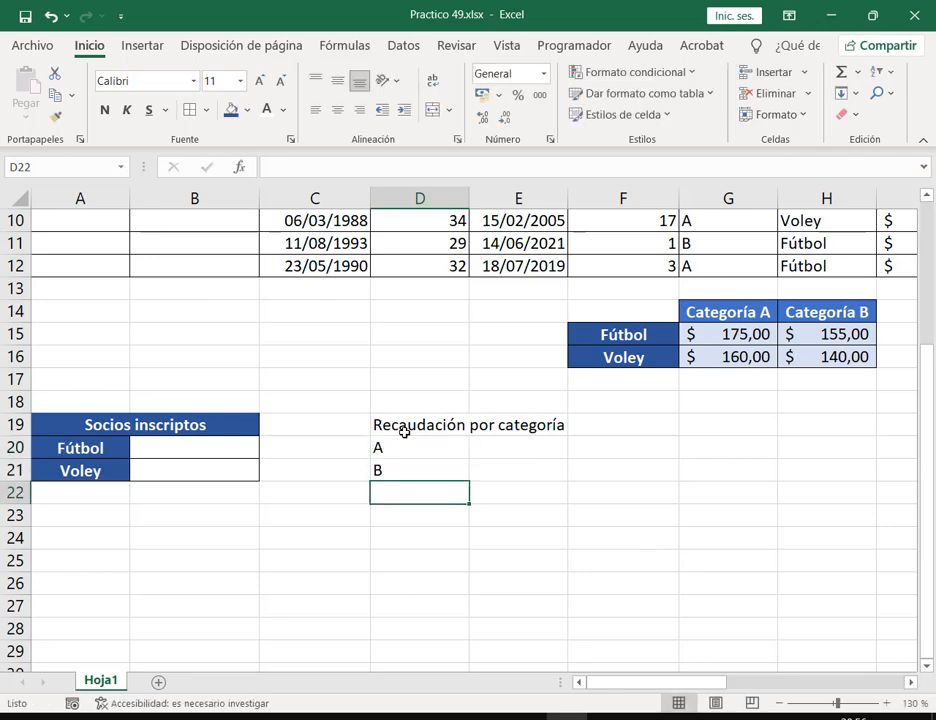
# Copy the Socios inscriptos heading format to D19:E19 and the Fútbol label format to D20:D21
pyautogui.click(191, 417)
pyautogui.click(56, 117)
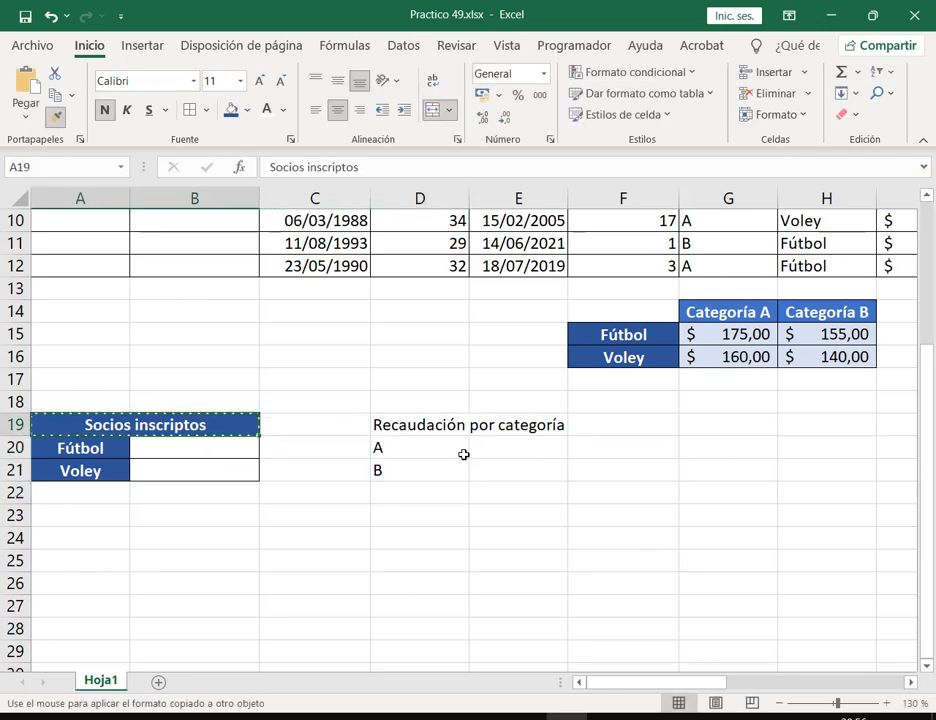
pyautogui.moveTo(455, 427); pyautogui.dragTo(505, 427)
pyautogui.click(106, 451)
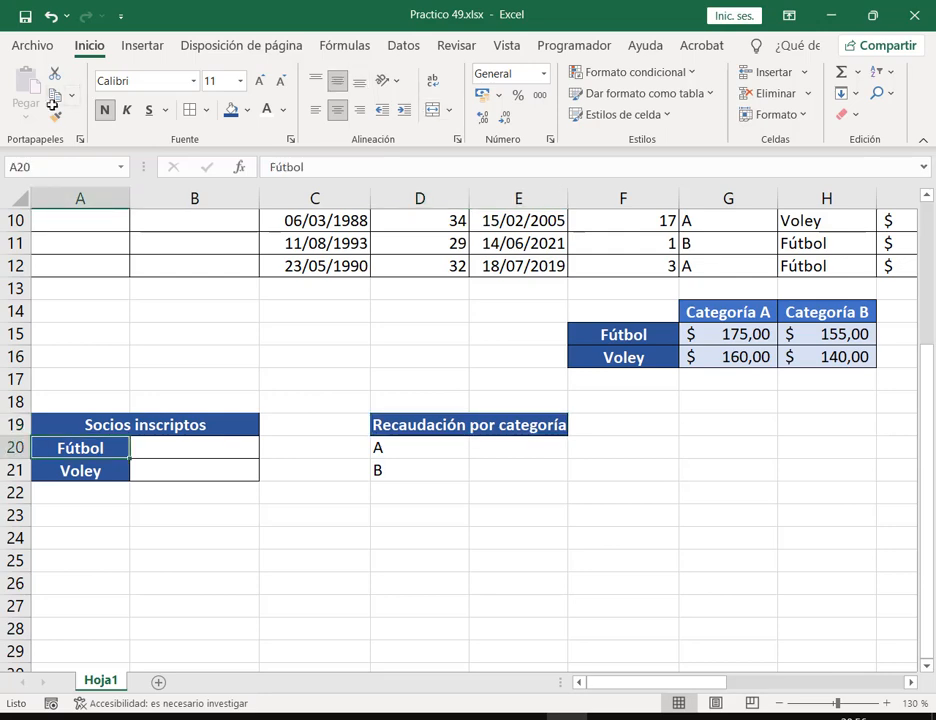
pyautogui.click(56, 117)
pyautogui.moveTo(409, 447); pyautogui.dragTo(413, 470)
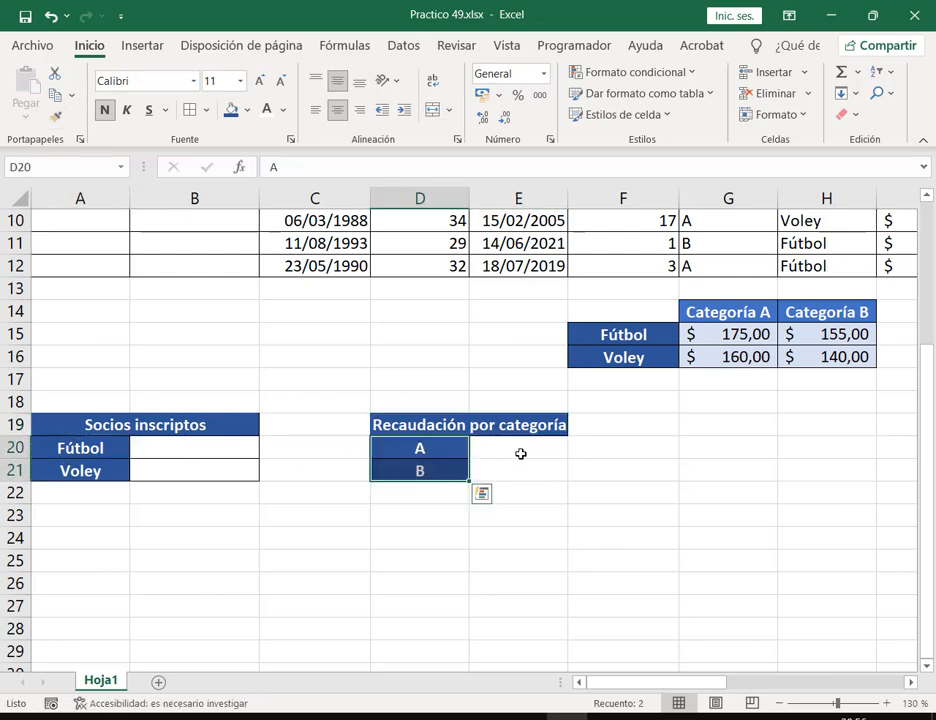
# Add borders to the Recaudación por categoría table in D19:E21 and widen column E slightly
pyautogui.moveTo(446, 428); pyautogui.dragTo(505, 468)
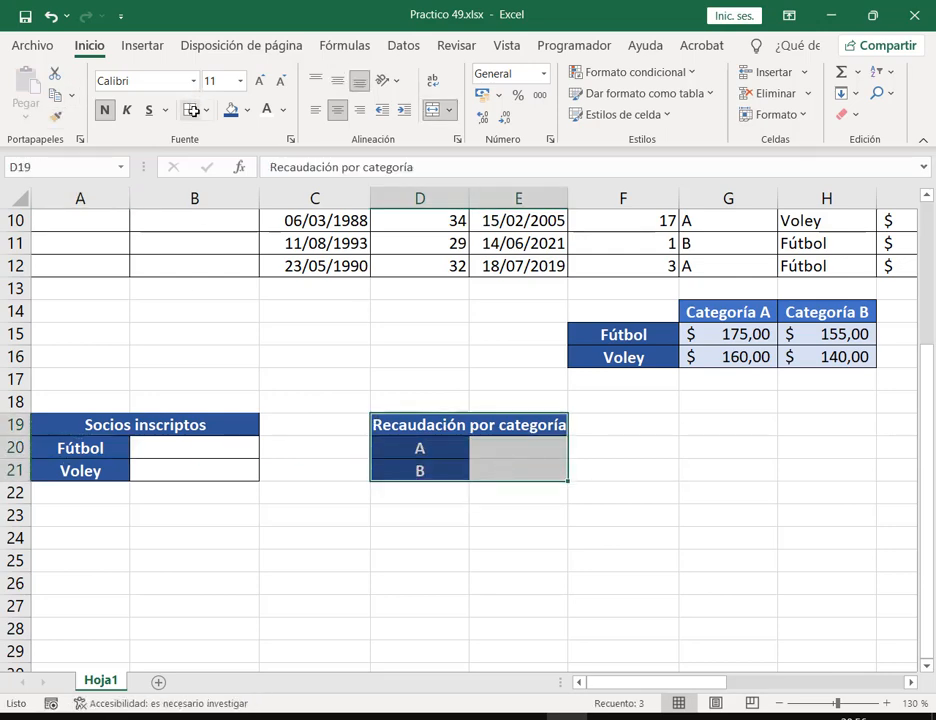
pyautogui.click(690, 556)
pyautogui.moveTo(568, 192); pyautogui.dragTo(570, 192)
pyautogui.click(698, 497)
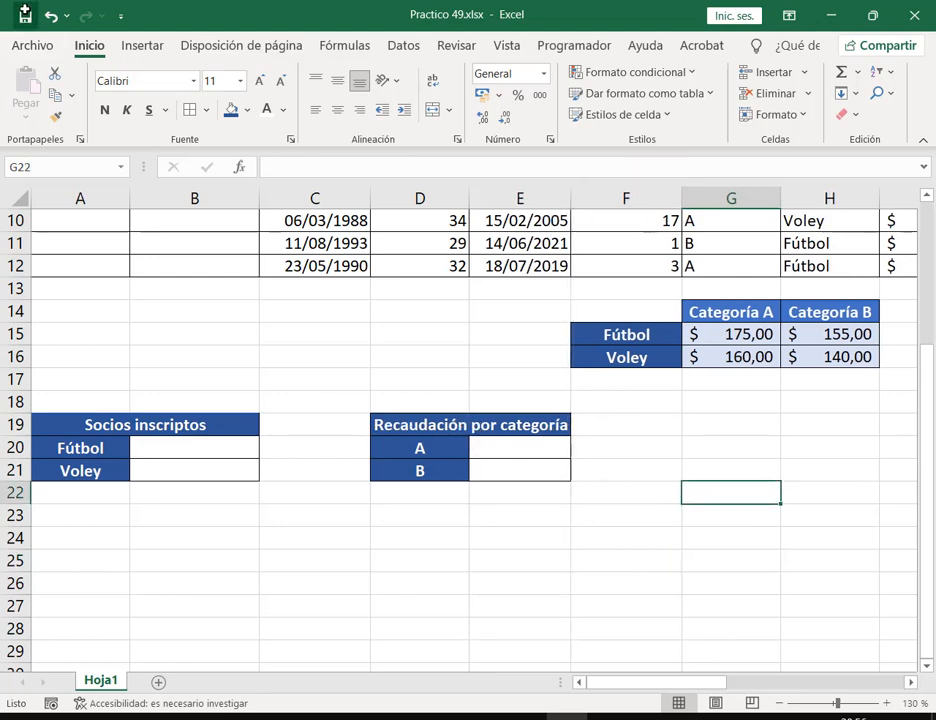
# Begin a CONTAR.SI formula in B20 for the Fútbol member count
pyautogui.click(215, 448)
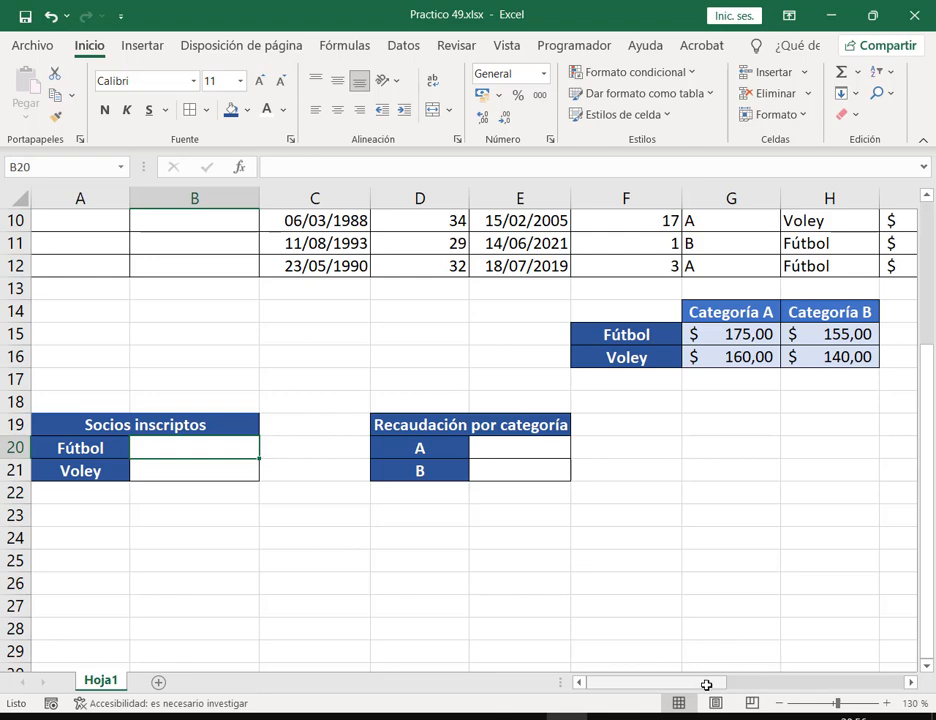
pyautogui.write('=')
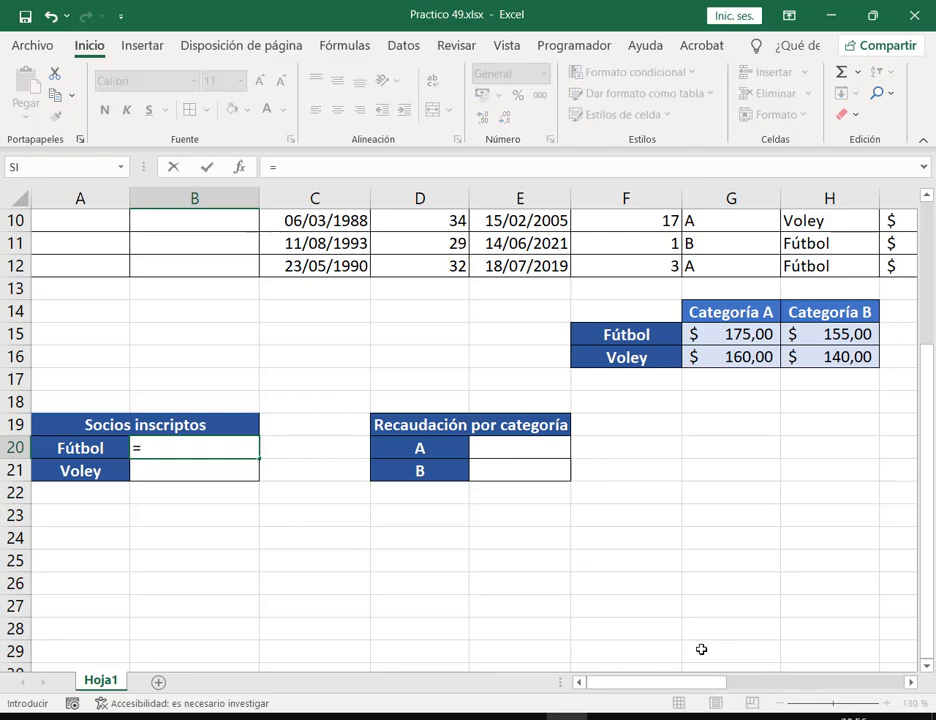
pyautogui.press('Escape')
pyautogui.click(886, 703)
pyautogui.click(886, 703)
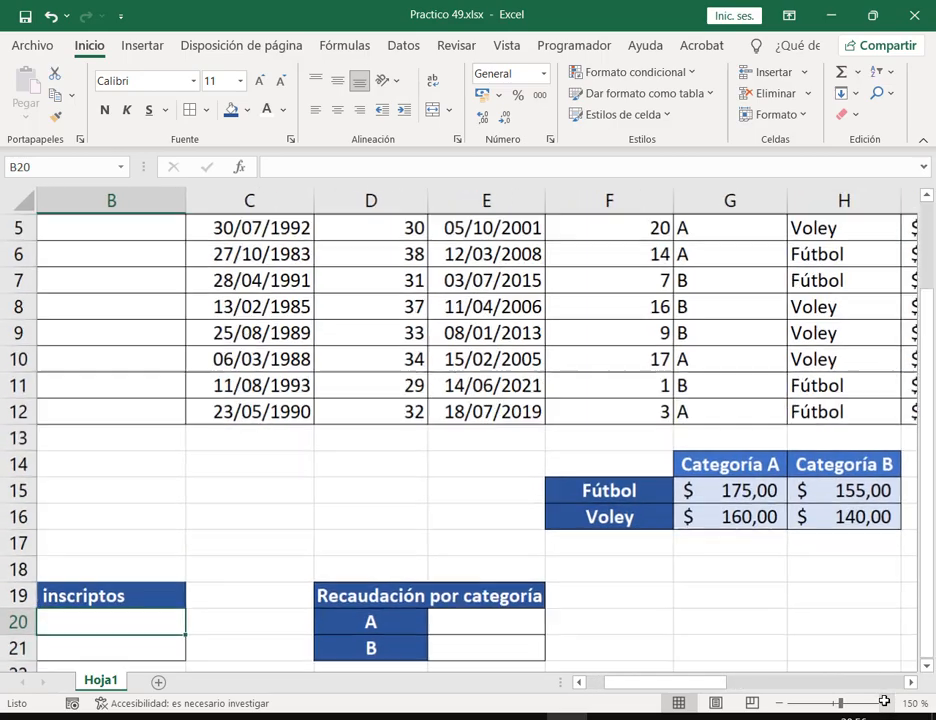
pyautogui.click(886, 703)
pyautogui.click(886, 703)
pyautogui.click(886, 703)
pyautogui.scroll(-2, 487, 564)
pyautogui.moveTo(622, 683); pyautogui.dragTo(558, 687)
pyautogui.write('=')
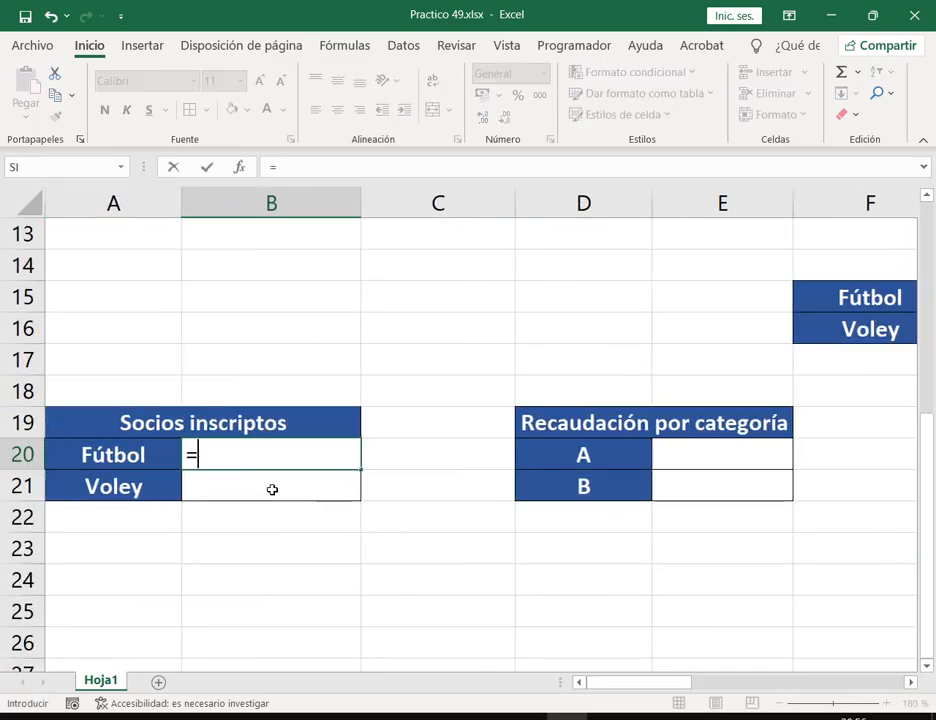
pyautogui.write('co')
pyautogui.press('BackSpace')
pyautogui.write('ONTAR.SI')
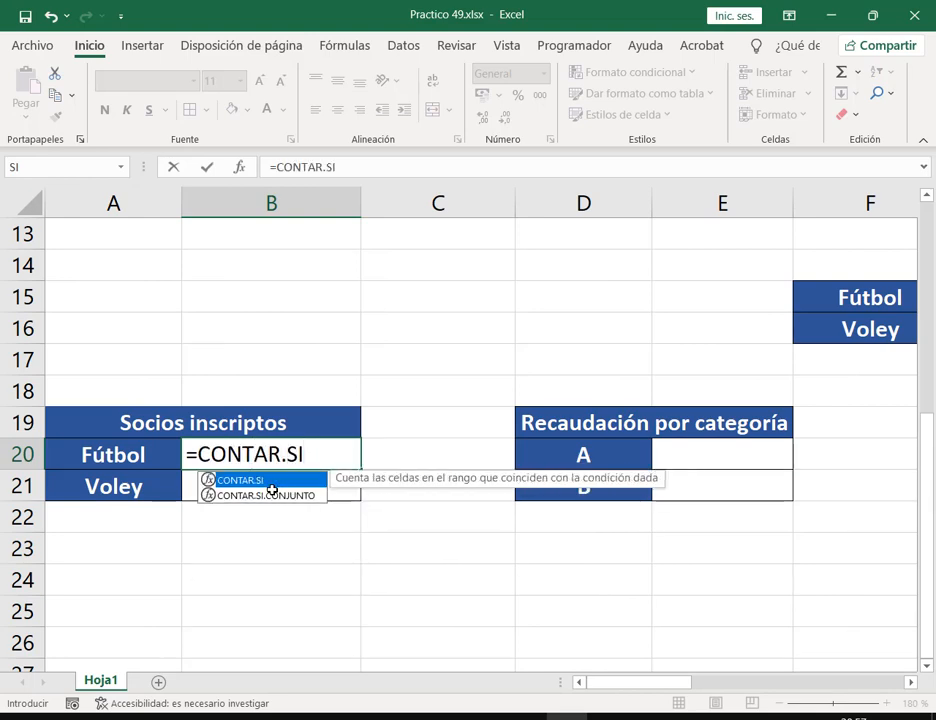
pyautogui.write('(')
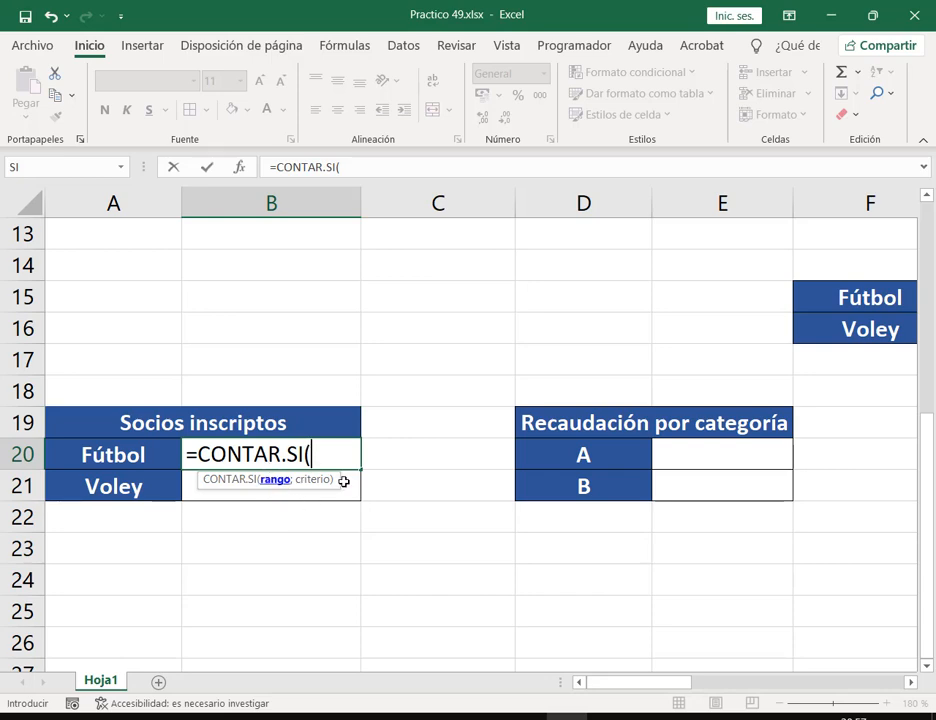
# Complete the Fútbol CONTAR.SI formula with the DEPORTE range H3:H12 and the criterion A20
pyautogui.hscroll(3, 907, 686)
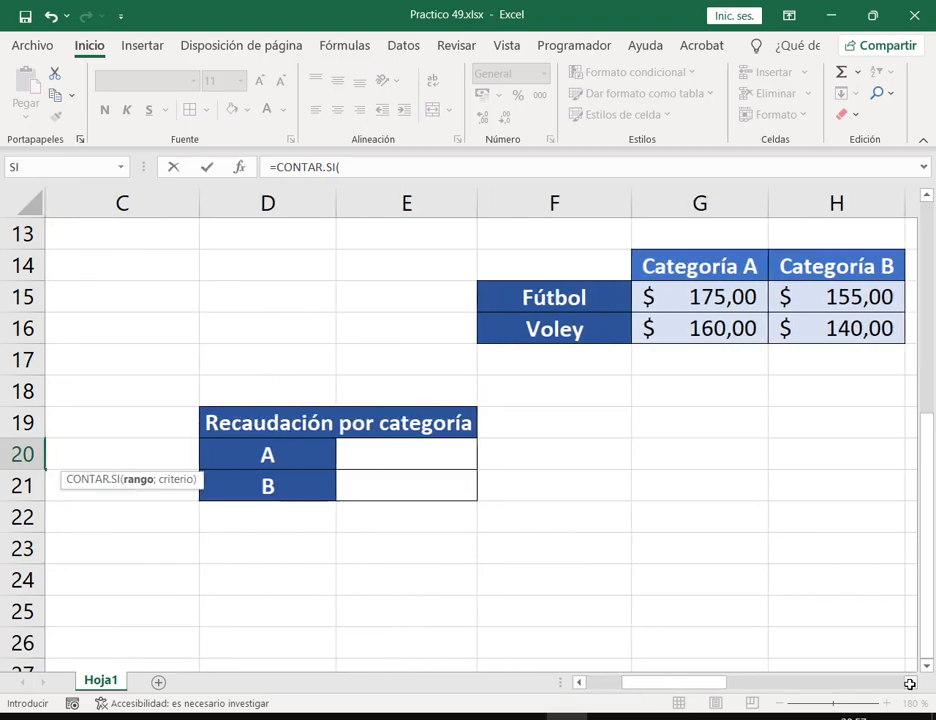
pyautogui.scroll(3, 739, 469)
pyautogui.scroll(2, 735, 459)
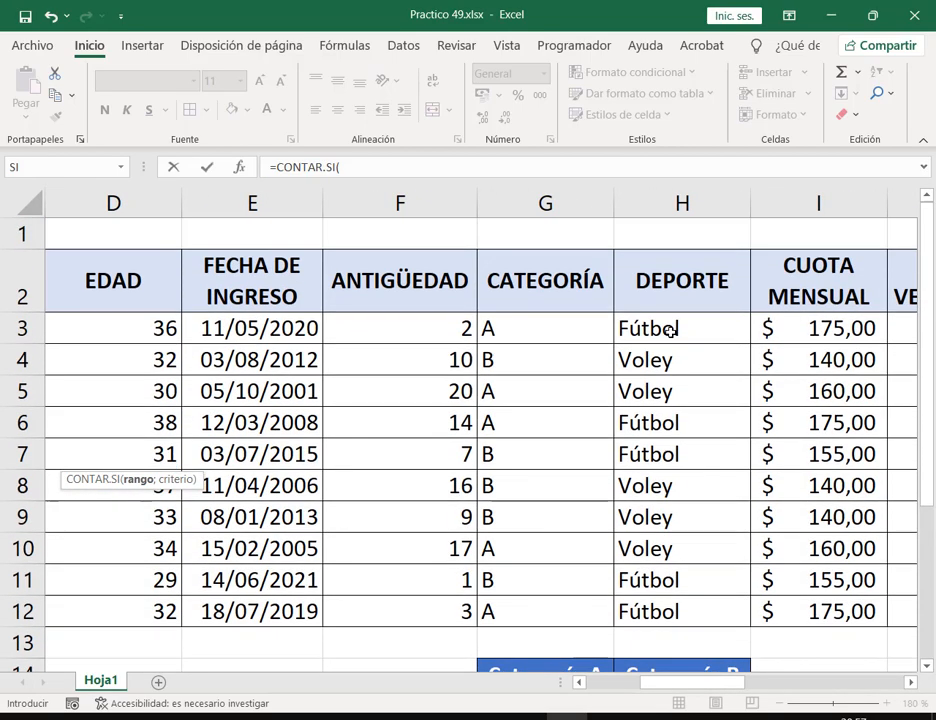
pyautogui.moveTo(671, 330); pyautogui.dragTo(695, 603)
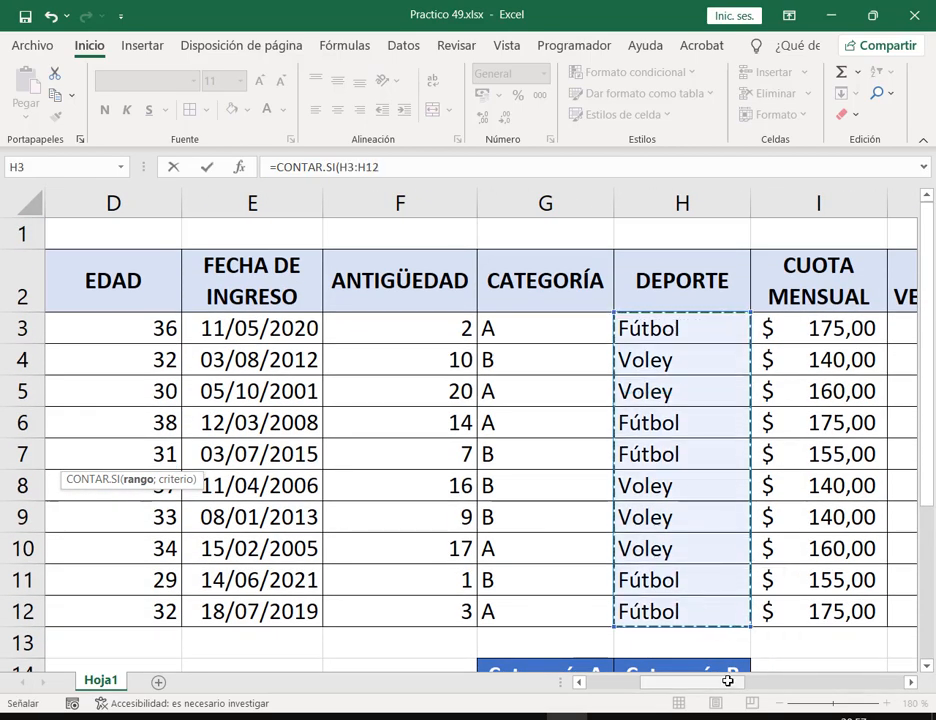
pyautogui.moveTo(729, 681); pyautogui.dragTo(640, 682)
pyautogui.scroll(-5, 290, 508)
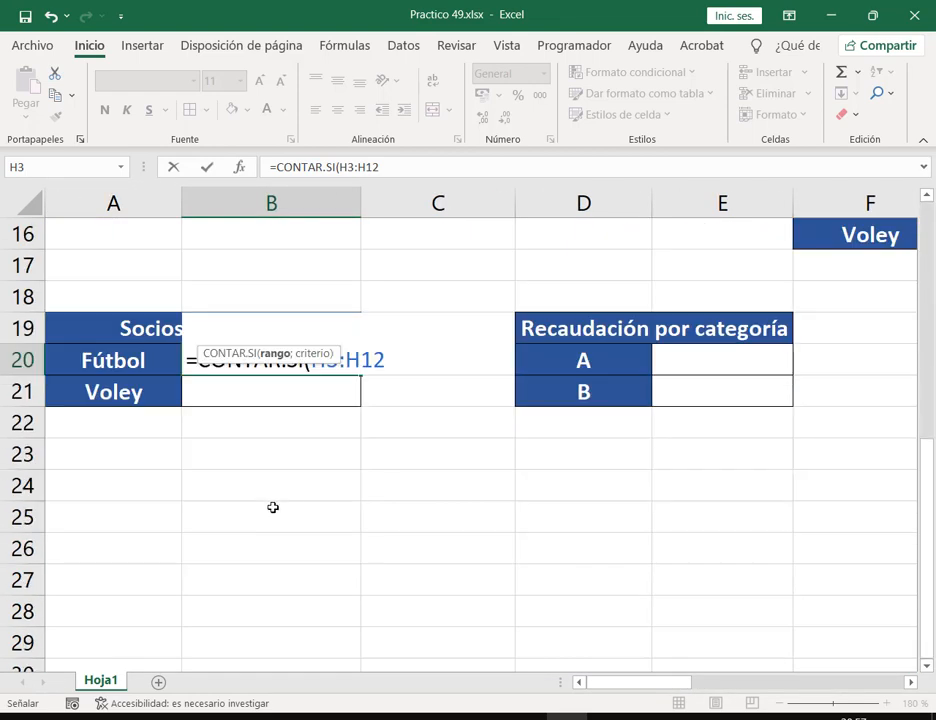
pyautogui.press('F2')
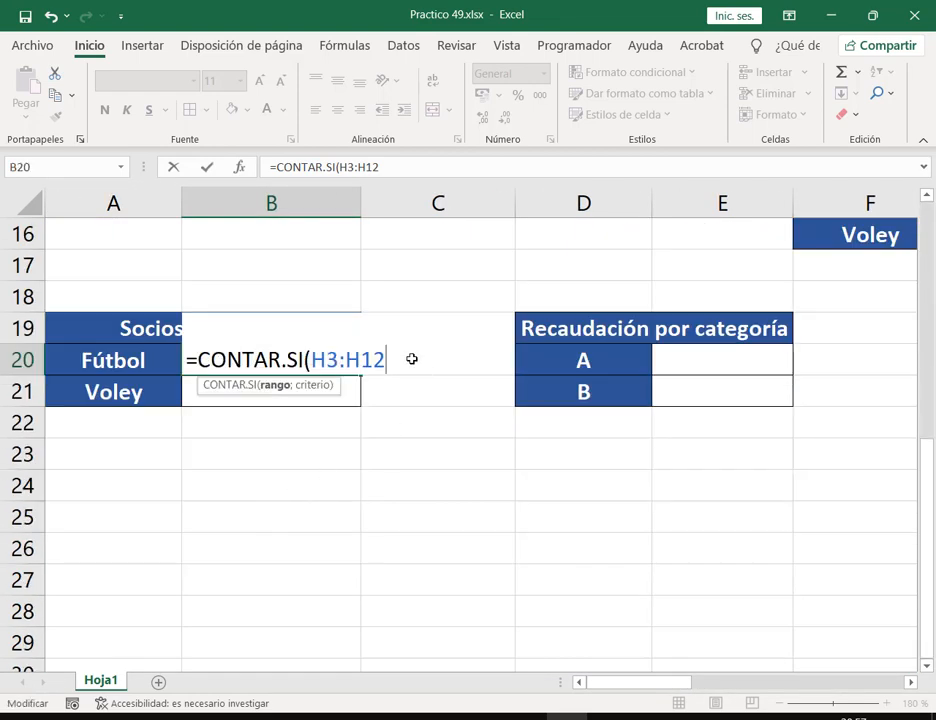
pyautogui.write(';')
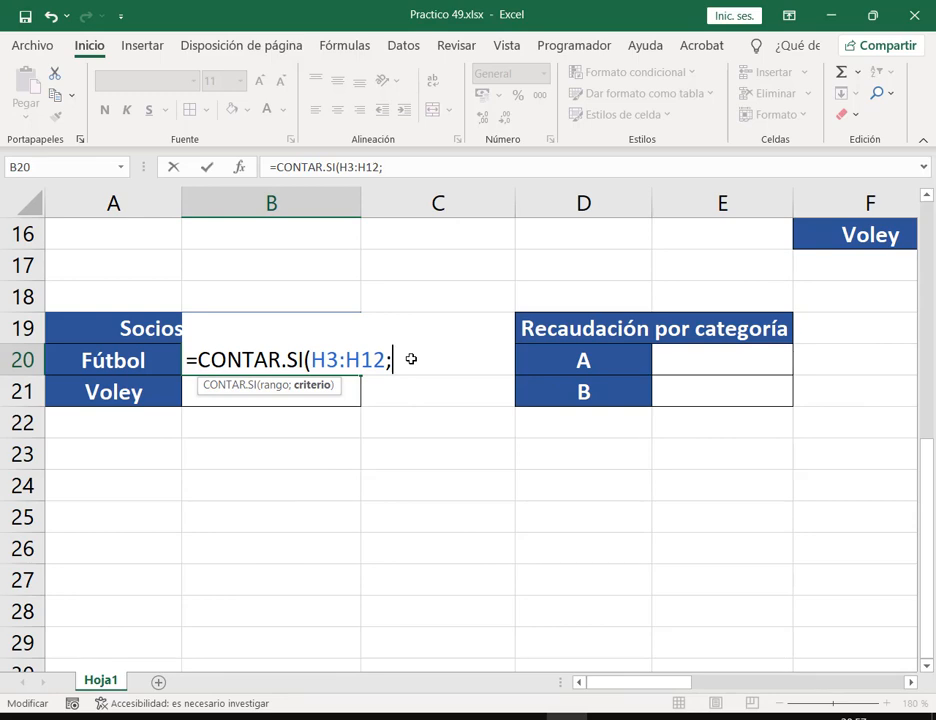
pyautogui.click(150, 358)
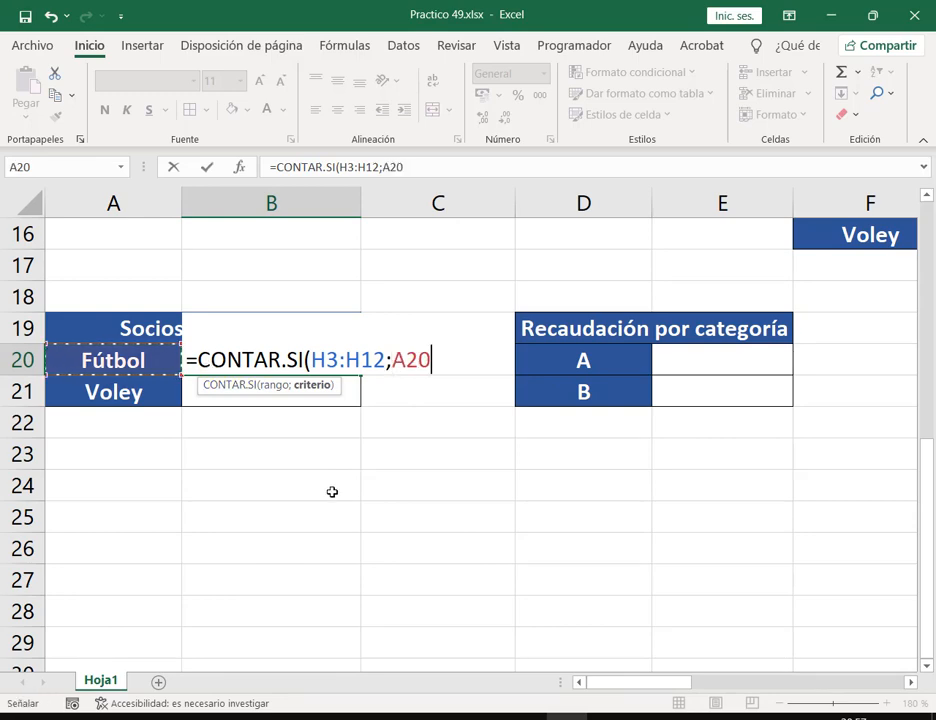
pyautogui.write(')')
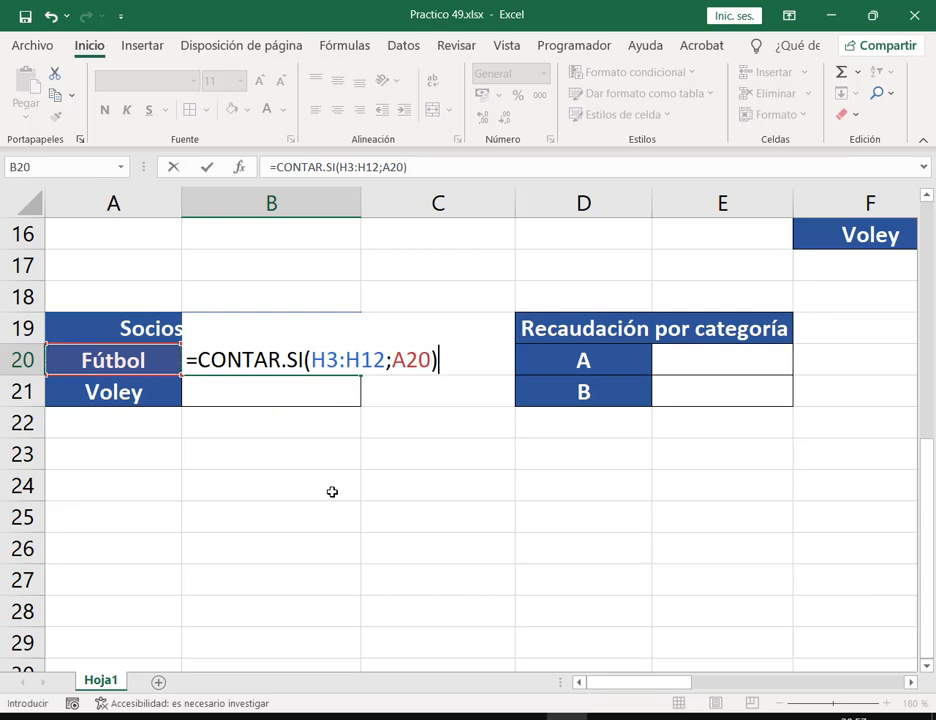
pyautogui.press('Return')
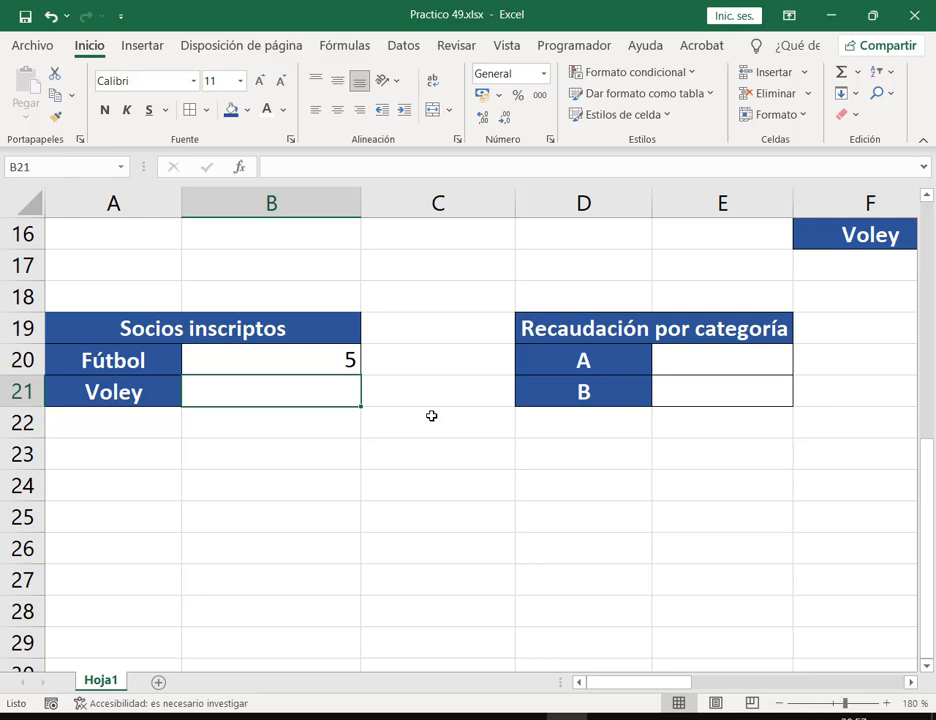
# Enter =CONTAR.SI(H3:H12;A21) in B21 to count the Voley members
pyautogui.write('=')
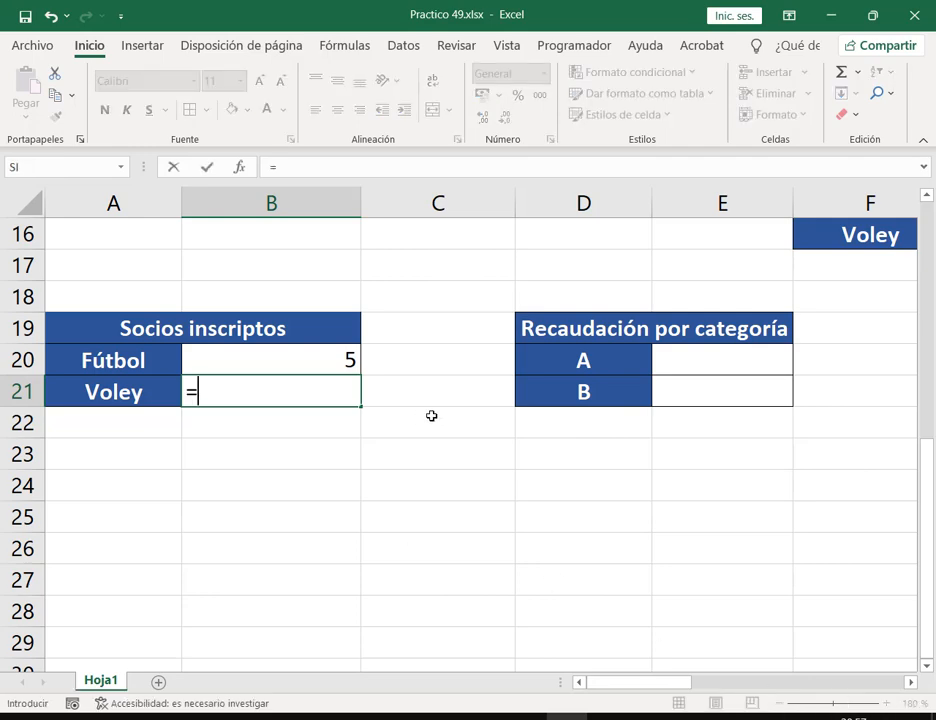
pyautogui.write('CONTAR.SI(')
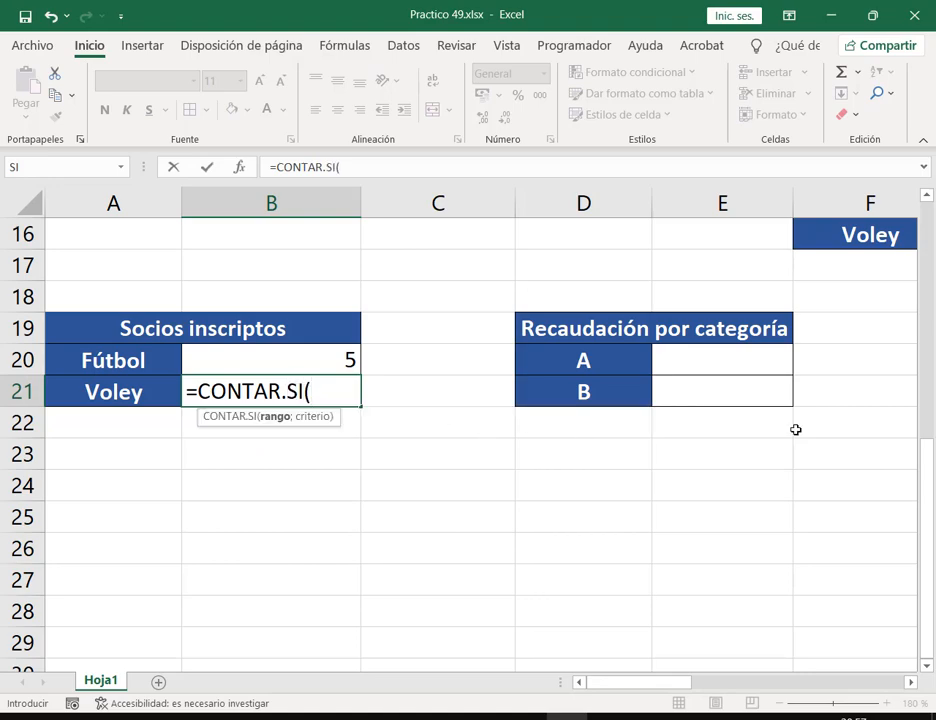
pyautogui.scroll(4, 795, 429)
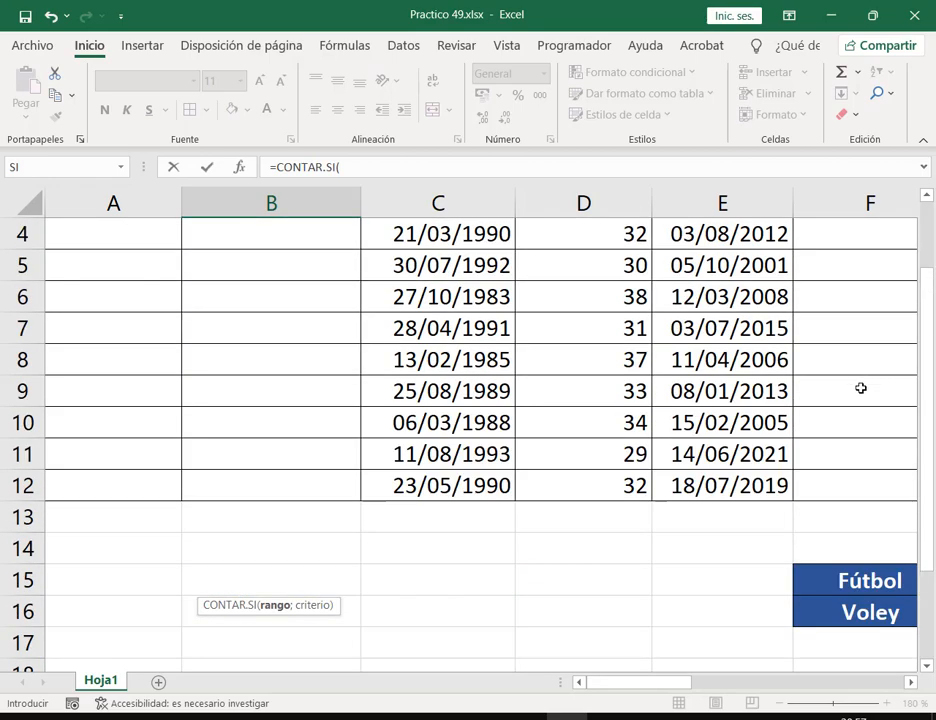
pyautogui.hscroll(2, 910, 682)
pyautogui.scroll(1, 844, 428)
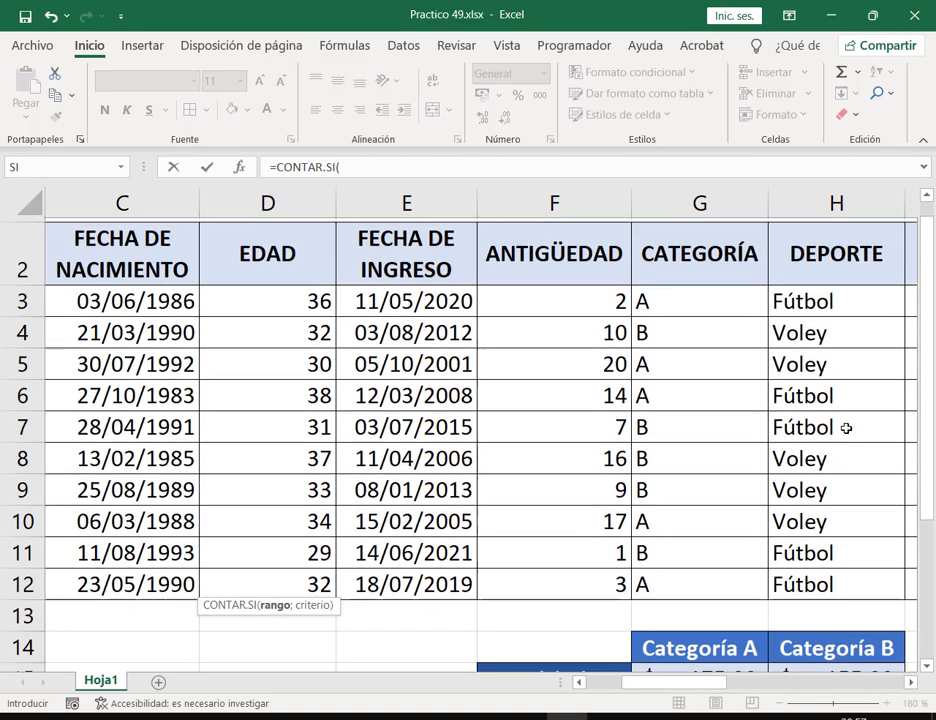
pyautogui.moveTo(836, 328); pyautogui.dragTo(832, 607)
pyautogui.scroll(-6, 585, 579)
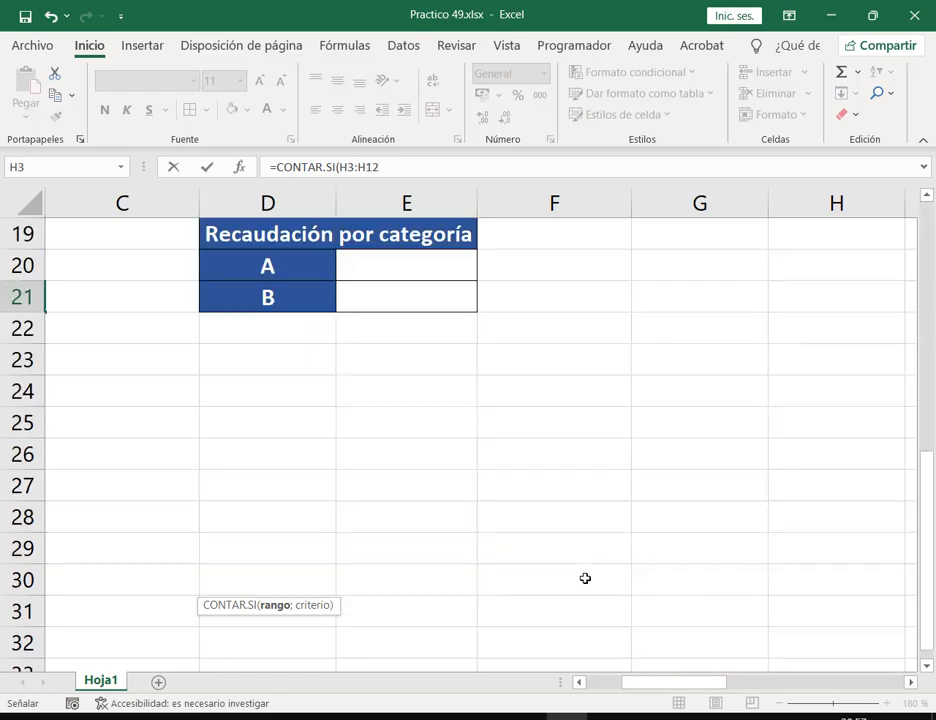
pyautogui.hscroll(-2, 658, 680)
pyautogui.scroll(1, 288, 330)
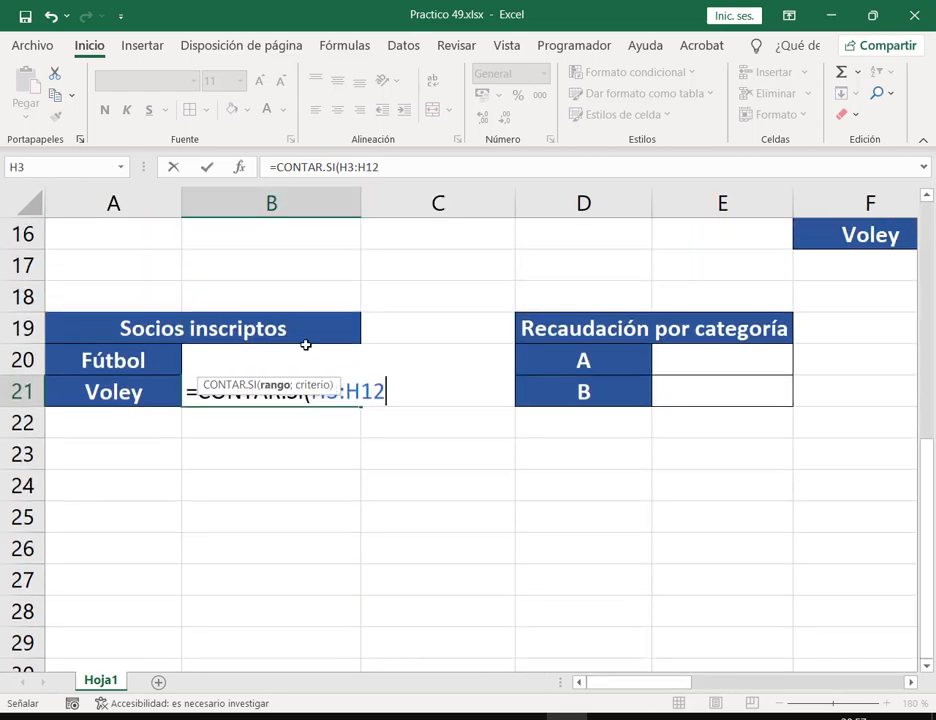
pyautogui.write(';')
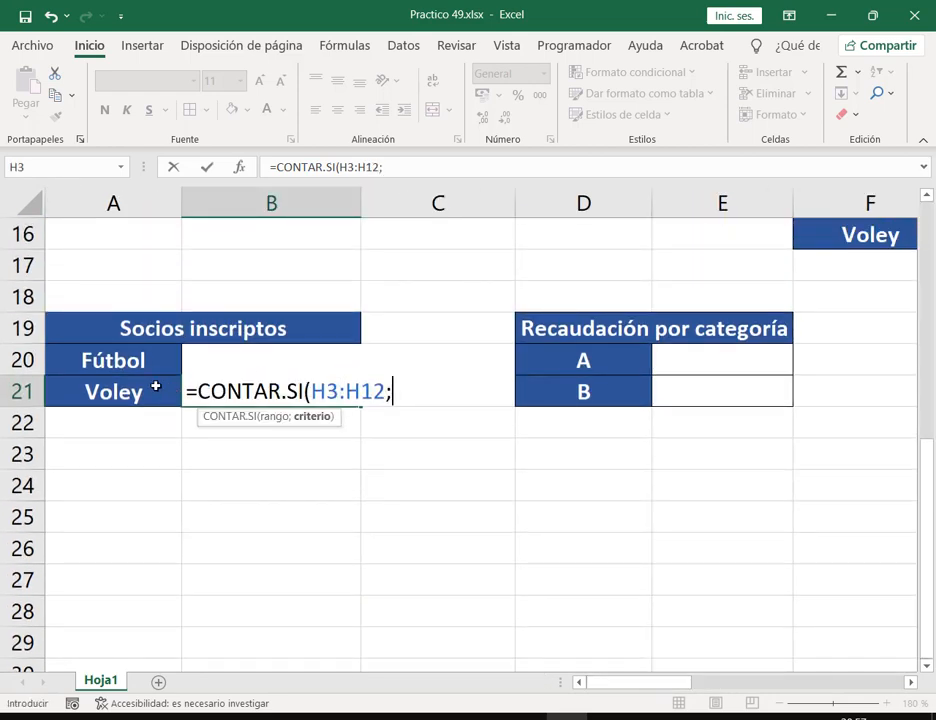
pyautogui.click(115, 391)
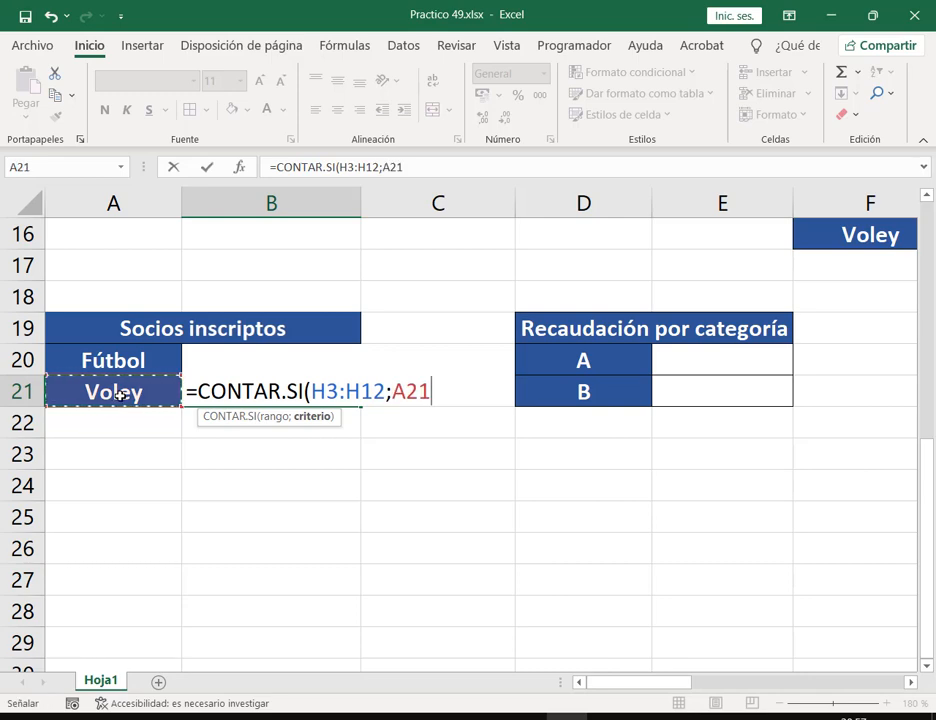
pyautogui.write(')')
pyautogui.press('Return')
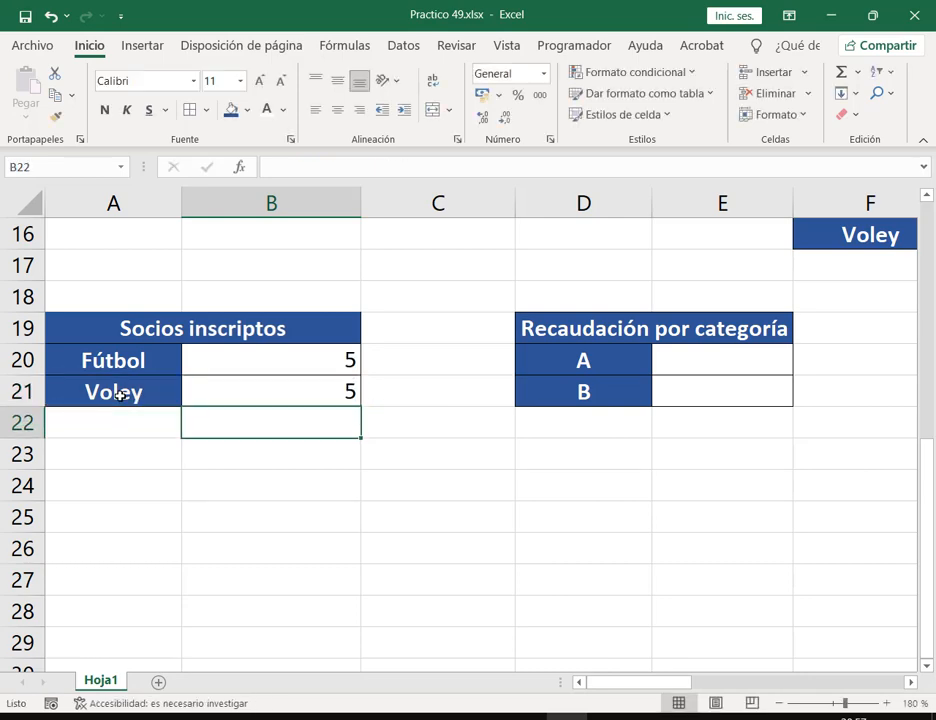
# Begin a SUMAR.SI formula in E20 for the category A revenue
pyautogui.press('Up')
pyautogui.press('Up')
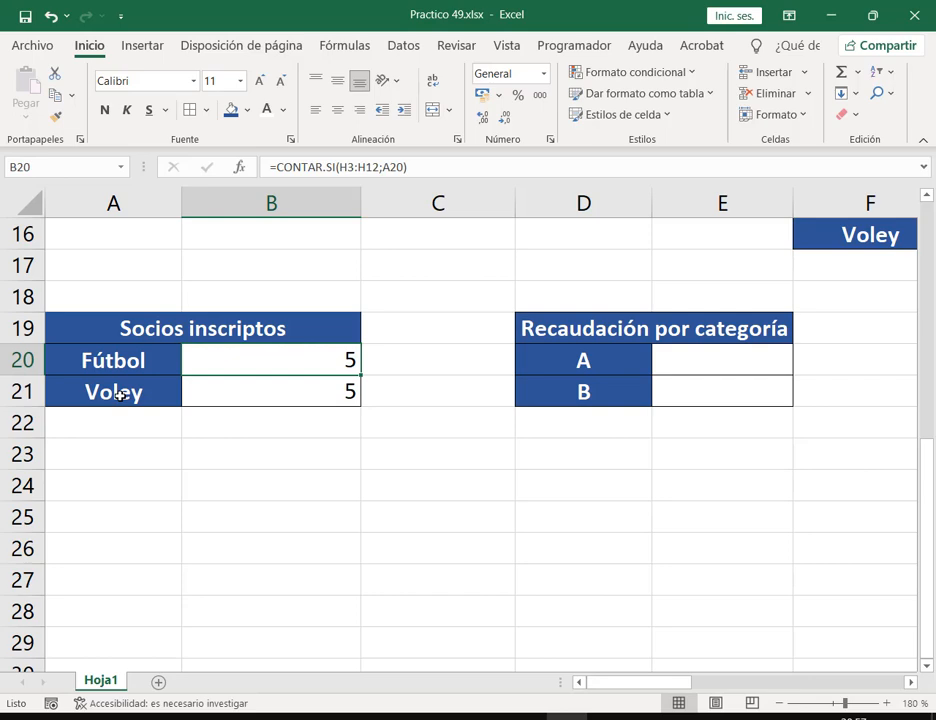
pyautogui.press('Down')
pyautogui.press('Up')
pyautogui.press('Right')
pyautogui.press('Right')
pyautogui.press('Right')
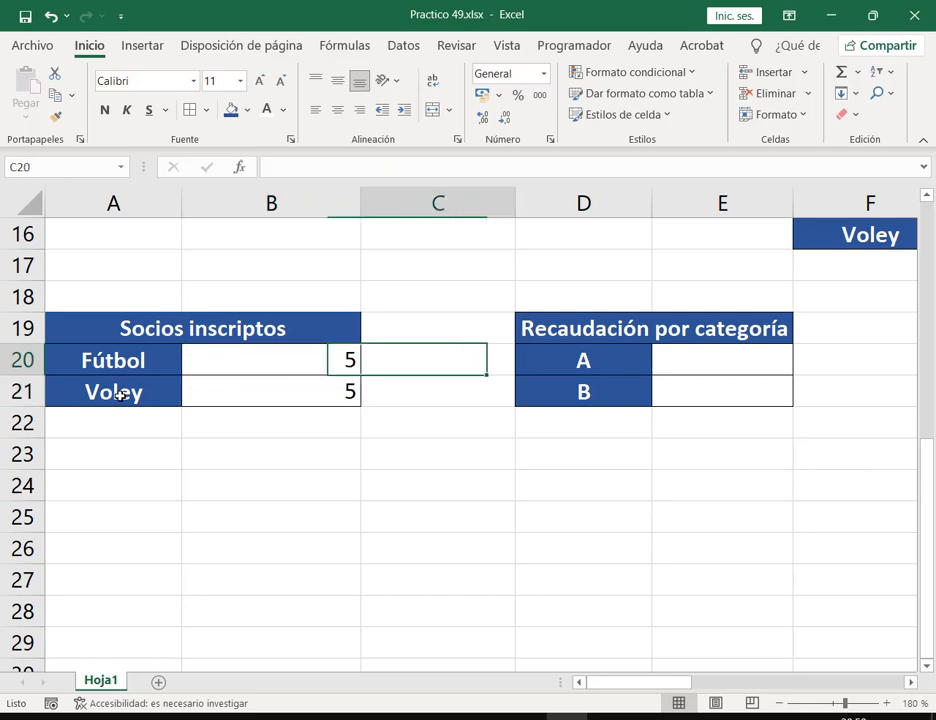
pyautogui.write('=SUMAR.SI(')
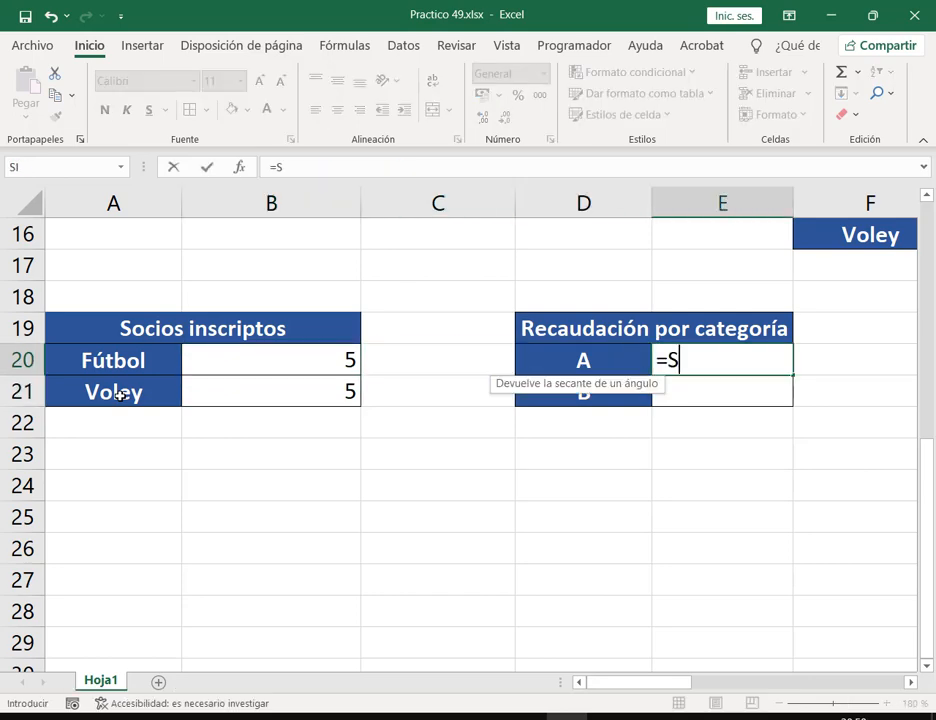
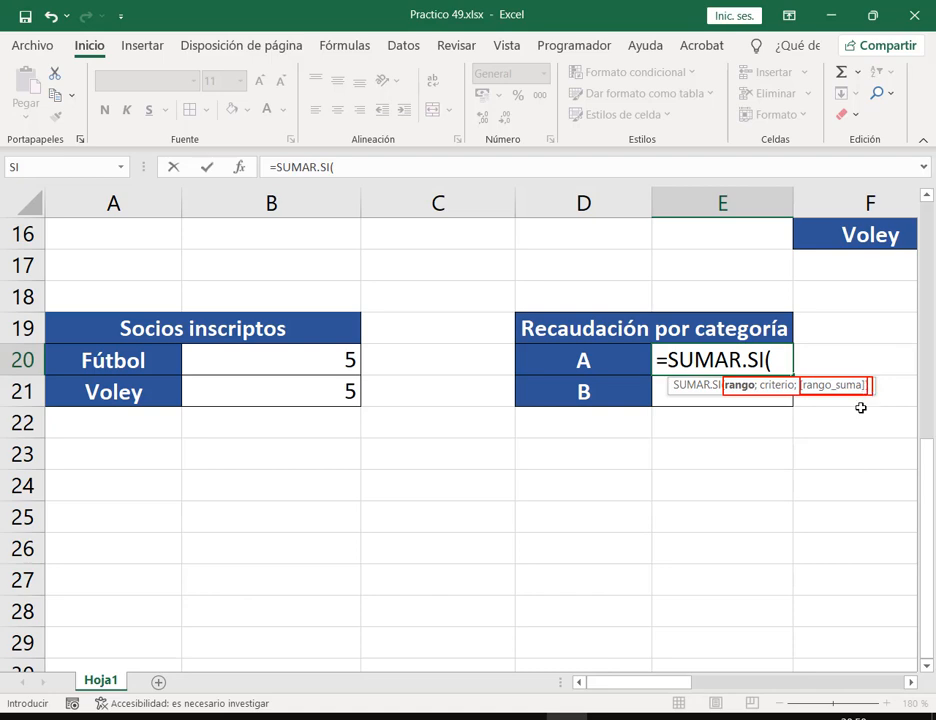
# Add the CATEGORÍA range G3:G12 and the criterion D20 to the SUMAR.SI formula in E20
pyautogui.click(910, 682)
pyautogui.click(910, 682)
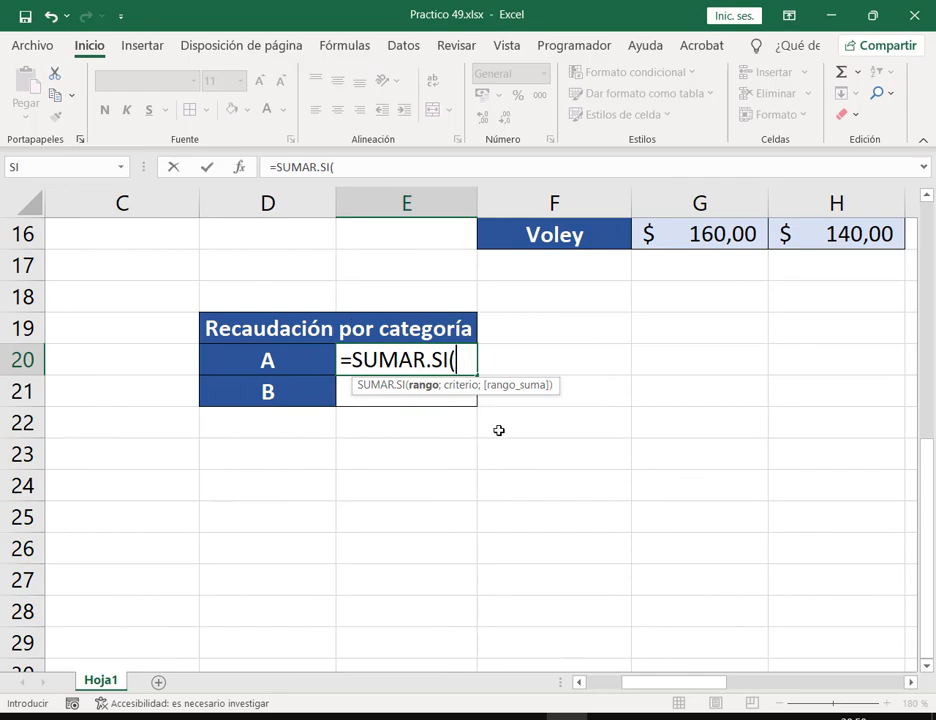
pyautogui.scroll(5, 499, 430)
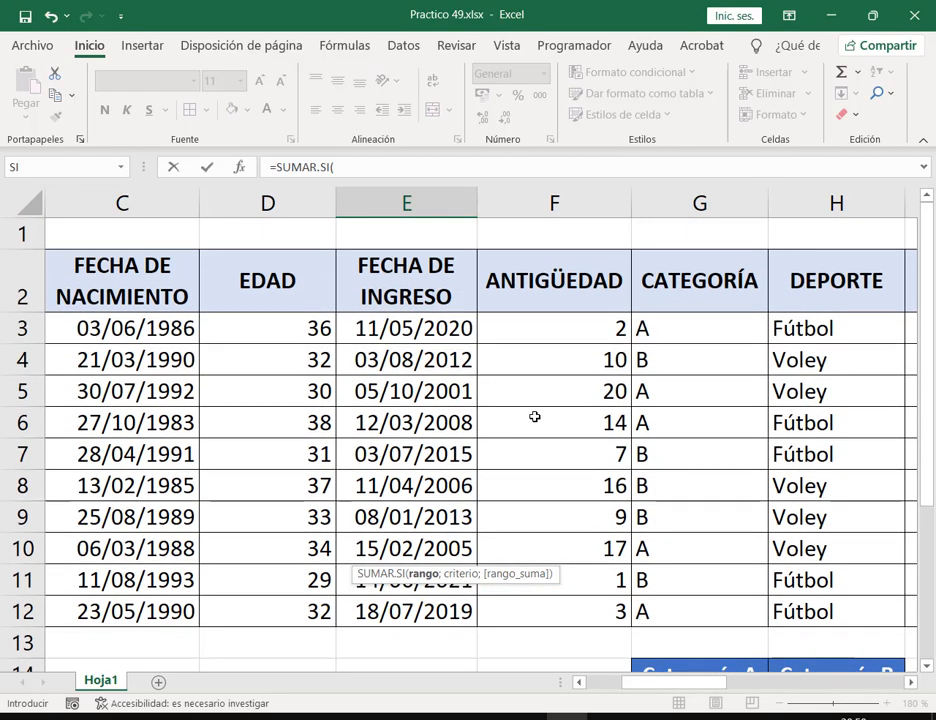
pyautogui.moveTo(691, 329); pyautogui.dragTo(687, 618)
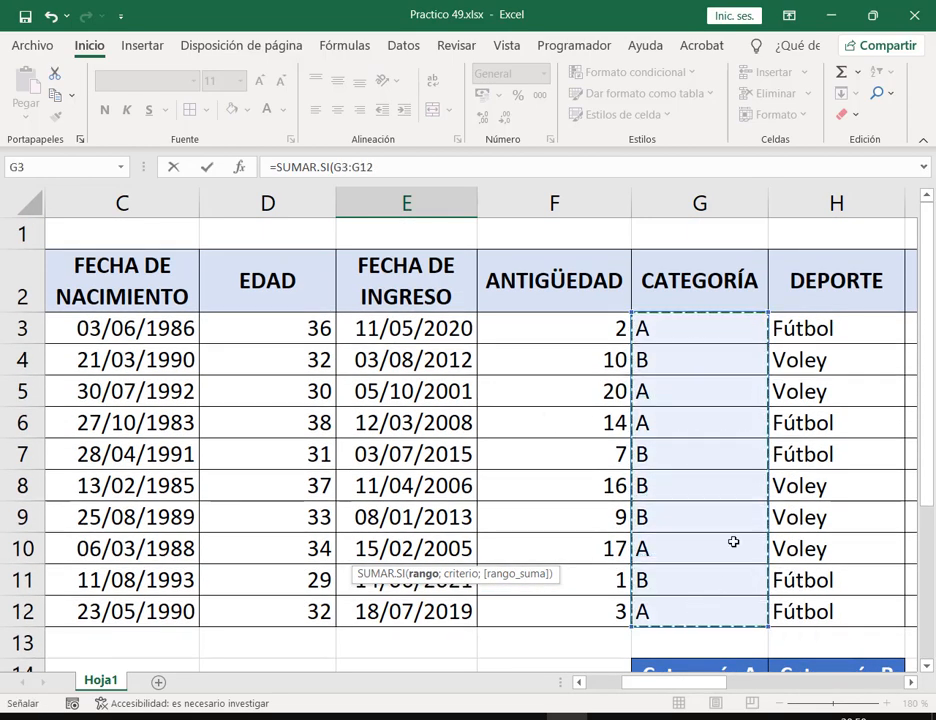
pyautogui.scroll(-5, 731, 540)
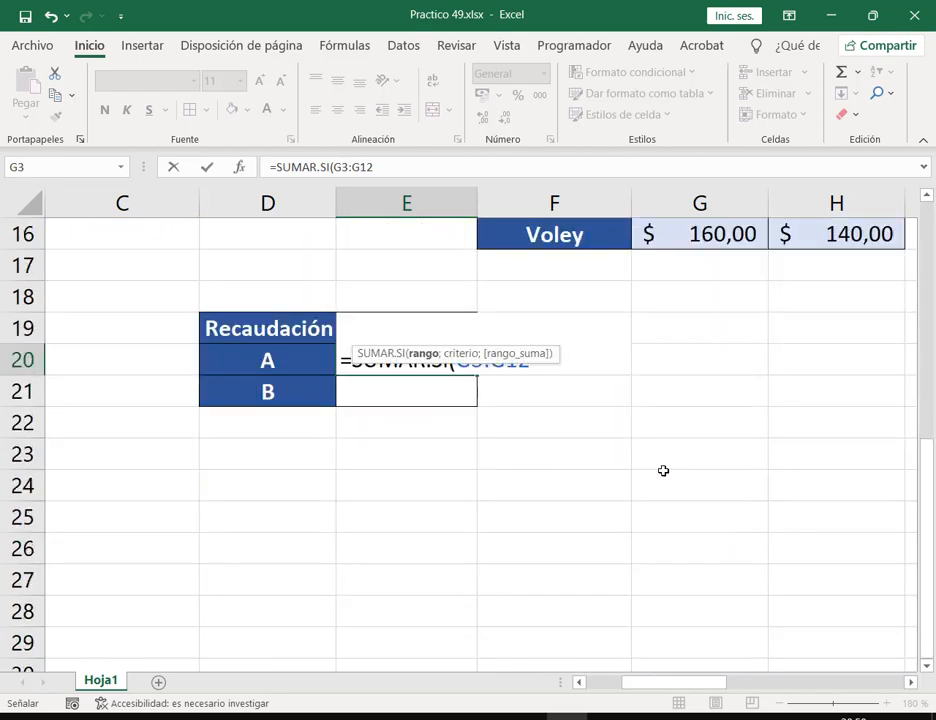
pyautogui.write(';"A')
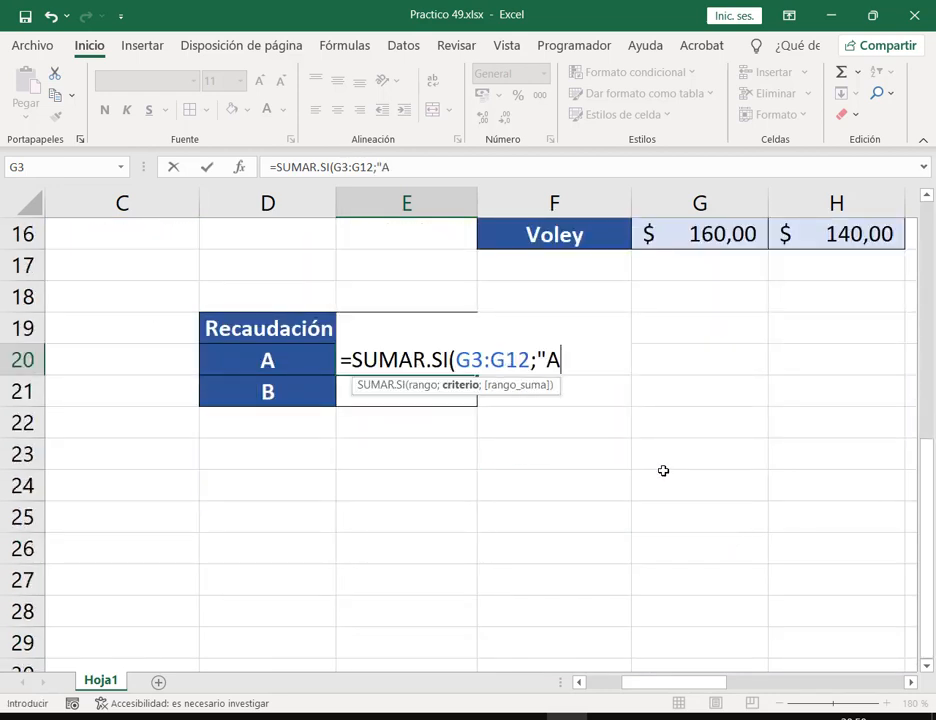
pyautogui.press('BackSpace')
pyautogui.press('BackSpace')
pyautogui.click(316, 372)
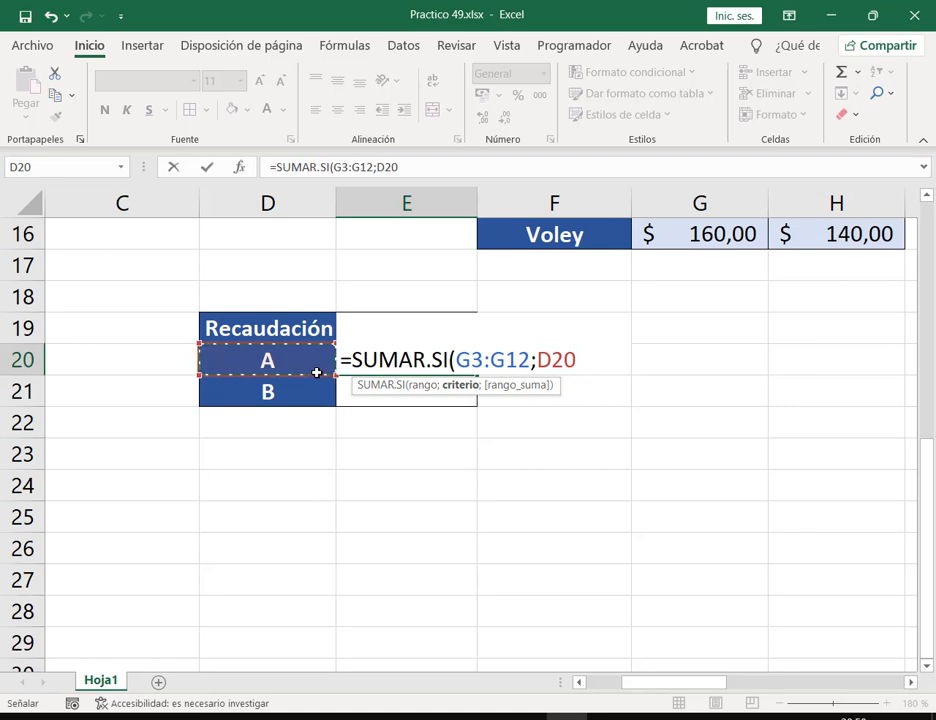
pyautogui.write(';')
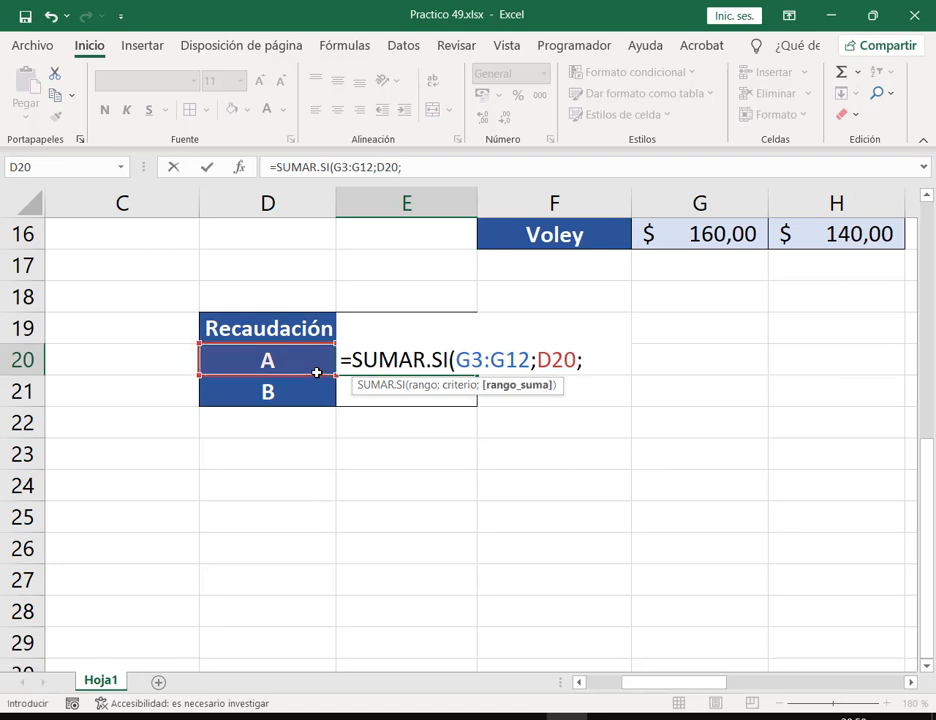
# Complete the E20 SUMAR.SI formula with the TOTAL A PAGAR range R3:R12 as the sum range
pyautogui.click(910, 681)
pyautogui.click(910, 681)
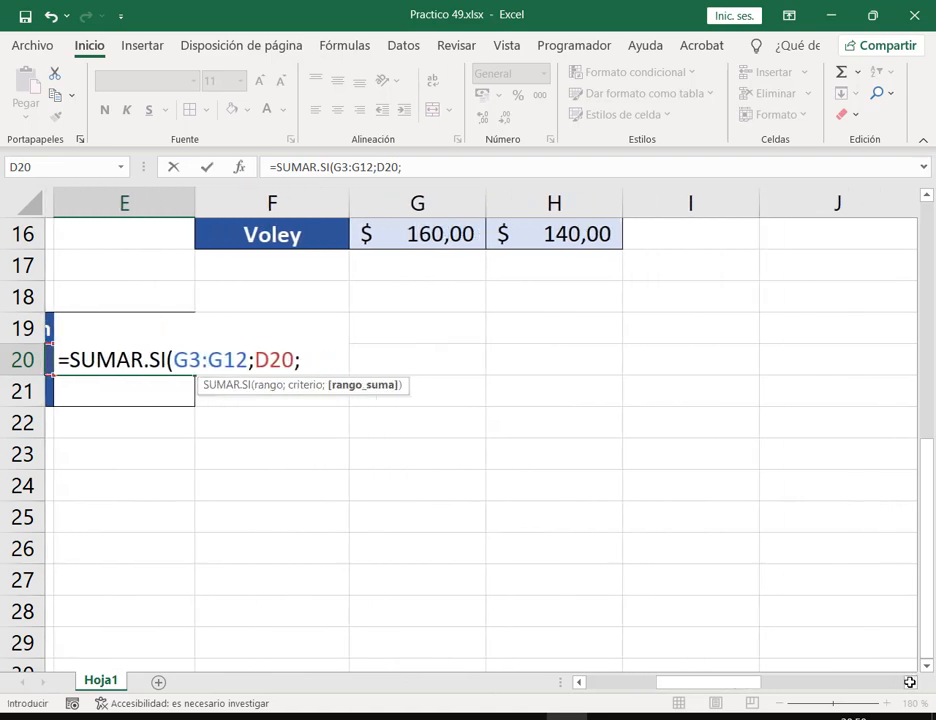
pyautogui.click(910, 682)
pyautogui.scroll(5, 833, 393)
pyautogui.click(909, 684)
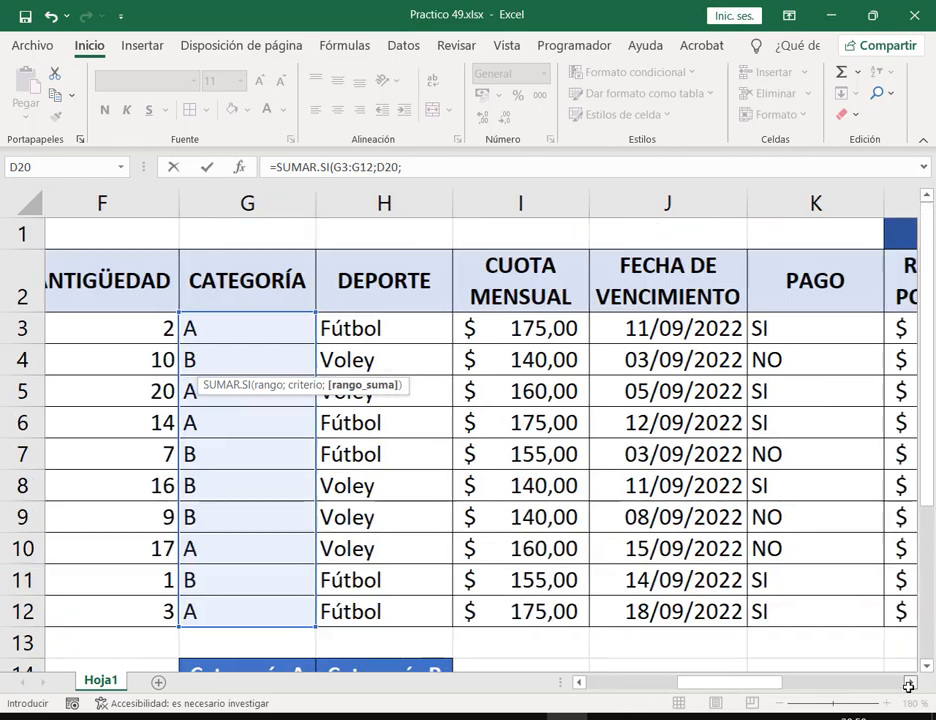
pyautogui.click(909, 684)
pyautogui.click(909, 684)
pyautogui.click(909, 684)
pyautogui.click(909, 684)
pyautogui.click(909, 684)
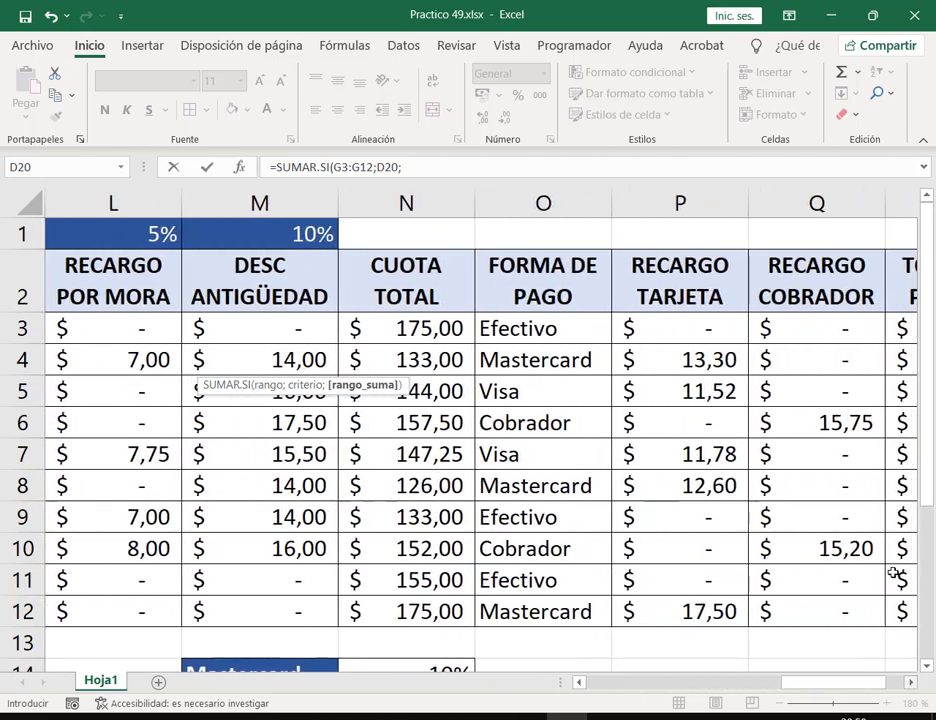
pyautogui.click(910, 681)
pyautogui.click(910, 681)
pyautogui.moveTo(665, 330); pyautogui.dragTo(660, 612)
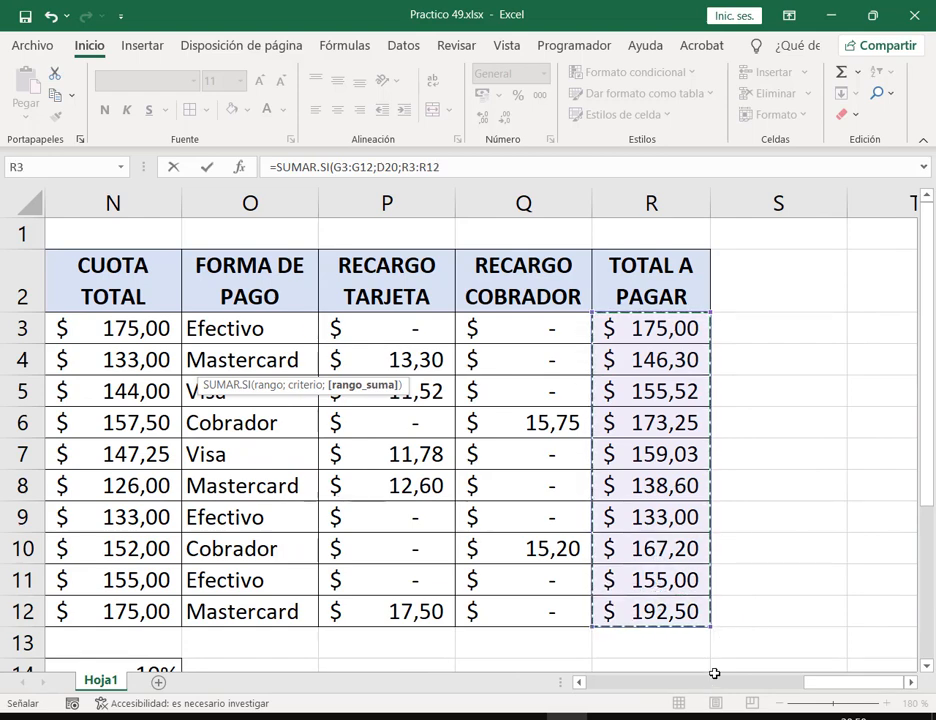
pyautogui.press('Return')
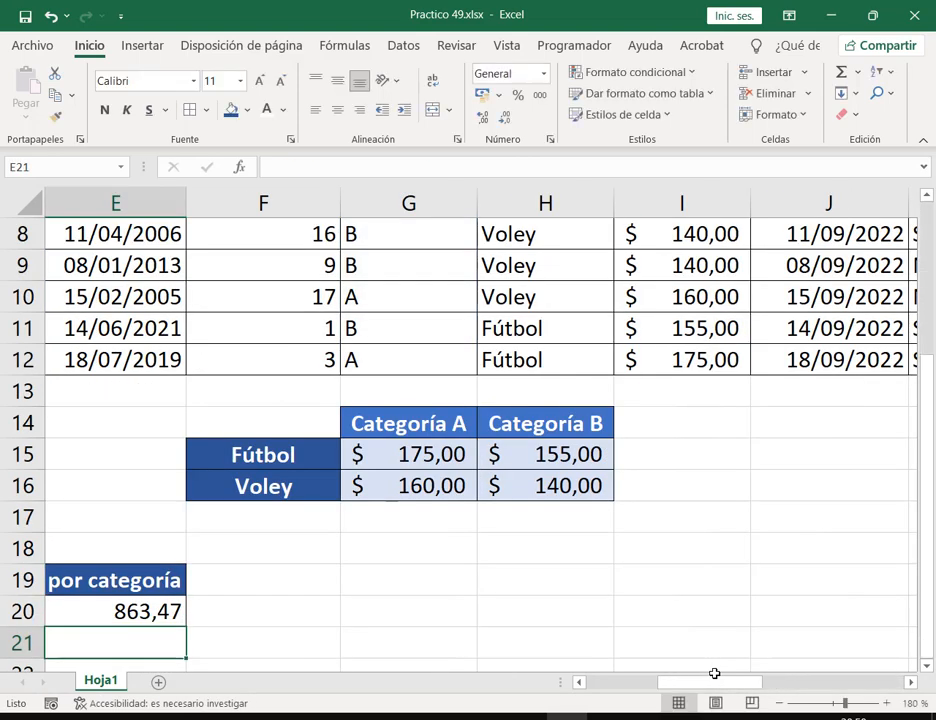
# Apply the $ Español (Argentina) accounting format to the category A revenue in E20
pyautogui.moveTo(729, 680); pyautogui.dragTo(676, 684)
pyautogui.click(433, 611)
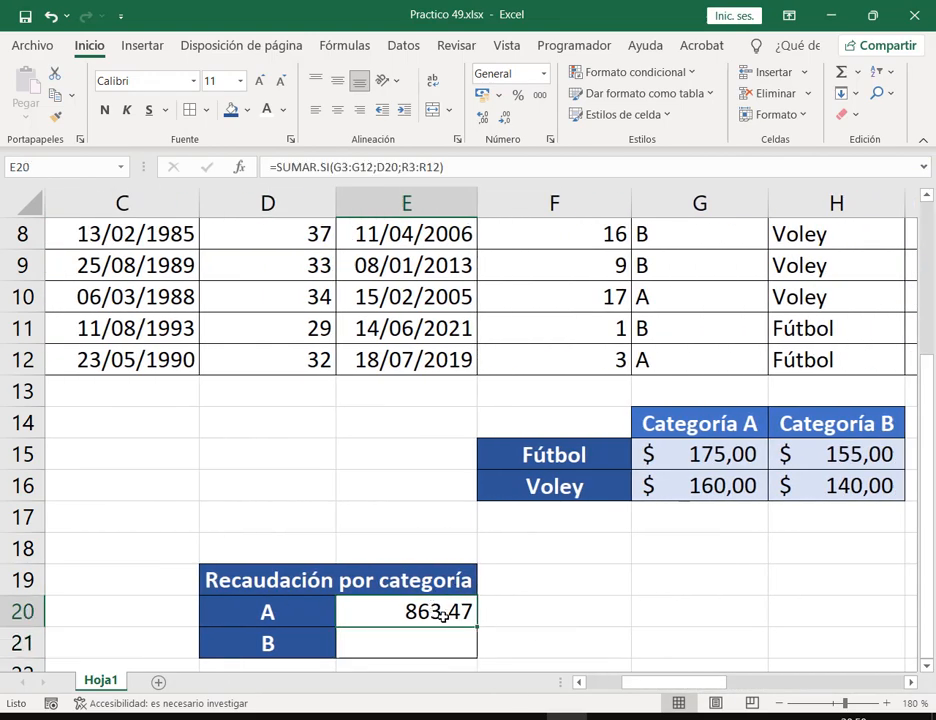
pyautogui.scroll(-1, 443, 600)
pyautogui.click(499, 97)
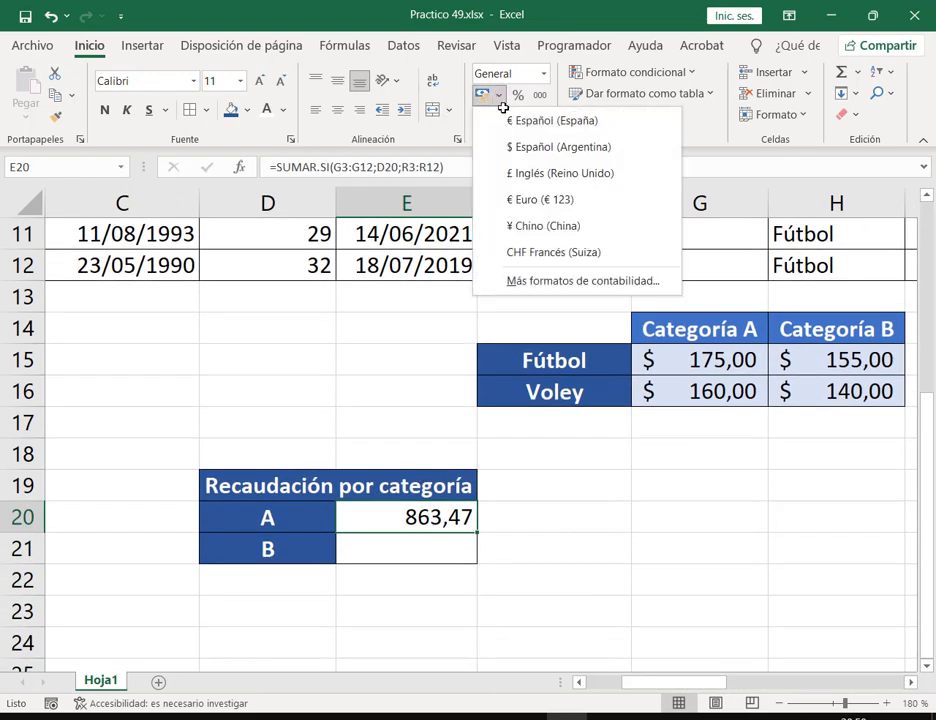
pyautogui.click(485, 146)
# Begin a SUMAR.SI formula in E21 with the CATEGORÍA range G3:G12 and the criterion D21
pyautogui.click(451, 558)
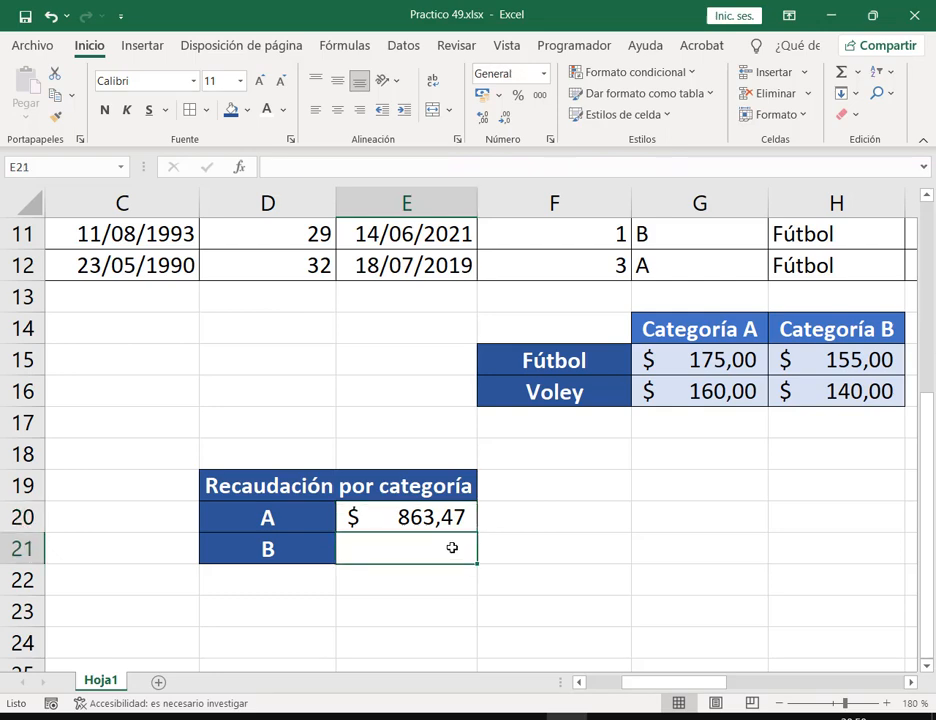
pyautogui.write('=C')
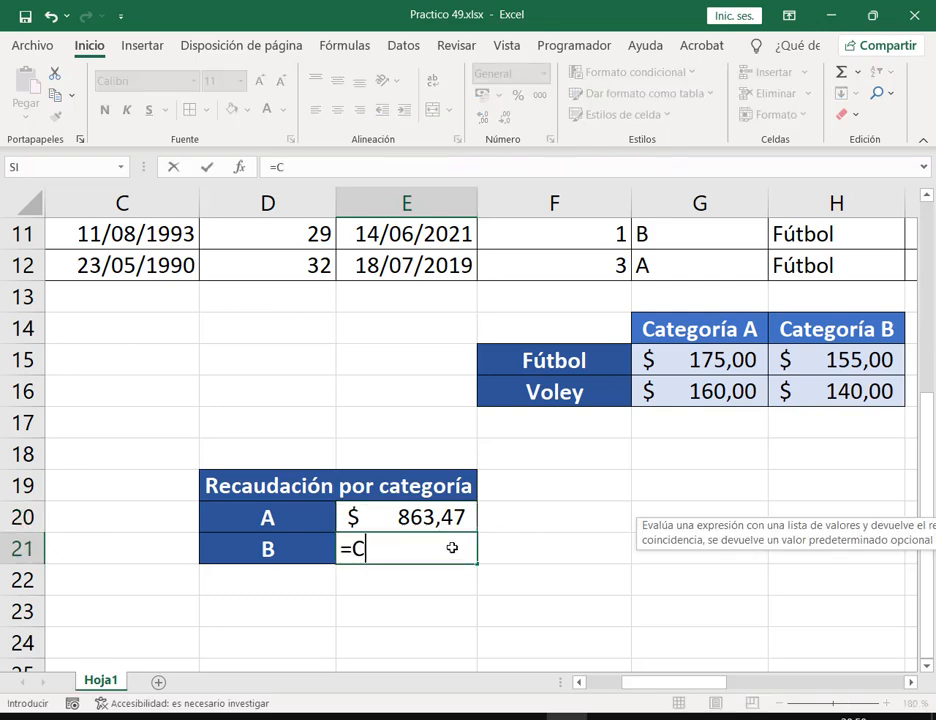
pyautogui.press('BackSpace')
pyautogui.write('SUMAR.SI(')
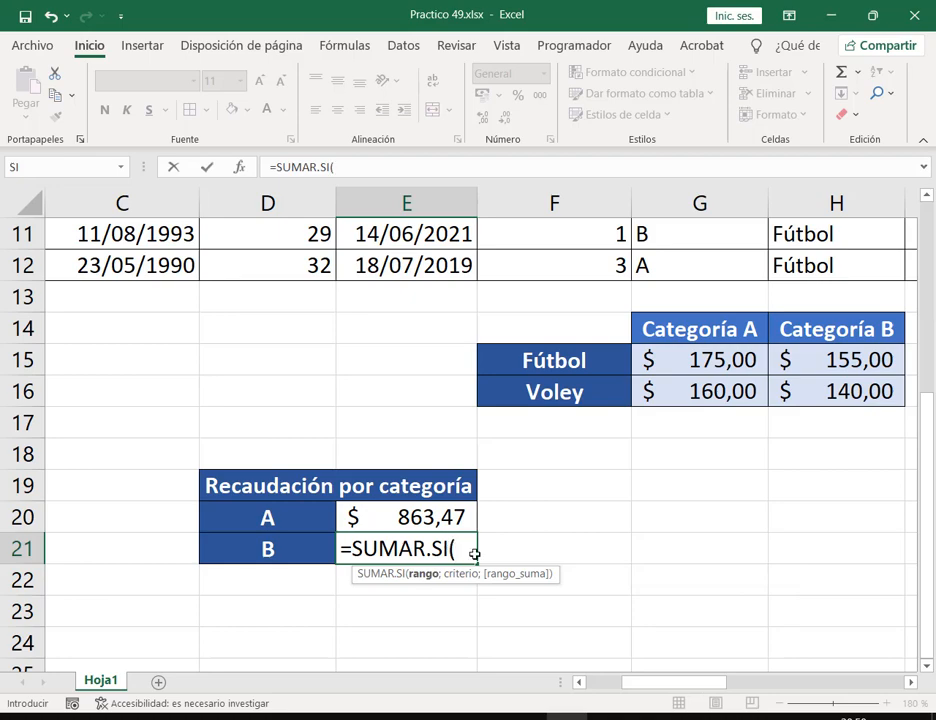
pyautogui.scroll(2, 796, 531)
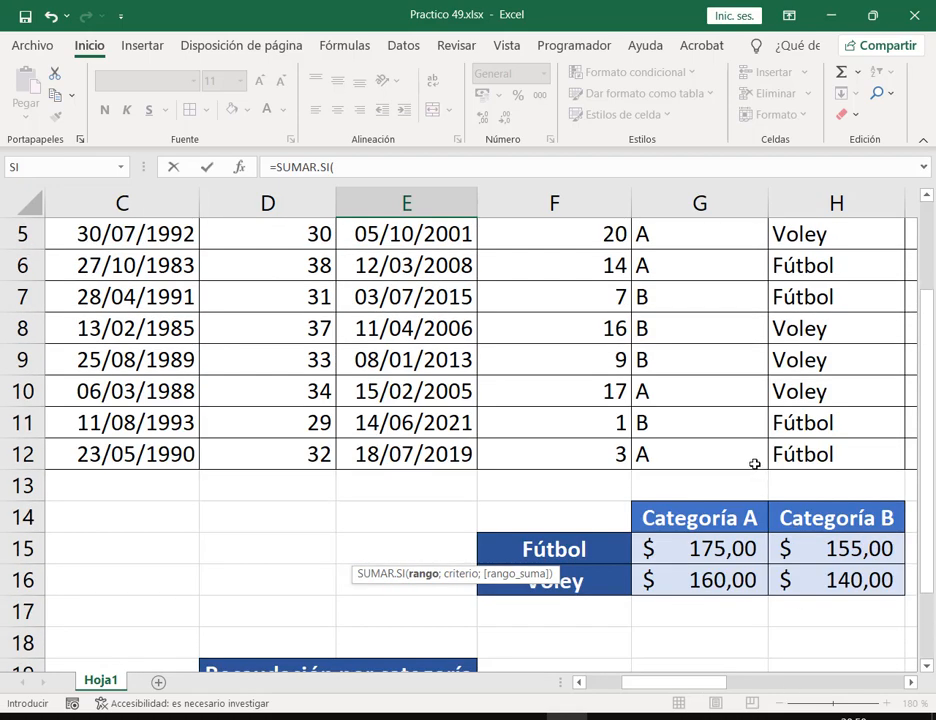
pyautogui.scroll(1, 756, 463)
pyautogui.click(720, 300)
pyautogui.moveTo(717, 391); pyautogui.dragTo(702, 568)
pyautogui.scroll(-4, 702, 568)
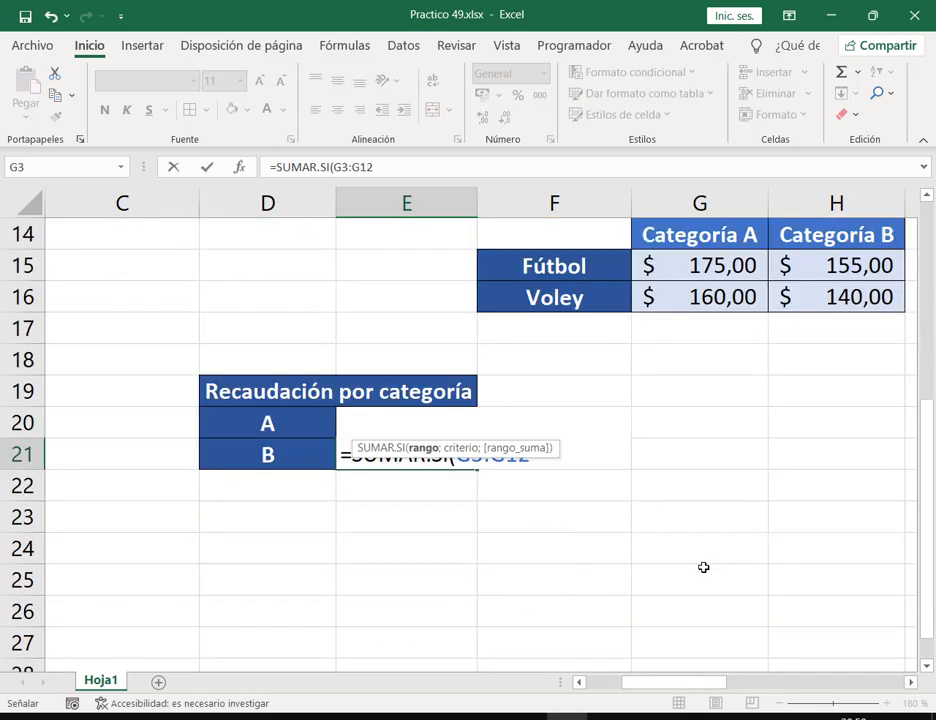
pyautogui.write(';')
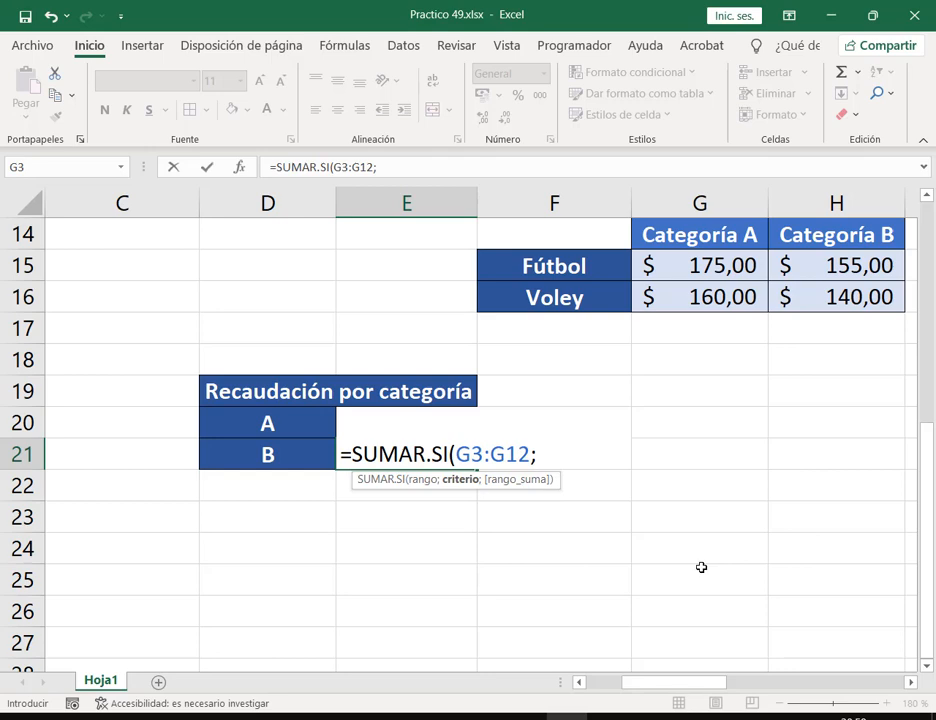
pyautogui.click(278, 446)
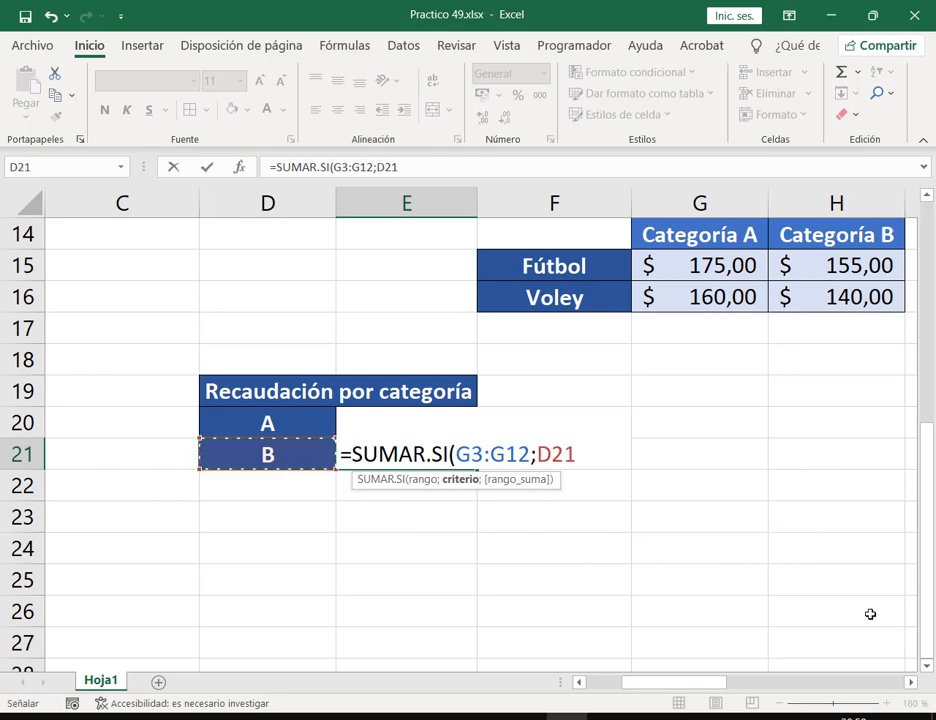
pyautogui.write(';')
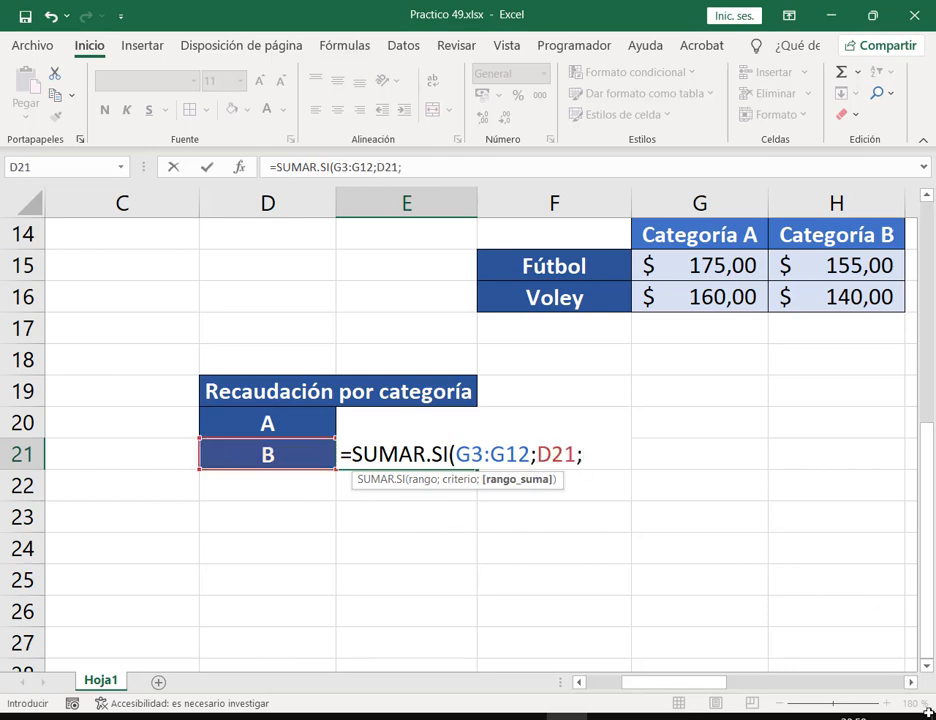
# Complete the E21 SUMAR.SI formula with the TOTAL A PAGAR range R3:R12 as the sum range
pyautogui.click(902, 680)
pyautogui.click(912, 683)
pyautogui.click(912, 683)
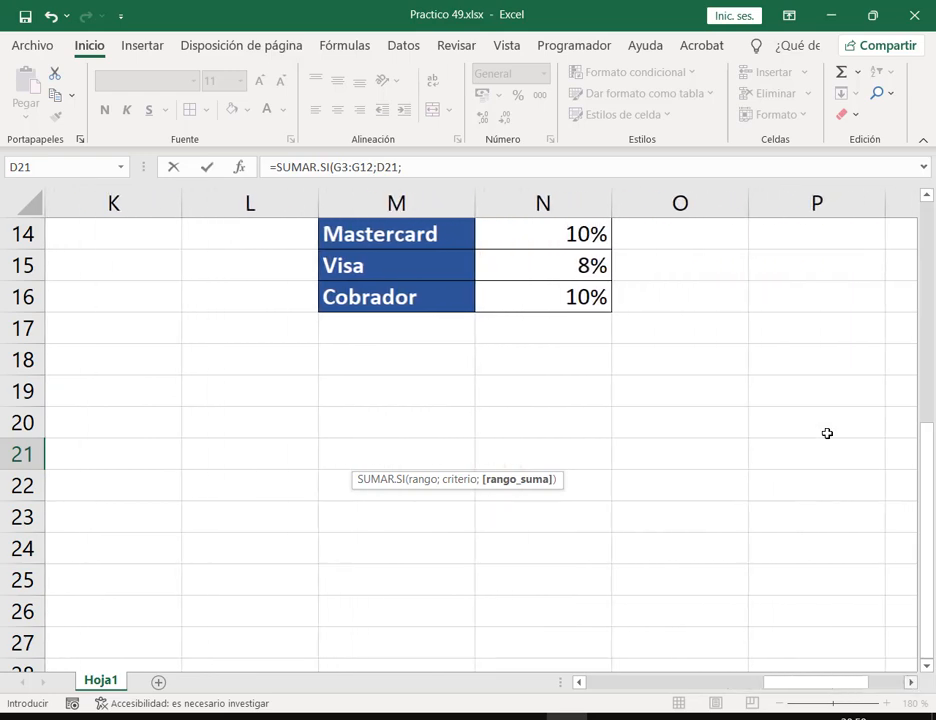
pyautogui.scroll(5, 827, 433)
pyautogui.moveTo(846, 683); pyautogui.dragTo(862, 683)
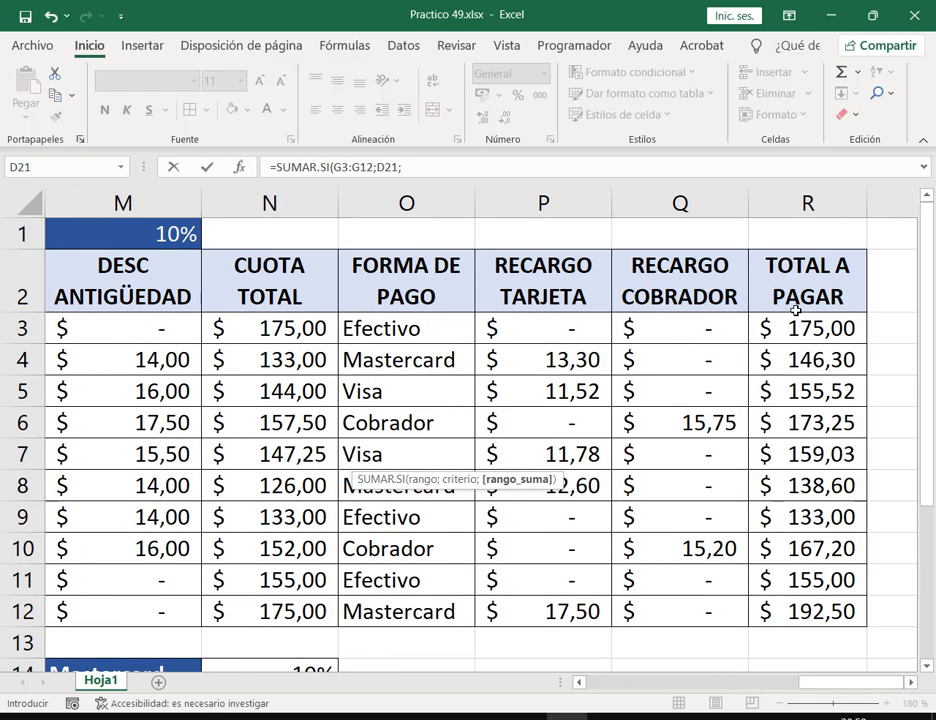
pyautogui.moveTo(795, 311)
pyautogui.mouseDown()
pyautogui.moveTo(779, 420)
pyautogui.moveTo(815, 605)
pyautogui.mouseUp()
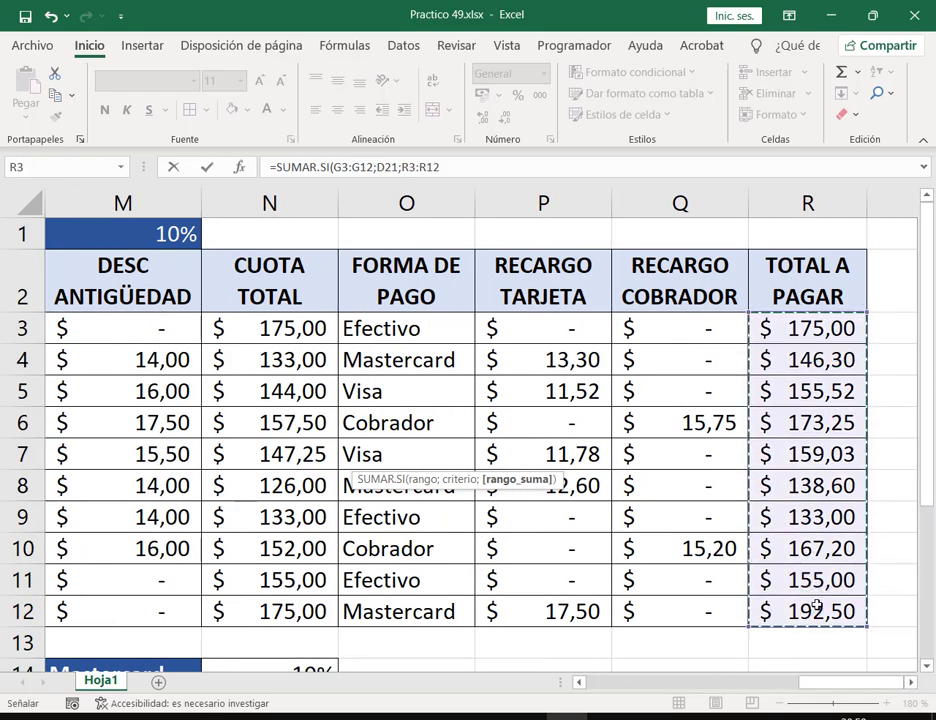
pyautogui.press('Return')
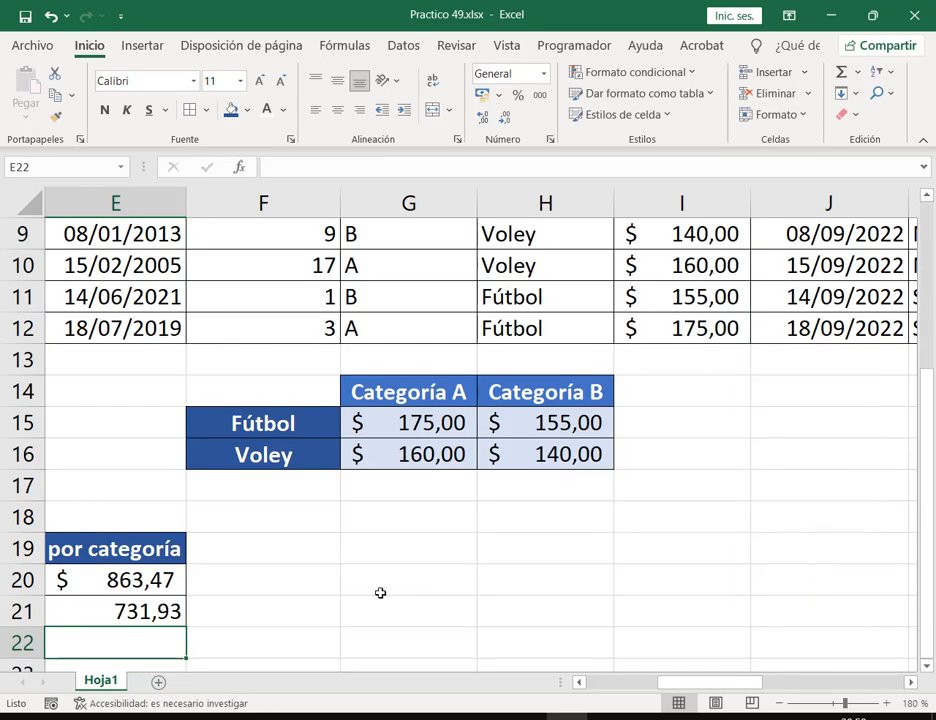
# Apply the $ Español (Argentina) accounting format to the category B revenue in E21
pyautogui.click(173, 612)
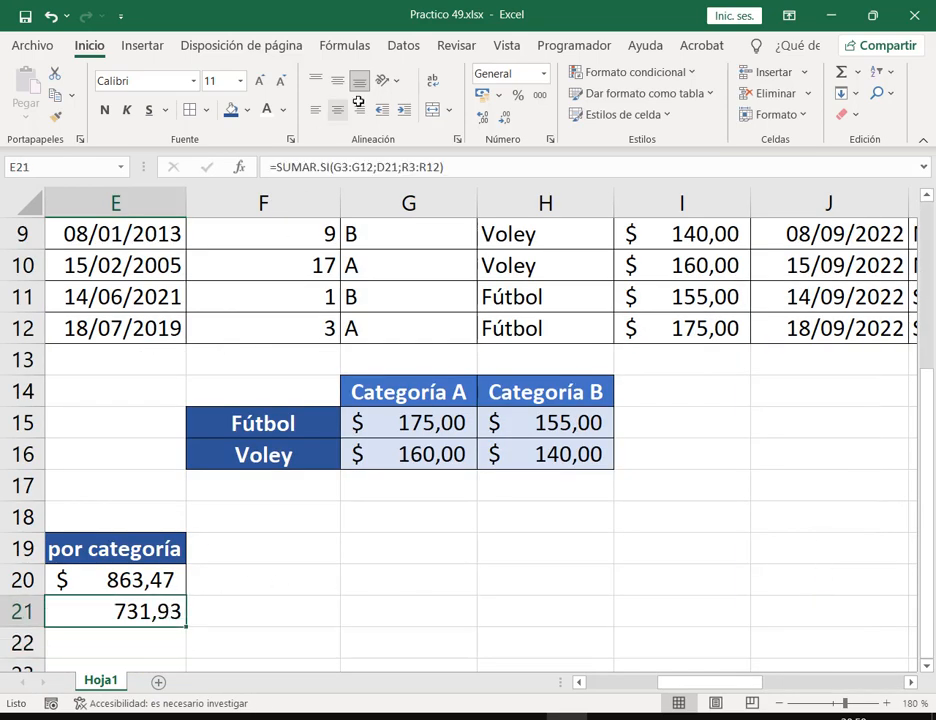
pyautogui.click(498, 94)
pyautogui.click(483, 148)
pyautogui.click(357, 560)
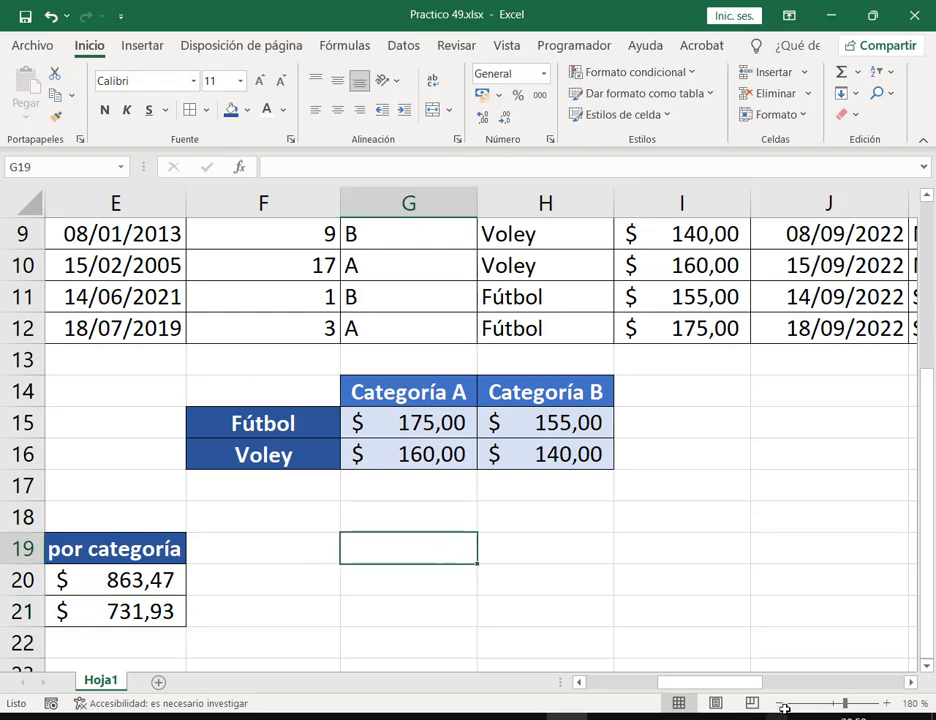
# Review the SUMAR.SI formula in E21 and the CONTAR.SI formulas in B20 and B21
pyautogui.moveTo(703, 681); pyautogui.dragTo(606, 681)
pyautogui.click(729, 614)
pyautogui.scroll(-1, 896, 536)
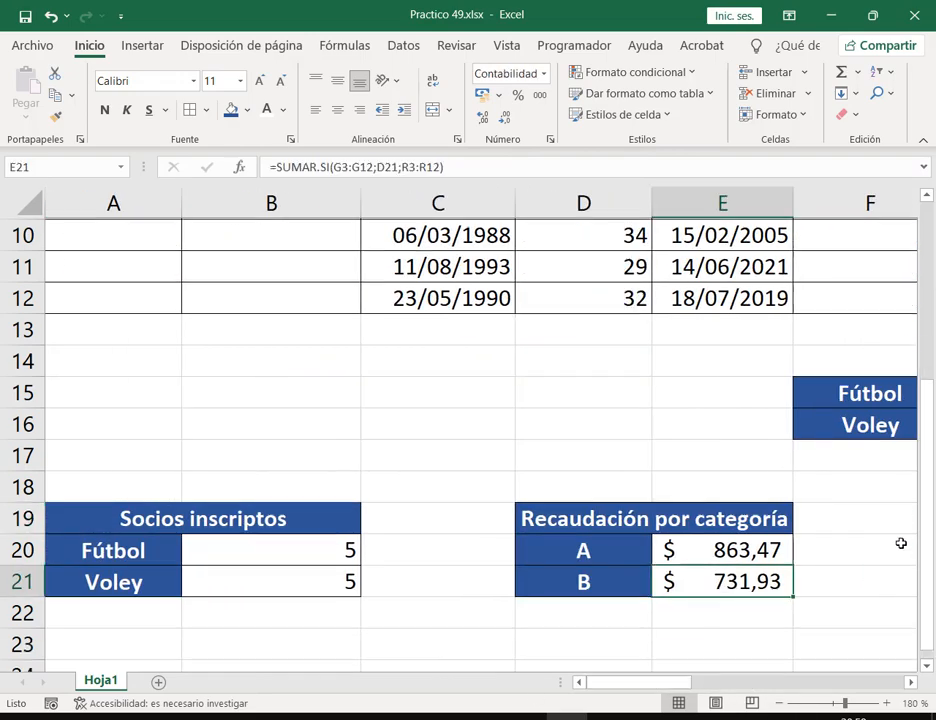
pyautogui.press('F2')
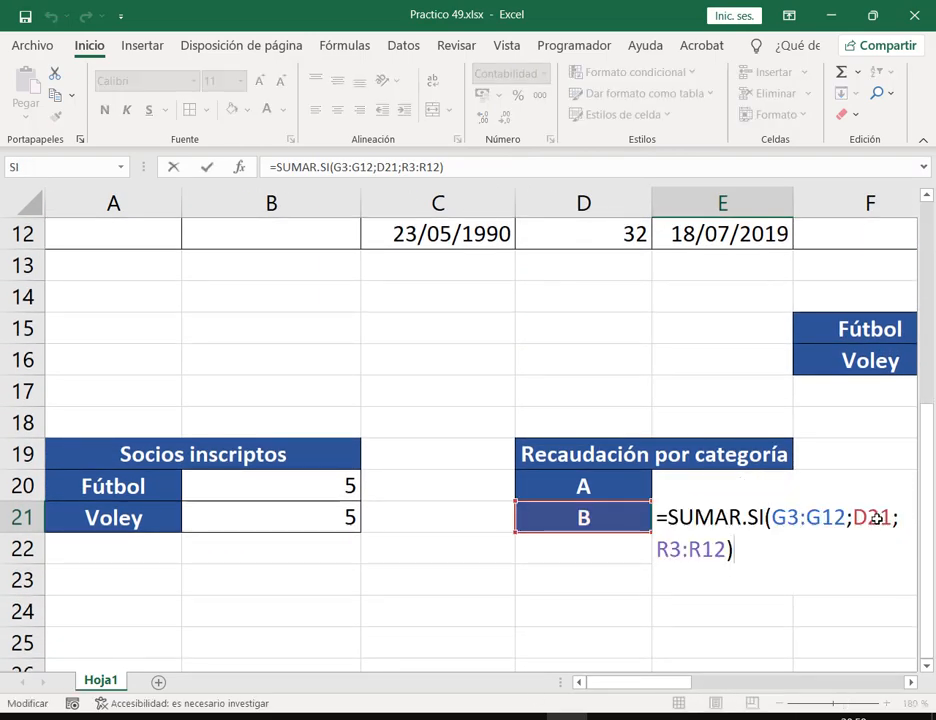
pyautogui.press('Escape')
pyautogui.doubleClick(272, 487)
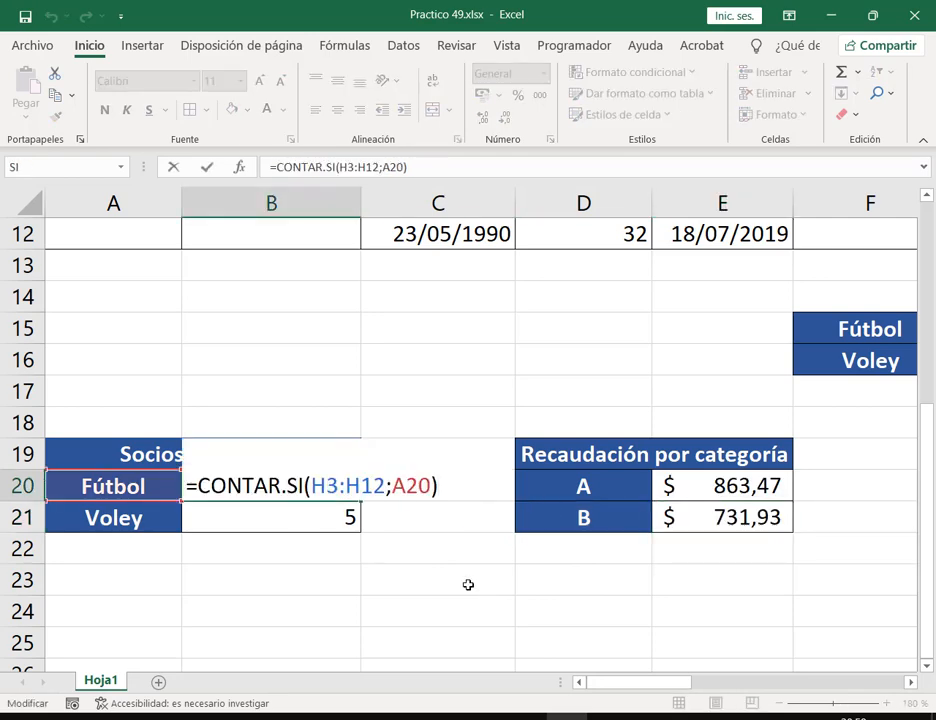
pyautogui.click(287, 517)
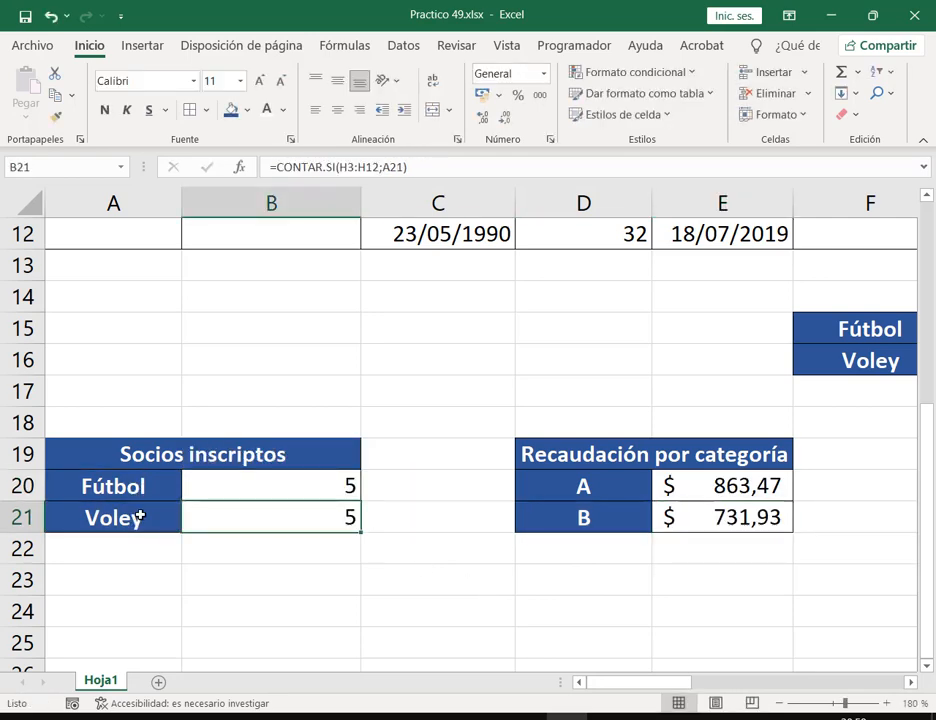
pyautogui.moveTo(140, 516); pyautogui.dragTo(220, 510)
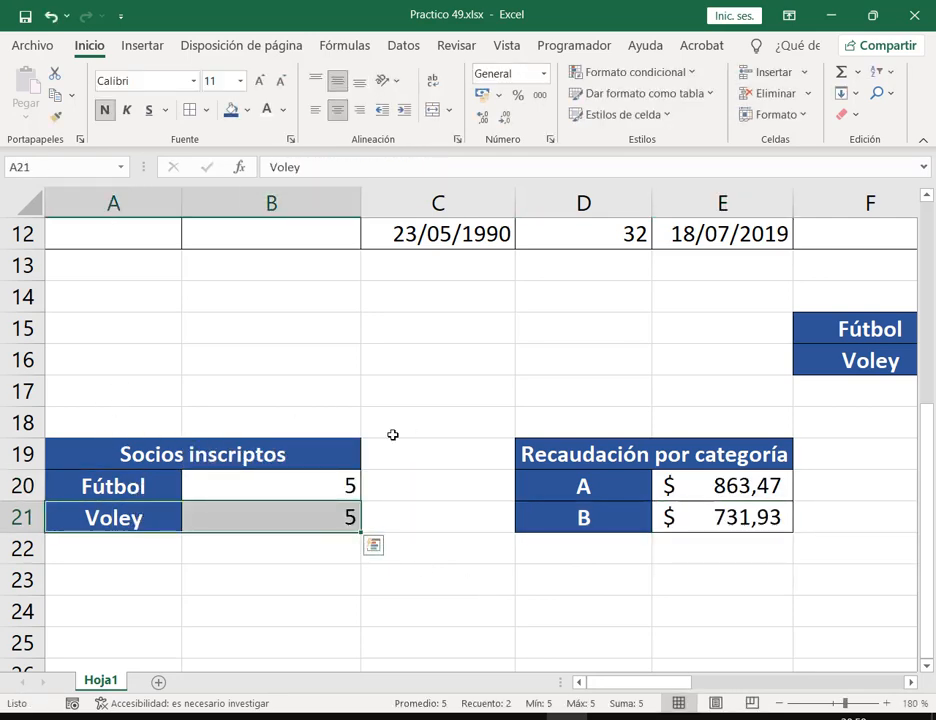
# Switch to the Google Meet call to check its chat messages, and return to the Excel workbook
pyautogui.click(412, 636)
pyautogui.click(145, 632)
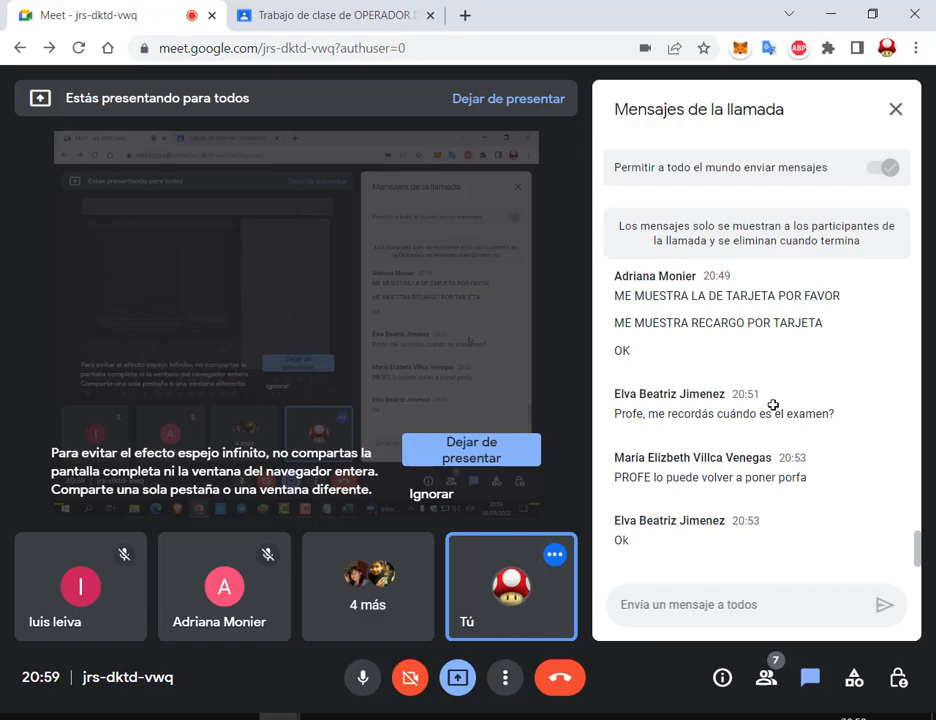
pyautogui.click(830, 14)
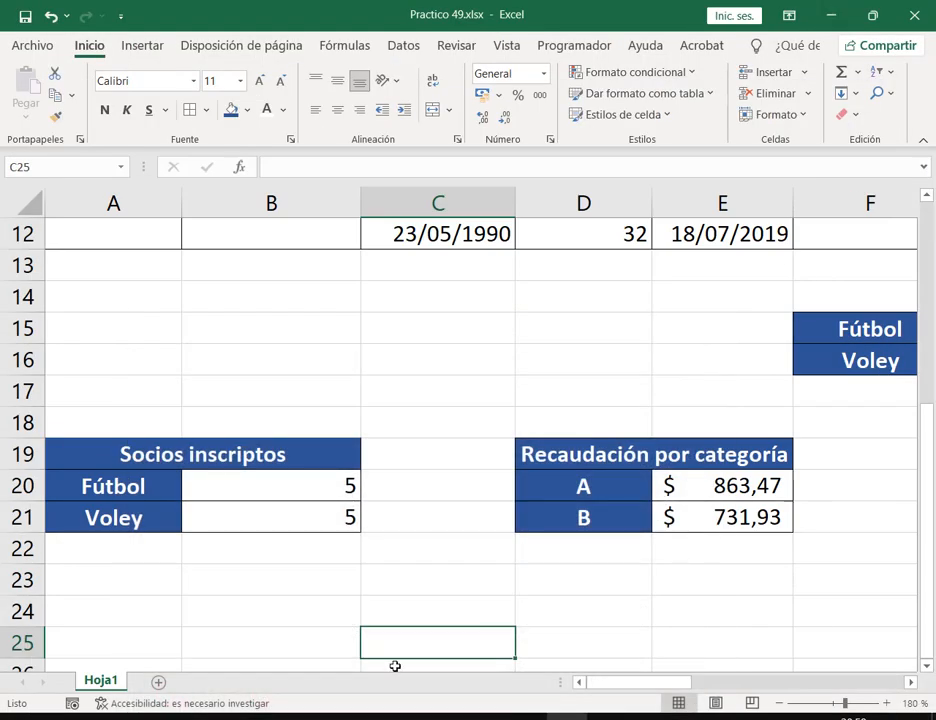
# Switch to the Practico 49 PDF to read the paper size and orientation requirement in point 14, and return to the Excel workbook
pyautogui.click(204, 716)
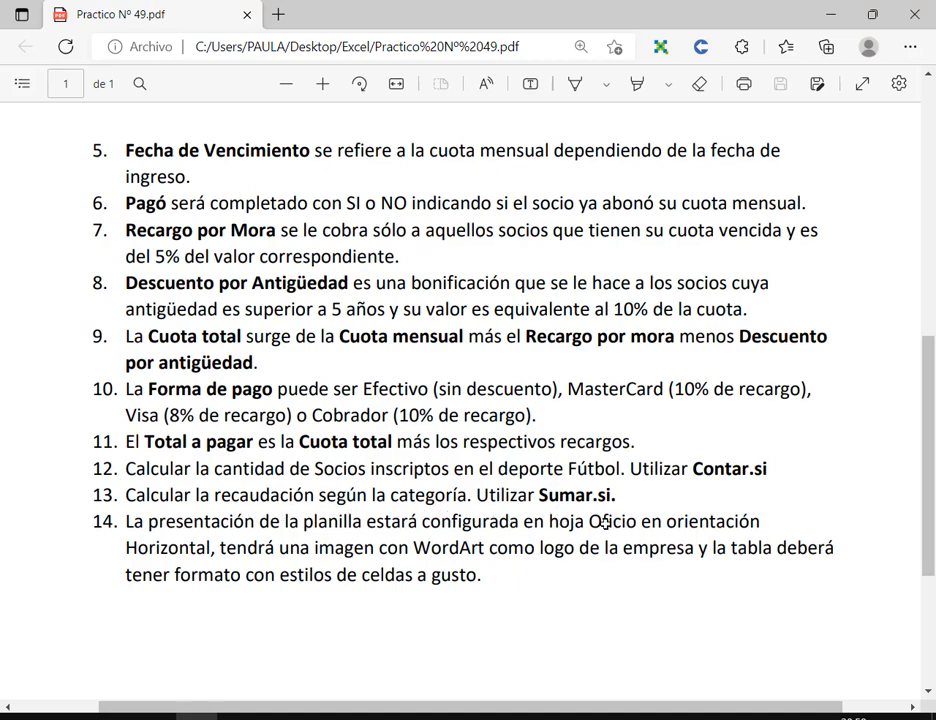
pyautogui.moveTo(590, 521); pyautogui.dragTo(762, 524)
pyautogui.click(743, 535)
pyautogui.click(558, 716)
pyautogui.click(441, 418)
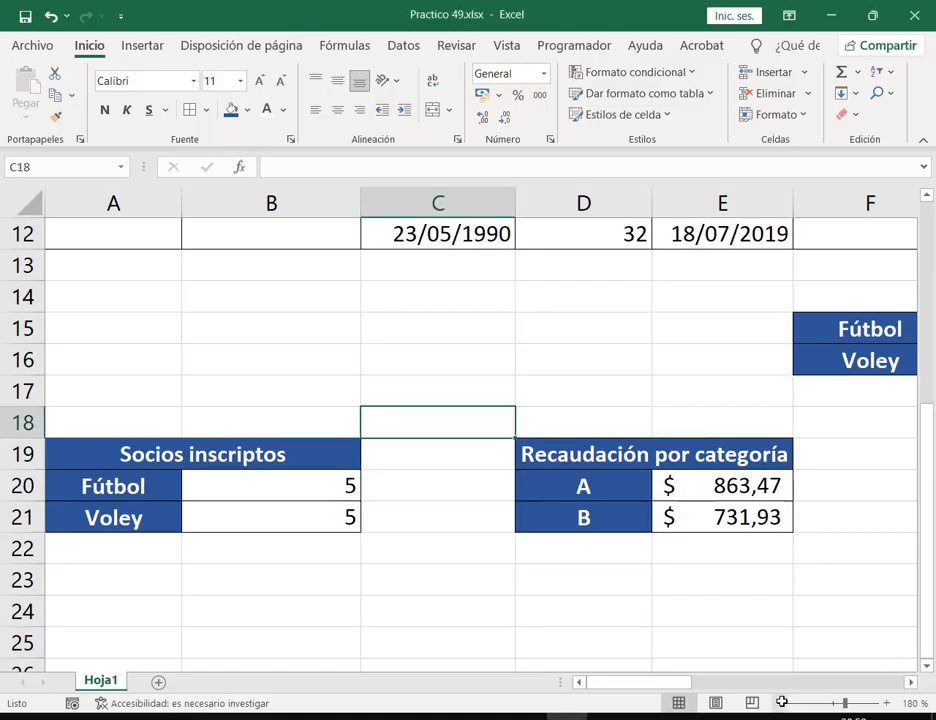
# Set the page orientation of Hoja1 to Horizontal and its paper size to Legal 8,5 x 14 pulg
pyautogui.scroll(2, 575, 514)
pyautogui.keyDown('ctrl'); pyautogui.scroll(-4, 575, 514); pyautogui.keyUp('ctrl')
pyautogui.click(418, 506)
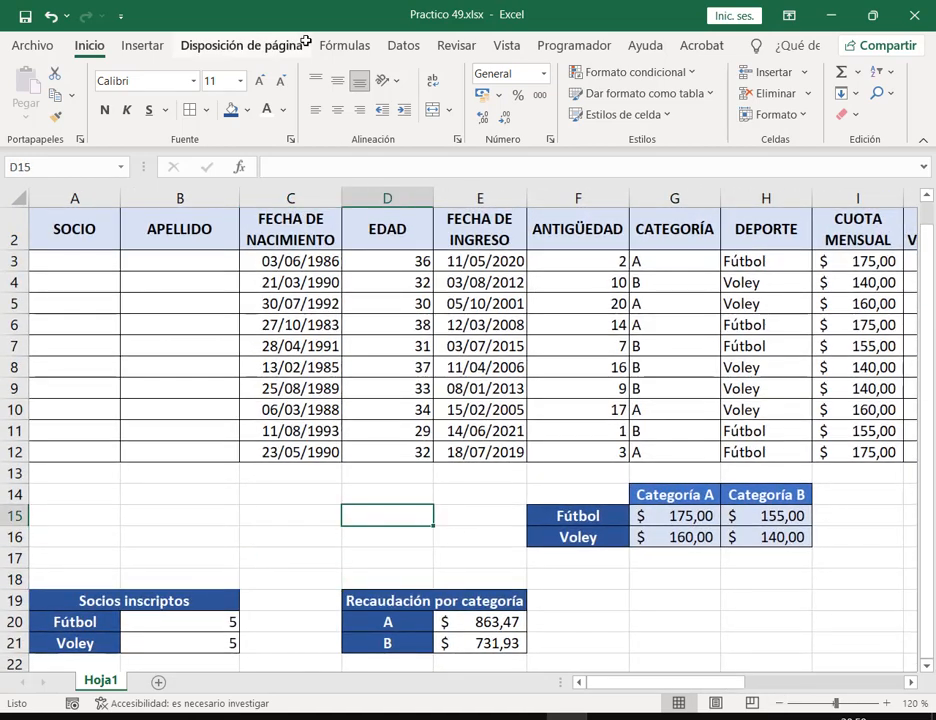
pyautogui.click(299, 45)
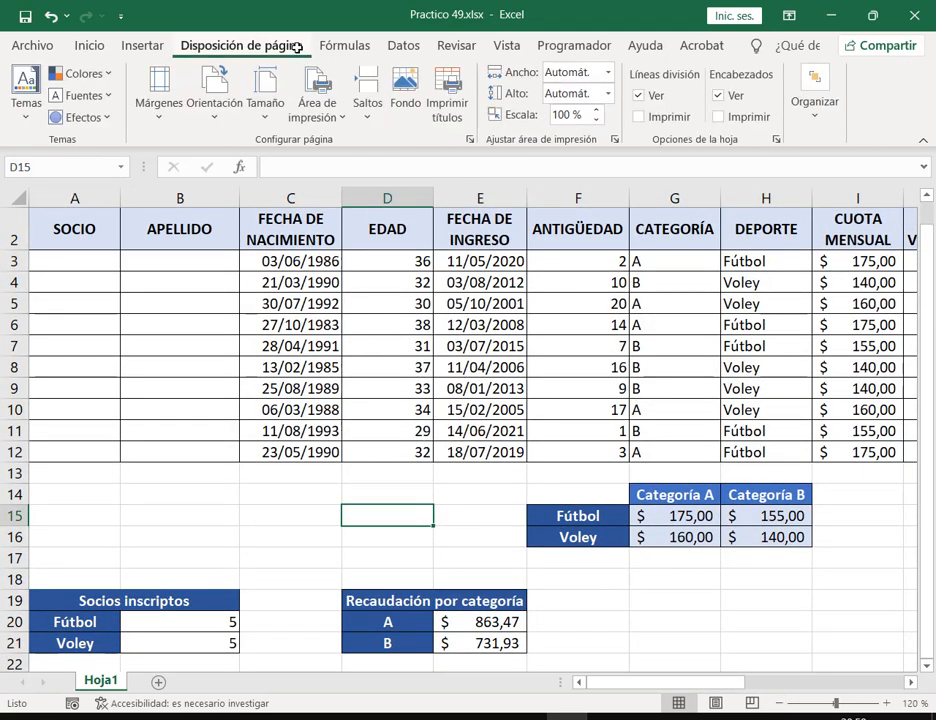
pyautogui.click(222, 100)
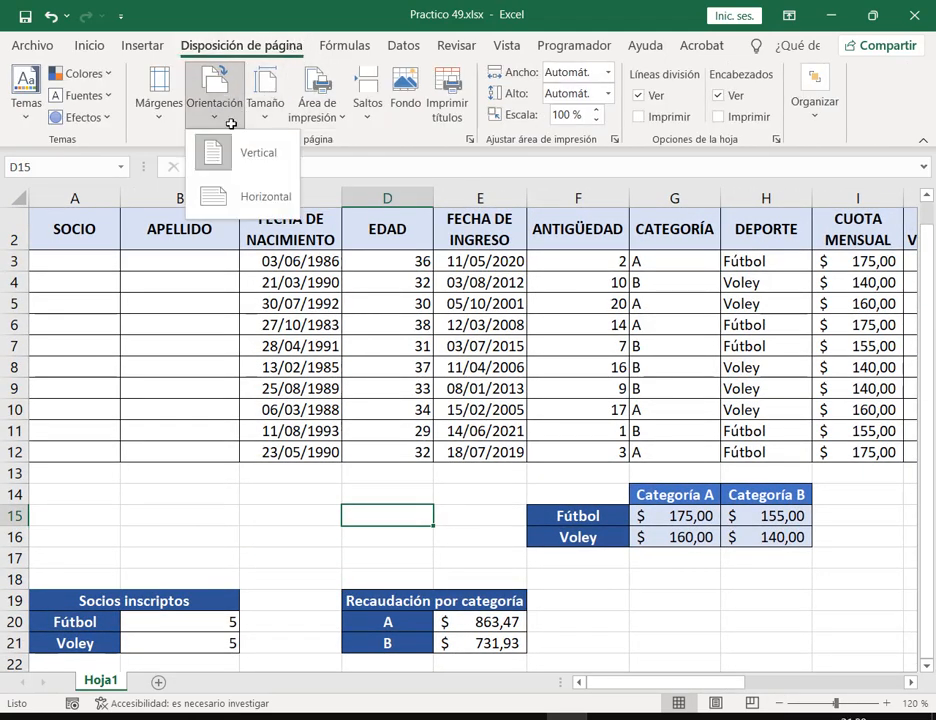
pyautogui.click(250, 197)
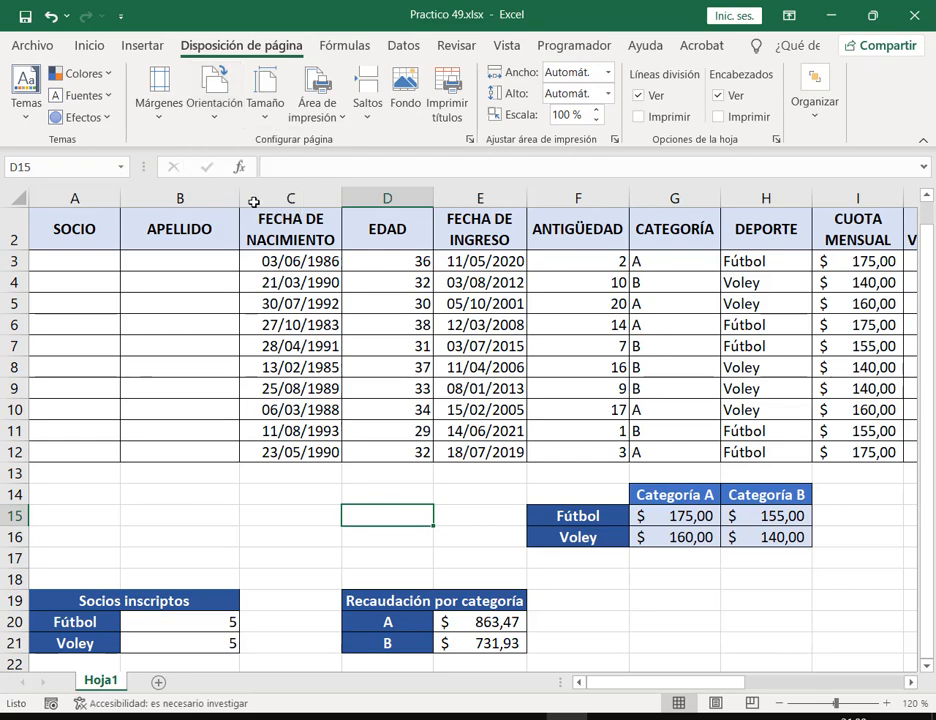
pyautogui.click(265, 97)
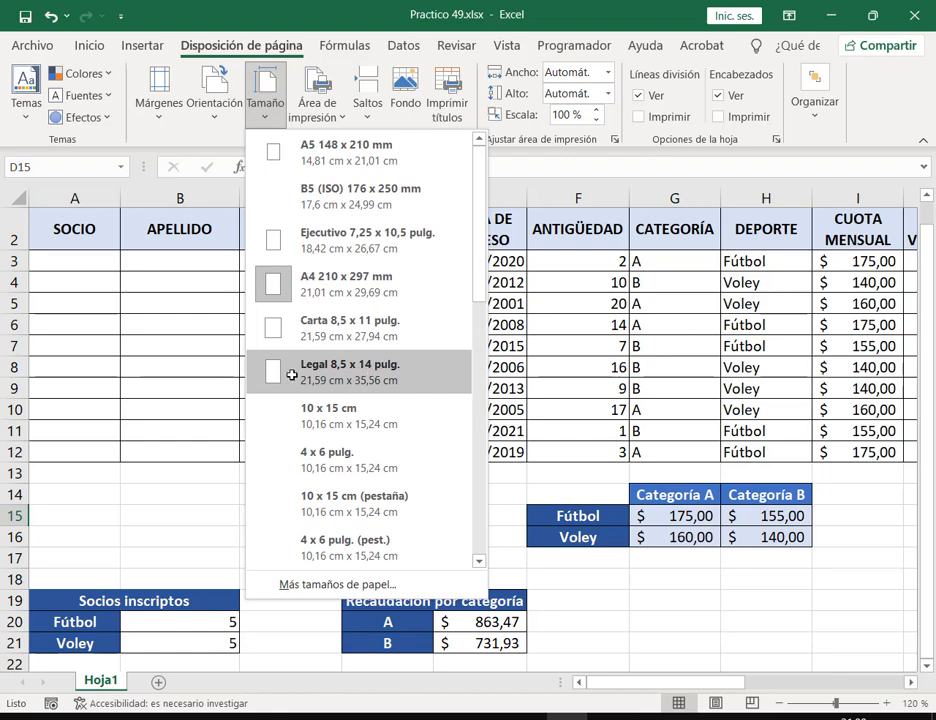
pyautogui.click(354, 367)
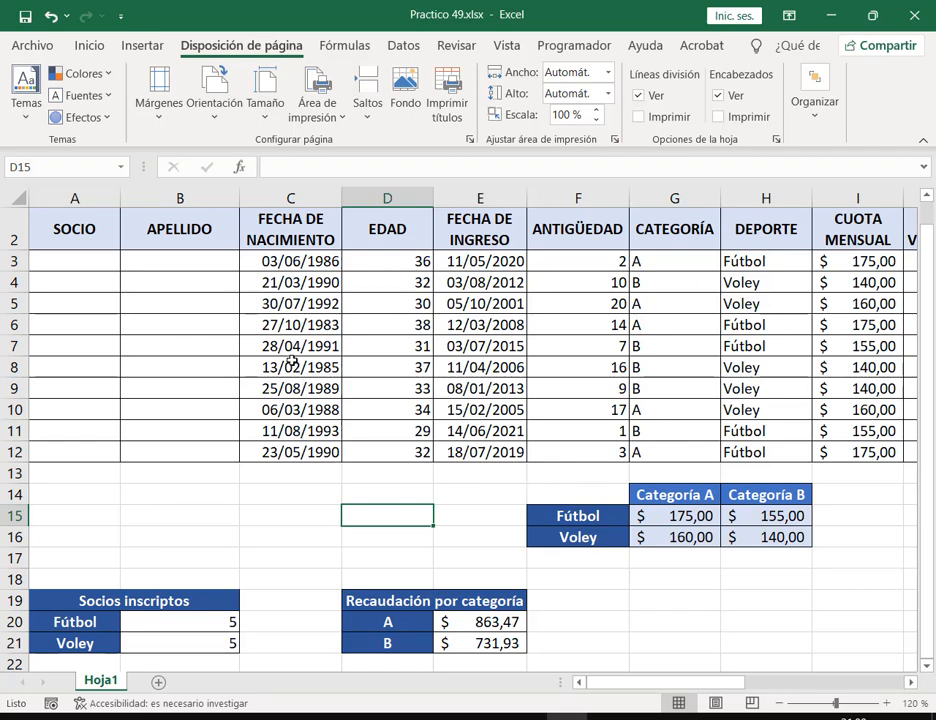
pyautogui.moveTo(159, 319)
pyautogui.mouseDown()
pyautogui.moveTo(267, 528)
pyautogui.moveTo(284, 521)
pyautogui.mouseUp()
pyautogui.moveTo(315, 352)
pyautogui.mouseDown()
pyautogui.moveTo(384, 416)
pyautogui.moveTo(531, 458)
pyautogui.mouseUp()
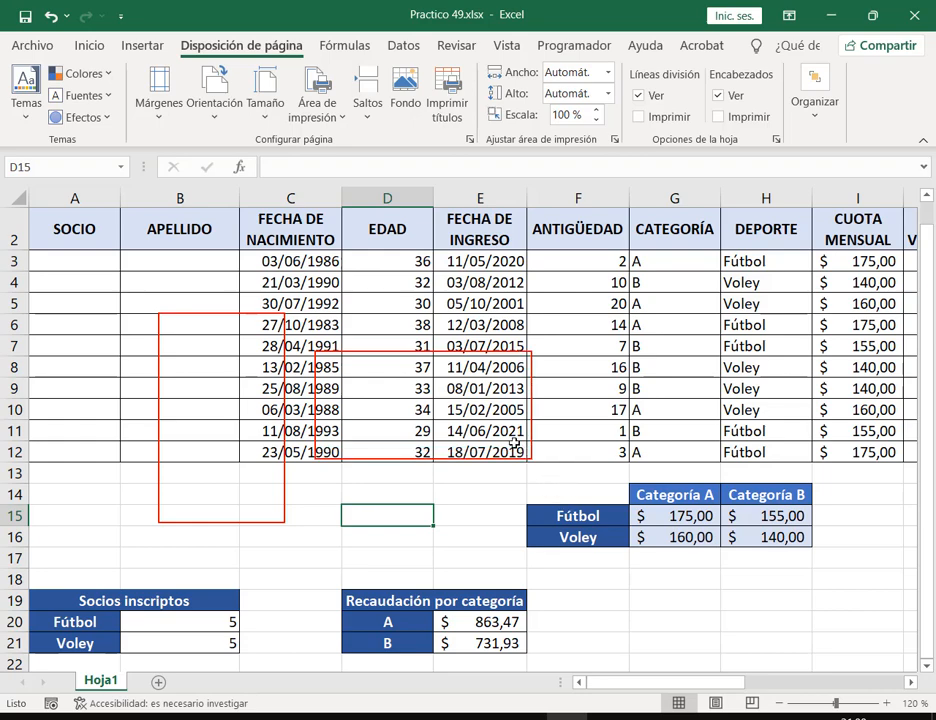
pyautogui.press('Escape')
pyautogui.moveTo(172, 33); pyautogui.dragTo(313, 57)
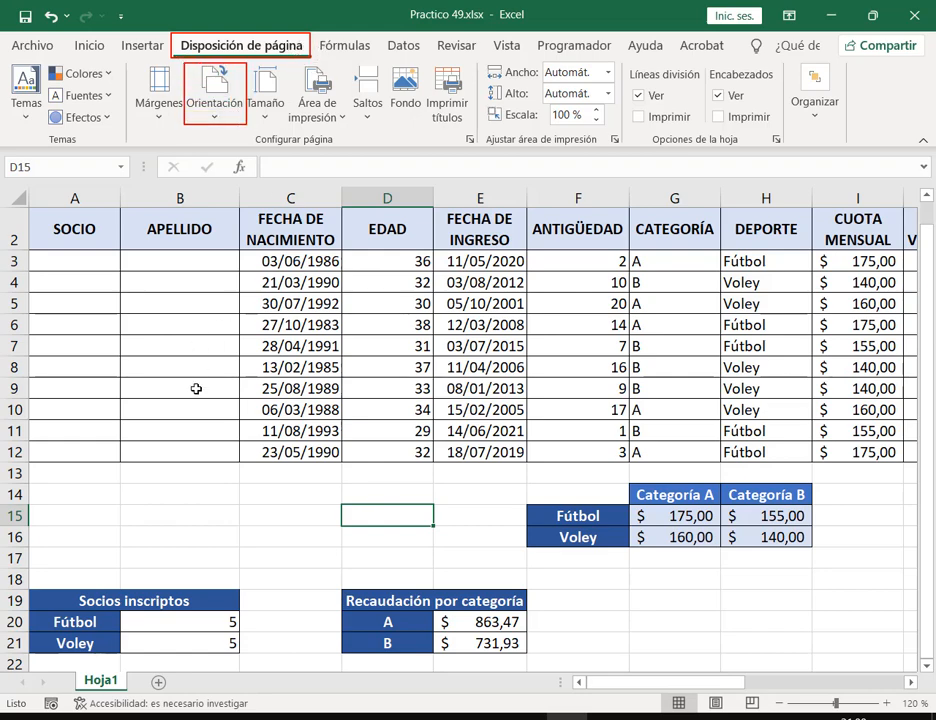
pyautogui.moveTo(142, 285)
pyautogui.mouseDown()
pyautogui.moveTo(324, 367)
pyautogui.moveTo(348, 390)
pyautogui.mouseUp()
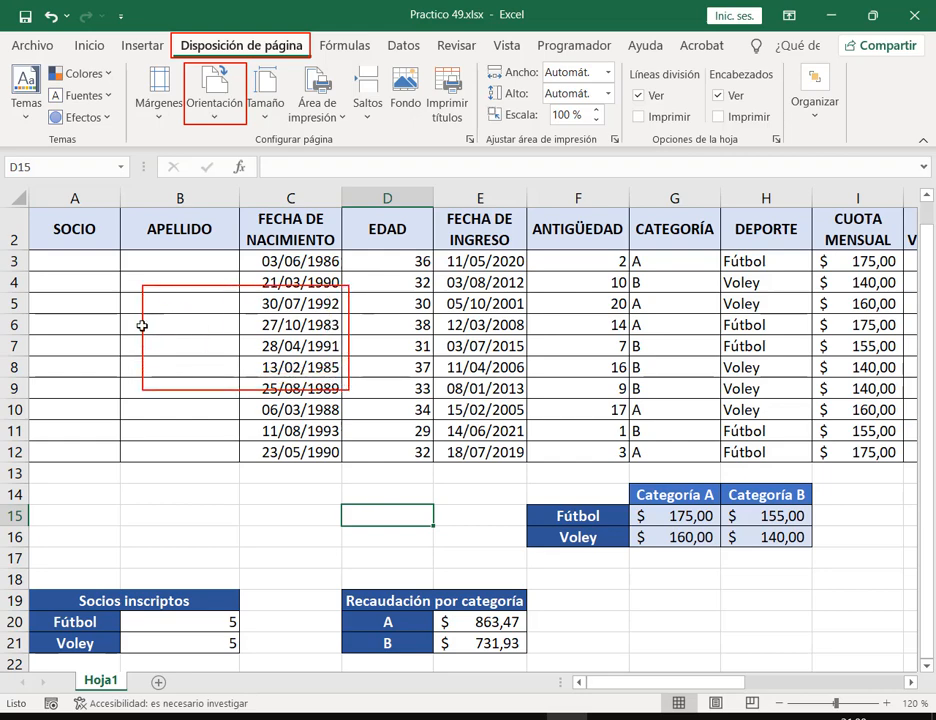
pyautogui.press('Escape')
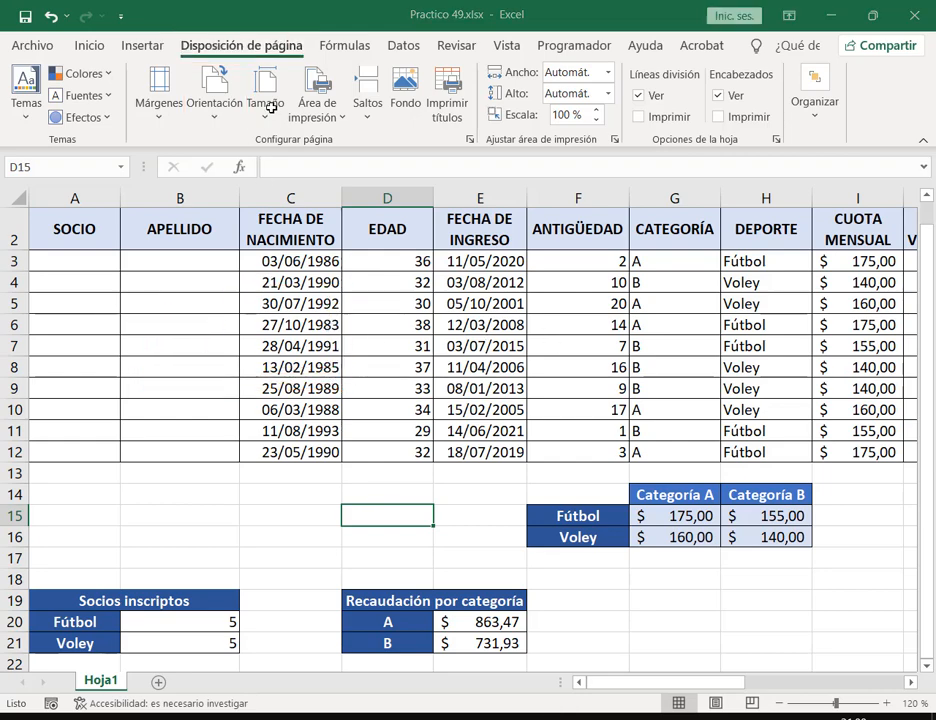
pyautogui.moveTo(241, 64); pyautogui.dragTo(268, 116)
pyautogui.press('Escape')
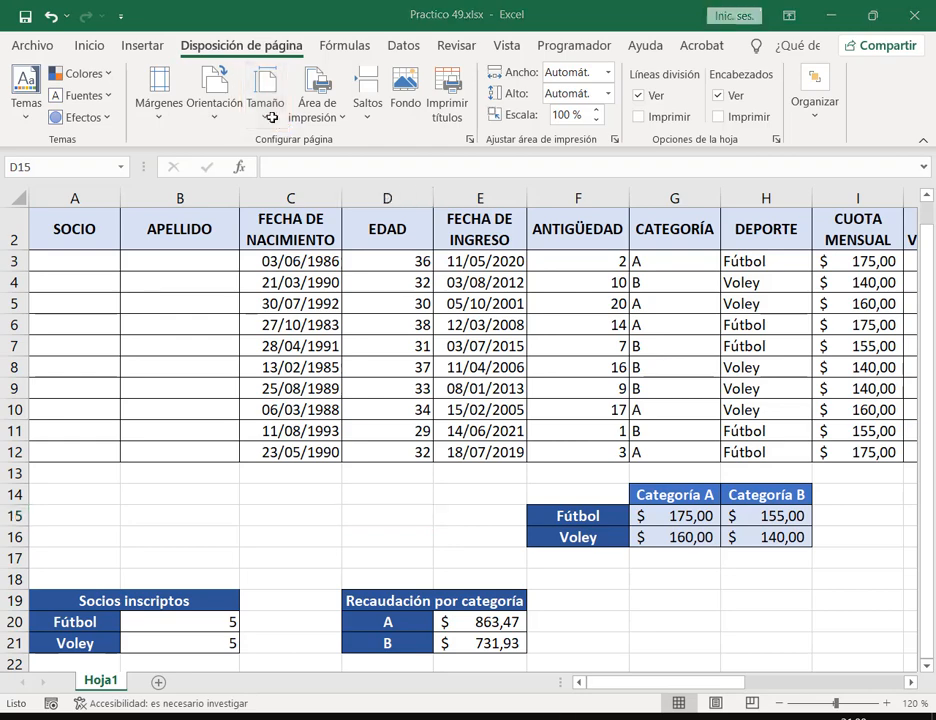
# Reselect Legal 8,5 x 14 pulg. as the paper size of the sheet
pyautogui.click(267, 112)
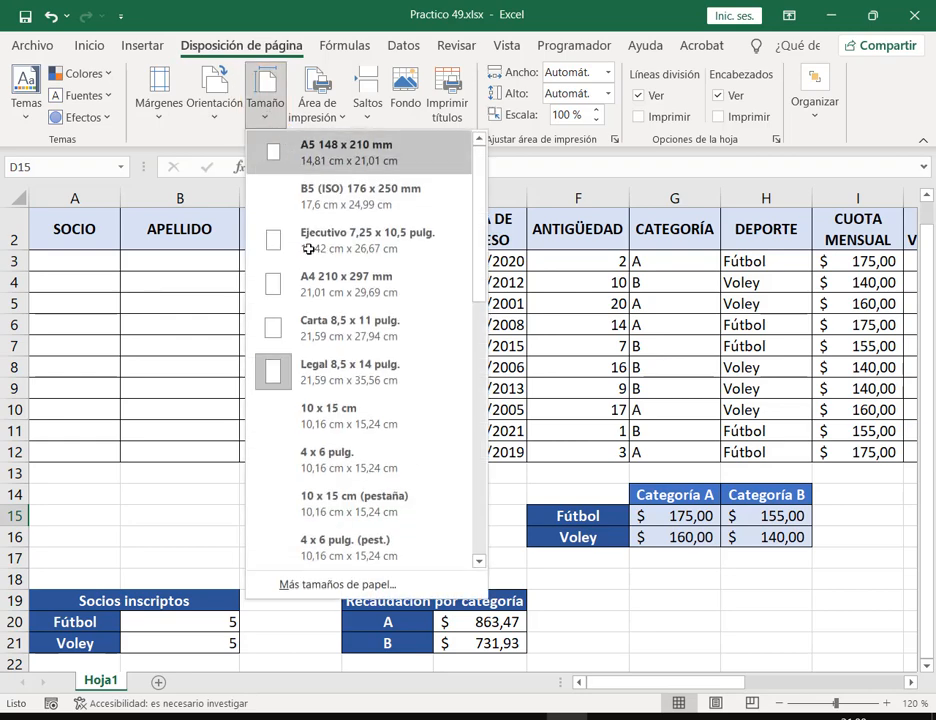
pyautogui.click(300, 373)
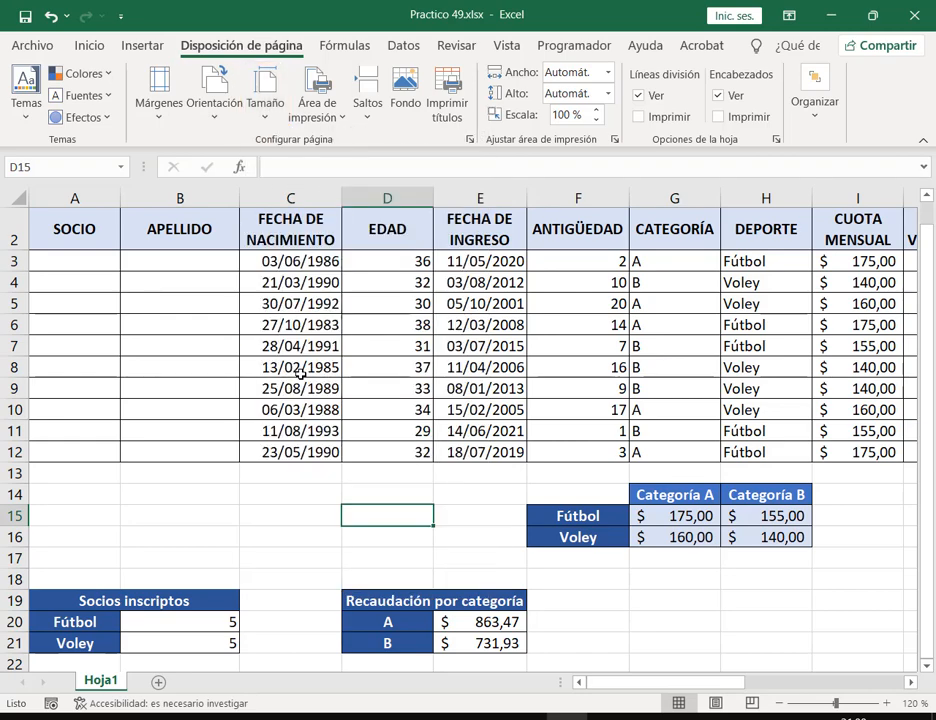
pyautogui.click(300, 373)
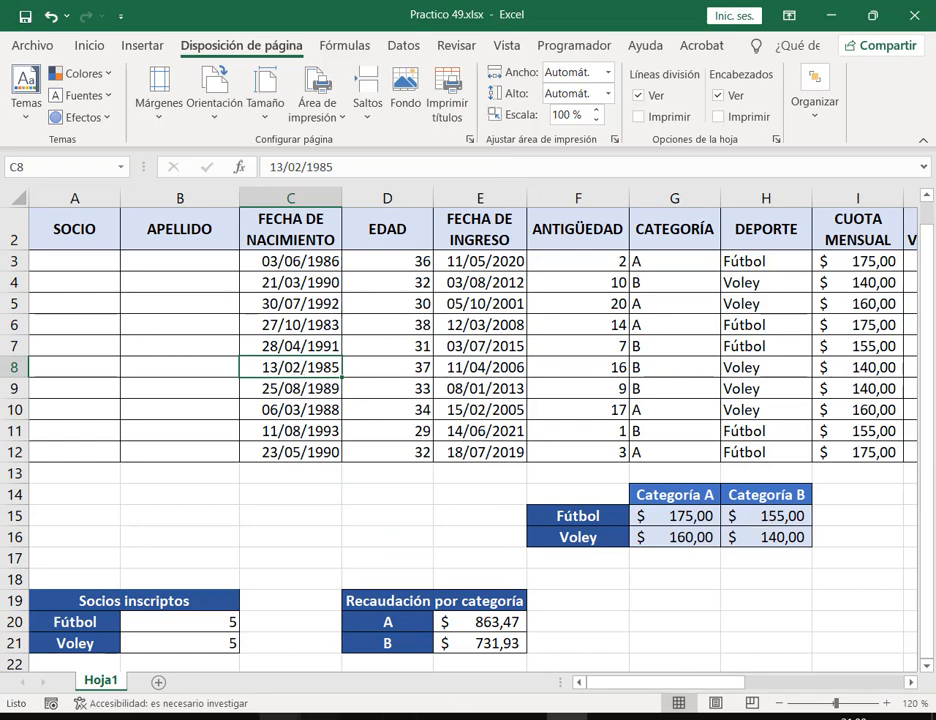
# Check the Google Meet chat and the WordArt logo requirement in point 14 of the PDF, and return to the Excel workbook
pyautogui.click(280, 718)
pyautogui.click(168, 659)
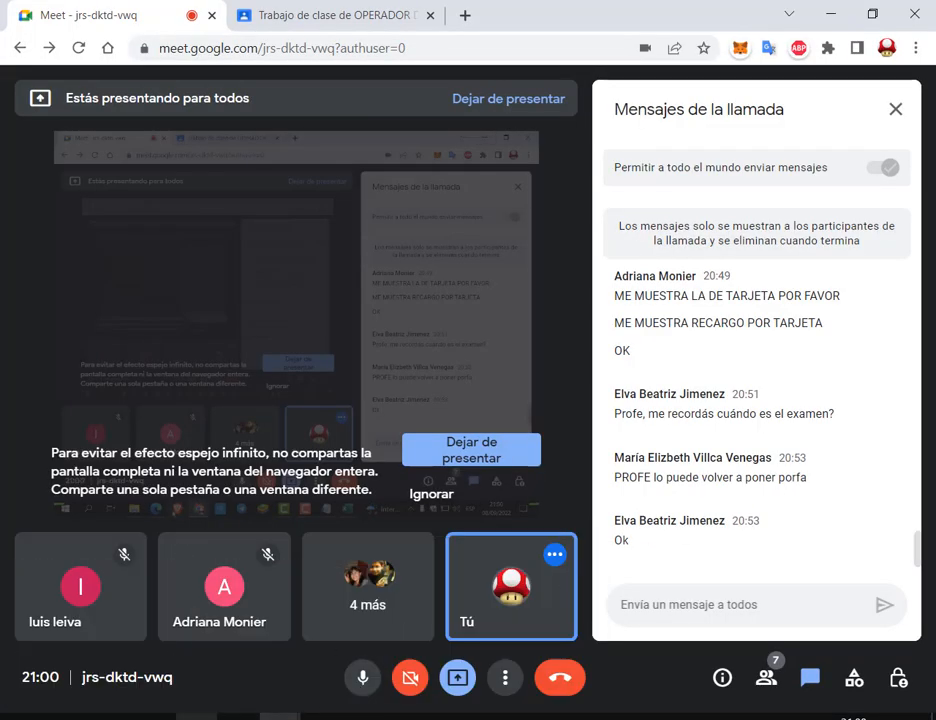
pyautogui.click(200, 717)
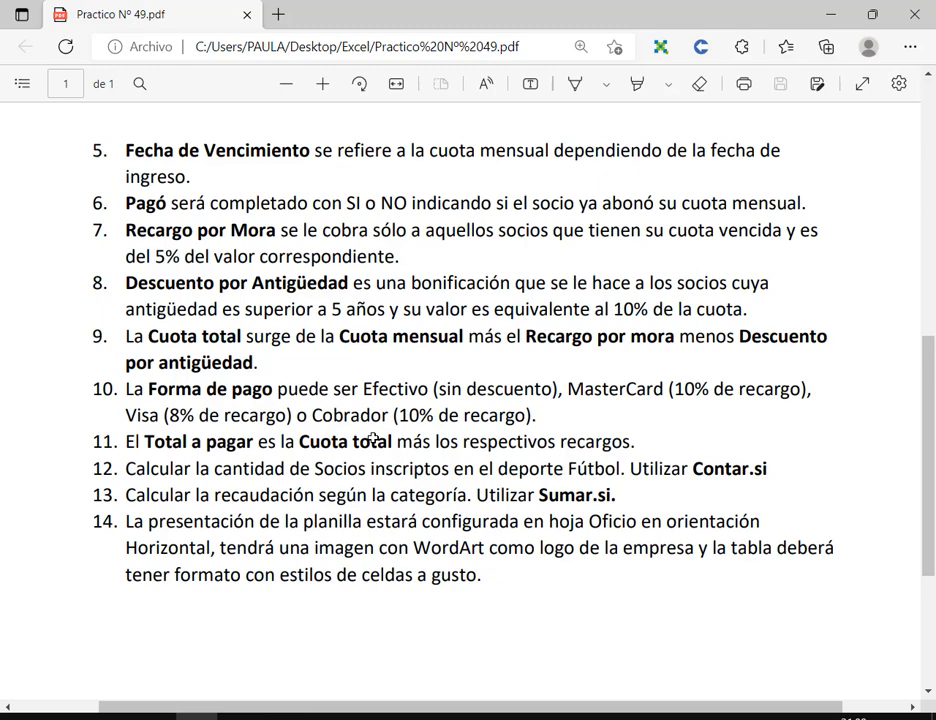
pyautogui.moveTo(215, 549); pyautogui.dragTo(456, 566)
pyautogui.click(441, 594)
pyautogui.click(578, 716)
pyautogui.moveTo(447, 240); pyautogui.dragTo(475, 304)
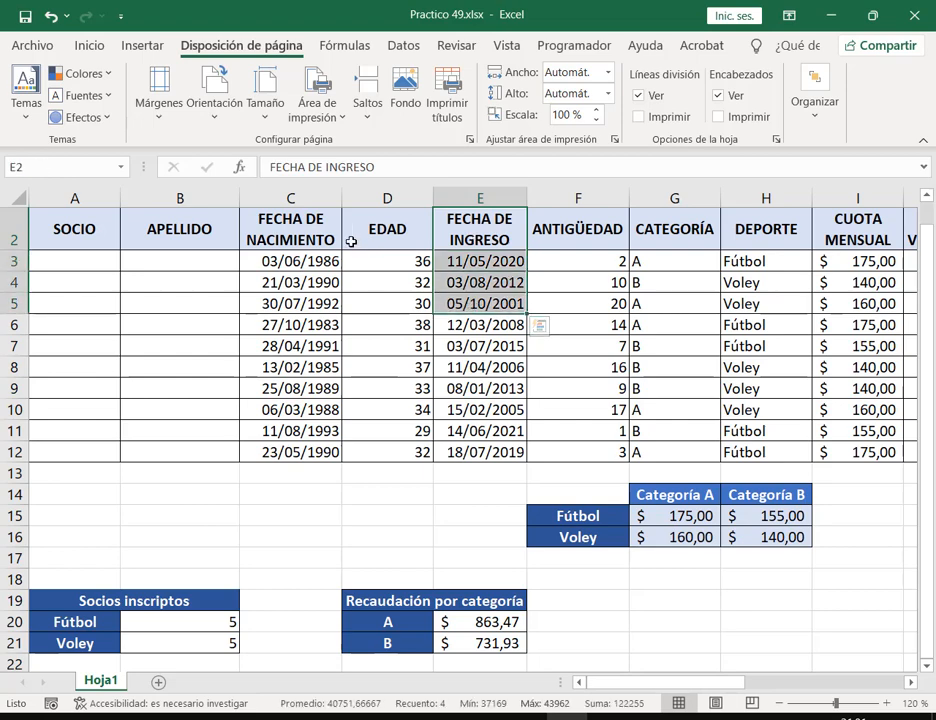
pyautogui.click(508, 429)
# Reread the image with WordArt requirement for the company logo in the PDF, and go back to the Excel workbook
pyautogui.click(200, 716)
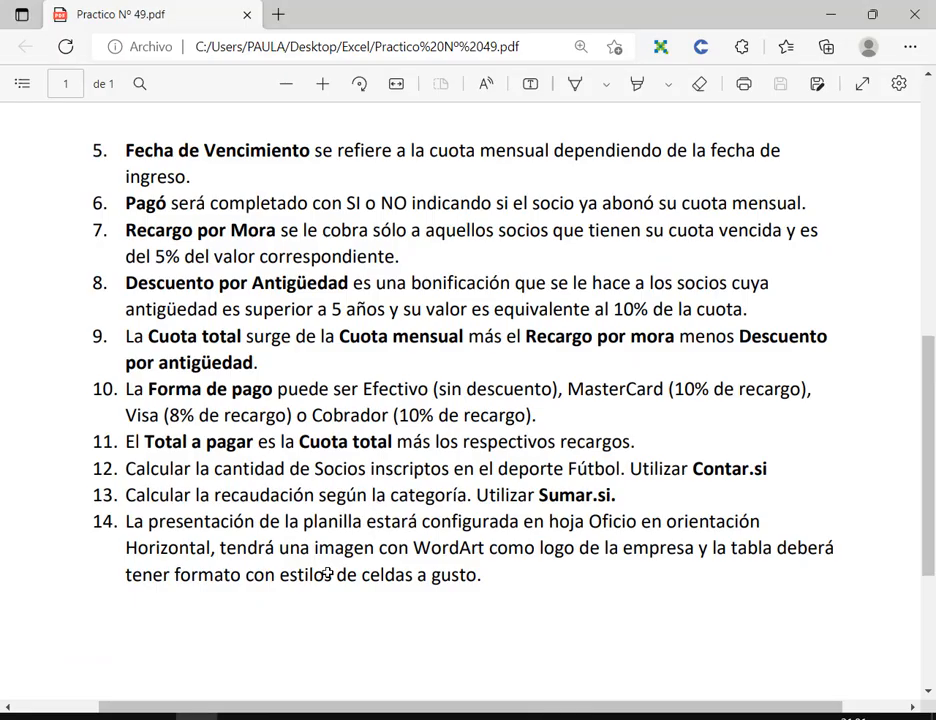
pyautogui.moveTo(222, 548); pyautogui.dragTo(578, 550)
pyautogui.click(418, 546)
pyautogui.click(830, 14)
# Insert the picture bxacmee8dk551.jpg from the device's Imágenes folder at cell C1
pyautogui.scroll(1, 300, 218)
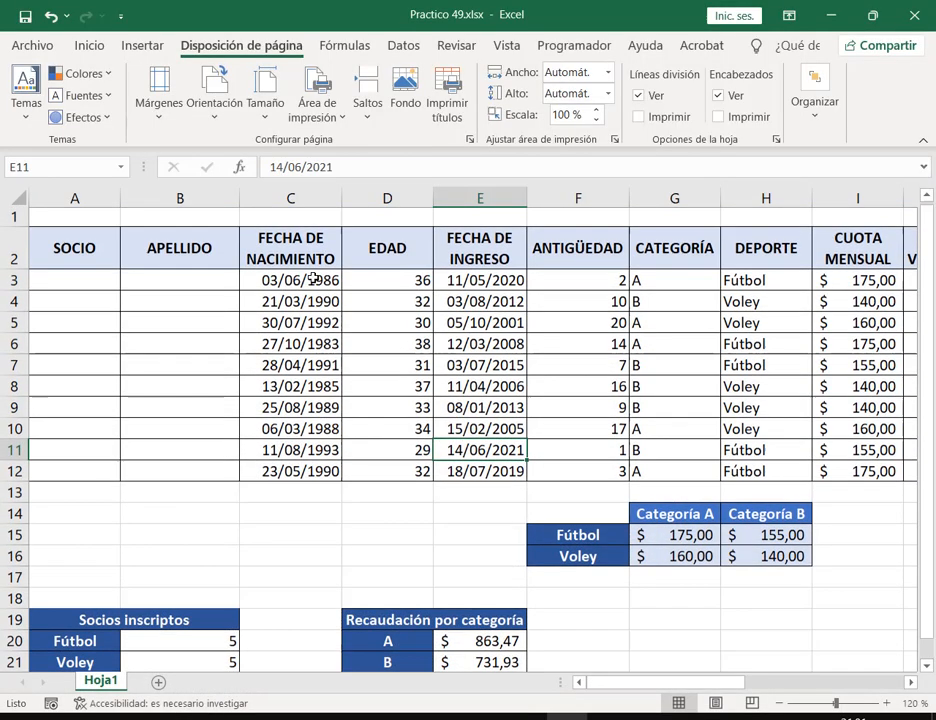
pyautogui.click(299, 218)
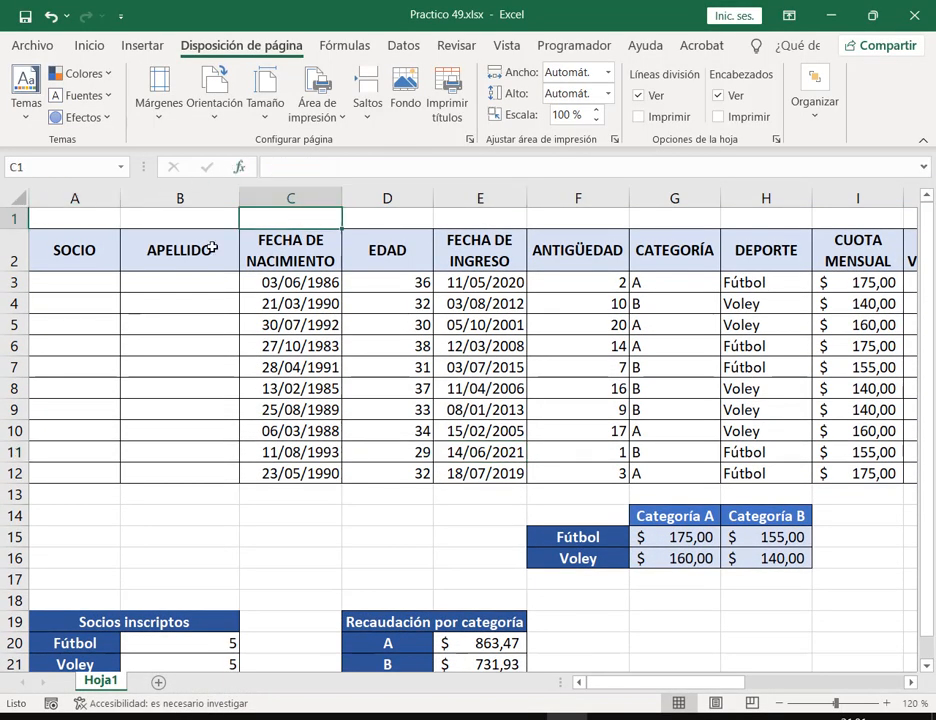
pyautogui.click(139, 44)
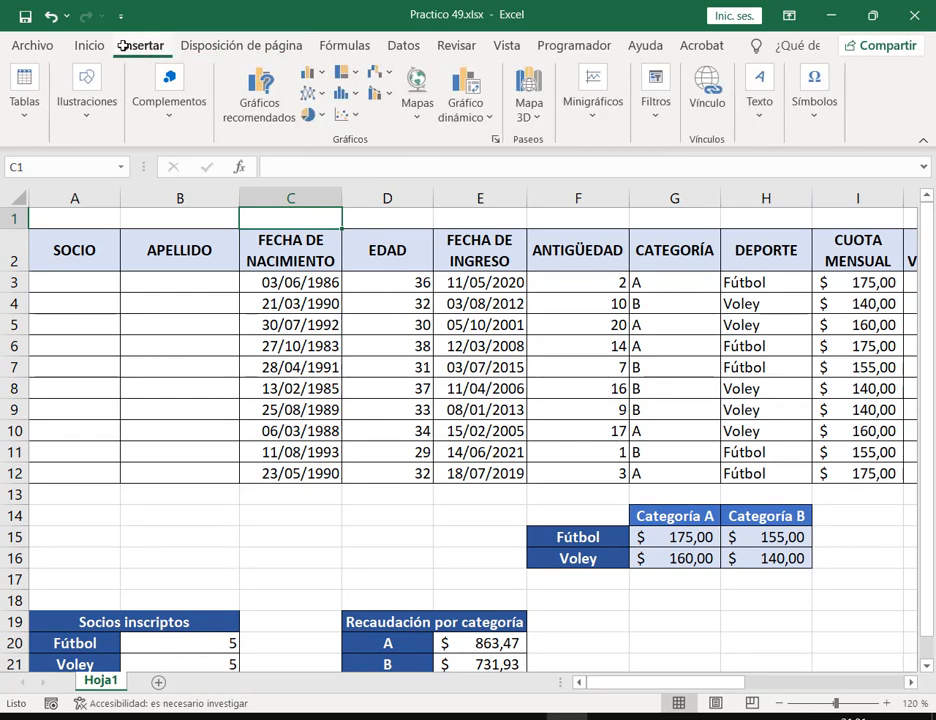
pyautogui.click(92, 114)
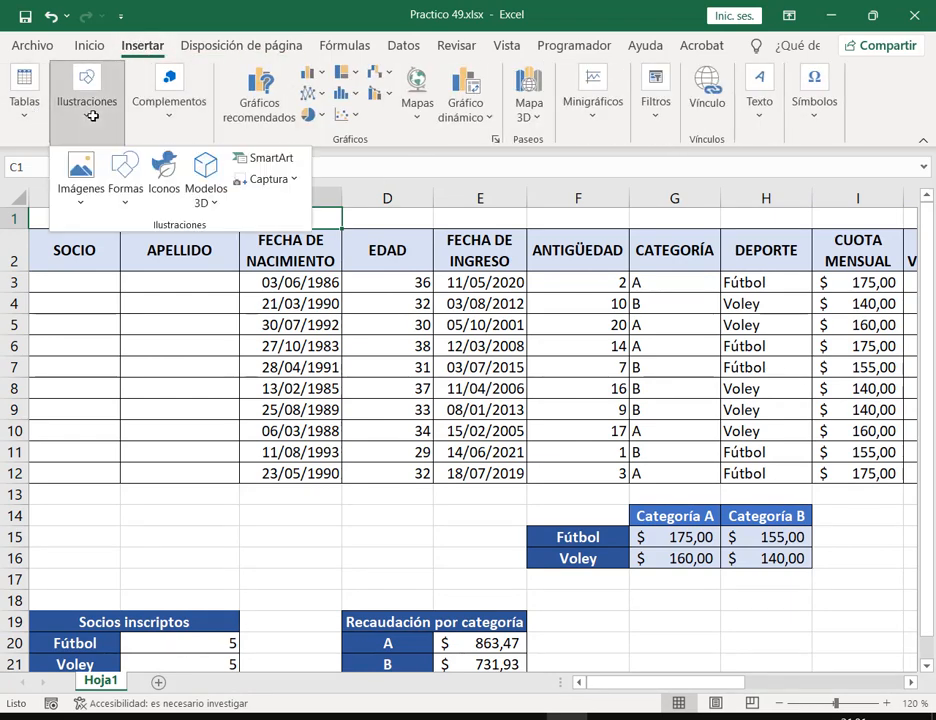
pyautogui.click(74, 192)
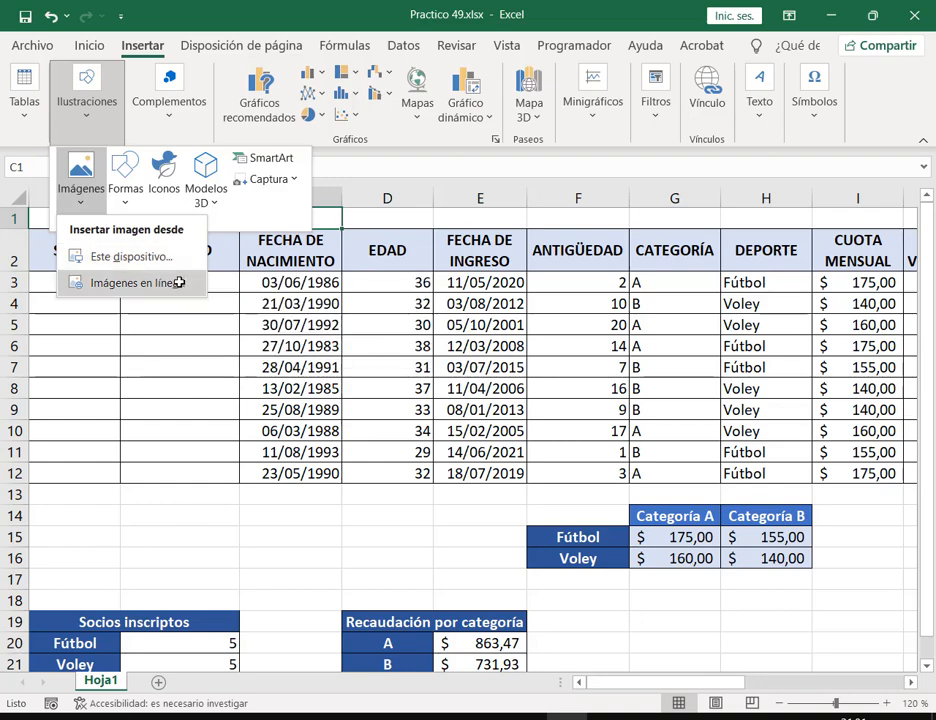
pyautogui.click(177, 259)
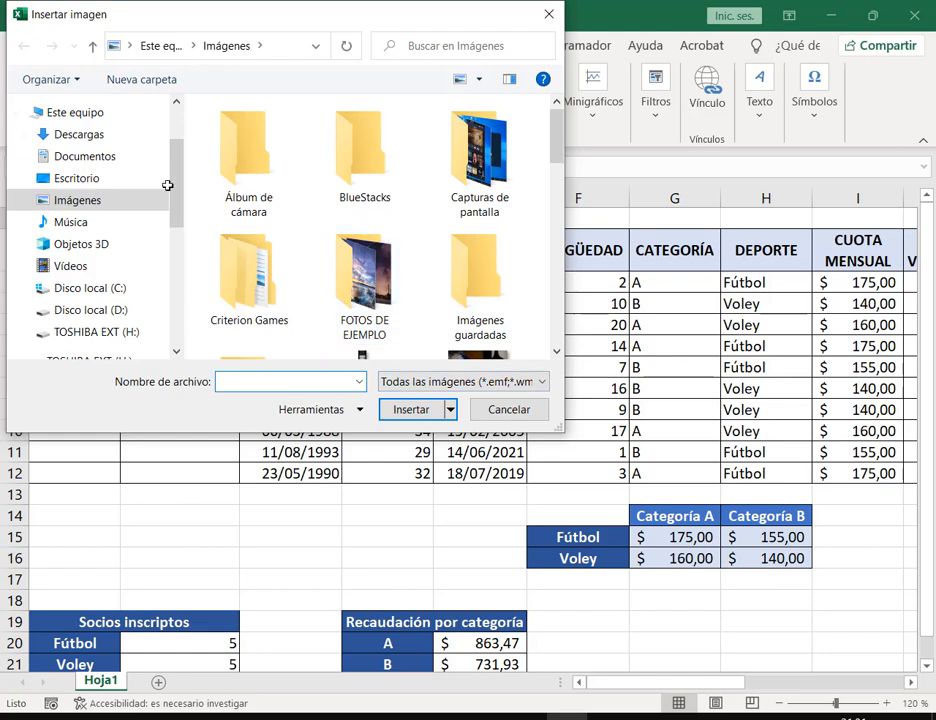
pyautogui.scroll(-1, 360, 215)
pyautogui.scroll(-2, 372, 195)
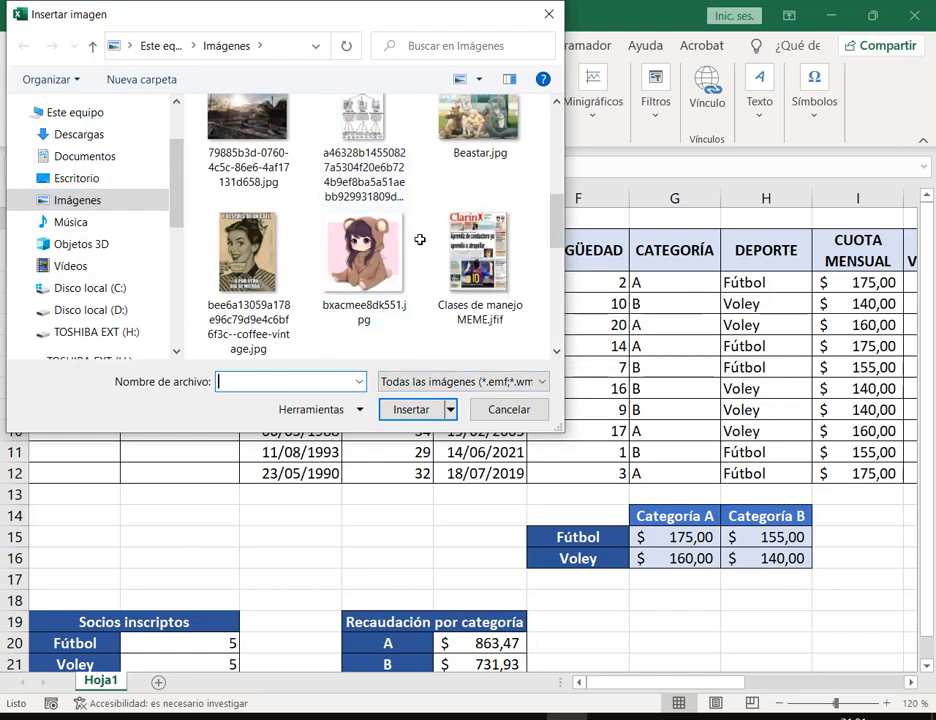
pyautogui.doubleClick(376, 247)
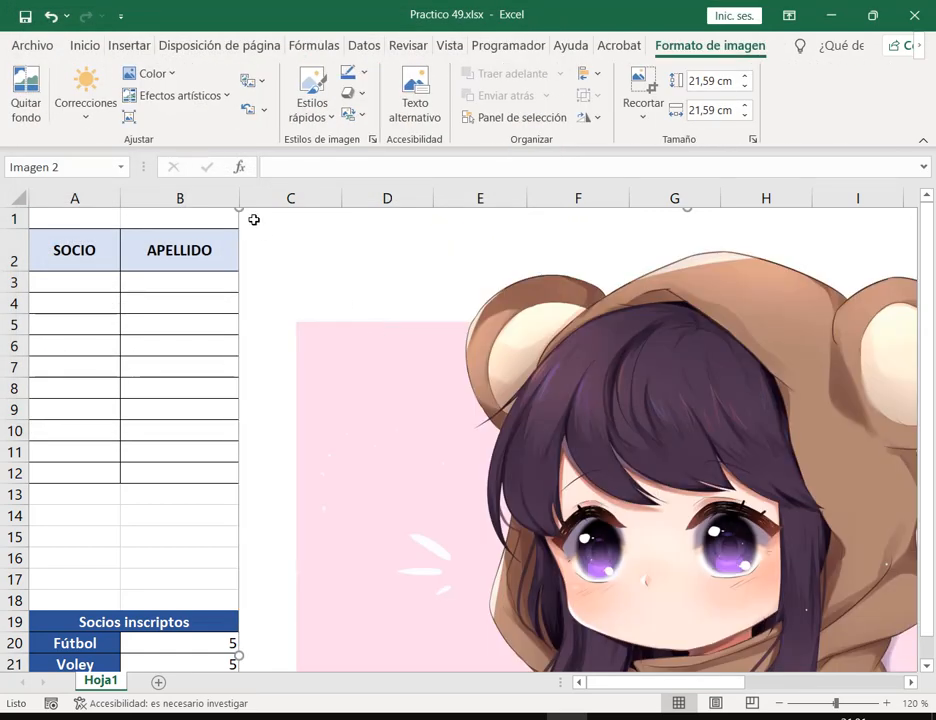
# Try the inserted picture at a smaller size near the table's header row, and delete it
pyautogui.moveTo(242, 209); pyautogui.dragTo(537, 506)
pyautogui.moveTo(735, 522); pyautogui.dragTo(281, 258)
pyautogui.press('Delete')
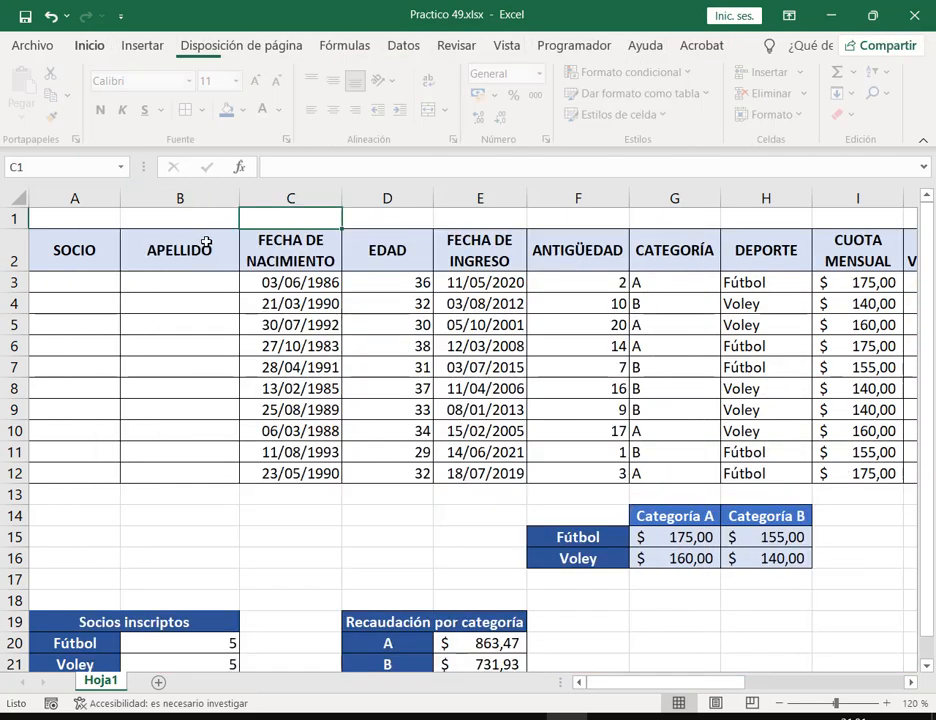
# Search the online images for "LOGO deportivo moron" with the Creative Commons restriction turned off
pyautogui.click(132, 44)
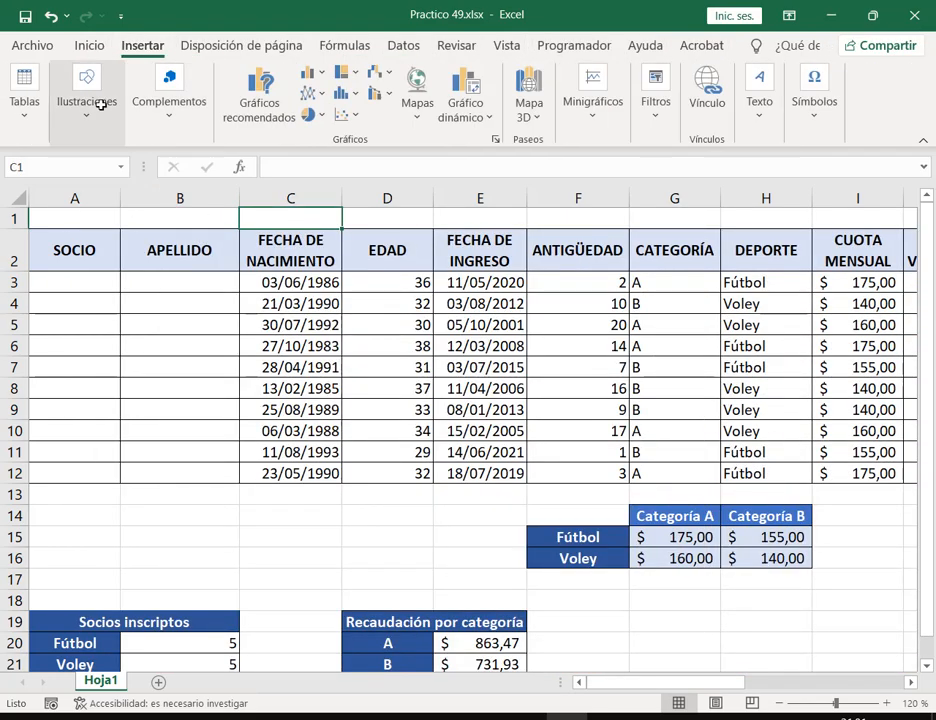
pyautogui.click(92, 103)
pyautogui.click(94, 210)
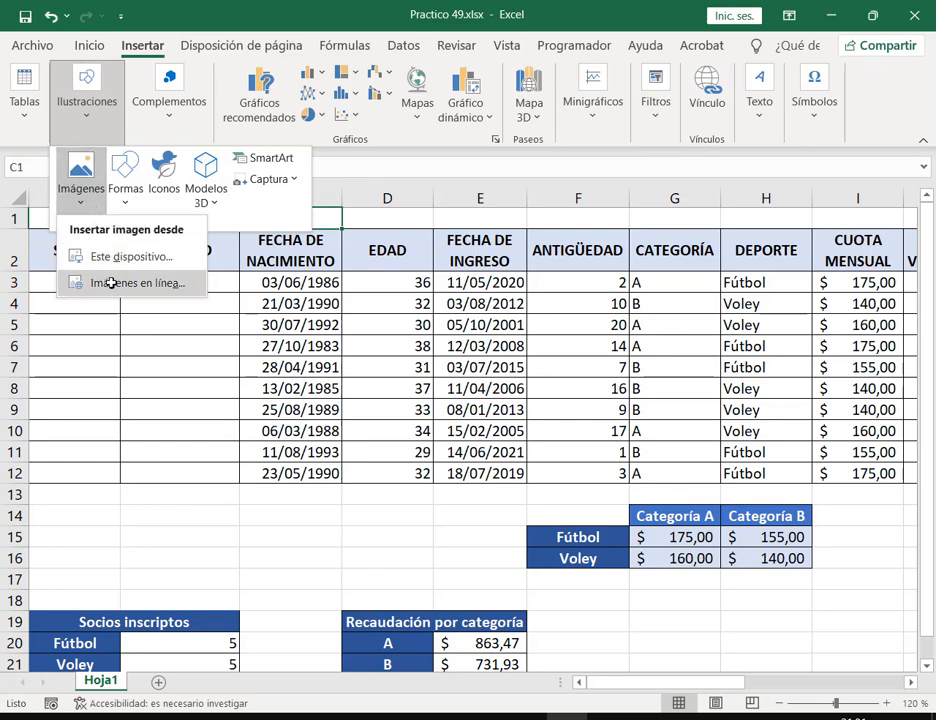
pyautogui.click(106, 268)
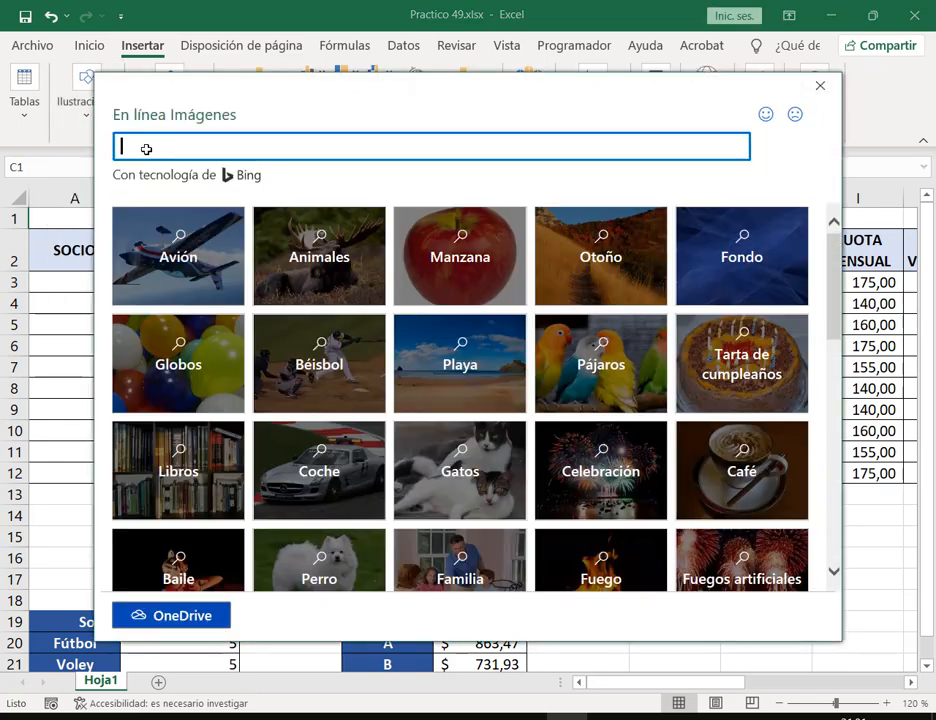
pyautogui.write('LOGO')
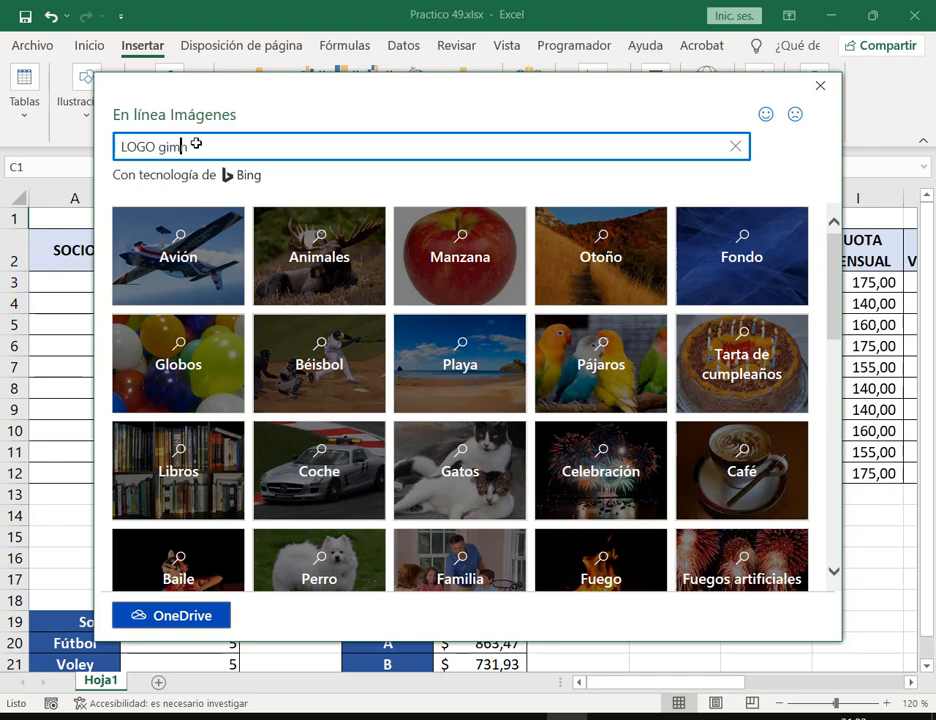
pyautogui.write('deportivo moron')
pyautogui.press('Return')
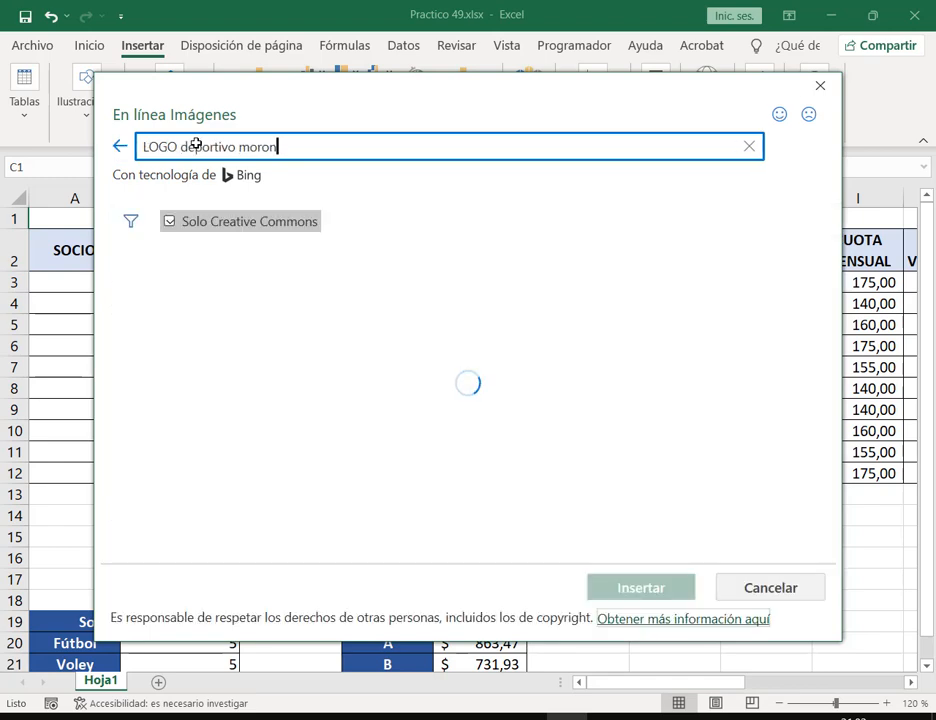
pyautogui.click(236, 218)
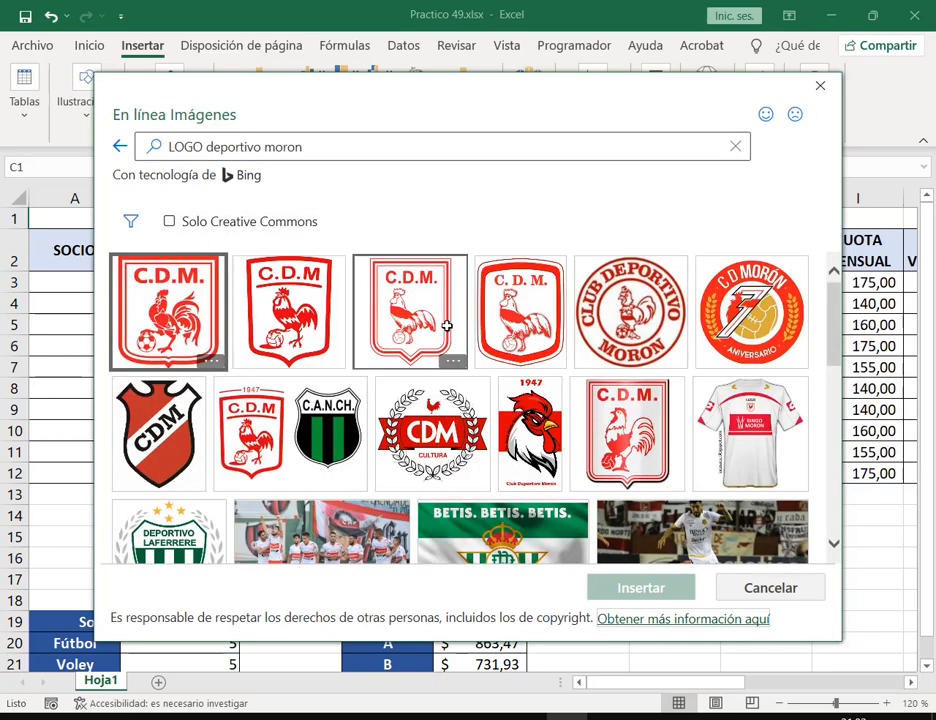
# Insert the round Club Deportivo Morón logo and the first C.D.M. shield logo from the online image results
pyautogui.click(628, 318)
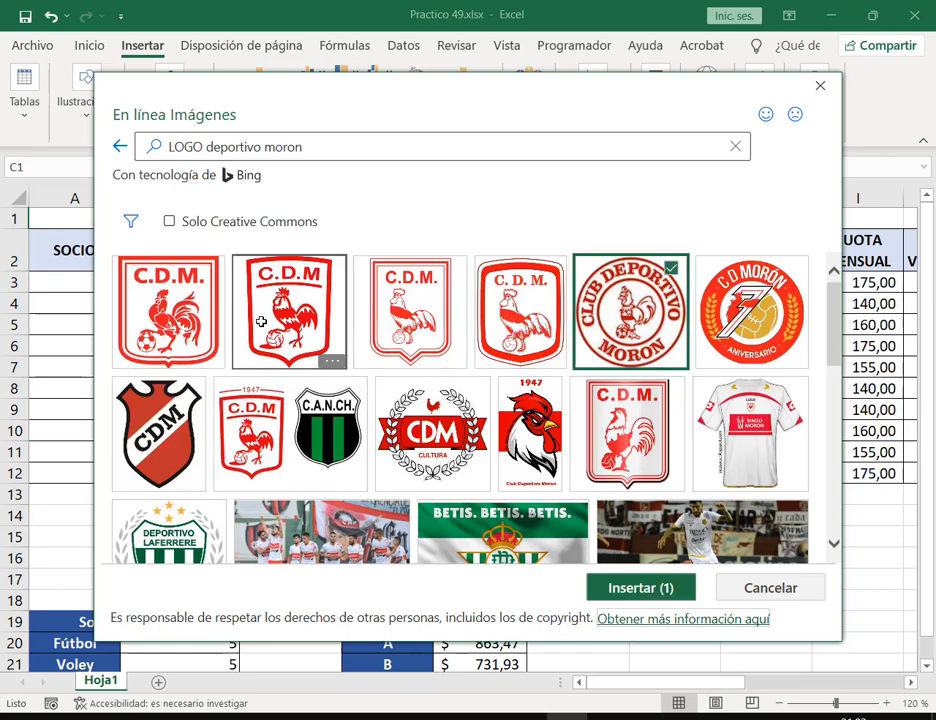
pyautogui.click(170, 330)
pyautogui.click(651, 589)
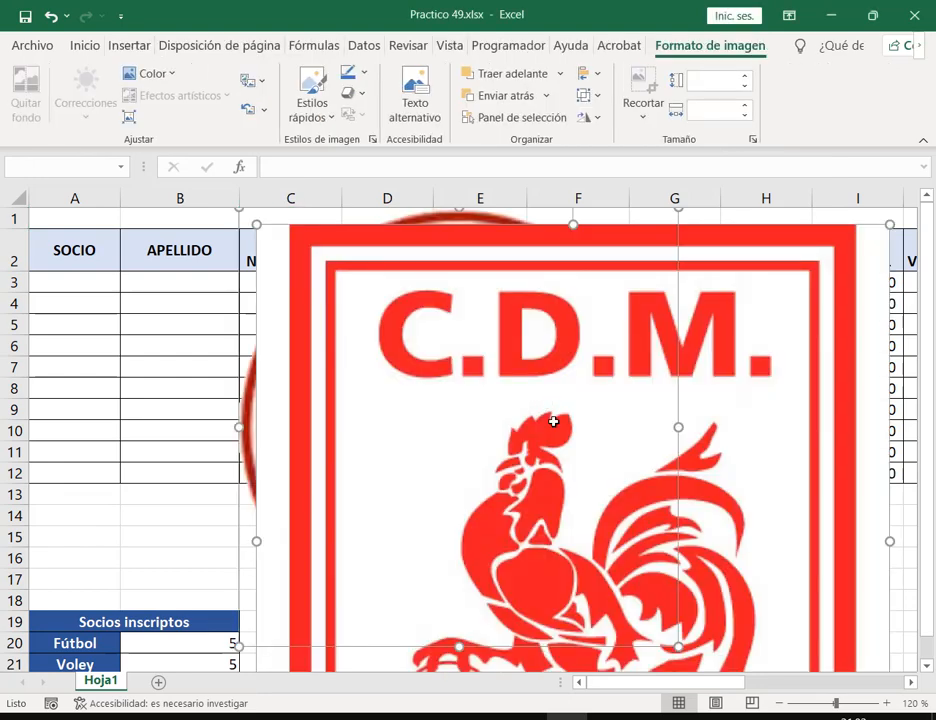
# Separate the two overlapping logo pictures and delete the round Club Deportivo Morón one, keeping the C.D.M. shield
pyautogui.click(897, 373)
pyautogui.moveTo(458, 437); pyautogui.dragTo(233, 526)
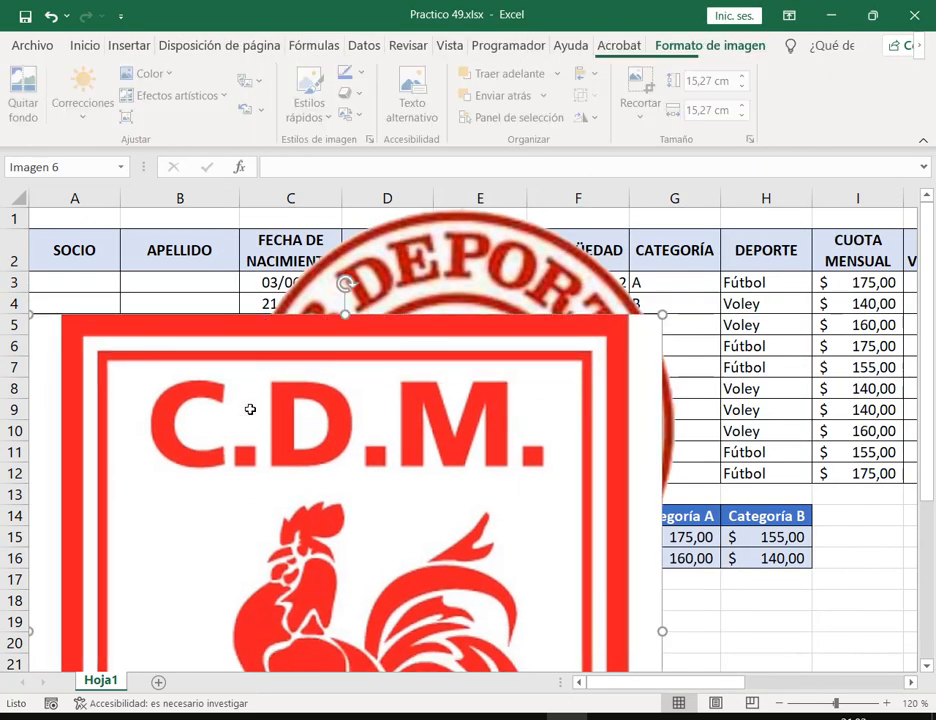
pyautogui.moveTo(251, 410); pyautogui.dragTo(253, 619)
pyautogui.moveTo(490, 367); pyautogui.dragTo(436, 360)
pyautogui.press('Delete')
# Shrink the C.D.M. shield picture to about 1.43 × 1.43 cm and place it over the SOCIO header in column A
pyautogui.moveTo(705, 285); pyautogui.dragTo(356, 632)
pyautogui.moveTo(260, 624); pyautogui.dragTo(374, 223)
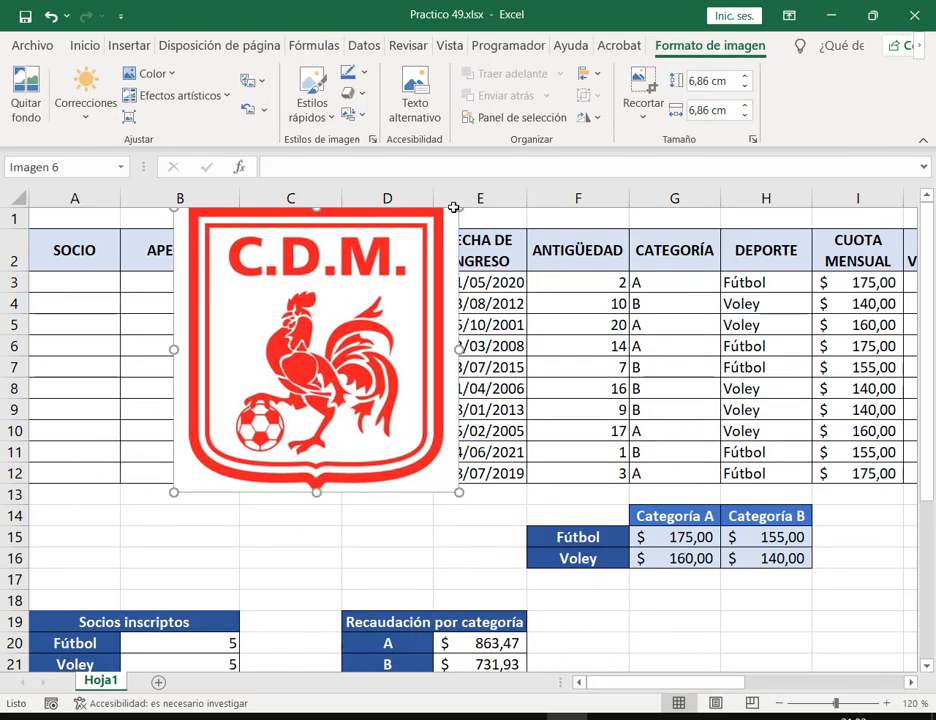
pyautogui.moveTo(455, 205); pyautogui.dragTo(86, 240)
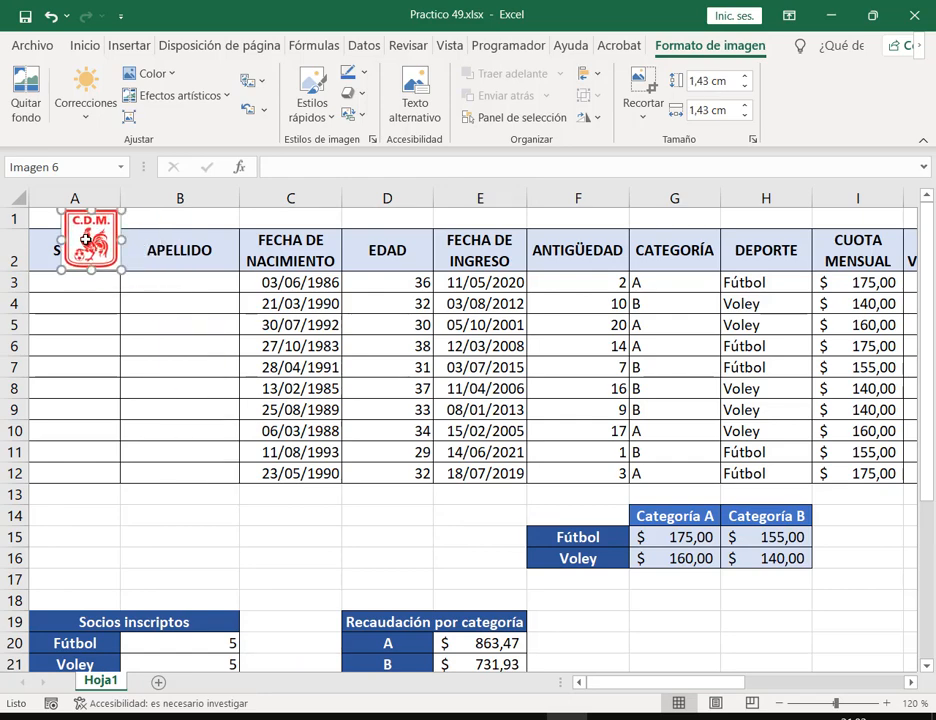
pyautogui.click(173, 220)
# Insert three blank rows above the table's header row to make room for the logo
pyautogui.rightClick(10, 247)
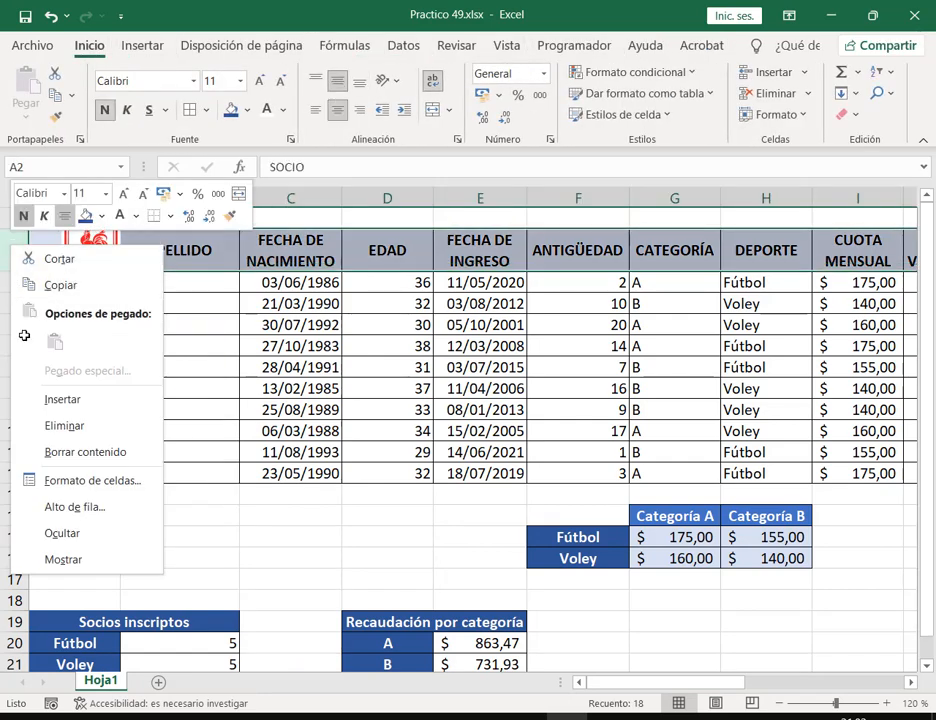
pyautogui.click(37, 395)
pyautogui.moveTo(17, 240); pyautogui.dragTo(14, 218)
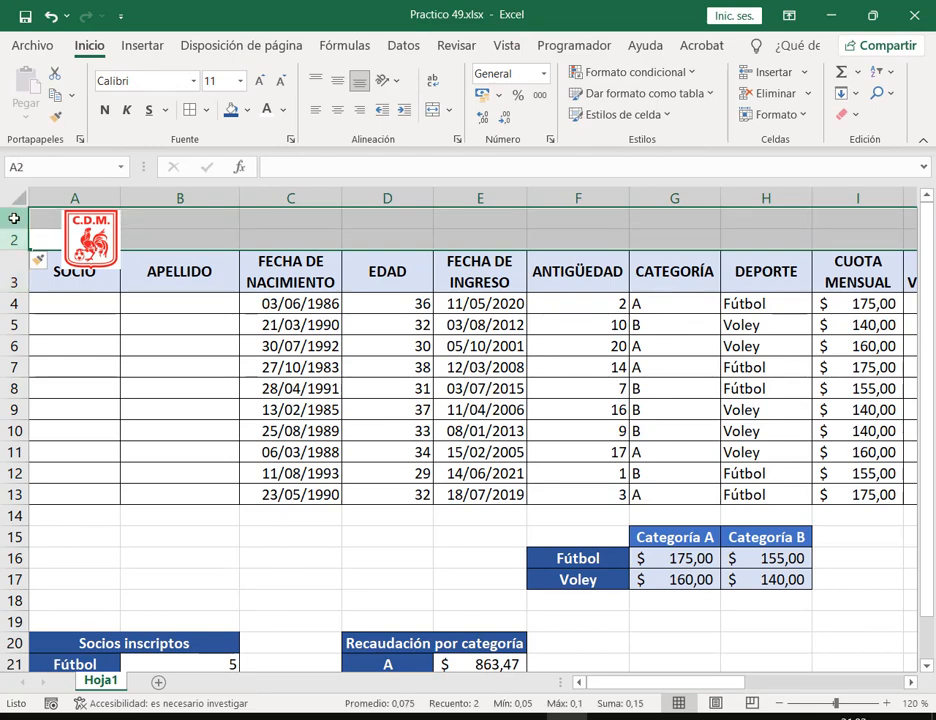
pyautogui.rightClick(14, 218)
pyautogui.click(60, 383)
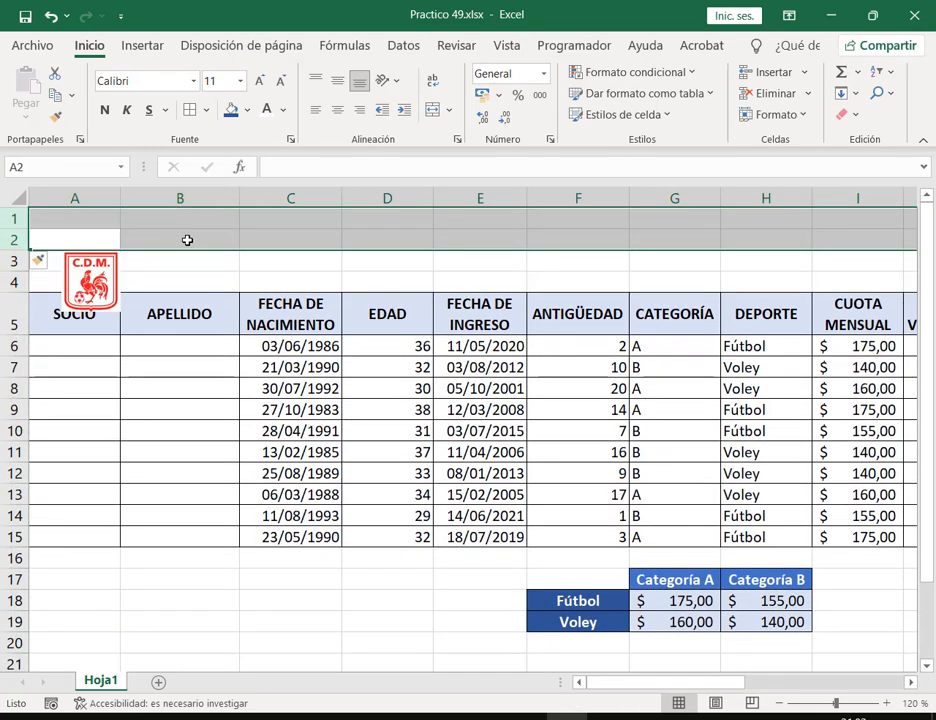
# Move the C.D.M. shield logo up into the blank rows above the SOCIO header in column A
pyautogui.click(187, 240)
pyautogui.moveTo(98, 282); pyautogui.dragTo(80, 245)
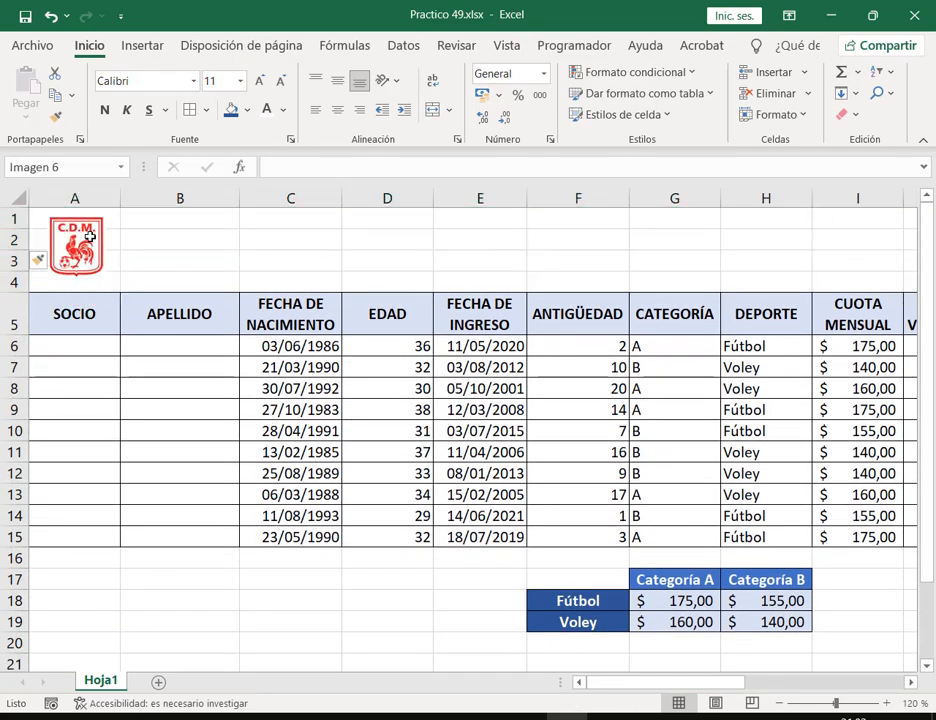
pyautogui.click(201, 242)
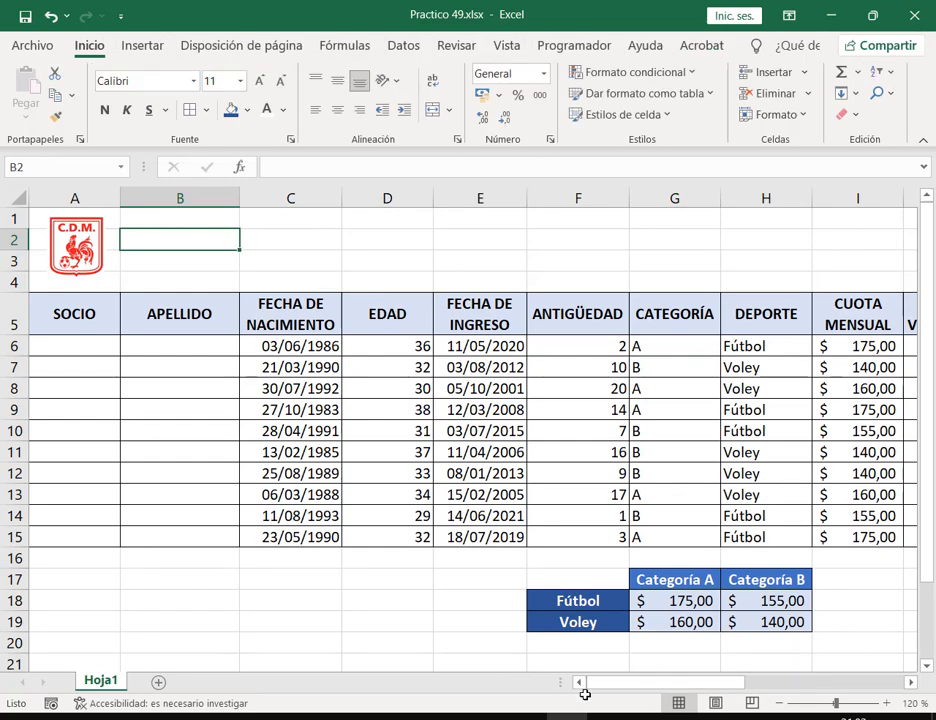